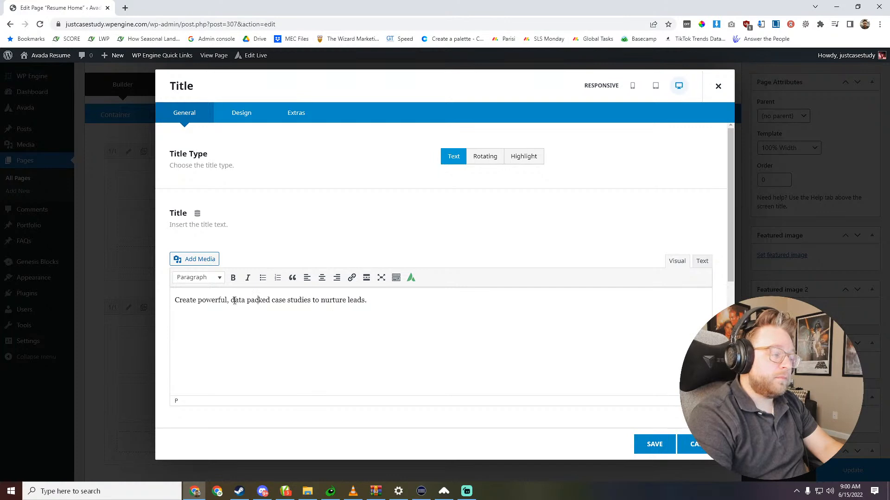
- Save the subheading element, and reword the main title above it to "Convert more lead with business case studies."
left_click(649, 441)
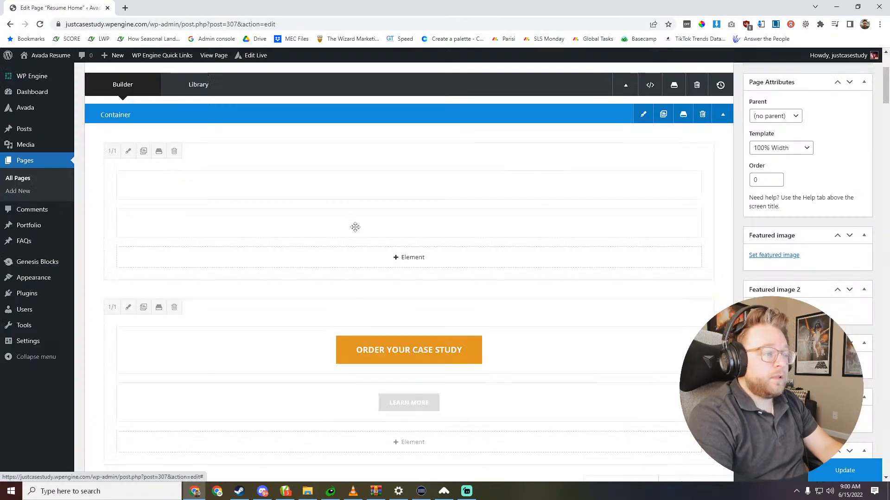
left_click(386, 186)
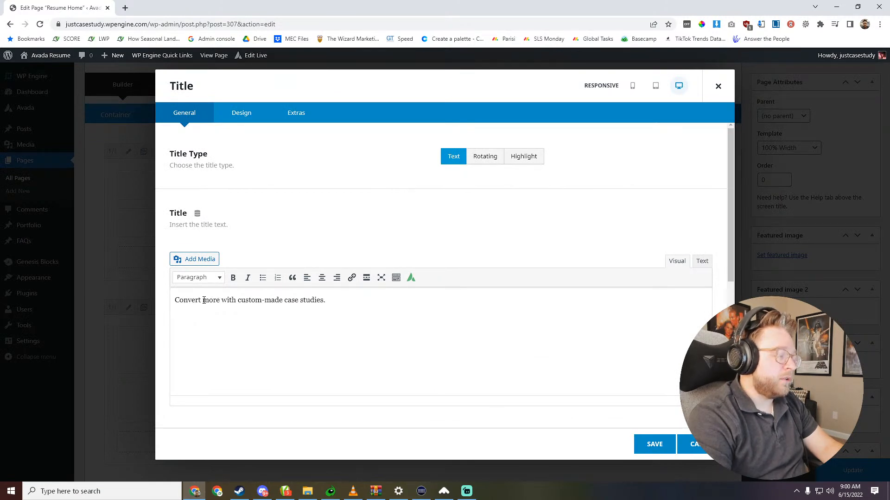
double_click(222, 299)
left_click(221, 299)
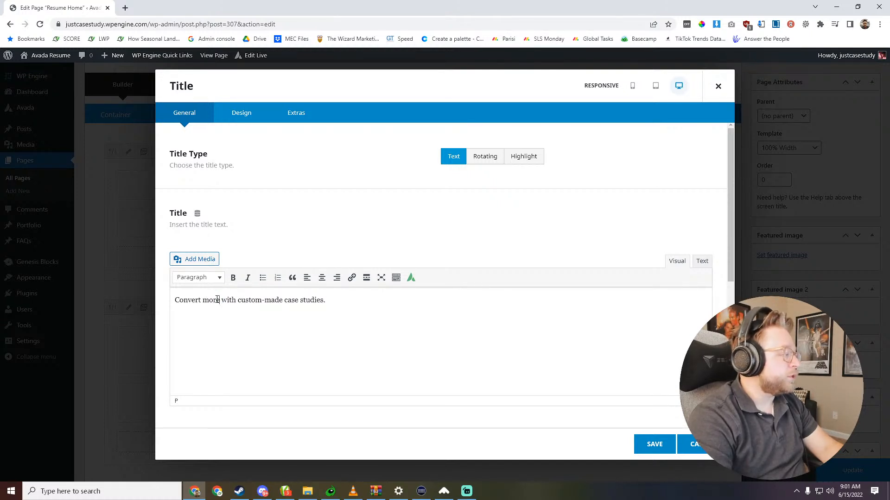
type("lead")
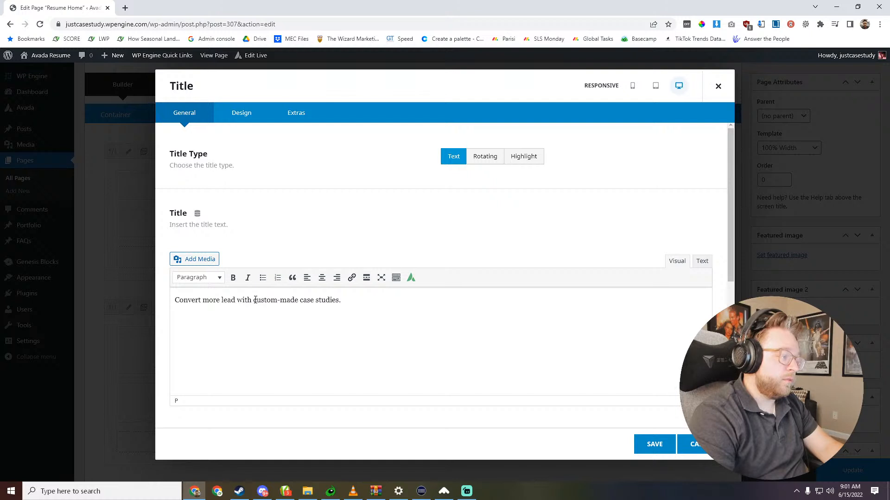
left_click_drag(255, 301, 298, 304)
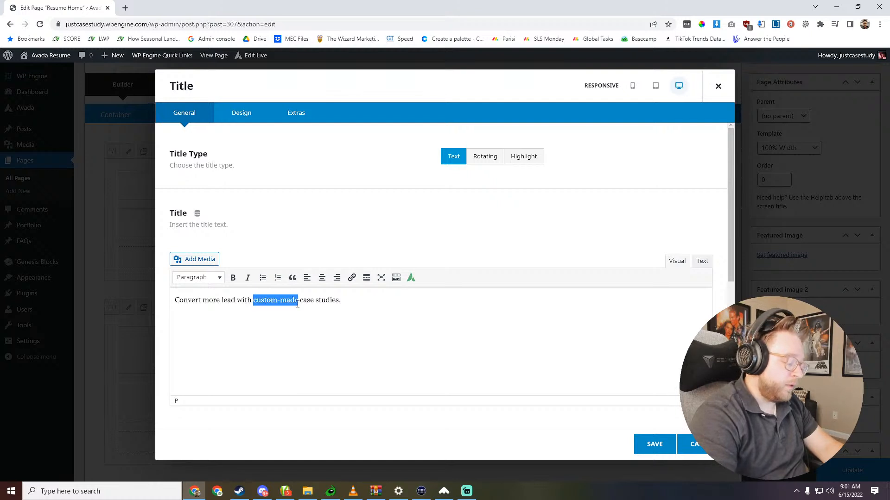
type("business")
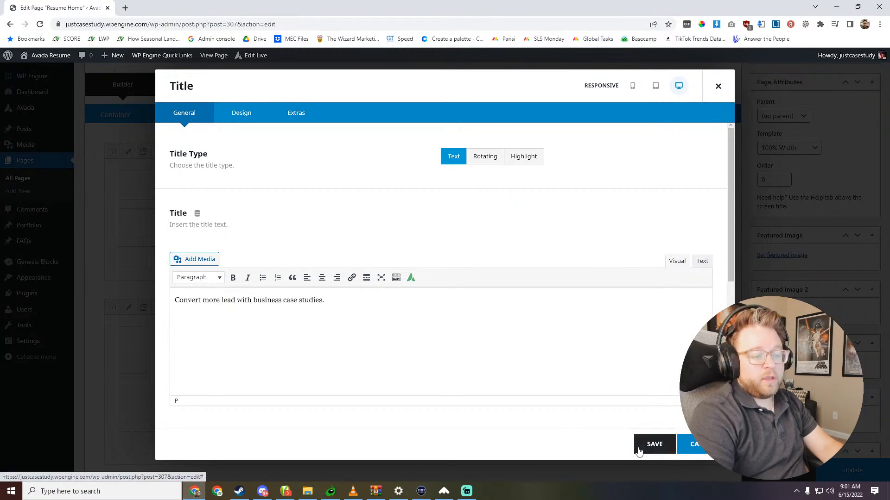
left_click(652, 443)
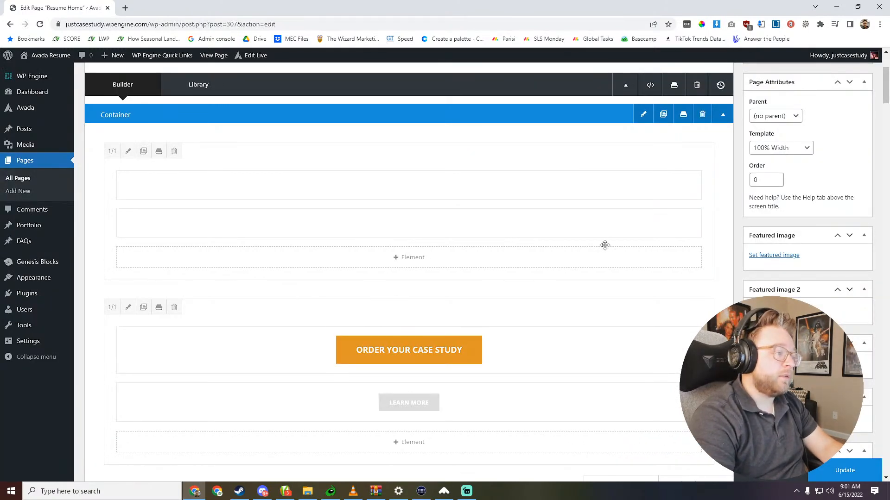
- Update the page and open the live site in a new tab to check the reworded headline
left_click(844, 470)
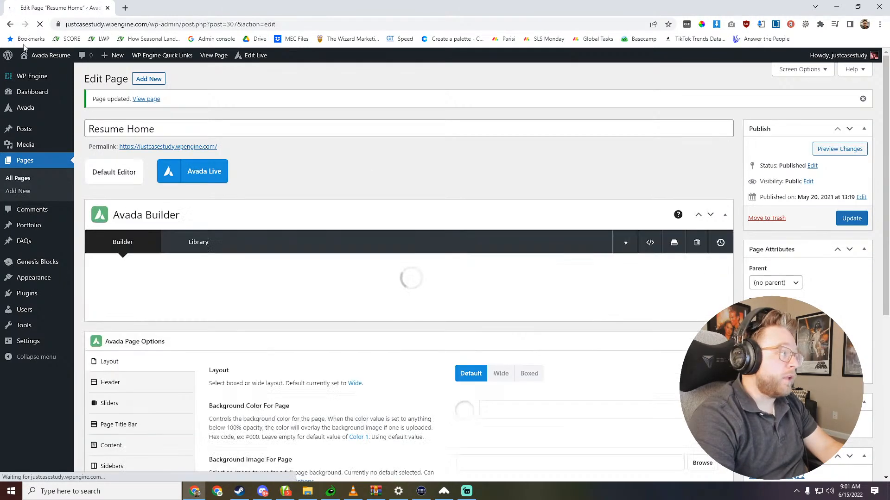
right_click(51, 55)
left_click(88, 62)
key("ctrl+Tab")
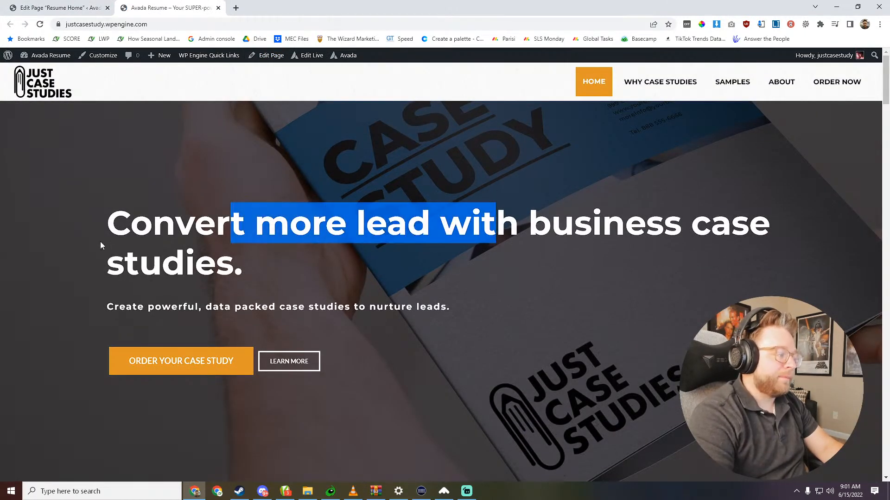
left_click_drag(124, 232, 308, 255)
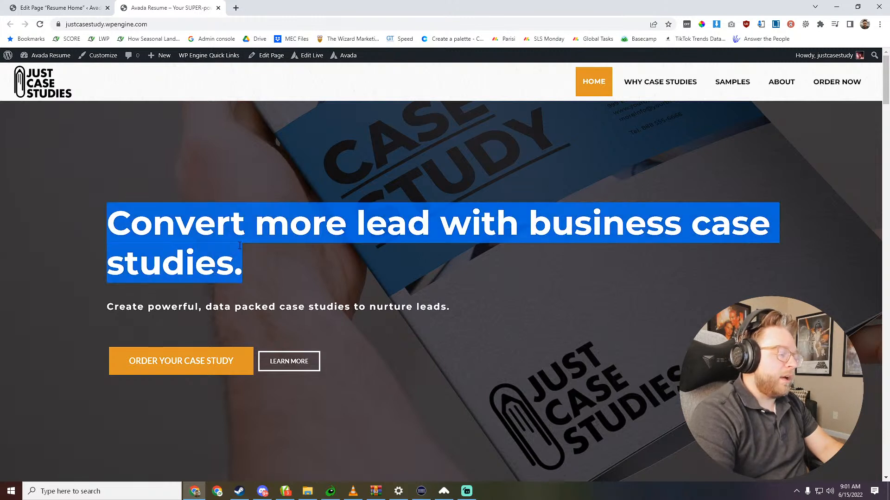
left_click(165, 224)
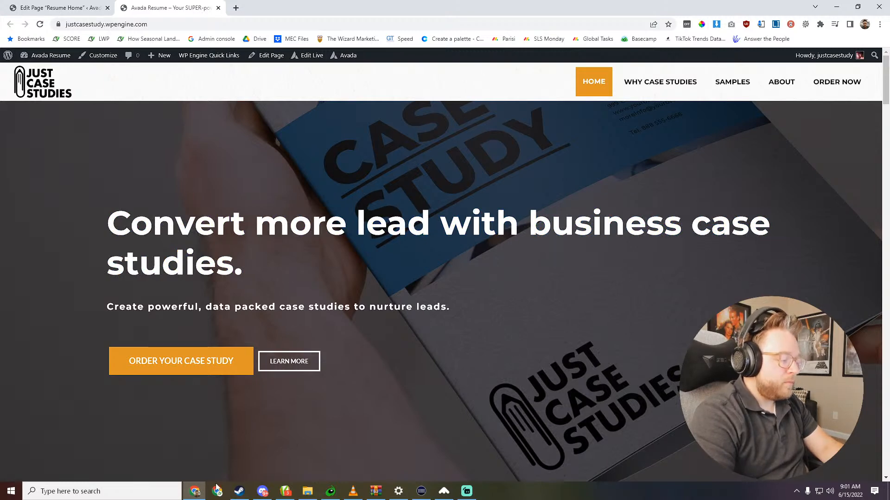
key("super")
type("il")
key("Return")
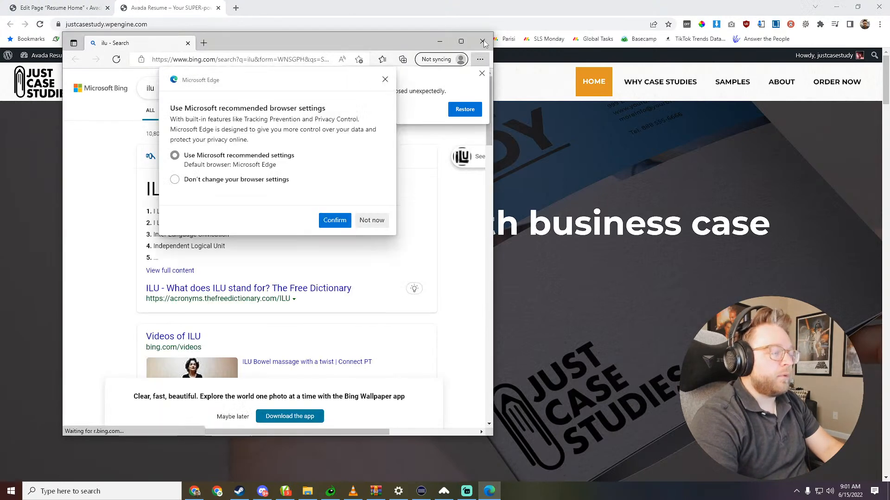
left_click(385, 80)
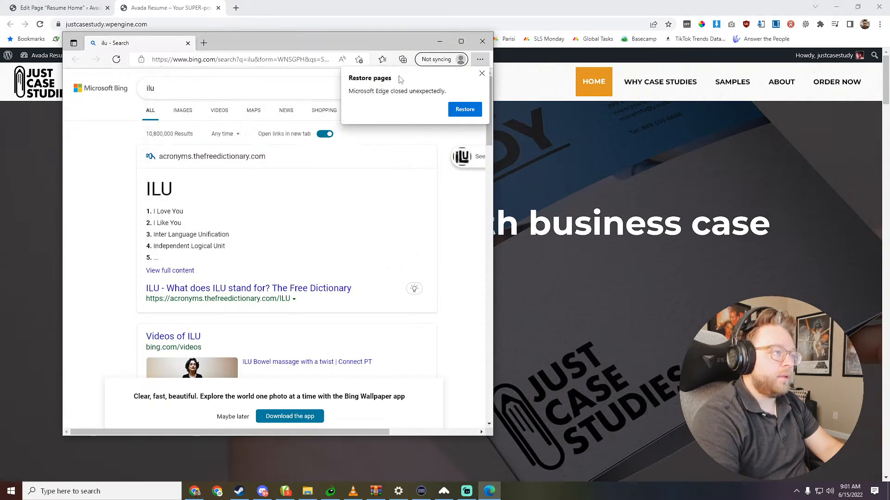
left_click(482, 43)
- Launch Adobe Illustrator
key("super")
type("ilu")
key("Return")
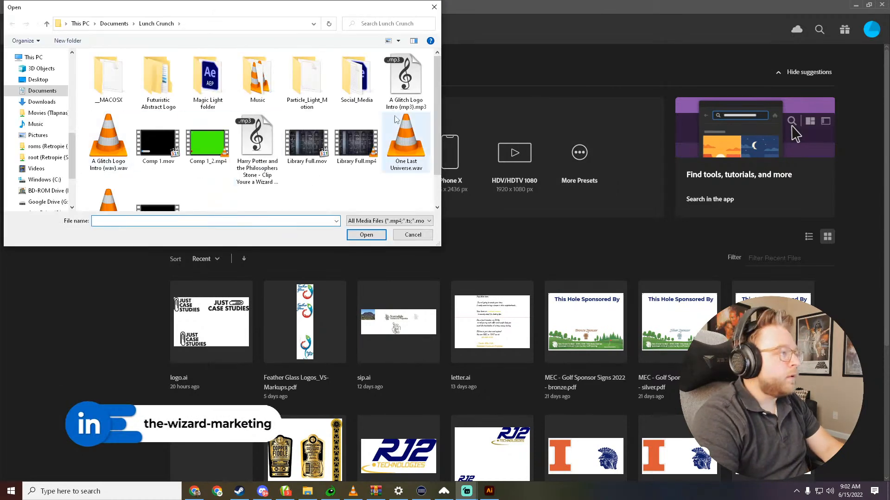
scroll(274, 126, "down", 2)
double_click(272, 125)
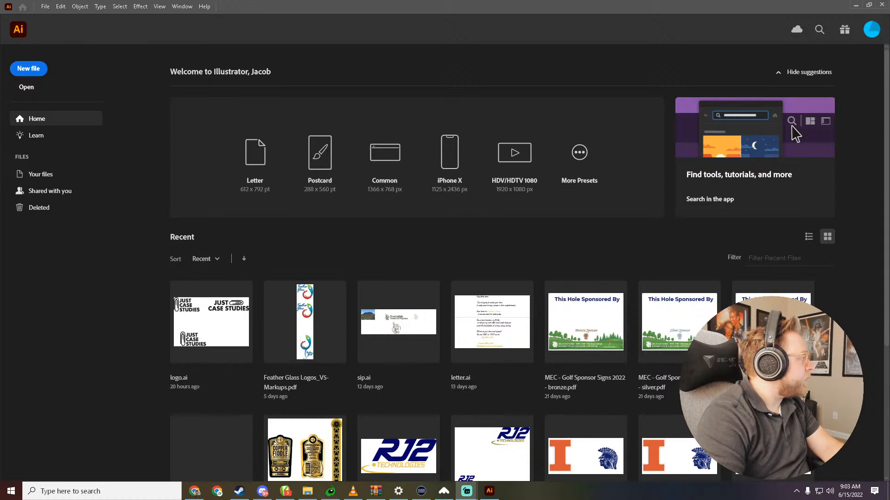
- Open the recent file logo.ai and select the "JUST CASE STUDIES" lettering
left_click(218, 320)
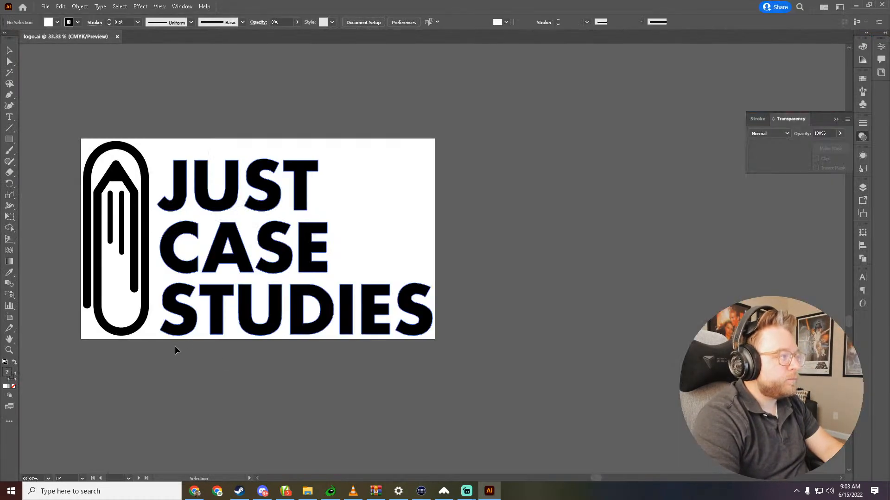
left_click(180, 309)
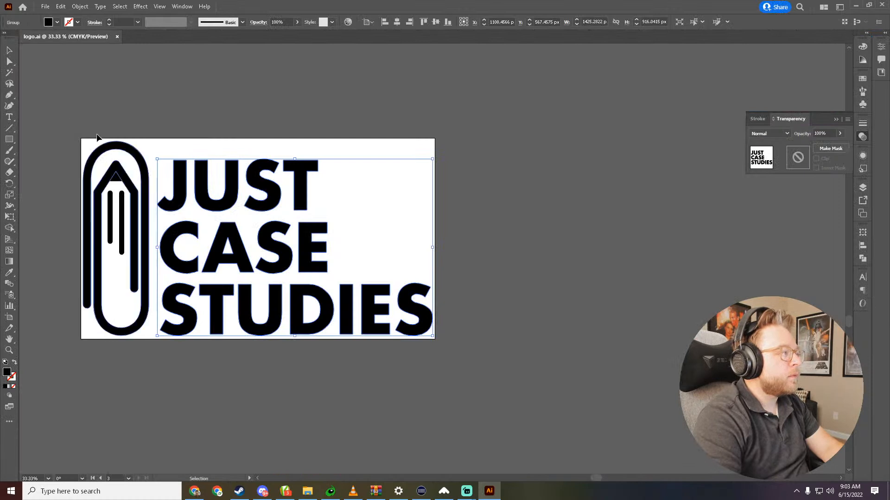
- Place a trial text "JUST" in Futura-Bold above the artboard, enlarge it to compare with the logo lettering, and delete it
left_click(9, 117)
left_click(315, 75)
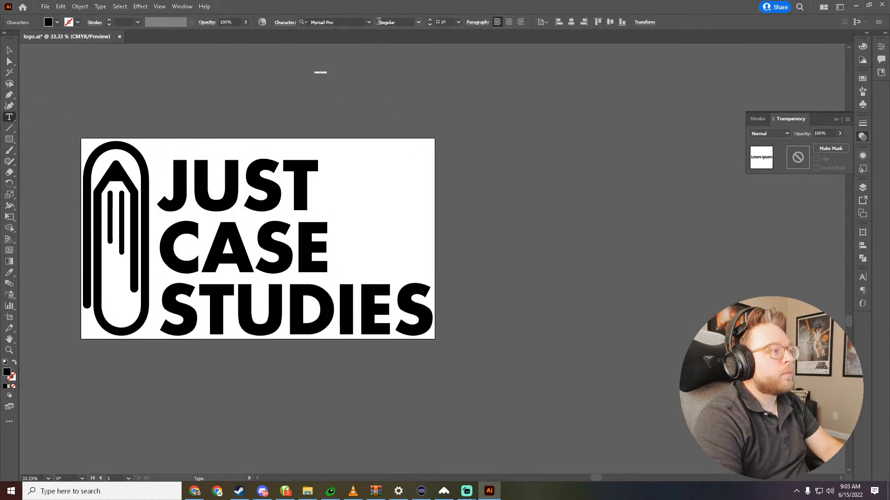
left_click(369, 21)
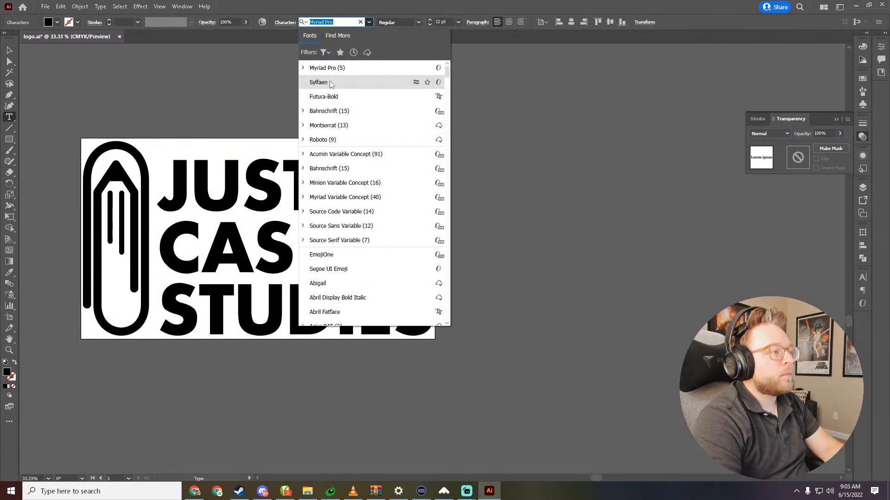
left_click(335, 97)
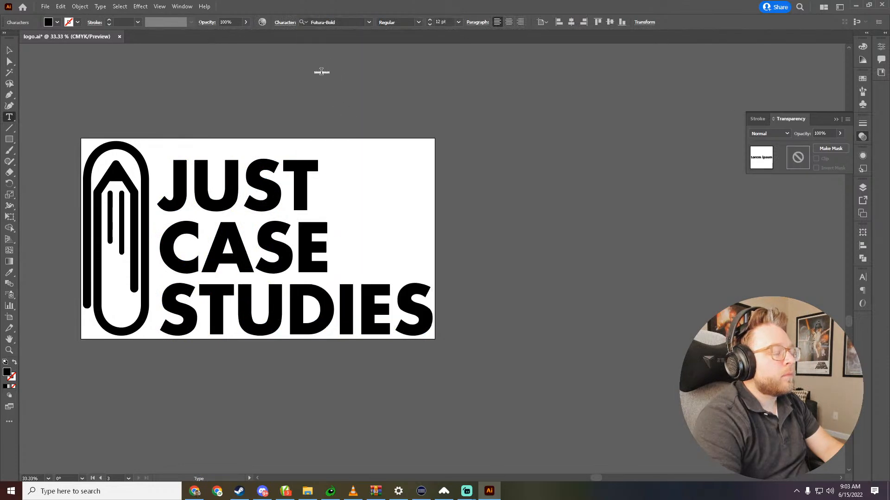
type("J")
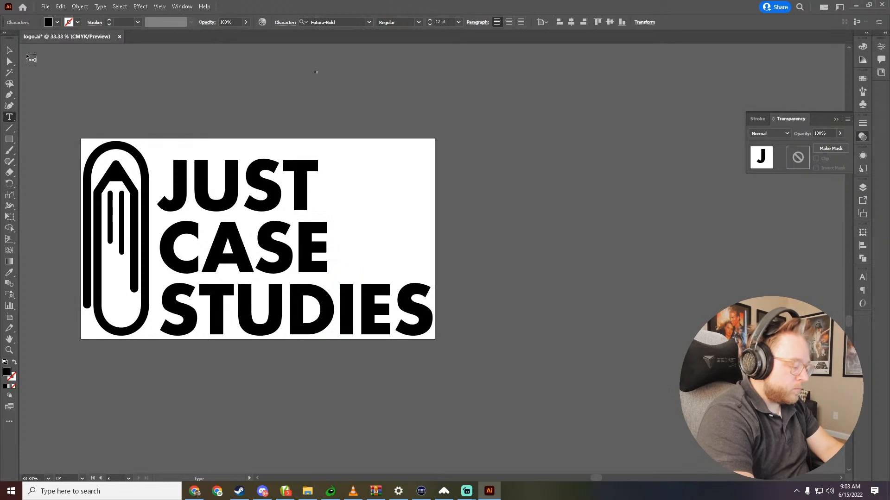
left_click(10, 52)
left_click_drag(320, 76, 520, 197)
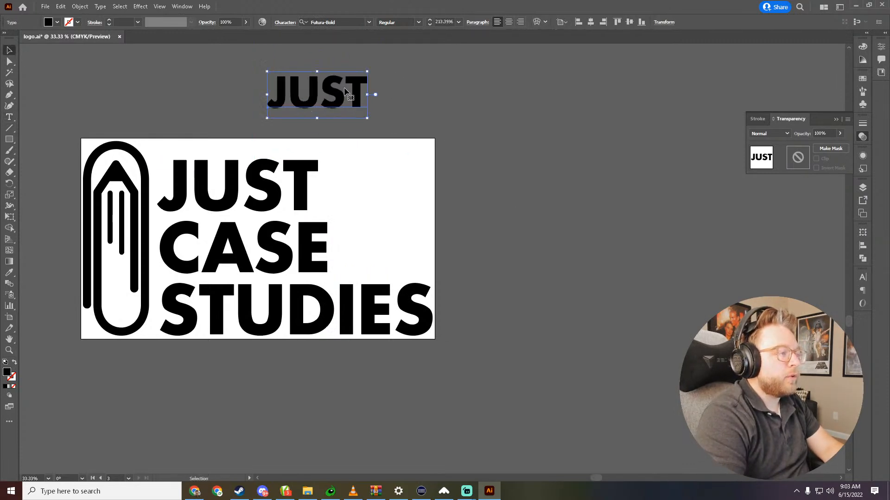
key("Delete")
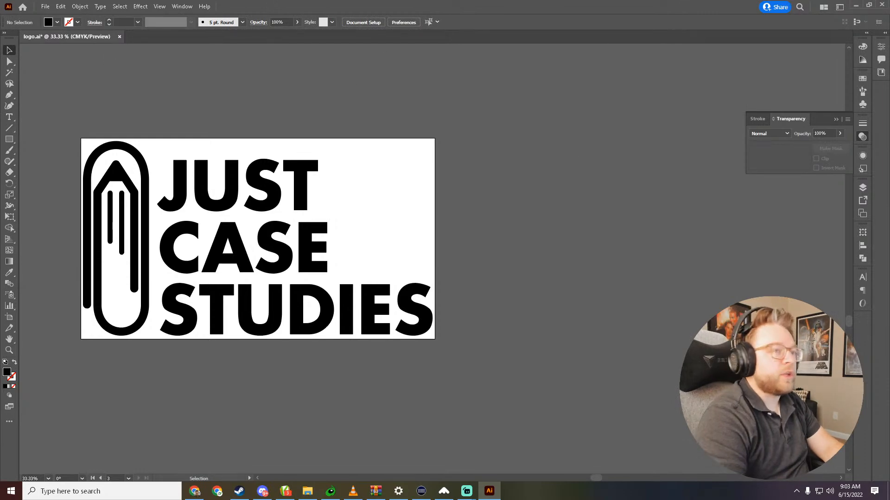
- Switch back to Chrome and open the Global Typography settings of the Avada theme from the WordPress dashboard
left_click(852, 7)
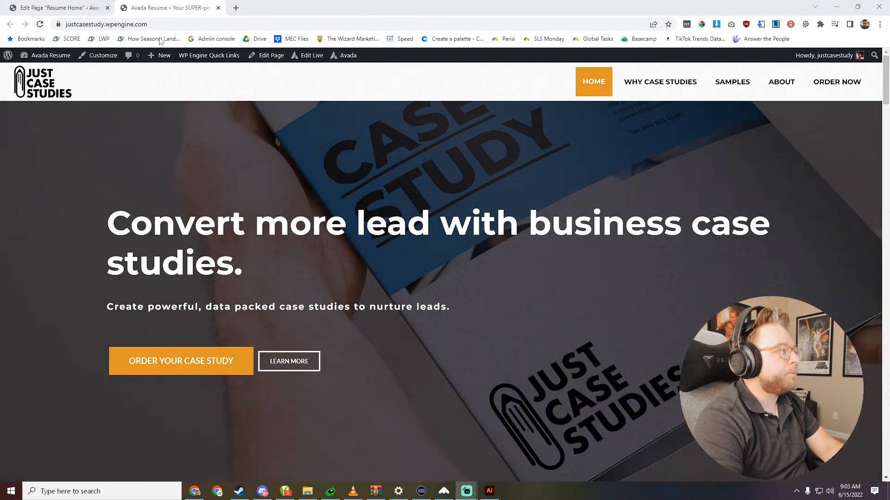
mouse_move(49, 60)
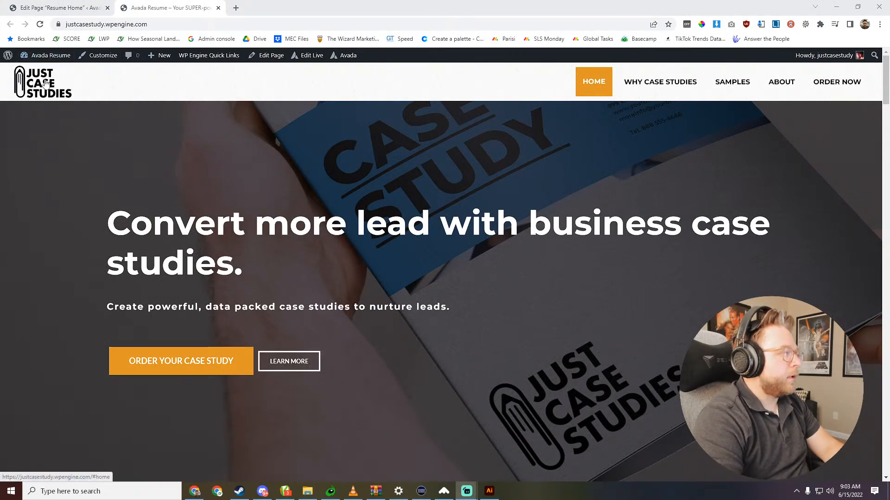
left_click(77, 75)
left_click(54, 58)
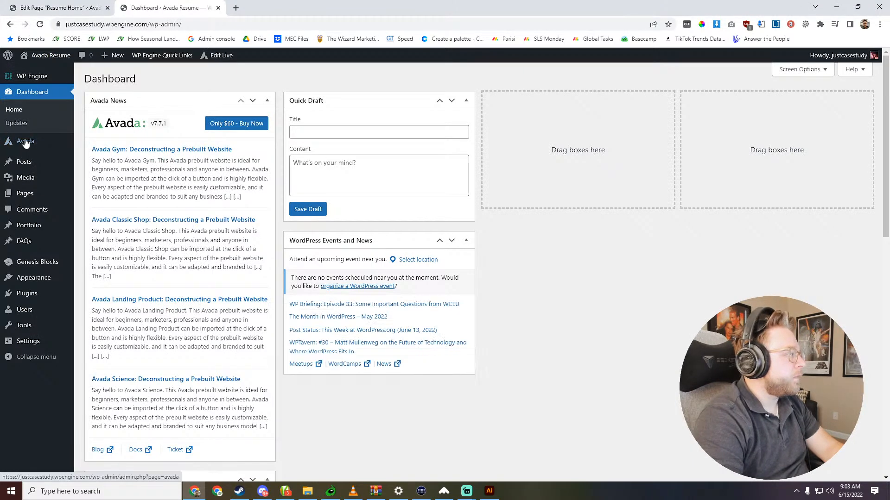
mouse_move(36, 147)
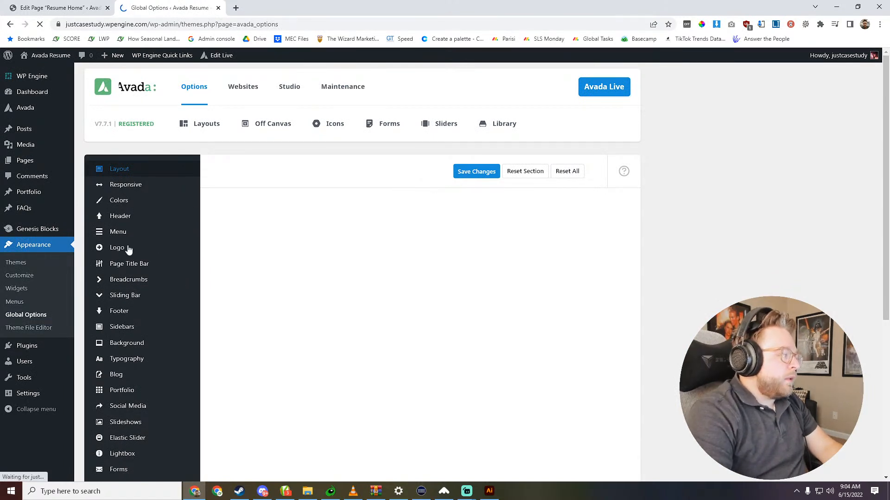
scroll(125, 309, "down", 1)
left_click(132, 313)
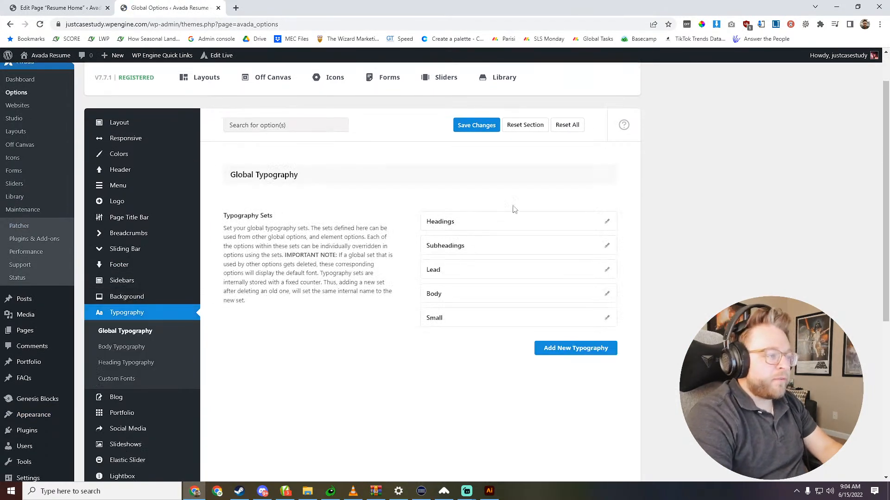
- Expand the Headings typography set and search its font families for "futu"
left_click(606, 225)
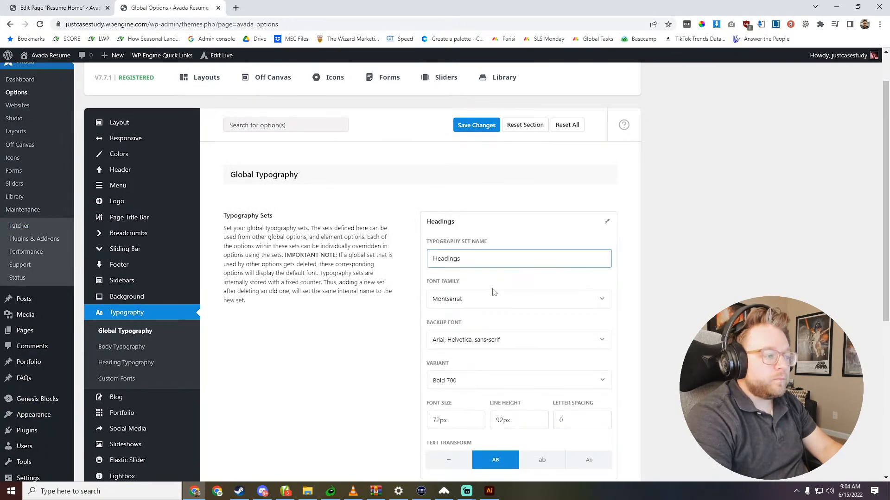
scroll(509, 261, "down", 2)
left_click(498, 211)
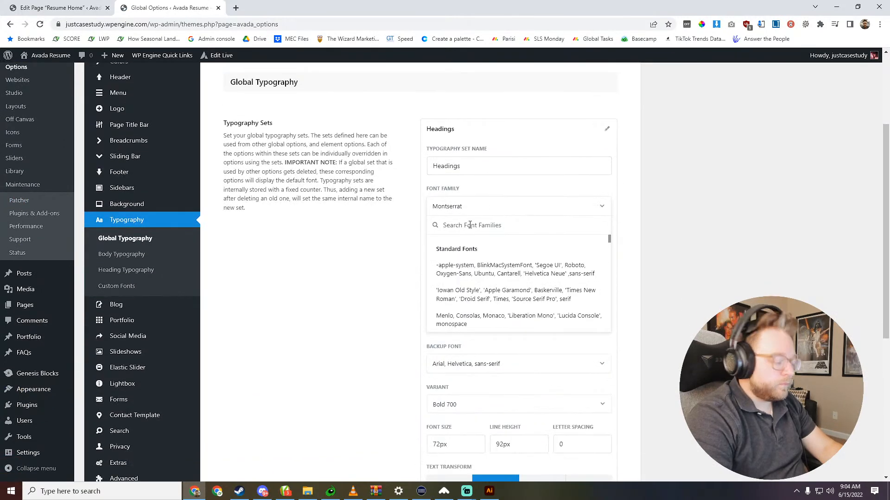
type("futu")
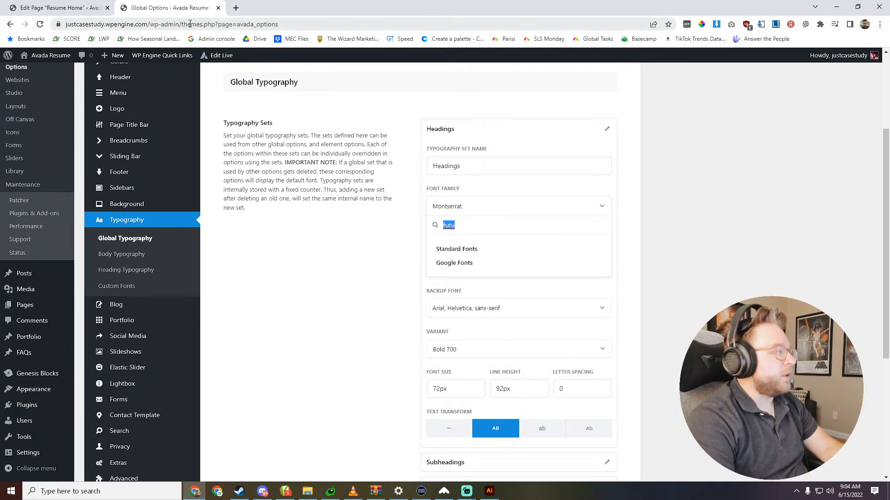
left_click(488, 491)
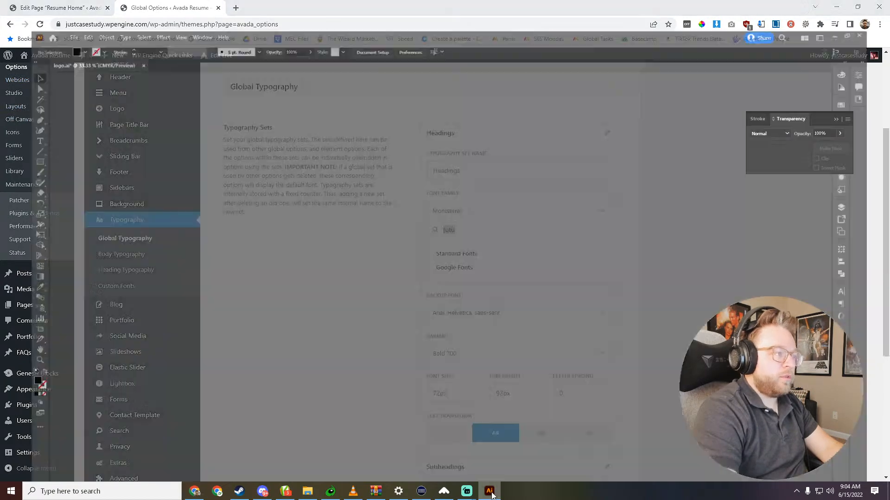
key("alt+Tab")
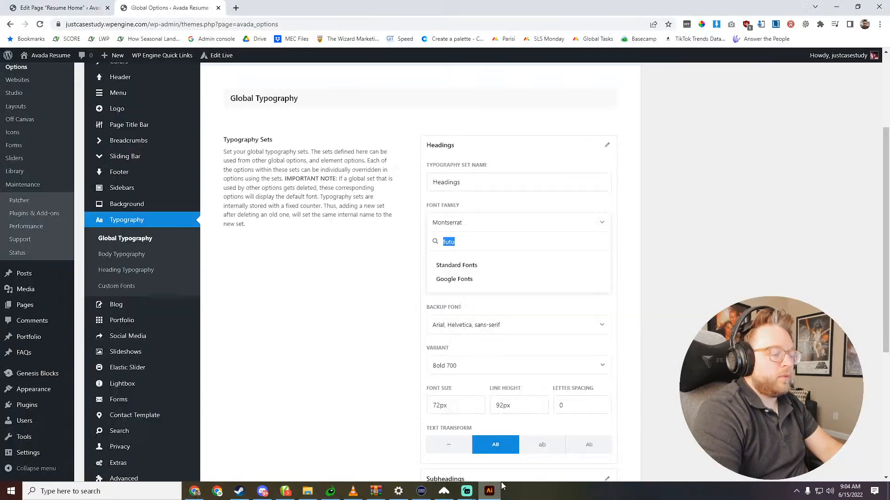
- Find the Adobe Fonts website through a web search for "fonts.adobe" in a new browser tab and open it
left_click(236, 9)
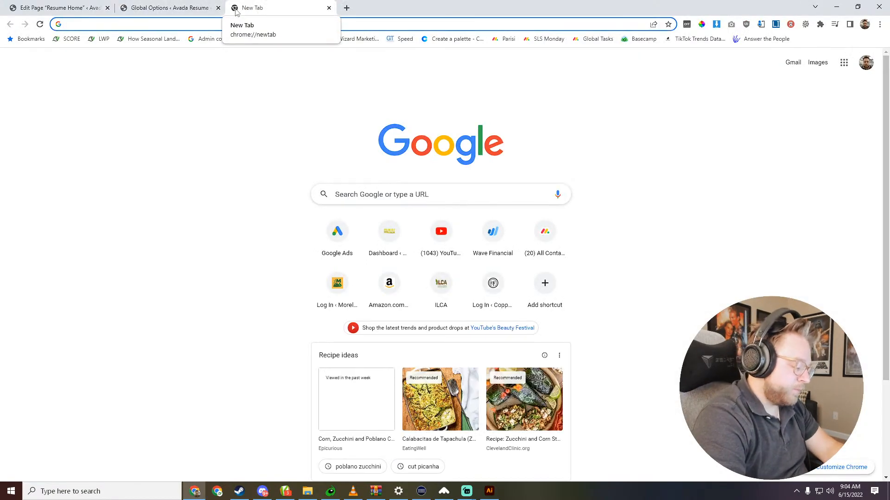
type("fonts.a")
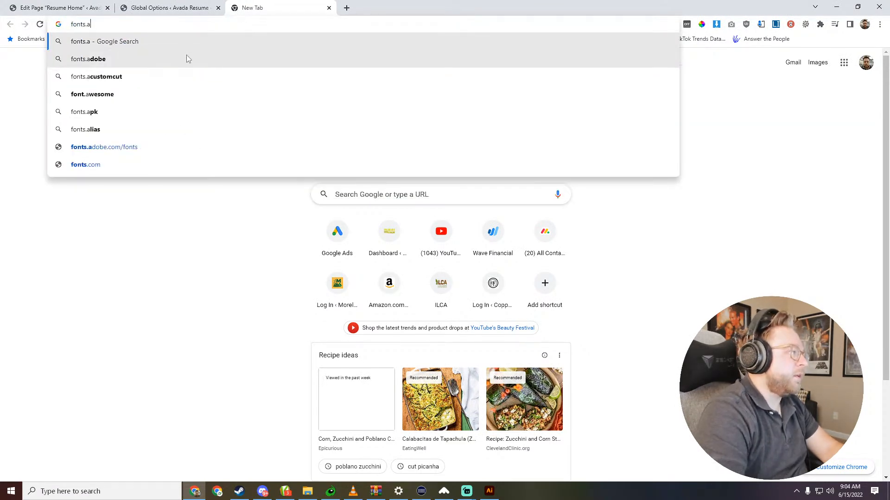
left_click(186, 58)
left_click(199, 150)
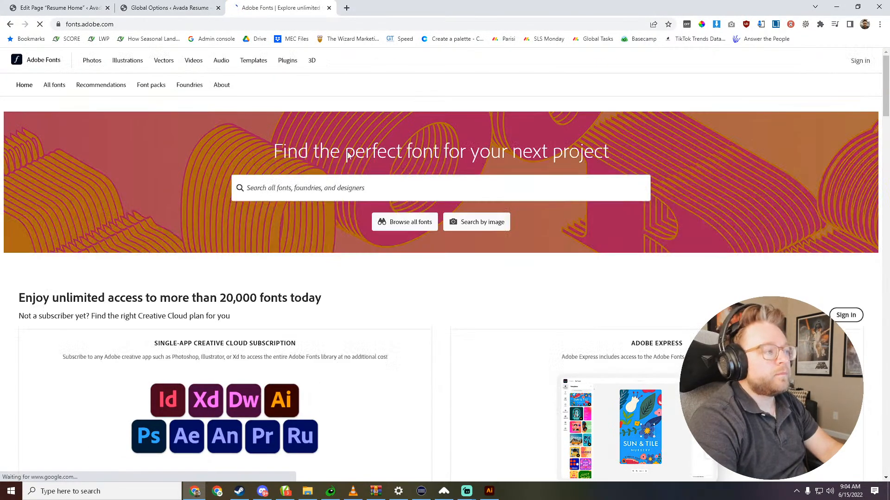
- Search Adobe Fonts for "futura"
left_click(332, 187)
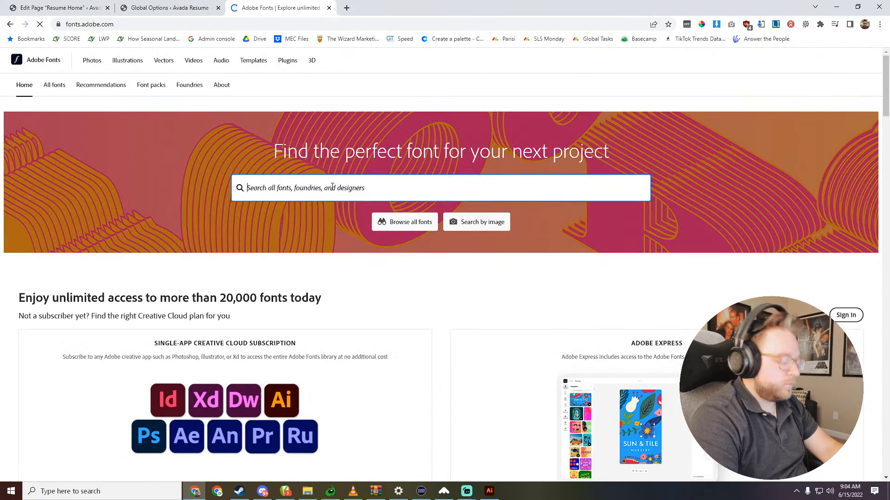
type("d")
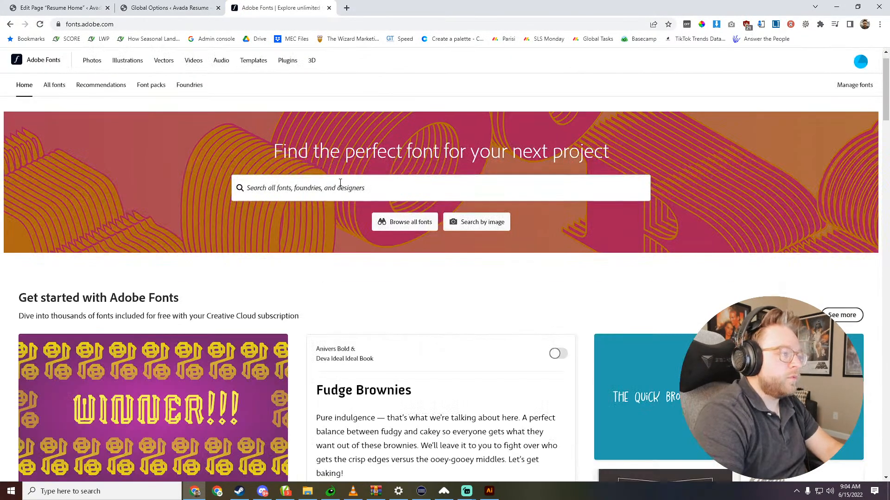
left_click(340, 183)
type("futura")
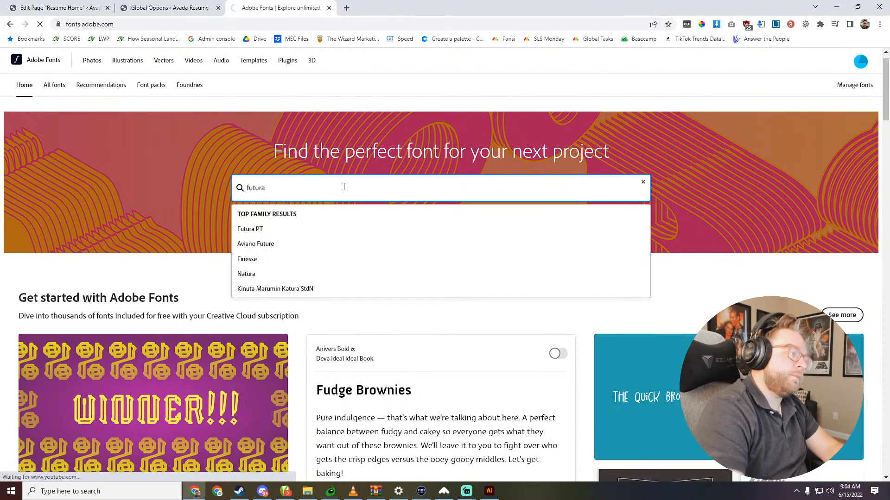
key("Return")
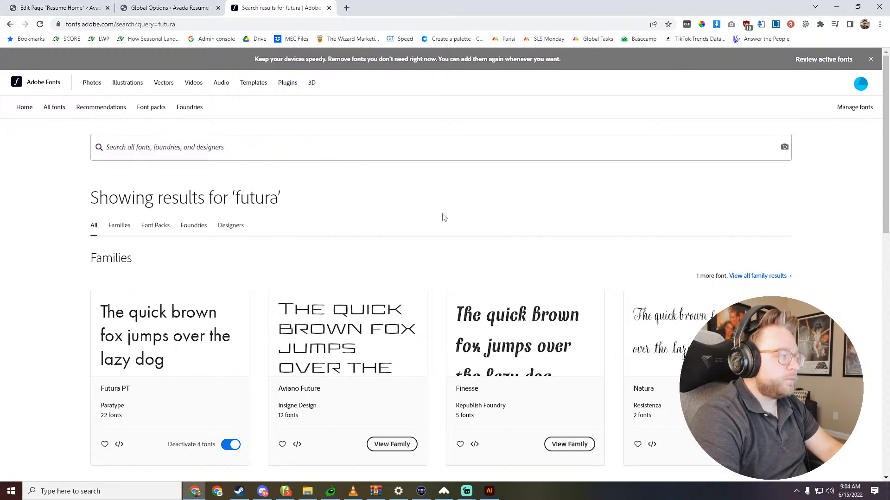
- Open the Futura PT family from the search results and bring its list of font styles into view
scroll(330, 262, "down", 3)
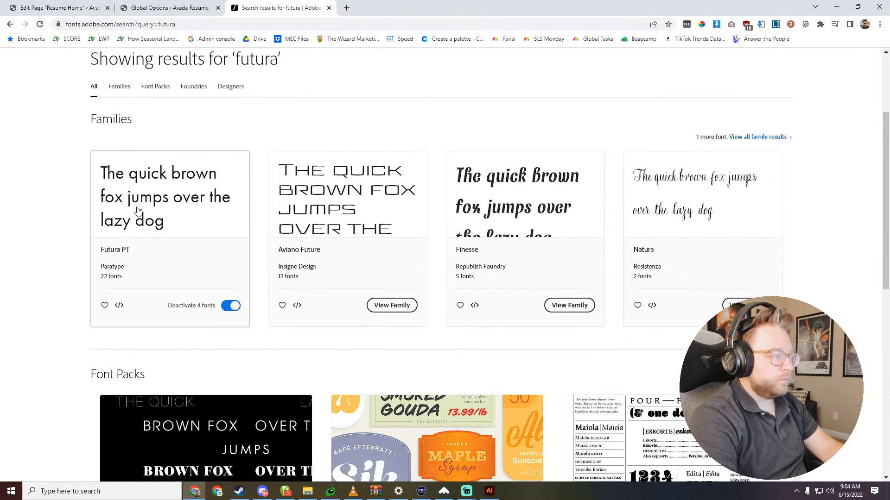
left_click(482, 206)
left_click(246, 168)
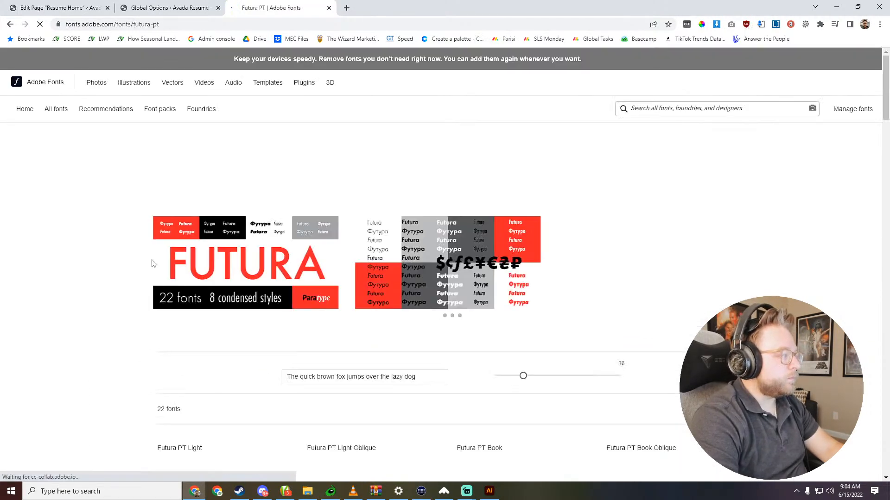
scroll(376, 223, "down", 4)
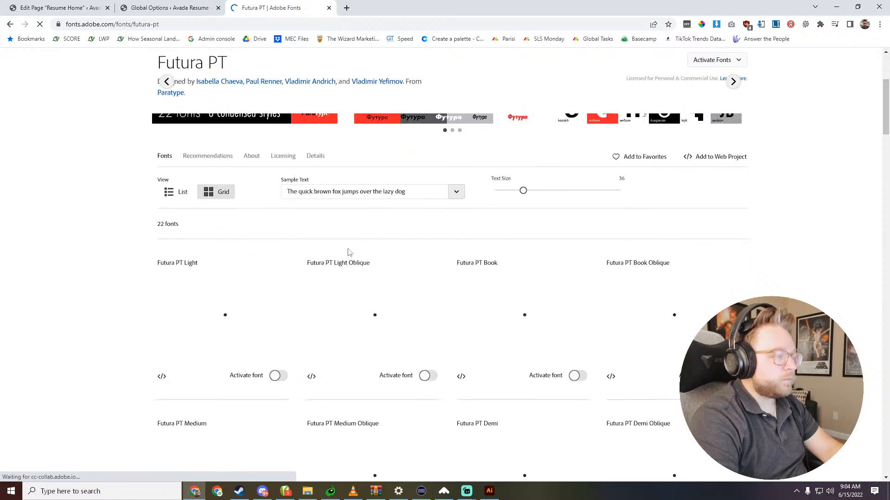
- Switch to Illustrator to check which Futura font matches the logo lettering, and return to Chrome
left_click(488, 491)
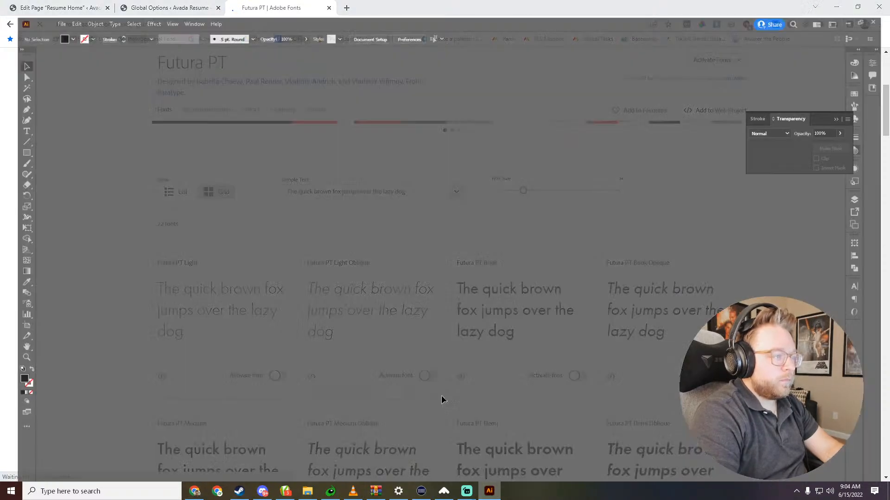
left_click(10, 116)
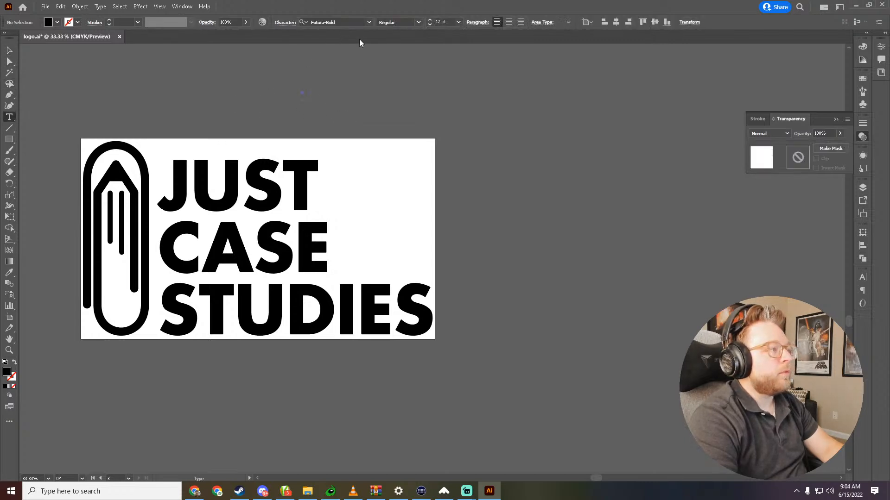
left_click(859, 5)
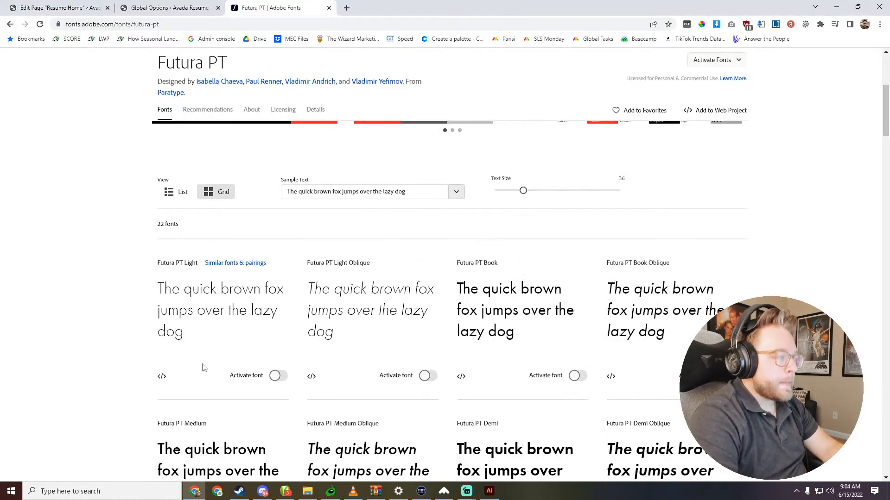
- Look through the Futura PT styles and compare their weights with the logo lettering
scroll(273, 327, "down", 4)
left_click(274, 330)
scroll(274, 329, "down", 4)
left_click(274, 328)
scroll(274, 329, "up", 4)
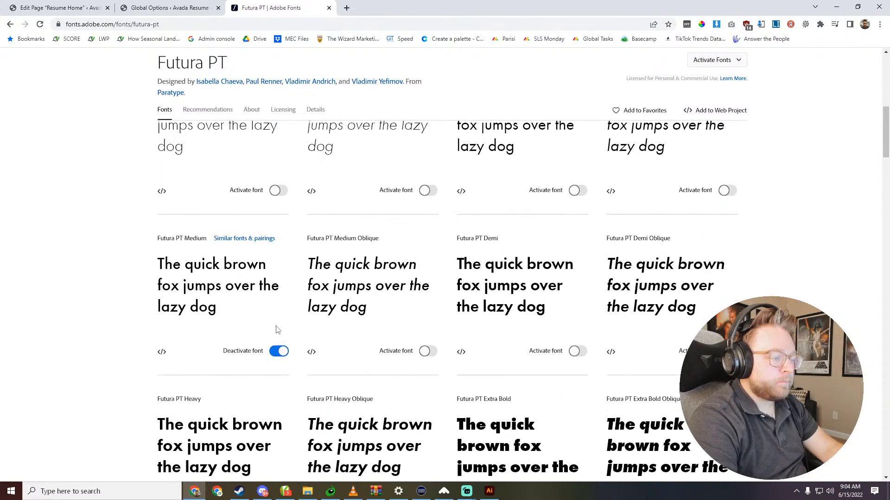
scroll(276, 330, "up", 8)
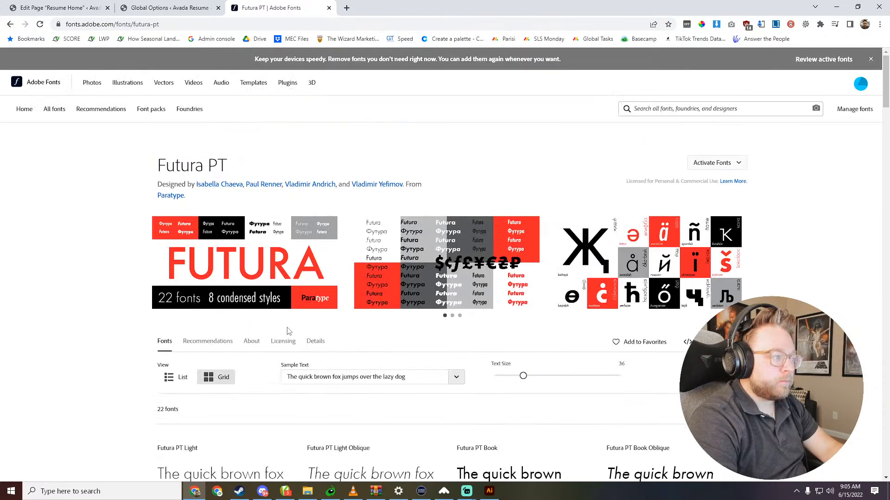
scroll(287, 331, "down", 4)
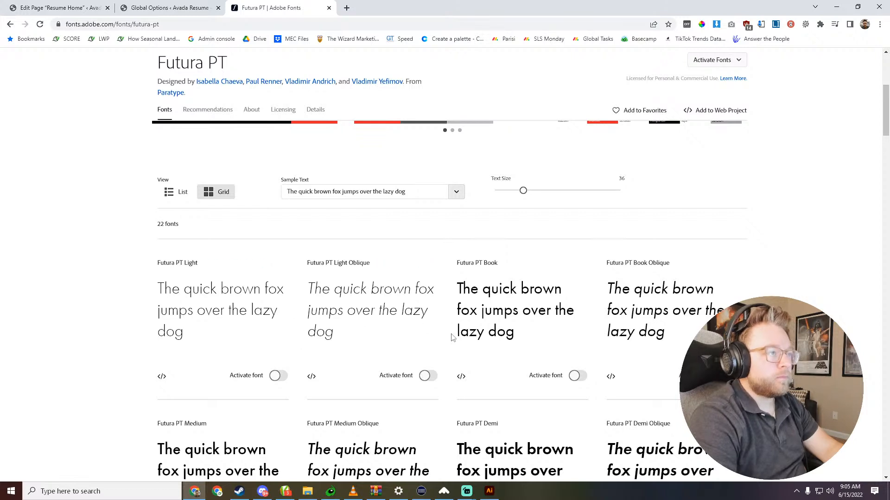
scroll(477, 355, "down", 1)
scroll(313, 216, "up", 1)
- Capitalize the "j" of "jumps" in the sample text and compare the letter J across the Futura PT weights
left_click(342, 193)
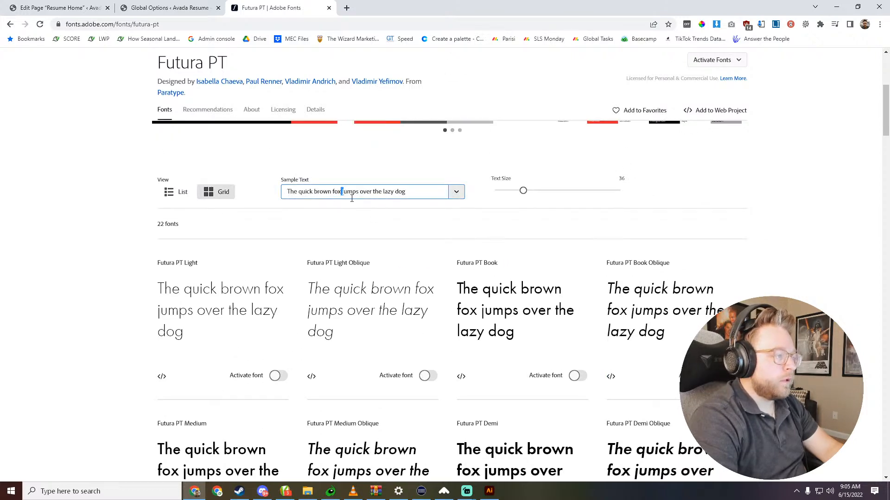
key("BackSpace")
type("J")
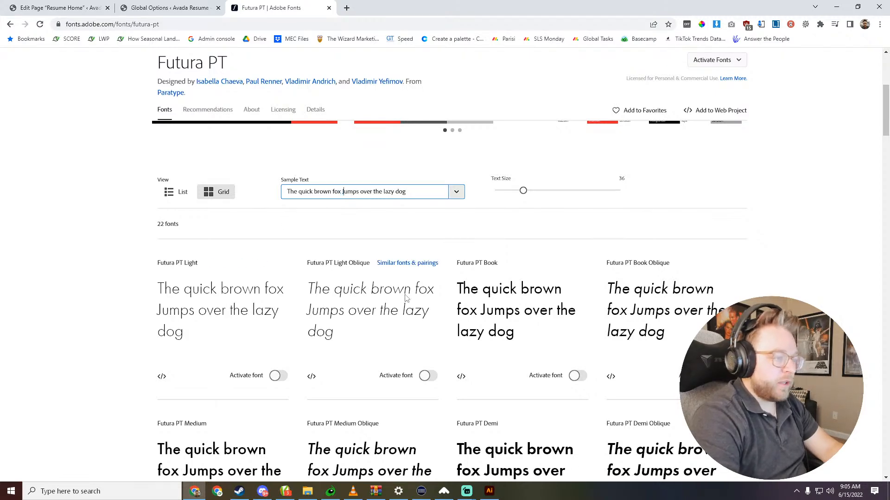
scroll(572, 307, "down", 7)
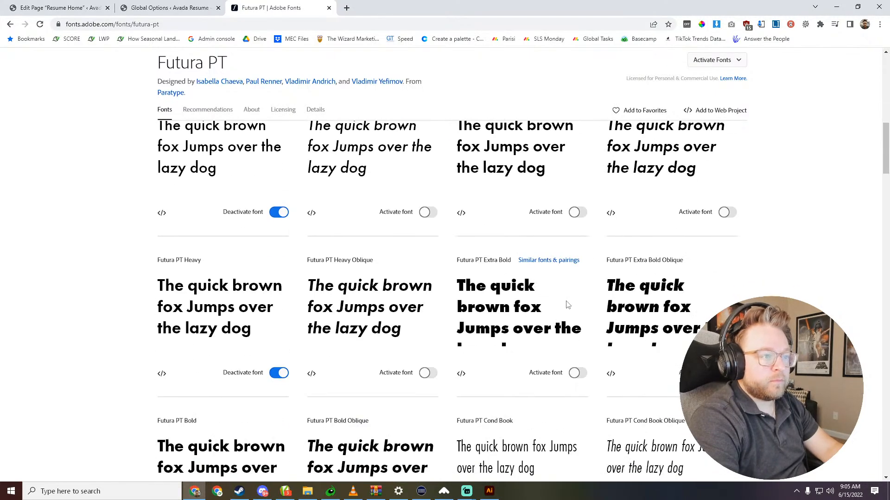
scroll(568, 305, "down", 2)
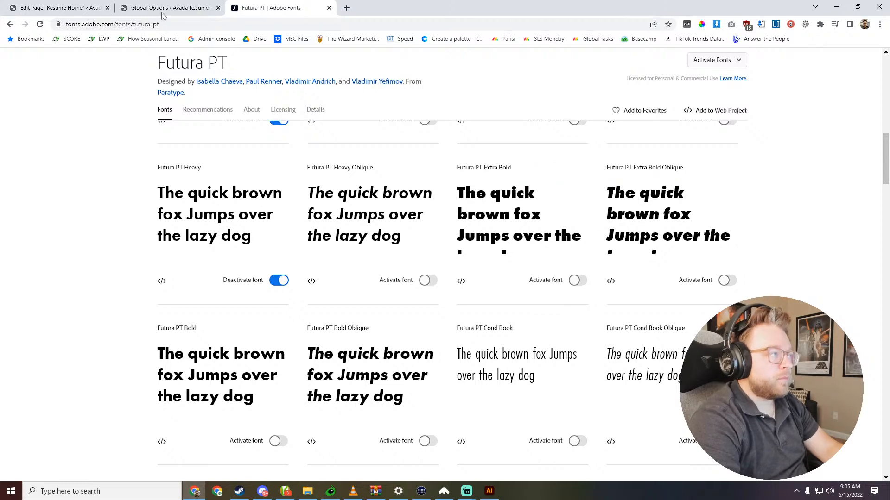
scroll(332, 177, "up", 10)
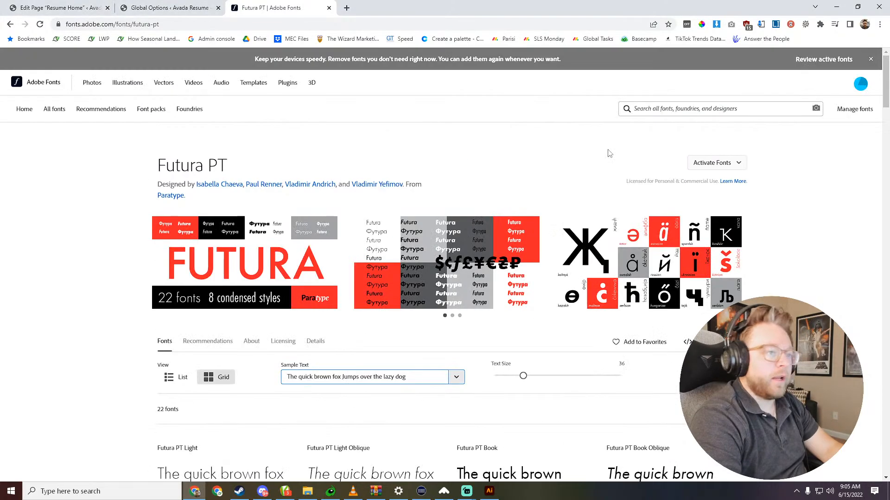
- Add the preselected Futura PT and Futura PT Condensed fonts to a new web project named "Just Case Studies"
left_click(736, 163)
left_click(788, 166)
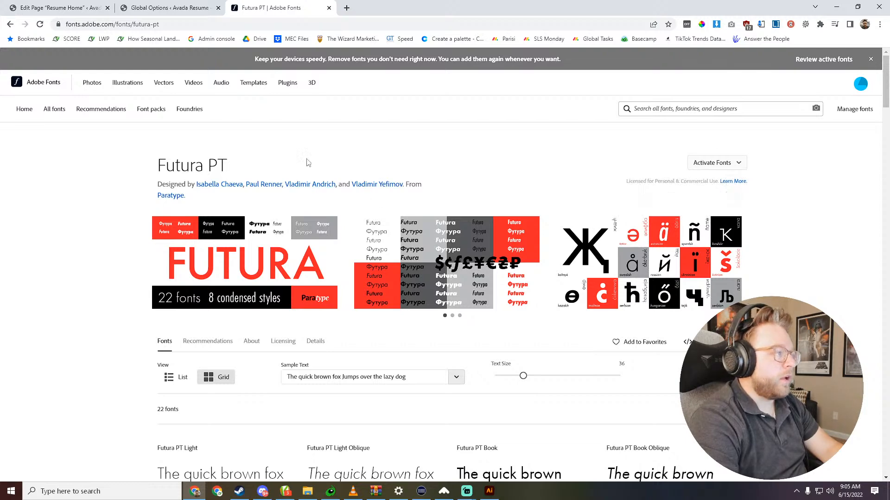
scroll(748, 187, "down", 2)
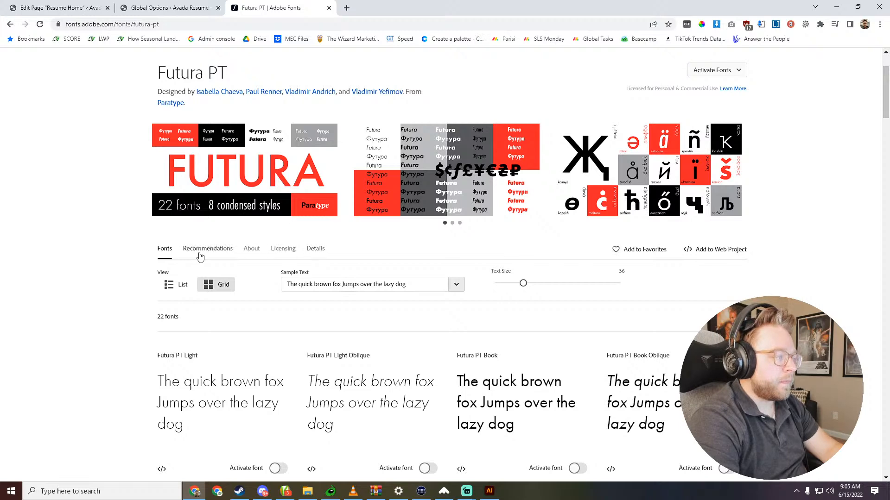
left_click(684, 251)
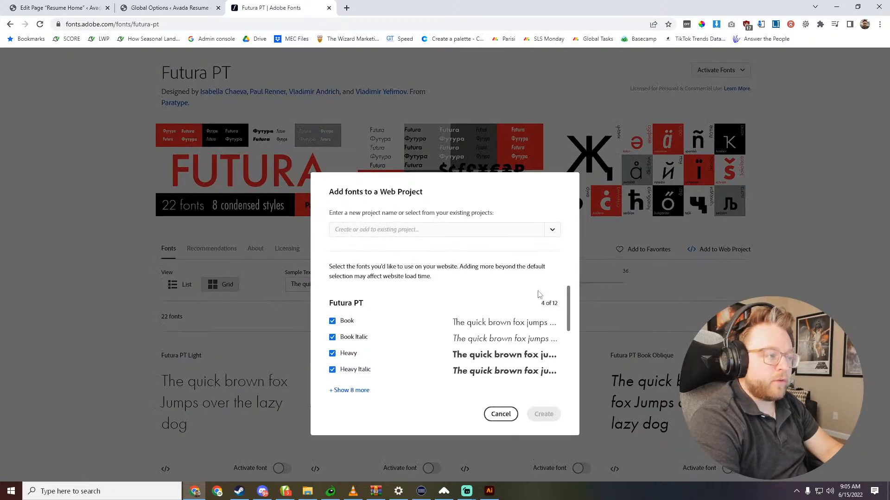
left_click(551, 230)
left_click(389, 252)
type("Just Case Studies")
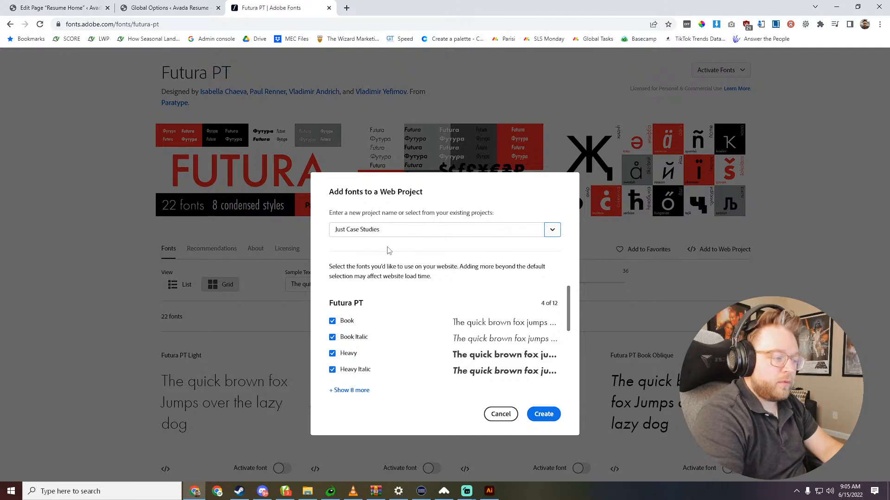
scroll(443, 369, "down", 5)
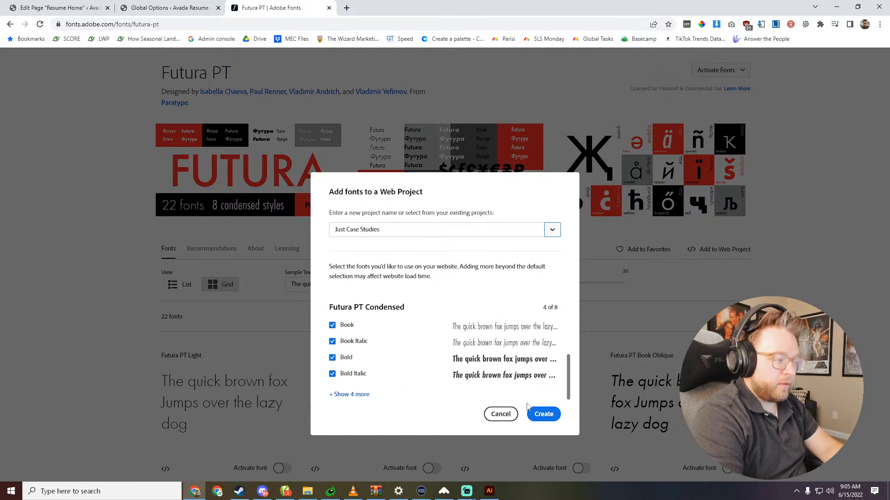
left_click(544, 414)
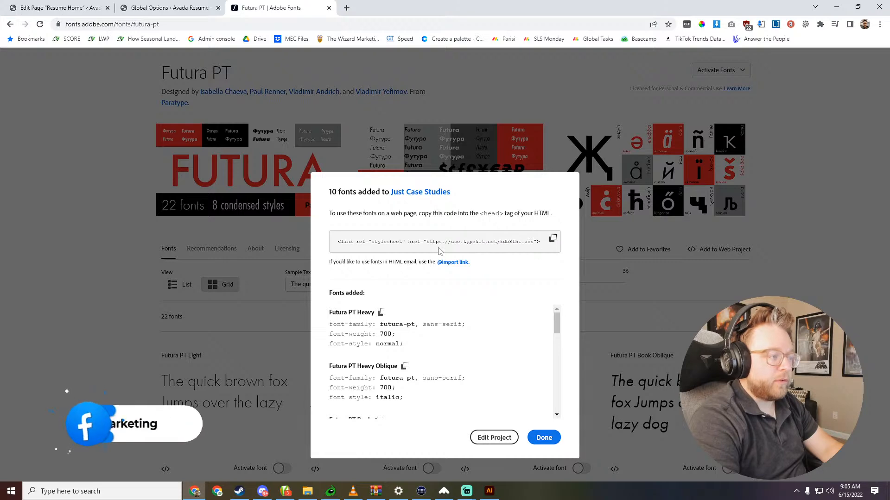
- Paste the web project's stylesheet link into the "Space before </head>" field of Avada's advanced code fields and save the changes
left_click(188, 5)
scroll(154, 335, "down", 5)
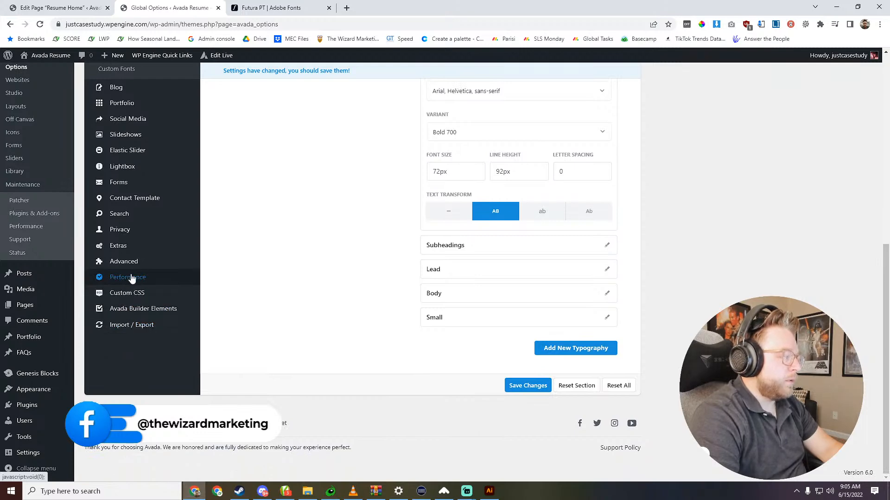
left_click(124, 262)
left_click(133, 270)
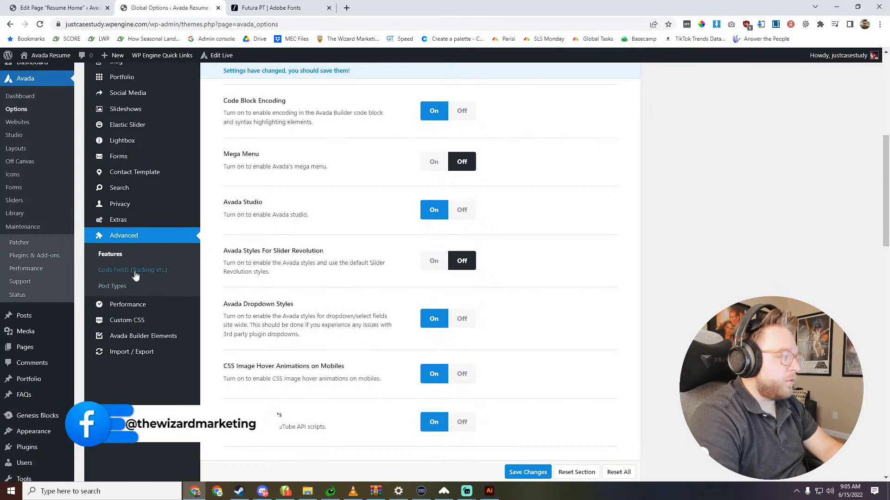
left_click(464, 318)
type("<link rel=\"stylesheet\" href=\"https://use.typekit.net/kdb8fhi.css\">")
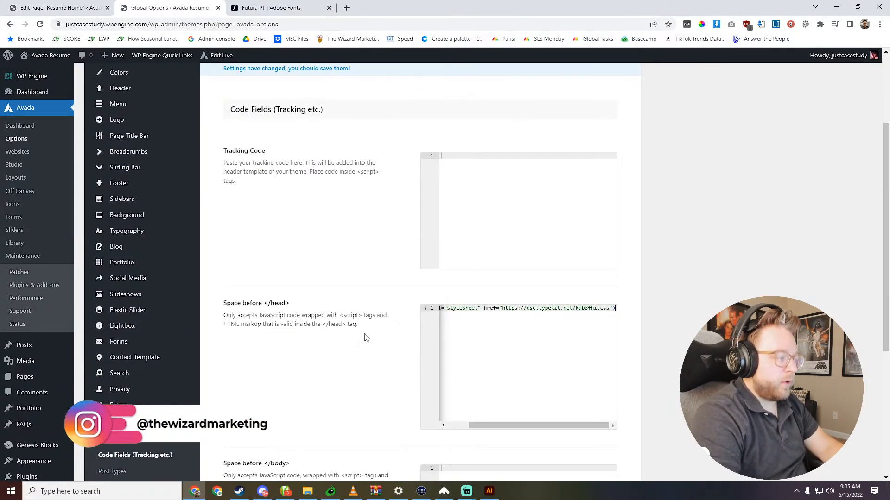
scroll(310, 326, "down", 3)
left_click(527, 462)
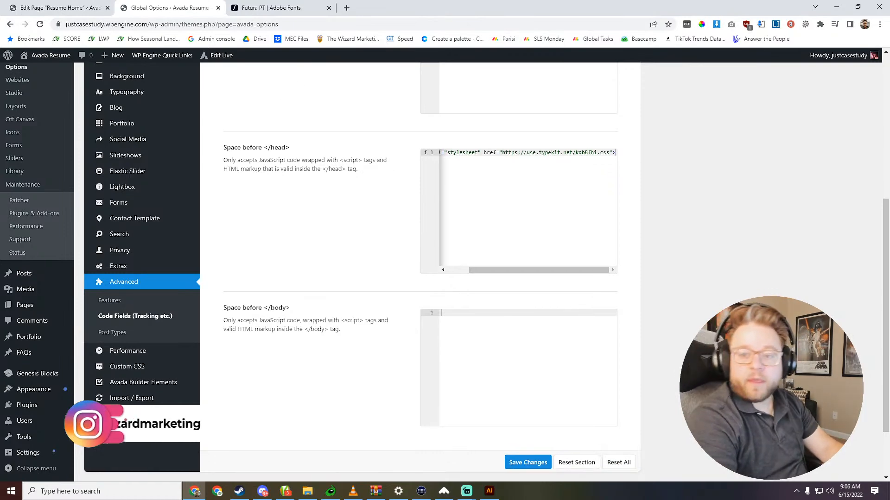
- Move the Futura PT tab out of this browser window and reopen Avada's Global Typography settings
left_click(269, 7)
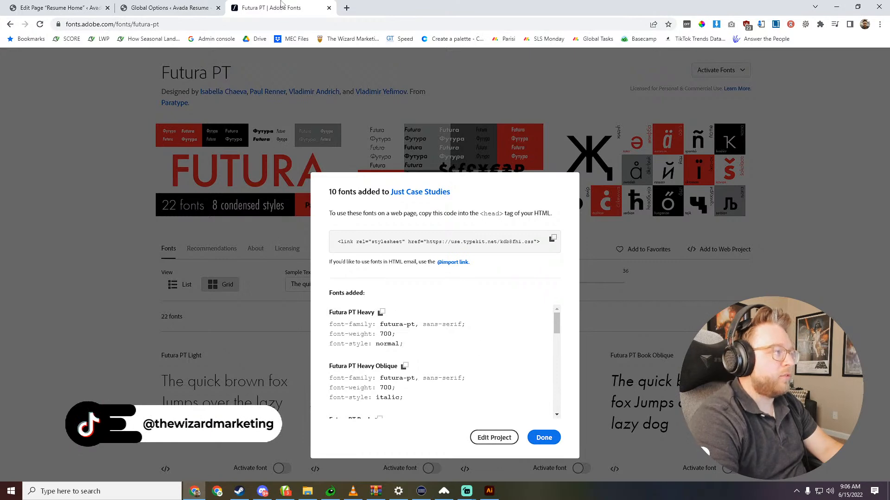
left_click_drag(284, 5, 0, 28)
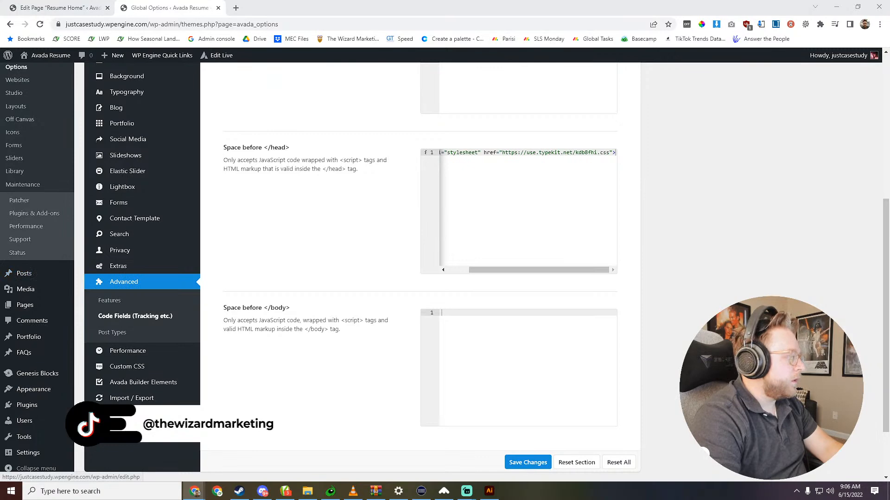
scroll(160, 185, "up", 3)
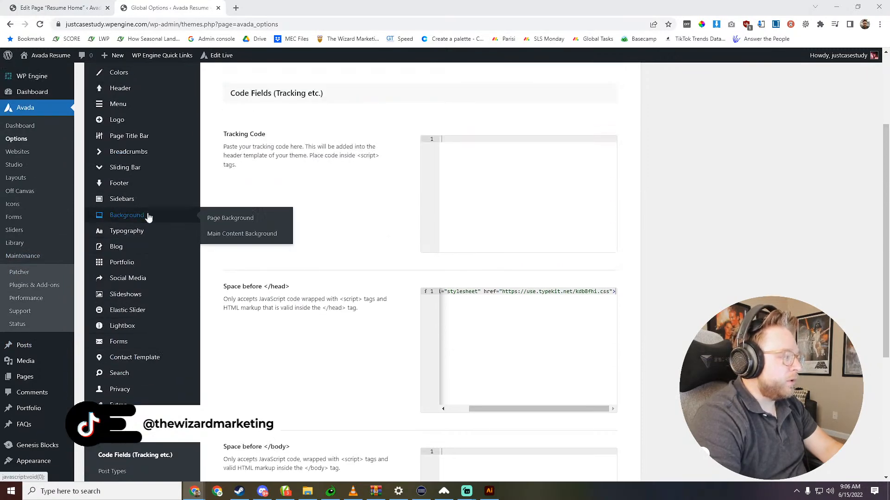
mouse_move(165, 284)
scroll(164, 284, "up", 2)
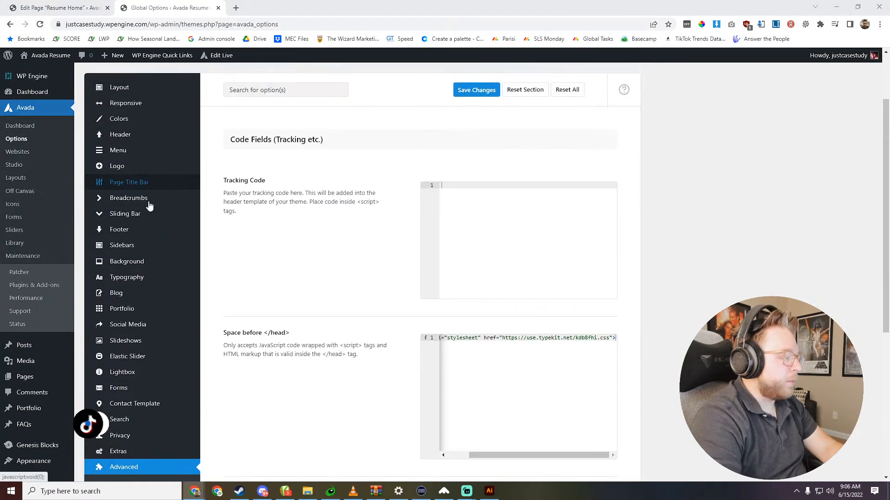
left_click(126, 277)
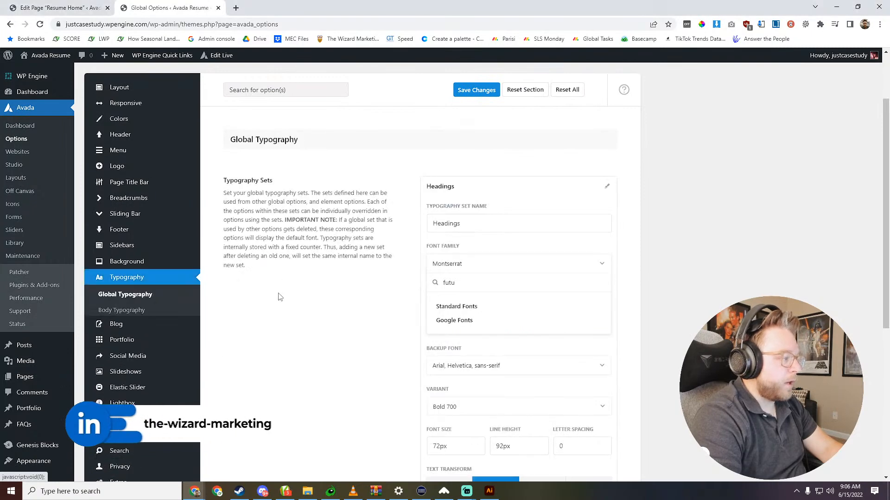
- Open Avada's Custom Fonts settings and copy Futura PT Bold's font-family value, "futura-pt-bold, sans-serif;", from the Adobe Fonts embed details
left_click(116, 344)
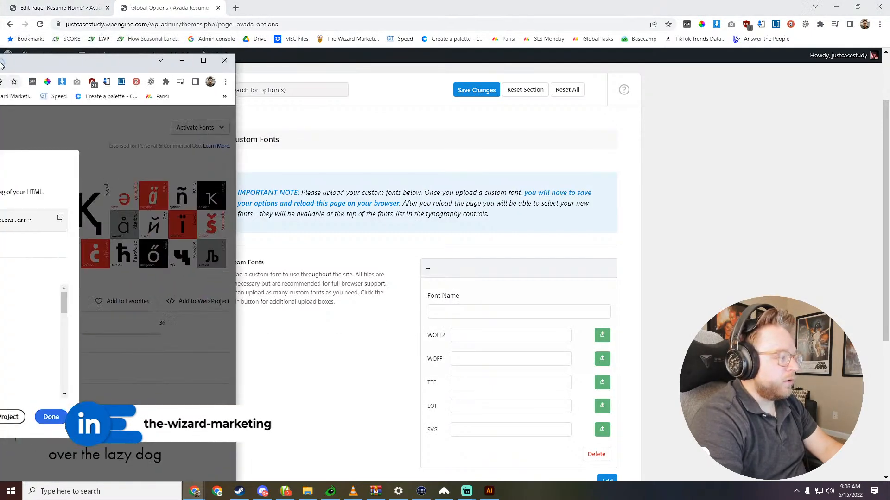
key("alt+Tab")
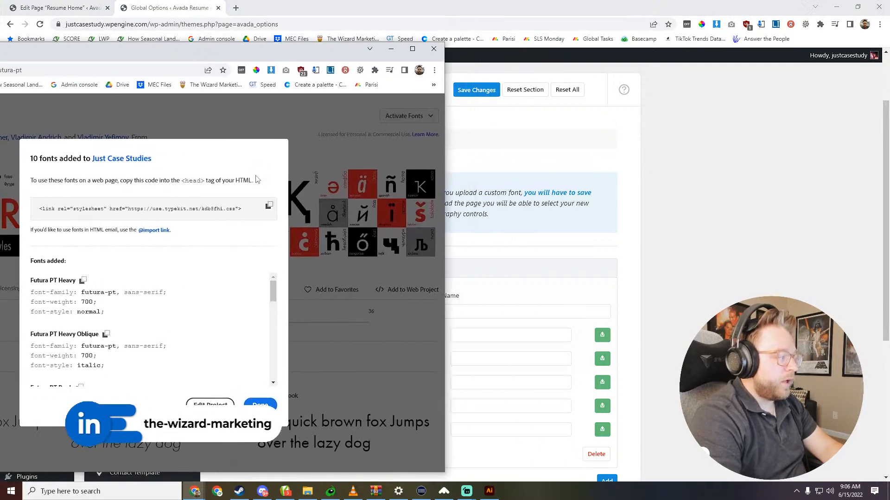
scroll(112, 341, "down", 2)
scroll(110, 345, "down", 3)
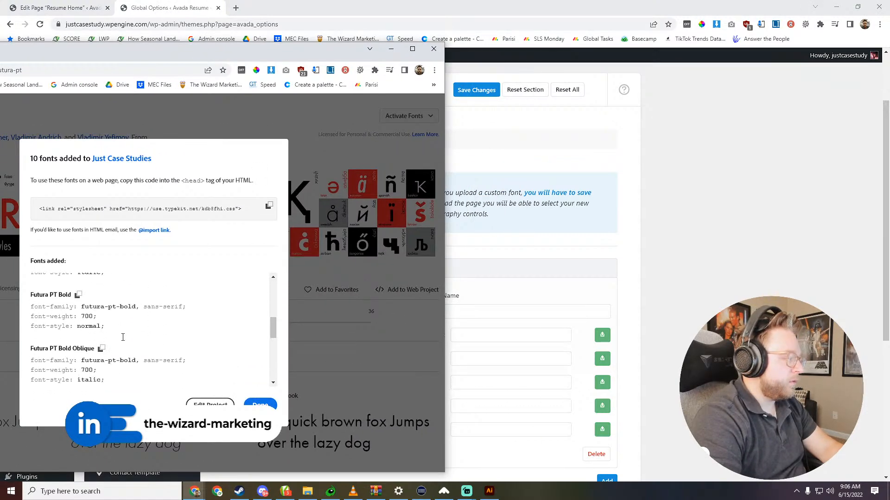
scroll(74, 327, "up", 1)
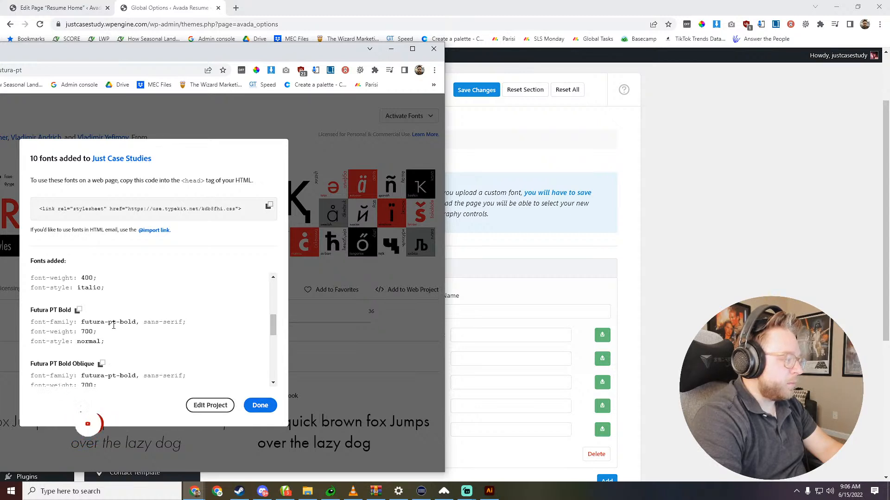
left_click_drag(82, 323, 184, 323)
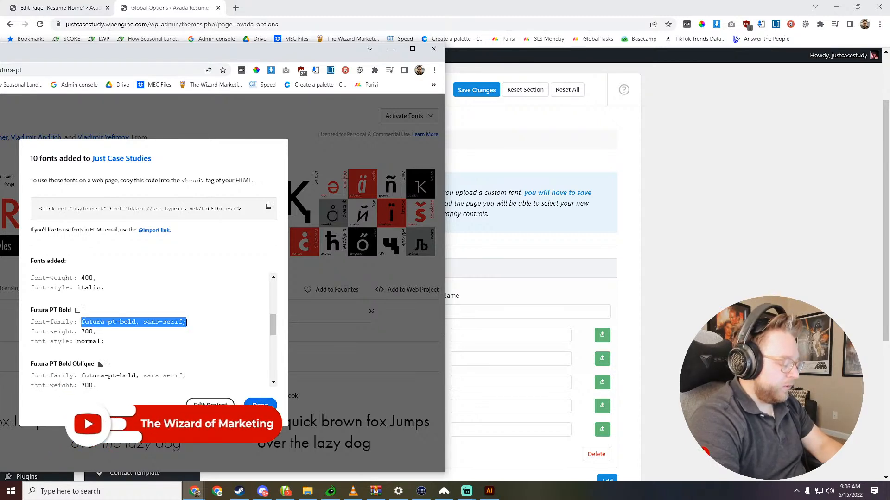
- Name the custom font "futura-pt-bold, sans-serif;", save the changes and reload the options page
left_click(468, 312)
type("futura-pt-bold, sans-serif;")
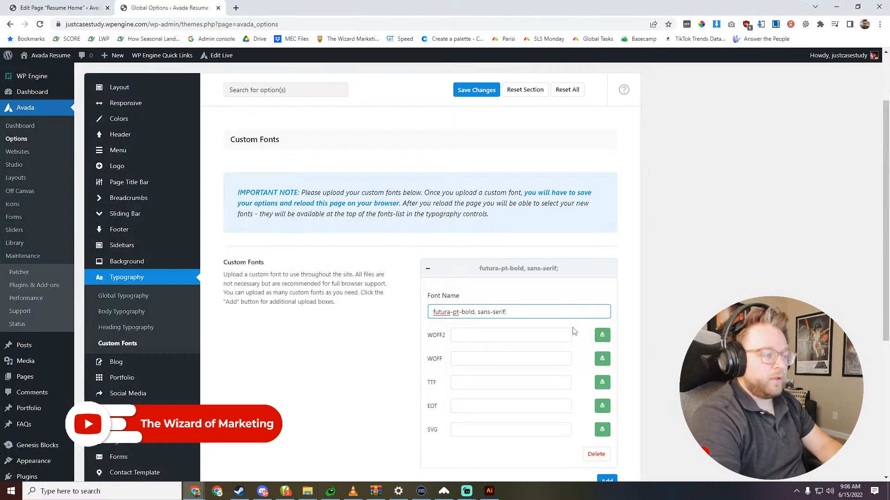
scroll(565, 327, "down", 2)
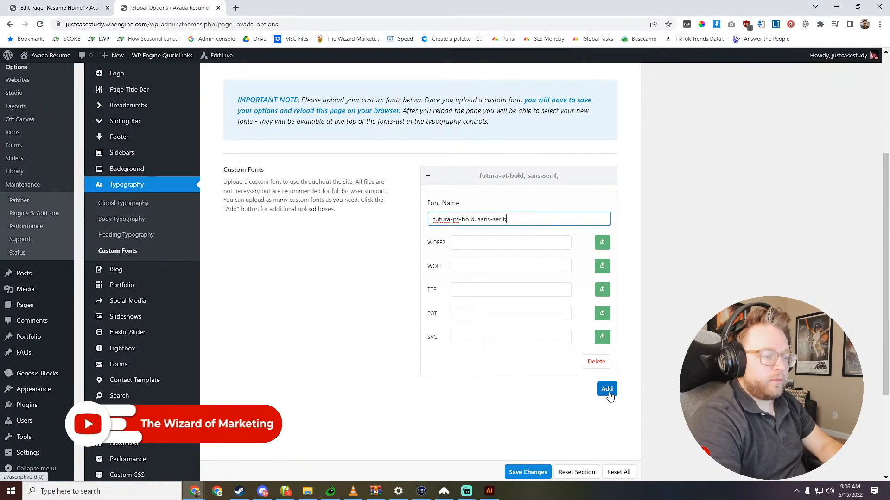
left_click(518, 470)
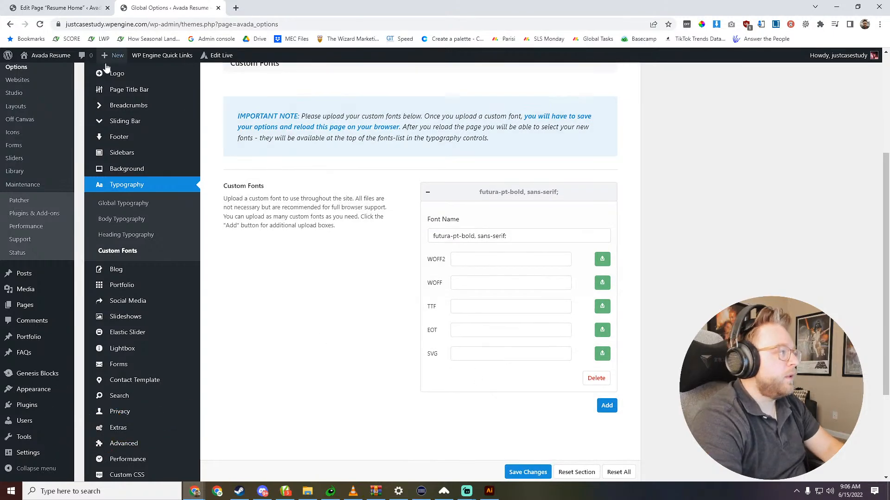
scroll(88, 57, "up", 2)
left_click(40, 24)
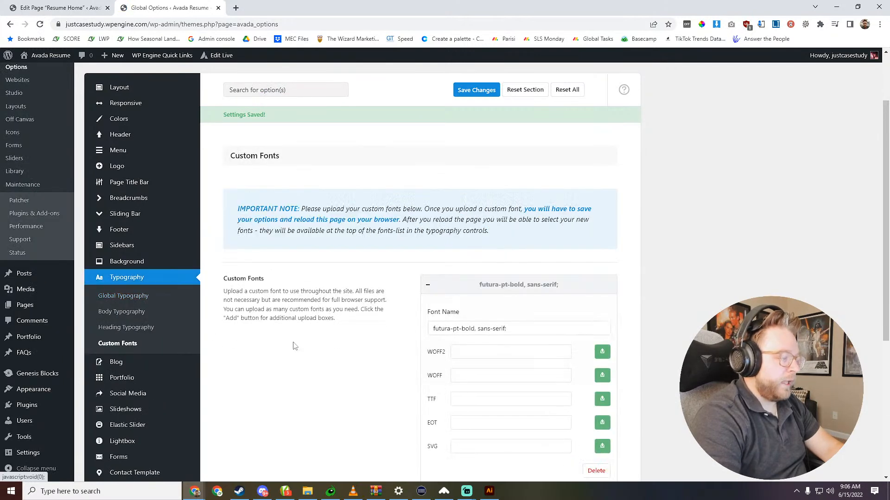
- Set the font family of the Headings global typography set to the custom font "futura-pt-bold, sans-serif;" and save the changes
left_click(123, 295)
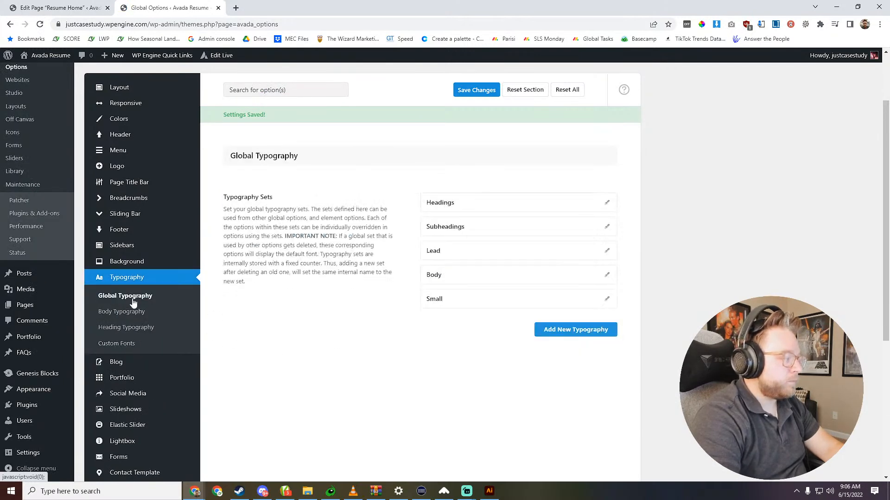
left_click(604, 204)
left_click(489, 282)
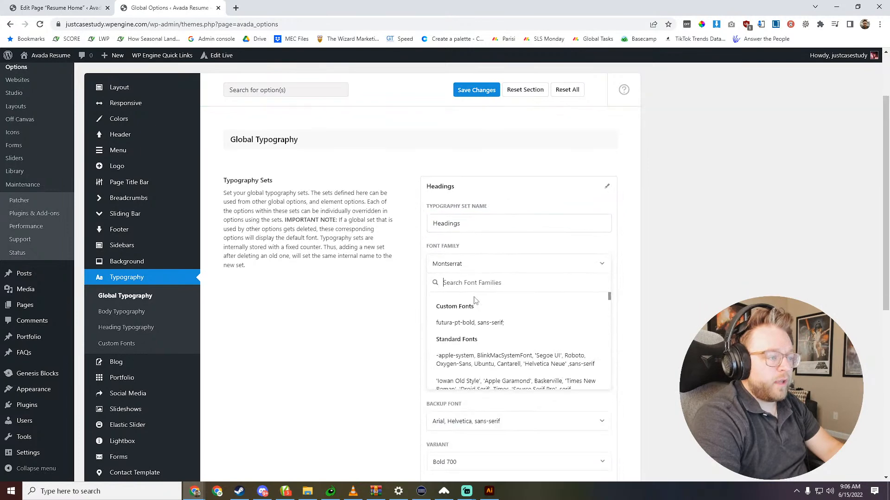
left_click(468, 321)
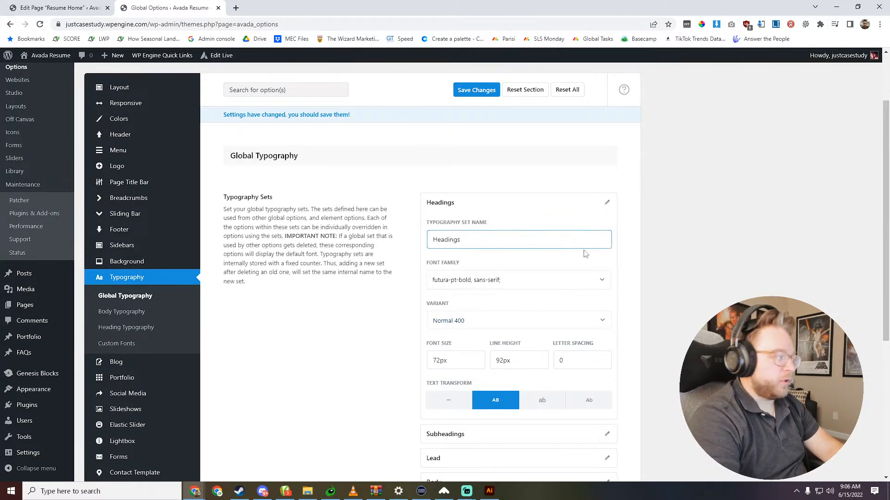
left_click(476, 90)
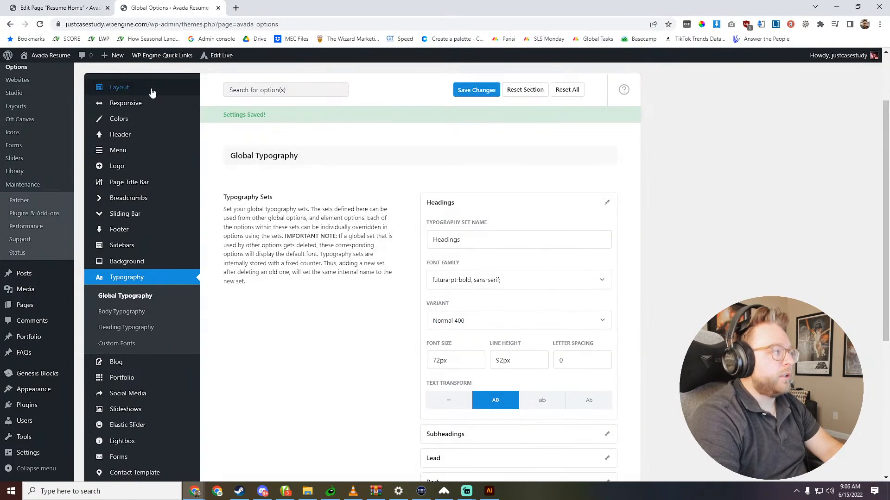
- Open the live site's home page in a new tab and check the font of its headline
right_click(53, 57)
left_click(71, 63)
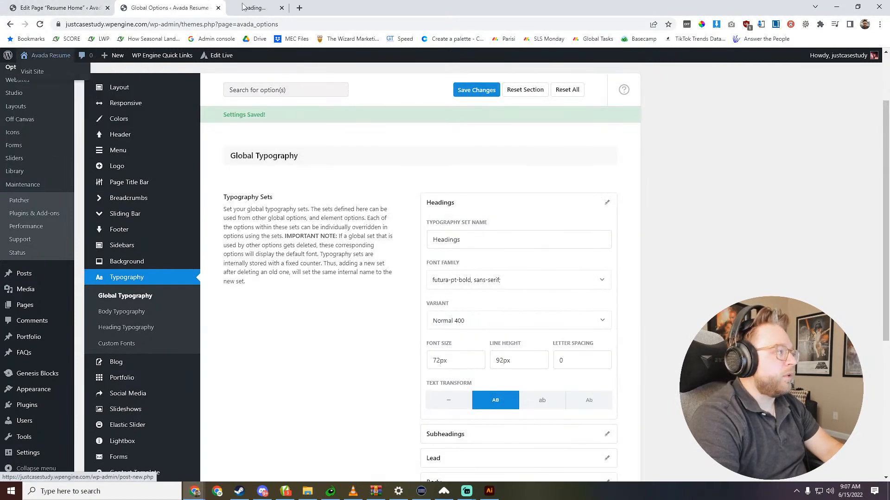
left_click(266, 7)
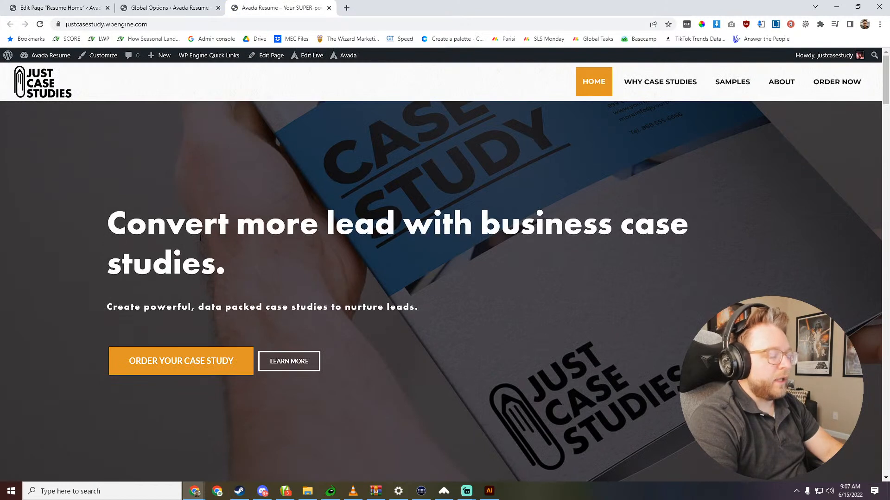
left_click_drag(689, 222, 171, 291)
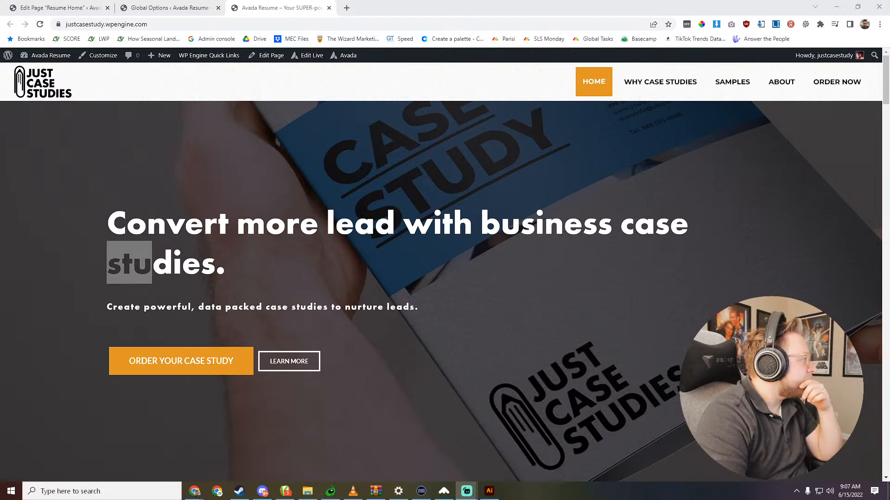
key("alt+Tab")
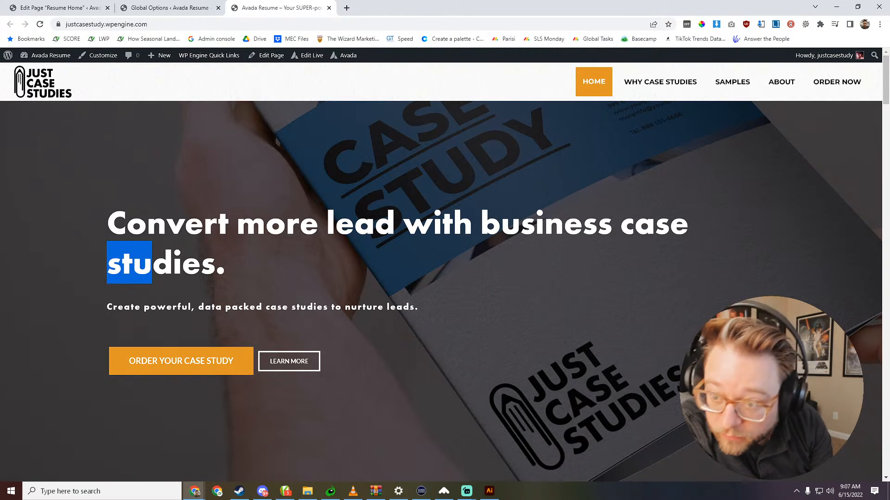
key("alt+Tab")
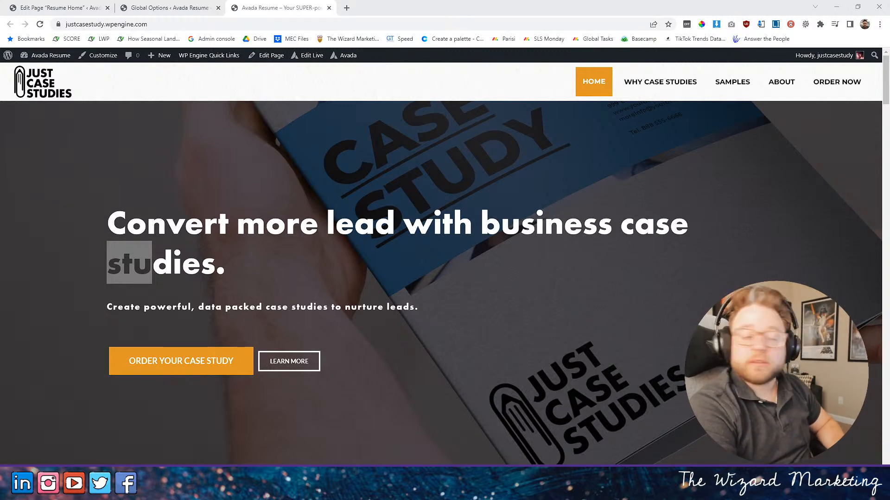
left_click(613, 256)
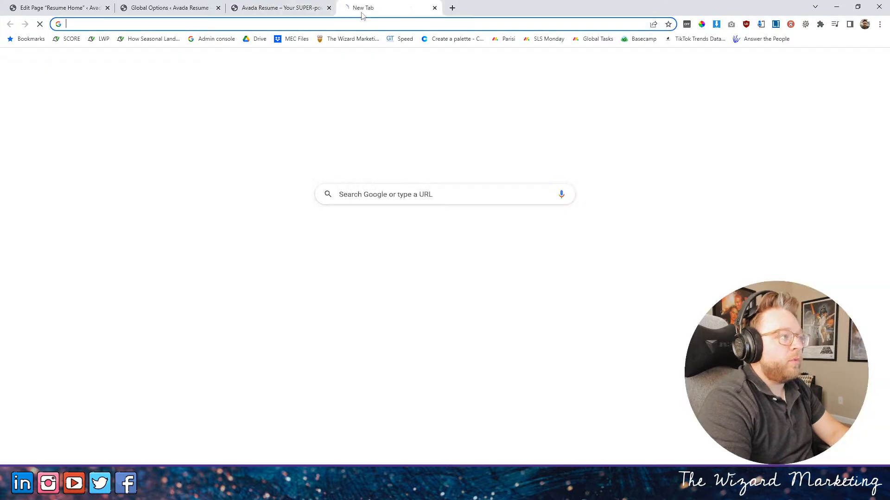
- Search Google for "create case studies" in a new tab and look through the results
left_click(347, 8)
left_click(411, 23)
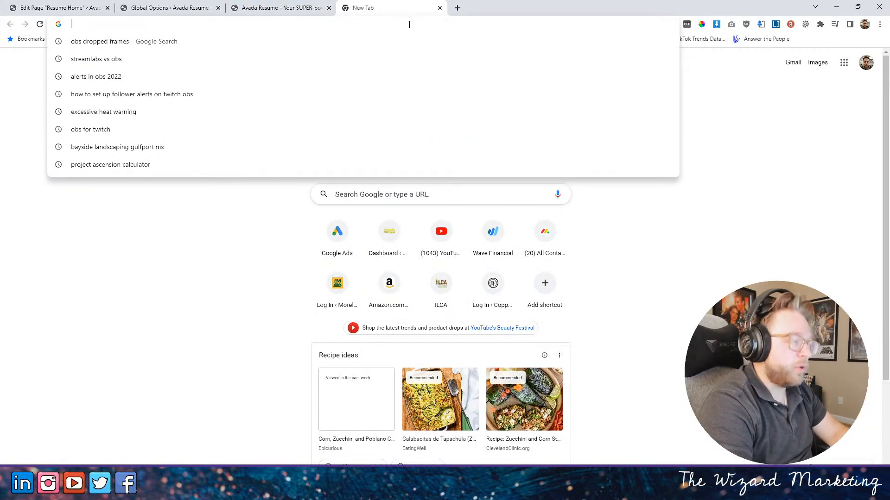
type("create ")
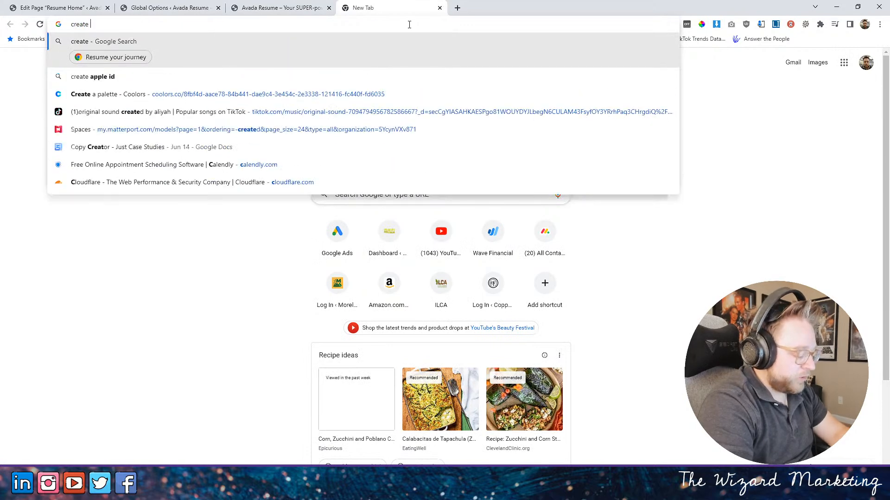
type("case studies")
key("Return")
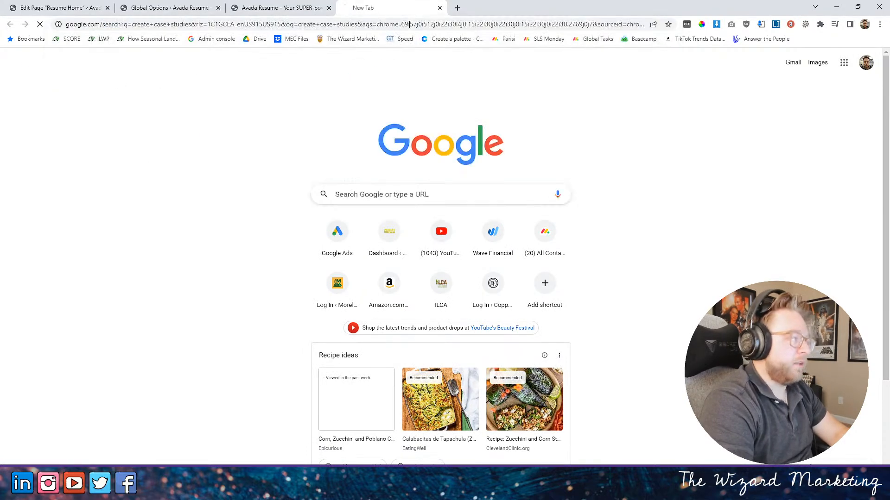
scroll(198, 193, "down", 5)
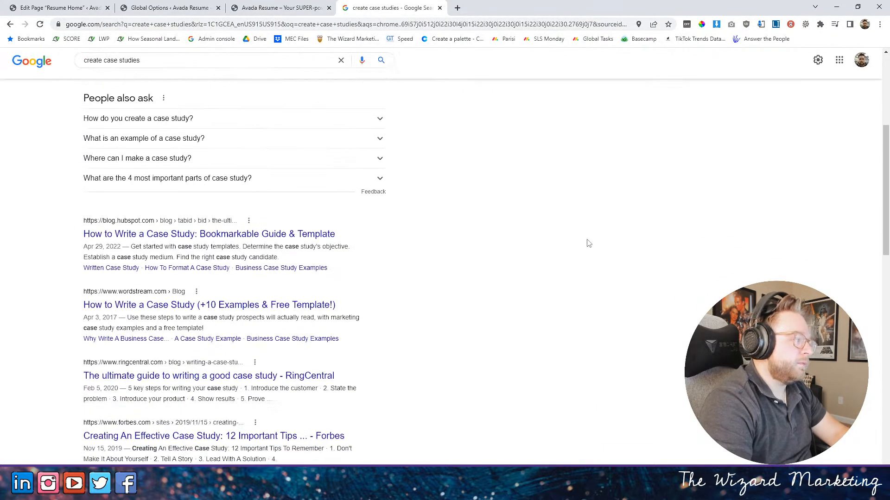
scroll(340, 333, "down", 2)
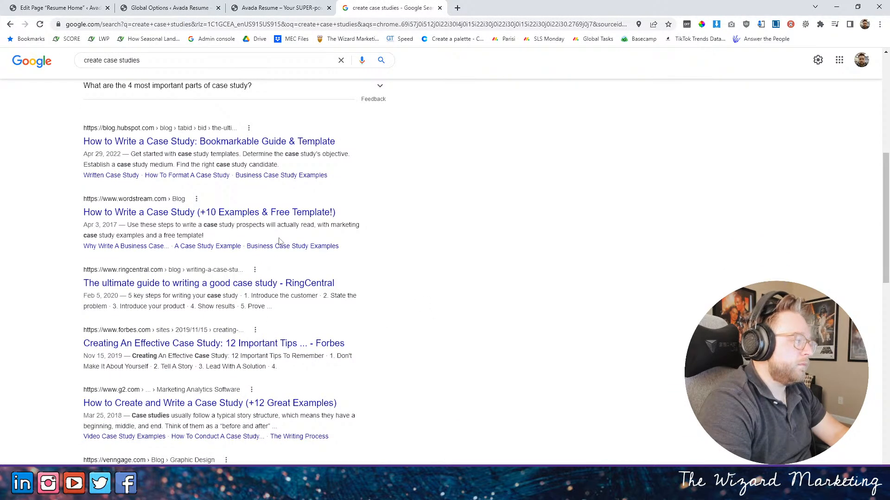
scroll(435, 248, "down", 2)
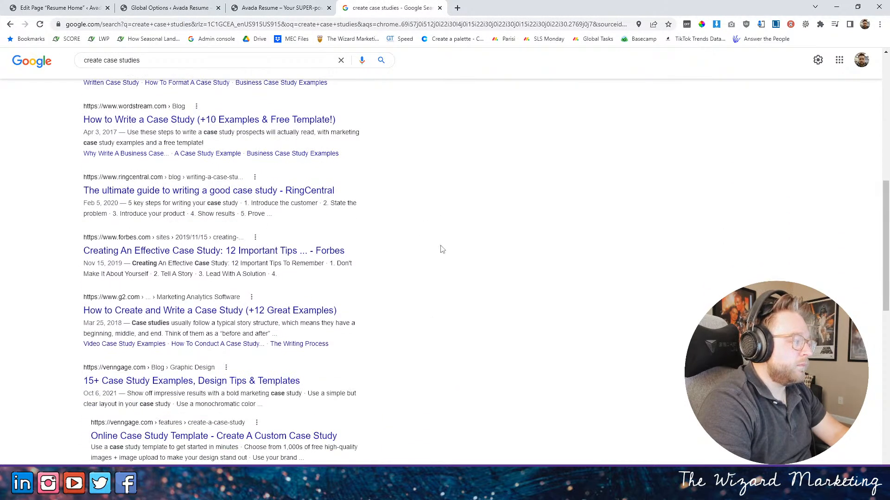
scroll(444, 298, "up", 4)
scroll(444, 298, "up", 5)
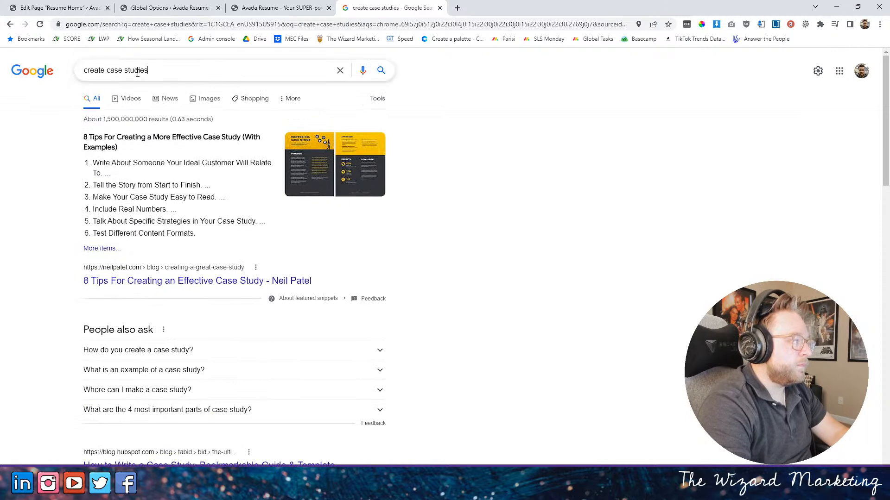
- Change the Google search to "case study creator"
left_click_drag(159, 72, 7, 82)
type("case st")
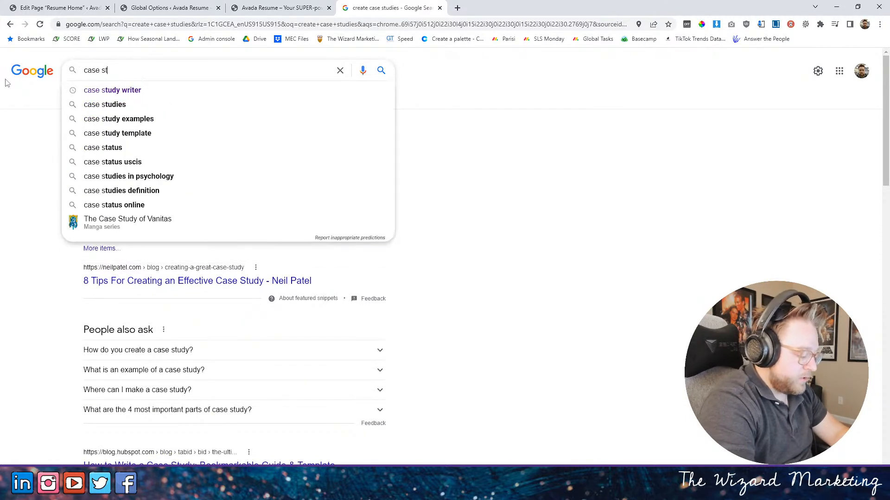
type("udy creator")
key("Return")
- Open the Upwork and Venngage case study results in new tabs and the Xtensio case study template result in the current one
right_click(234, 150)
left_click(259, 160)
scroll(275, 341, "down", 3)
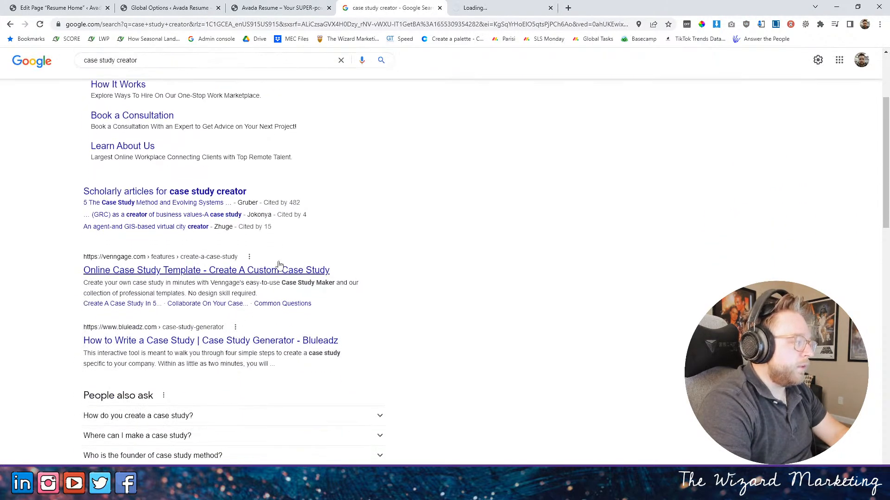
right_click(205, 278)
left_click(232, 281)
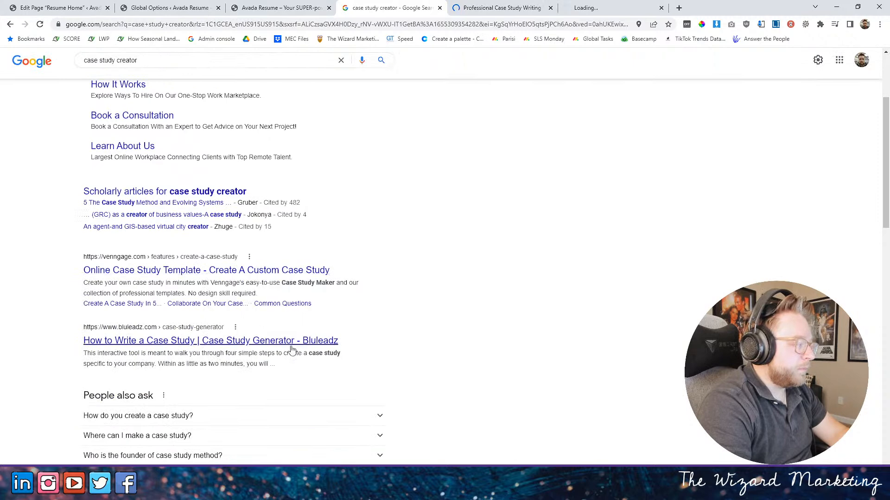
scroll(380, 268, "down", 4)
scroll(380, 268, "down", 1)
left_click(246, 299)
- Compare the headlines and hero sections of the Upwork, Xtensio and Venngage case study pages
left_click(482, 7)
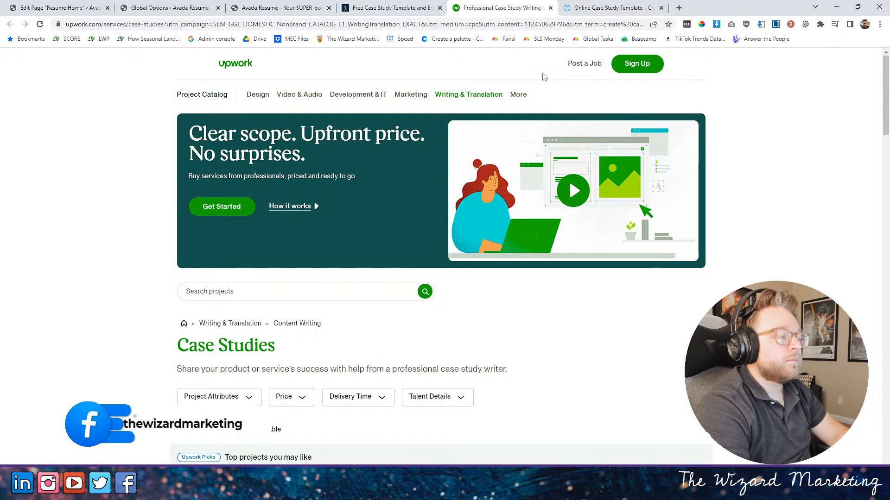
scroll(393, 206, "down", 3)
key("ctrl+shift+Tab")
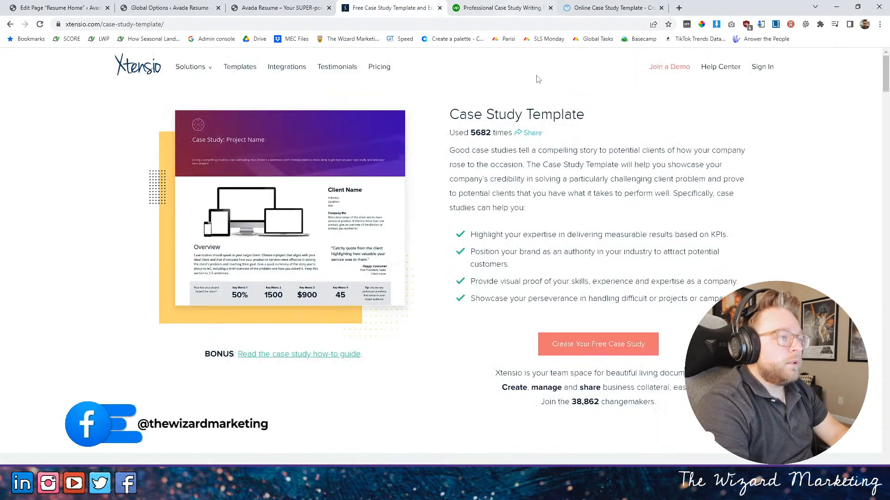
left_click(594, 5)
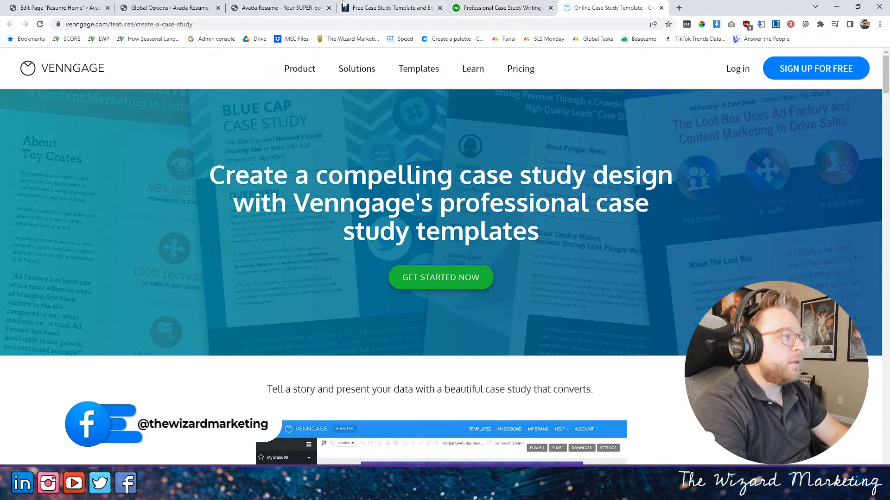
- Review the Just Case Studies home page and return to the "Resume Home" page in the WordPress editor
key("ctrl+3")
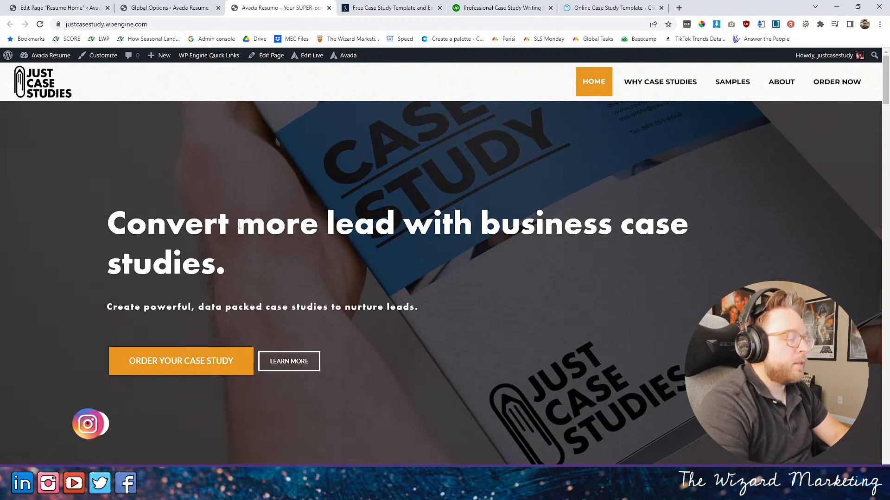
key("ctrl+shift+Tab")
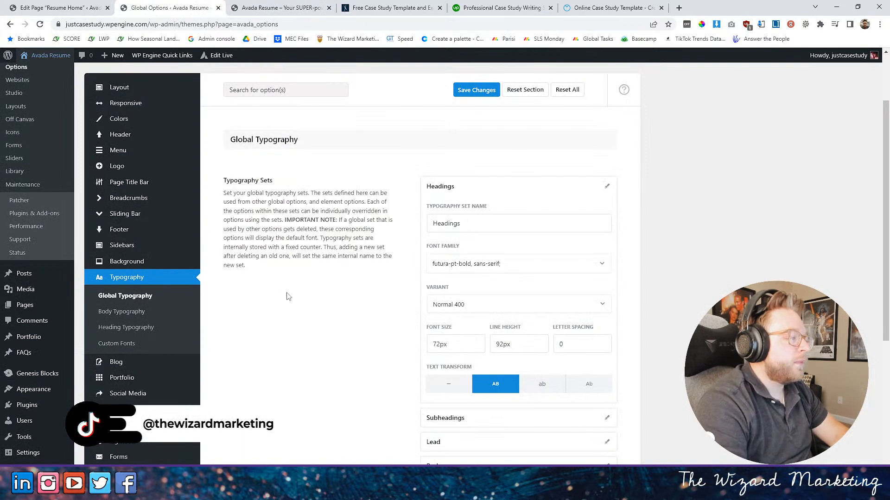
key("ctrl+Tab")
key("ctrl+shift+Tab")
key("ctrl+shift+Tab")
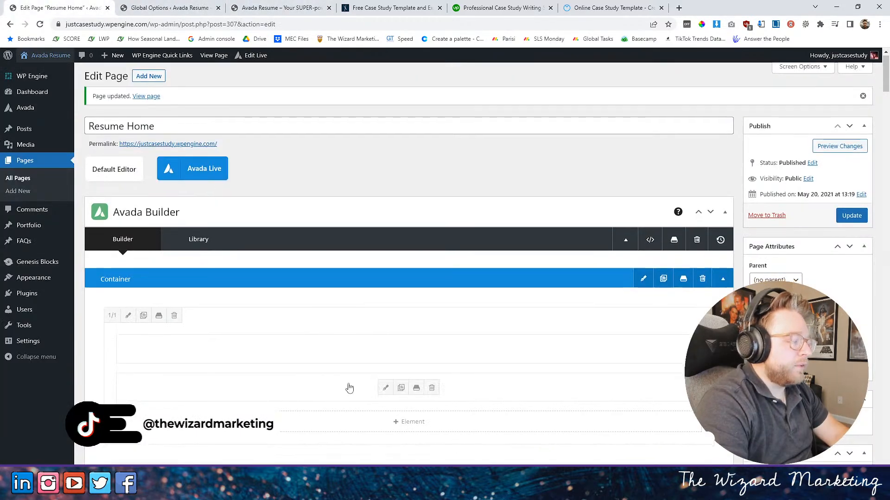
- Replace the hero headline's text with "Create Case Studies the Convert More Leads" and save the title element
scroll(337, 387, "down", 2)
left_click(386, 260)
left_click_drag(331, 303, 101, 307)
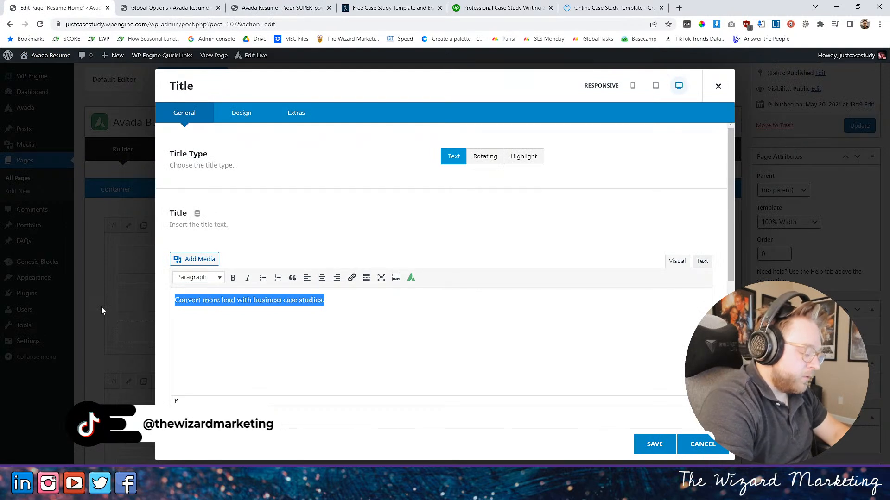
type("Create Case ")
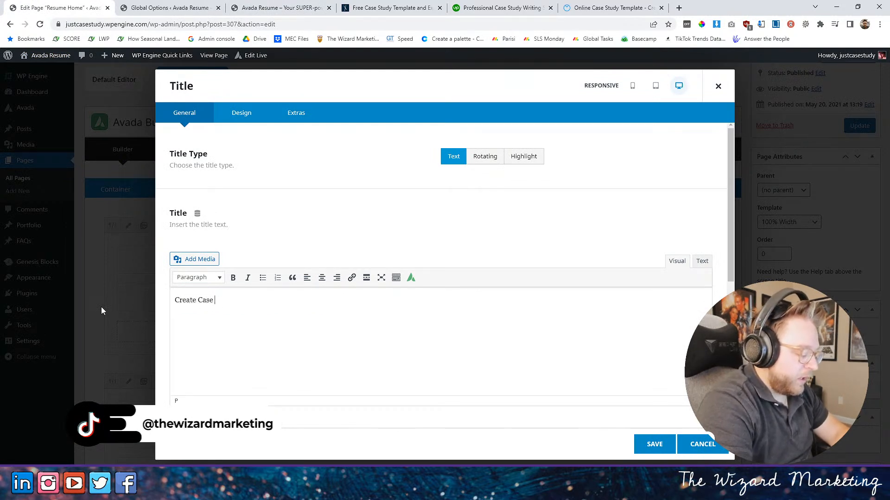
type("Studies t")
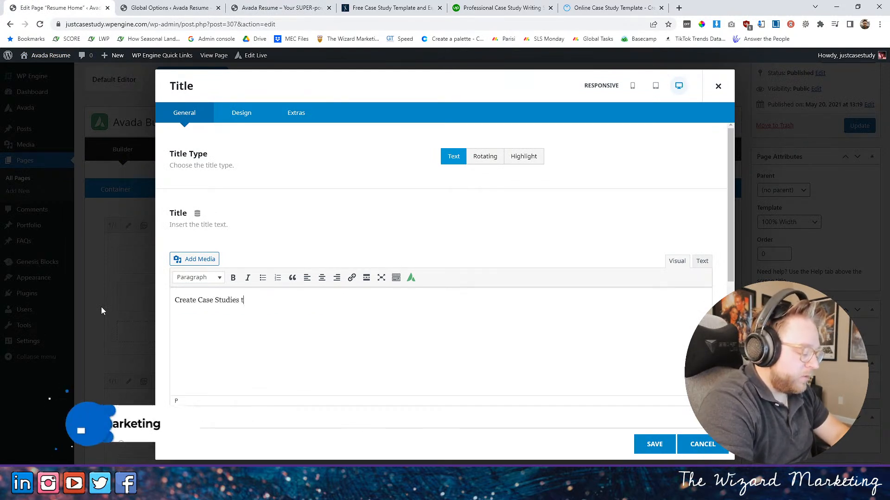
type("he Convert More Leadws")
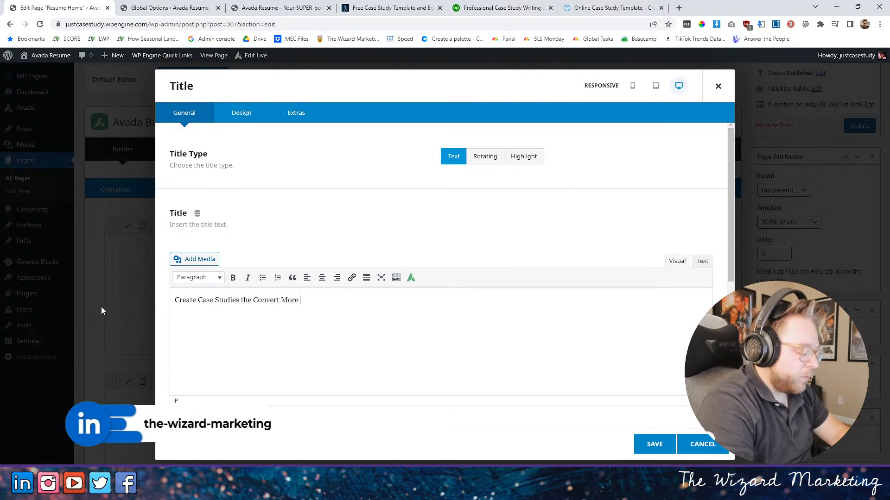
key("BackSpace")
key("BackSpace")
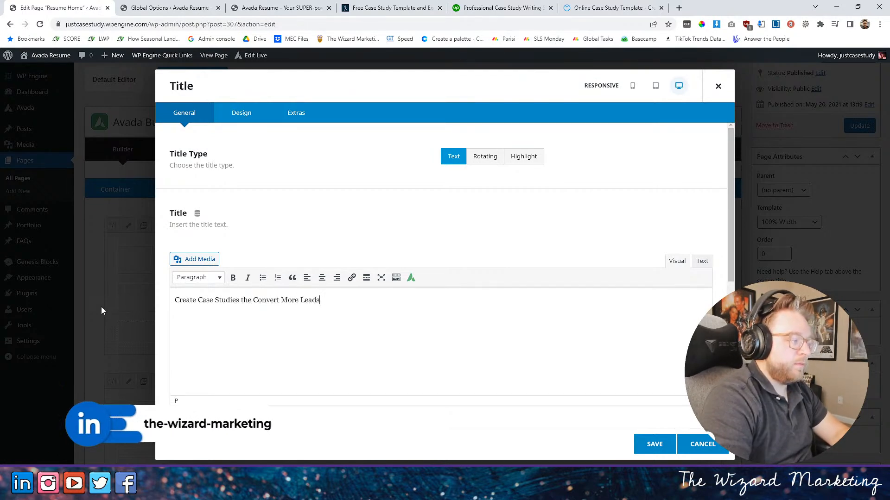
left_click(655, 444)
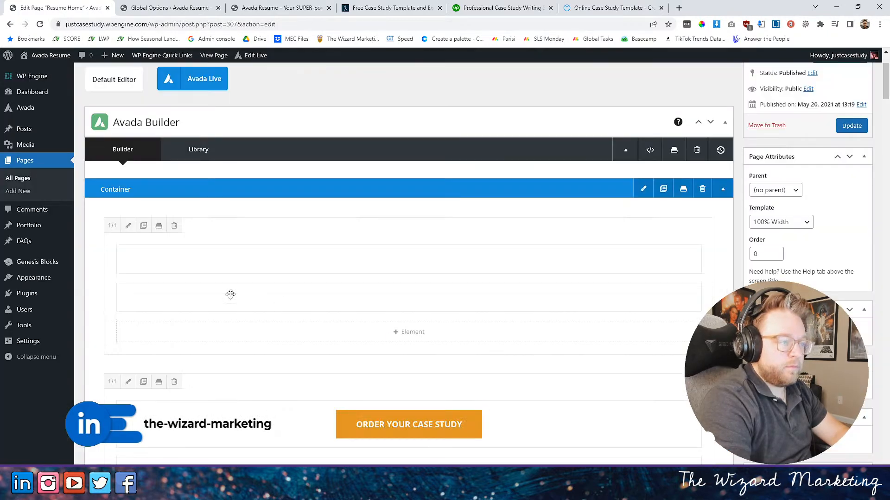
- Replace the second title element's text with the opening "Lead your industry with compelling"
left_click(384, 297)
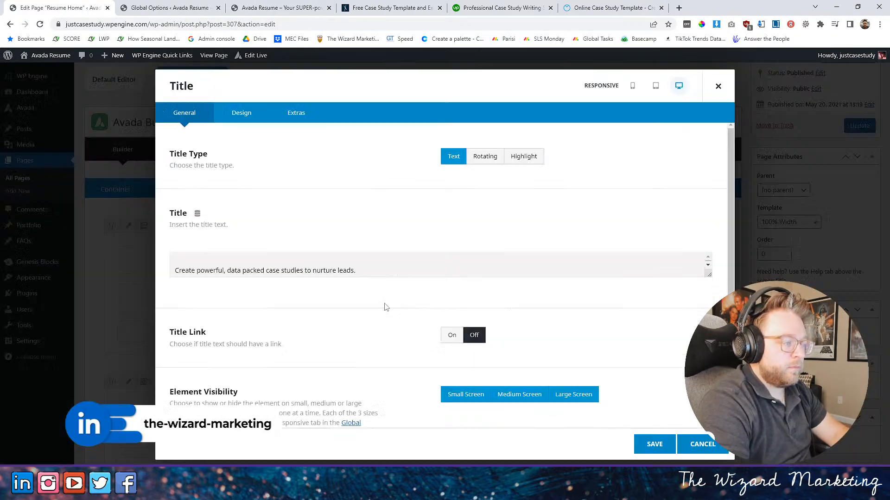
key("ctrl+a")
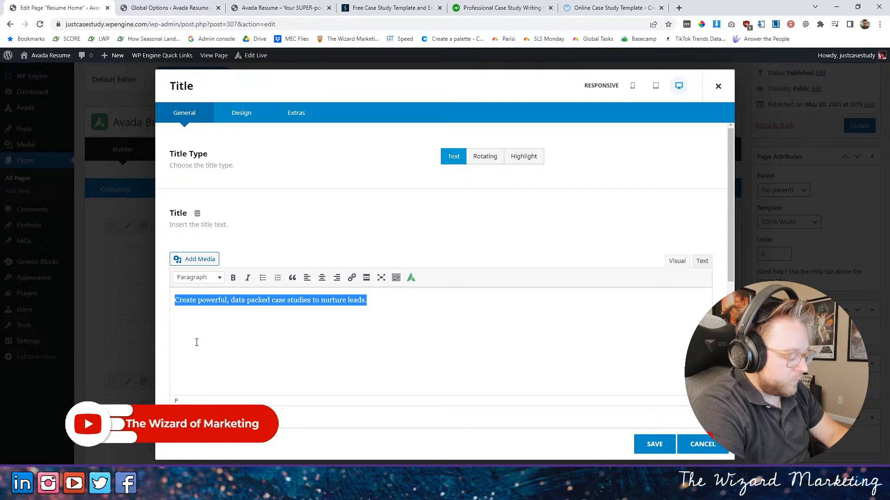
type("Bec")
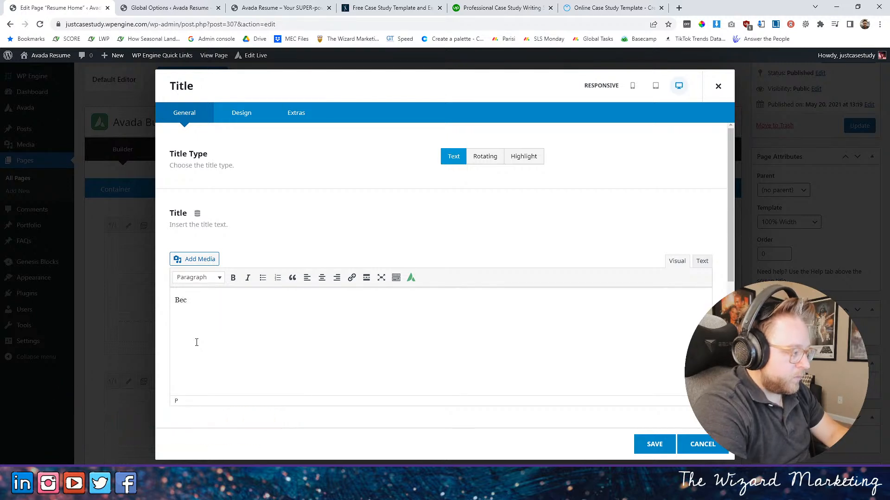
key("BackSpace")
key("BackSpace")
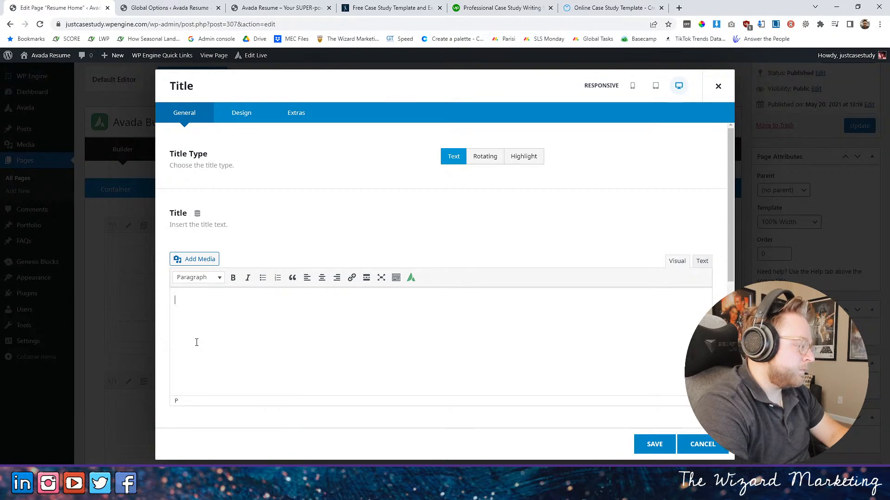
type("ead your in")
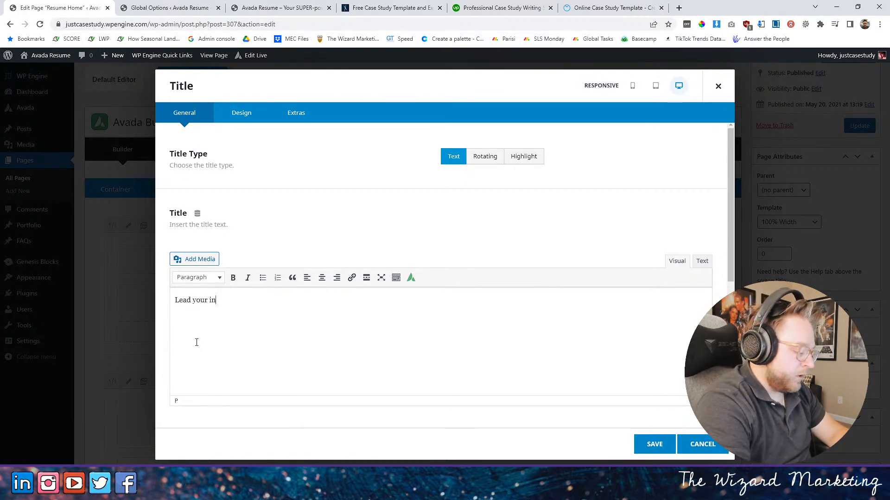
type("dustry with")
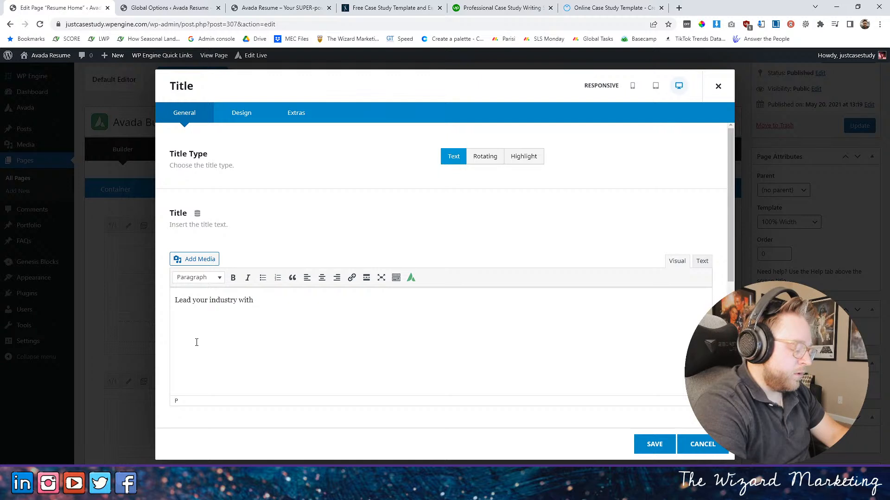
type(" compelling")
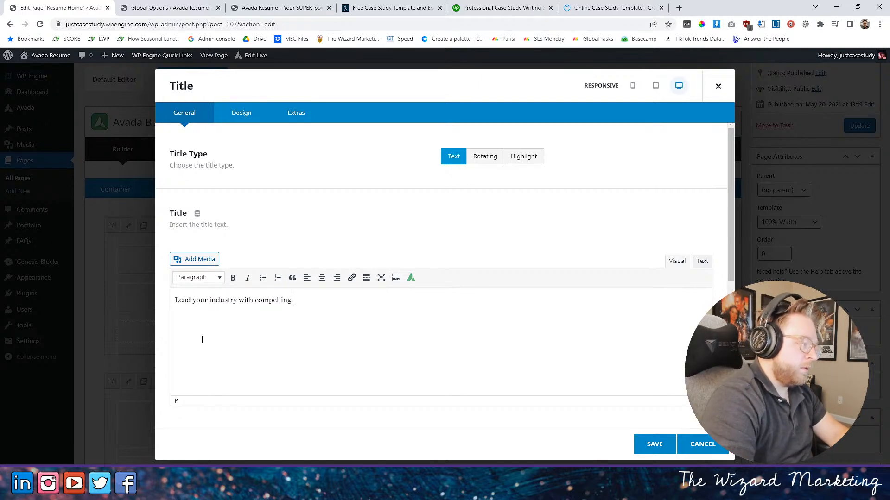
- Reword the subtitle to "Lead your industry using compelling, data driven success stories.", save the element and update the page
double_click(241, 302)
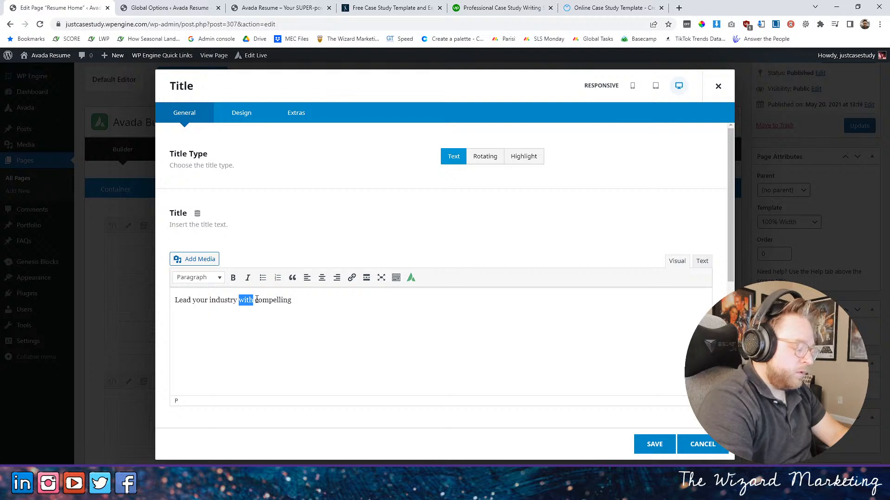
type("using")
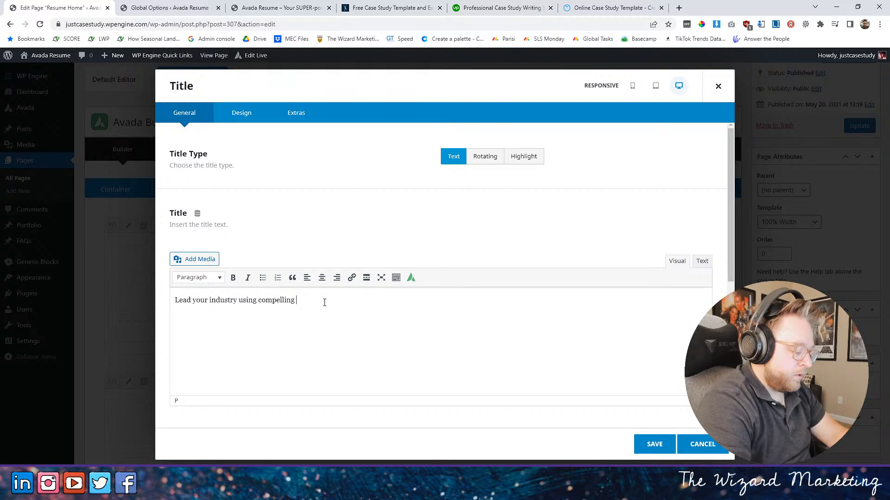
type(" suc")
key("BackSpace")
key("BackSpace")
key("BackSpace")
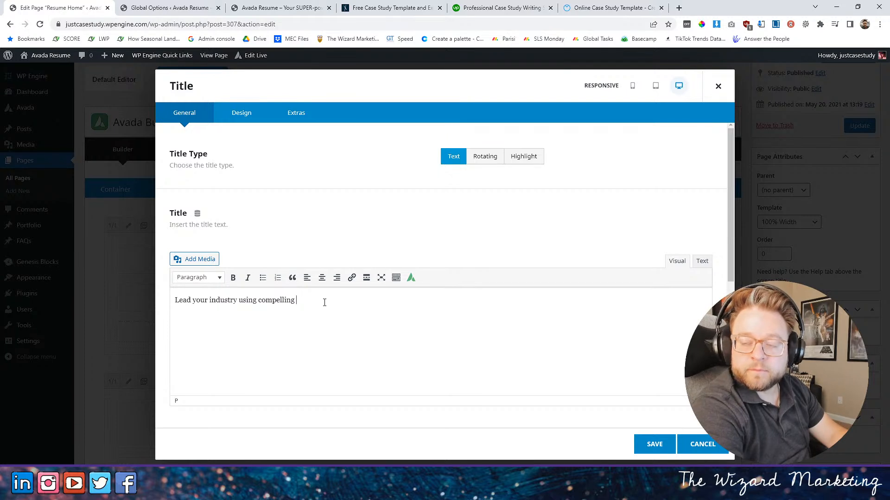
type("data dri")
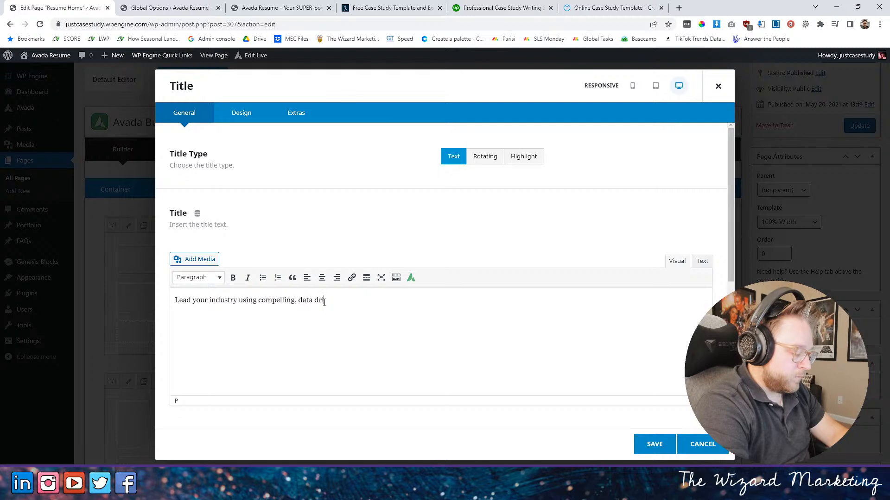
type("ven")
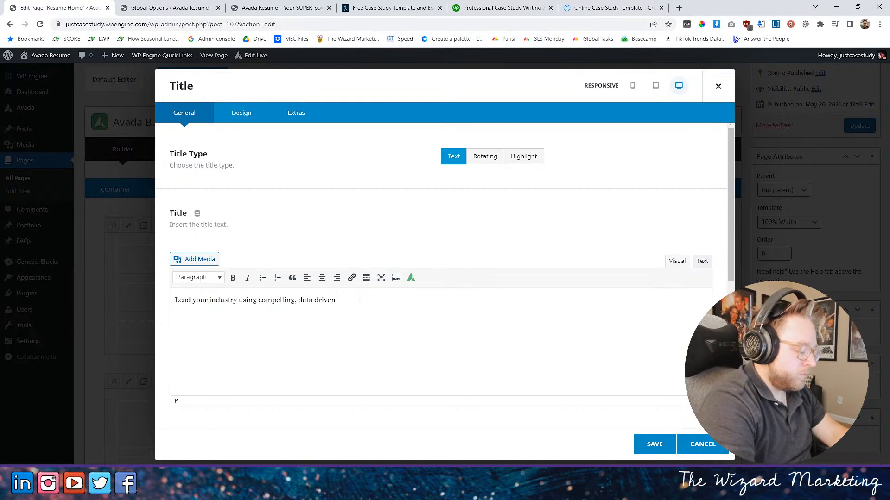
type("ccess stories")
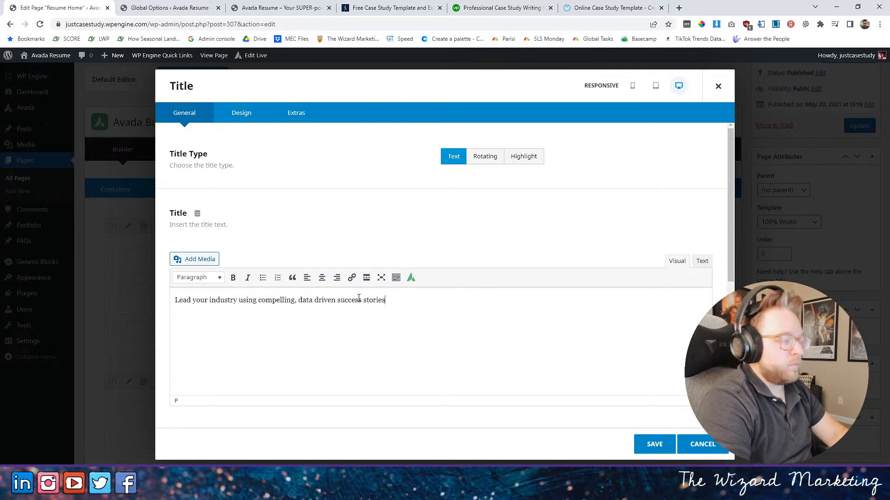
left_click(655, 444)
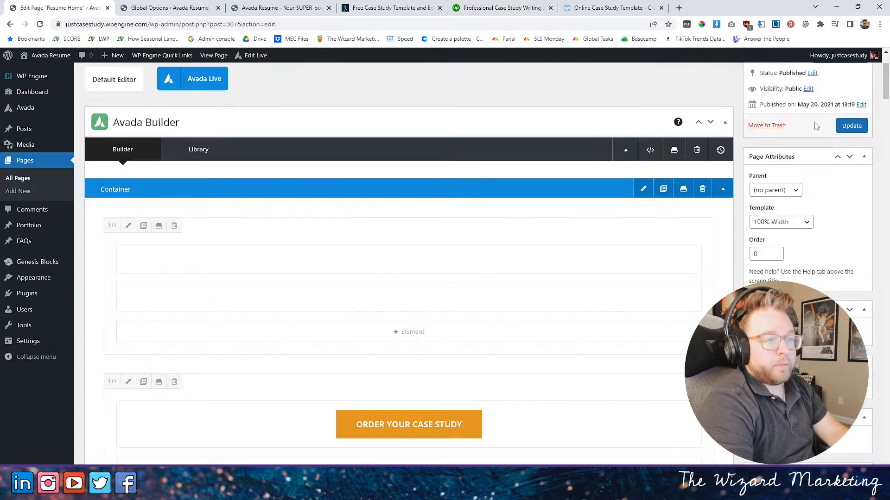
left_click(859, 125)
- Review the hero text on the reloaded live home page and the Headings typography set in Global Options
left_click(282, 8)
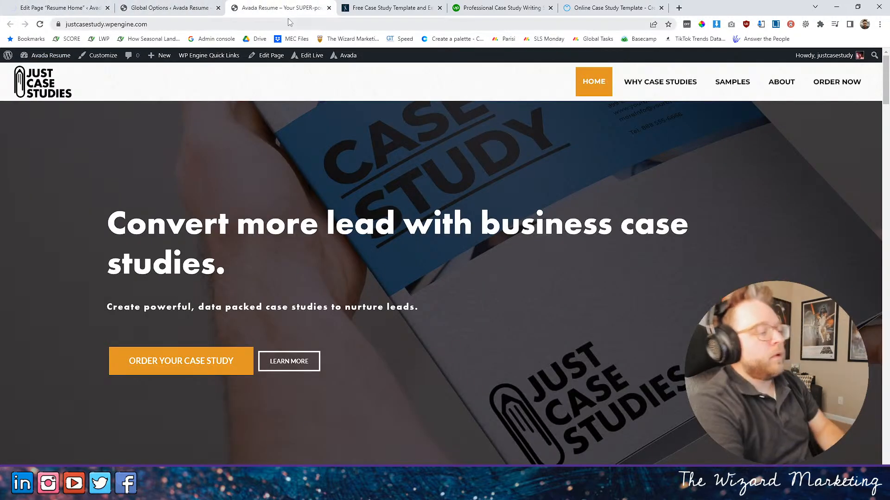
left_click(40, 24)
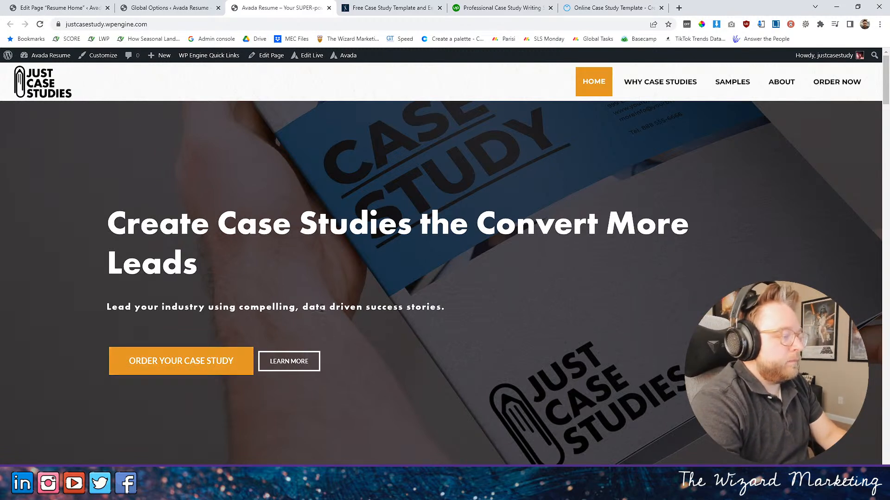
left_click(167, 7)
scroll(427, 408, "down", 5)
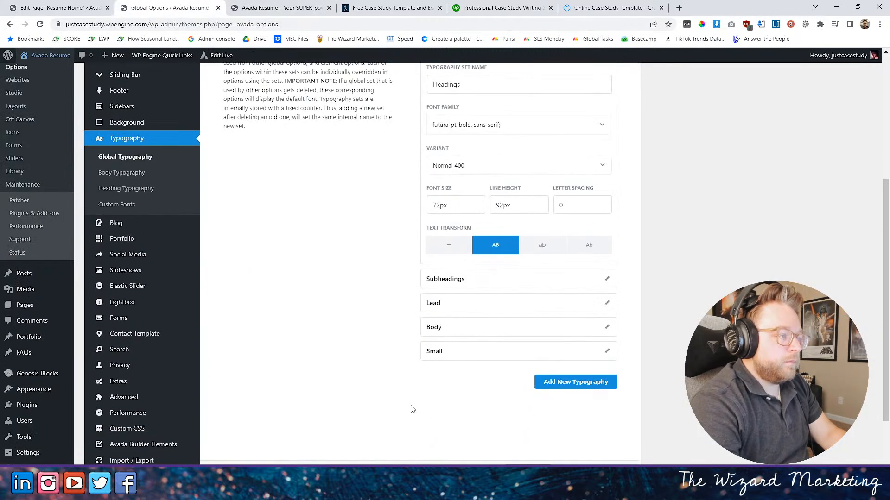
scroll(444, 395, "up", 5)
- Set the hero subtitle's letter spacing to 1px, increase its font size, save the element and update the page
left_click(79, 6)
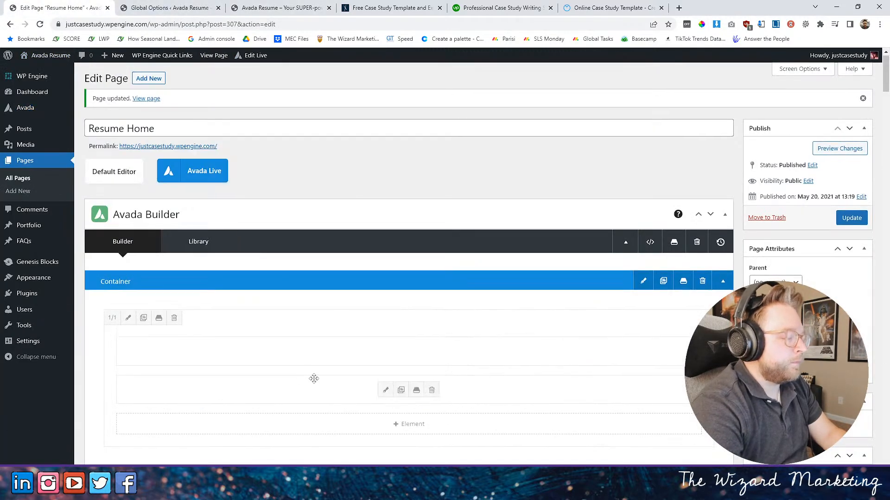
scroll(412, 273, "down", 3)
left_click(383, 253)
left_click(241, 113)
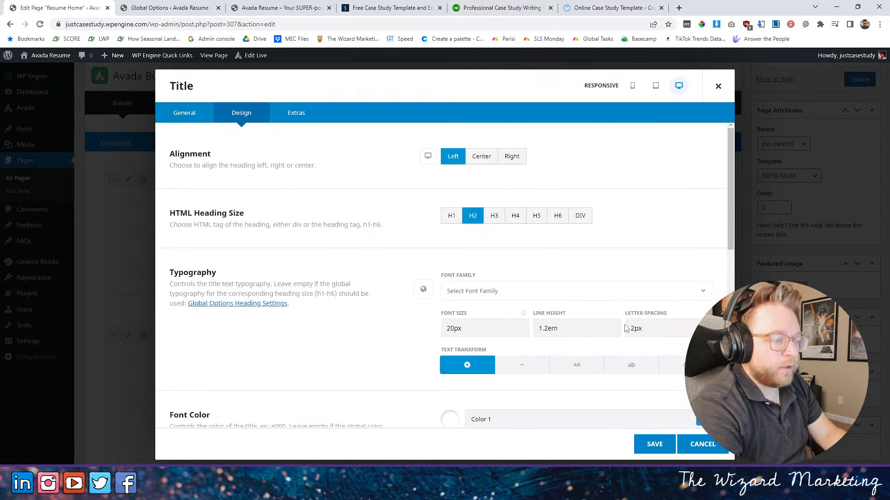
left_click_drag(634, 329, 620, 329)
type("1")
left_click_drag(454, 329, 437, 333)
type("28")
left_click(654, 444)
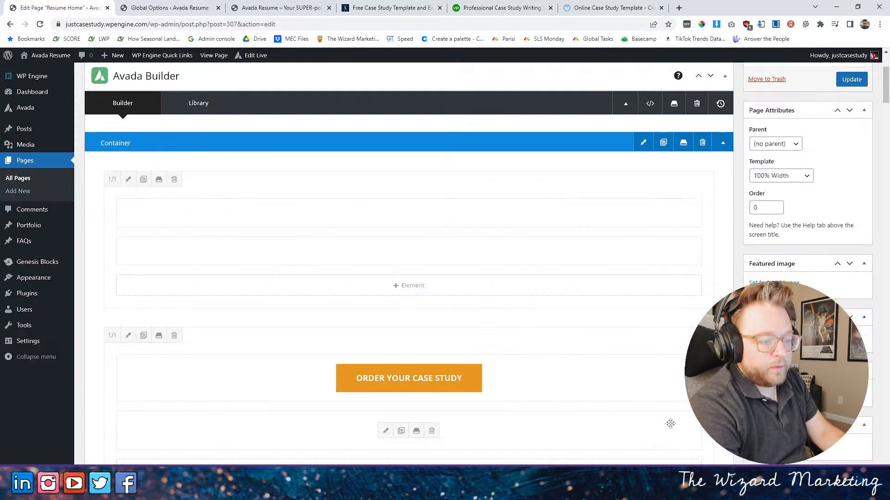
left_click(851, 83)
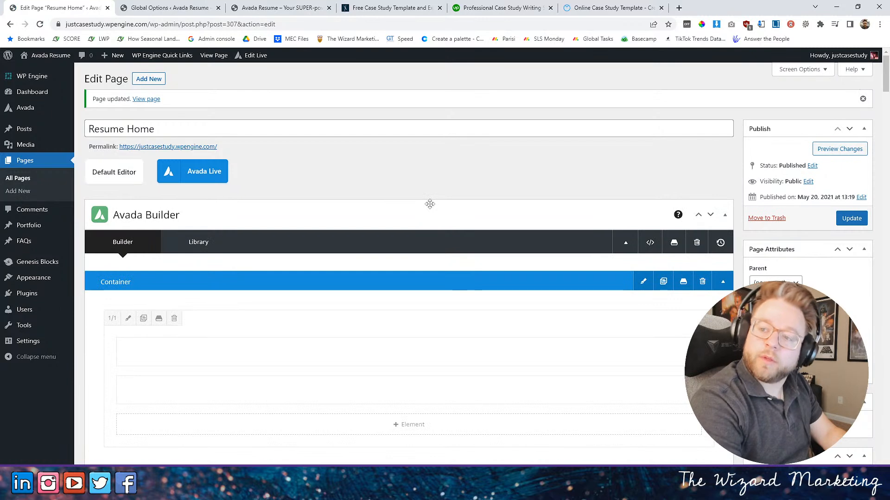
- Reload the live home page and review the hero subtitle's size and spacing
left_click(278, 8)
left_click_drag(178, 7, 50, 7)
left_click(268, 6)
left_click(41, 81)
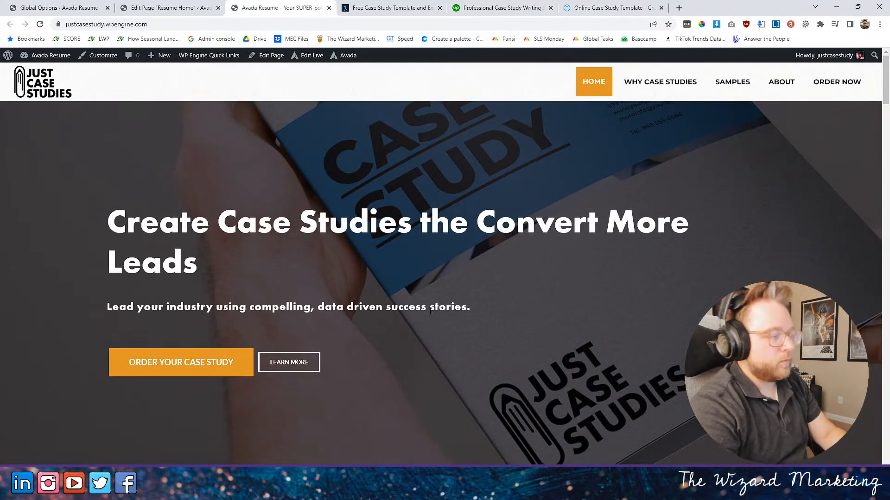
scroll(319, 371, "down", 1)
scroll(334, 366, "up", 1)
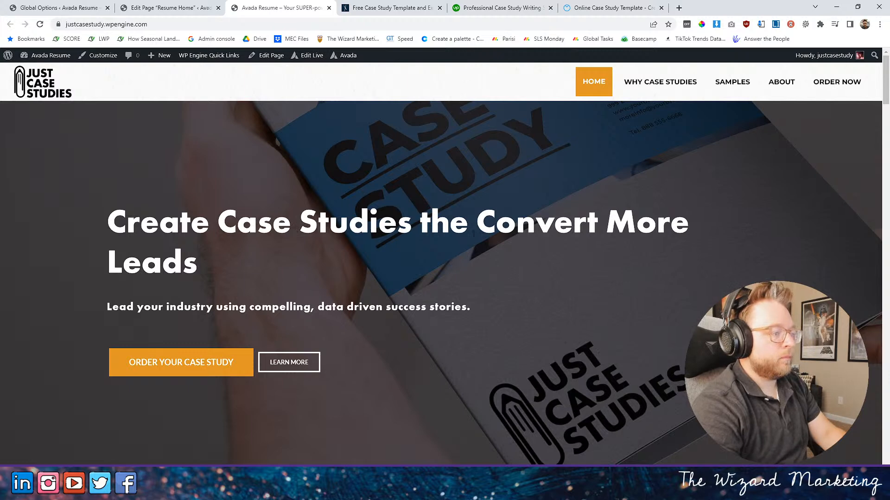
- Reword the hero headline in the page editor to "Create Case Studies that Build Trust & Convert More Leads"
left_click(167, 7)
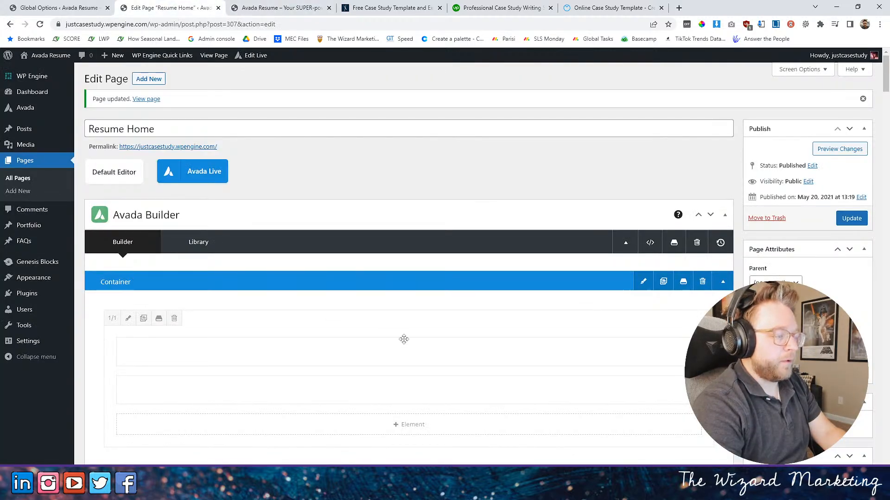
left_click(386, 354)
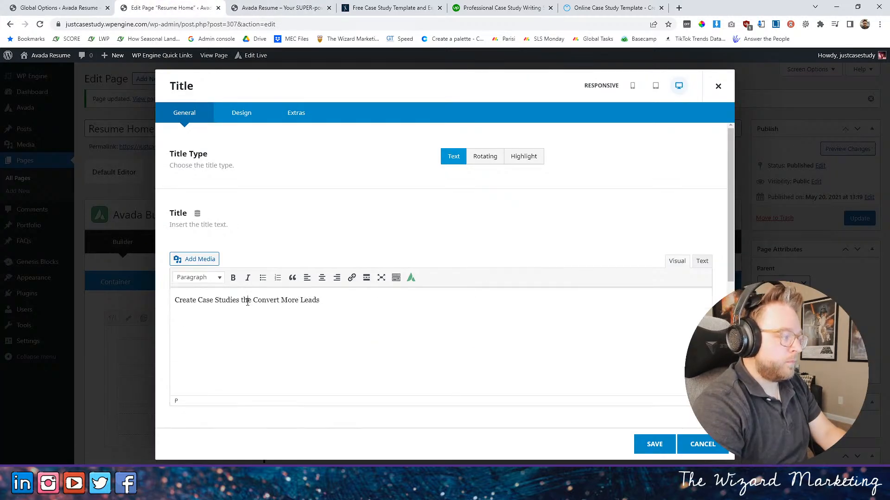
left_click_drag(253, 301, 248, 302)
type("at")
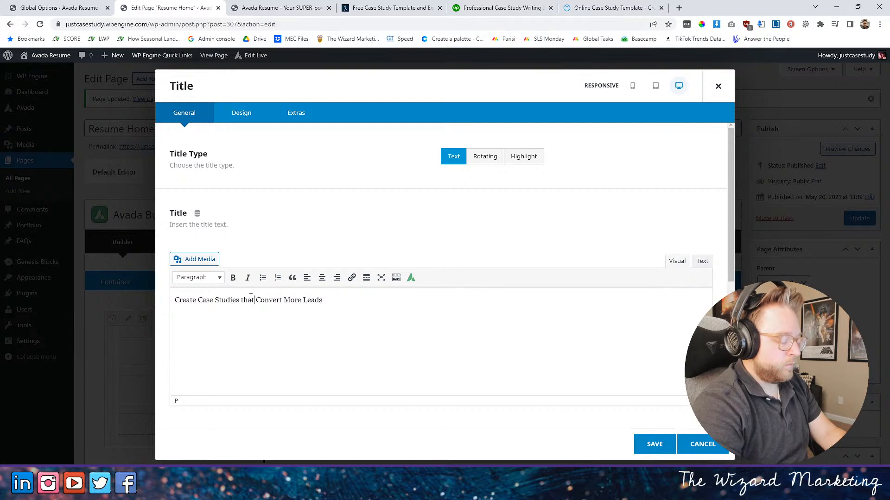
type(" buil")
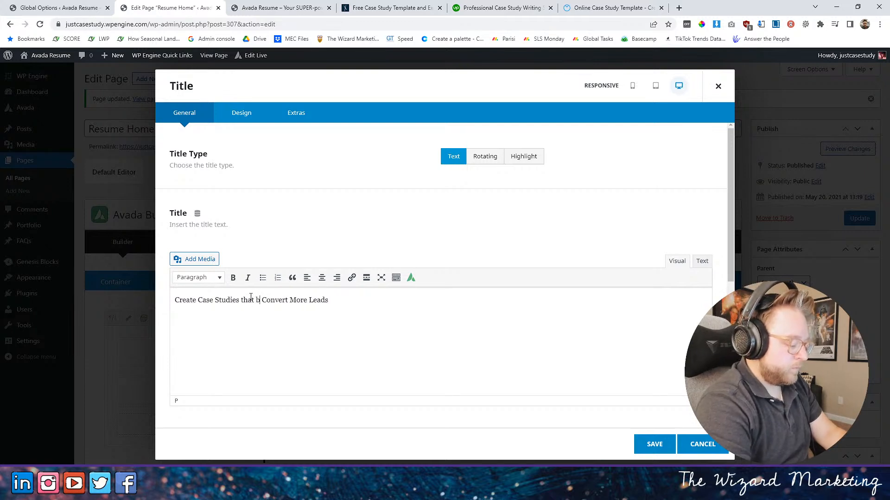
key("BackSpace")
key("BackSpace")
key("BackSpace")
key("BackSpace")
key("BackSpace")
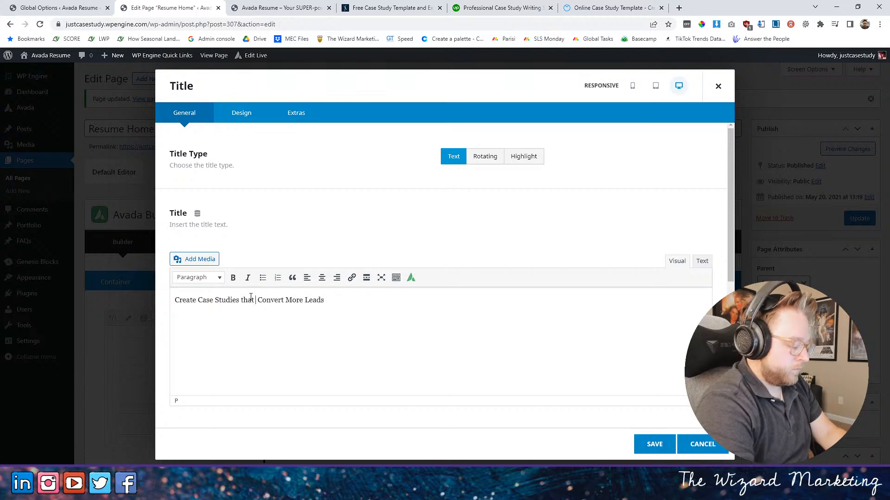
type("Build Trust")
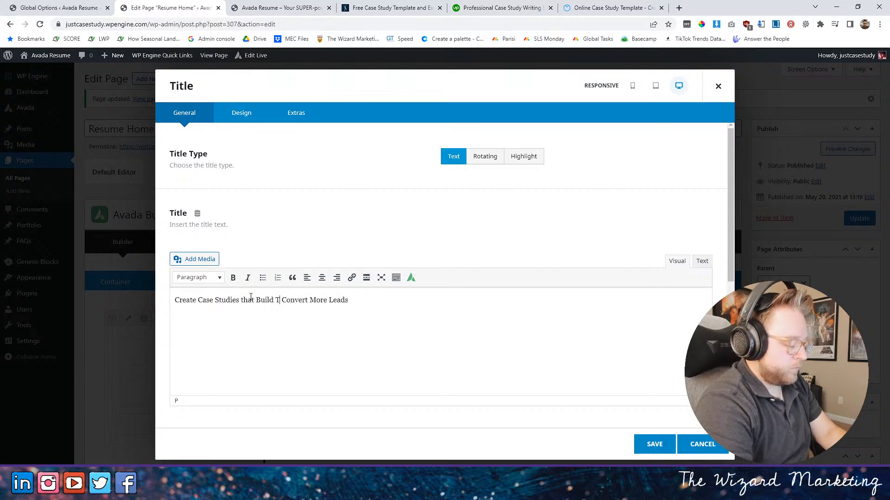
type(" &")
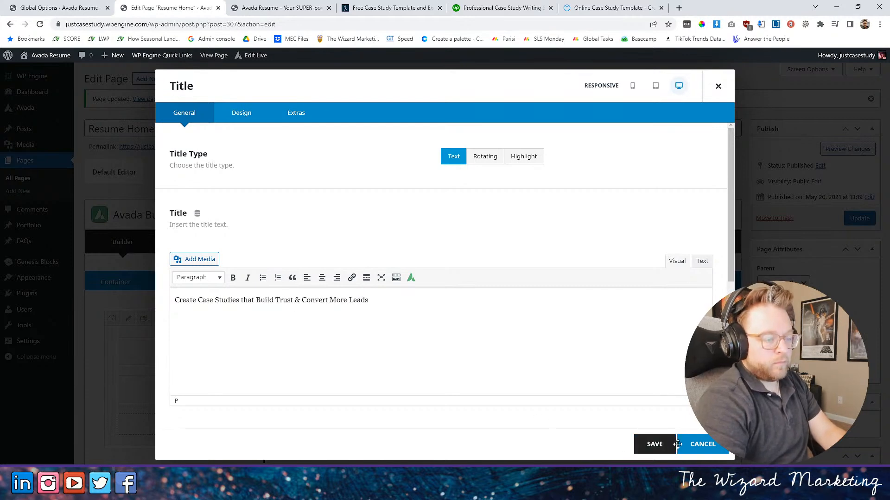
- Save the headline element, update the page and reload the live home page
left_click(667, 452)
left_click(857, 218)
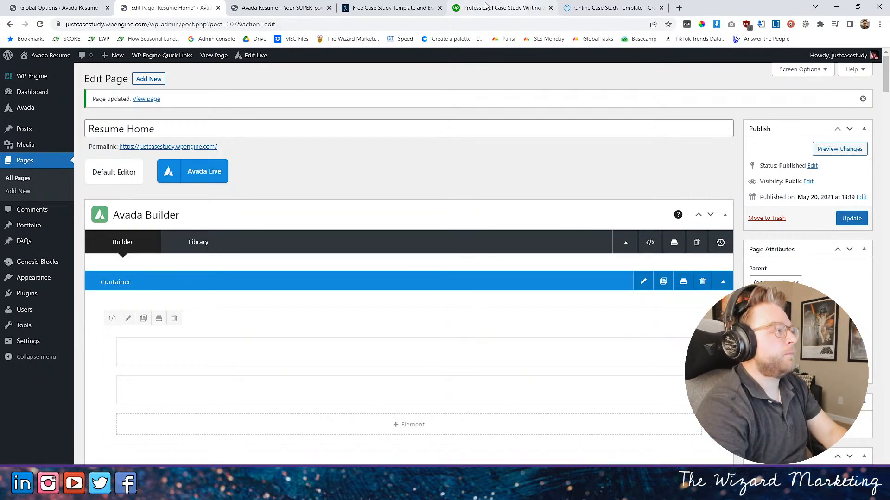
left_click(281, 6)
left_click(39, 25)
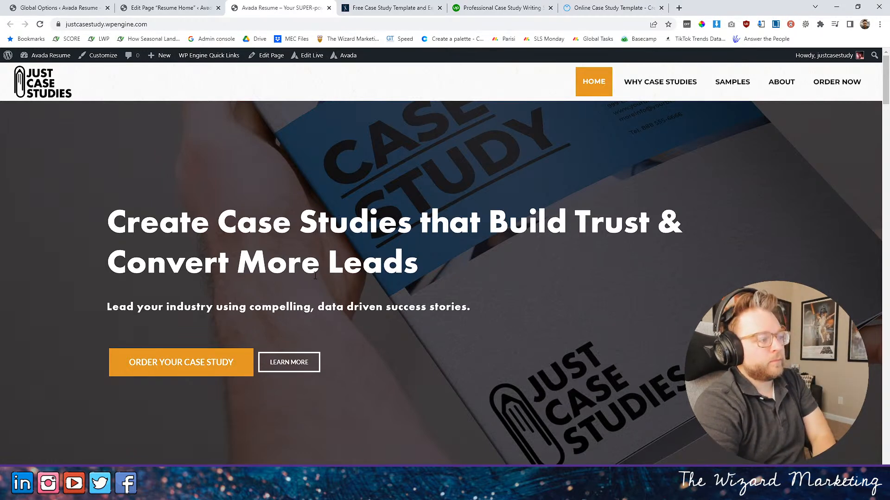
- Reopen the hero headline's Title element in the page editor and select its full text for reuse
left_click(171, 7)
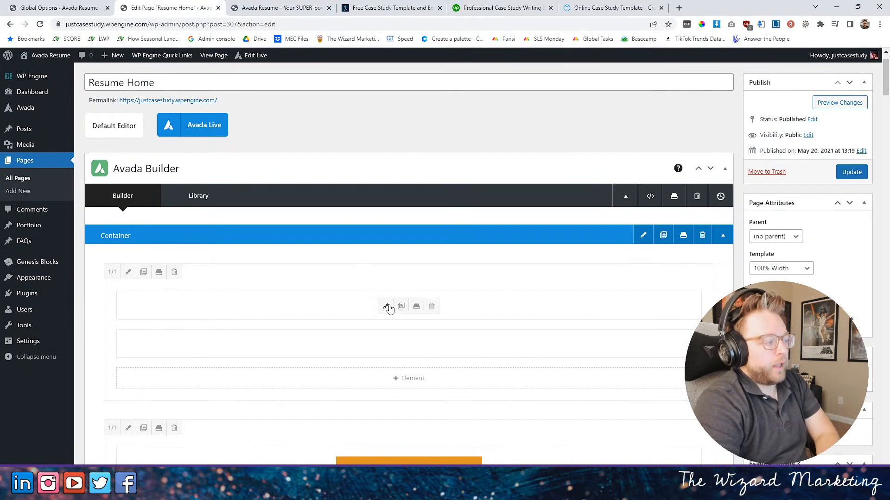
left_click(411, 378)
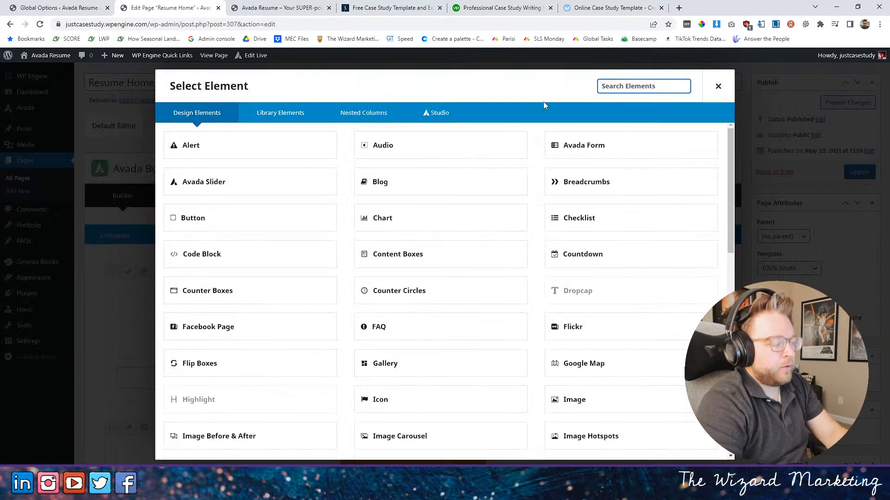
left_click(718, 86)
left_click(383, 303)
scroll(357, 181, "down", 2)
scroll(463, 186, "up", 2)
left_click_drag(369, 300, 137, 313)
key("ctrl+c")
- Change the headline's title type to Highlight with the Double Underline effect
left_click(523, 160)
scroll(383, 209, "down", 1)
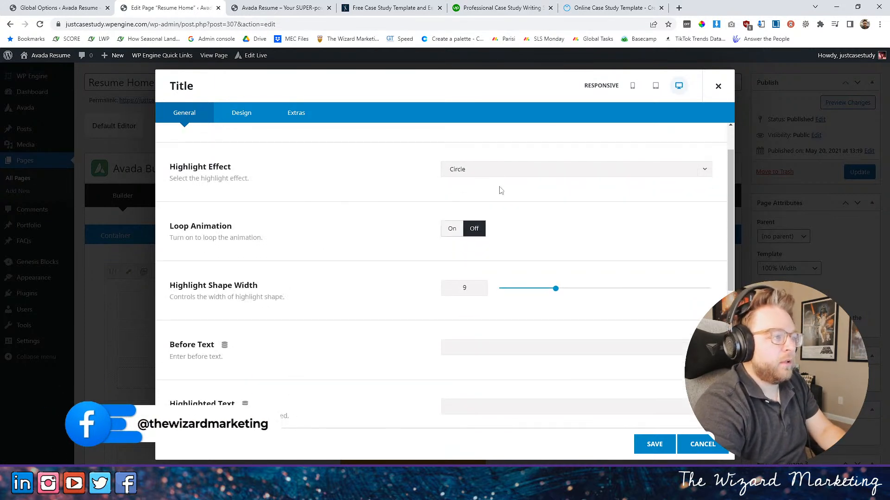
left_click(494, 172)
scroll(417, 226, "down", 1)
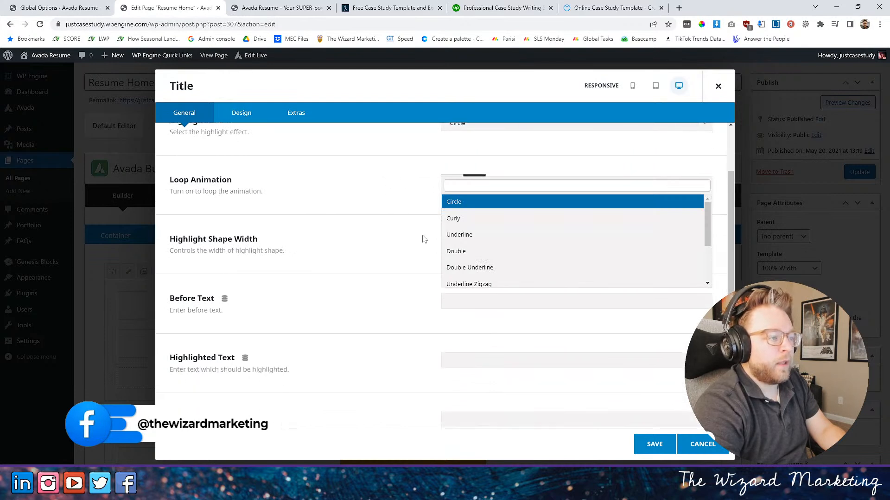
left_click(467, 266)
scroll(393, 210, "up", 2)
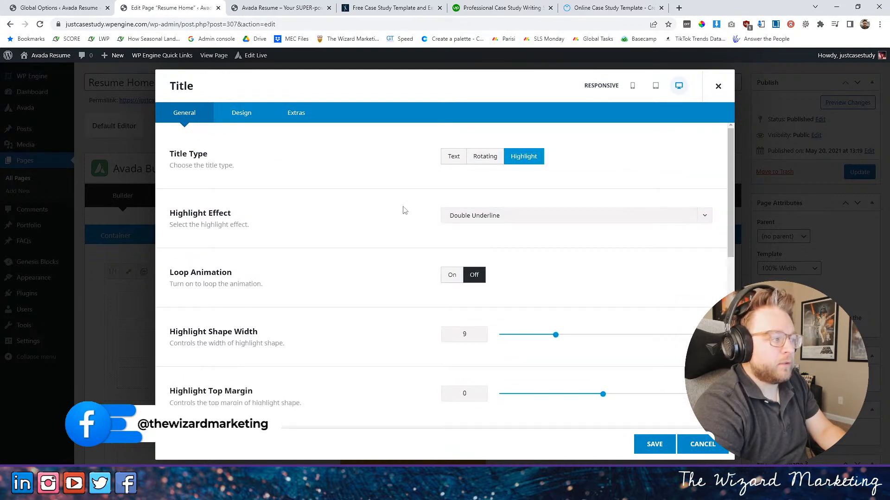
- Paste the full headline into the Before Text, Highlighted Text and After Text of the title
scroll(403, 210, "down", 2)
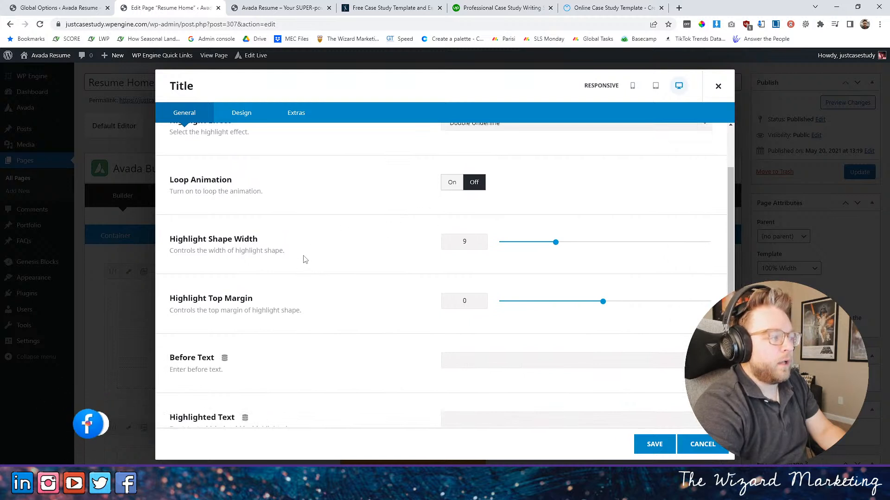
scroll(552, 304, "down", 3)
left_click(485, 222)
key("ctrl+v")
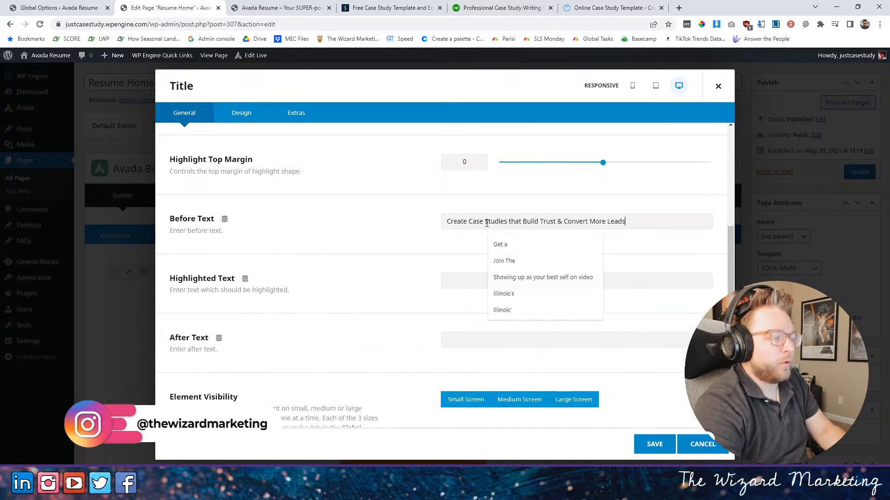
left_click(468, 280)
key("ctrl+v")
left_click(465, 338)
key("ctrl+v")
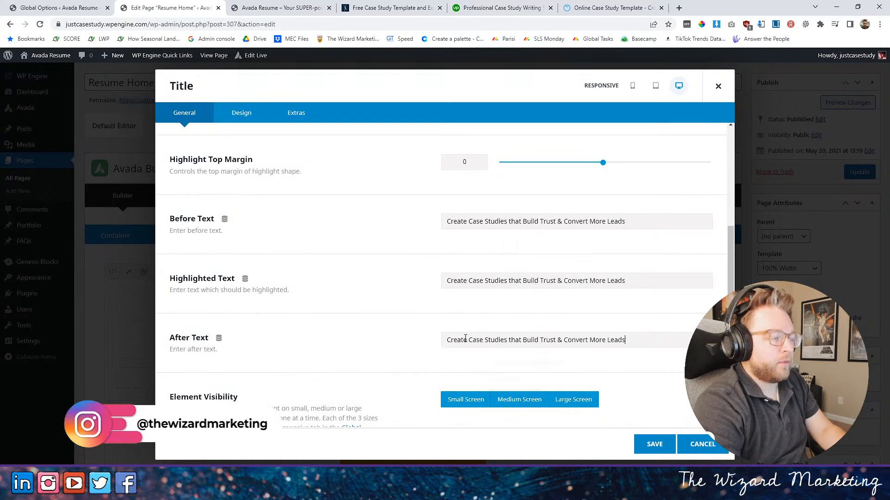
- Clear the After Text and trim the Highlighted Text to "Convert More Leads" and the Before Text to "Create Case Studies that Build Trust &"
key("ctrl+a")
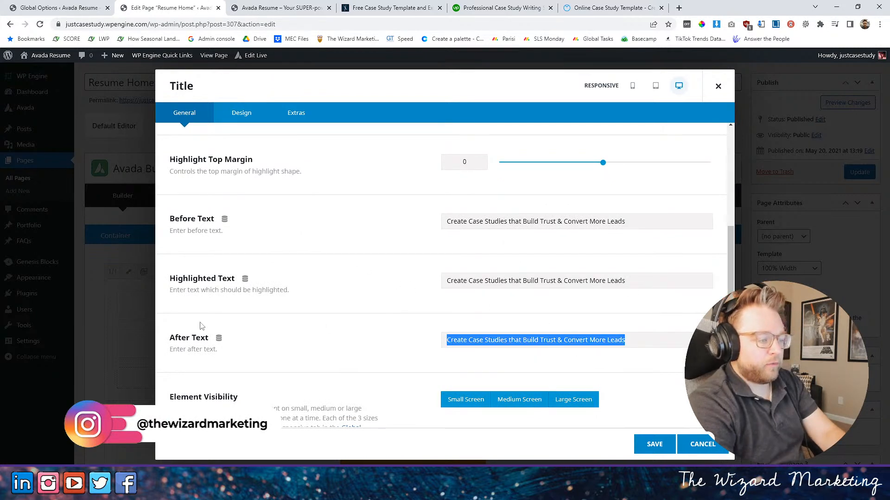
key("BackSpace")
left_click_drag(563, 281, 364, 274)
key("BackSpace")
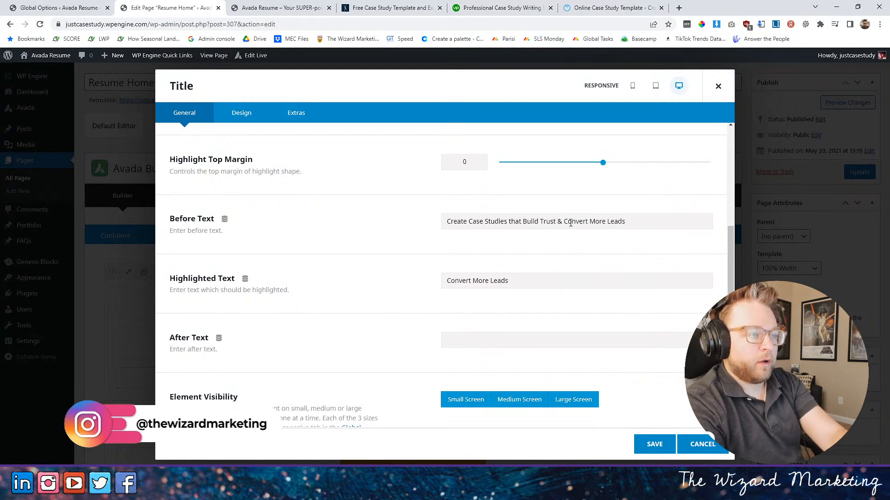
left_click_drag(562, 222, 708, 225)
key("BackSpace")
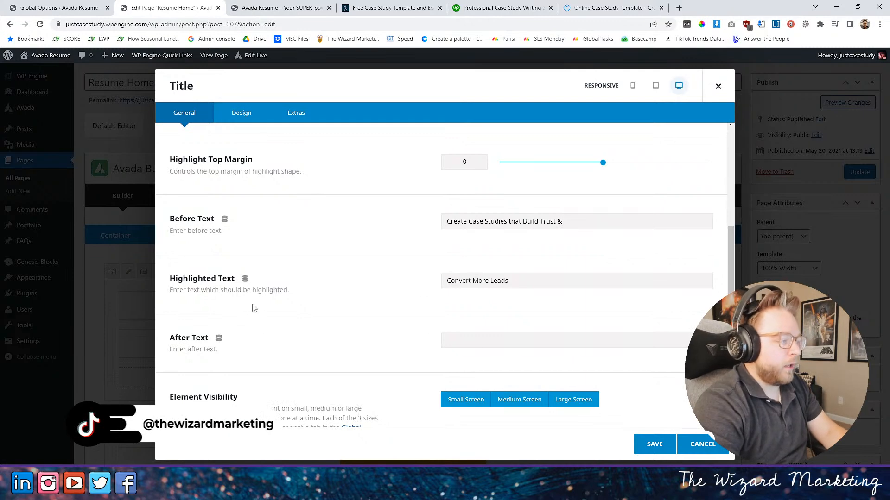
- Set the headline's typography font size to 72px in the title's design settings
scroll(312, 341, "down", 4)
scroll(328, 332, "up", 5)
scroll(341, 331, "down", 5)
left_click(242, 112)
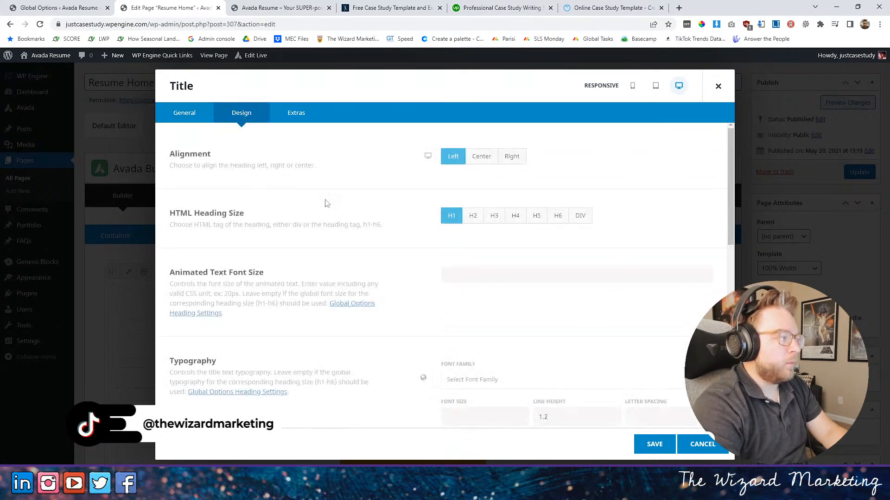
scroll(357, 315, "down", 3)
scroll(338, 278, "down", 1)
left_click(457, 234)
type("72")
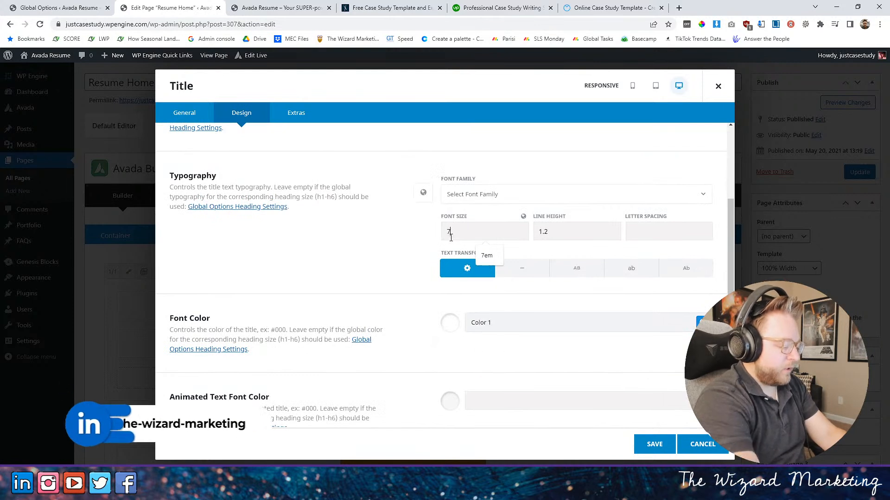
type("px")
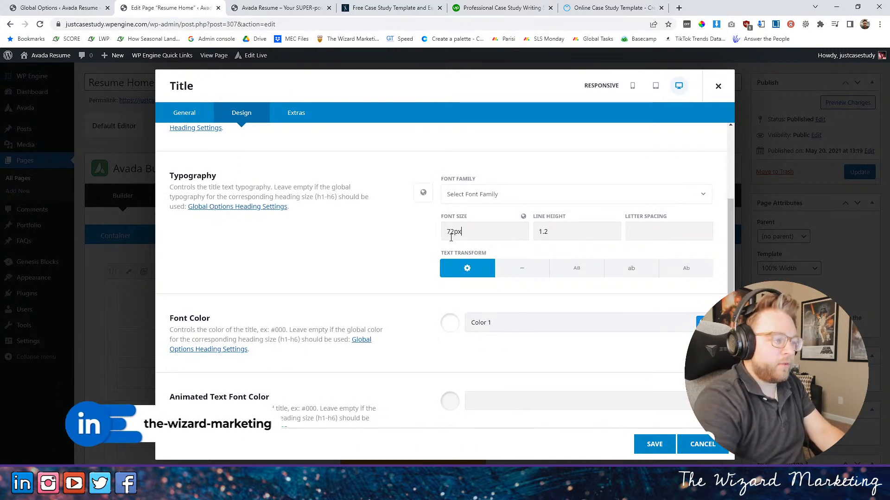
- Set the headline's animated text font color to the white global Color 1
scroll(401, 269, "down", 1)
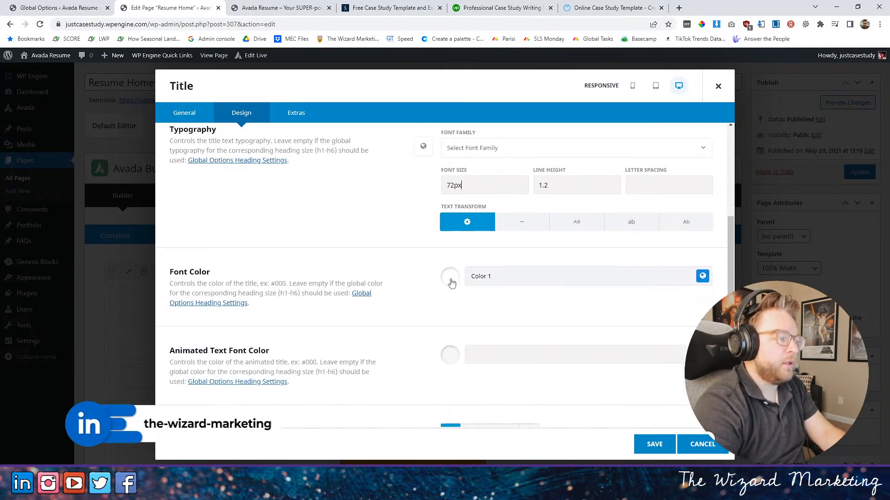
scroll(396, 204, "down", 4)
scroll(396, 203, "up", 1)
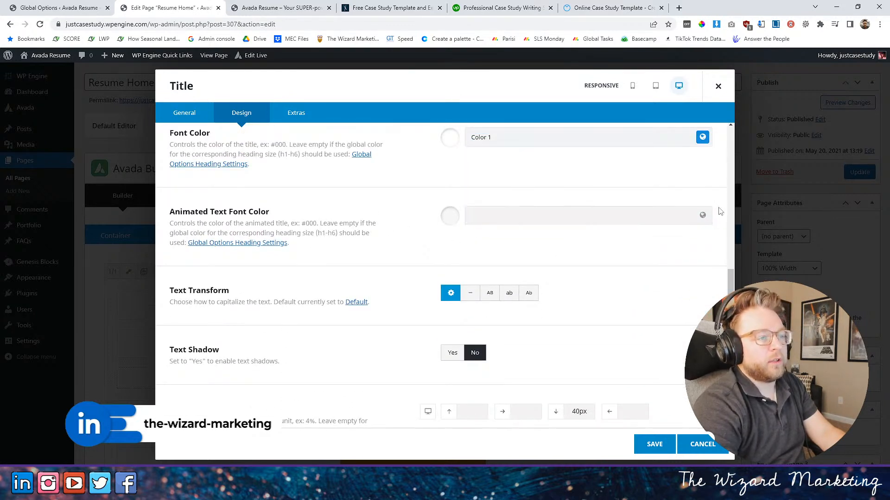
left_click(703, 215)
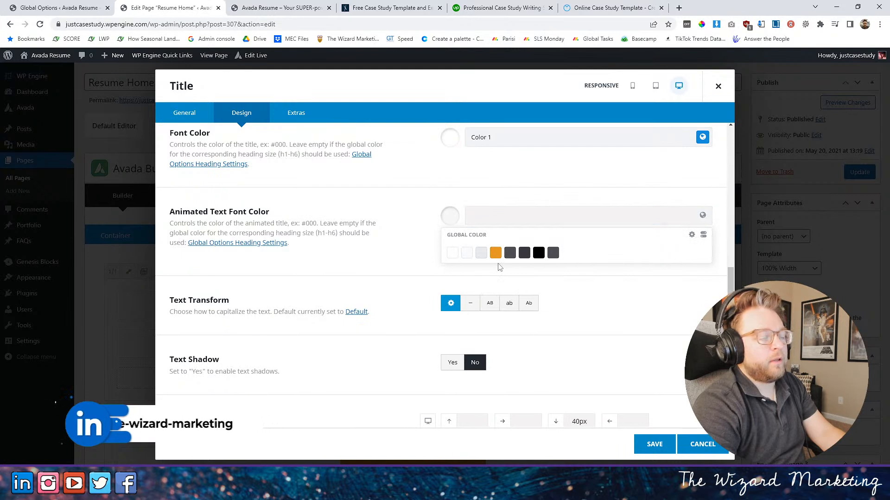
left_click(453, 256)
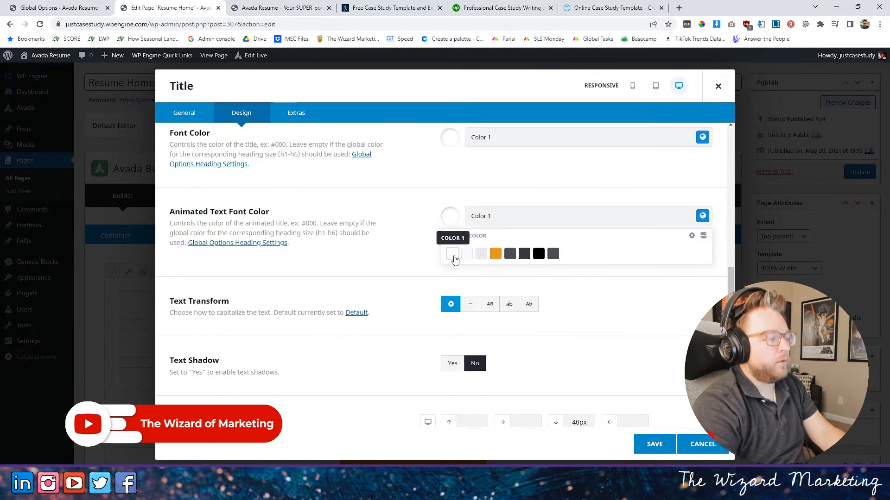
- Set the highlight shape color to the orange global Color 4 and the headline's text transform to uppercase
scroll(395, 260, "down", 2)
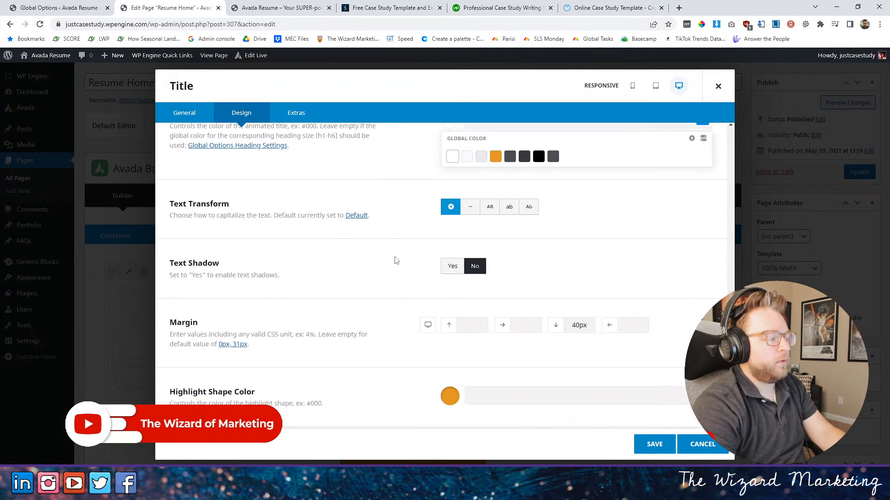
left_click(450, 396)
left_click(495, 422)
left_click(371, 291)
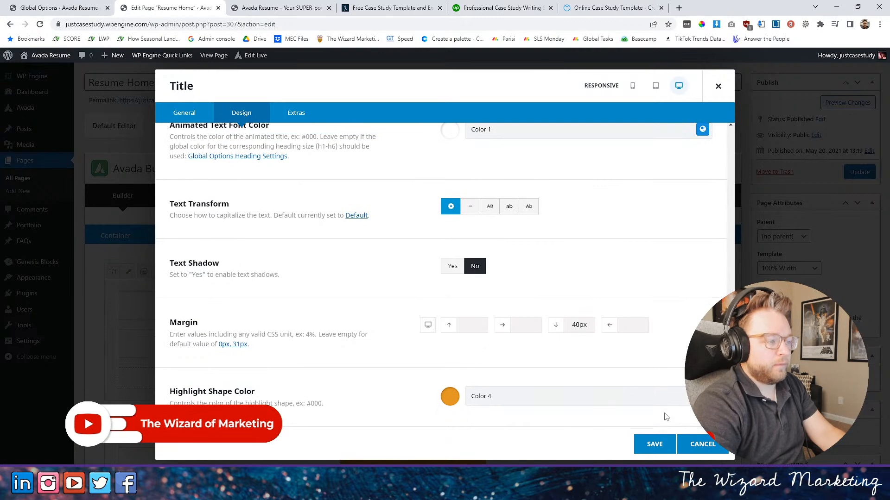
left_click(487, 208)
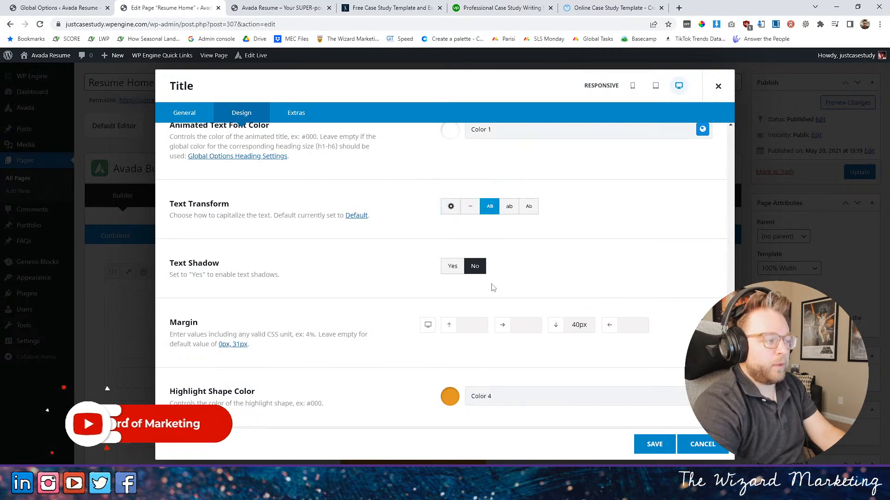
- Save the highlighted title, update the page and reload the live home page to check the underlined headline
left_click(652, 445)
left_click(851, 172)
left_click(265, 8)
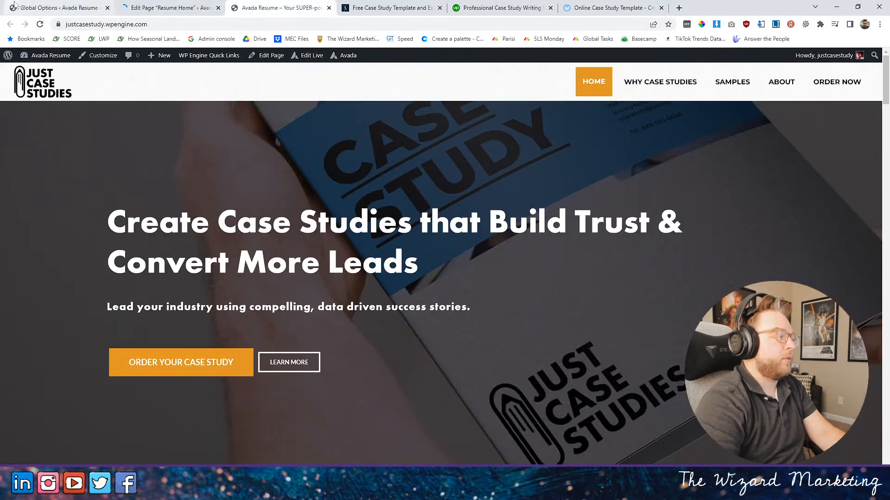
left_click(41, 27)
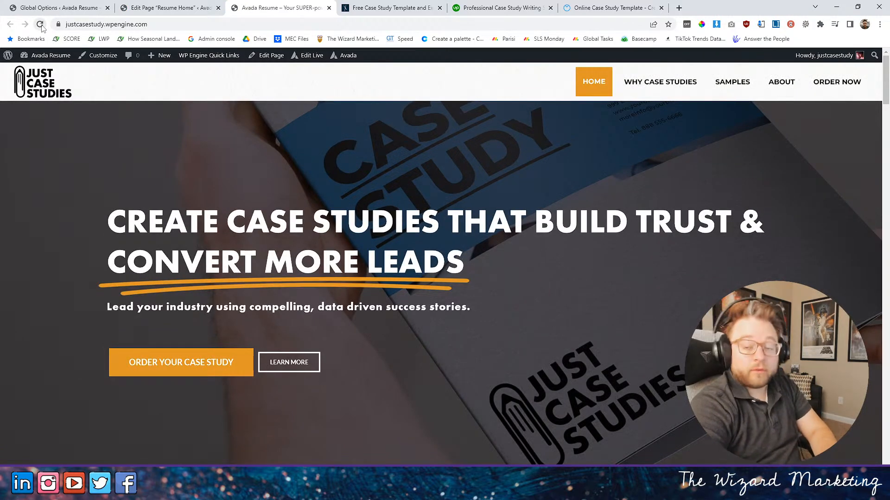
- Review the highlighted title's general, design and extras settings, and look at the headline again on the live home page
left_click(162, 7)
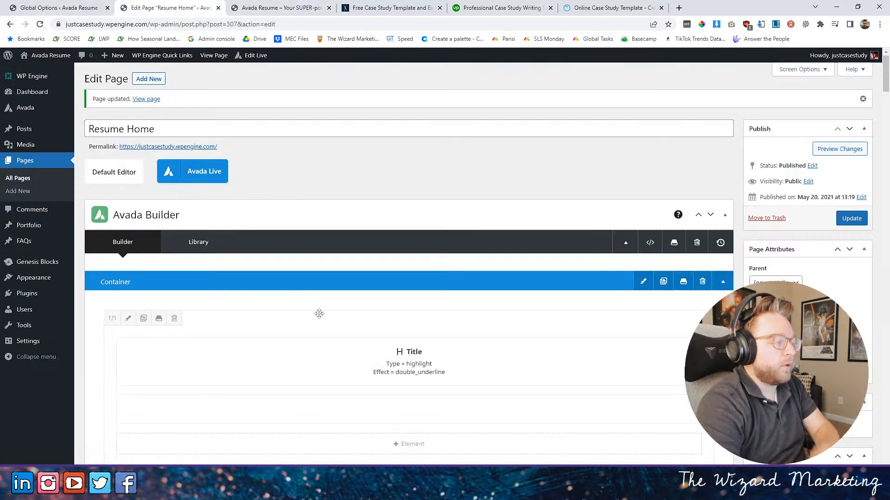
scroll(366, 295, "down", 2)
left_click(384, 268)
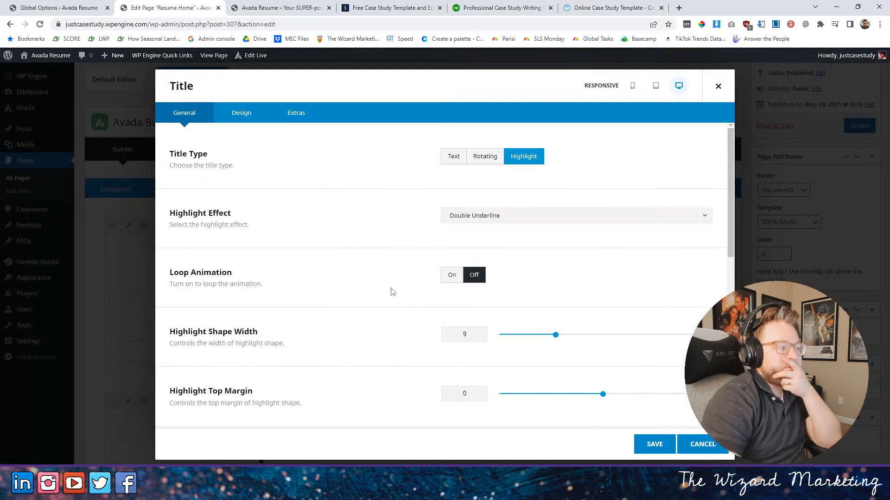
scroll(392, 292, "down", 1)
scroll(393, 295, "down", 3)
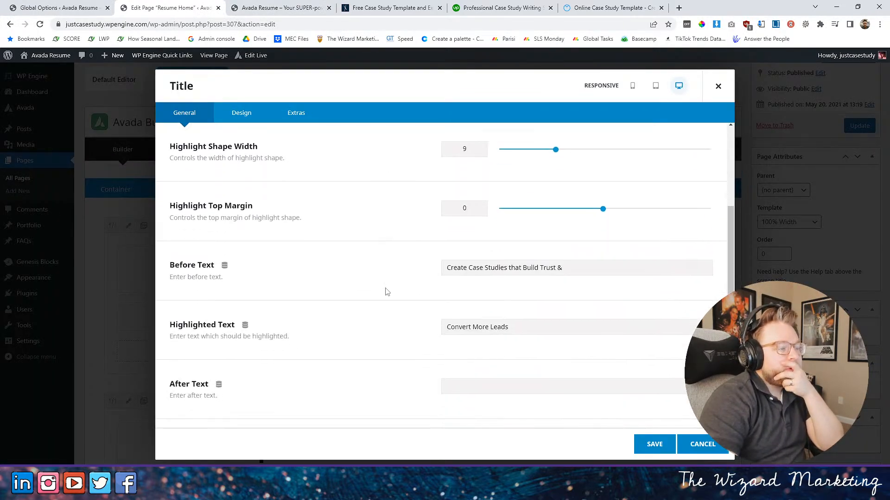
scroll(384, 291, "down", 4)
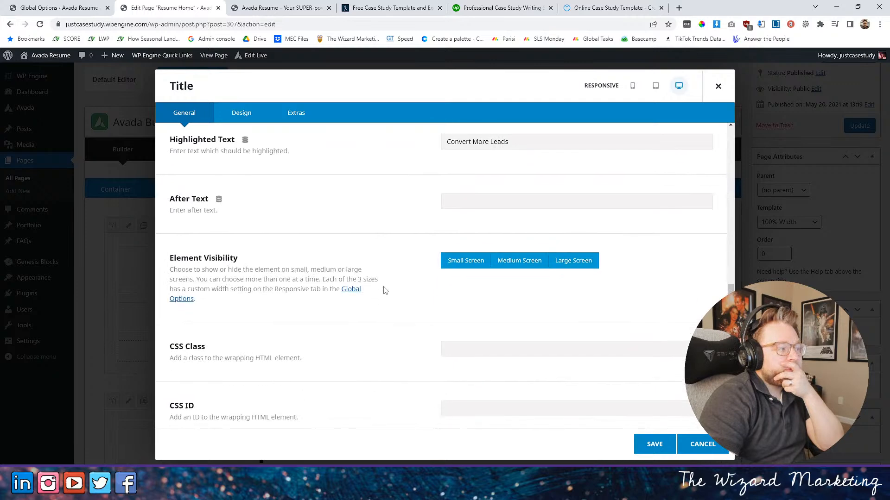
left_click(251, 114)
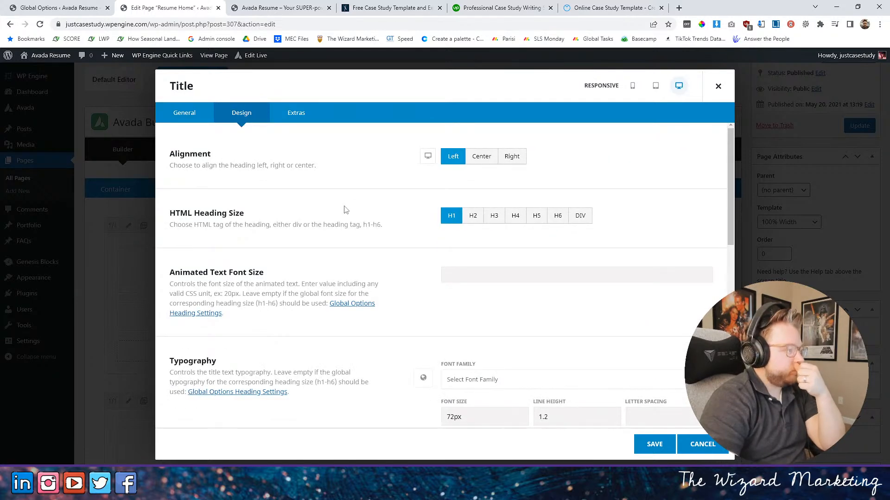
scroll(344, 211, "down", 10)
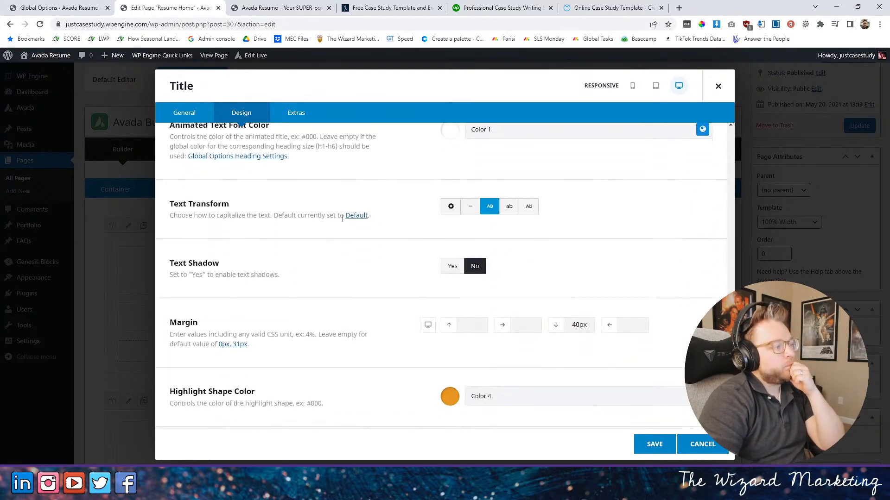
left_click(298, 117)
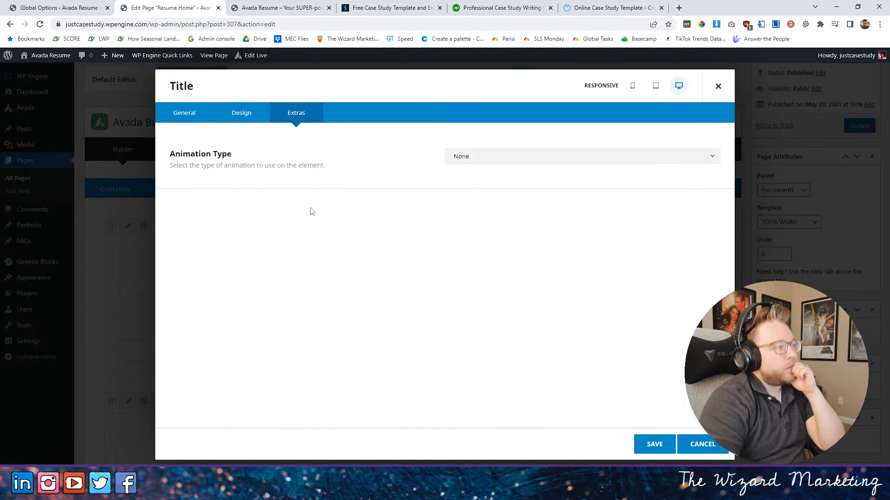
left_click(180, 119)
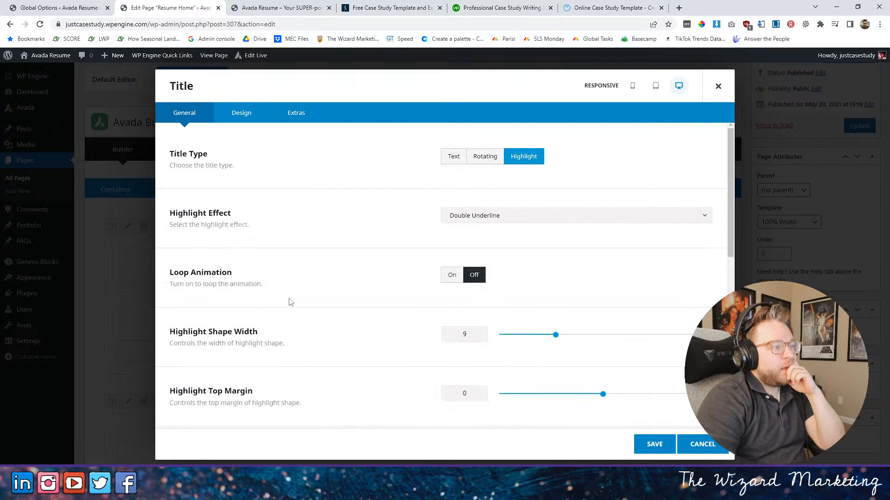
scroll(290, 301, "down", 3)
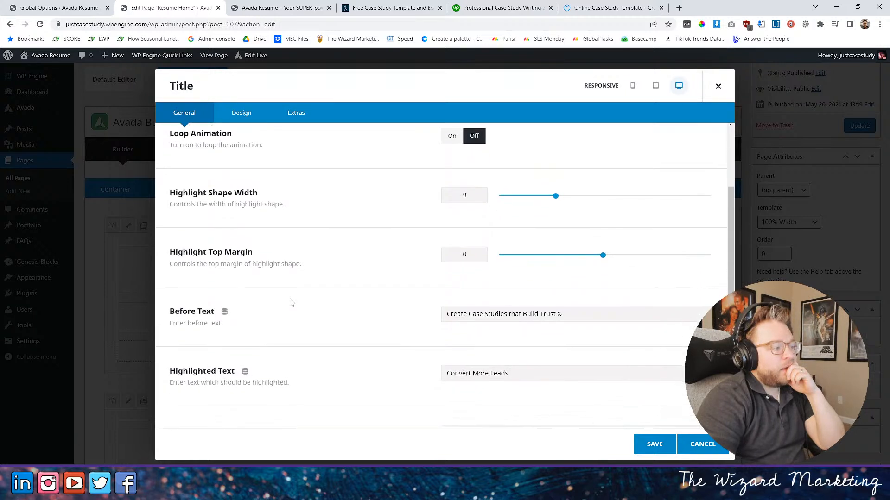
scroll(290, 301, "down", 5)
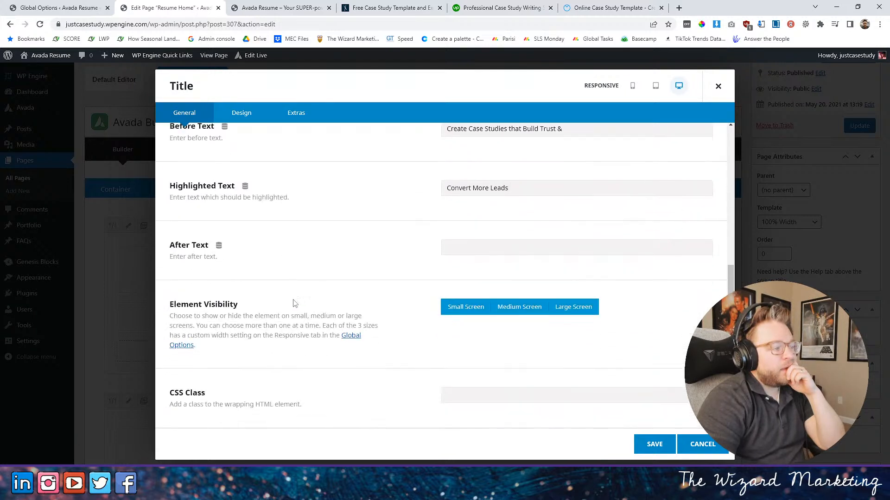
scroll(344, 276, "up", 9)
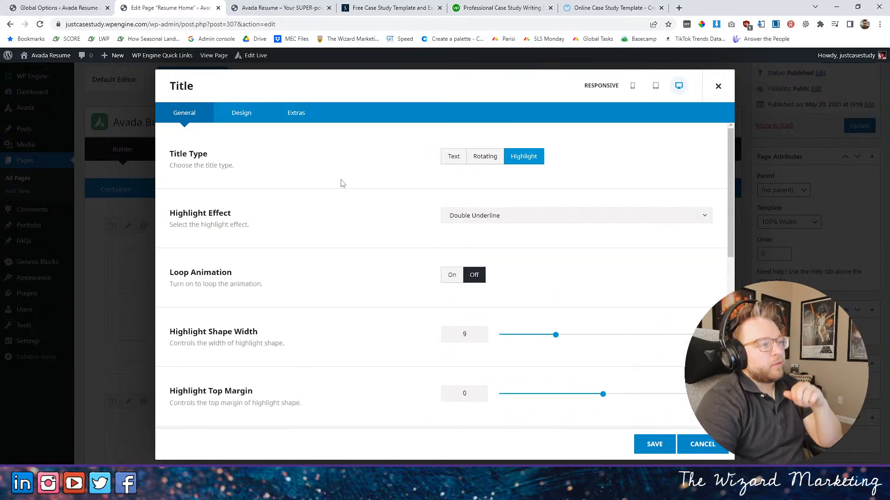
left_click(654, 444)
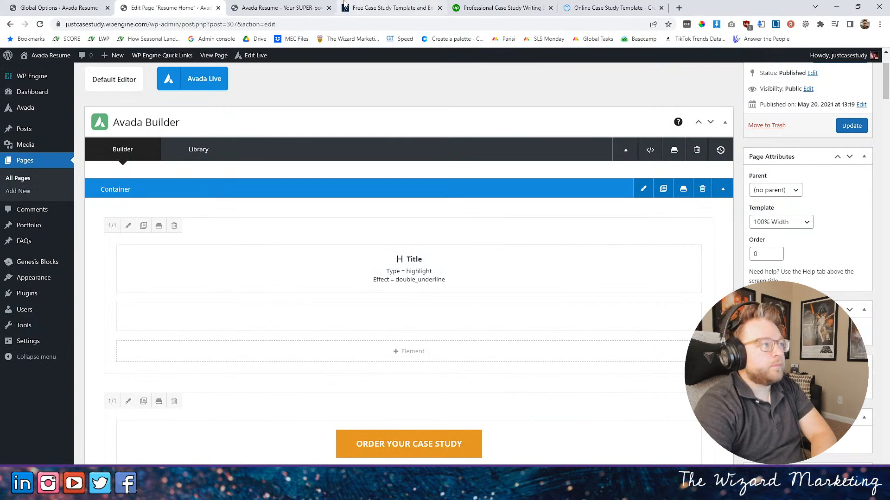
left_click(366, 7)
left_click(277, 9)
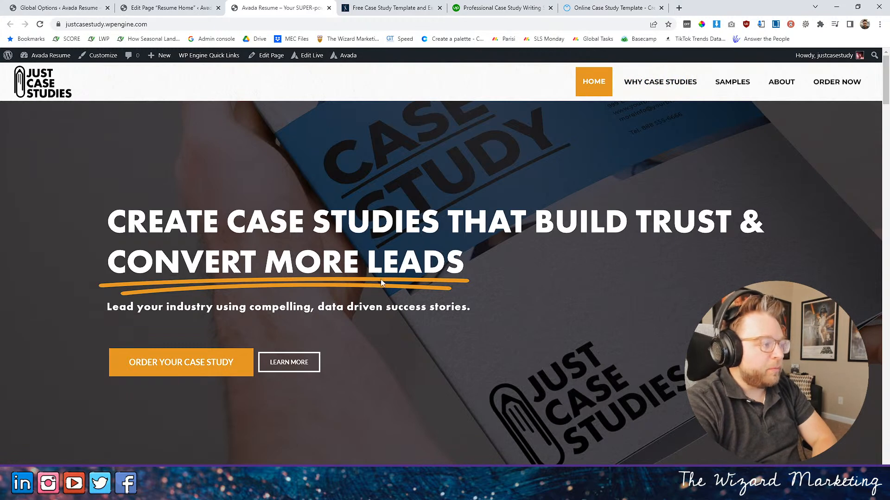
- Reopen the hero title element on the Resume Home page and set its highlight effect to Circle
left_click(169, 7)
scroll(368, 227, "down", 5)
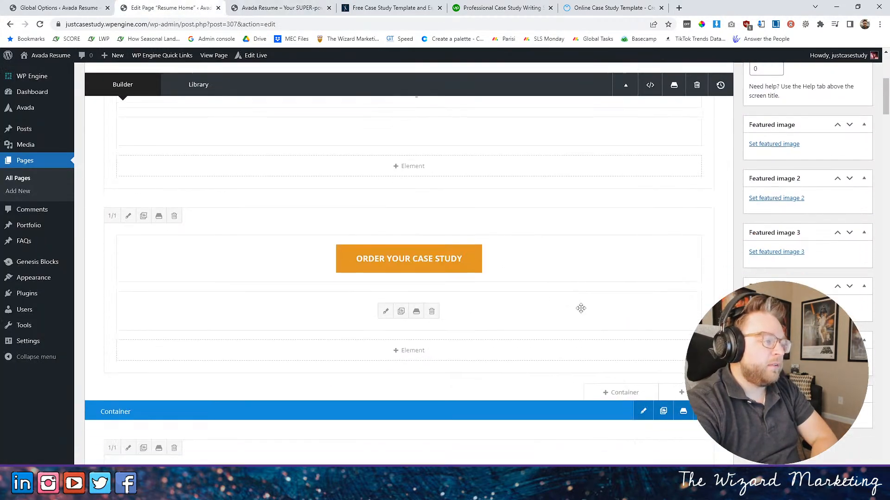
scroll(368, 228, "down", 6)
left_click(385, 224)
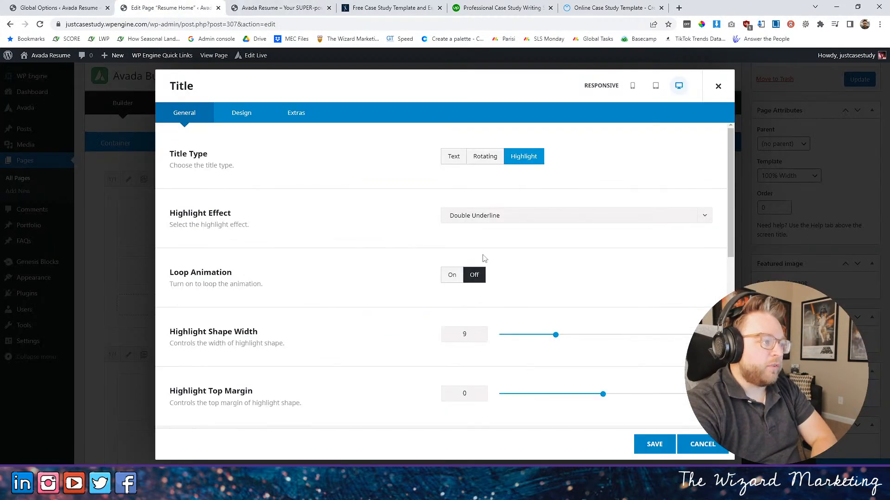
left_click(504, 221)
left_click(472, 251)
- Set the title's highlight shape color to the red #ff2b2b in its design settings
scroll(408, 320, "down", 2)
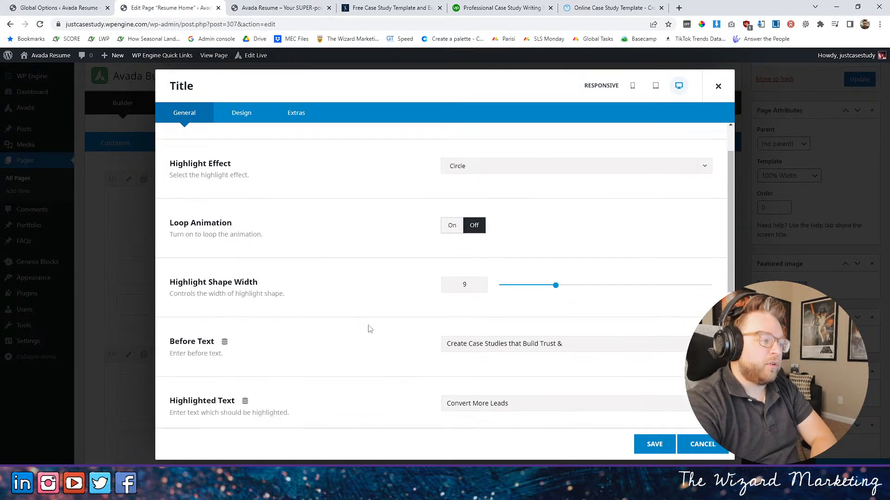
scroll(439, 261, "down", 5)
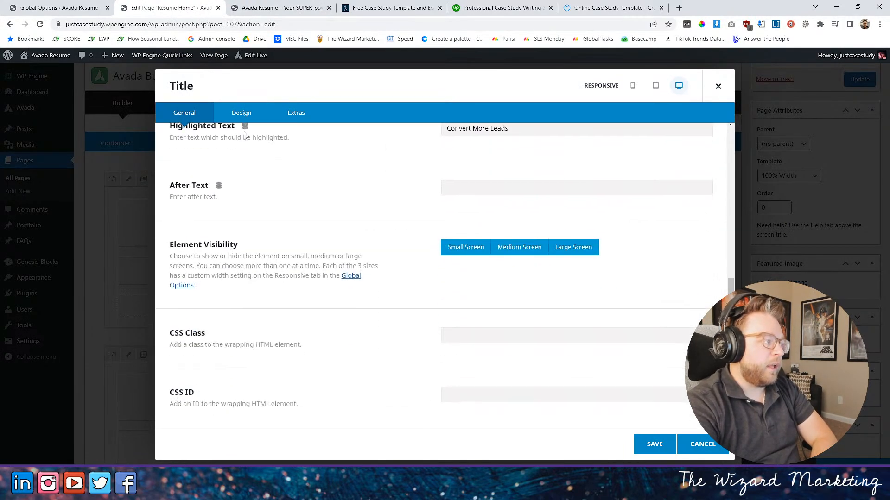
left_click(241, 113)
scroll(493, 397, "down", 10)
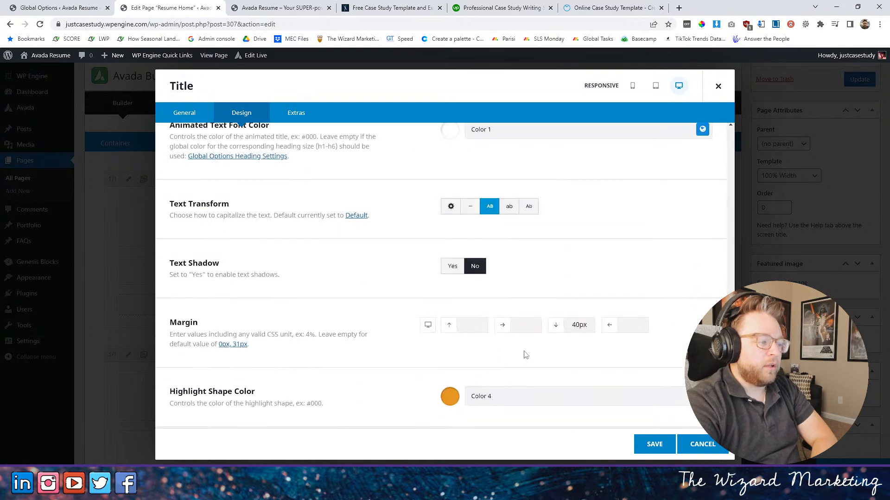
left_click(448, 399)
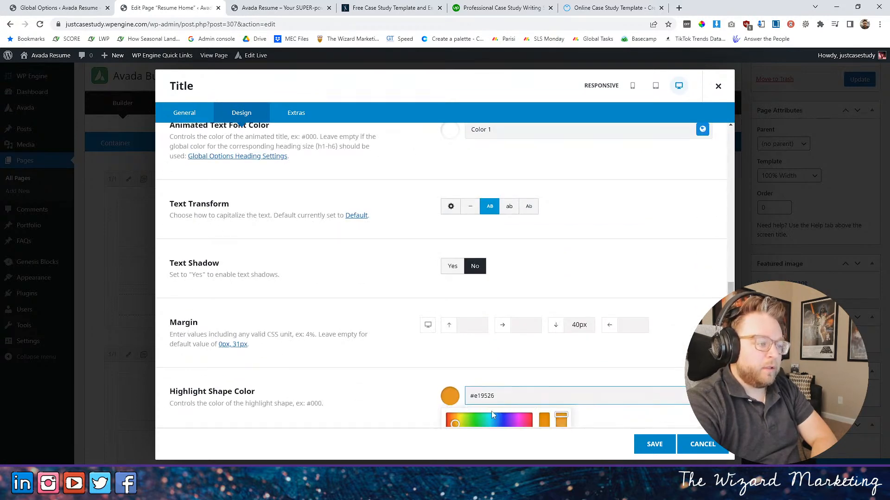
scroll(512, 393, "down", 3)
left_click_drag(454, 319, 421, 312)
left_click(421, 315)
scroll(471, 352, "up", 2)
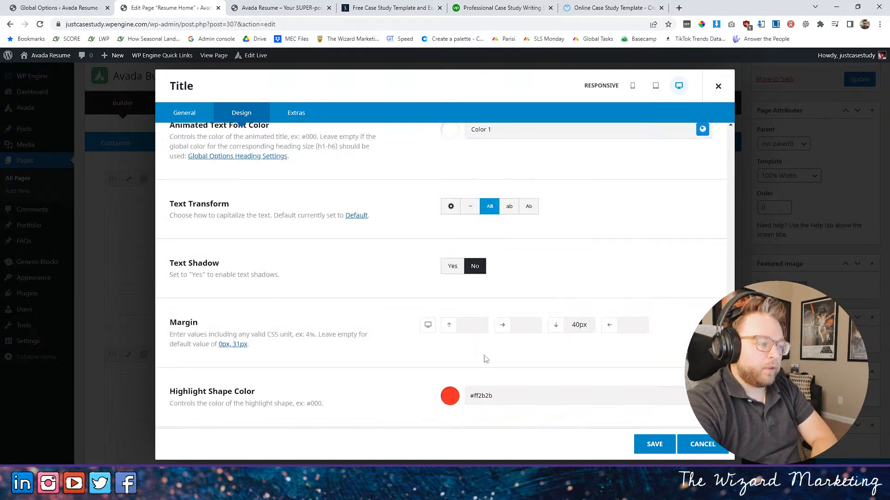
- Save the title, update the page and reload the live home page to check the red circle highlight
left_click(654, 444)
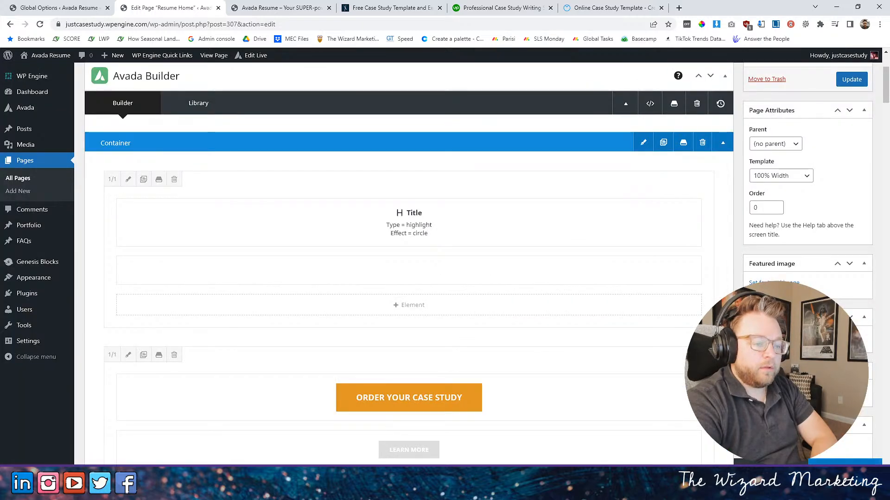
left_click(820, 461)
left_click(253, 10)
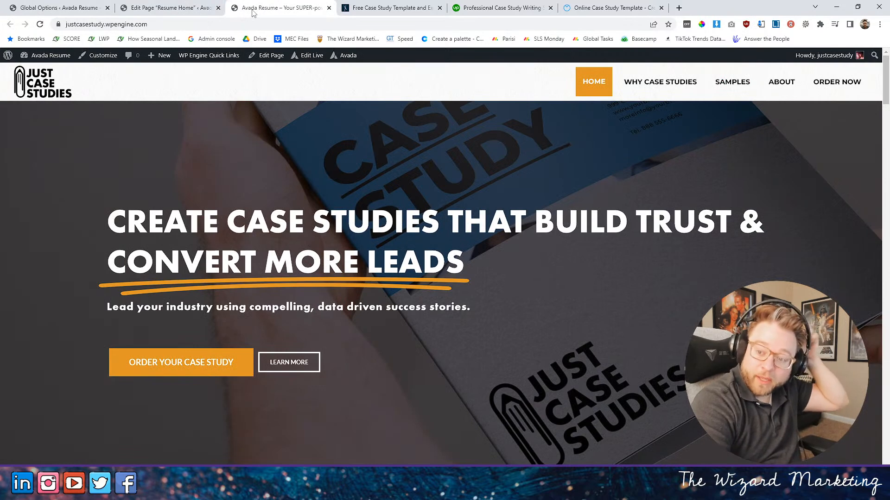
left_click(40, 24)
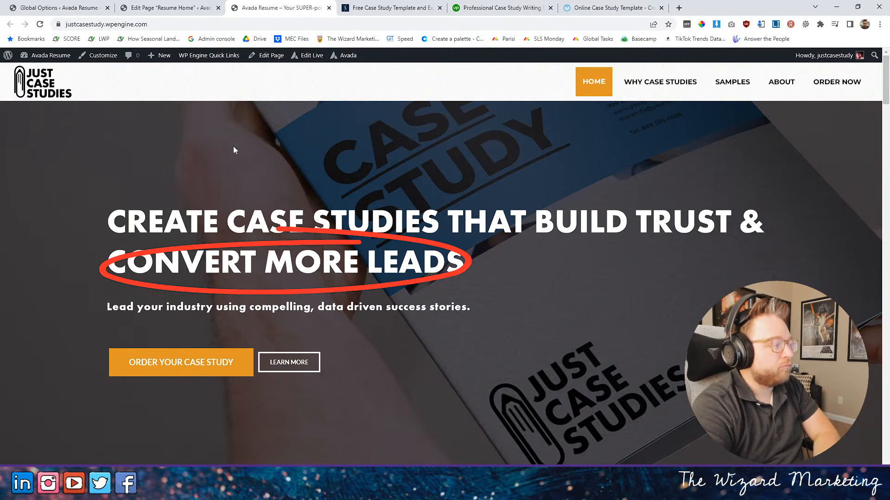
- Reopen the hero title's settings and switch its highlight effect to Double
left_click(169, 7)
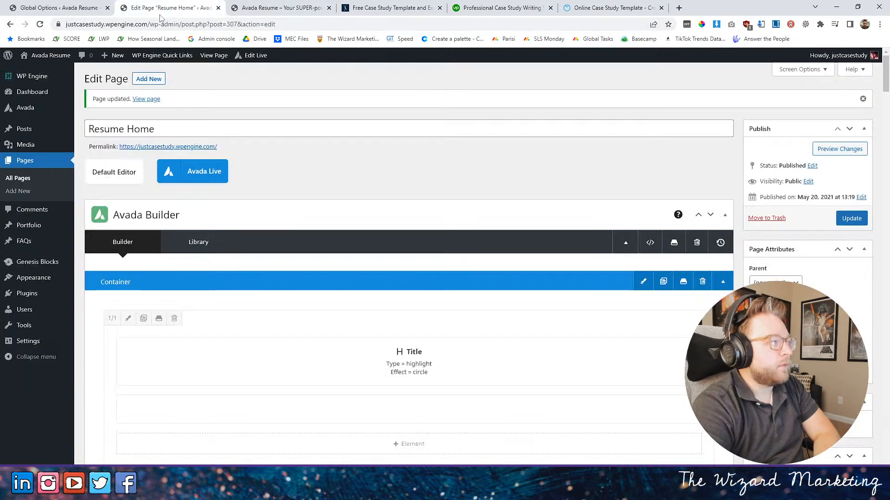
left_click(388, 363)
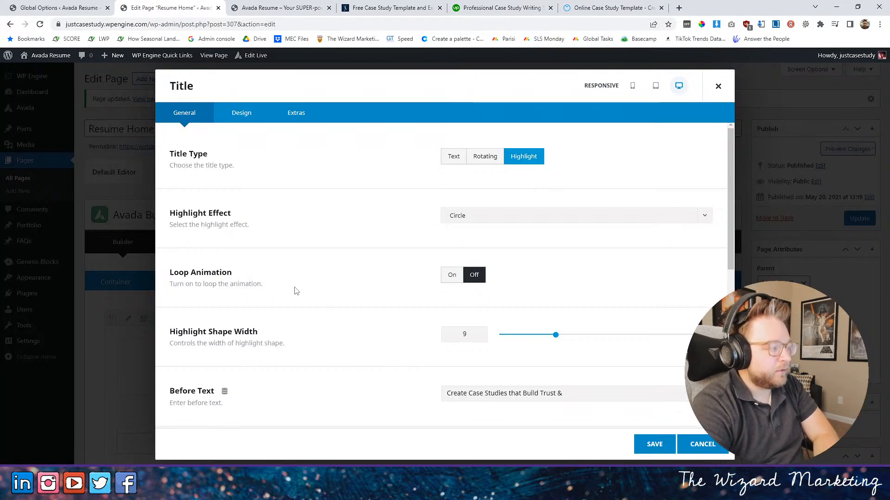
scroll(294, 288, "down", 3)
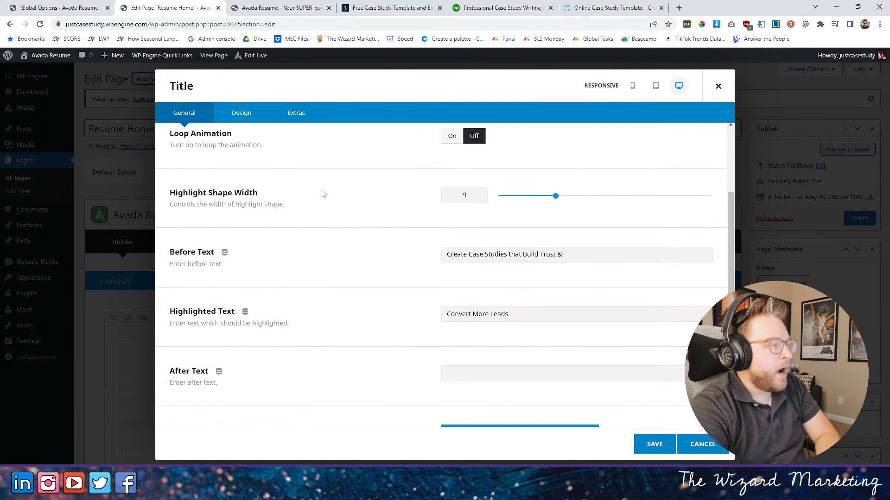
scroll(275, 162, "up", 3)
left_click(486, 221)
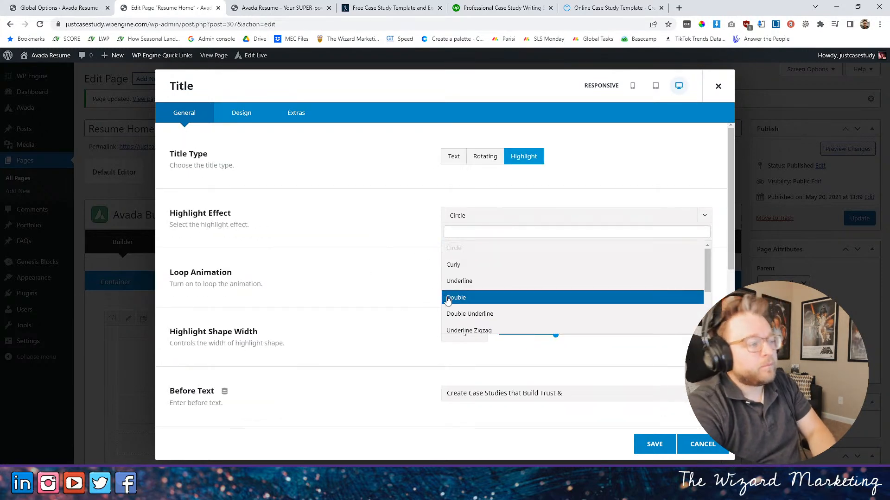
scroll(399, 283, "down", 1)
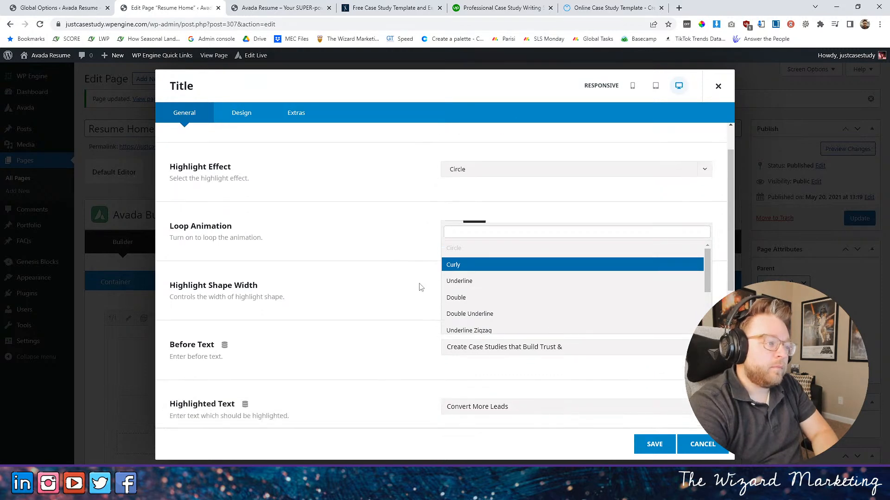
left_click(469, 305)
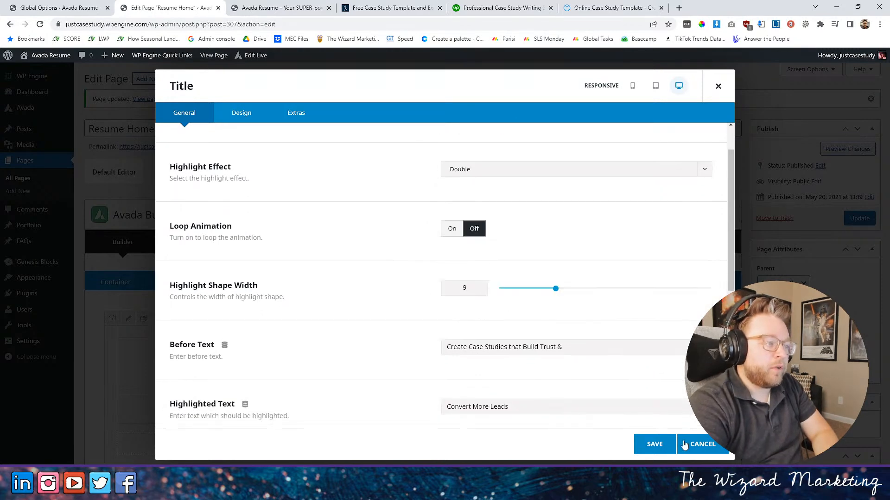
- Save the title, update the page and reload the live home page to check the Double highlight effect
left_click(653, 445)
left_click(849, 219)
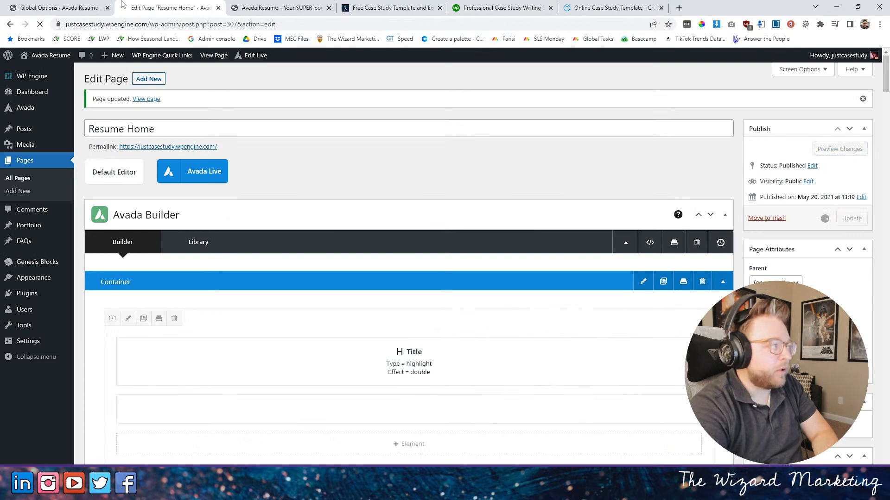
left_click(278, 8)
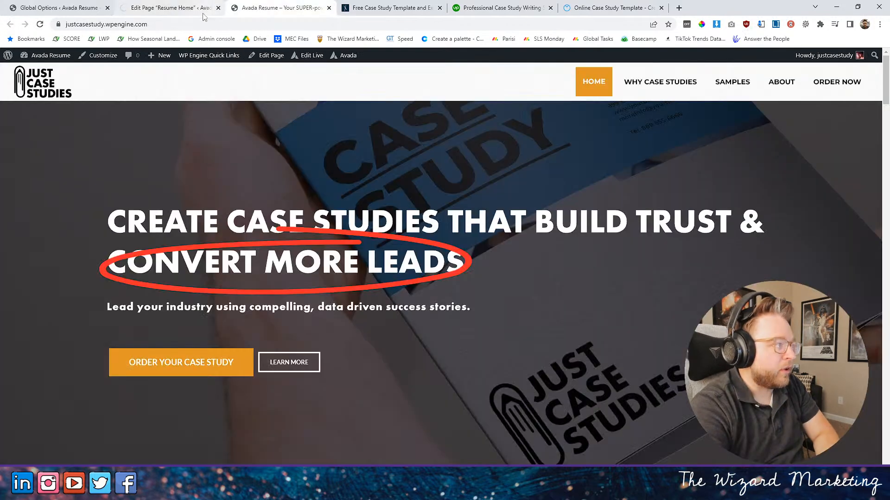
left_click(40, 24)
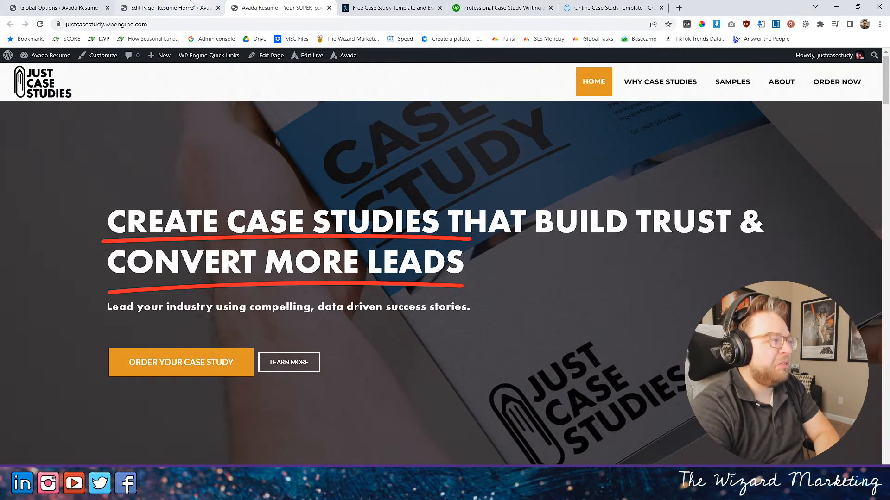
- Change the hero title's highlight effect to Curly, saving the title and updating the page
left_click(175, 10)
left_click(402, 364)
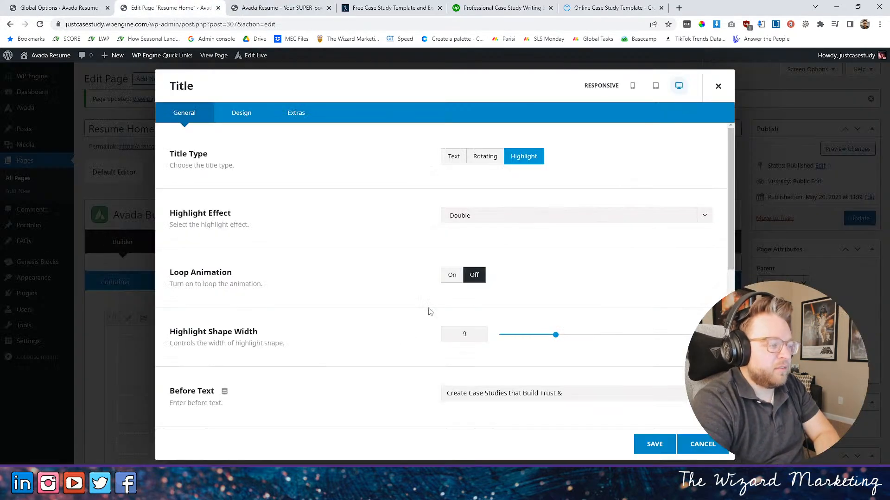
left_click(494, 217)
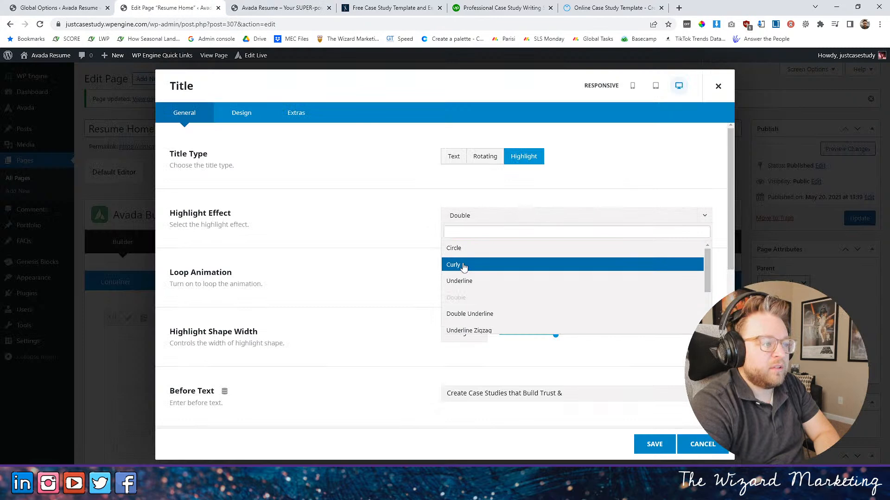
left_click(509, 263)
left_click(654, 444)
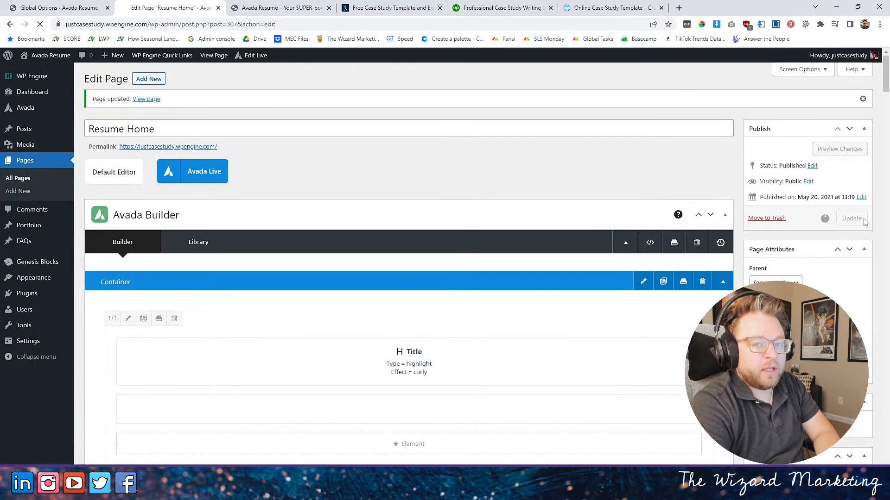
- Reload the live home page to check the Curly highlight, and switch the hero title's highlight effect to Underline Zigzag
left_click(281, 7)
left_click(40, 27)
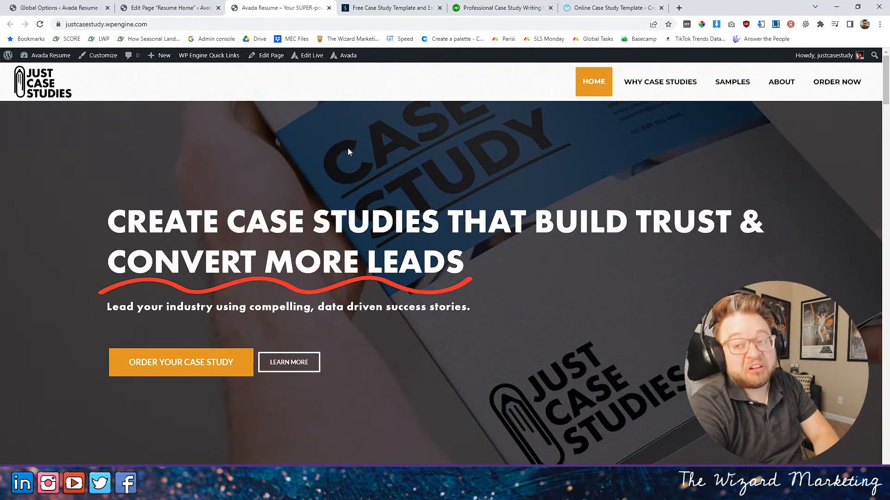
left_click(176, 7)
scroll(389, 287, "down", 2)
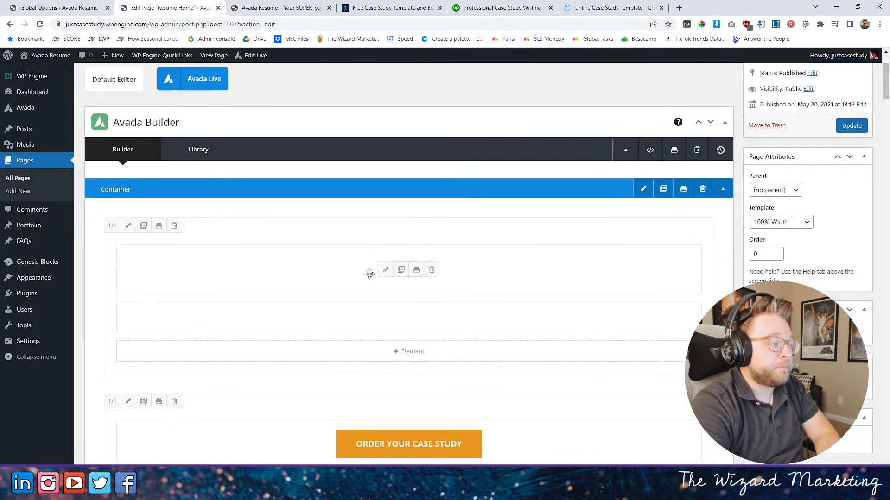
left_click(385, 274)
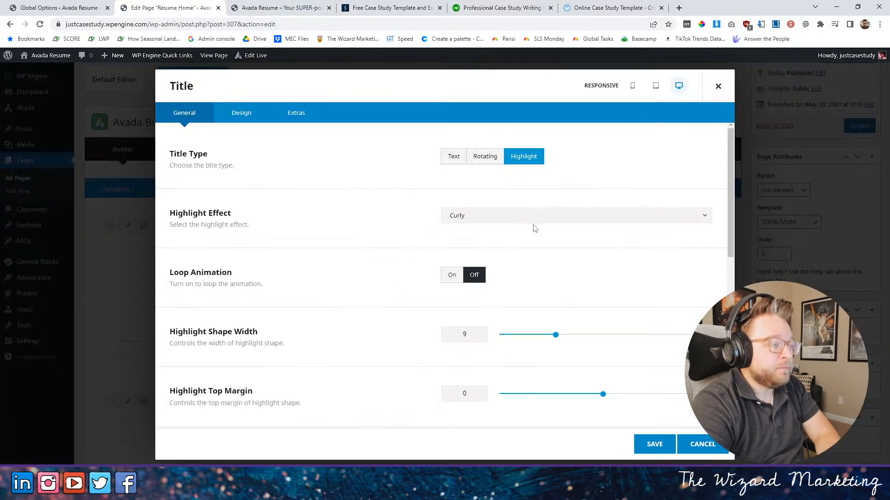
left_click(494, 219)
scroll(510, 282, "down", 2)
left_click(482, 285)
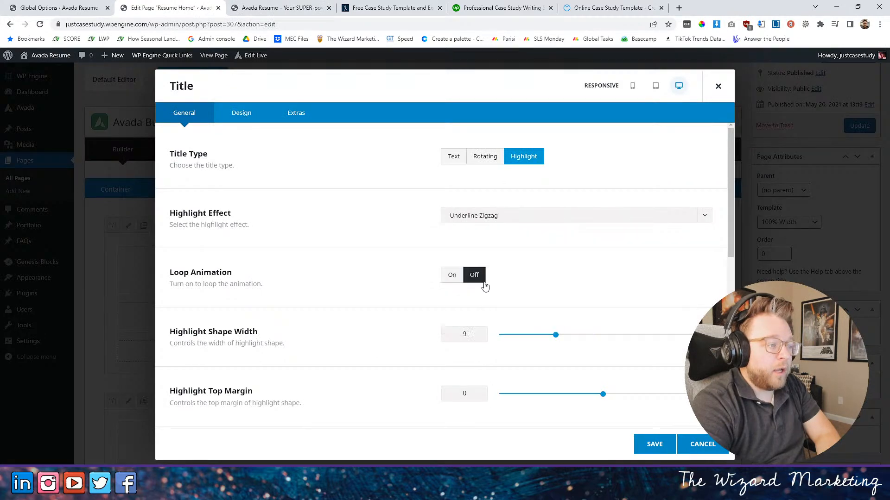
- Save the title, update the page and reload the live home page to check the Underline Zigzag highlight
left_click(655, 445)
left_click(851, 126)
left_click(259, 8)
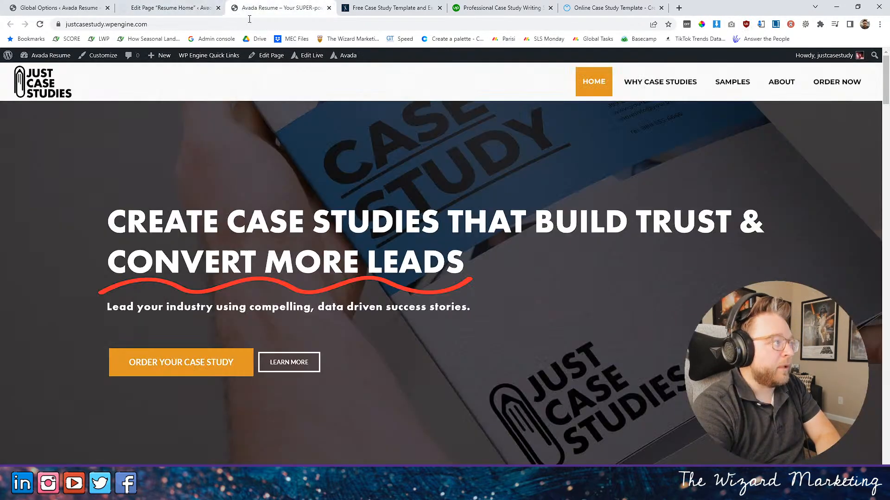
left_click(40, 24)
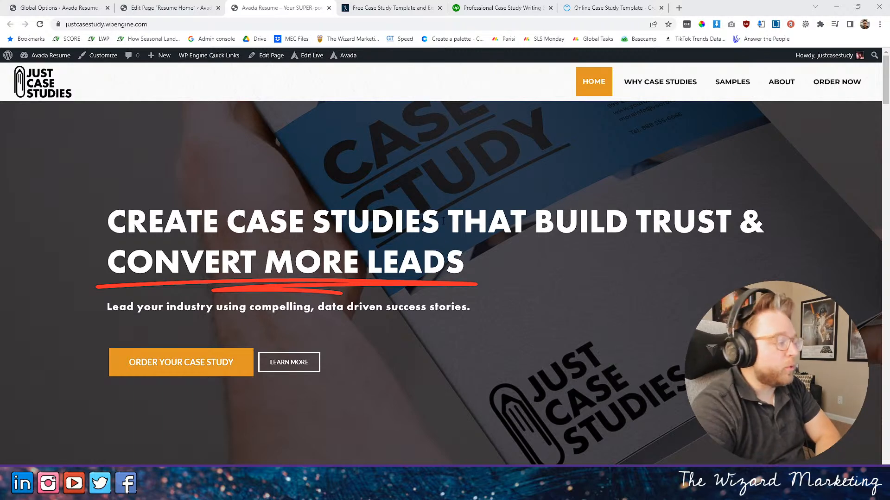
- Review the live home page's hero, Why Case Studies and Work sections for content to rework
scroll(443, 295, "down", 3)
scroll(443, 295, "up", 3)
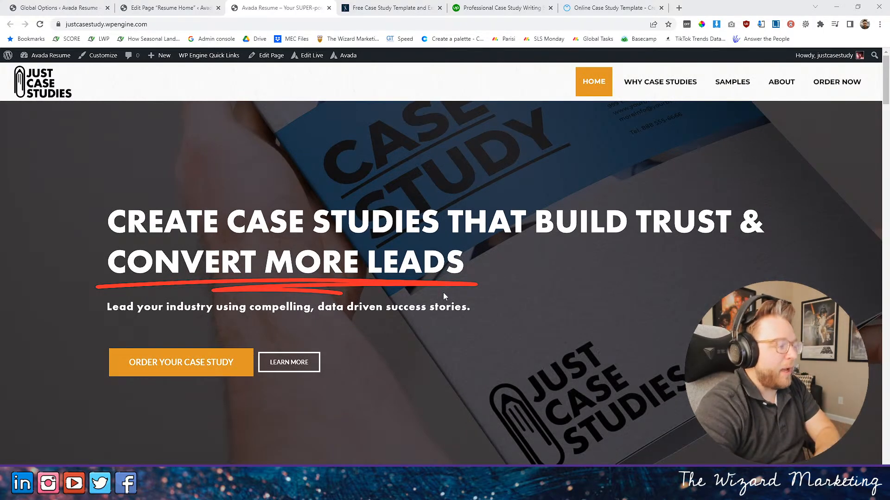
scroll(440, 280, "down", 5)
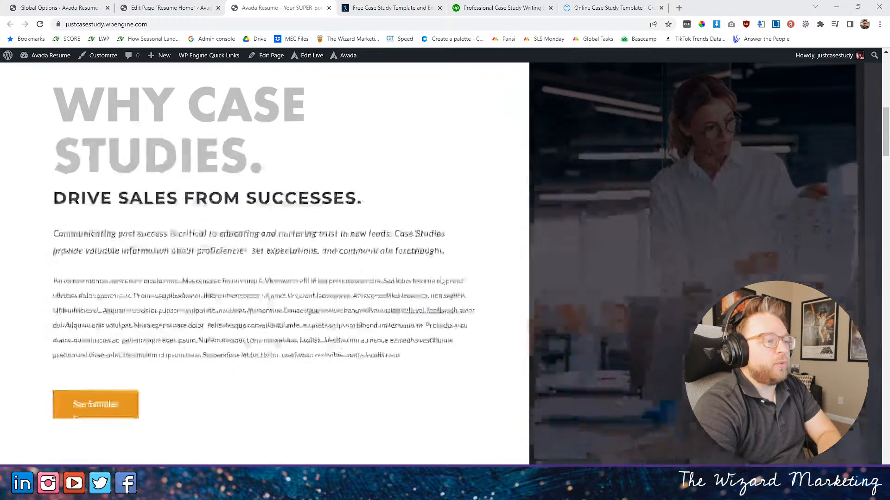
scroll(440, 278, "up", 5)
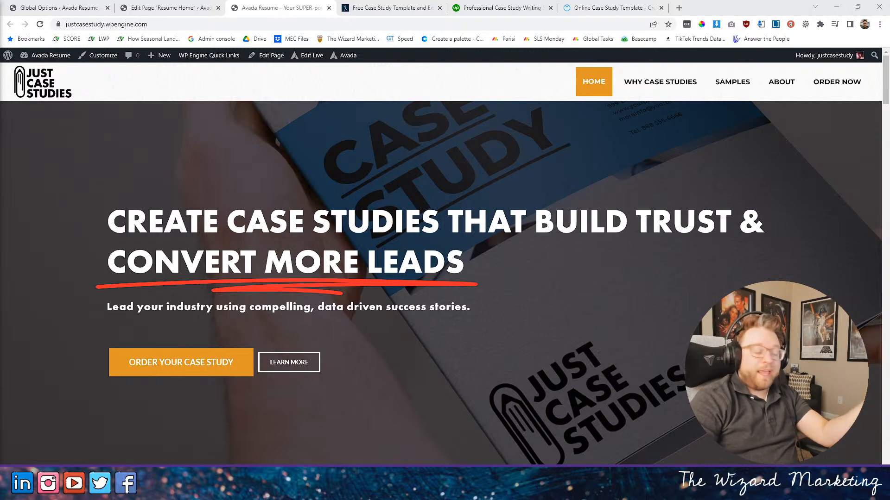
scroll(290, 191, "down", 10)
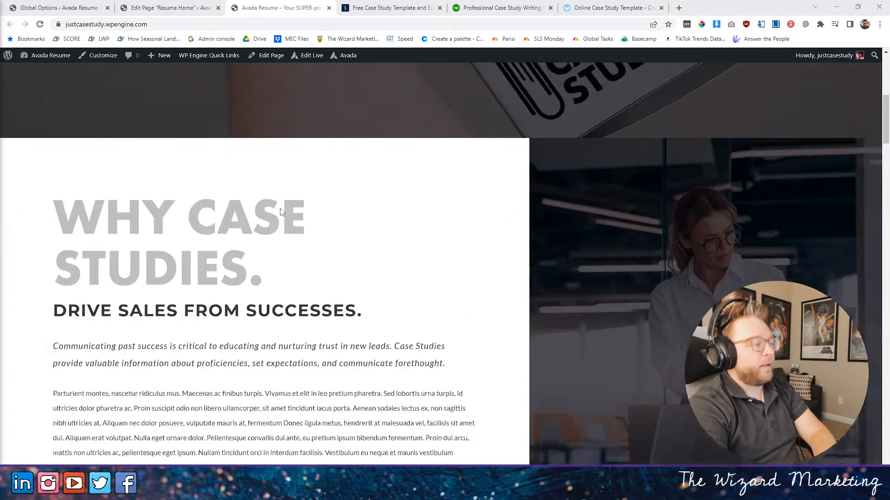
scroll(278, 218, "up", 3)
scroll(277, 215, "down", 2)
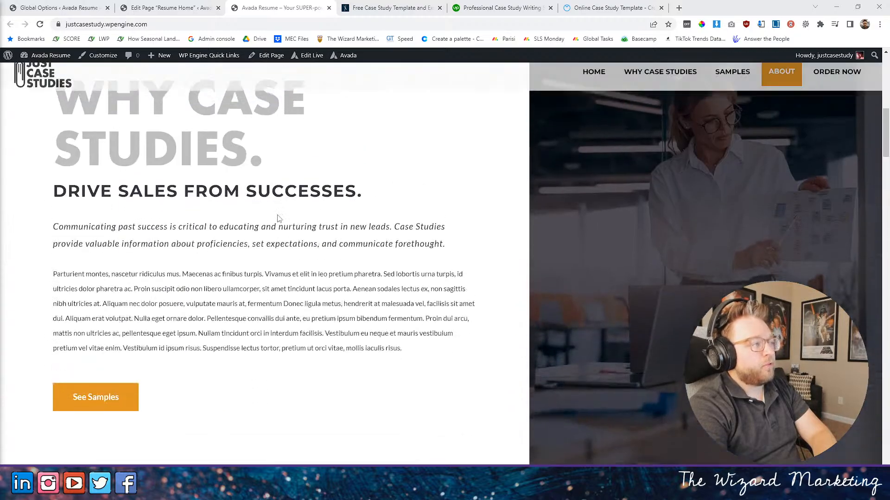
scroll(275, 211, "up", 2)
scroll(275, 212, "down", 10)
scroll(274, 211, "up", 10)
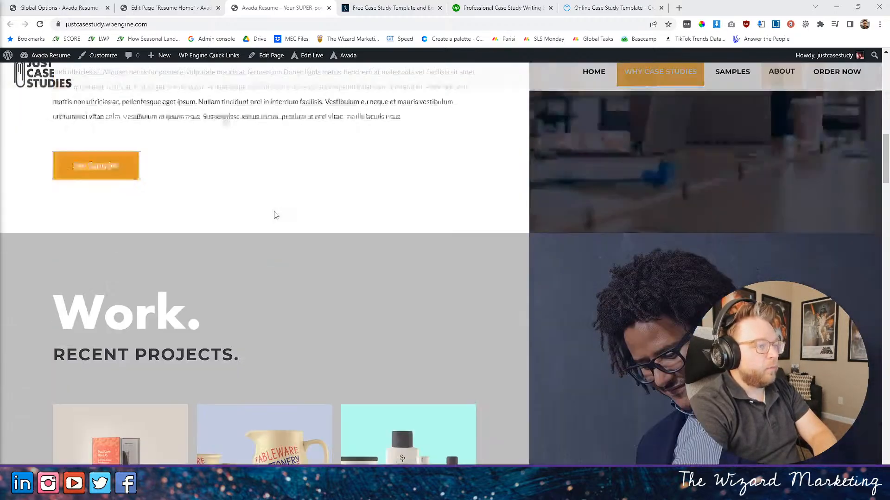
scroll(279, 213, "down", 1)
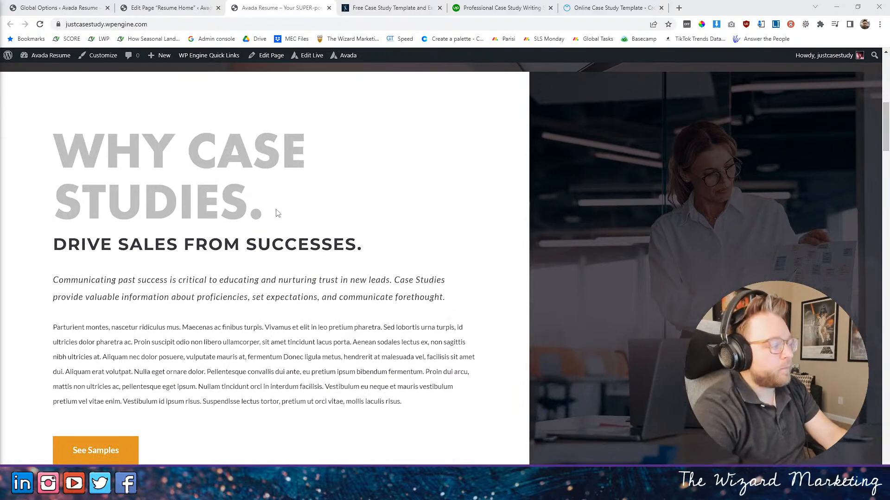
scroll(269, 219, "down", 10)
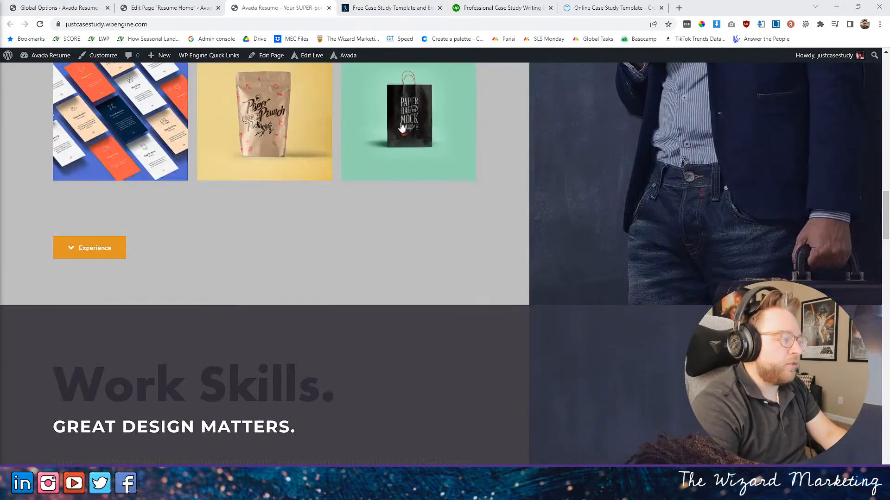
scroll(254, 192, "up", 6)
scroll(292, 171, "up", 12)
scroll(330, 153, "down", 4)
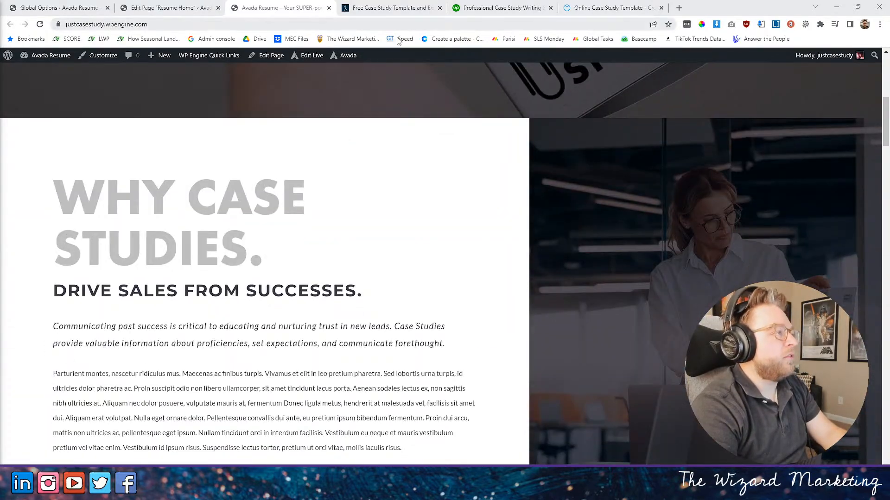
- In the Resume Home page editor, change the "WHY CASE STUDIES." title to "WHAT ARE CASE STUDIES?" and save it
left_click(185, 9)
scroll(446, 226, "down", 10)
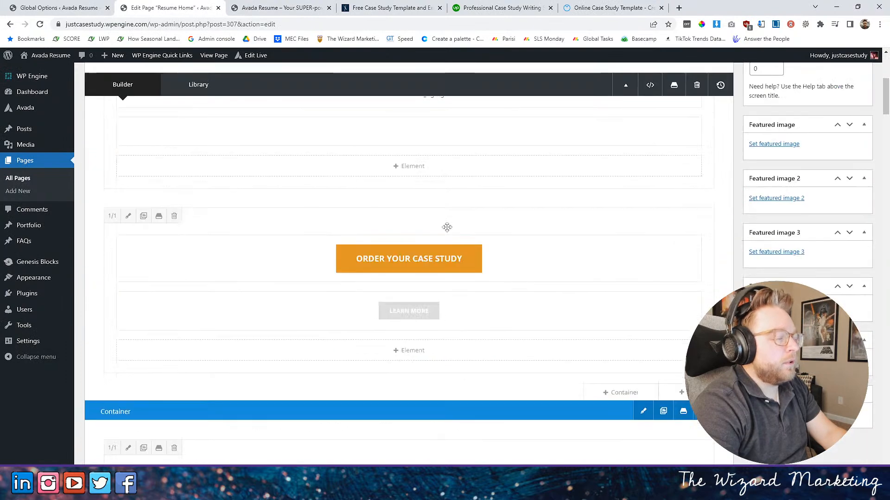
scroll(446, 227, "down", 5)
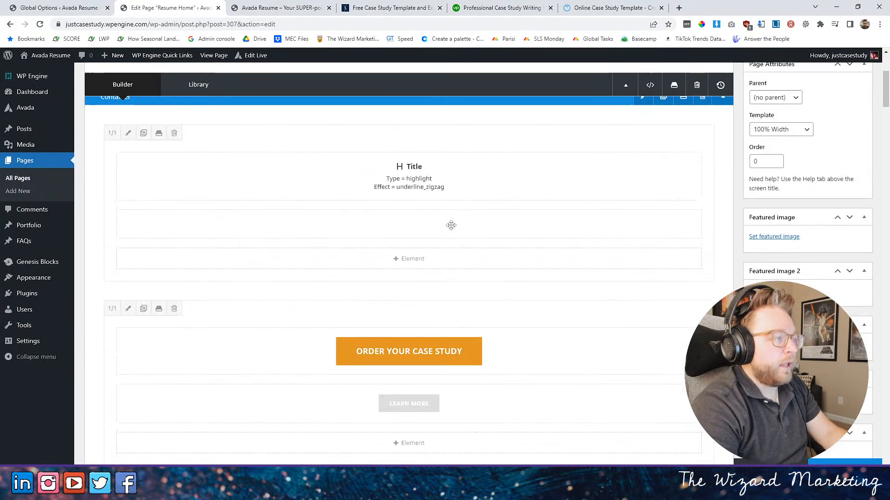
scroll(451, 225, "up", 4)
scroll(445, 221, "down", 7)
scroll(426, 203, "up", 3)
scroll(423, 200, "down", 4)
scroll(424, 202, "down", 6)
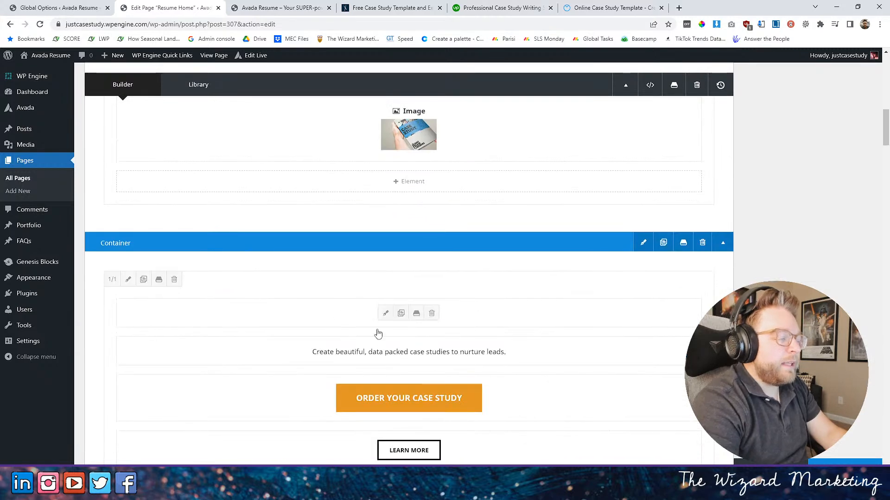
scroll(364, 330, "down", 6)
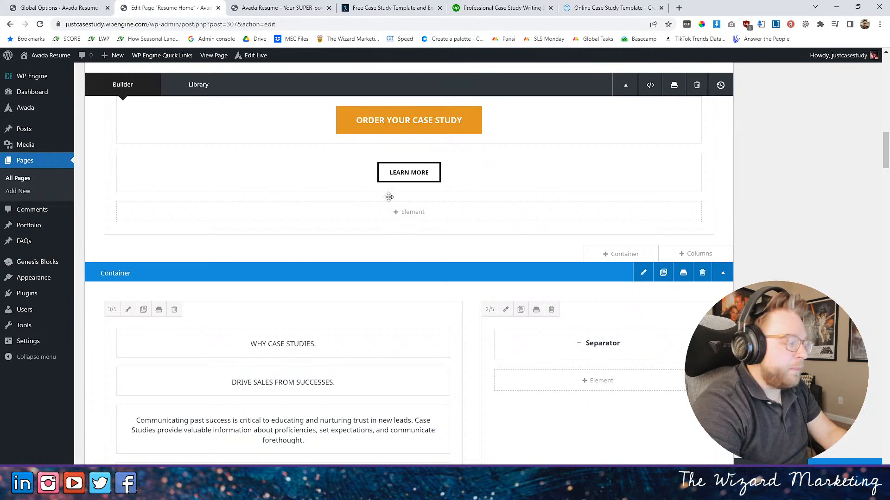
scroll(407, 175, "down", 4)
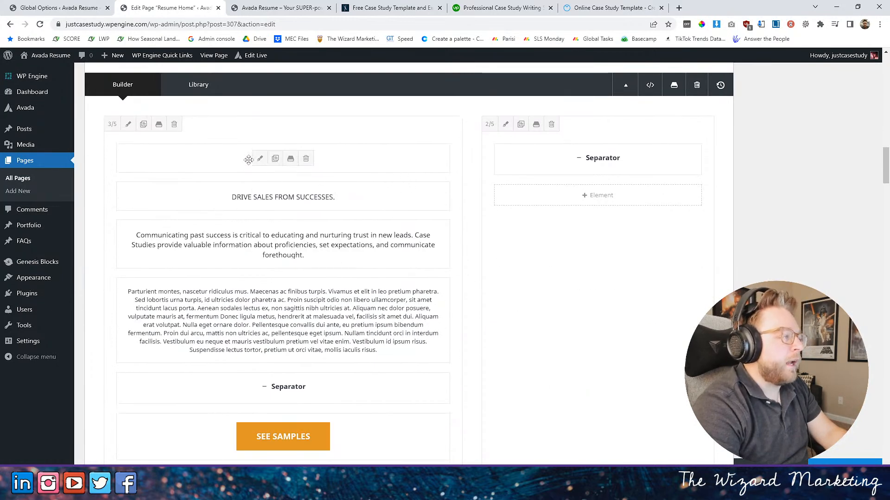
left_click(258, 158)
double_click(192, 300)
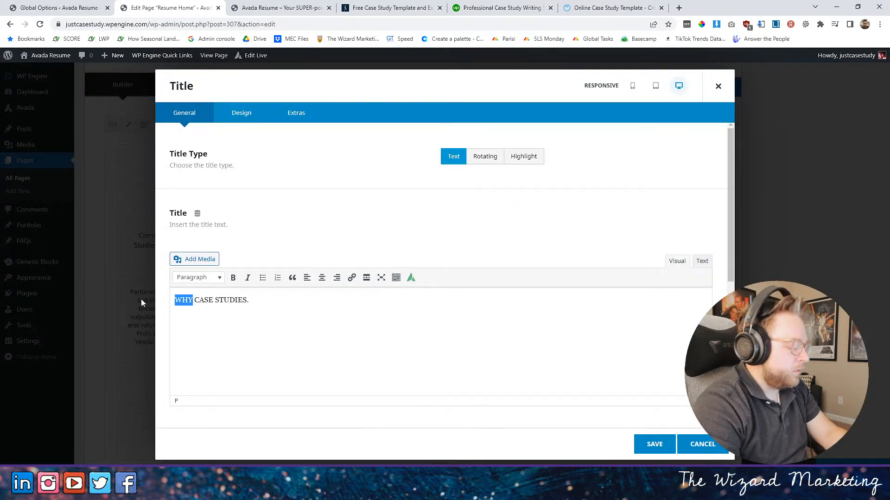
type("WHAT ARE")
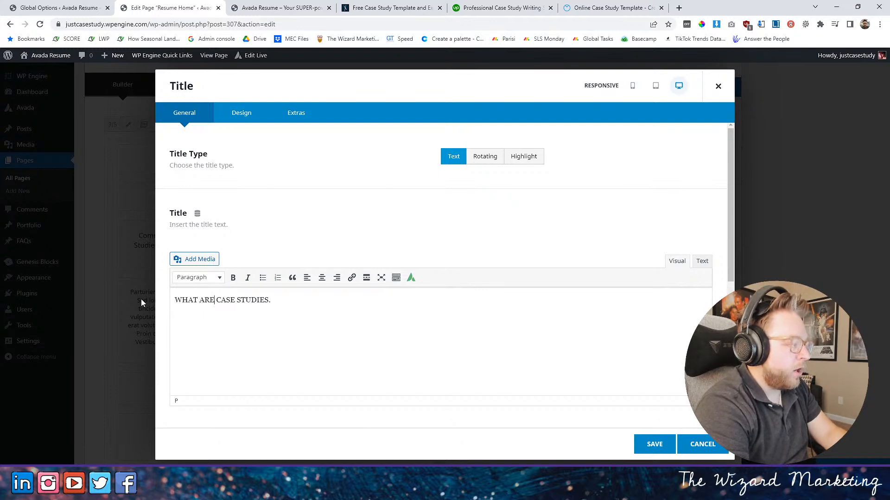
left_click_drag(271, 301, 267, 302)
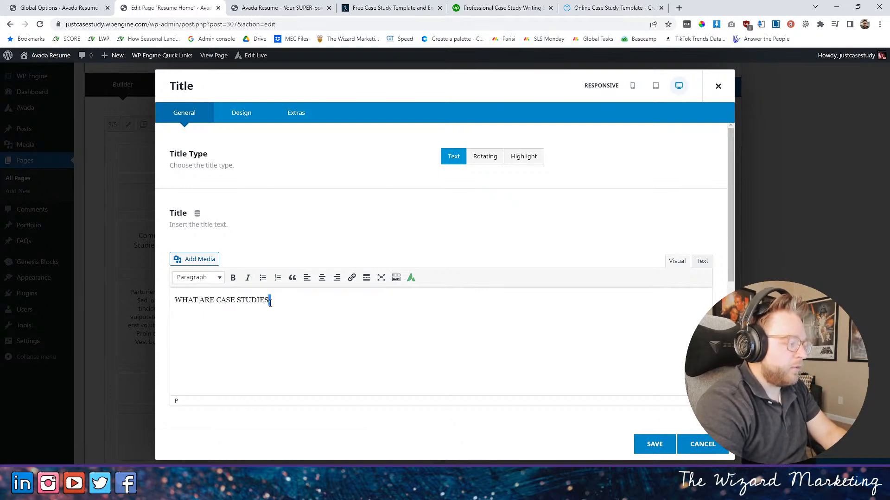
left_click(655, 444)
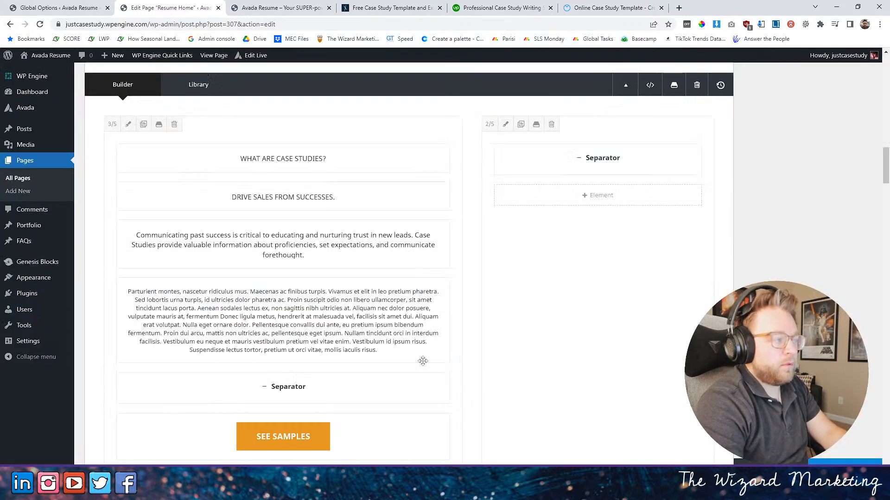
- Open the "DRIVE SALES FROM SUCCESSES." title below the section heading for editing and select its text
left_click(261, 197)
left_click_drag(292, 300, 121, 312)
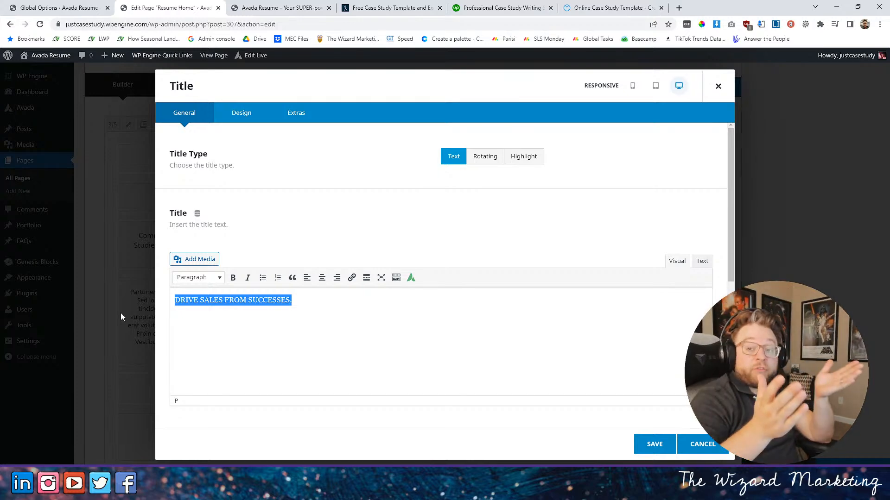
- Search Google for "what is a case study" and look through the results and related questions
left_click(588, 7)
left_click(516, 22)
type("what is a ")
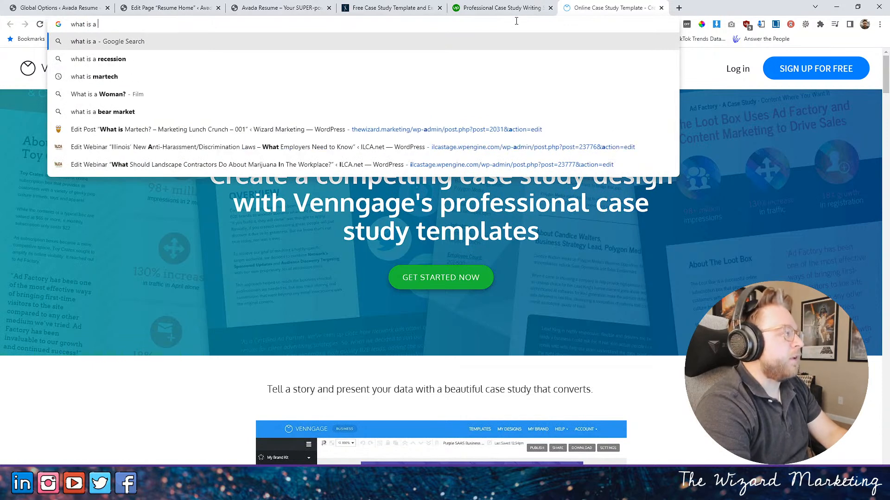
type("case study")
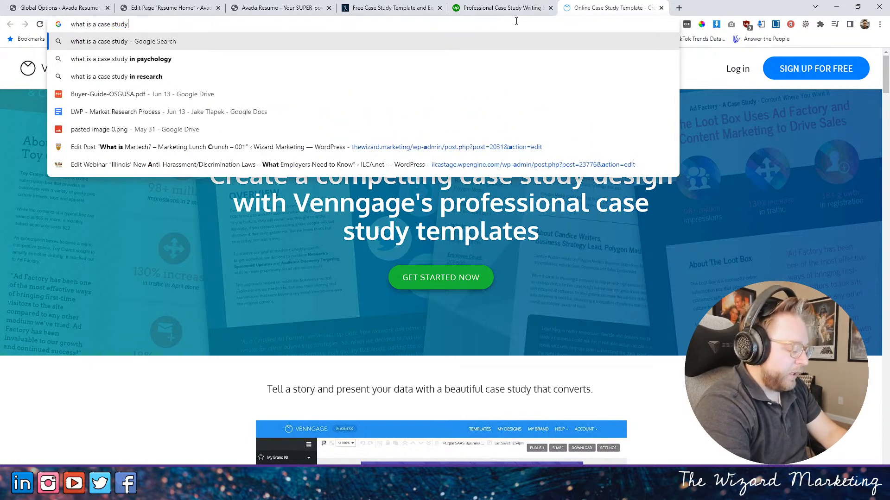
key("Return")
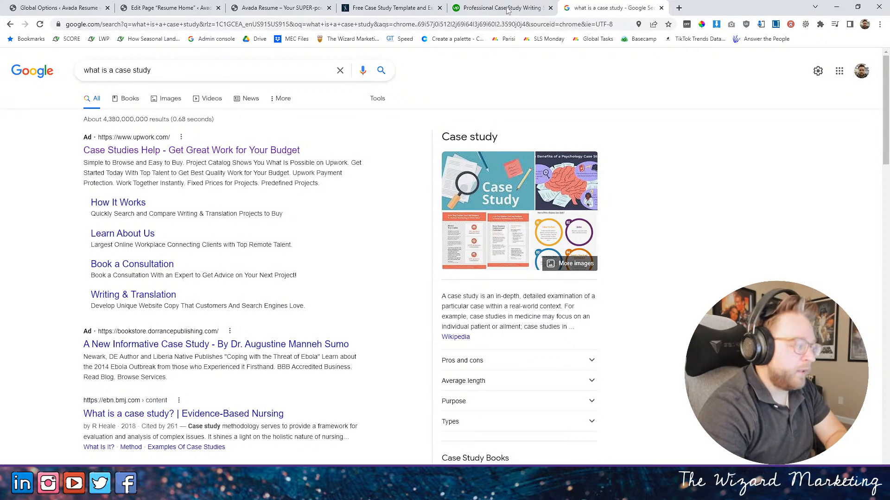
scroll(264, 285, "down", 2)
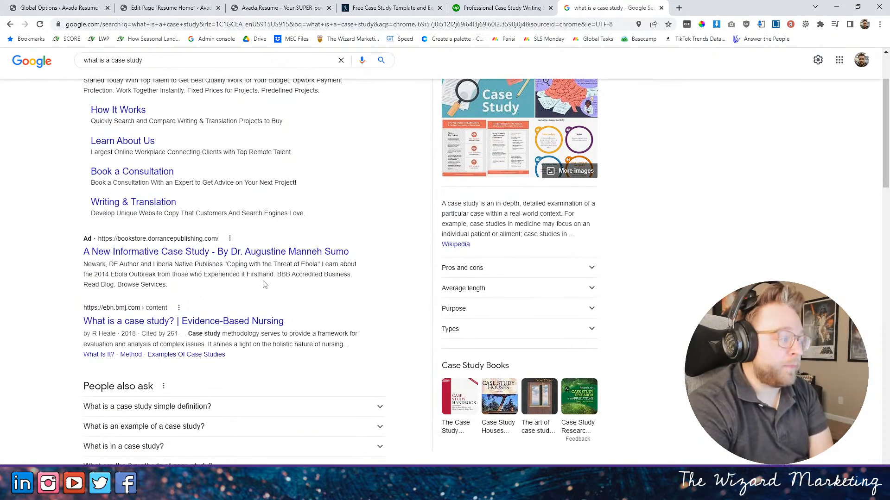
scroll(265, 283, "up", 2)
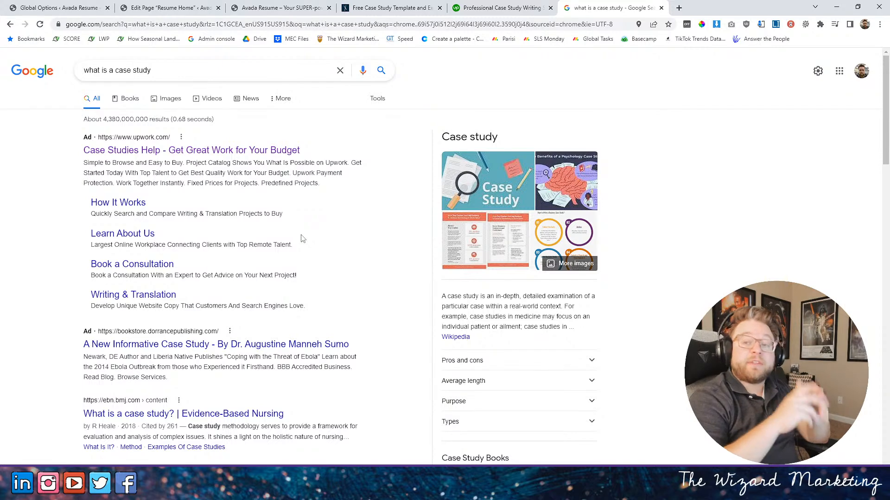
scroll(313, 170, "down", 4)
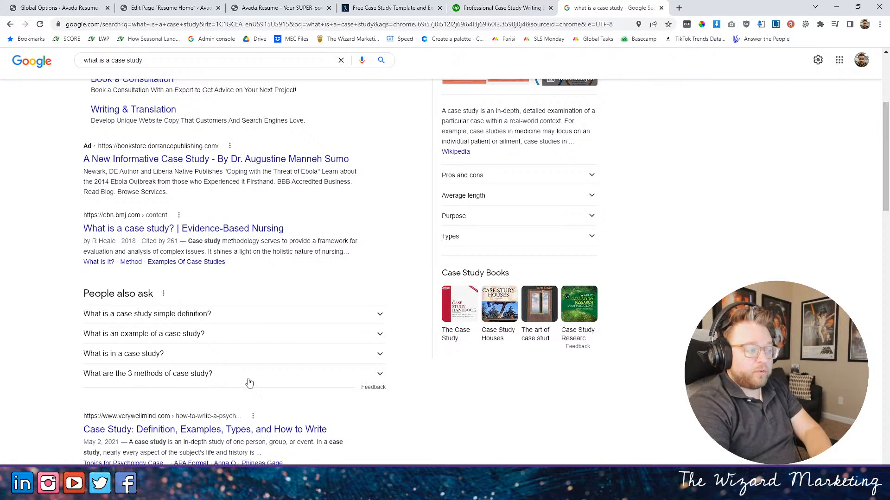
scroll(195, 310, "up", 2)
scroll(221, 291, "up", 2)
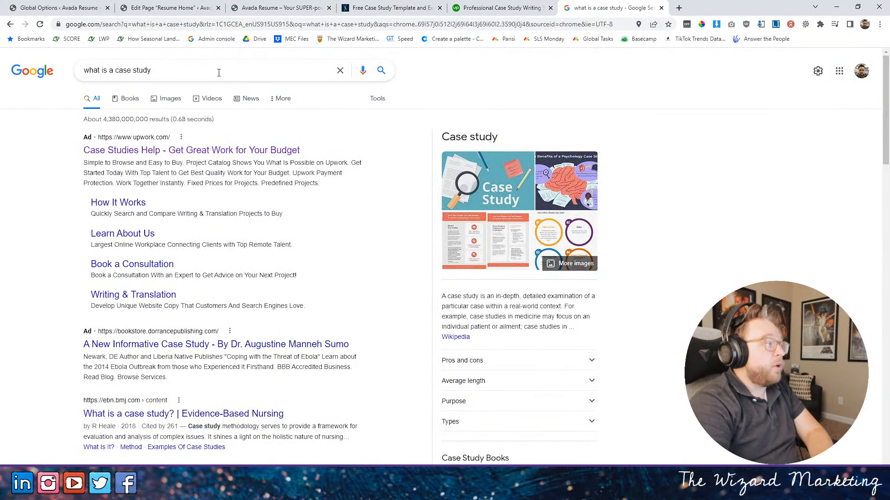
left_click_drag(165, 72, 52, 80)
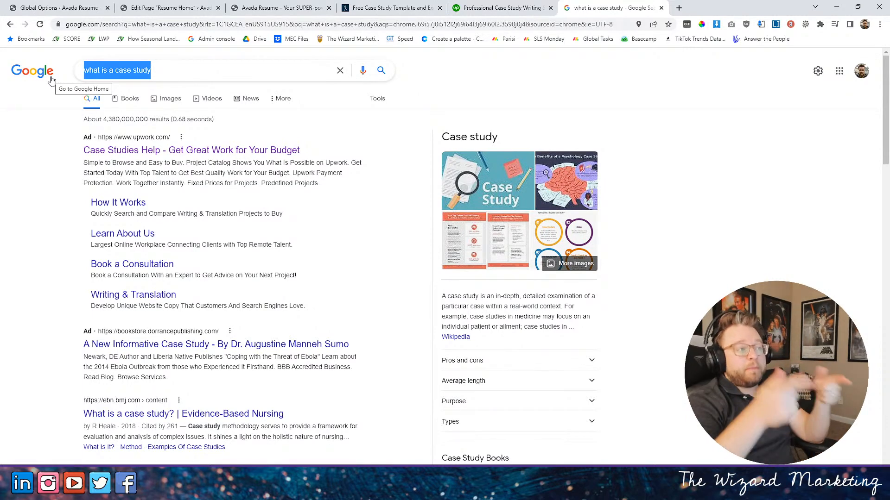
- Open the Semrush SEO dashboard in a new browser tab
left_click(677, 8)
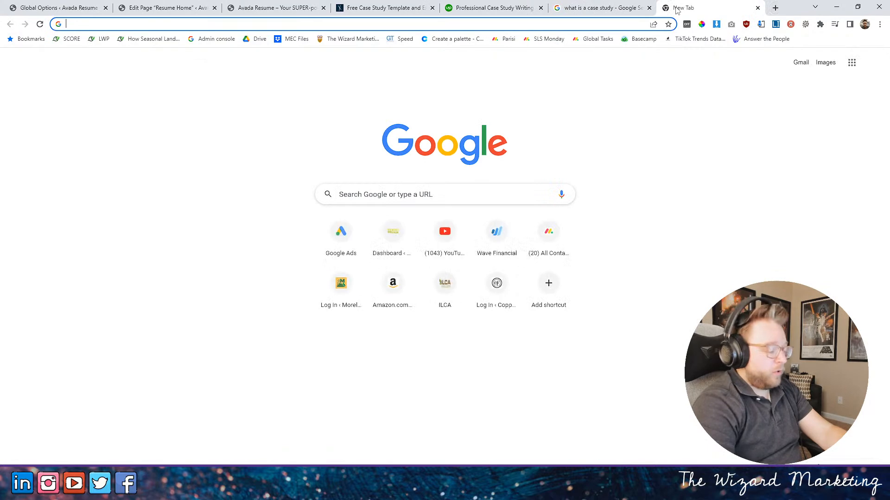
type("semrs")
key("BackSpace")
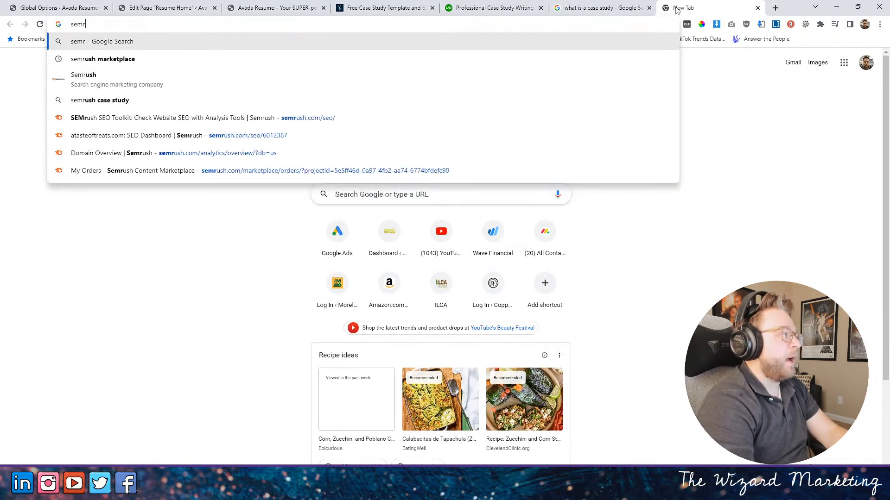
type("u")
key("Return")
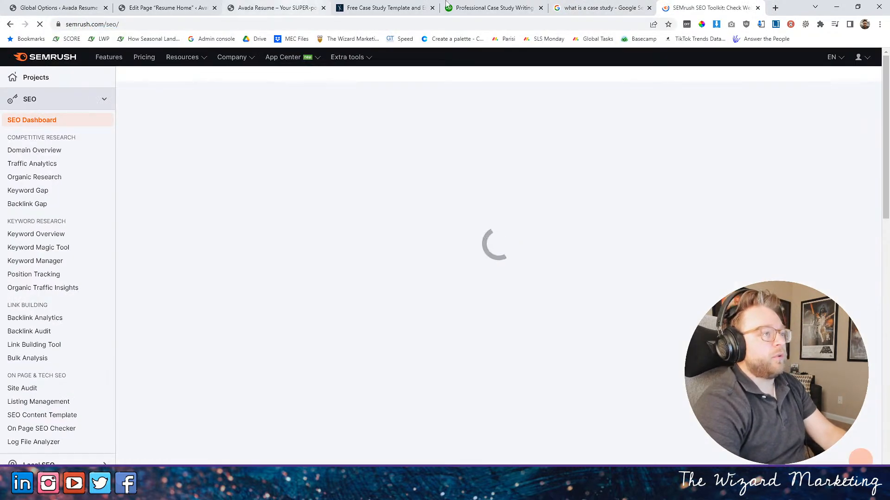
- Copy the query "what is a case study" from Google and run it in Semrush's Keyword Overview for the US
left_click(602, 8)
right_click(115, 76)
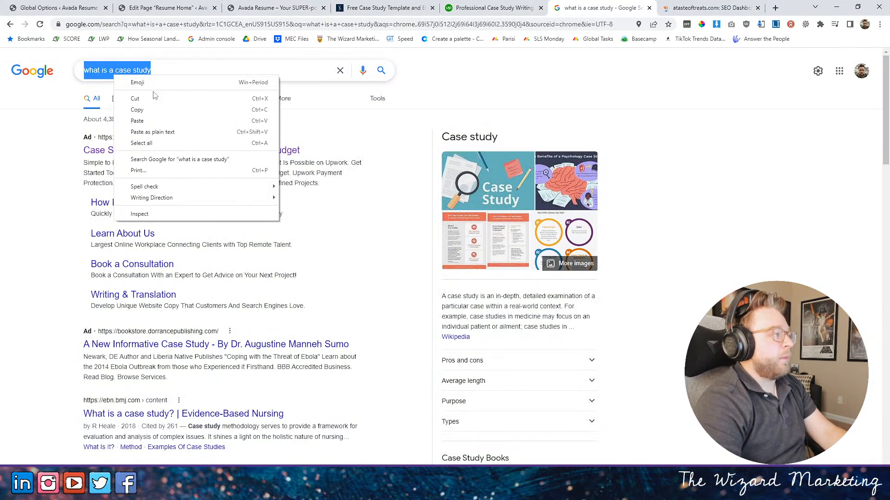
left_click(137, 110)
key("ctrl+Tab")
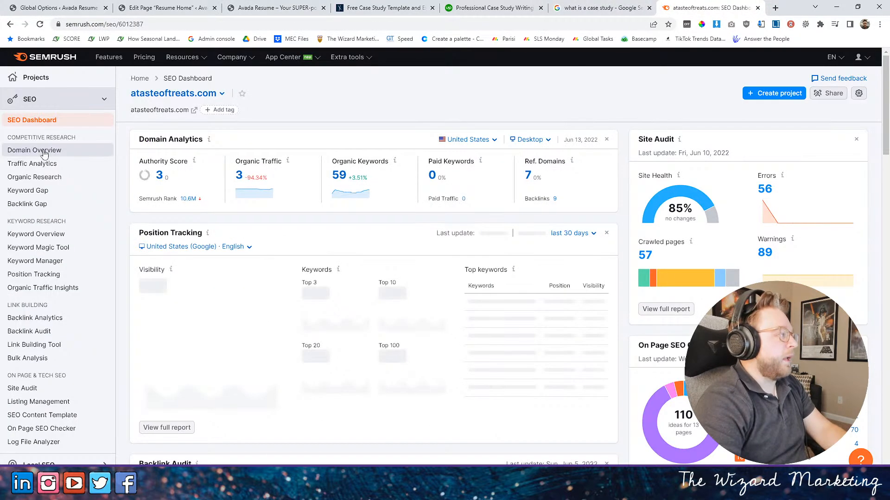
left_click(37, 234)
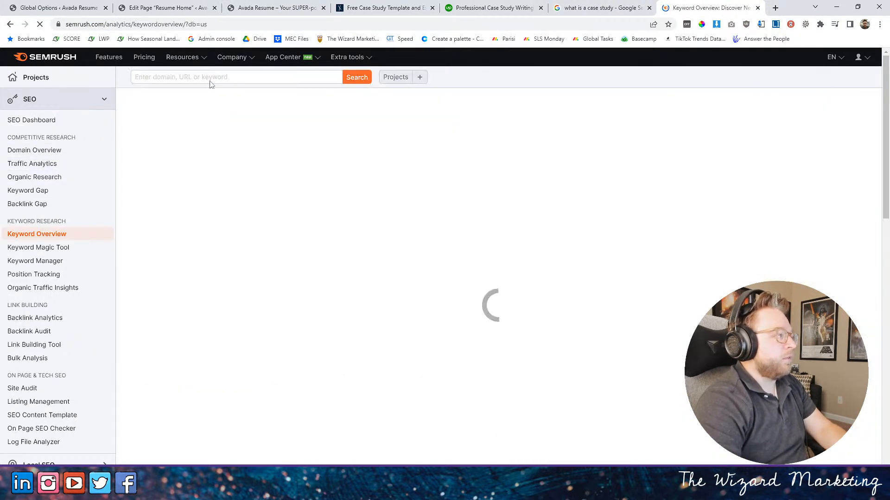
left_click(353, 181)
key("ctrl+v")
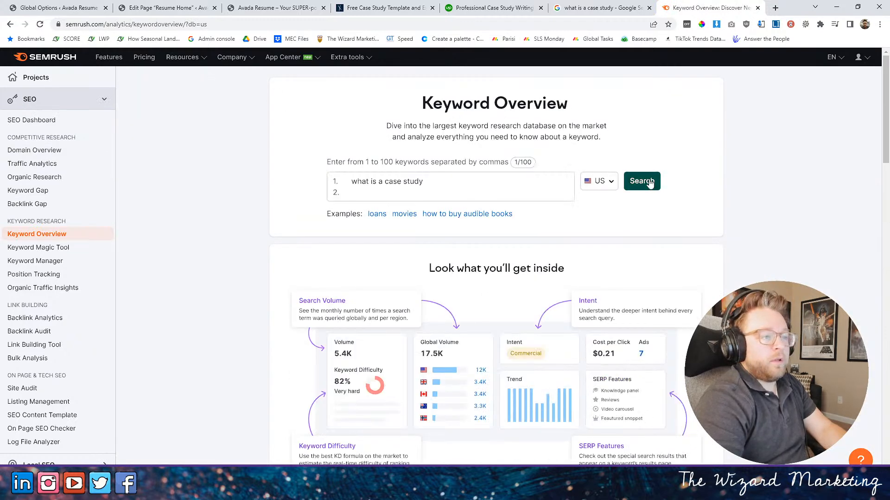
left_click(641, 180)
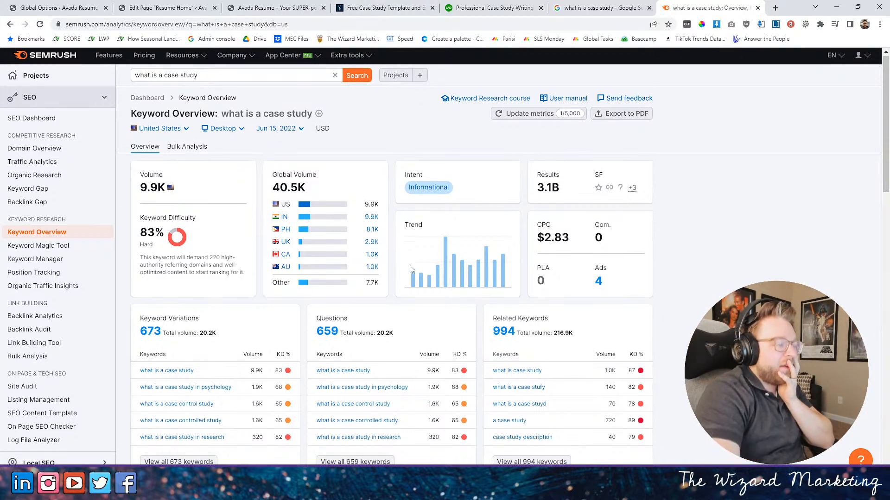
- Examine the volume, keyword difficulty, keyword ideas and SERP Analysis for "what is a case study"
scroll(327, 347, "down", 5)
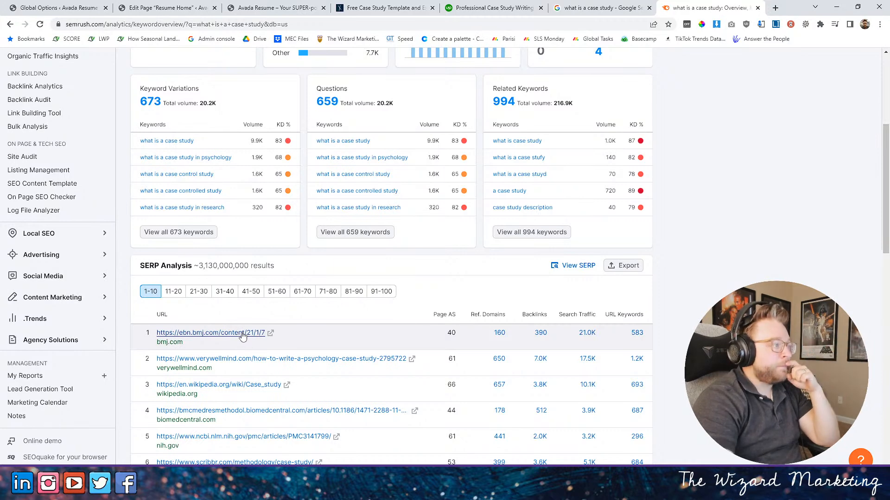
scroll(244, 336, "up", 2)
scroll(244, 336, "up", 1)
left_click_drag(140, 129, 199, 157)
left_click(192, 190)
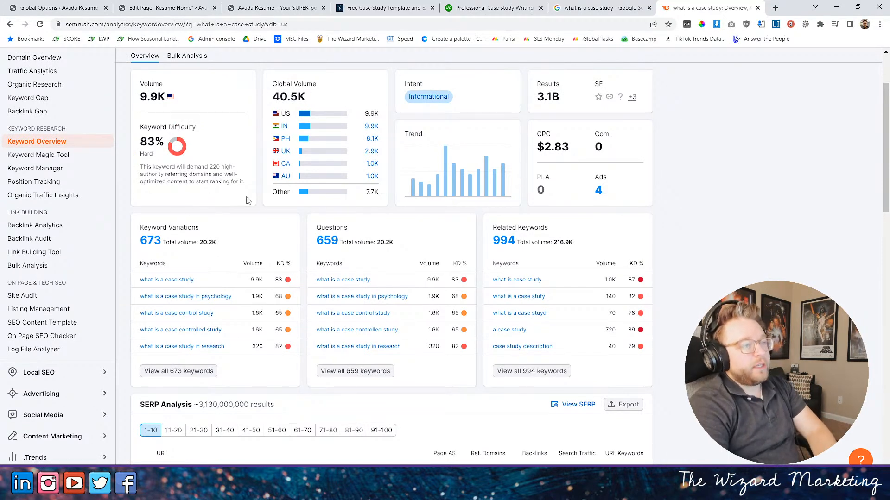
scroll(237, 194, "up", 1)
scroll(239, 194, "up", 2)
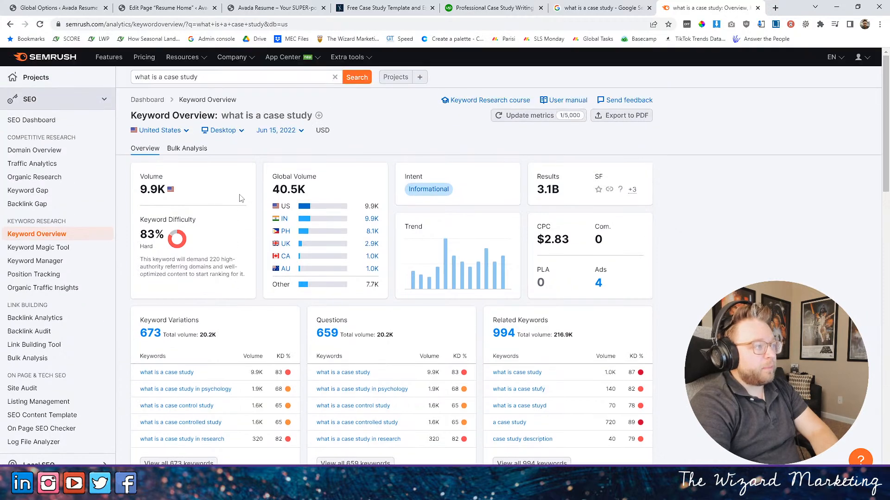
scroll(240, 196, "down", 4)
scroll(239, 203, "down", 4)
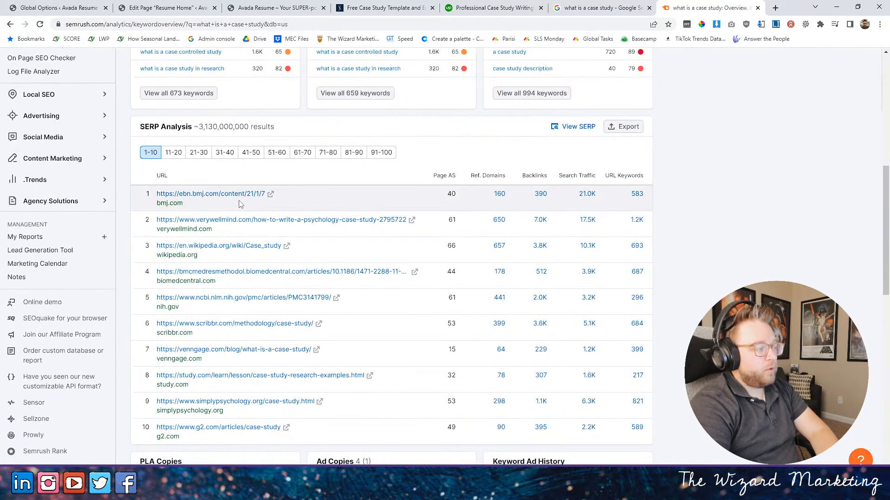
scroll(249, 221, "up", 8)
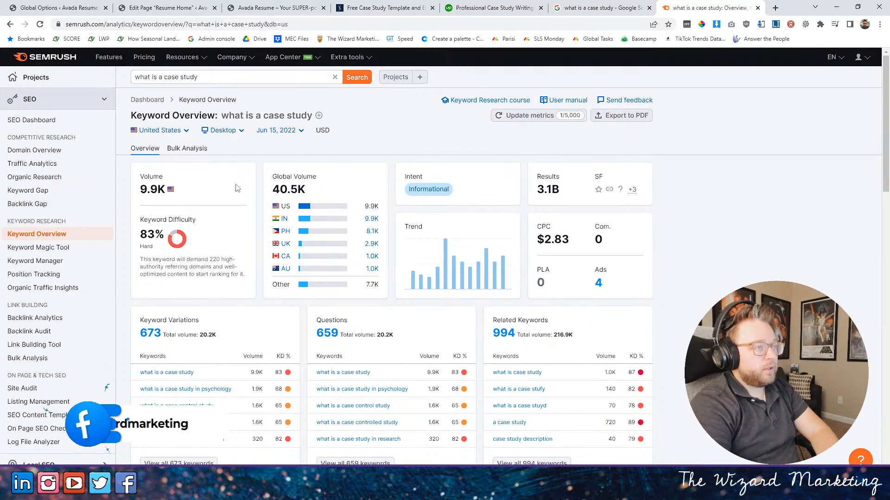
mouse_move(273, 180)
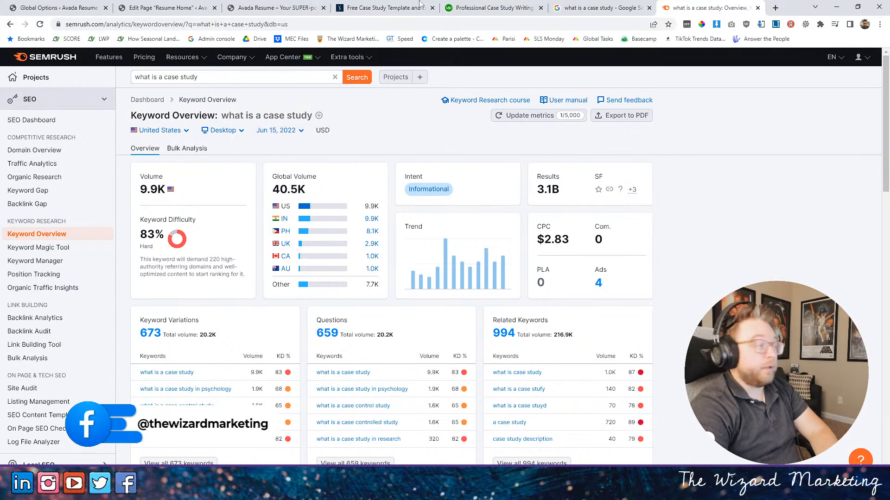
- Close the Free Case Study Template and Upwork pages and return to the Google results for "what is a case study"
left_click(582, 9)
left_click(496, 8)
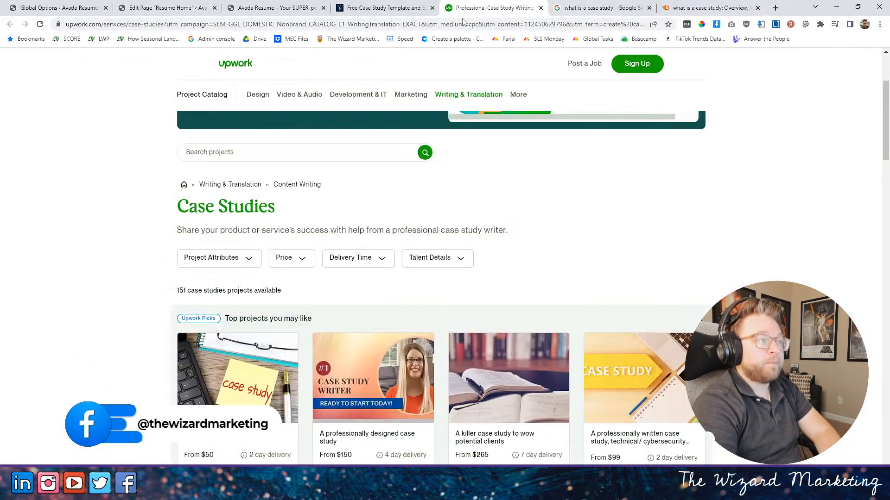
left_click(379, 8)
left_click(272, 11)
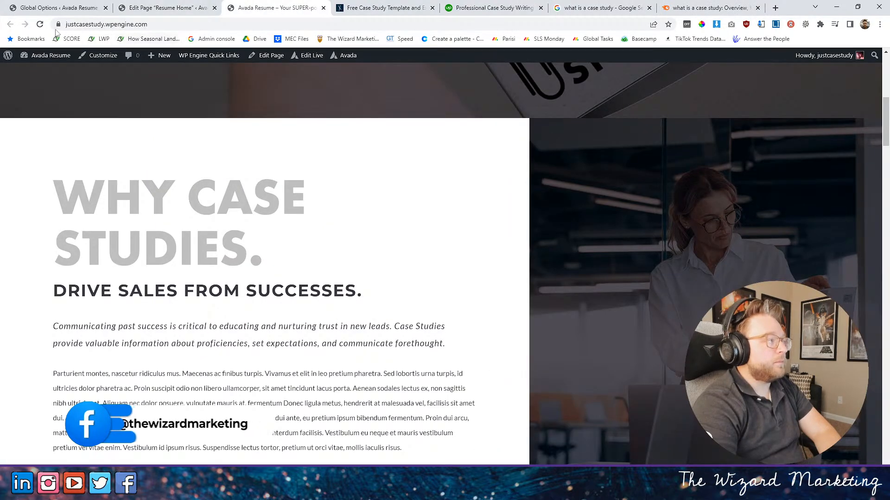
left_click(163, 8)
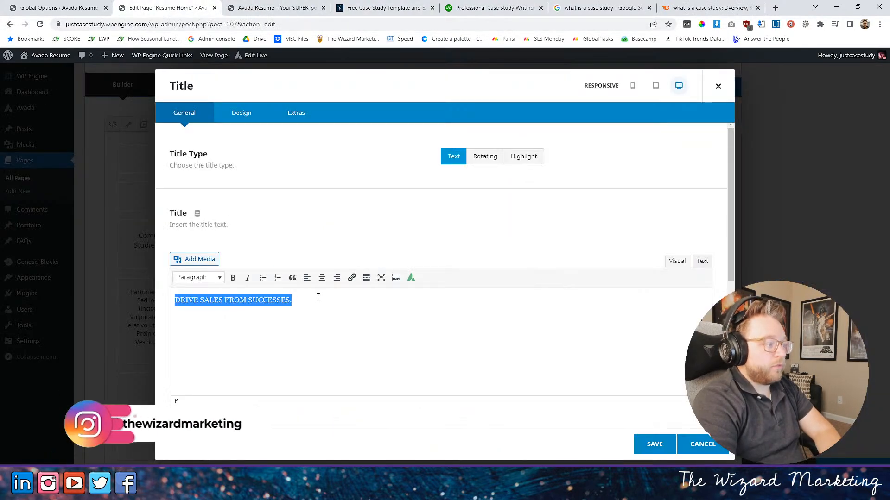
left_click(387, 8)
left_click(498, 6)
left_click(417, 9)
left_click(432, 8)
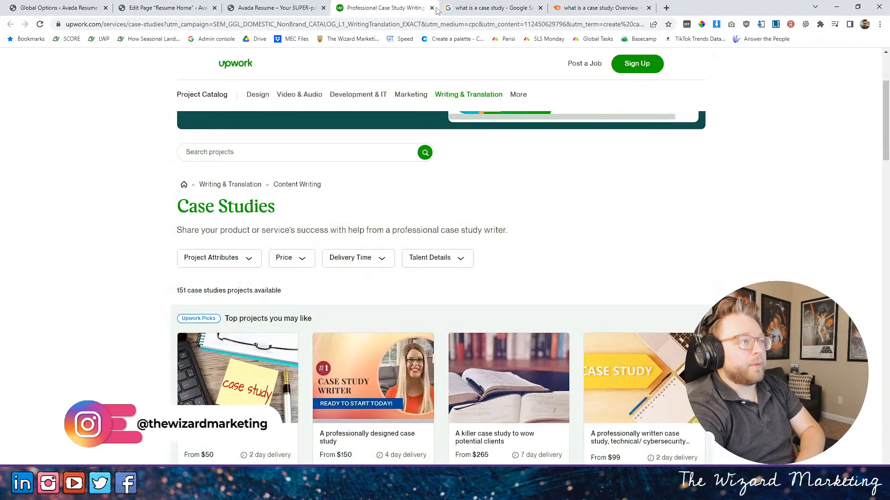
left_click(448, 8)
- Open the Evidence-Based Nursing result "What is a case study?" in a new browser tab and read its "What is it?" section
scroll(286, 321, "down", 3)
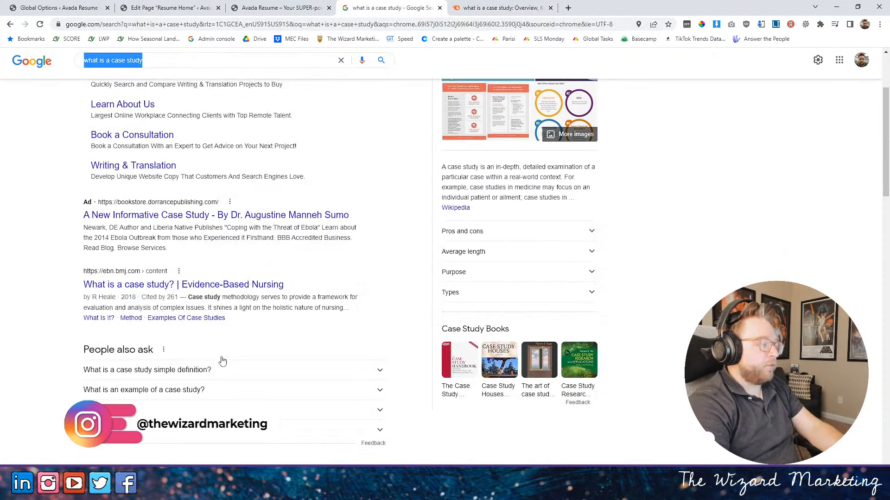
right_click(185, 275)
left_click(204, 283)
left_click(516, 8)
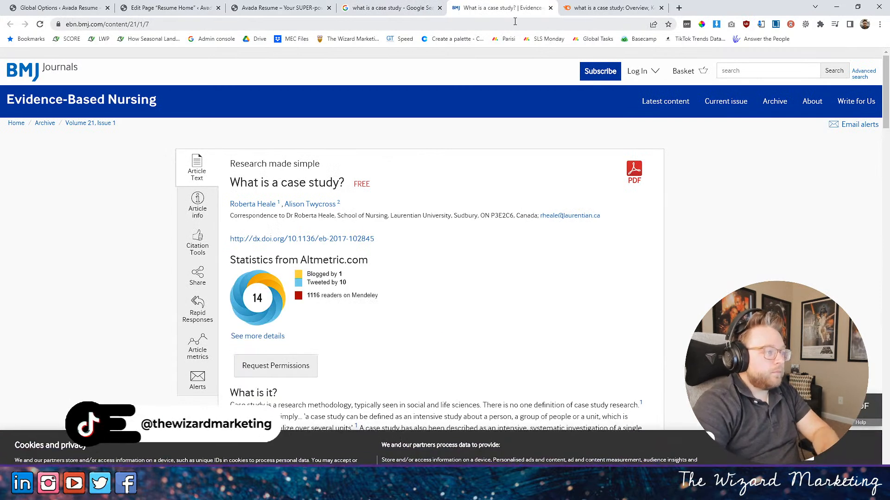
scroll(603, 259, "down", 5)
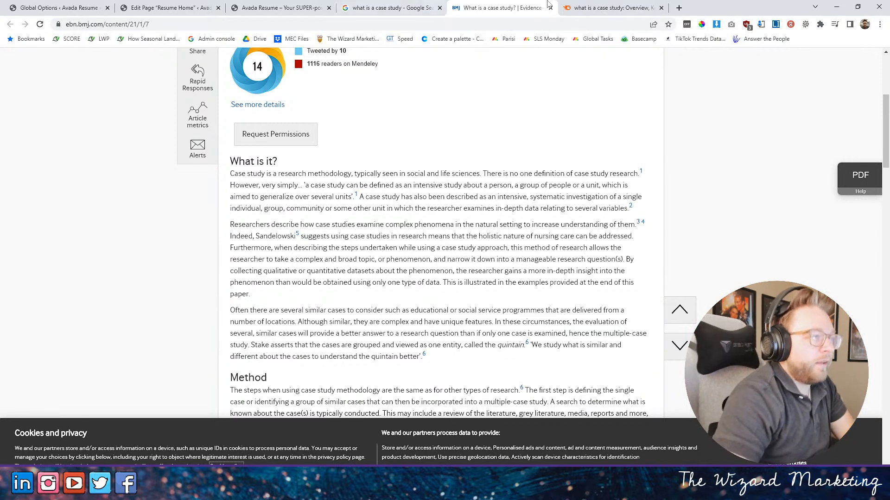
- Compare the live home page and the nursing article with the "DRIVE SALES FROM SUCCESSES." title text selected in the Resume Home editor
left_click(395, 7)
left_click(285, 8)
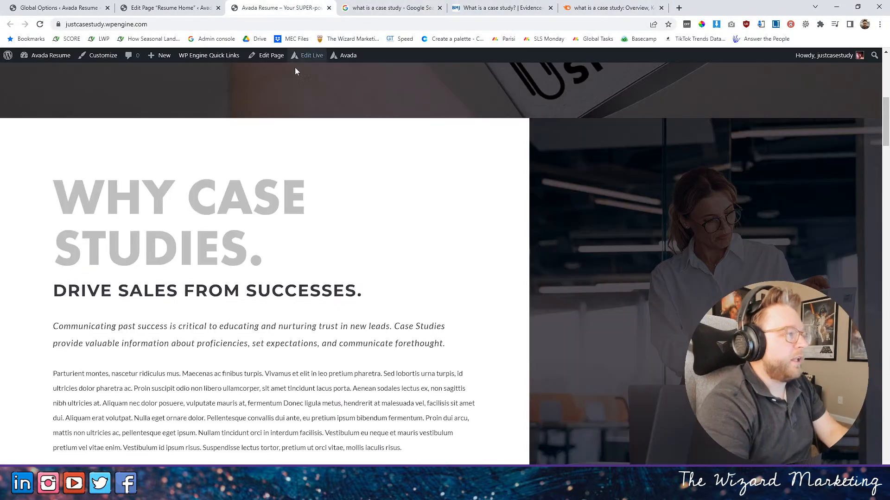
left_click(169, 8)
left_click(315, 309)
key("ctrl+a")
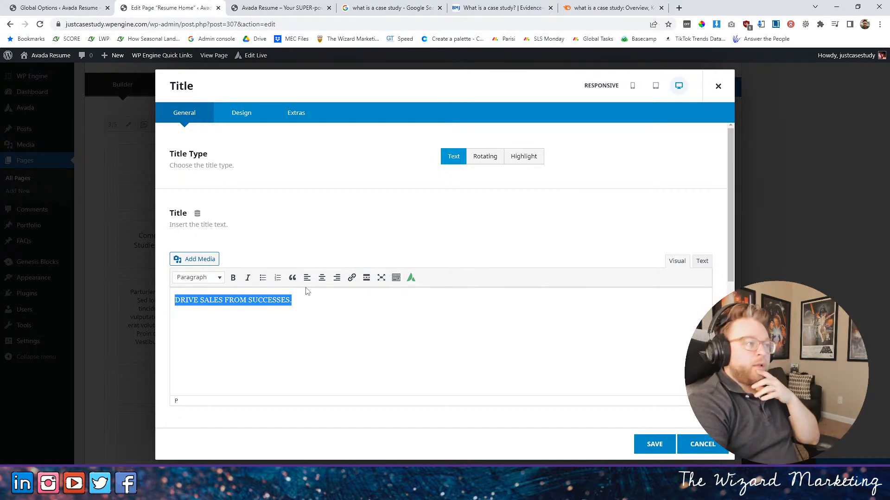
left_click(518, 9)
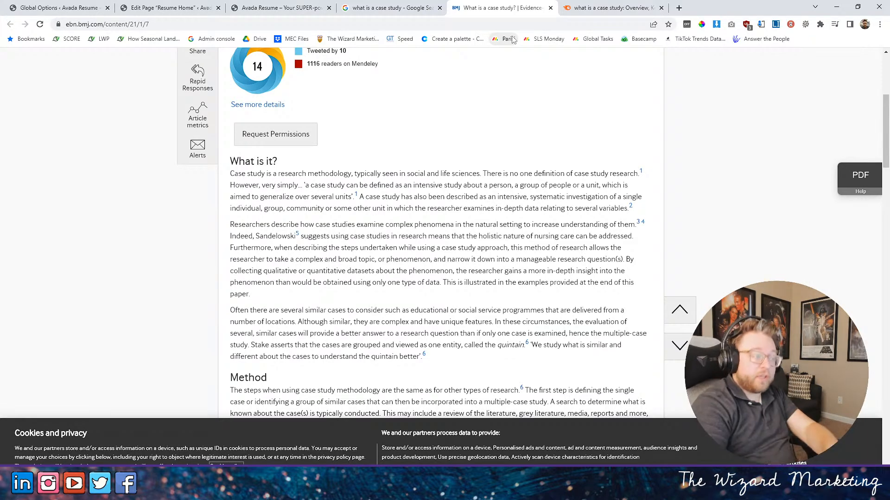
left_click(394, 8)
left_click(310, 8)
left_click(166, 7)
left_click(260, 304)
triple_click(260, 307)
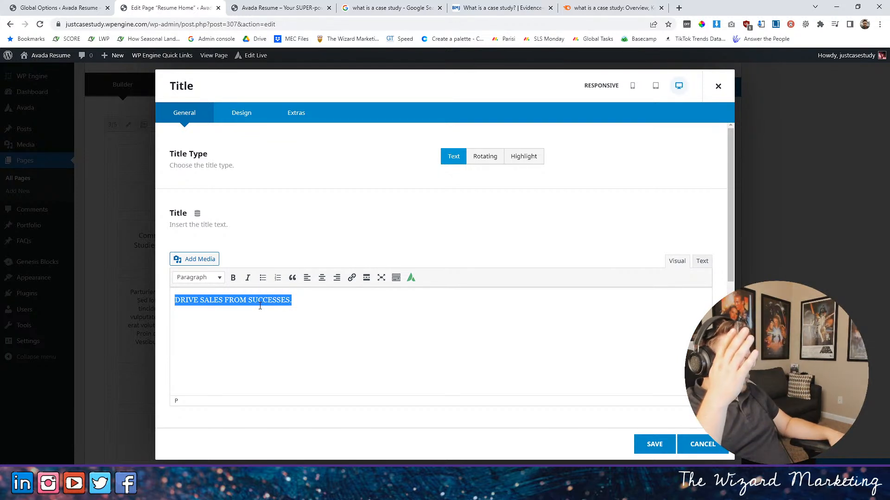
- Check the HTML heading sizes of the "DRIVE SALES FROM SUCCESSES." and "WHAT ARE CASE STUDIES?" titles, saving each title dialog
left_click(244, 116)
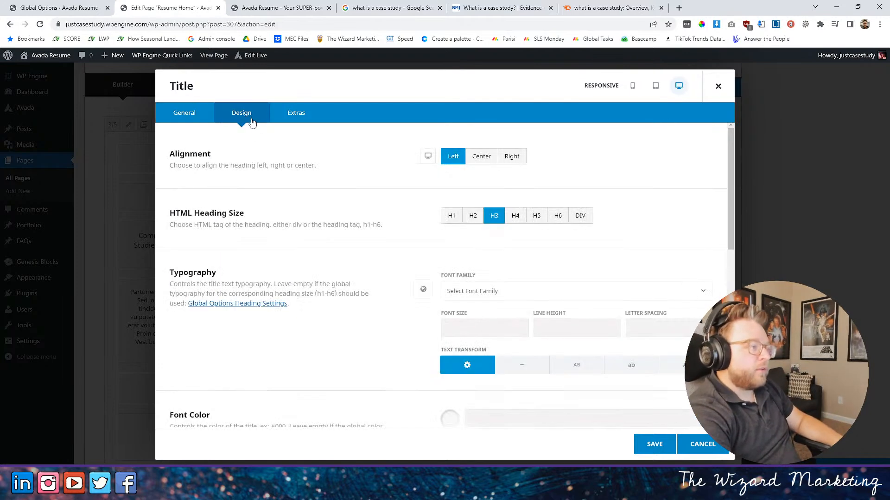
left_click(176, 117)
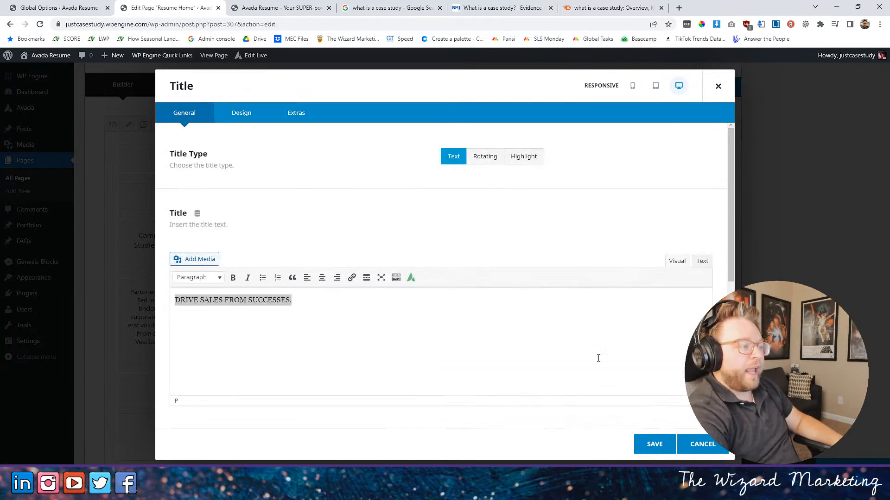
left_click(654, 445)
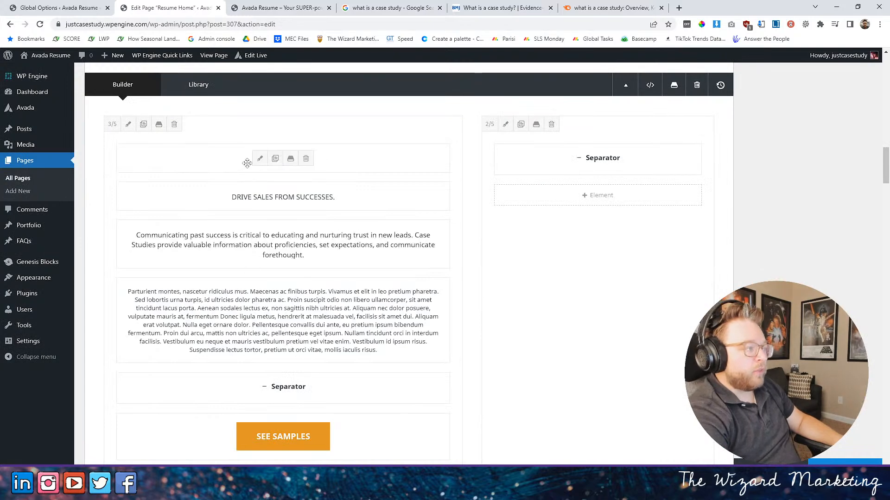
left_click(258, 156)
left_click(241, 114)
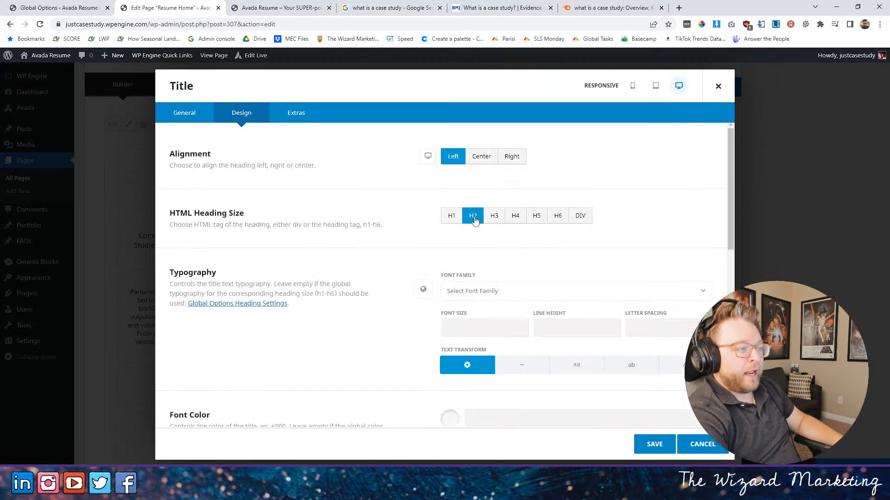
left_click(195, 122)
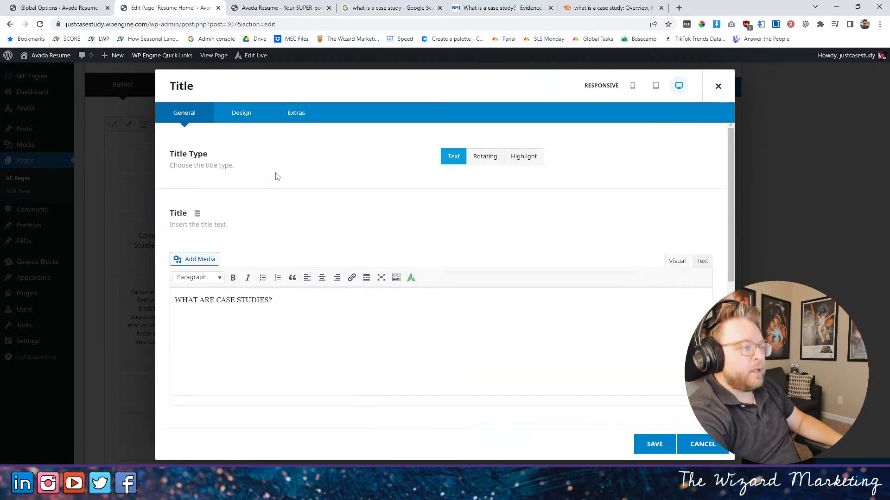
triple_click(278, 301)
left_click(663, 445)
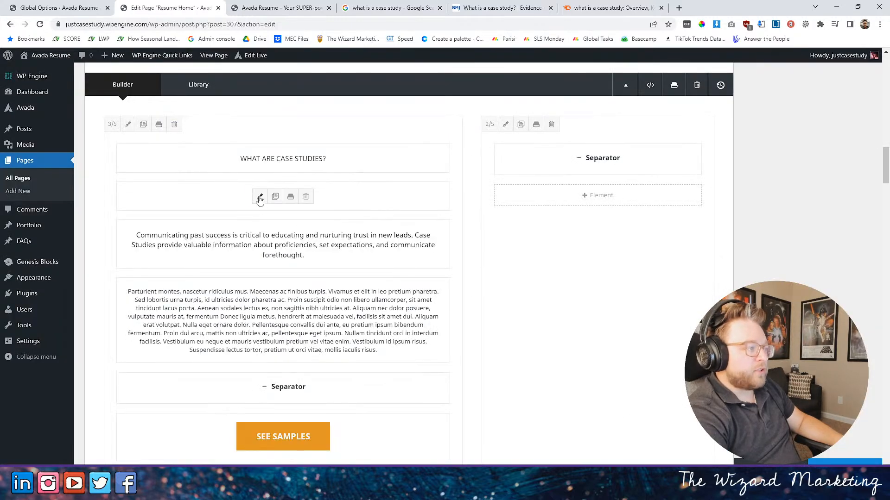
- Reopen the "DRIVE SALES FROM SUCCESSES." title for editing
left_click(258, 197)
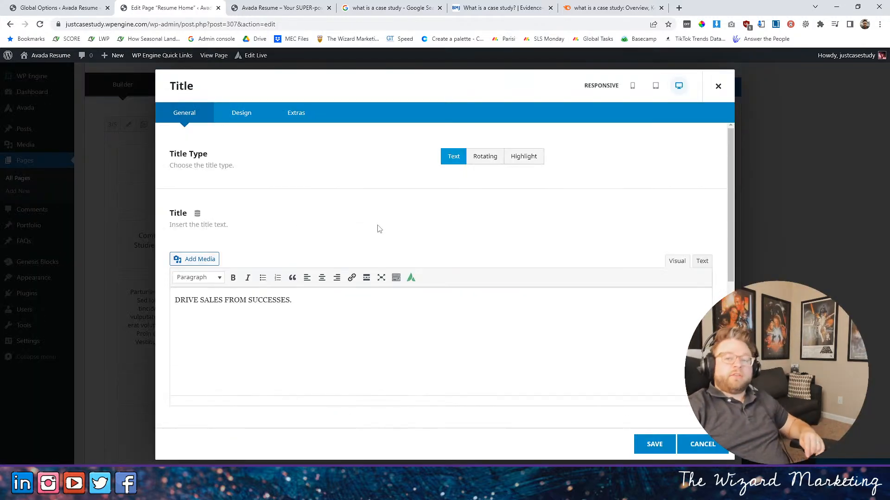
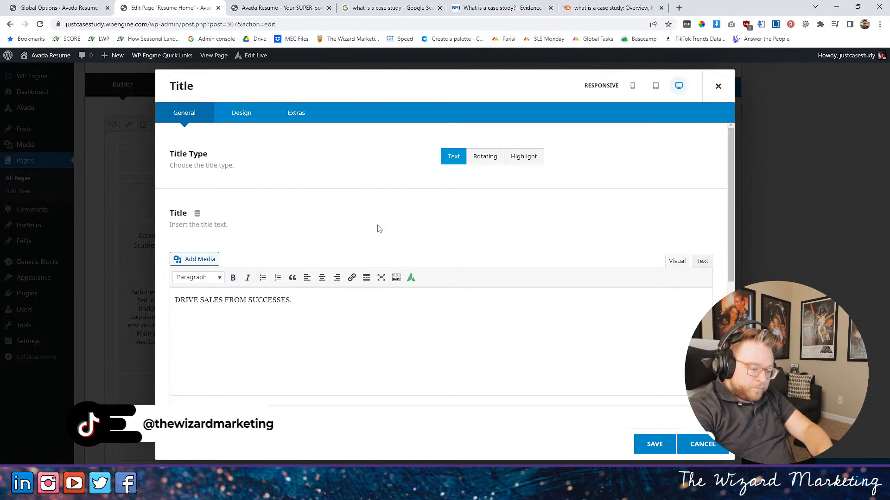
- Close the open title dialog and set the HTML heading size of the "Communicating past success" title to H3
left_click_drag(291, 301, 95, 296)
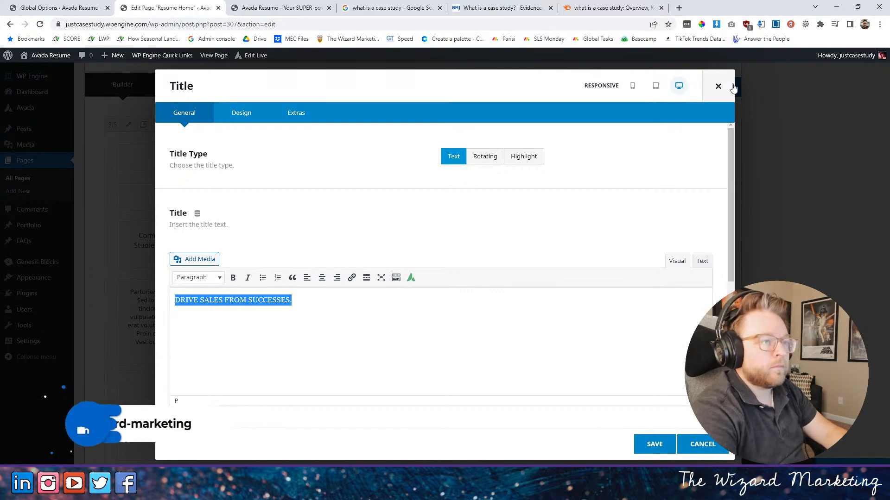
left_click(718, 87)
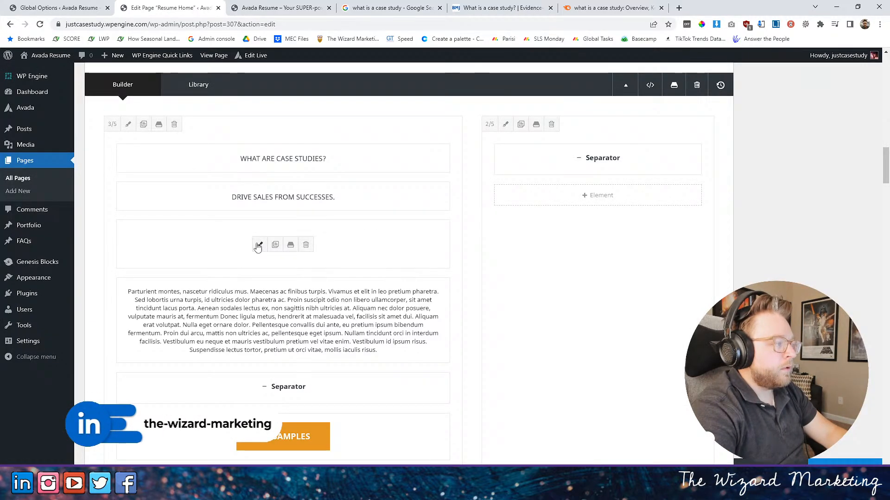
left_click(258, 245)
left_click(241, 113)
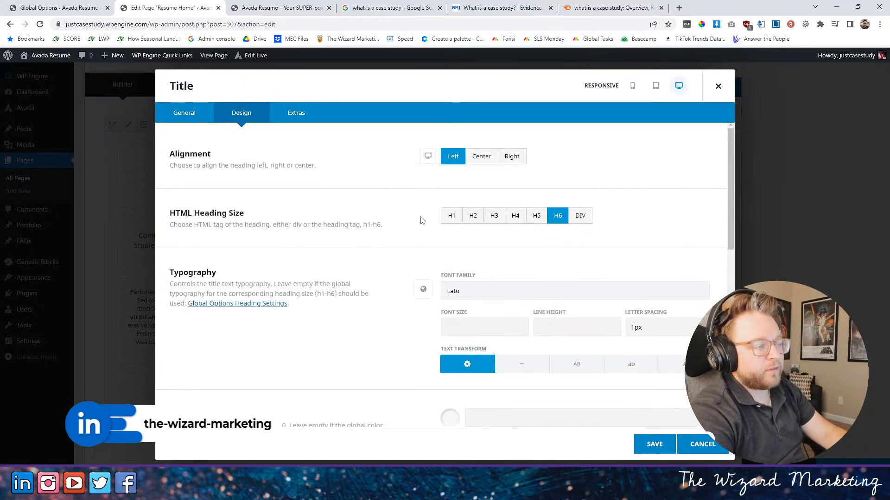
scroll(410, 251, "down", 4)
scroll(411, 249, "up", 4)
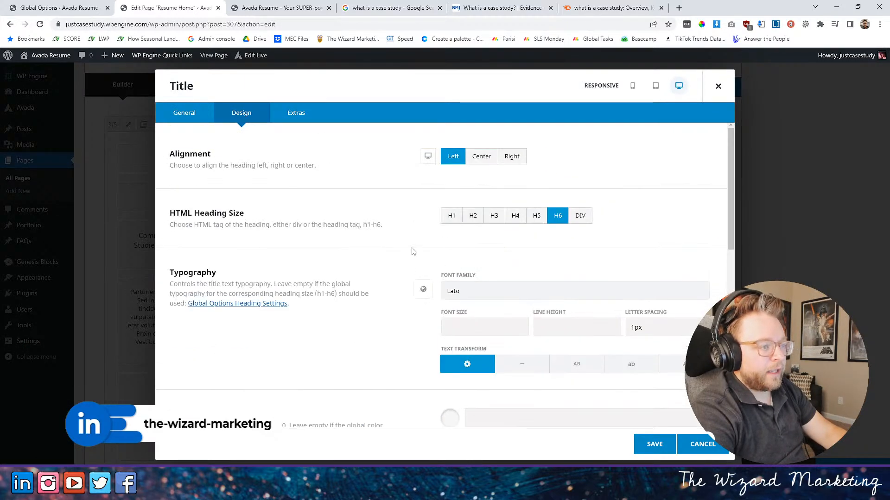
left_click(494, 217)
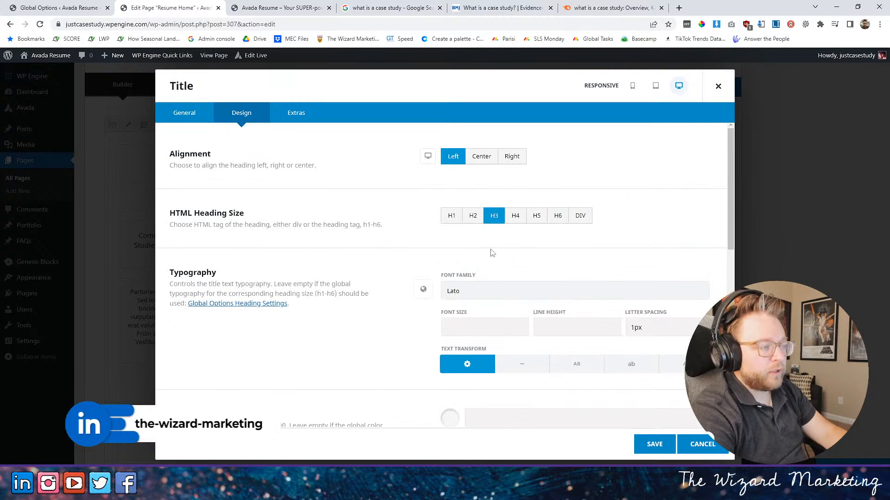
- Inspect the font styling of the italic "Communicating past success" text on the live home page with the developer tools
key("ctrl+Tab")
scroll(333, 323, "down", 2)
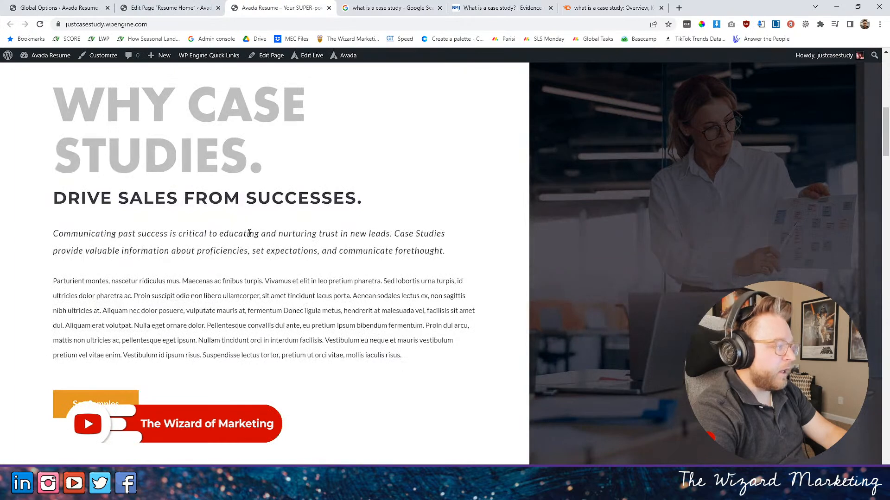
key("F12")
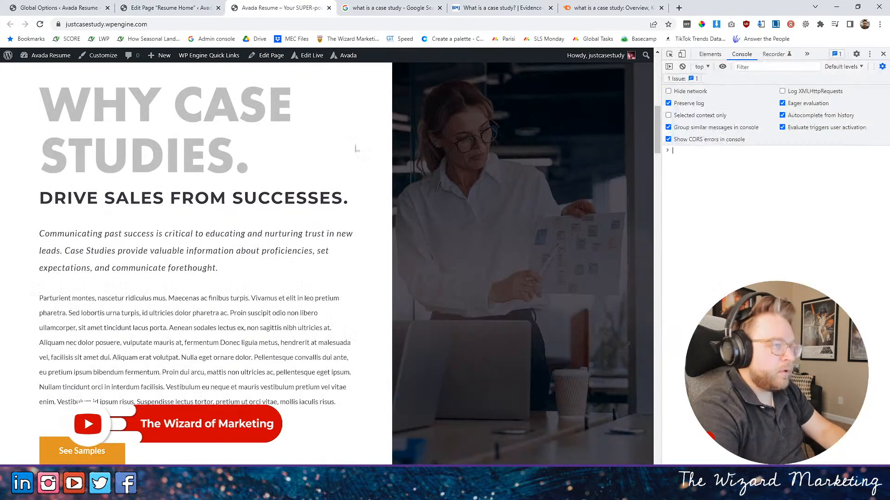
key("ctrl+shift+c")
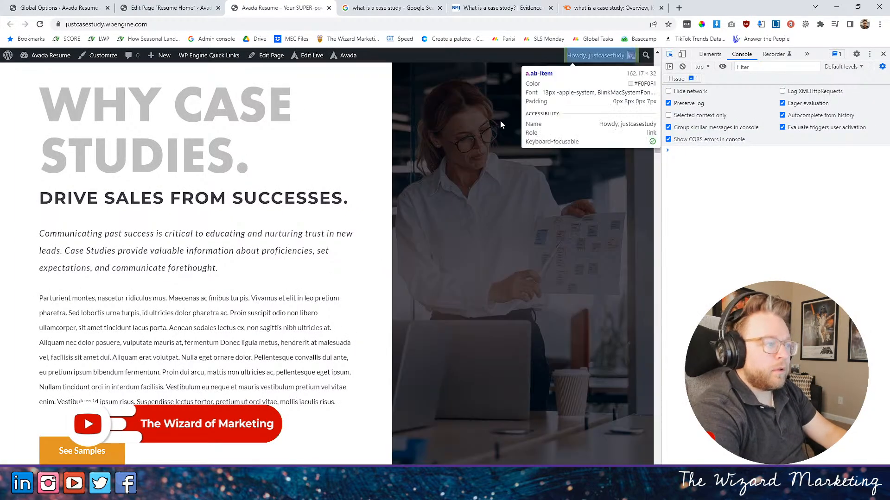
left_click(279, 235)
key("F12")
left_click(118, 5)
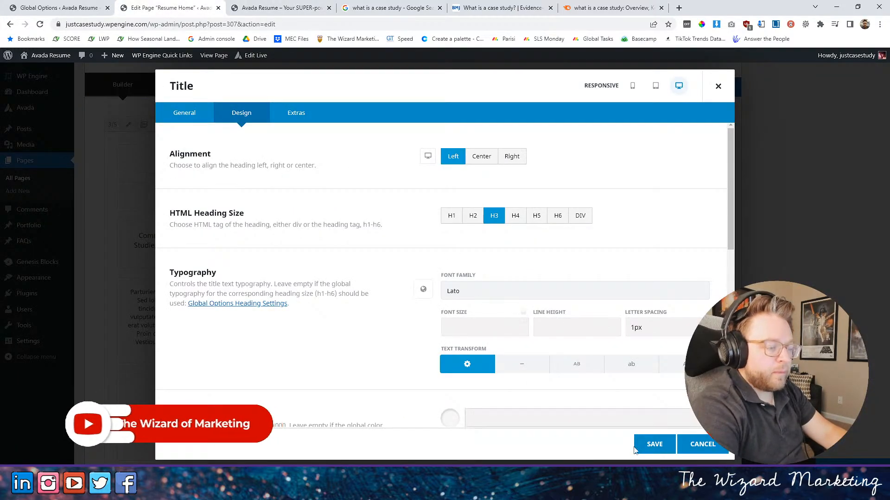
- Save the "Communicating past success" title and set the "DRIVE SALES FROM SUCCESSES." title's HTML heading size to DIV
left_click(635, 444)
left_click(258, 197)
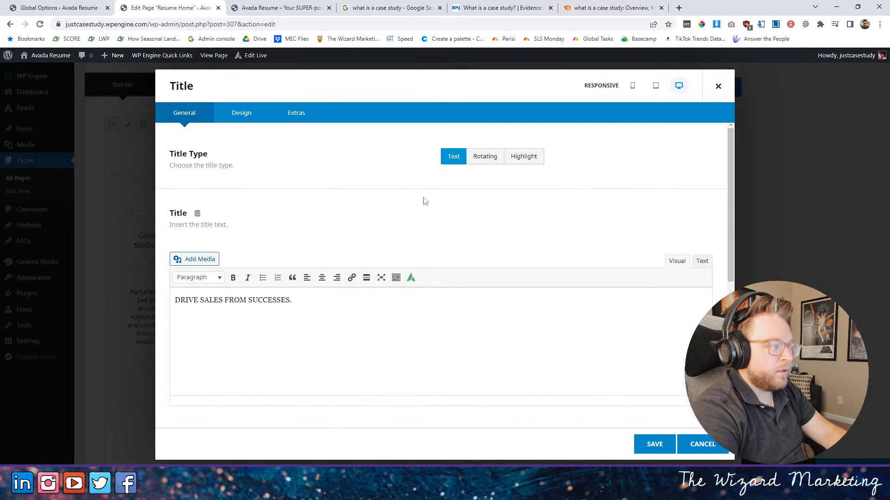
left_click(239, 115)
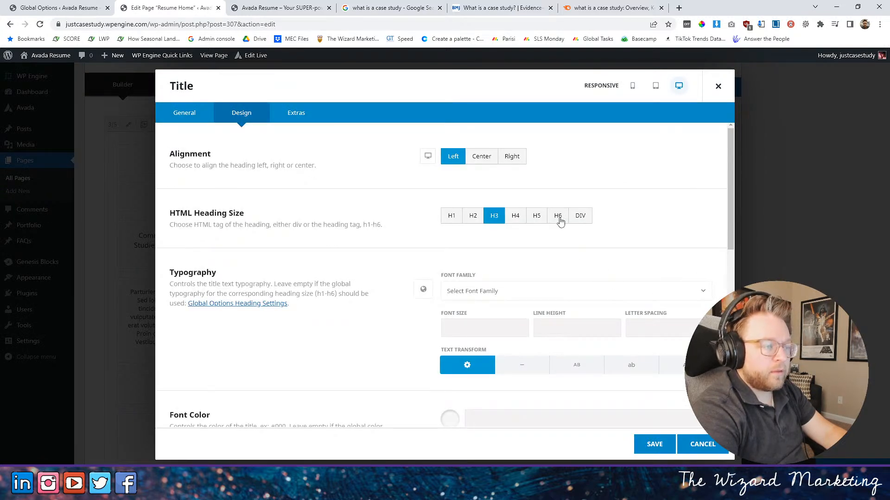
left_click(585, 220)
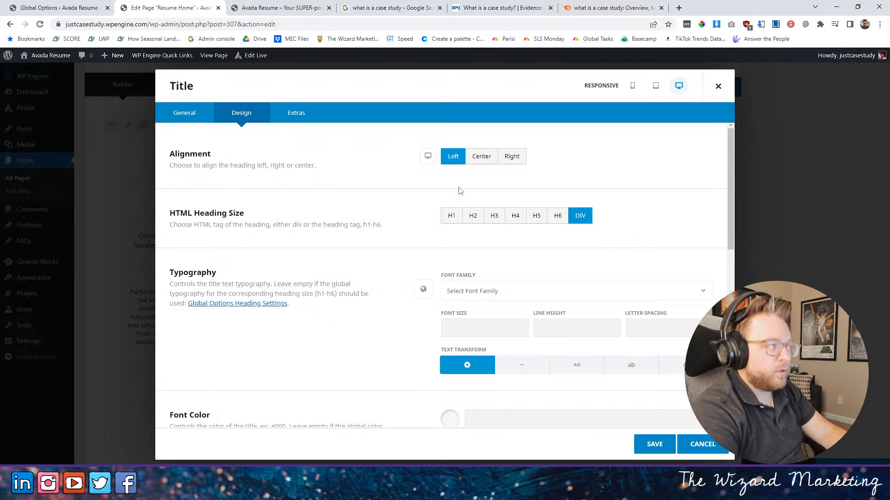
- Inspect the font and size of the "DRIVE SALES FROM SUCCESSES." heading on the live home page with the developer tools
key("ctrl+Tab")
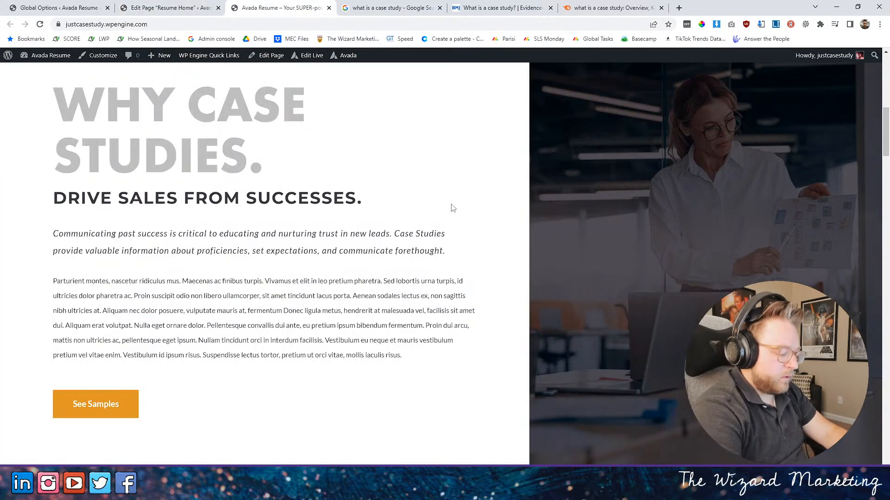
key("F12")
left_click(669, 54)
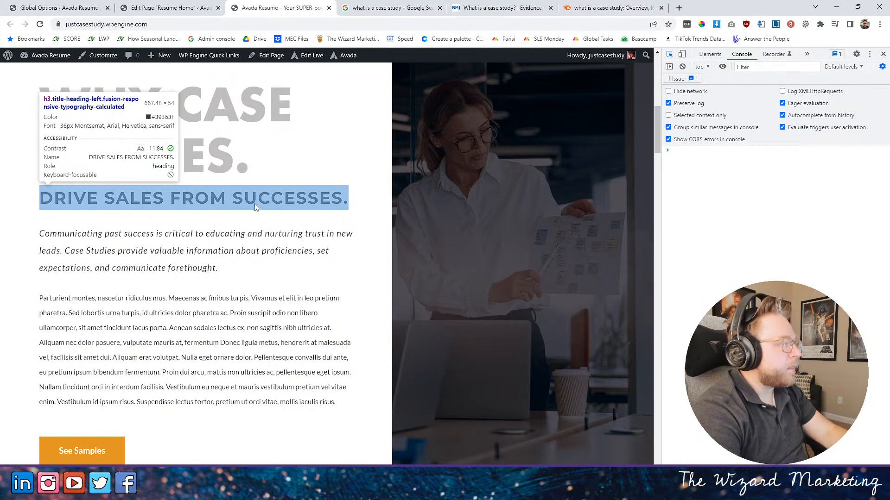
left_click(257, 204)
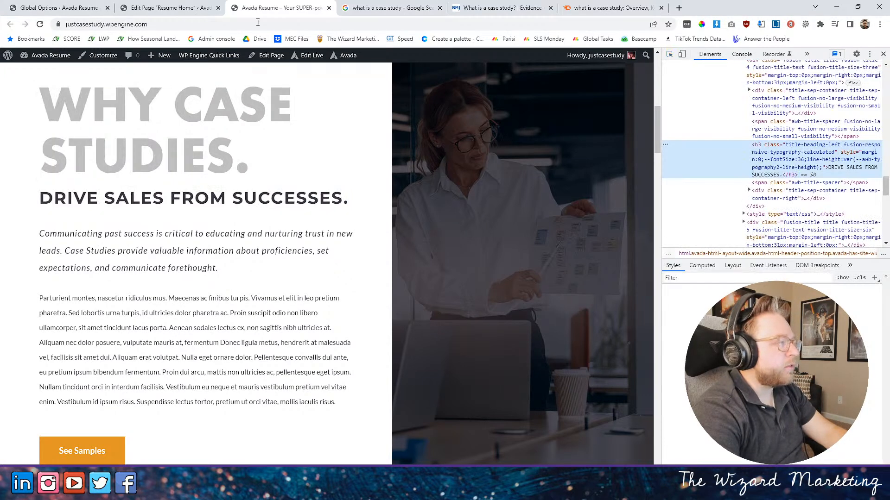
left_click(169, 8)
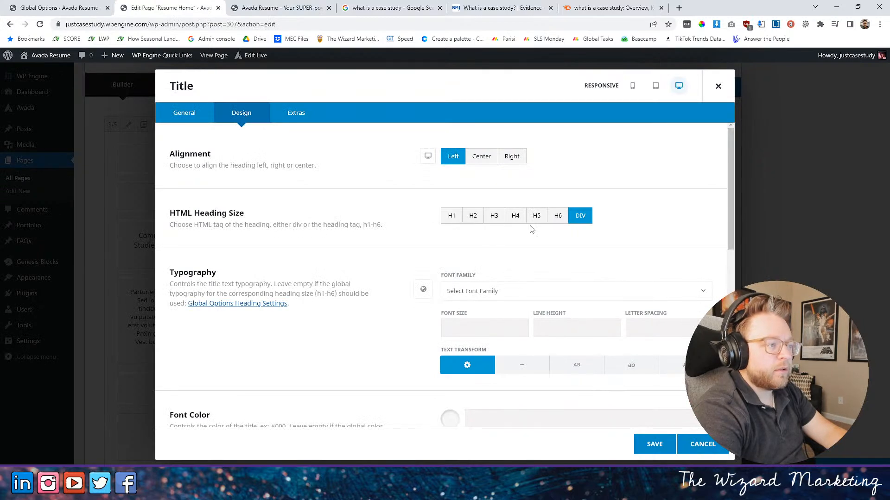
- Set the "DRIVE SALES FROM SUCCESSES." title's font to futura-pt-bold, sans-serif at 36px with uppercase text transform, and save it
left_click(473, 297)
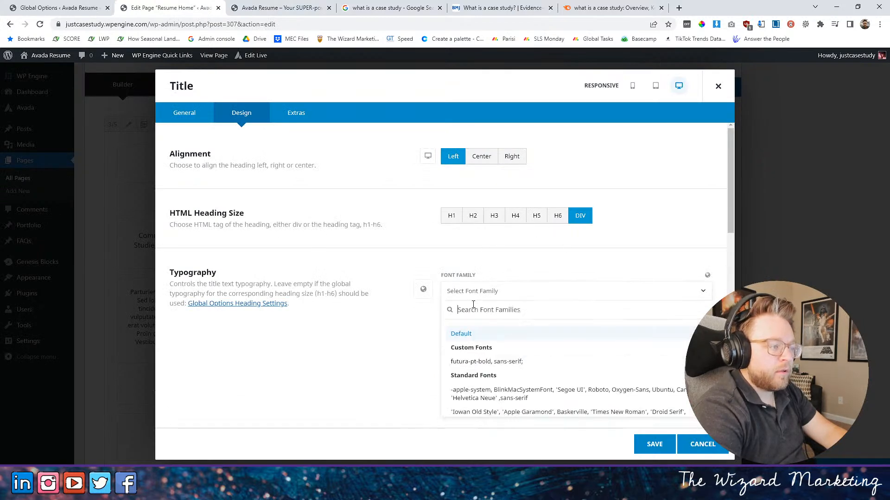
left_click(487, 363)
left_click(474, 360)
type("36px")
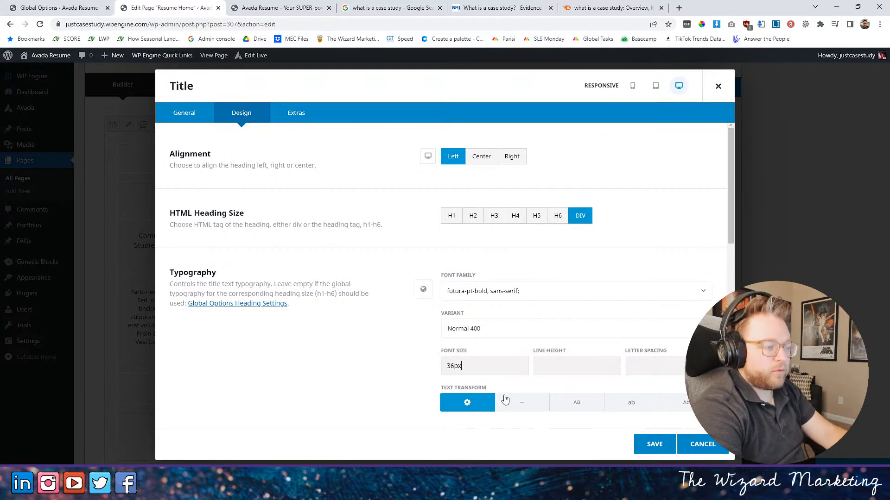
left_click(576, 402)
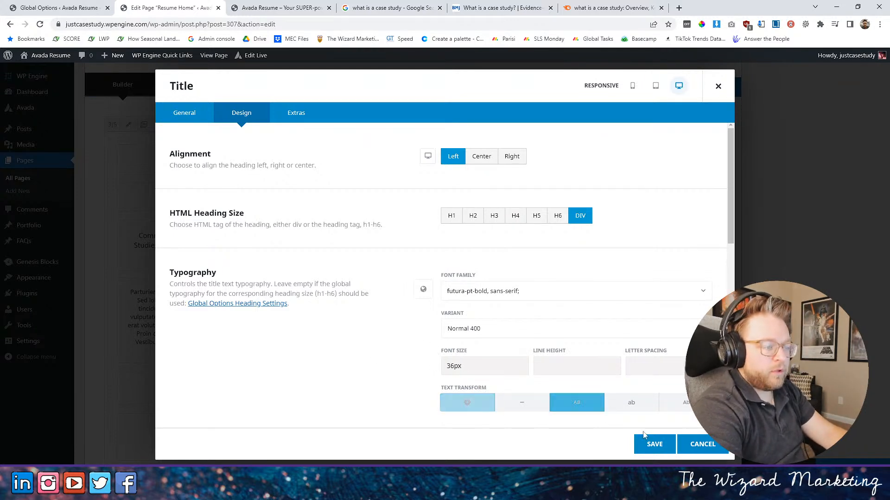
scroll(642, 440, "down", 3)
left_click(641, 444)
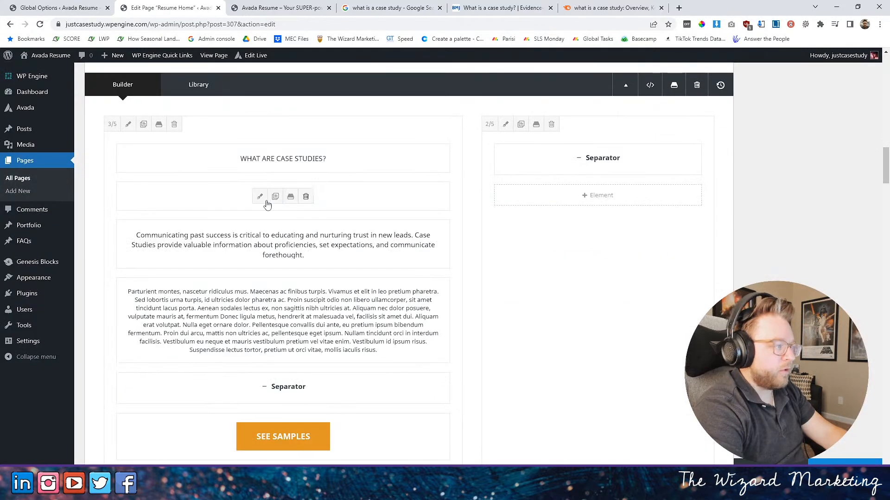
- Replace the "DRIVE SALES FROM SUCCESSES." title text with "Project Analysis Provides Success Projections" and save the title
left_click(273, 200)
left_click(309, 301)
key("ctrl+a")
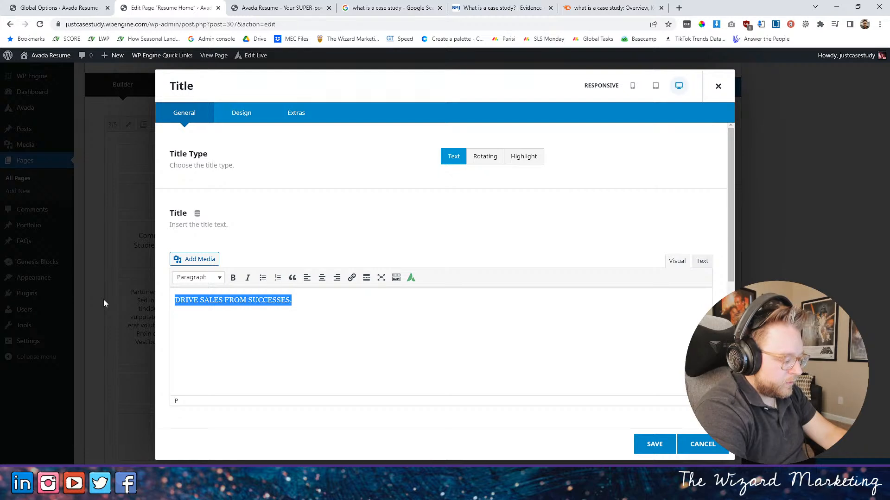
type("Pr")
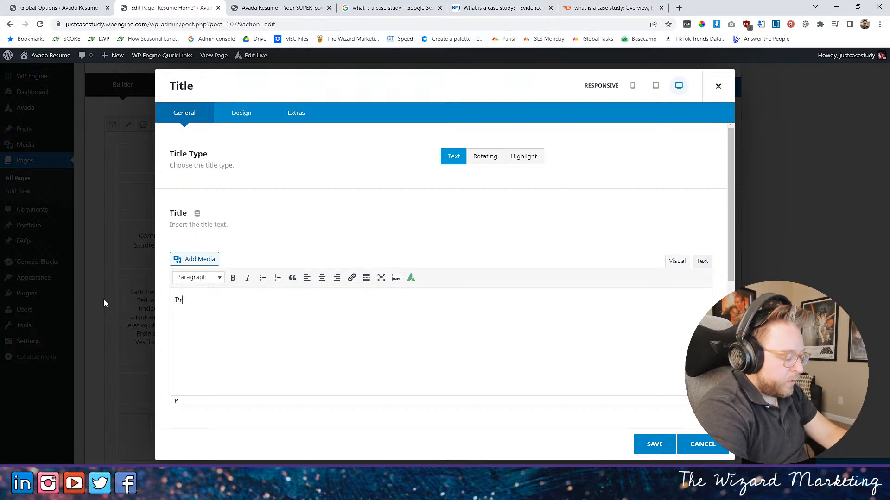
type("oject A")
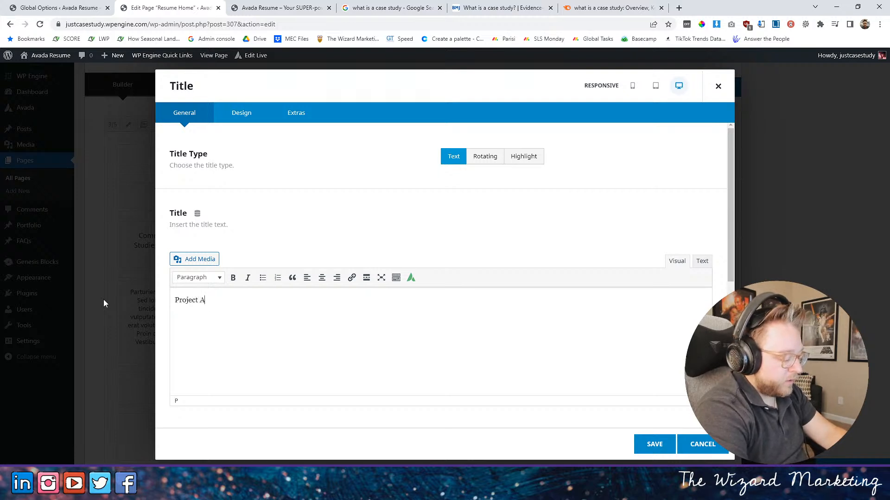
type("nalysis")
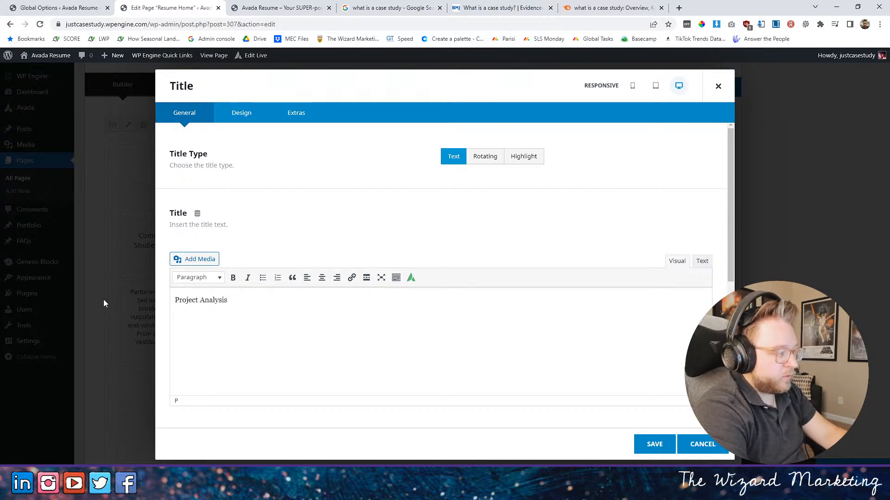
type(" Provides")
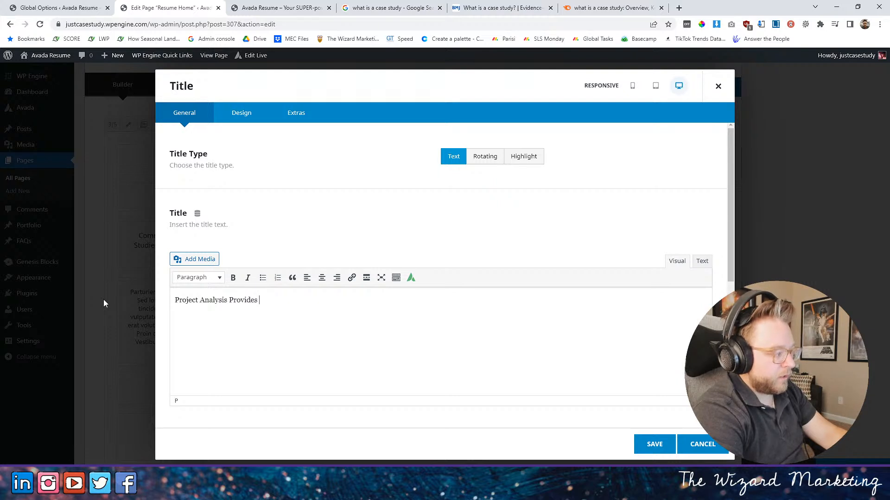
type("Success ")
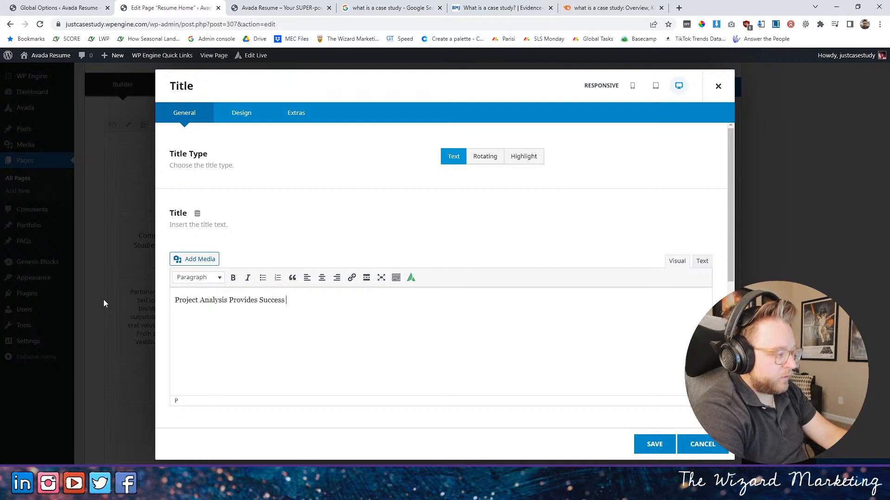
type("Prejoections")
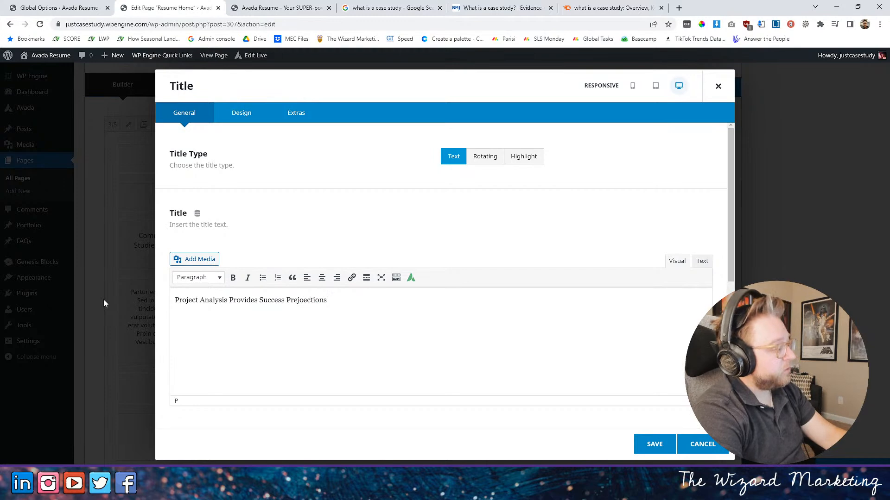
right_click(296, 301)
left_click(406, 310)
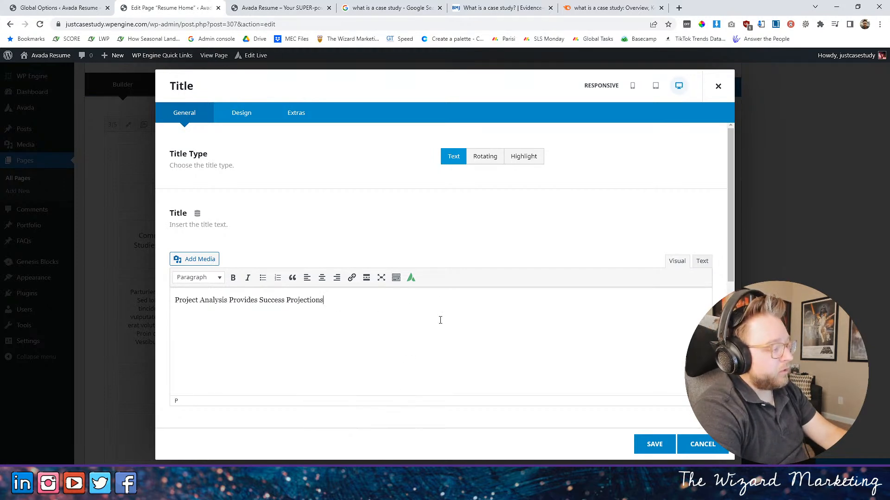
left_click(654, 444)
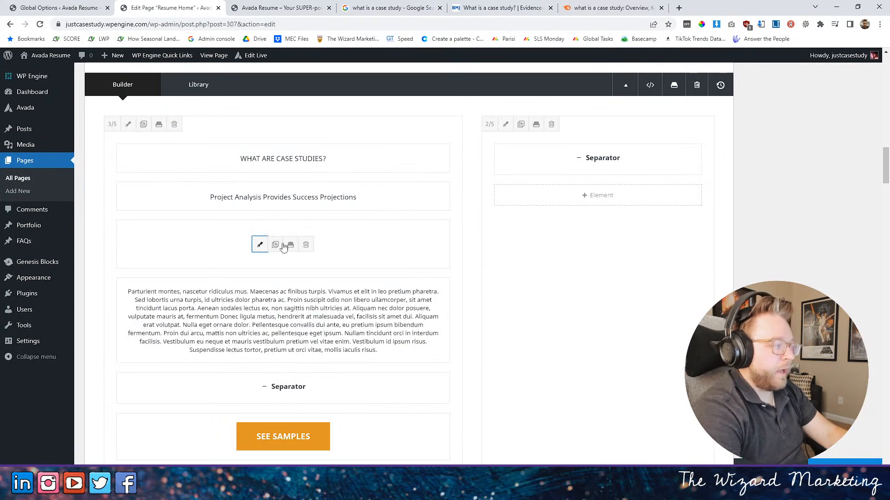
- Replace the text of the title below "Project Analysis Provides Success Projections" with the opening words "Case studies are analytic"
left_click(260, 244)
left_click_drag(321, 311, 175, 299)
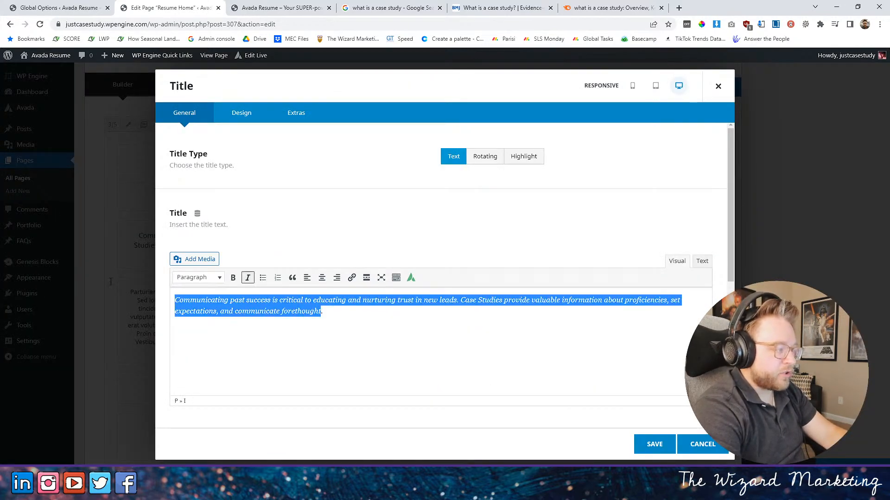
type("Case S")
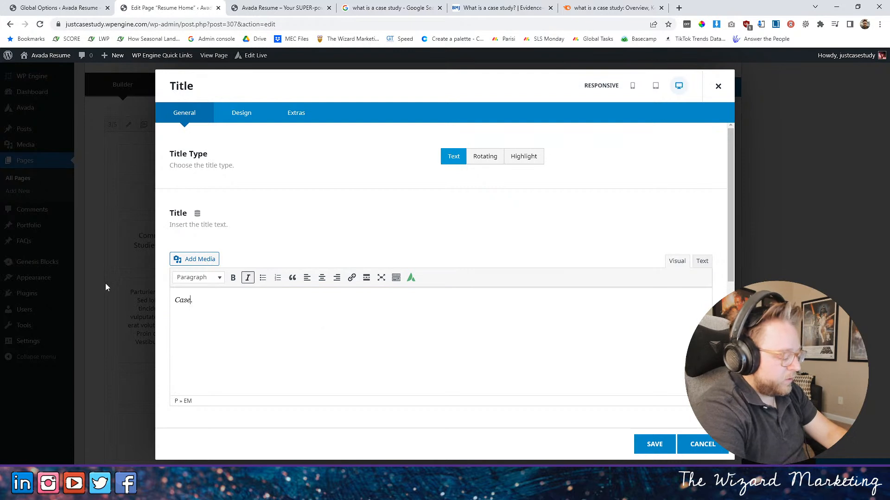
type("tudies")
key("BackSpace")
key("BackSpace")
key("BackSpace")
key("BackSpace")
key("BackSpace")
key("BackSpace")
key("BackSpace")
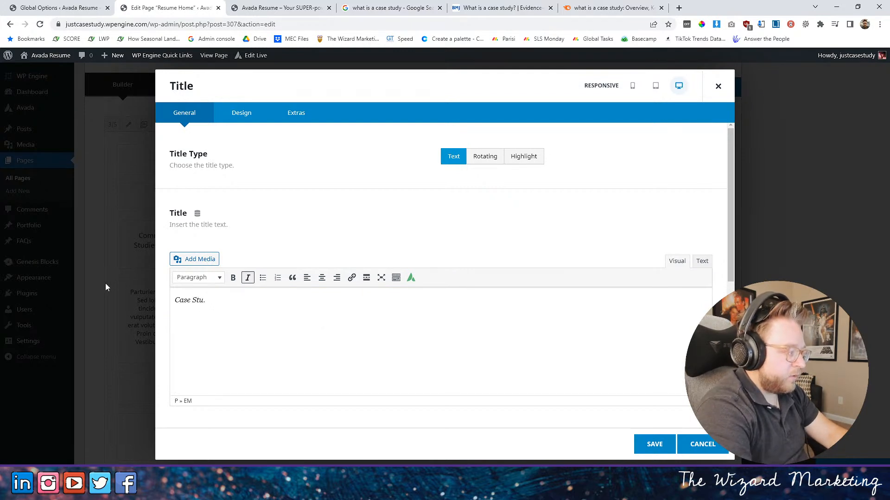
type("studi")
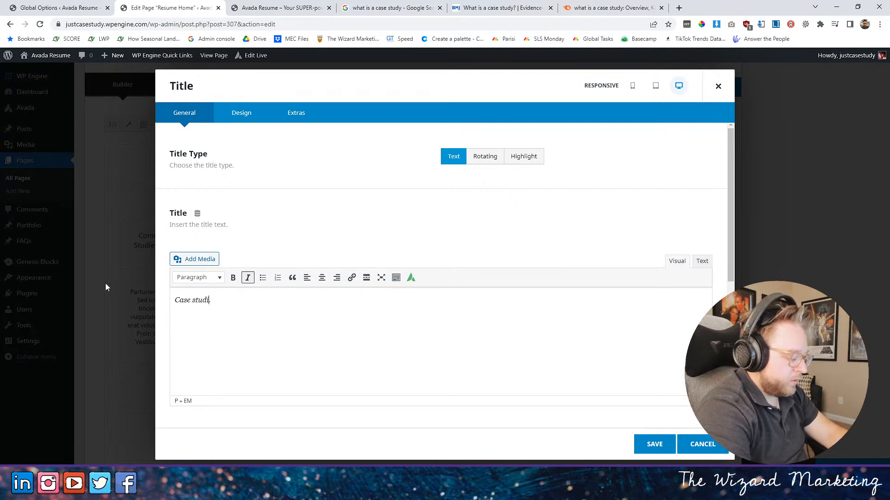
type("es are .")
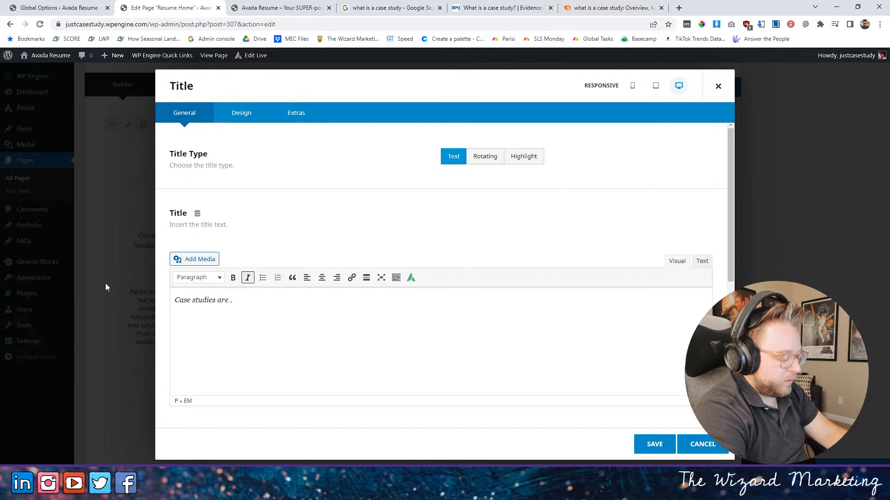
type("analy")
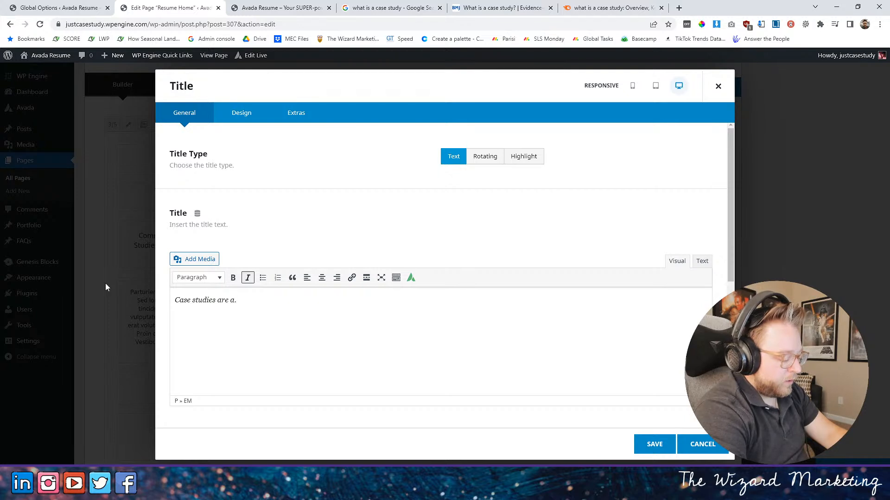
type("tics dri")
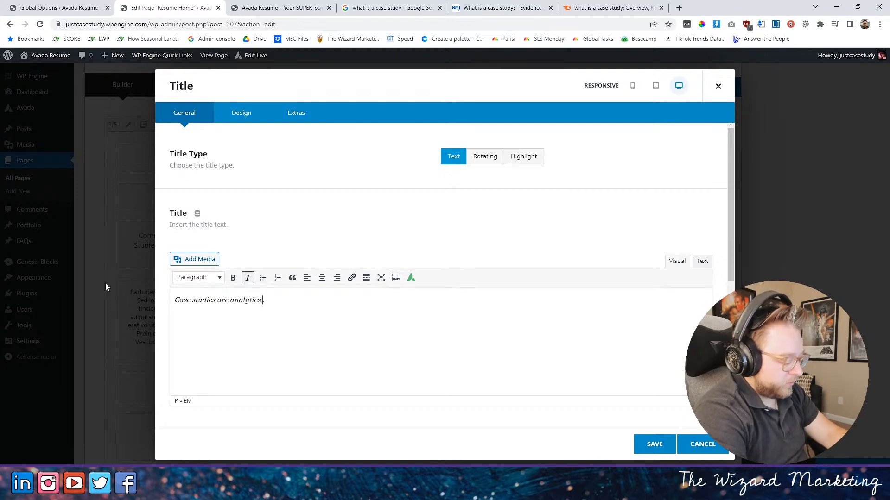
key("BackSpace")
key("BackSpace")
key("BackSpace")
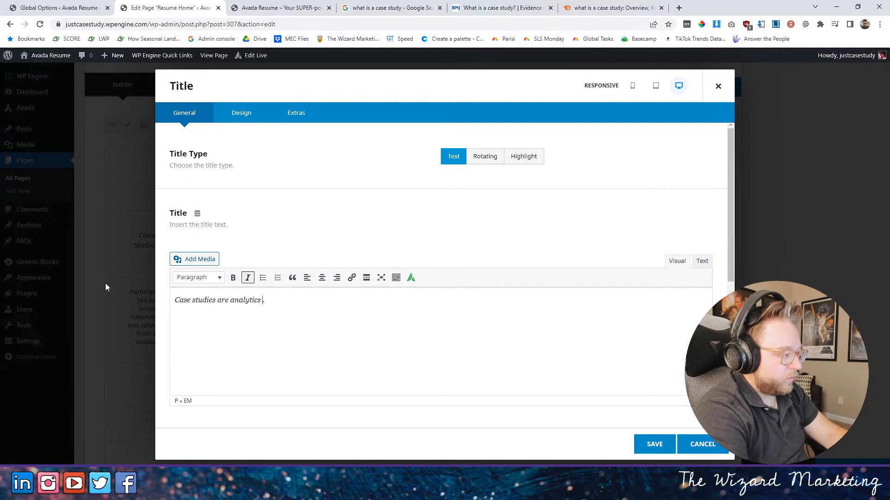
key("BackSpace")
key("BackSpace")
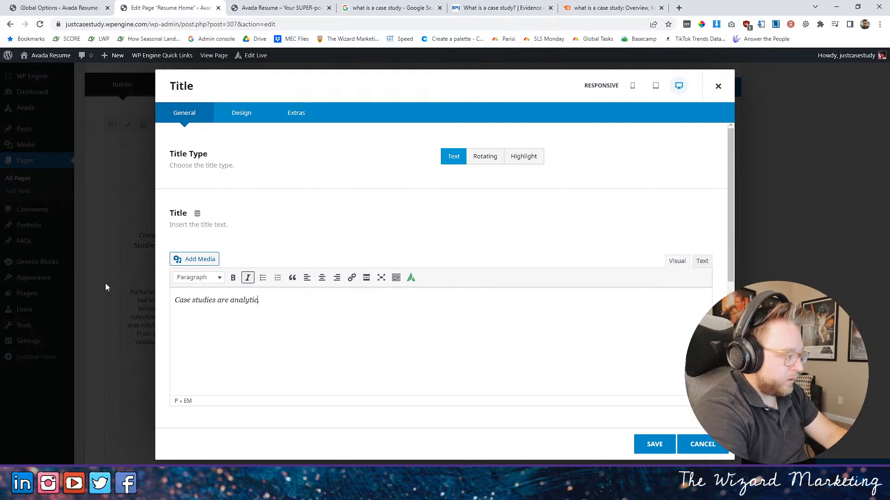
- Complete the title's first sentence with "presentations, focused on success metrics."
type("presentations, focused on ")
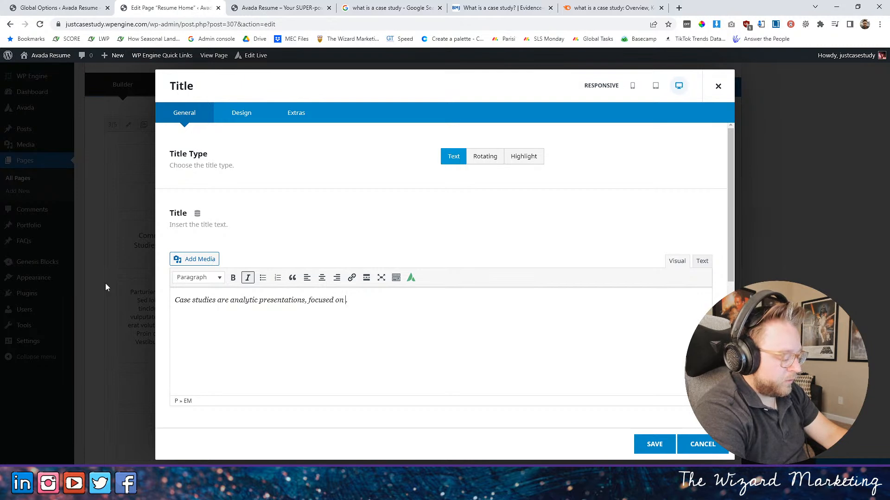
type("success metrics a")
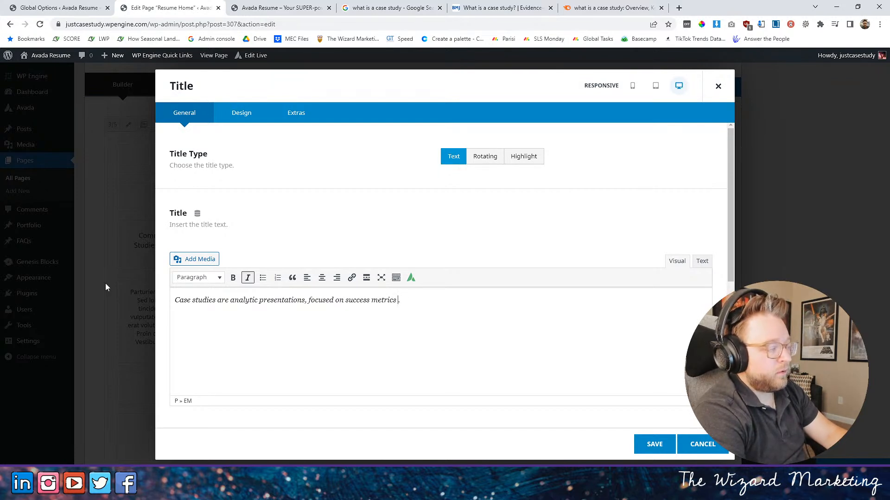
type("with an")
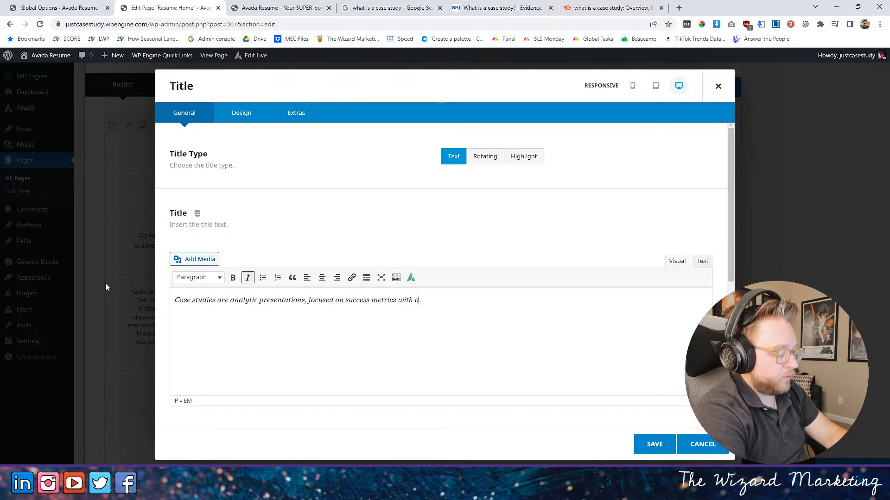
type("n")
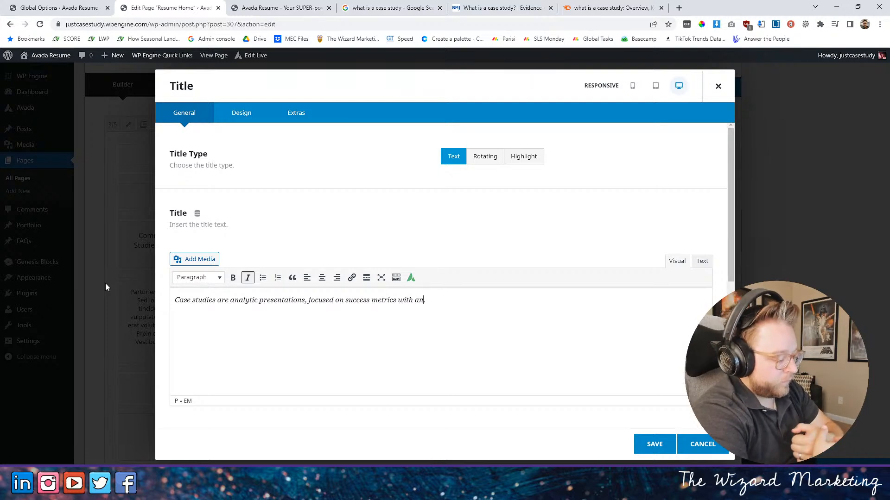
key("BackSpace")
key("BackSpace")
key("BackSpace")
key("BackSpace")
key("BackSpace")
key("BackSpace")
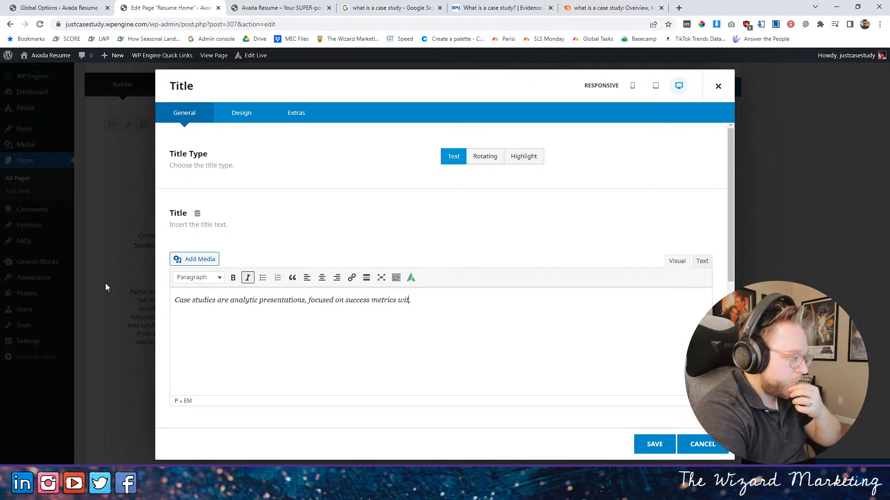
key("BackSpace")
key("BackSpace")
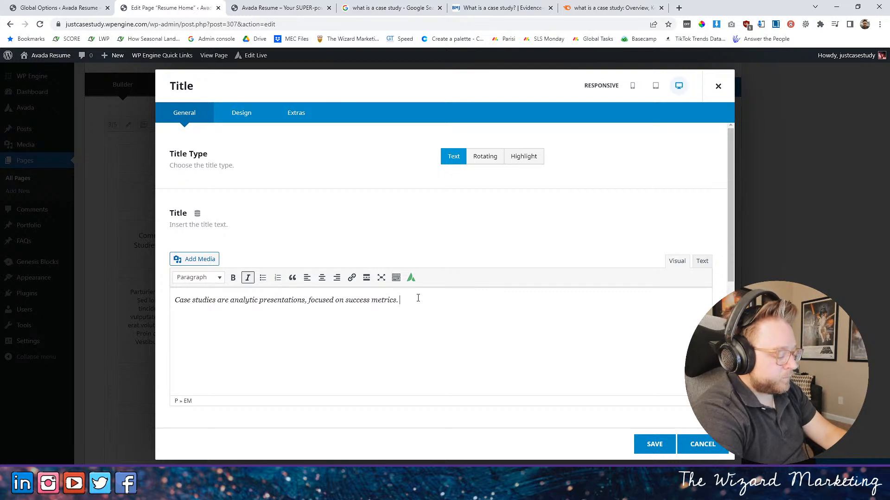
- Begin a second sentence in the title text with "By creating a simple"
type("By ")
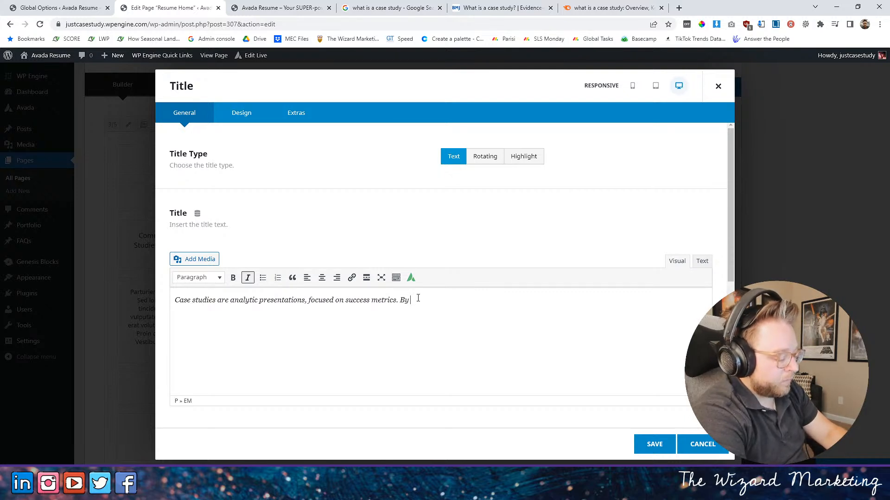
type("creating a simple to ")
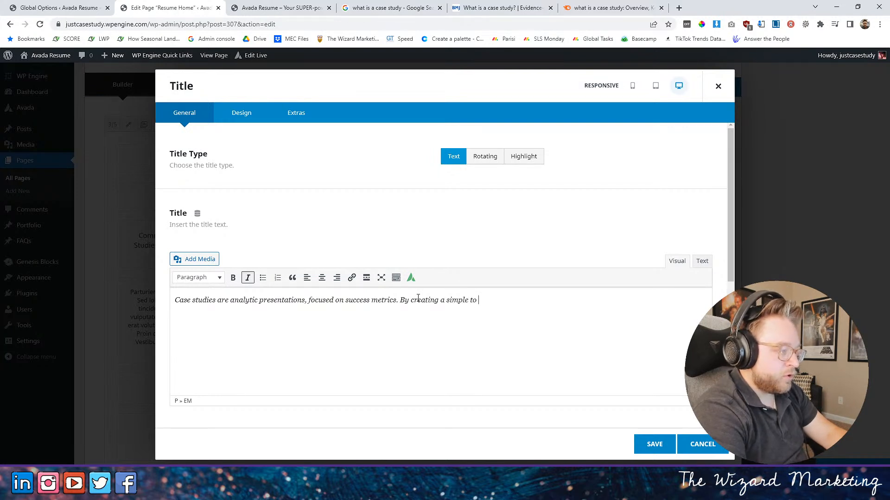
type("understand")
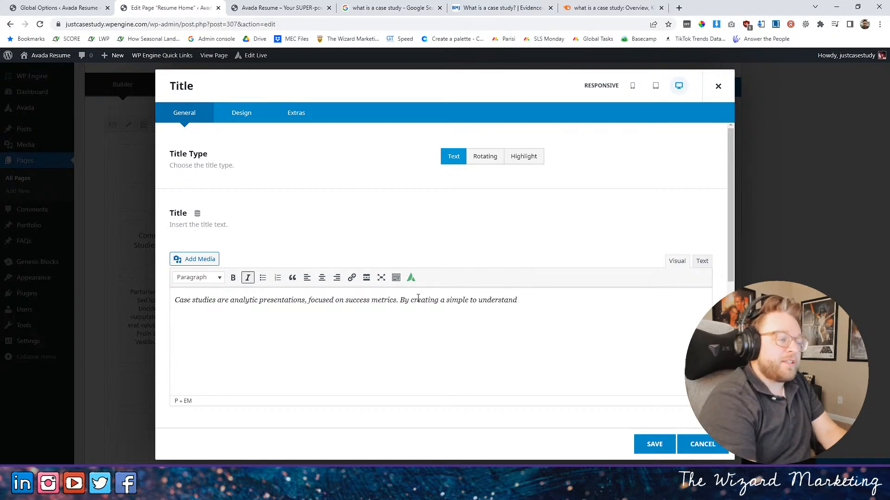
key("BackSpace")
key("BackSpace")
key("BackSpace")
key("BackSpace")
key("BackSpace")
key("BackSpace")
key("BackSpace")
key("BackSpace")
key("BackSpace")
key("BackSpace")
key("BackSpace")
key("BackSpace")
key("BackSpace")
key("BackSpace")
key("BackSpace")
key("BackSpace")
key("BackSpace")
key("BackSpace")
key("BackSpace")
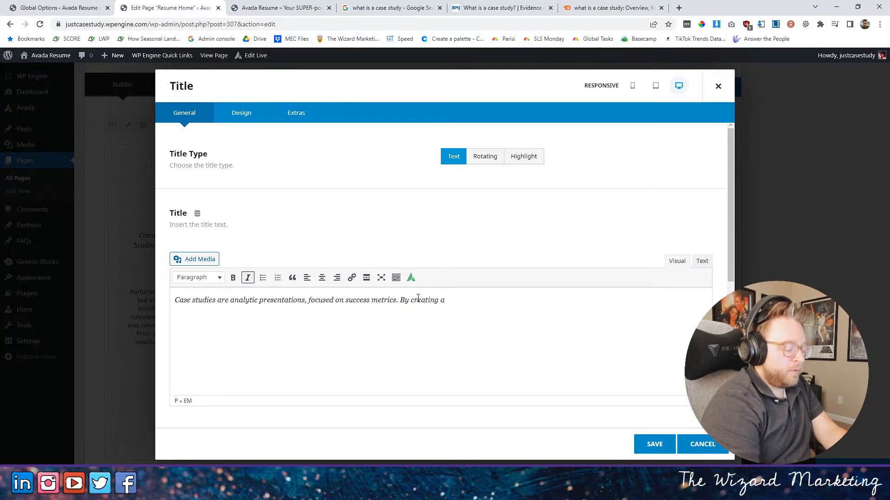
type("simple")
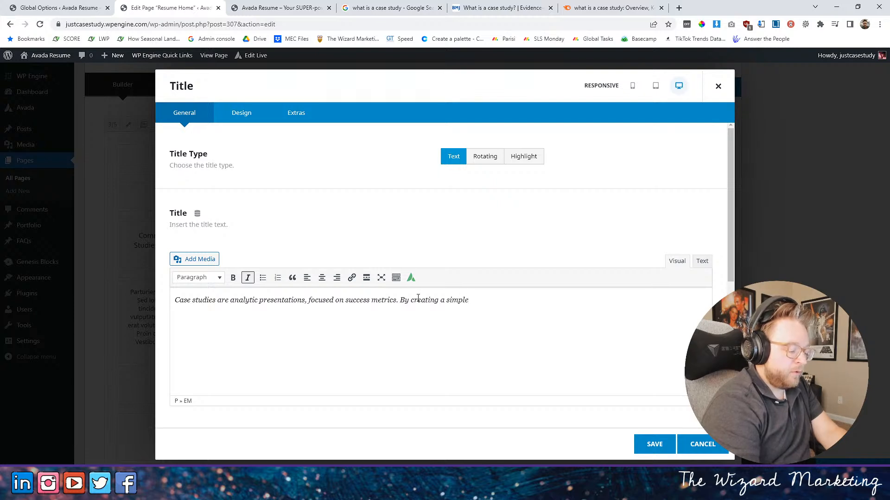
type(", yet c")
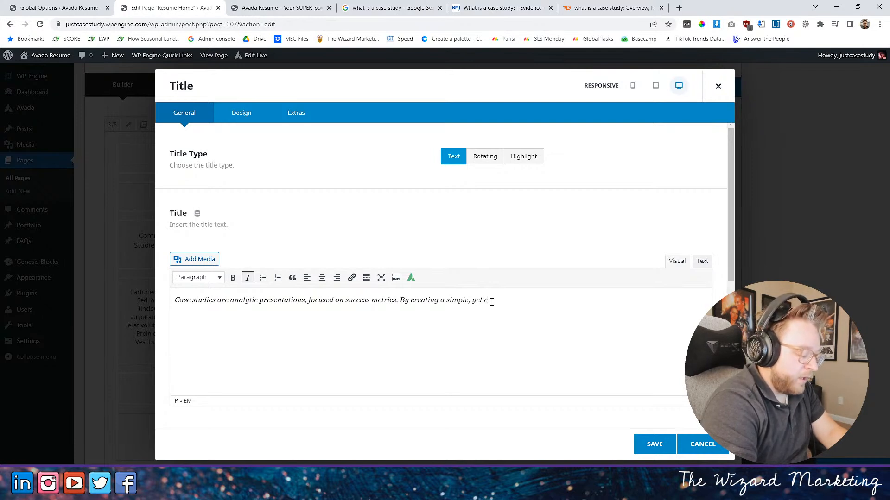
- Continue the second sentence with ", yet comprehensive"
type("om")
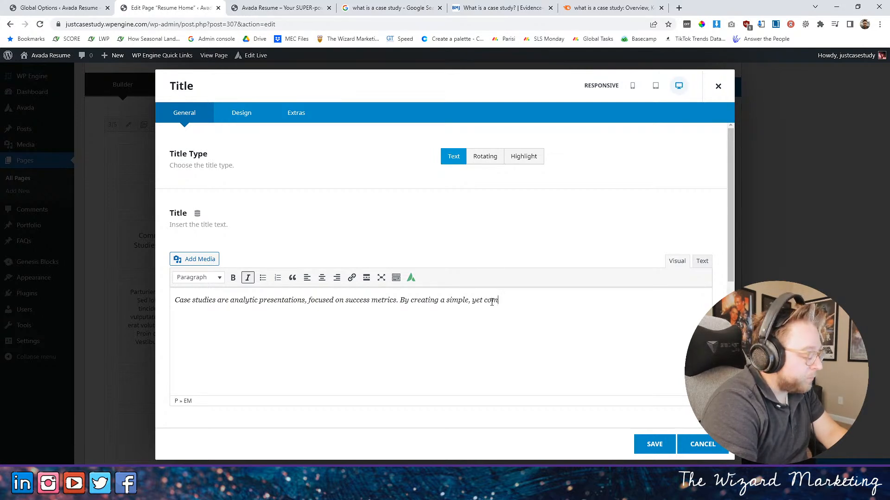
type("prehenvice")
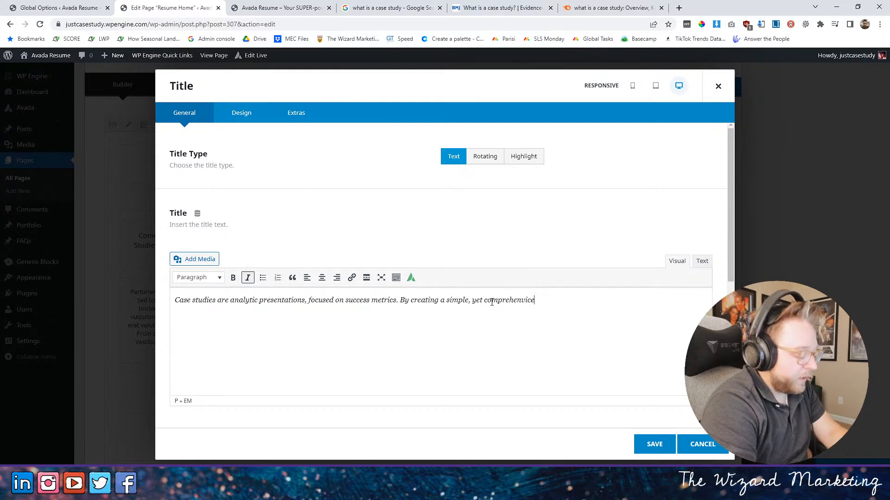
key("BackSpace")
key("BackSpace")
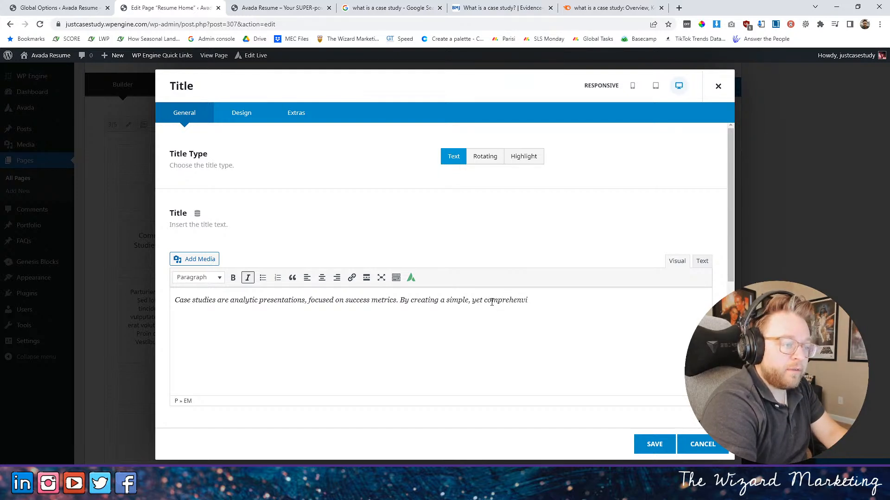
key("BackSpace")
type("sive")
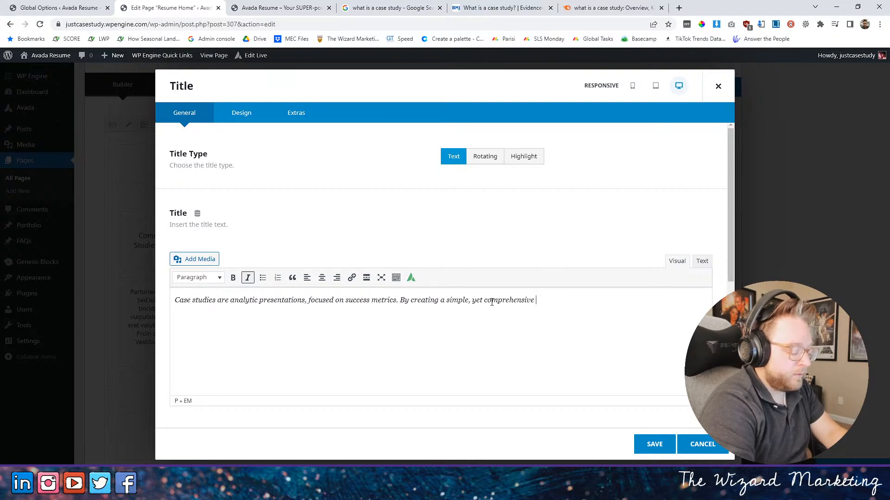
type("da")
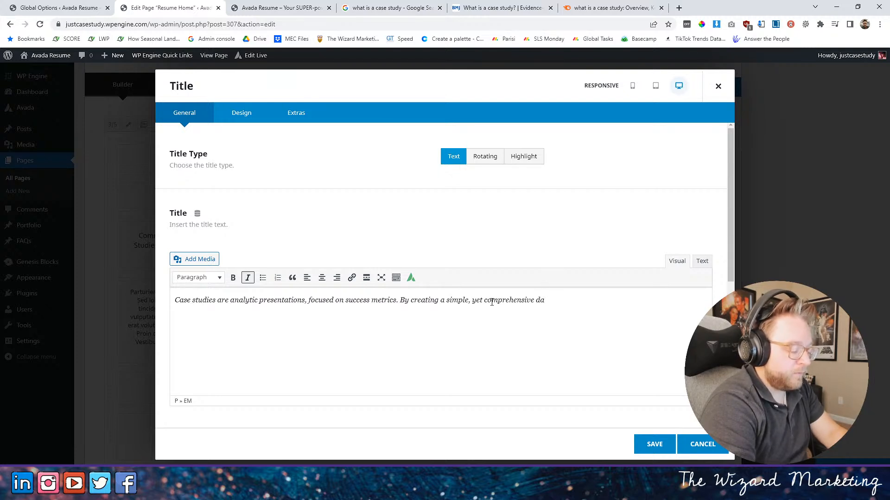
key("BackSpace")
key("BackSpace")
key("BackSpace")
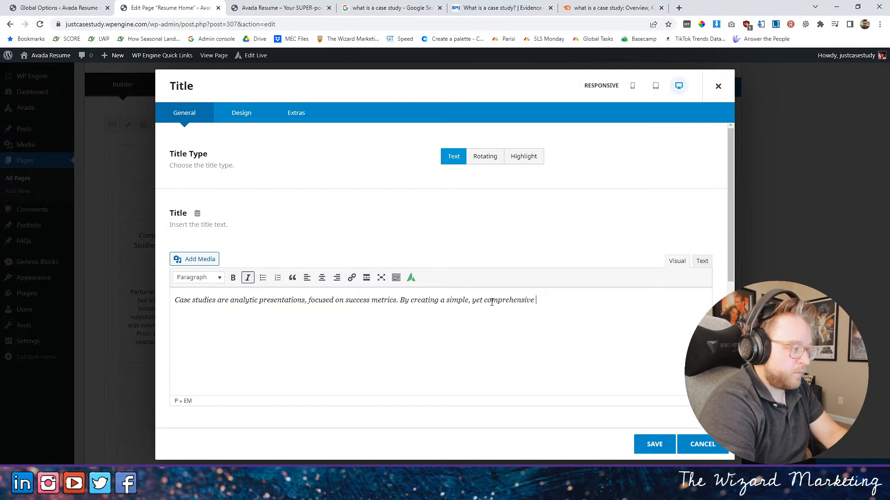
- Delete "presentations" from the first sentence and consult the BMJ article's definition of a case study for a replacement word
left_click(305, 302)
left_click_drag(306, 302, 258, 304)
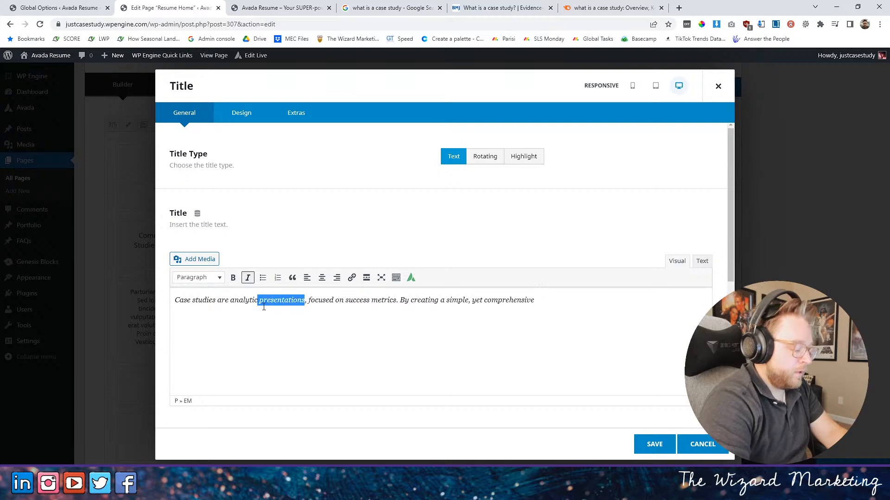
key("BackSpace")
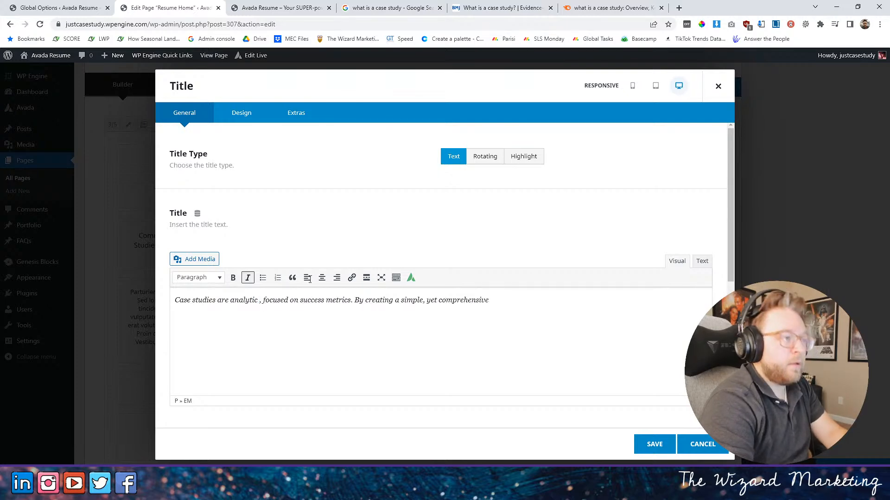
left_click(499, 8)
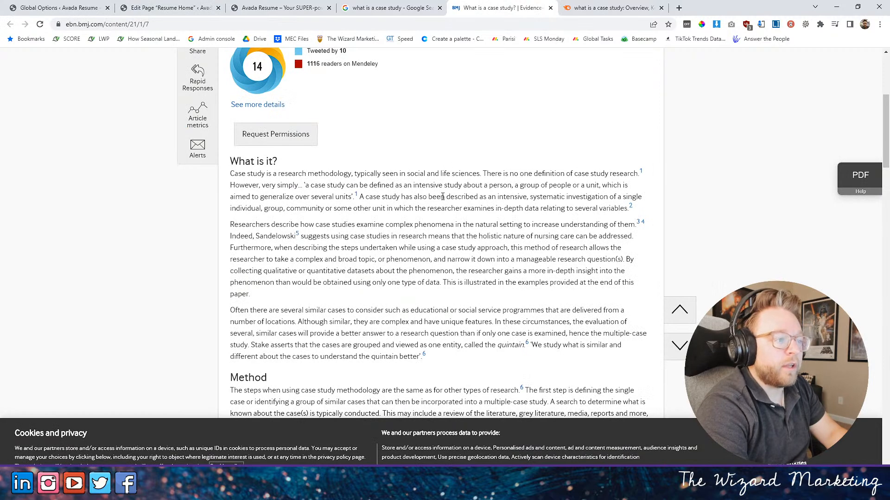
left_click_drag(415, 198, 609, 207)
left_click(583, 185)
left_click(391, 8)
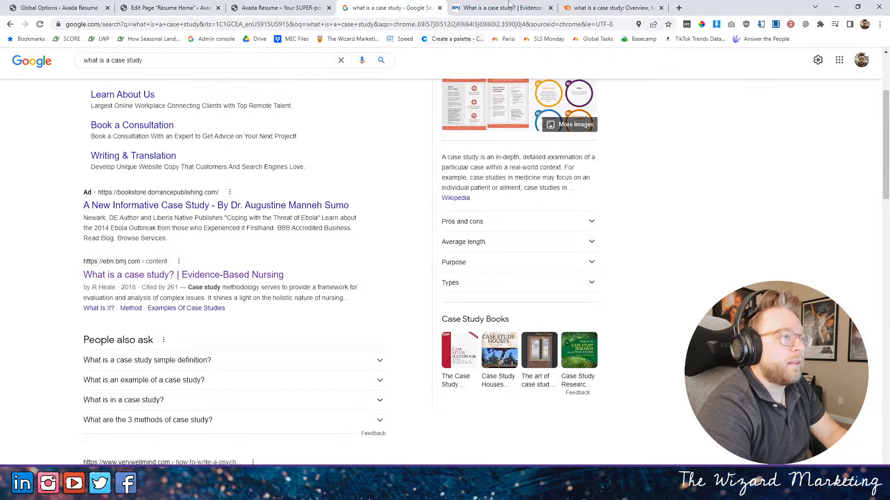
left_click(278, 8)
left_click(155, 5)
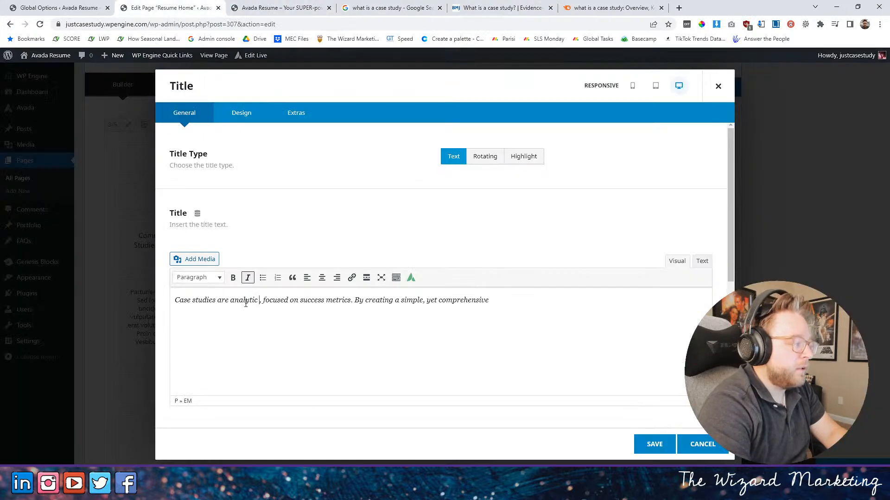
- Insert "investigations" after "analytic" and "written" before it in the title's first sentence
left_click(260, 300)
type("investi")
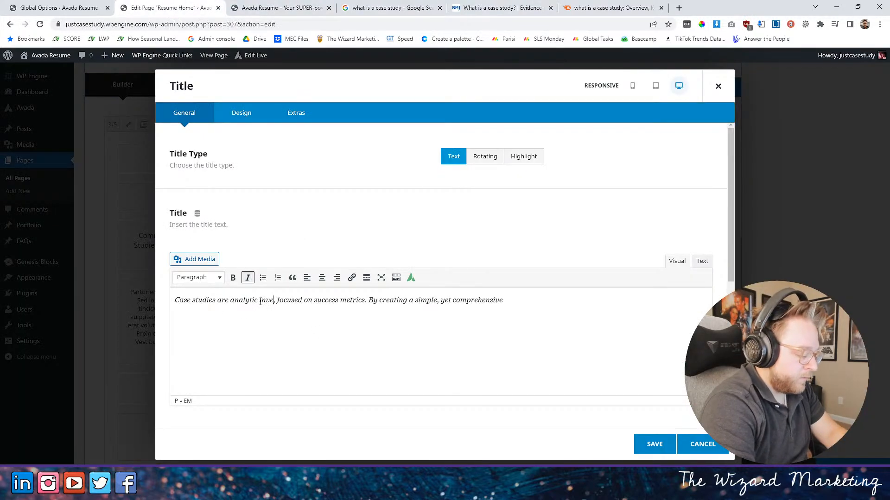
type("gations")
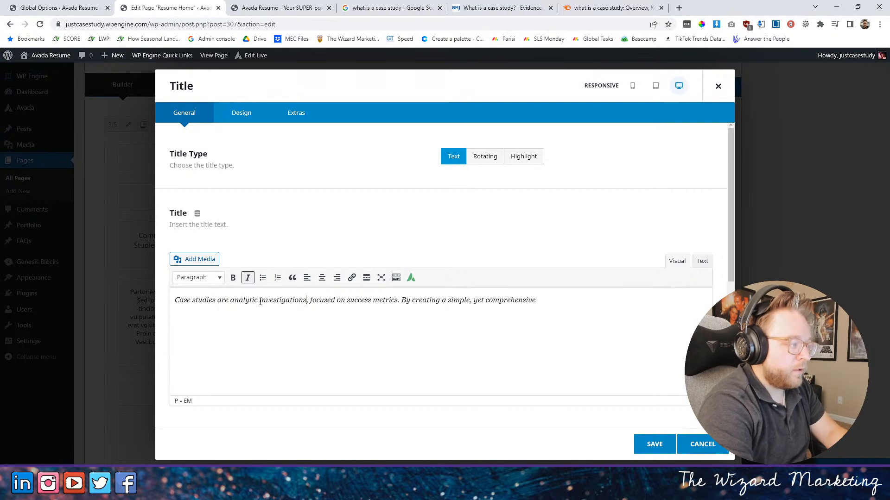
left_click(231, 300)
type("written")
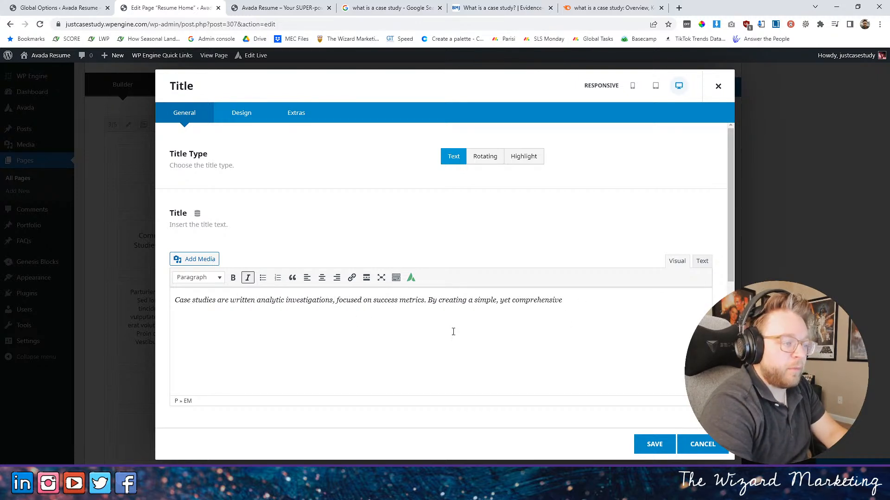
- Continue the title text's second sentence after "comprehensive" with "presentations, your potential clients"
left_click(581, 298)
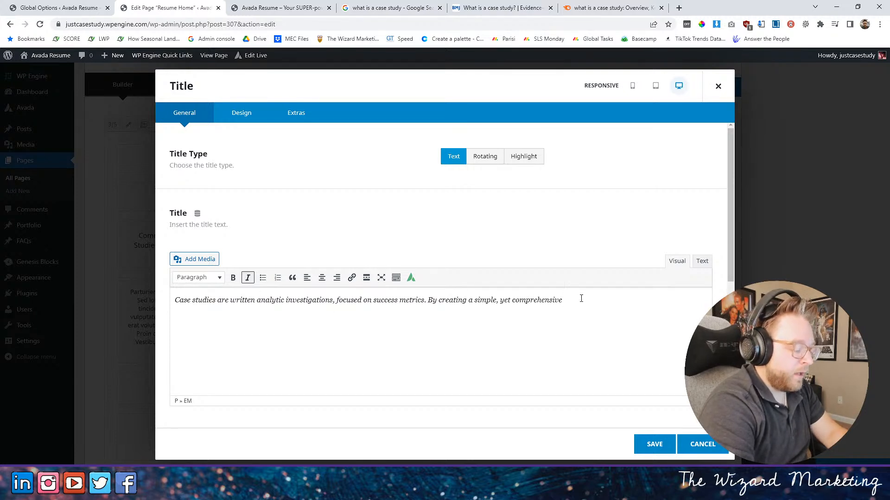
type("presentation")
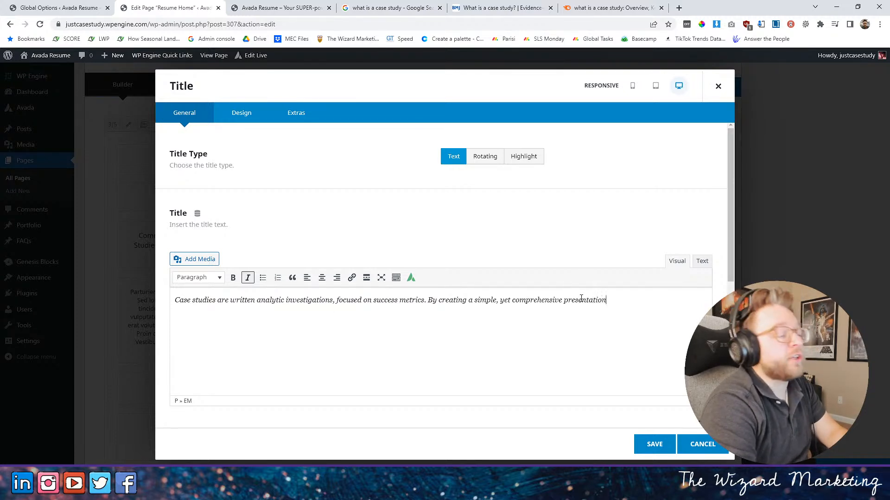
type("s , ")
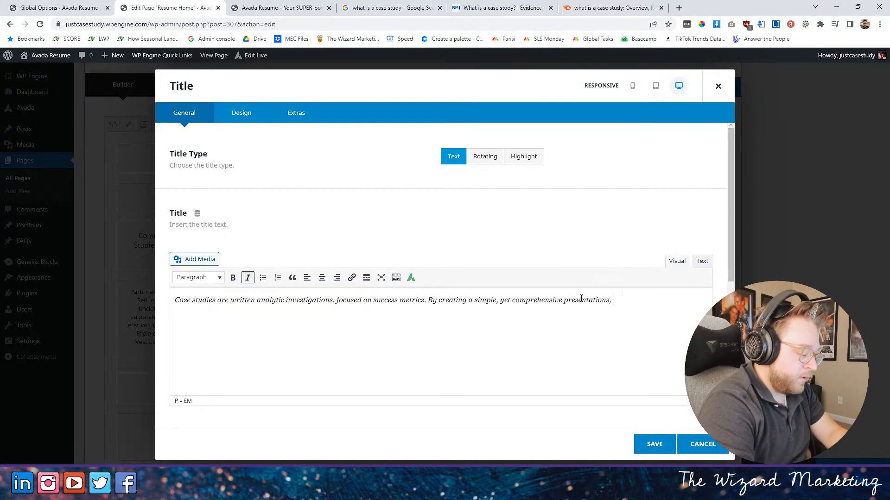
type("you")
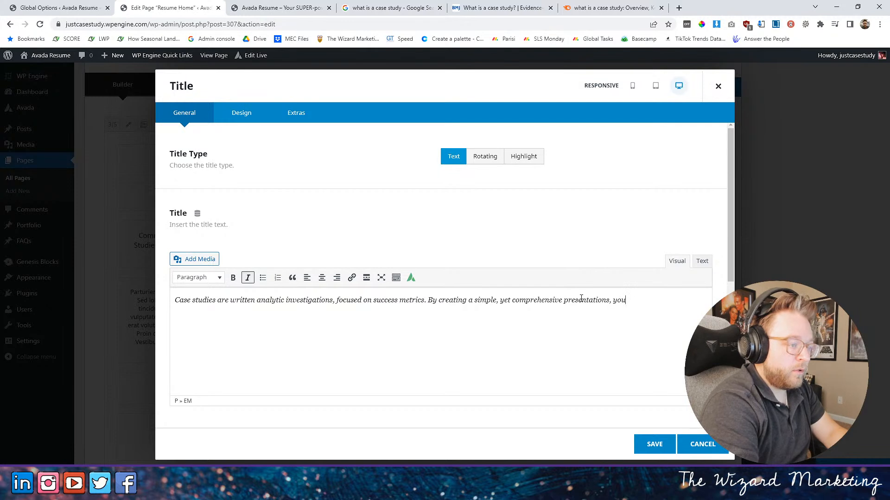
type("r poi")
key("BackSpace")
key("BackSpace")
type("oitentail")
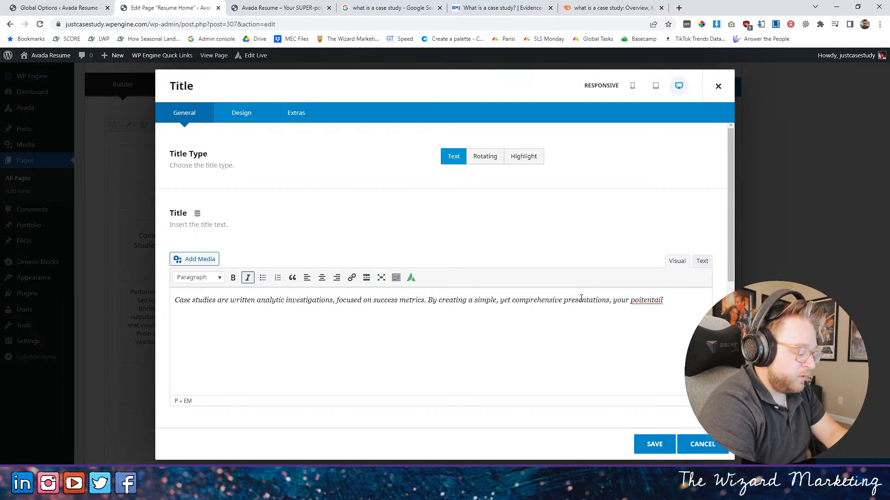
type("clients ")
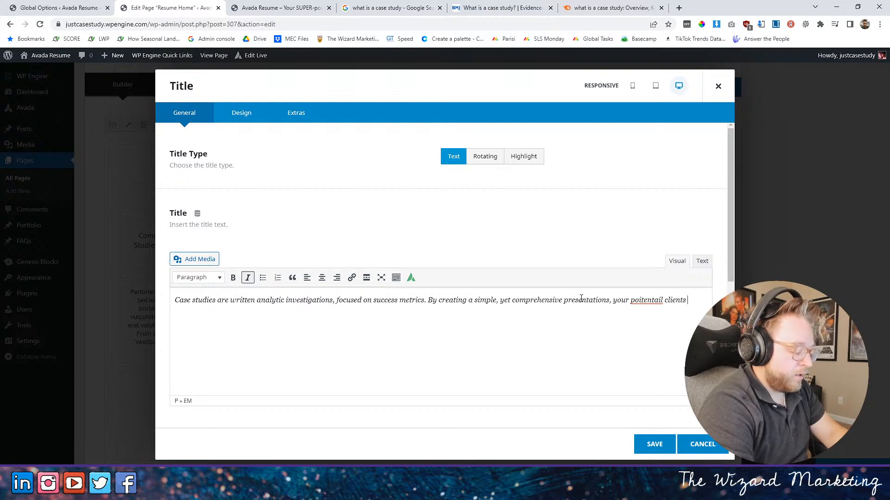
type("build")
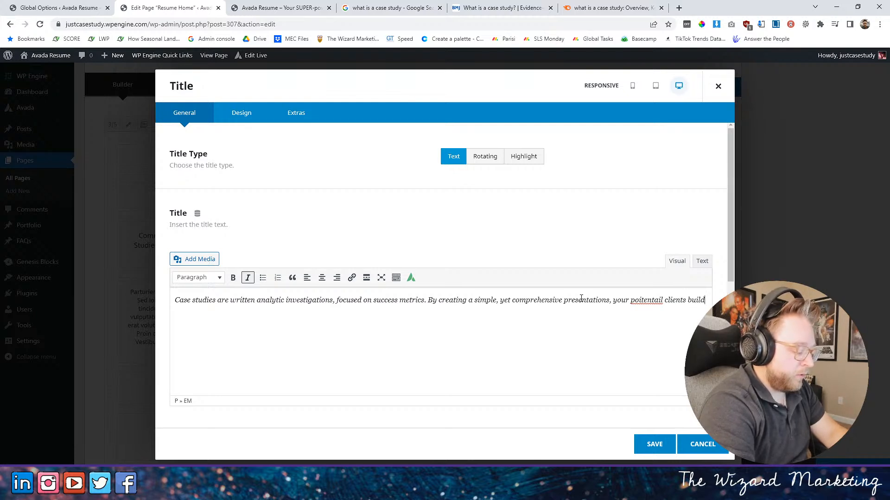
type(" trust and ")
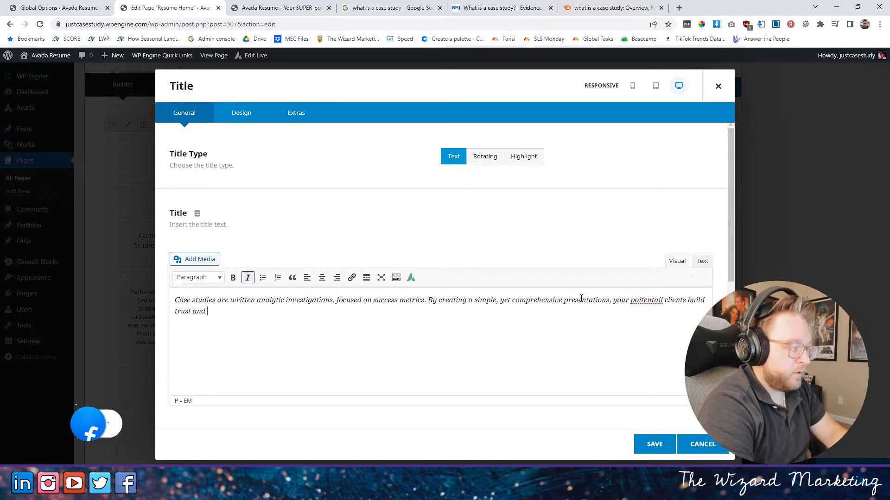
type("p")
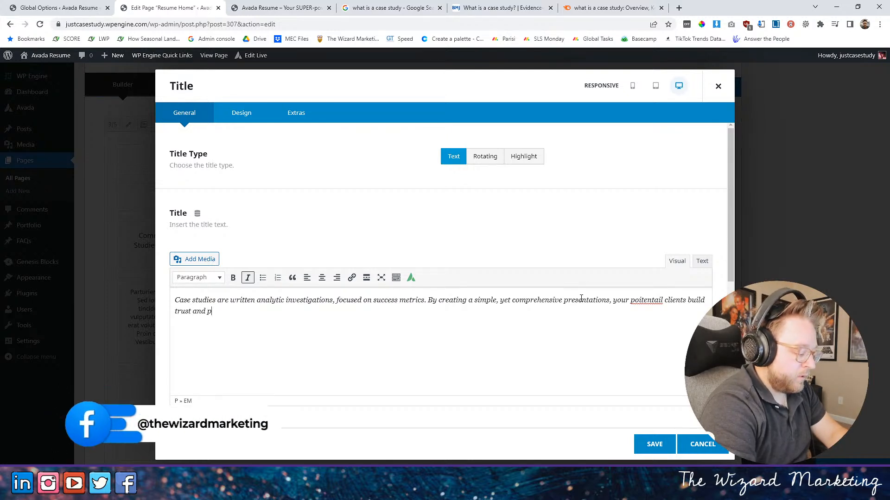
type("ositive e")
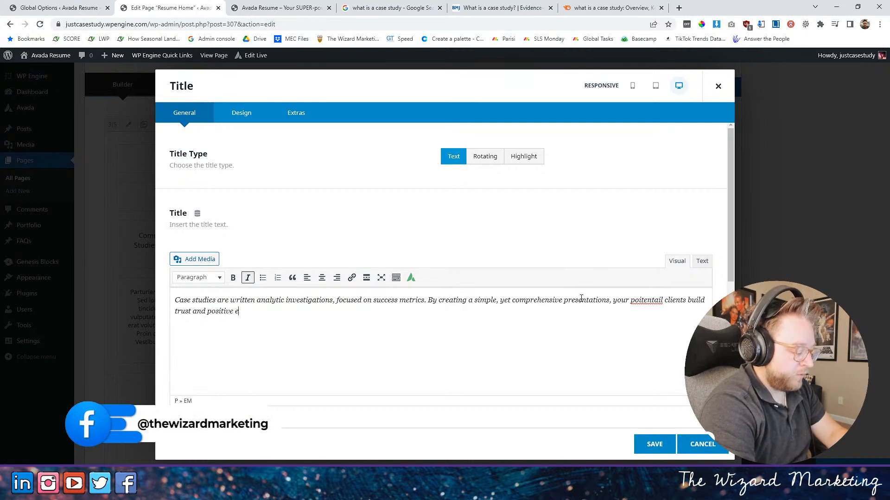
type("xpectations ")
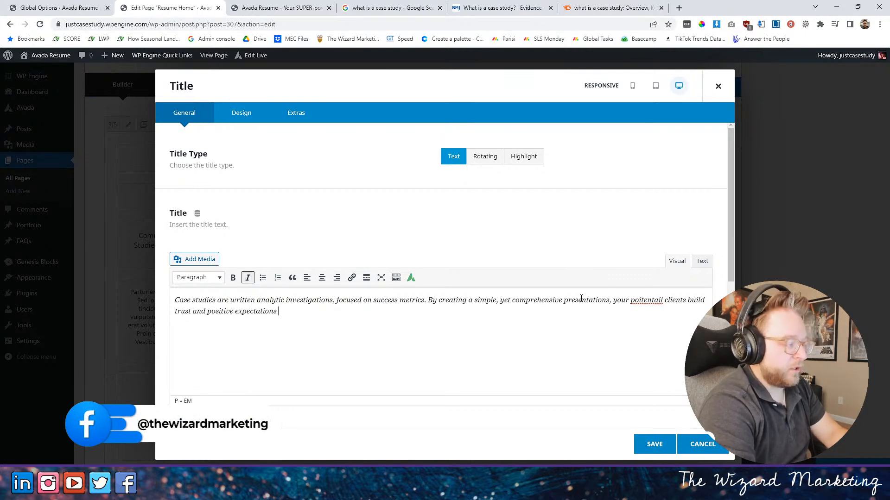
type("for")
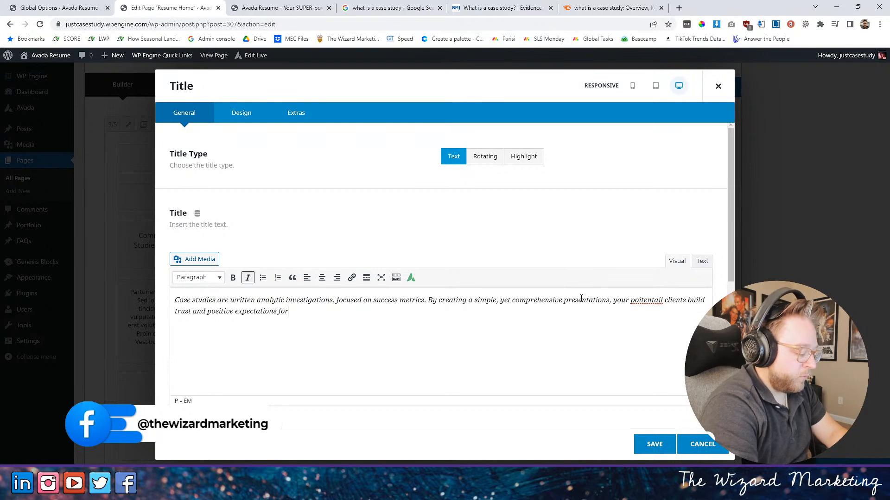
type(" their projects.")
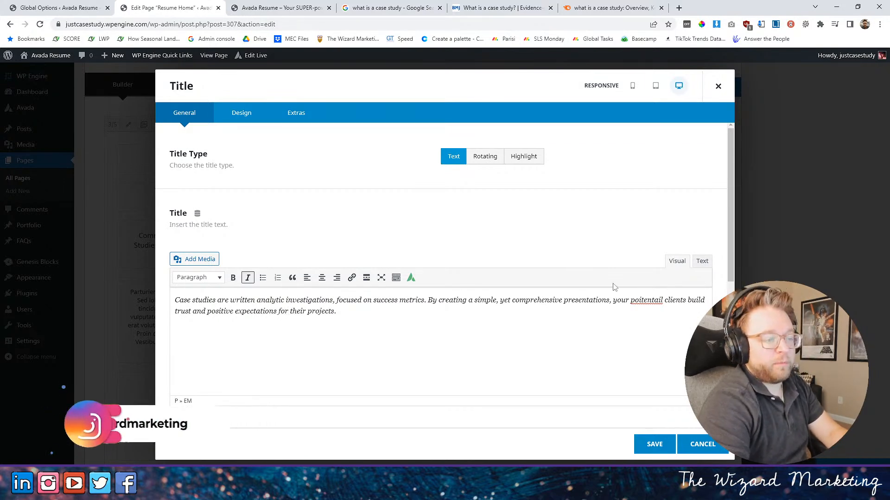
- Correct the misspelled word before "clients" to "potential" and save the title element
right_click(648, 302)
left_click(656, 309)
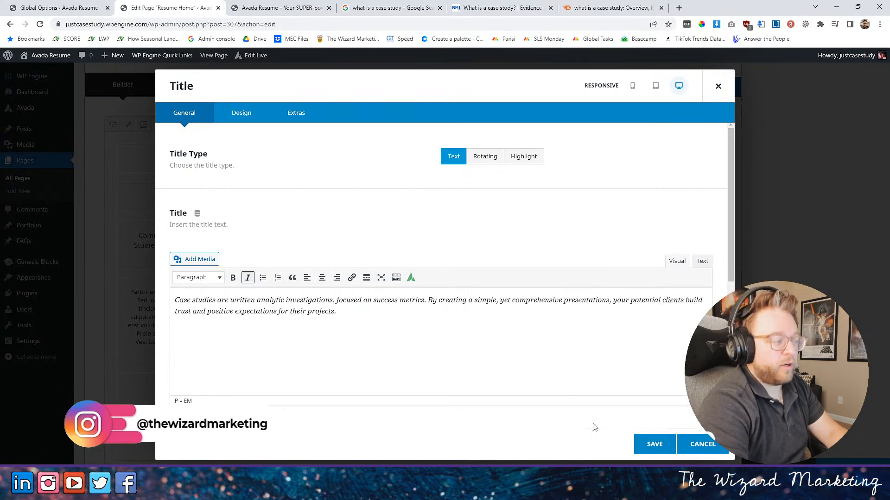
left_click(653, 444)
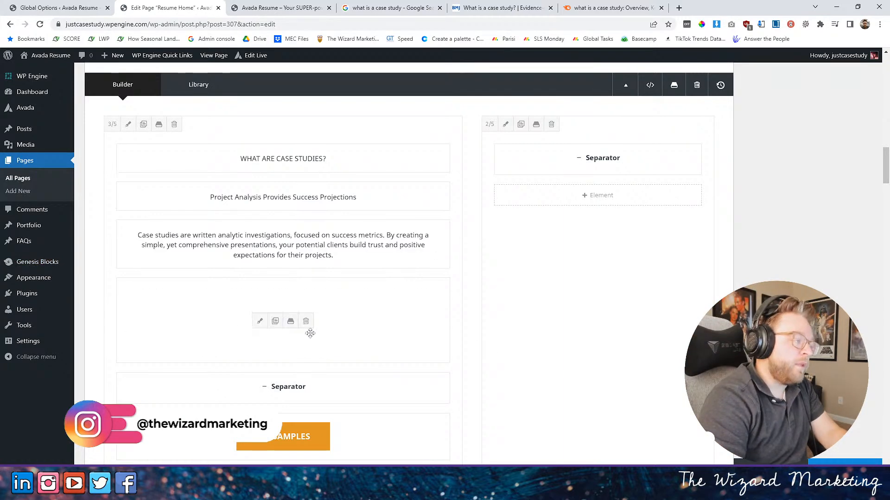
- Save the placeholder text block below the italic title and update the page
left_click(259, 321)
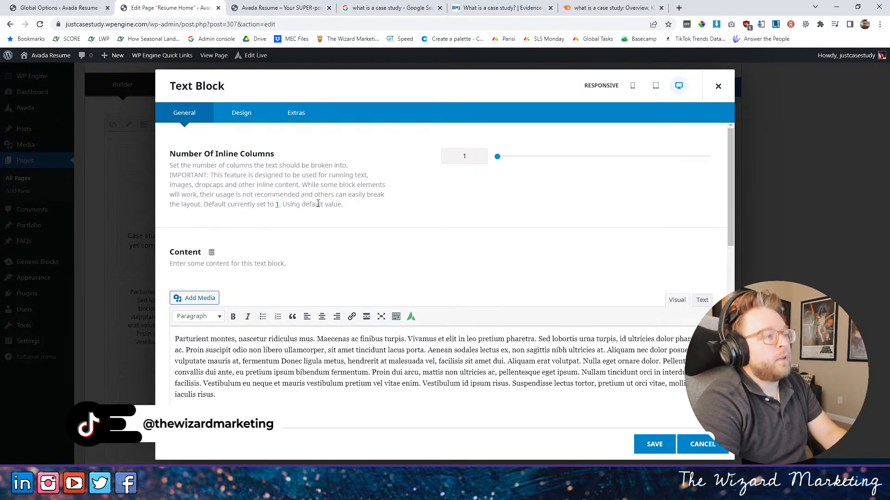
left_click(653, 445)
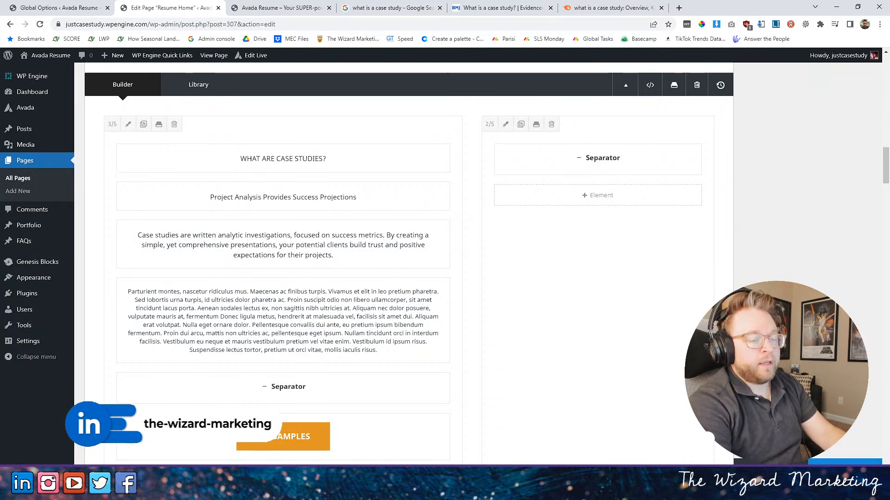
left_click(845, 469)
- Reload the live home page and close the developer tools to show the rewritten case study section at full width
left_click(276, 13)
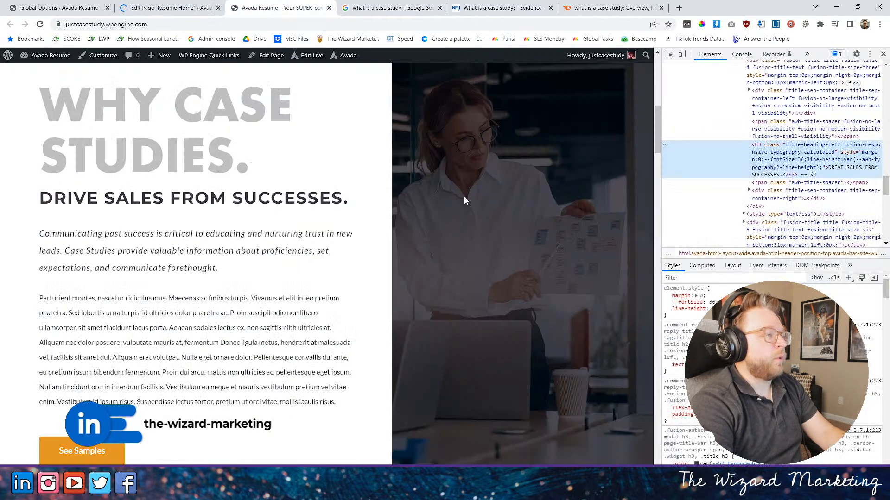
scroll(551, 259, "up", 3)
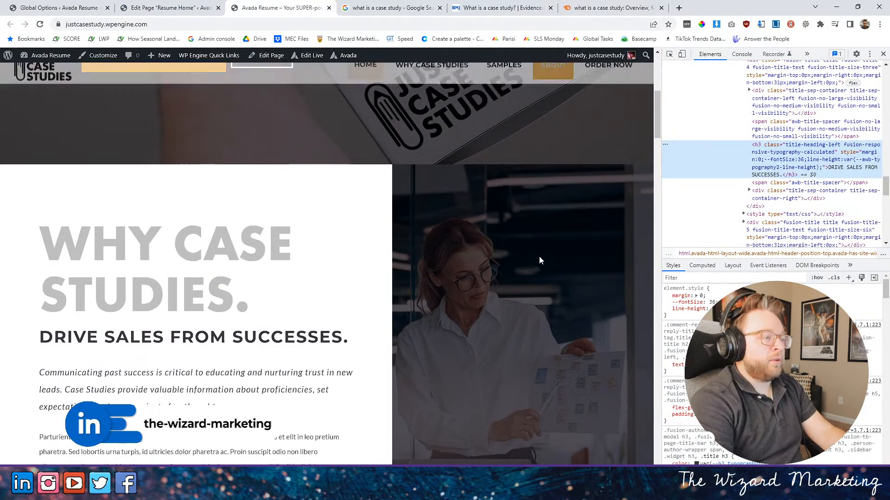
scroll(552, 258, "down", 4)
scroll(118, 73, "up", 2)
left_click(40, 25)
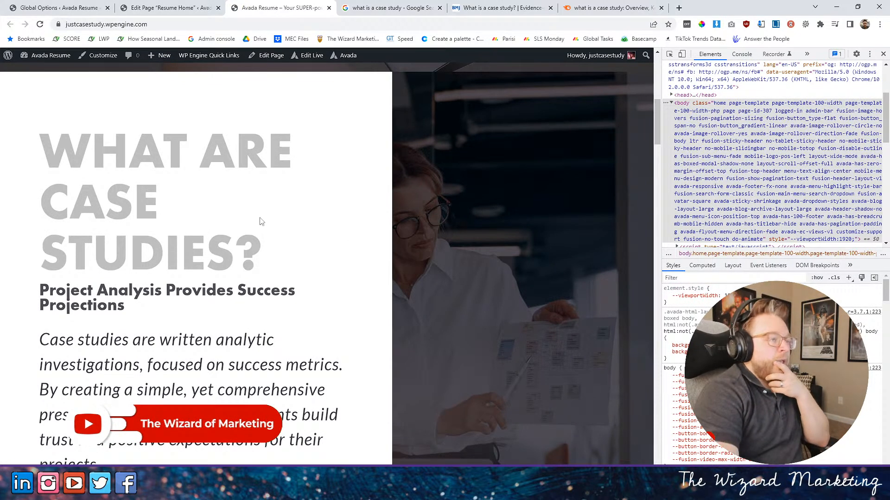
scroll(253, 222, "down", 2)
left_click(881, 55)
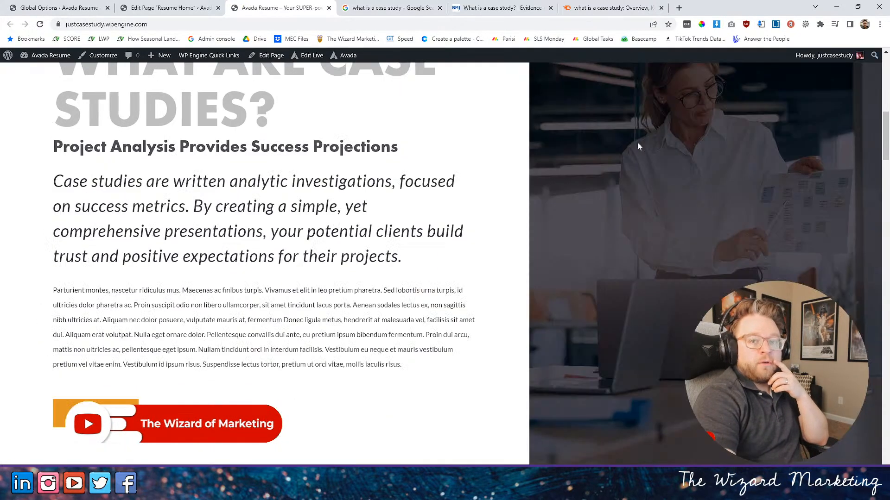
- Examine the heading, subheading and italic text sizes in the live "WHAT ARE CASE STUDIES?" section
scroll(364, 146, "up", 2)
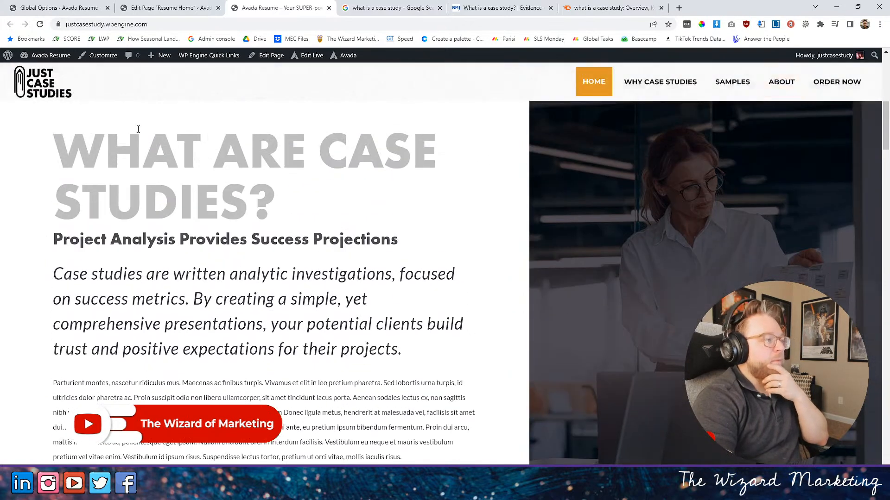
left_click_drag(71, 142, 334, 197)
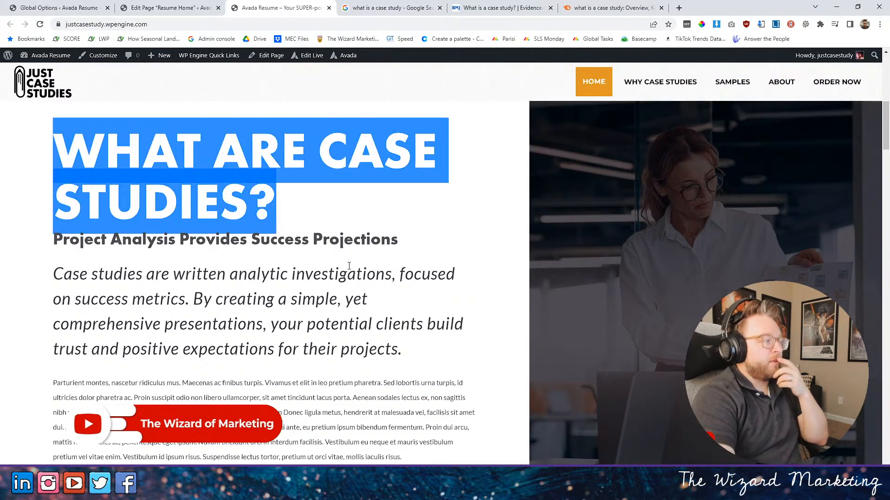
scroll(291, 243, "down", 2)
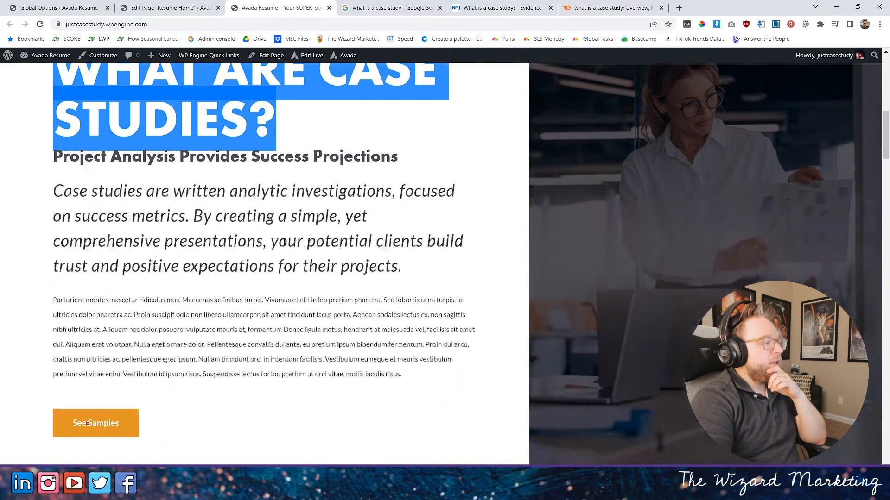
left_click_drag(53, 181, 471, 278)
scroll(306, 261, "up", 2)
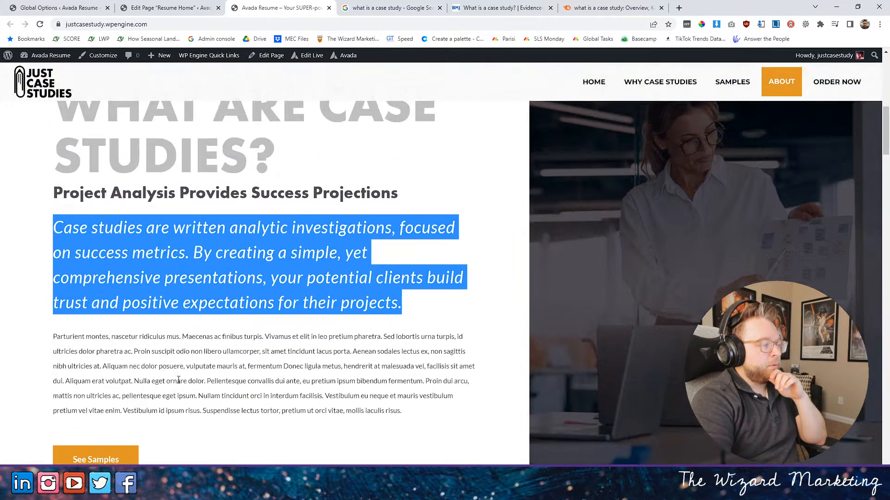
scroll(284, 409, "up", 2)
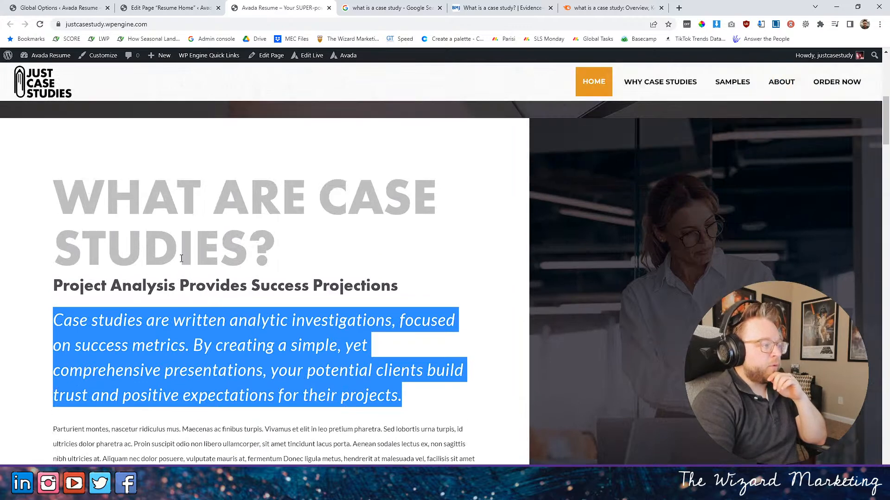
scroll(139, 263, "down", 1)
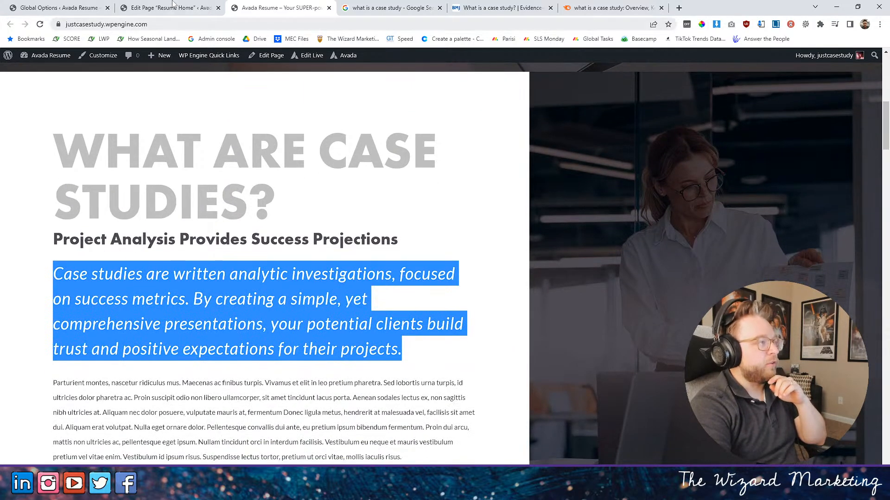
- Set the font size of the italic case study description title to 19px in the page editor and save the element
left_click(150, 8)
scroll(434, 311, "down", 10)
scroll(434, 310, "down", 15)
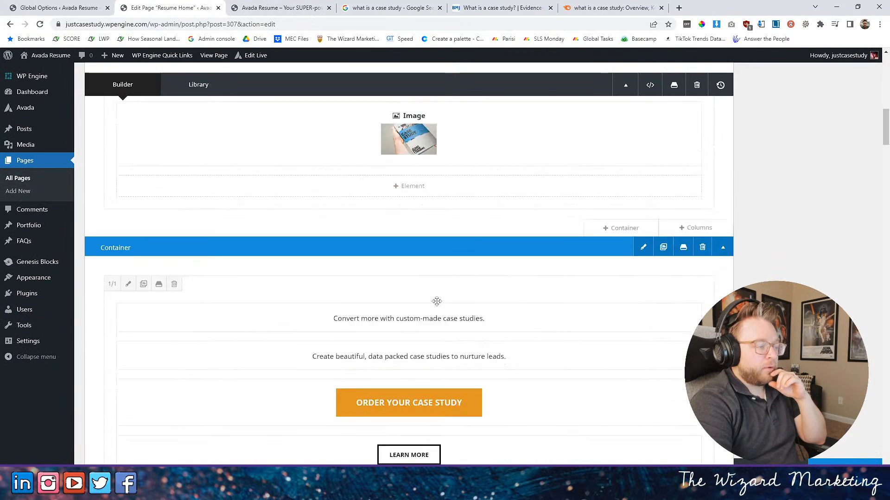
left_click(260, 199)
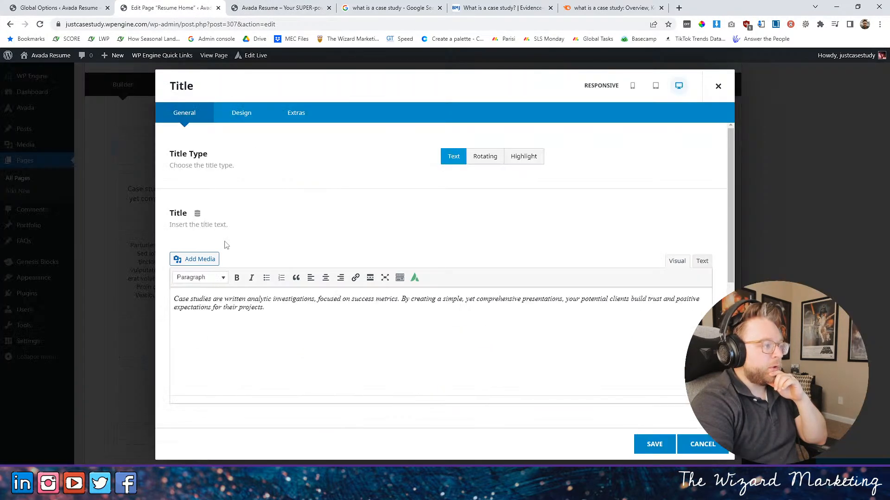
left_click(243, 113)
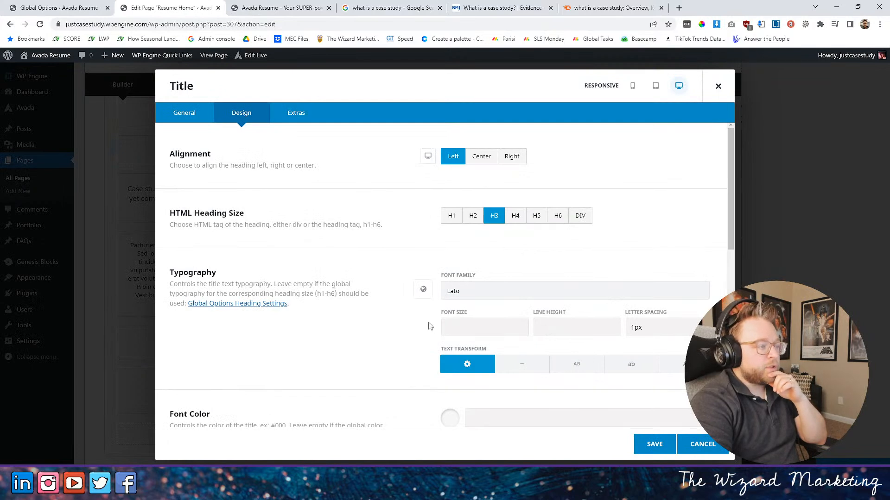
left_click(455, 327)
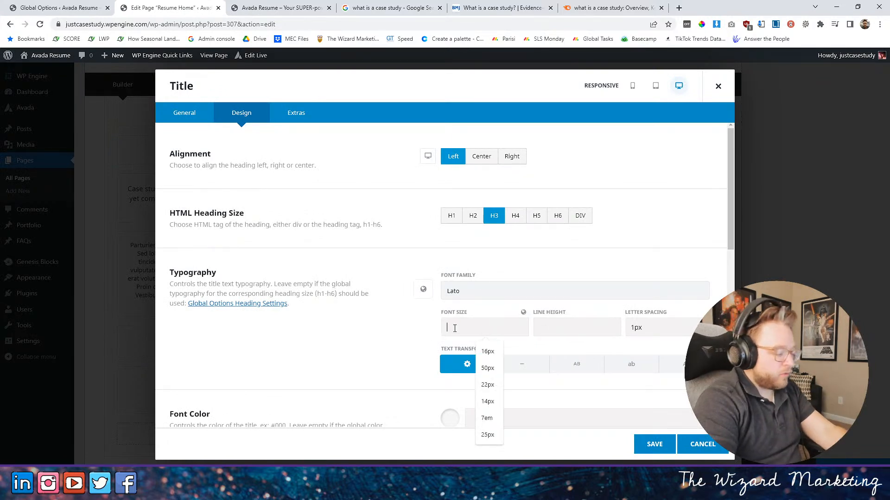
type("19px")
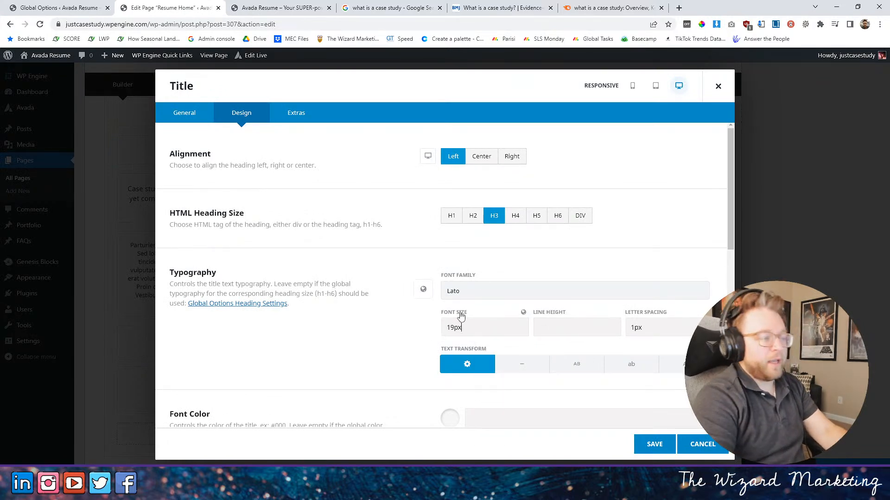
left_click(653, 444)
- Open the "WHAT ARE CASE STUDIES?" title's design settings and inspect that heading's font size on the live home page
left_click(259, 205)
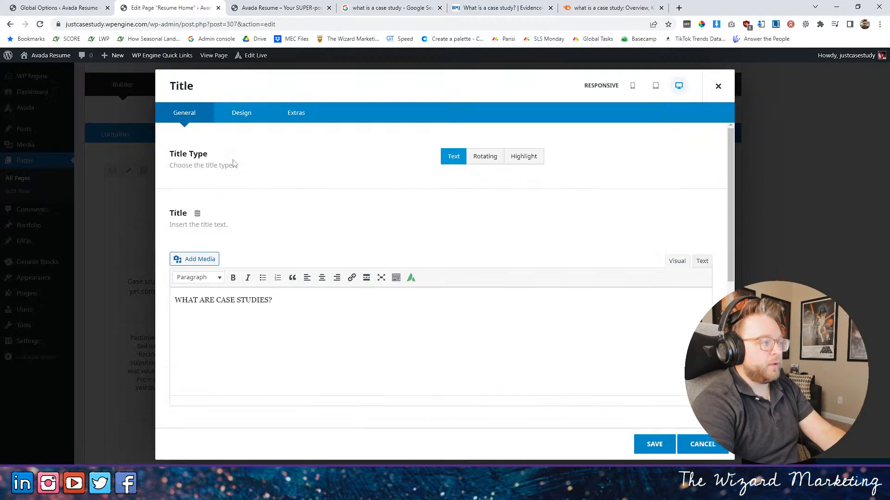
left_click(241, 113)
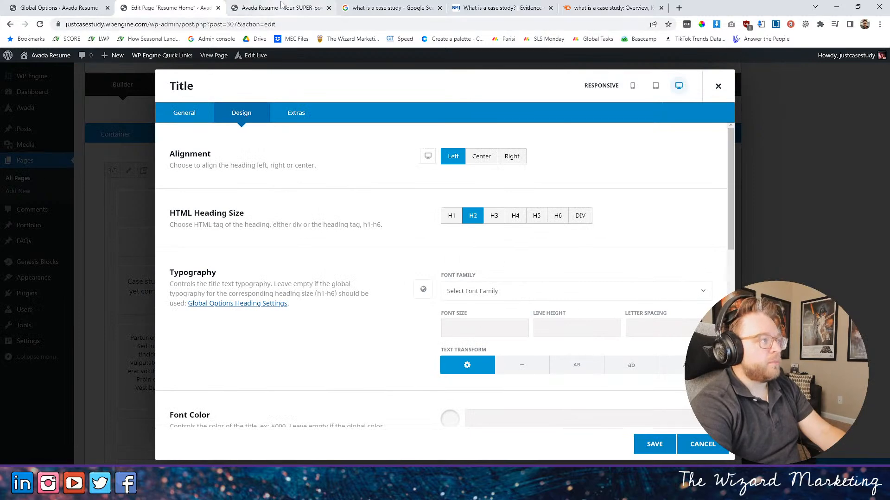
left_click(251, 8)
key("F12")
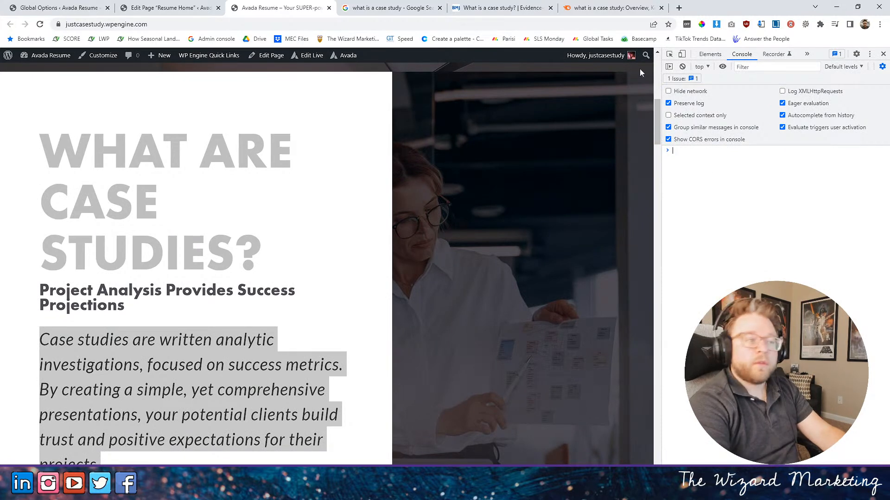
left_click(670, 54)
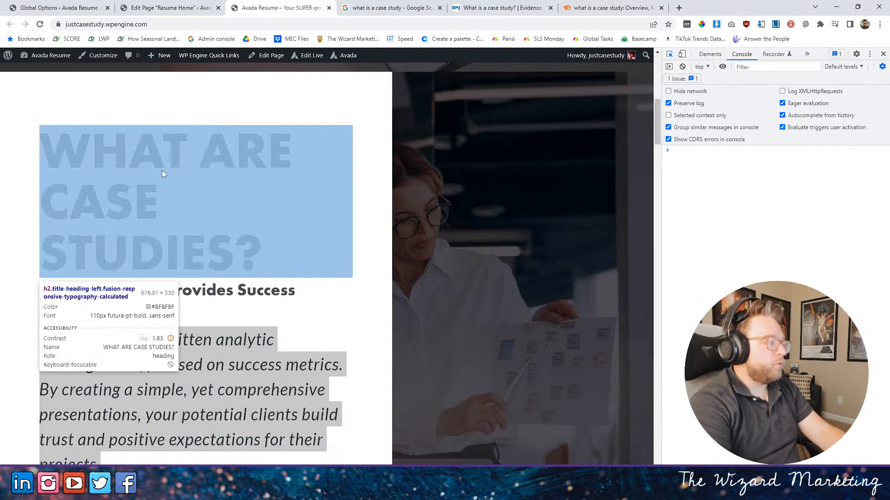
left_click(138, 169)
- Set the font size of the "WHAT ARE CASE STUDIES?" title to 72px and save the element
key("ctrl+Page_Up")
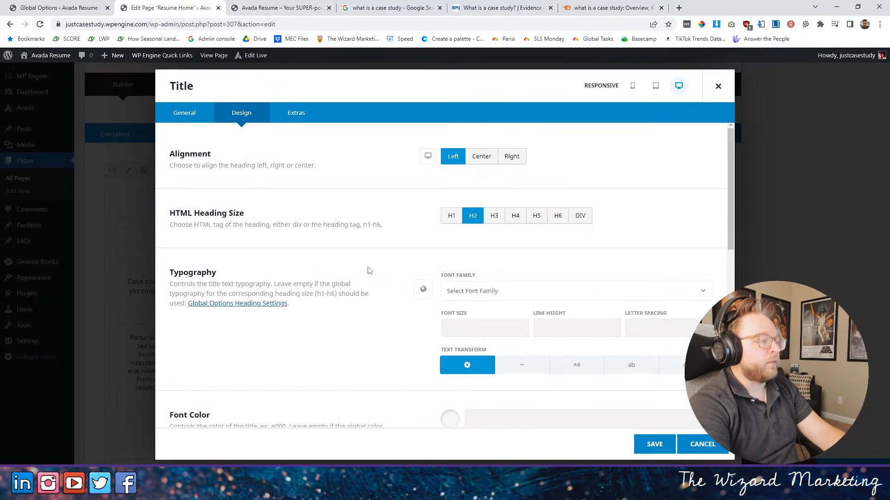
scroll(415, 271, "down", 2)
scroll(458, 260, "up", 1)
left_click(453, 283)
type("72")
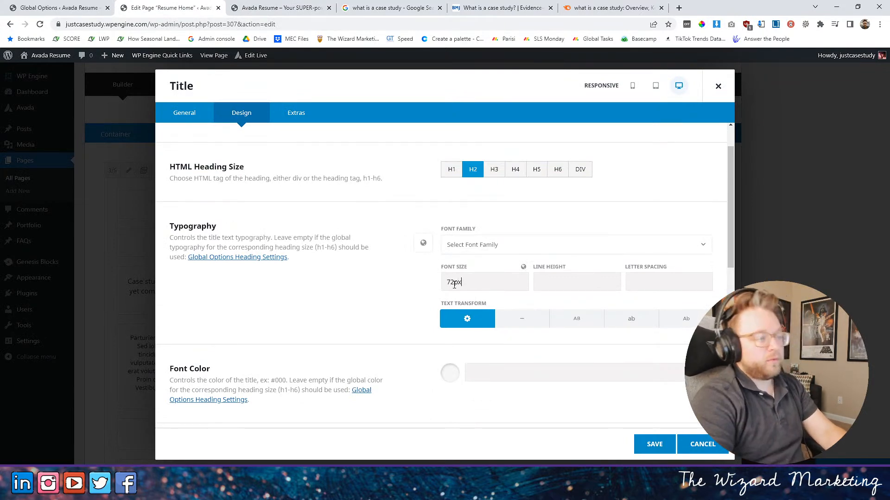
left_click(653, 446)
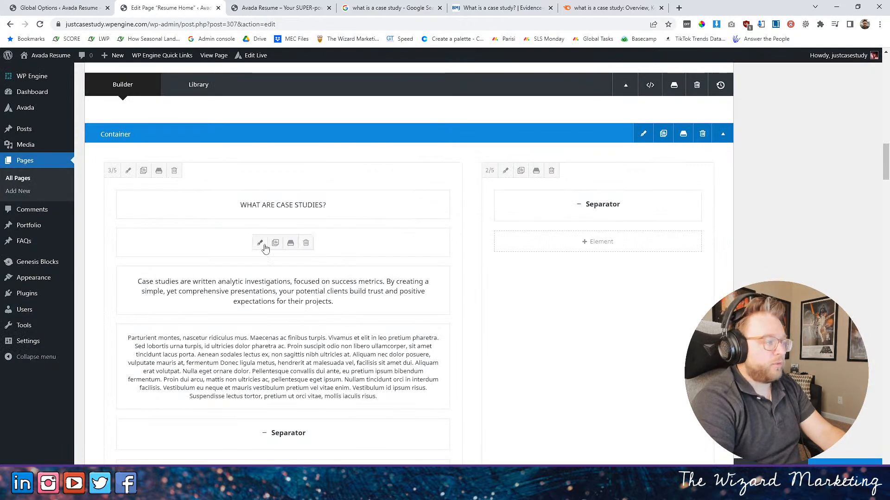
- Check the typography of the "Project Analysis Provides Success Projections" title, then save the element and update the page
left_click(259, 243)
left_click(243, 115)
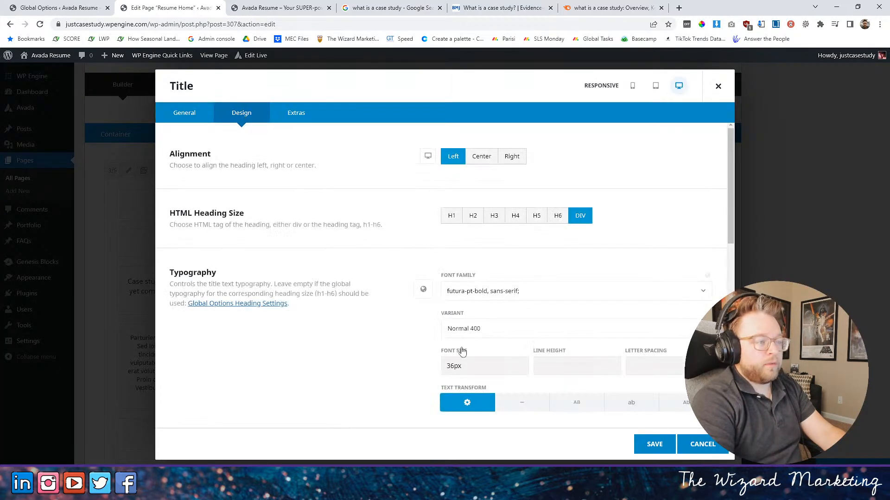
left_click(654, 443)
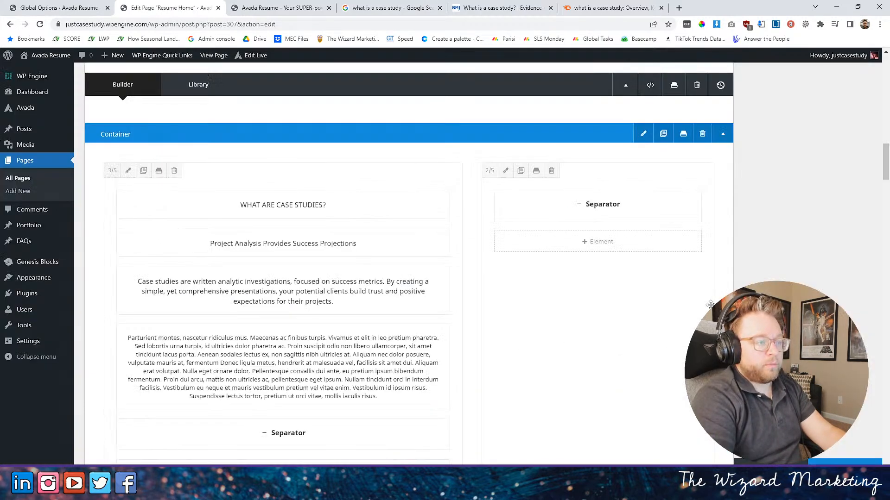
- Reload the live home page and examine the wrapping and line spacing of the "WHAT ARE CASE STUDIES?" heading
key("ctrl+Tab")
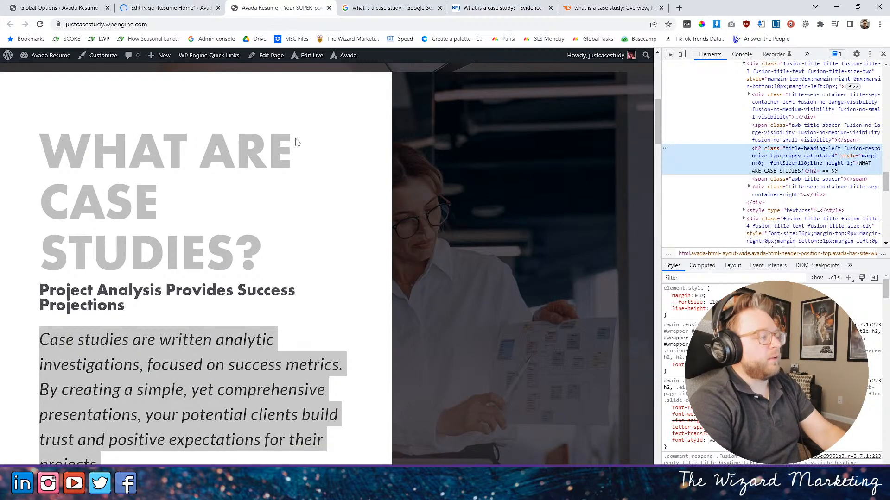
left_click(39, 24)
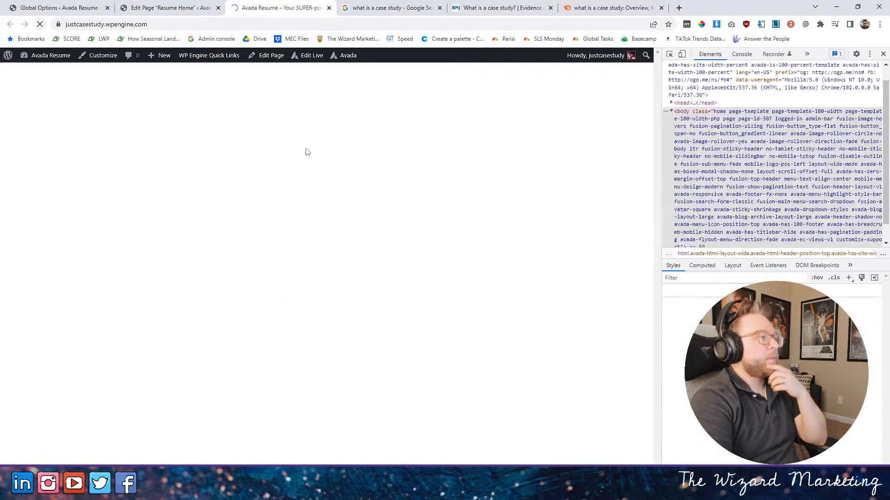
scroll(167, 200, "down", 4)
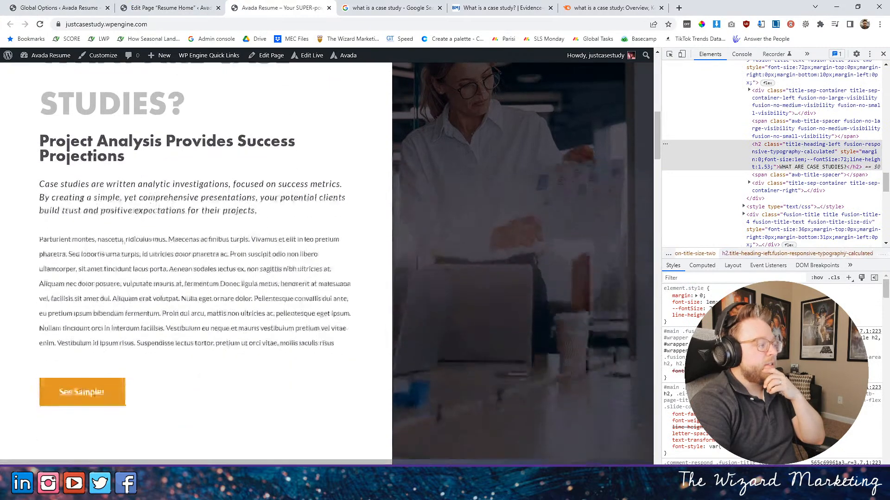
scroll(156, 195, "up", 4)
scroll(155, 194, "down", 2)
scroll(156, 194, "up", 3)
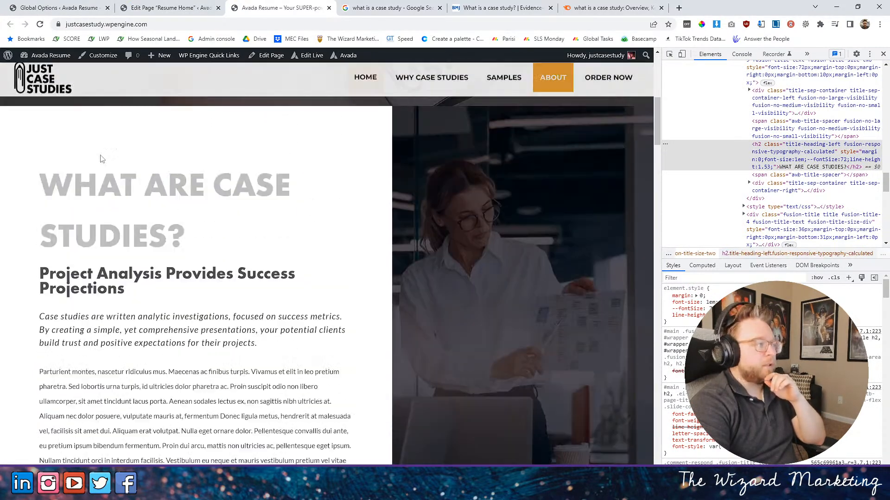
left_click_drag(73, 196, 203, 280)
left_click(87, 216)
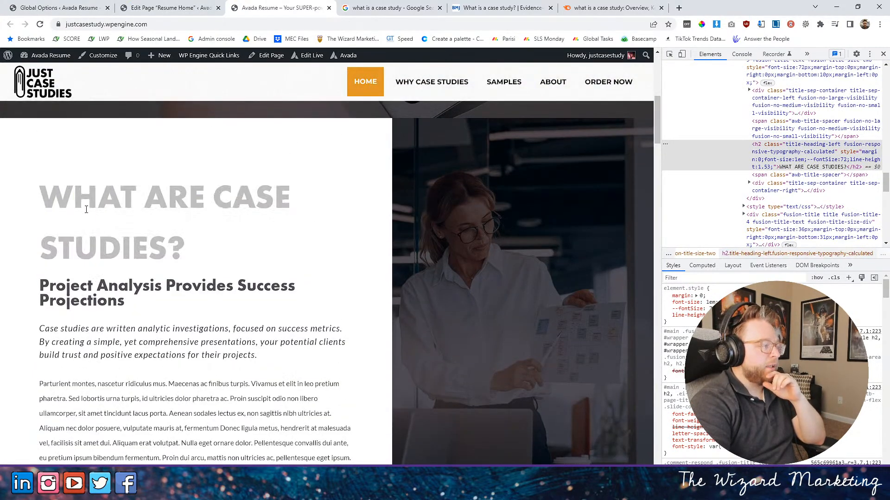
- Set the line height of the "WHAT ARE CASE STUDIES?" title to 1em, then save the element and update the page
left_click(169, 9)
scroll(464, 344, "down", 1)
scroll(465, 344, "down", 15)
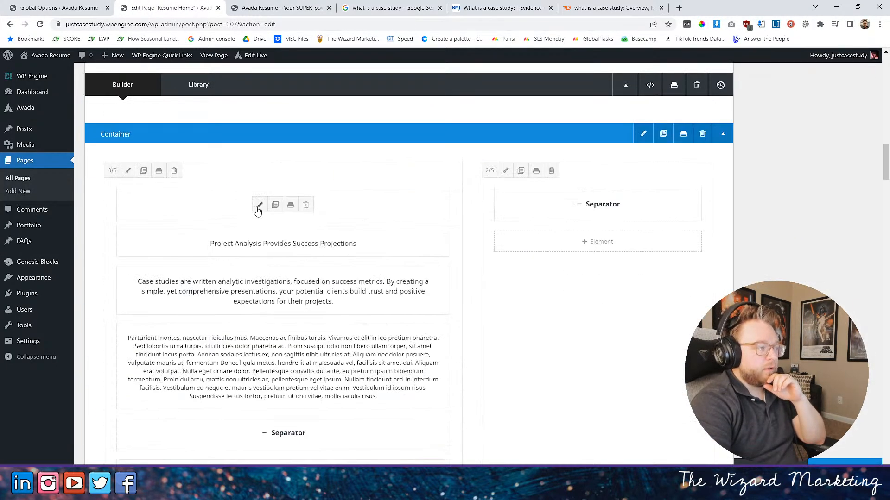
left_click(254, 203)
left_click(241, 113)
scroll(480, 266, "down", 2)
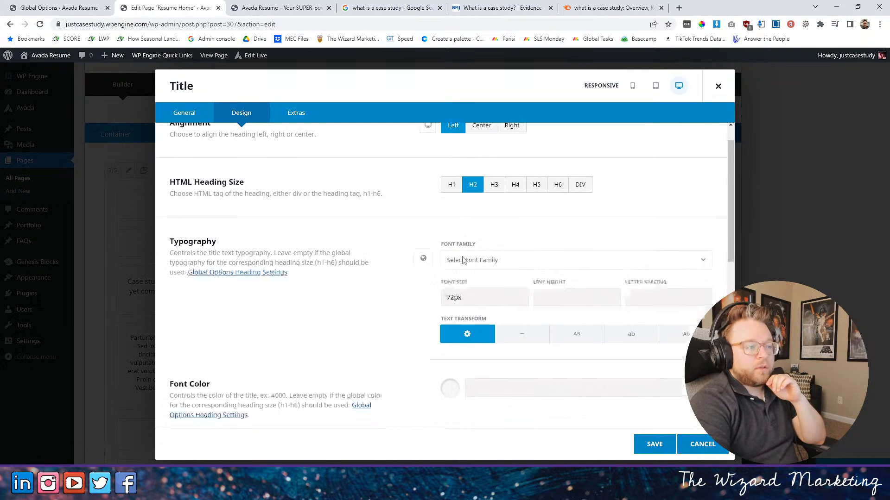
left_click(550, 239)
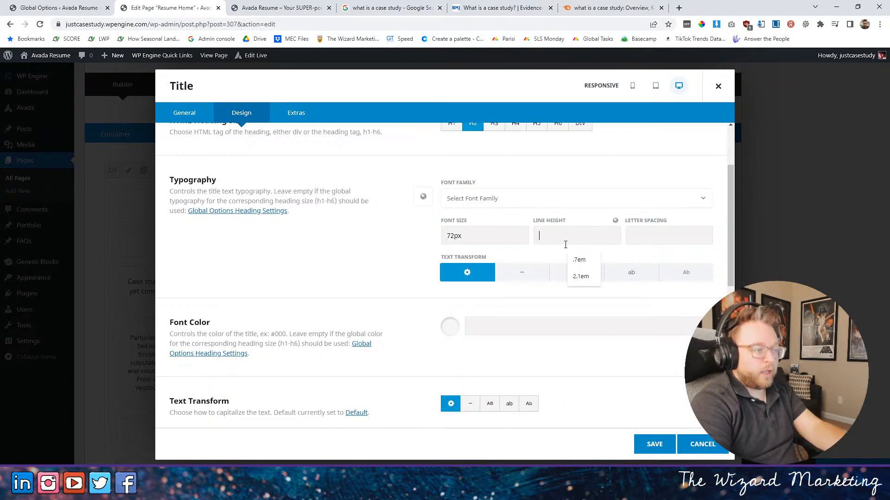
type("1em")
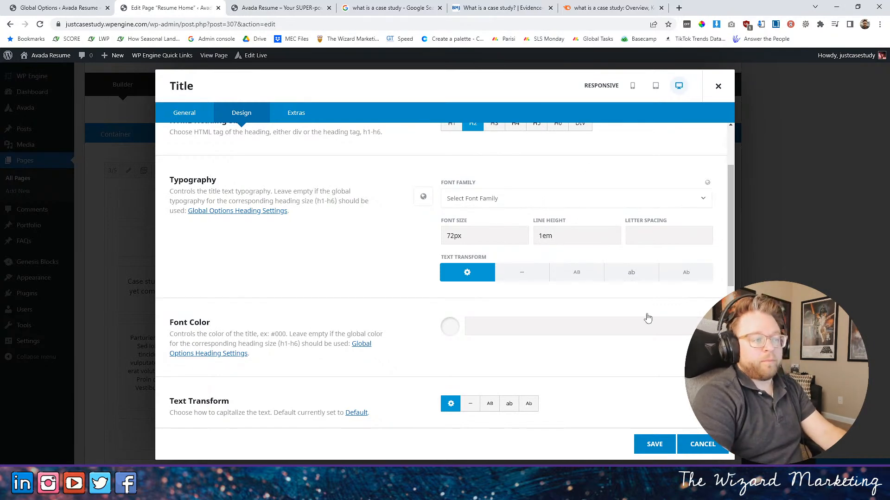
left_click(648, 443)
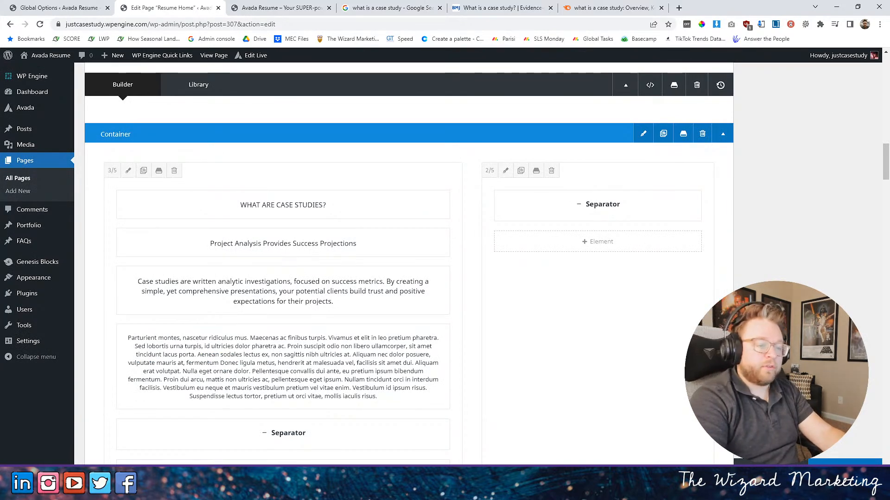
- Examine the spacing between the "WHAT ARE CASE STUDIES?" heading and its subheading on the live home page
left_click(278, 8)
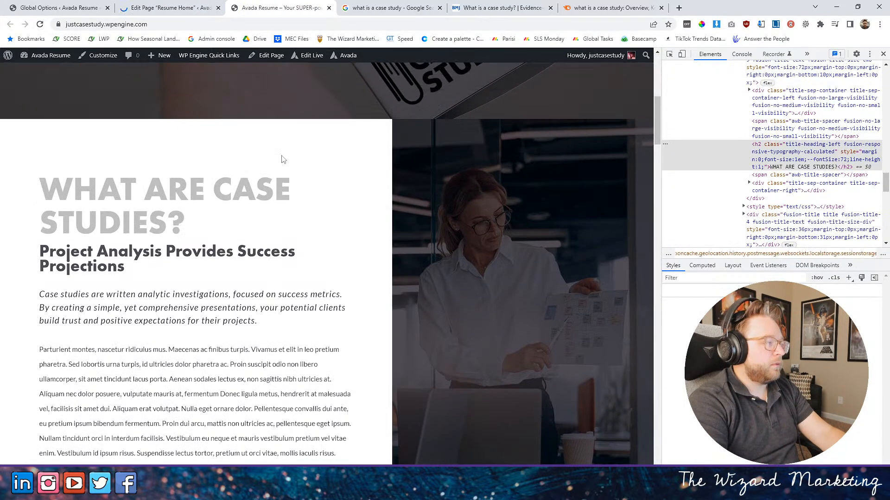
scroll(125, 204, "down", 2)
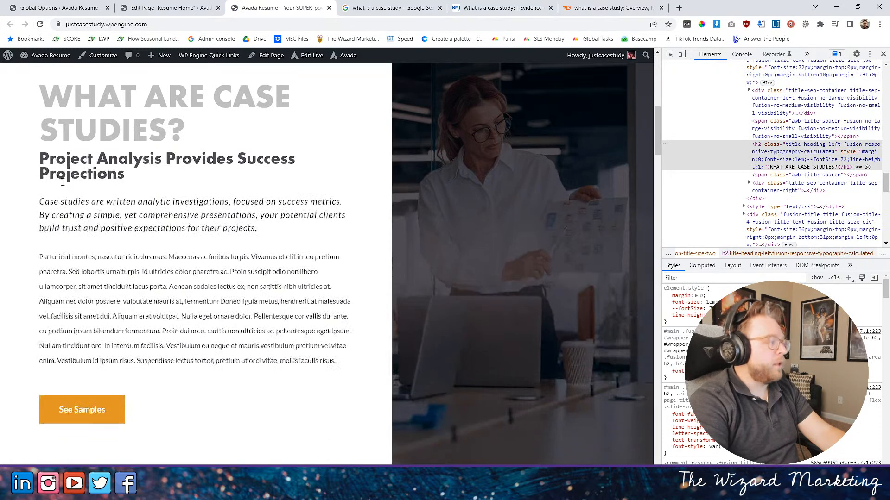
scroll(66, 175, "up", 1)
left_click_drag(56, 205, 143, 233)
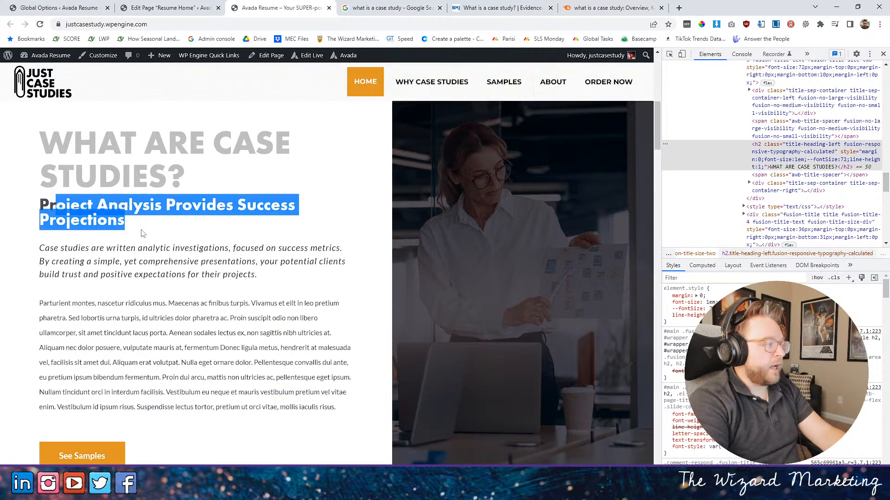
left_click(99, 205)
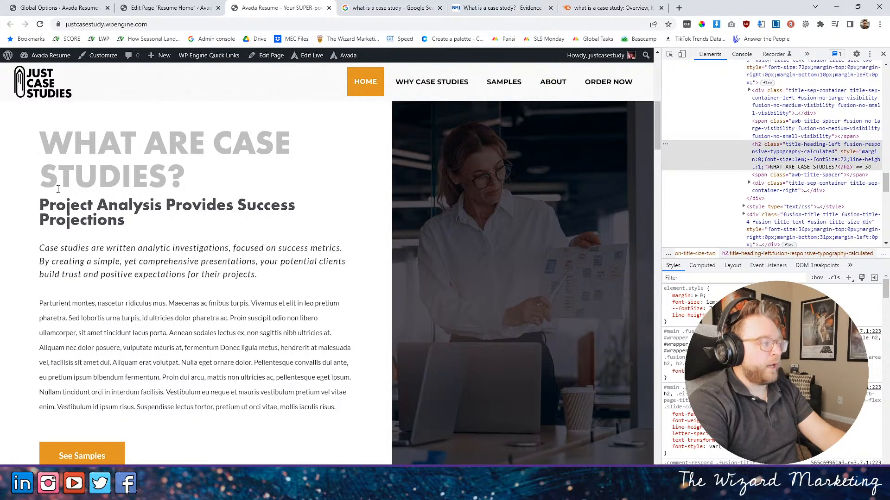
- Set the bottom margin of the "WHAT ARE CASE STUDIES?" title to 20px and save the element
left_click(168, 8)
scroll(394, 270, "down", 5)
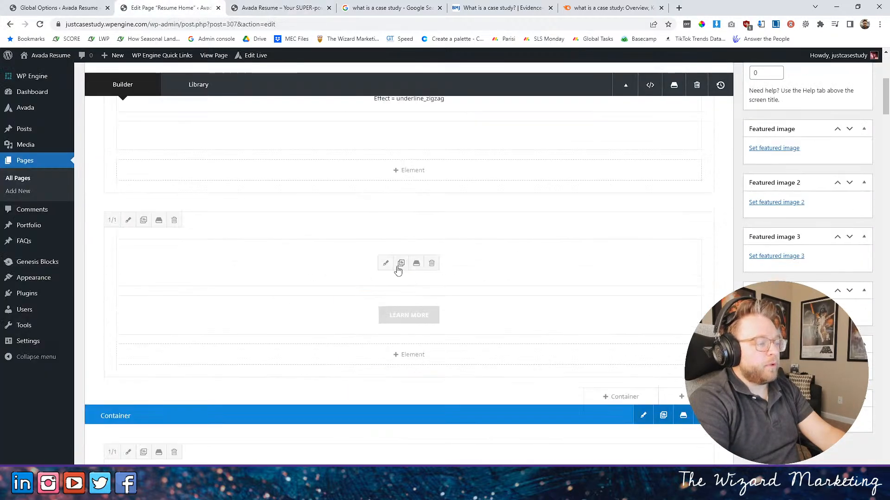
scroll(394, 270, "down", 10)
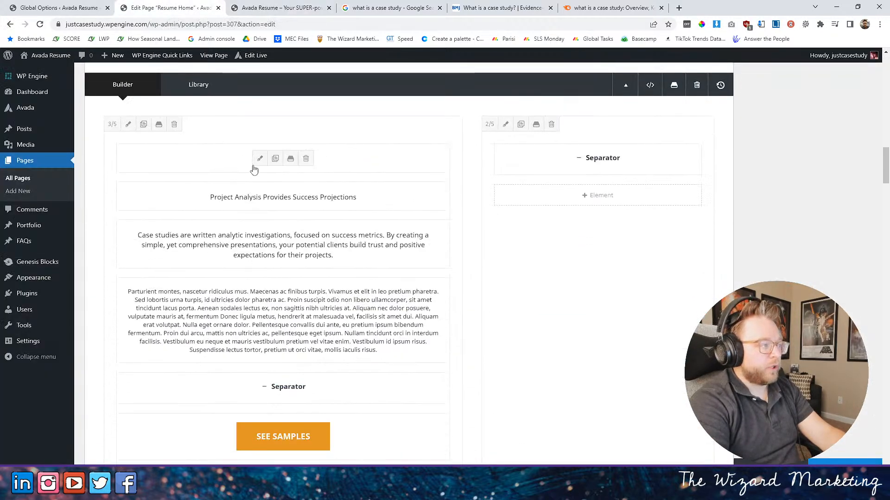
left_click(257, 159)
left_click(245, 113)
scroll(378, 248, "down", 4)
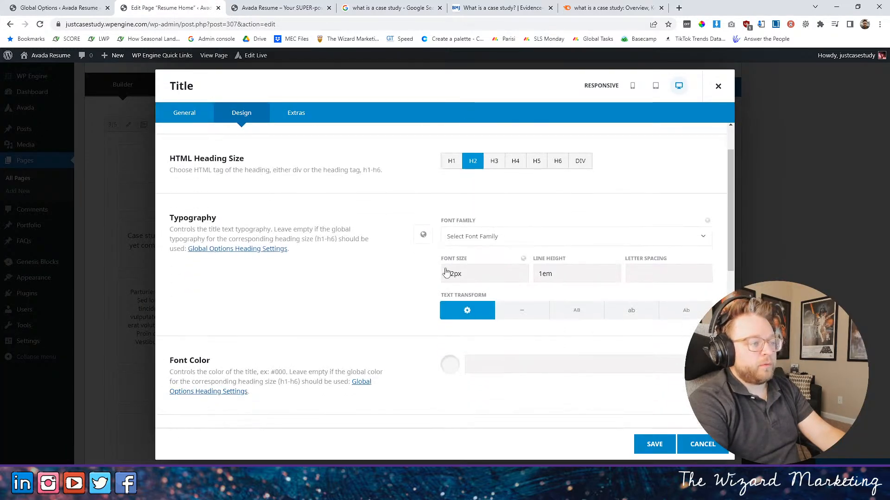
scroll(366, 255, "down", 4)
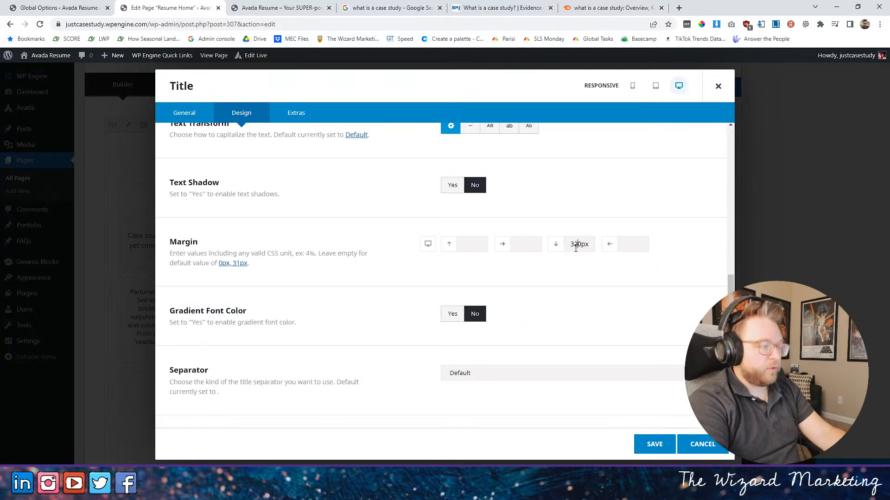
left_click(654, 444)
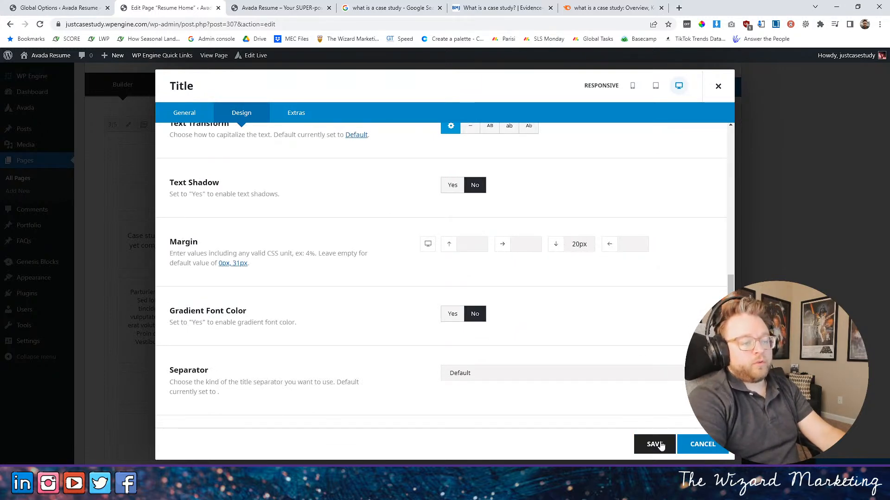
- Edit the line height of the "Project Analysis Provides Success Projections" title, then save the element and update the page
left_click(259, 196)
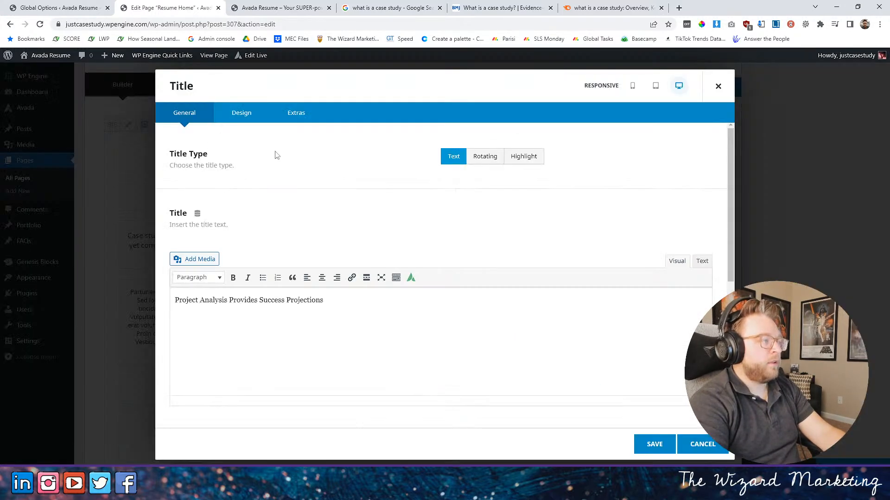
left_click(241, 113)
scroll(518, 264, "down", 1)
scroll(518, 264, "down", 3)
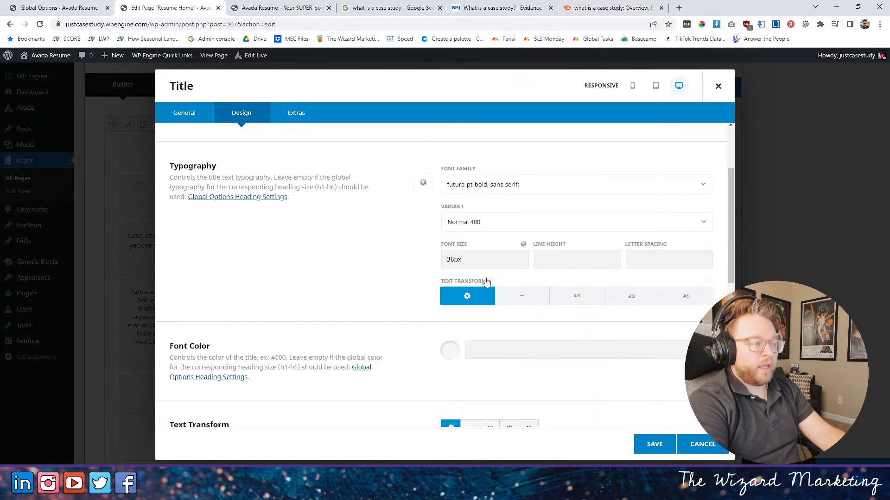
left_click(585, 265)
left_click(662, 448)
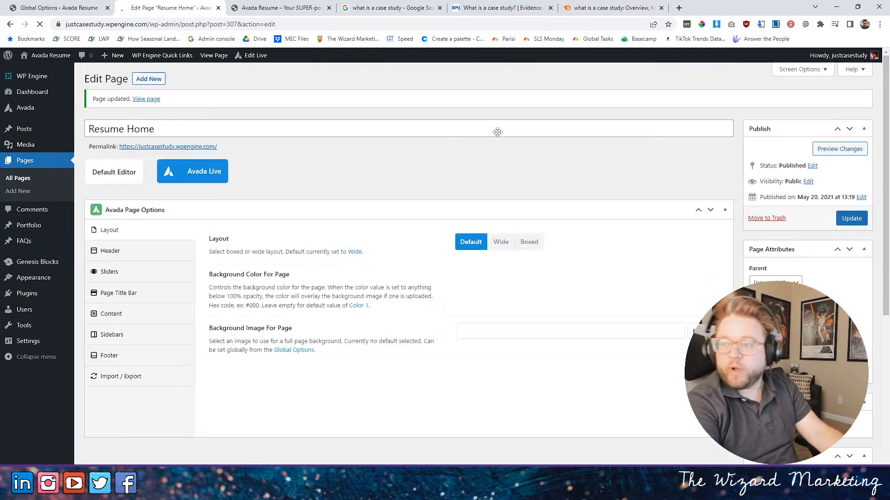
- Examine the line spacing of the "Project Analysis Provides Success Projections" subheading on the live home page
left_click(245, 8)
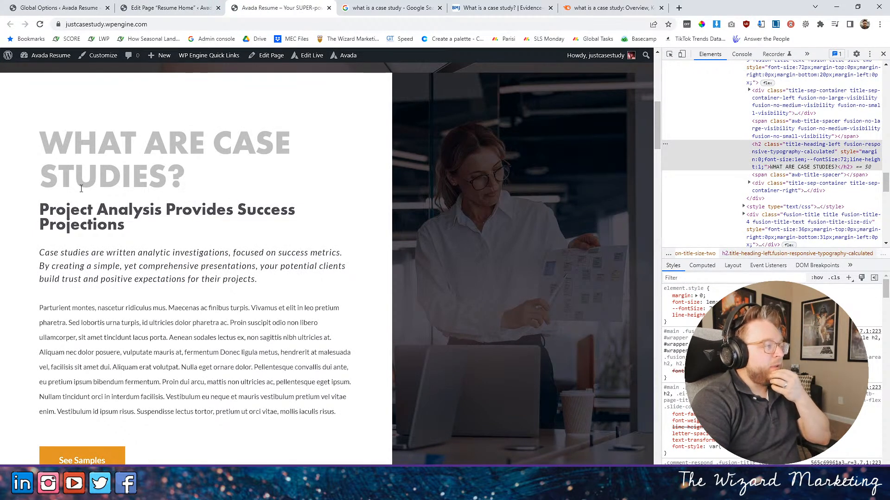
left_click_drag(69, 216, 89, 215)
left_click(93, 228)
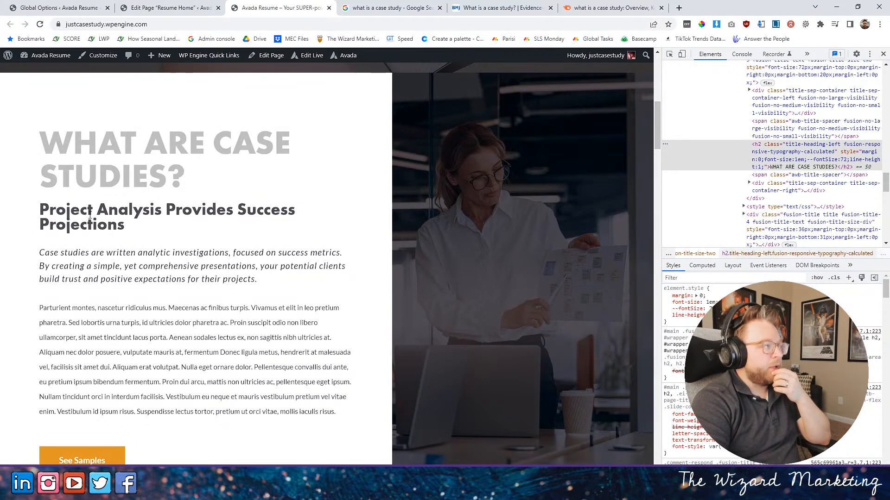
- Try to set the typography text transform of the "Project Analysis Provides Success Projections" title to Uppercase, then save and update the page
left_click(157, 7)
scroll(440, 325, "down", 10)
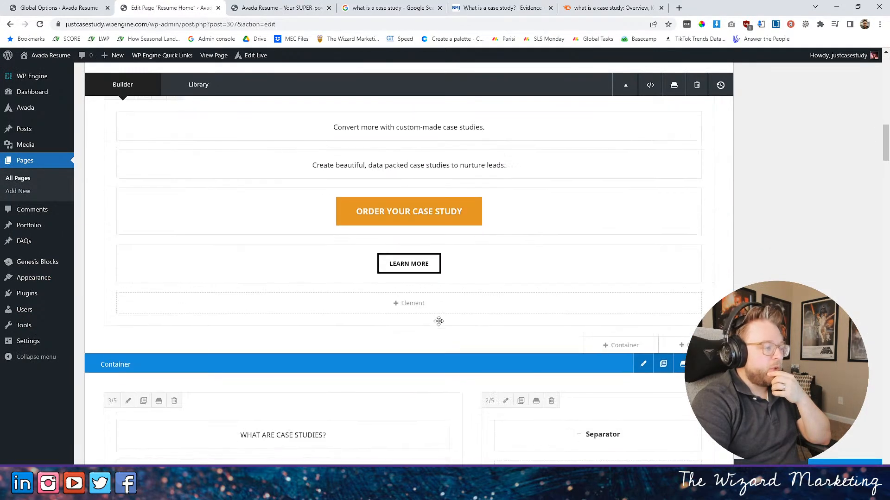
scroll(441, 325, "down", 7)
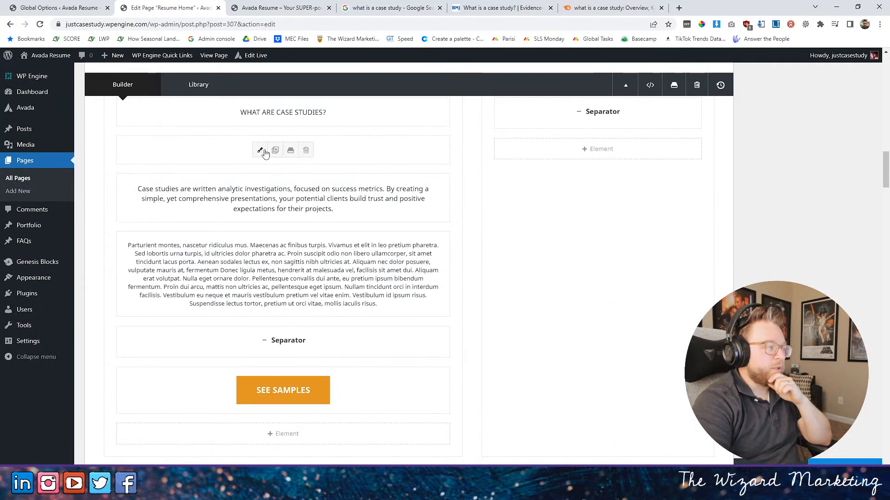
left_click(261, 150)
left_click(240, 113)
scroll(457, 304, "down", 3)
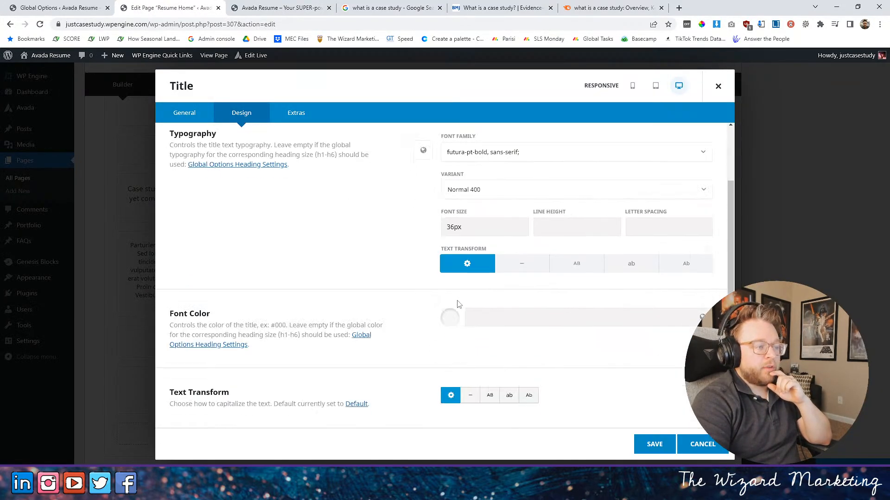
left_click(575, 265)
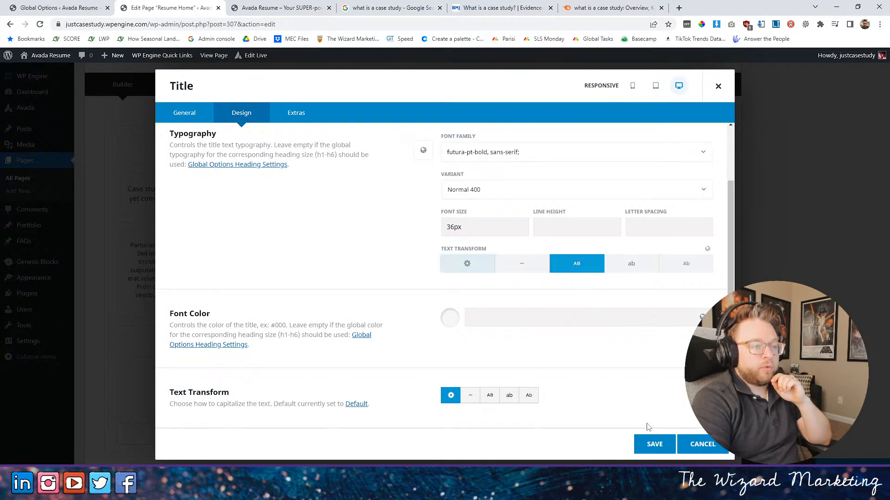
left_click(655, 444)
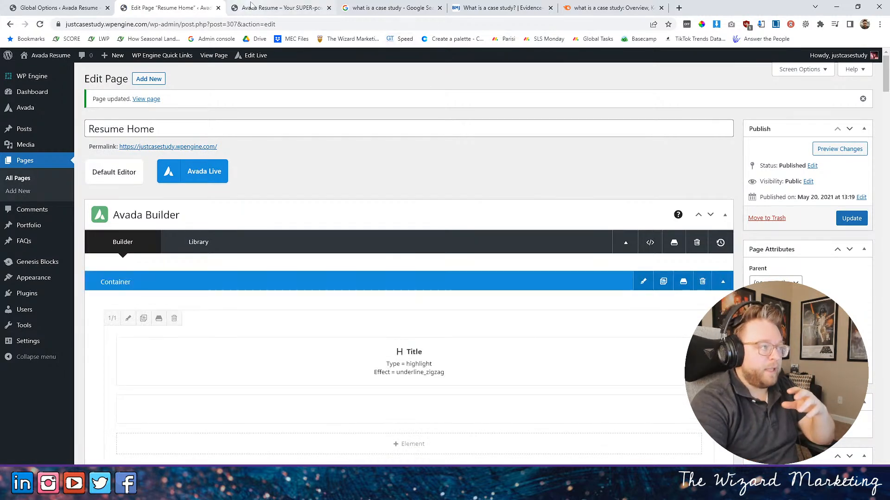
- Reload the live home page and check the letter case of the "Project Analysis Provides Success Projections" subheading
left_click(282, 8)
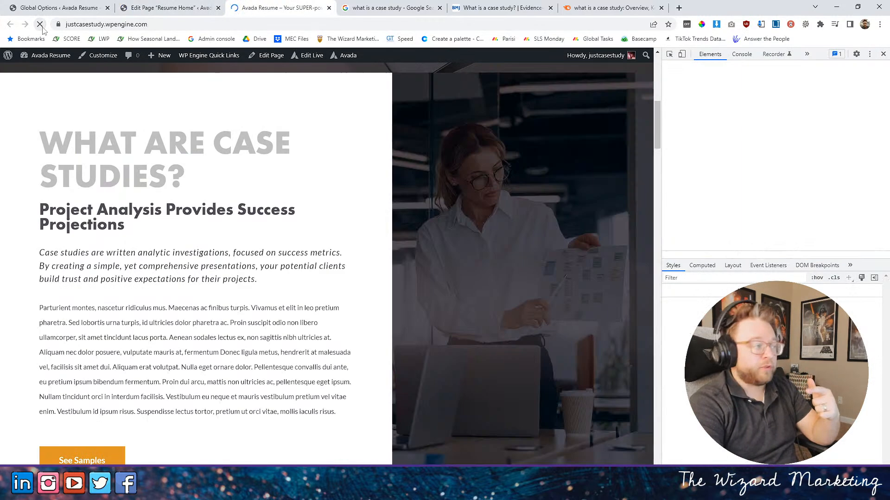
left_click_drag(127, 224, 1, 185)
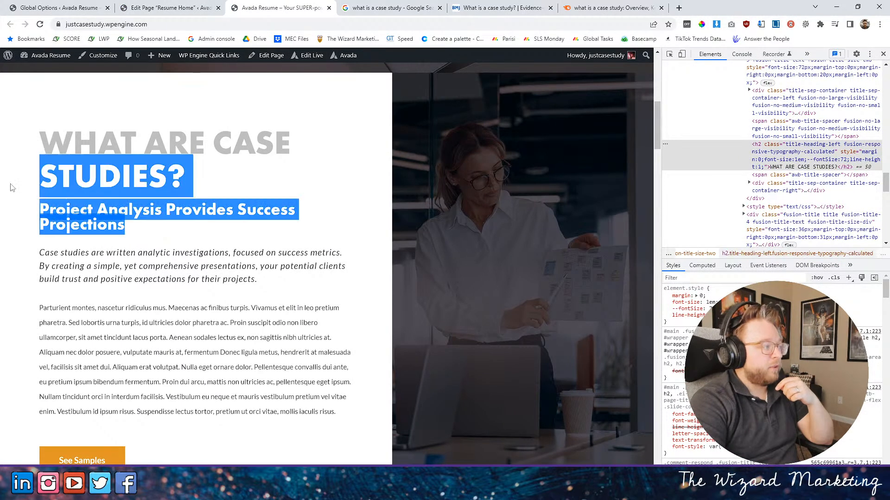
left_click(179, 5)
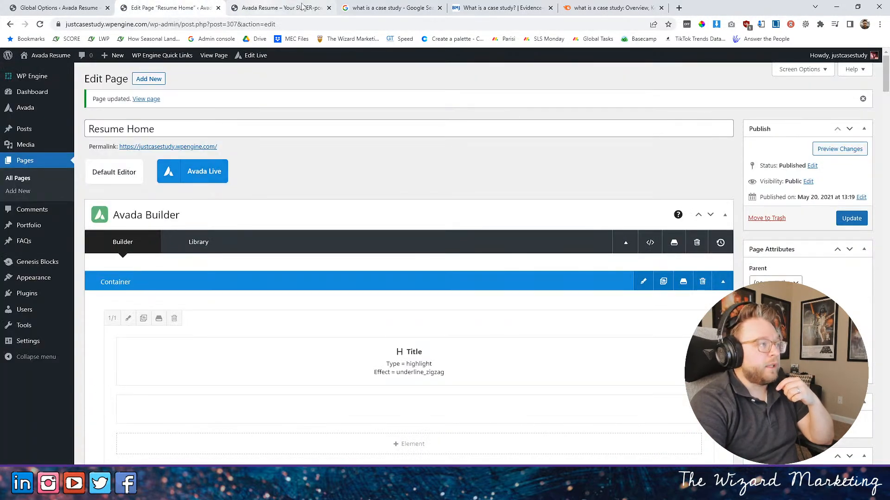
left_click(278, 7)
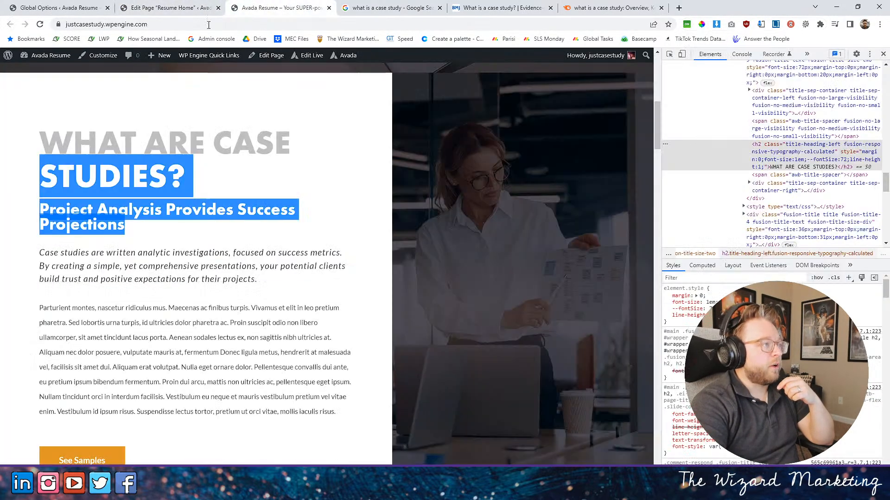
left_click(40, 24)
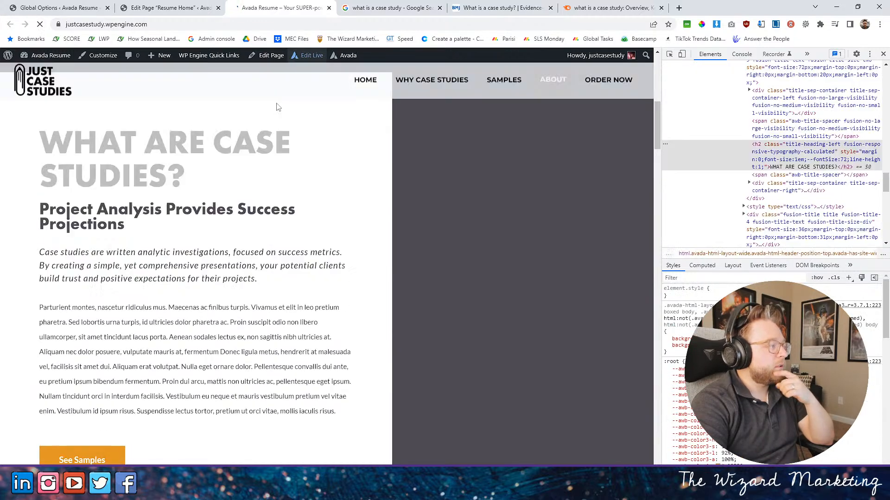
- Retry the Uppercase typography text transform on the "Project Analysis Provides Success Projections" title and save the element
left_click(173, 7)
scroll(239, 281, "down", 1)
scroll(239, 281, "down", 15)
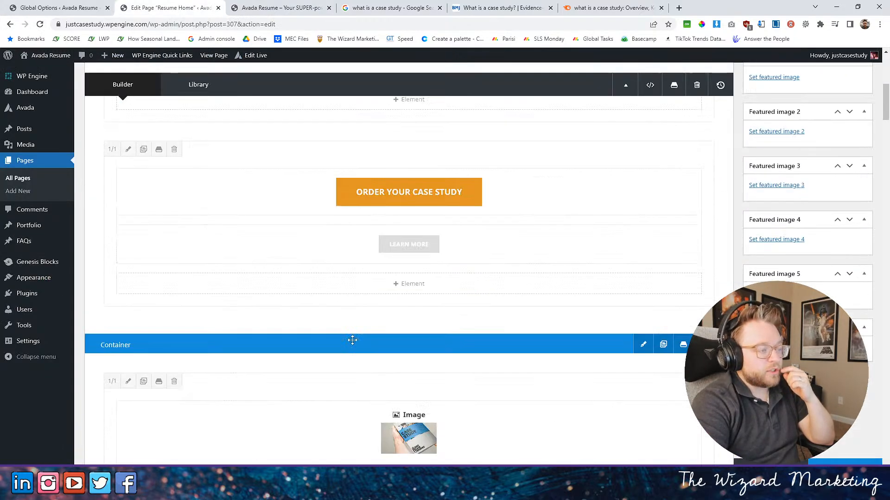
scroll(336, 330, "down", 1)
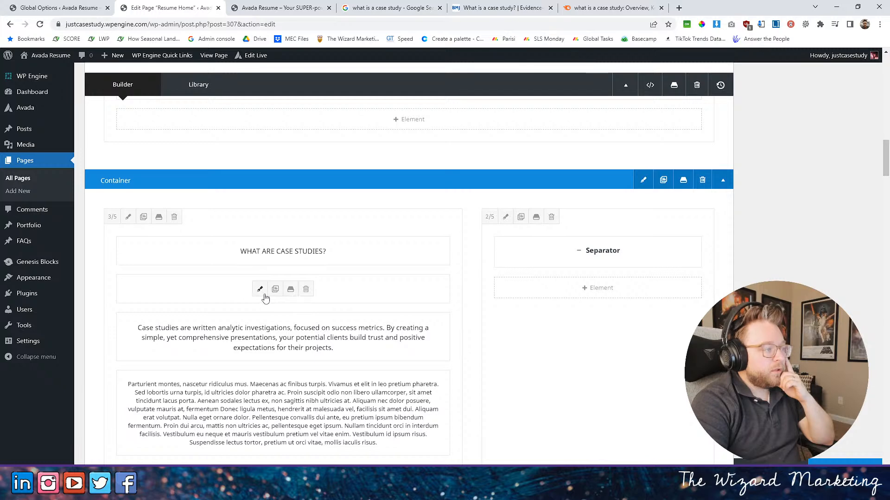
left_click(259, 289)
left_click(241, 112)
scroll(390, 313, "down", 3)
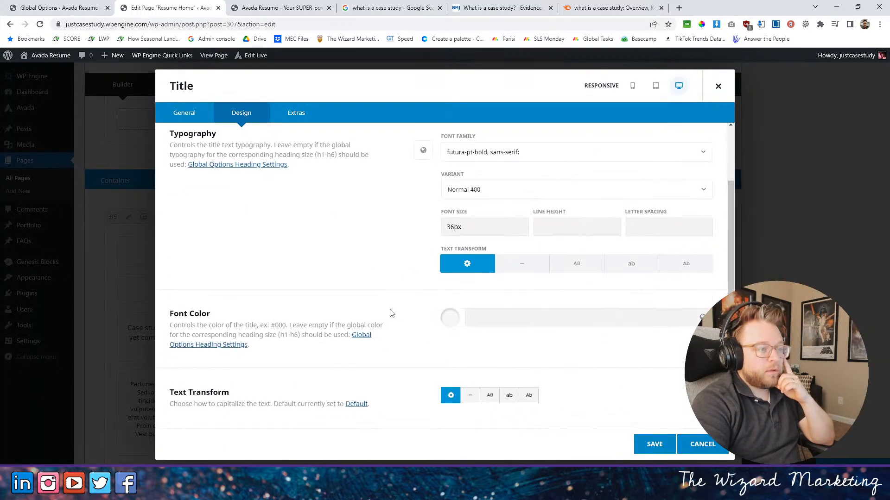
left_click(575, 267)
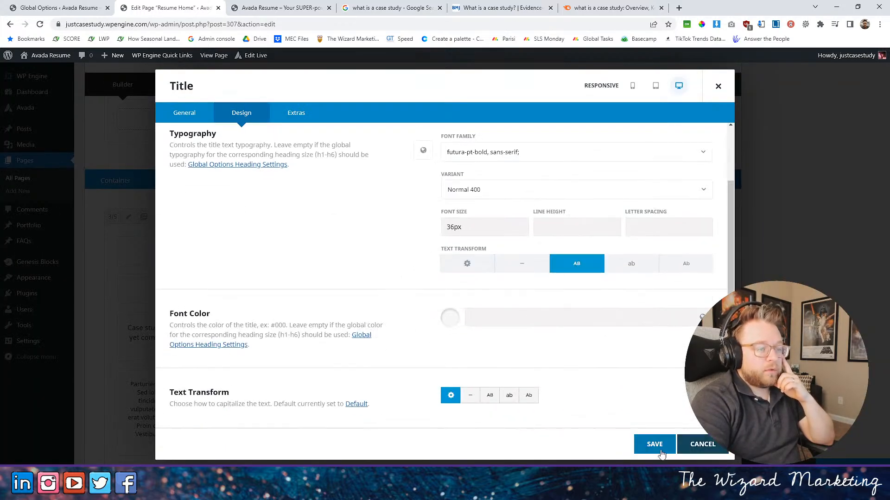
left_click(655, 444)
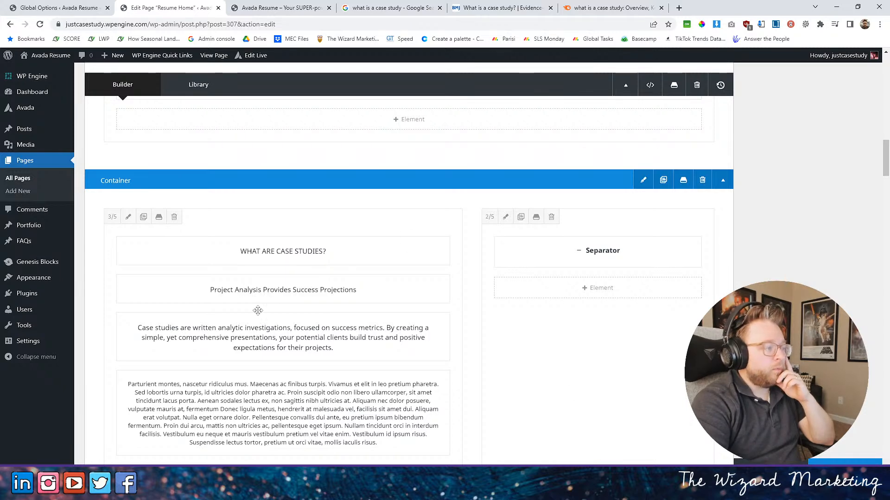
- Set the separate Text Transform option below Font Color to Uppercase for the "Project Analysis Provides Success Projections" title, then save and update the page
left_click(259, 290)
left_click(241, 112)
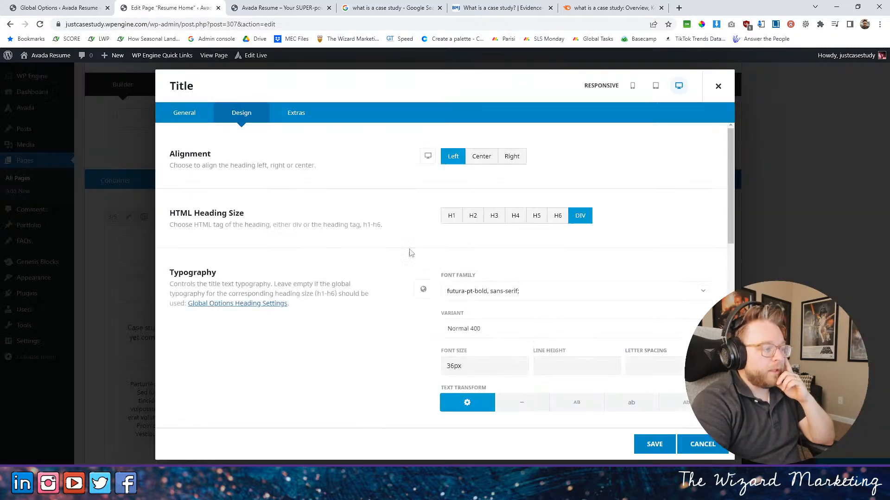
scroll(424, 301, "down", 7)
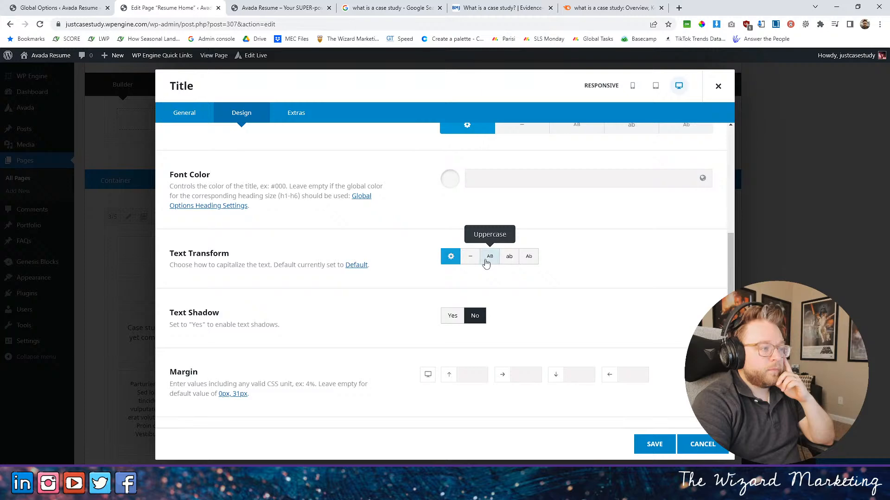
left_click(490, 256)
left_click(655, 444)
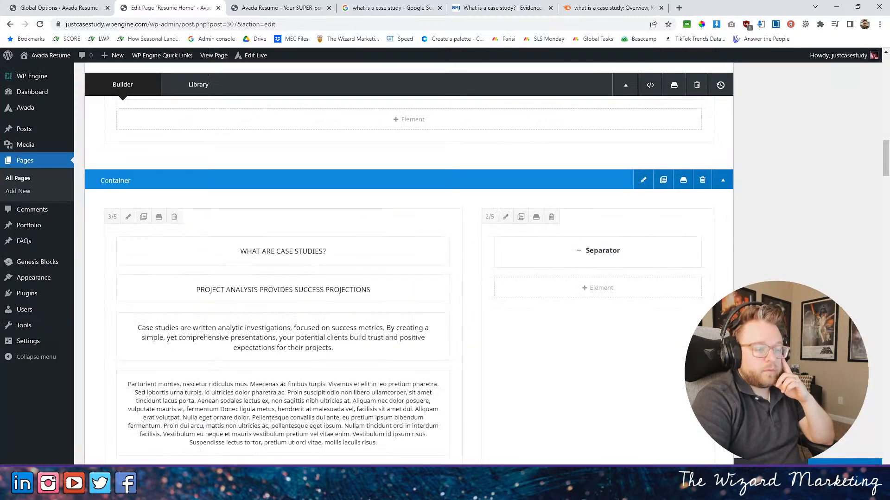
- Reload the live home page and examine the "Project Analysis Provides Success Projections" subheading's letter case and spacing against the surrounding text
left_click(278, 7)
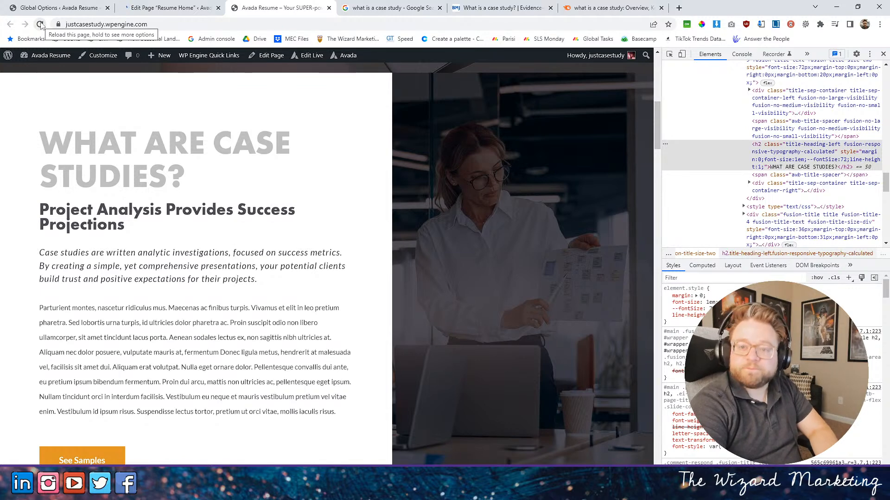
left_click(40, 24)
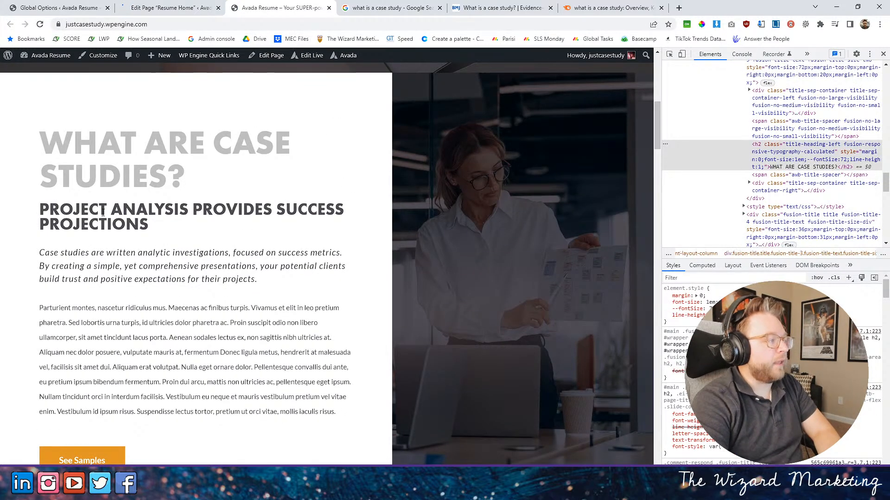
left_click_drag(65, 209, 302, 241)
left_click_drag(177, 280, 181, 292)
scroll(139, 185, "up", 1)
scroll(128, 167, "down", 2)
left_click_drag(49, 163, 136, 184)
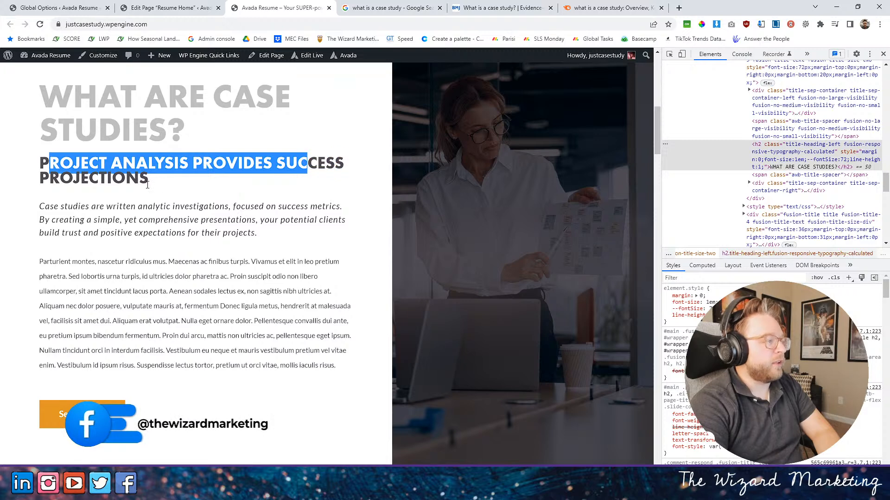
left_click(153, 161)
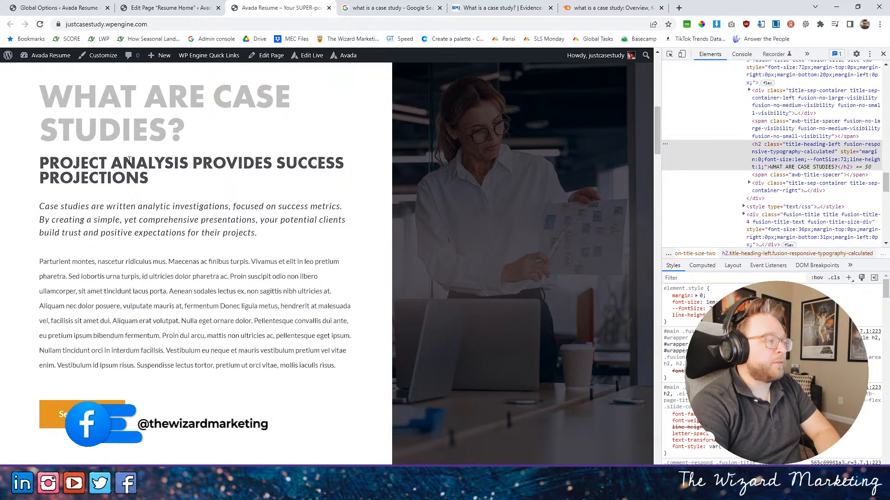
scroll(190, 167, "down", 2)
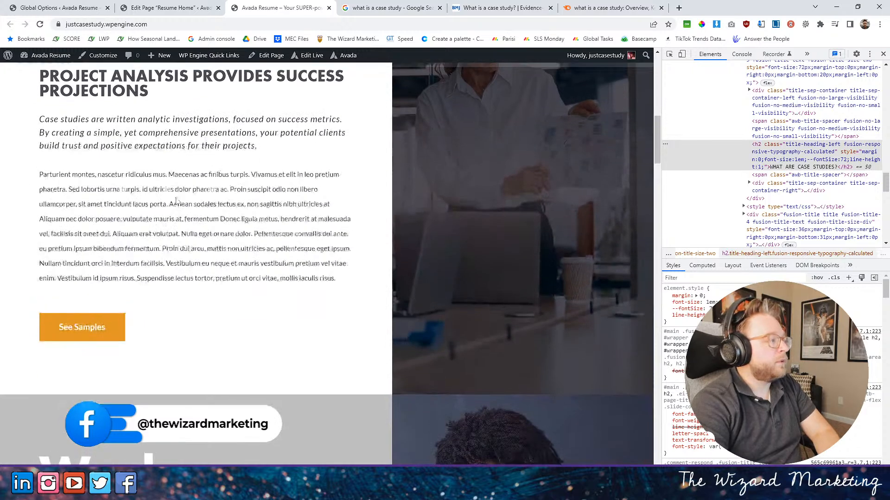
scroll(176, 194, "up", 4)
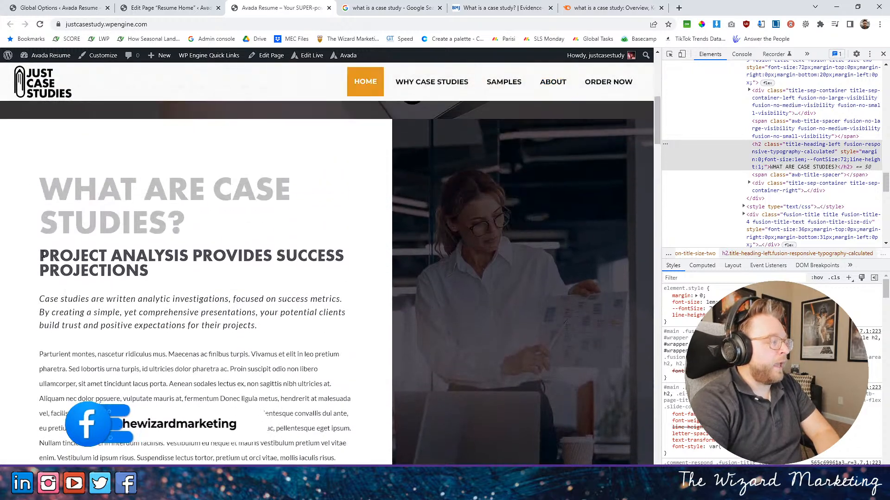
left_click_drag(39, 254, 182, 280)
left_click(175, 258)
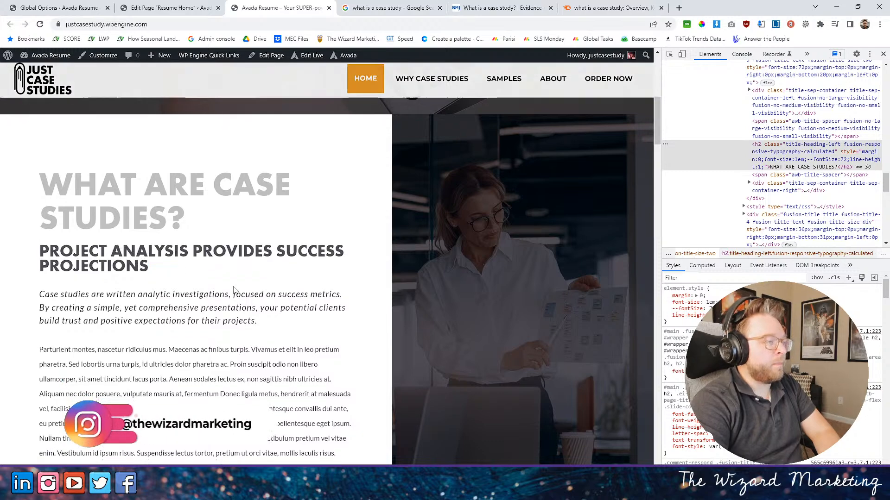
scroll(209, 278, "down", 5)
scroll(233, 290, "up", 6)
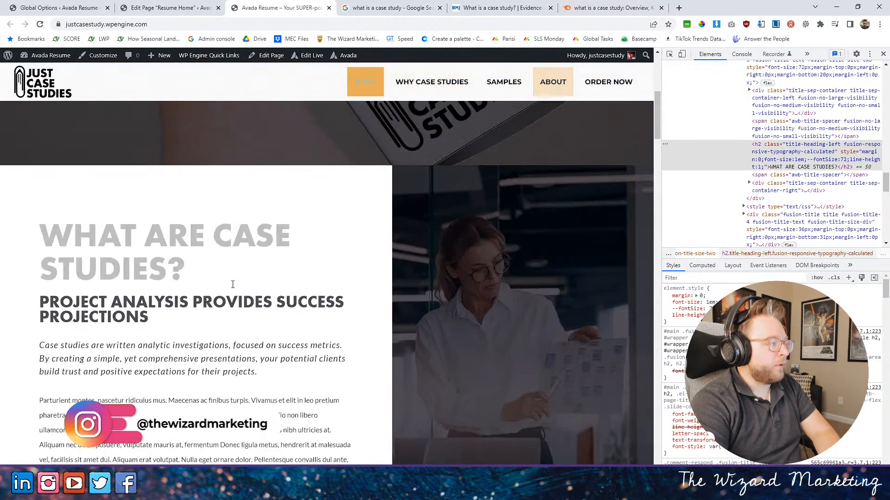
scroll(230, 282, "down", 5)
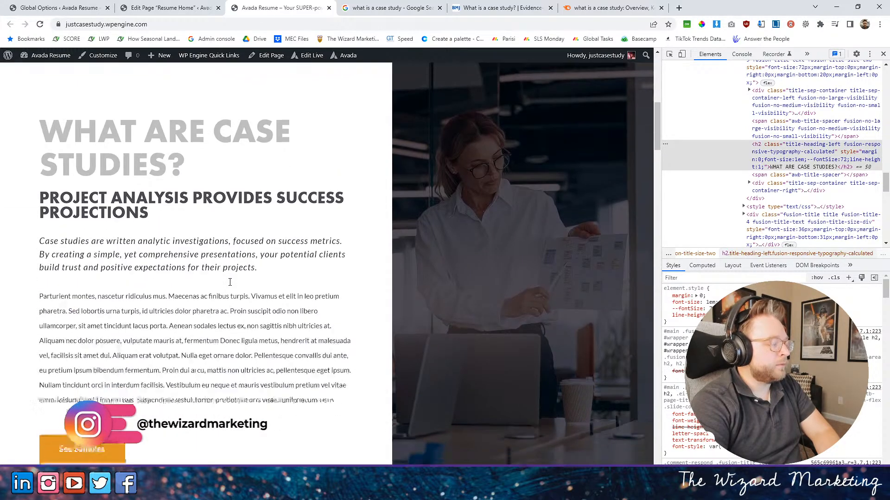
- Close the developer tools to view the live page's Work section and its recent projects grid at full width
scroll(230, 287, "down", 8)
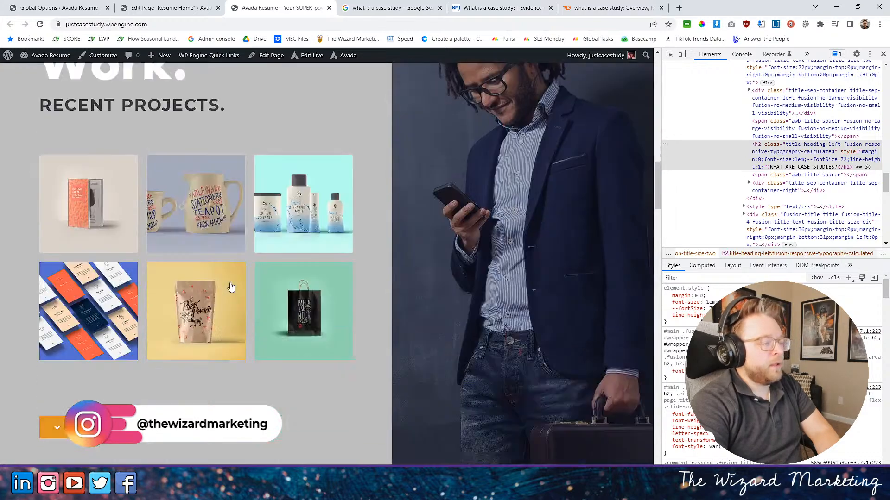
scroll(231, 287, "up", 3)
scroll(230, 284, "up", 2)
scroll(232, 284, "down", 5)
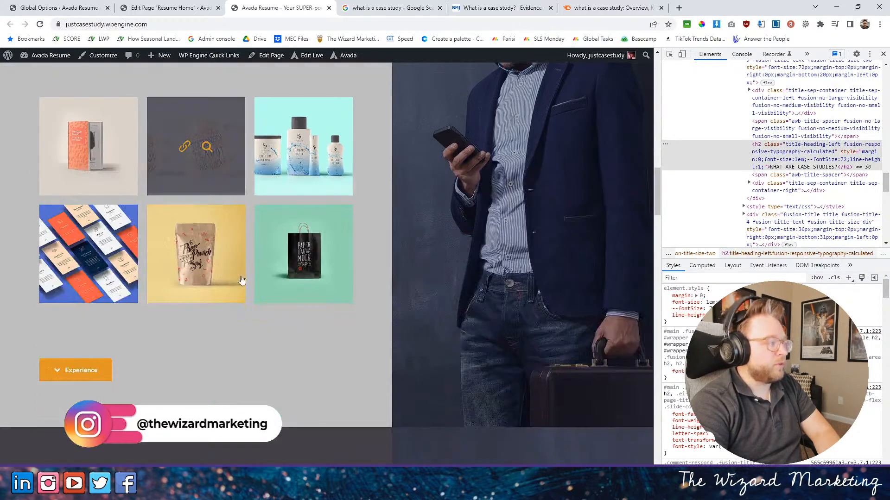
scroll(232, 284, "up", 2)
left_click(882, 54)
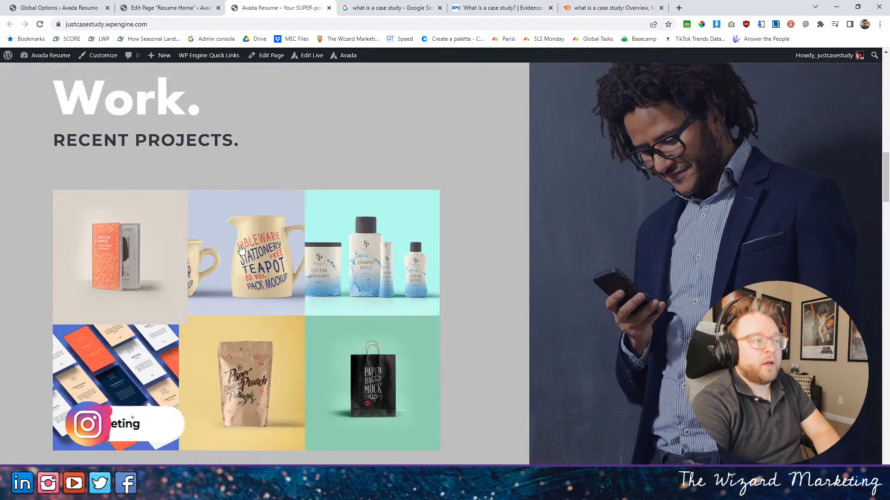
scroll(208, 241, "down", 5)
scroll(242, 249, "up", 5)
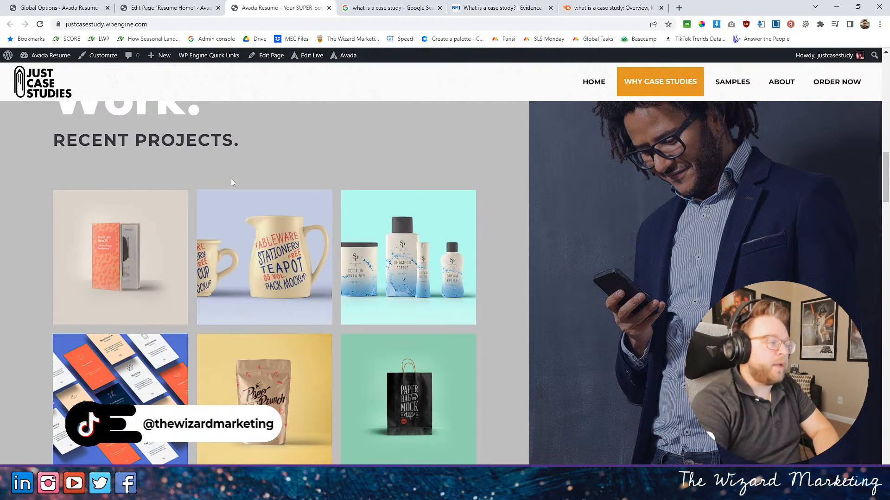
- Compare the layout and headings of the "WHAT ARE CASE STUDIES?", Work and Work Skills sections on the live home page
scroll(274, 176, "down", 7)
scroll(269, 180, "up", 7)
scroll(251, 176, "down", 12)
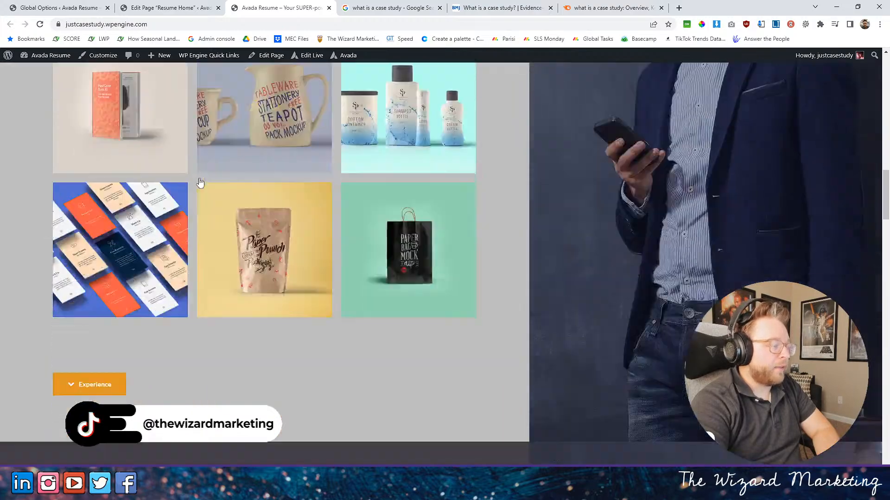
scroll(199, 179, "down", 1)
scroll(199, 179, "up", 2)
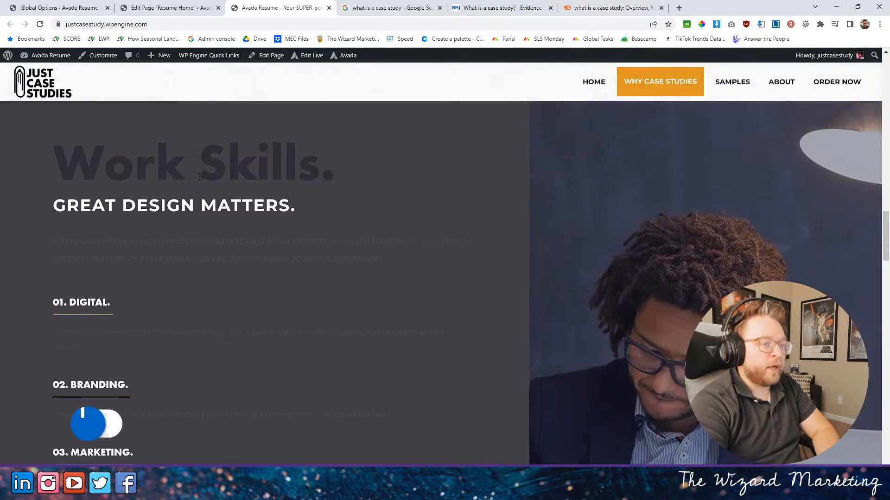
scroll(199, 179, "down", 1)
scroll(256, 171, "up", 8)
scroll(255, 168, "up", 11)
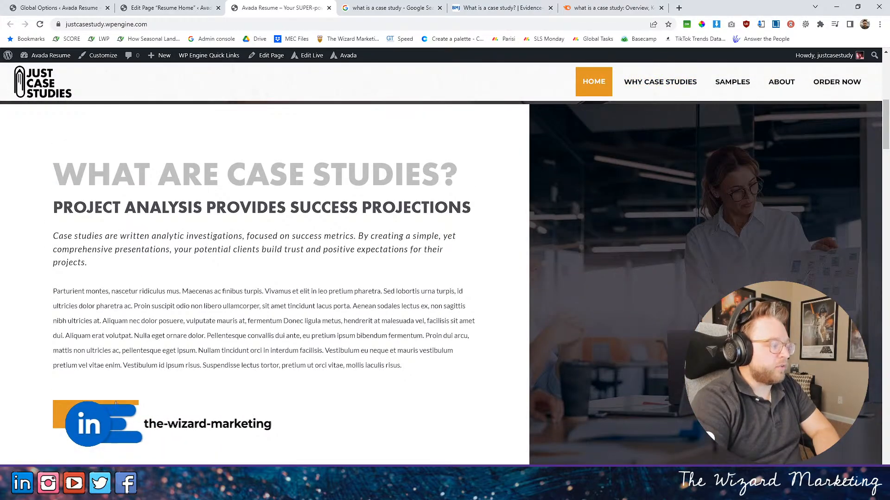
scroll(155, 203, "down", 9)
scroll(155, 207, "down", 10)
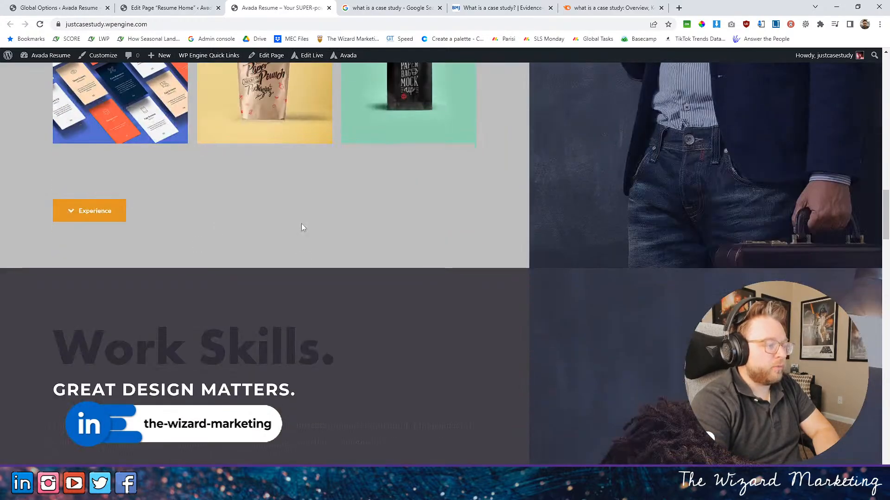
- Compare the Work Skills section's heading contrast and text with the case studies and Work sections on the live home page
scroll(220, 239, "down", 5)
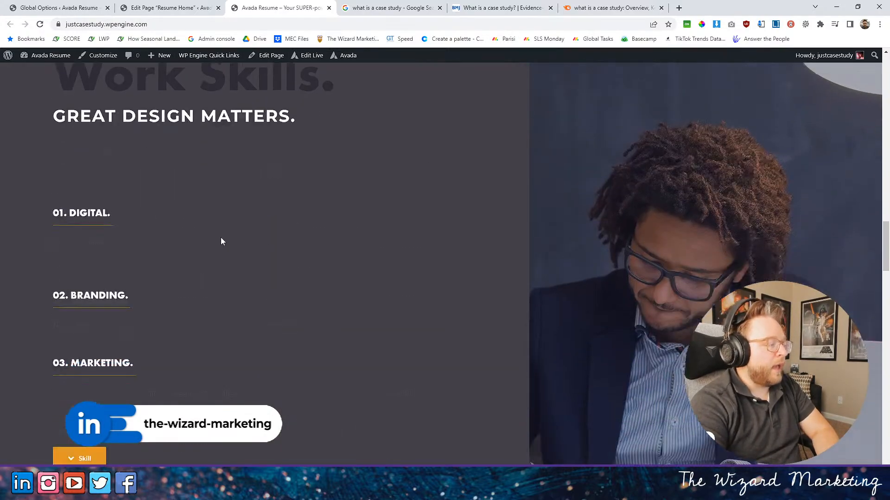
scroll(220, 240, "up", 4)
scroll(221, 240, "up", 2)
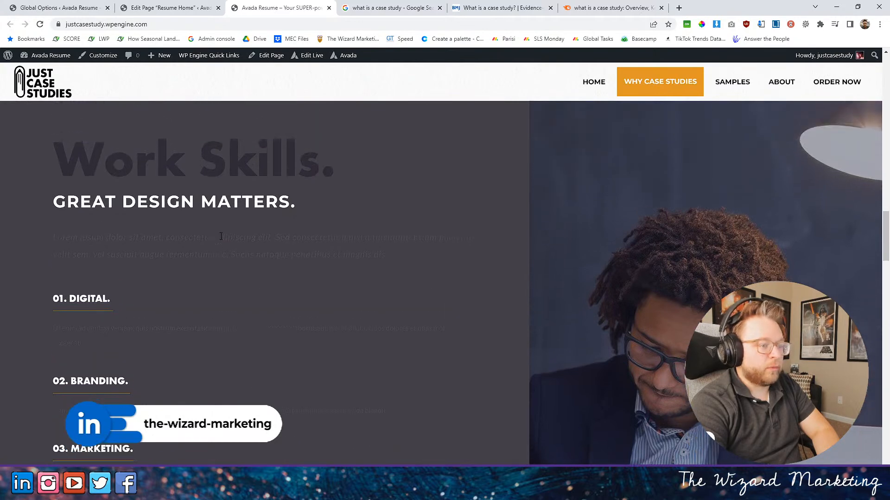
scroll(322, 198, "up", 3)
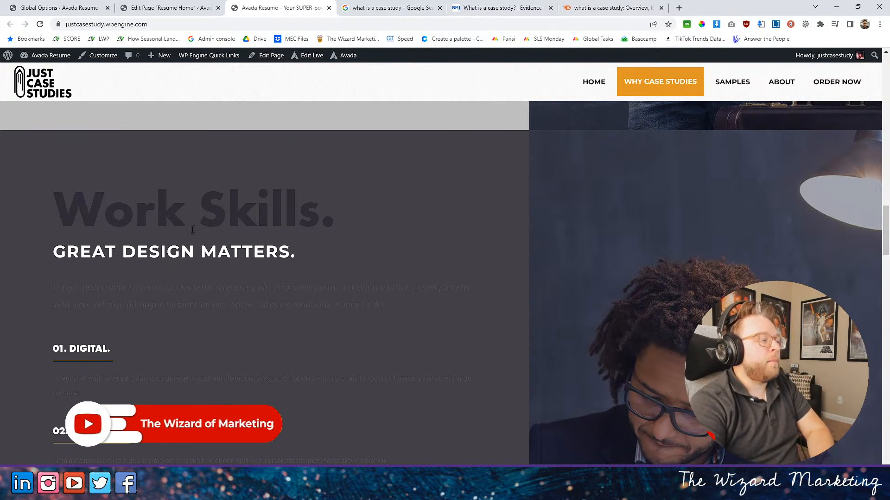
left_click_drag(122, 210, 327, 230)
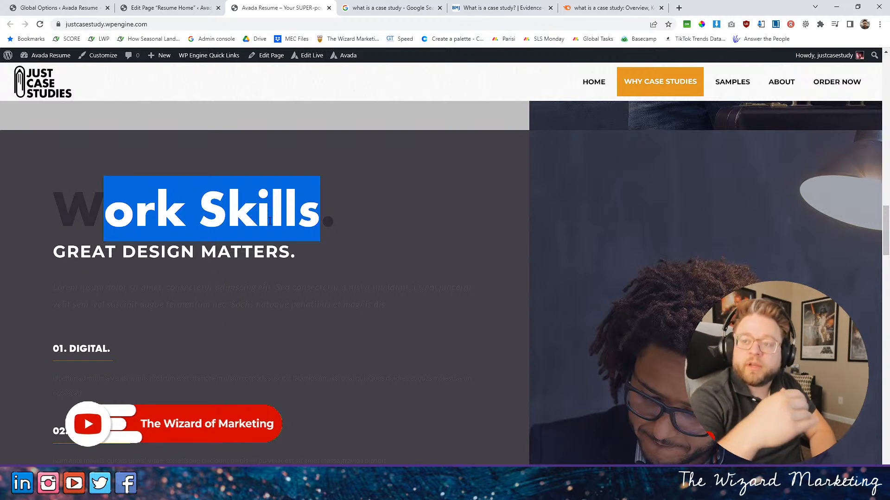
scroll(269, 220, "up", 2)
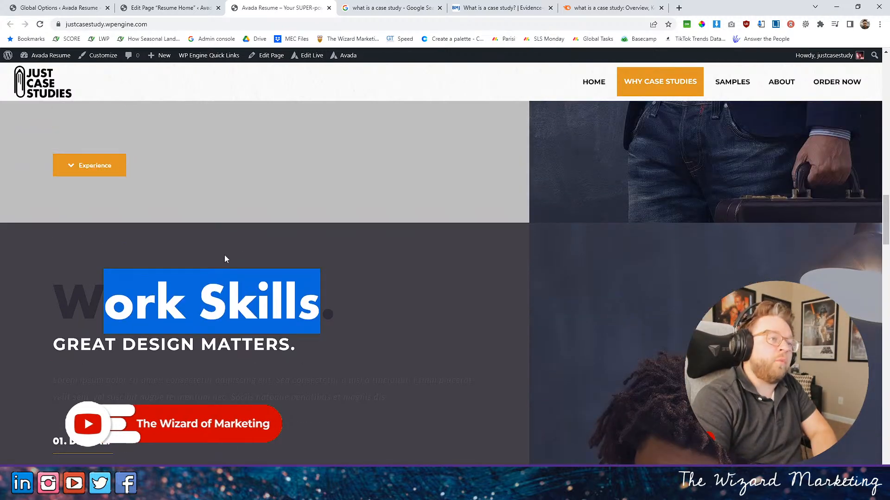
scroll(232, 259, "up", 15)
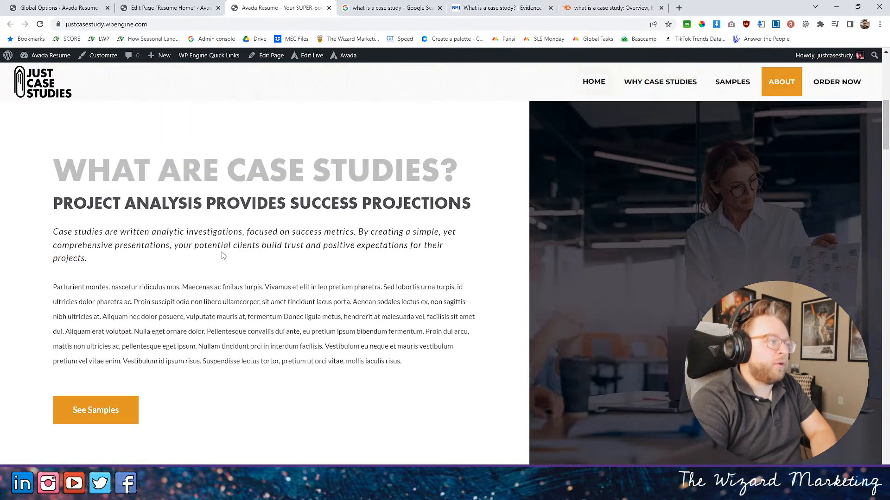
scroll(222, 255, "up", 2)
left_click_drag(111, 200, 338, 258)
scroll(298, 274, "down", 11)
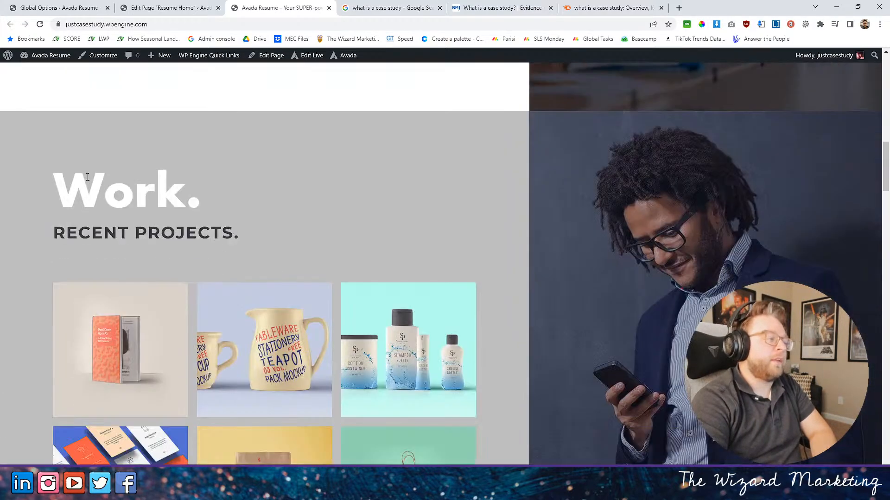
left_click_drag(87, 177, 328, 288)
scroll(320, 278, "down", 9)
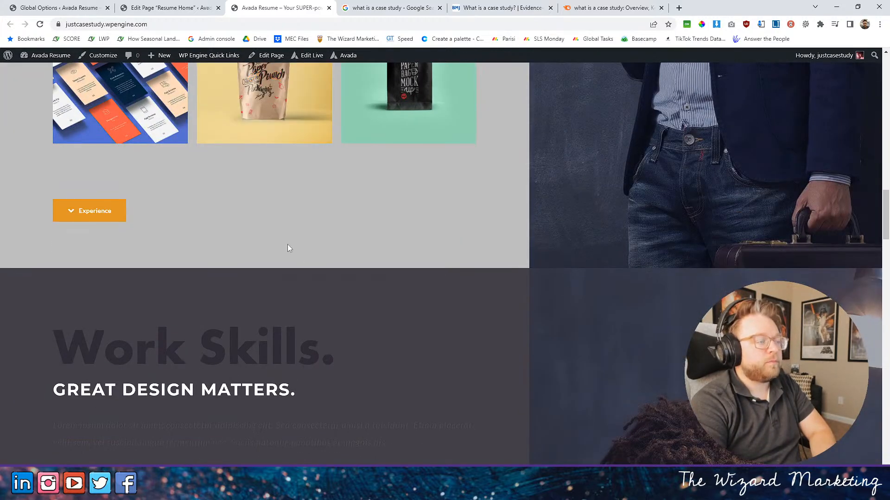
- Examine the Work Skills heading, subheading, intro paragraph and the Digital, Branding and Marketing items below it
scroll(301, 255, "down", 2)
left_click_drag(38, 250, 427, 334)
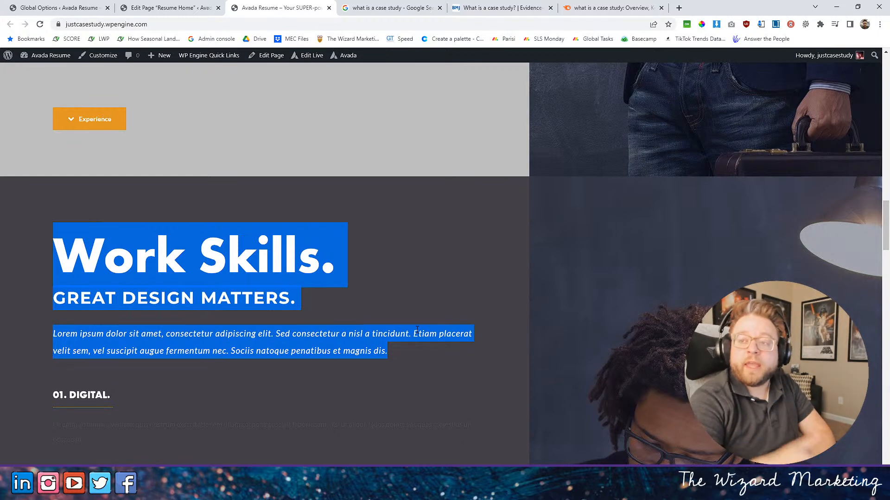
scroll(417, 329, "down", 3)
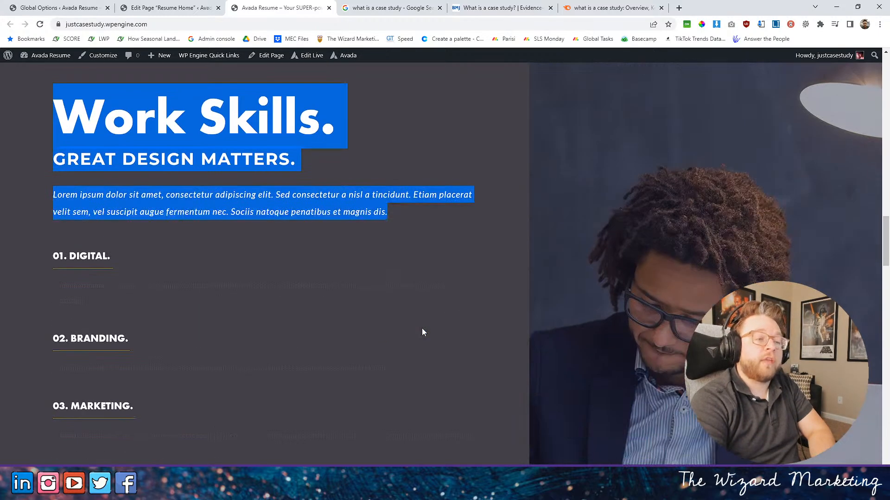
scroll(278, 301, "down", 5)
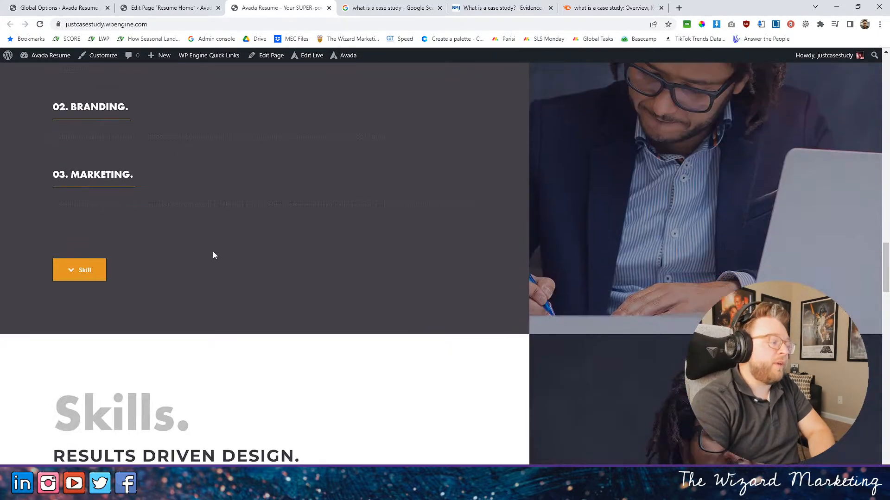
scroll(167, 241, "up", 5)
scroll(243, 231, "up", 1)
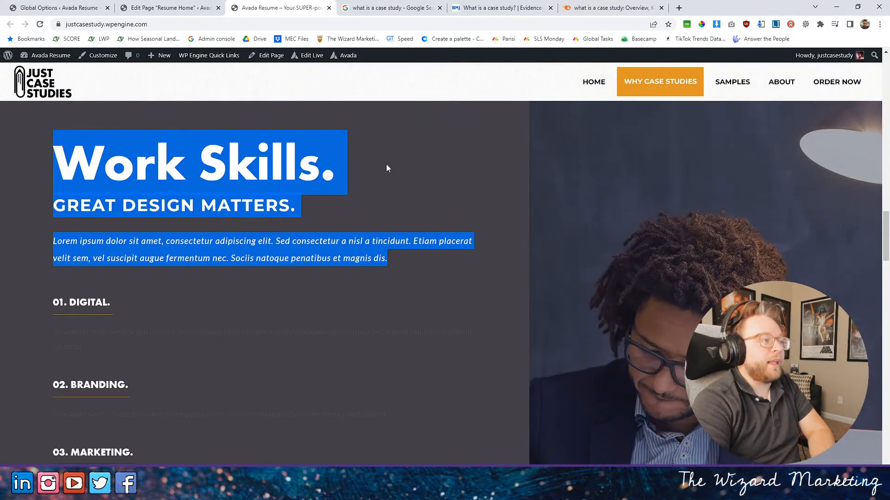
- In the page editor, replace the "Work Skills." title text with "THE PROCESS." in capitals
left_click(153, 8)
scroll(336, 194, "down", 10)
scroll(336, 193, "down", 15)
scroll(351, 200, "down", 4)
scroll(284, 210, "up", 2)
left_click(256, 198)
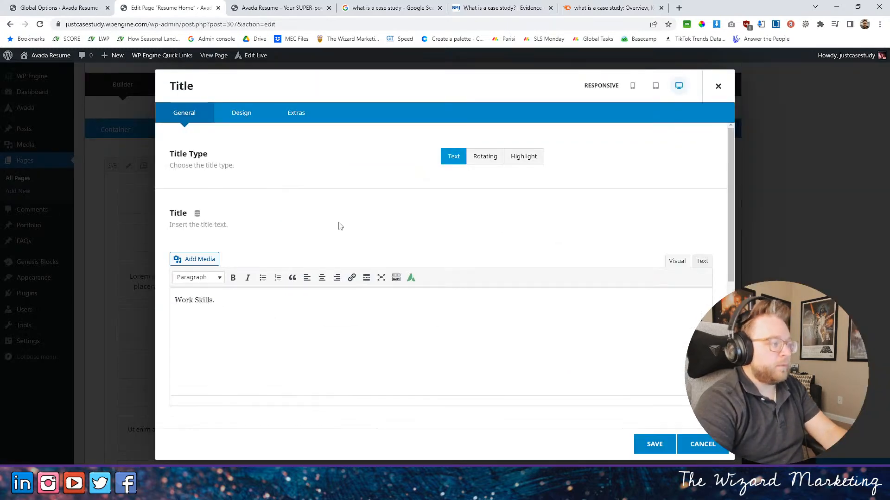
left_click_drag(212, 300, 175, 300)
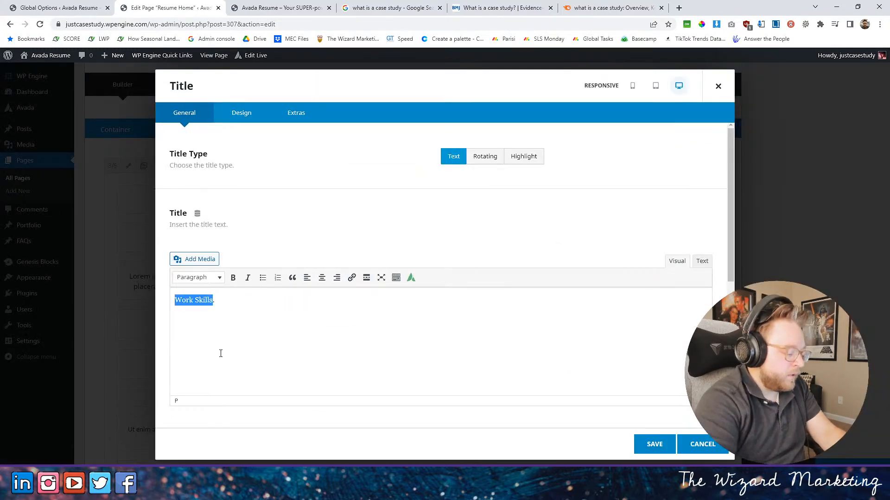
type("The Process.")
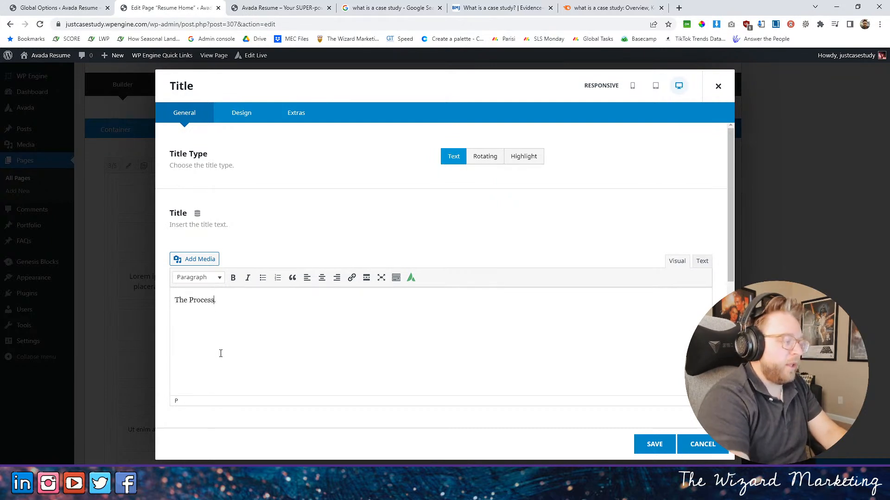
left_click_drag(212, 300, 123, 297)
type("THE PRO")
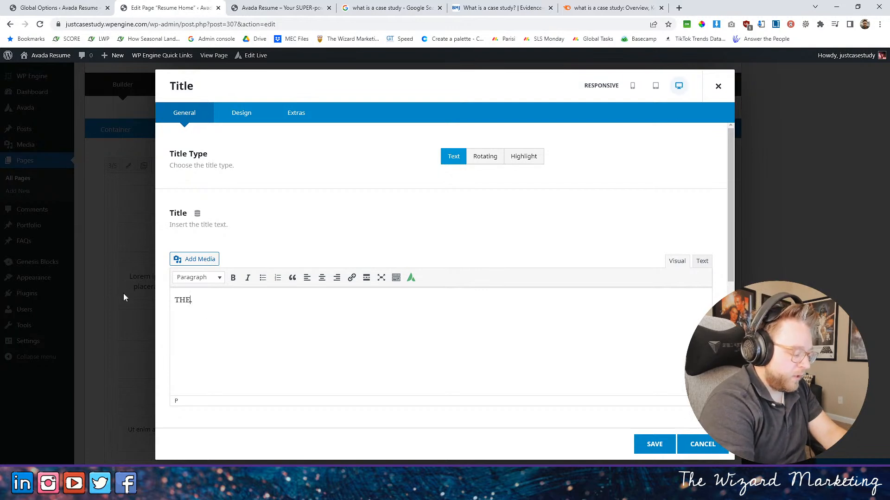
type("CESS")
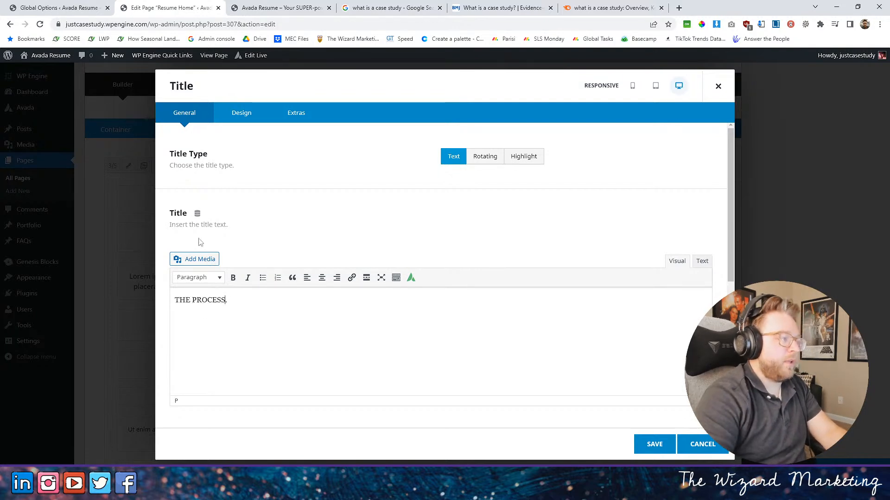
- Set the font size of the "THE PROCESS." title to 72px and save the element
left_click(248, 119)
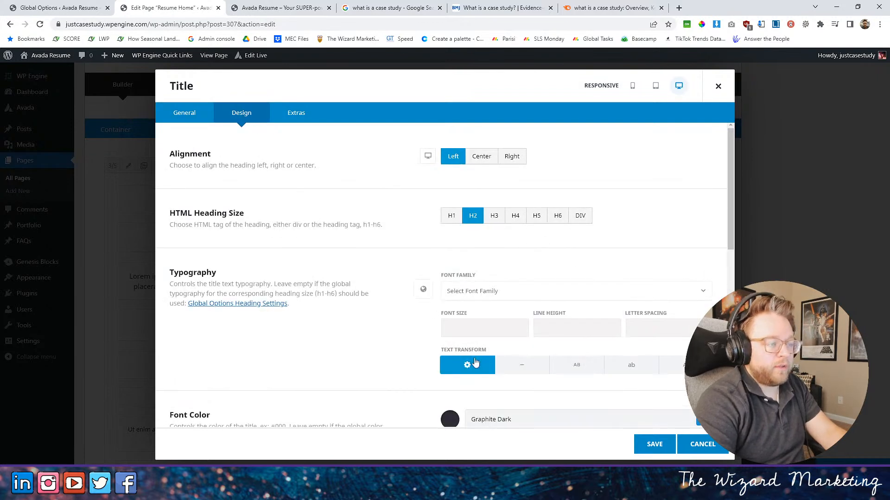
scroll(480, 218, "down", 1)
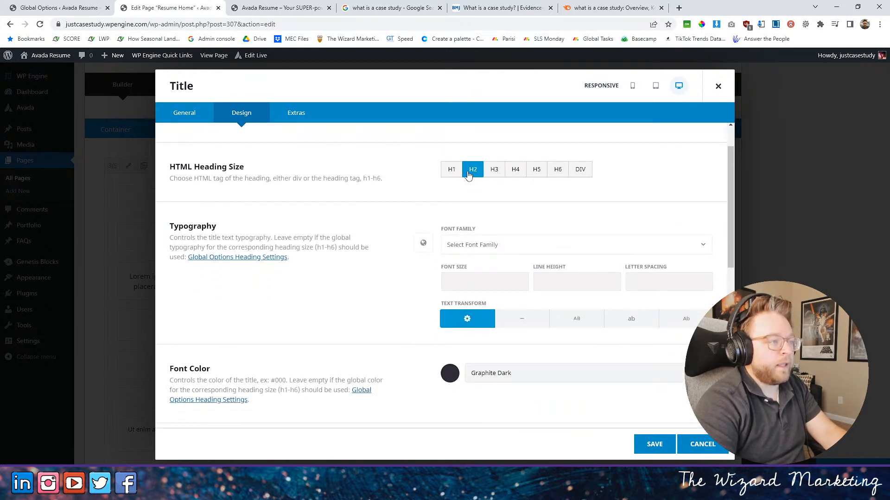
left_click(454, 290)
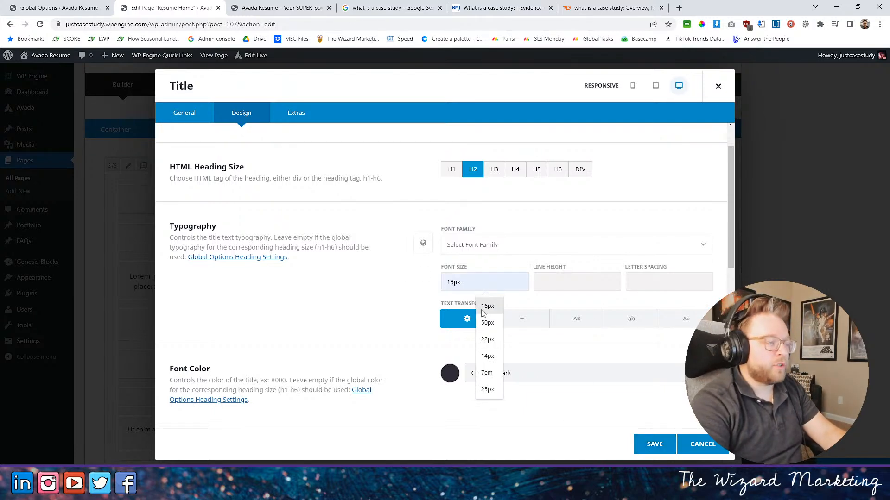
type("72")
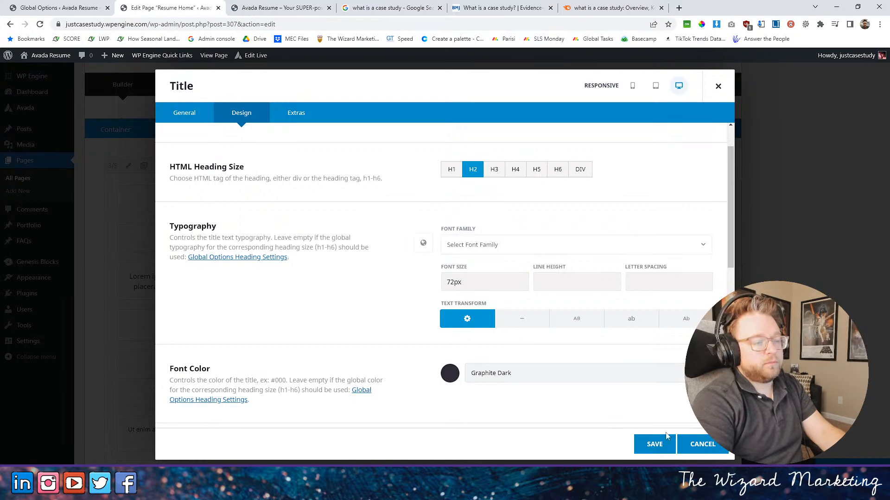
left_click(654, 444)
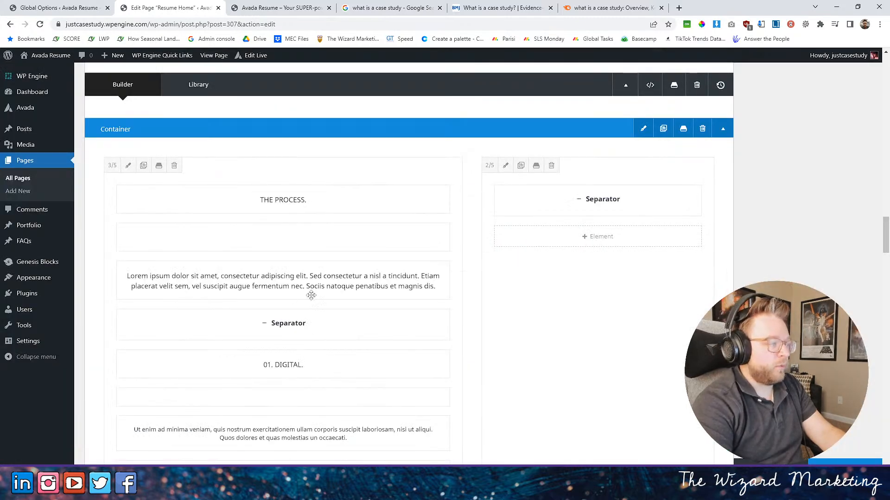
- Replace the "GREAT DESIGN MATTERS." subheading below the process title with "HOW TO CREATE A CASE STUDY" and save the element
left_click(260, 238)
left_click(248, 9)
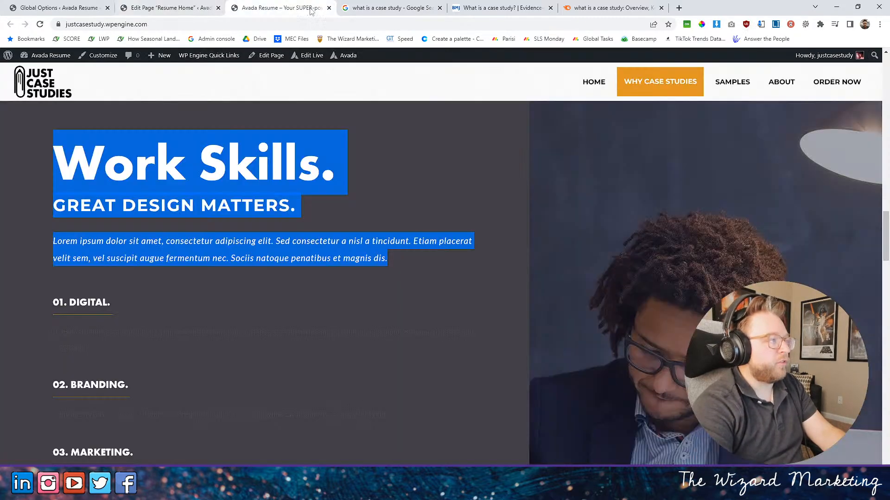
left_click_drag(52, 205, 299, 211)
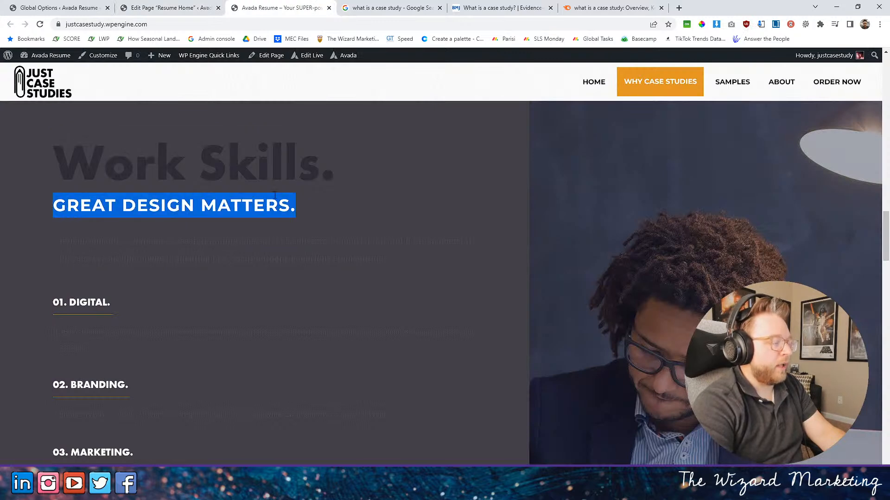
left_click(193, 6)
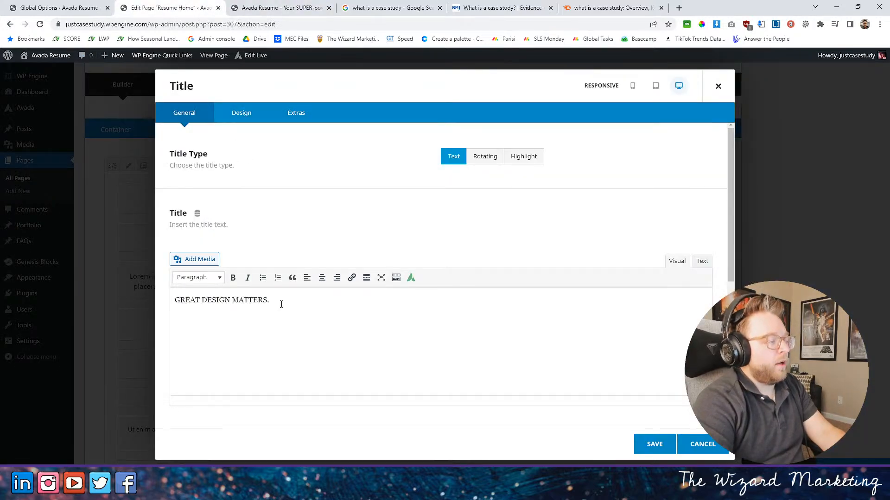
left_click_drag(281, 304, 120, 304)
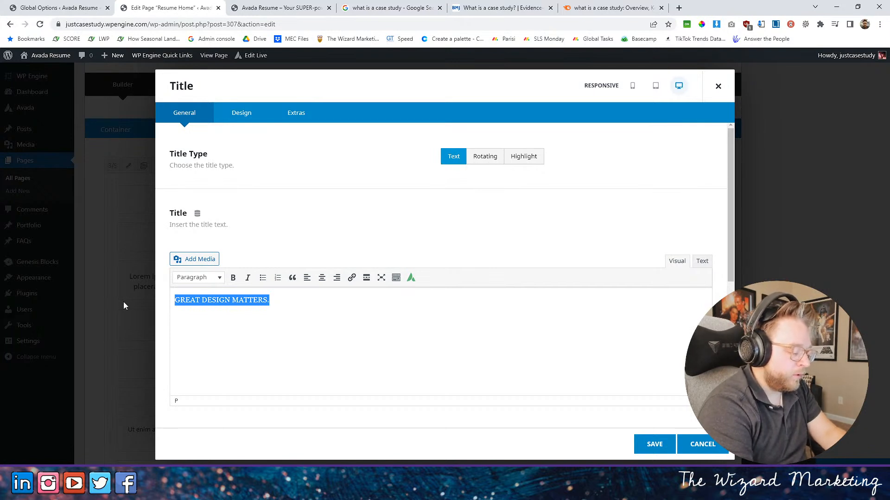
type("Ho")
key("BackSpace")
type("OW")
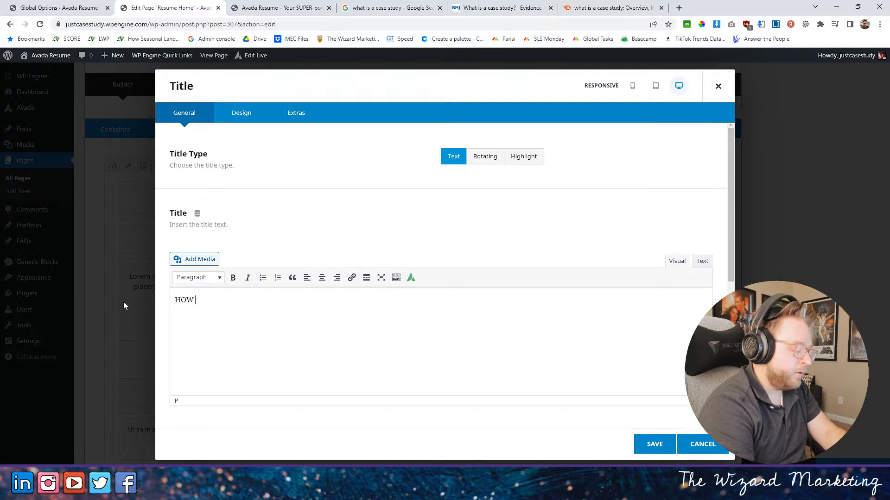
type(" TO CREA")
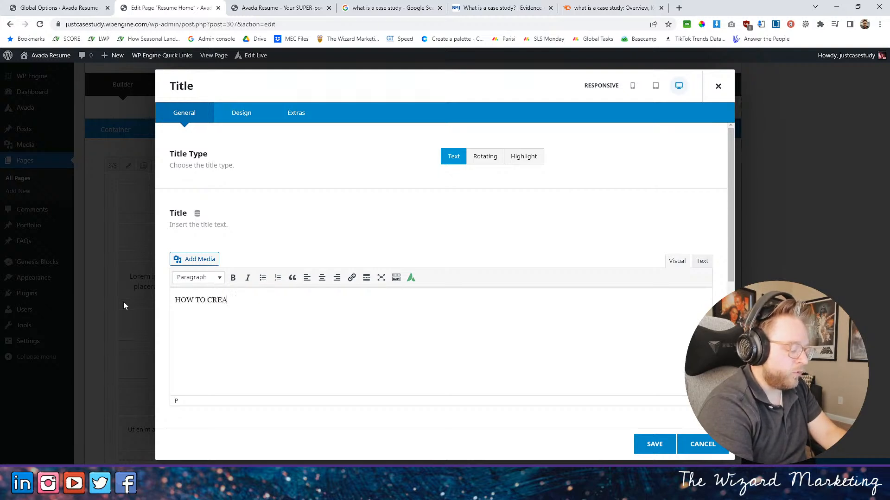
type("TE A CAS")
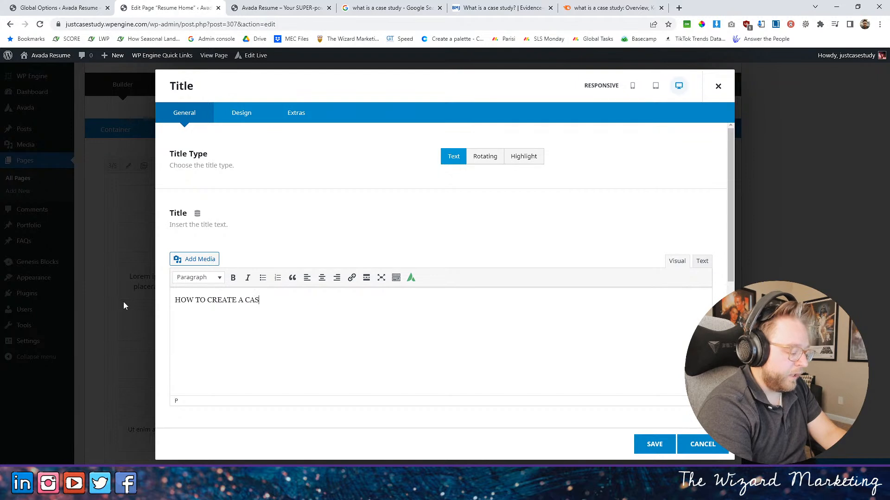
type("E STUDY")
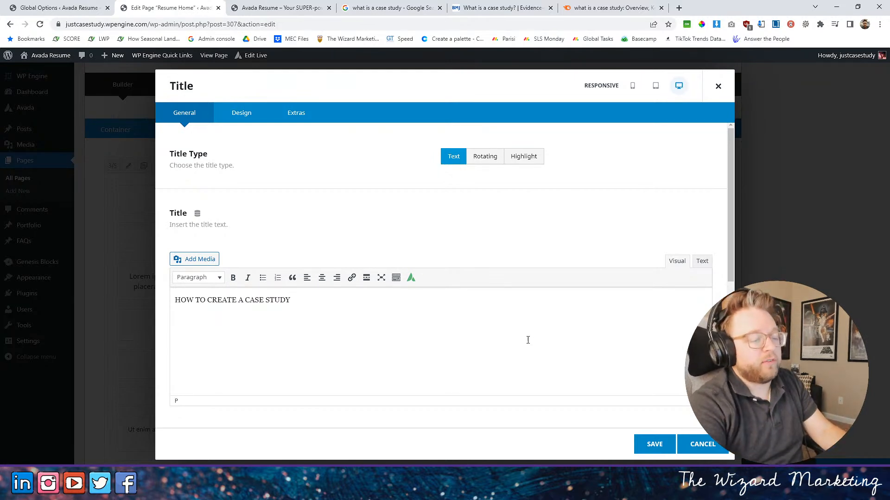
left_click(655, 445)
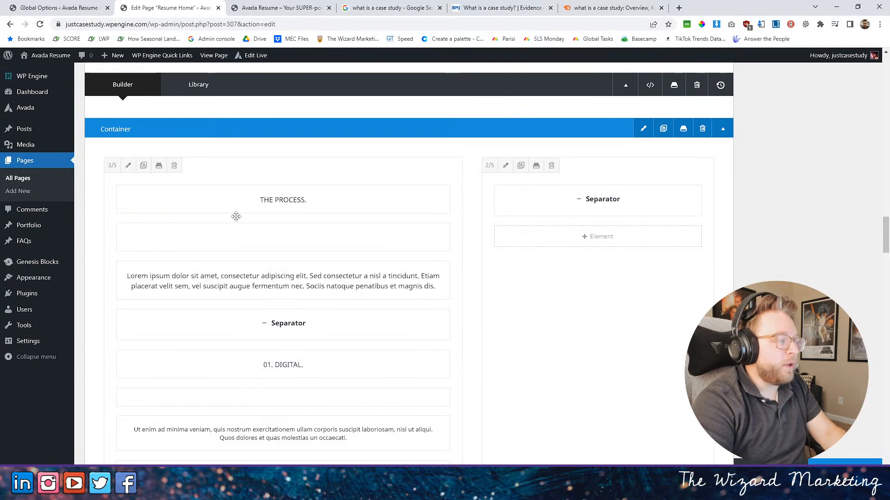
- Reword the "THE PROCESS." title as "WHAT IS THE PROCESS?" to match the "WHAT ARE CASE STUDIES?" heading, and save the element
scroll(346, 310, "up", 2)
scroll(345, 311, "up", 10)
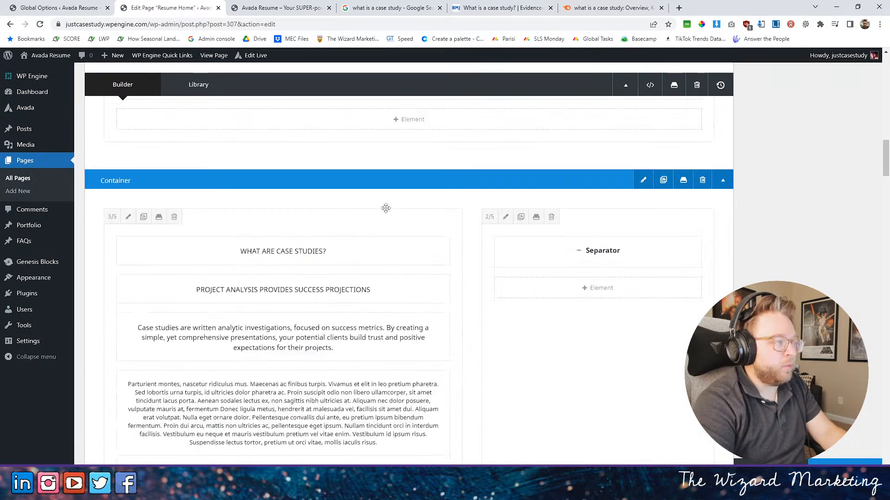
scroll(389, 211, "down", 4)
left_click(258, 201)
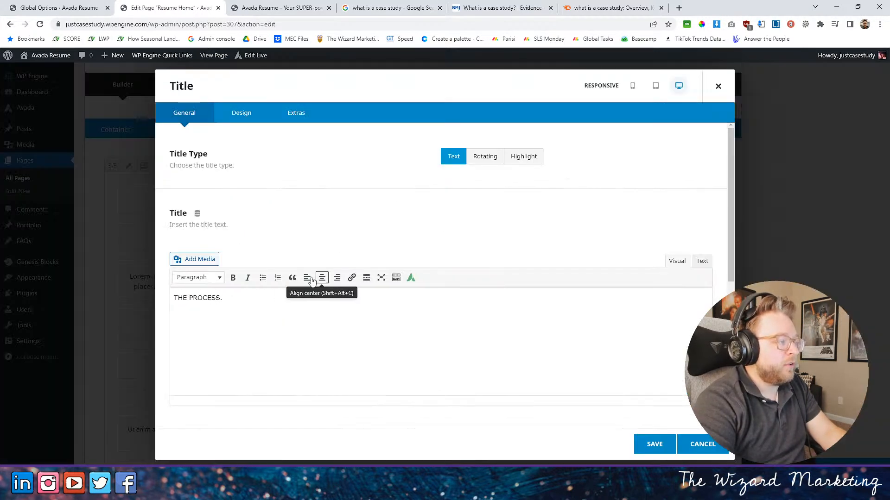
left_click(177, 300)
type("WHAT IS")
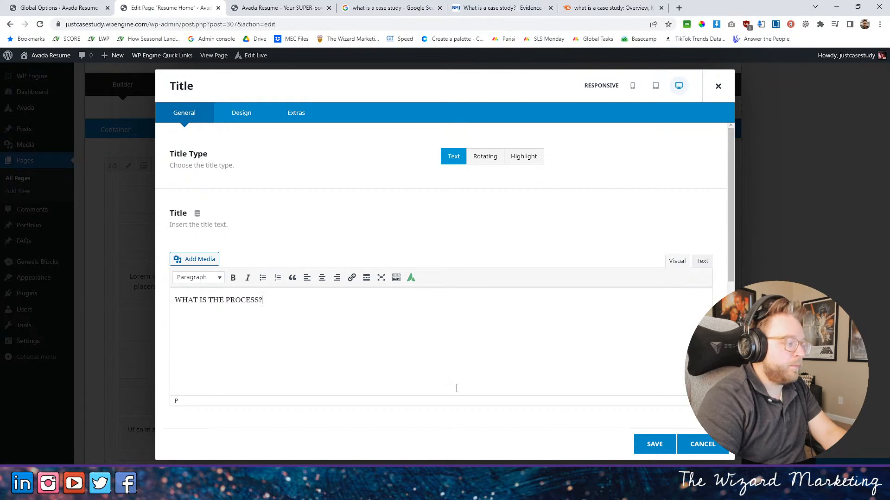
left_click(656, 447)
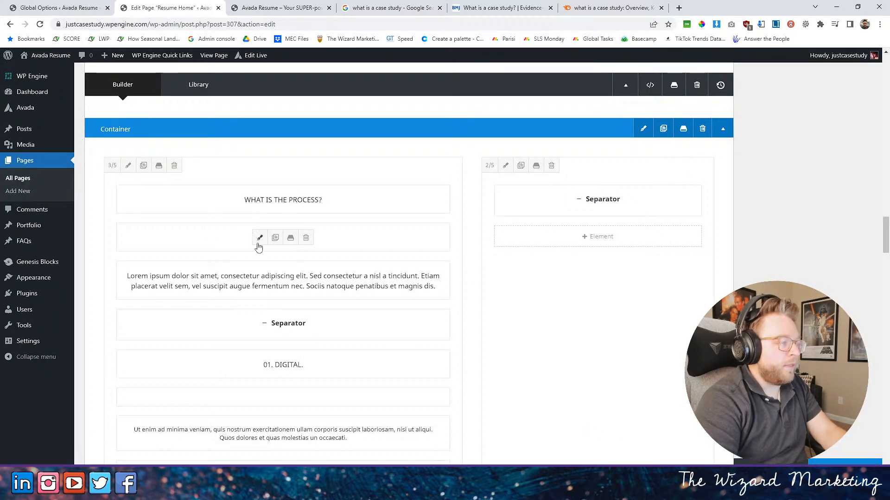
- Set the subheading below the "WHAT IS THE PROCESS?" title to a 32px font size with uppercase text transform, and save the element
left_click(259, 238)
left_click(242, 113)
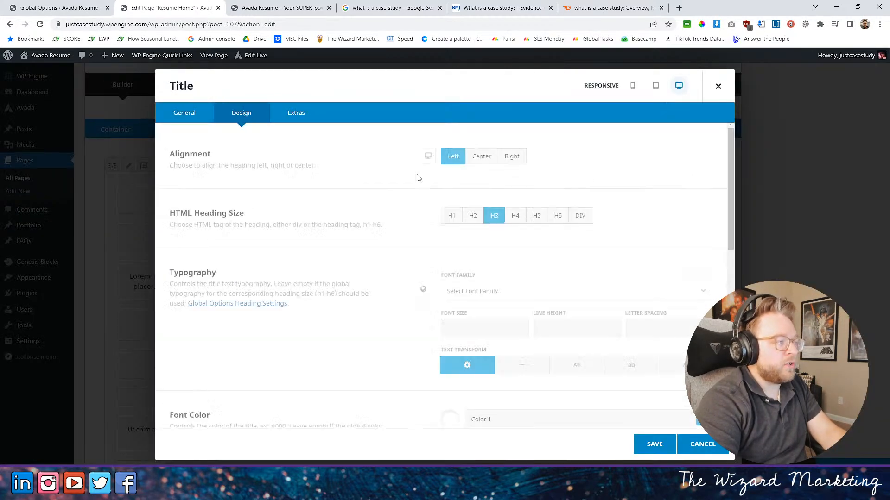
left_click(494, 330)
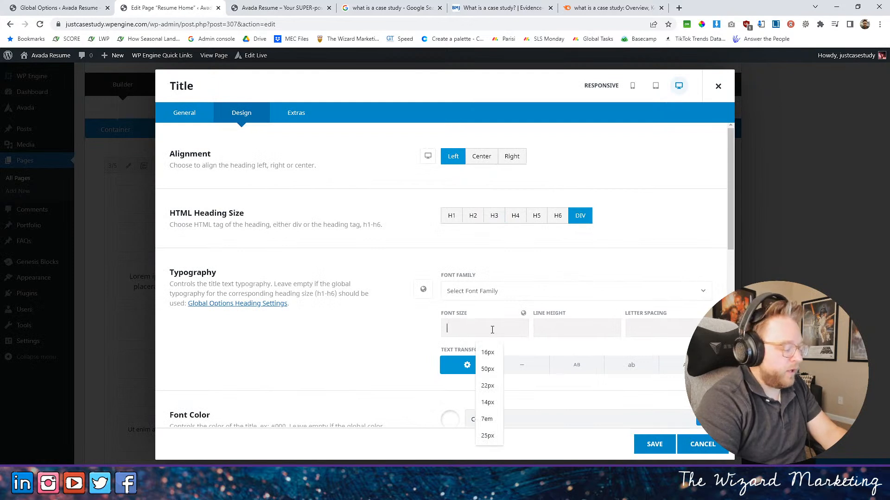
type("32p")
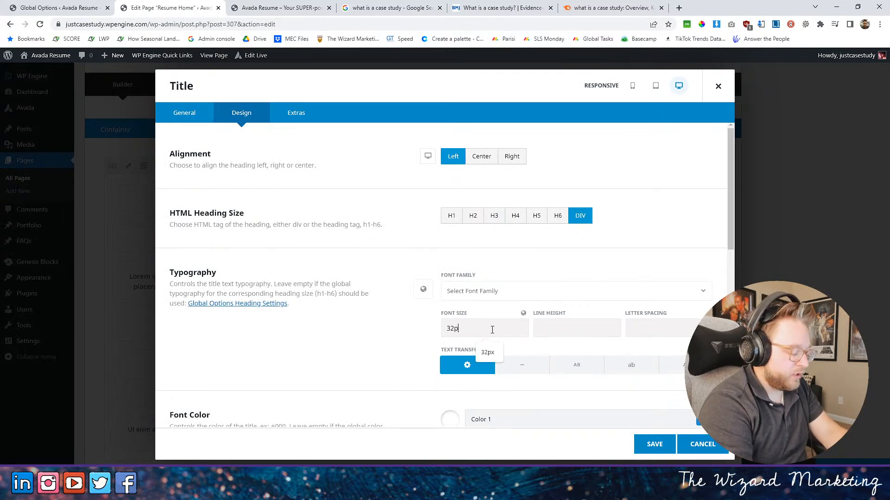
type("x")
scroll(559, 274, "down", 4)
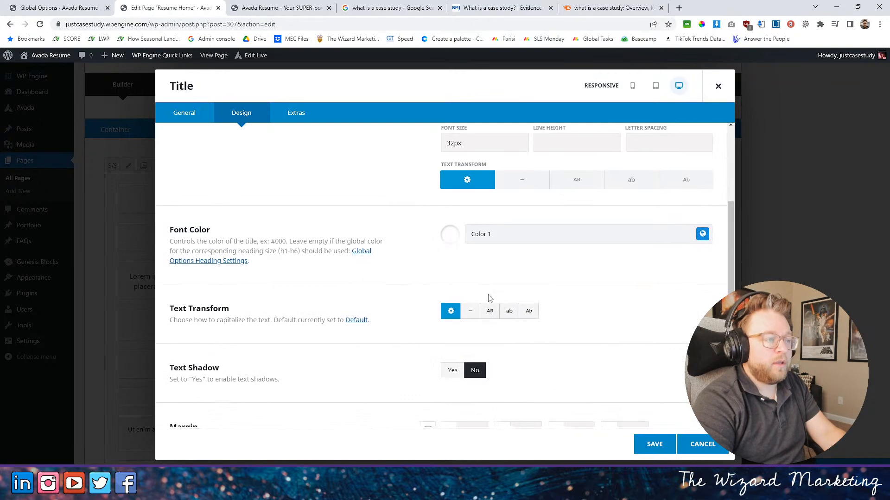
scroll(489, 298, "up", 2)
scroll(596, 304, "down", 2)
left_click(487, 320)
scroll(612, 371, "up", 4)
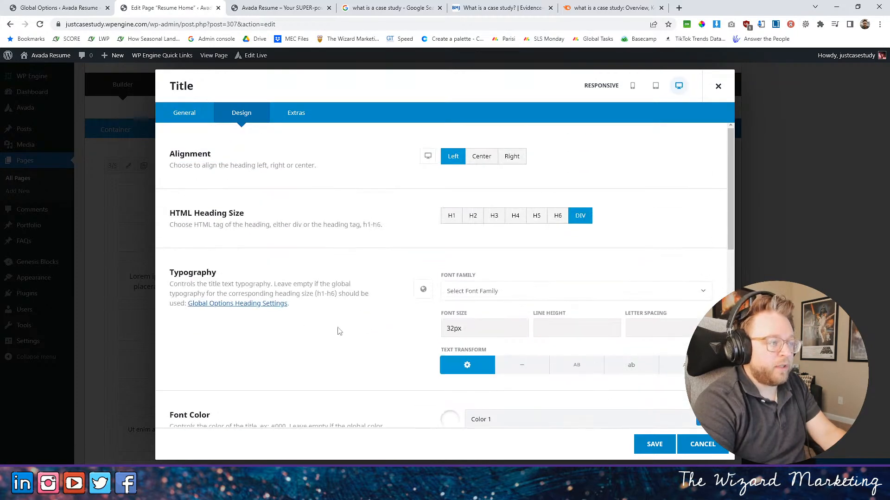
left_click(653, 444)
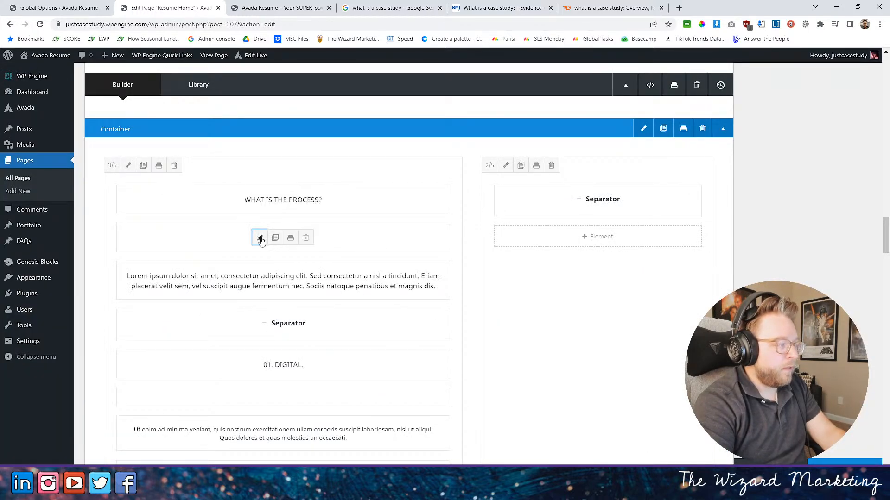
- Change the font family of the subheading below the process title to futura-pt-bold, sans-serif, and save the element
left_click(259, 238)
left_click(259, 113)
scroll(570, 317, "down", 1)
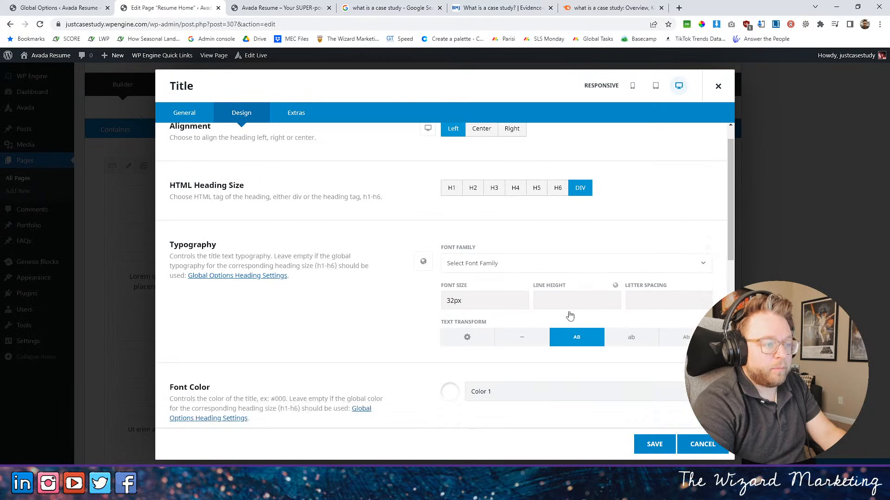
left_click(493, 247)
left_click(489, 316)
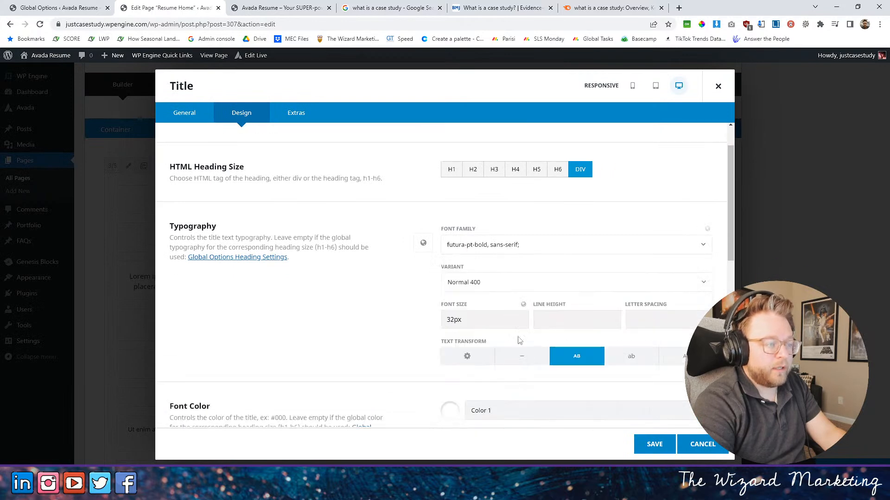
left_click(653, 444)
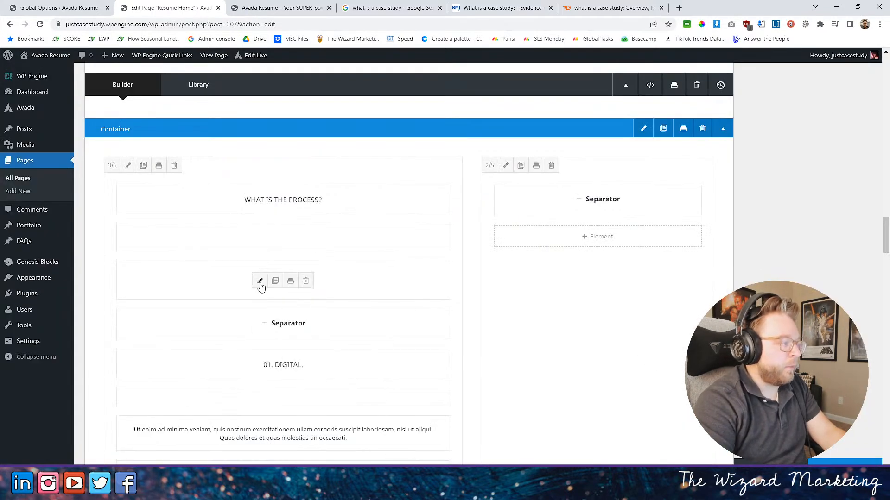
- Set the lorem ipsum intro title in the process section to heading size H3 with a 19px font size
left_click(260, 281)
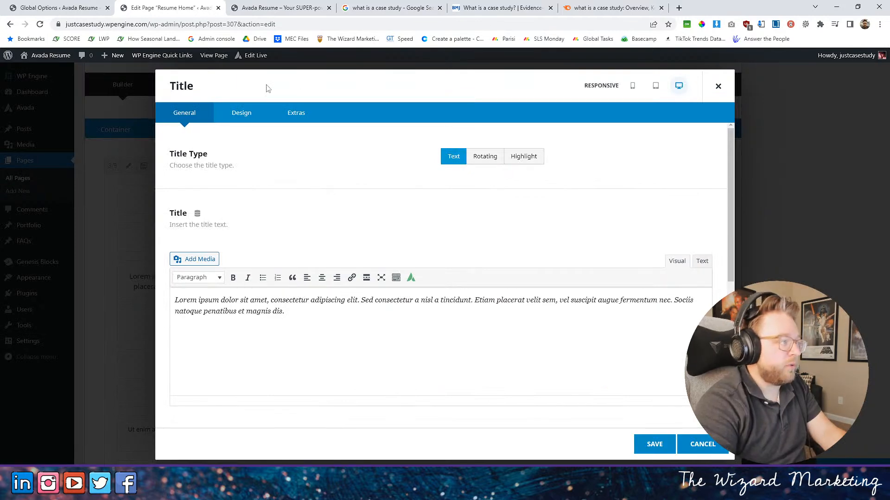
left_click(241, 117)
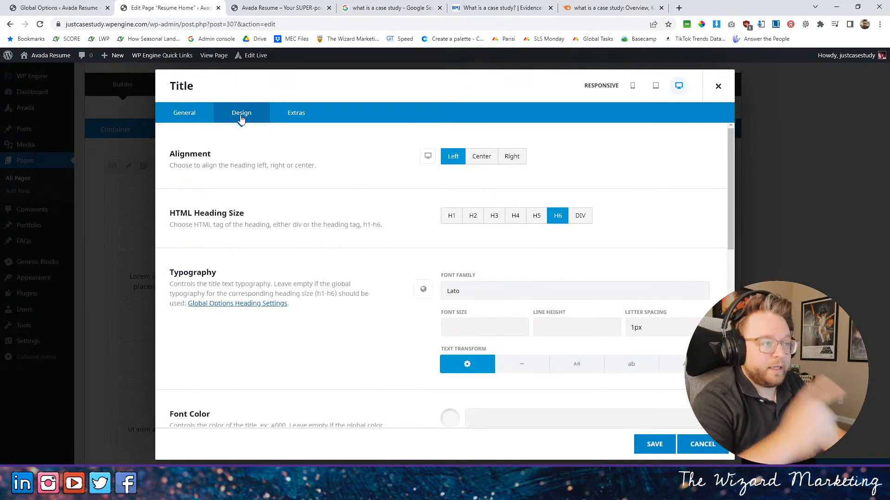
left_click(493, 221)
left_click(475, 330)
type("19")
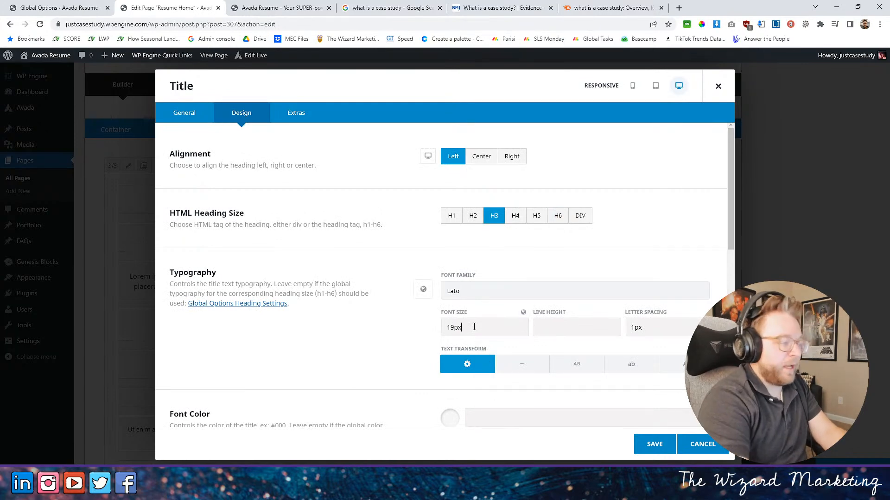
- Try uppercase text transform on the intro title, return it to the default, and save the element
left_click(547, 414)
left_click(492, 358)
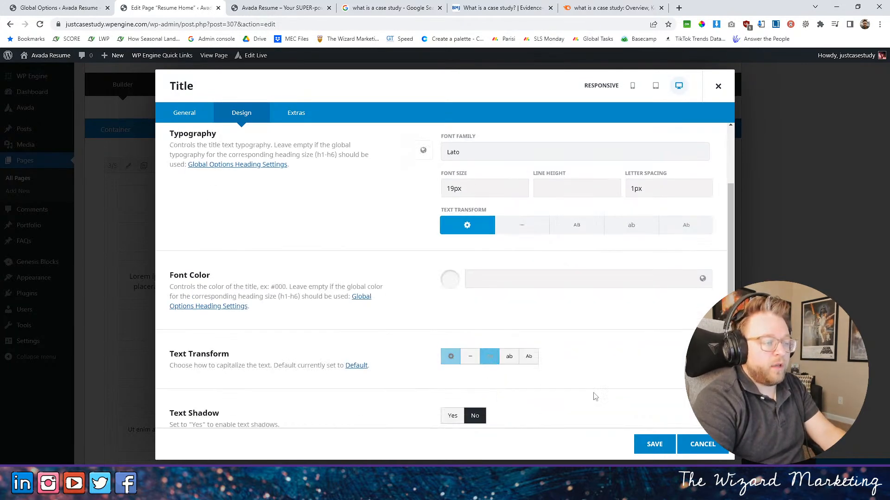
left_click(450, 357)
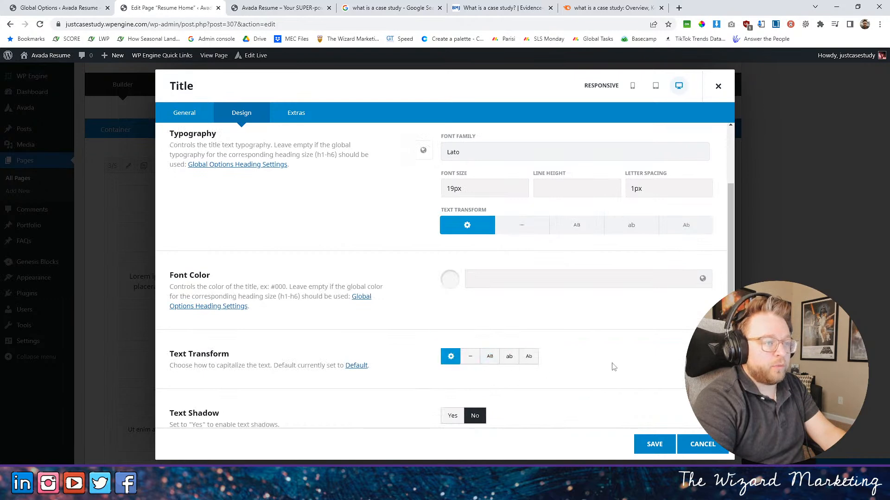
scroll(613, 366, "up", 1)
scroll(546, 361, "down", 4)
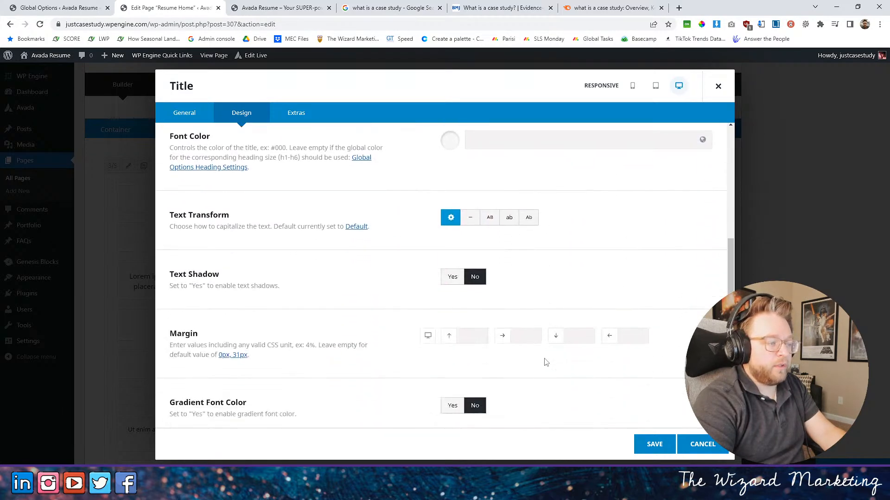
scroll(546, 363, "down", 3)
scroll(552, 364, "up", 5)
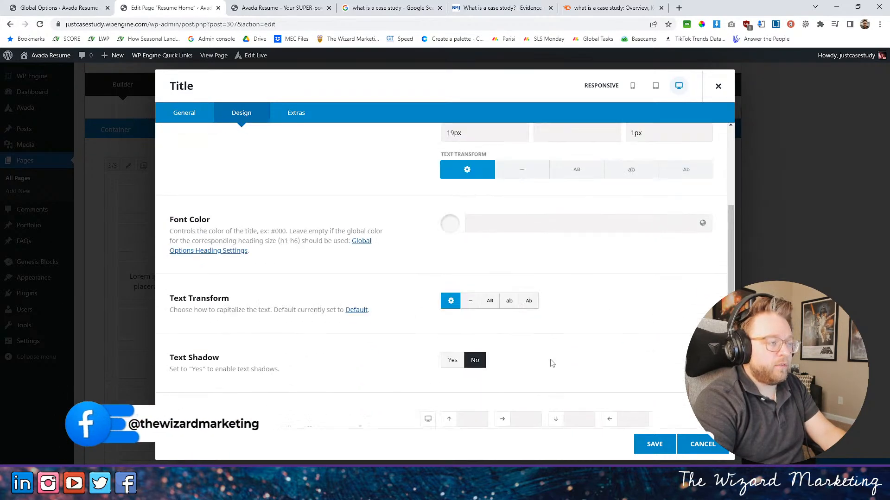
scroll(551, 364, "up", 5)
left_click(651, 445)
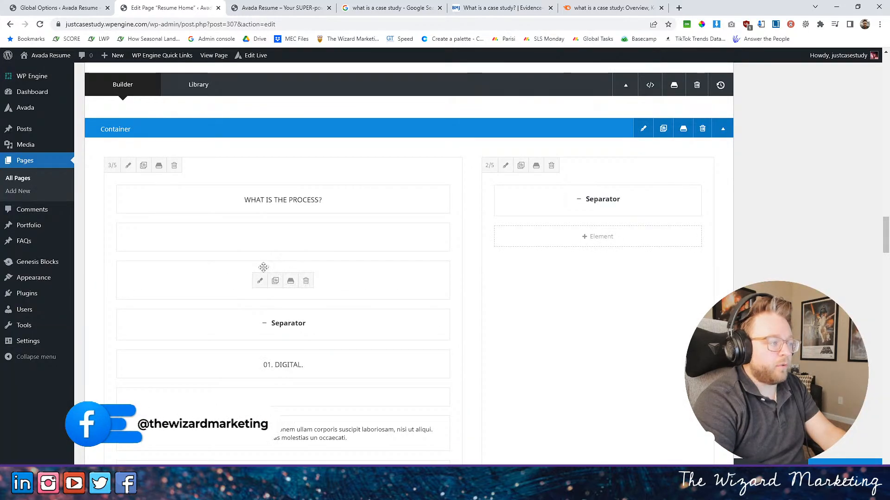
- Check the settings of an element in the section above the process container for comparison
scroll(524, 238, "up", 5)
scroll(363, 240, "up", 4)
left_click(258, 198)
scroll(349, 235, "down", 5)
scroll(266, 193, "up", 5)
left_click(655, 444)
scroll(368, 273, "down", 10)
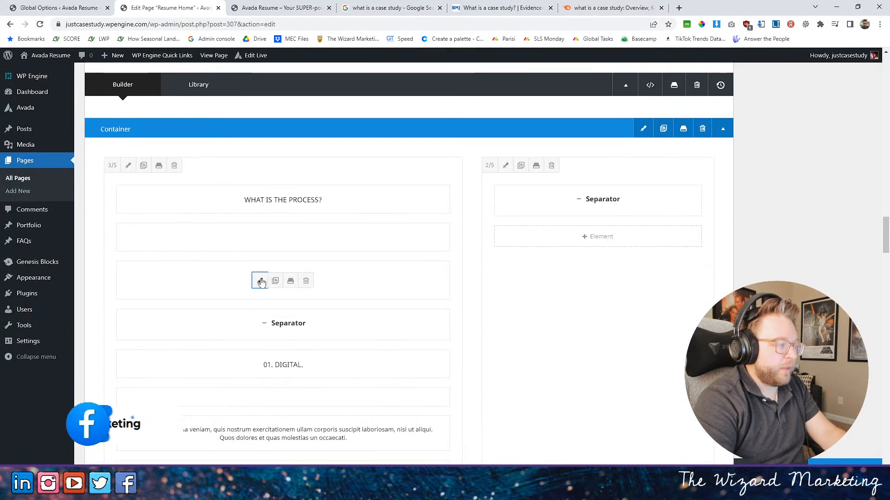
- Replace the lorem ipsum intro text below the process subheading with "The case study process is simple"
left_click(260, 280)
scroll(348, 296, "down", 1)
key("ctrl+a")
left_click(348, 300)
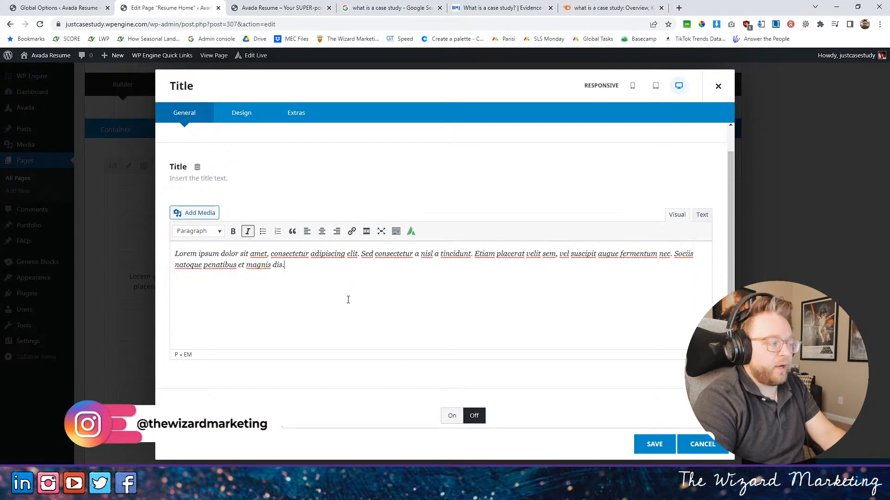
left_click_drag(282, 266, 153, 258)
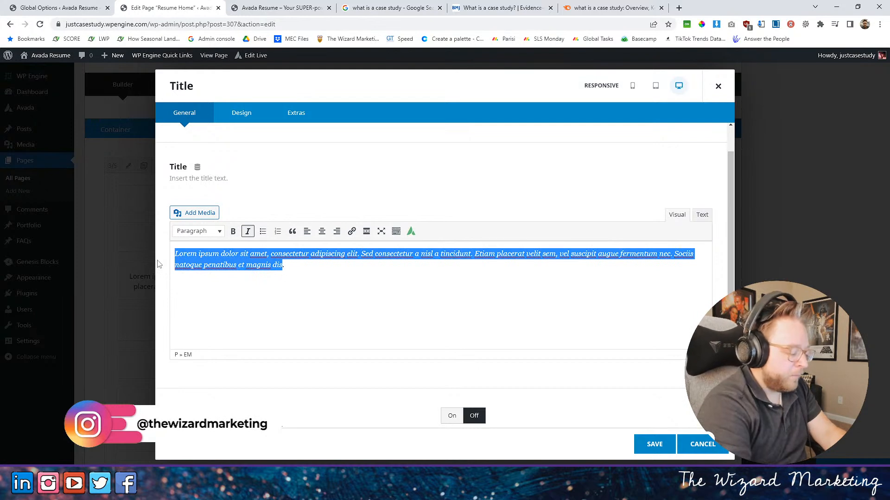
type("The")
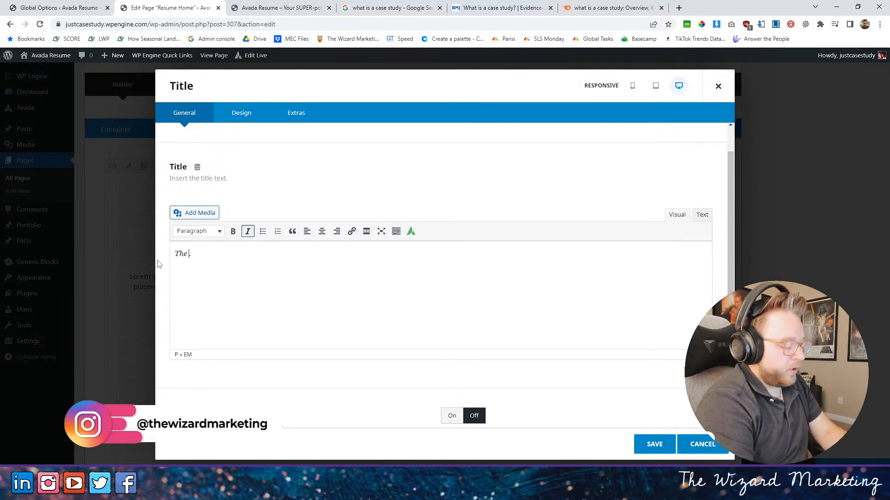
type(" case study process is simple")
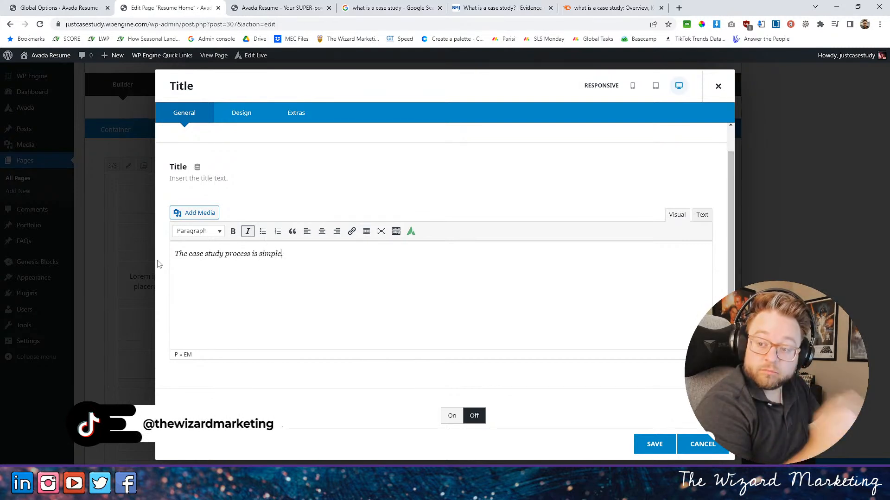
- Finish the intro text with "When you decide to create a case study, you will follow these 3 simple steps." and save the element
type(". When you decide to")
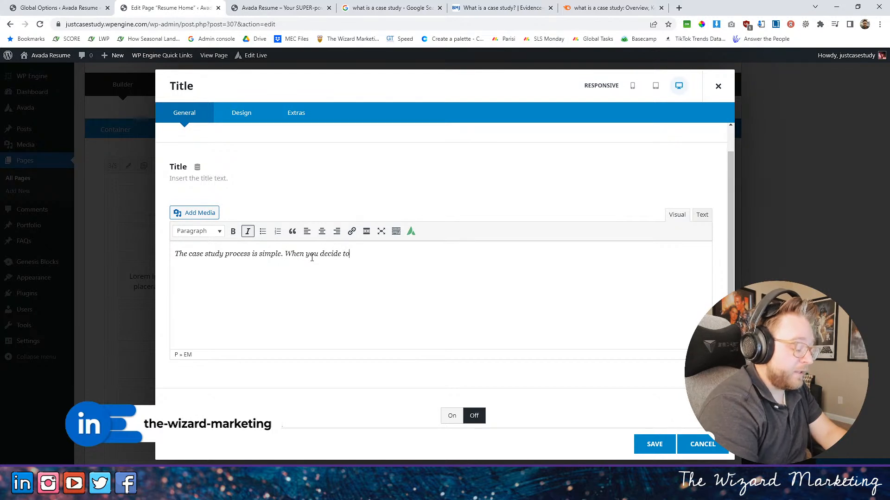
type("create a case study, you will fo")
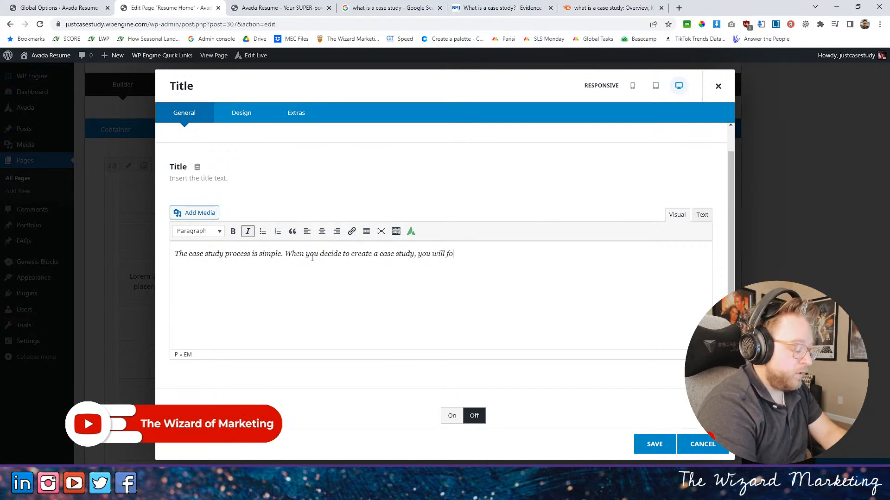
type("these 3 st")
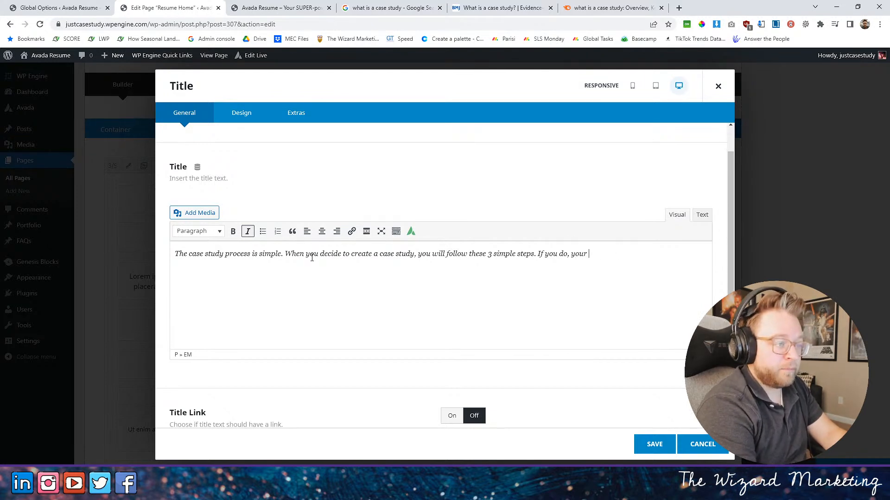
key("BackSpace")
key("BackSpace")
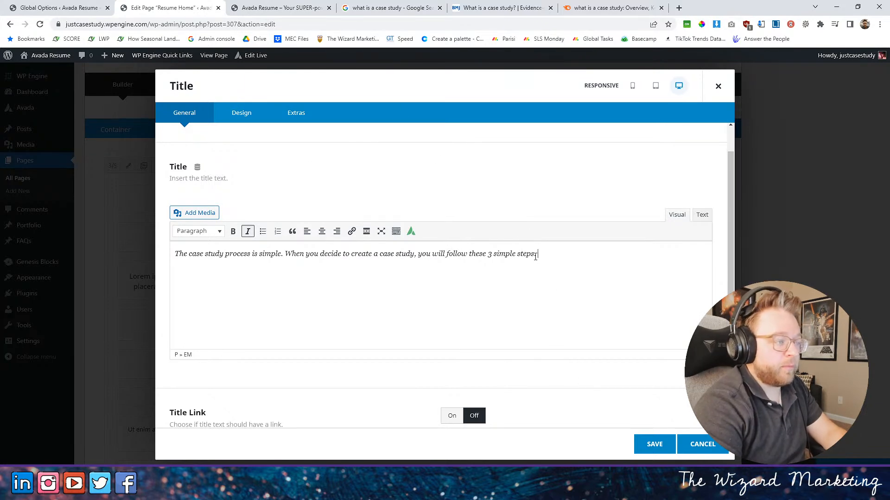
left_click(639, 443)
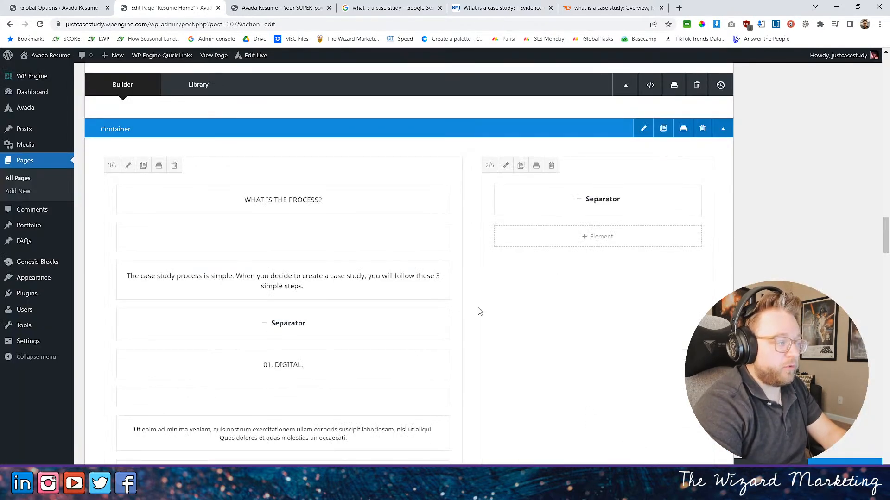
- Update the page and reload the live home page to review the process section
left_click(845, 468)
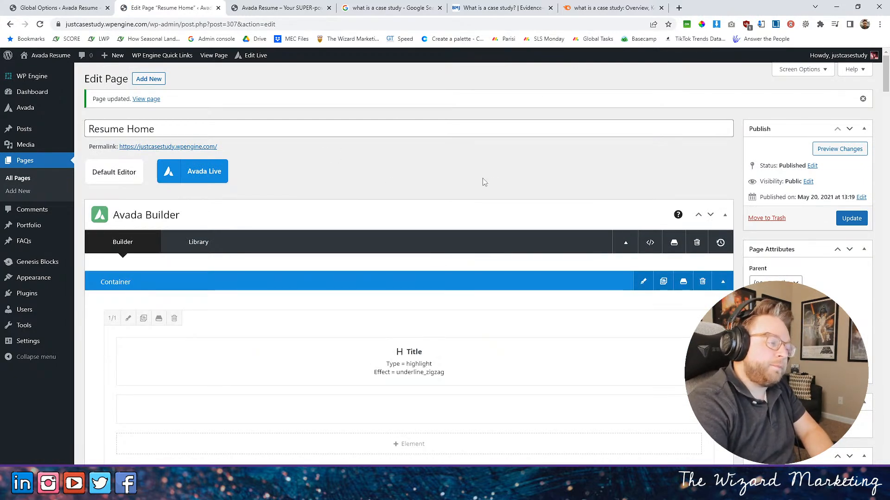
scroll(408, 206, "down", 1)
left_click(281, 8)
left_click(40, 24)
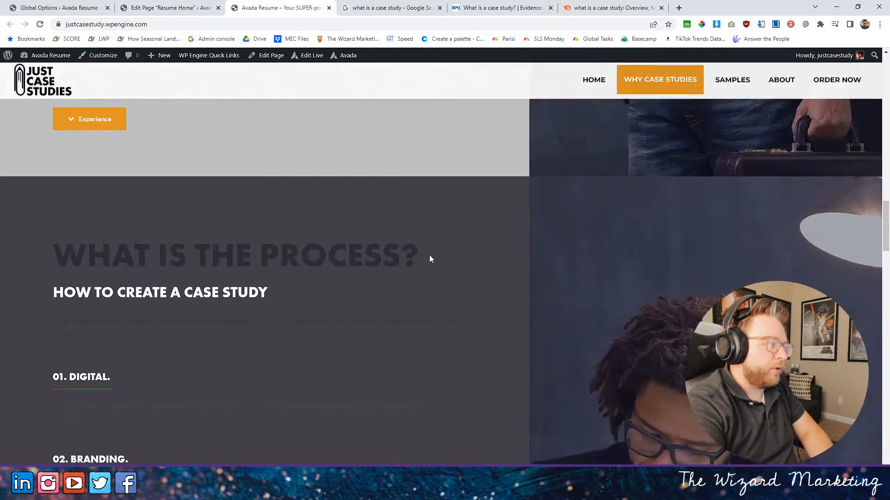
scroll(400, 216, "down", 2)
scroll(385, 255, "up", 15)
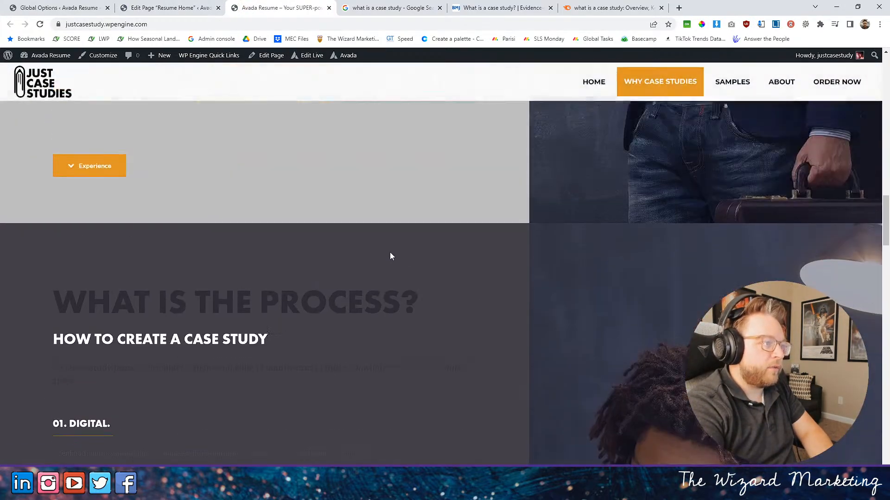
scroll(392, 255, "down", 18)
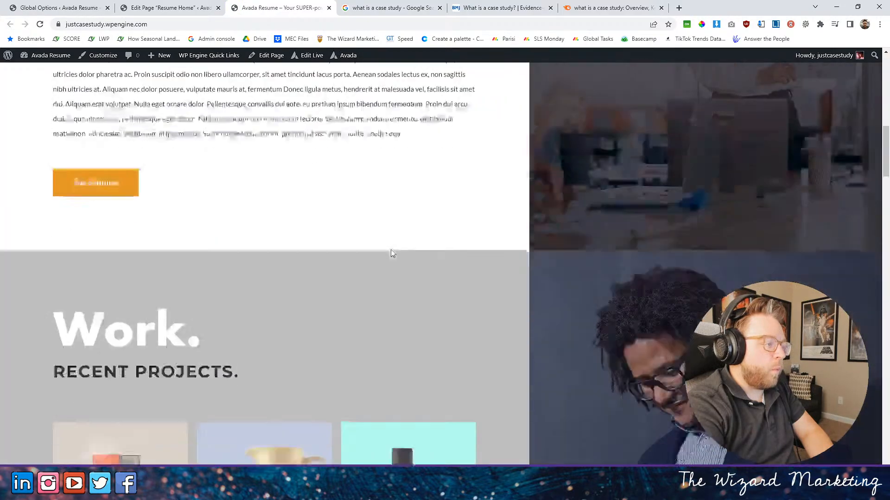
scroll(389, 254, "up", 10)
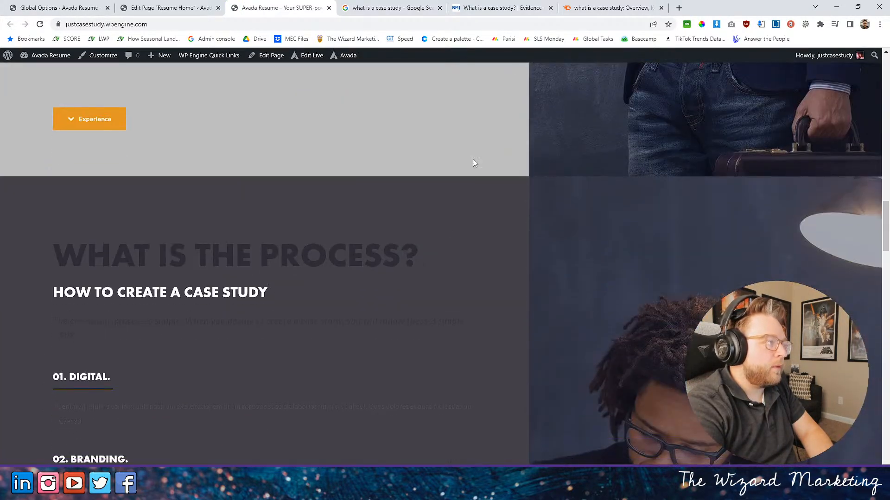
- Return to the page editor and open the background settings of the container holding the "WHAT IS THE PROCESS?" section
left_click(194, 6)
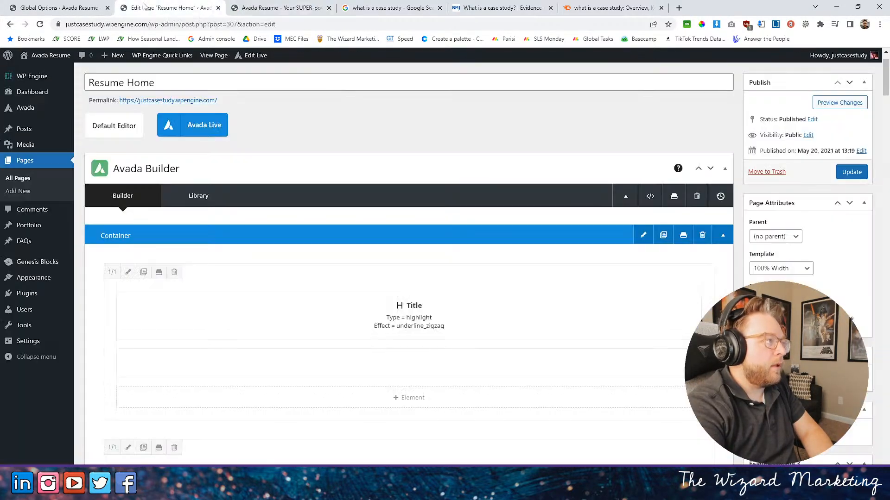
scroll(417, 343, "down", 3)
scroll(425, 342, "down", 15)
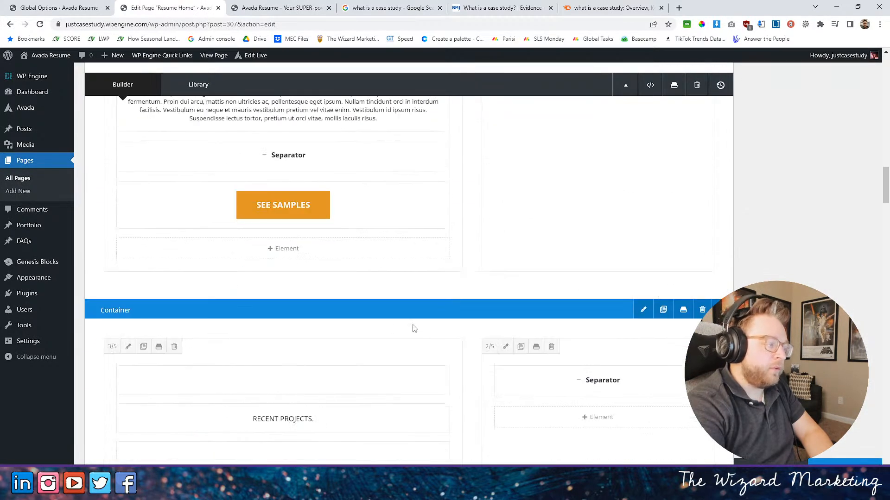
scroll(427, 341, "down", 4)
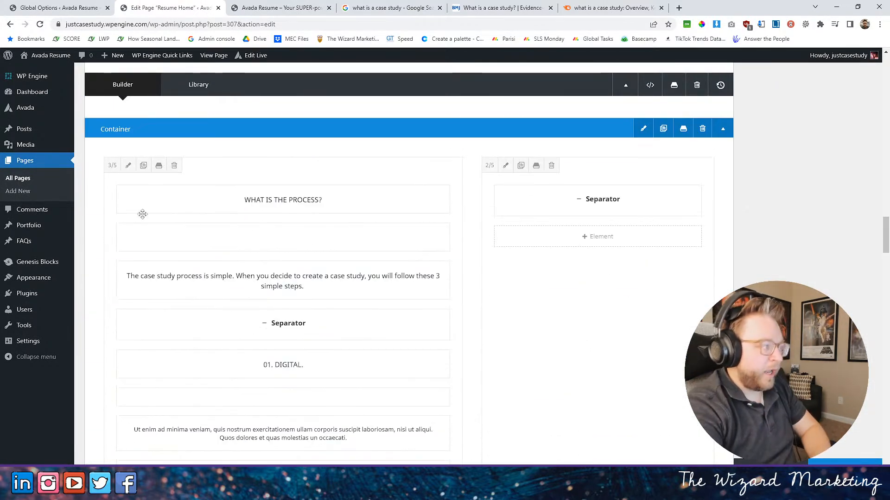
left_click(642, 129)
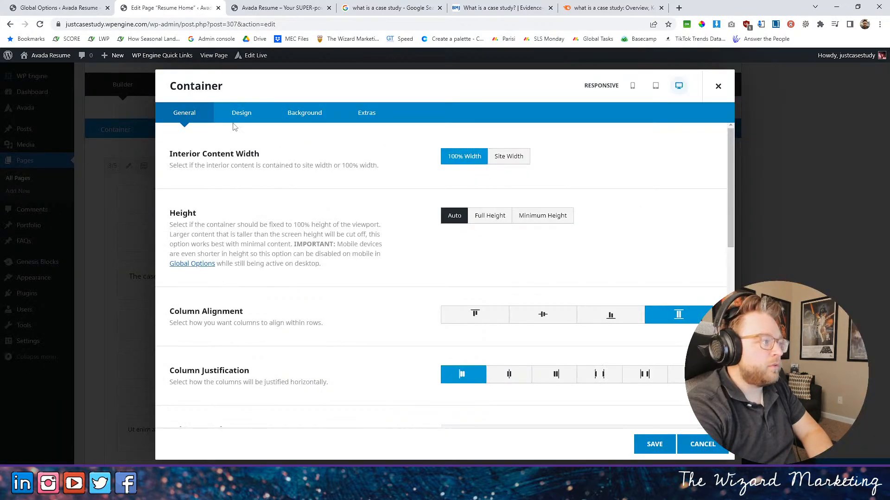
left_click(245, 116)
left_click(304, 113)
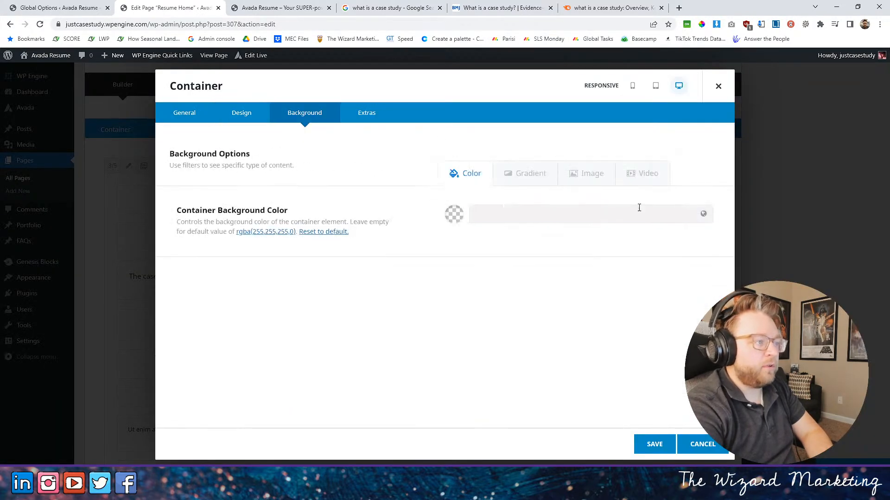
- Insert the LetterpressPaper_01 texture as the process container's background image, and open its background color options
left_click(598, 174)
left_click(582, 174)
left_click(588, 174)
left_click(688, 220)
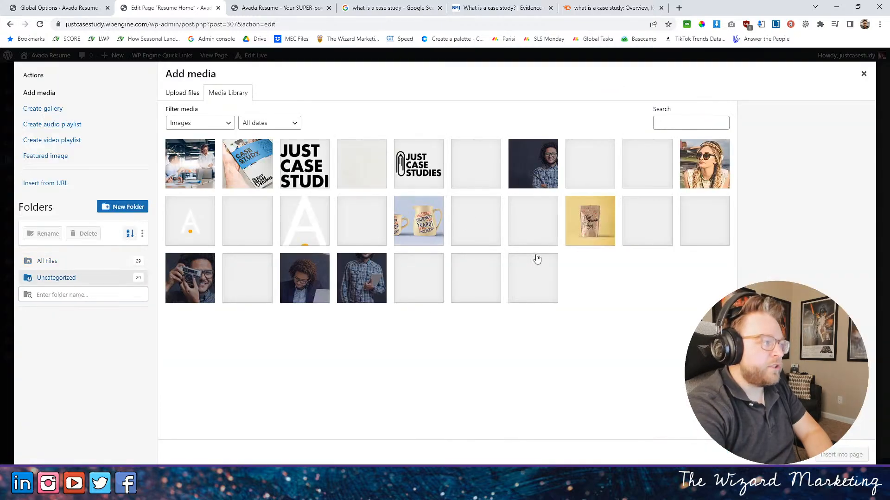
left_click(362, 167)
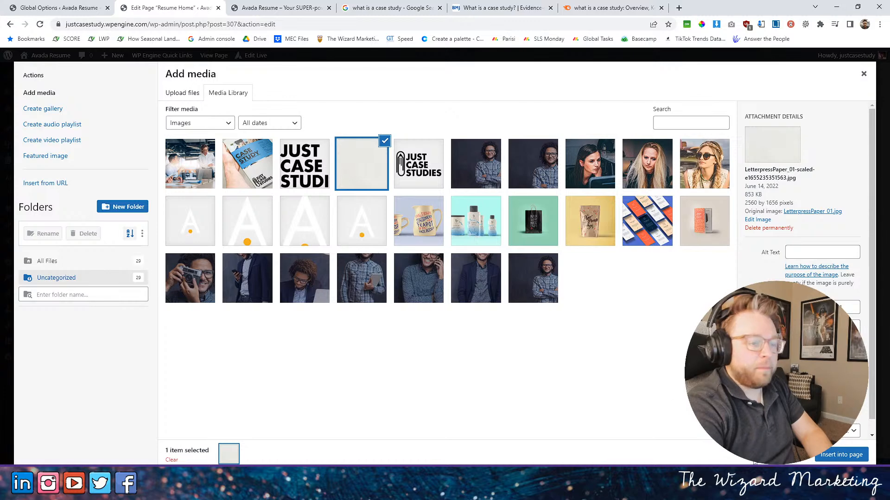
left_click(839, 455)
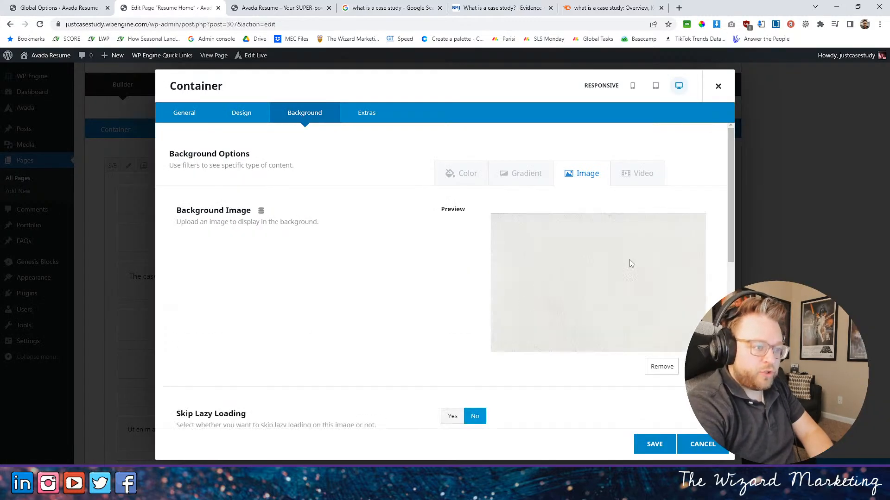
left_click(468, 175)
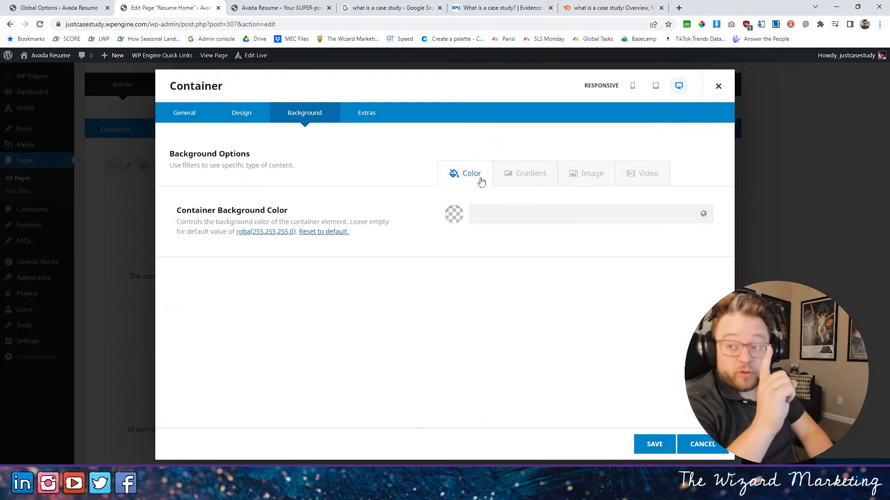
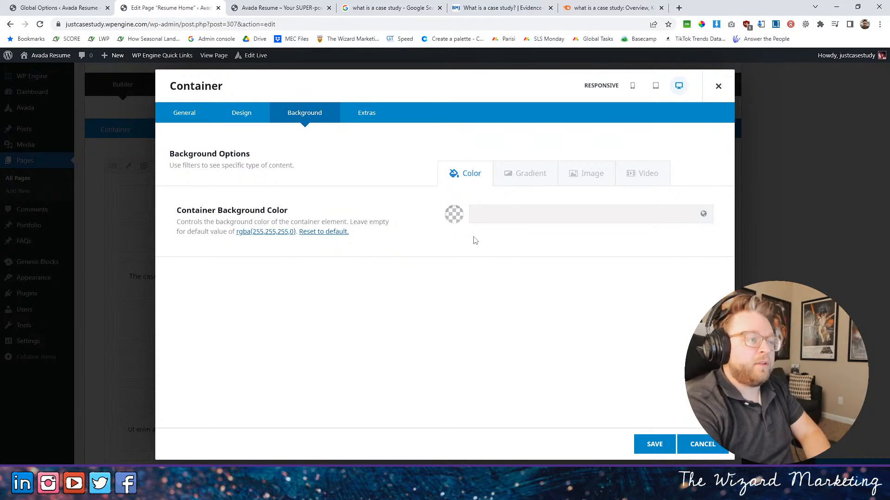
- Set the process container's background color to a 75% opaque tint of Paper, rgba(249,251,255,0.75), and save the container
left_click(454, 214)
left_click(703, 214)
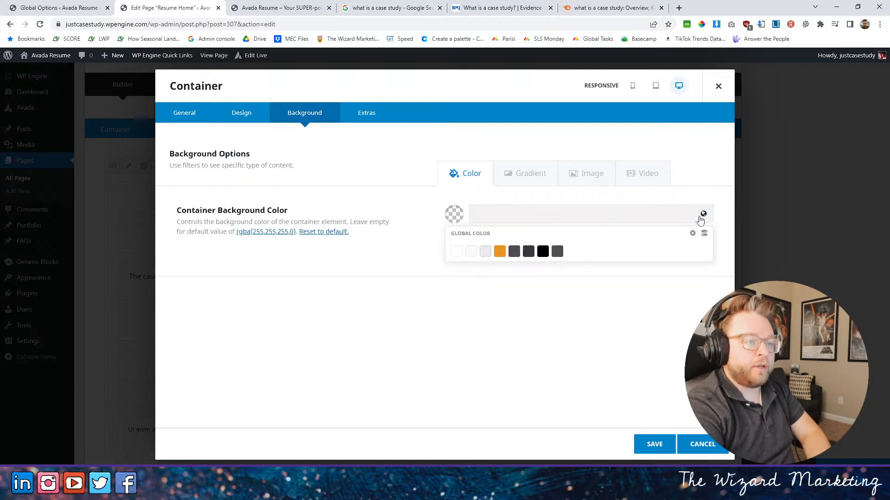
left_click(470, 253)
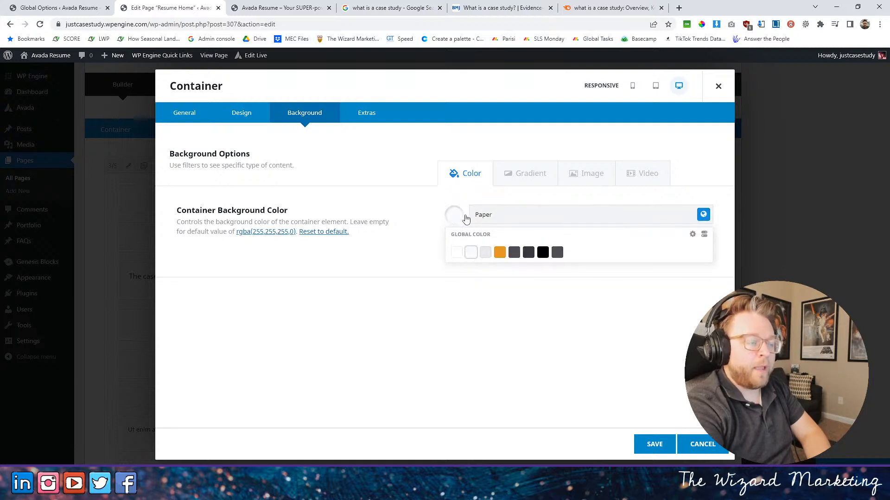
left_click(513, 219)
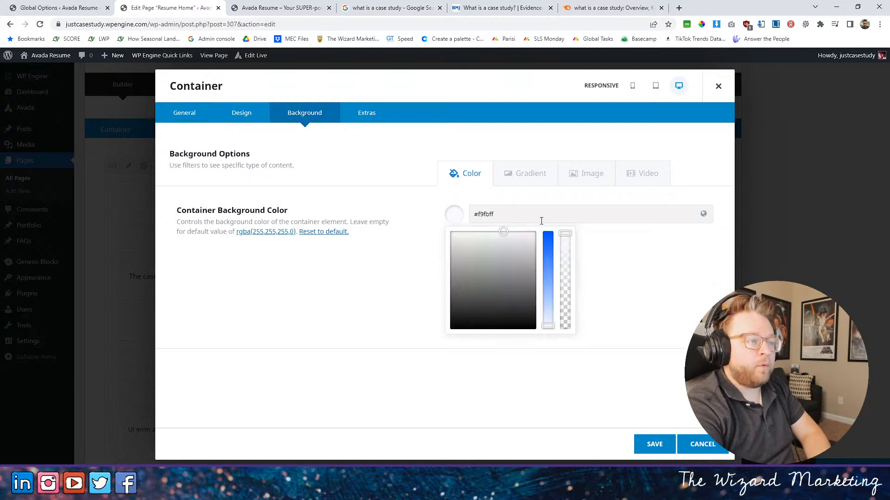
left_click_drag(567, 235, 565, 264)
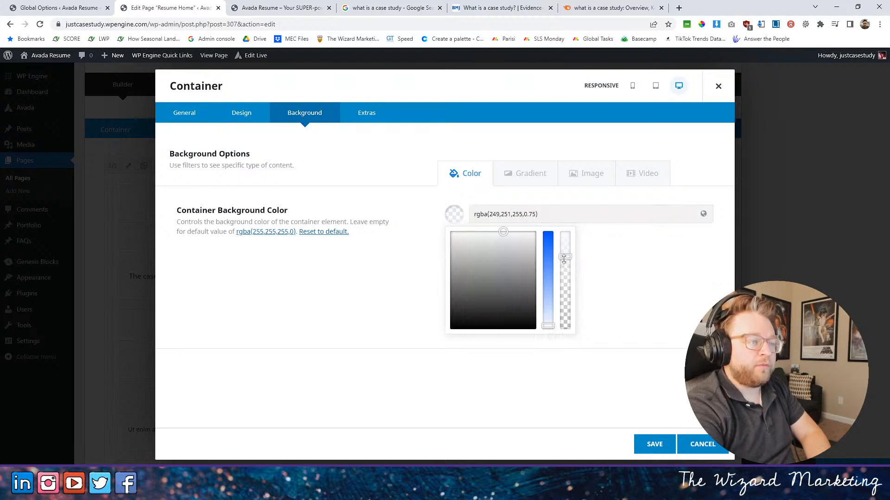
left_click(627, 310)
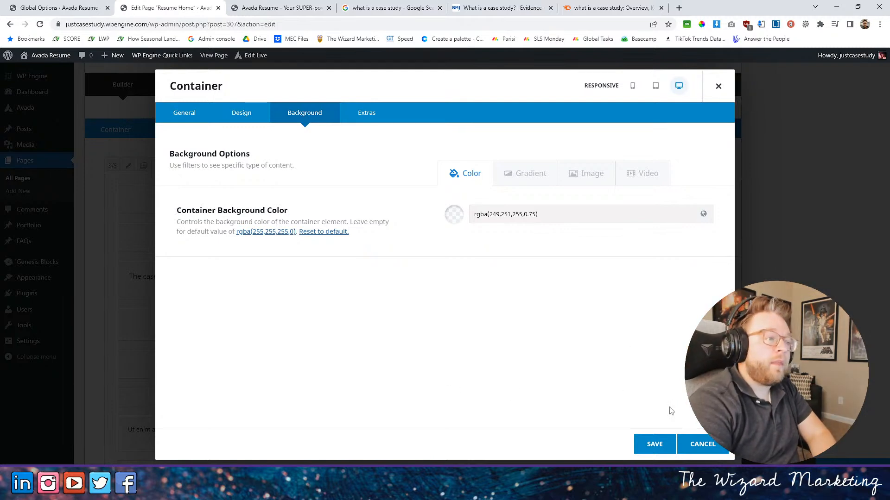
left_click(654, 444)
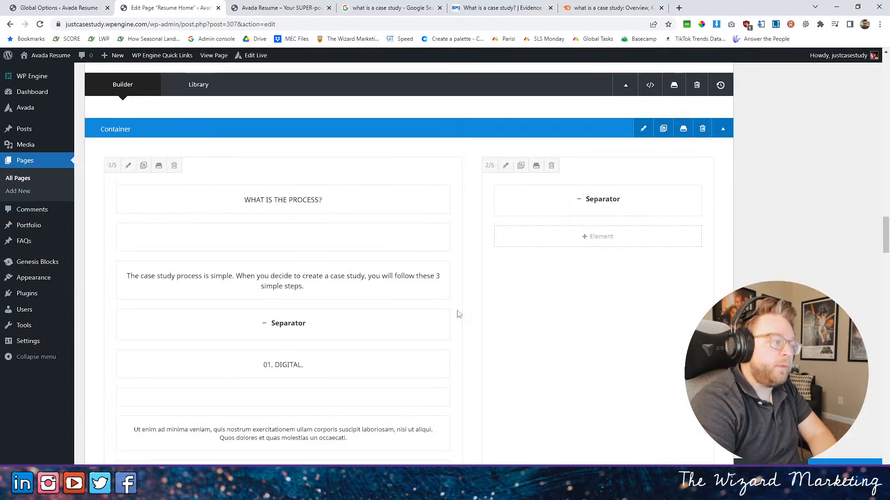
- Update the page and reload the live home page to check the process section's background
left_click(844, 462)
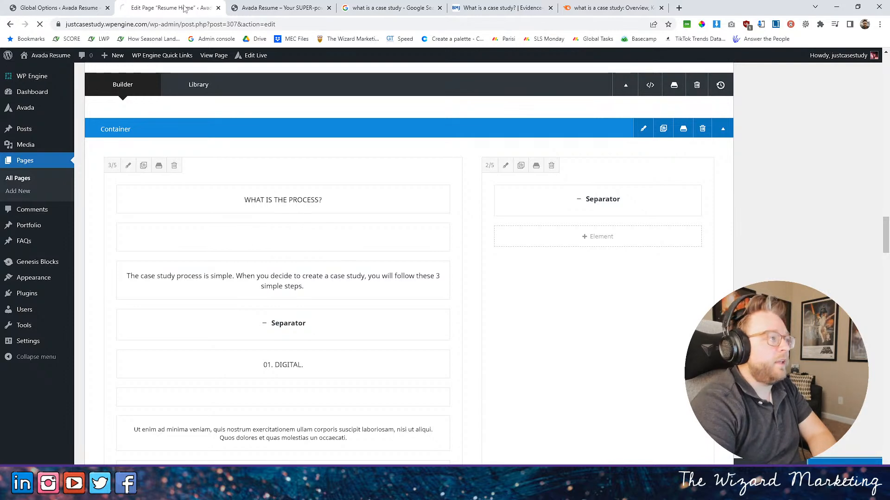
left_click(262, 5)
scroll(320, 170, "up", 5)
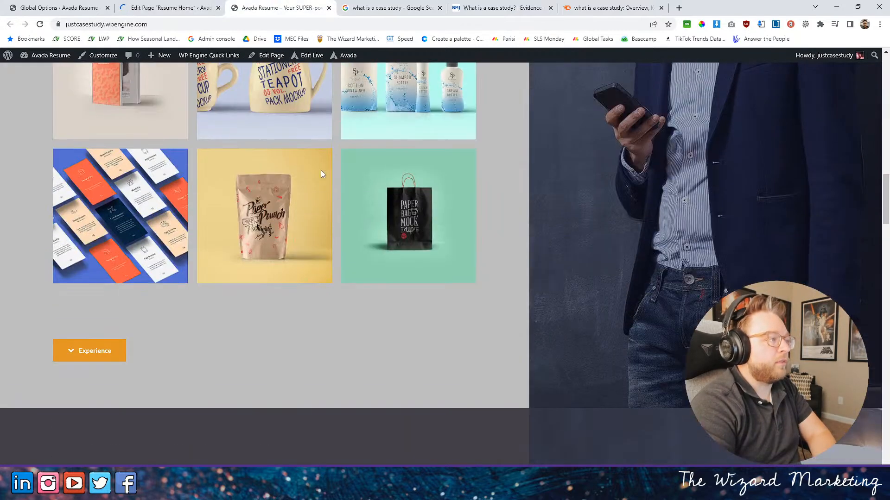
scroll(326, 178, "down", 6)
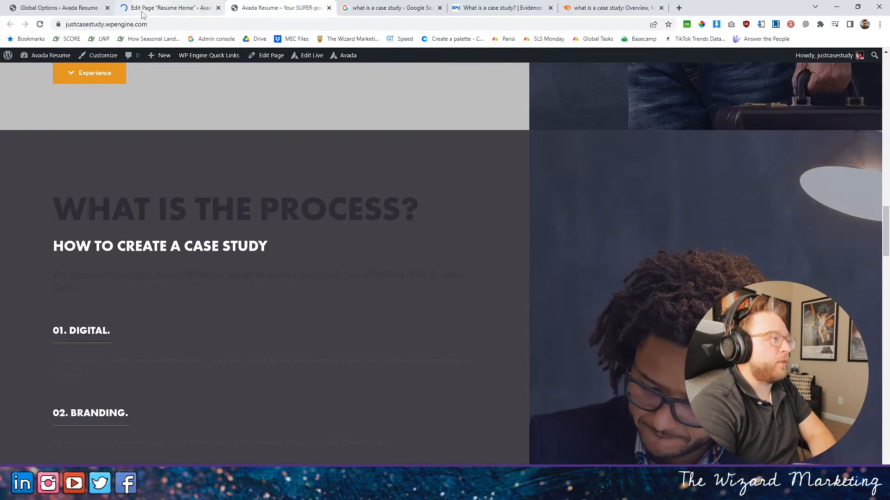
key("F5")
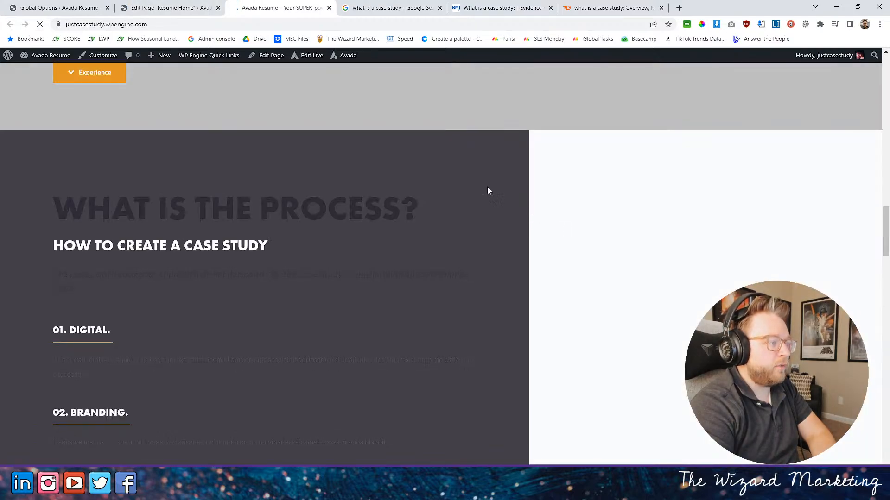
- Return to the page editor, clear the background color of the 3/5 column containing "WHAT IS THE PROCESS?", and save the column
left_click(185, 7)
scroll(563, 385, "down", 17)
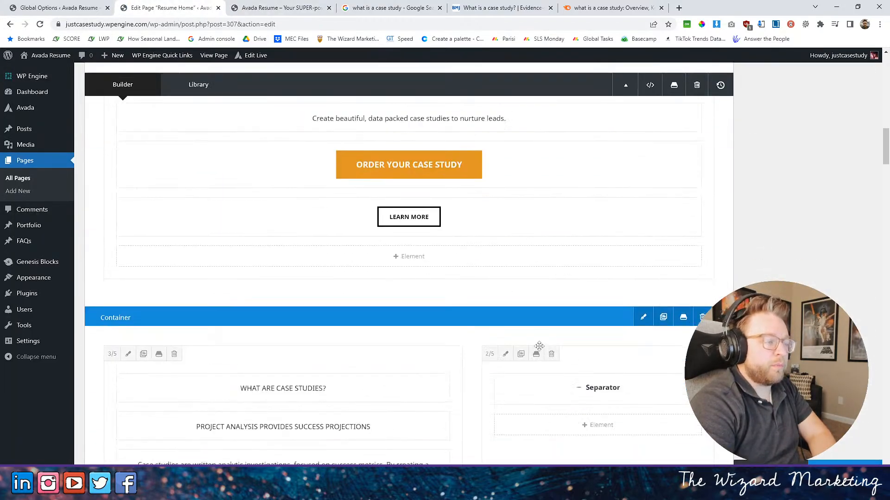
scroll(540, 351, "down", 10)
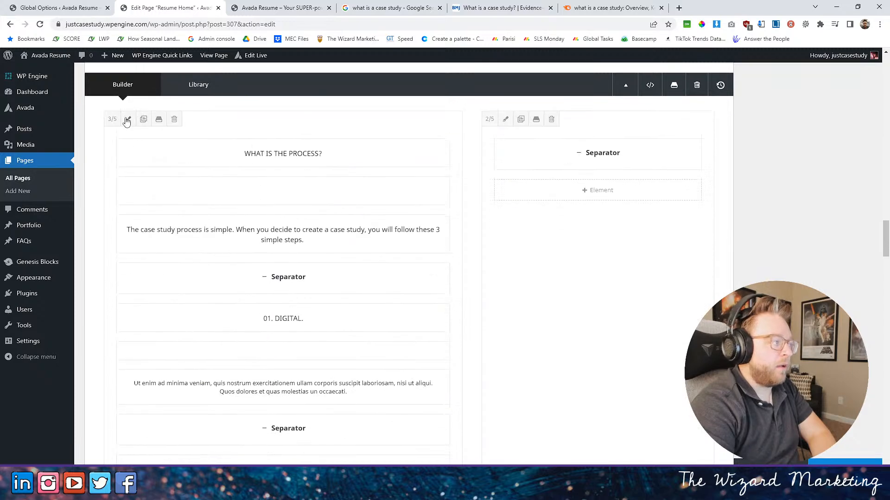
left_click(129, 120)
left_click(305, 112)
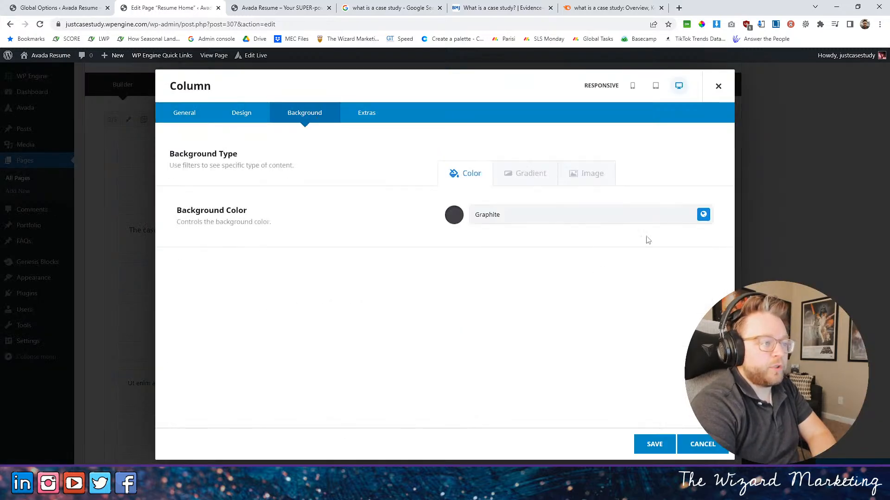
left_click(453, 216)
left_click_drag(505, 216, 403, 213)
key("BackSpace")
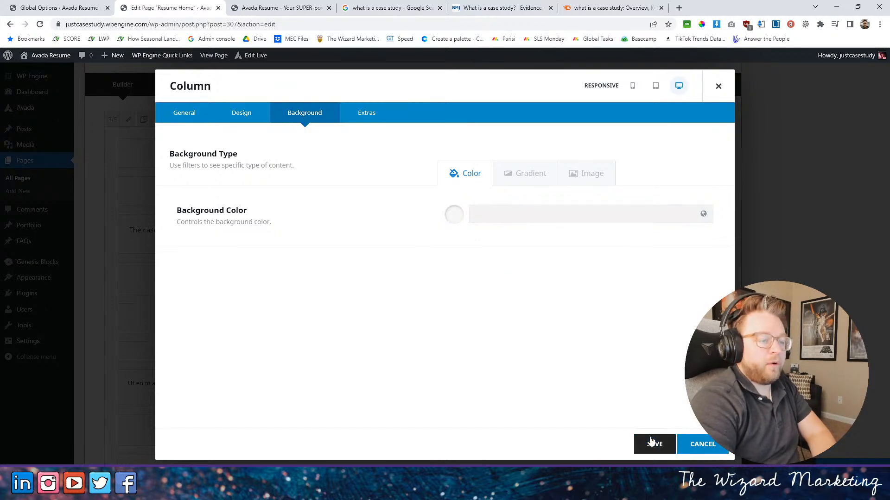
left_click(654, 444)
- Update the page, then reload the live home page and review the process section's background and text legibility
left_click(857, 463)
left_click(288, 8)
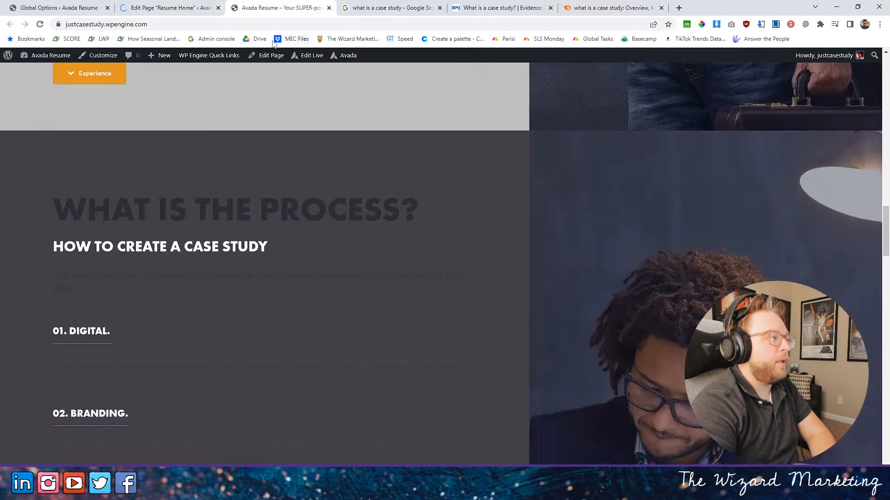
left_click(40, 24)
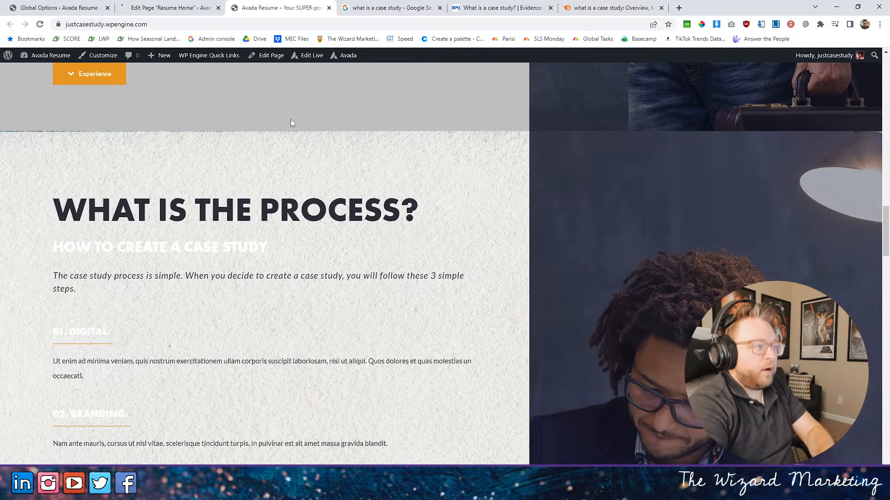
scroll(292, 139, "down", 4)
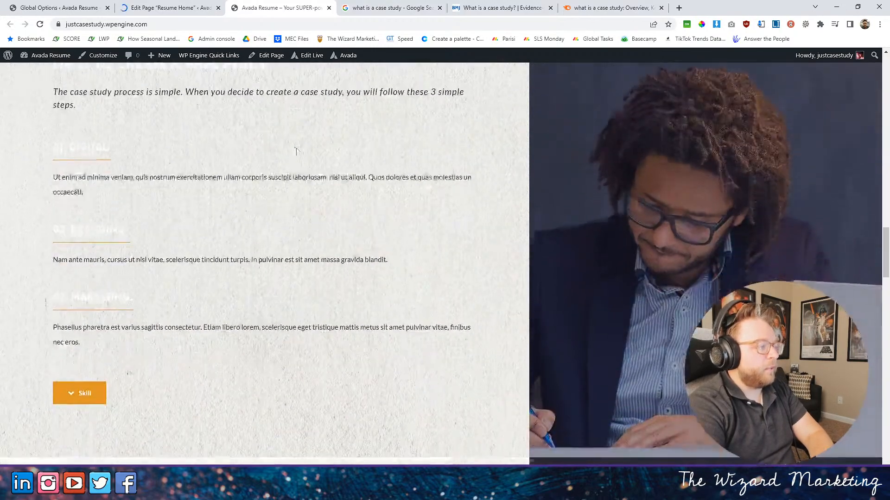
scroll(306, 343, "up", 2)
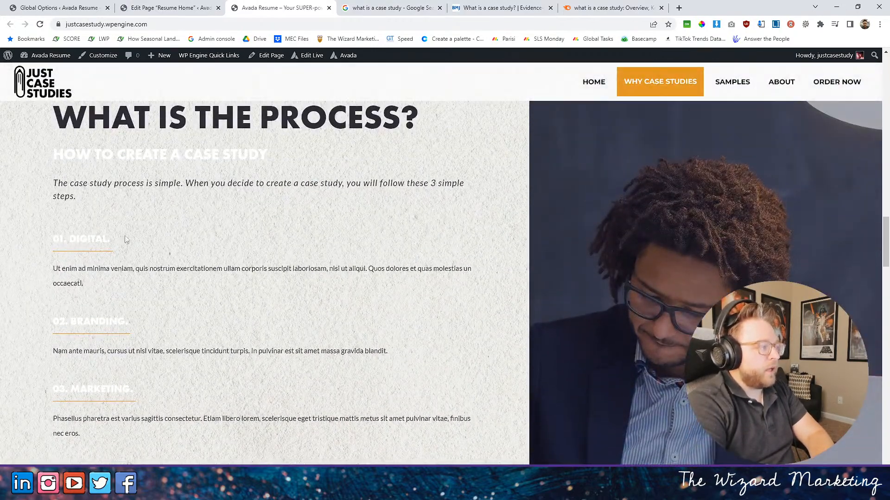
scroll(306, 343, "up", 3)
left_click(186, 8)
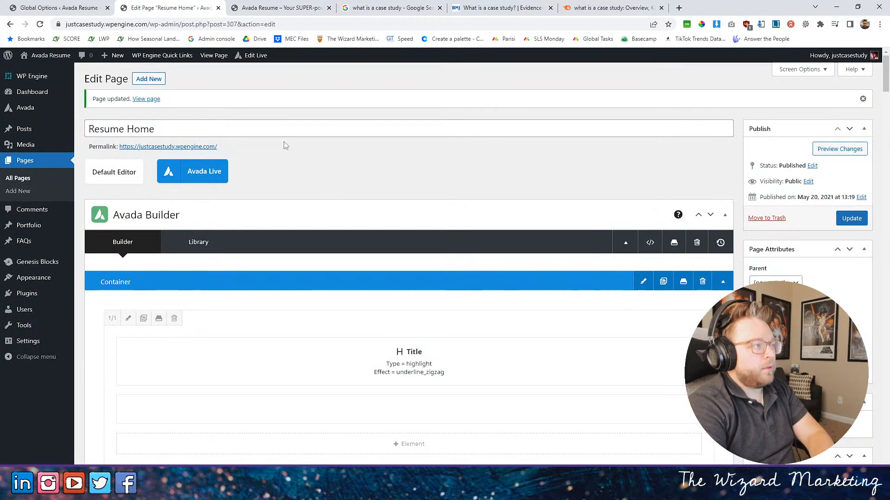
left_click(292, 9)
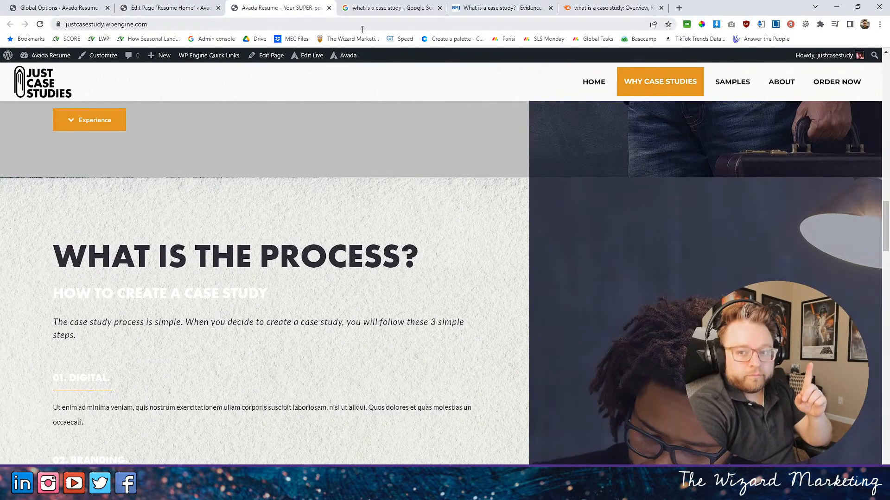
- Return to the page editor and open the background settings of the container holding the "WHAT IS THE PROCESS?" section
left_click(184, 10)
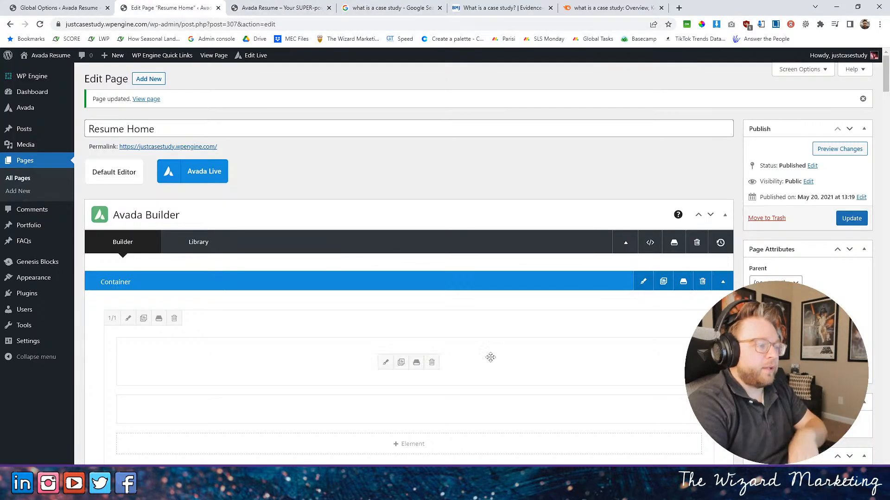
scroll(485, 360, "down", 8)
scroll(459, 331, "down", 8)
scroll(502, 318, "down", 12)
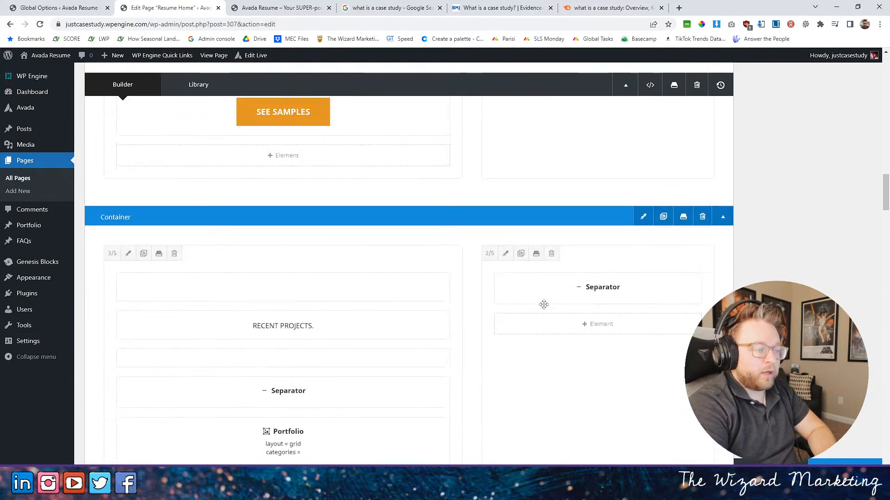
scroll(634, 220, "down", 3)
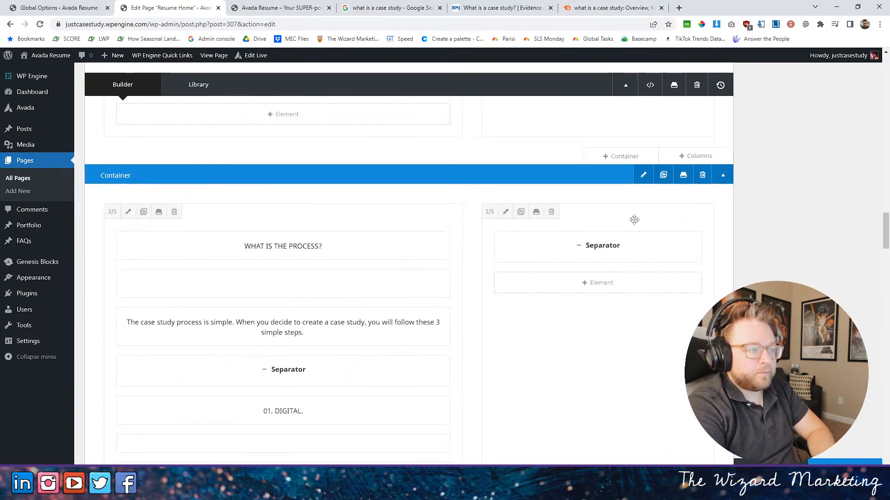
left_click(643, 175)
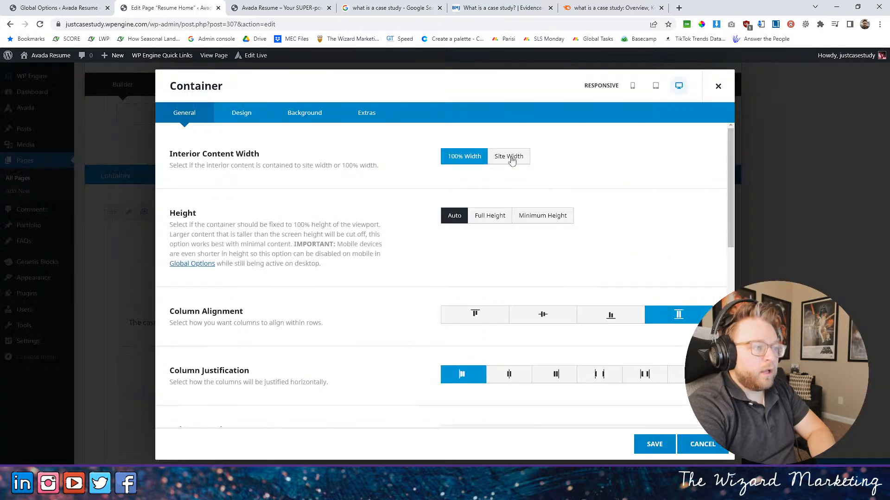
left_click(304, 112)
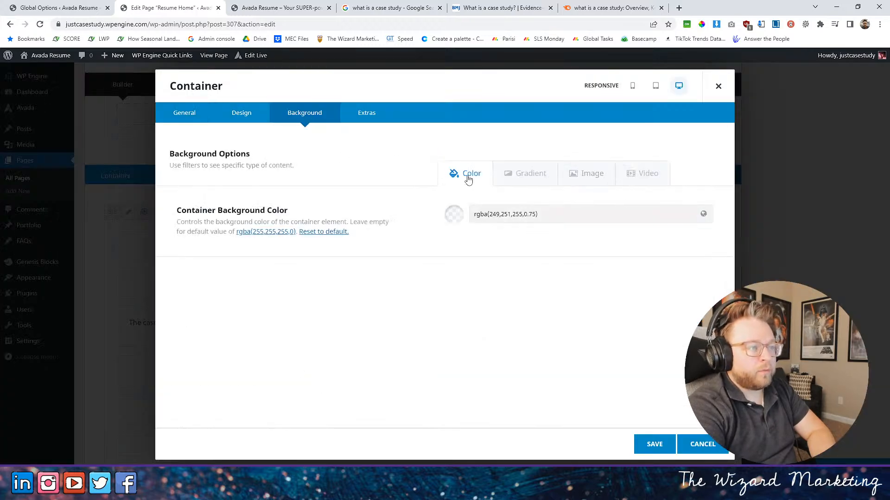
- Set the background blend mode of the process container's image to Screen
left_click(566, 181)
scroll(416, 244, "down", 8)
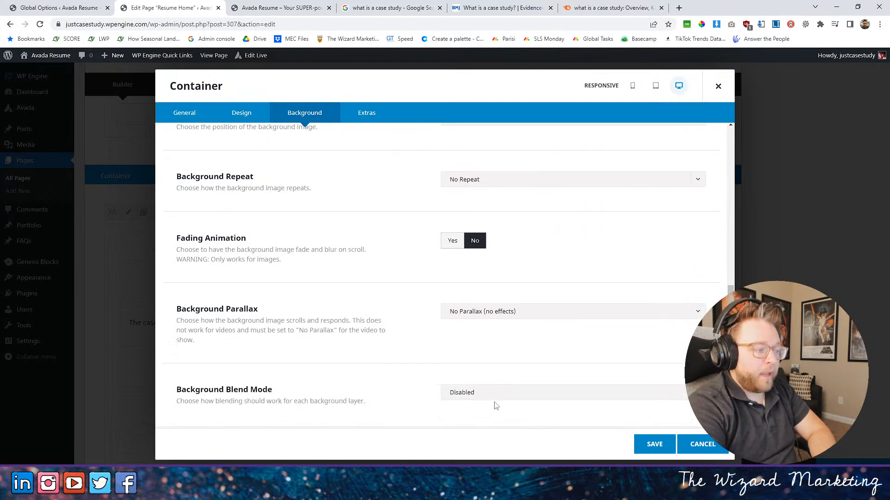
left_click(483, 396)
left_click(476, 330)
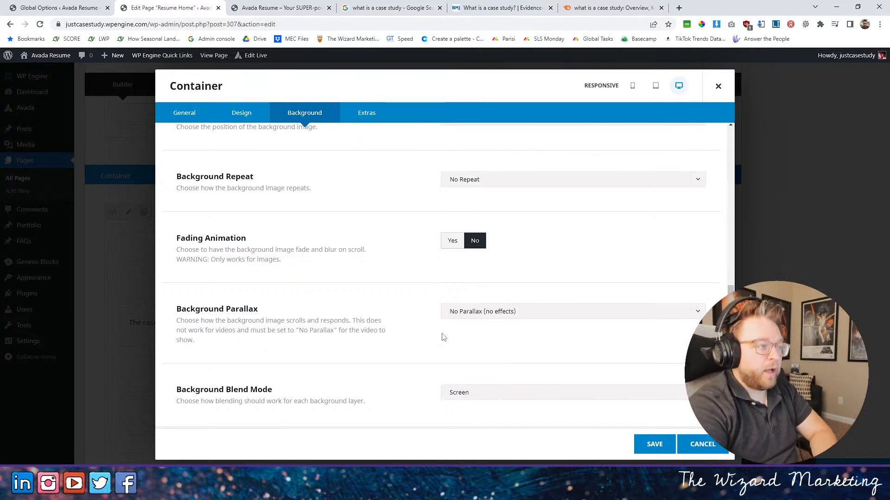
- Set the process container's background parallax to "Up (moves up on desktop and mobile)" and save the container
scroll(426, 333, "up", 1)
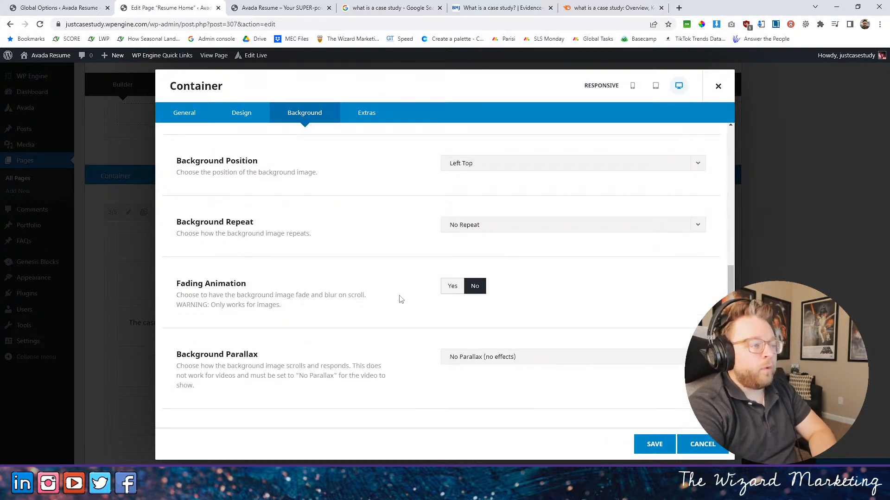
scroll(401, 299, "down", 1)
left_click(463, 318)
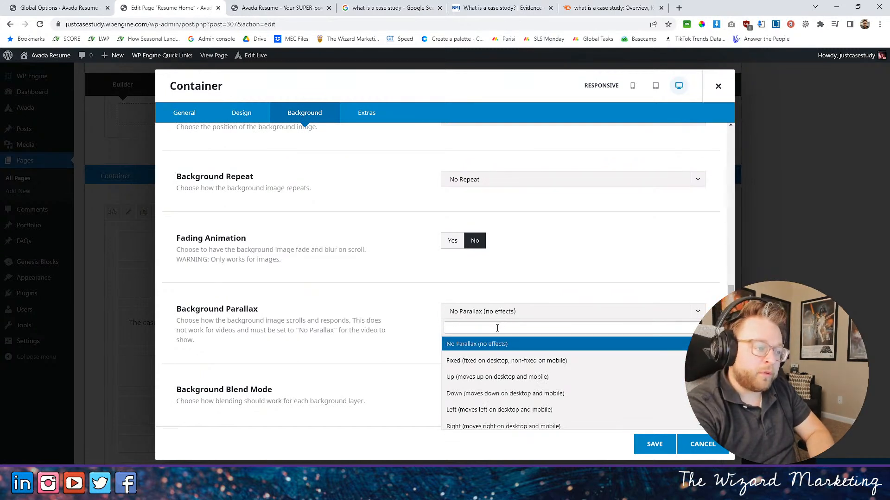
left_click(481, 381)
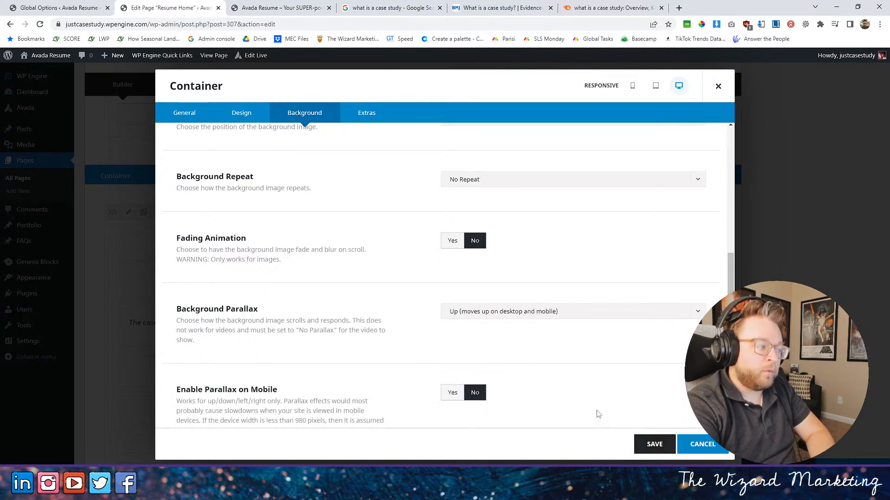
scroll(578, 390, "down", 2)
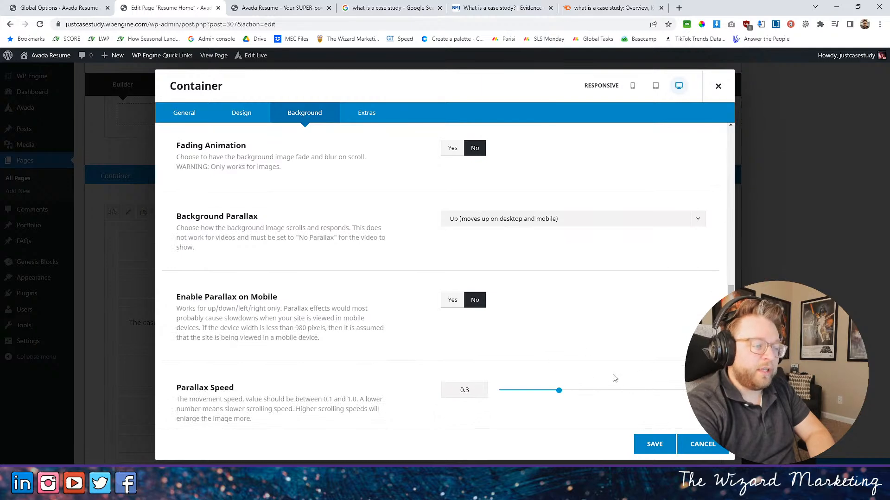
left_click(654, 444)
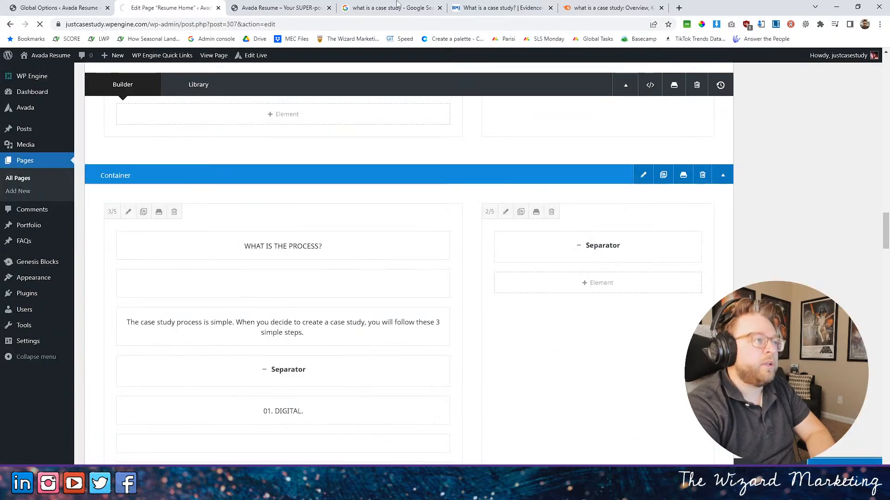
- Reload the live home page and examine how the process section's textured background blends and scrolls
left_click(285, 8)
mouse_move(300, 56)
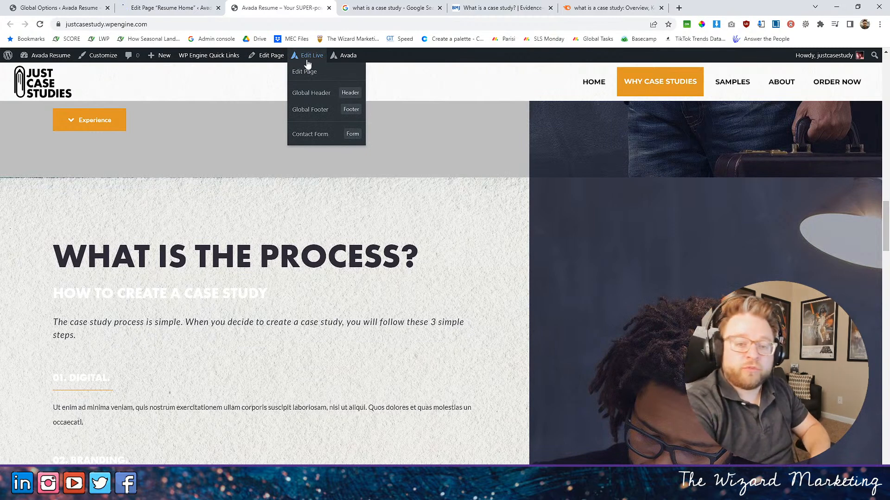
left_click(44, 97)
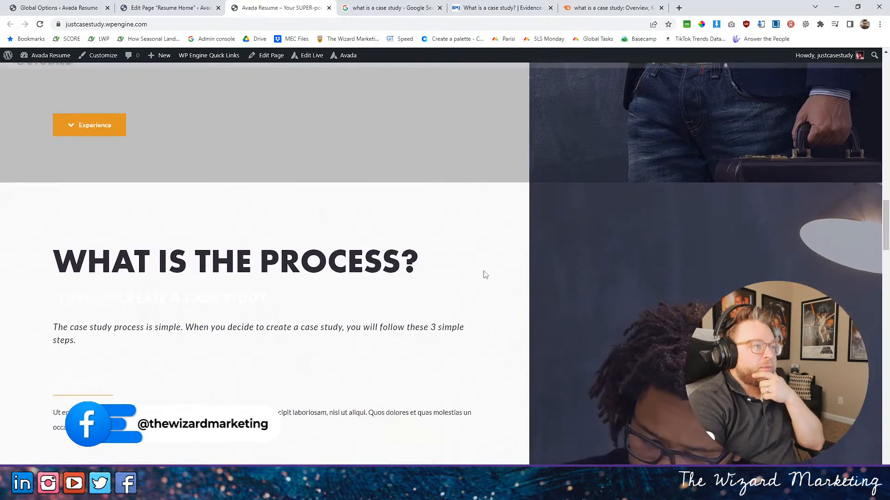
scroll(484, 281, "up", 2)
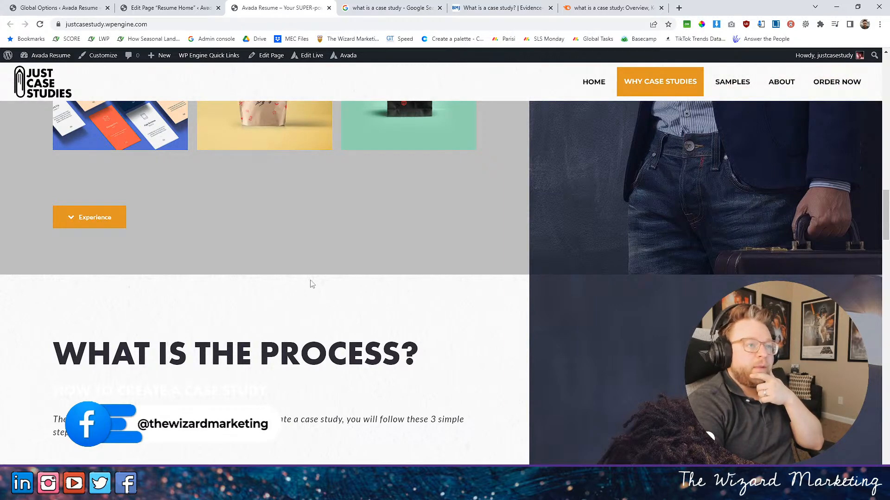
- Examine how the process section's paper-texture background behaves across the live home page's "WHAT IS THE PROCESS?" content
scroll(331, 303, "down", 1)
scroll(417, 241, "down", 5)
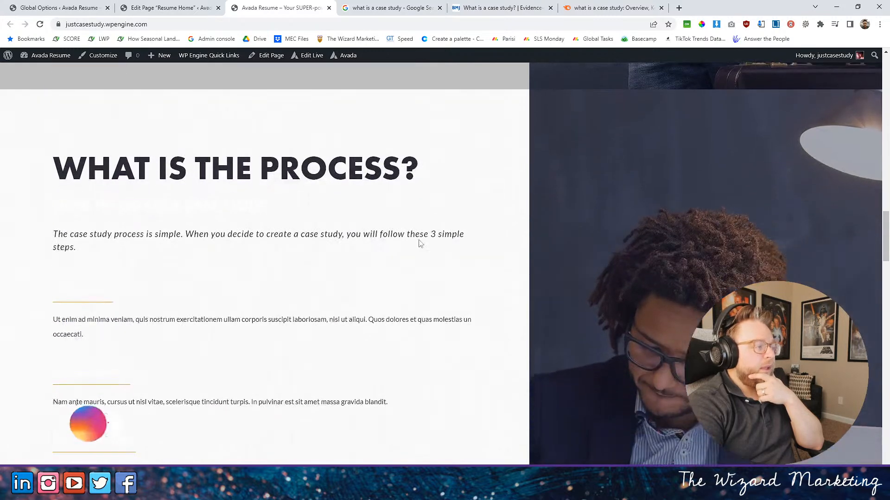
scroll(420, 244, "down", 3)
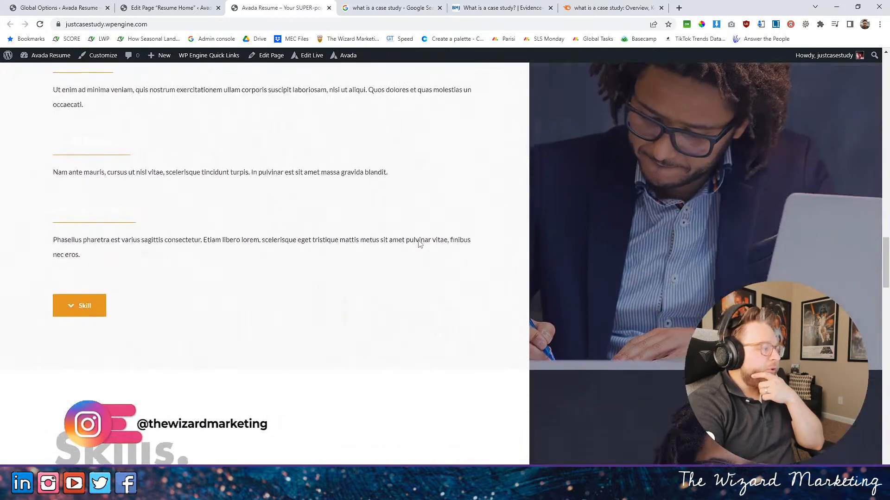
scroll(420, 244, "up", 4)
scroll(420, 244, "up", 3)
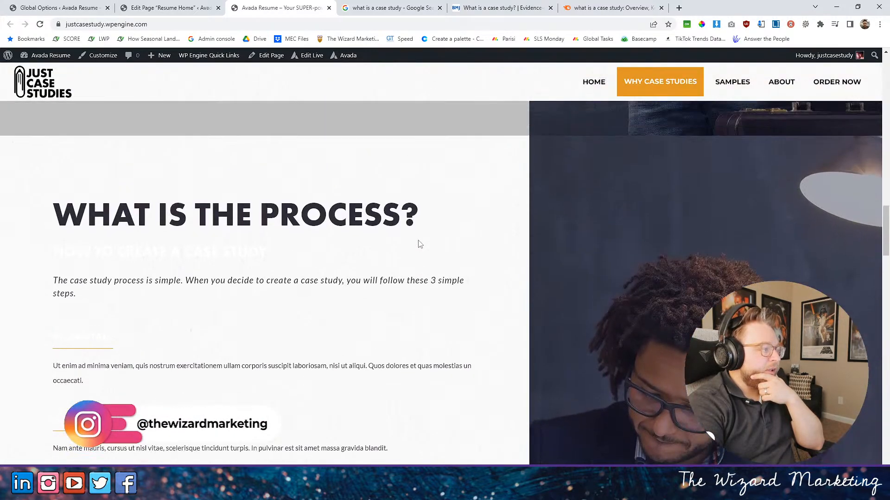
scroll(419, 242, "down", 3)
scroll(419, 240, "down", 4)
scroll(419, 241, "up", 3)
scroll(419, 241, "up", 3)
scroll(416, 242, "down", 3)
scroll(373, 239, "down", 4)
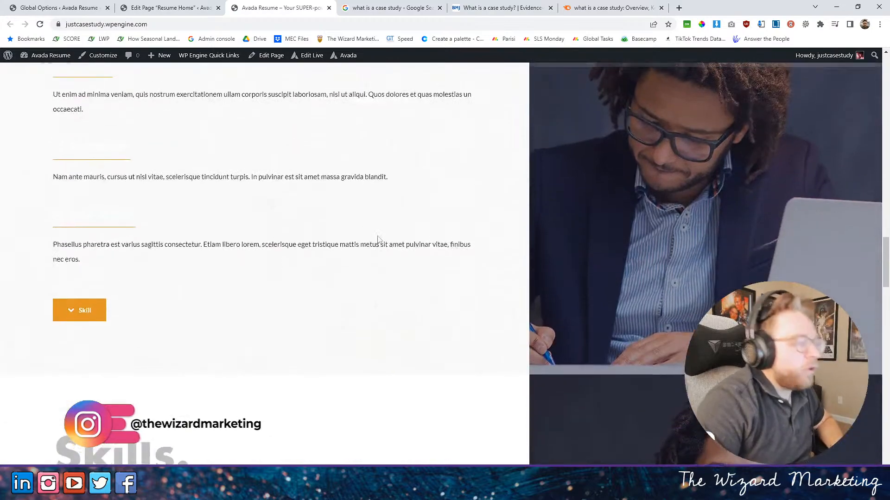
scroll(503, 266, "up", 6)
scroll(505, 263, "up", 2)
scroll(504, 260, "down", 4)
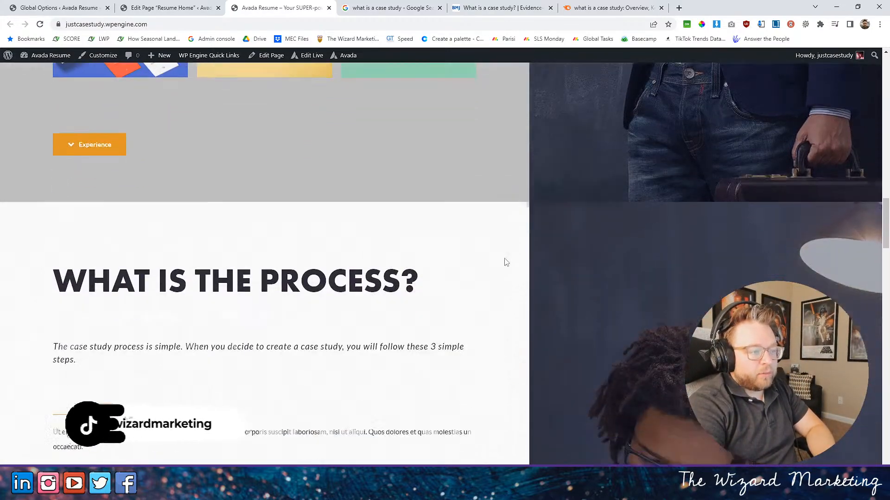
scroll(507, 262, "down", 3)
scroll(507, 262, "up", 3)
scroll(506, 263, "down", 3)
- Return to the page editor, set the process container's background parallax to "No Parallax (no effects)" and save the container
left_click(199, 8)
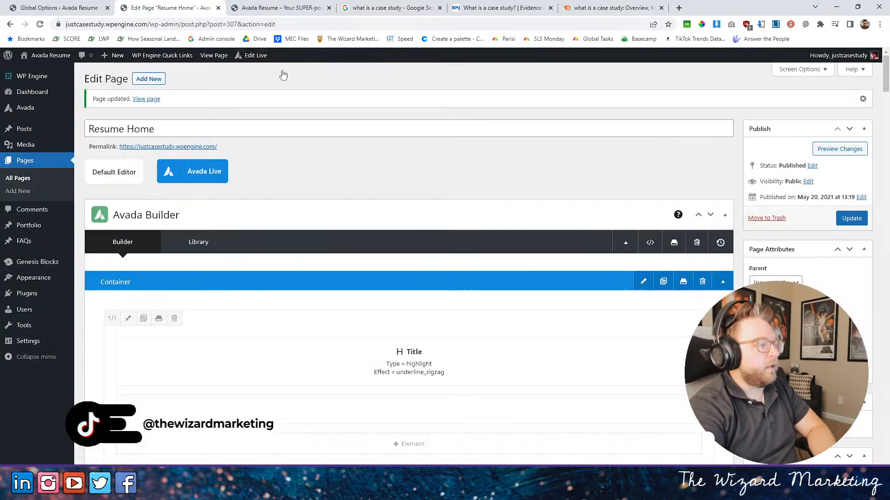
scroll(453, 284, "down", 5)
scroll(453, 285, "down", 10)
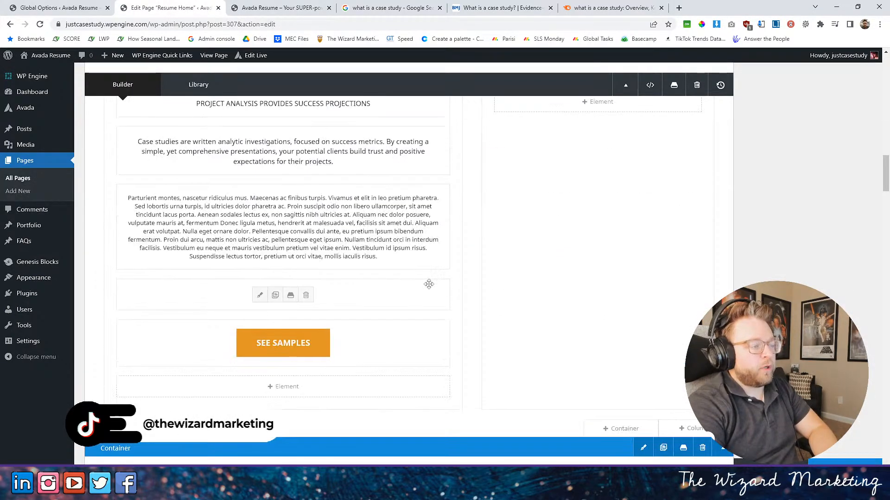
scroll(315, 227, "down", 9)
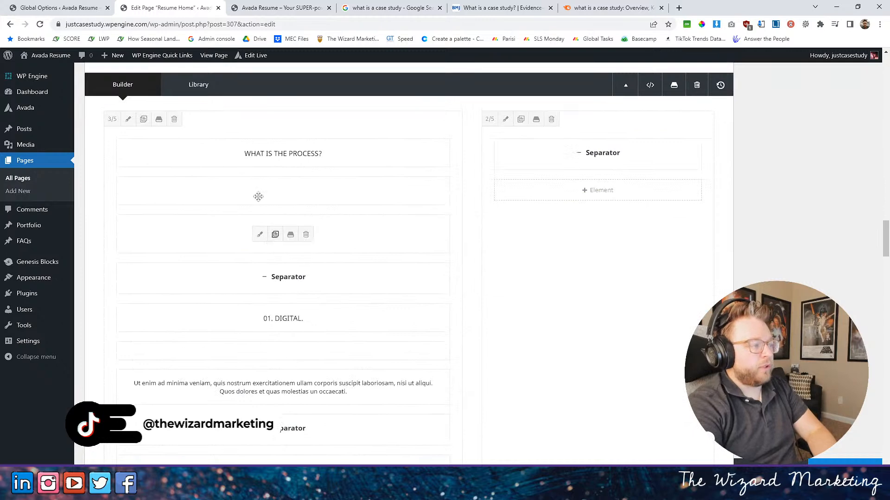
scroll(646, 215, "up", 3)
left_click(643, 220)
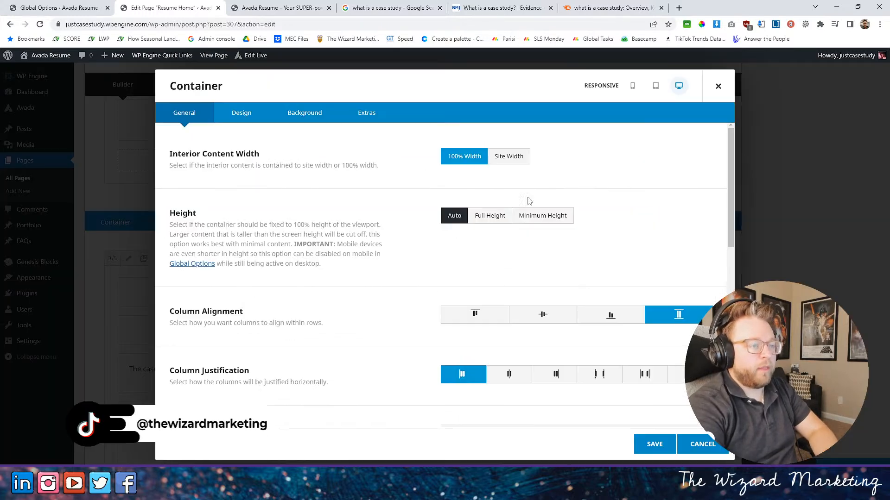
left_click(304, 113)
left_click(584, 183)
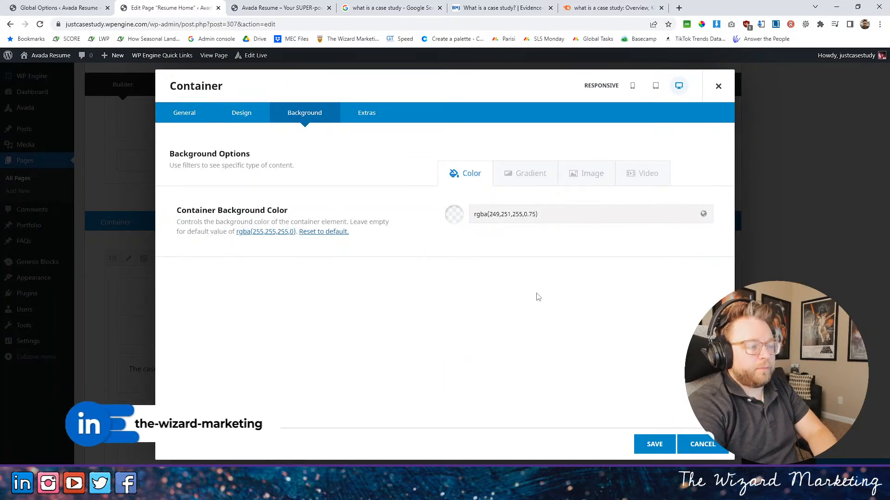
scroll(524, 271, "down", 10)
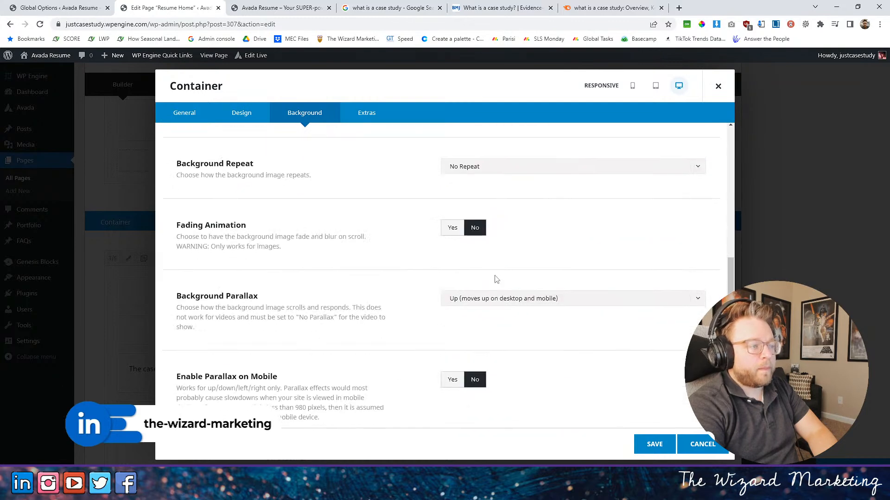
left_click(510, 207)
left_click(478, 240)
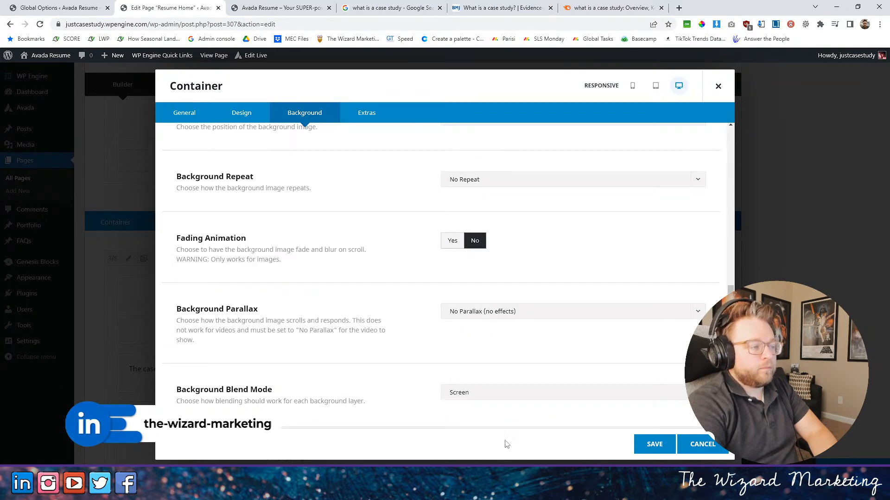
left_click(653, 444)
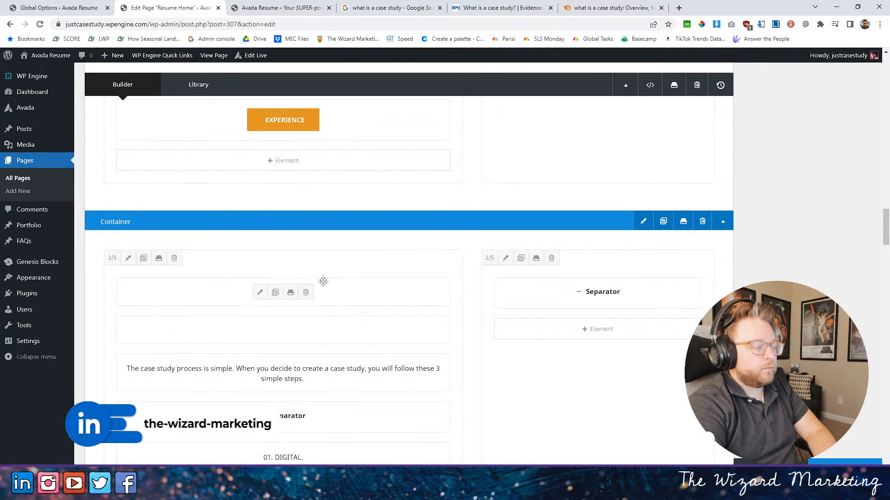
- Look over the heading and subtitle of the "WHAT IS THE PROCESS?" section on the live home page
scroll(404, 317, "down", 1)
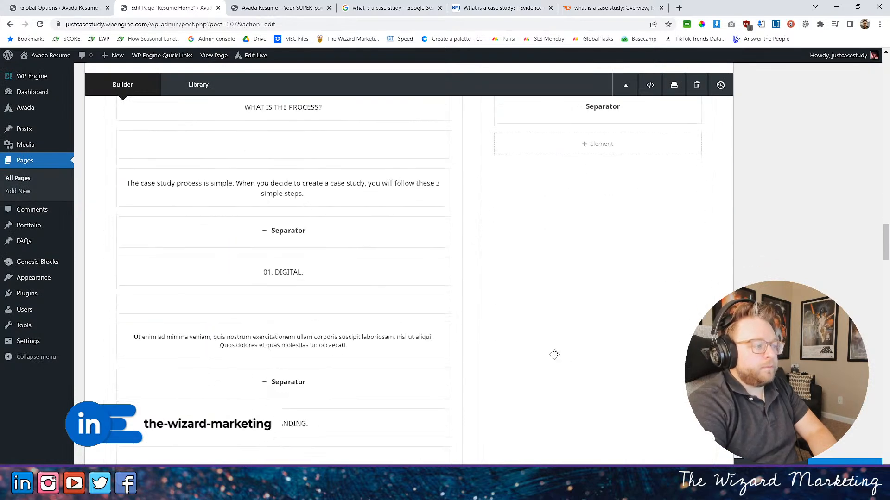
left_click(278, 8)
scroll(171, 195, "up", 5)
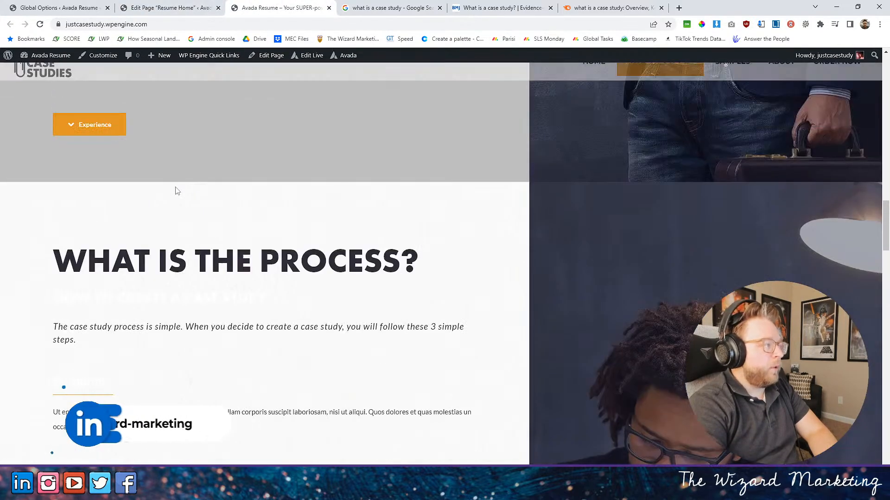
scroll(175, 191, "down", 1)
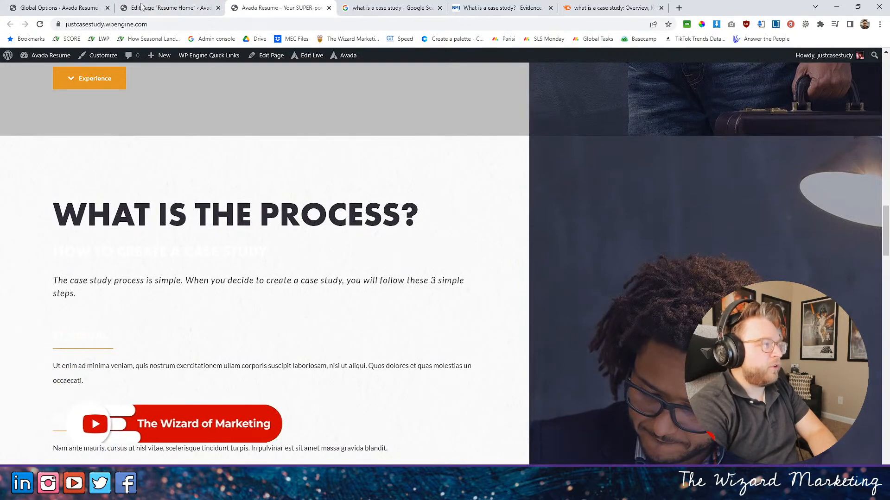
- Set the font color of the "HOW TO CREATE A CASE STUDY" title to Graphite in the page editor and save it
left_click(143, 8)
scroll(362, 272, "up", 3)
left_click(259, 283)
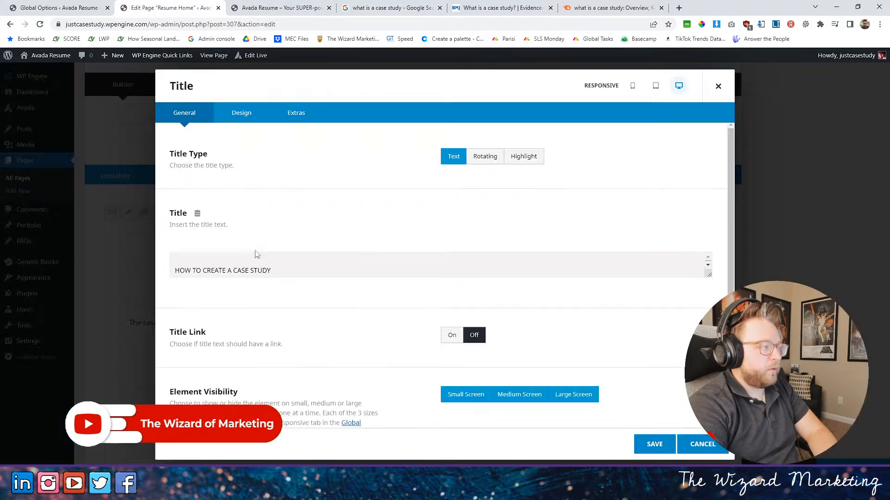
left_click(242, 112)
scroll(414, 295, "down", 3)
scroll(414, 295, "down", 3)
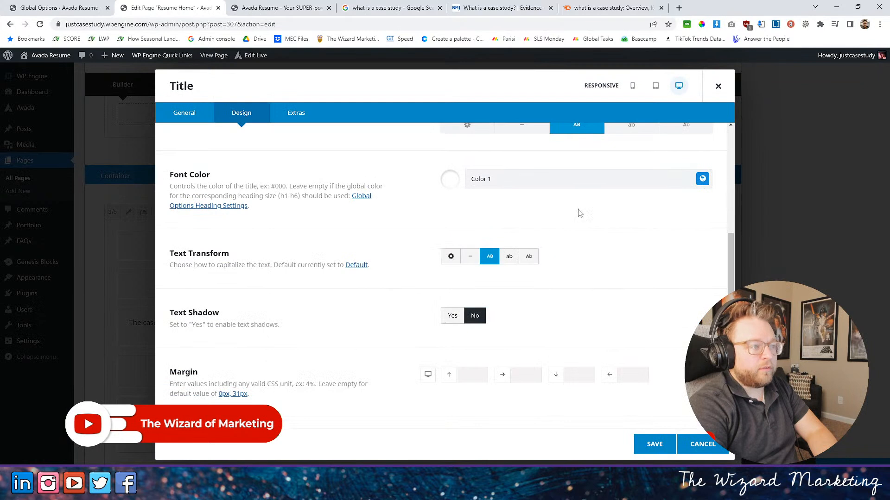
left_click(701, 178)
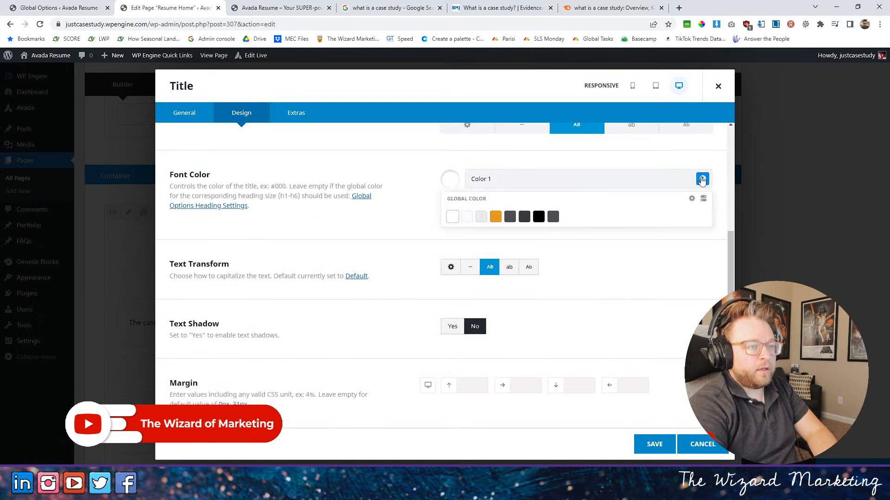
left_click(509, 217)
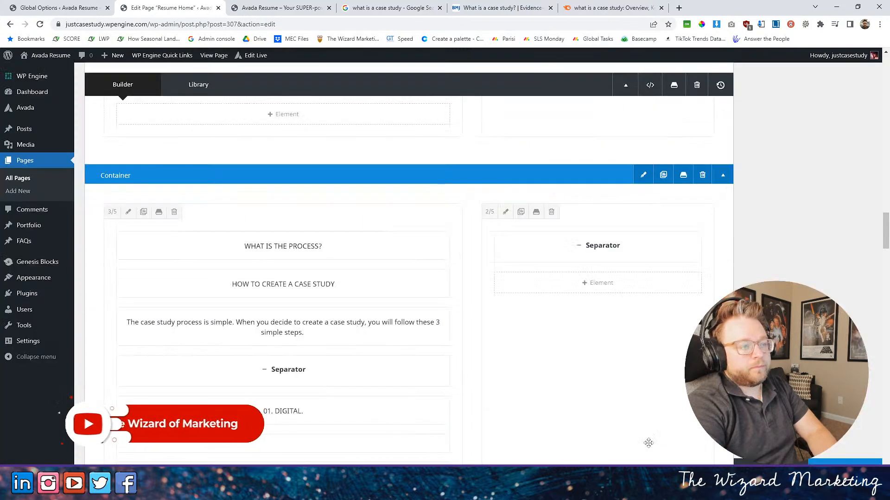
left_click(654, 445)
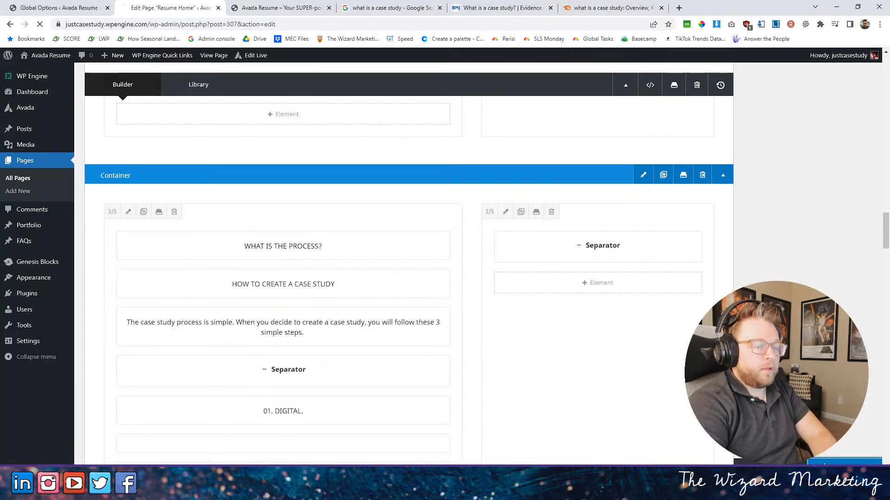
- Check the color of the "HOW TO CREATE A CASE STUDY" subtitle on the live home page
left_click(259, 8)
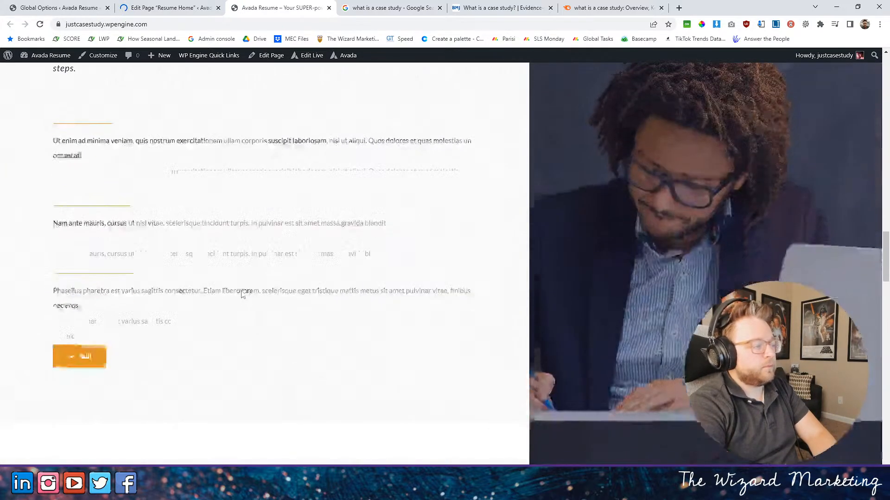
scroll(242, 293, "up", 2)
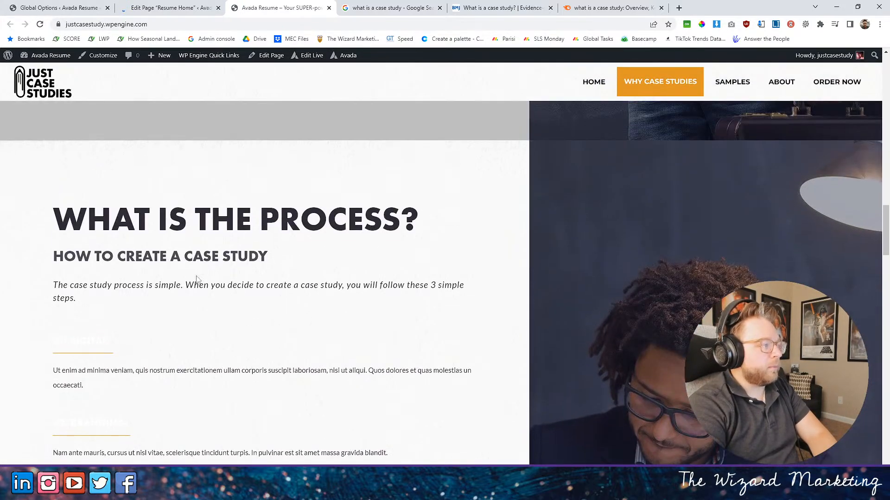
left_click_drag(58, 252, 287, 261)
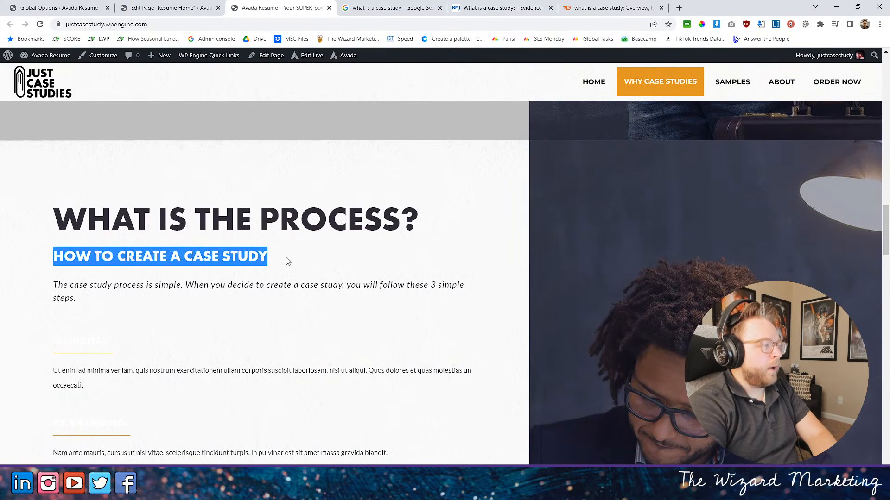
- Change the font color of the "HOW TO CREATE A CASE STUDY" title to the global orange, save it and update the page
left_click(197, 7)
scroll(454, 407, "down", 10)
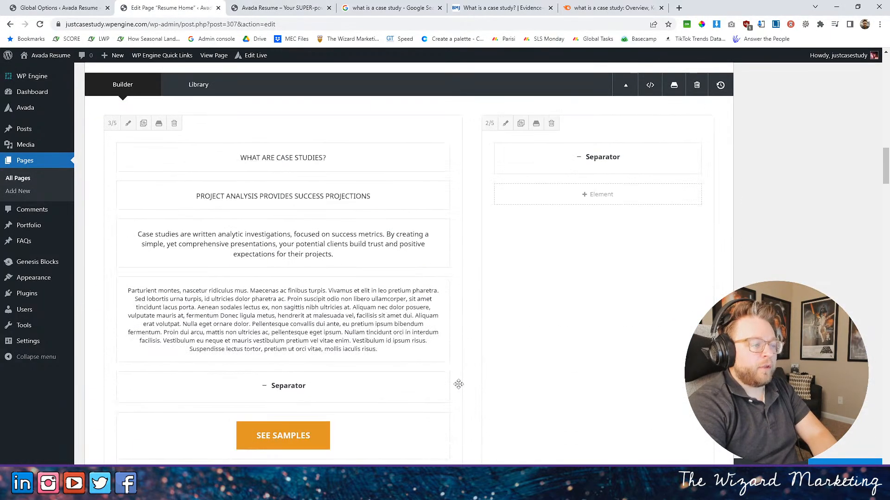
scroll(458, 384, "down", 12)
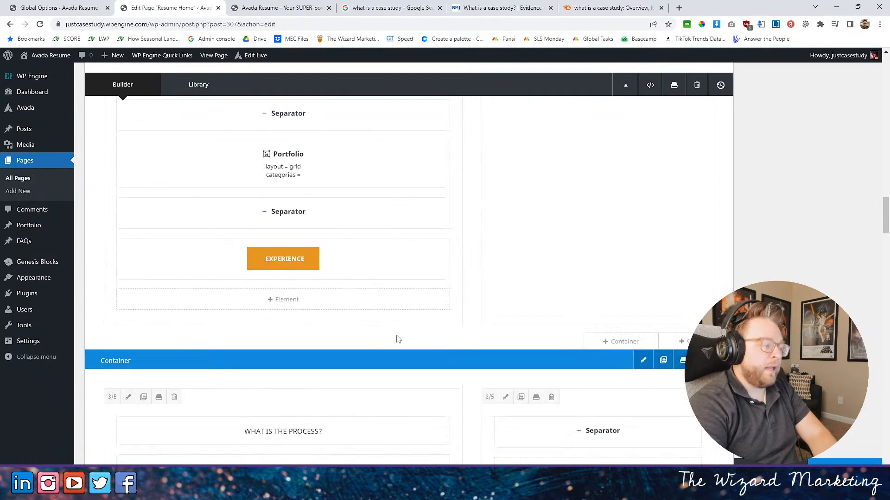
scroll(397, 339, "down", 3)
left_click(260, 330)
left_click(241, 114)
scroll(539, 288, "down", 8)
scroll(539, 288, "down", 1)
left_click(702, 133)
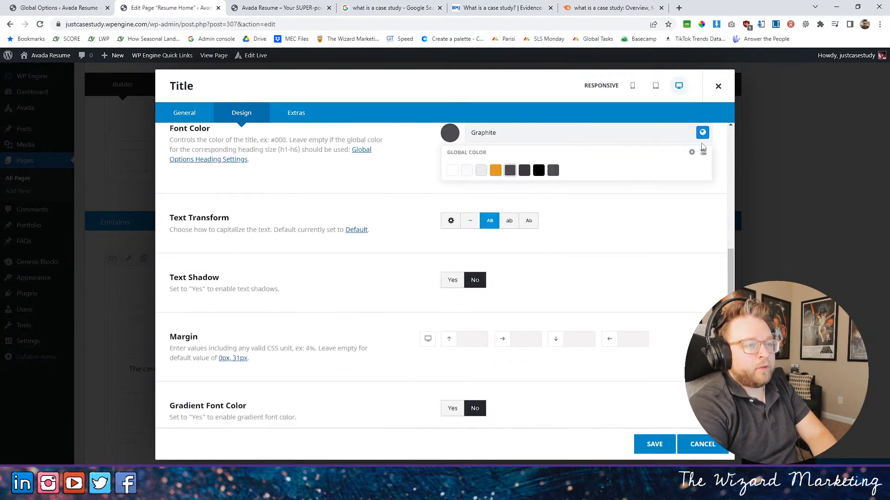
left_click(495, 170)
left_click(642, 444)
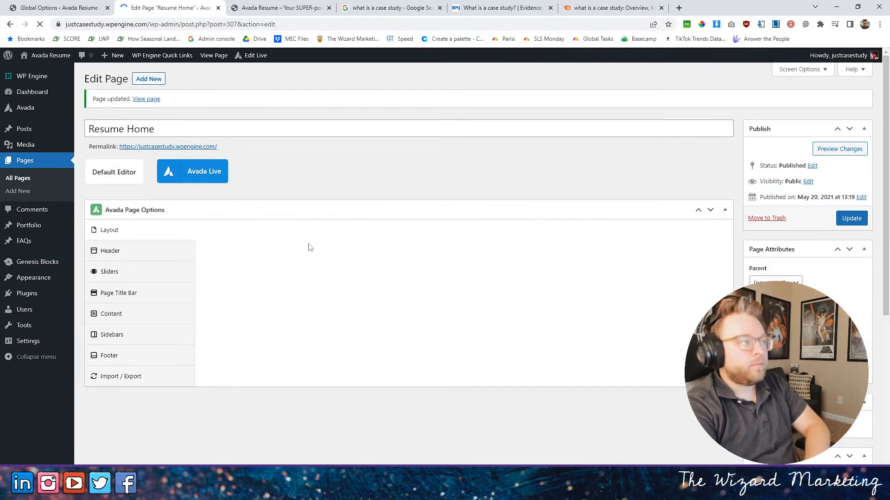
- Review the recolored subtitle and the legibility of the three step headings in the live page's process section
left_click(247, 6)
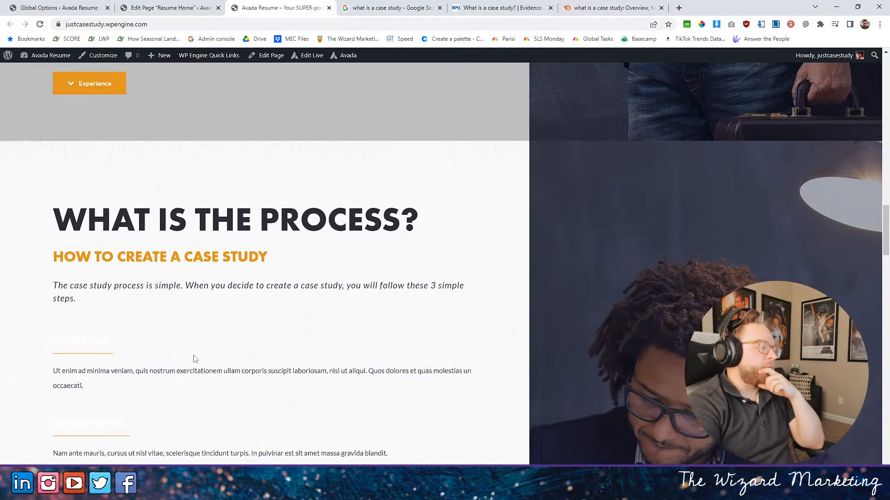
scroll(192, 361, "down", 2)
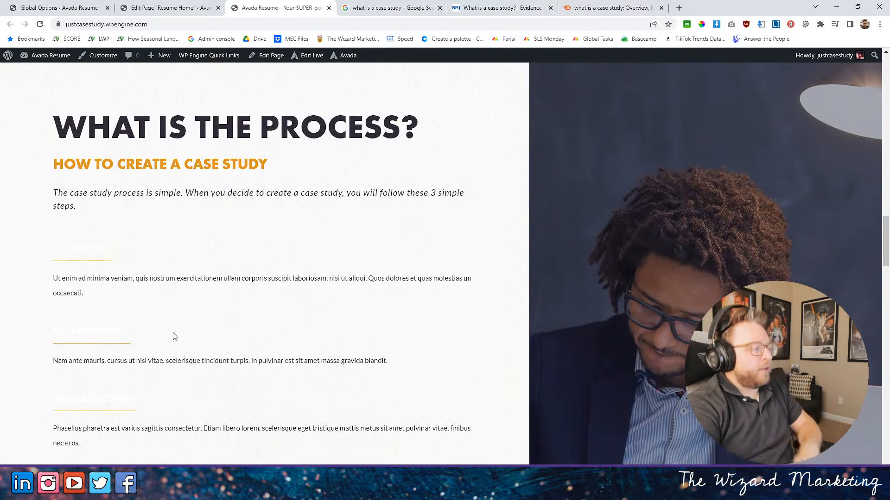
scroll(187, 356, "down", 5)
scroll(197, 206, "up", 4)
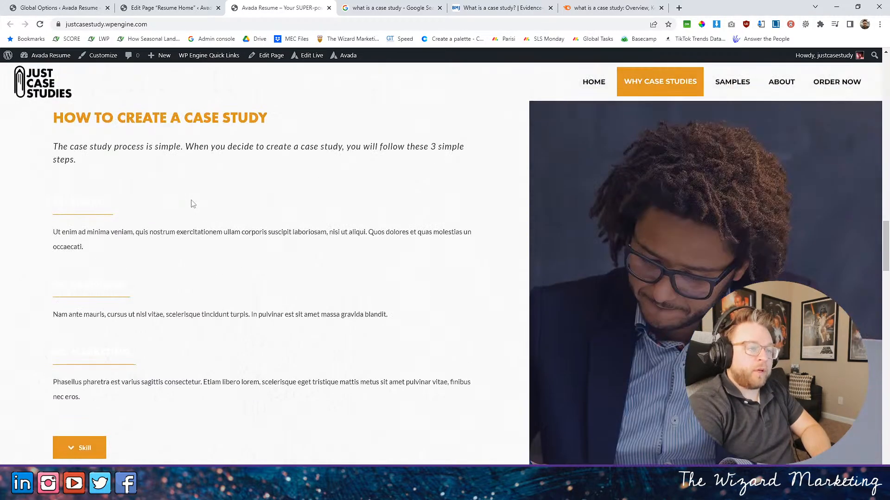
scroll(160, 169, "up", 2)
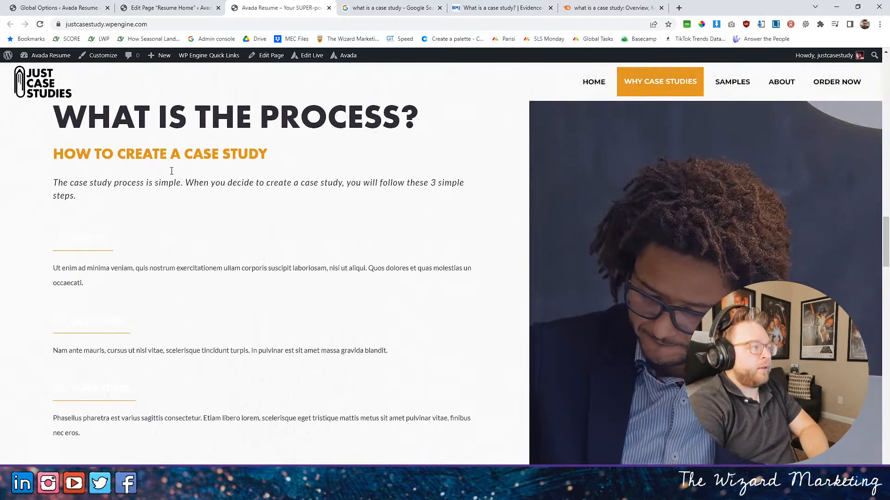
scroll(218, 168, "down", 2)
scroll(221, 167, "up", 1)
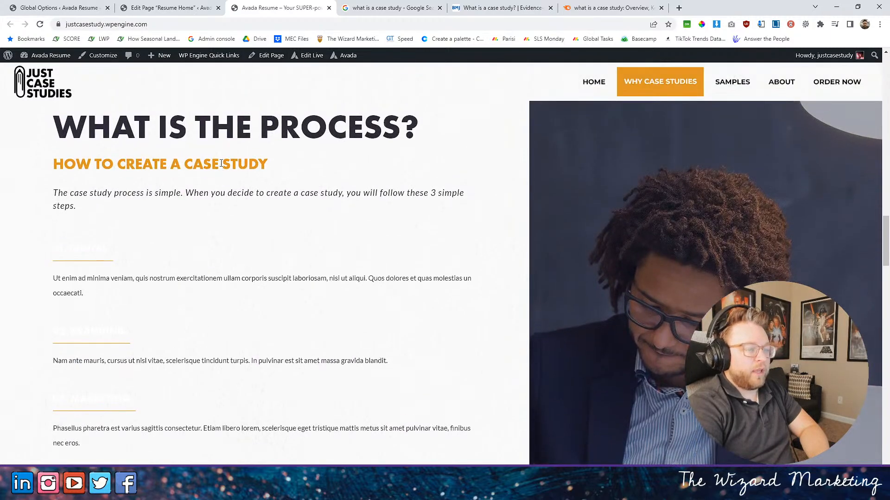
scroll(258, 159, "down", 2)
scroll(259, 159, "up", 2)
- In the page editor, change the "01. DIGITAL." title in the process section to "1. PLAN." and save it
left_click(186, 16)
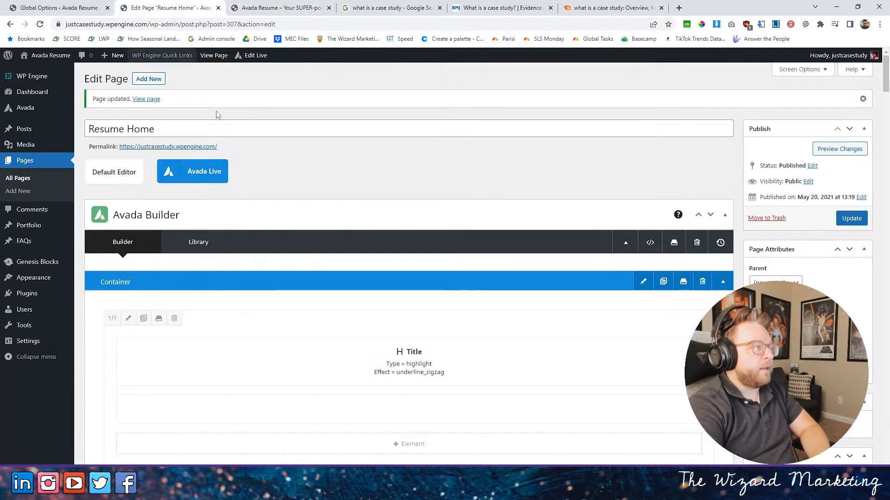
scroll(331, 241, "down", 10)
scroll(337, 240, "down", 10)
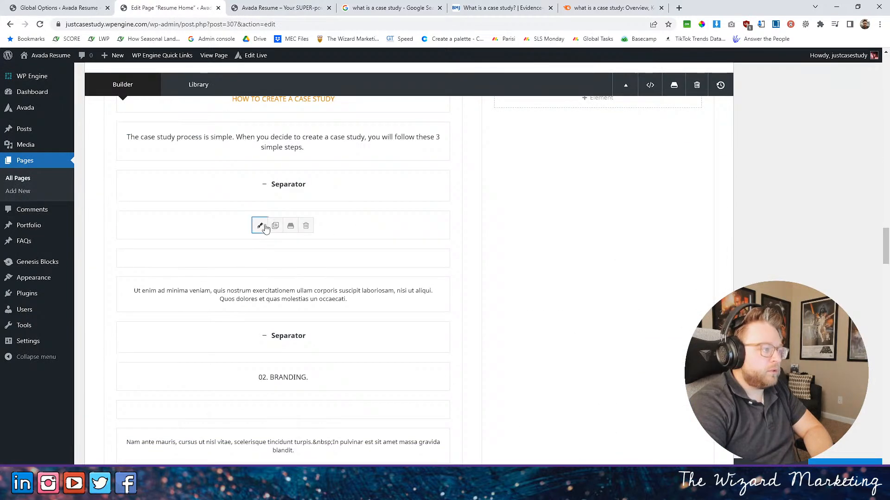
left_click(258, 225)
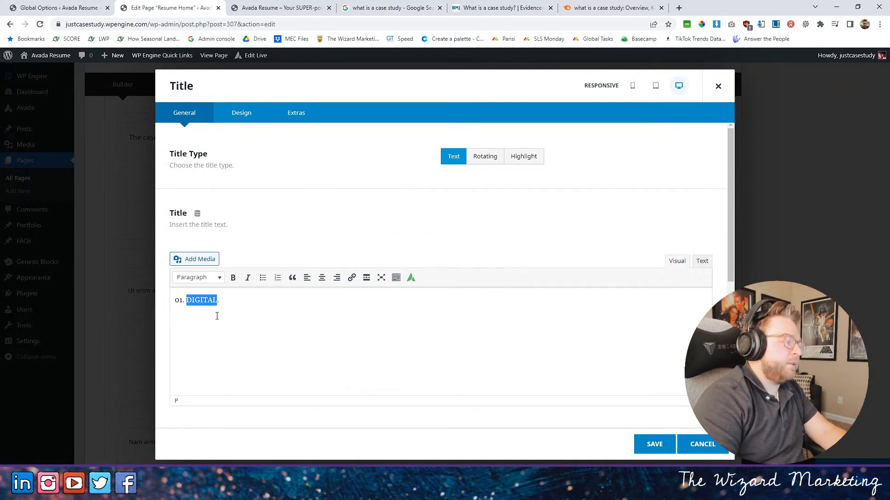
left_click_drag(180, 301, 168, 304)
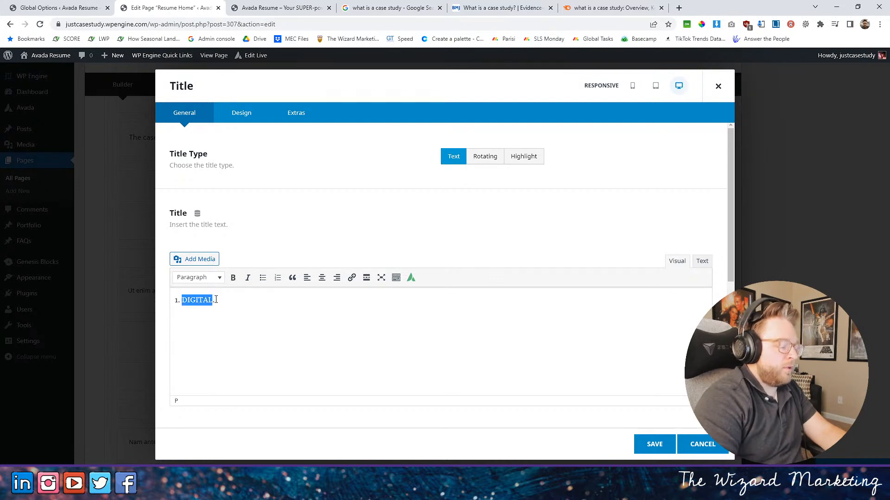
type("PLAN.")
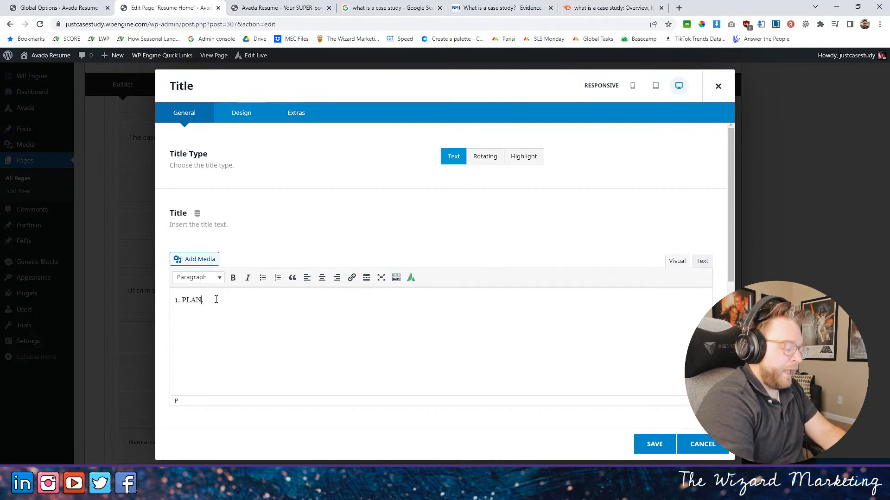
left_click(654, 443)
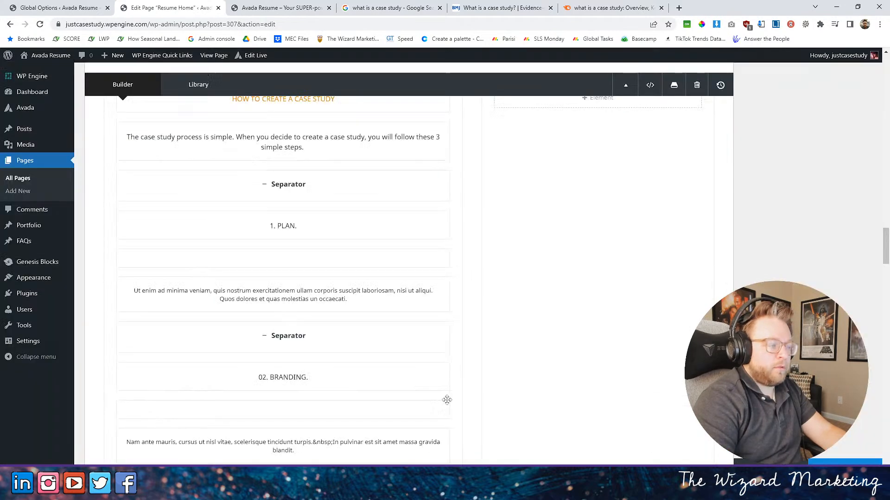
- Replace the word BRANDING with RESEARCH in the process section's second step title and save it
scroll(401, 365, "down", 1)
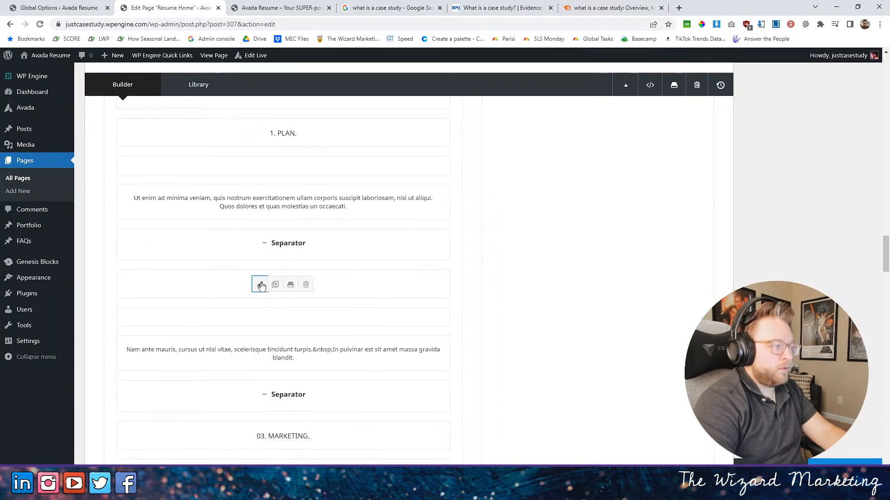
left_click(260, 285)
left_click_drag(227, 300, 190, 302)
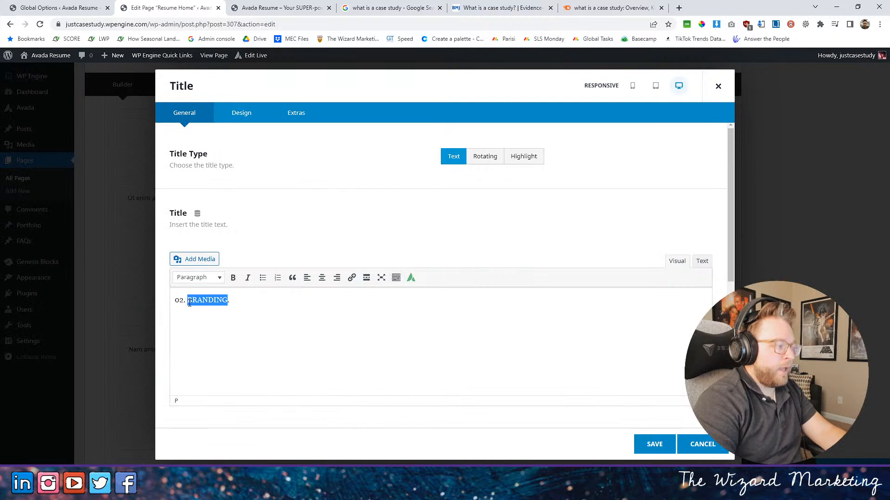
type("RCH")
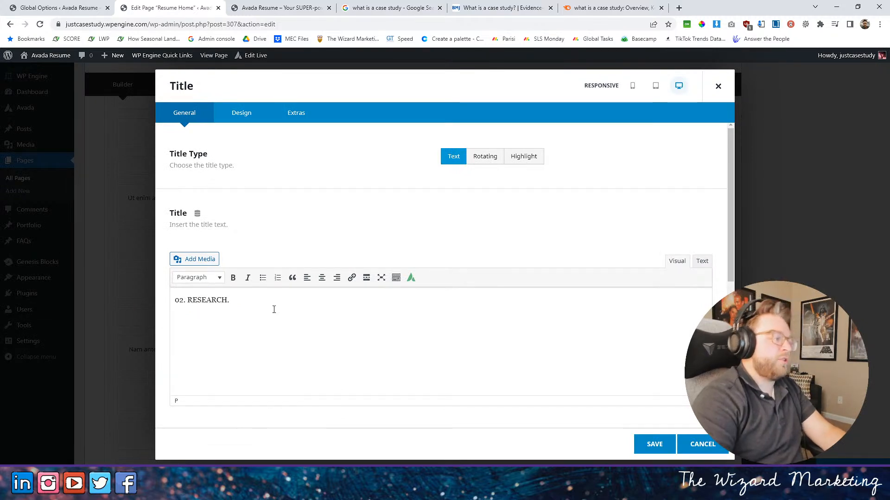
left_click(654, 444)
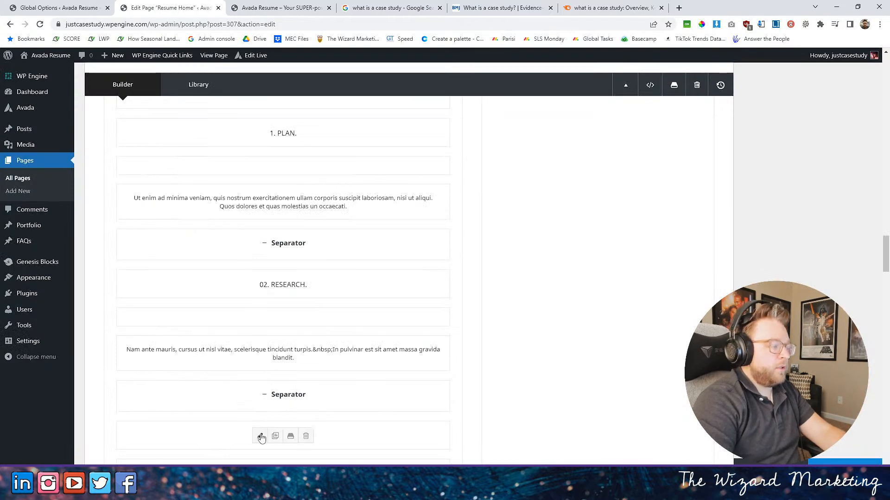
- Change the process section's third step title to "3. CRAFT." and save it
left_click(260, 436)
left_click_drag(226, 302, 192, 302)
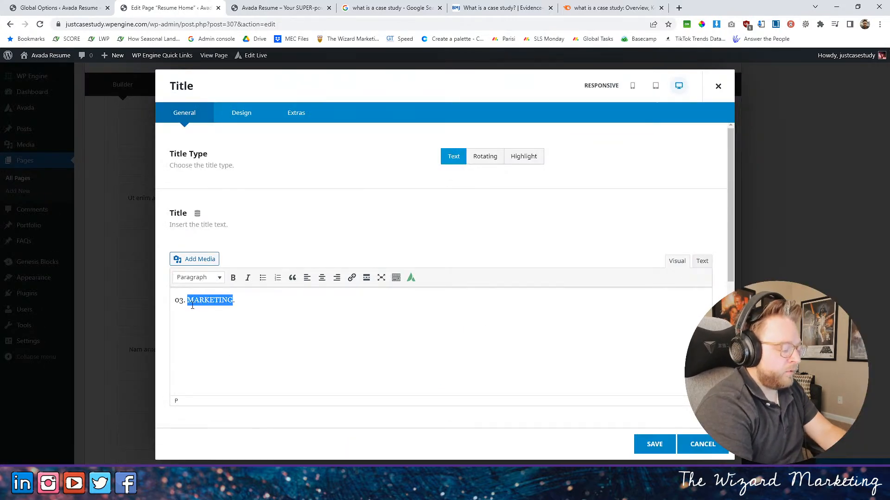
type("CRAFT.")
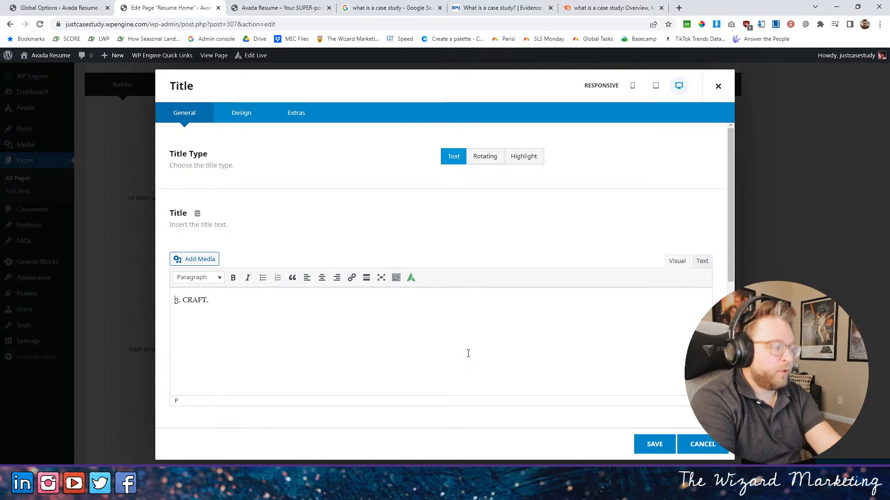
left_click(654, 444)
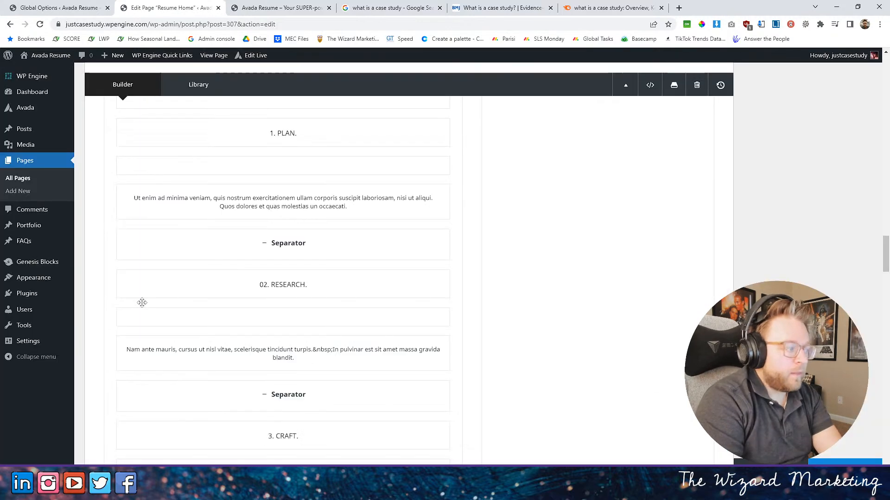
- Remove the leading zero from the second step title so it reads "2. RESEARCH." and save it
left_click(261, 284)
left_click_drag(180, 300, 146, 299)
key("BackSpace")
left_click(654, 444)
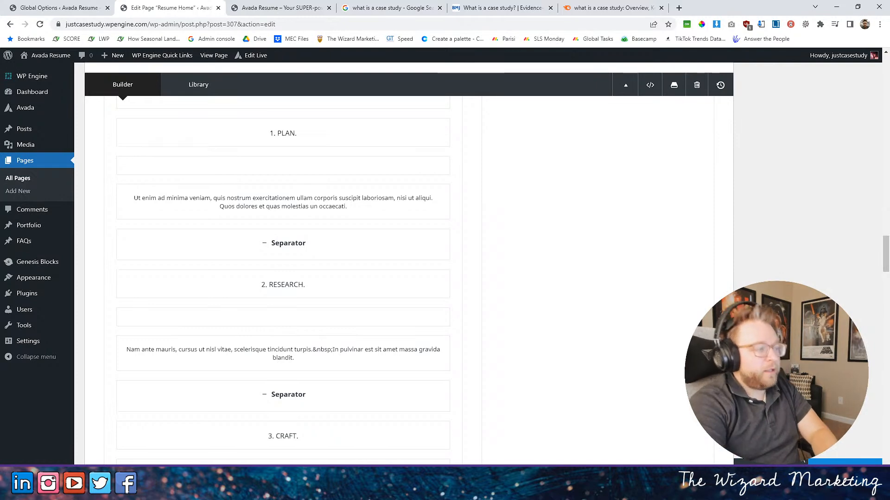
- Examine the text and design settings of the "1. PLAN." title and inspect the first step heading on the live page
scroll(347, 269, "up", 3)
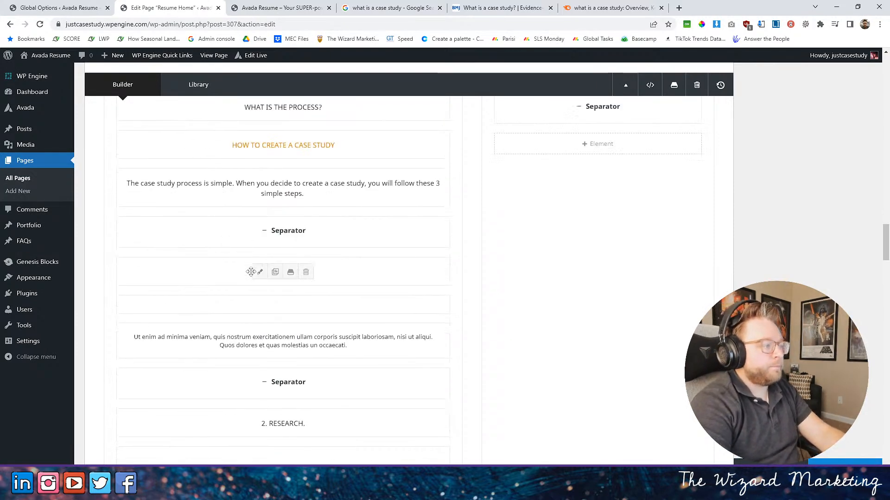
left_click(254, 270)
left_click(252, 114)
scroll(684, 346, "down", 1)
scroll(602, 324, "down", 3)
scroll(449, 294, "up", 3)
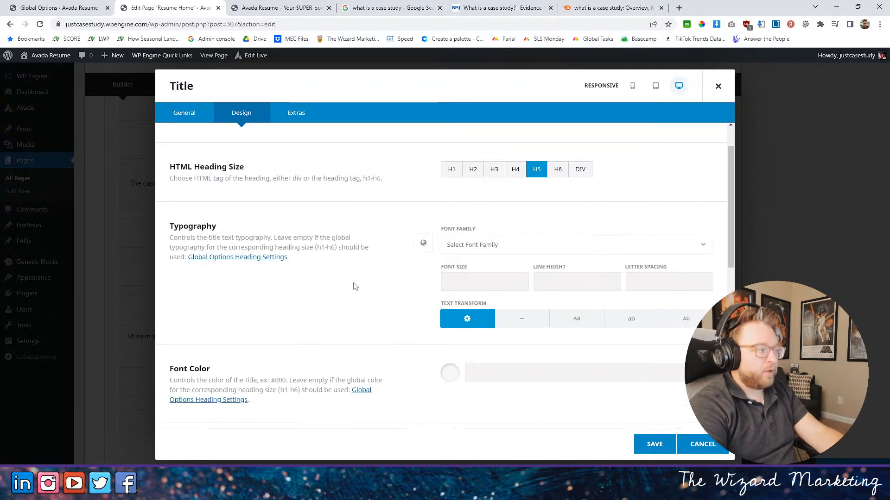
left_click(185, 113)
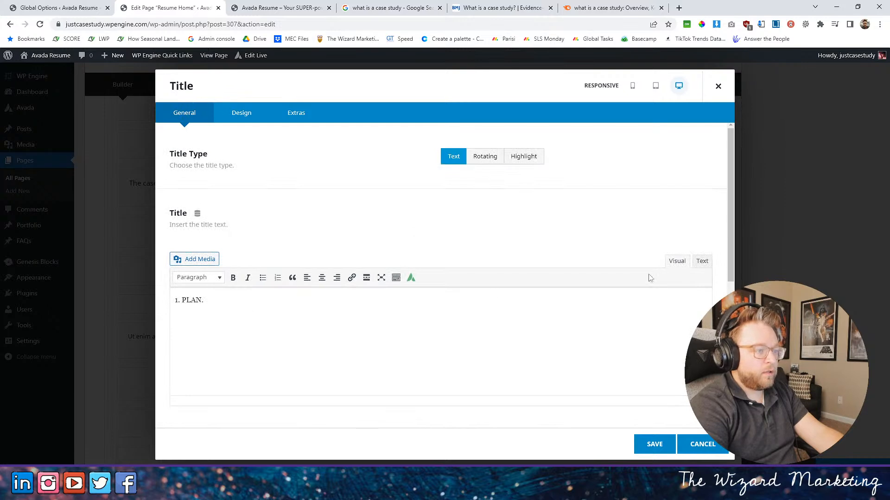
left_click(700, 261)
left_click(673, 261)
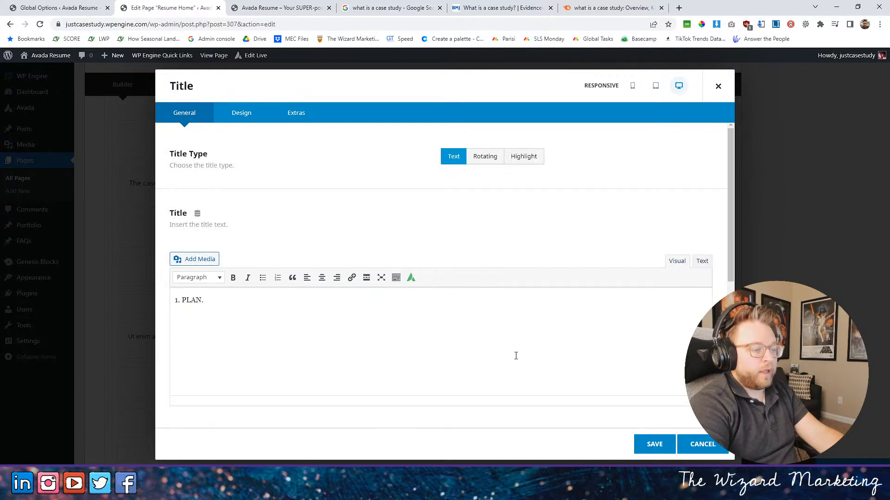
left_click(242, 115)
scroll(359, 218, "down", 8)
scroll(376, 227, "down", 1)
scroll(407, 238, "up", 5)
left_click(184, 113)
scroll(368, 216, "down", 10)
scroll(373, 216, "up", 10)
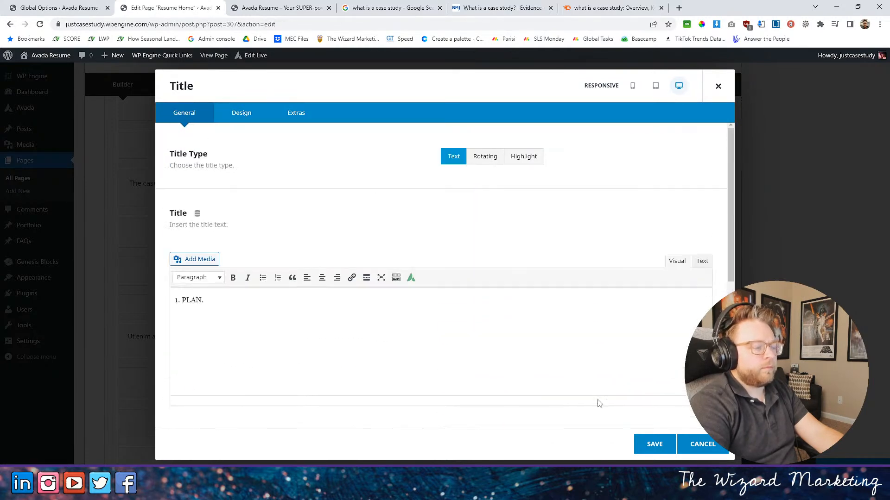
left_click(653, 444)
left_click(260, 8)
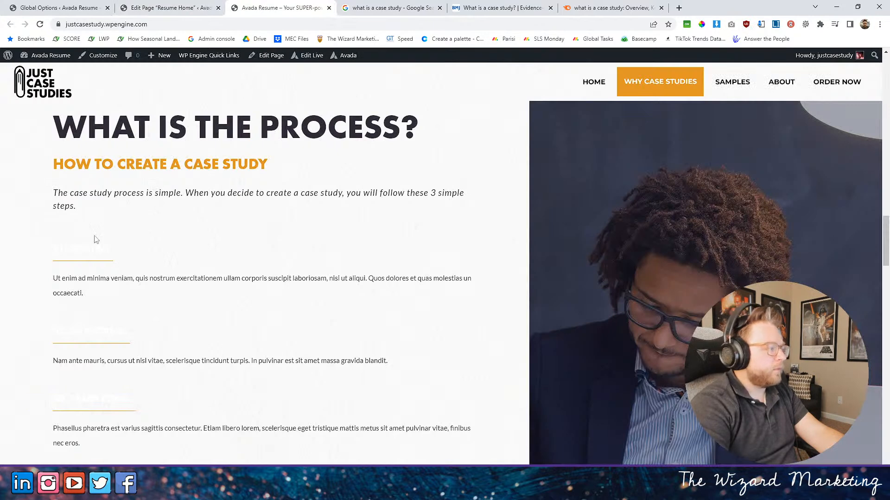
left_click_drag(74, 249, 139, 253)
- Set the font color of the "1. PLAN." title to the global color Graphite Dark, save it and update the page
left_click(170, 8)
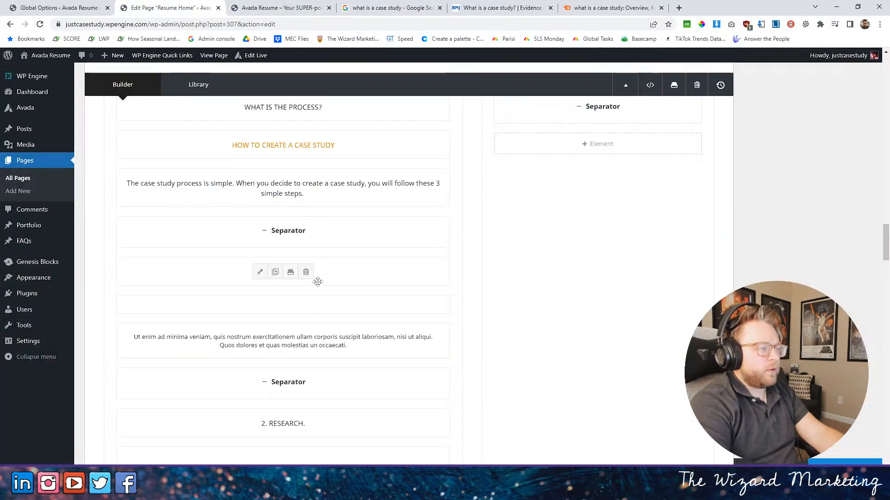
left_click(260, 272)
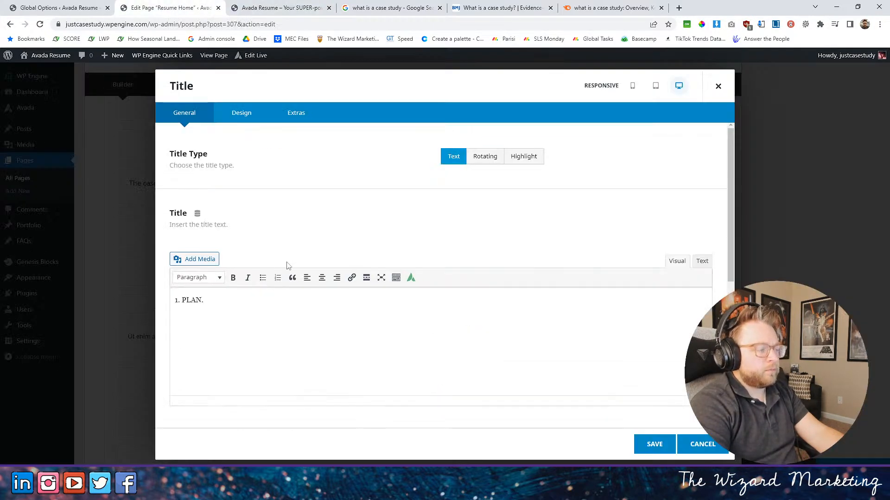
left_click(254, 114)
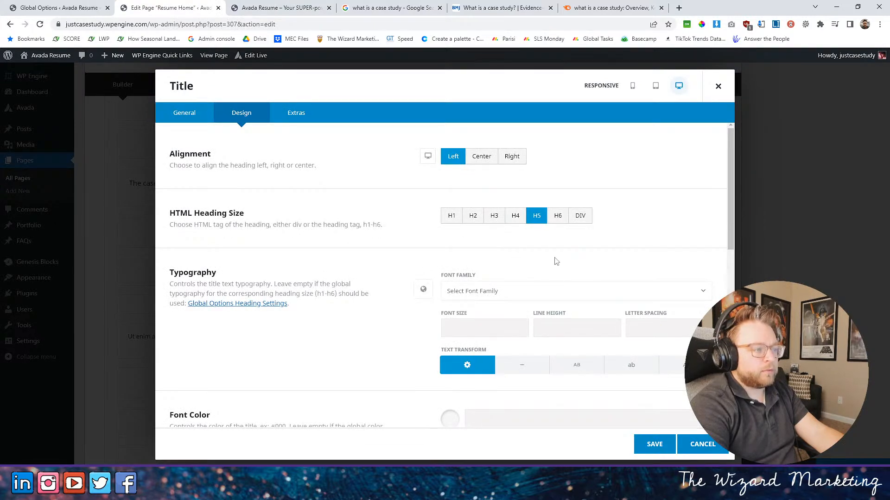
scroll(446, 218, "down", 4)
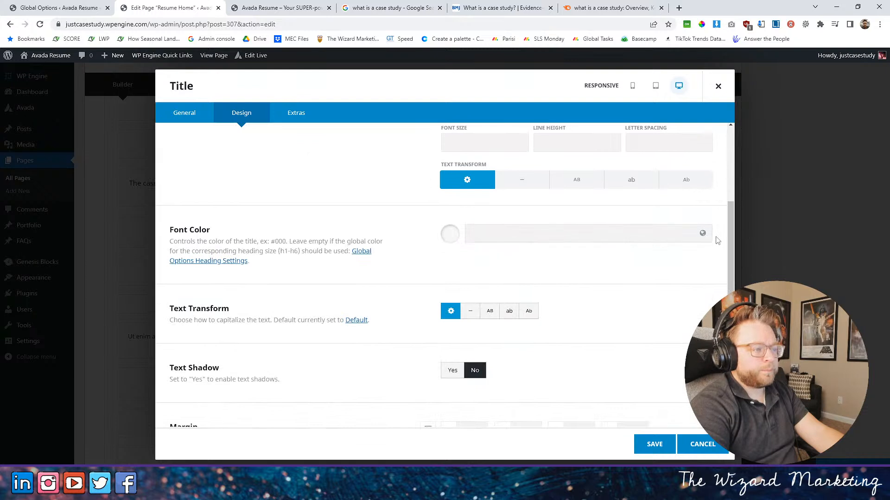
left_click(703, 233)
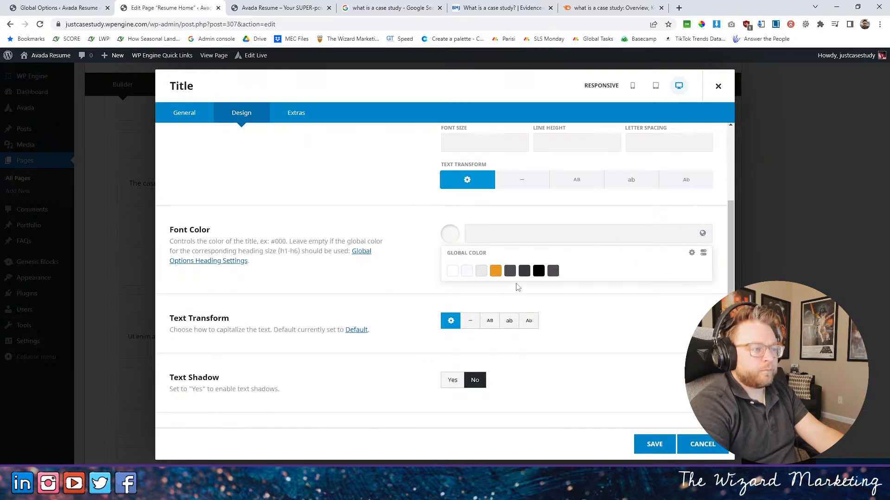
left_click(510, 271)
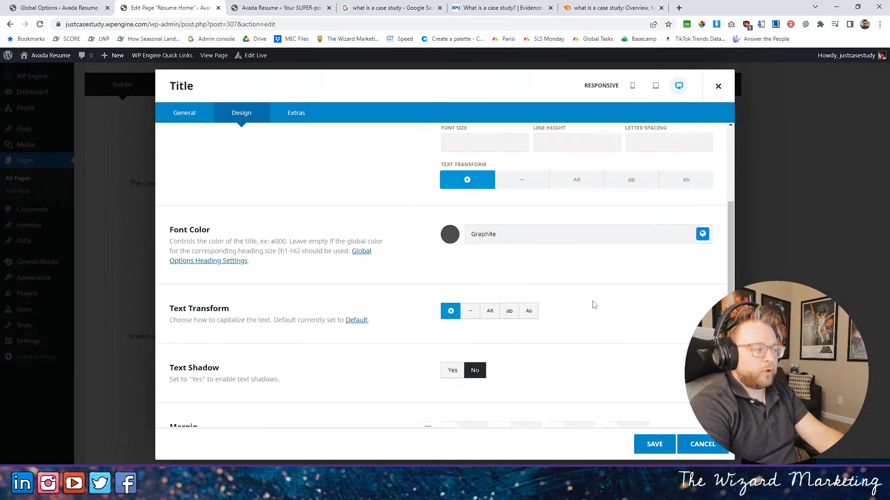
left_click(701, 240)
left_click(524, 272)
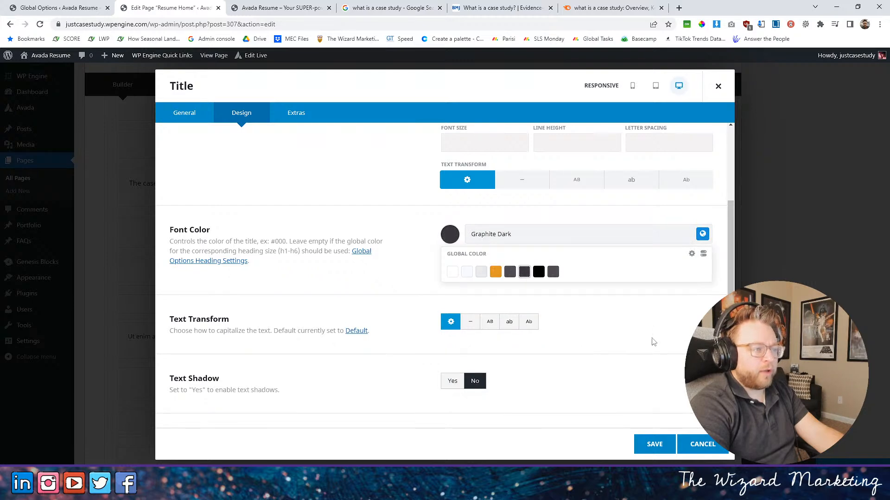
scroll(622, 371, "down", 4)
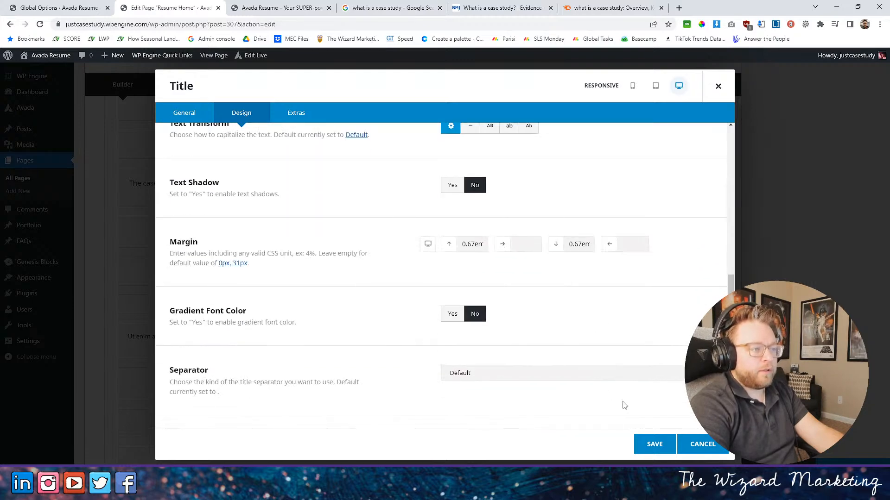
left_click(653, 444)
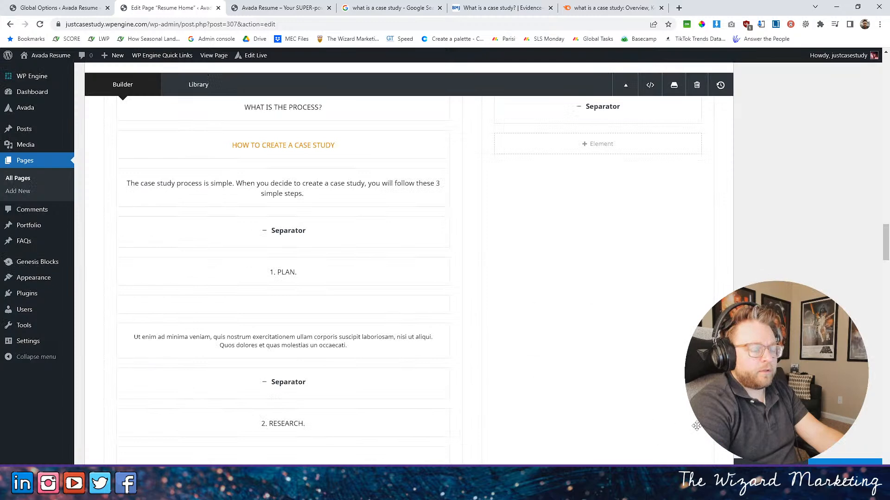
- Reload the live home page and check the colors of the three step headings in the process section
left_click(278, 8)
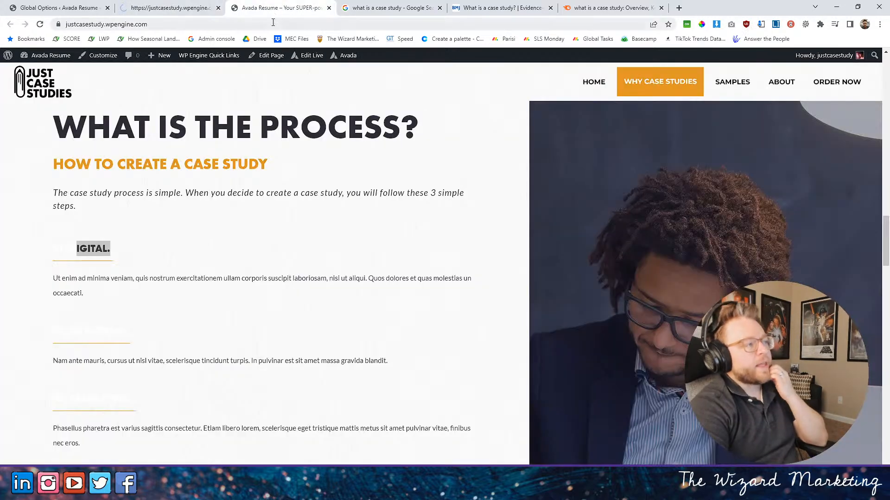
left_click(41, 25)
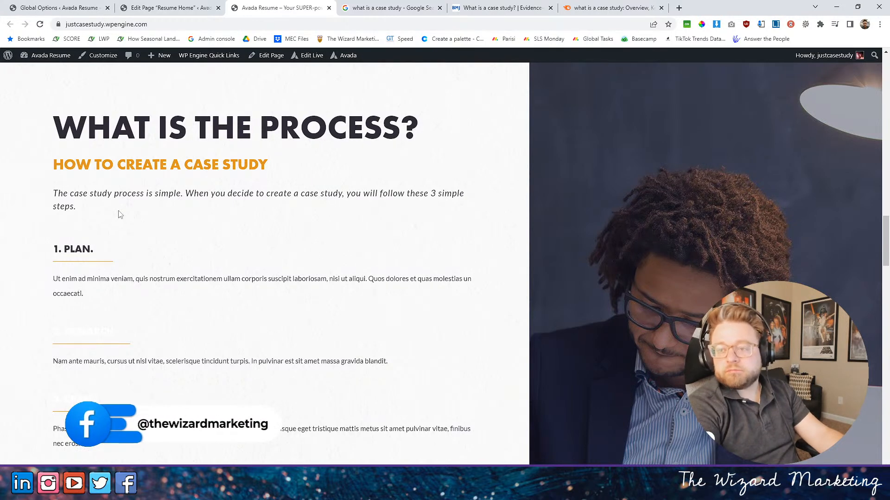
scroll(139, 167, "down", 2)
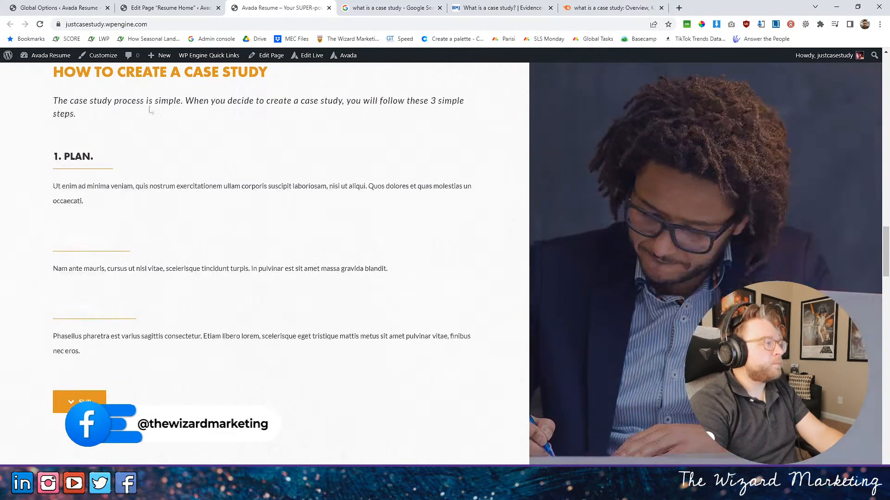
- Set the font color of the "2. RESEARCH." title to the global color Graphite Dark and save the title
left_click(167, 8)
scroll(267, 307, "down", 4)
scroll(266, 306, "down", 10)
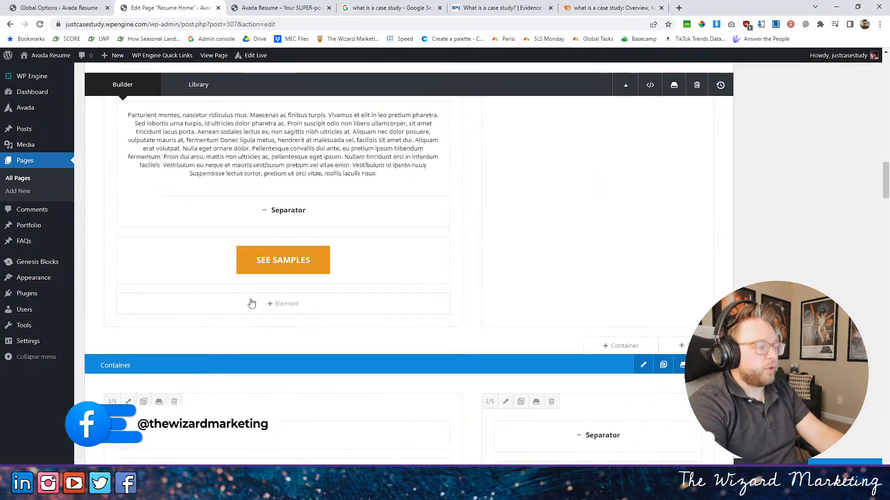
scroll(245, 313, "down", 8)
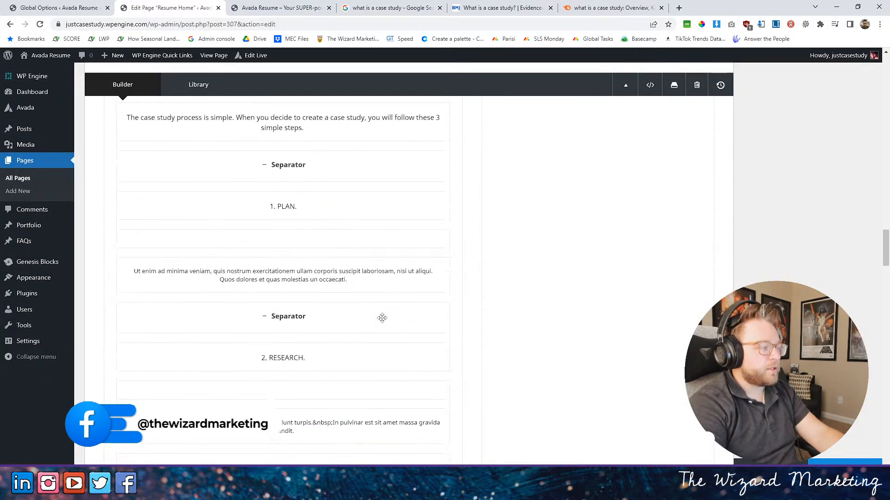
left_click(259, 285)
left_click(241, 113)
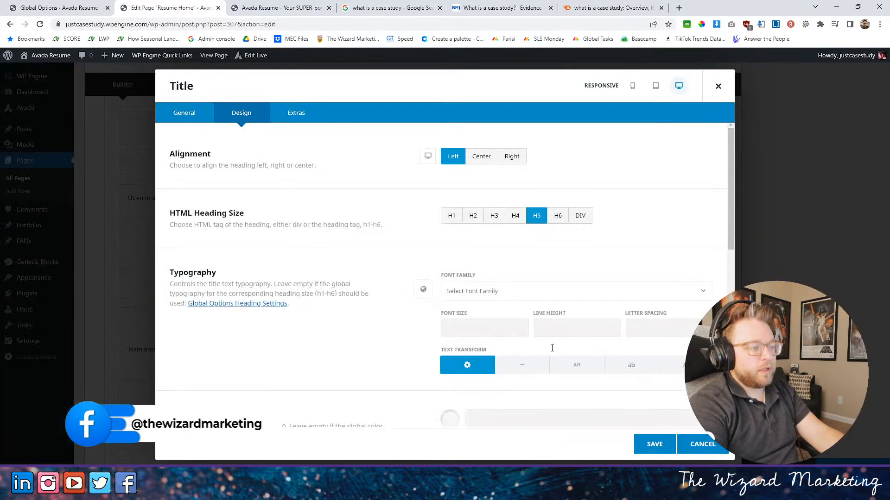
scroll(562, 360, "down", 5)
left_click(702, 233)
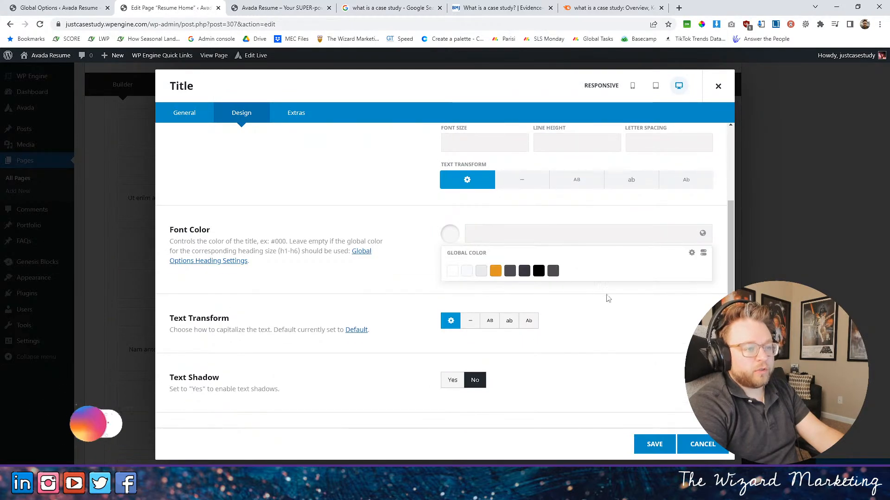
left_click(524, 272)
left_click(654, 445)
- Set the font color of the "3. CRAFT." title to the global color Graphite Dark, save it and update the page
scroll(269, 320, "down", 5)
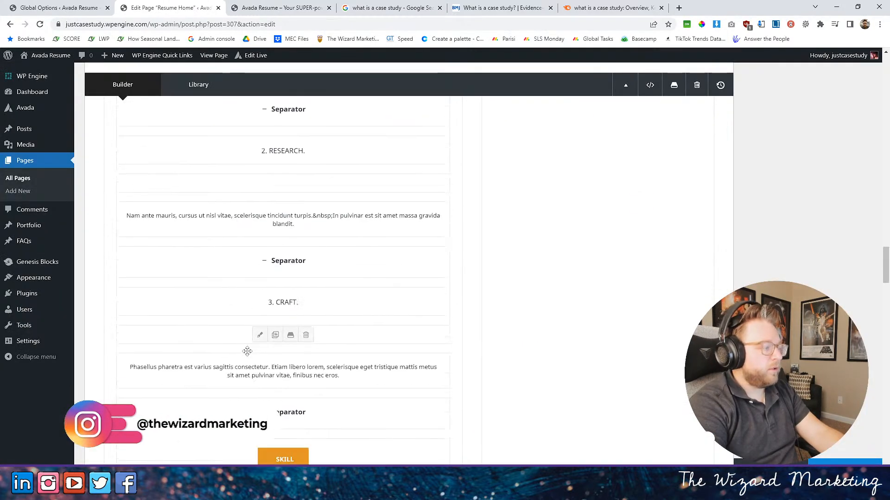
left_click(260, 205)
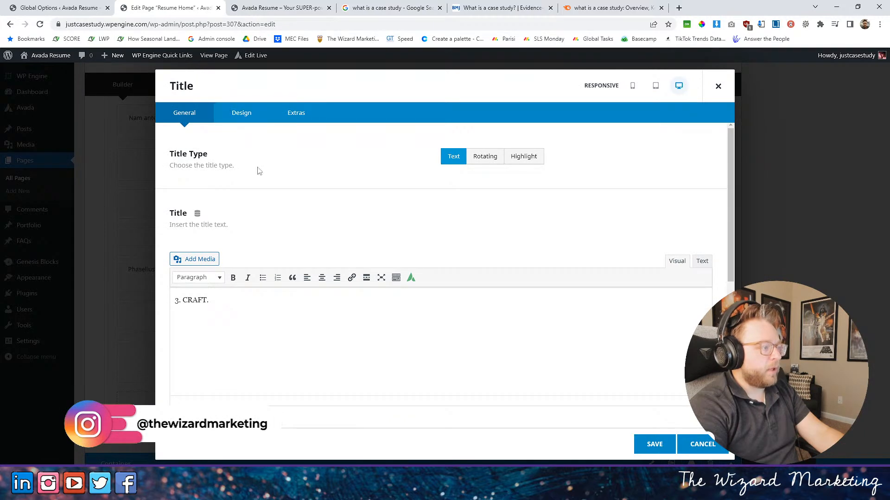
left_click(241, 113)
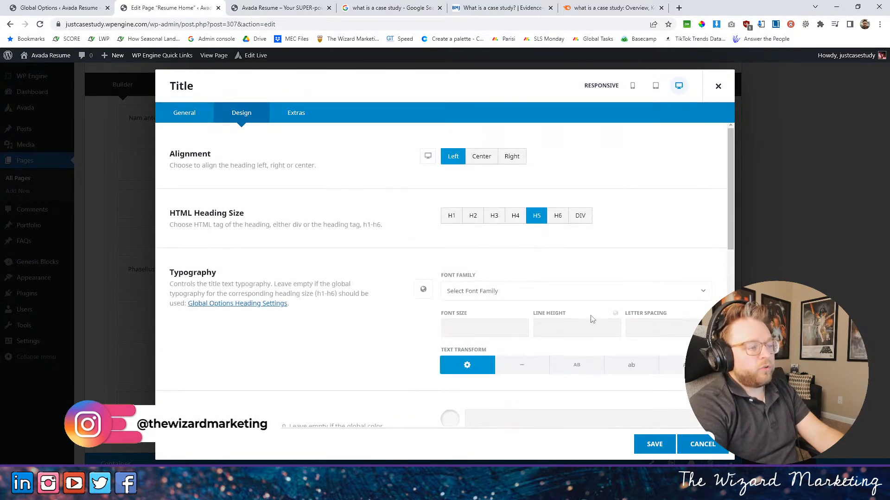
scroll(596, 320, "down", 5)
left_click(703, 187)
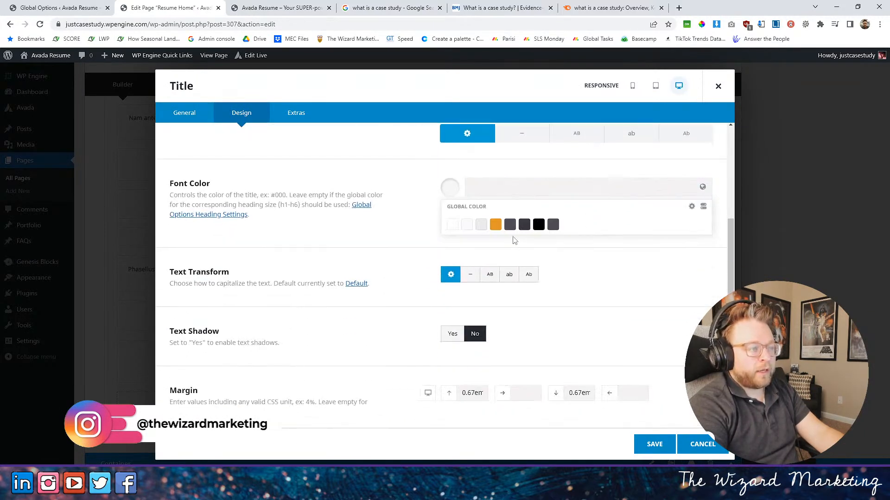
left_click(524, 224)
left_click(653, 444)
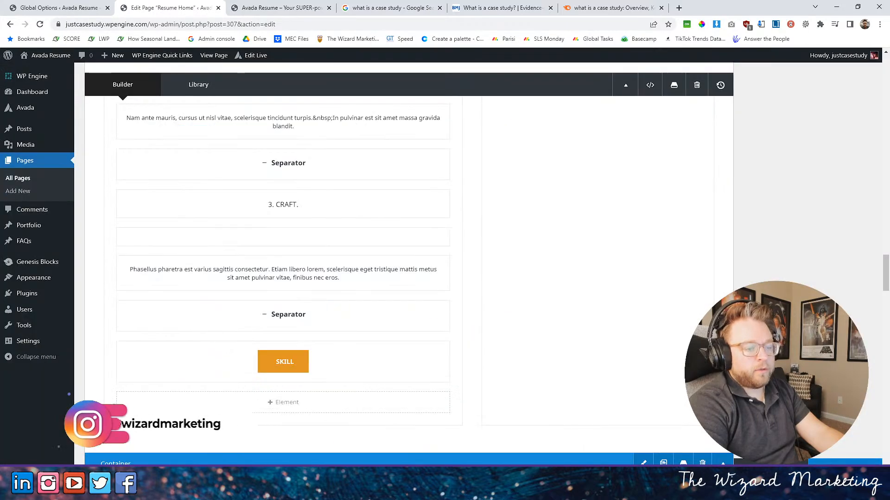
left_click(845, 464)
- Reload the live home page and review the step headings, the hero banner and the case studies section
left_click(297, 7)
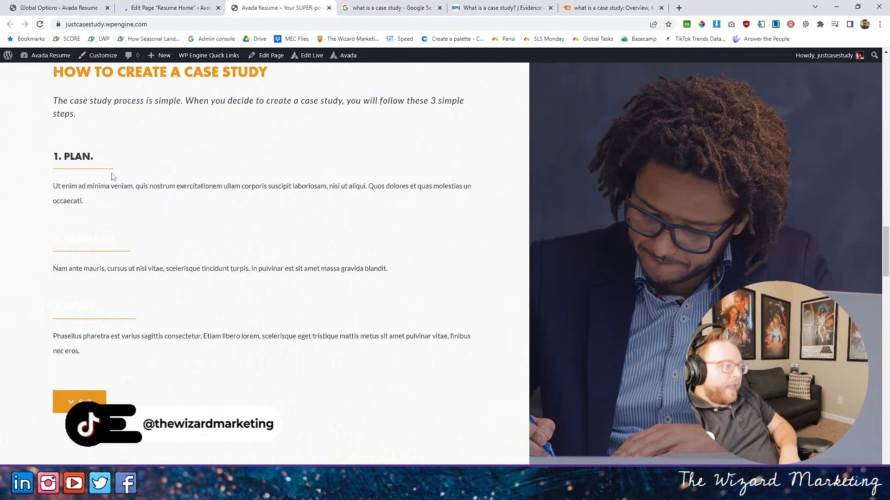
left_click(40, 24)
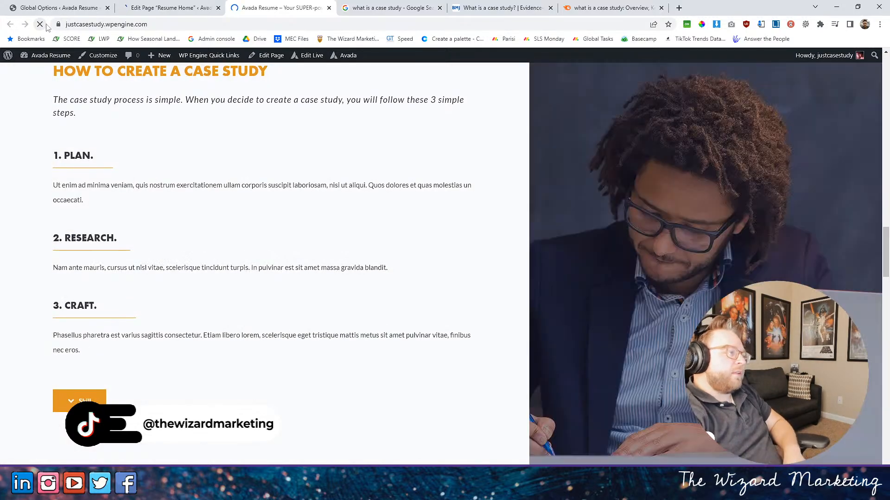
scroll(99, 248, "up", 15)
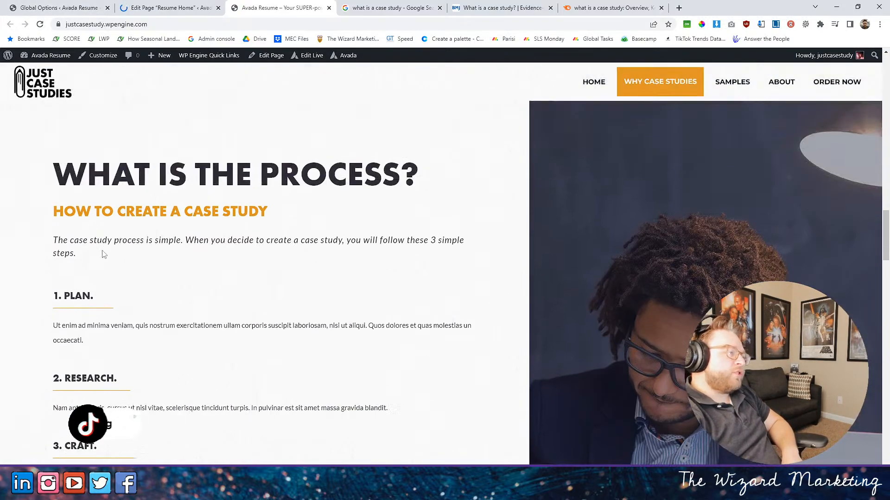
scroll(99, 248, "up", 10)
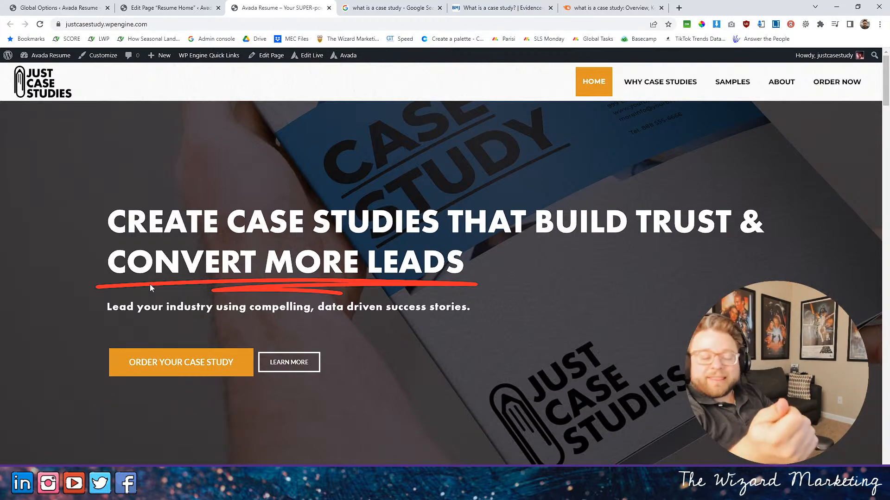
scroll(304, 374, "down", 15)
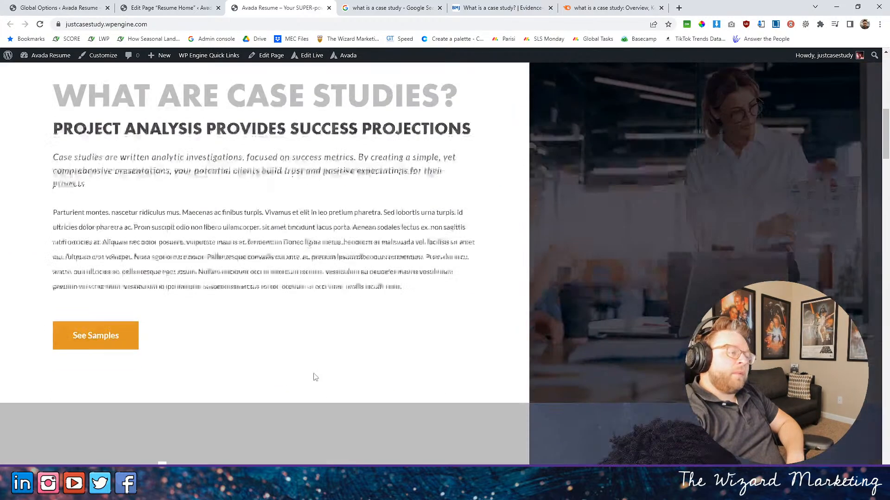
scroll(348, 394, "up", 15)
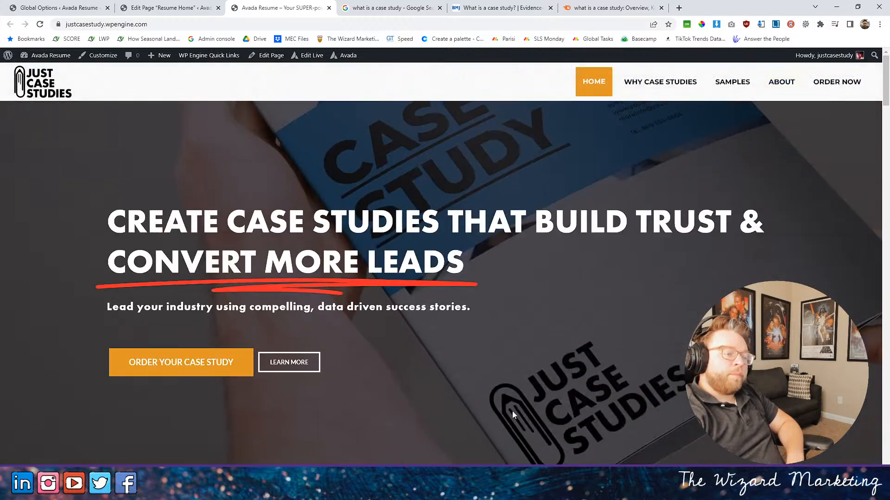
- Set the border size of the separator beneath the "1. PLAN." title to 9 and save the separator
left_click(190, 8)
scroll(280, 301, "down", 15)
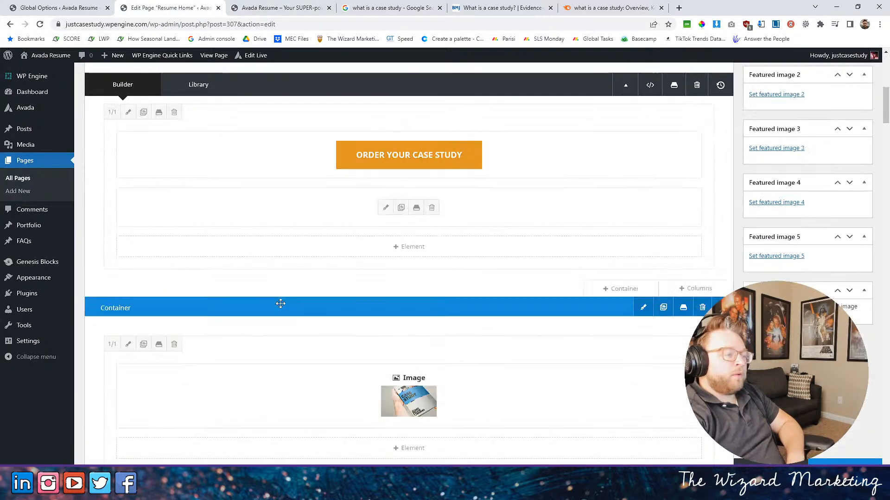
scroll(315, 331, "down", 10)
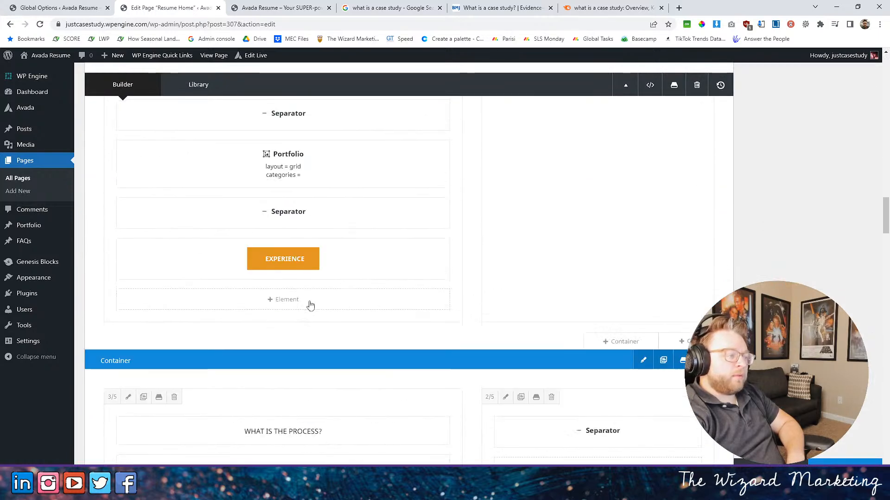
scroll(262, 269, "down", 3)
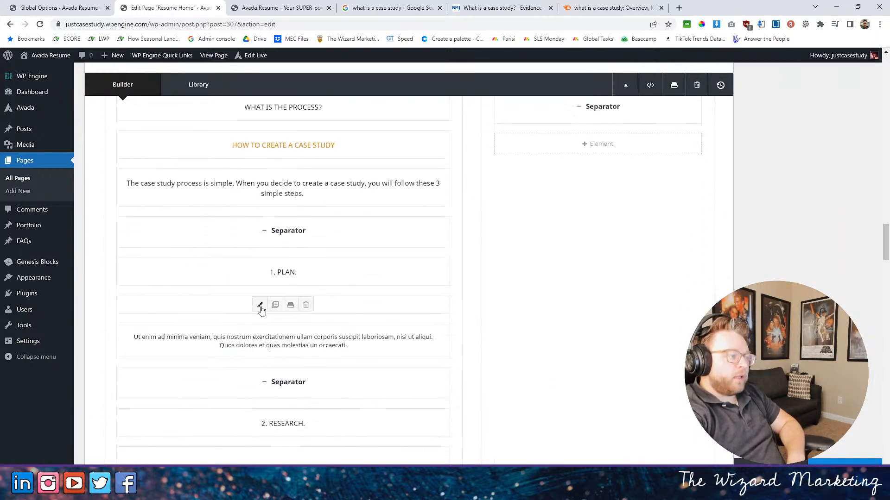
left_click(259, 307)
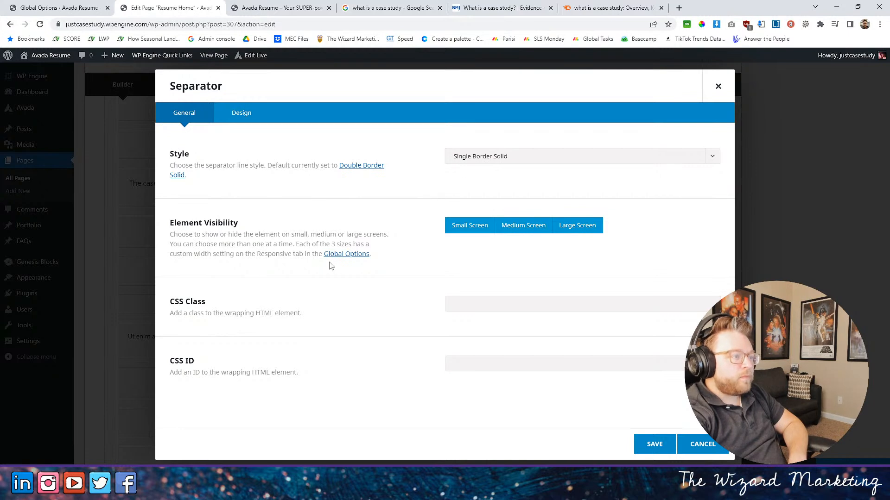
left_click(246, 119)
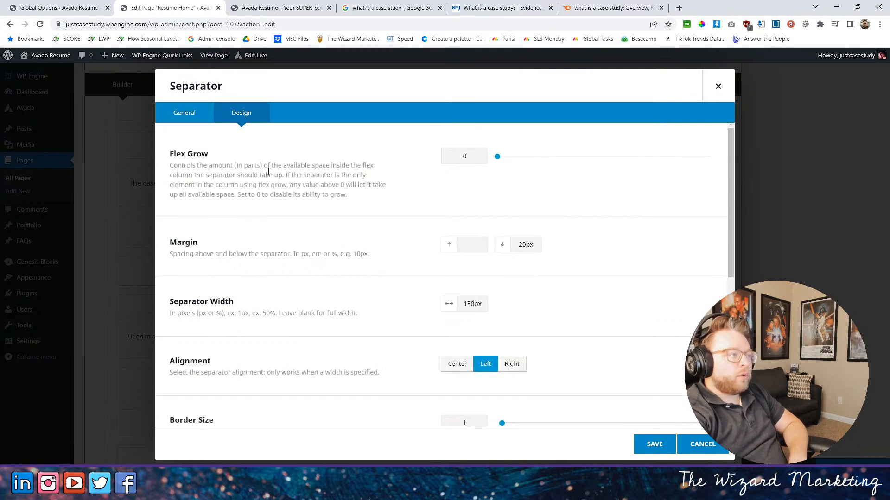
scroll(367, 286, "down", 2)
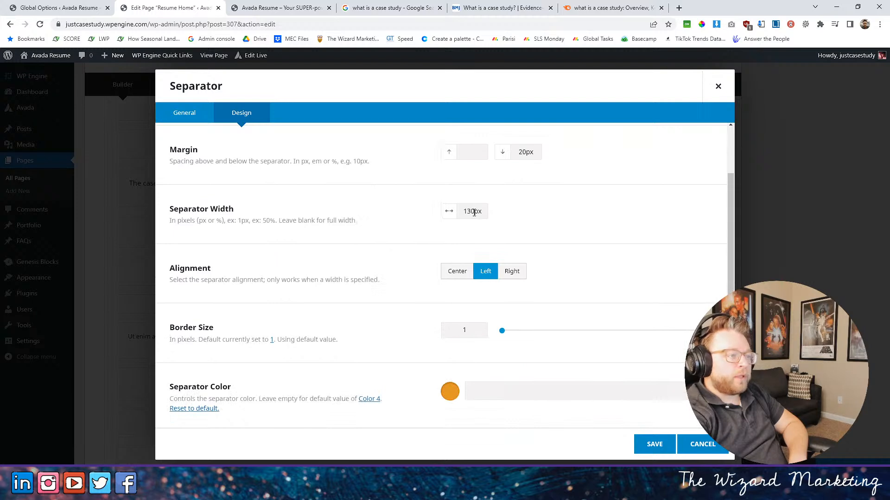
scroll(364, 299, "down", 1)
left_click_drag(503, 284, 535, 285)
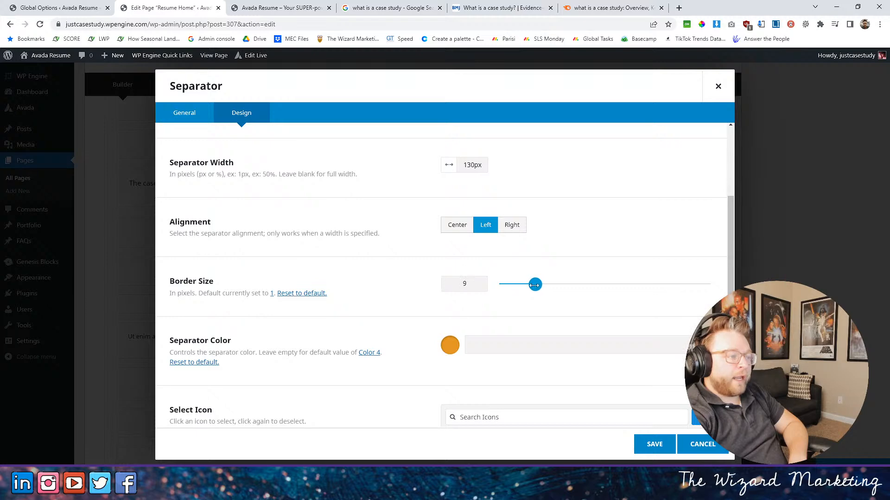
scroll(412, 375, "down", 3)
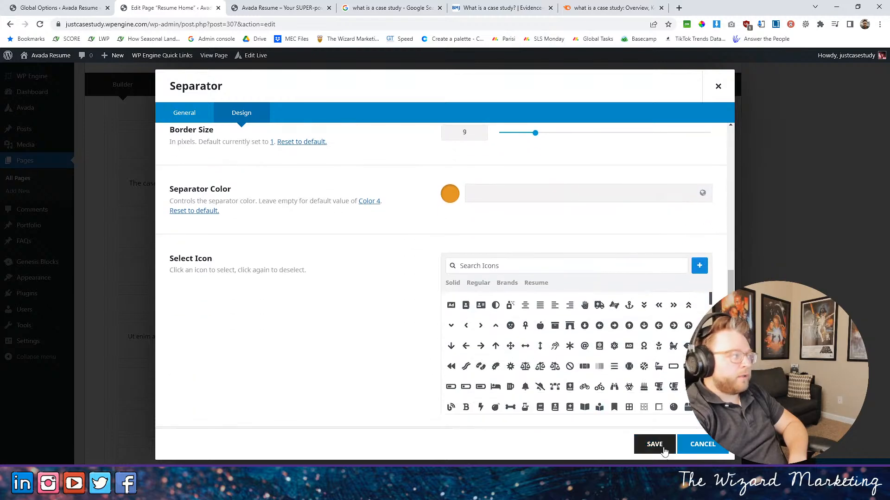
left_click(654, 445)
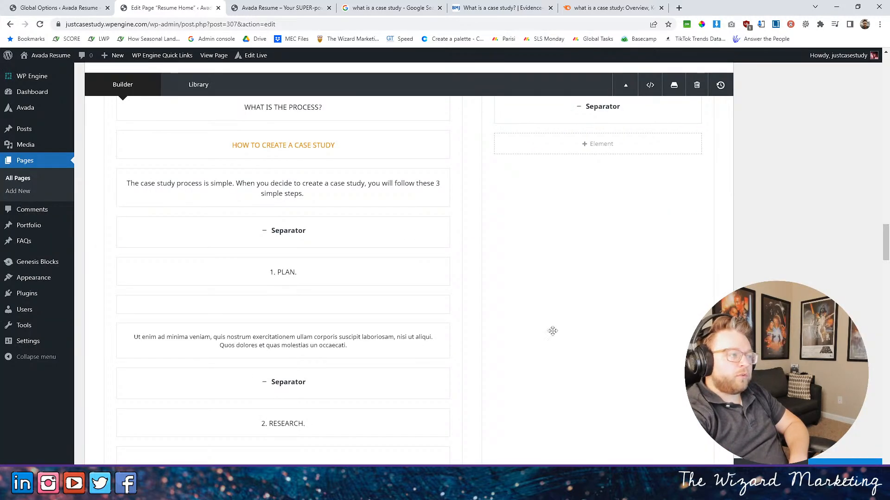
- Update the page and check the separator beneath "1. PLAN." in the process section of the live home page
scroll(294, 371, "down", 2)
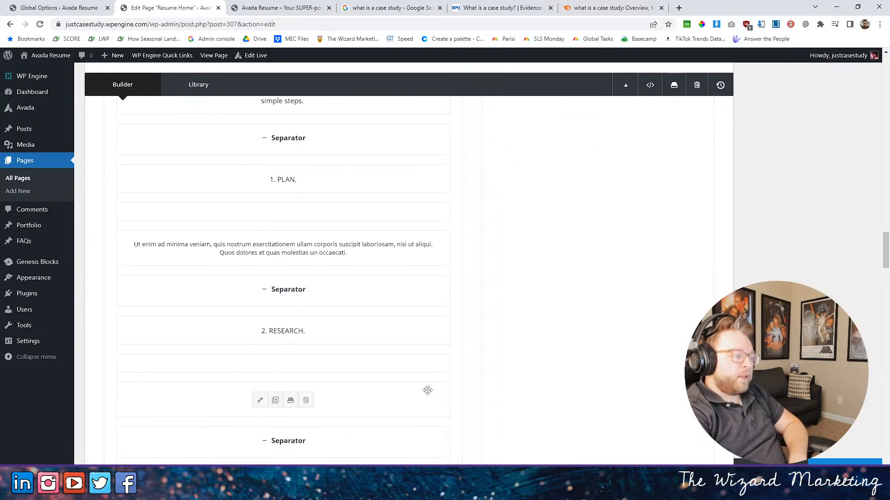
left_click(244, 7)
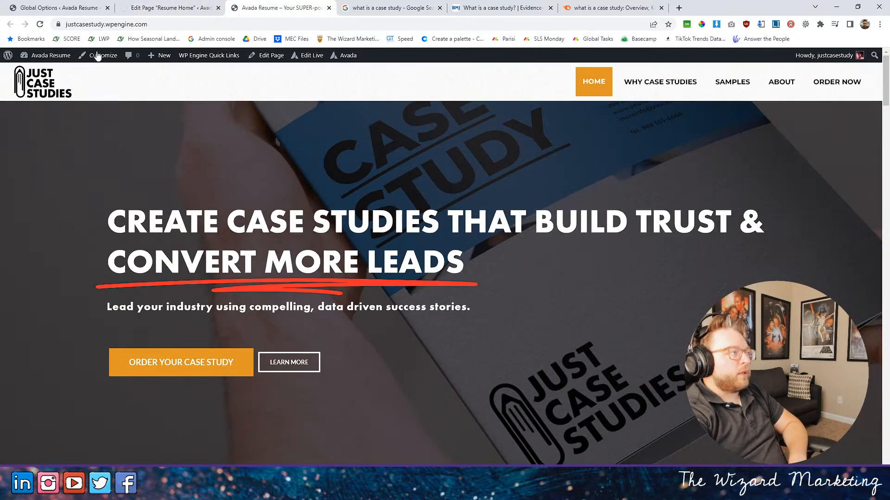
scroll(151, 158, "down", 15)
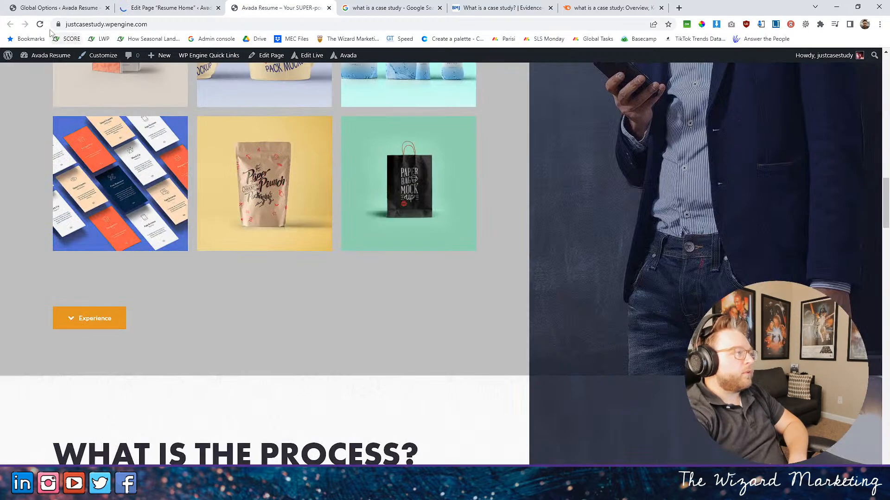
left_click(211, 160)
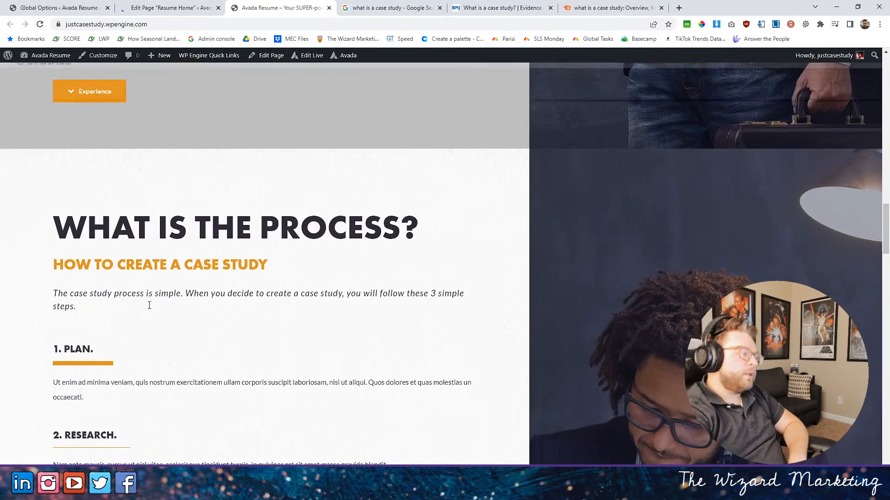
scroll(233, 269, "down", 2)
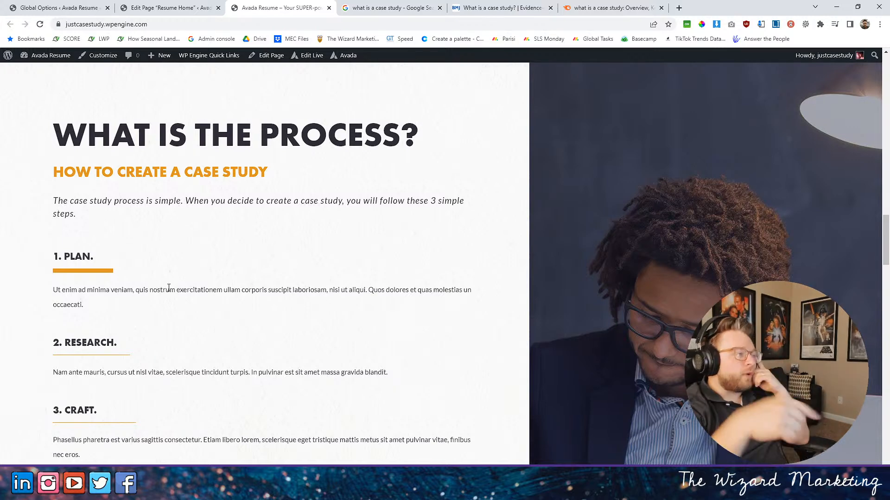
- Examine the style choices and design settings of the separator beneath the "1. PLAN." title in the page editor, then cancel
left_click(122, 8)
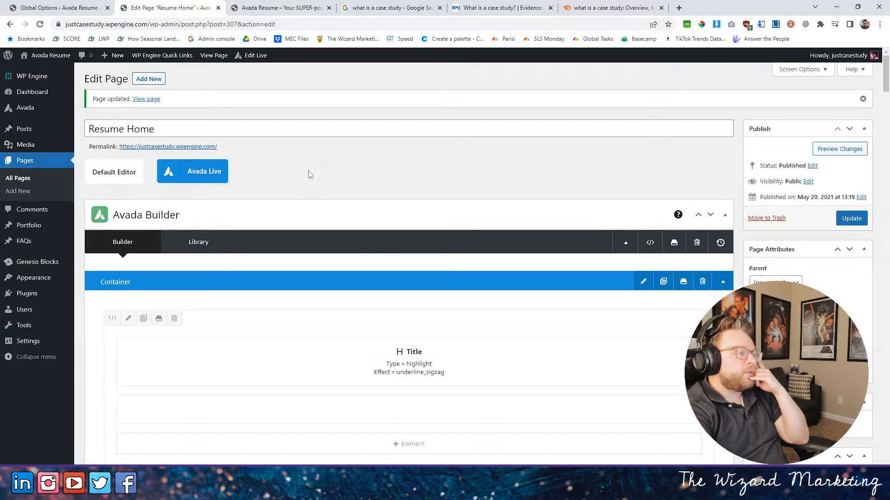
scroll(366, 246, "down", 6)
scroll(383, 256, "down", 12)
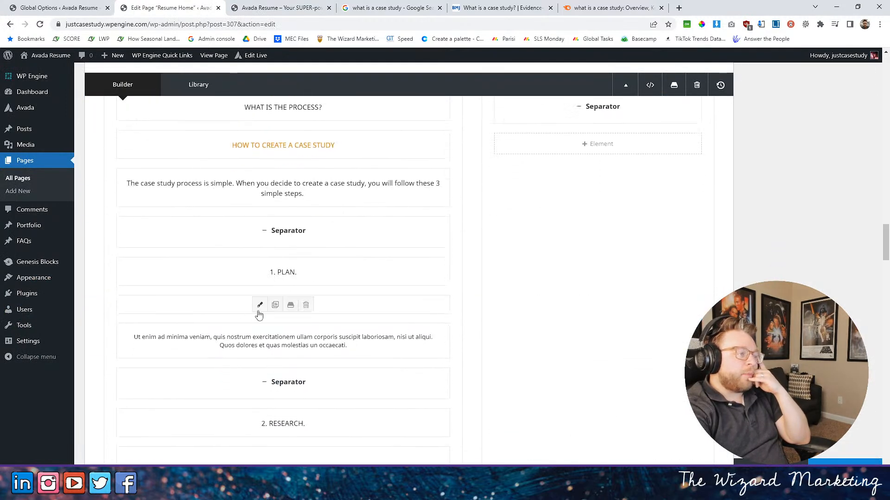
left_click(260, 304)
left_click(511, 160)
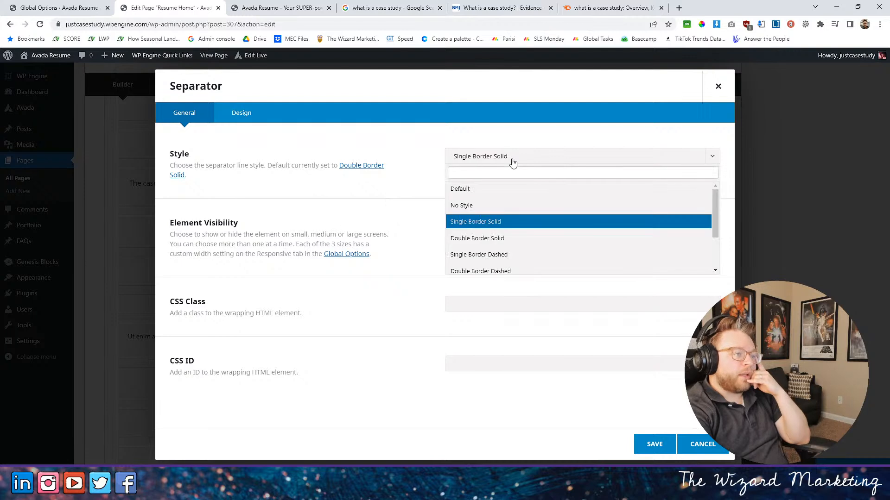
scroll(487, 222, "down", 2)
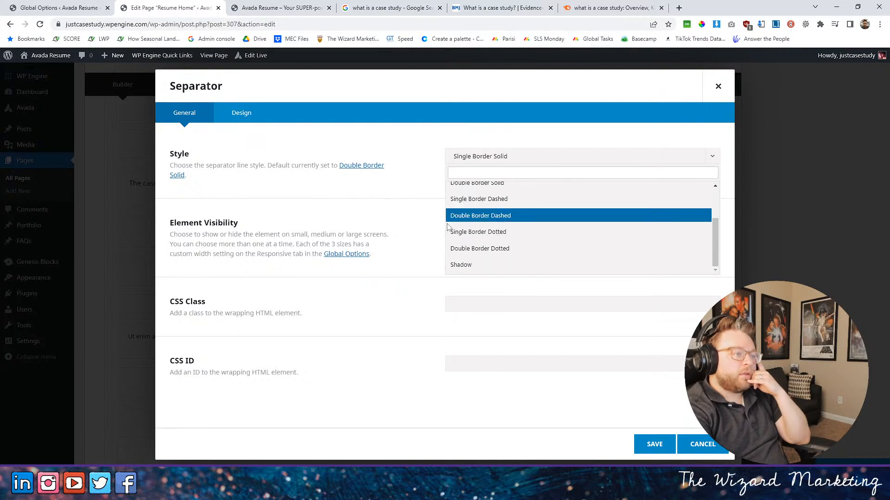
left_click(419, 246)
left_click(246, 113)
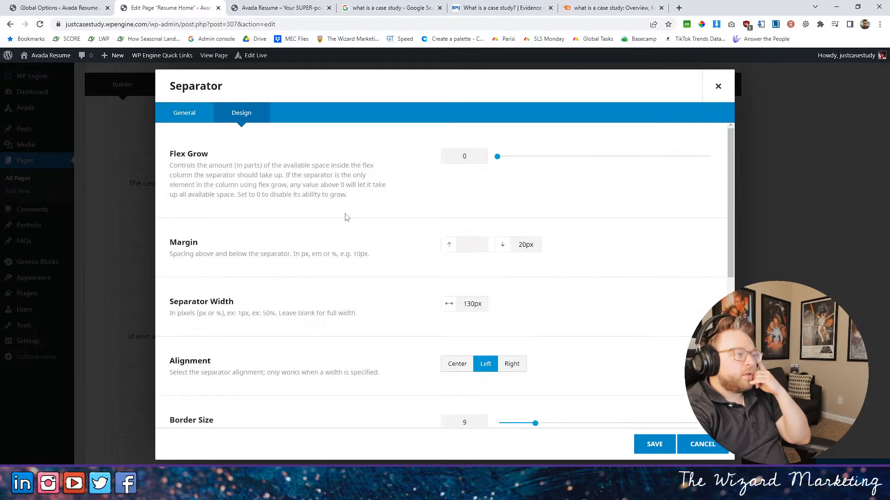
scroll(380, 227, "down", 6)
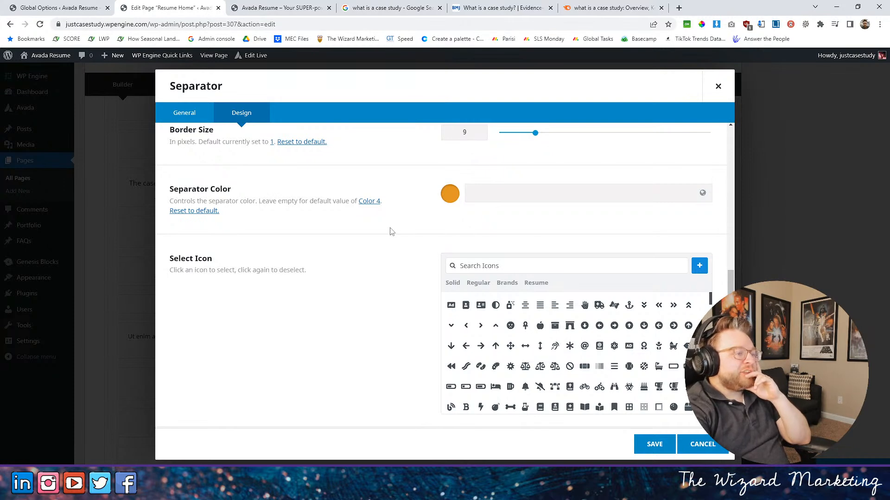
scroll(389, 234, "up", 6)
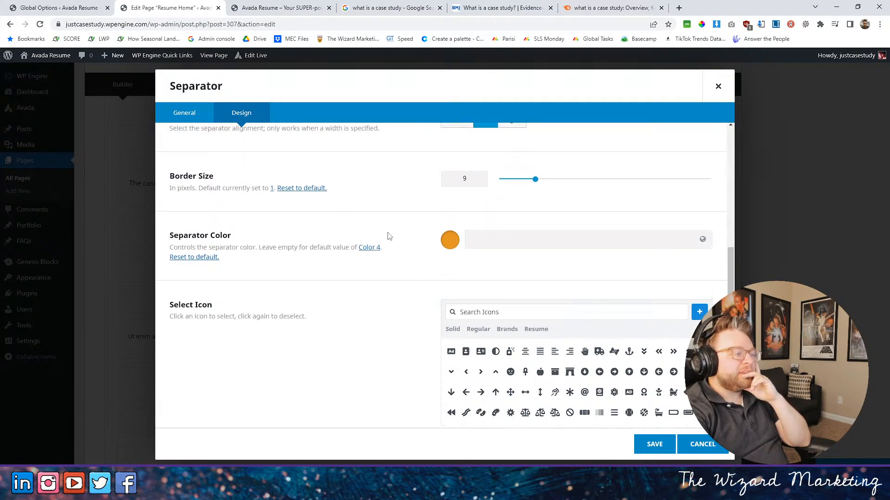
left_click(693, 444)
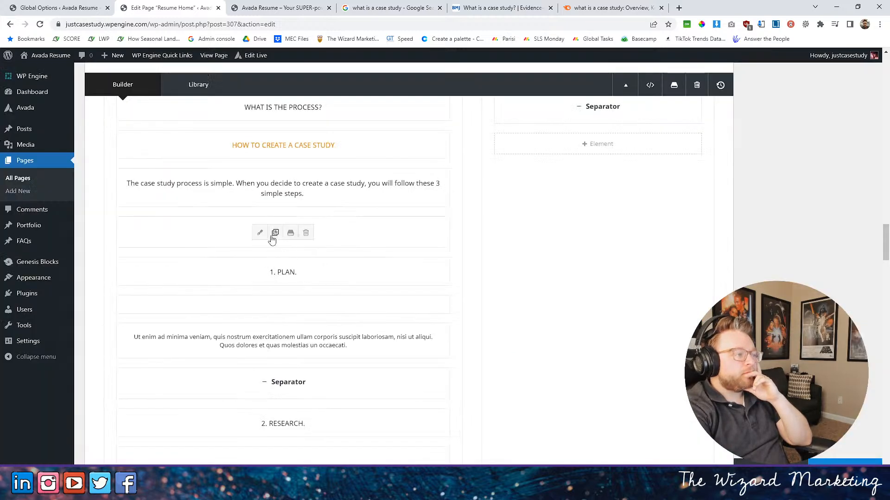
- Browse the design elements that can be added below the SKILL button in the process column
scroll(293, 244, "down", 10)
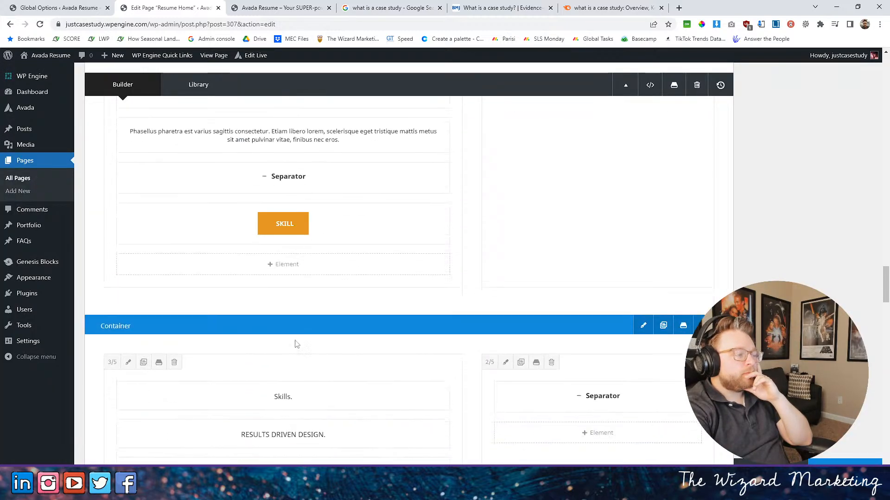
left_click(275, 264)
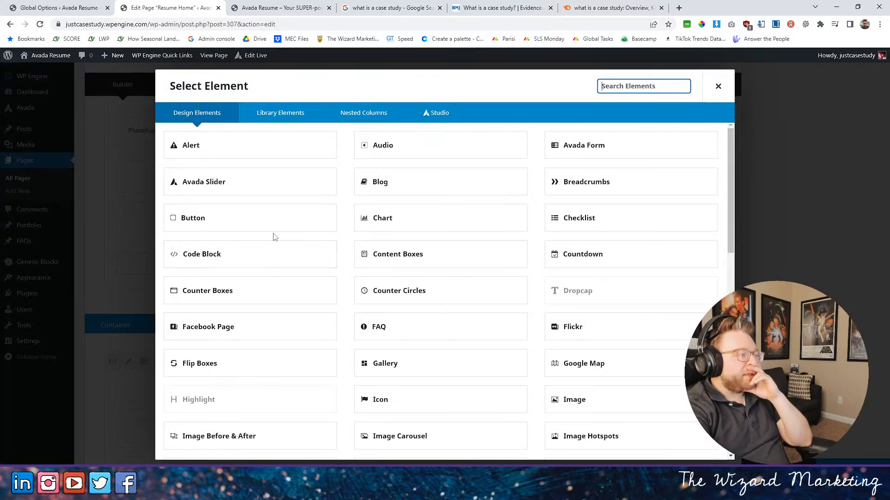
scroll(198, 232, "down", 4)
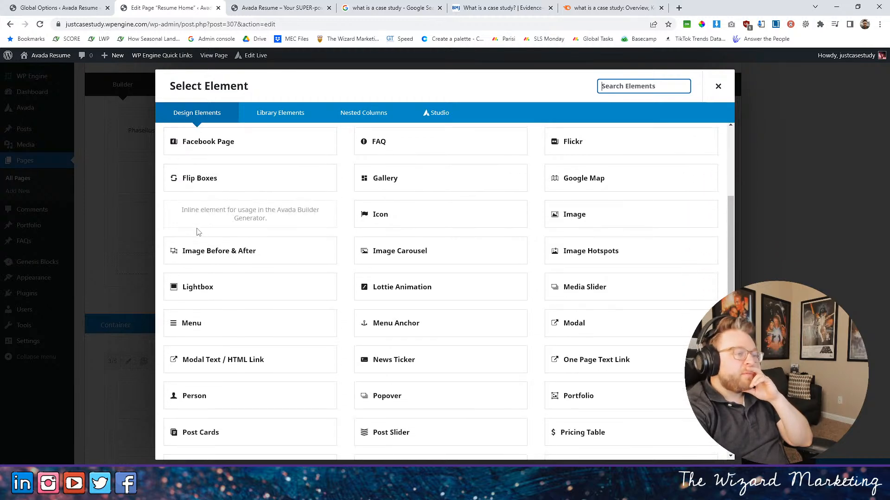
scroll(197, 232, "down", 4)
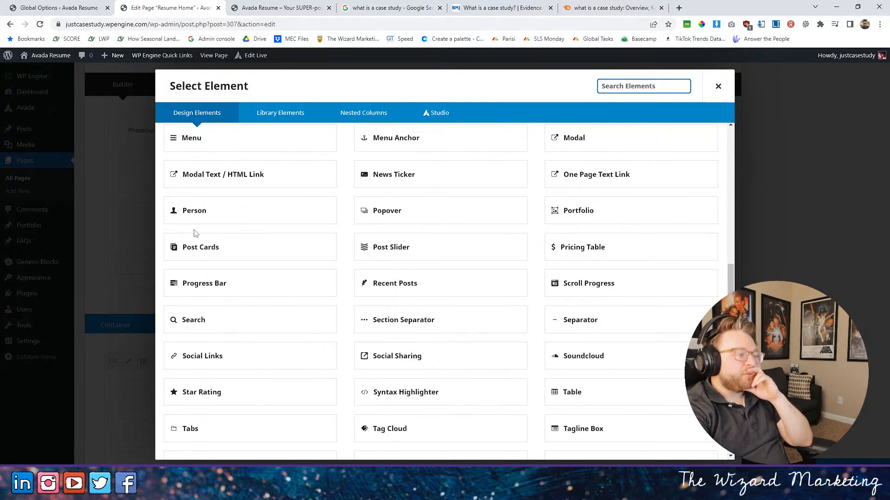
scroll(195, 233, "down", 4)
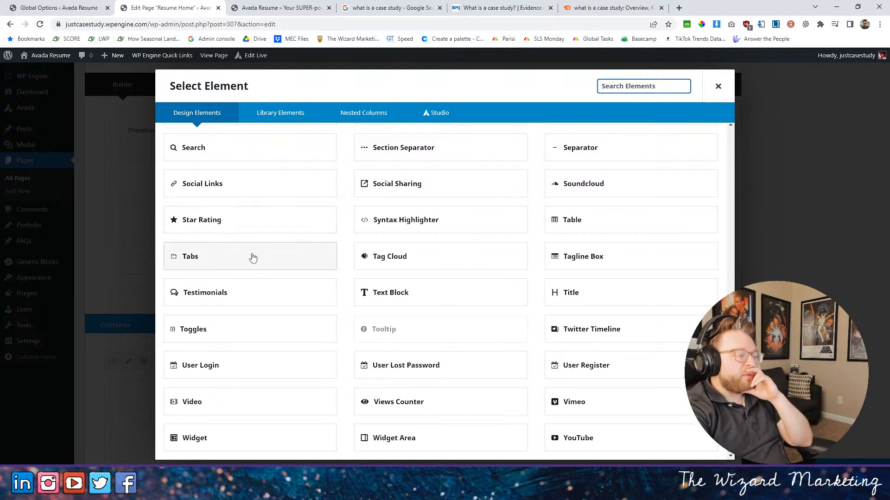
scroll(248, 250, "up", 2)
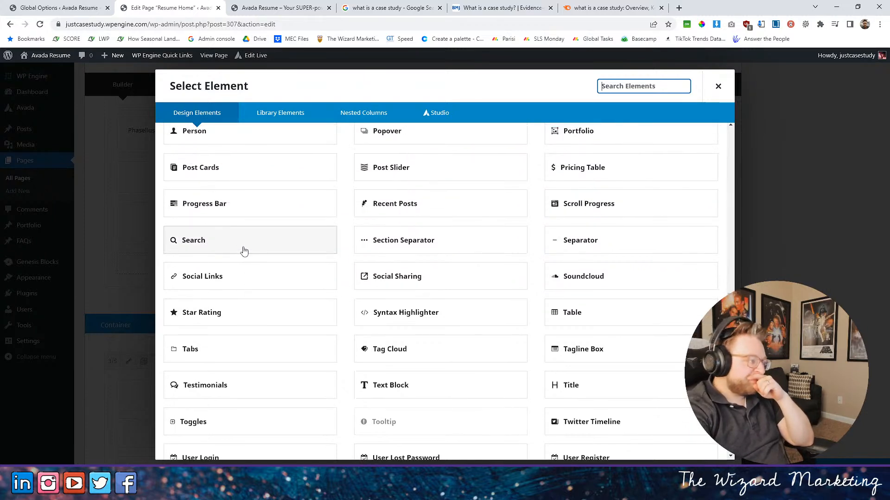
scroll(244, 251, "up", 10)
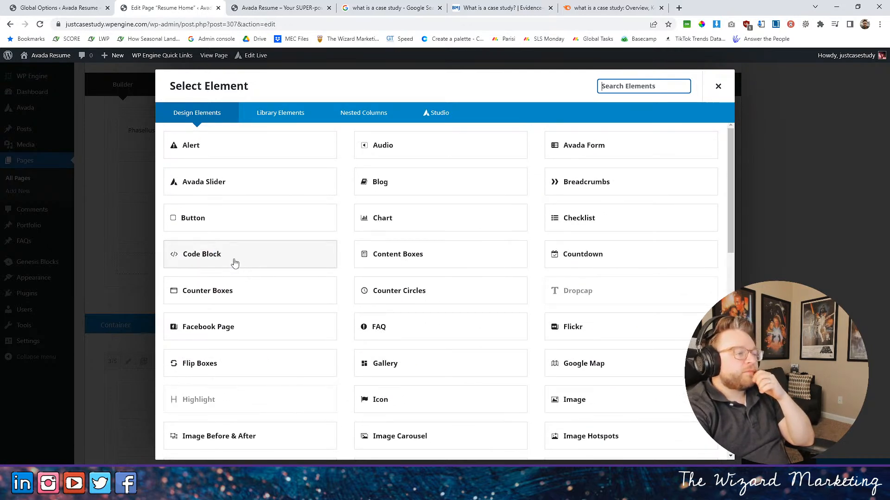
- Search Google for "css line rounded caps" and open the Stack Overflow question "Round cap underline in CSS"
left_click(679, 7)
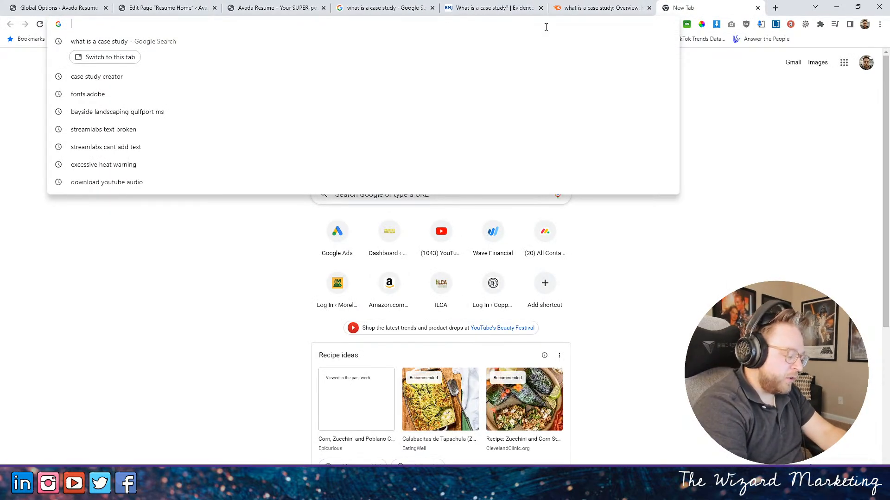
type("css")
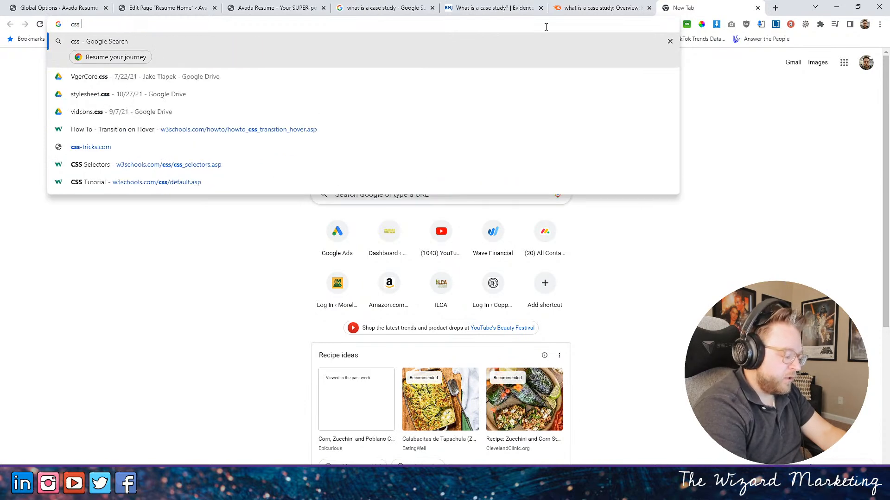
type(" b")
key("BackSpace")
key("BackSpace")
type("line rounded caps")
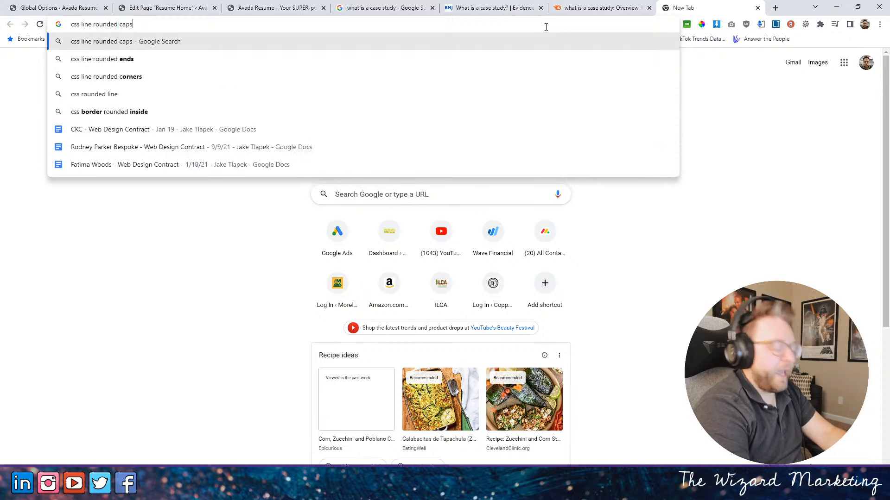
key("Return")
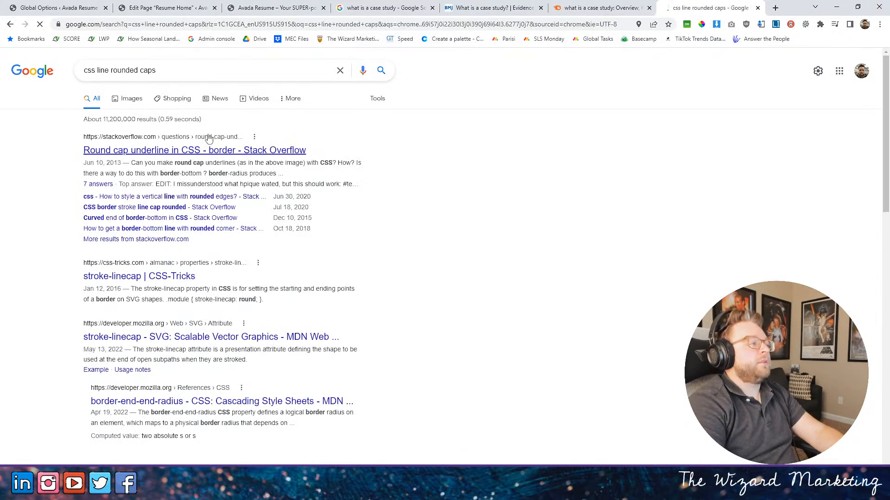
left_click(299, 154)
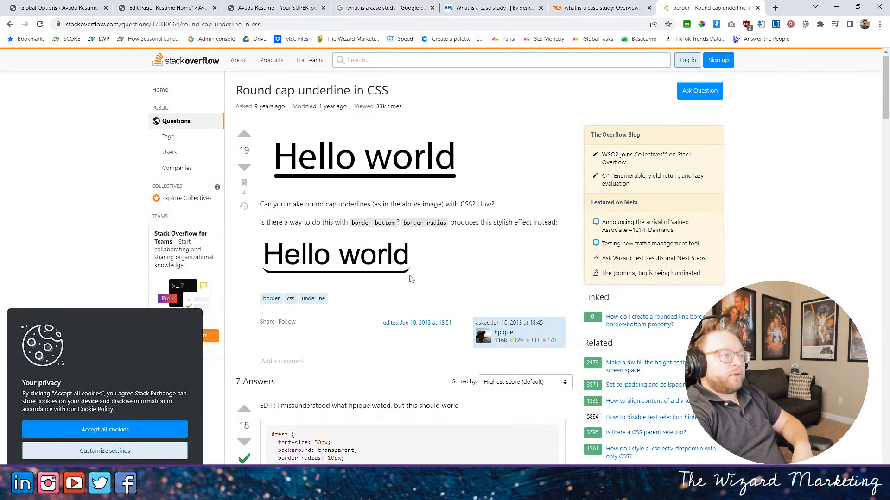
- Read the Stack Overflow answers and their CSS snippets for giving an underline rounded ends
scroll(410, 283, "down", 3)
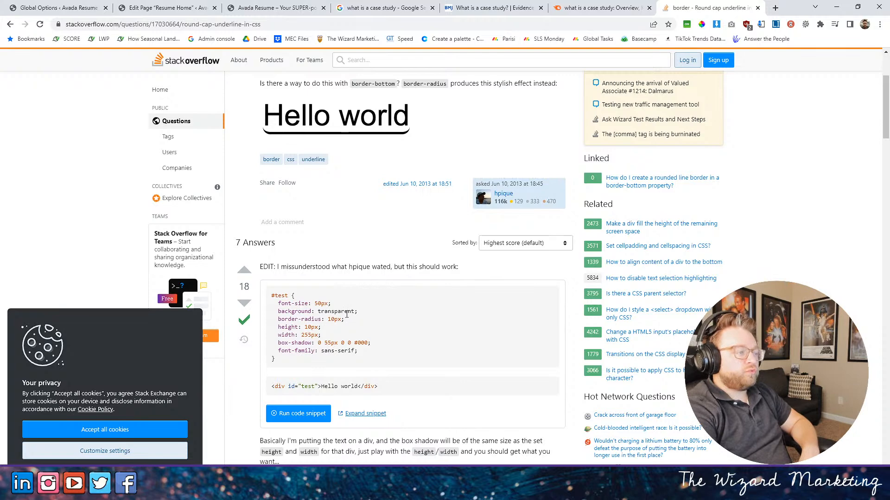
scroll(328, 366, "down", 3)
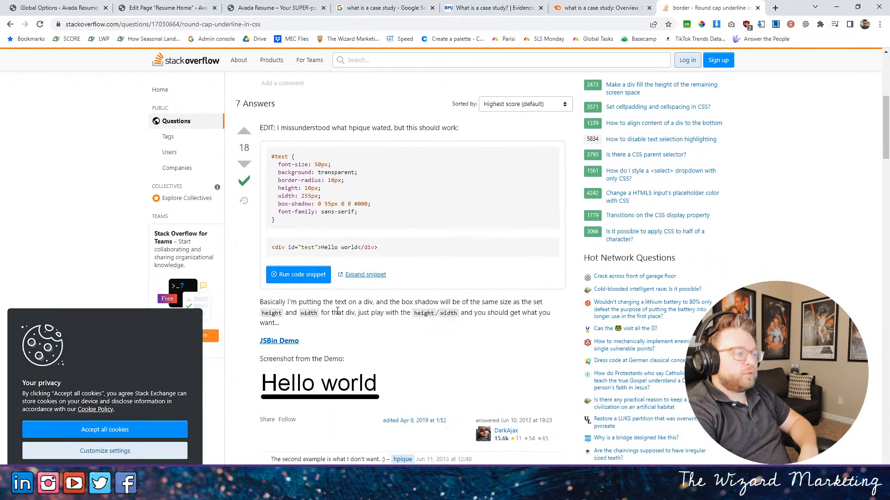
scroll(338, 311, "down", 2)
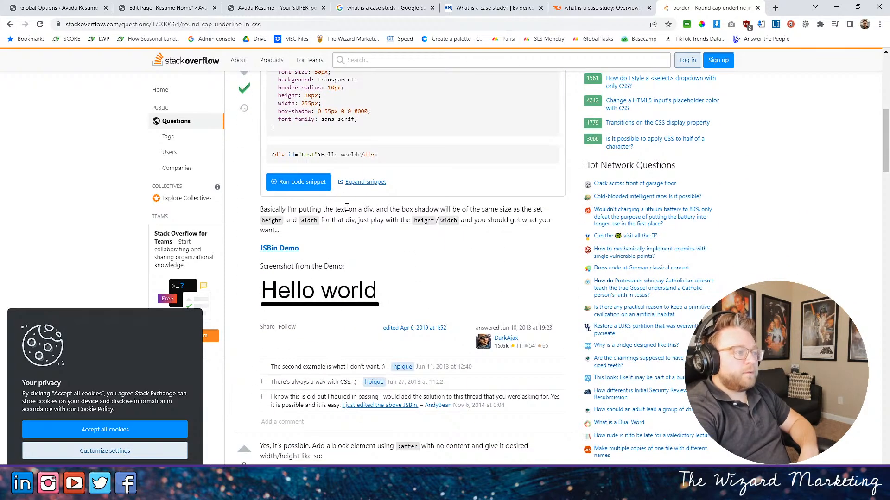
left_click_drag(406, 212, 397, 218)
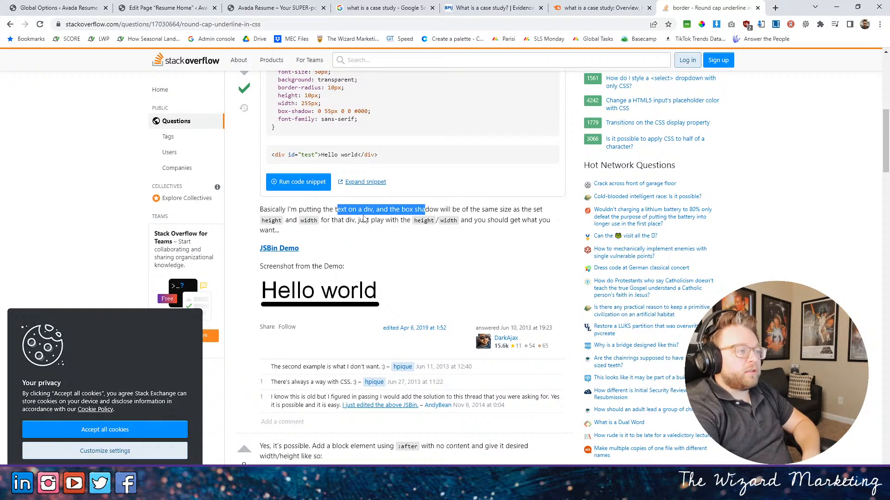
scroll(407, 231, "down", 5)
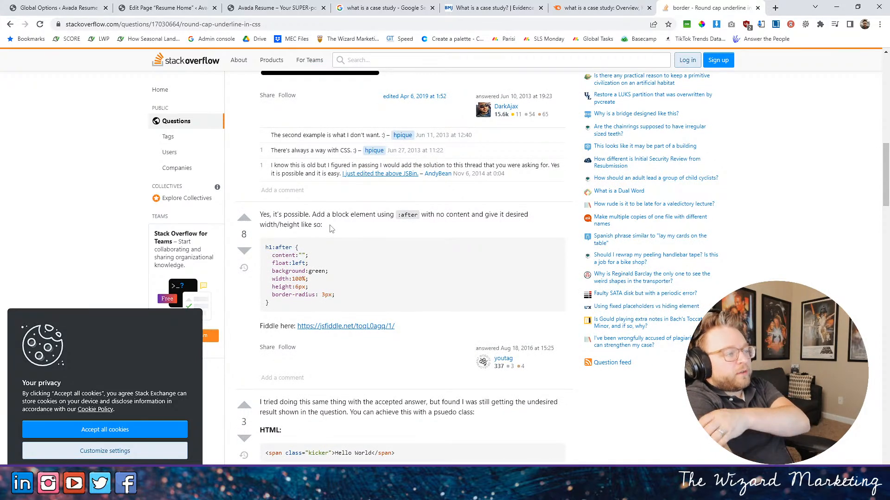
scroll(330, 229, "down", 6)
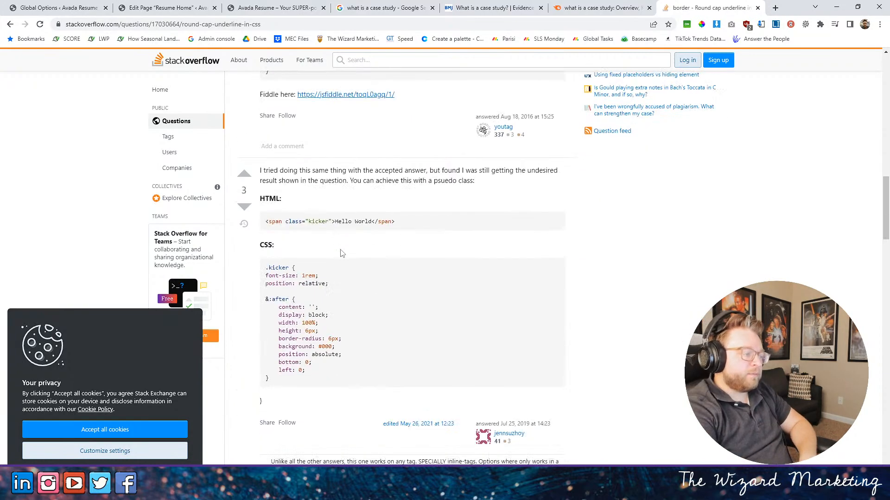
scroll(340, 252, "up", 6)
scroll(354, 244, "up", 10)
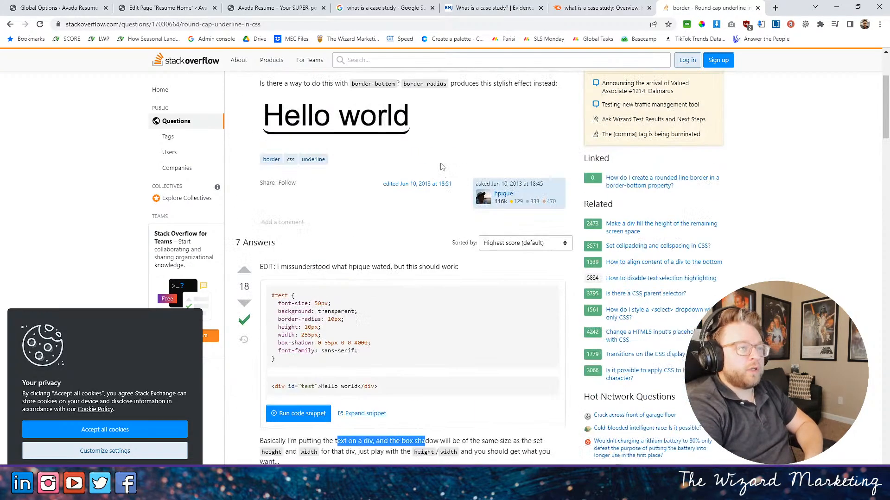
- Return to the Resume Home page editor and close the element selection without adding an element
left_click(499, 8)
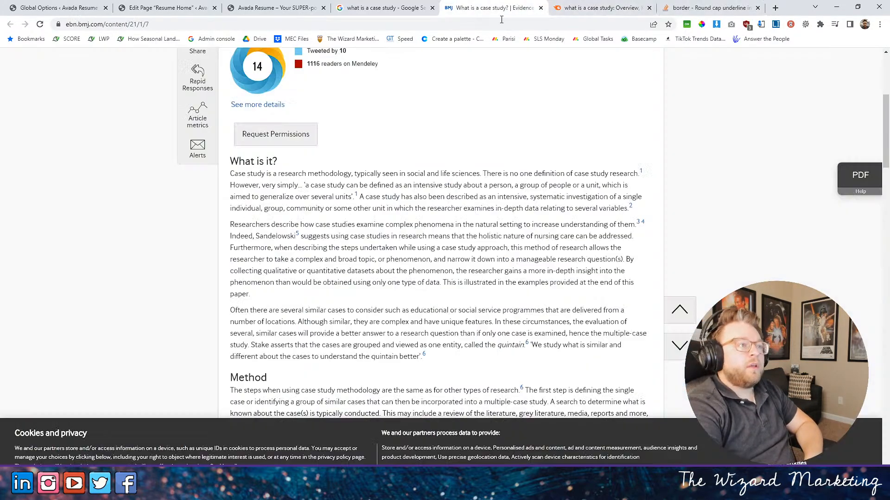
left_click(382, 5)
left_click(277, 8)
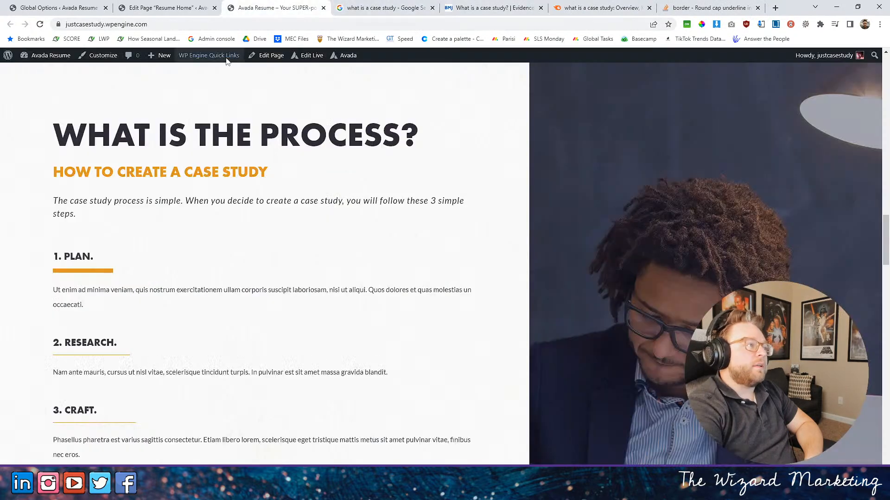
left_click(158, 13)
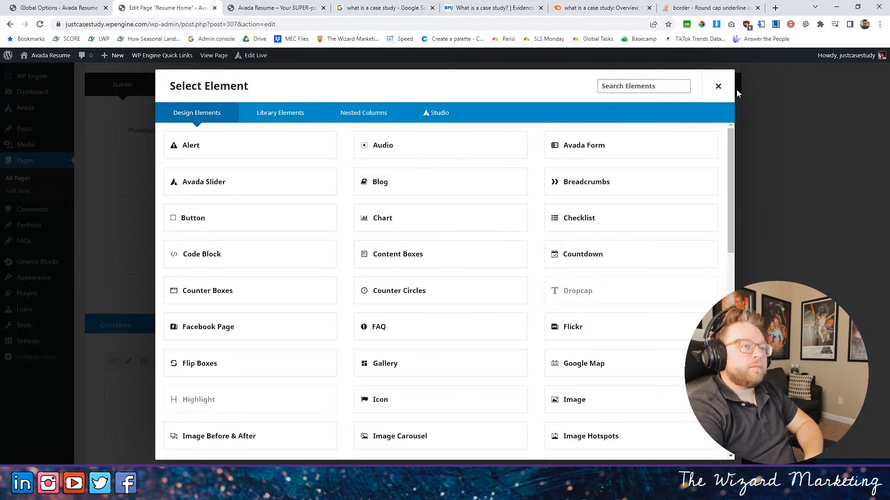
left_click(718, 87)
- Set the border size of the separator directly under the 2. RESEARCH heading to 9 pixels and save the element
scroll(292, 355, "down", 5)
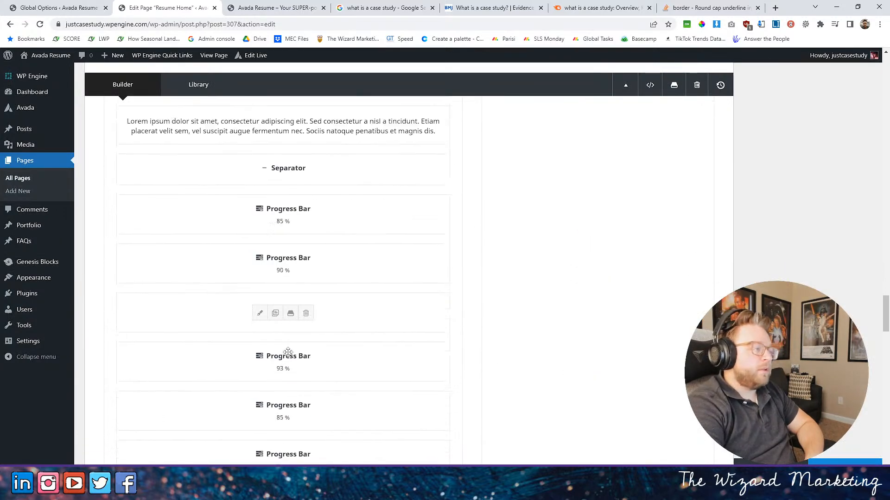
scroll(487, 235, "up", 15)
scroll(429, 264, "up", 7)
scroll(437, 253, "down", 3)
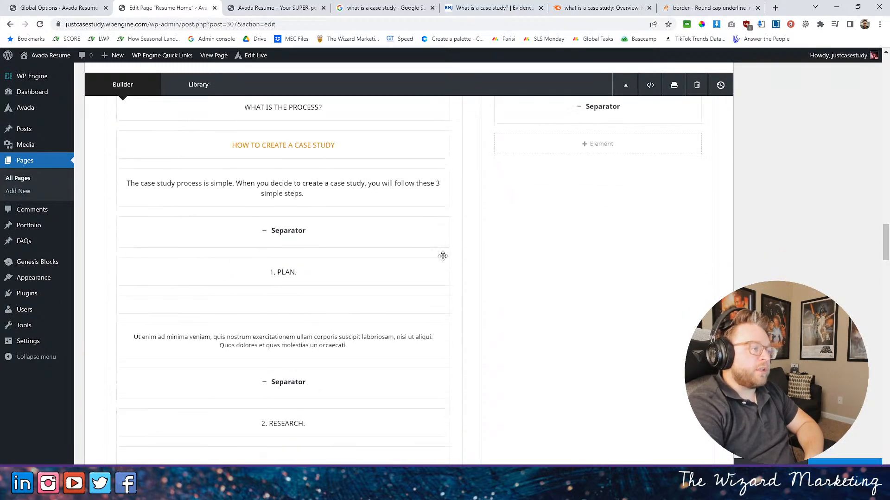
scroll(437, 254, "up", 5)
scroll(449, 262, "down", 4)
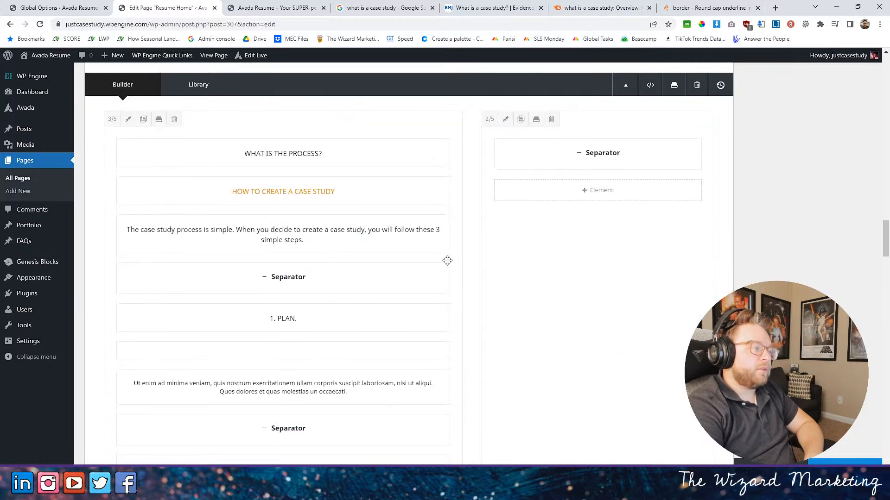
scroll(302, 352, "down", 5)
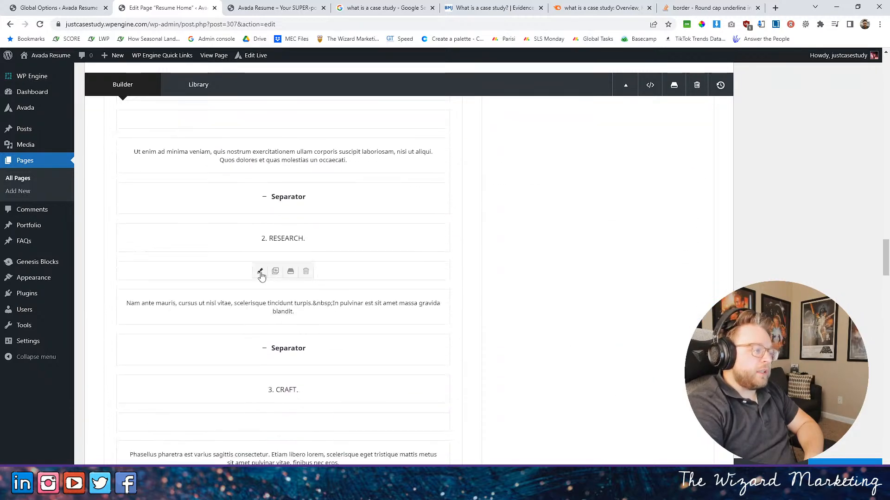
left_click(261, 272)
left_click(246, 114)
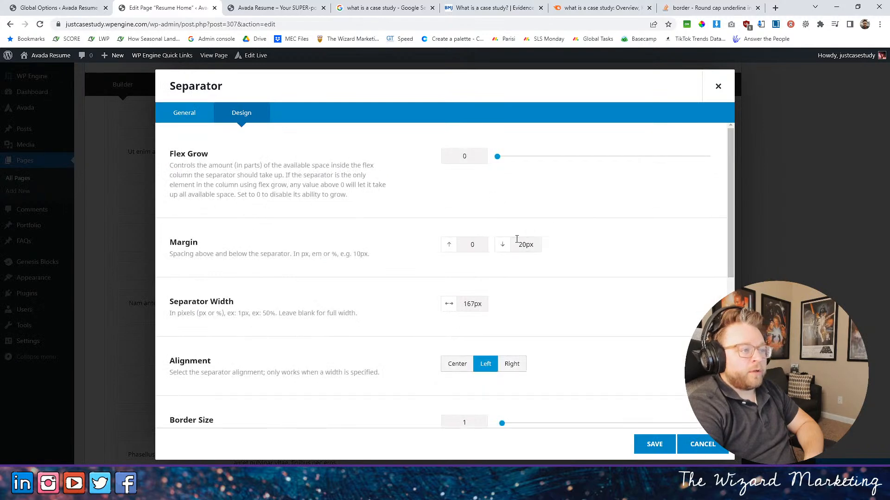
scroll(496, 366, "down", 3)
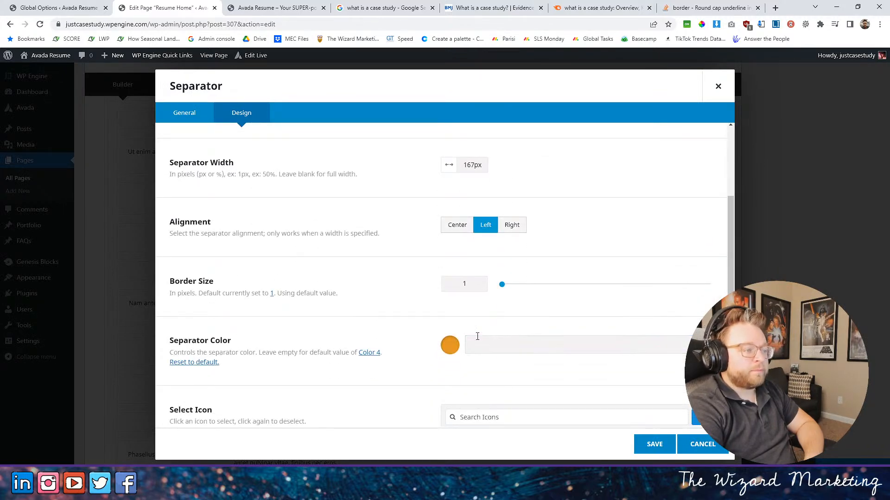
left_click_drag(502, 285, 519, 285)
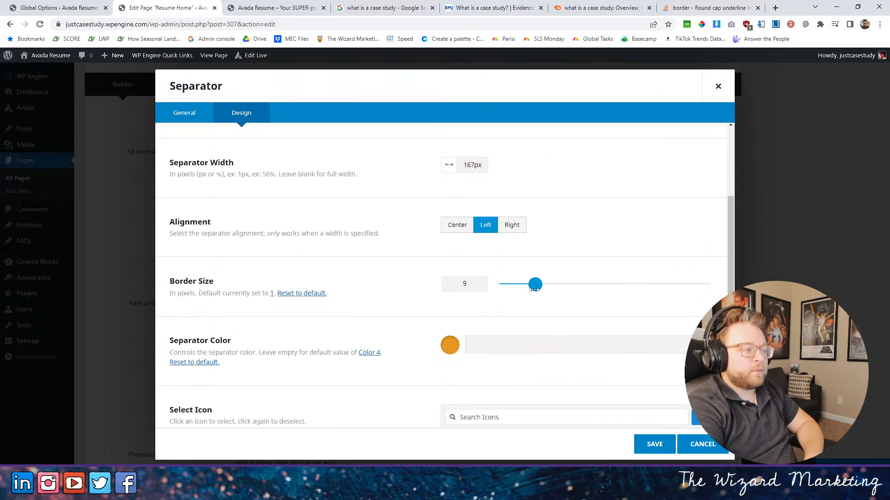
scroll(449, 282, "down", 3)
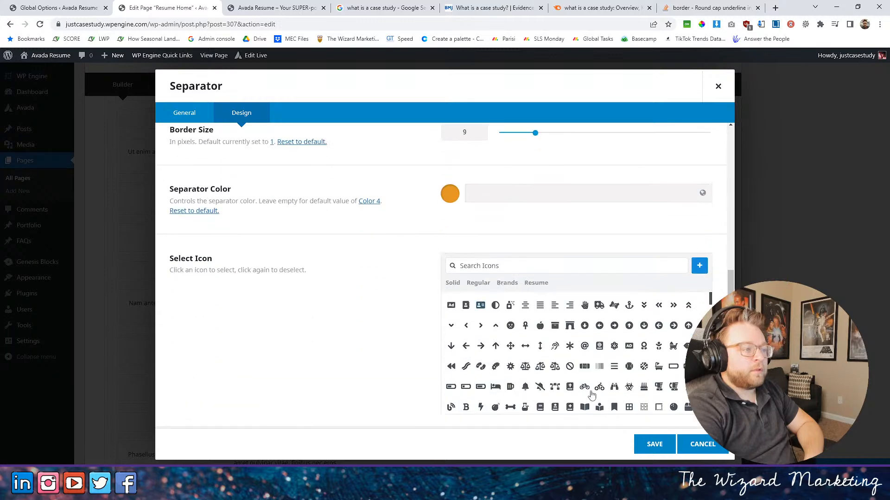
left_click(654, 444)
- Give the separator directly under the 3. CRAFT heading a width of 200px and a border size of 10, and save it
scroll(278, 315, "down", 2)
left_click(261, 331)
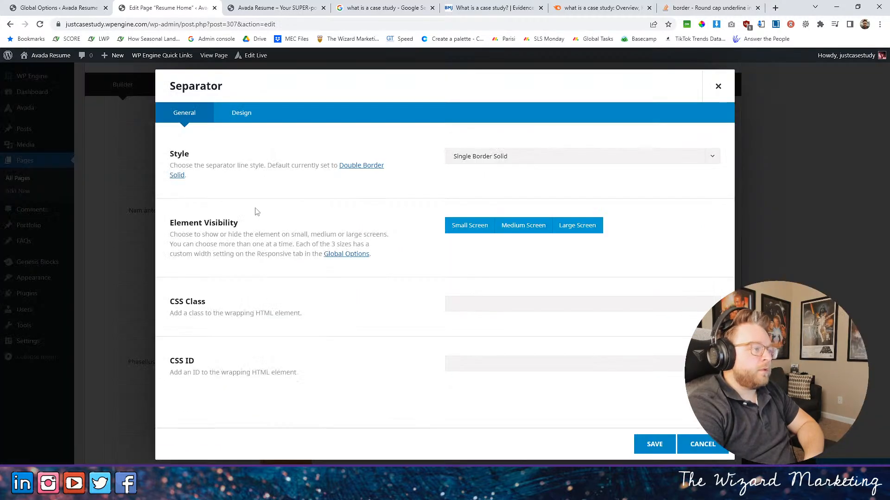
left_click(244, 116)
scroll(489, 297, "down", 2)
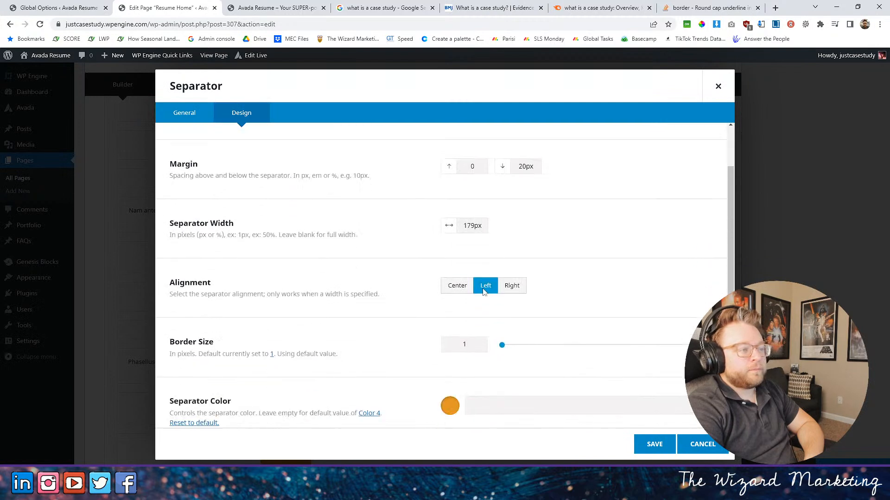
type("200")
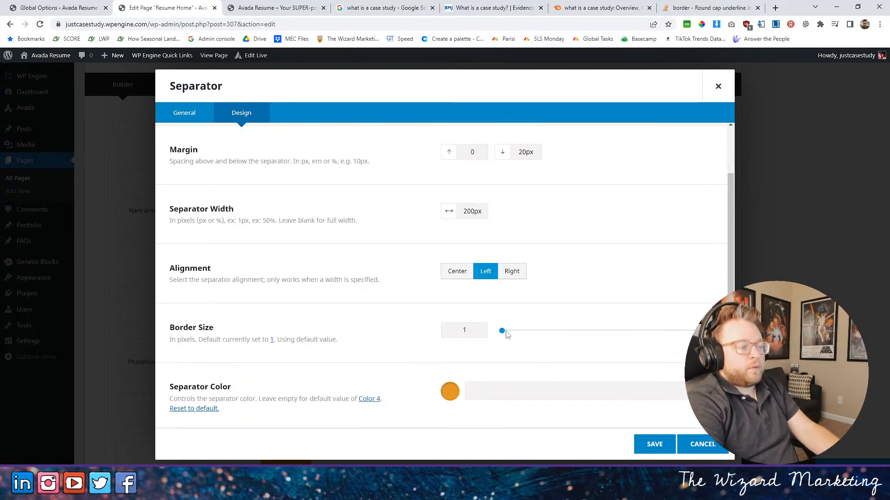
left_click_drag(503, 331, 545, 332)
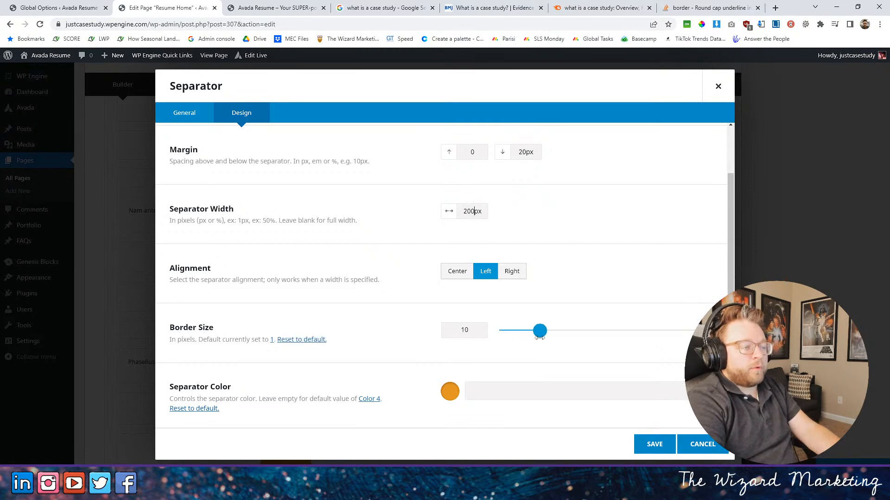
left_click(652, 444)
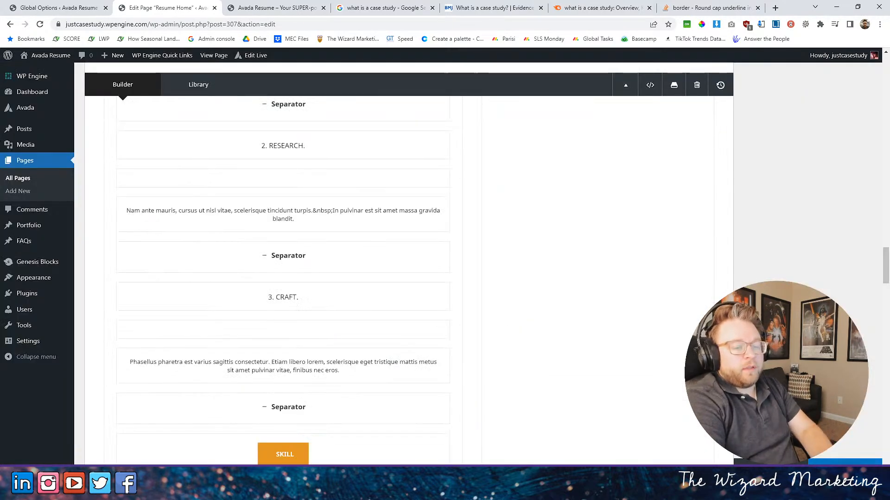
- Review the process section on the published home page, checking the underlines of the three steps and the Skill button
left_click(273, 8)
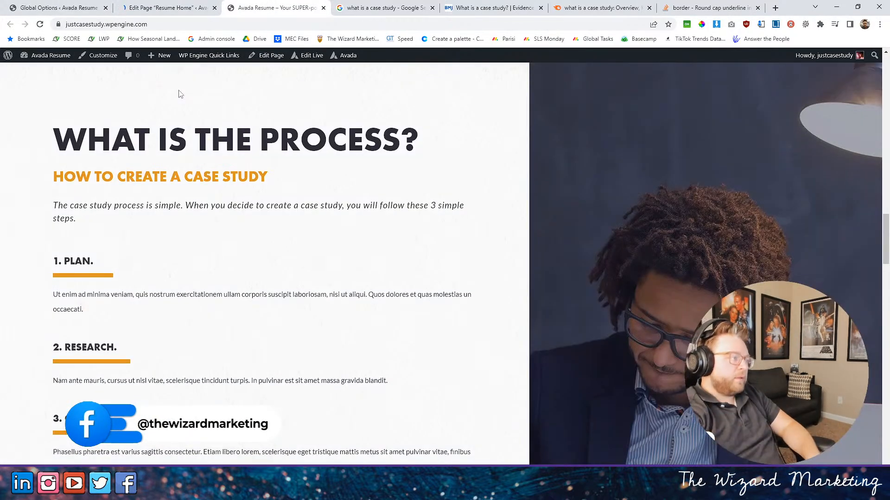
scroll(121, 400, "down", 3)
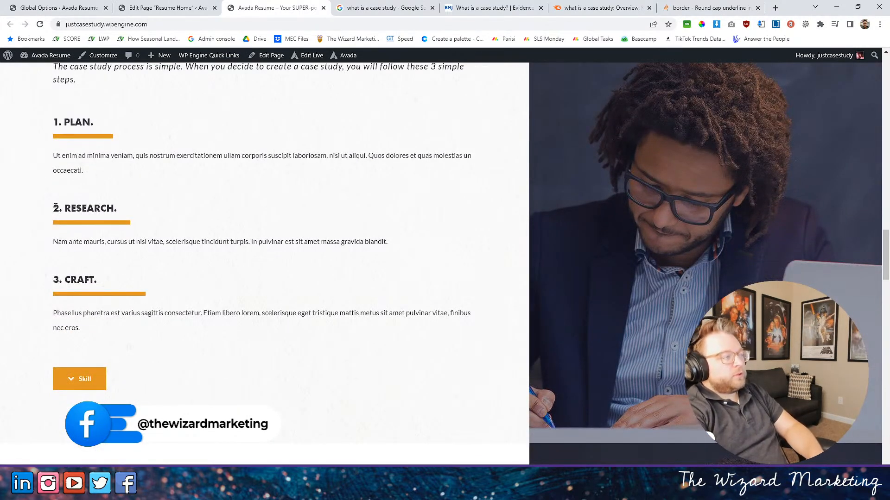
scroll(174, 264, "down", 2)
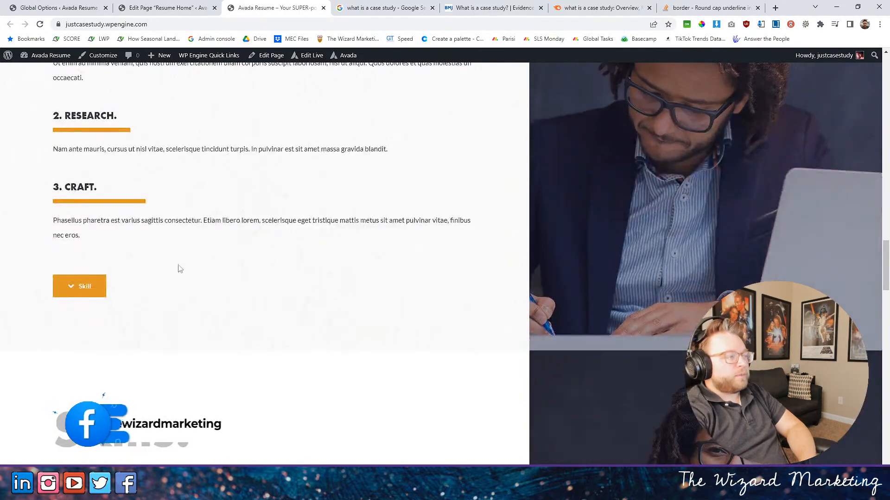
scroll(178, 265, "up", 6)
scroll(182, 265, "up", 3)
scroll(182, 264, "down", 5)
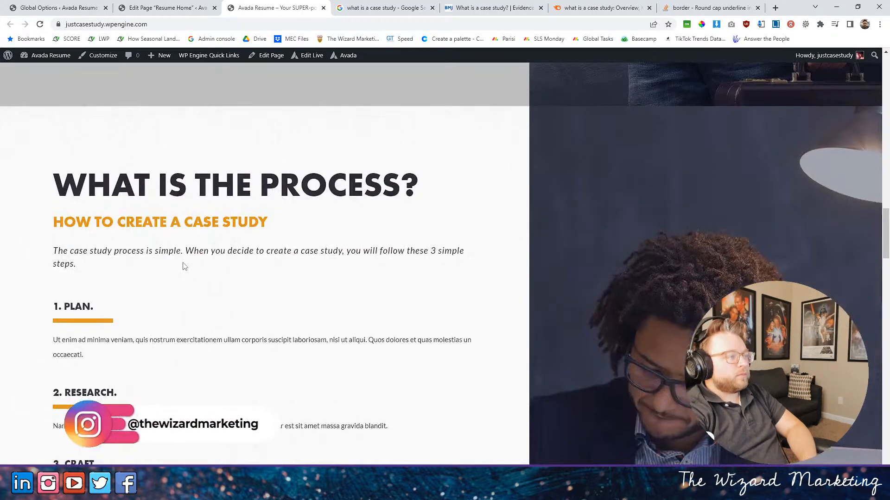
scroll(185, 266, "down", 3)
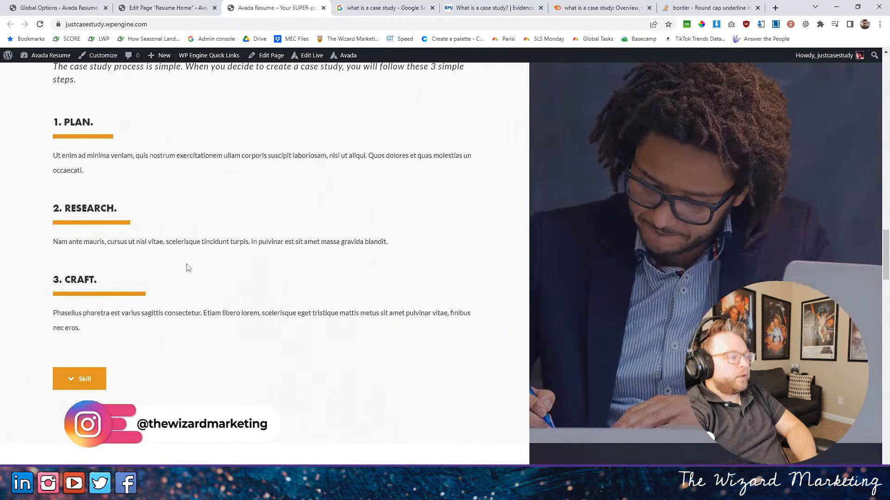
scroll(201, 267, "up", 3)
scroll(203, 271, "down", 2)
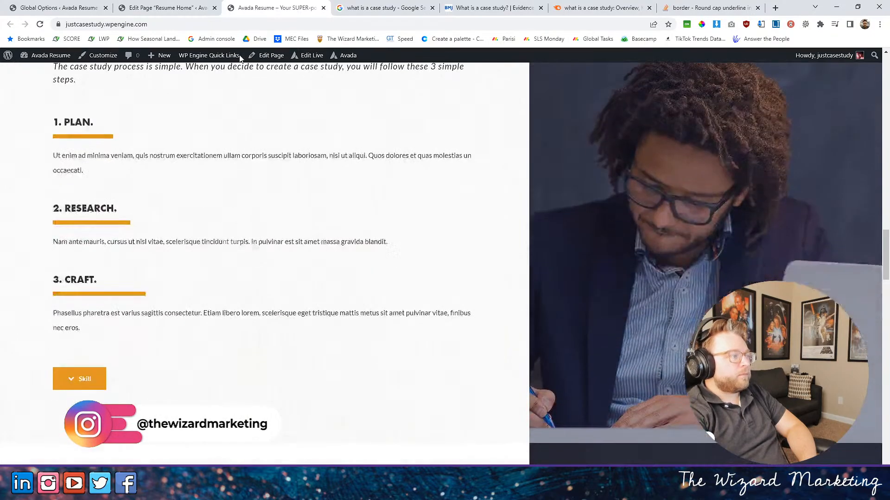
- Return to the Resume Home page editor and delete the separator and SKILL button below the 3. CRAFT text
left_click(201, 7)
scroll(405, 300, "down", 5)
scroll(405, 301, "down", 10)
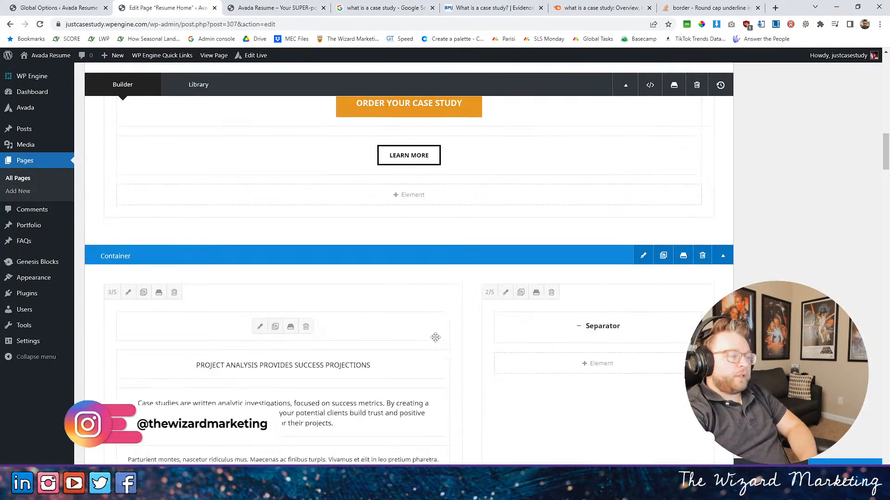
scroll(366, 331, "down", 10)
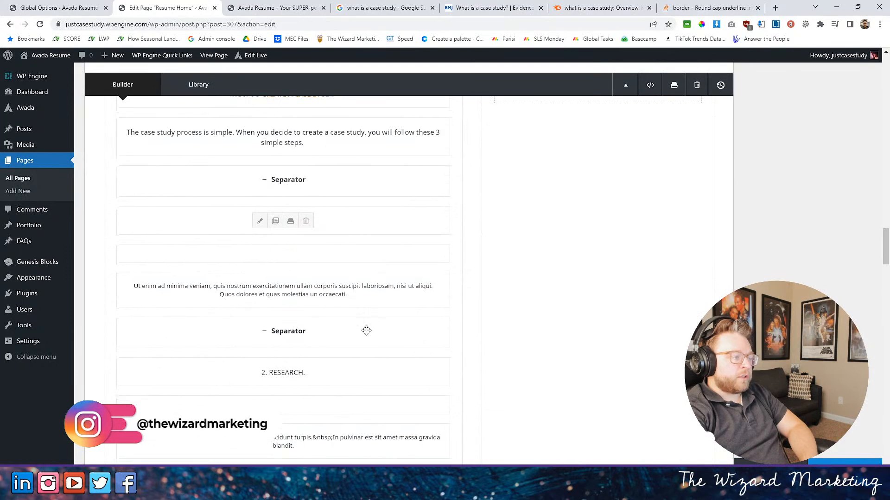
left_click(307, 223)
left_click(308, 229)
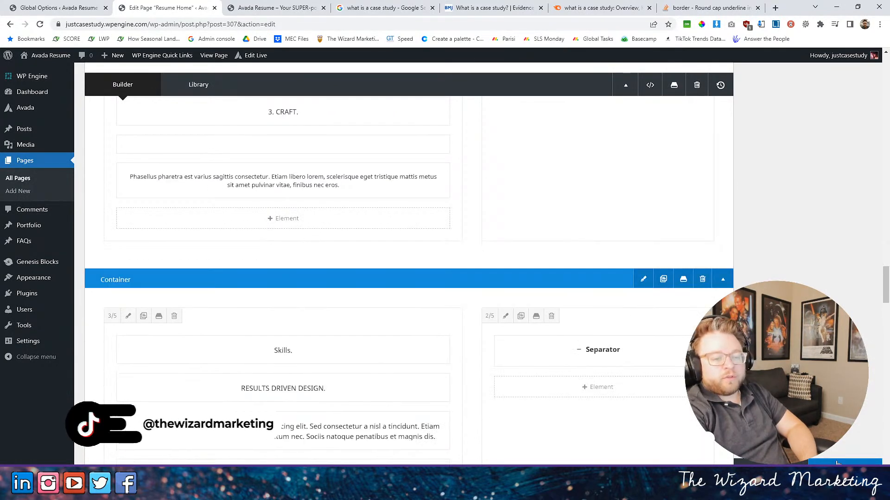
- Open the process section's container settings, save them, and update the Resume Home page
scroll(621, 159, "up", 8)
scroll(599, 198, "up", 3)
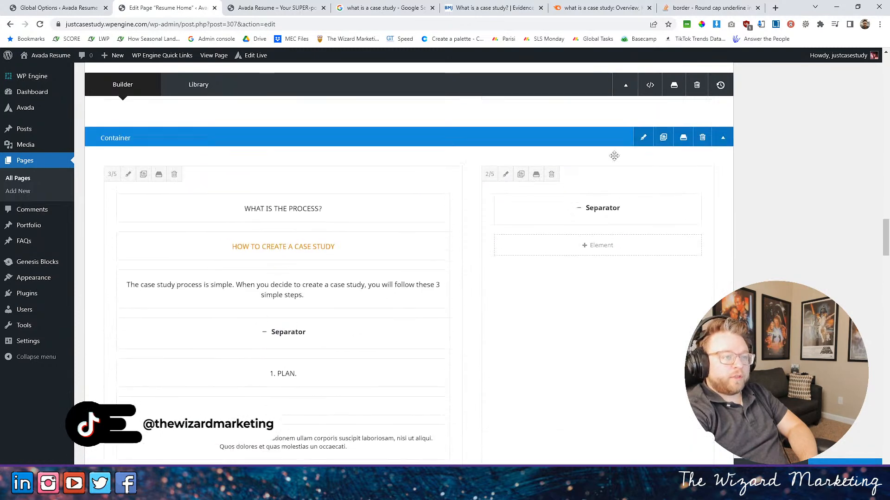
left_click(639, 175)
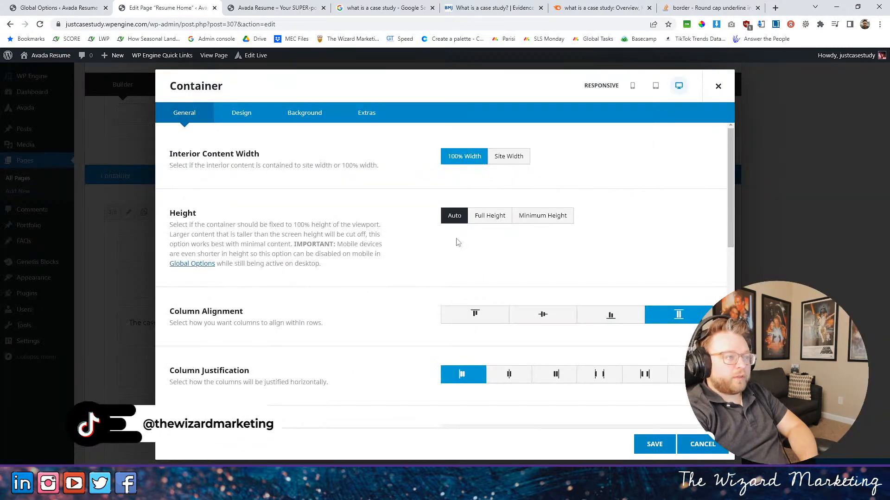
left_click(654, 444)
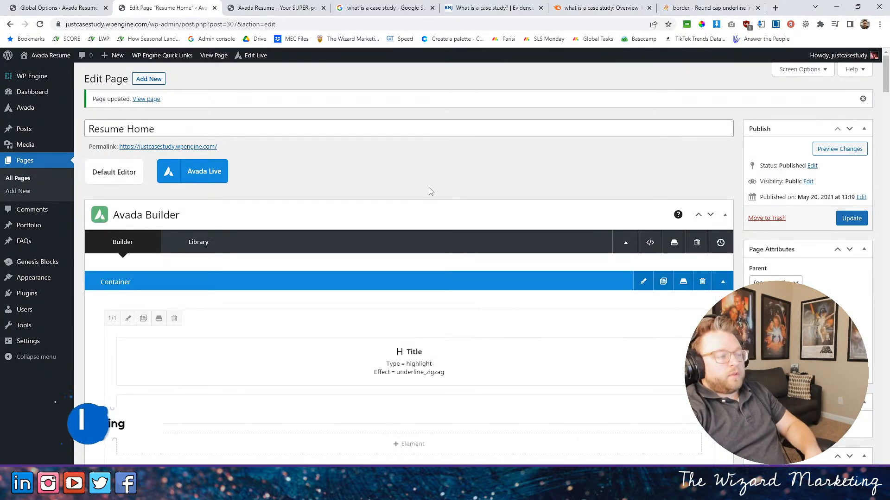
- Reload the published home page and check the layout of the process section
scroll(427, 184, "down", 3)
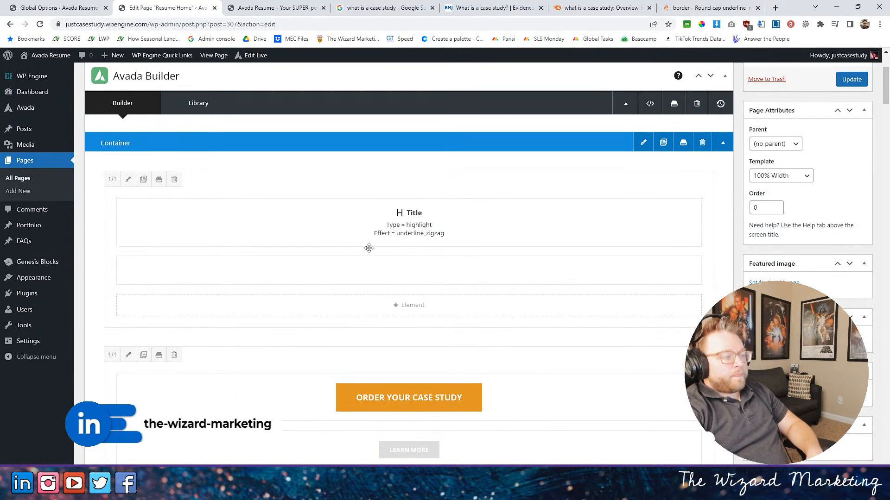
scroll(360, 238, "down", 5)
left_click(273, 7)
left_click(40, 24)
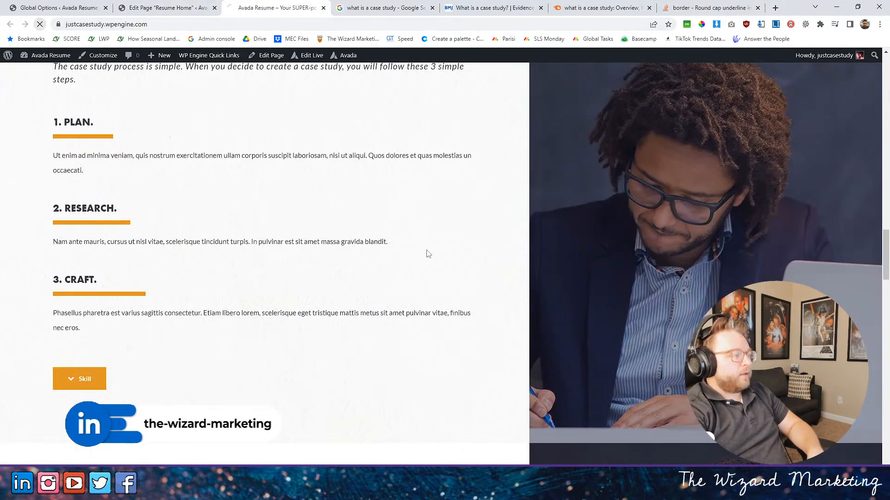
scroll(422, 251, "up", 4)
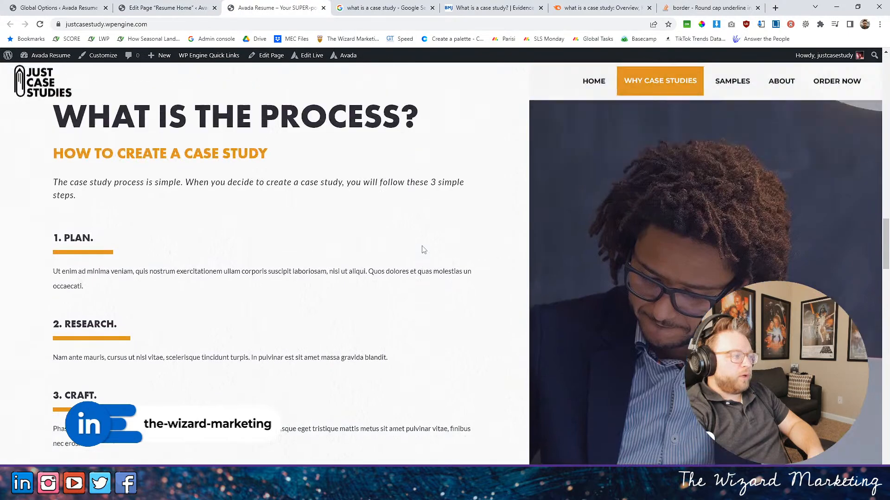
scroll(422, 249, "down", 5)
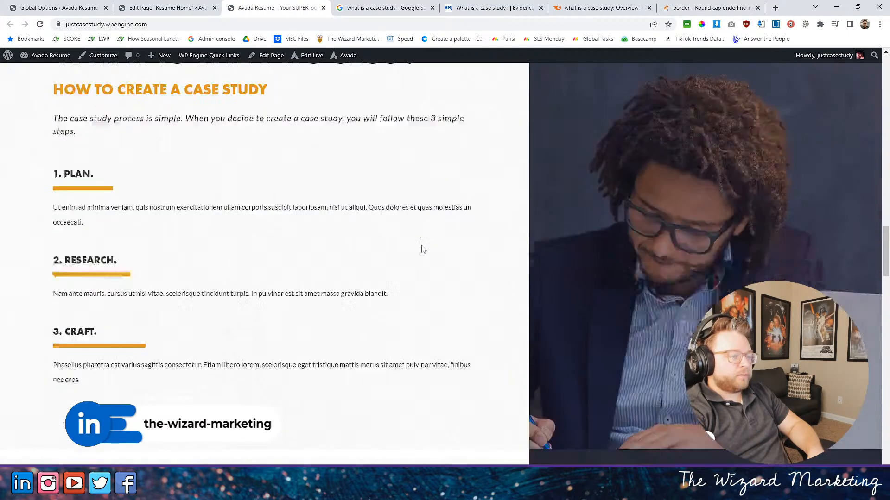
- Look over the Work, process and Skills sections of the published home page, comparing their backgrounds and content
scroll(420, 249, "up", 11)
scroll(419, 249, "up", 11)
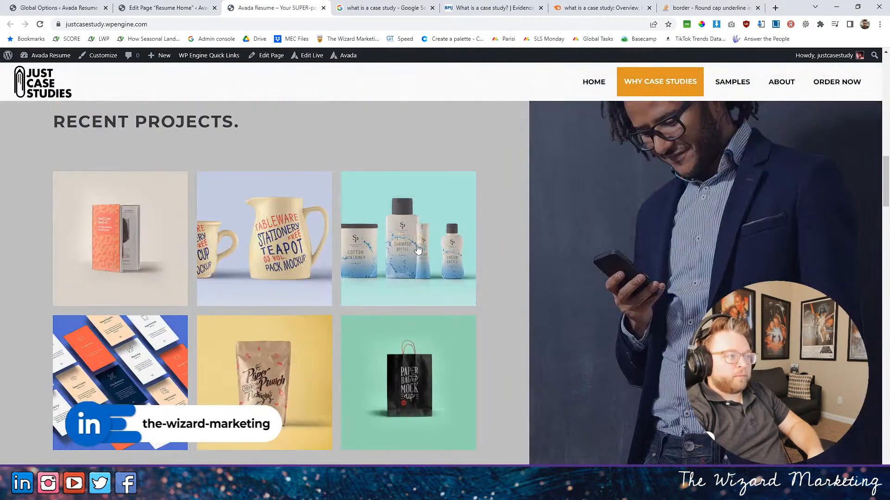
scroll(418, 245, "down", 4)
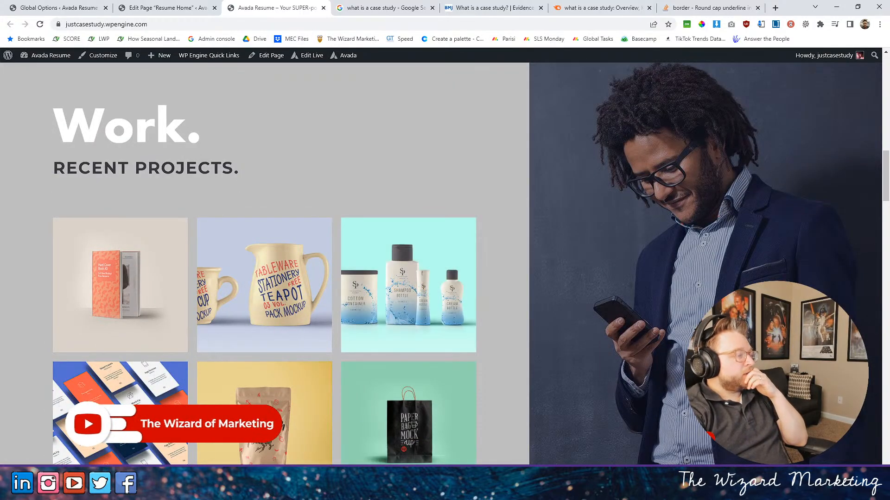
scroll(215, 197, "down", 4)
scroll(221, 209, "down", 10)
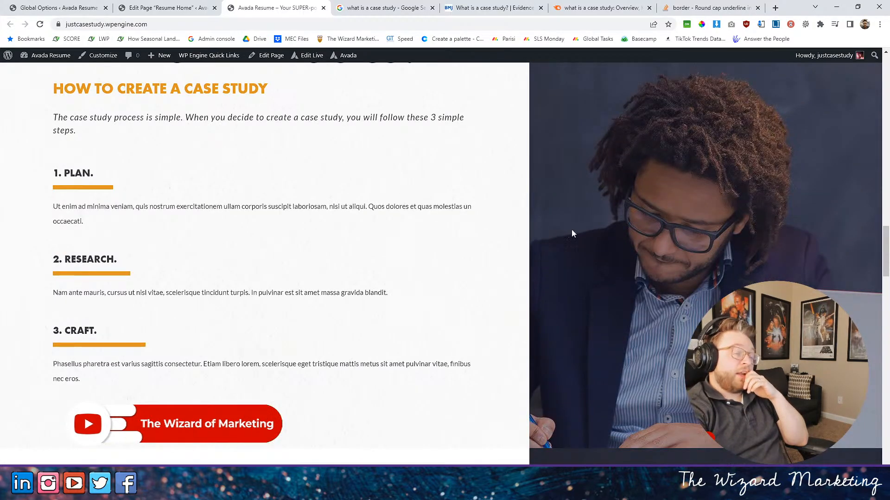
scroll(590, 260, "down", 3)
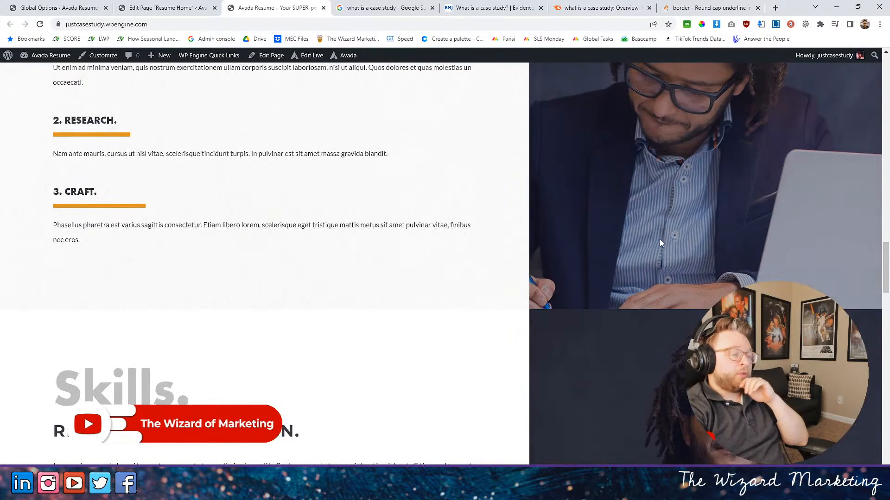
scroll(660, 239, "down", 5)
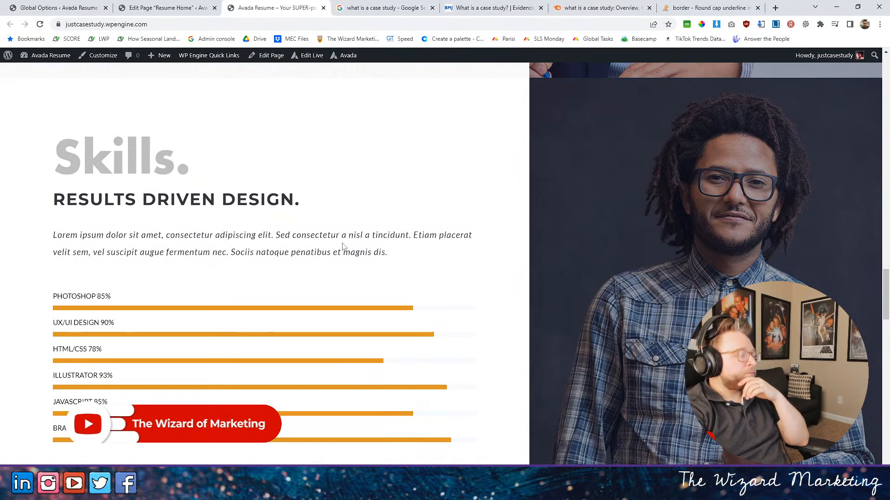
scroll(350, 246, "down", 5)
scroll(352, 245, "up", 4)
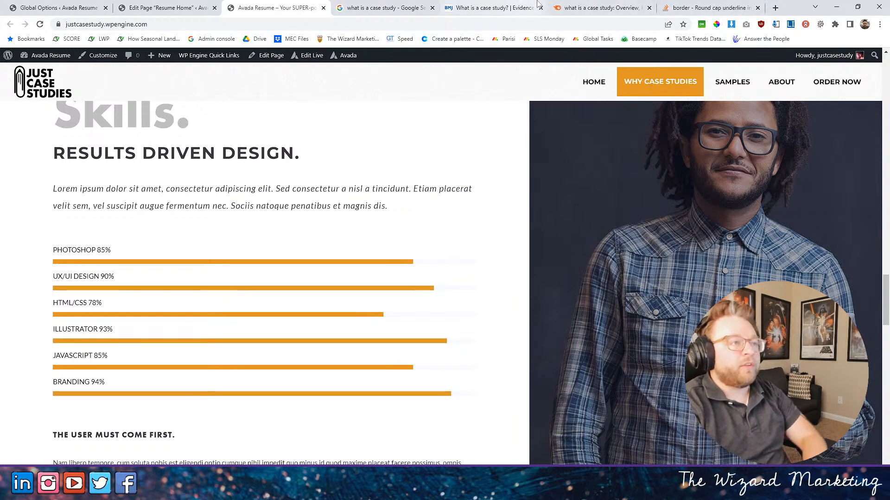
- Switch to the BMJ article's browser tab, search Google for "case study statistics" and look through the results
left_click(491, 8)
left_click(556, 23)
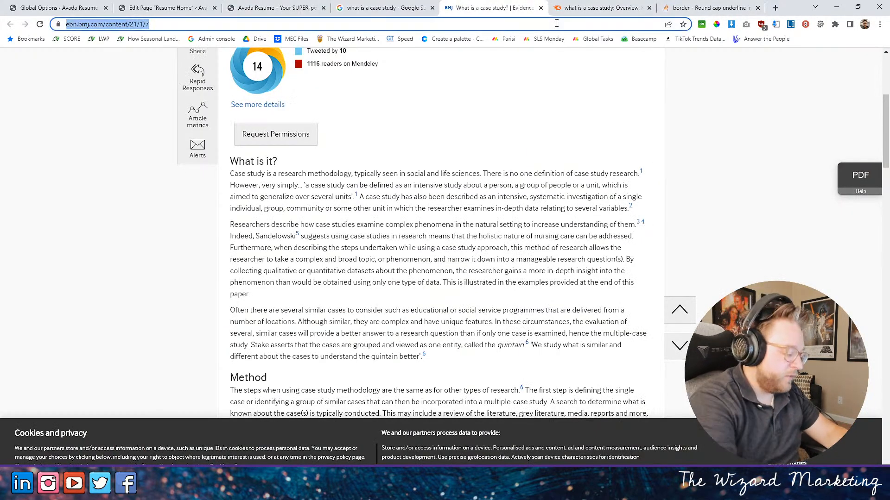
type("case study statistics")
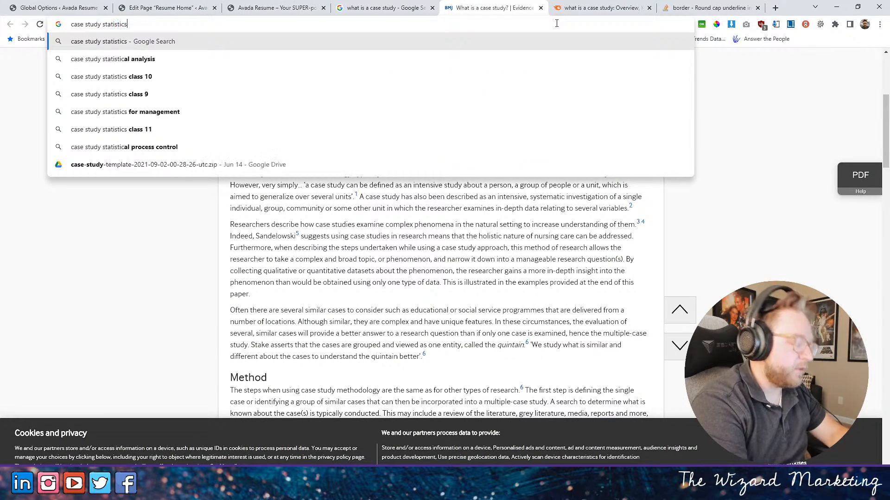
key("Return")
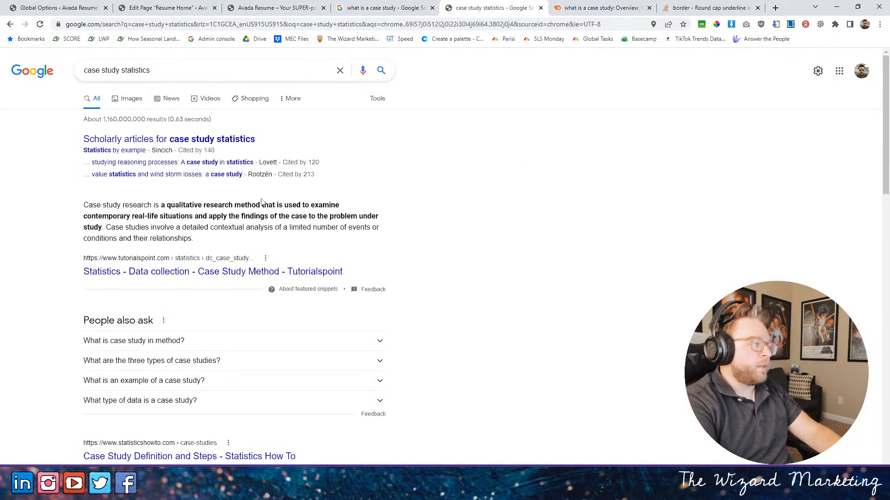
scroll(353, 245, "down", 3)
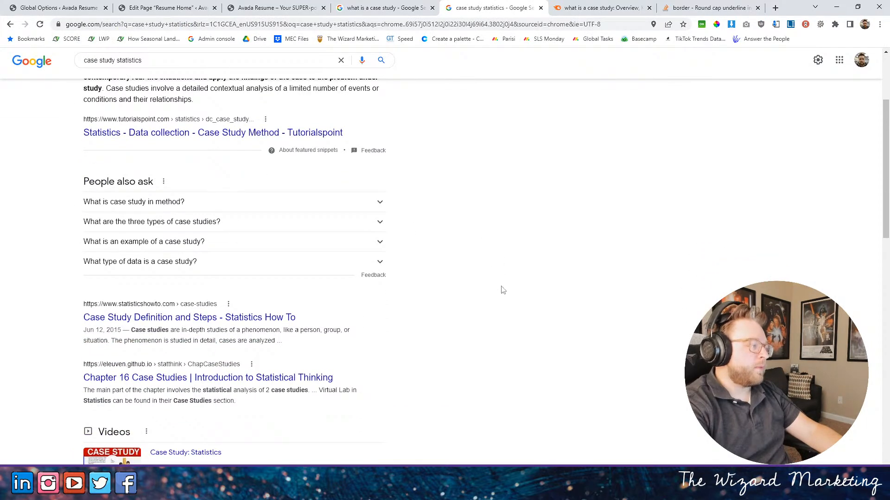
scroll(397, 344, "down", 2)
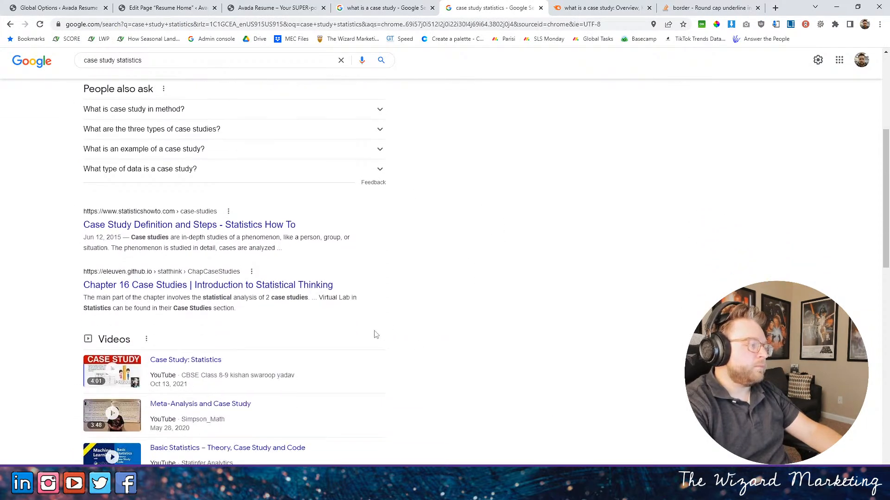
scroll(380, 335, "down", 7)
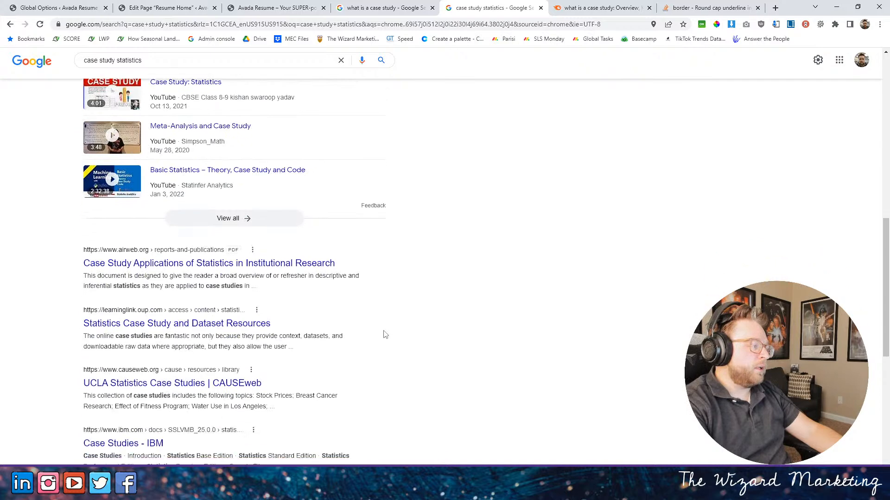
scroll(429, 264, "up", 10)
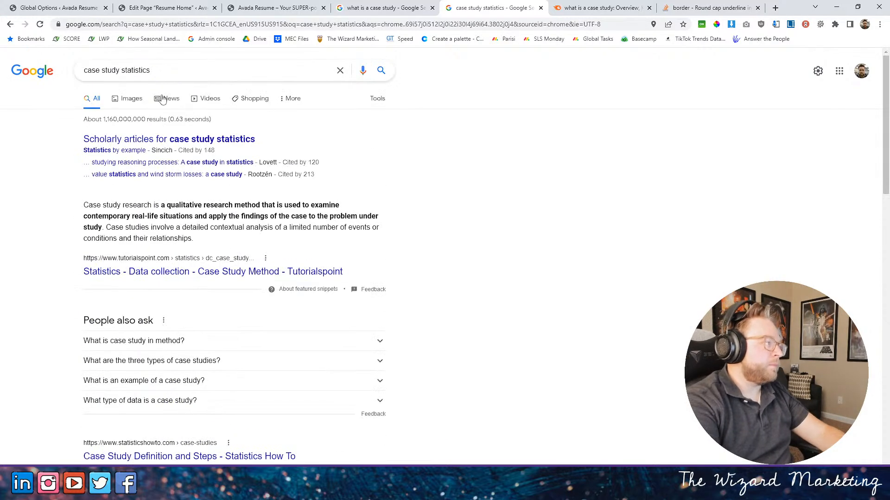
- Refine the search to "case study marketing statistics" and open HubSpot's article "16 Important Ways to Use Case Studies in Your Marketing"
left_click(121, 70)
type("marketing")
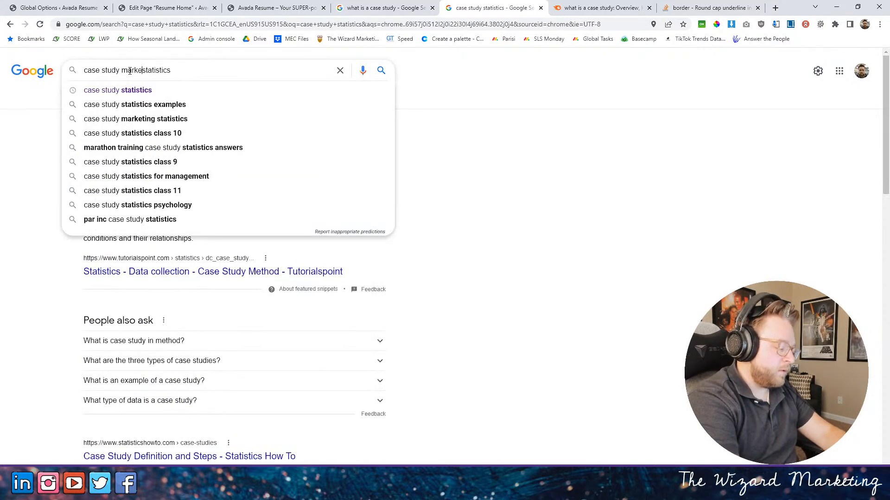
key("Return")
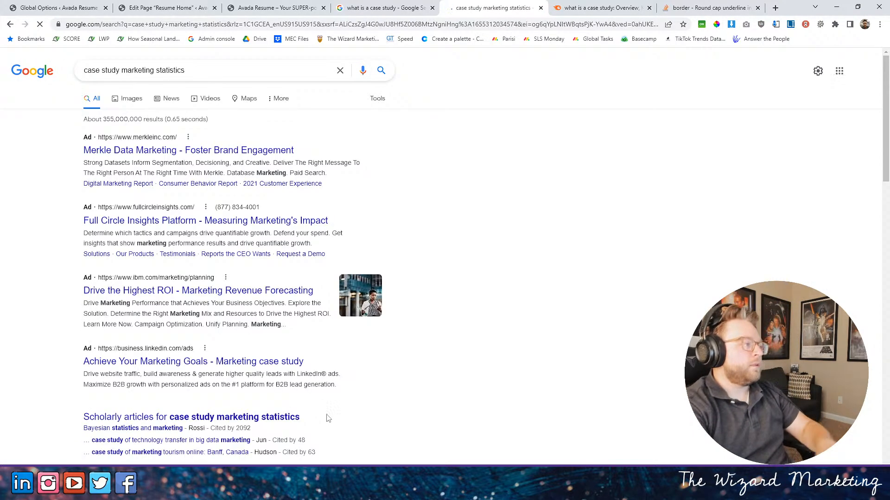
scroll(322, 394, "down", 4)
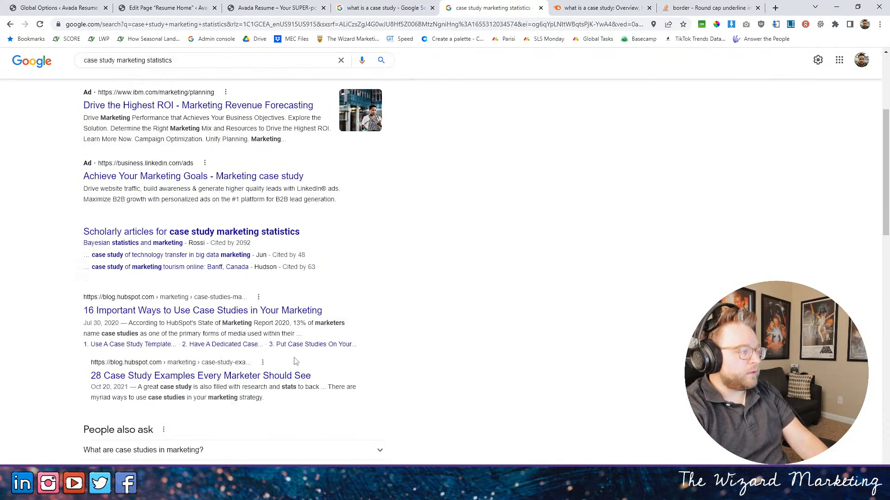
scroll(371, 345, "down", 4)
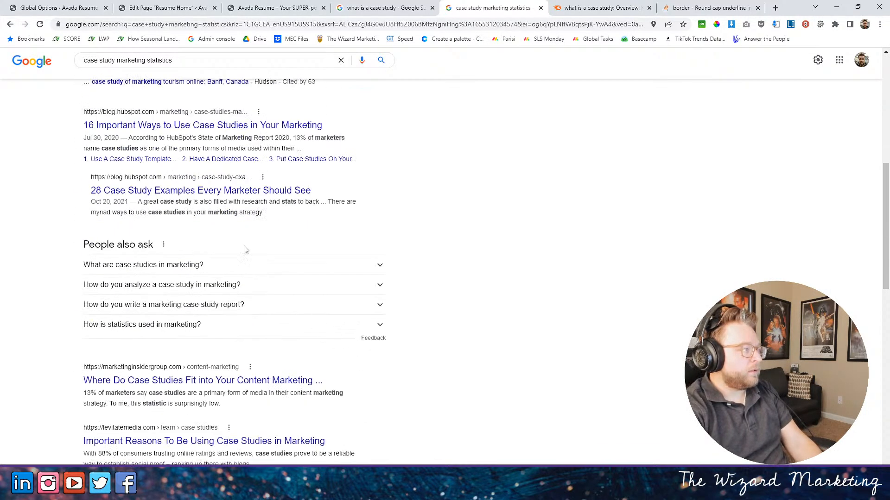
left_click(277, 128)
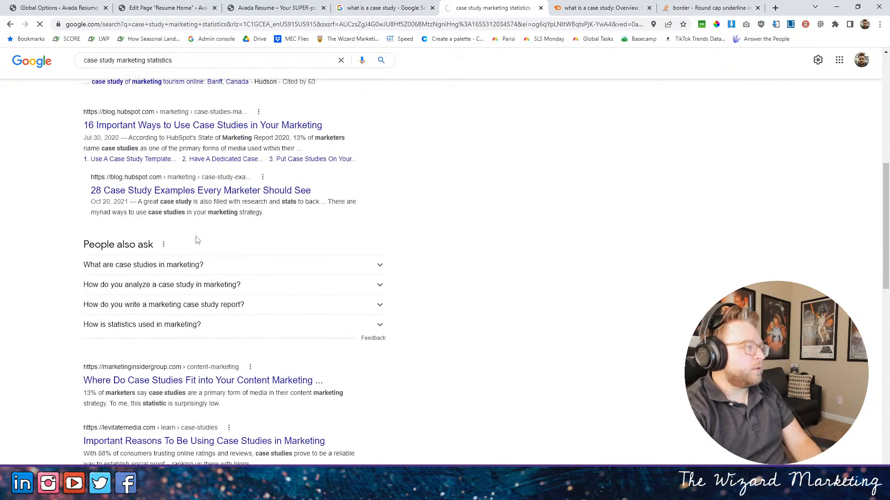
- Read through the HubSpot article for consumer statistics, reasons to use case studies and ways to present them
scroll(416, 254, "down", 4)
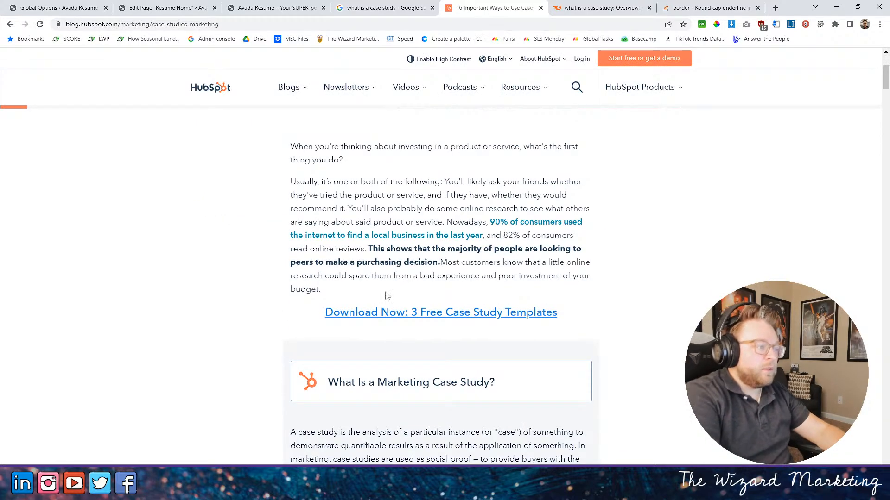
left_click_drag(390, 222, 568, 250)
scroll(429, 250, "down", 7)
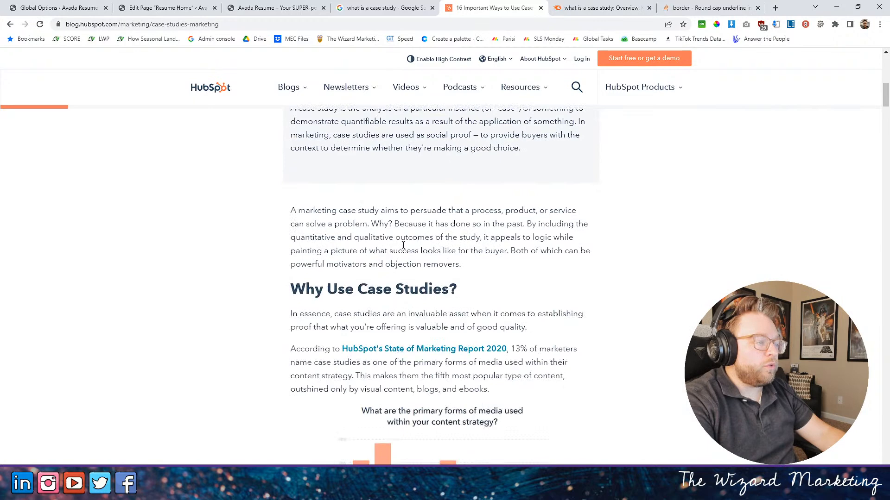
scroll(430, 250, "down", 6)
scroll(392, 241, "down", 4)
scroll(437, 246, "down", 12)
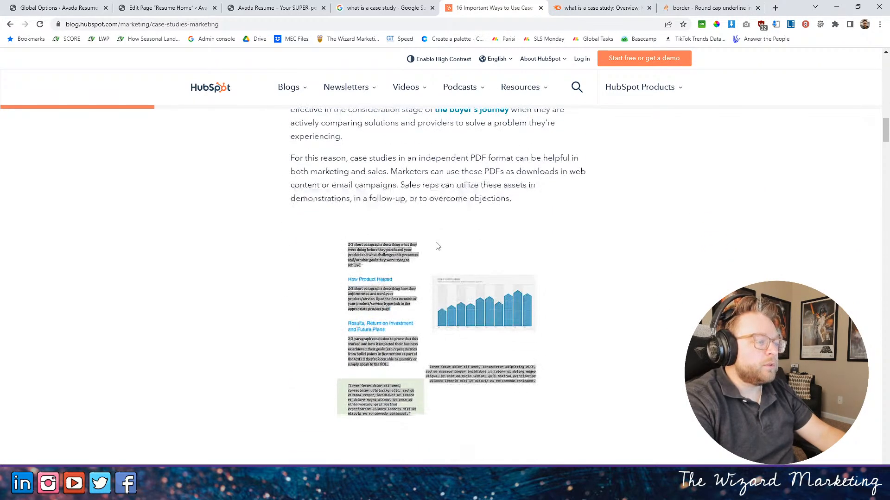
scroll(439, 246, "down", 8)
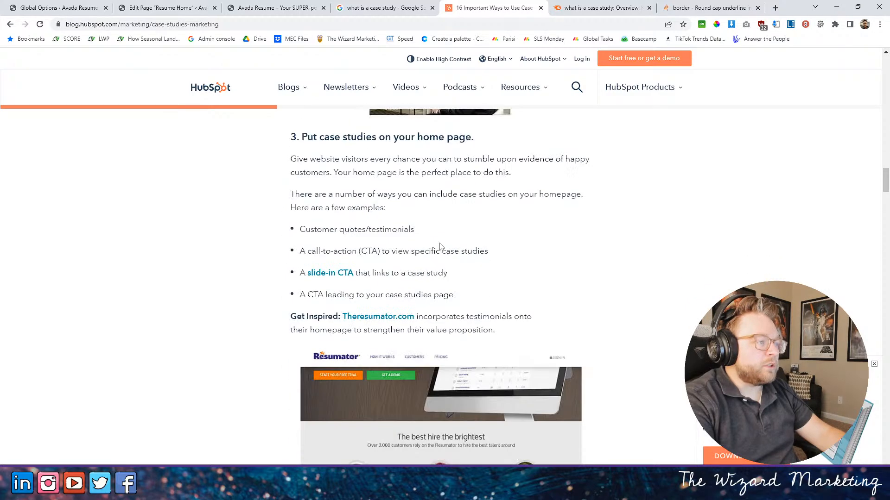
scroll(444, 227, "down", 10)
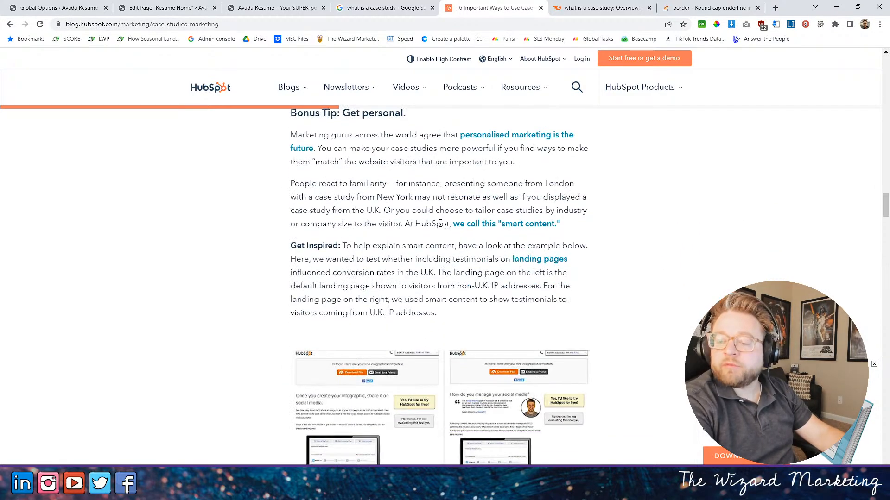
scroll(385, 239, "down", 18)
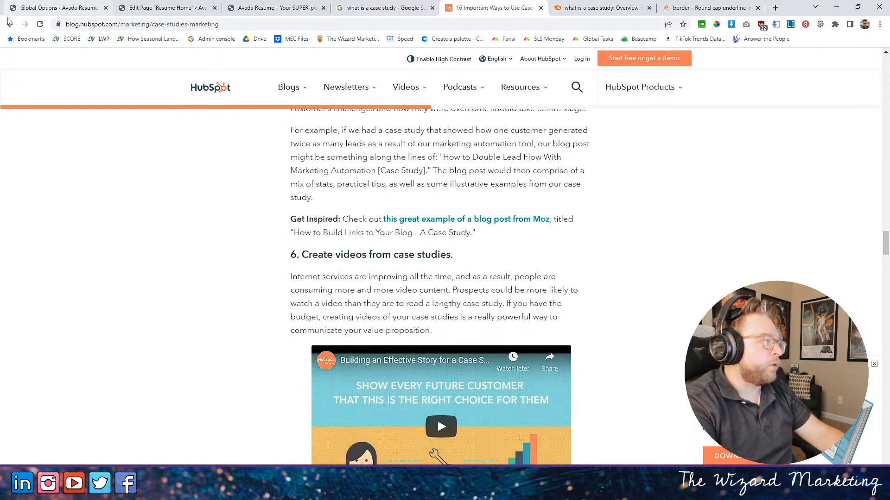
- Return to the search results, open Marketing Insider Group's "Where Do Case Studies Fit into Your Content Marketing" article and read its opening sections
scroll(232, 131, "down", 8)
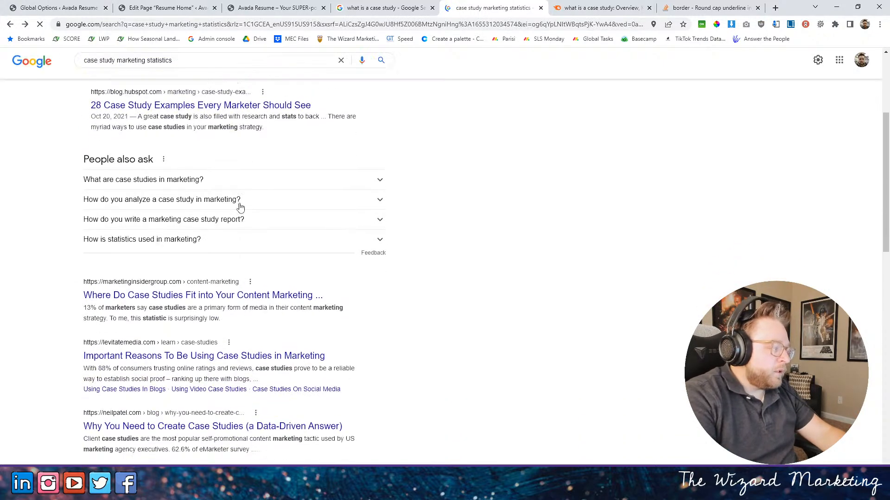
scroll(224, 232, "down", 2)
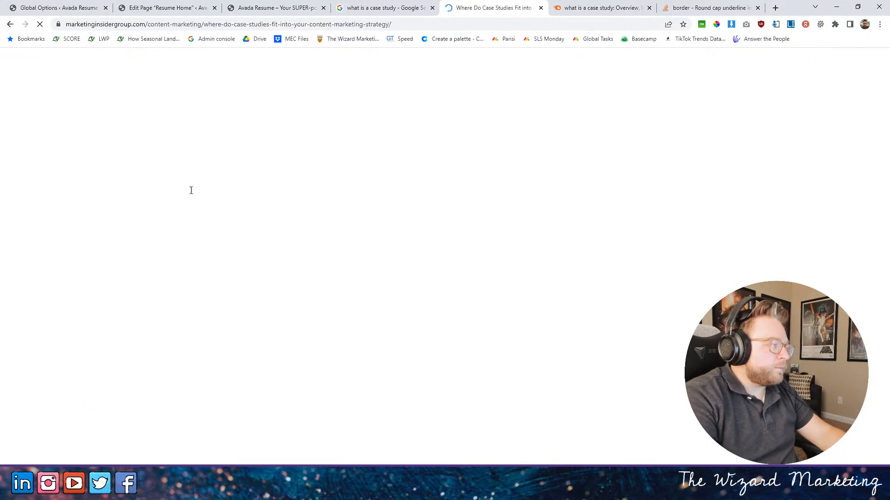
scroll(395, 221, "down", 6)
scroll(286, 264, "down", 1)
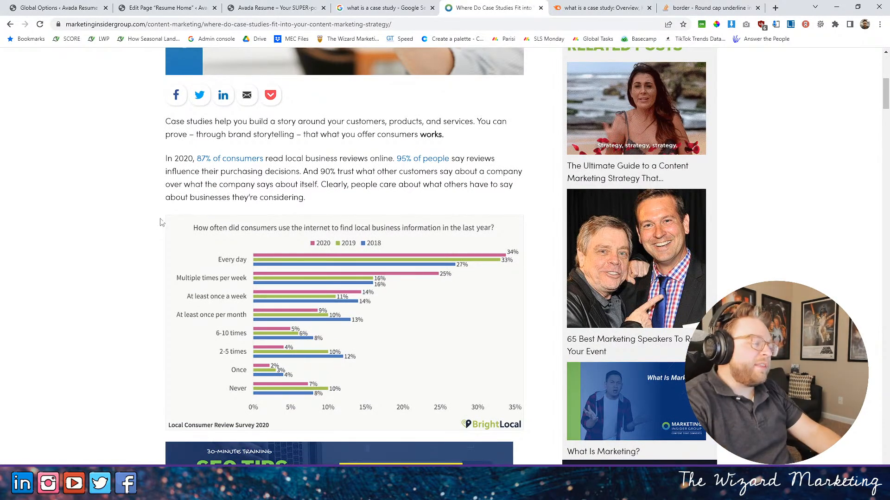
scroll(153, 222, "down", 8)
scroll(169, 236, "down", 2)
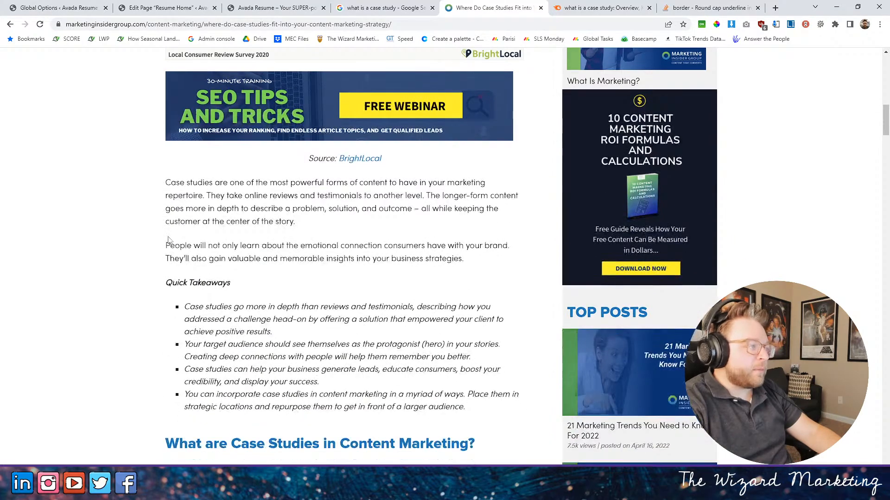
scroll(169, 238, "down", 7)
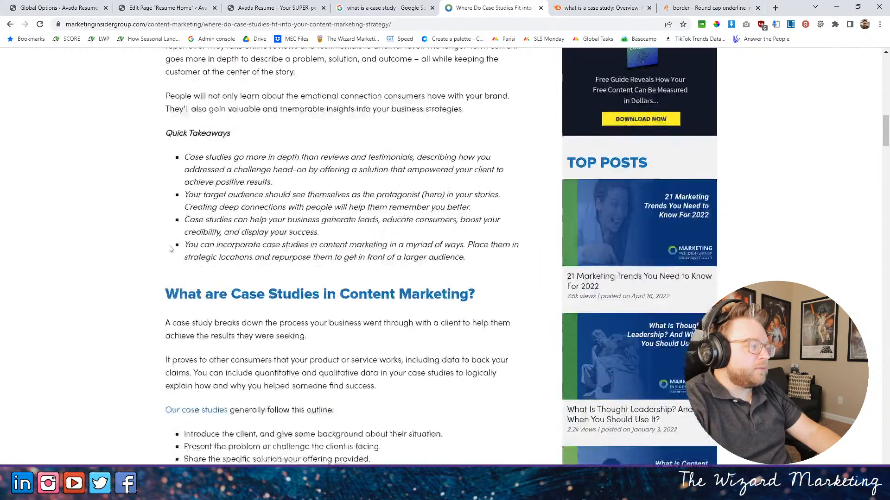
scroll(170, 252, "down", 5)
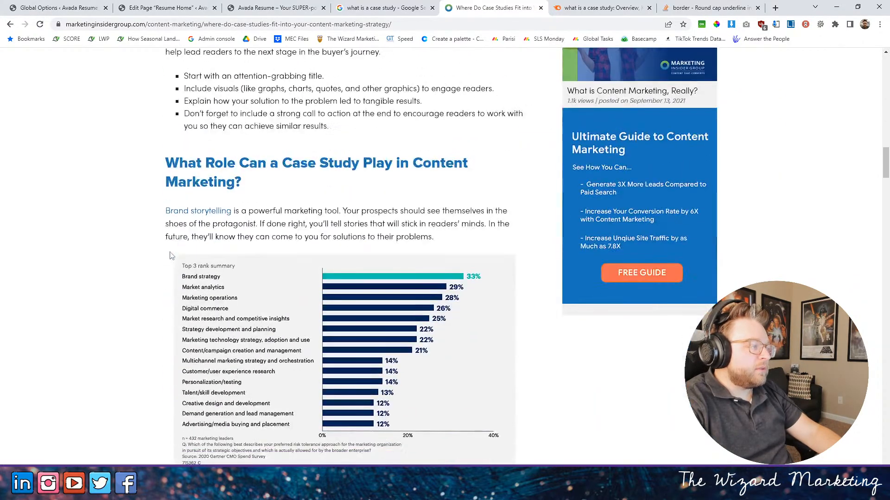
- Examine the article's sections on the role of case studies and highlight the sentence "92% of people will look for social proof before making a purchase"
scroll(243, 211, "down", 2)
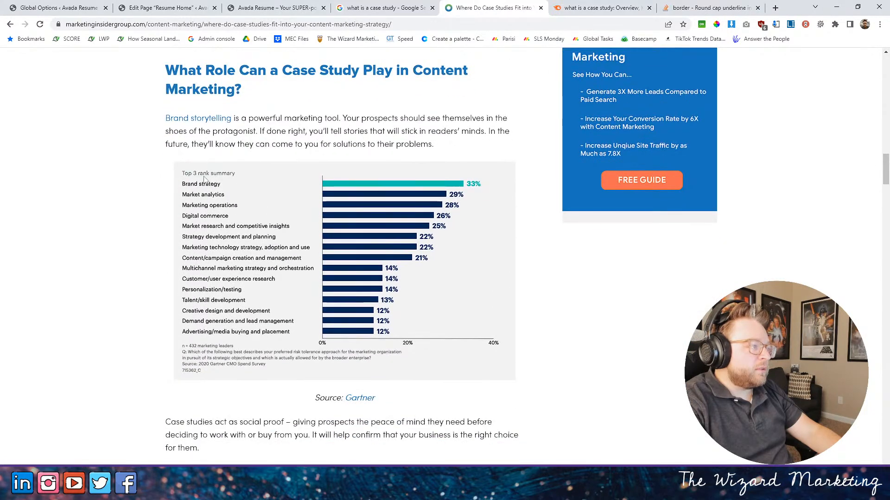
left_click_drag(207, 70, 485, 118)
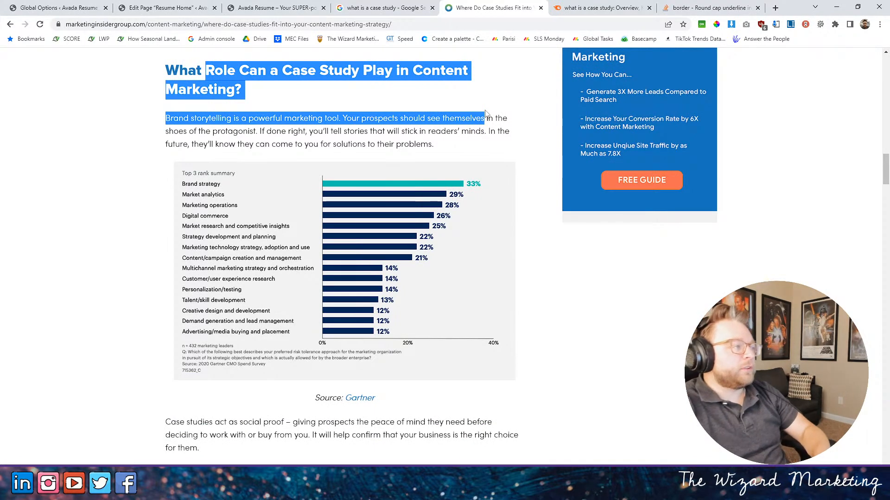
scroll(383, 163, "down", 2)
scroll(383, 163, "down", 12)
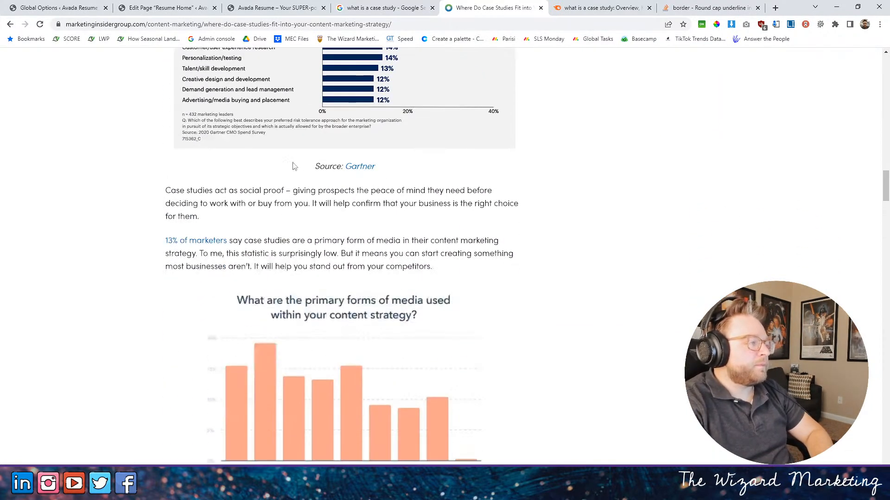
scroll(357, 179, "down", 8)
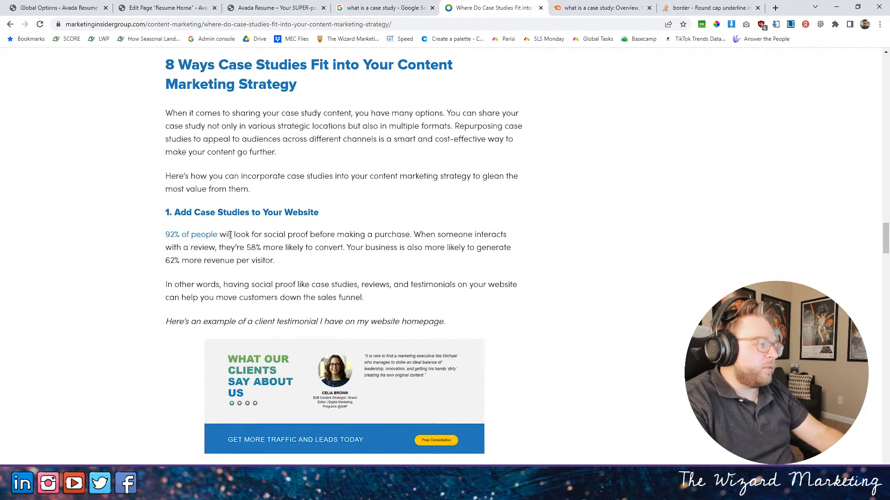
left_click_drag(166, 235, 366, 235)
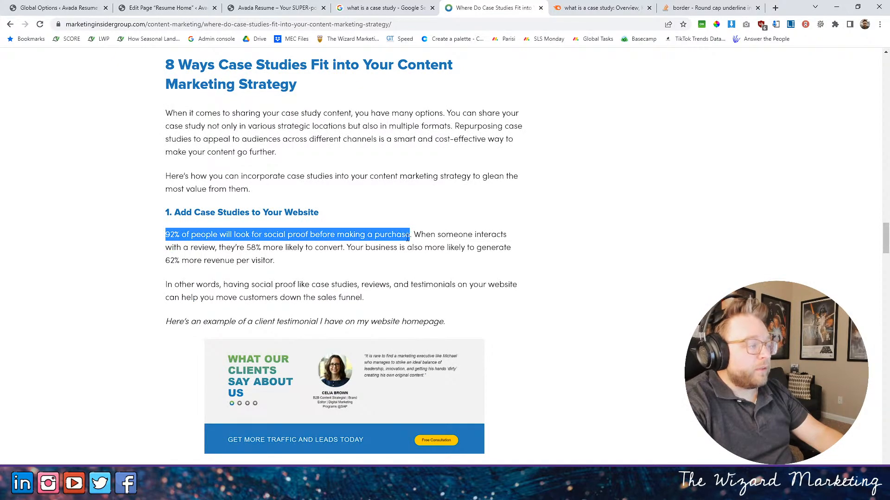
- Return to the published home page and review the Skills, testimonials, Contact and process sections for places to use case study statistics
left_click(409, 6)
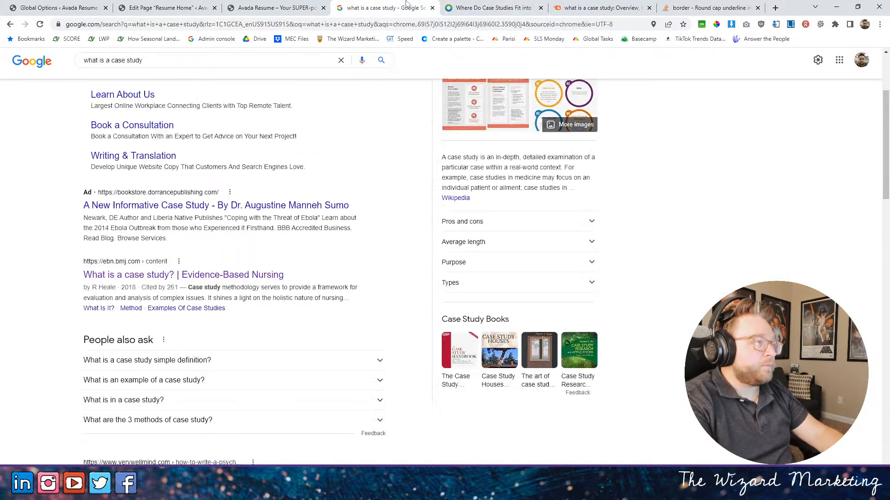
left_click(230, 5)
scroll(250, 198, "up", 5)
scroll(294, 185, "down", 20)
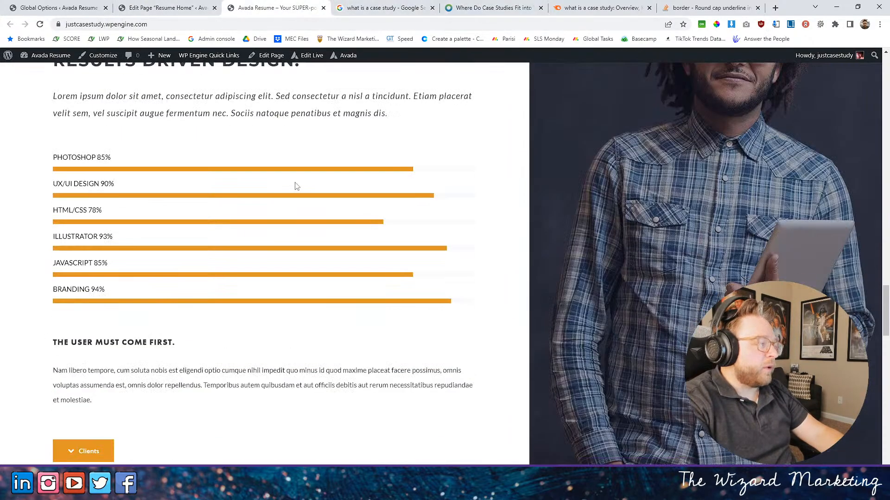
scroll(307, 188, "down", 8)
scroll(311, 183, "up", 3)
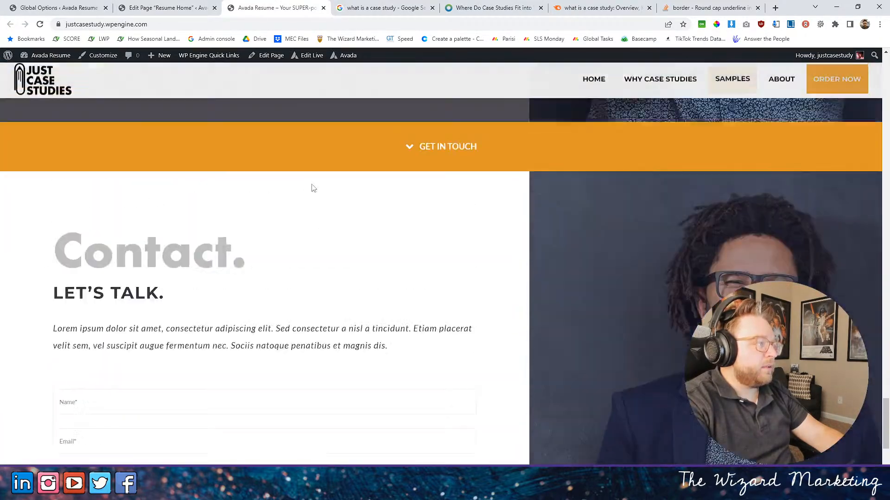
scroll(315, 183, "down", 2)
scroll(319, 183, "up", 15)
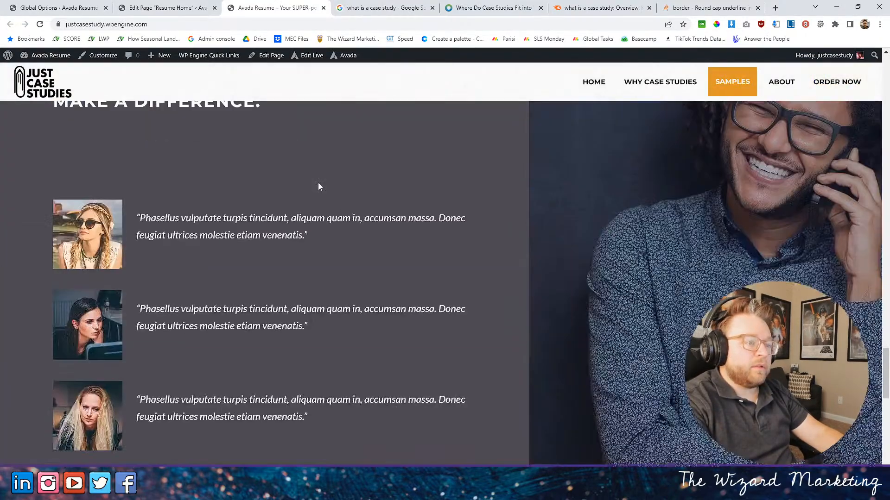
scroll(316, 182, "up", 5)
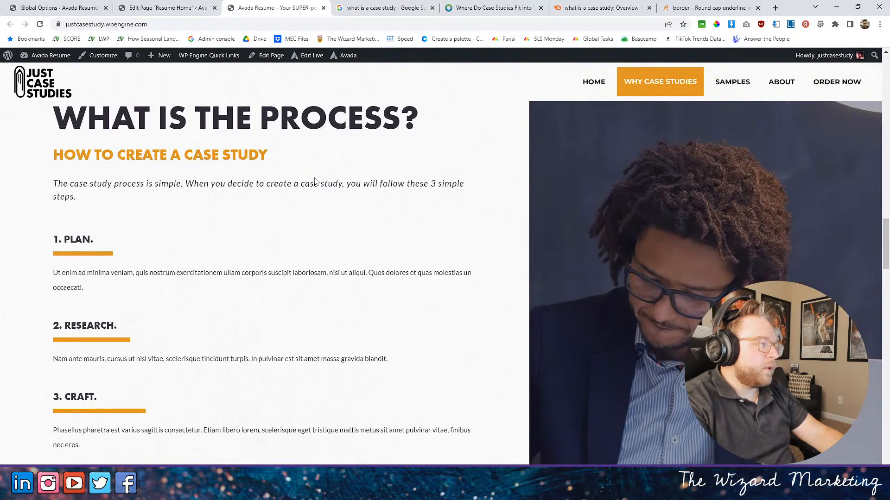
scroll(314, 181, "down", 13)
scroll(311, 172, "up", 4)
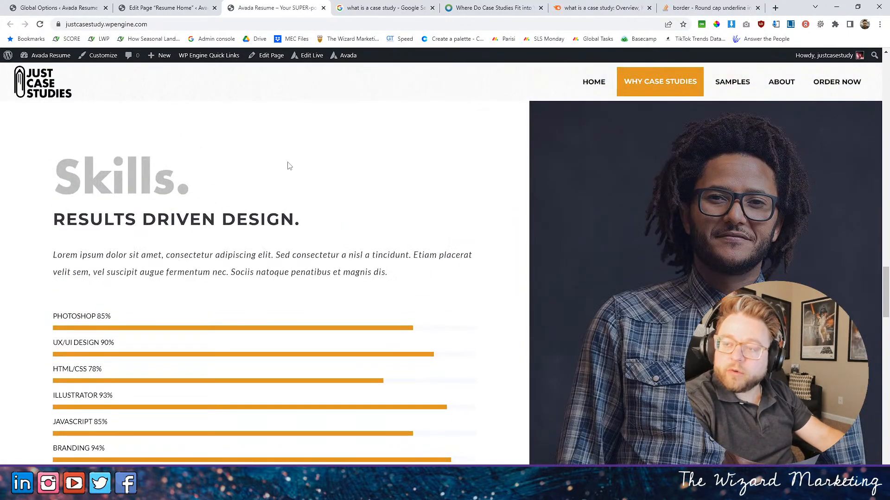
- Compare the page builder with the published home page and examine the heading styles from "WHAT ARE CASE STUDIES?" to "WHAT IS THE PROCESS?"
left_click(167, 7)
scroll(297, 196, "down", 5)
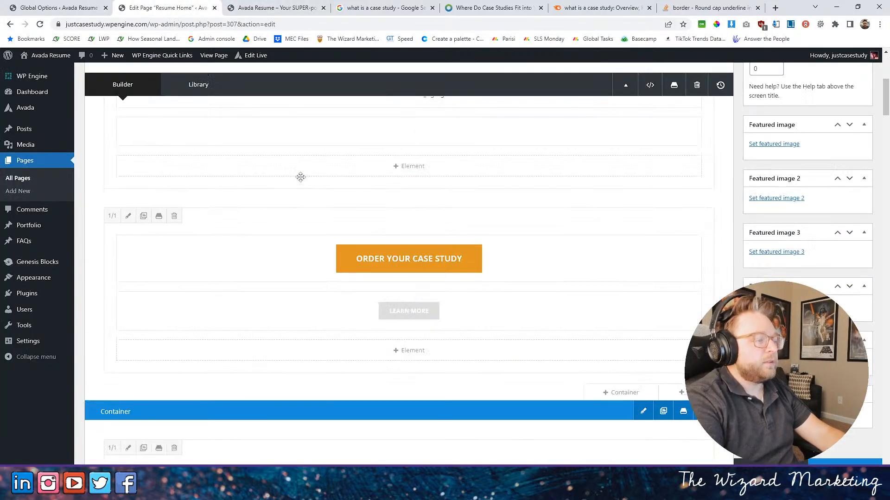
scroll(297, 197, "down", 6)
scroll(305, 204, "up", 5)
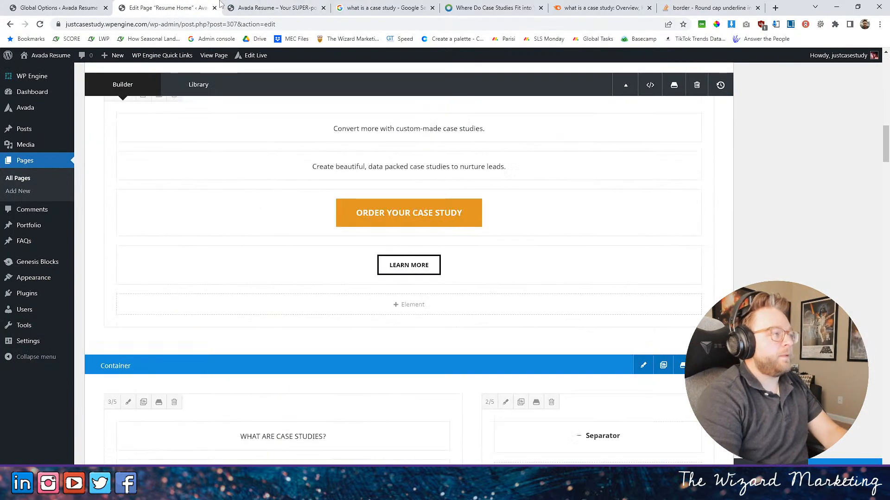
left_click(260, 8)
scroll(278, 234, "up", 15)
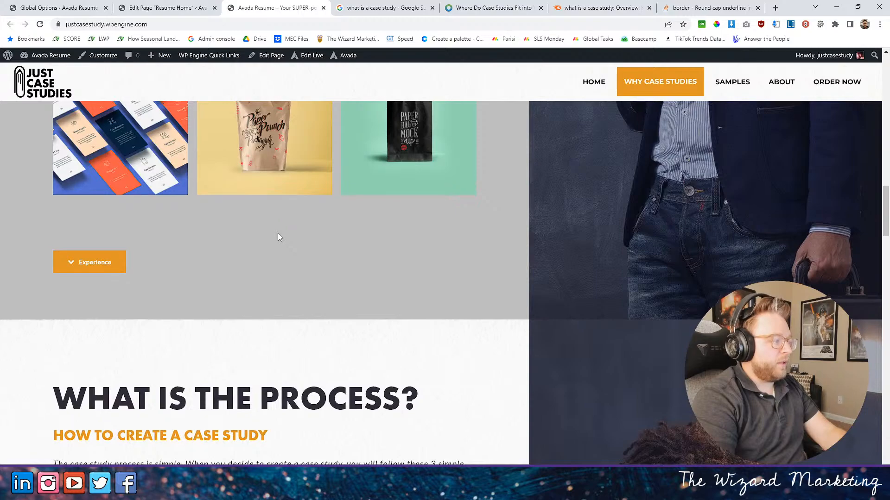
scroll(279, 237, "up", 10)
scroll(283, 232, "down", 8)
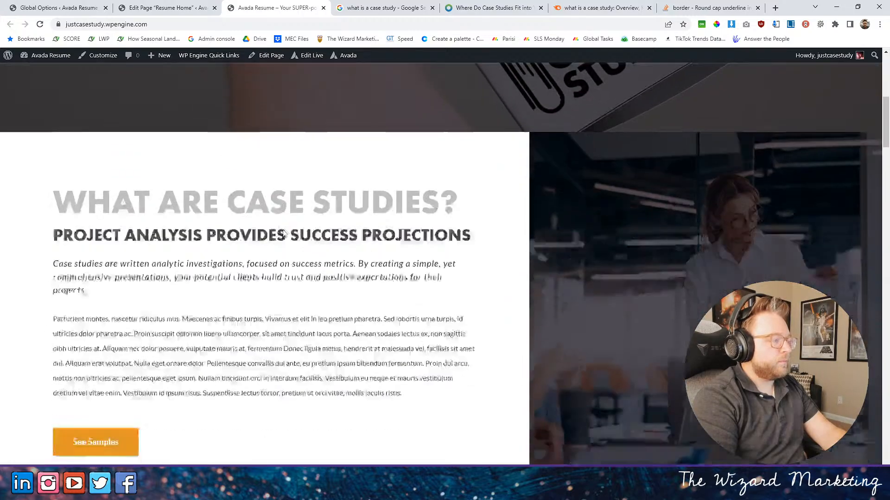
scroll(283, 230, "up", 4)
scroll(282, 232, "down", 18)
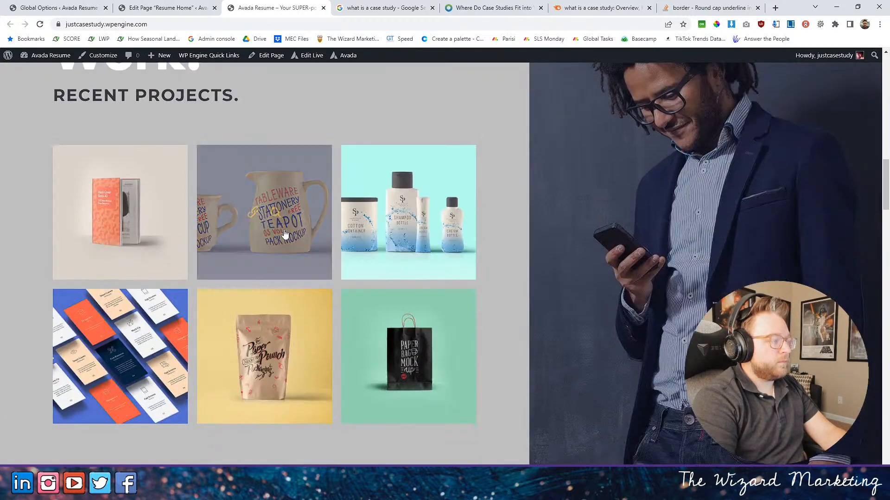
scroll(285, 234, "down", 6)
scroll(285, 229, "up", 4)
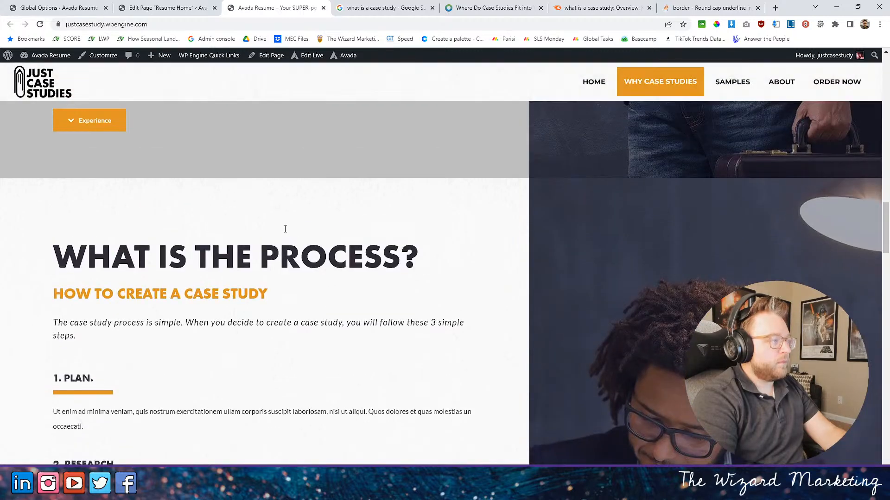
left_click_drag(77, 254, 416, 259)
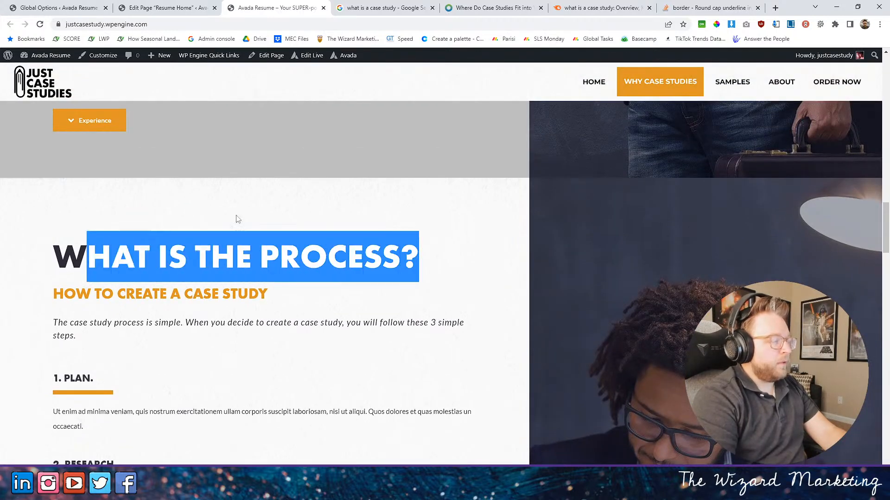
- Return to the page builder, open the "WHAT ARE CASE STUDIES?" title's settings and save them
left_click(208, 5)
scroll(247, 207, "down", 5)
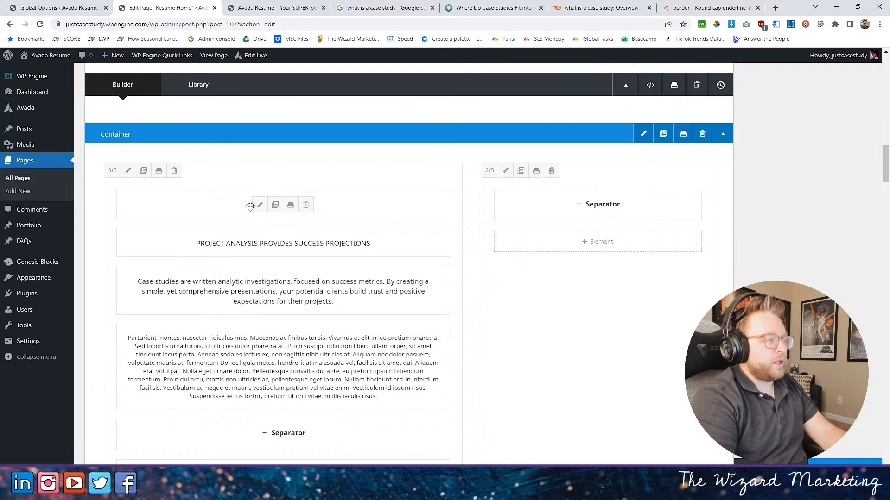
left_click(259, 206)
left_click(654, 445)
scroll(237, 324, "up", 10)
- Set the "WHAT IS THE PROCESS?" title's font color to the global color Paper Dark, save the title and update the page
mouse_move(250, 203)
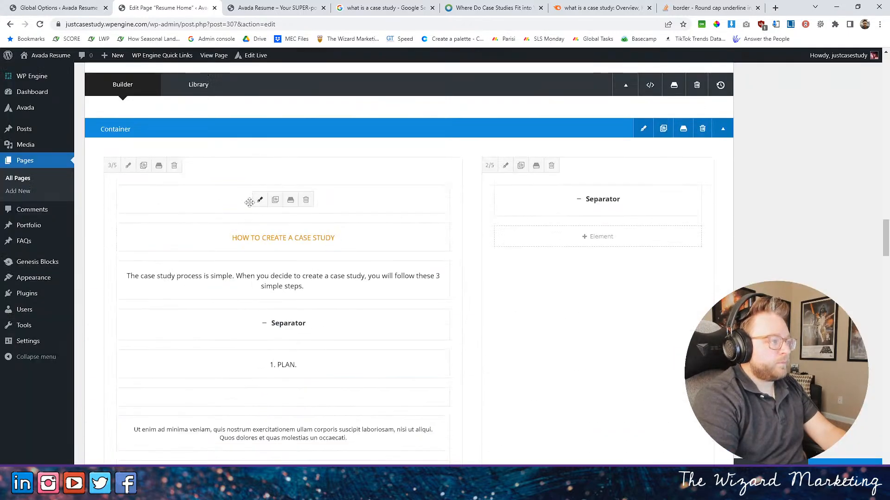
scroll(258, 205, "down", 5)
scroll(262, 200, "up", 6)
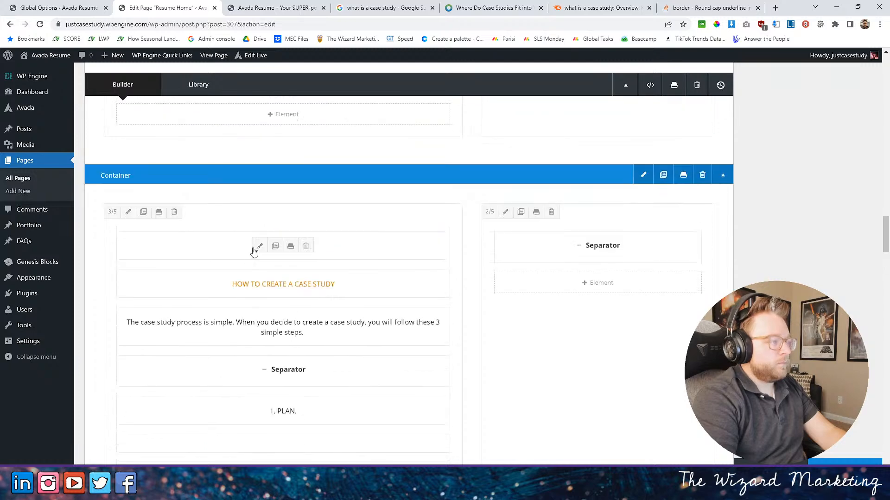
left_click(254, 246)
left_click(241, 113)
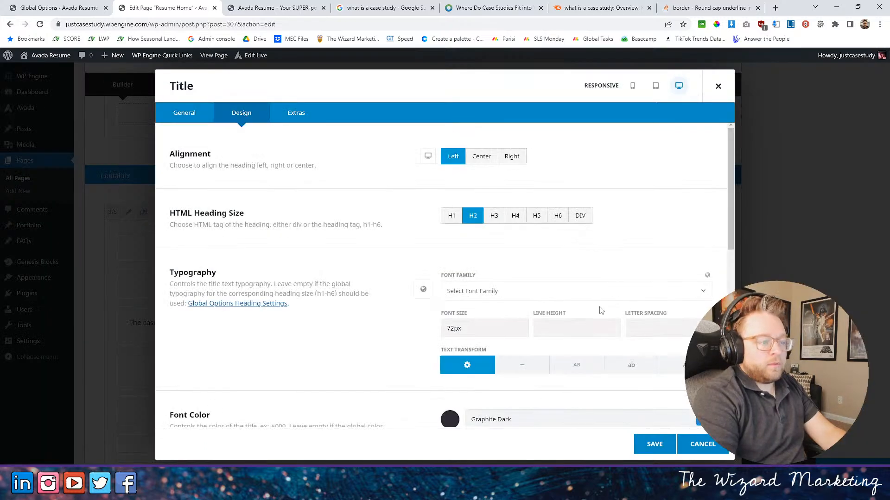
scroll(687, 298, "down", 3)
left_click(702, 281)
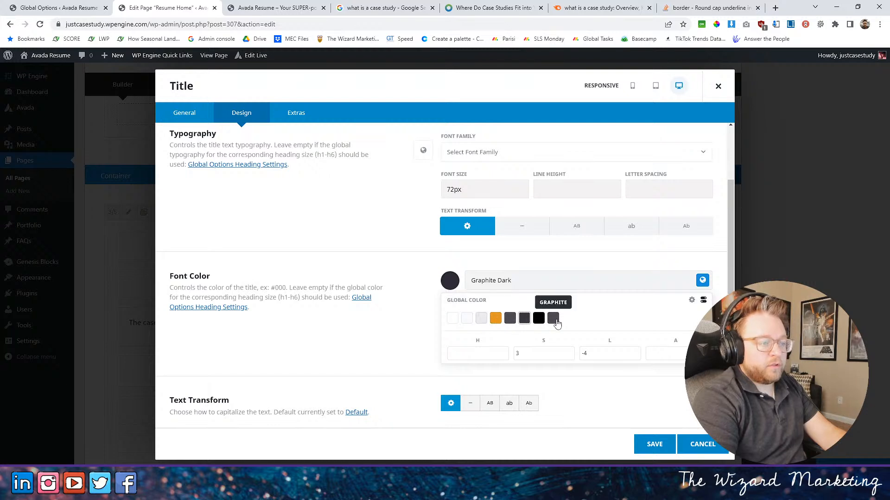
left_click(510, 319)
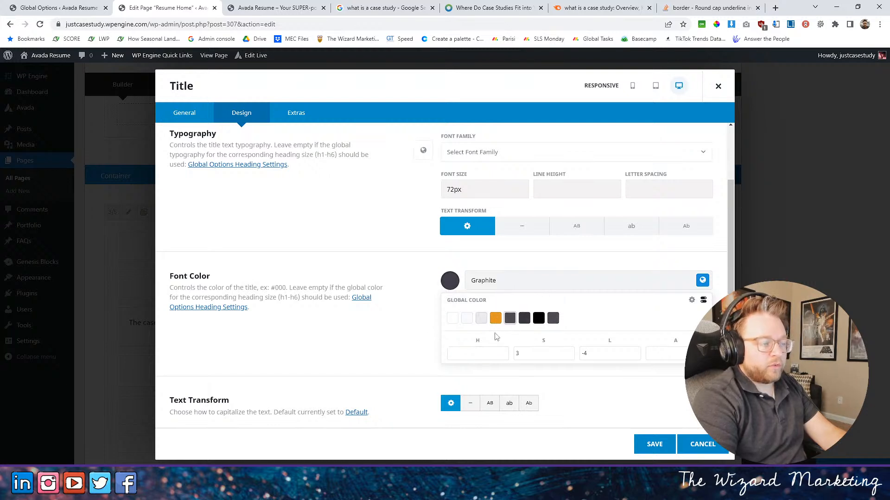
left_click(481, 319)
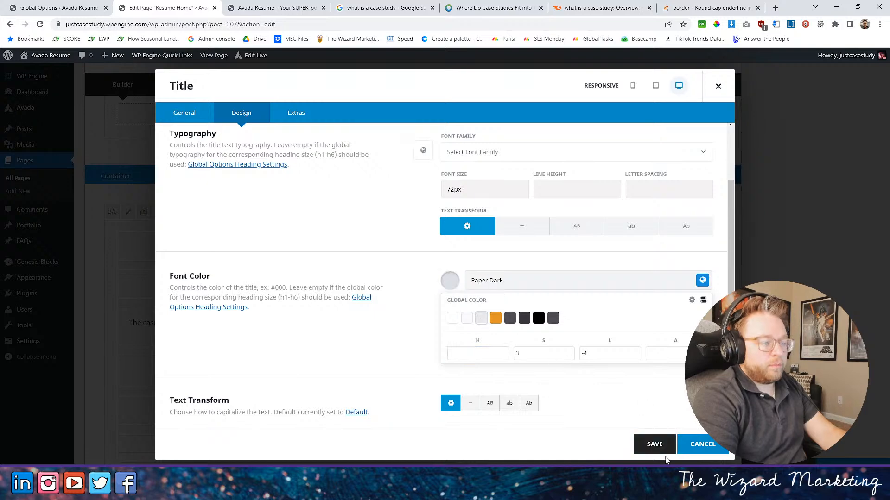
left_click(654, 444)
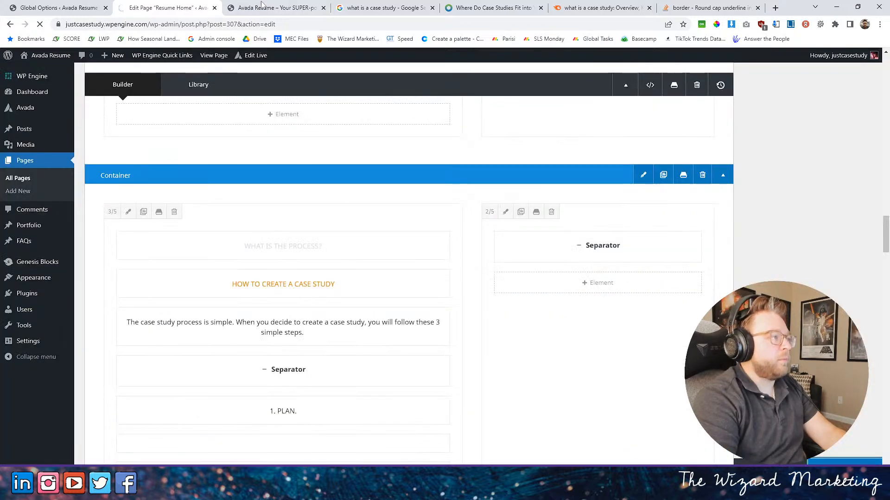
- Reload the published home page and compare the "WHAT IS THE PROCESS?" heading's color with the headings of the sections above
left_click(249, 11)
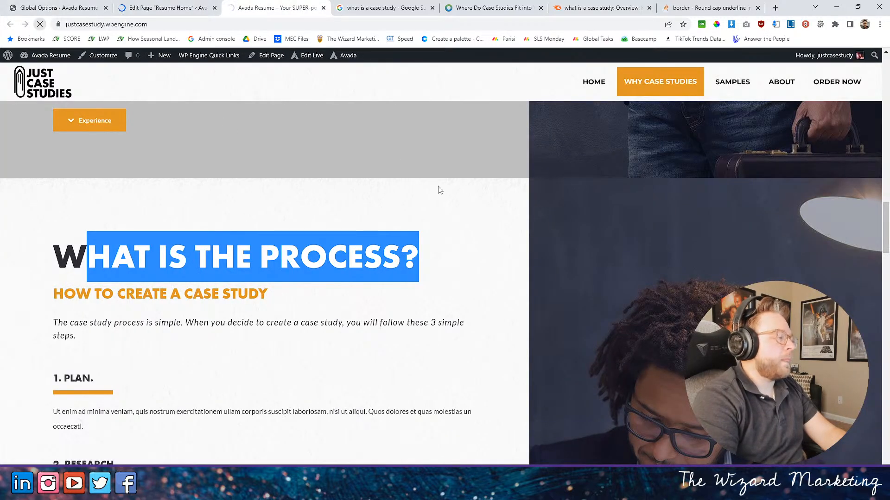
scroll(431, 197, "down", 10)
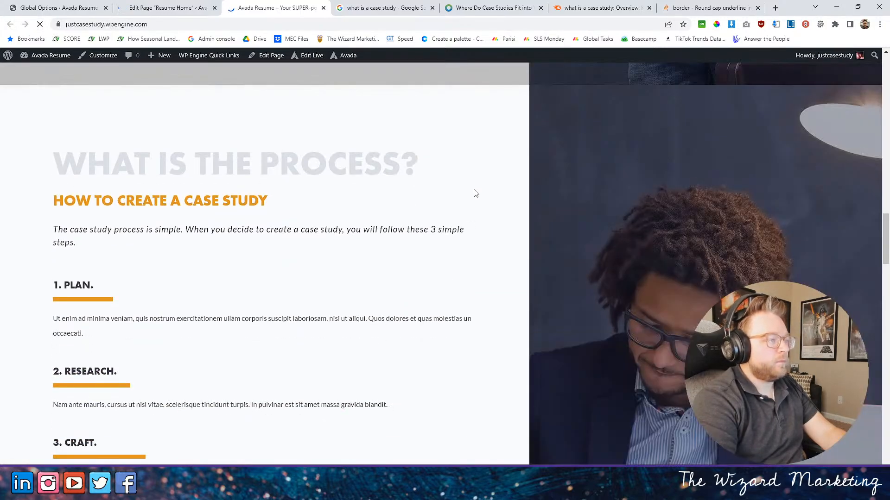
scroll(474, 194, "up", 15)
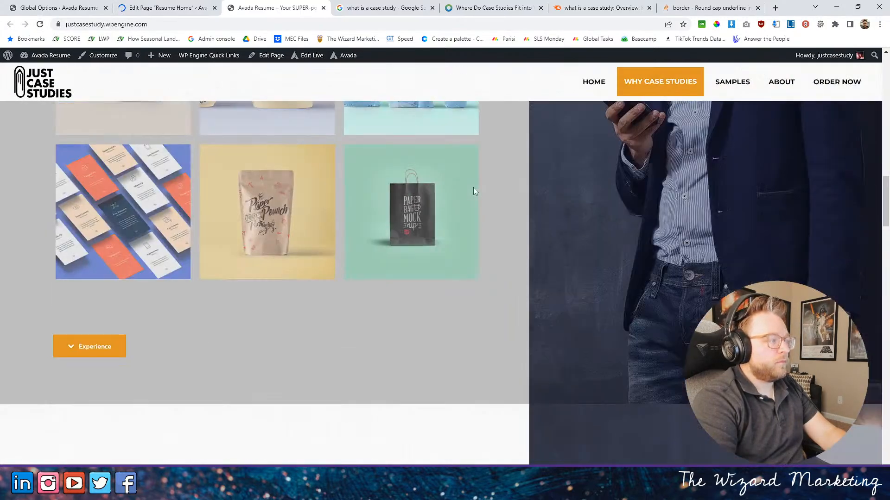
scroll(472, 190, "up", 12)
scroll(426, 175, "down", 3)
scroll(398, 196, "up", 1)
scroll(397, 196, "down", 10)
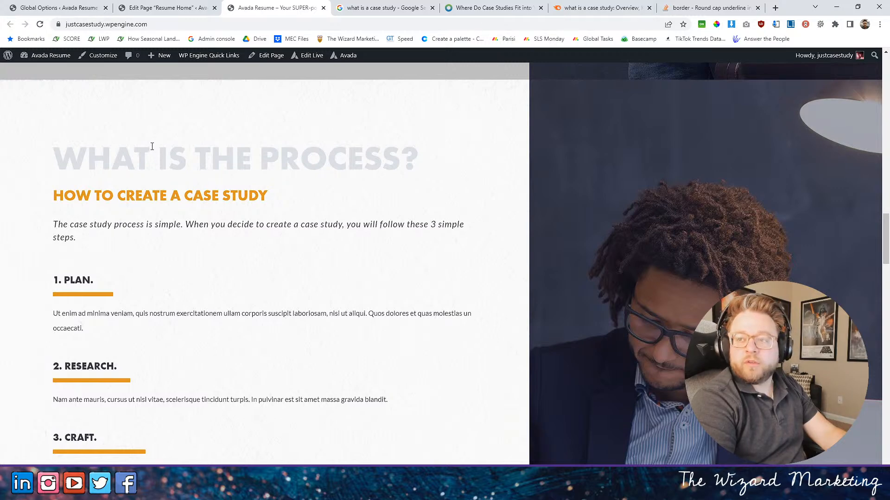
- Darken the "WHAT IS THE PROCESS?" title's Paper Dark font color by setting its lightness to -14, and save the title and page
left_click(133, 6)
scroll(269, 209, "down", 10)
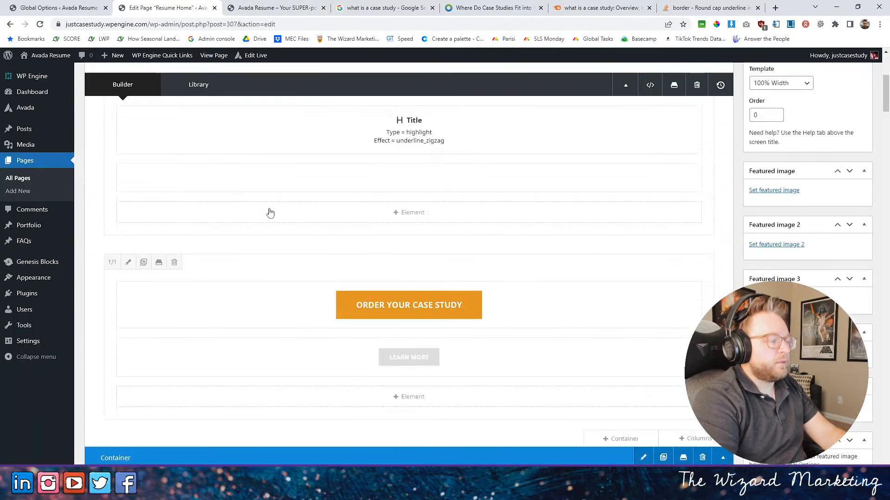
scroll(266, 199, "down", 15)
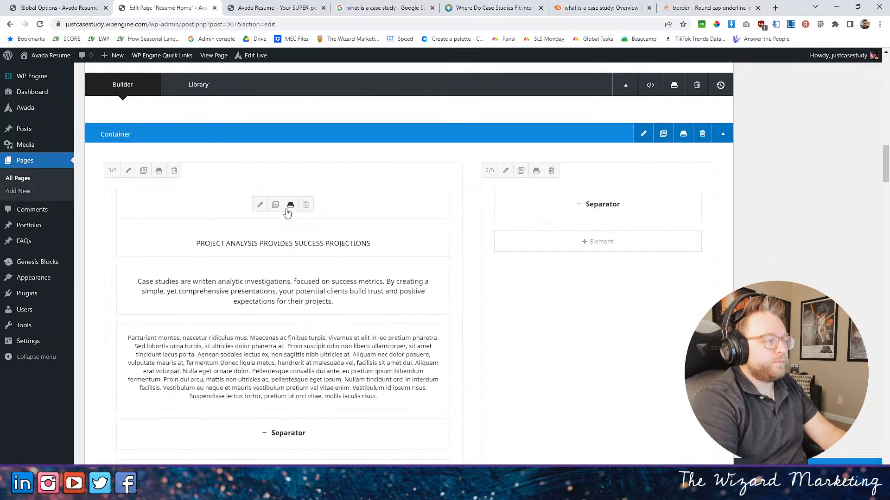
scroll(288, 209, "down", 5)
scroll(266, 244, "up", 3)
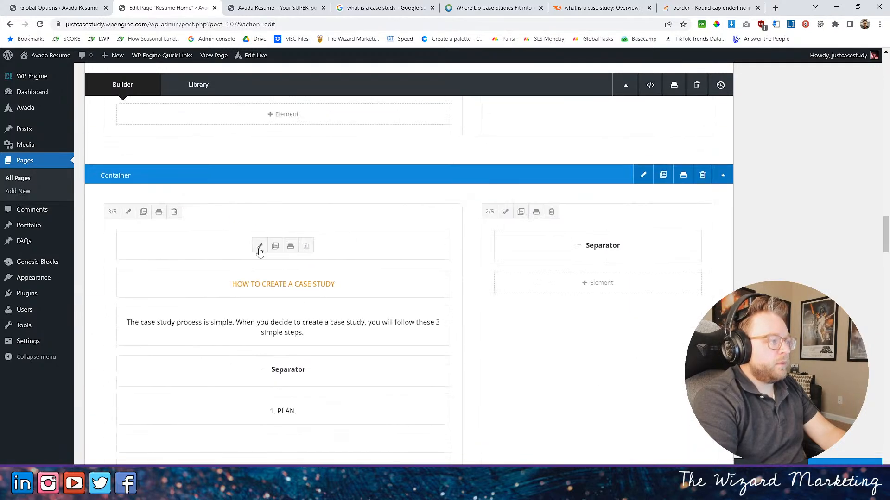
left_click(259, 246)
left_click(241, 112)
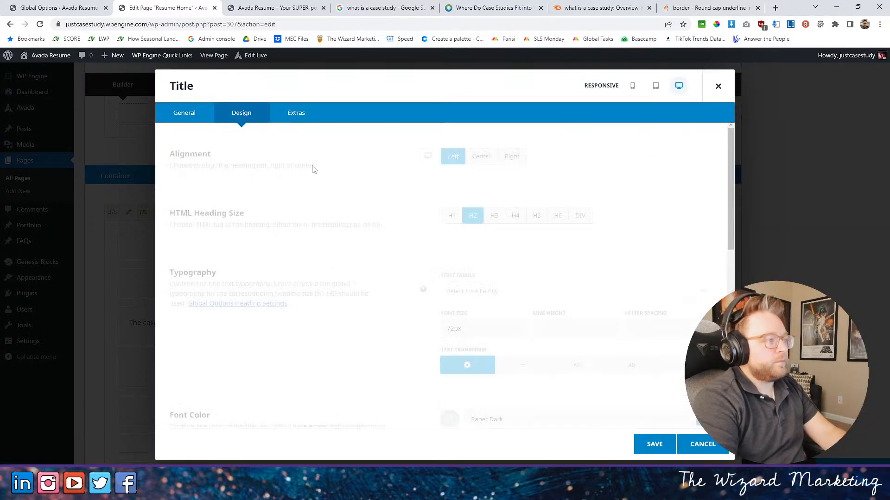
scroll(530, 355, "down", 1)
scroll(531, 356, "down", 2)
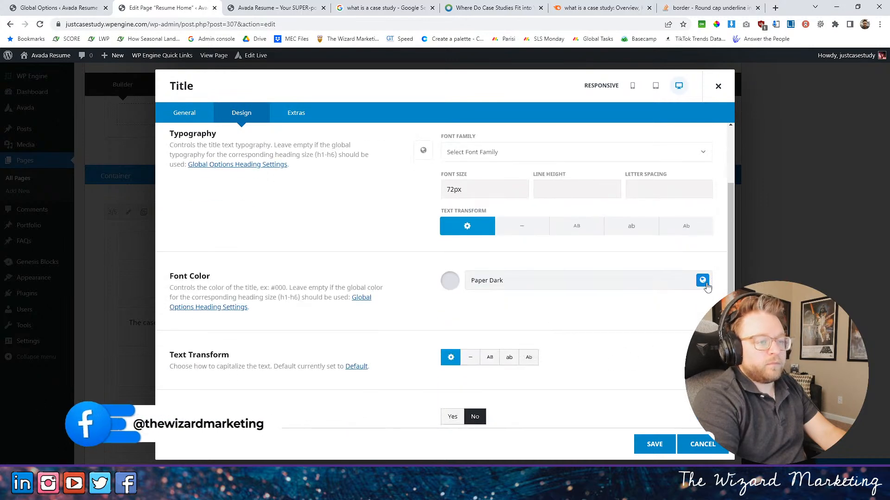
left_click(702, 280)
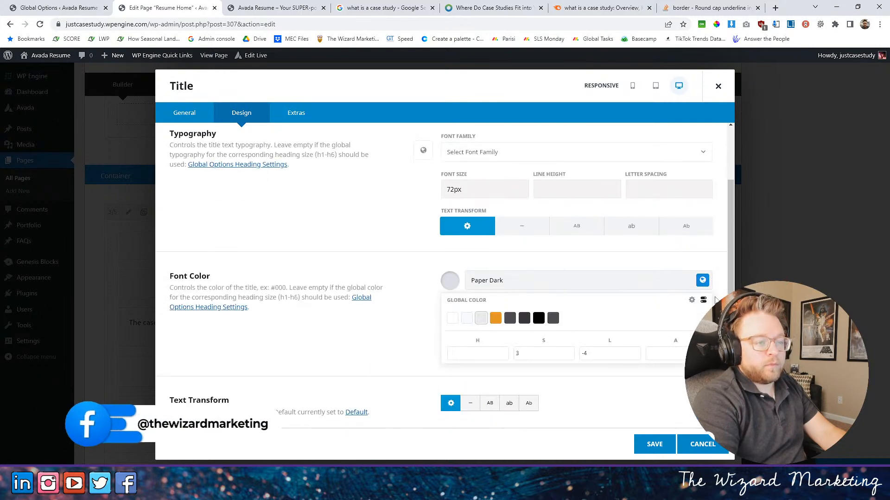
left_click(584, 353)
type("14")
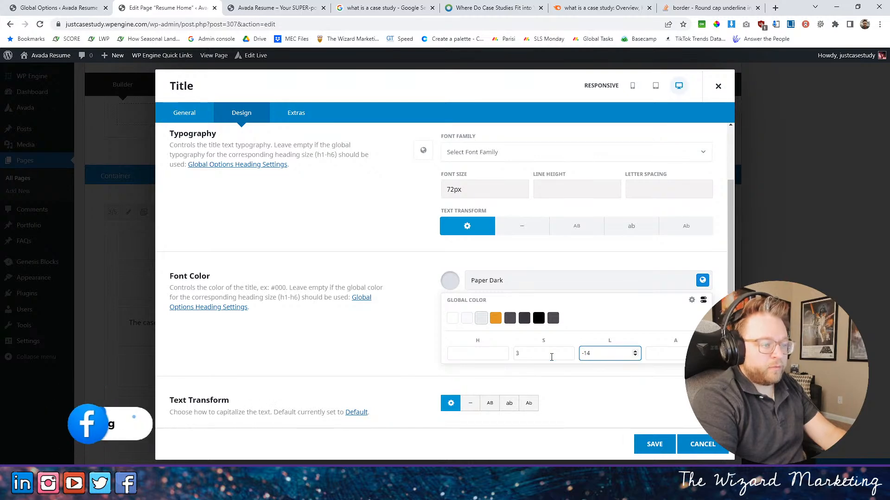
double_click(527, 354)
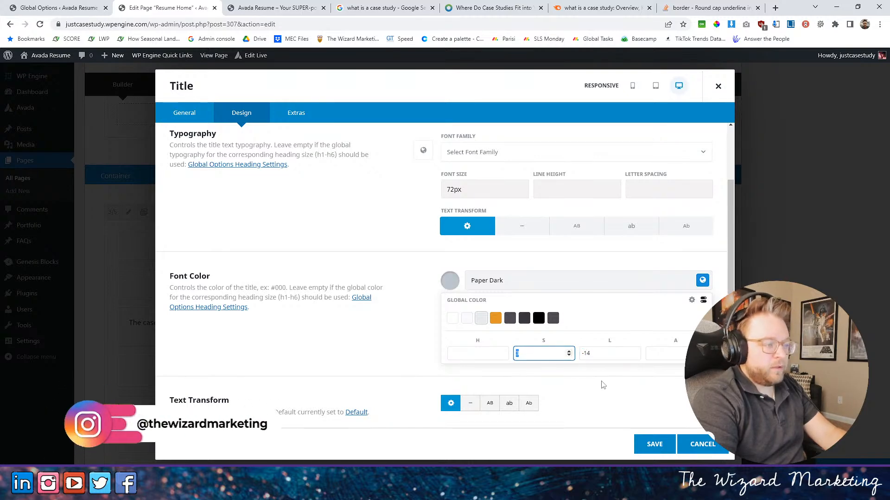
left_click(654, 444)
- Check the recolored process heading on the published home page and compare it with the Skills section's heading
left_click(274, 7)
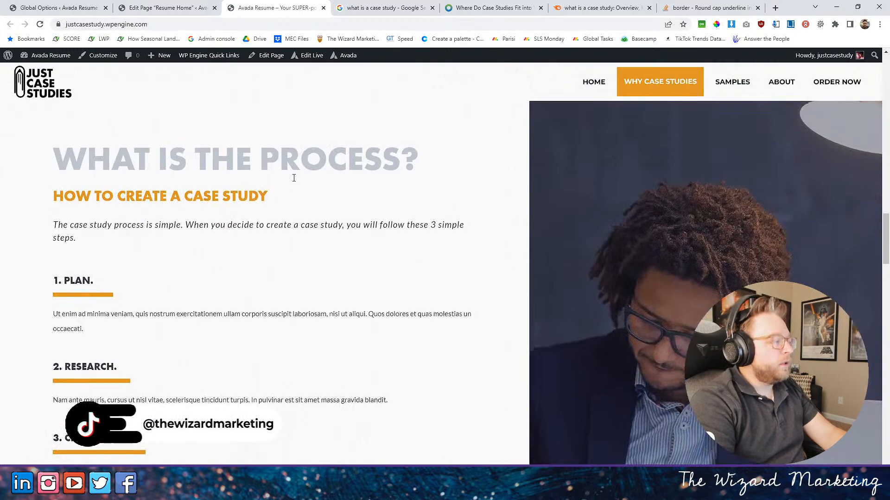
scroll(294, 177, "down", 13)
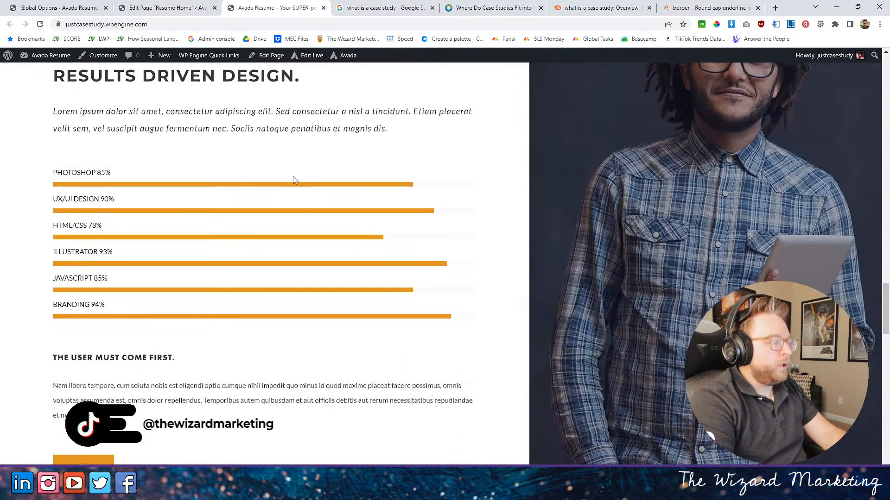
scroll(294, 180, "up", 3)
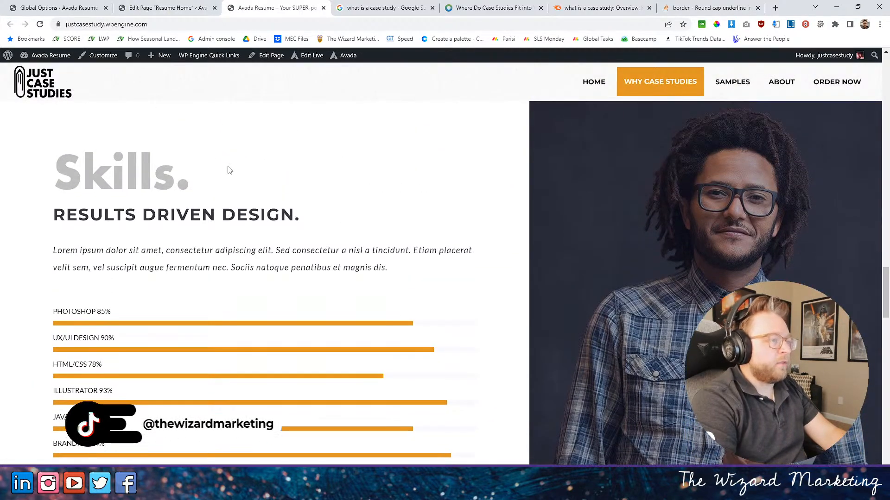
- In the page editor, replace the "Skills." title text with "WHY USE CASE STUDIES?"
left_click(173, 7)
scroll(399, 258, "down", 12)
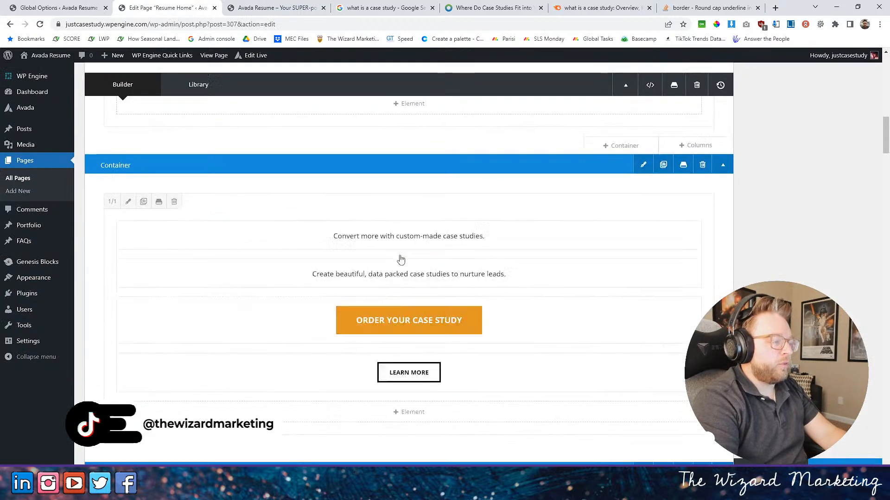
scroll(370, 249, "down", 15)
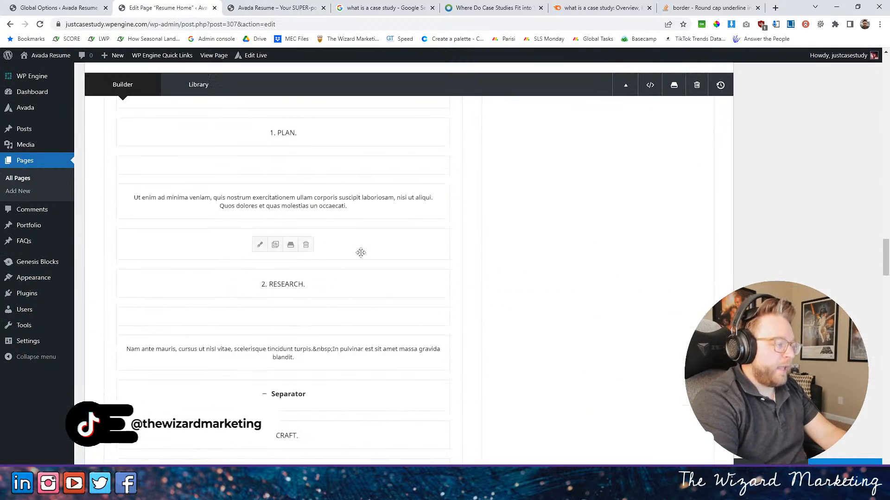
scroll(361, 253, "down", 4)
left_click(272, 174)
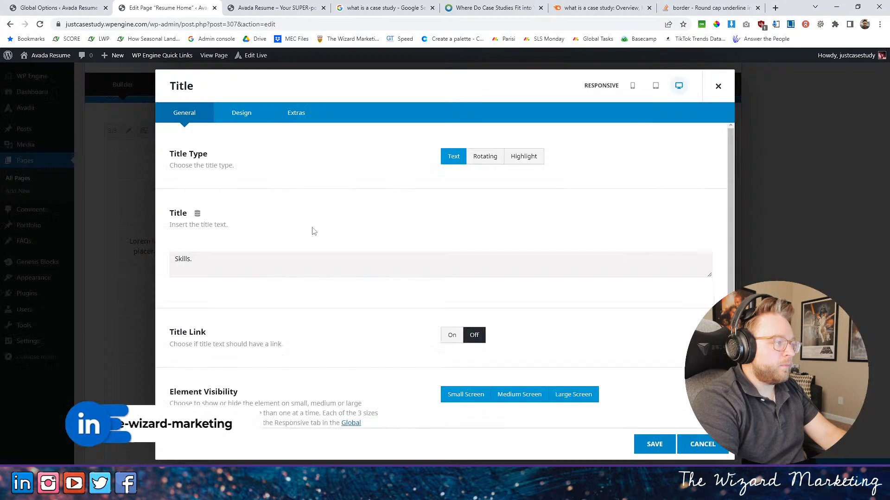
left_click_drag(231, 308, 129, 292)
type("W")
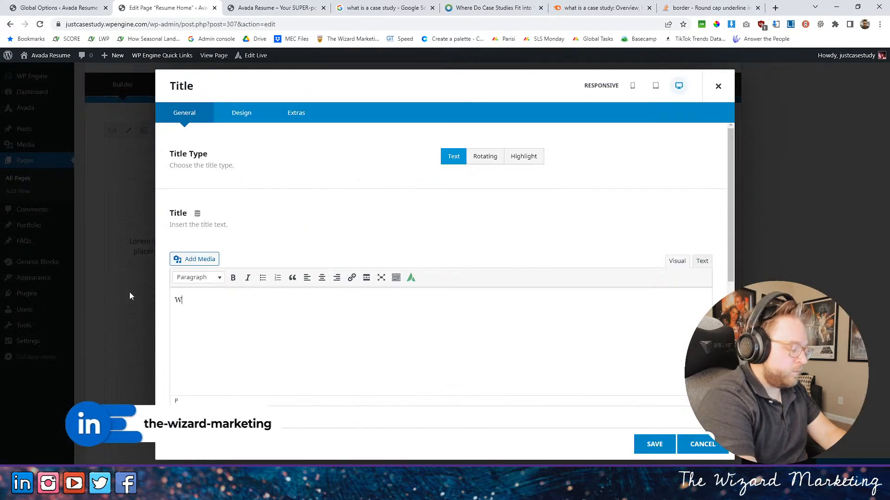
type("HY US")
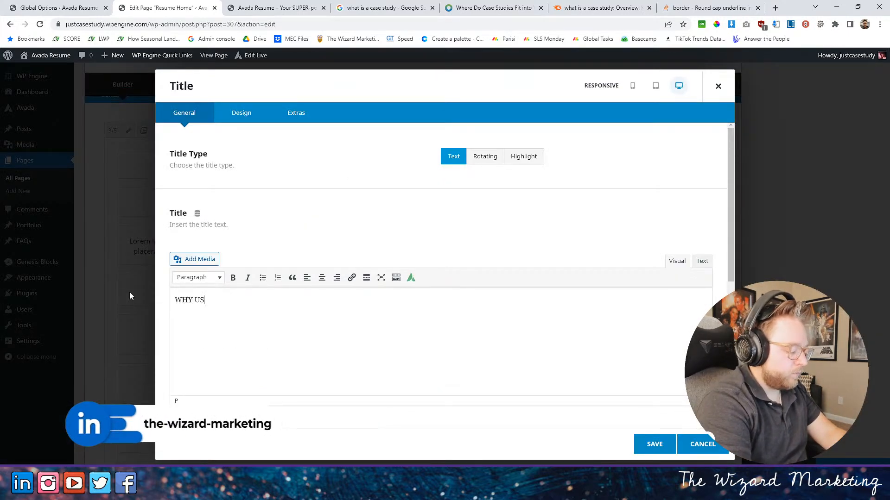
type("E CASE")
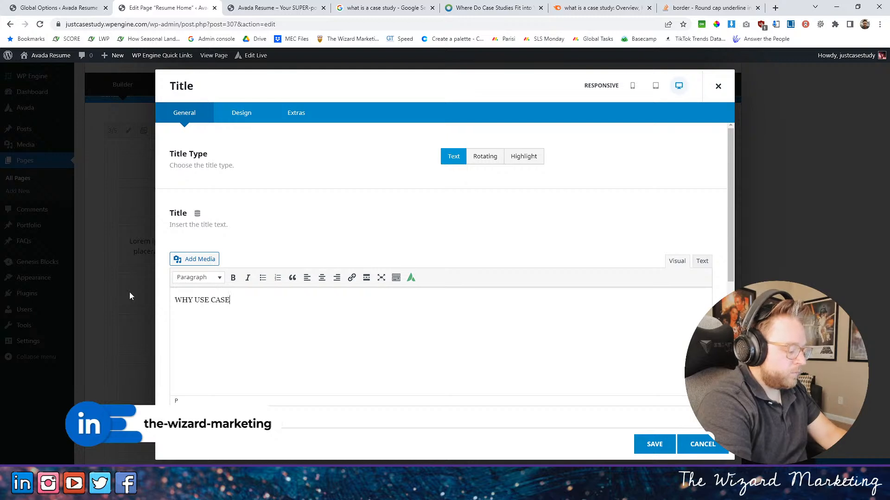
type(" STUDIES?")
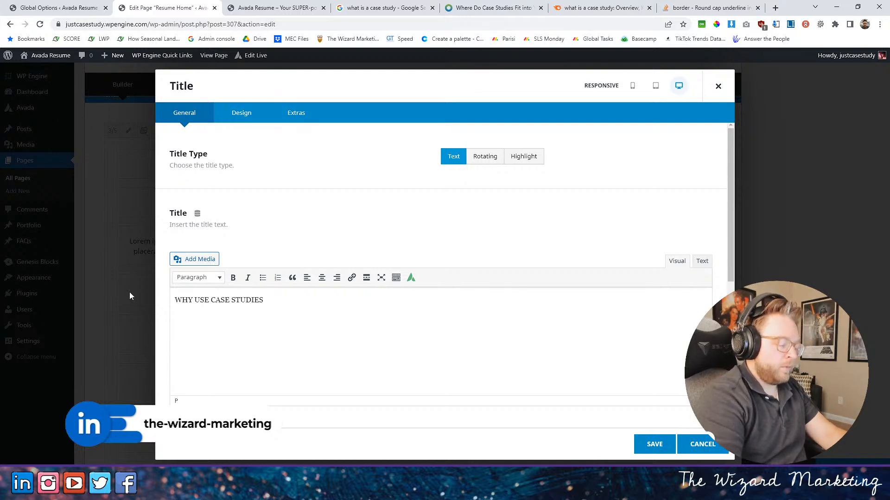
- Set the "WHY USE CASE STUDIES?" title's font size to 72px and save the title
left_click(243, 114)
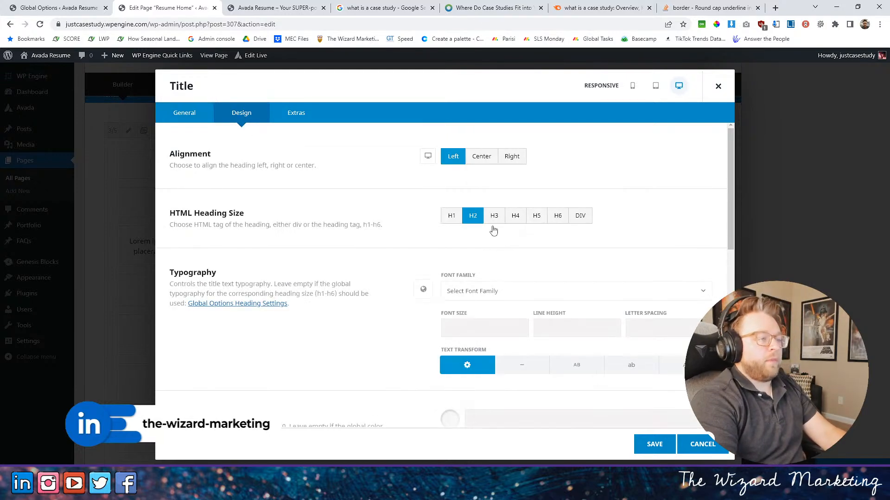
left_click(472, 326)
type("72px")
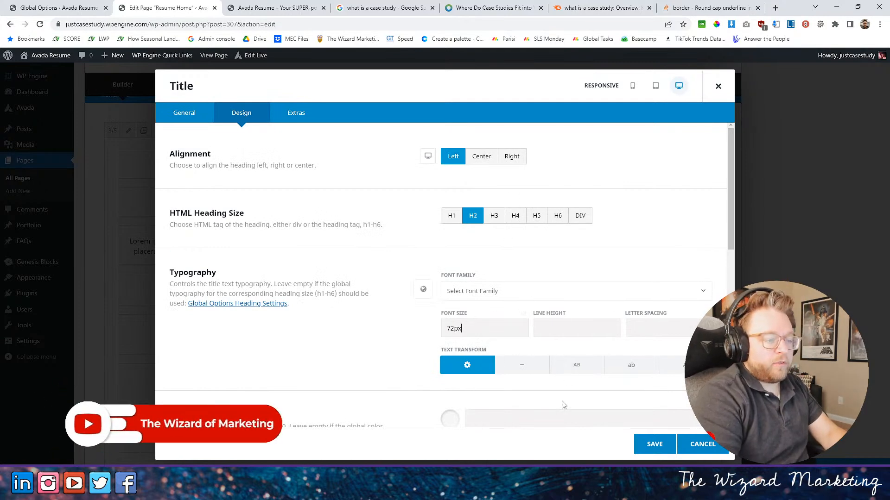
scroll(563, 405, "down", 3)
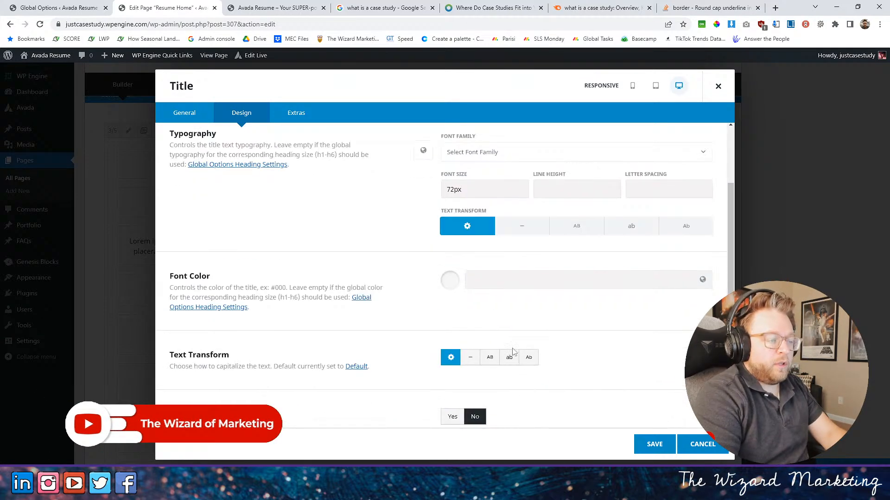
scroll(472, 337, "up", 2)
scroll(457, 310, "up", 1)
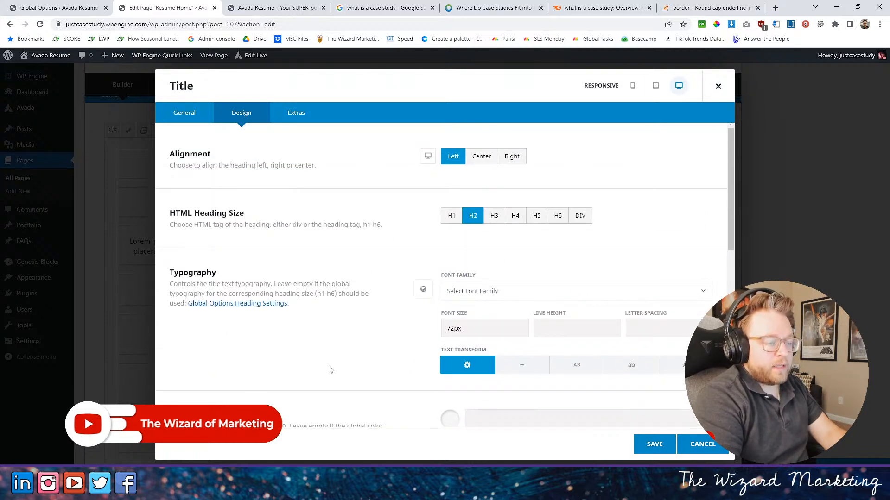
scroll(325, 367, "down", 5)
left_click(653, 448)
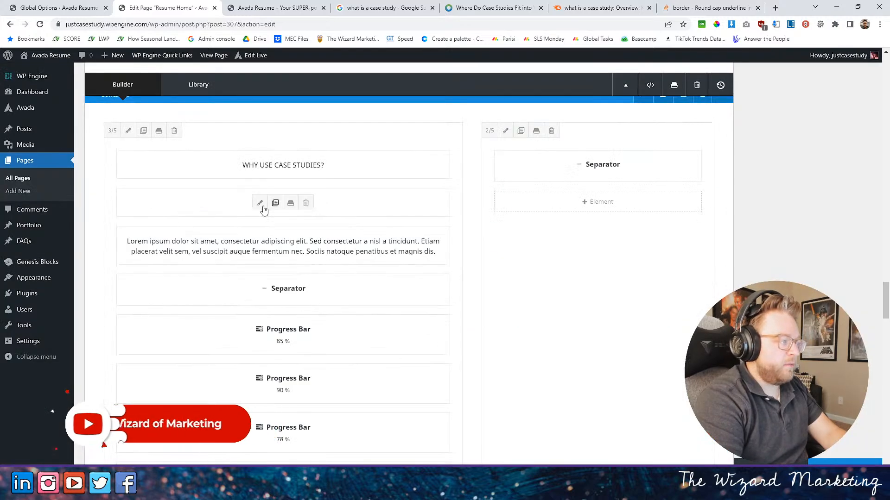
- Format the subtitle below "WHY USE CASE STUDIES?" as a DIV with a 32px font size and uppercase text transform
left_click(258, 203)
left_click(244, 118)
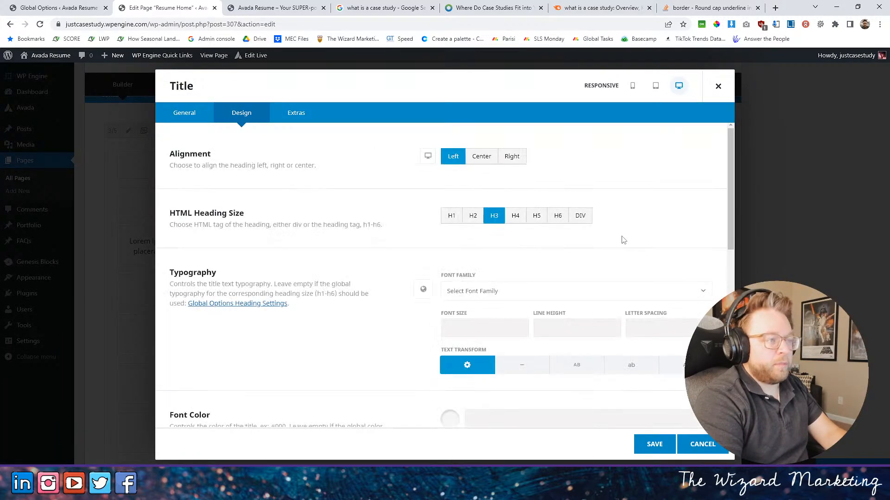
left_click(579, 217)
left_click(450, 238)
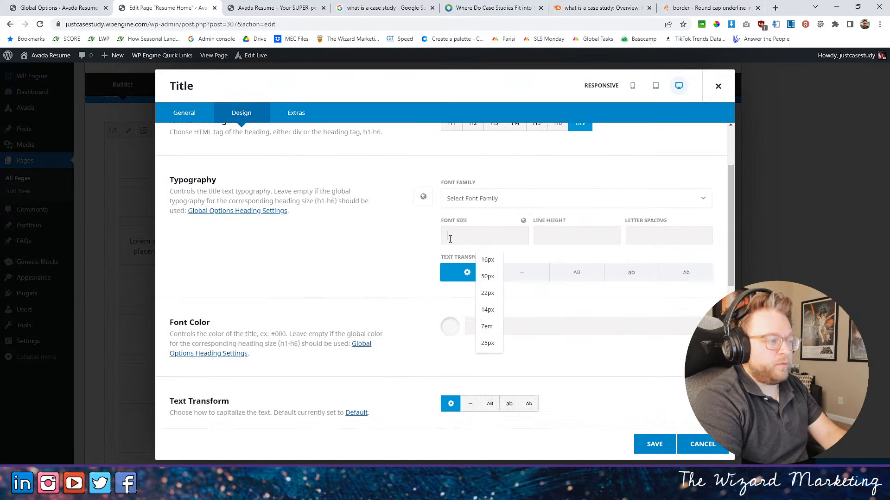
type("32px")
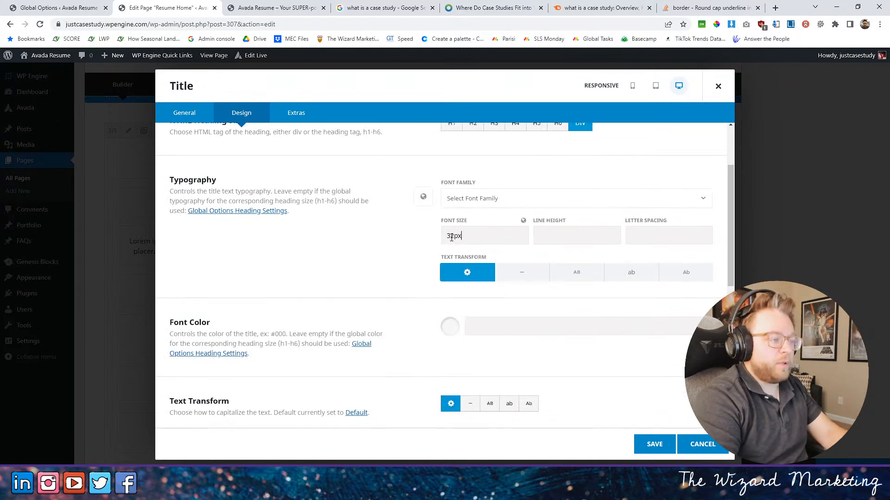
scroll(498, 310, "down", 2)
left_click(498, 309)
scroll(428, 224, "up", 3)
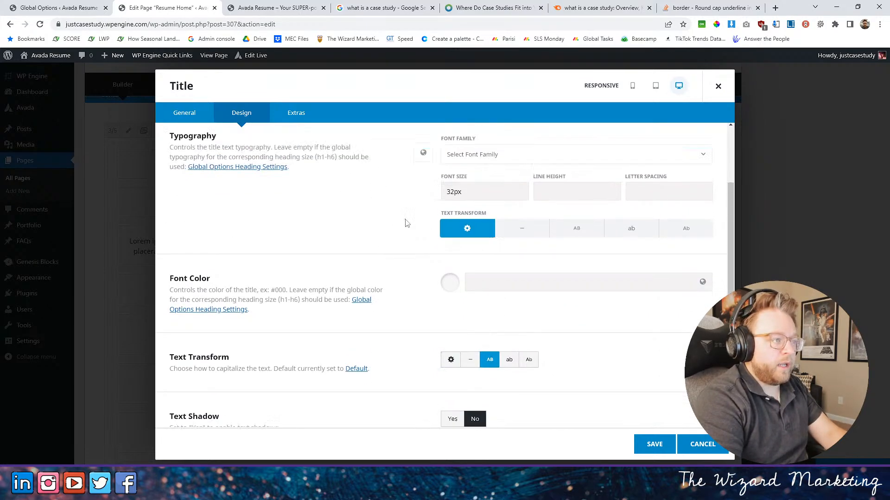
scroll(428, 224, "up", 1)
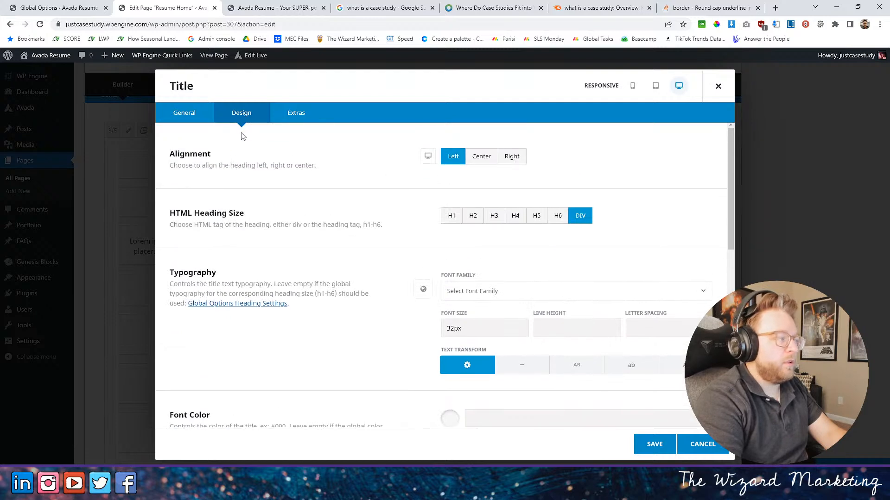
- Select the entire "RESULTS DRIVEN DESIGN." text in the subtitle's general settings for replacement
left_click(184, 112)
left_click_drag(309, 304, 105, 298)
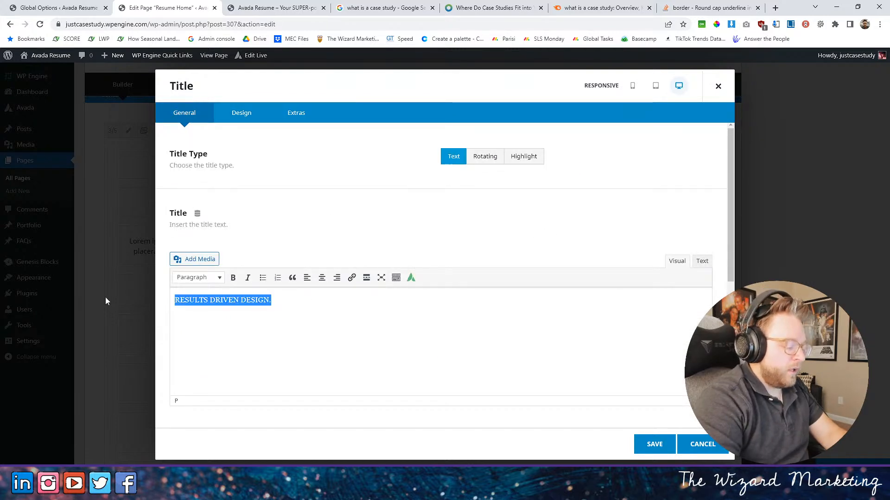
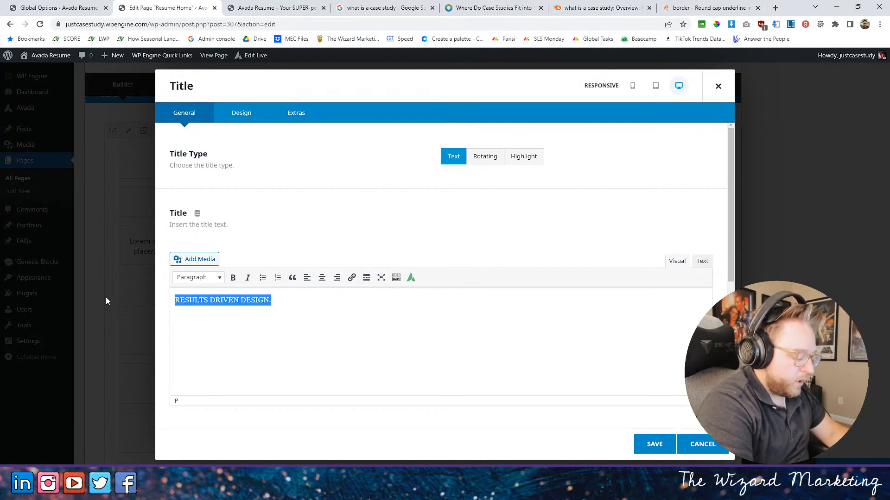
type("How")
key("BackSpace")
key("BackSpace")
key("BackSpace")
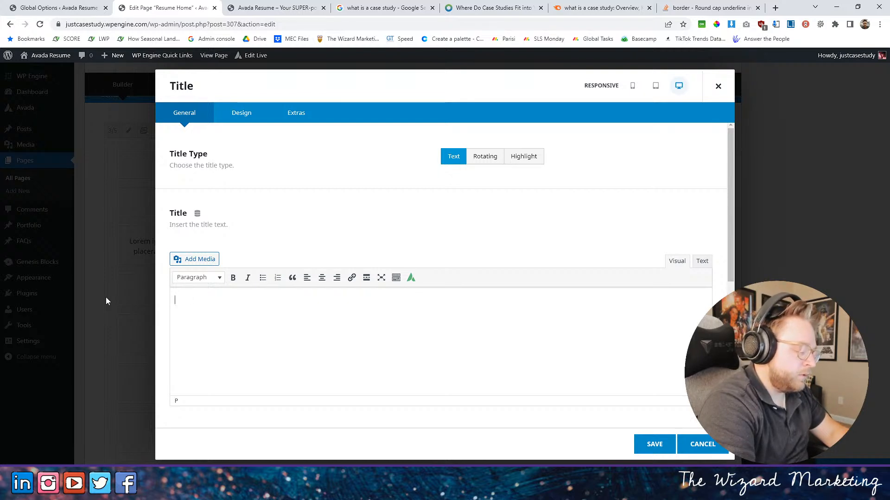
type("Who")
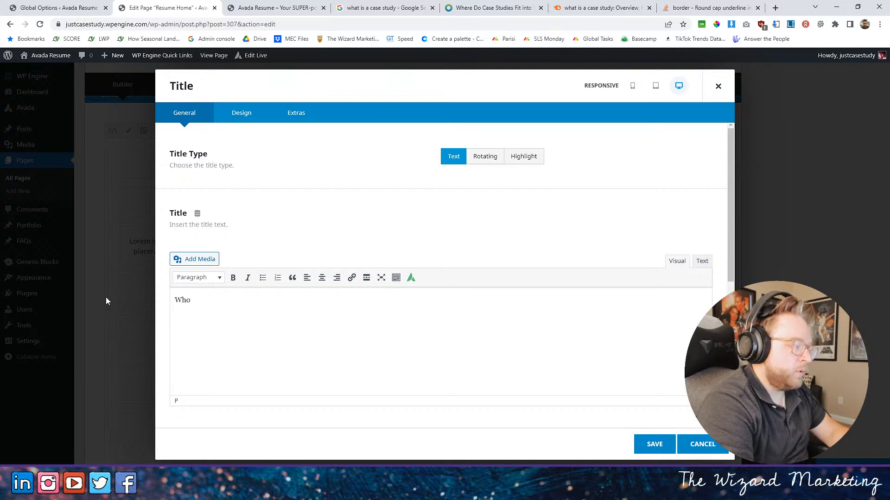
key("BackSpace")
key("BackSpace")
key("BackSpace")
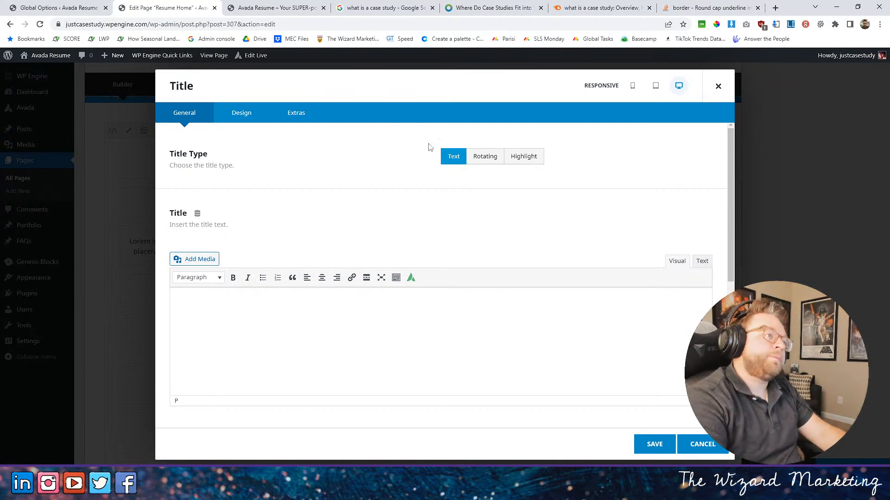
- Review the open case study article and the "what is a case study" search results for subtitle wording ideas
left_click(510, 8)
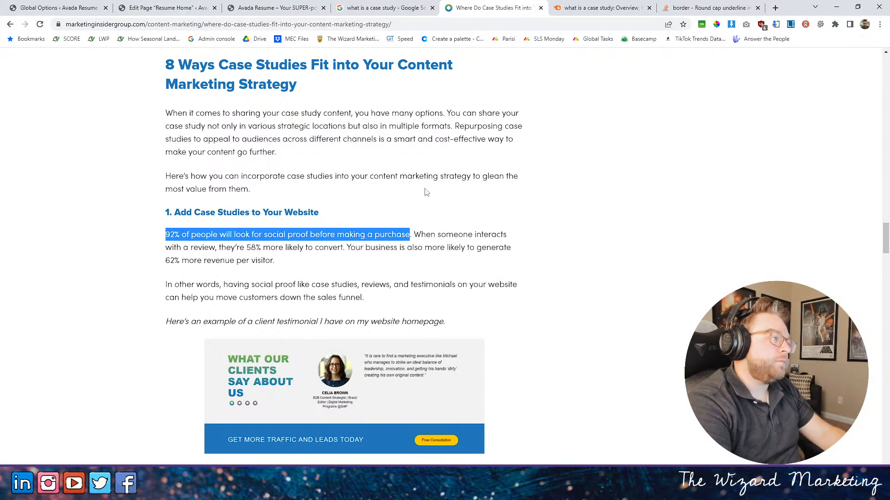
scroll(207, 160, "down", 4)
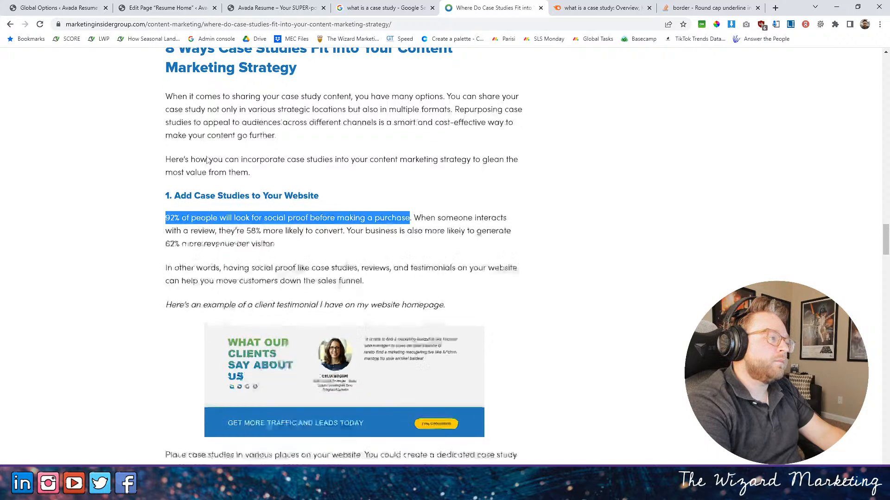
scroll(206, 160, "up", 5)
left_click(390, 8)
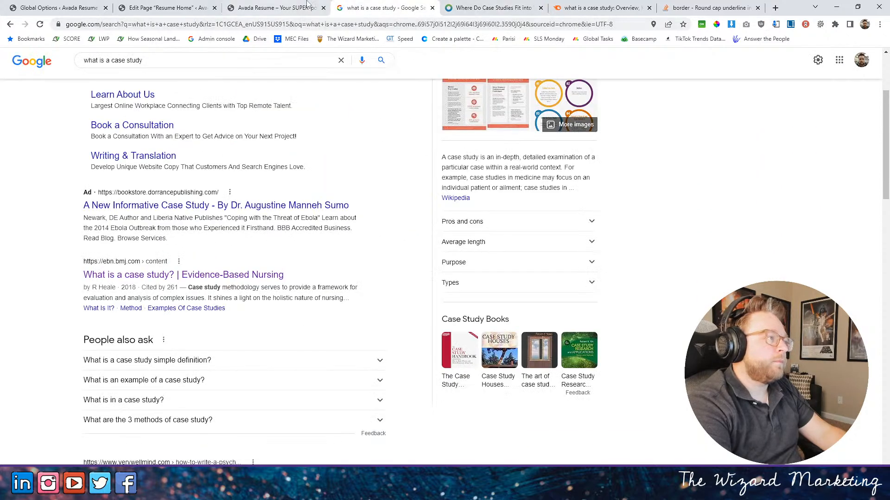
left_click(259, 7)
left_click(167, 8)
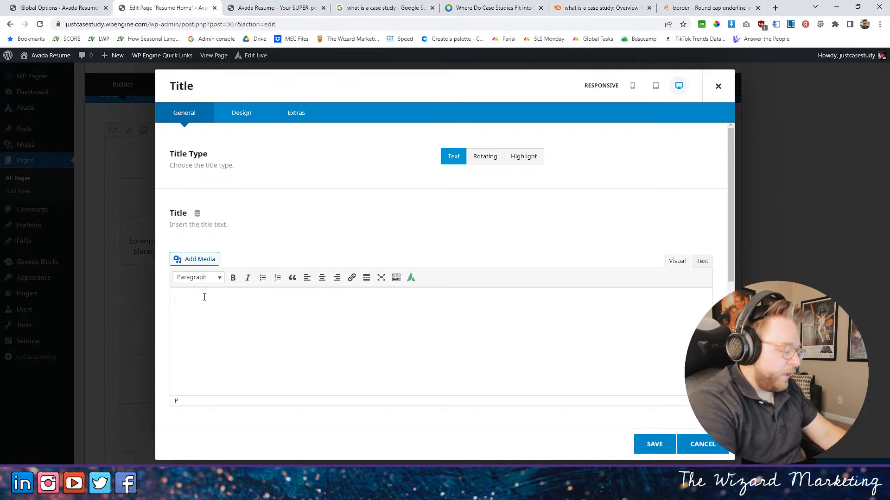
- Enter "5 Reasons to have case studies" as the subtitle text, check its design settings and save the title
type("5 Reason")
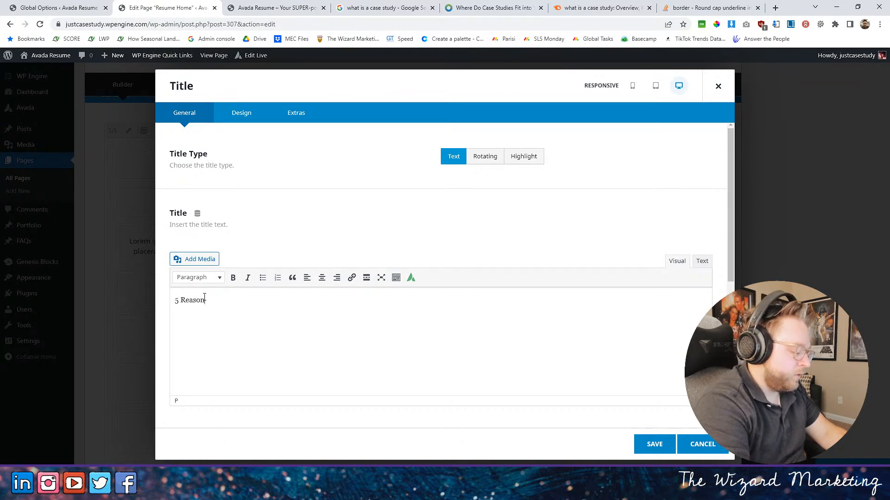
type("s rt")
type("to ")
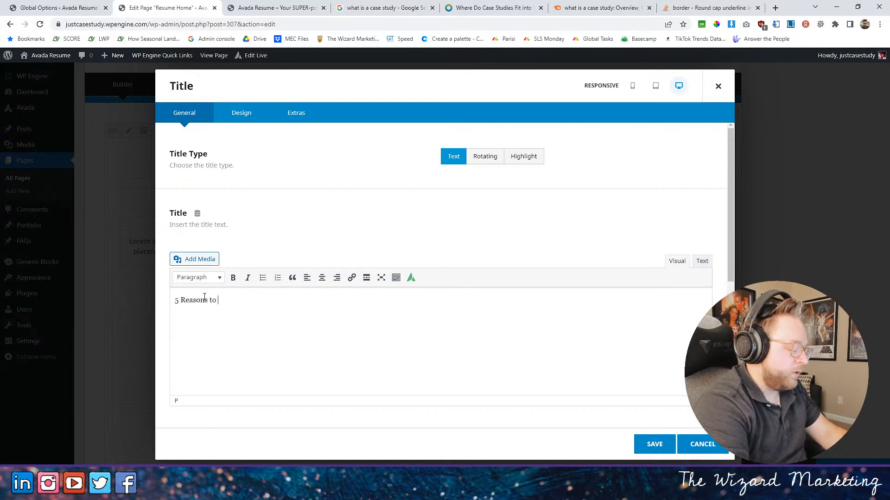
type("have")
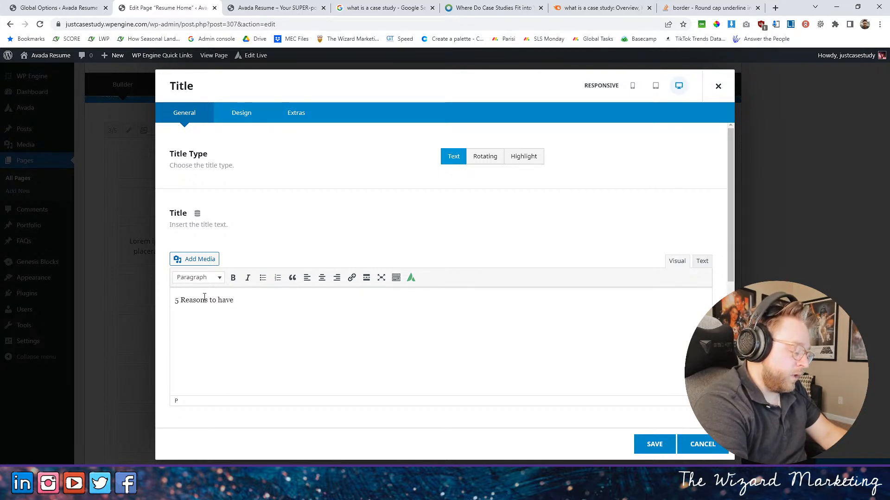
type("case studies")
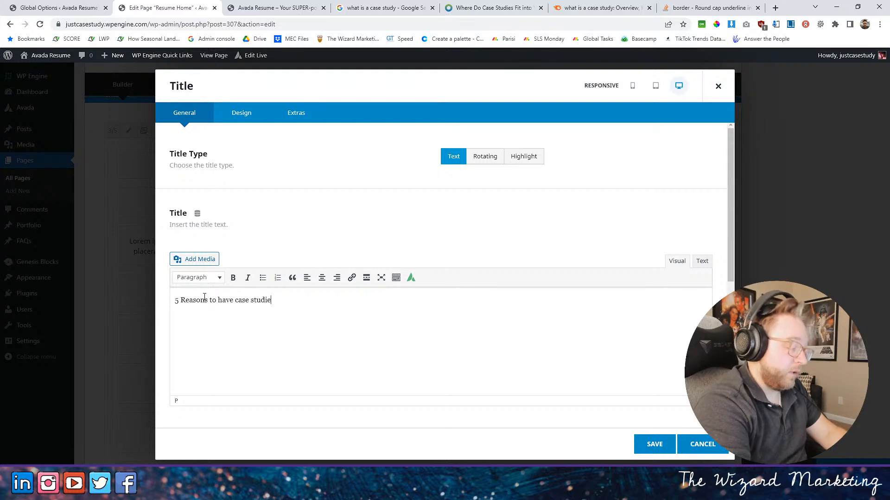
left_click(234, 112)
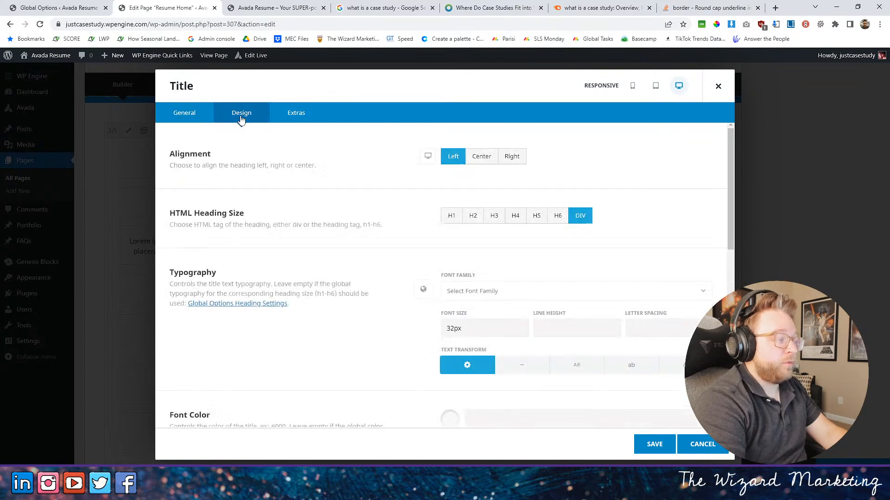
scroll(453, 315, "down", 6)
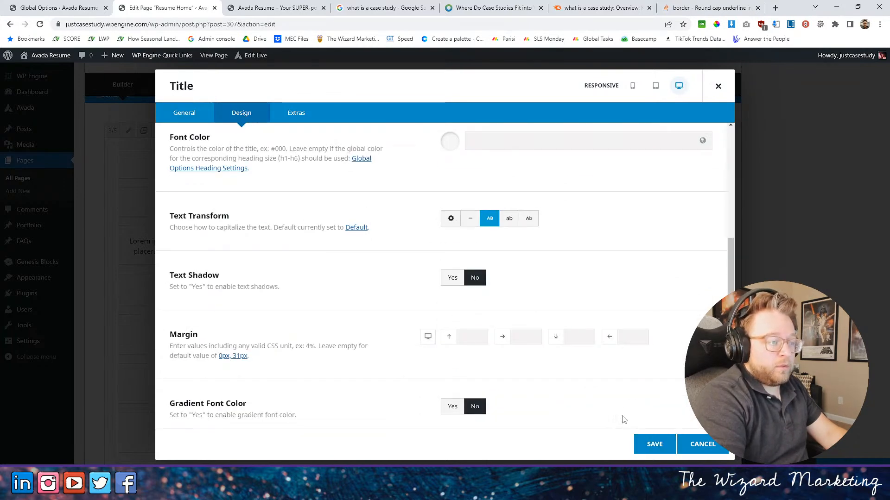
left_click(653, 443)
- Update the page and reload the live home page to check the new heading and subtitle
scroll(363, 275, "down", 1)
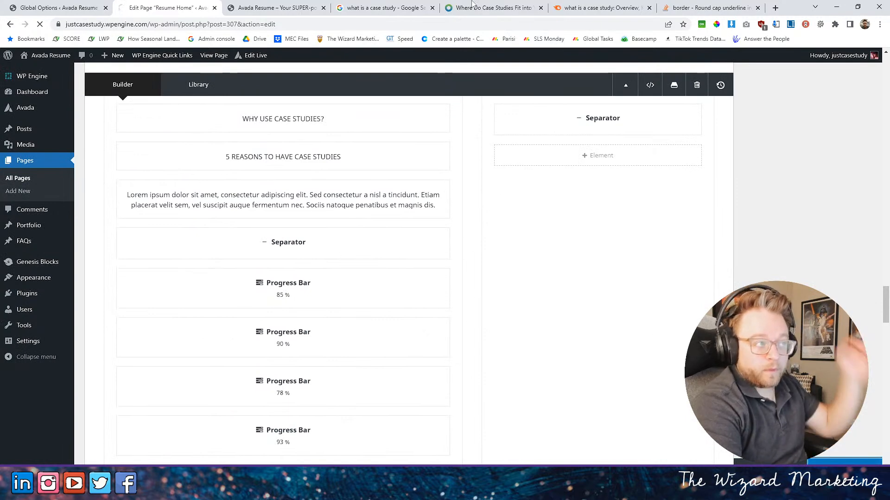
left_click(304, 7)
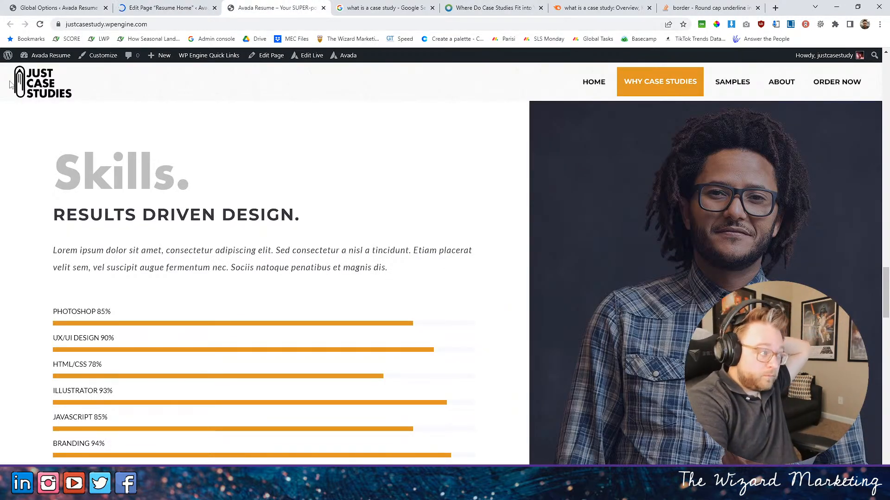
left_click(41, 25)
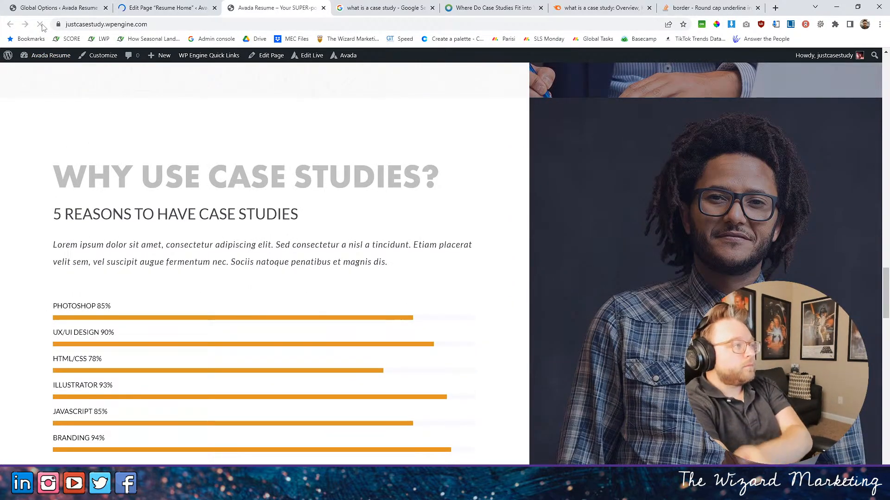
- Set the "5 REASONS TO HAVE CASE STUDIES" subtitle's font family to futura-pt-bold, sans-serif and save the title
left_click(181, 4)
scroll(233, 248, "down", 15)
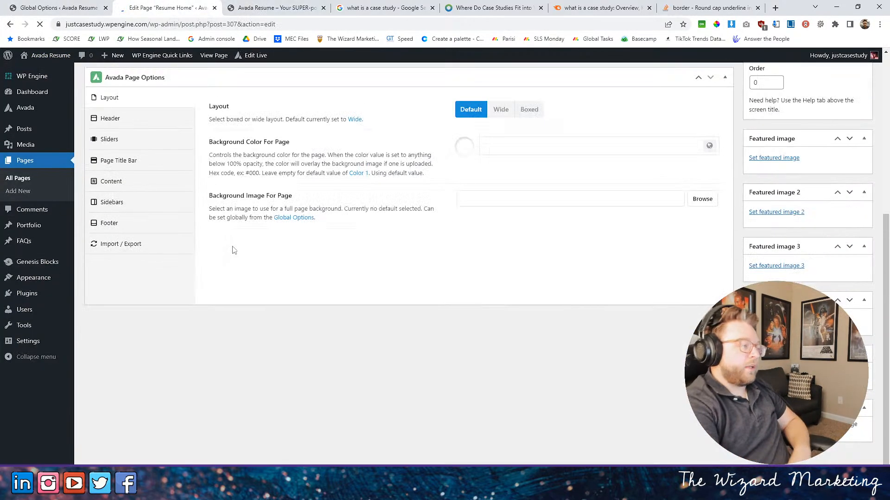
scroll(302, 259, "down", 15)
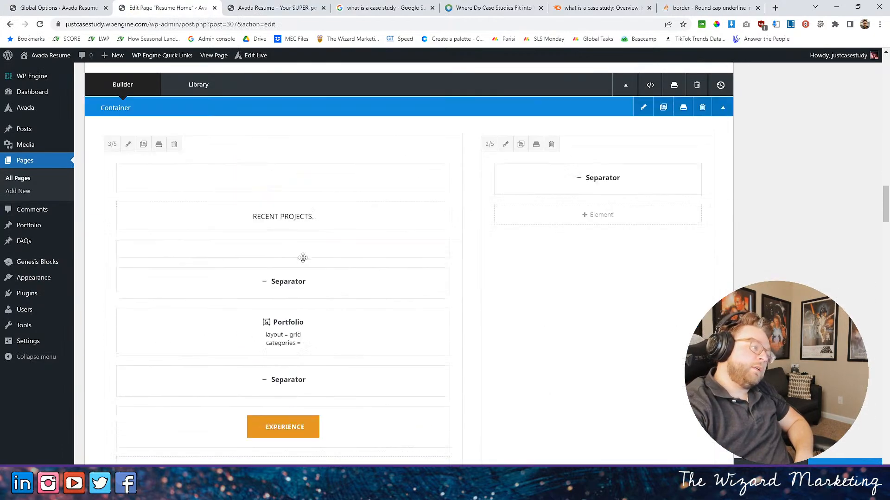
scroll(295, 254, "up", 10)
scroll(287, 257, "down", 4)
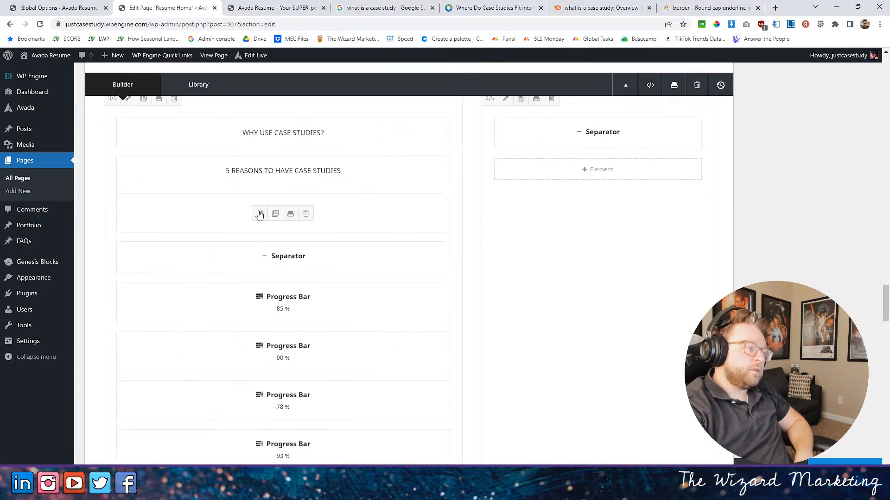
left_click(260, 172)
left_click(243, 113)
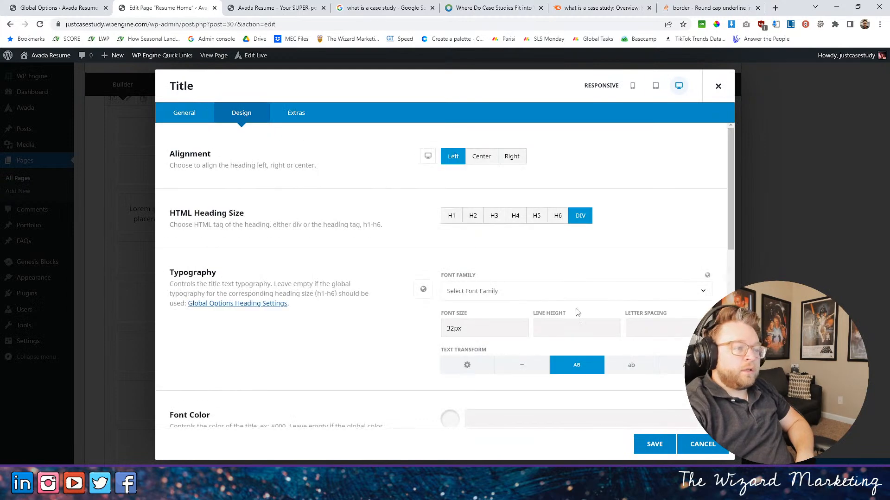
left_click(506, 292)
left_click(487, 361)
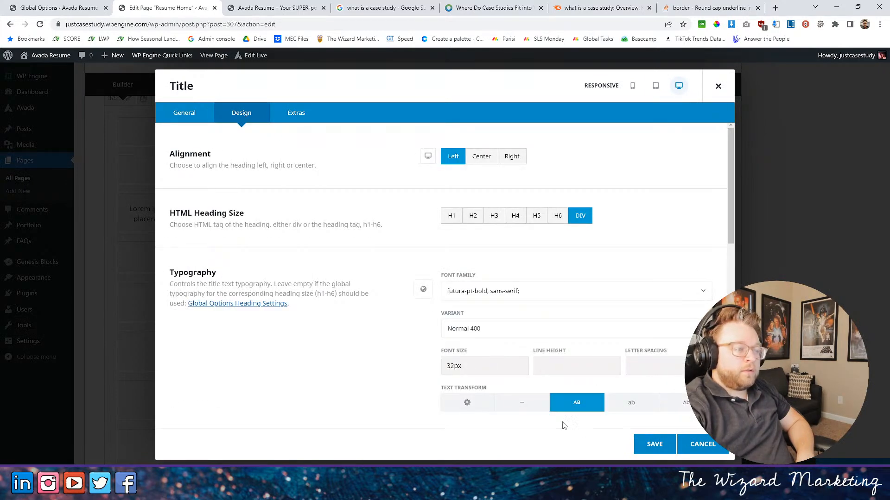
left_click(648, 447)
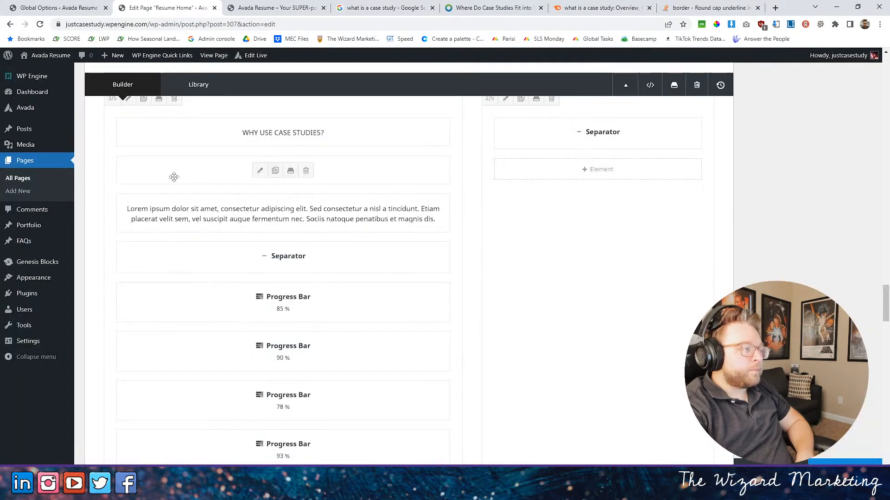
left_click(256, 7)
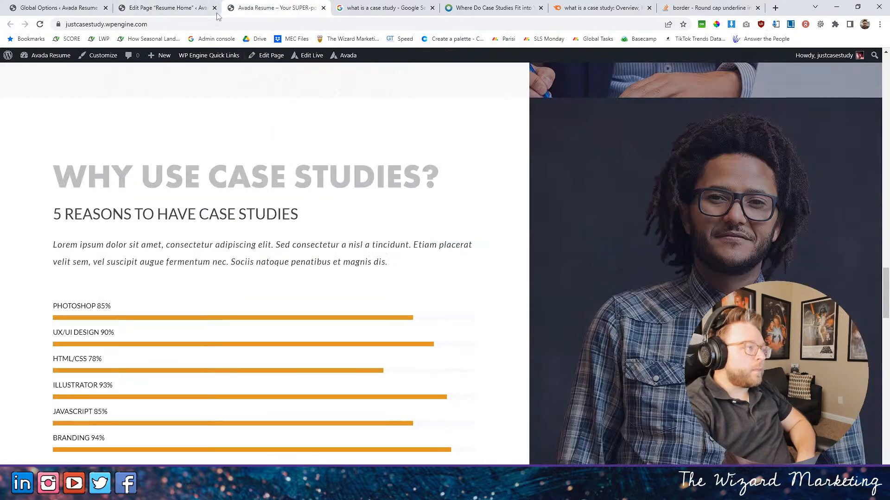
left_click(167, 8)
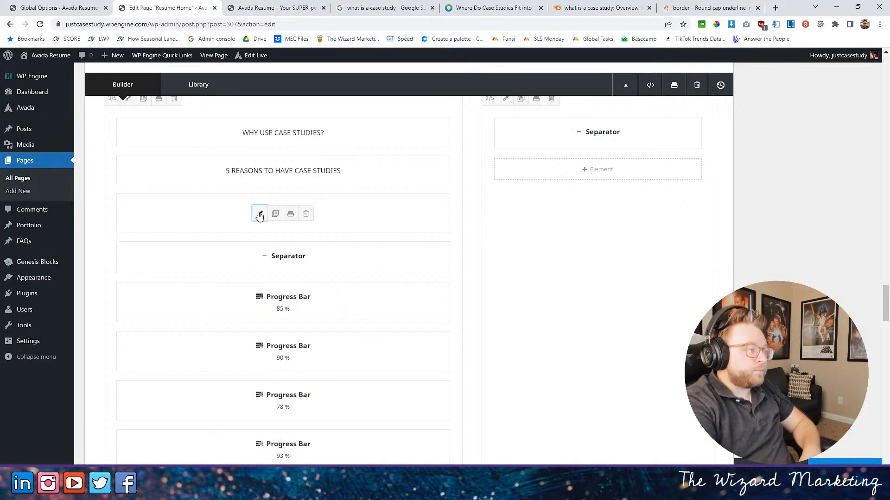
- Replace the section's lorem ipsum text with "Even though case studies are easy to create, most businesses do not have one ready to share."
left_click(258, 212)
left_click_drag(290, 324, 135, 292)
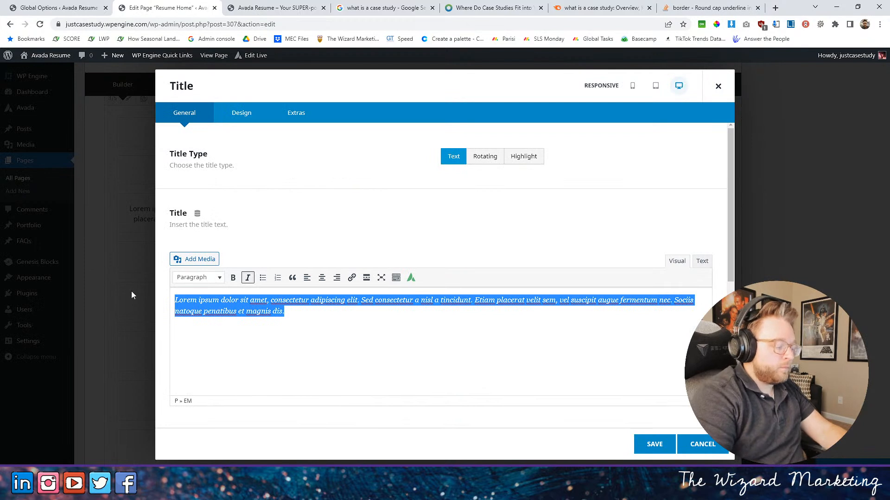
type("Even though")
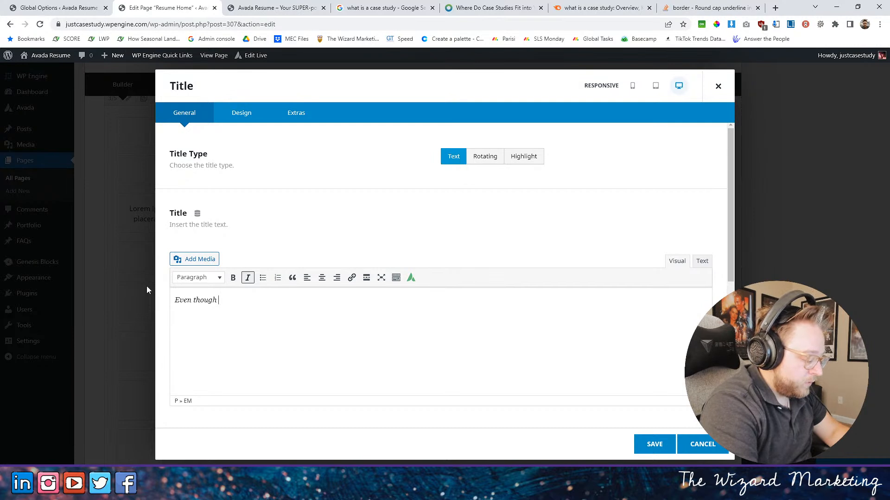
type("case")
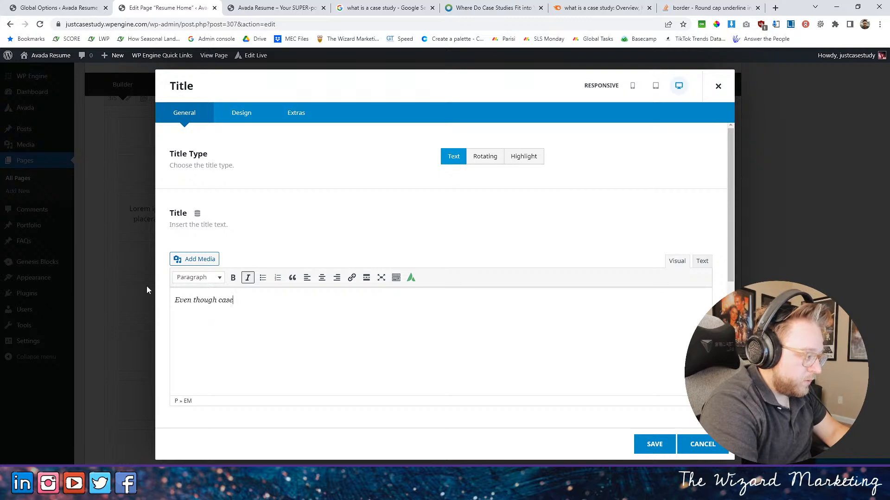
type(" stud")
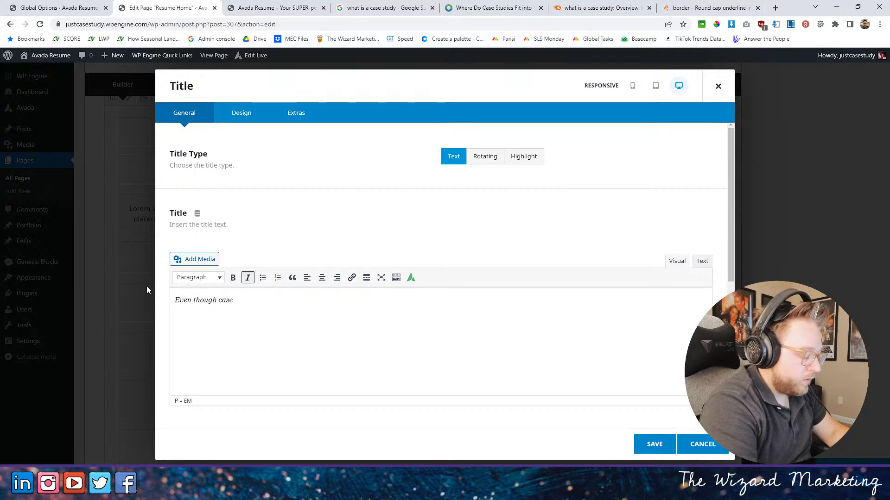
type("ies ")
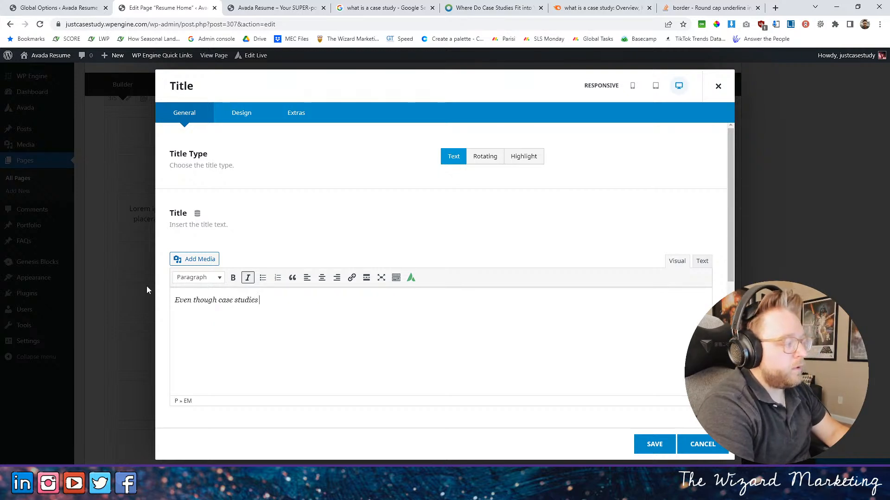
type("are ")
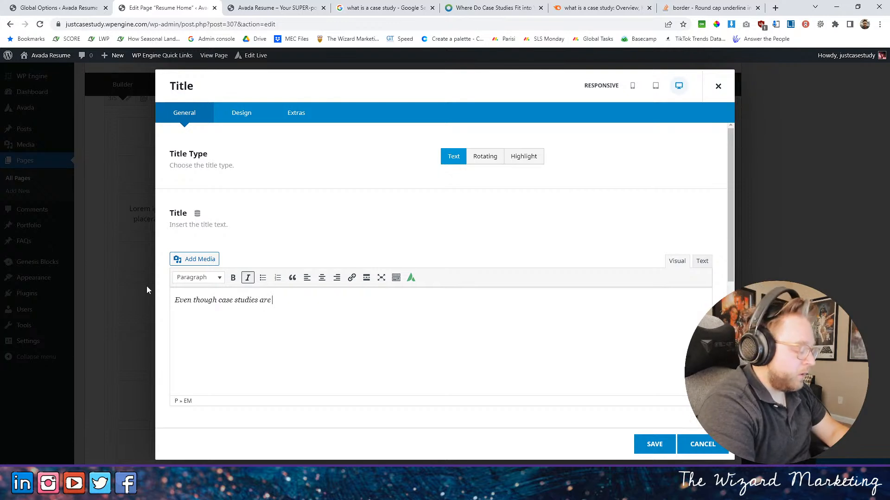
type("easy to cr3eat")
type("e")
key("BackSpace")
key("BackSpace")
key("BackSpace")
key("BackSpace")
key("BackSpace")
type("ea")
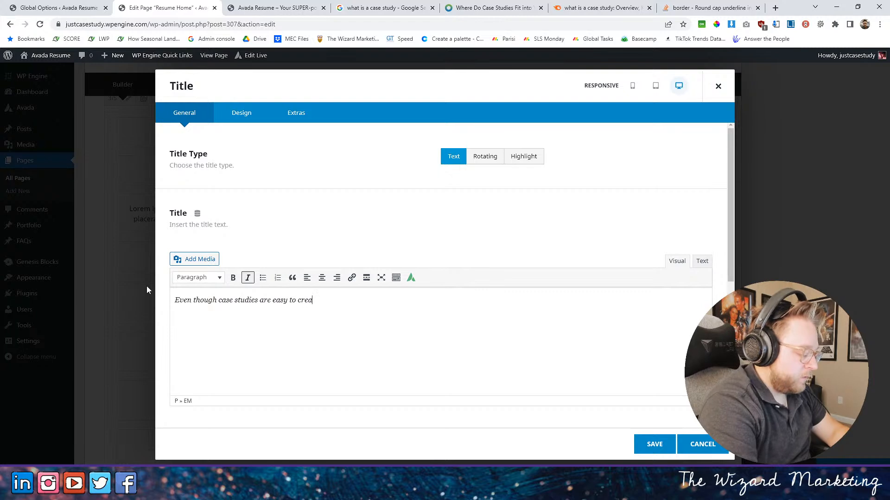
type("te, most businessesd ")
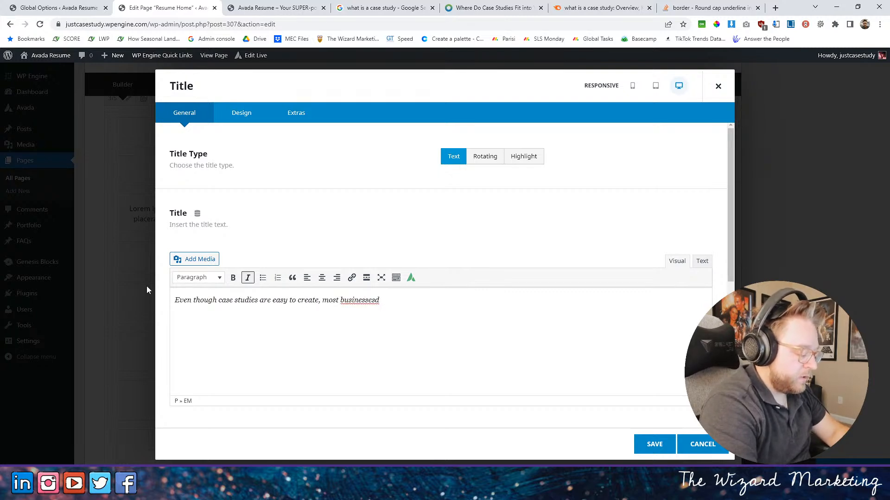
type("do not have")
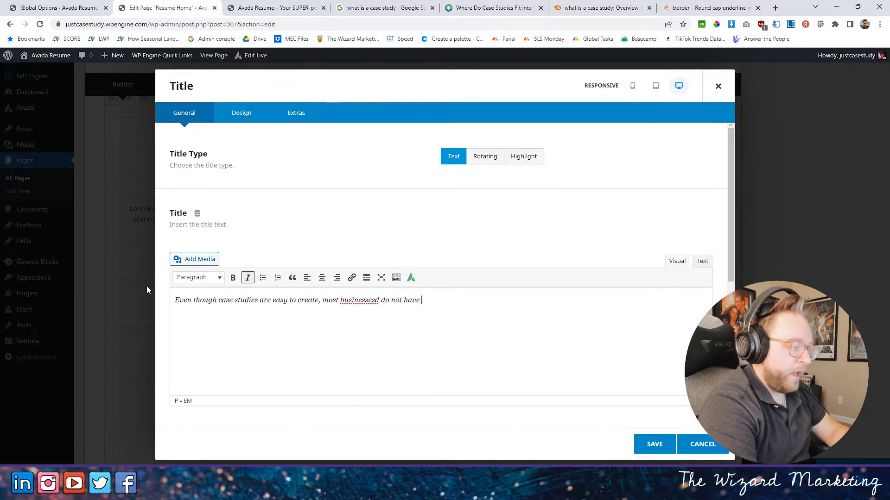
type(" one ")
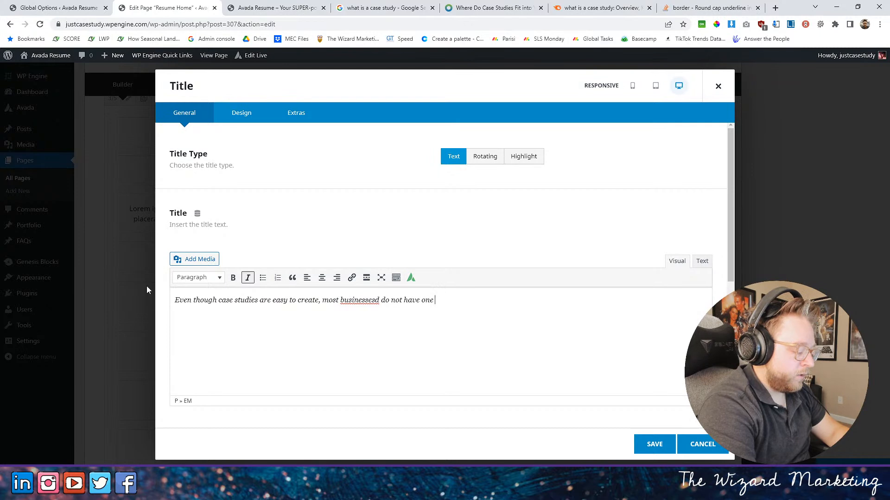
type("ready to share.")
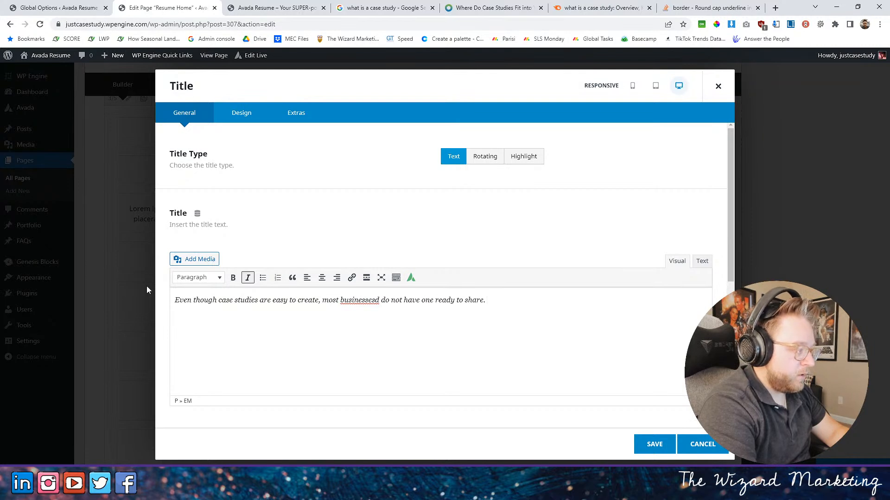
left_click(376, 300)
key("BackSpace")
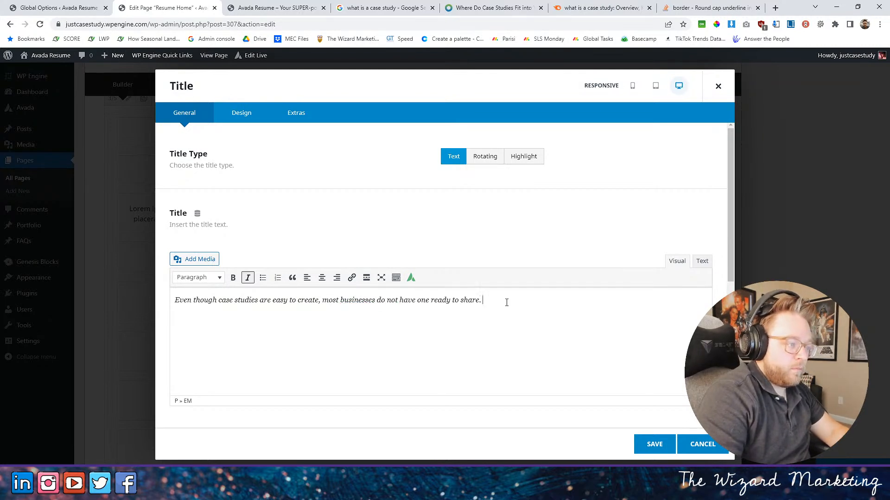
- Append "Here are 5 statistic driven reasons to have and use multiple case studies in your business." and save the title
type("H")
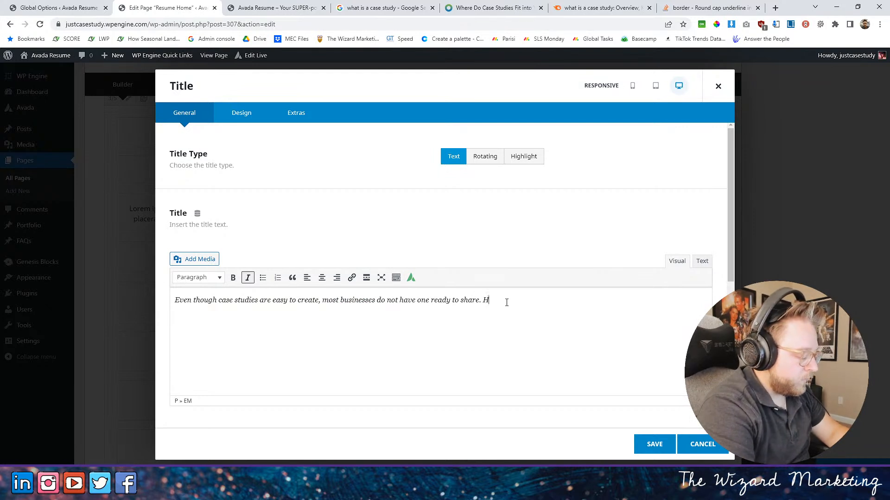
type("ere are ")
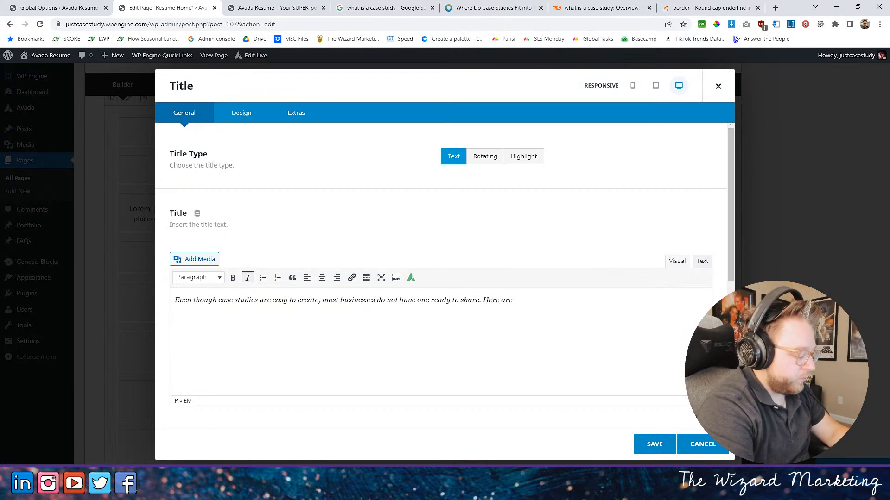
type("5 sta")
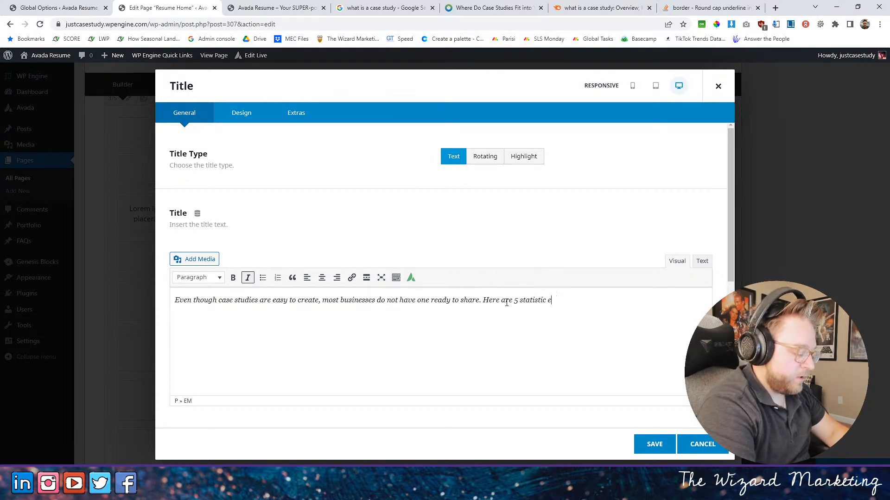
type("tistic driven reason")
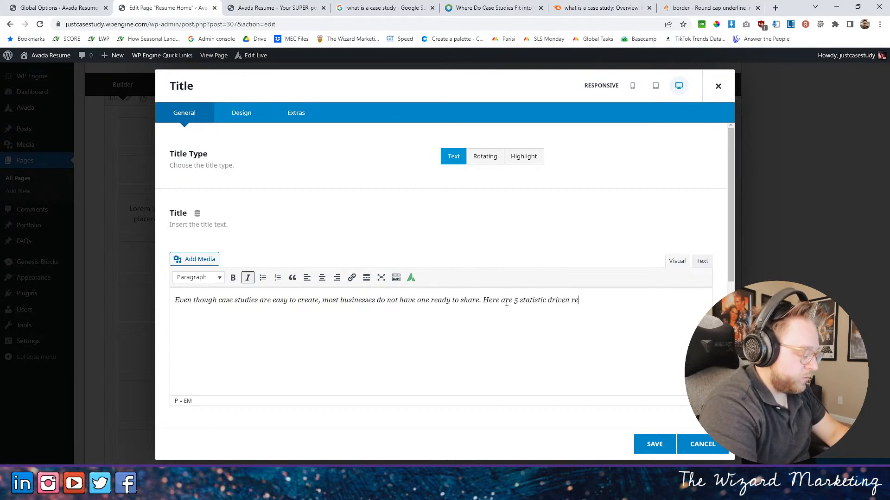
type("s to")
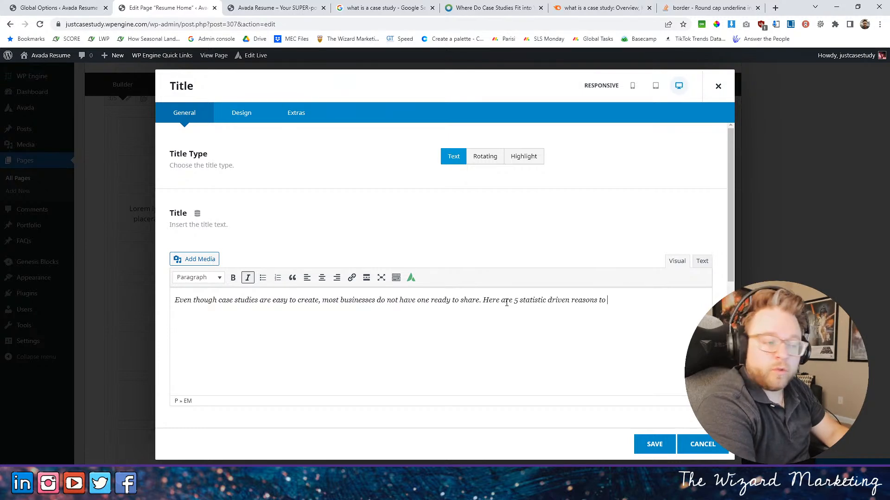
type("have ")
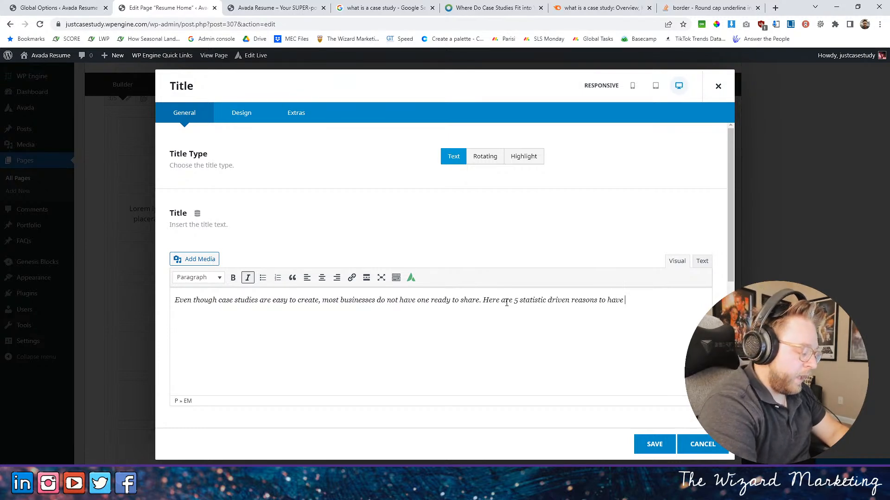
type("and use multi")
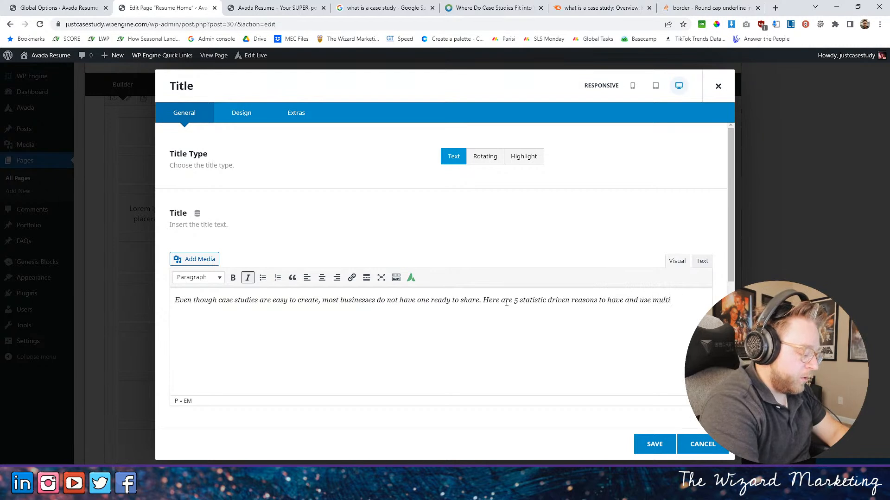
type("ple case studie")
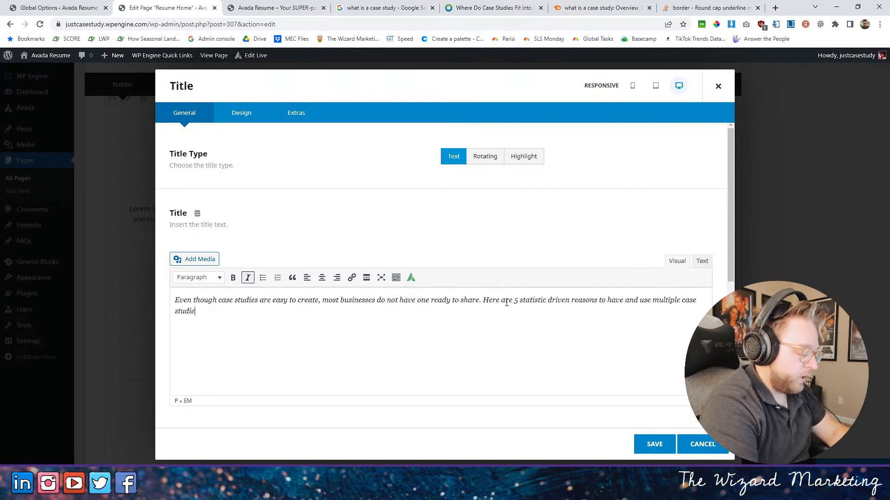
type("s in your business.")
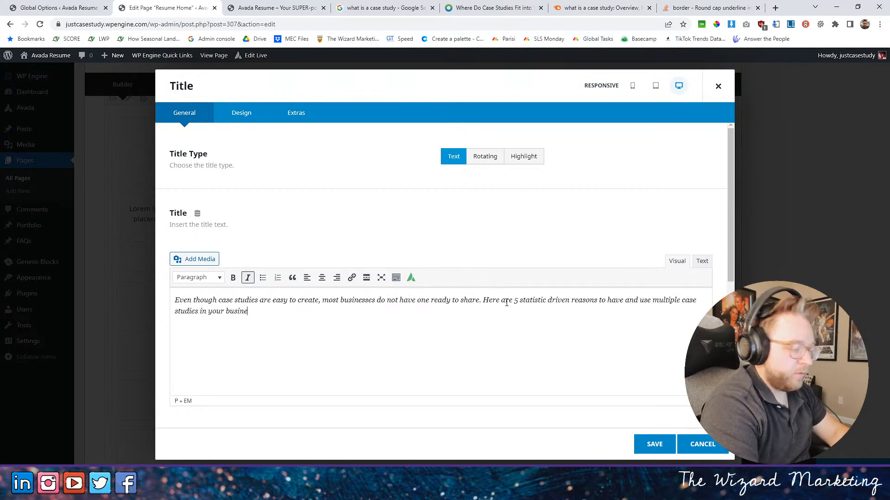
left_click(653, 442)
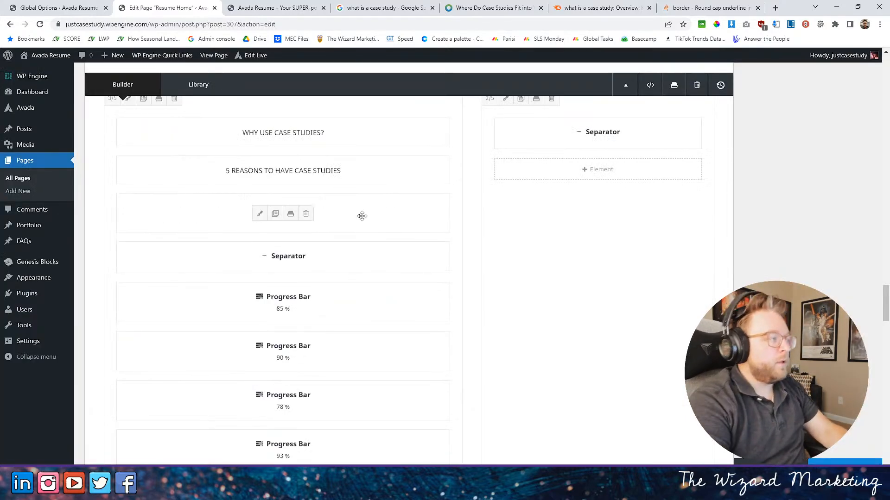
- Set the "Even though case studies" intro title to heading size H3 with a 19px font size and save it
left_click(260, 213)
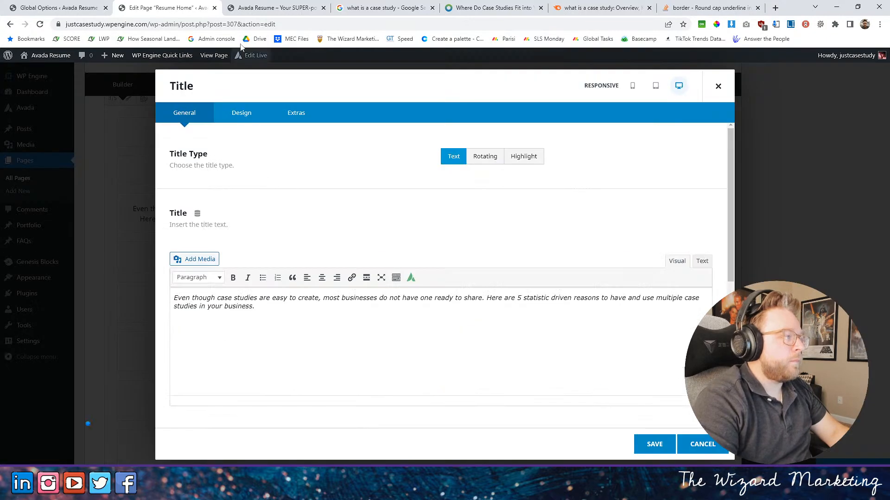
left_click(240, 113)
left_click(494, 216)
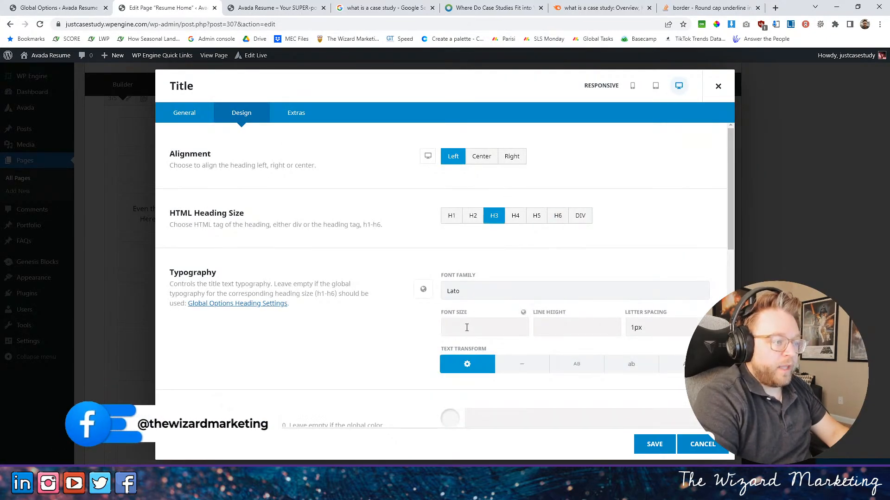
left_click(463, 331)
type("19px")
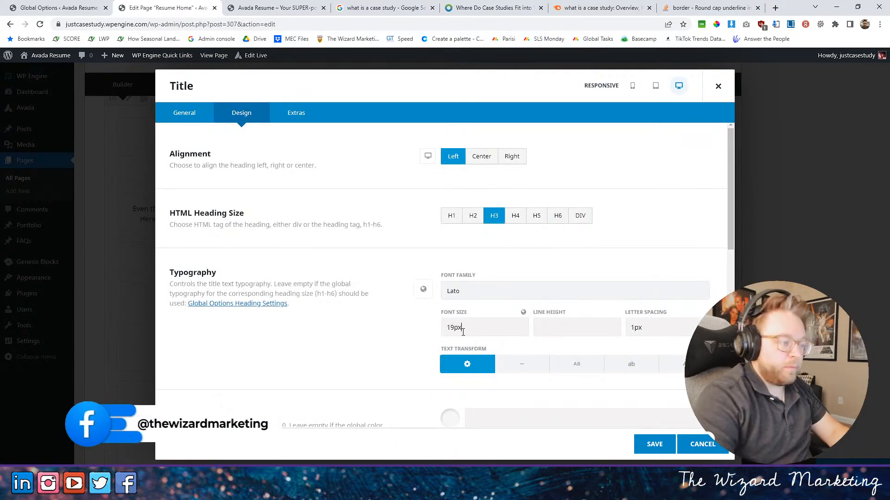
scroll(545, 386, "down", 4)
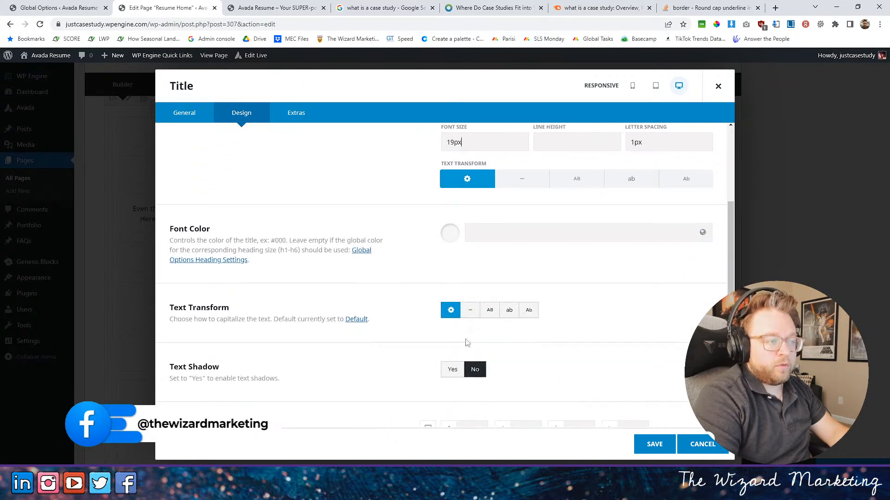
left_click(204, 115)
left_click(651, 443)
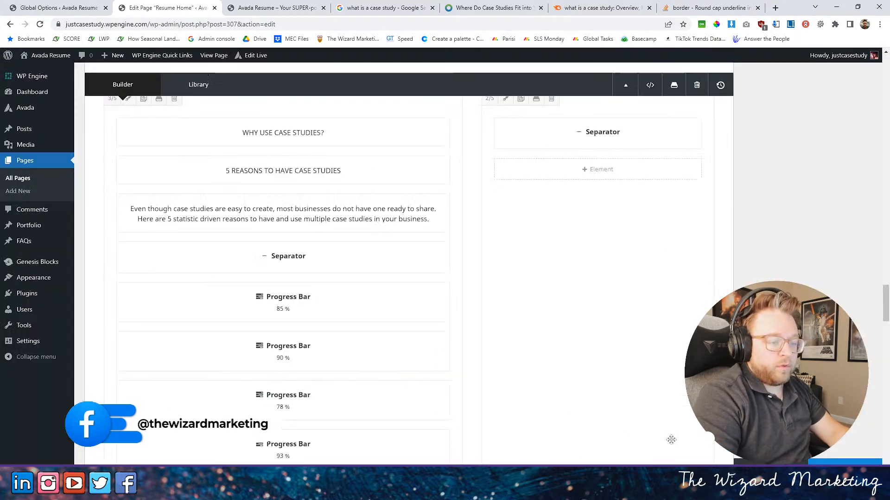
- Reload the live home page and check the subtitle and intro text in the "WHY USE CASE STUDIES?" section
left_click(248, 6)
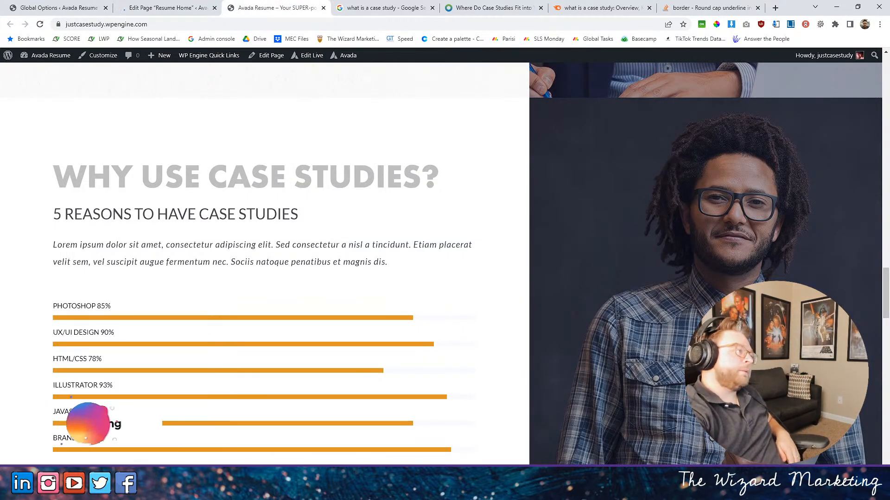
left_click(40, 28)
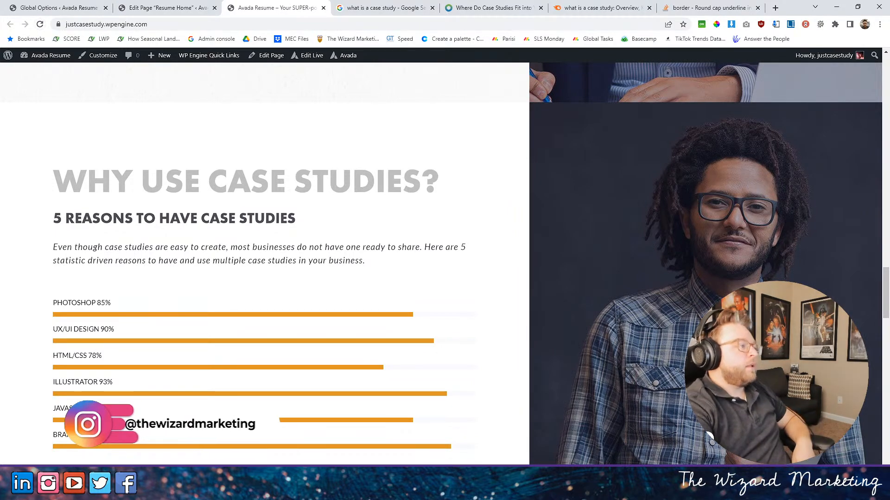
scroll(241, 199, "up", 5)
scroll(241, 199, "down", 5)
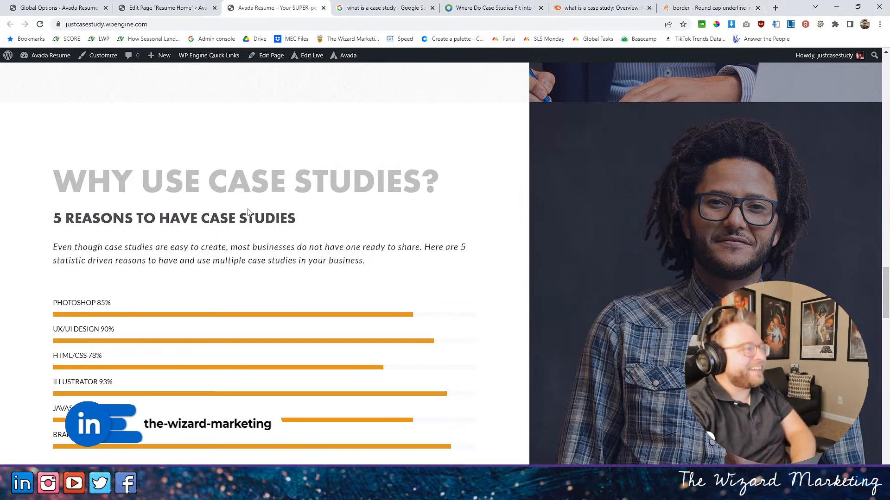
- Look through the open case study article and search results for statistics, and return to the live home page
left_click(569, 8)
left_click(494, 8)
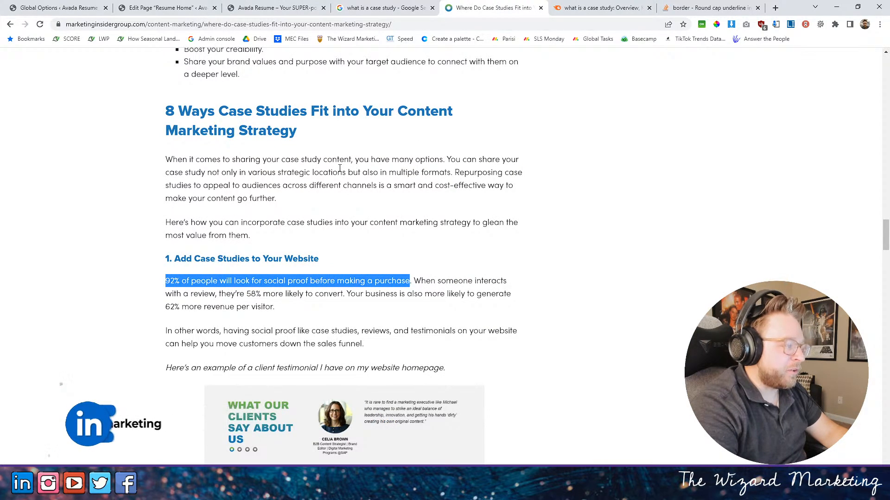
scroll(339, 168, "down", 1)
left_click(385, 8)
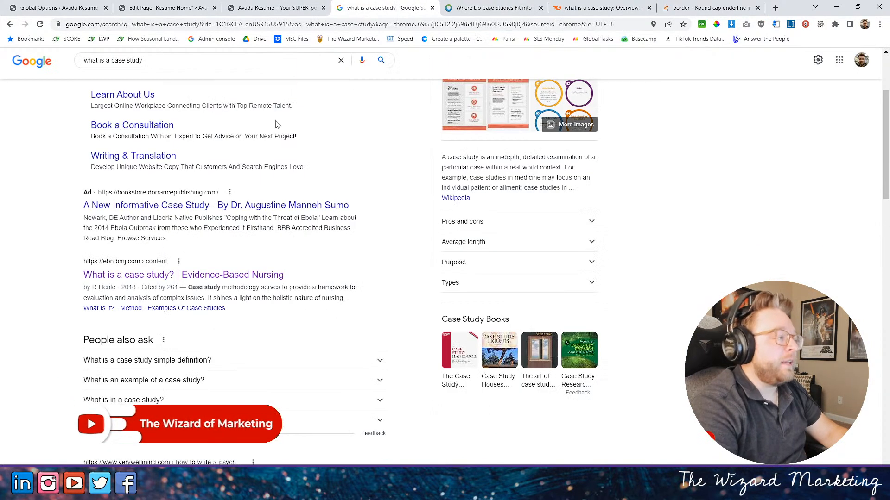
left_click(276, 7)
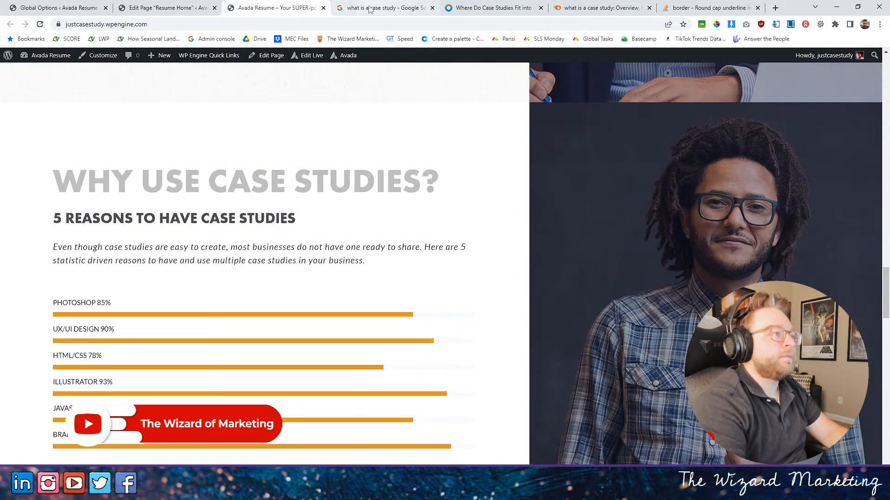
- Replace the "PHOTOSHOP" progress bar text with "Percent of consumers looking for social proof", checking the wording against the open article
left_click(167, 8)
scroll(352, 308, "down", 15)
scroll(352, 278, "down", 8)
left_click(258, 197)
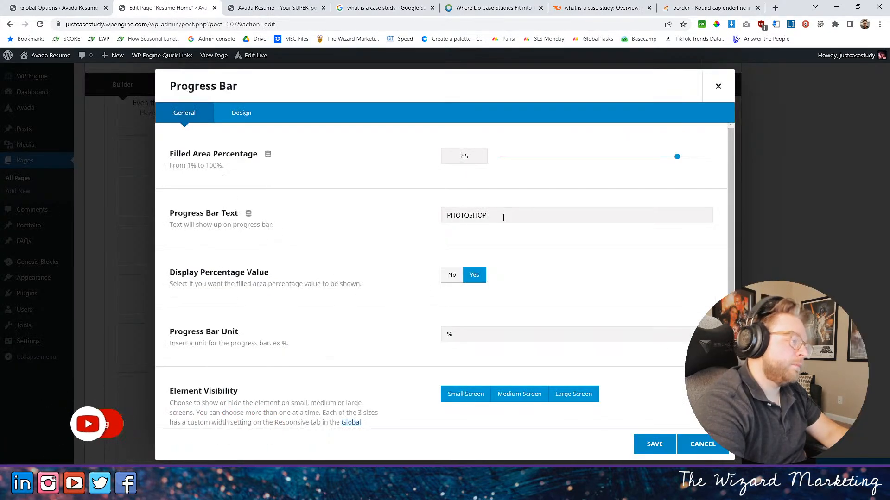
left_click_drag(496, 216, 403, 224)
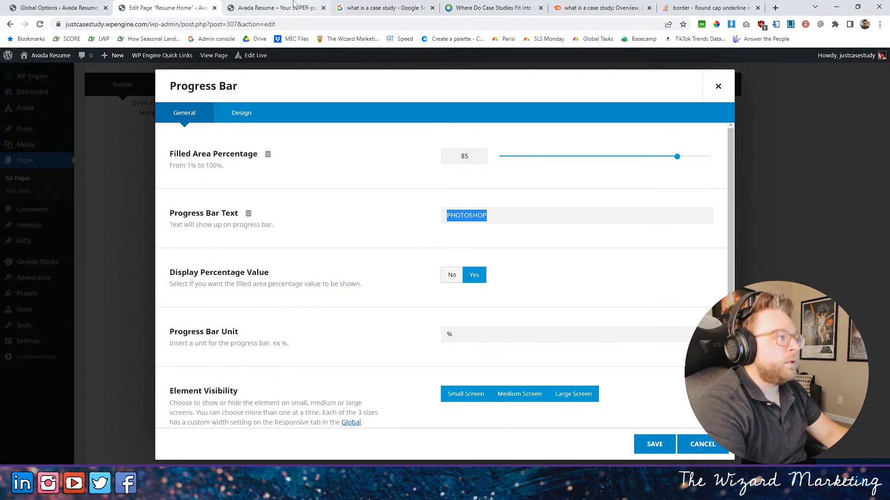
left_click(276, 7)
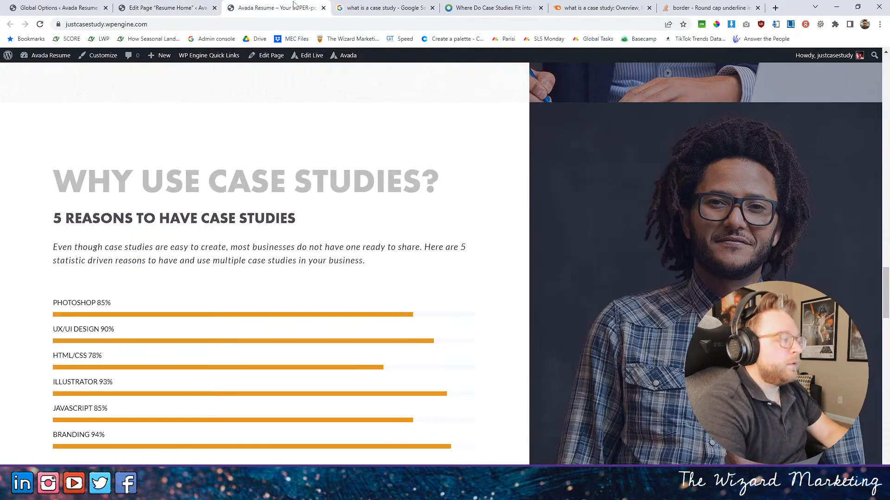
left_click(172, 7)
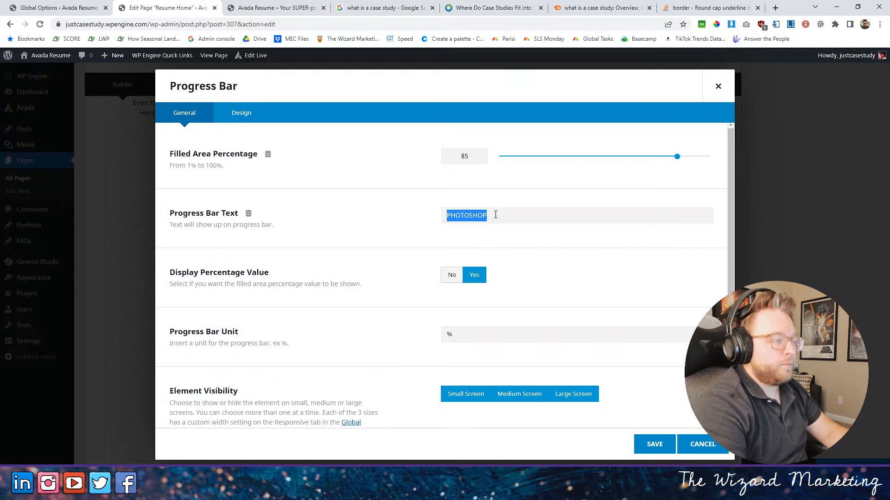
key("BackSpace")
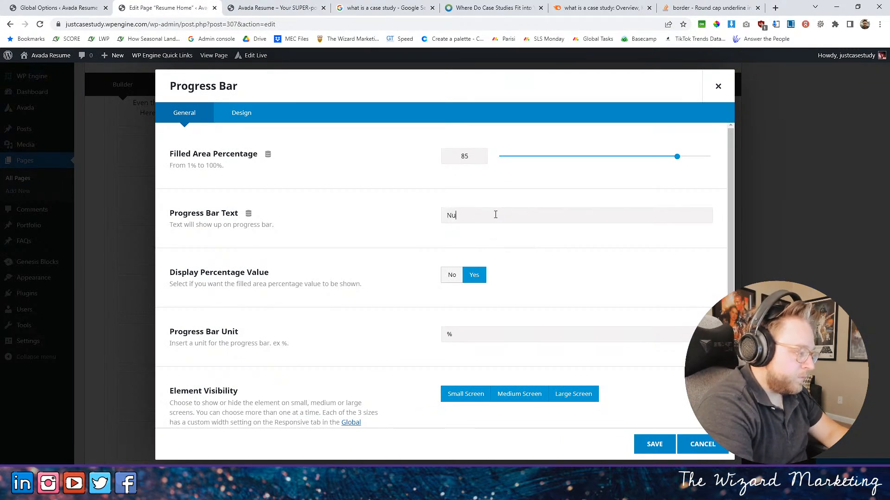
type("Percent of")
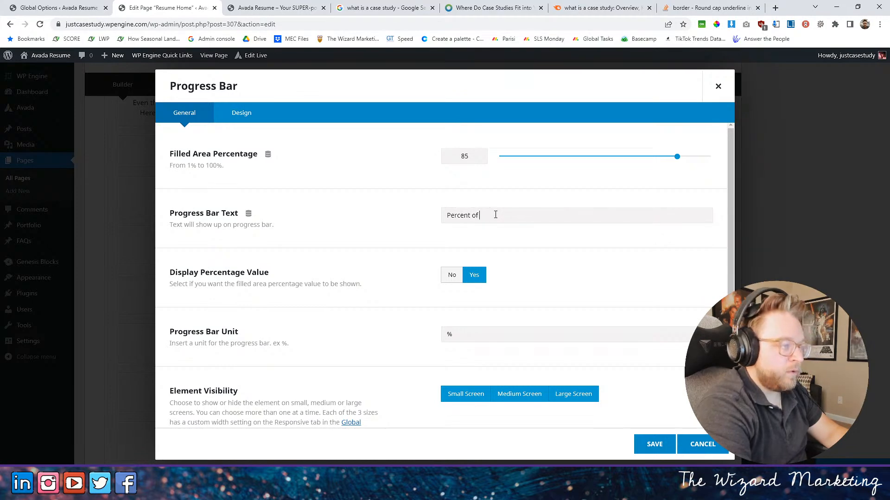
left_click(533, 8)
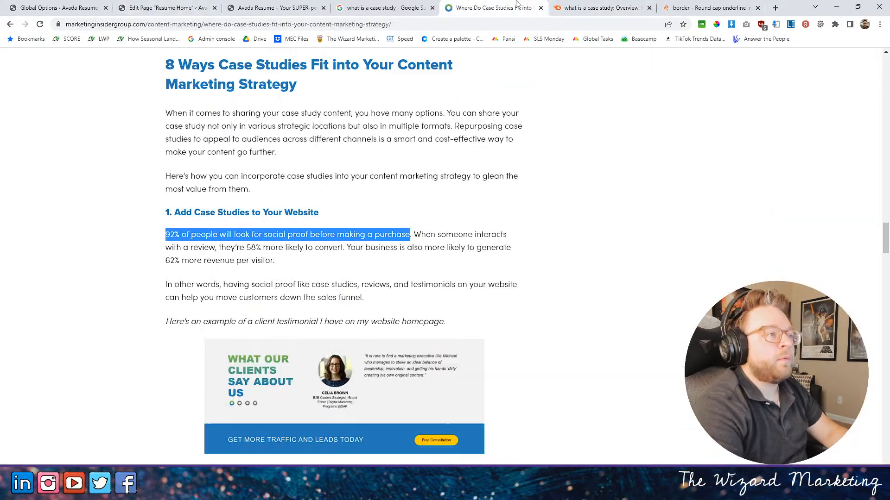
left_click(167, 5)
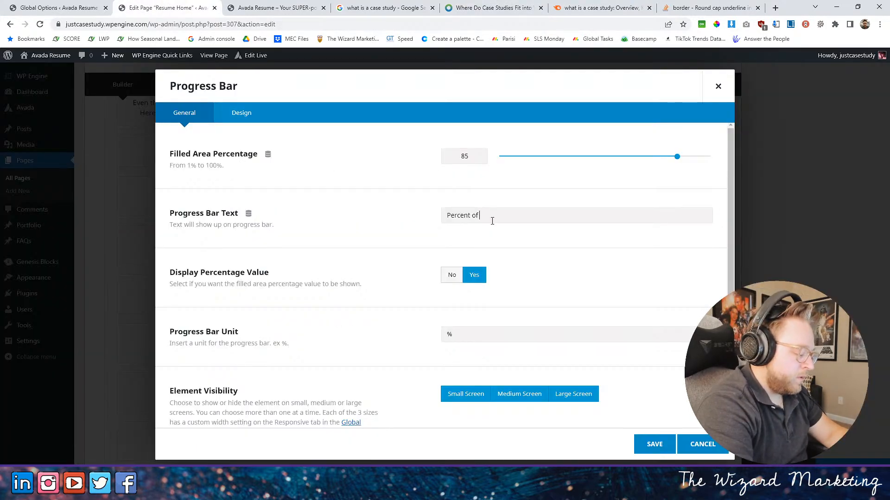
type("consumers looking for social proof")
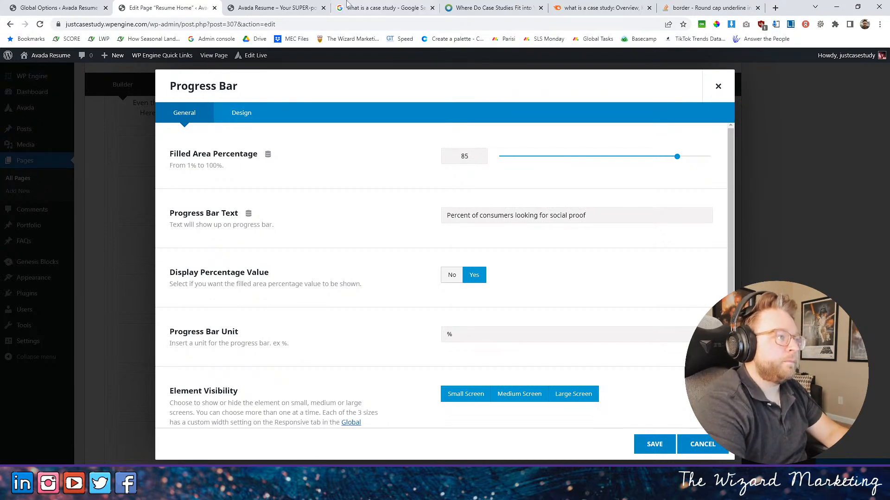
- End the social proof bar text with " -", set its filled area to 92 percent, and save and check it on the live page
left_click(277, 7)
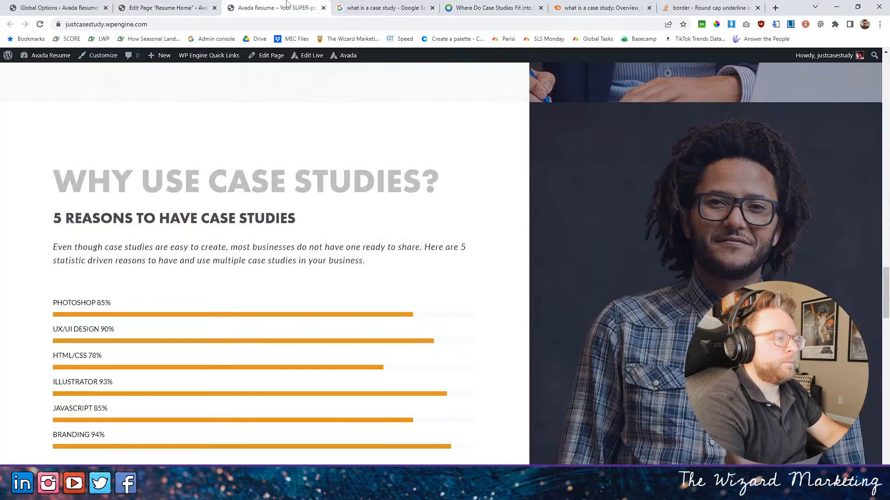
left_click(168, 5)
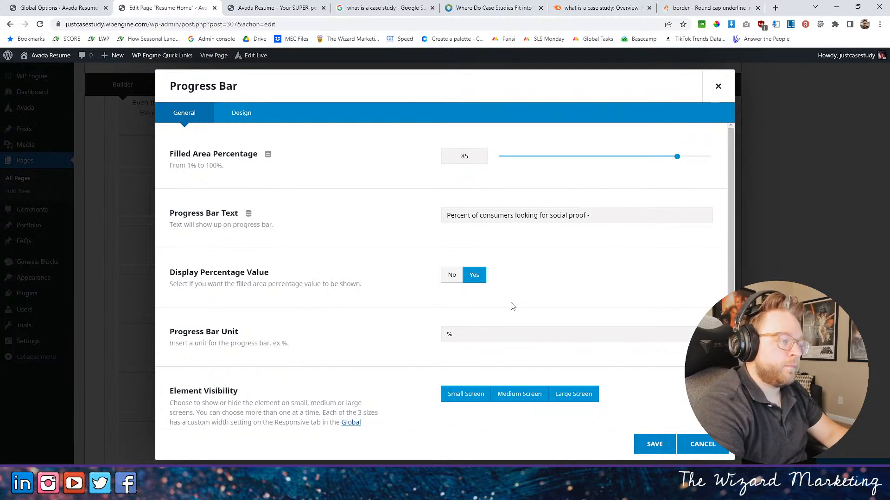
scroll(528, 308, "down", 3)
scroll(609, 200, "up", 3)
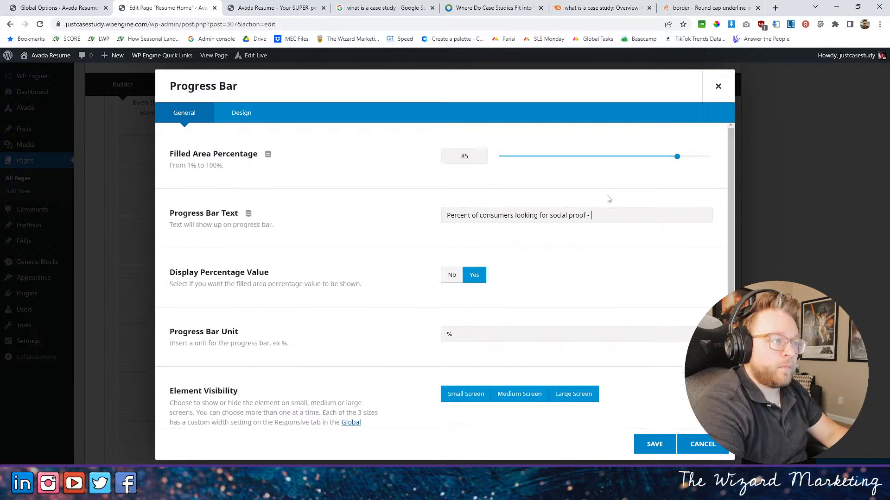
left_click_drag(679, 157, 689, 155)
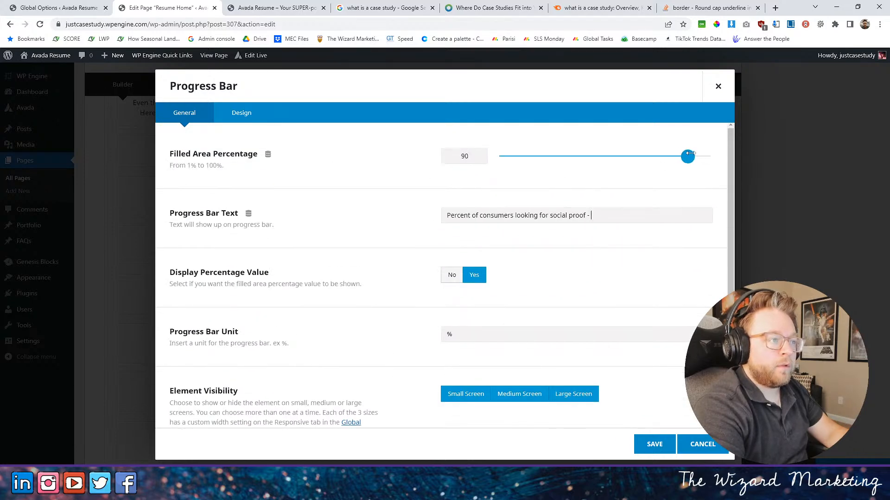
left_click(654, 443)
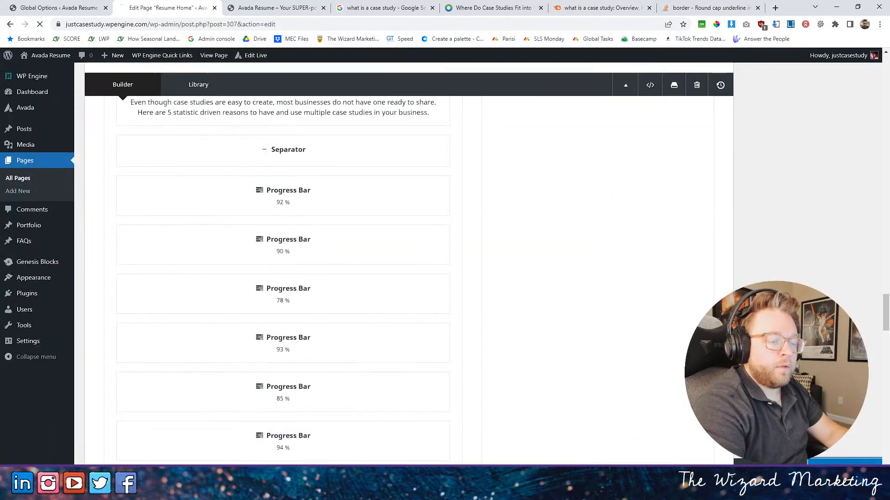
left_click(250, 8)
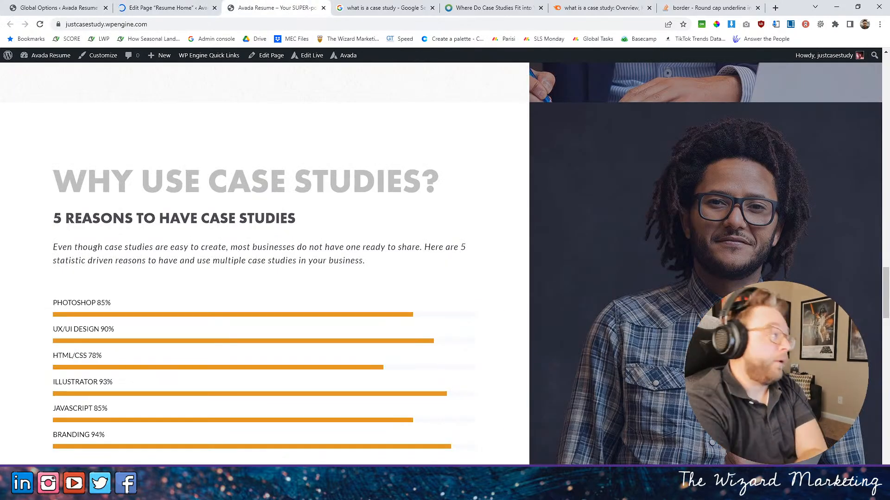
left_click(40, 24)
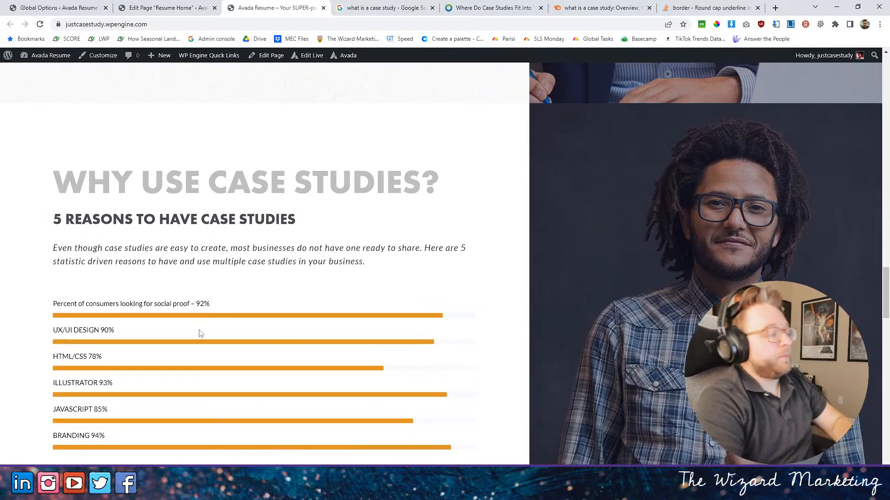
- Set the text transform of the 92% social proof progress bar to uppercase
left_click(185, 7)
scroll(376, 348, "down", 20)
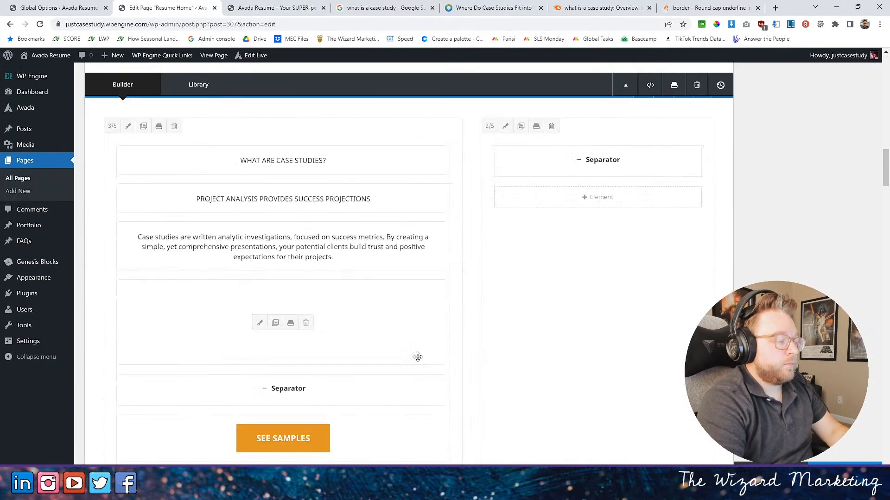
scroll(376, 348, "down", 6)
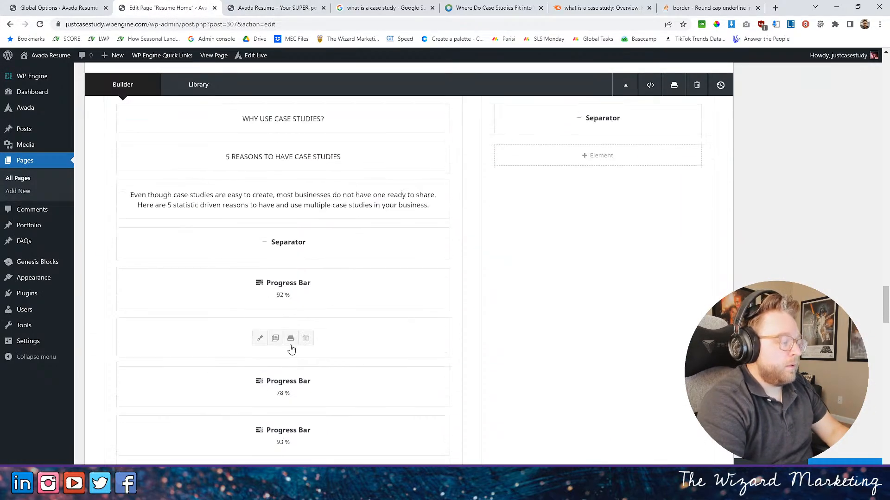
left_click(278, 287)
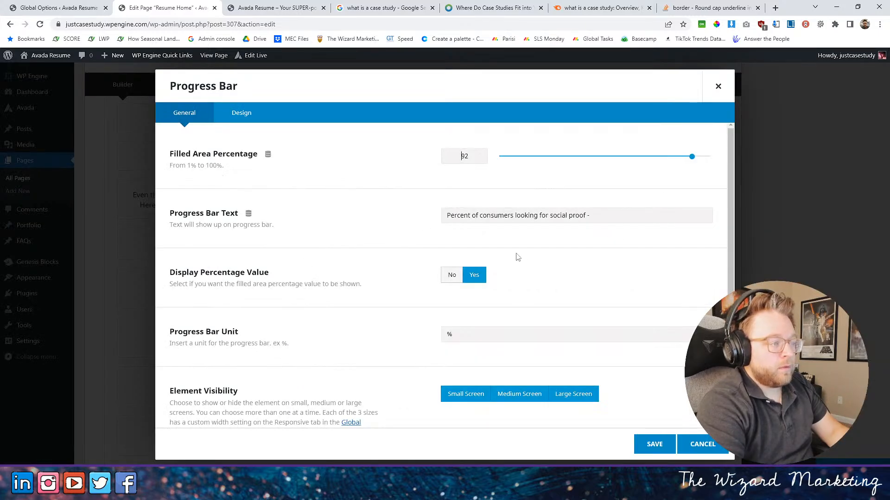
scroll(514, 254, "down", 3)
left_click(242, 113)
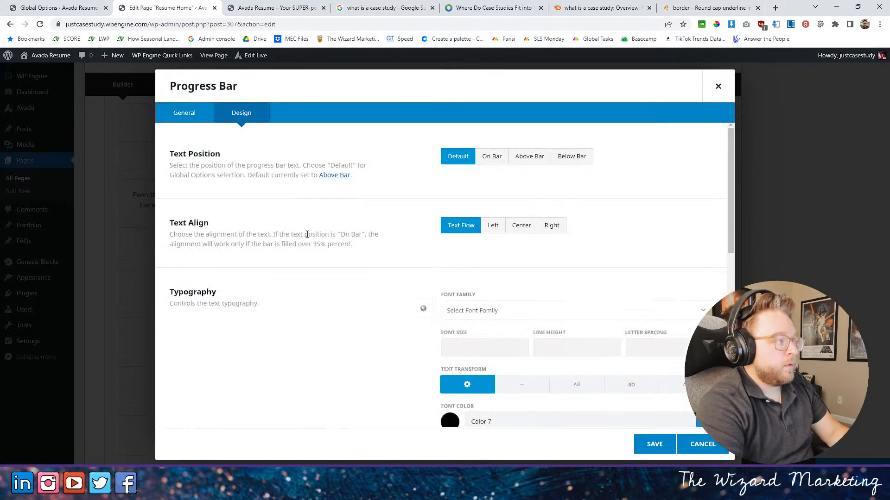
scroll(395, 230, "down", 5)
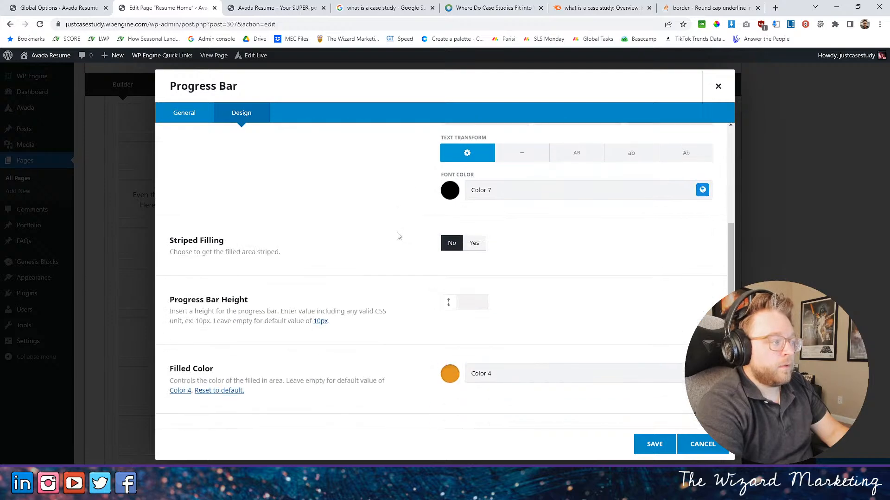
scroll(397, 236, "down", 4)
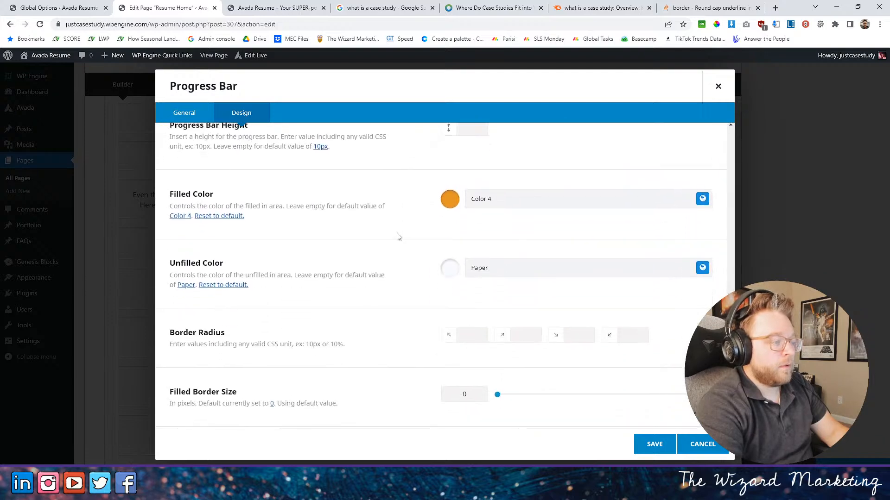
scroll(397, 237, "up", 5)
left_click(575, 211)
scroll(329, 224, "up", 4)
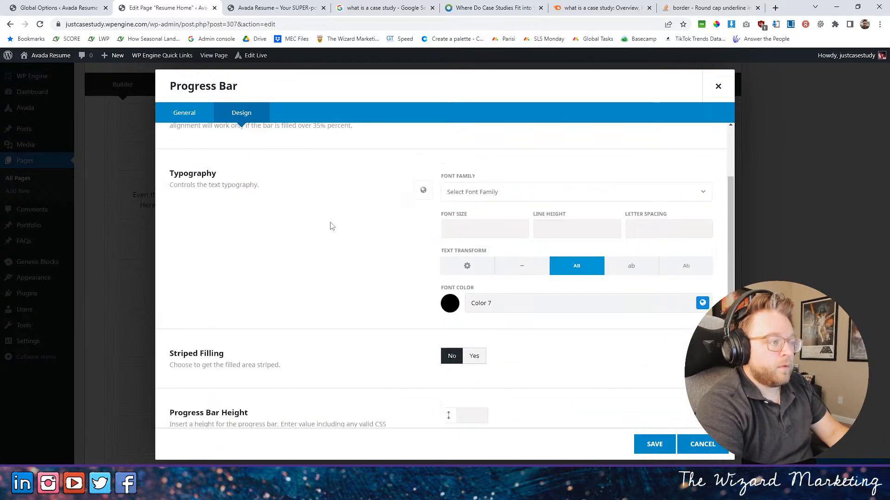
- Save the progress bar's design settings, update the page and reload the live home page to check the label
scroll(350, 228, "down", 5)
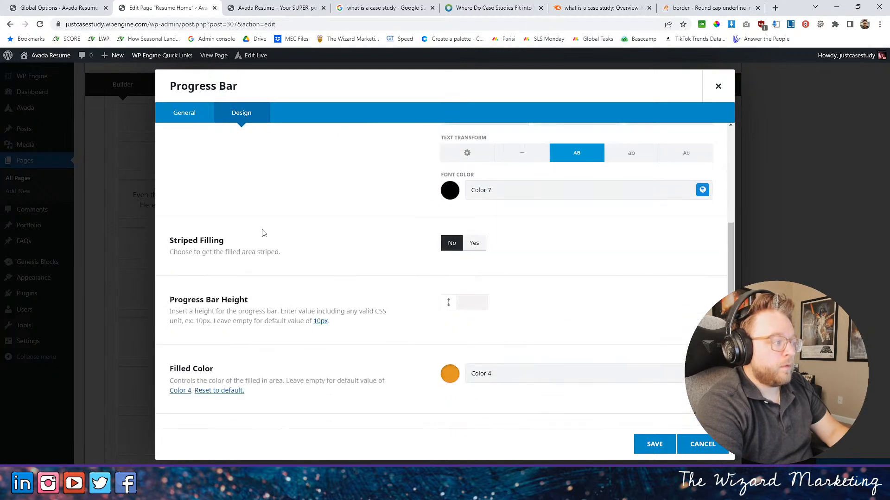
scroll(348, 244, "down", 4)
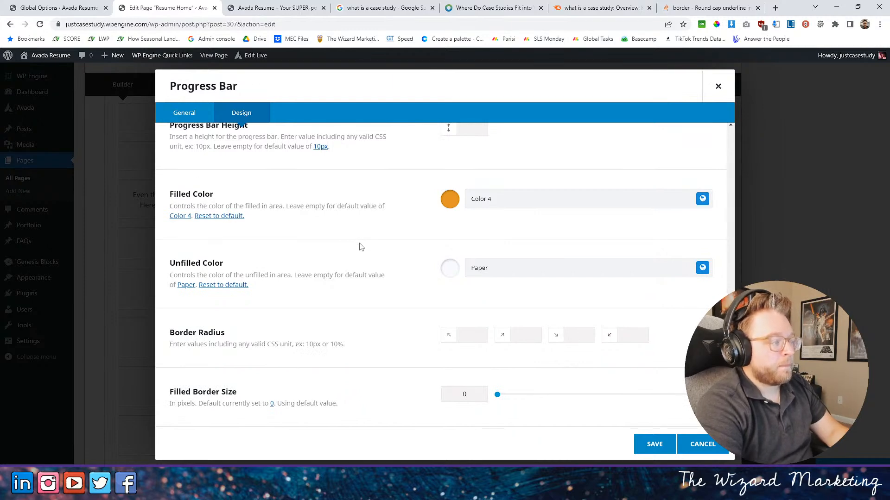
left_click(653, 444)
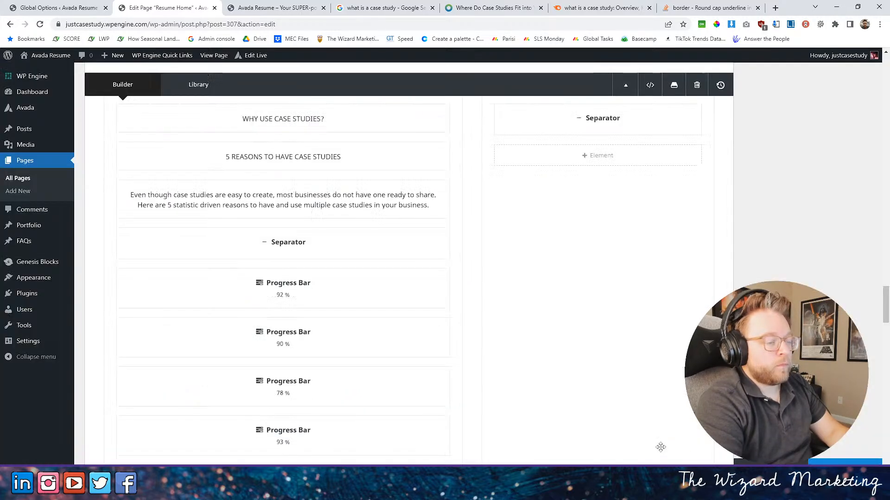
left_click(273, 8)
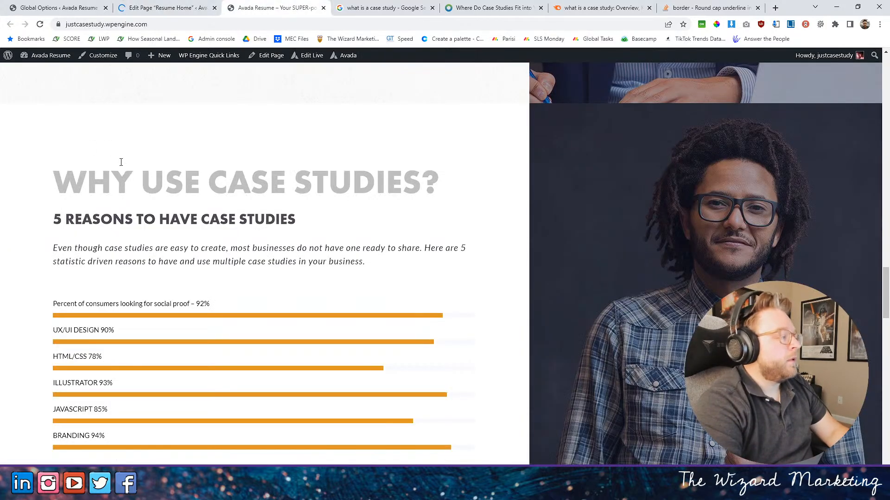
left_click(39, 25)
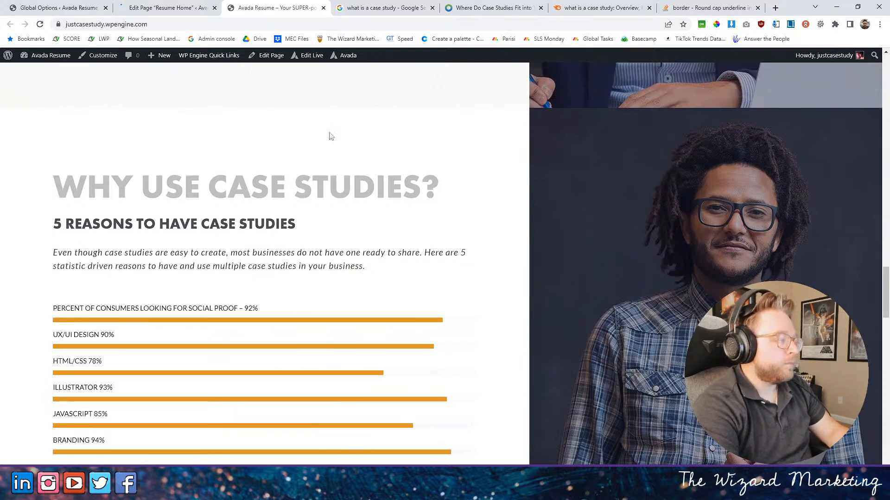
- Return to the Resume Home page editor and open the design settings of the 92% social proof progress bar
left_click(163, 8)
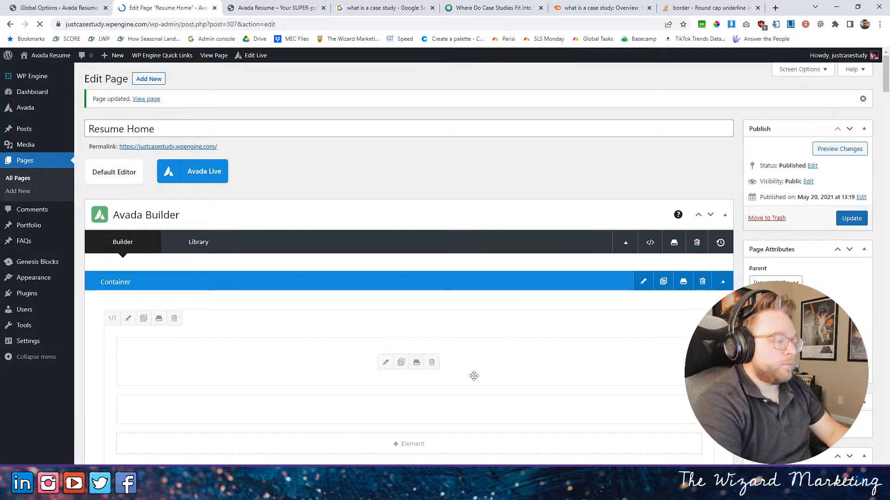
scroll(434, 361, "down", 10)
scroll(434, 361, "down", 10)
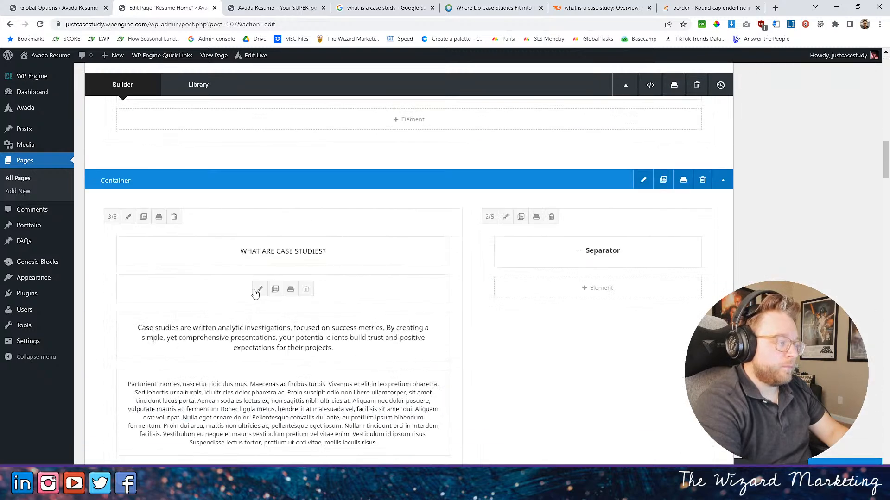
scroll(395, 226, "down", 5)
scroll(326, 314, "down", 15)
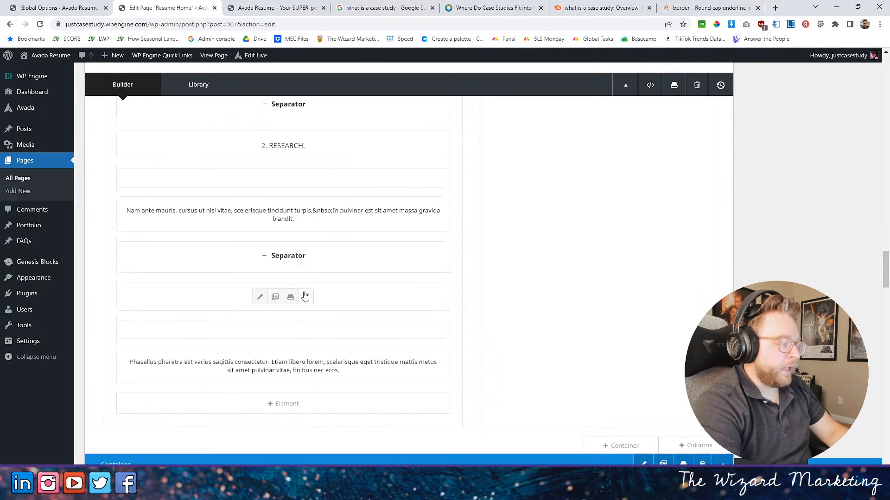
scroll(286, 342, "down", 3)
left_click(260, 243)
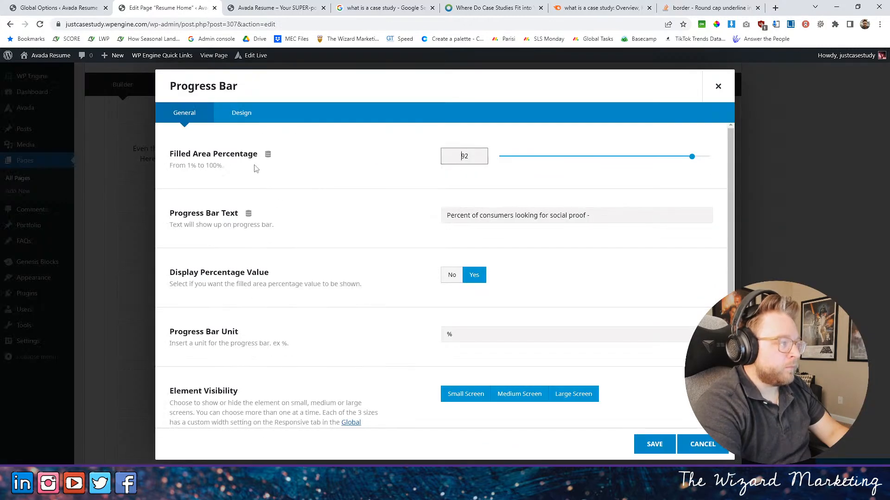
left_click(242, 112)
- Set the font family of the 92% progress bar's text to the custom font "futura-pt-bold, sans-serif;"
scroll(389, 324, "down", 2)
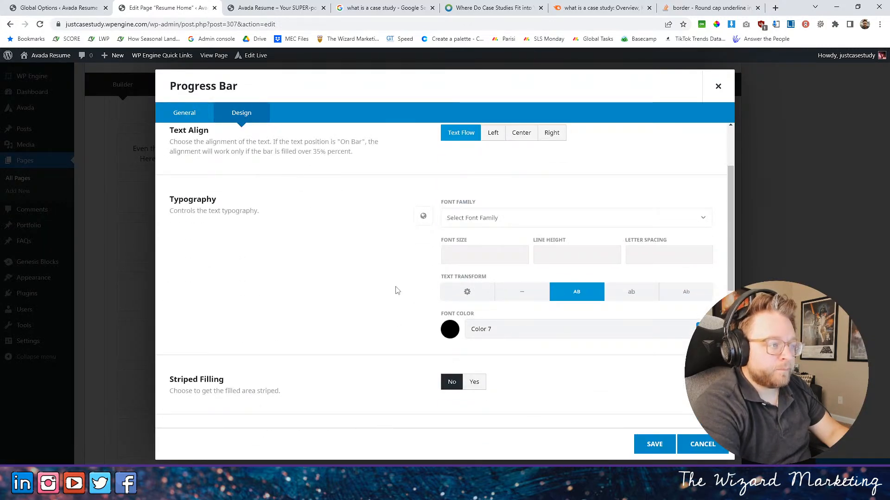
scroll(375, 293, "up", 2)
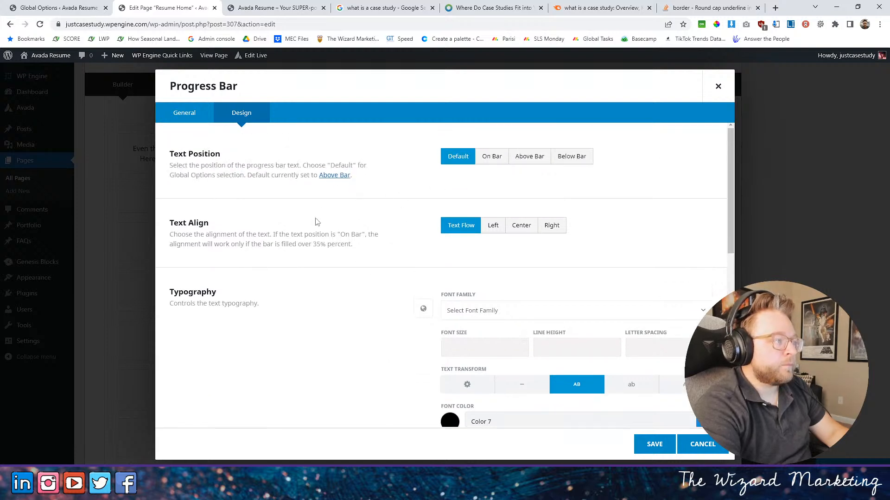
scroll(374, 301, "down", 5)
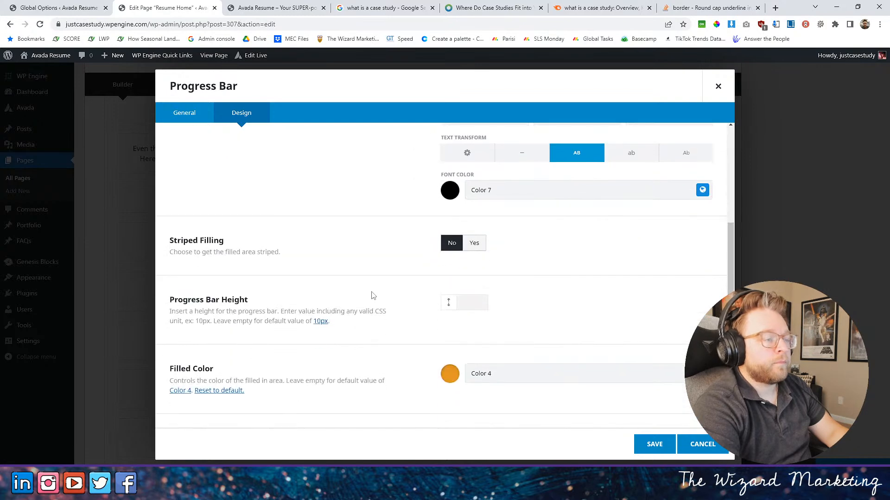
scroll(483, 293, "up", 3)
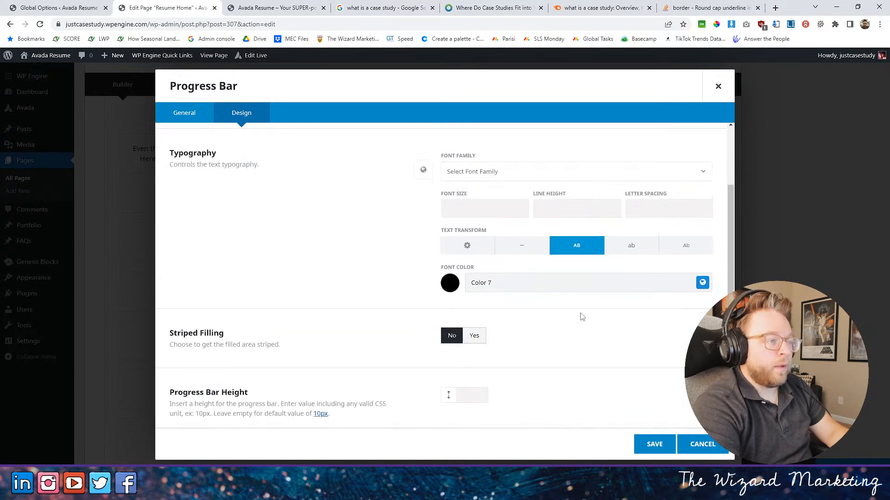
left_click(510, 220)
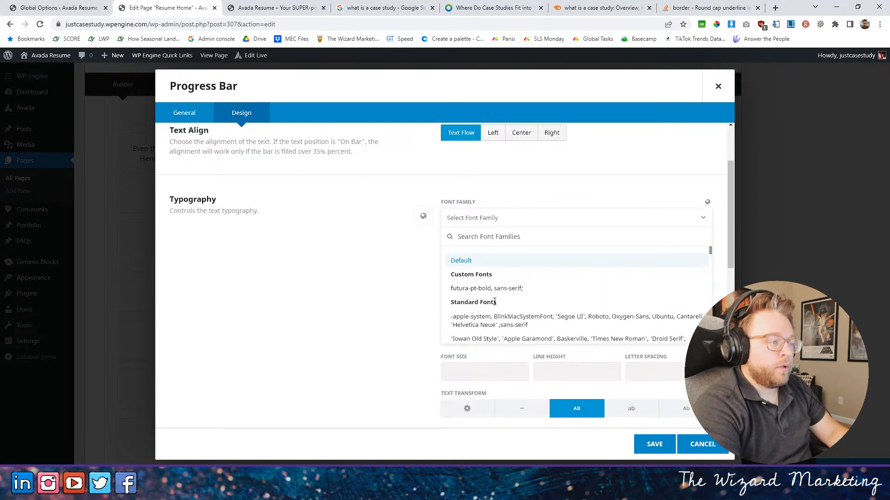
left_click(484, 288)
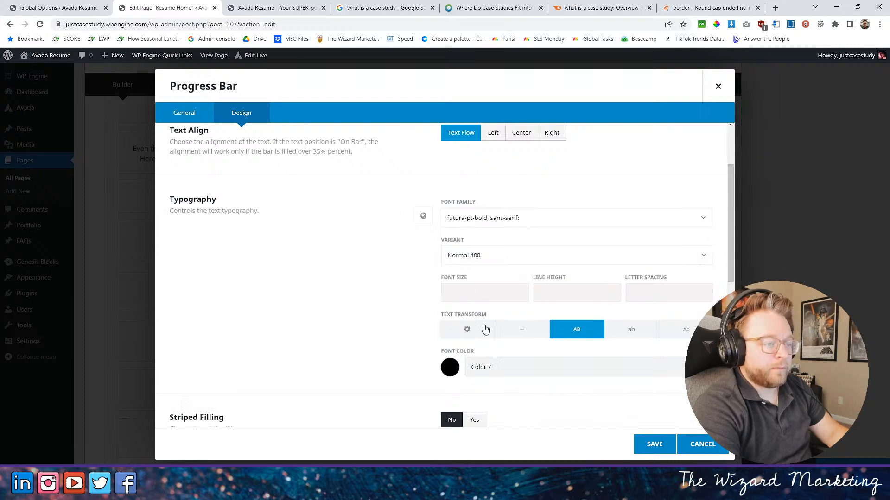
- Save the progress bar's font change, update the page and reload the live home page
left_click(637, 452)
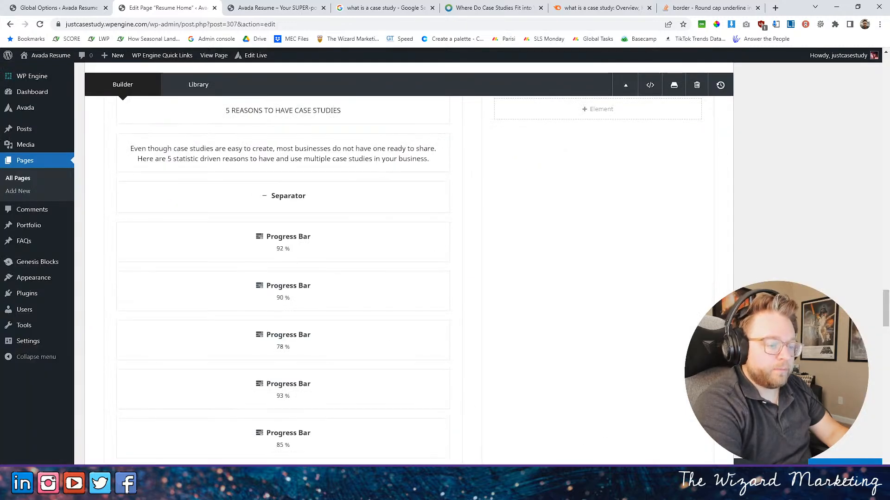
left_click(266, 7)
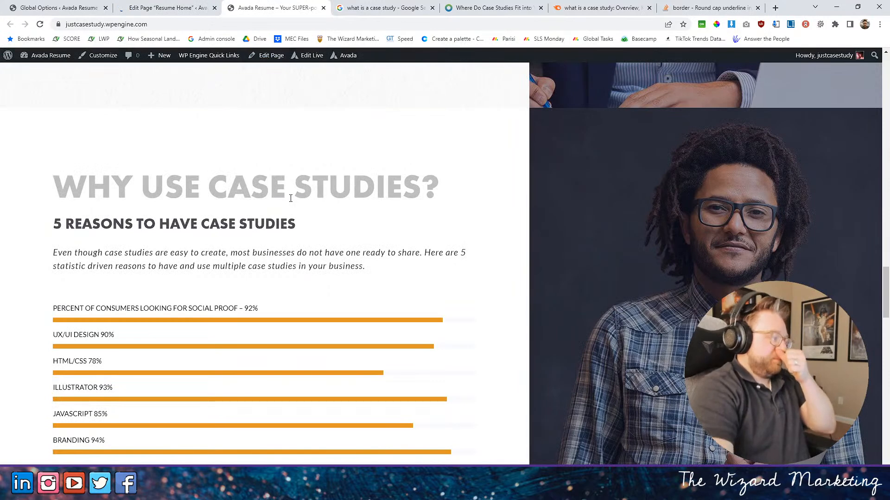
left_click(40, 24)
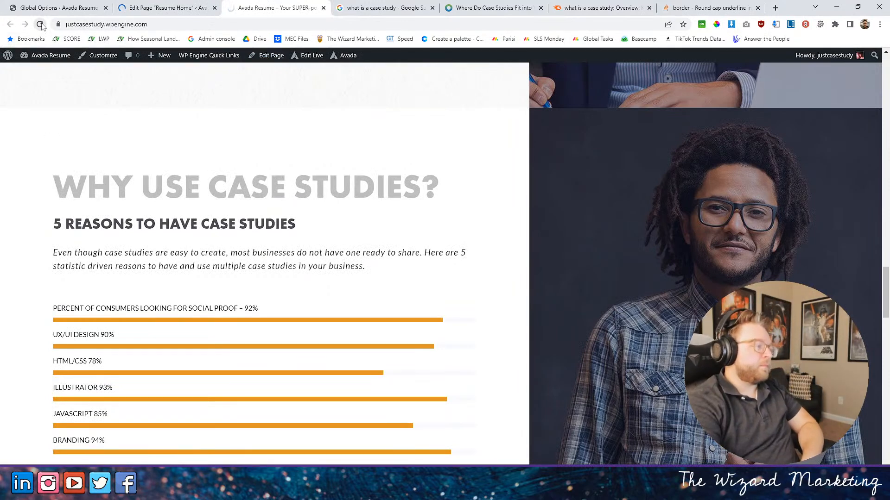
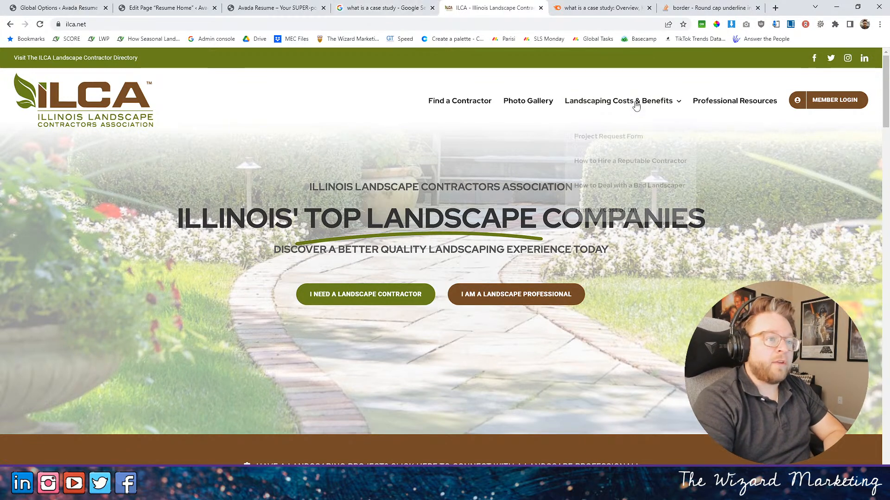
- Open the Design Tour event from the ILCA professional events listing and review its page down to the event sponsors
left_click(741, 103)
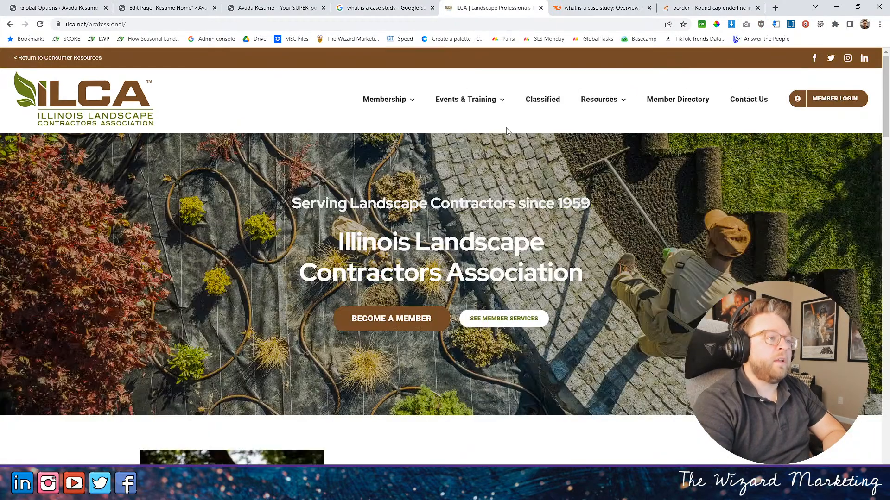
mouse_move(456, 113)
left_click(458, 135)
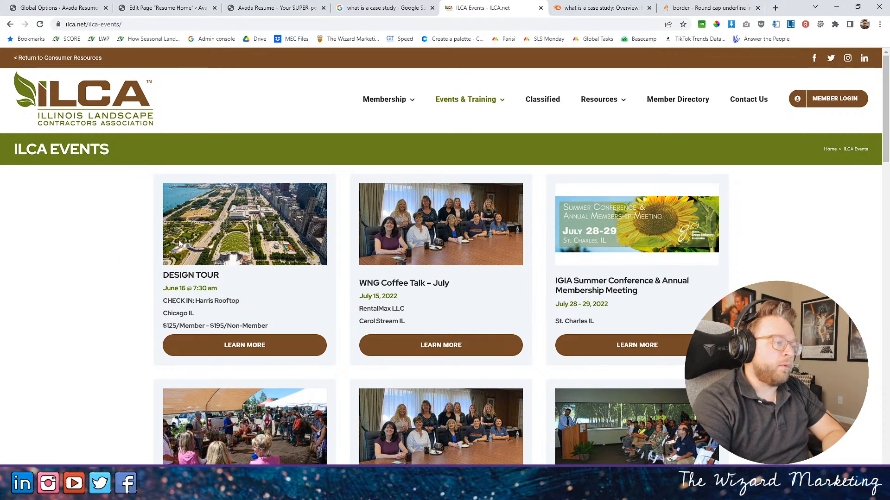
left_click(246, 344)
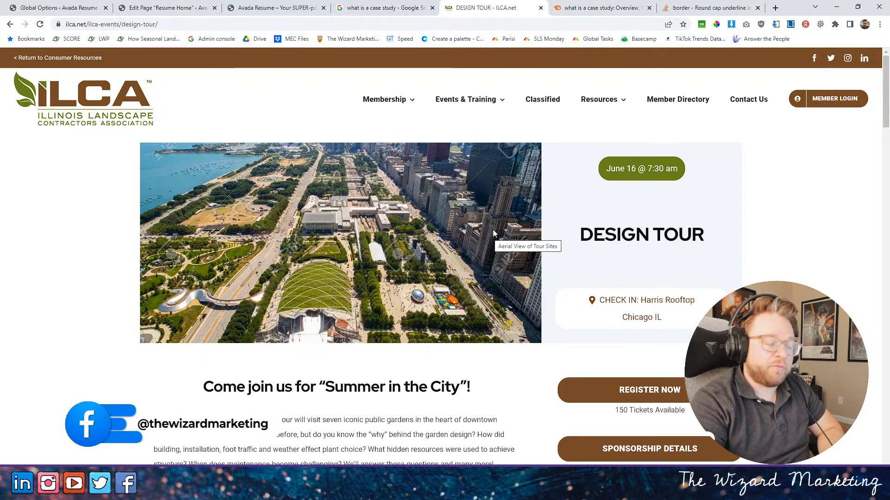
scroll(414, 231, "down", 5)
scroll(414, 231, "down", 7)
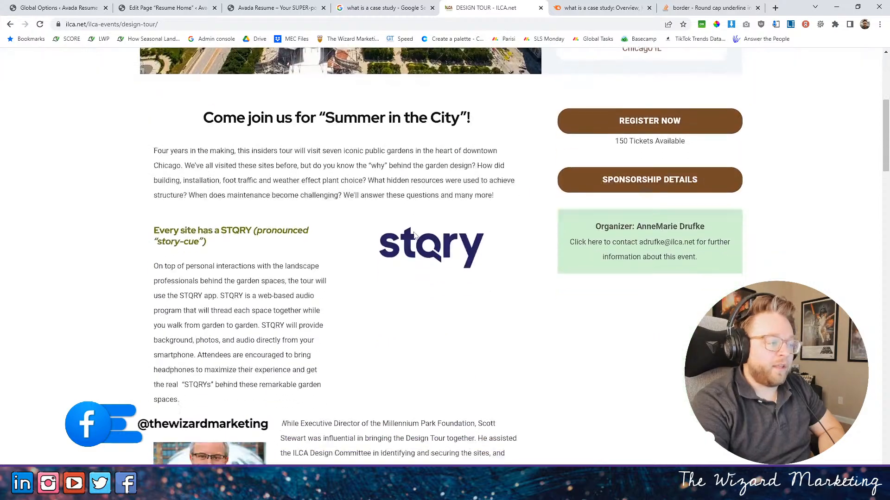
scroll(414, 231, "down", 10)
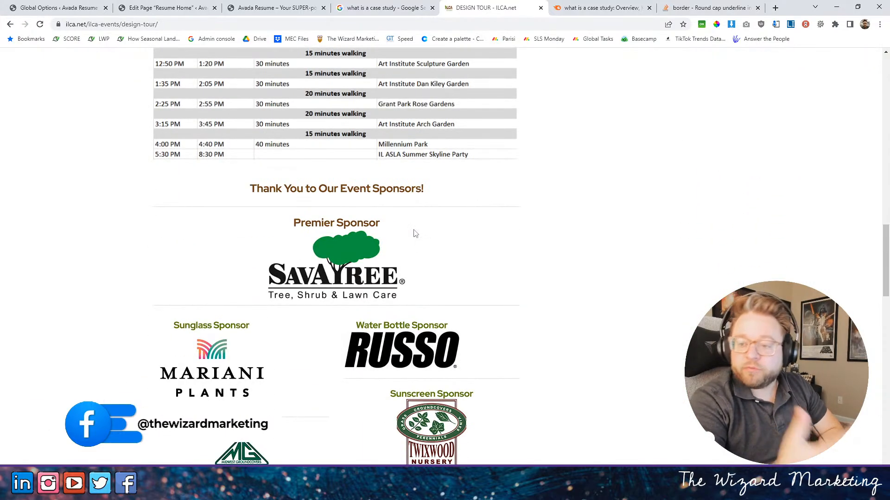
scroll(415, 233, "up", 20)
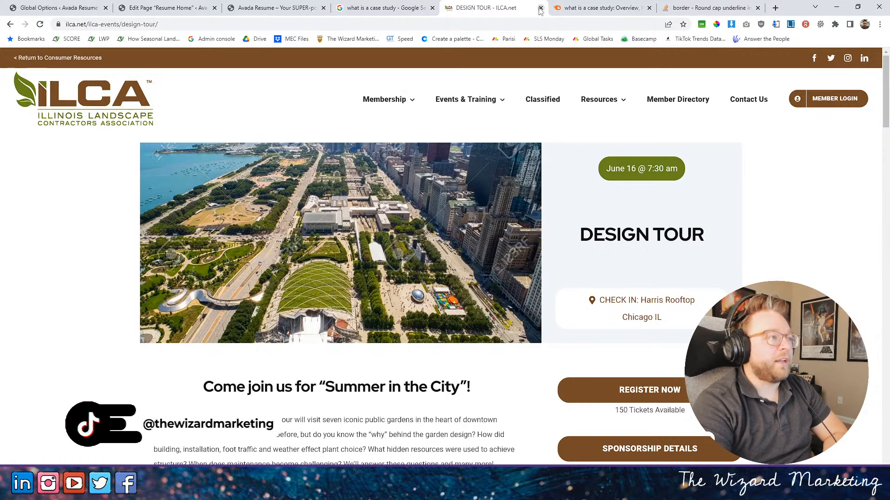
- Close the ILCA page and review the "Why Use Case Studies?" section on the live Avada Resume site
left_click(269, 8)
left_click(540, 8)
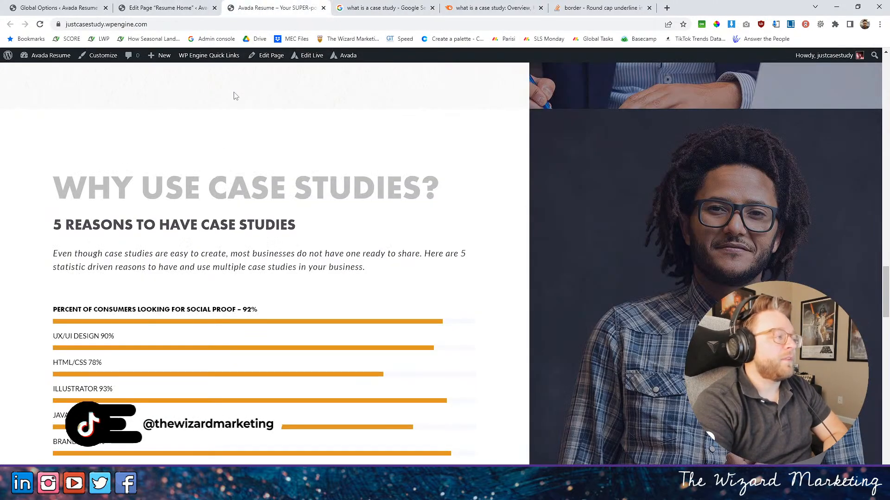
scroll(171, 149, "down", 4)
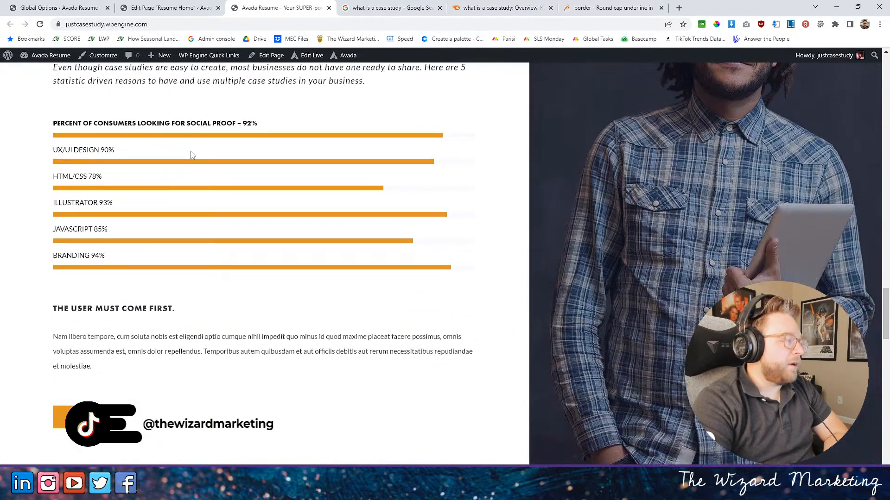
scroll(209, 148, "up", 14)
scroll(240, 123, "down", 7)
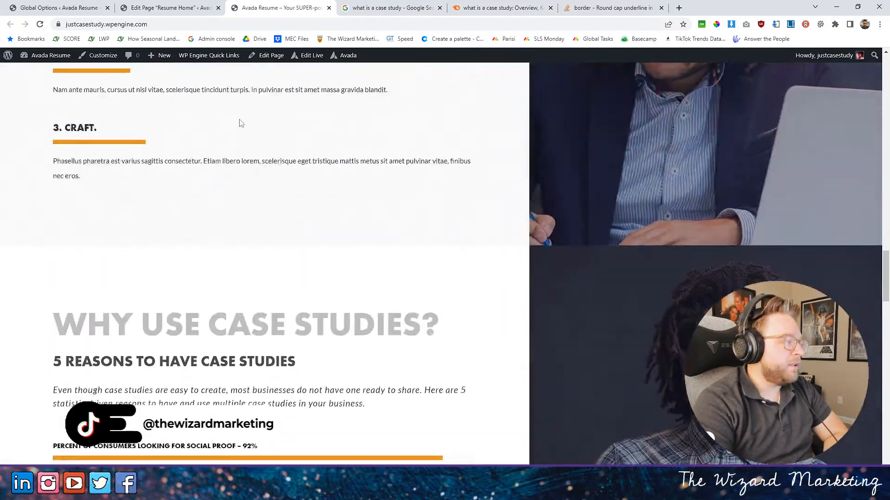
scroll(238, 123, "down", 6)
scroll(238, 122, "up", 3)
left_click_drag(82, 178, 215, 253)
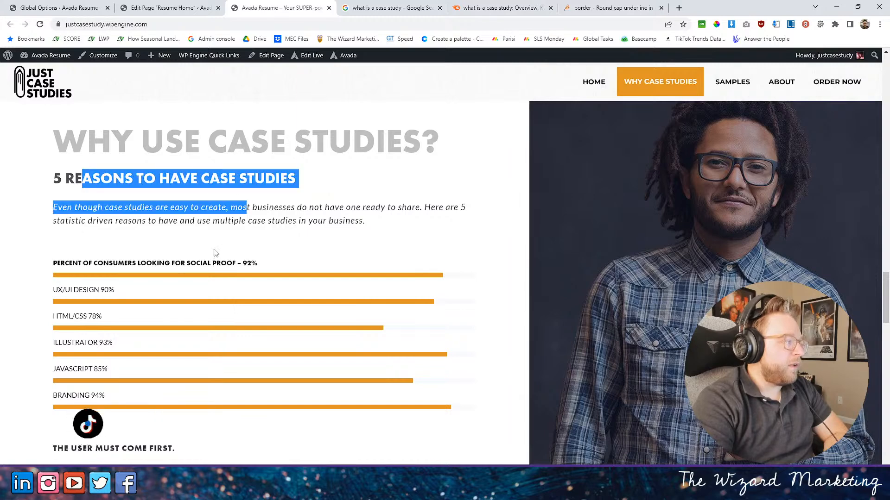
- In the Resume Home page editor, open the settings of the UX/UI Design progress bar under "5 Reasons to Have Case Studies"
left_click(170, 5)
scroll(300, 175, "down", 10)
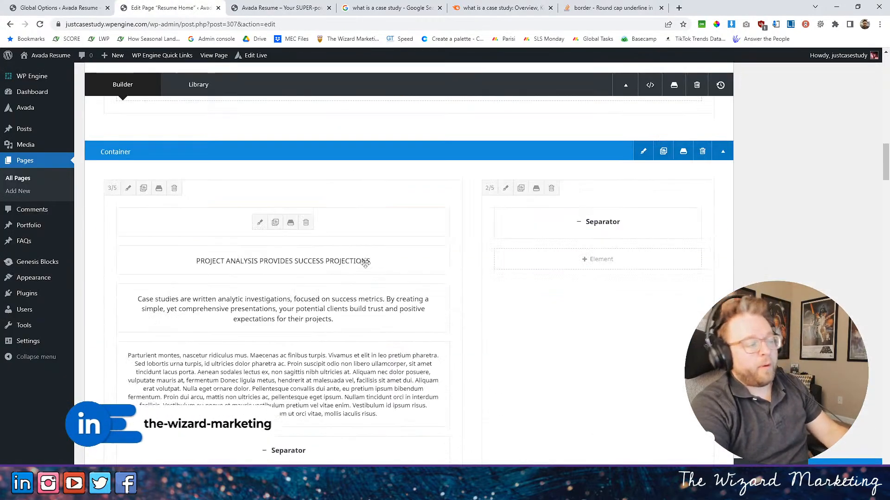
scroll(365, 263, "down", 15)
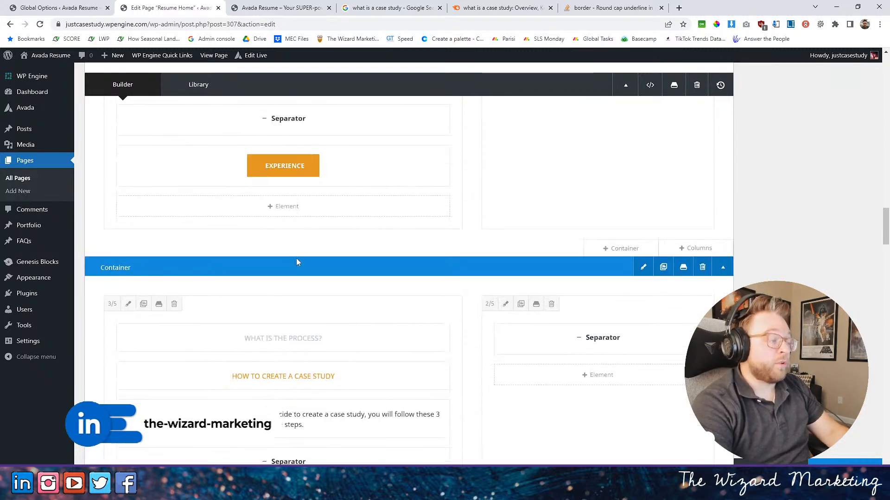
scroll(297, 261, "down", 15)
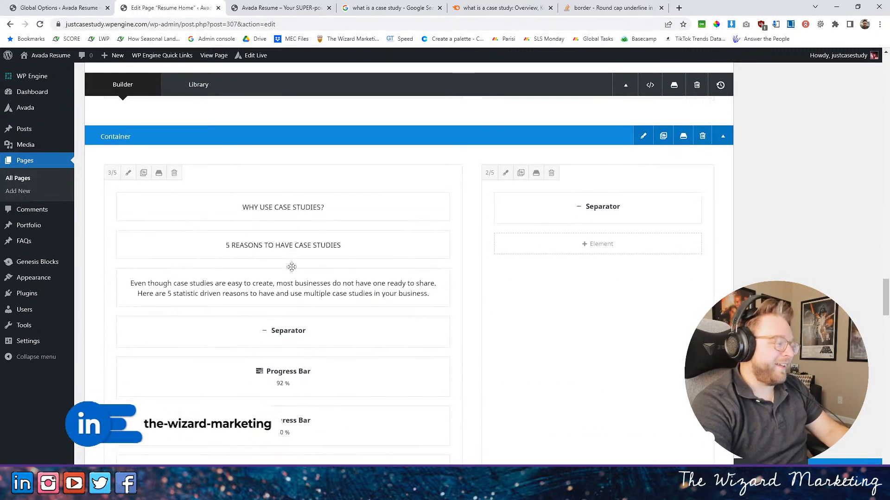
scroll(291, 267, "down", 3)
left_click(264, 292)
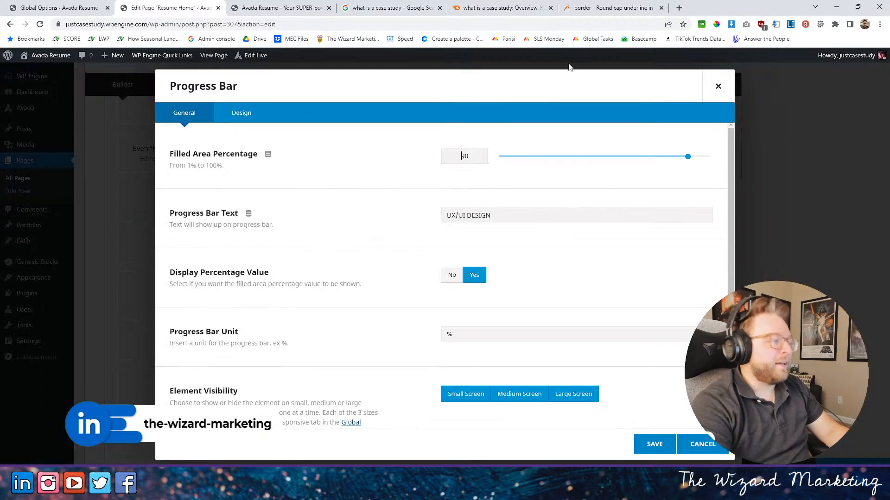
- Look through the open Stack Overflow, case study overview and Google results pages for the source of the case study statistics
left_click(504, 7)
left_click(391, 7)
left_click(612, 8)
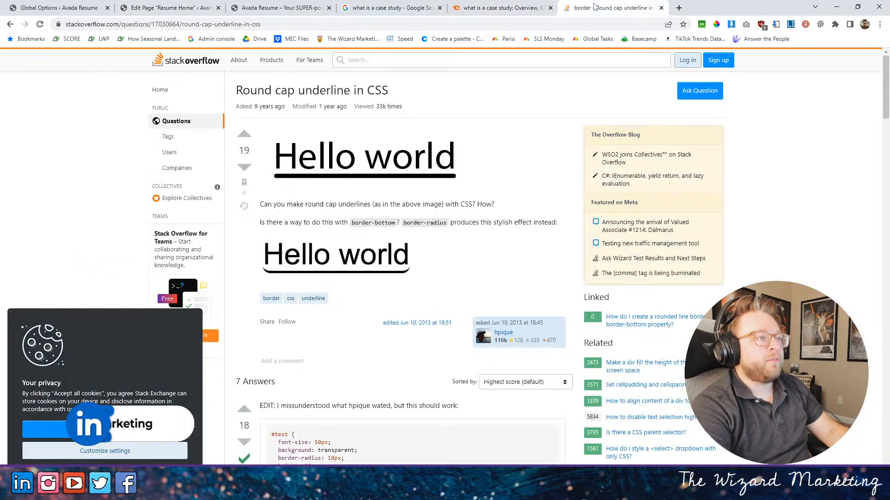
left_click(495, 4)
left_click(391, 8)
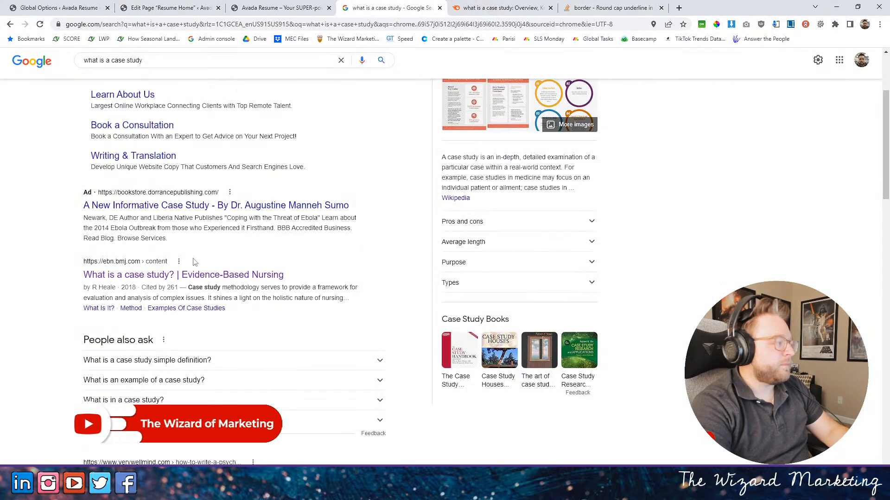
right_click(199, 275)
left_click(392, 221)
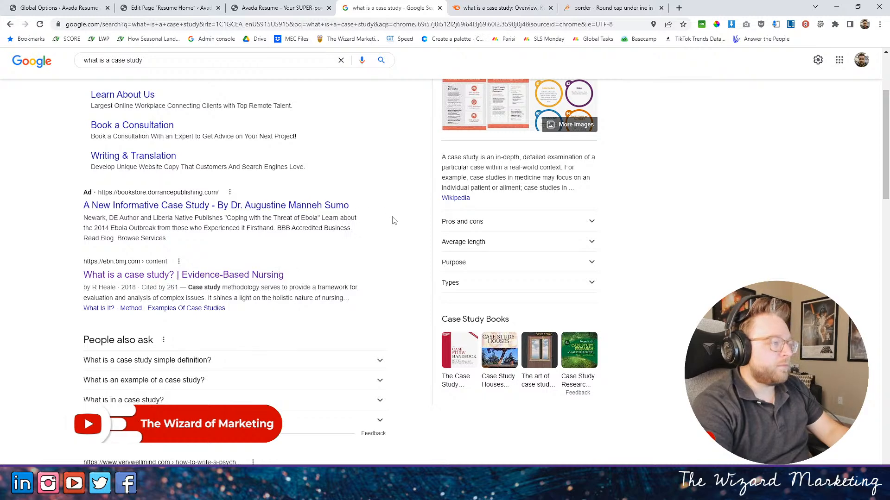
- Reopen the closed browser tab and go back to the Marketing Insider Group article on case studies in content marketing
scroll(391, 213, "up", 3)
right_click(729, 7)
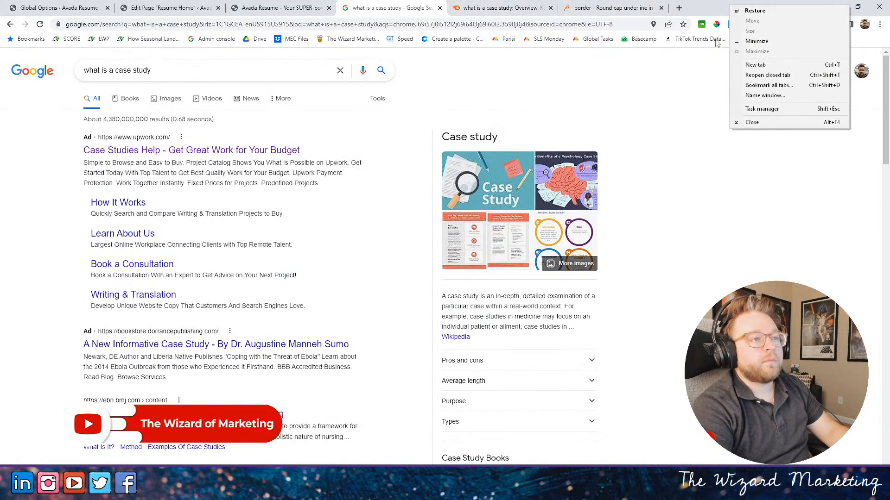
left_click(790, 76)
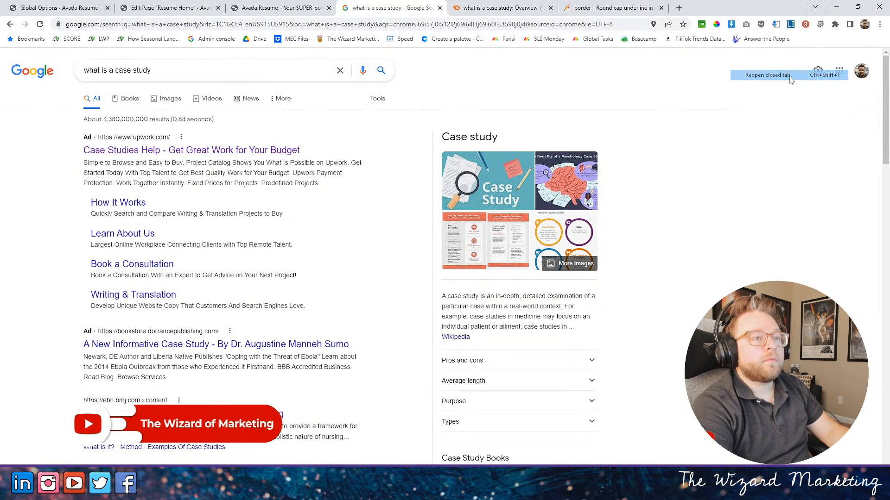
left_click(9, 24)
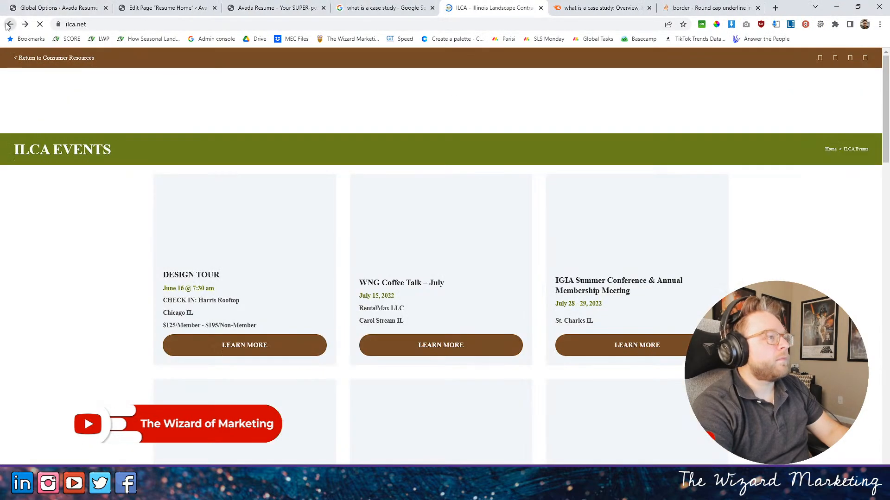
left_click(9, 25)
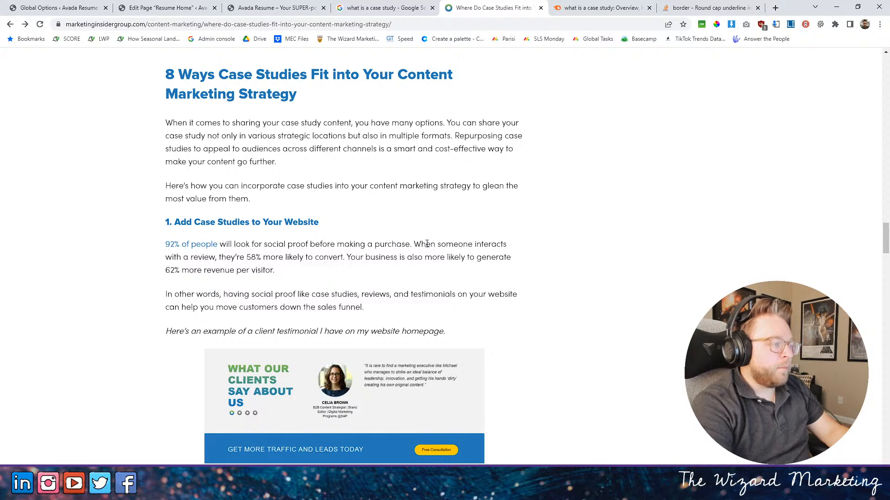
- Examine the article's "Add Case Studies to Your Website" section for usable statistics, marking the phrase about conversion likelihood
left_click_drag(414, 244, 337, 259)
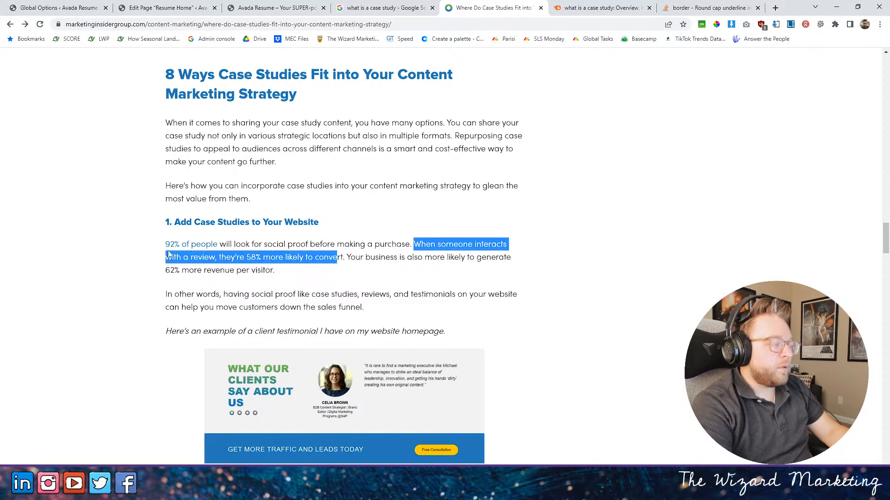
left_click_drag(240, 259, 344, 258)
scroll(329, 267, "down", 1)
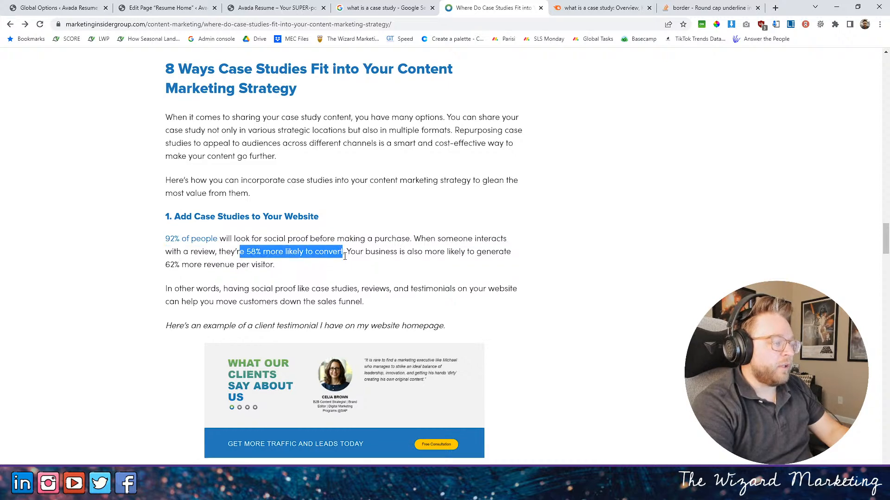
scroll(448, 266, "down", 5)
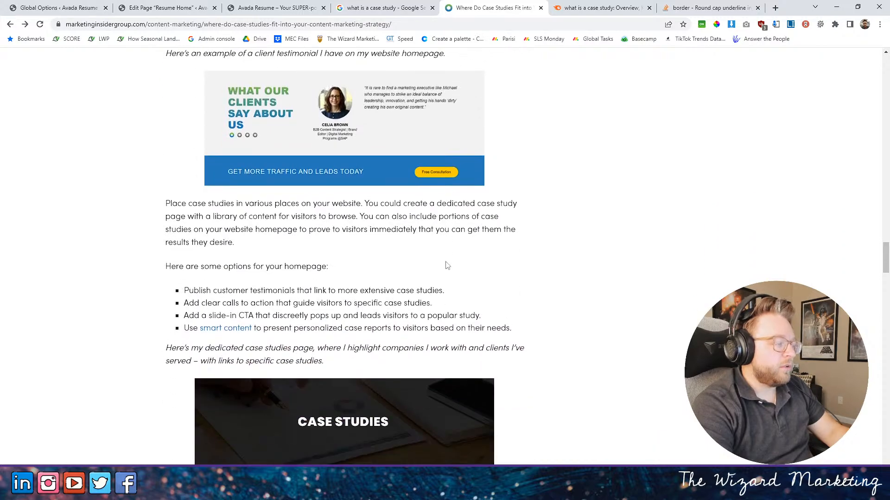
scroll(447, 265, "up", 4)
scroll(582, 211, "down", 4)
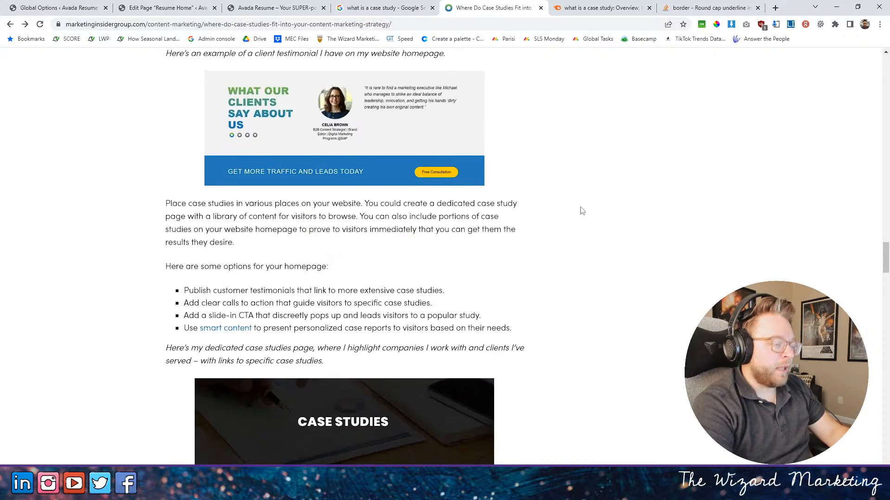
scroll(582, 211, "down", 3)
scroll(572, 213, "down", 6)
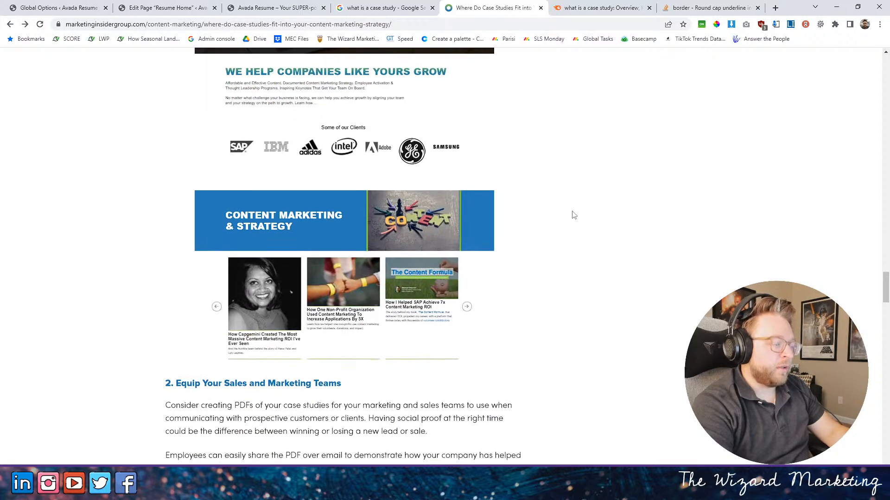
scroll(570, 212, "up", 5)
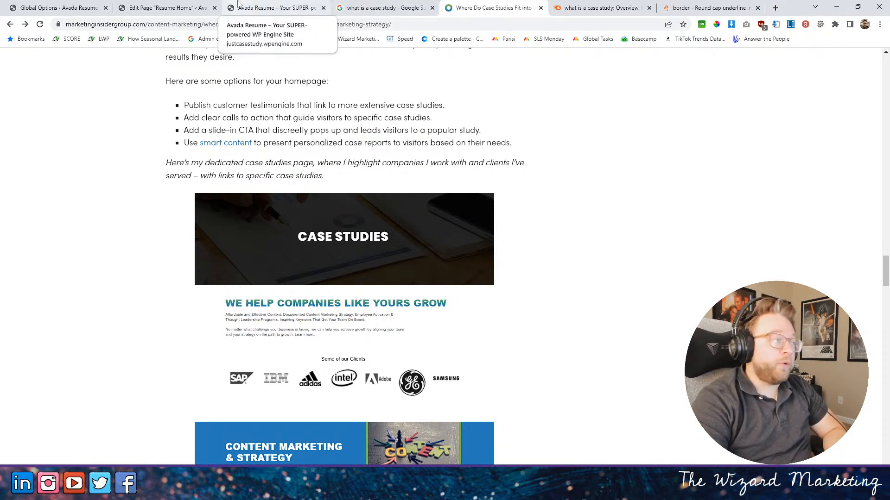
- Return to the Avada global options and open the Avada Builder Options page
left_click(28, 7)
scroll(162, 195, "up", 2)
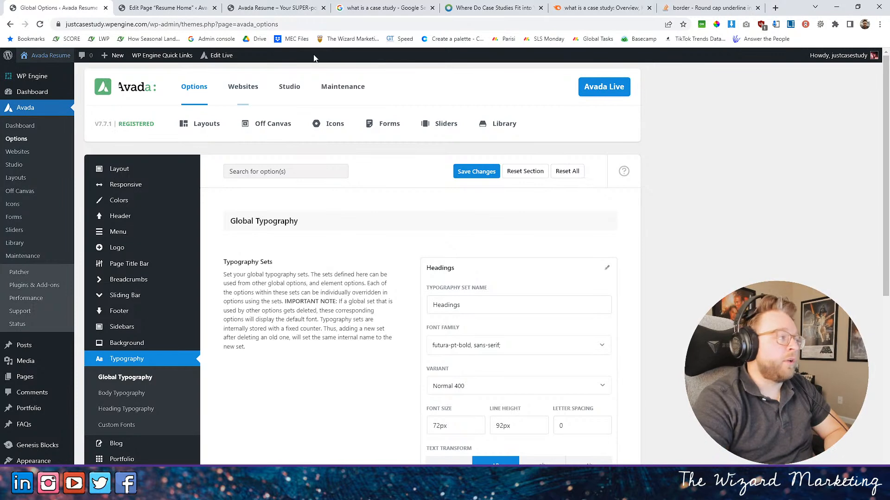
mouse_move(207, 92)
left_click(222, 163)
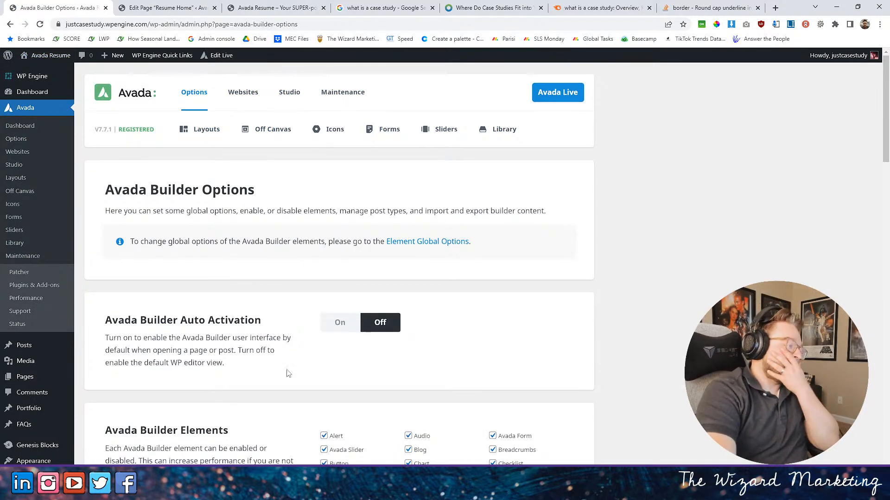
- Open Avada's Performance Wizard and start it to reach the Features stage
left_click(34, 300)
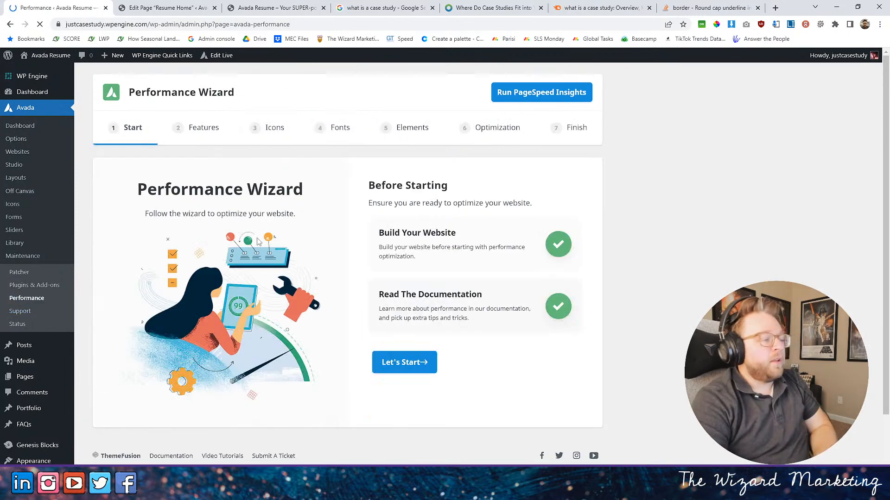
scroll(312, 217, "down", 2)
left_click(404, 291)
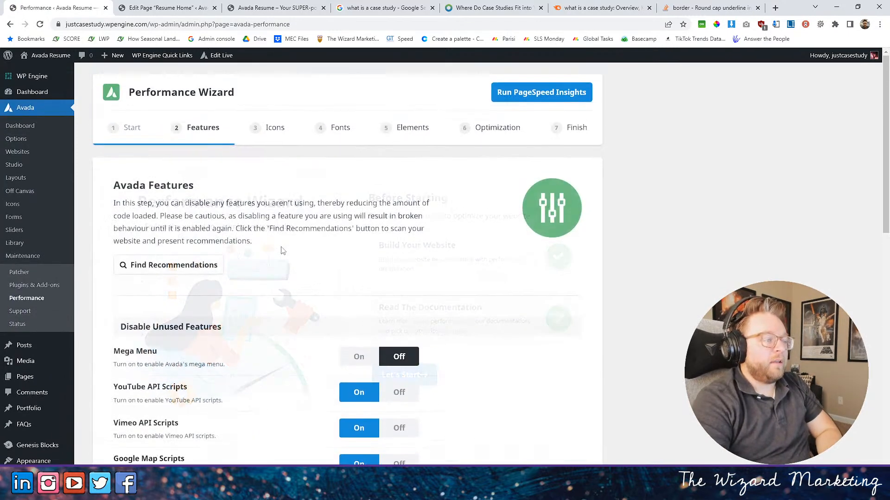
- Review the Disable Unused Features settings in the wizard's Features stage, from Mega Menu to Avada FAQs
scroll(315, 250, "down", 3)
scroll(278, 324, "up", 2)
scroll(391, 276, "down", 3)
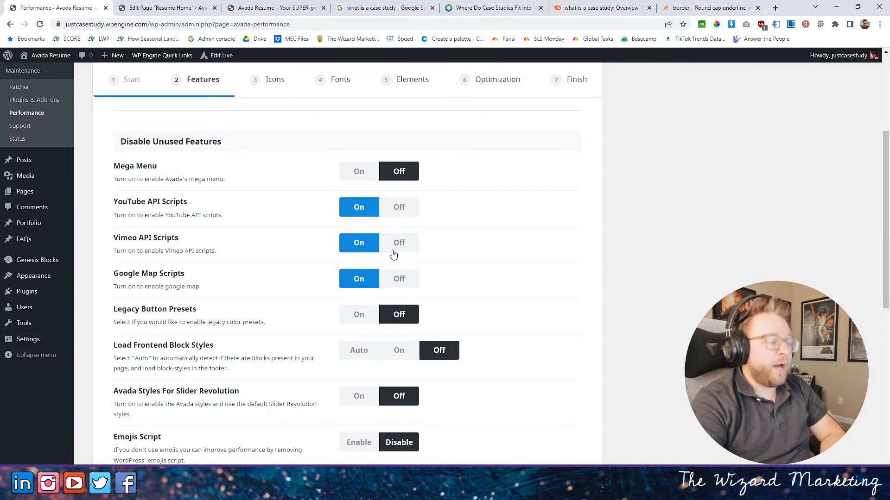
scroll(304, 348, "down", 4)
scroll(304, 351, "down", 3)
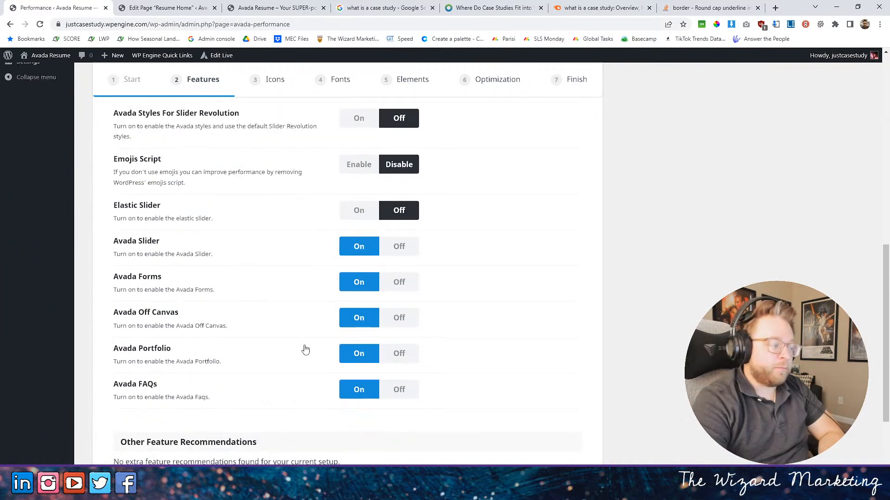
scroll(302, 349, "down", 3)
scroll(299, 345, "up", 10)
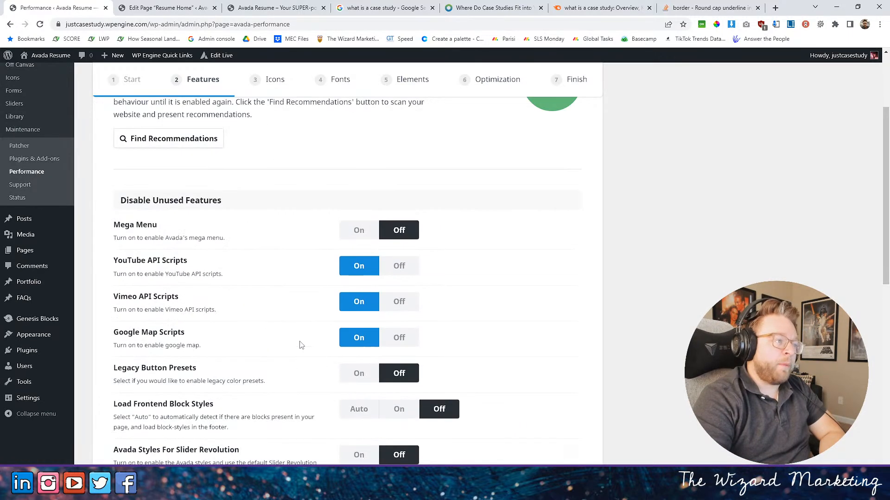
- Scan the website for feature recommendations and review the advice given for the individual features
left_click(168, 264)
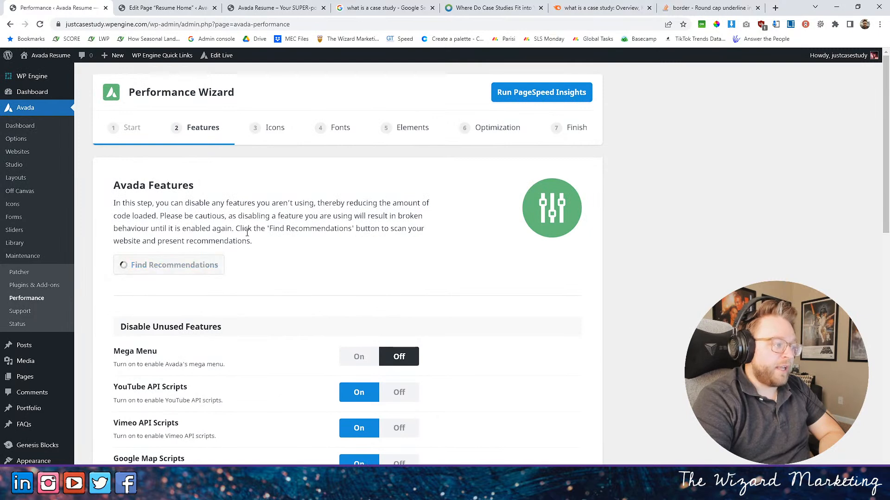
scroll(324, 223, "down", 3)
scroll(331, 283, "down", 3)
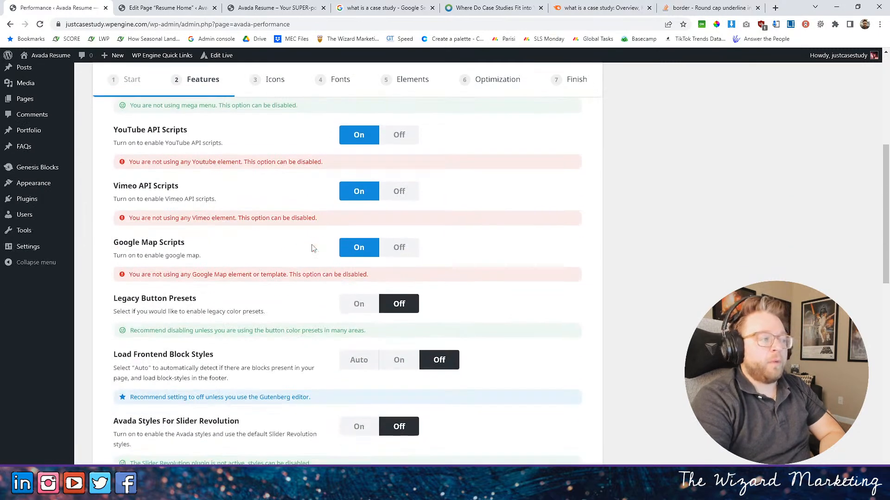
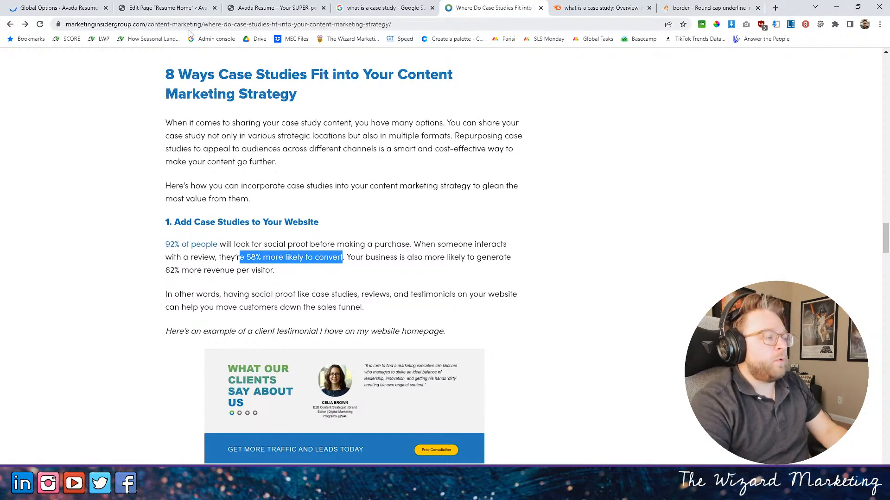
- Back in the Resume Home page editor, set the second progress bar's text to "MORE LIKELY TO CONVERT AFTER READING A CASE STUDY -" and its filled area to 58%
left_click(351, 7)
left_click(283, 7)
left_click(201, 6)
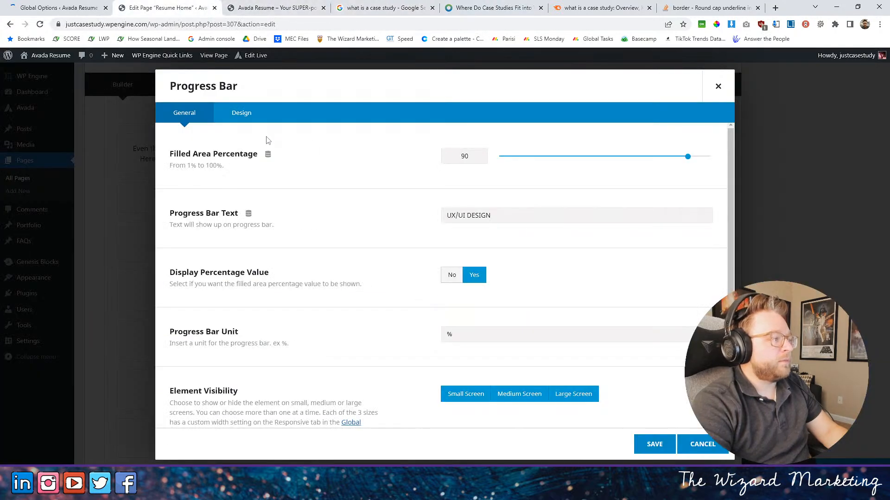
left_click_drag(493, 216, 411, 220)
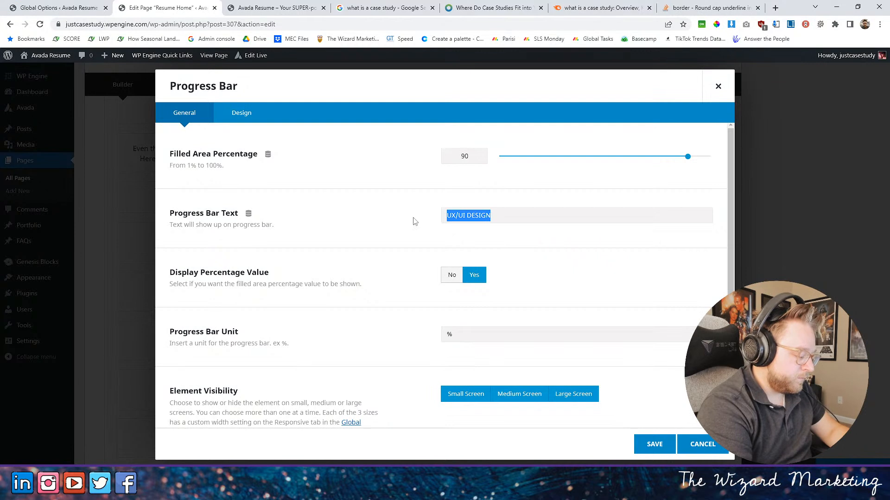
type("MORE ")
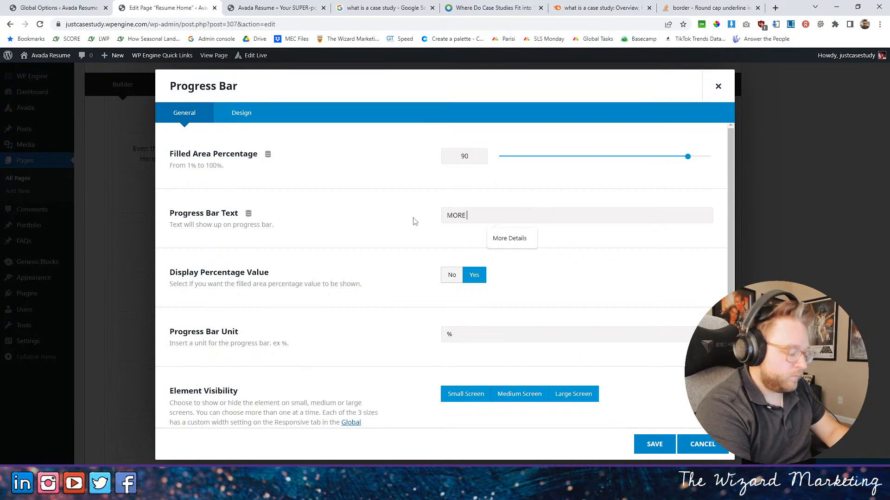
type("LI")
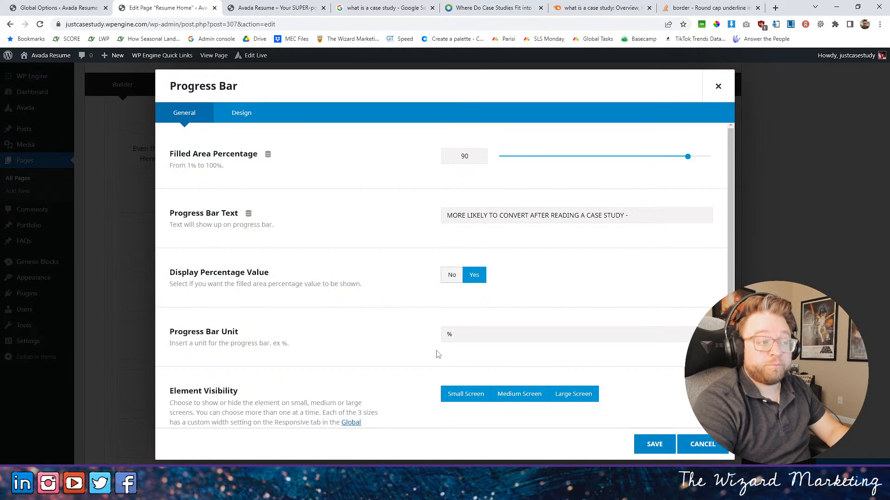
left_click_drag(685, 158, 620, 160)
left_click(654, 444)
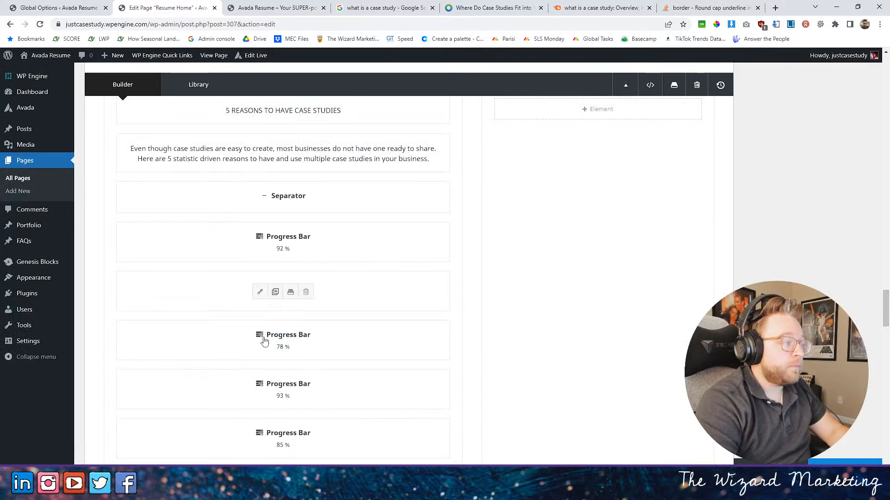
- Give the second progress bar's text the futura-pt-bold font in uppercase, save it and reload the live homepage
left_click(259, 292)
left_click(241, 112)
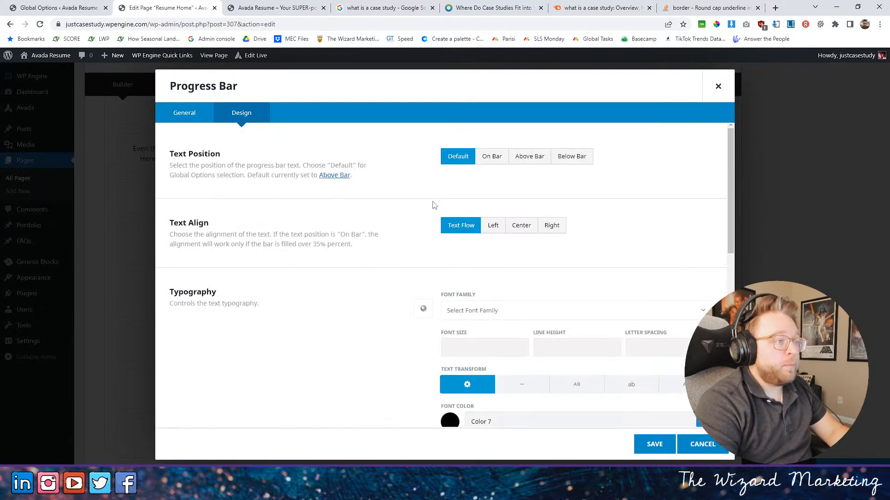
scroll(436, 200, "down", 2)
left_click(470, 220)
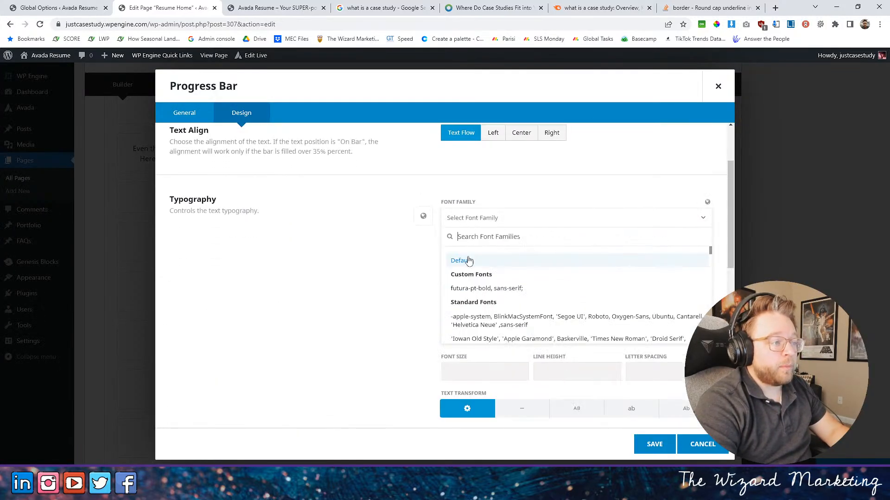
left_click(479, 290)
scroll(530, 264, "down", 4)
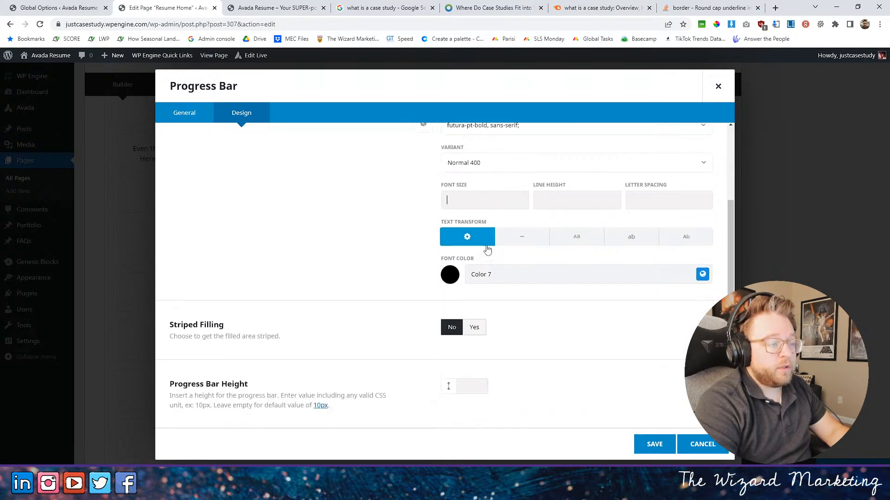
left_click(575, 145)
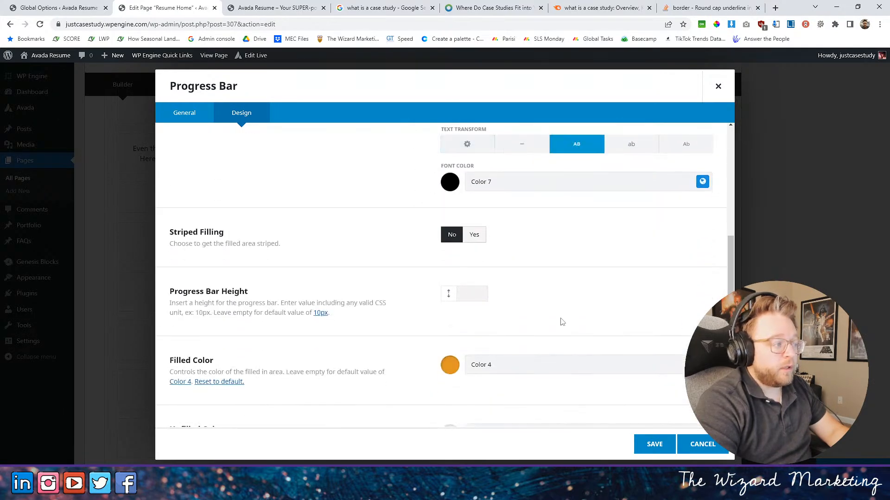
left_click(654, 444)
left_click(260, 4)
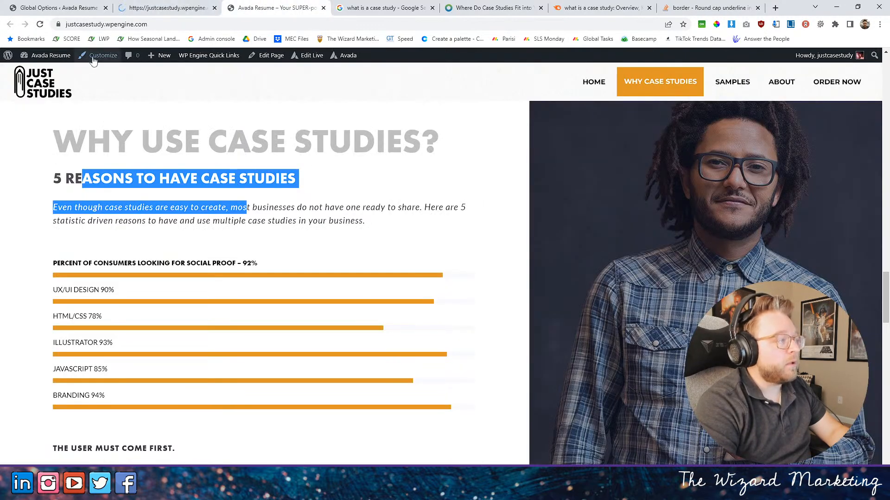
left_click(40, 26)
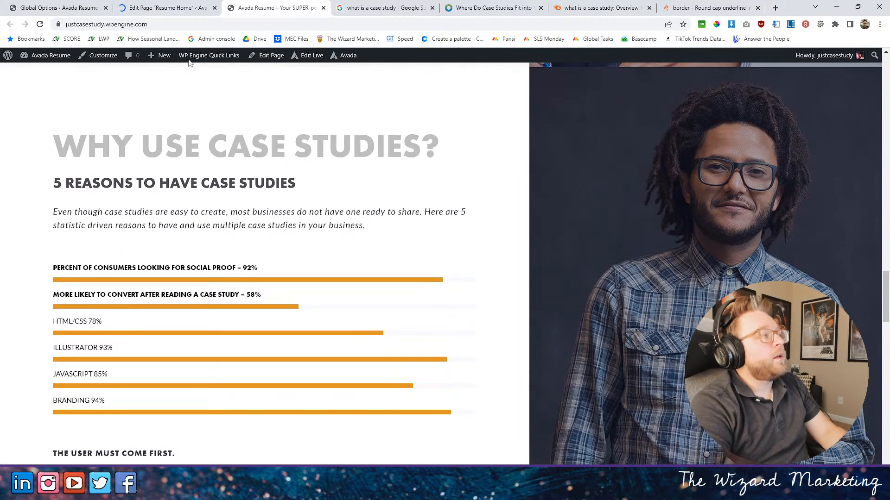
- Read sections 1 to 6 of the Marketing Insider Group article for further case study statistics
left_click(146, 14)
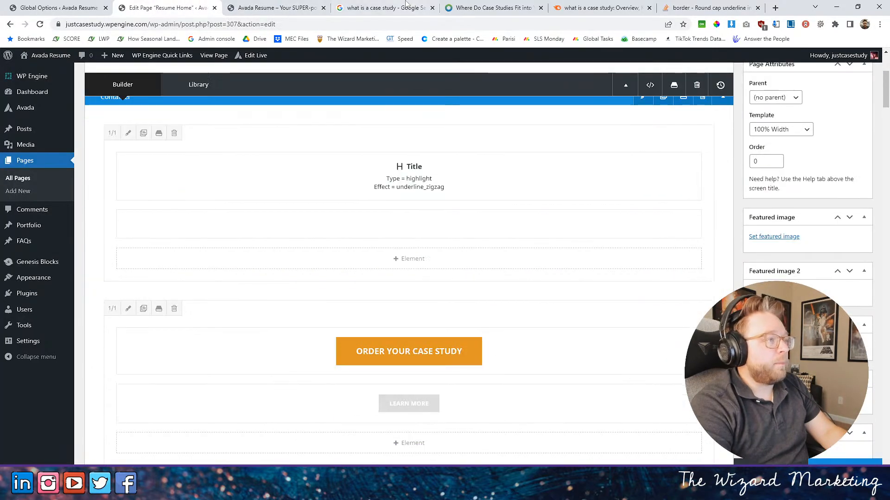
left_click(408, 6)
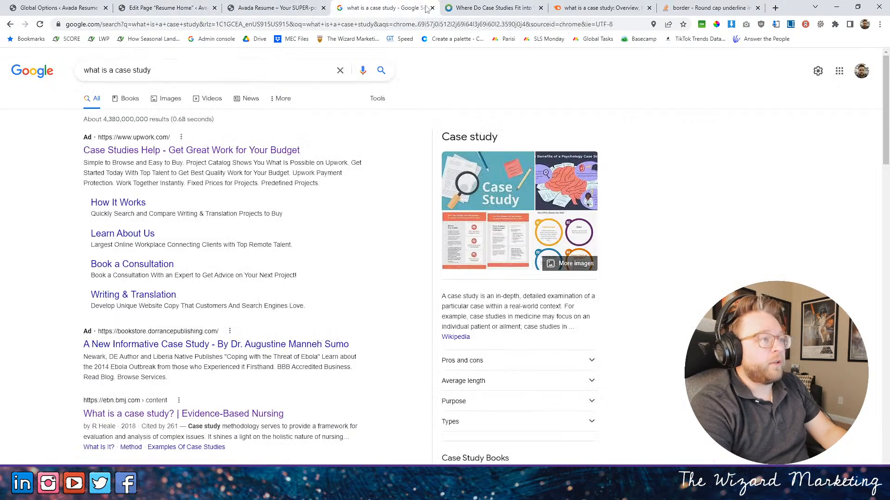
left_click(477, 8)
scroll(323, 145, "down", 7)
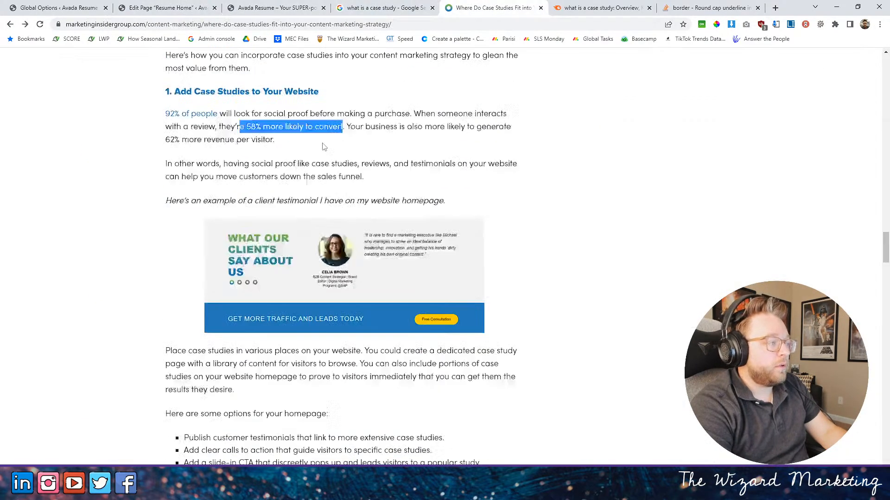
scroll(323, 145, "down", 15)
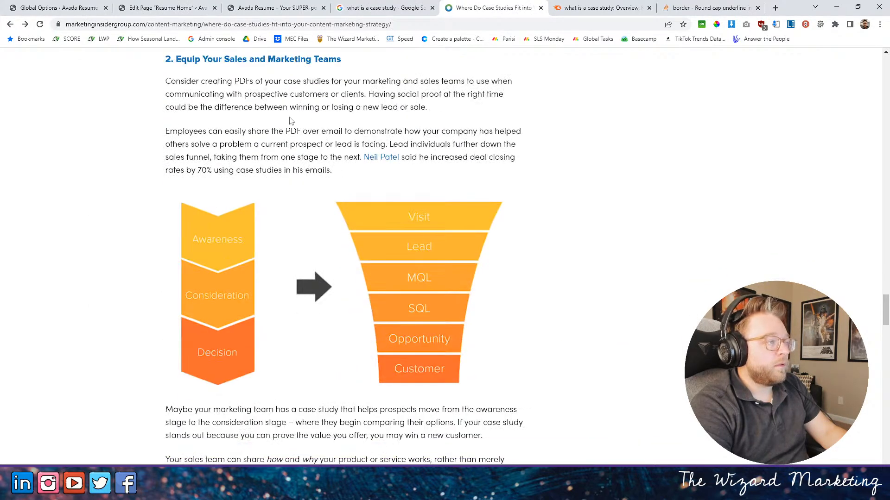
scroll(291, 120, "down", 1)
scroll(185, 115, "down", 2)
scroll(185, 114, "up", 2)
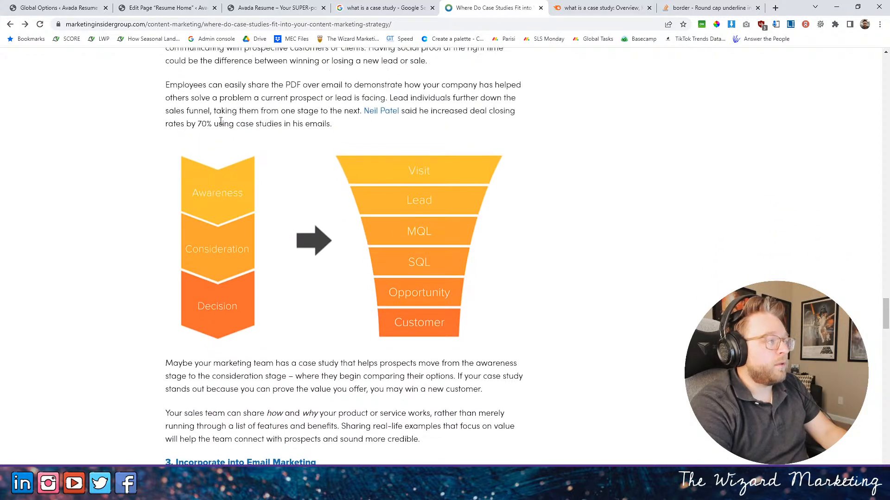
scroll(221, 121, "down", 5)
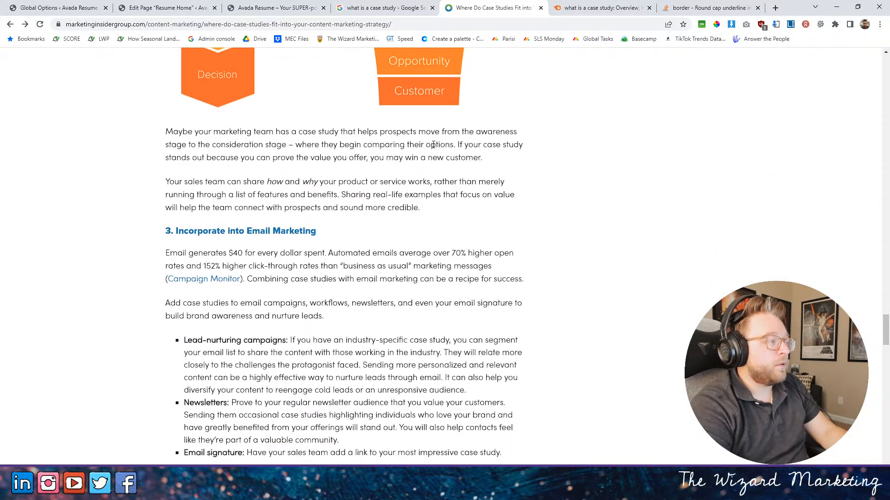
scroll(433, 145, "down", 2)
left_click_drag(193, 161, 476, 185)
scroll(450, 180, "down", 4)
scroll(451, 180, "down", 2)
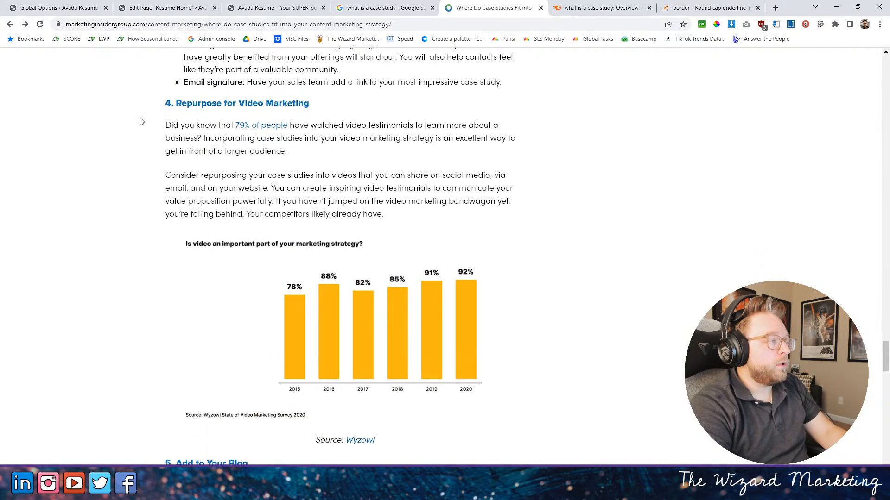
left_click_drag(185, 126, 424, 134)
left_click(425, 134)
scroll(405, 134, "down", 12)
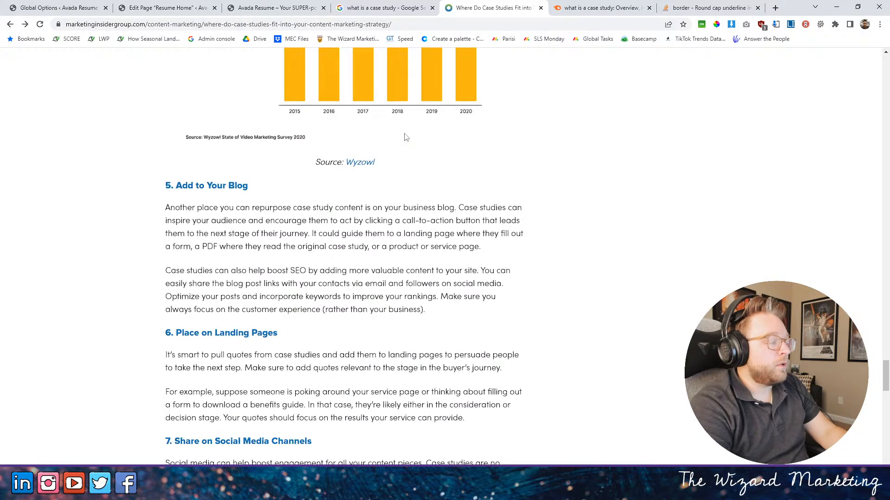
- Go back up to the article's introduction and examine the 2020 statistics on consumer reviews and trust
scroll(305, 136, "up", 20)
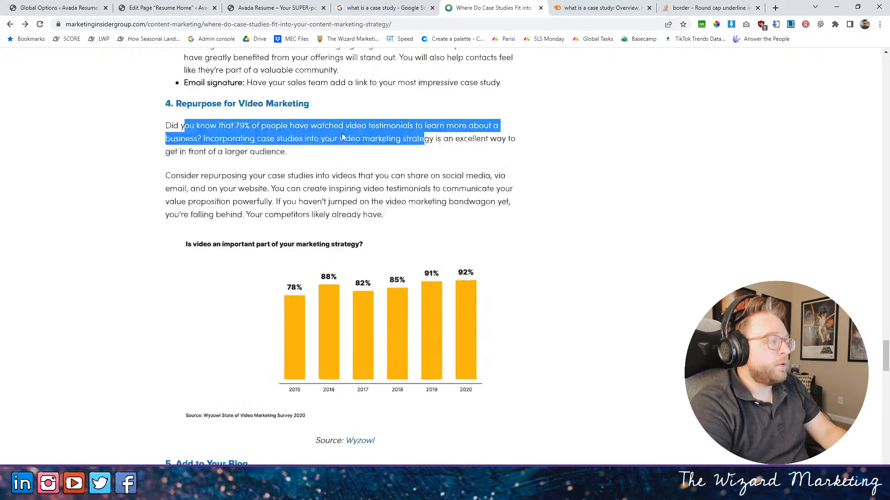
scroll(343, 125, "up", 15)
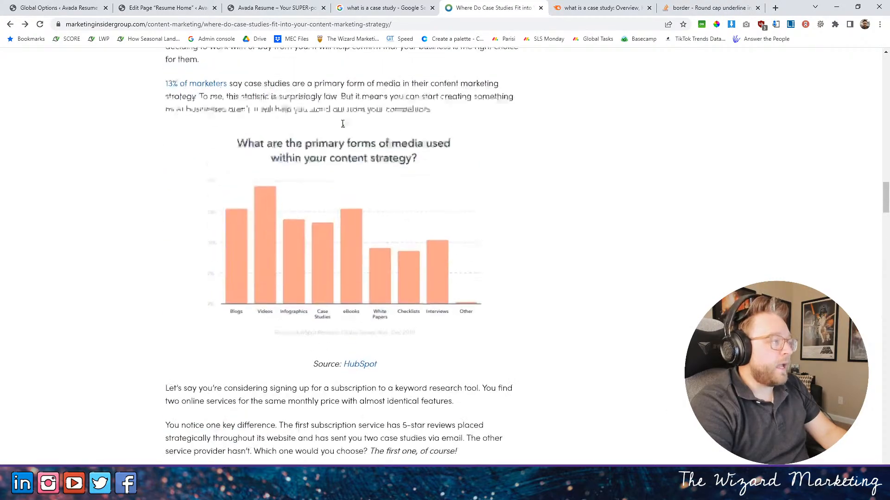
scroll(345, 124, "up", 6)
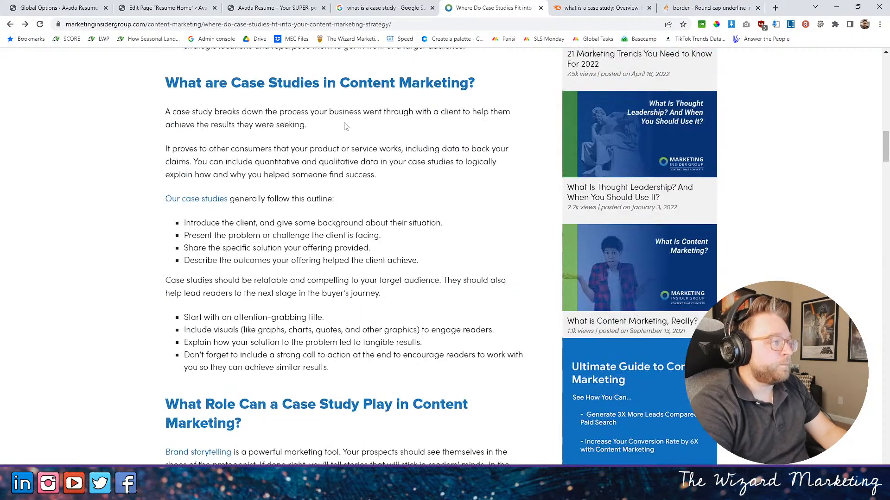
scroll(343, 126, "up", 6)
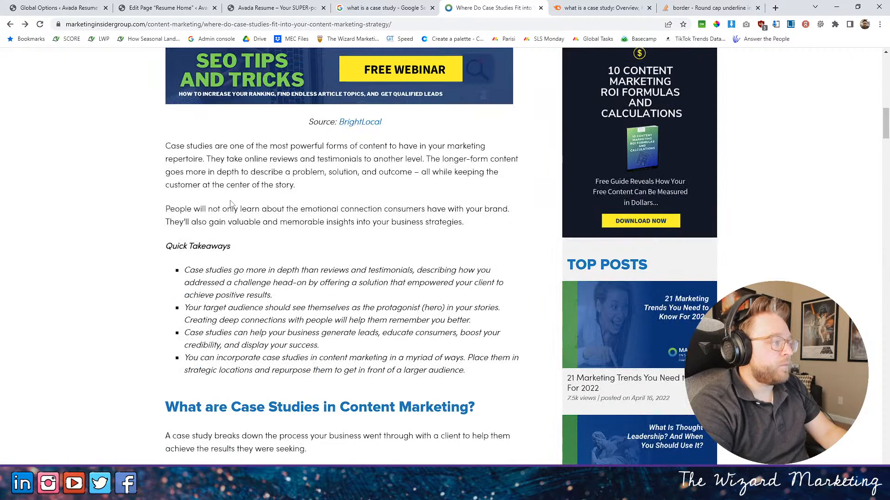
scroll(234, 199, "up", 5)
scroll(233, 190, "up", 4)
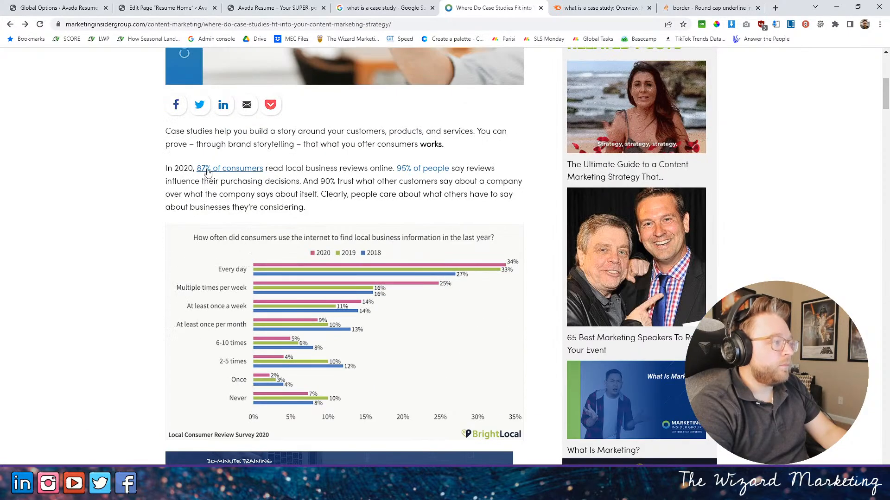
left_click_drag(184, 169, 190, 169)
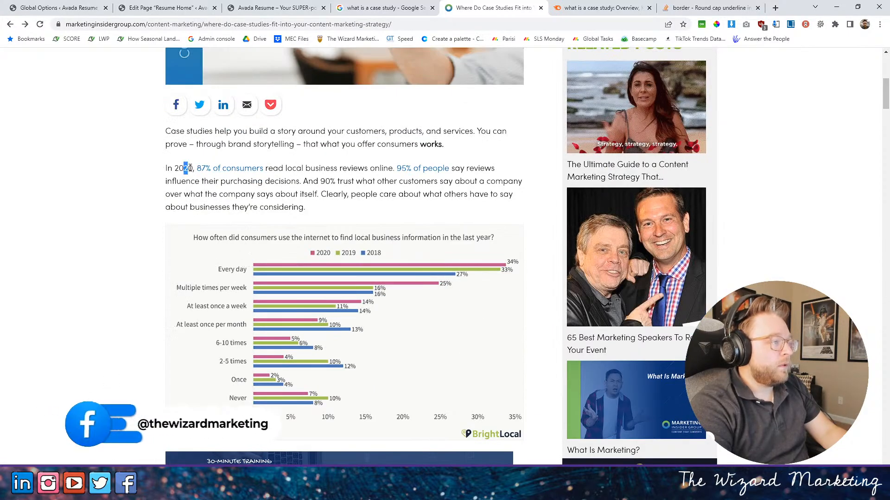
left_click(377, 178)
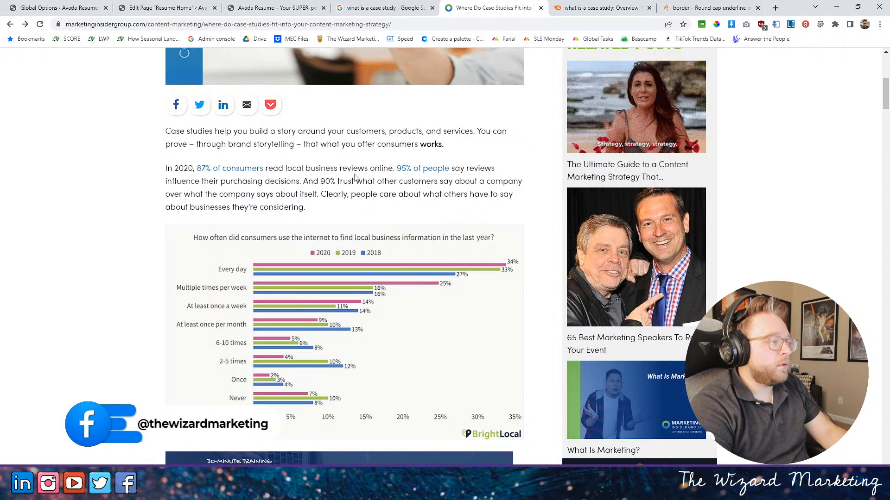
left_click_drag(322, 181, 522, 181)
- Return to the Resume Home page editor and set the third progress bar's filled area percentage to 90
left_click(380, 8)
left_click(278, 8)
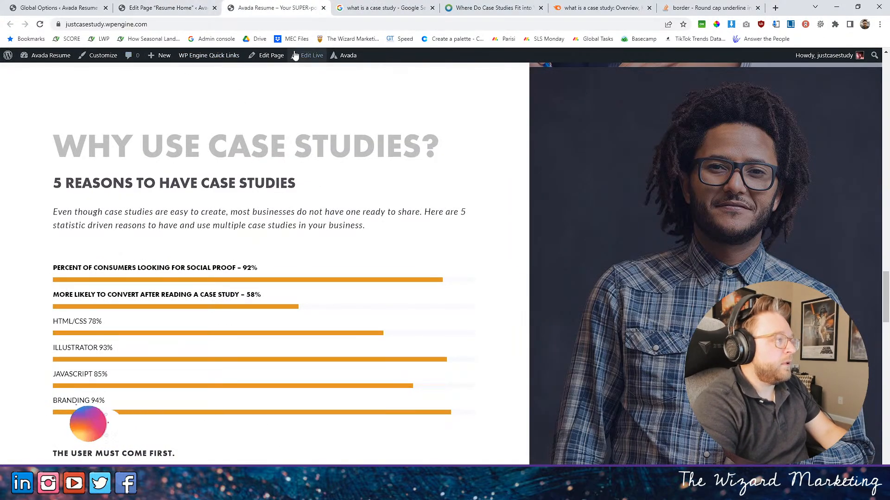
left_click(183, 8)
scroll(306, 334, "down", 15)
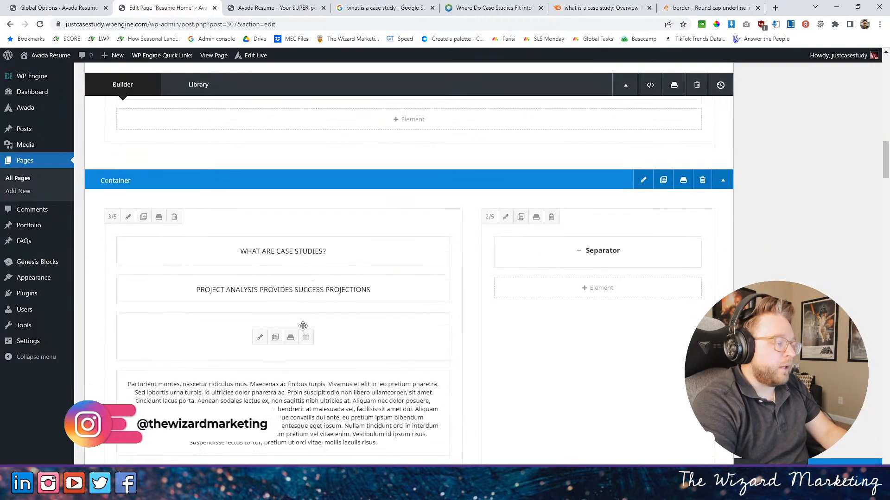
scroll(295, 320, "down", 15)
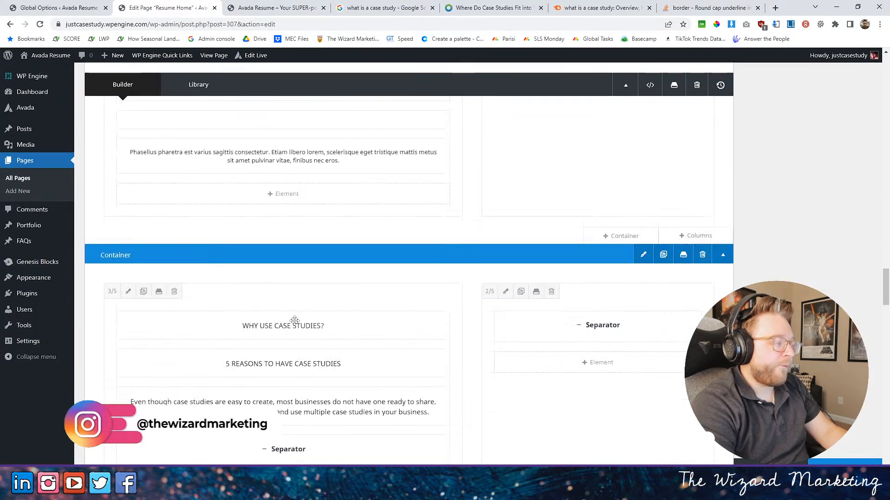
scroll(294, 321, "up", 4)
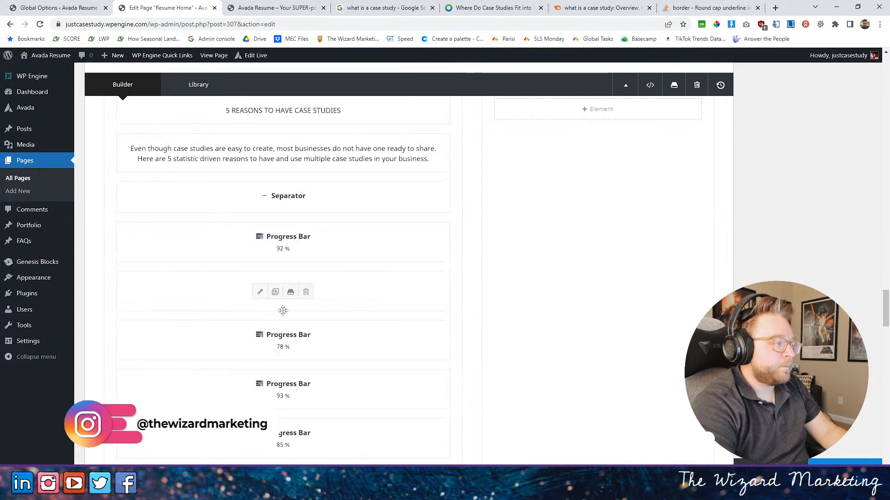
left_click(261, 342)
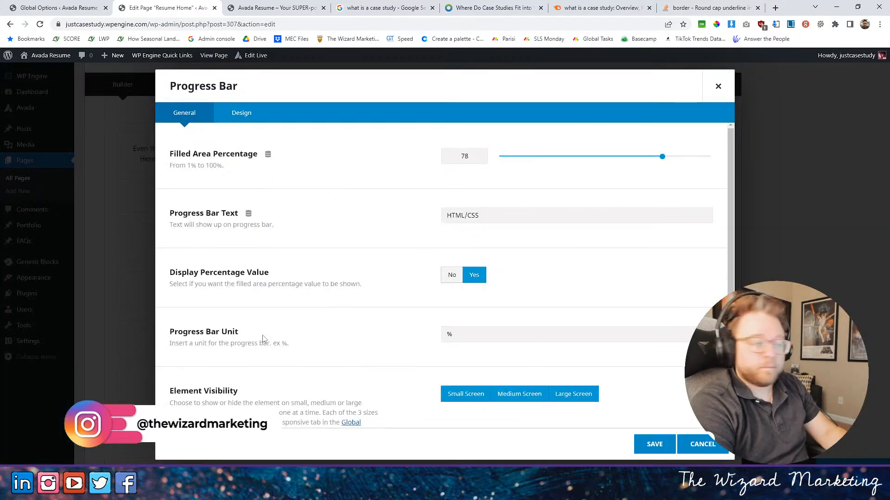
left_click_drag(477, 157, 415, 160)
type("90")
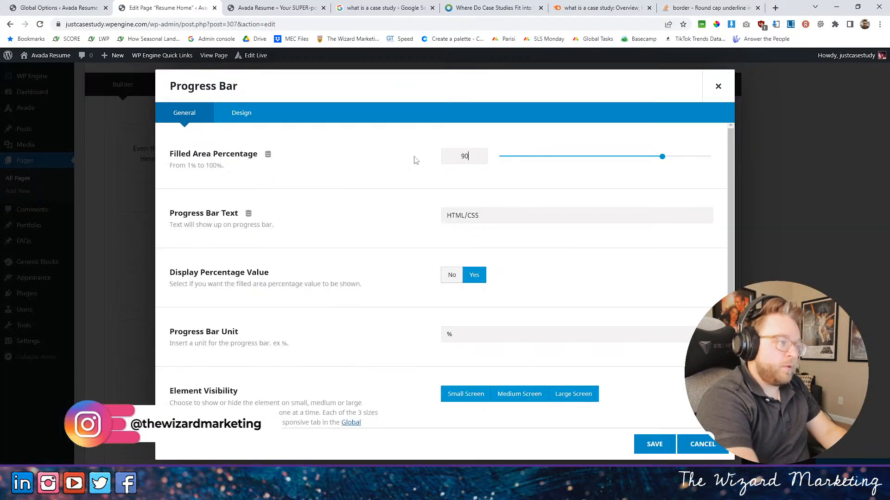
- Replace the third progress bar's text with "CONSUMER CLAIM TO TRUST REVIEWS/CASE STUDIES -"
left_click_drag(498, 217, 381, 217)
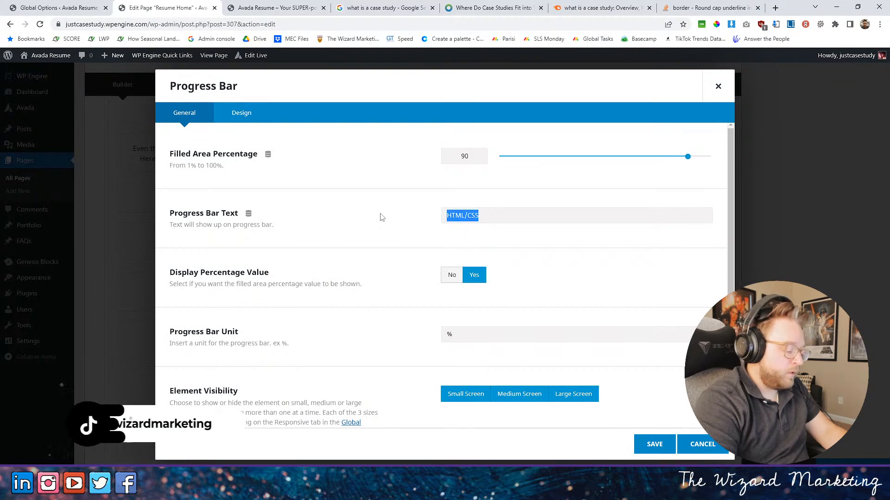
type("COM")
key("BackSpace")
type("NSUN")
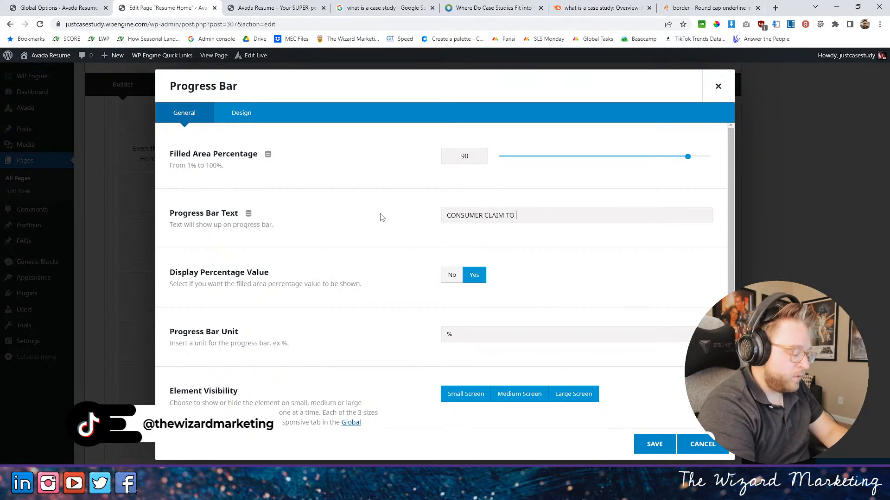
type("ER CLAIM TO TRUST R")
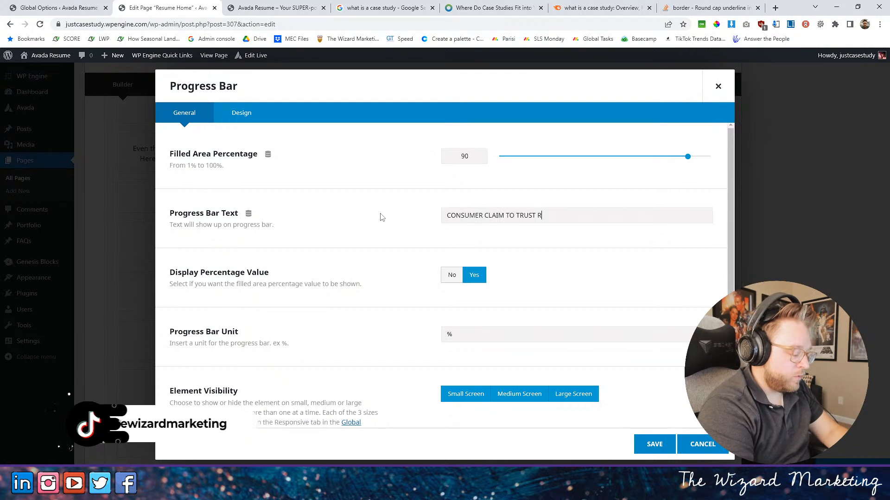
type("EVIEWS/CASE STUDIES -")
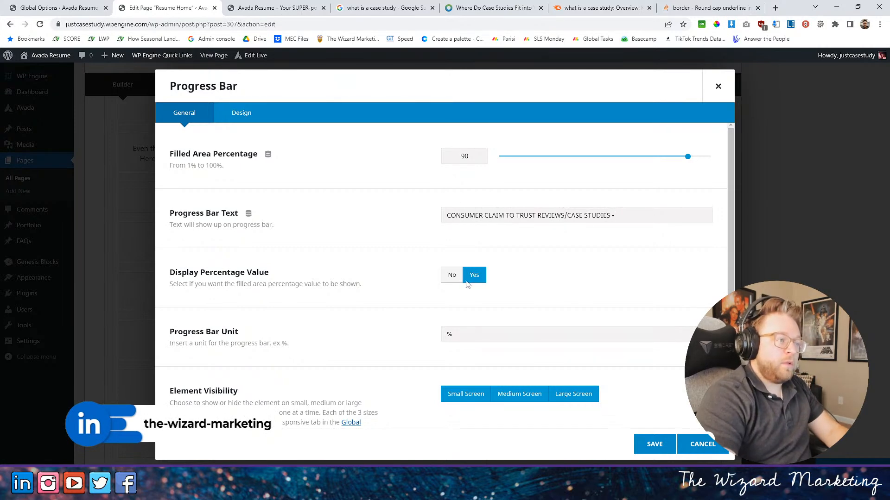
- Give the bar's text the futura-pt-bold font in uppercase, save it and move the 90% bar above the 58% bar
left_click(252, 113)
scroll(494, 258, "down", 4)
left_click(471, 129)
left_click(478, 195)
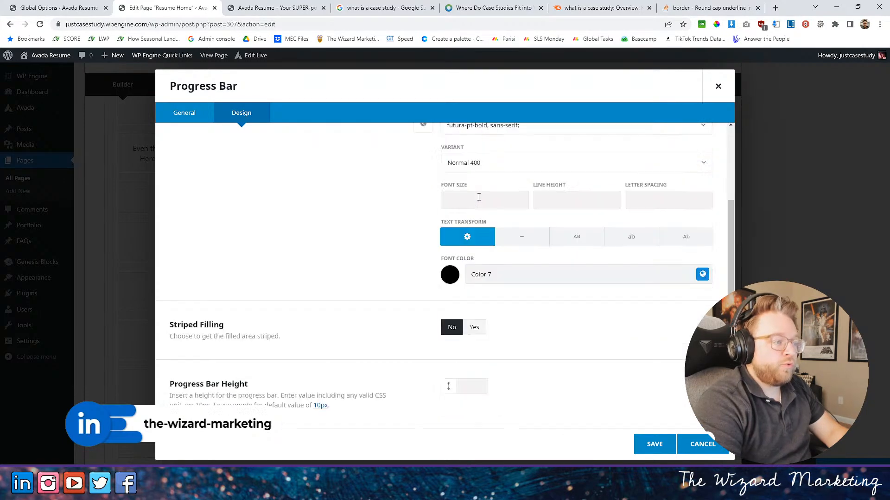
left_click(577, 235)
scroll(436, 323, "down", 1)
scroll(435, 323, "down", 3)
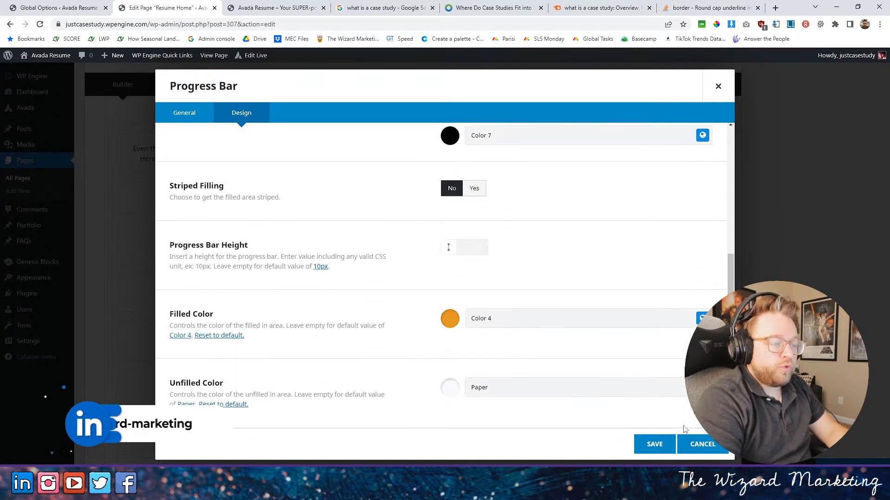
left_click(654, 444)
left_click_drag(206, 327, 206, 274)
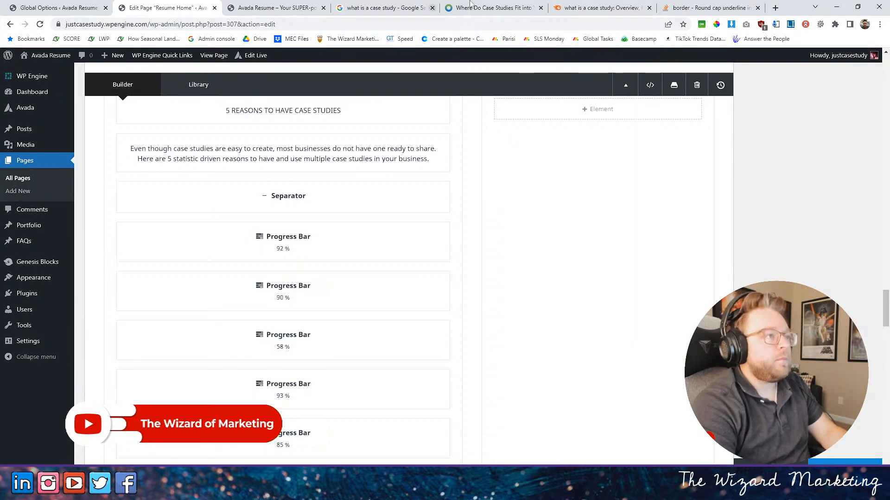
- Search Google for "statistics about case studies" and skim the results
left_click(382, 7)
scroll(293, 268, "down", 7)
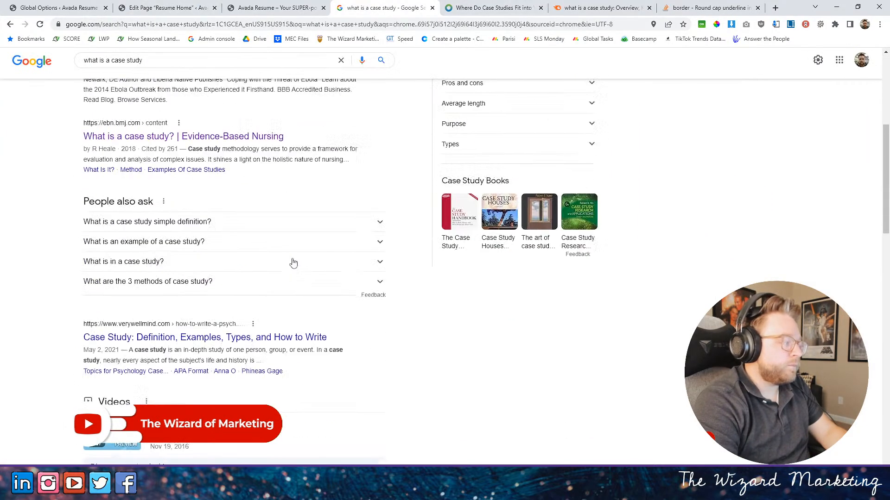
scroll(293, 260, "up", 10)
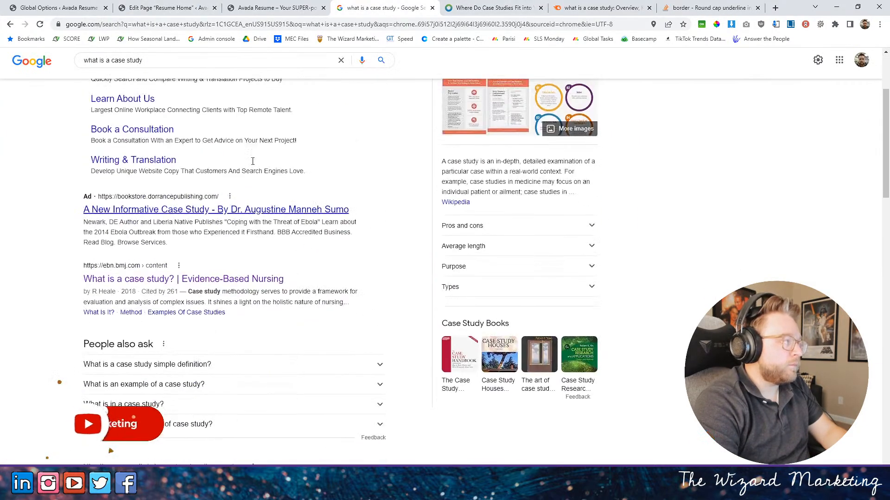
triple_click(182, 70)
type("s")
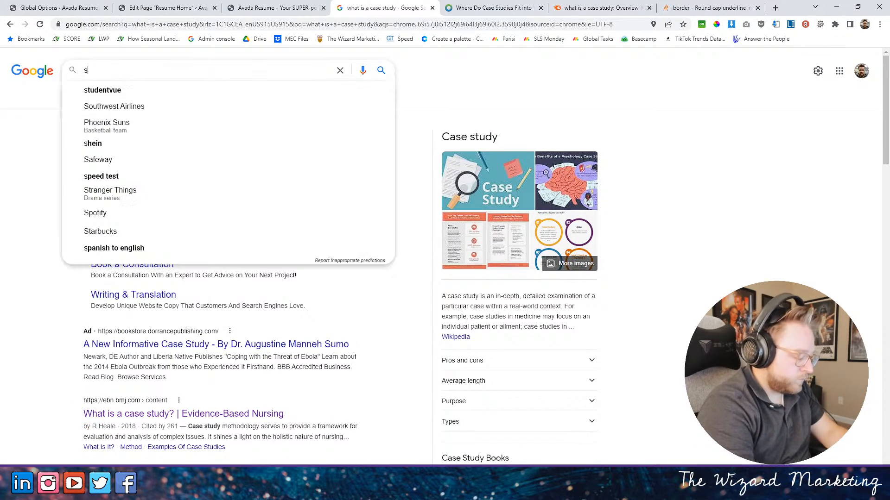
type("tatistics ab")
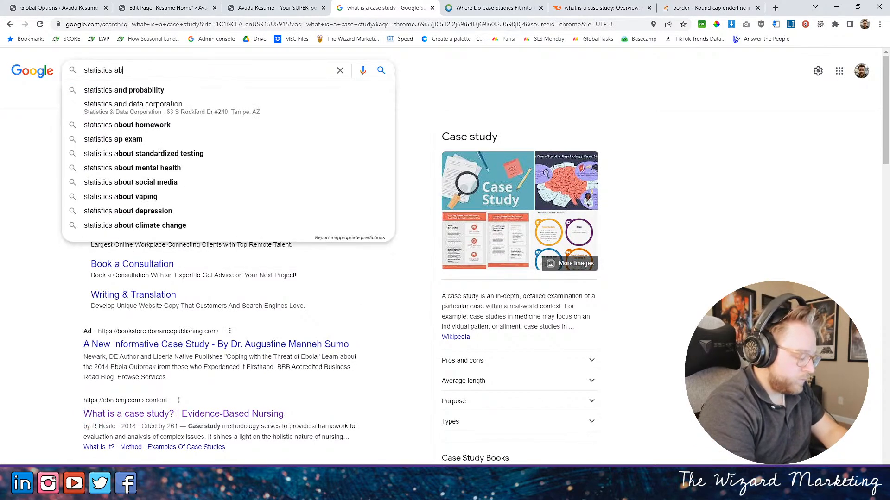
type("out case studies")
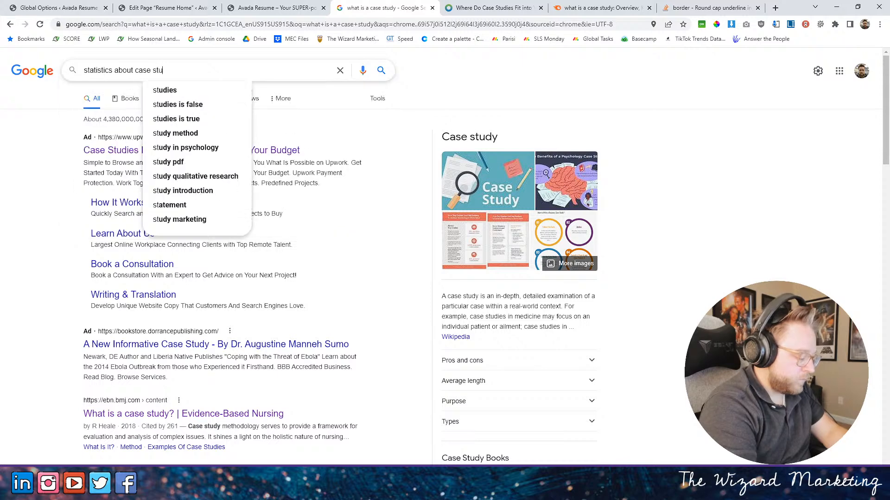
key("Return")
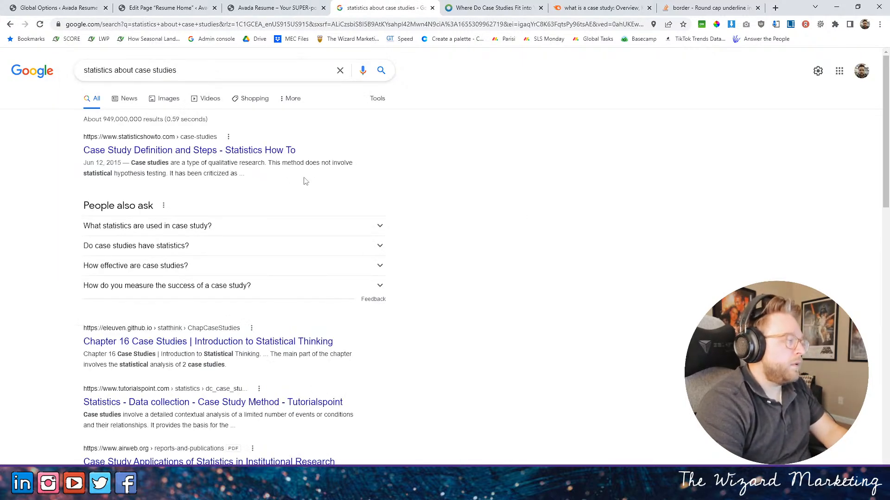
scroll(305, 180, "down", 3)
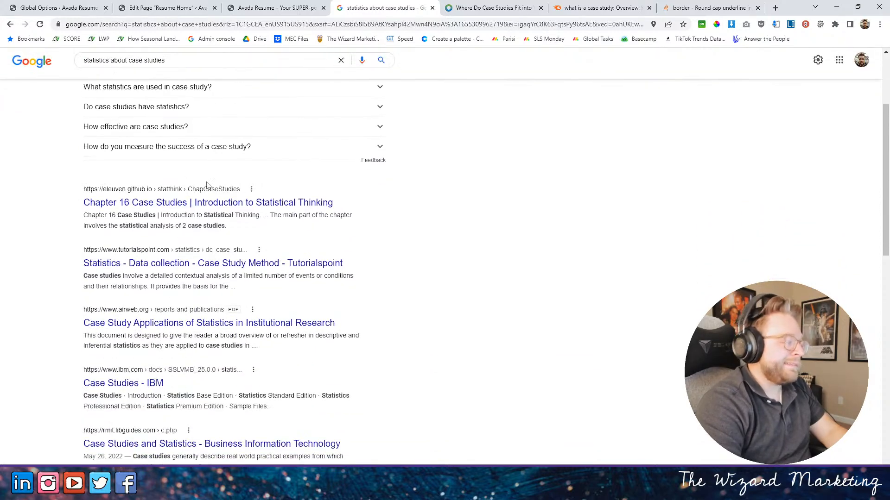
scroll(286, 130, "up", 3)
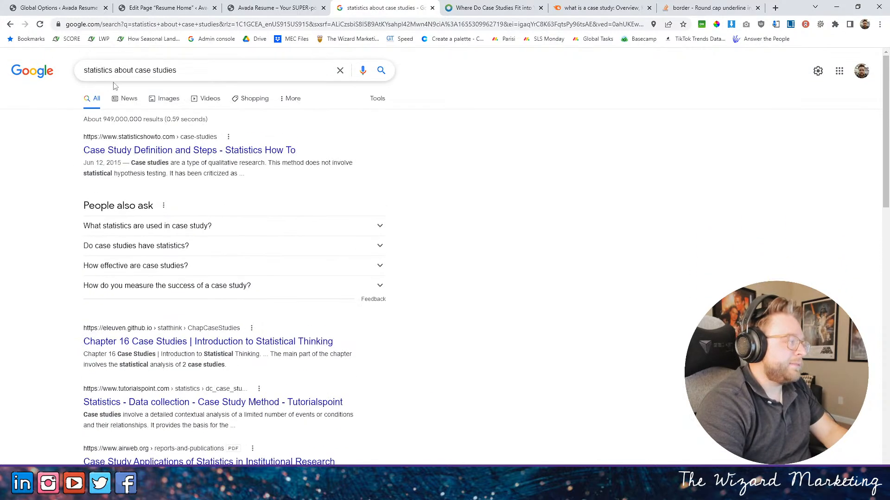
- Refine the search to "marketing statistics about case studies" and look through the results
left_click(86, 71)
type("marketing")
key("Return")
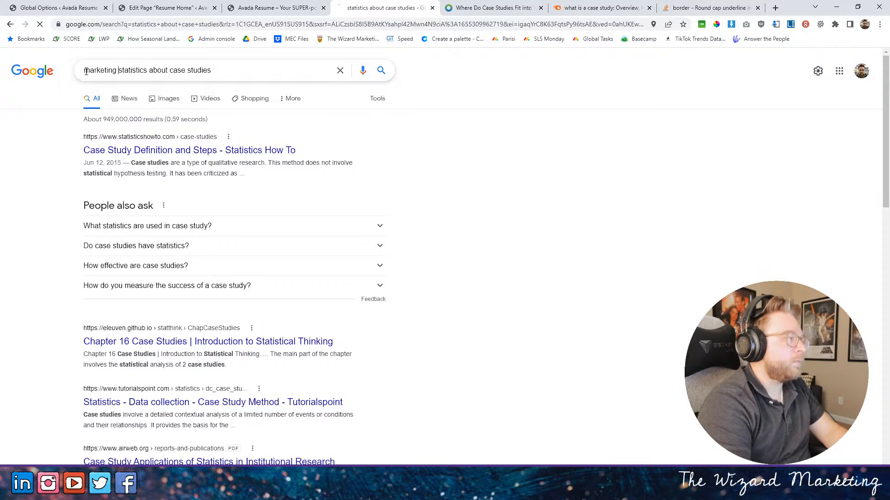
scroll(294, 210, "down", 3)
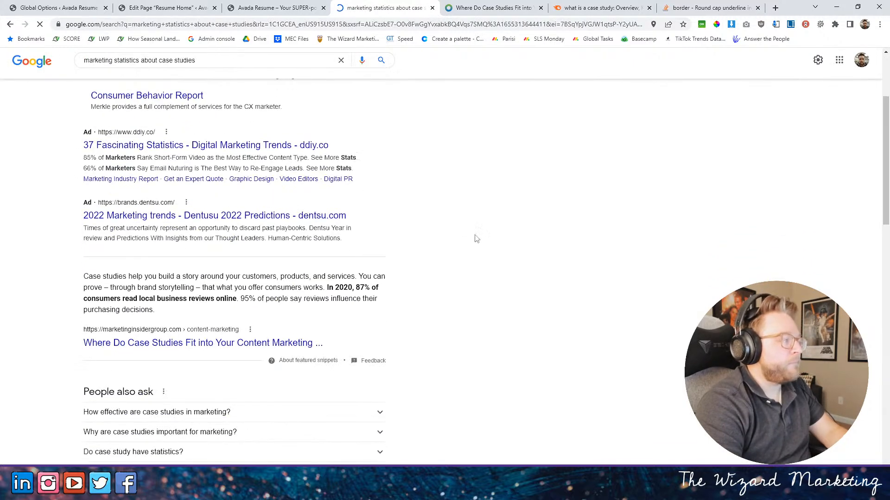
scroll(368, 237, "down", 3)
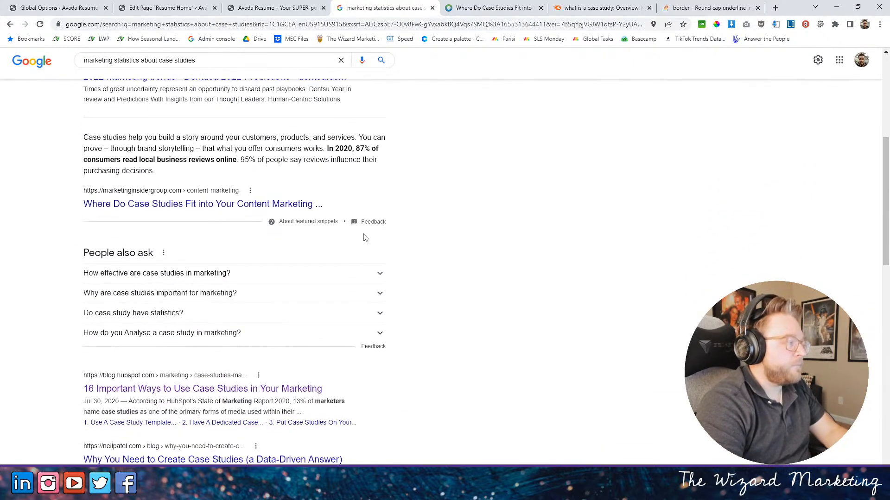
- Open the Marketing Insider Group result about where case studies fit into content marketing in a new tab and view it
right_click(218, 205)
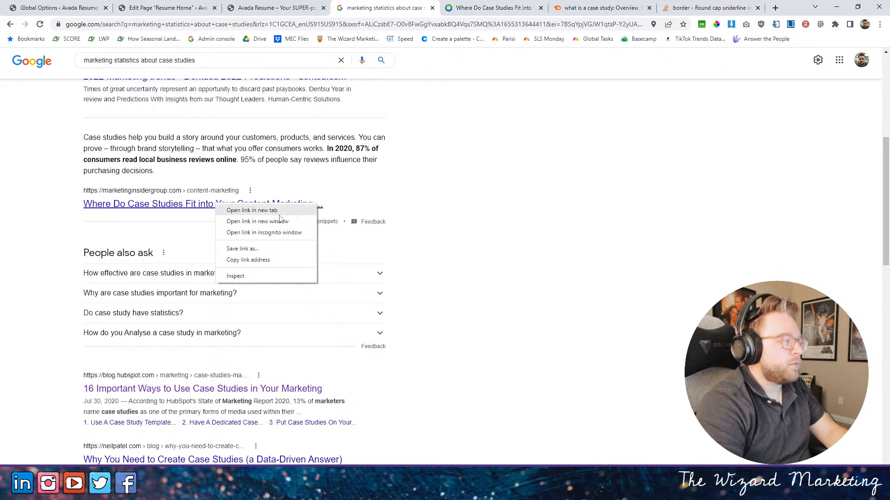
left_click(252, 210)
left_click(432, 6)
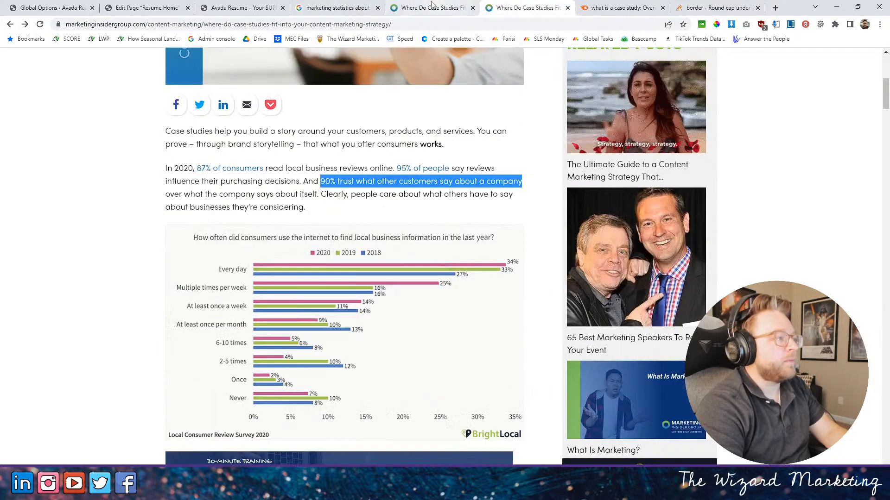
- Open the result "Why You Need to Create Case Studies (a Data-Driven Answer)" in a new tab and dismiss its SEO traffic pop-up
left_click(333, 7)
scroll(235, 265, "down", 4)
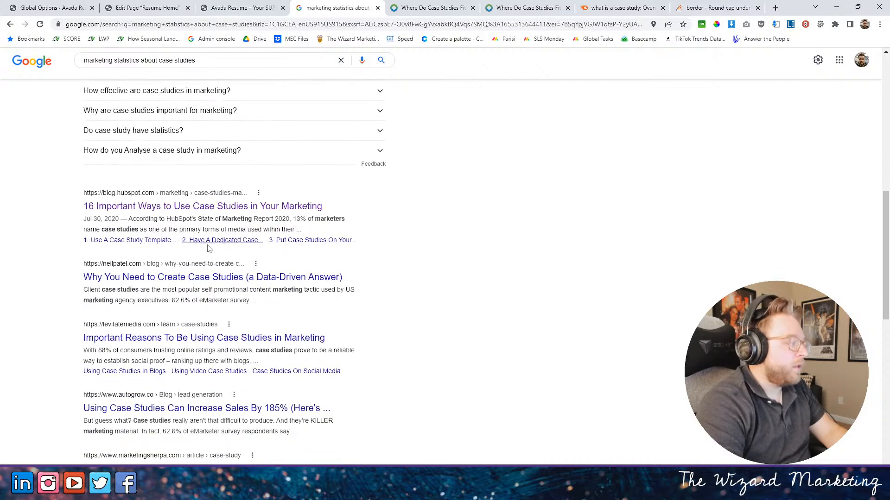
right_click(153, 275)
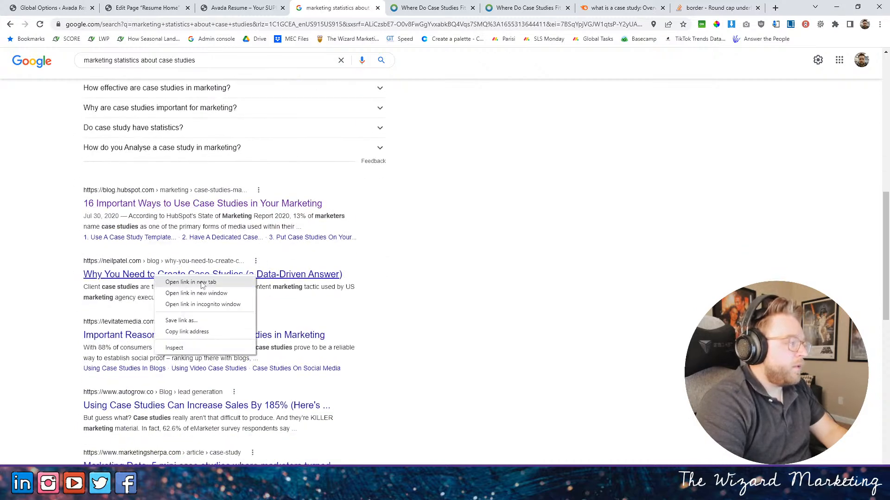
left_click(176, 282)
left_click(380, 8)
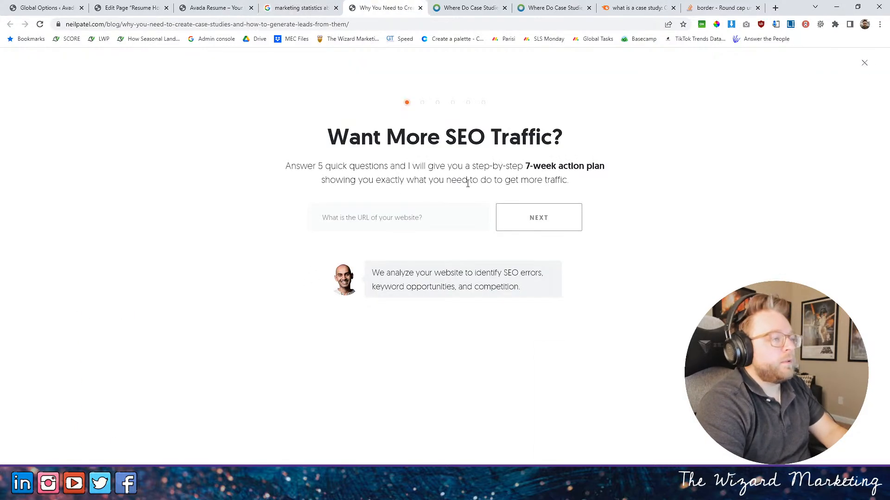
left_click(864, 63)
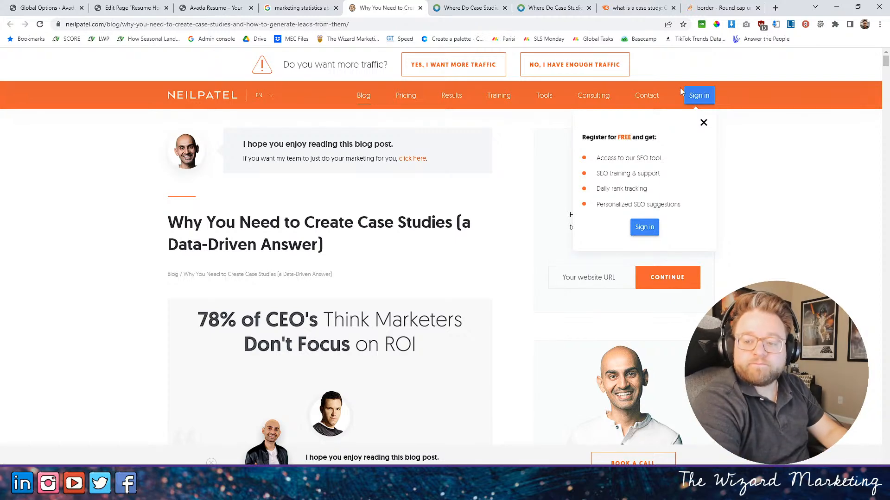
- Read the article's opening headline and introduction for statistics on how case studies affect sales and leads
scroll(306, 138, "down", 4)
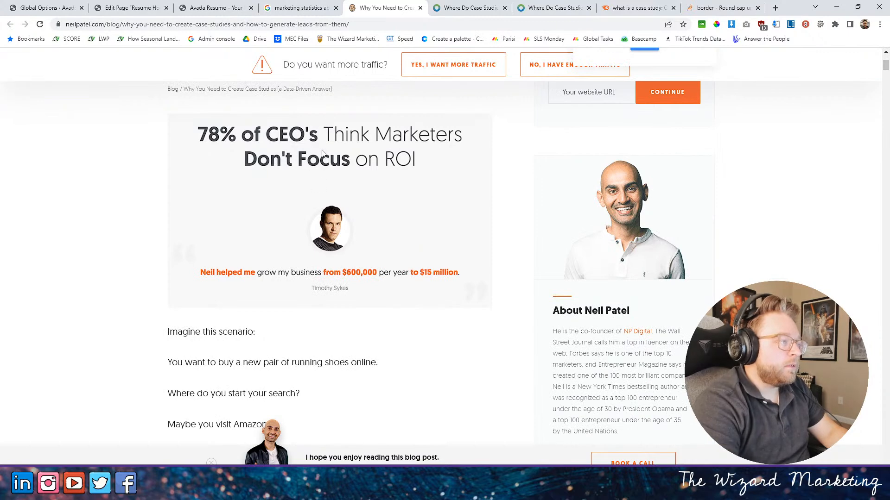
left_click_drag(195, 136, 198, 132)
left_click_drag(441, 135, 444, 139)
scroll(346, 216, "down", 5)
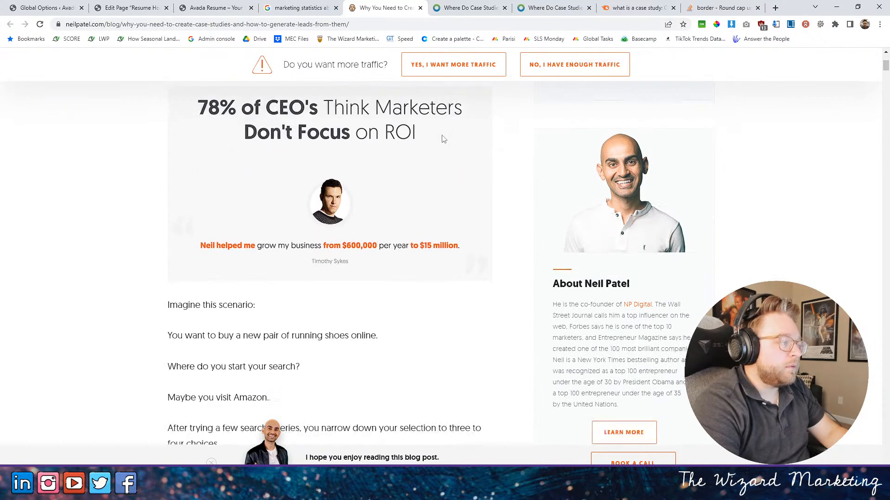
scroll(259, 163, "down", 10)
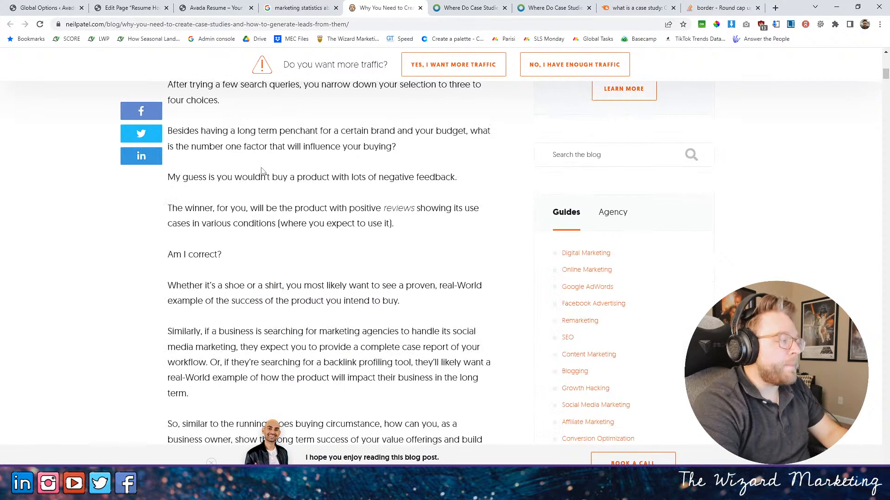
scroll(271, 184, "down", 4)
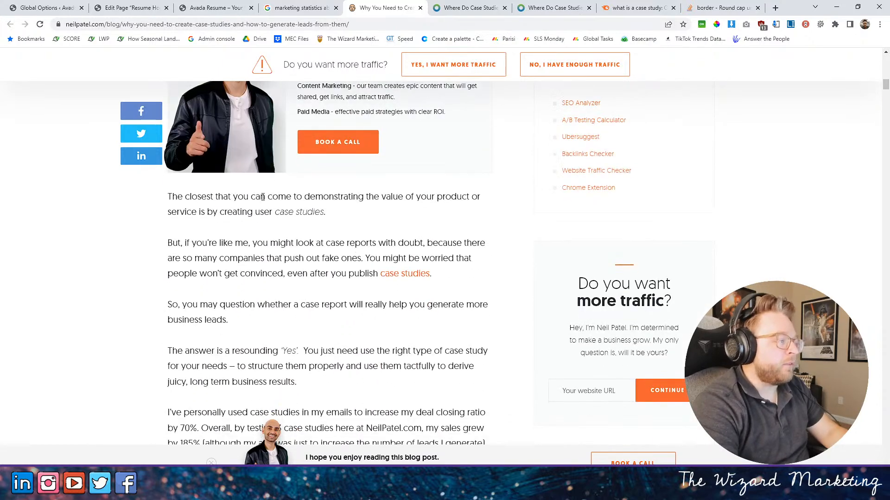
scroll(252, 179, "down", 1)
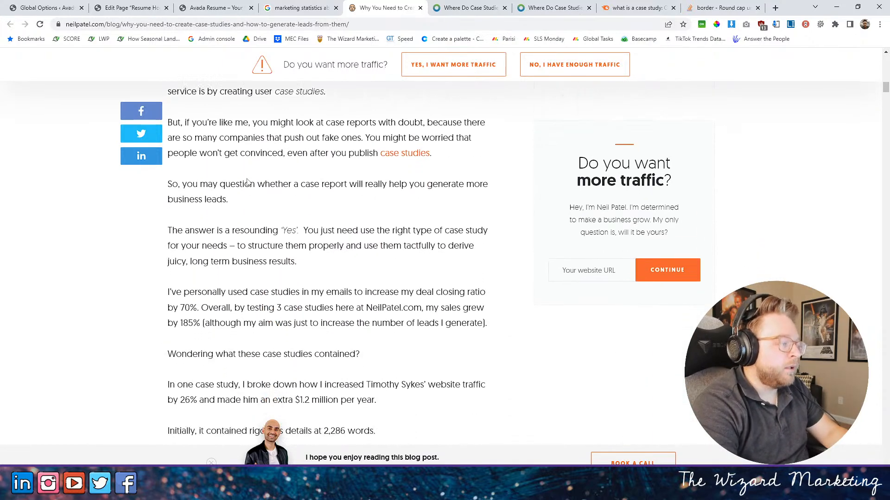
scroll(246, 175, "down", 1)
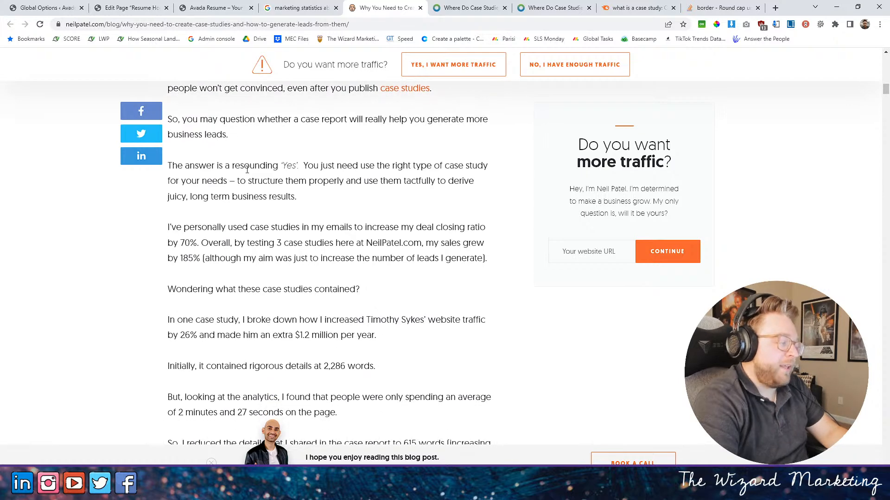
scroll(259, 194, "down", 2)
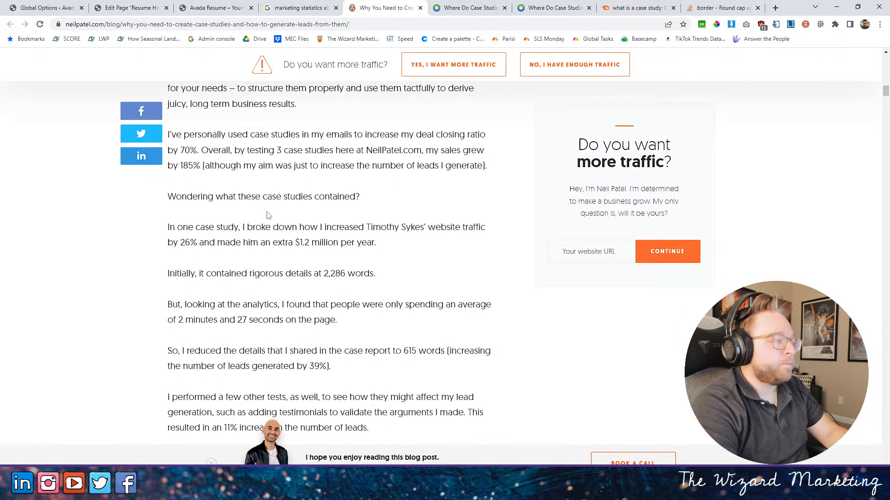
- Read the article's passages on how shortened case studies and added testimonials affected lead generation
scroll(274, 212, "down", 1)
left_click_drag(194, 178, 377, 197)
scroll(275, 198, "down", 2)
left_click_drag(198, 166, 337, 181)
scroll(336, 202, "down", 1)
left_click_drag(211, 166, 333, 182)
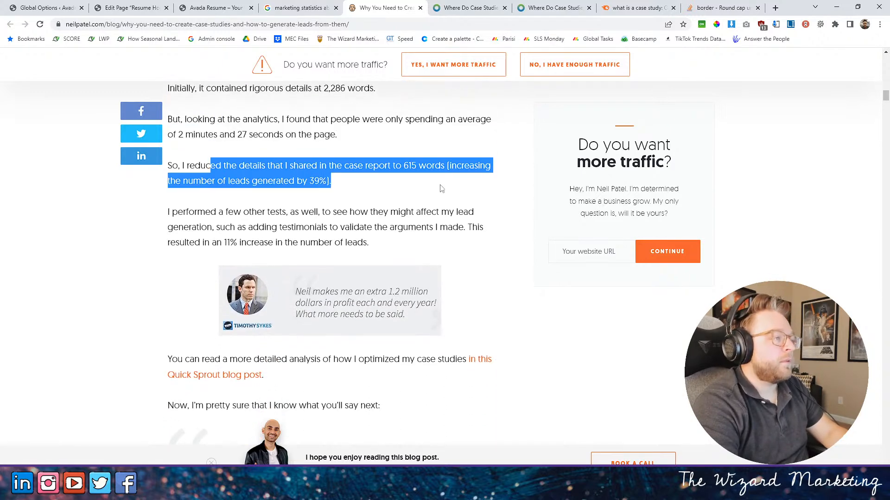
left_click(287, 224)
scroll(248, 190, "down", 2)
scroll(265, 217, "up", 1)
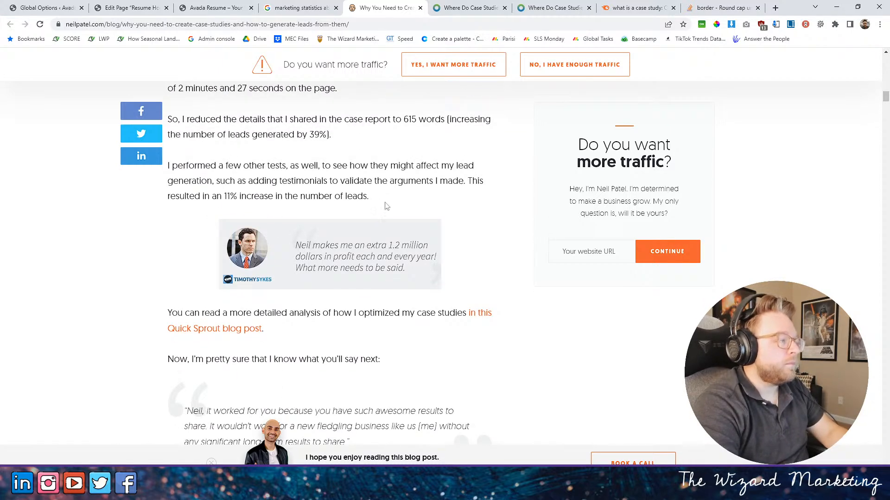
left_click_drag(468, 180, 499, 198)
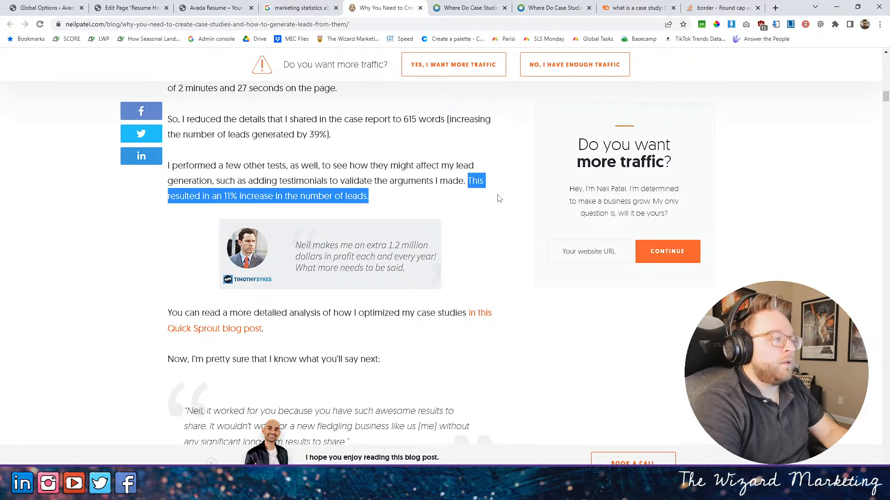
- Read on to the Single Grain example and the eMarketer survey chart of agency self-promotional tactics
scroll(327, 190, "down", 5)
scroll(347, 191, "down", 5)
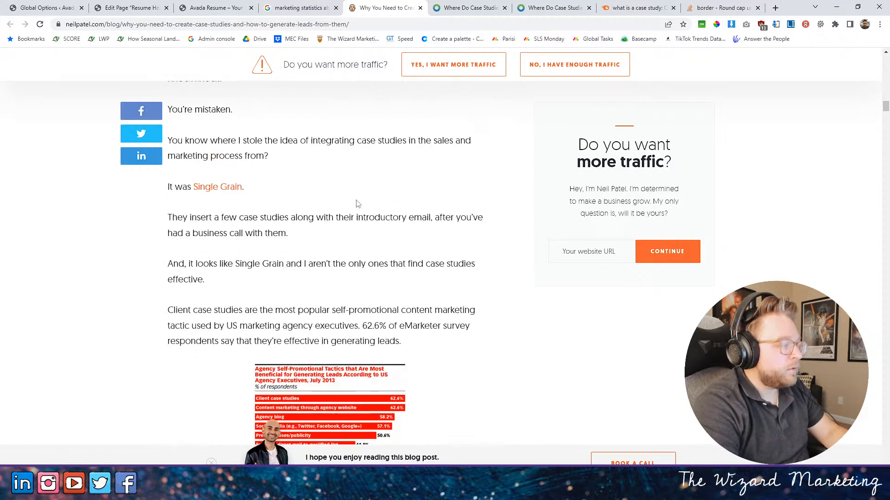
scroll(353, 199, "up", 1)
scroll(364, 233, "down", 4)
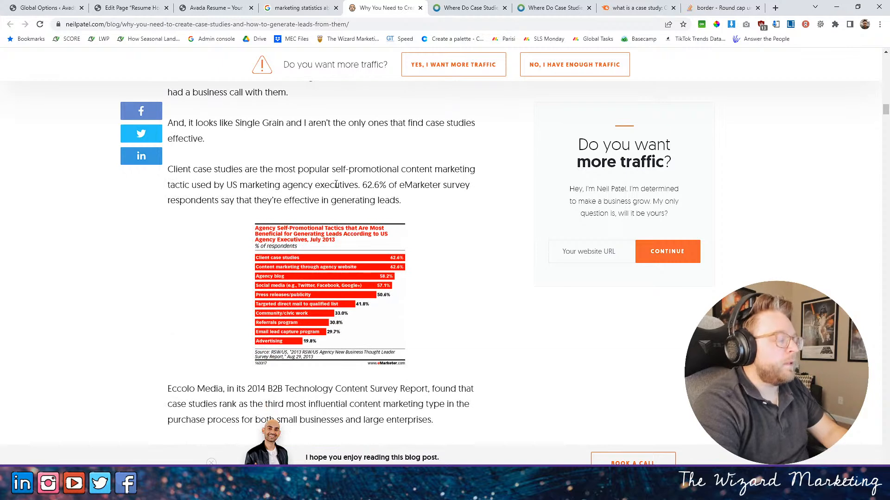
scroll(371, 197, "up", 6)
- In the page editor, set the ILLUSTRATOR progress bar to 11 percent and its text to "INCREASE IN ORGANIC LEADS -"
left_click(299, 8)
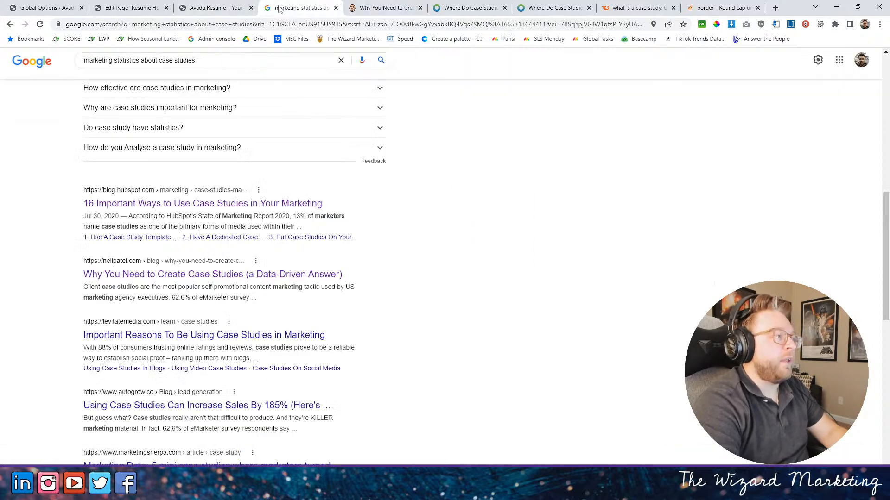
left_click(216, 8)
left_click(156, 9)
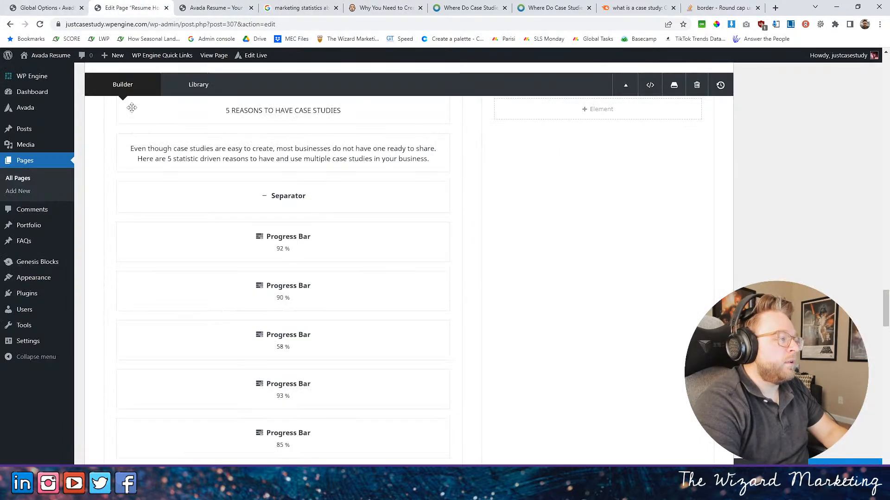
scroll(341, 260, "down", 2)
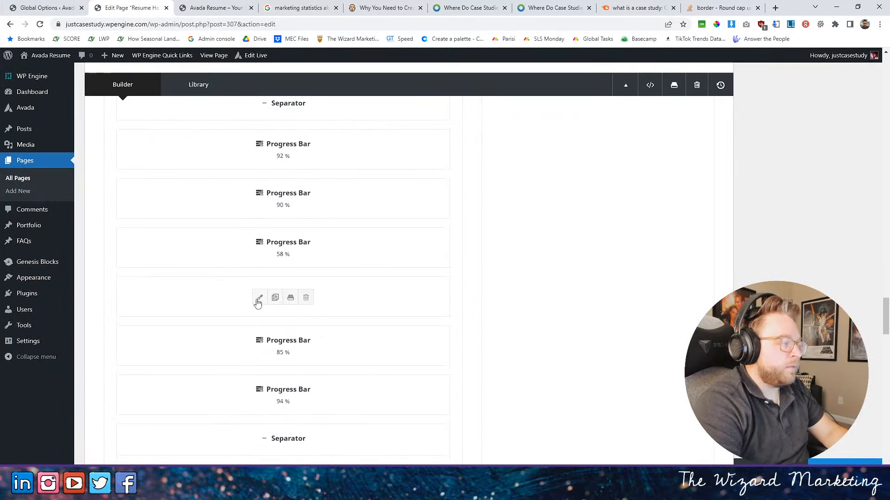
left_click(263, 301)
left_click_drag(473, 156, 442, 161)
type("11")
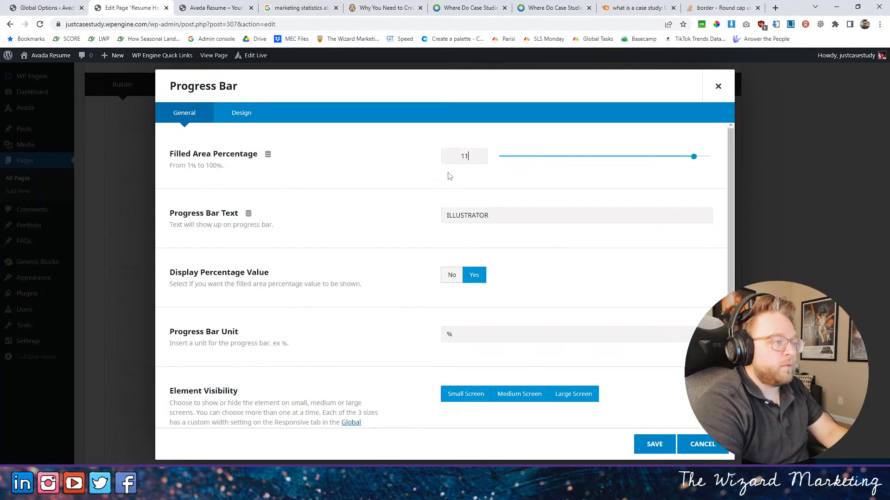
key("Tab")
type("INCREA")
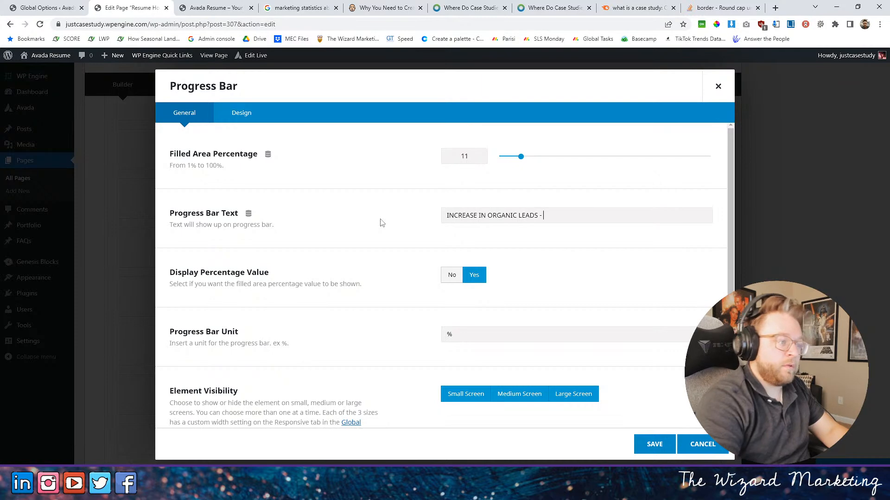
- Set this progress bar's font family to "futura-pt-bold, sans-serif;" and save the element
left_click(241, 113)
left_click(468, 274)
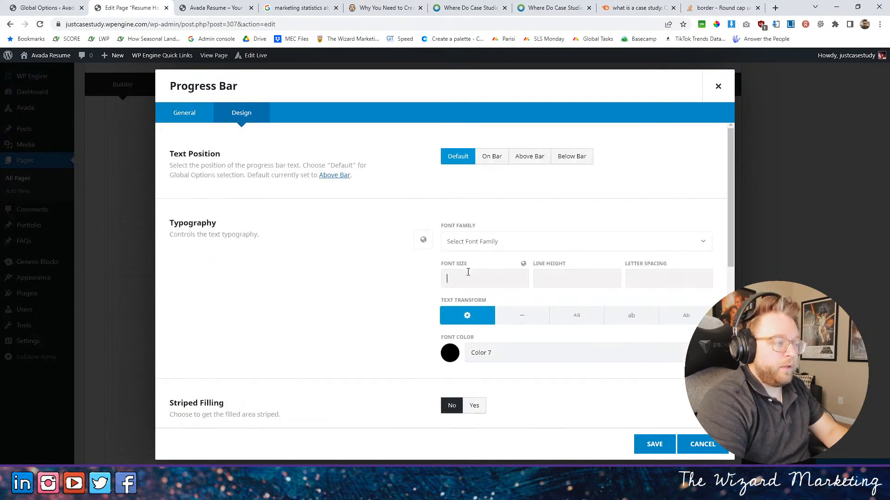
left_click(495, 245)
left_click(495, 310)
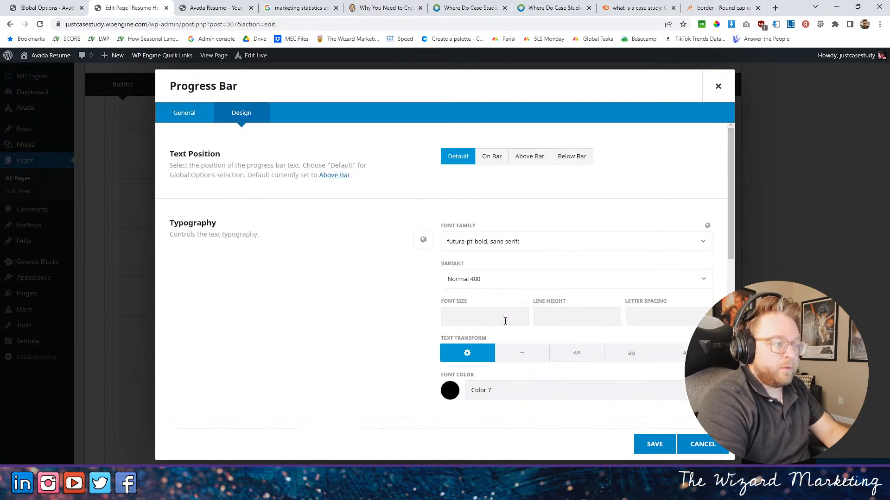
left_click(671, 440)
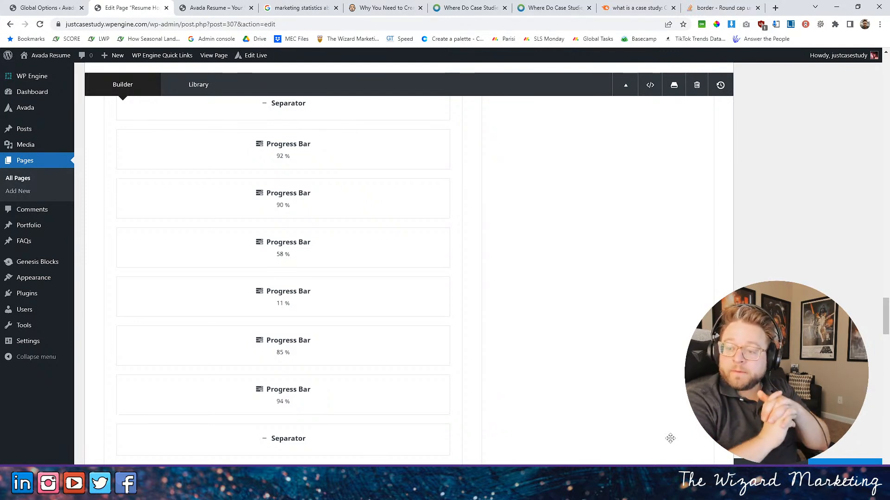
- Return to the Neil Patel article and read the eMarketer and Eccolo Media findings on case study effectiveness
mouse_move(346, 295)
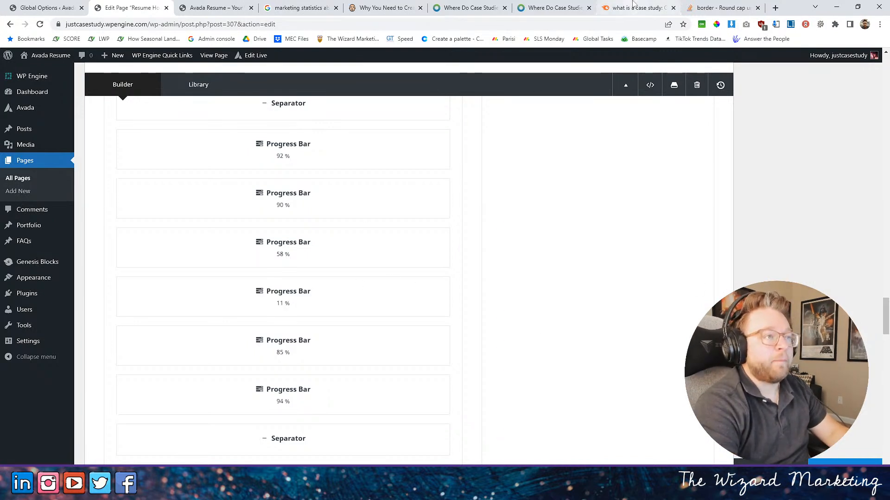
left_click(385, 7)
scroll(398, 219, "down", 4)
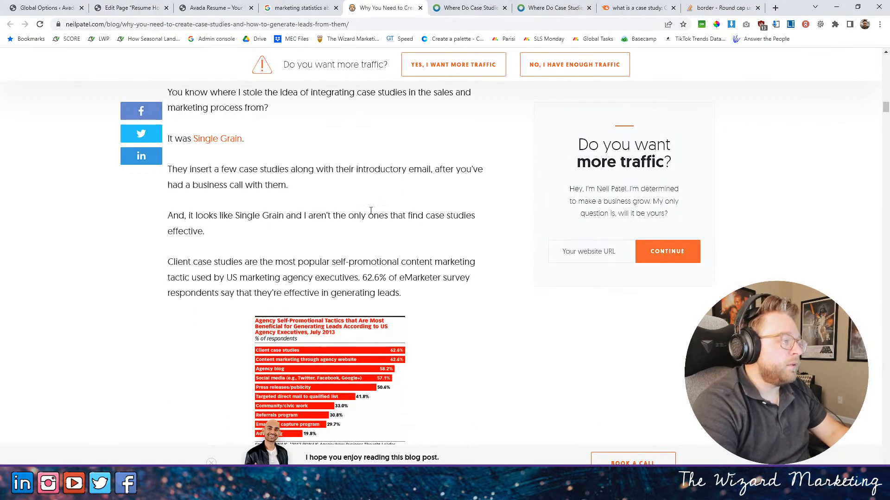
scroll(296, 201, "down", 1)
left_click_drag(194, 172, 273, 190)
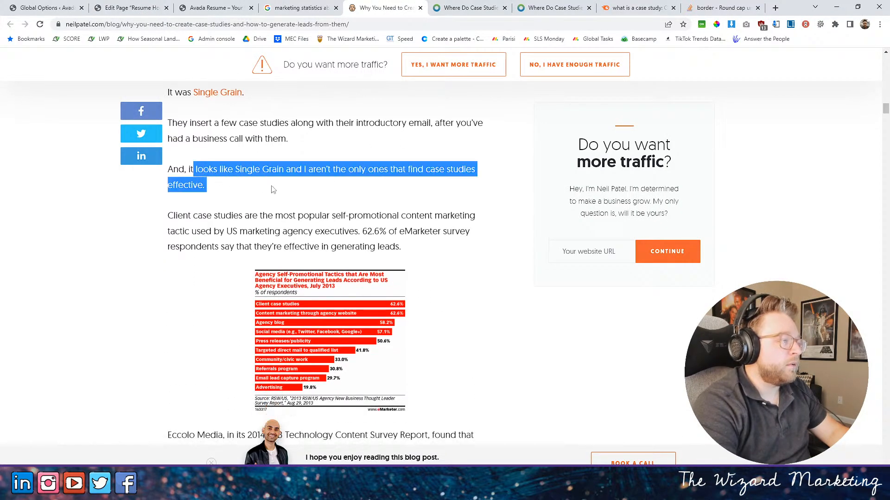
scroll(325, 188, "down", 2)
left_click_drag(206, 139, 406, 151)
scroll(417, 147, "down", 4)
scroll(246, 251, "up", 2)
left_click_drag(199, 250, 424, 265)
scroll(203, 226, "down", 3)
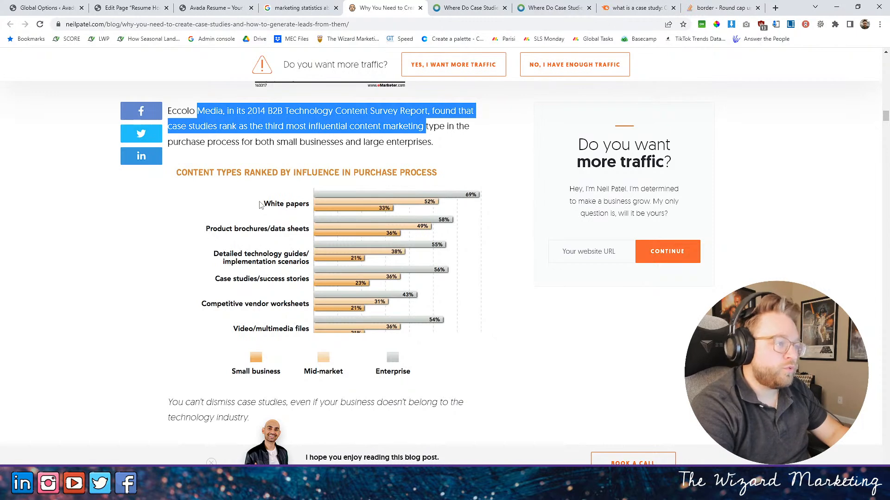
left_click_drag(249, 280, 369, 288)
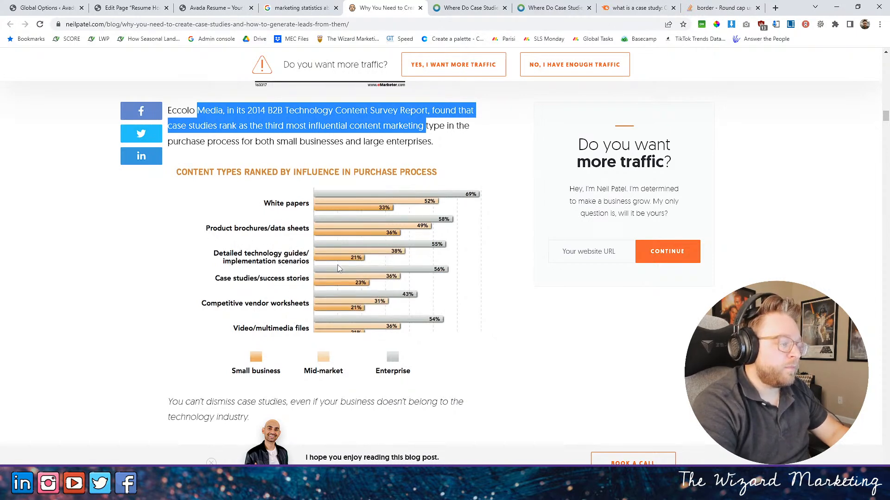
- Examine the chart of content types ranked by purchase influence and the Case Study Freelance Pie for usable statistics
scroll(338, 269, "down", 4)
scroll(339, 265, "down", 5)
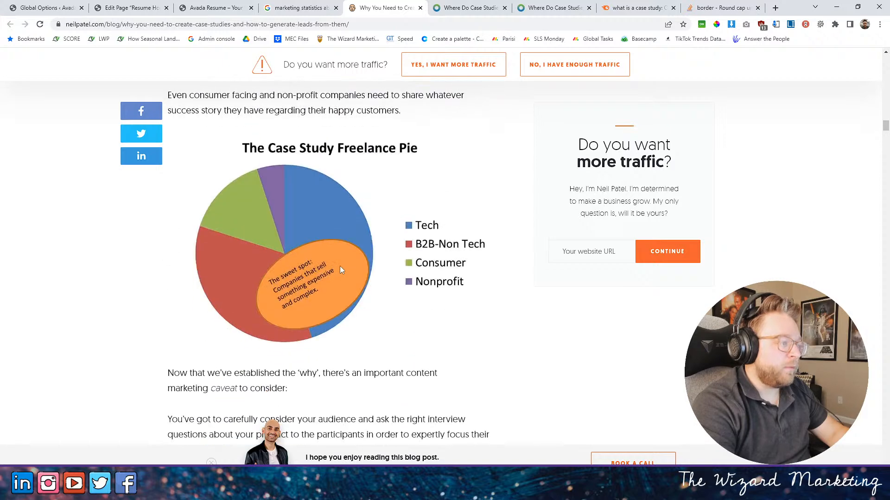
scroll(340, 266, "up", 8)
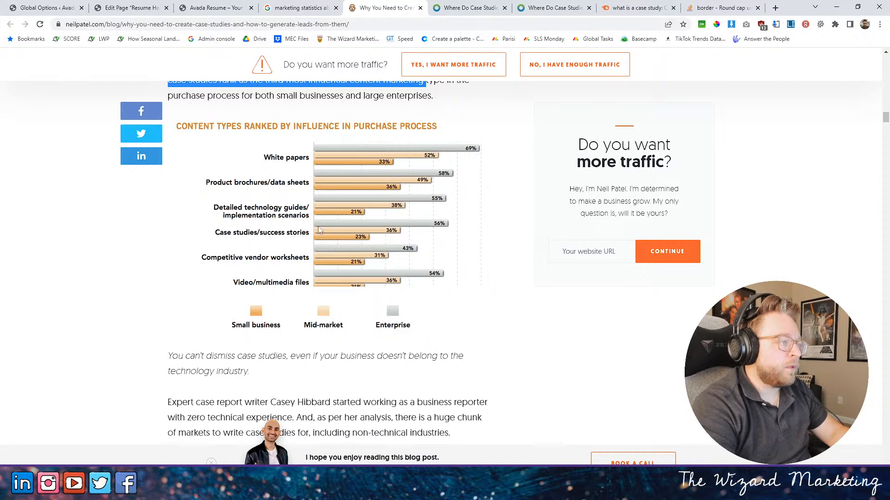
scroll(467, 250, "down", 1)
scroll(466, 248, "down", 3)
scroll(465, 247, "up", 3)
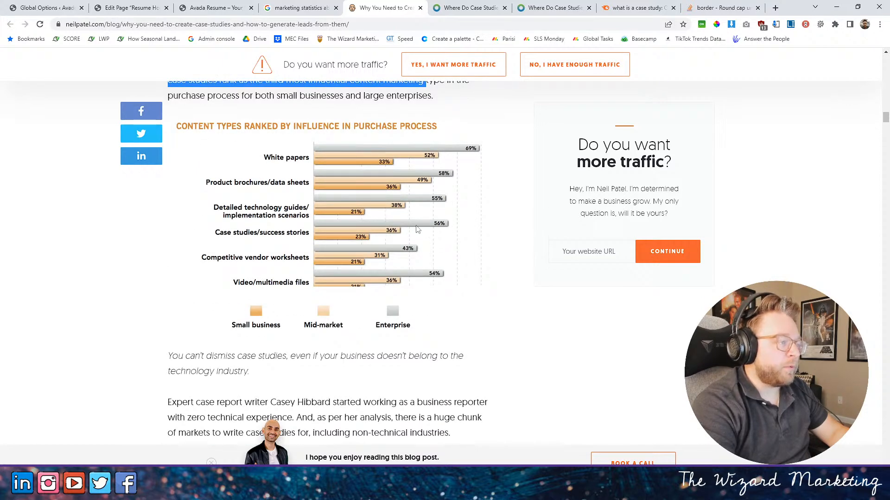
scroll(370, 234, "down", 4)
scroll(371, 234, "down", 1)
scroll(375, 235, "up", 4)
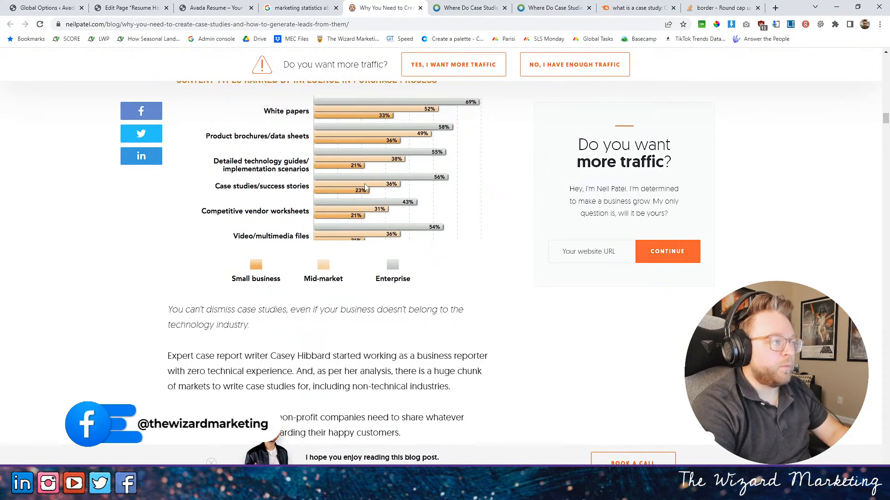
scroll(365, 187, "up", 1)
scroll(365, 187, "down", 9)
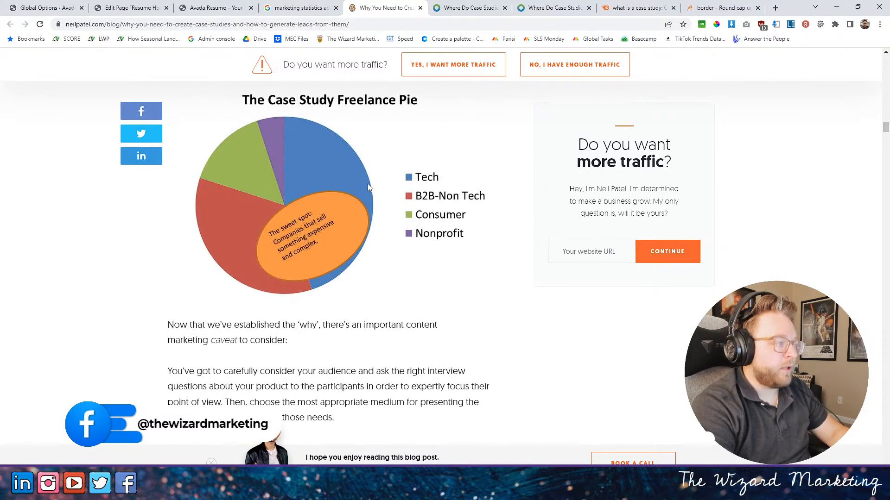
- Skim the article's how-to section for more statistics and return to the eMarketer survey passage
scroll(370, 186, "down", 8)
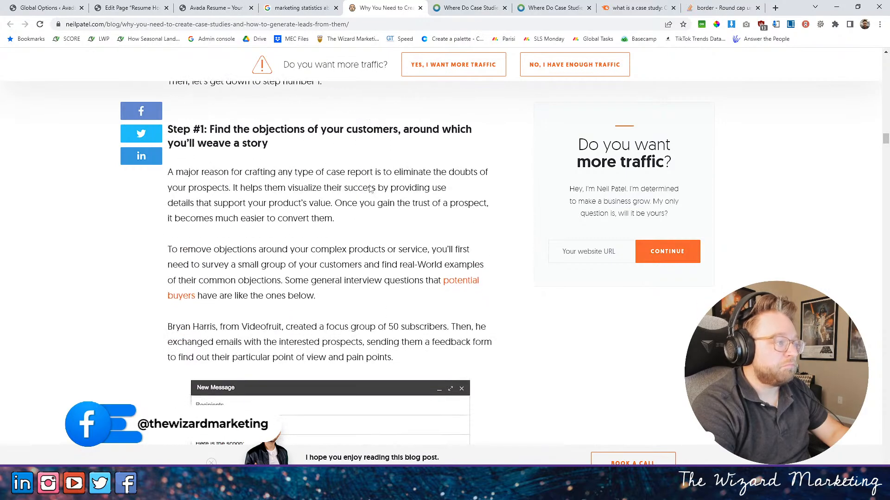
scroll(371, 188, "down", 15)
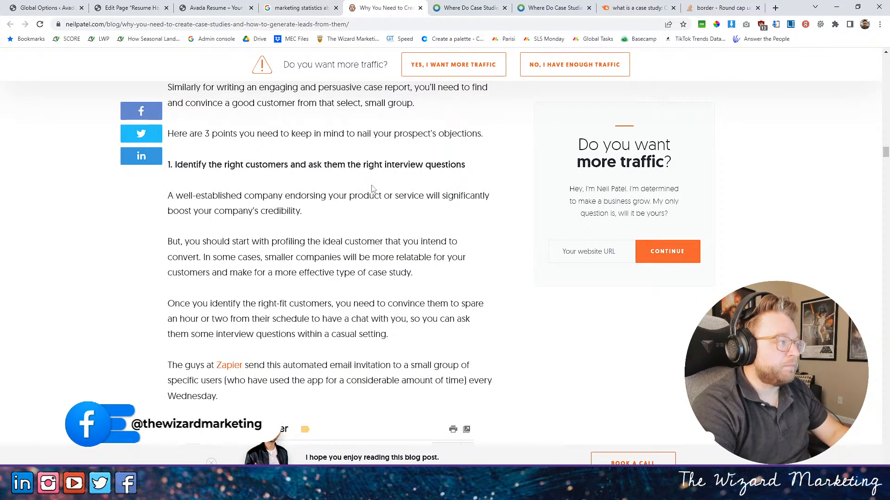
scroll(372, 189, "down", 5)
scroll(373, 188, "down", 10)
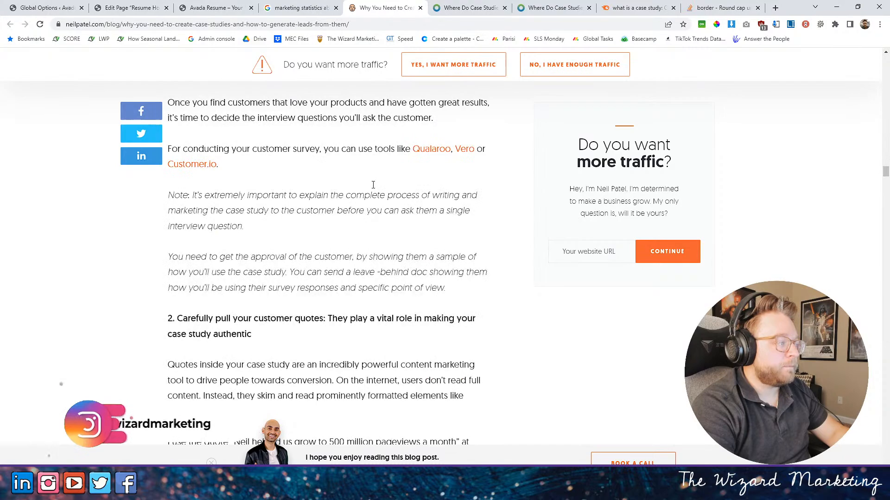
scroll(377, 187, "up", 20)
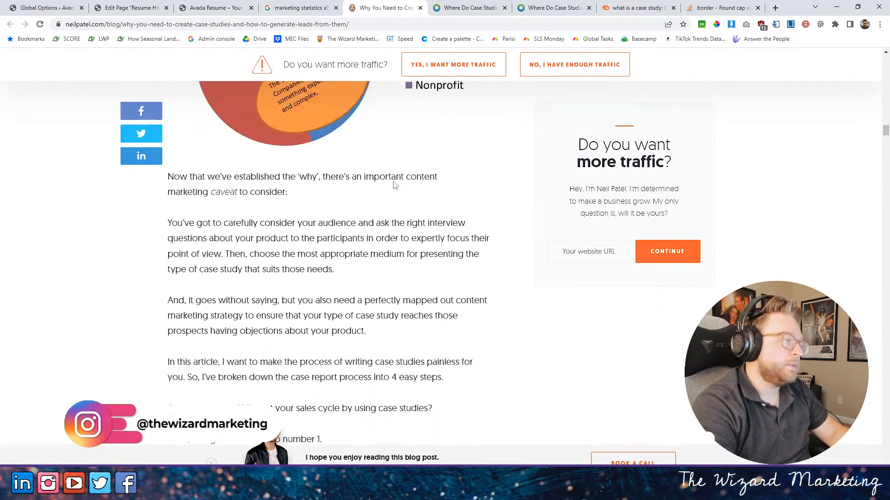
scroll(395, 186, "up", 8)
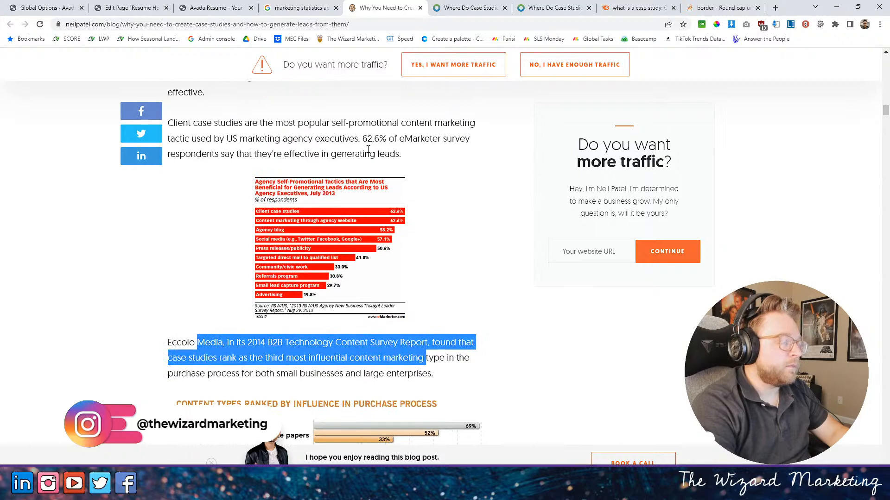
- In the page editor, set the JAVASCRIPT progress bar to 62 percent and its text to "MARKETING PROFESSIONALS"
key("ctrl+shift+Tab")
key("ctrl+shift+Tab")
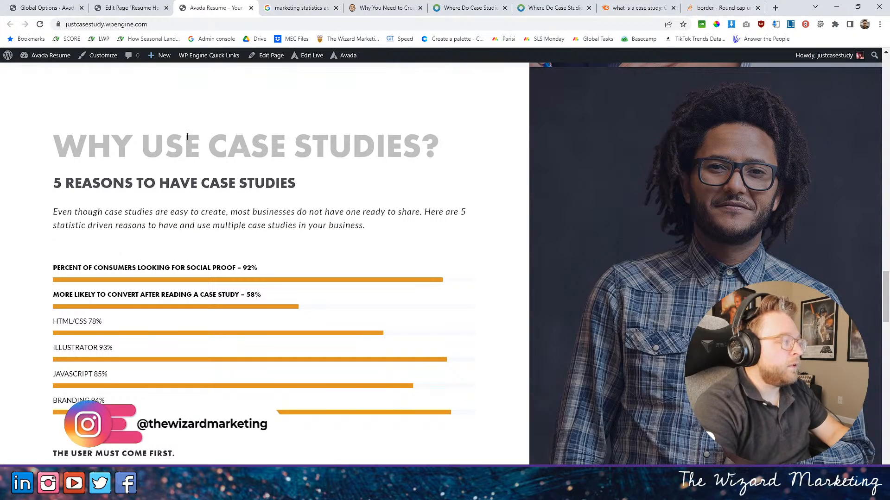
left_click(134, 7)
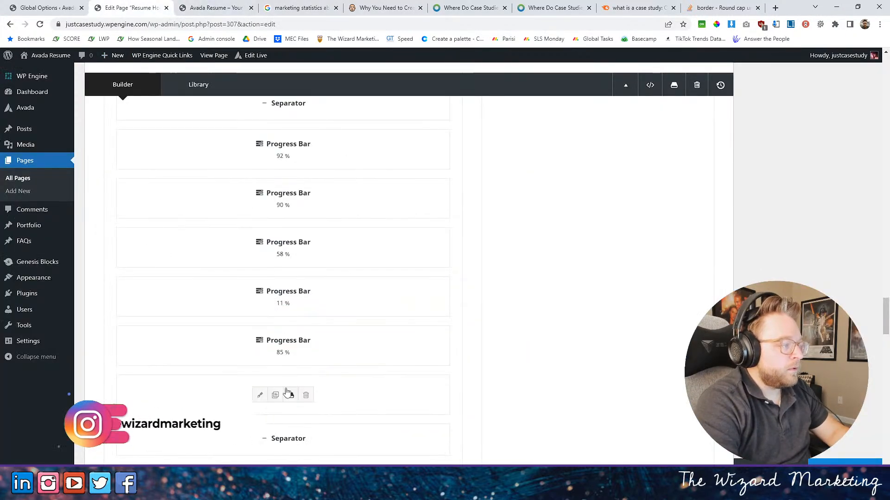
left_click(259, 346)
left_click_drag(472, 156, 440, 160)
type("62")
key("Tab")
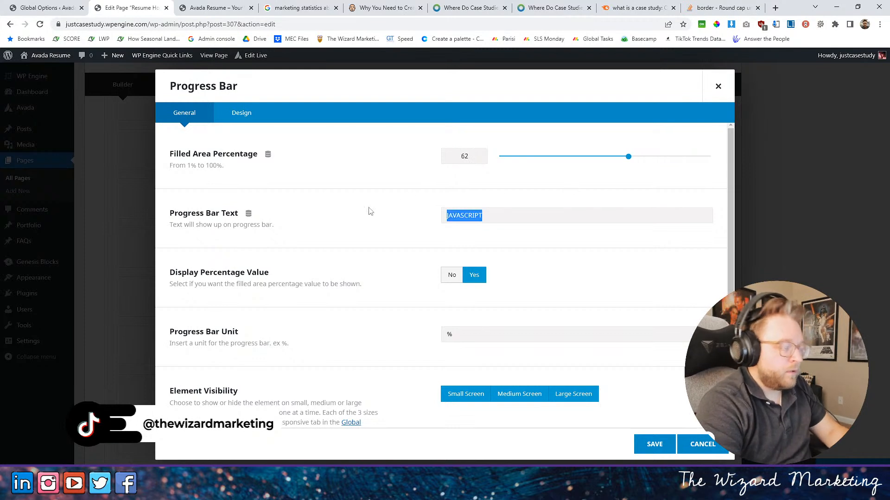
type("MARKETING PROFESSIONALS")
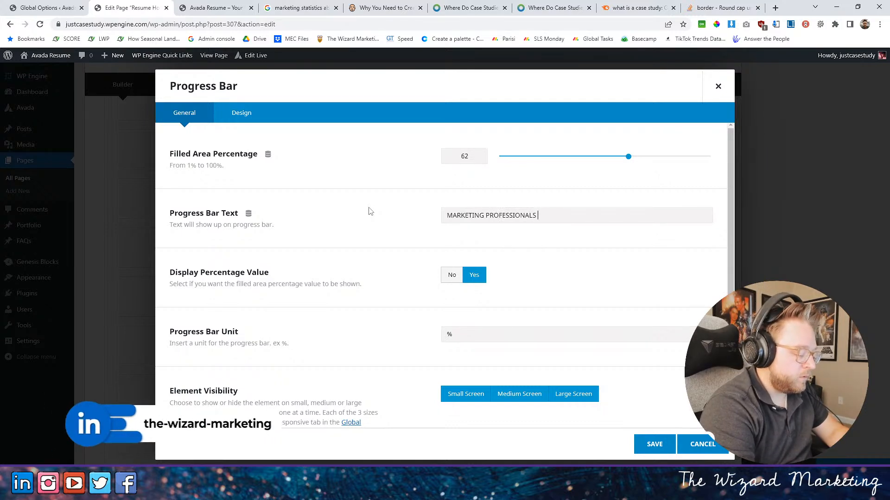
- Recheck the article's survey statistic and review the progress bar wording on the live homepage
left_click(398, 7)
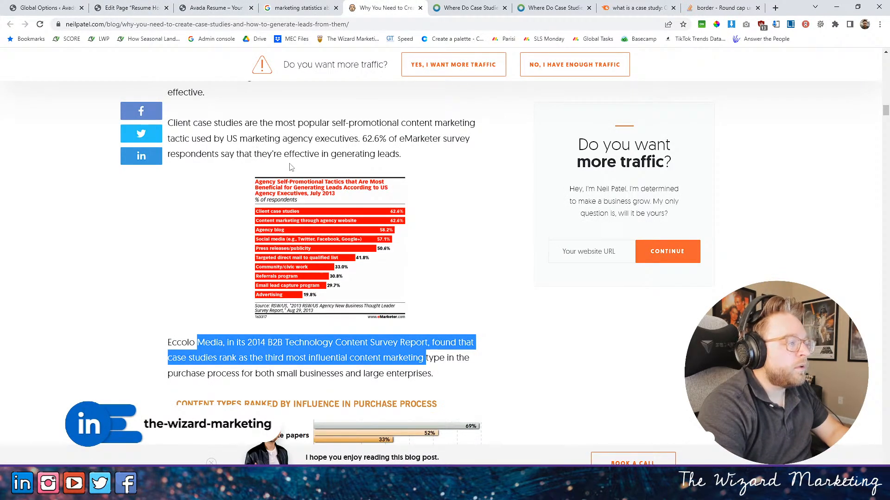
left_click(455, 5)
left_click(301, 5)
left_click(217, 7)
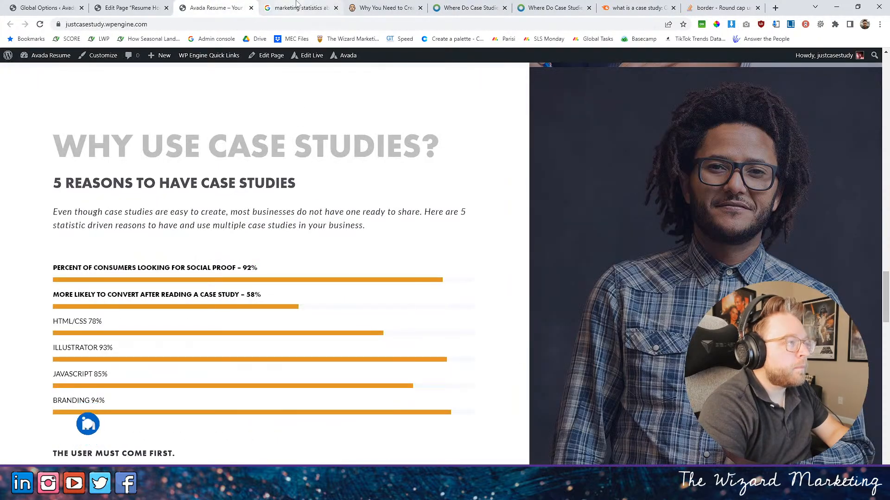
left_click(393, 5)
left_click(213, 6)
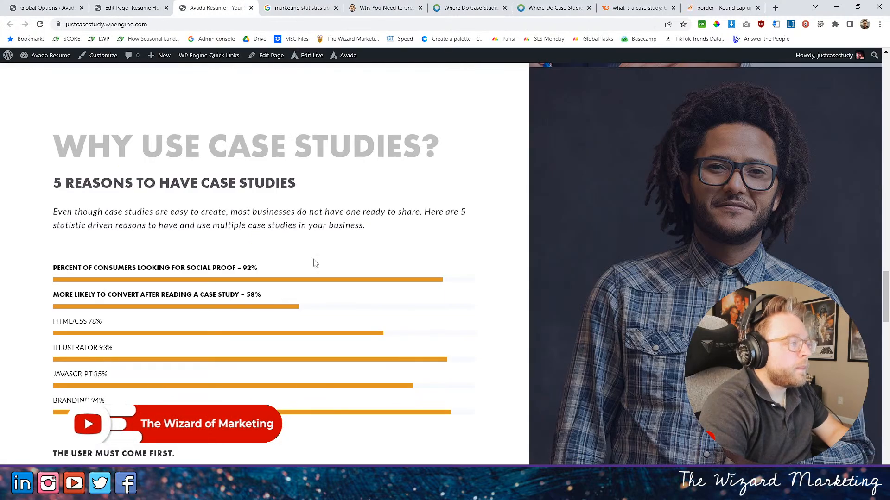
- In the page editor, complete the 62 percent progress bar's text as "MARKETING PROFESSIONALS BELIEVE CASE STUDIES ARE THE MOST EFFECTIVE LEAD GEN"
left_click(148, 5)
left_click(546, 221)
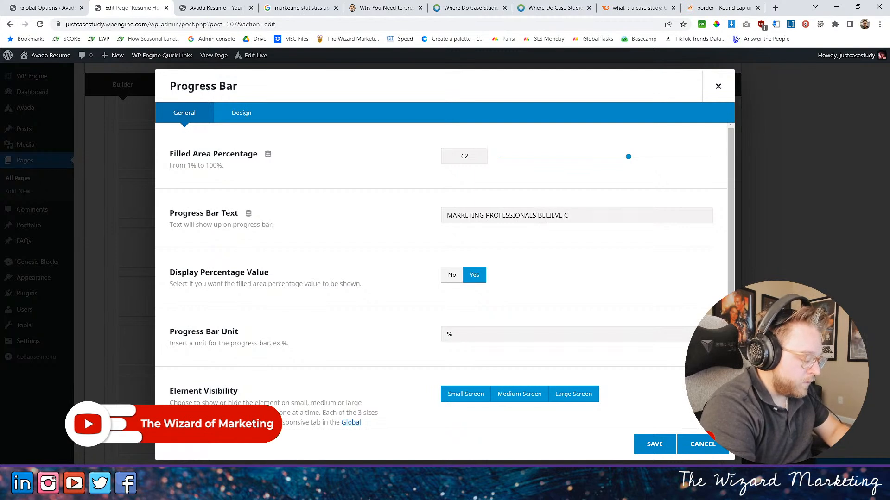
type("BELIEVE CASE STUDIES ARE THE MOST EFFECTIVE LEAD GEN")
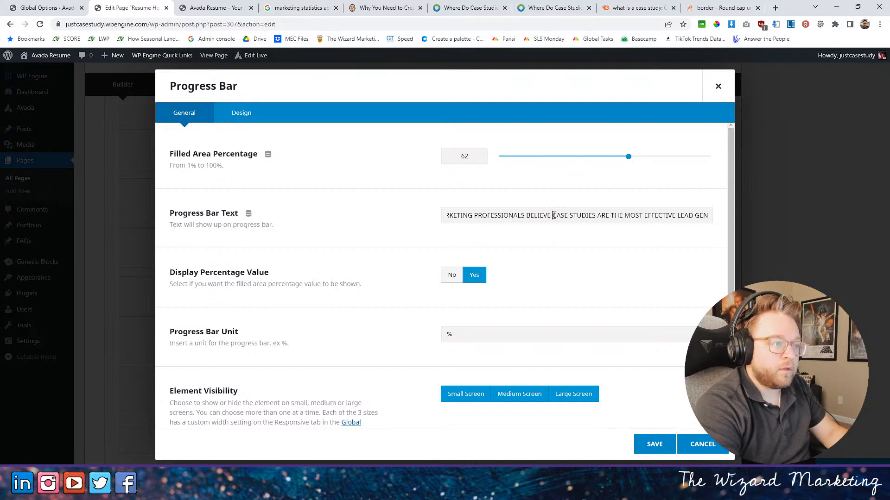
left_click_drag(553, 216, 302, 203)
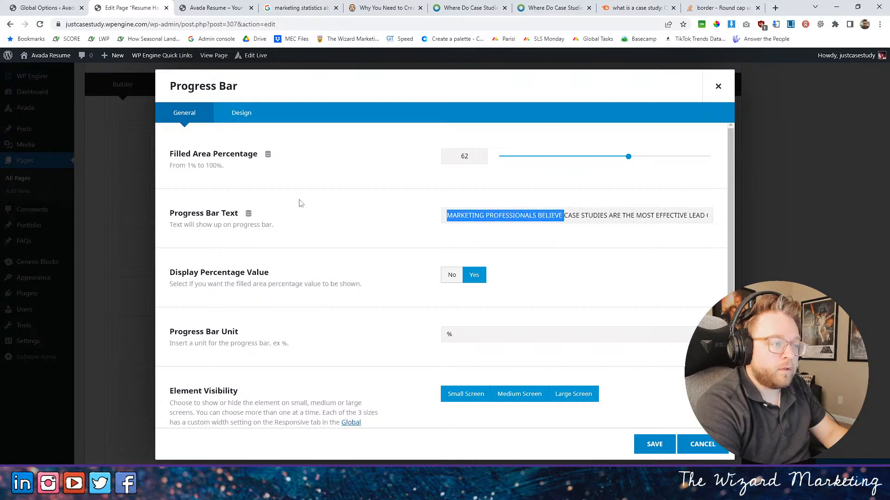
left_click(580, 306)
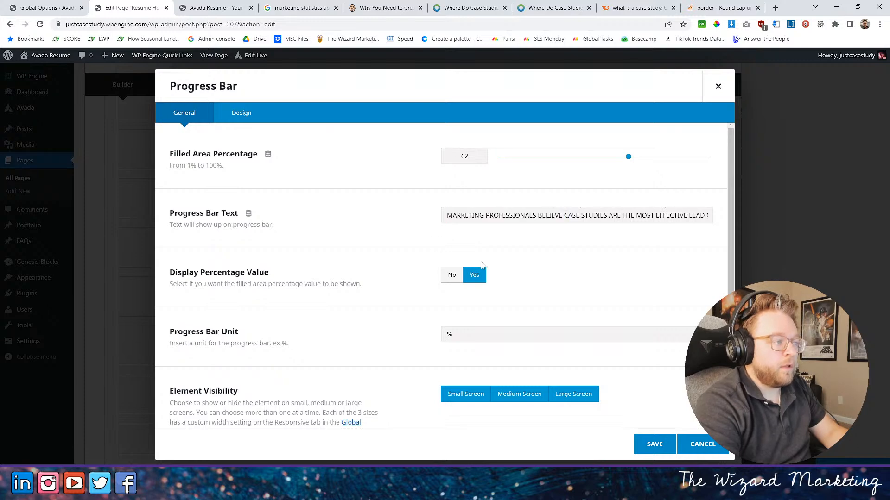
- Set the 62 percent progress bar's font family to "futura-pt-bold, sans-serif", recheck its typography settings and save the element
left_click(250, 113)
scroll(520, 295, "down", 3)
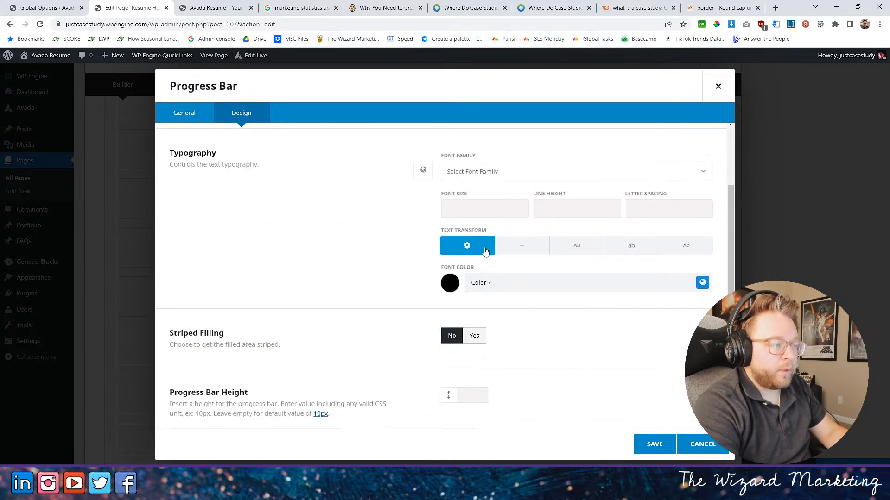
left_click(492, 172)
left_click(474, 242)
left_click(654, 445)
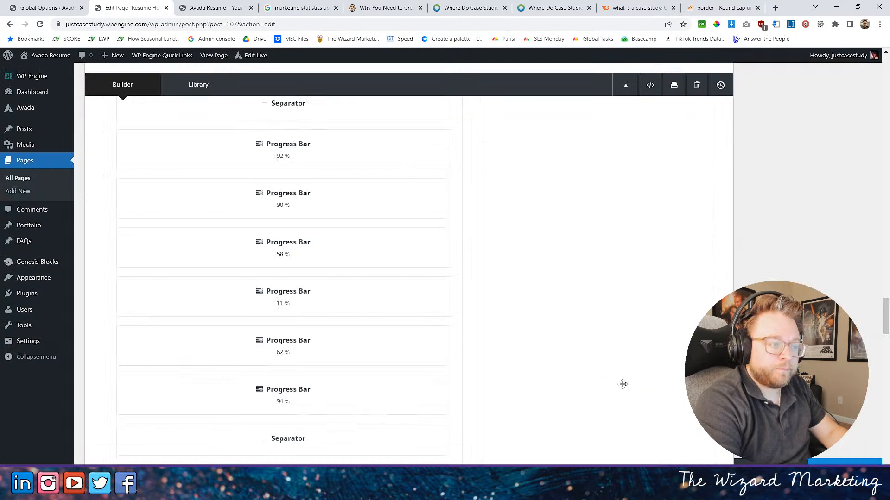
left_click(261, 348)
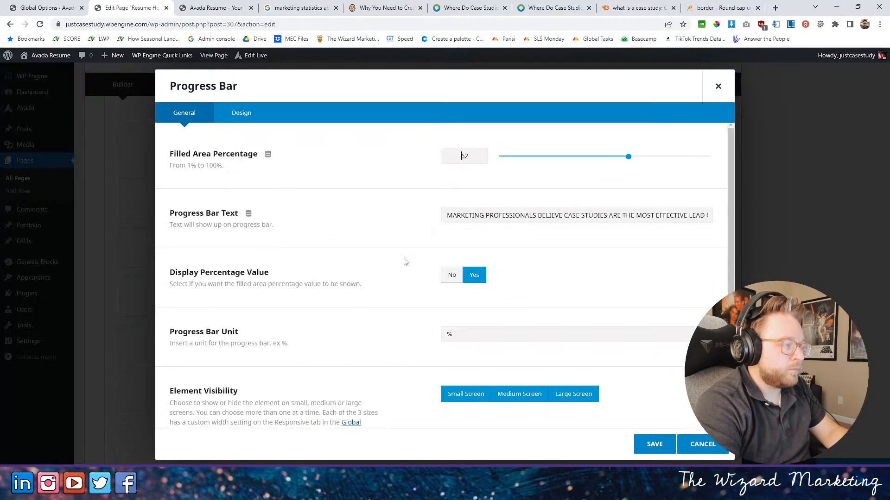
left_click(259, 112)
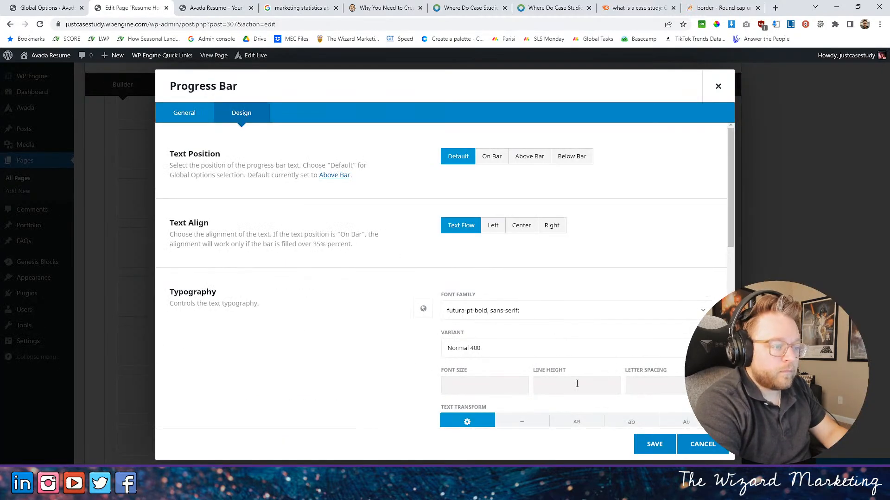
scroll(575, 371, "down", 2)
left_click(576, 332)
left_click(654, 443)
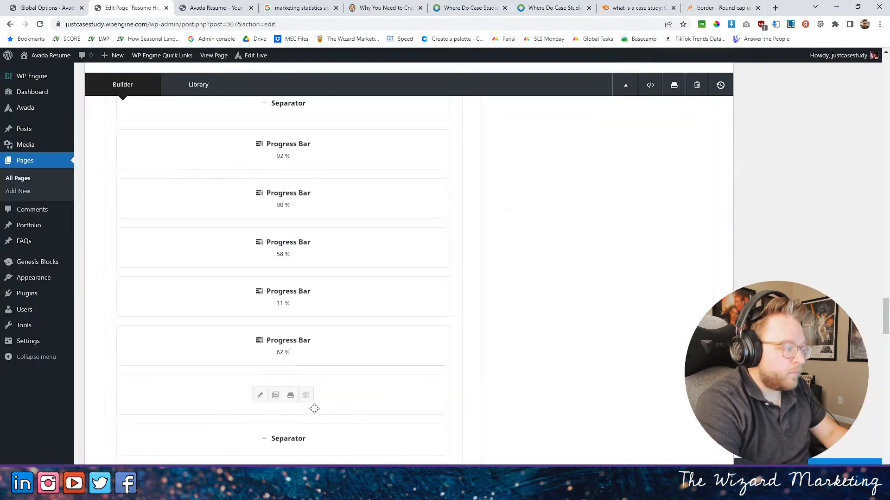
- Remove the leftover 94 percent progress bar, update the page and reload the live homepage
left_click(844, 469)
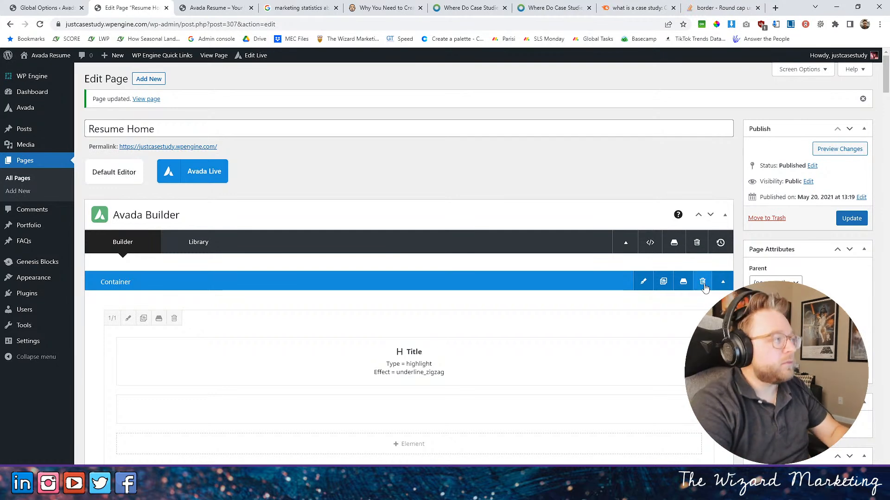
left_click(236, 7)
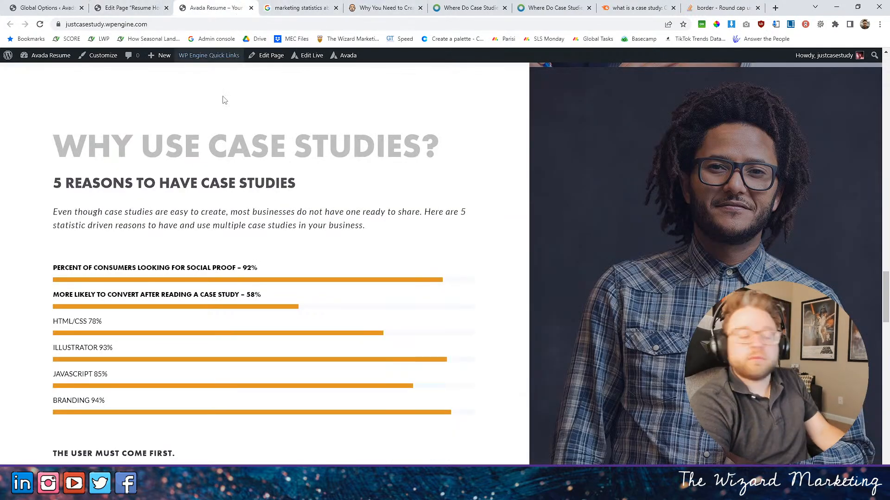
left_click(40, 24)
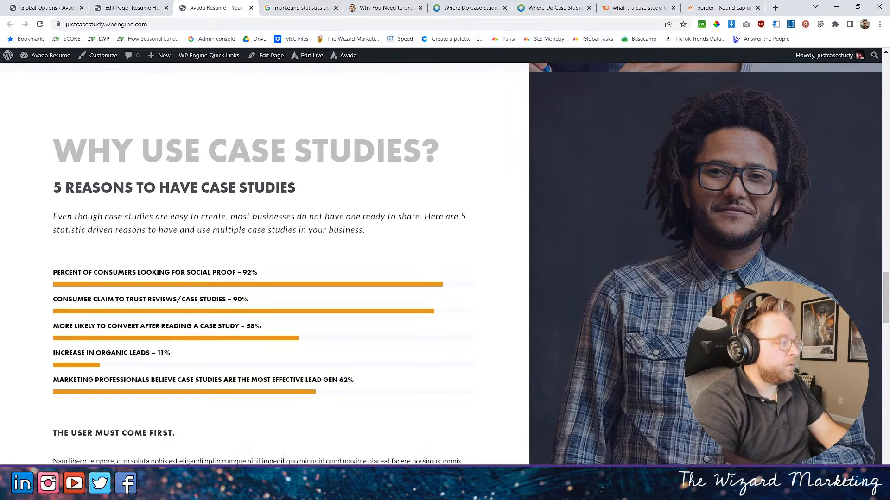
- In the page editor, change the 11 percent progress bar's text to "INCREASE IN ORGANIC LEADS BY ADDING CASE STUDIES TO THE WEBSITE -"
left_click(132, 7)
scroll(317, 302, "down", 10)
scroll(317, 303, "down", 15)
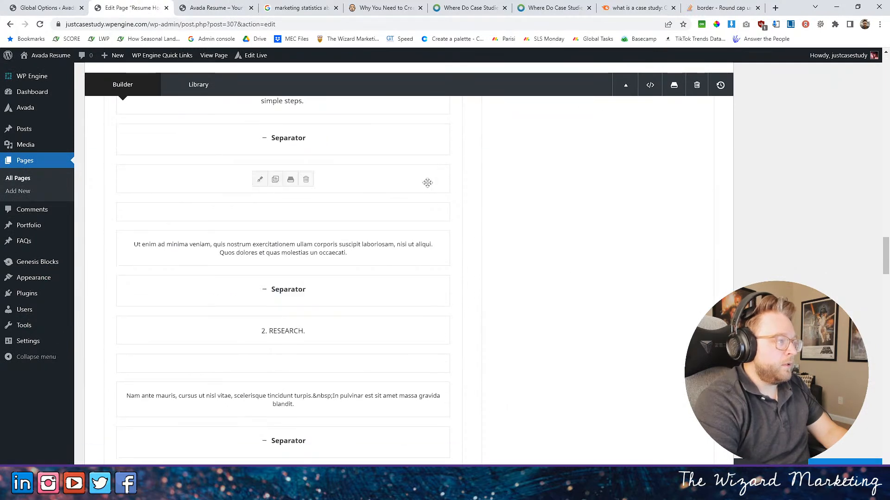
scroll(348, 258, "up", 10)
scroll(344, 248, "down", 6)
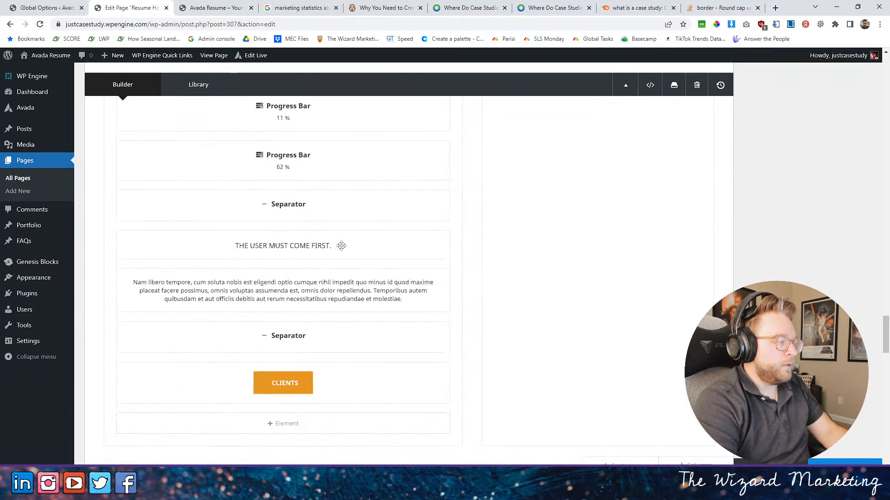
left_click(259, 114)
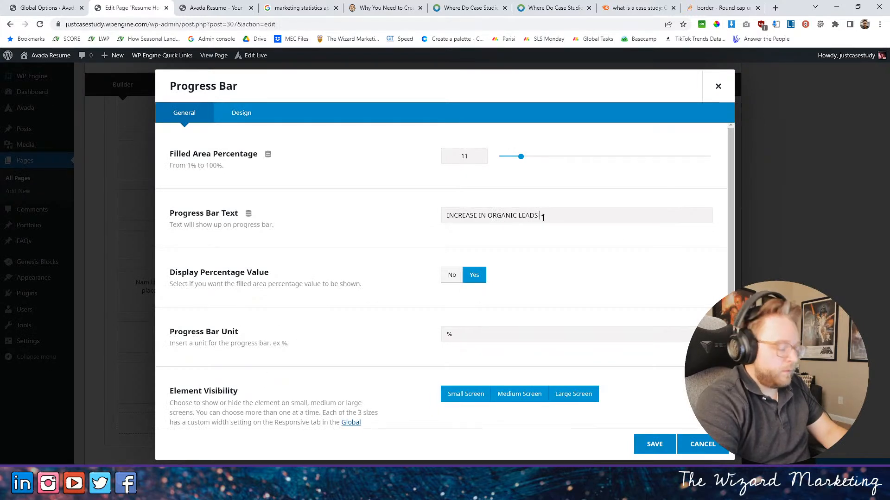
type("BY ADDING -")
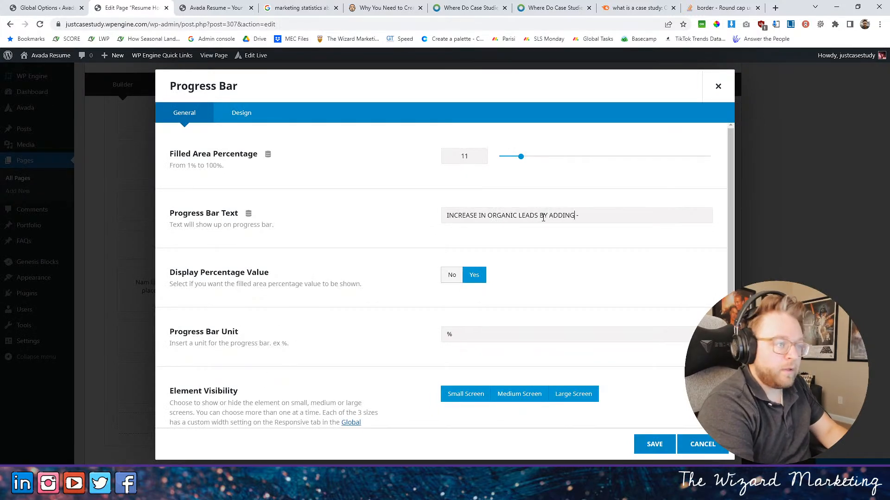
type("CASE STUDIES TO")
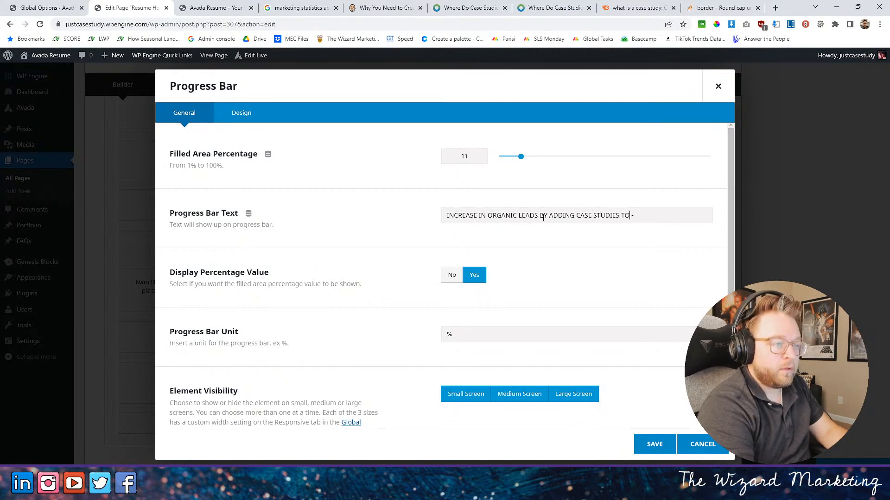
type("THE WEBSITE")
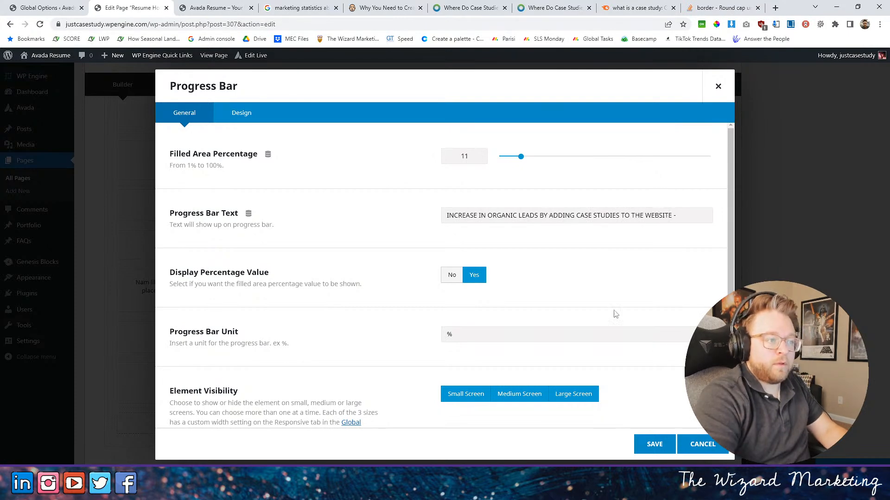
left_click(647, 446)
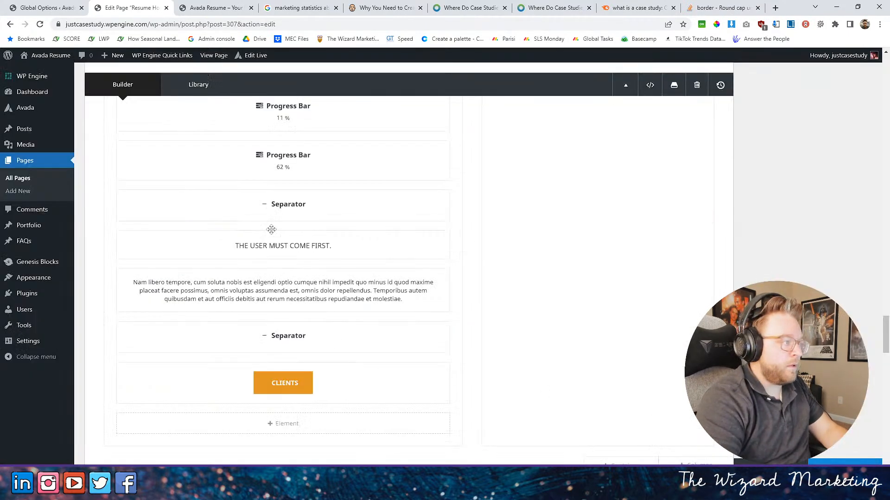
- Reorder the progress bars to 62, 11, 92, 90 and 58 percent and update the page
scroll(242, 285, "up", 4)
mouse_move(224, 296)
left_mouse_down()
mouse_move(224, 286)
mouse_move(249, 342)
mouse_move(216, 289)
left_mouse_up()
scroll(224, 286, "up", 3)
scroll(230, 296, "down", 3)
left_click_drag(211, 340, 233, 310)
scroll(213, 331, "up", 1)
scroll(218, 304, "up", 3)
scroll(218, 306, "down", 4)
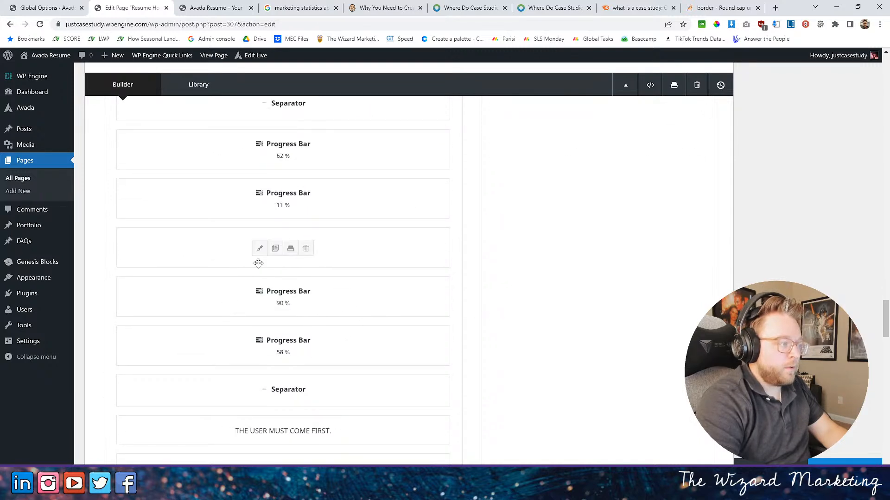
left_click_drag(198, 249, 199, 294)
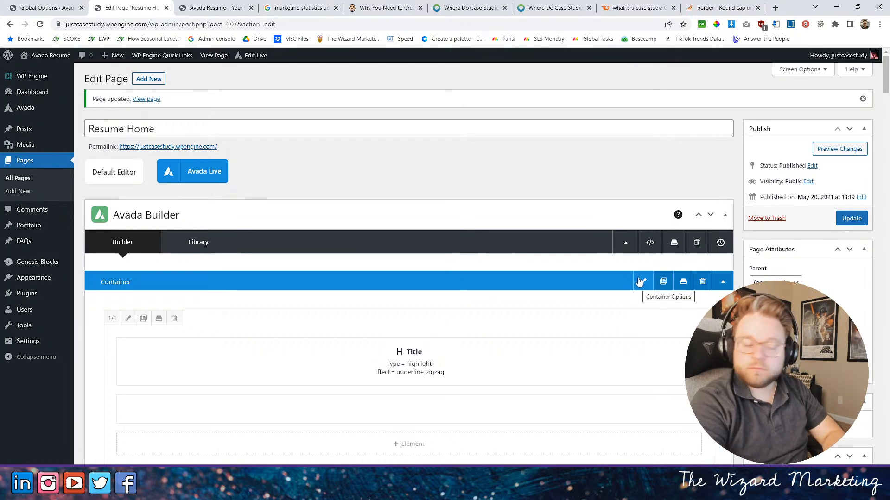
- Review the order and wording of the progress bars on the live homepage
left_click(217, 8)
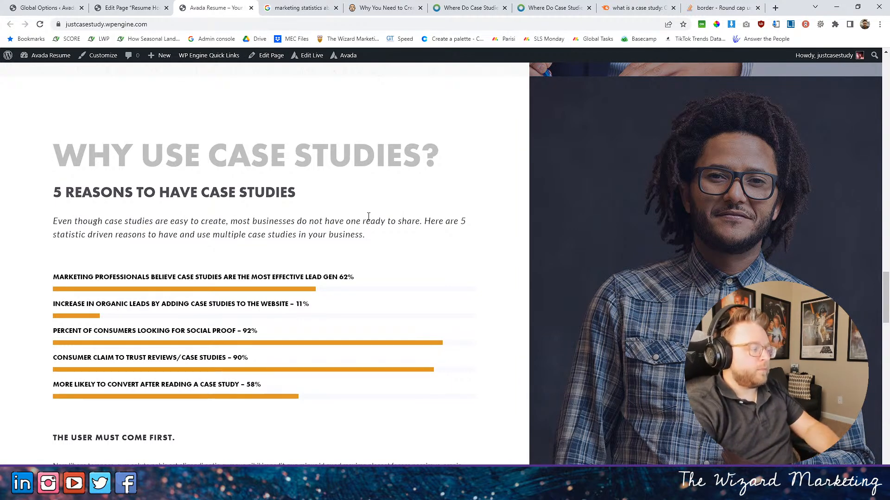
scroll(395, 208, "down", 2)
scroll(397, 149, "up", 1)
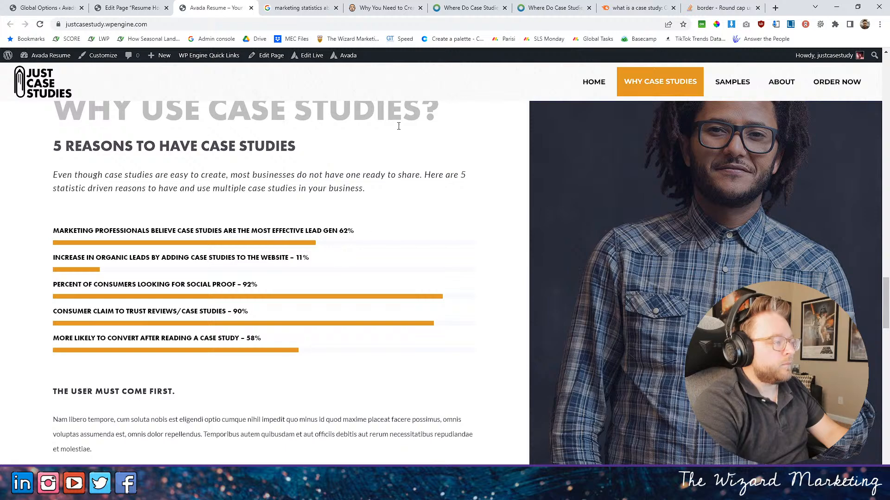
- In the page editor, append " -" to the 62 percent progress bar's text, save the element and update the page
left_click(130, 7)
scroll(423, 391, "down", 5)
scroll(415, 379, "up", 1)
scroll(411, 374, "down", 15)
scroll(348, 360, "down", 15)
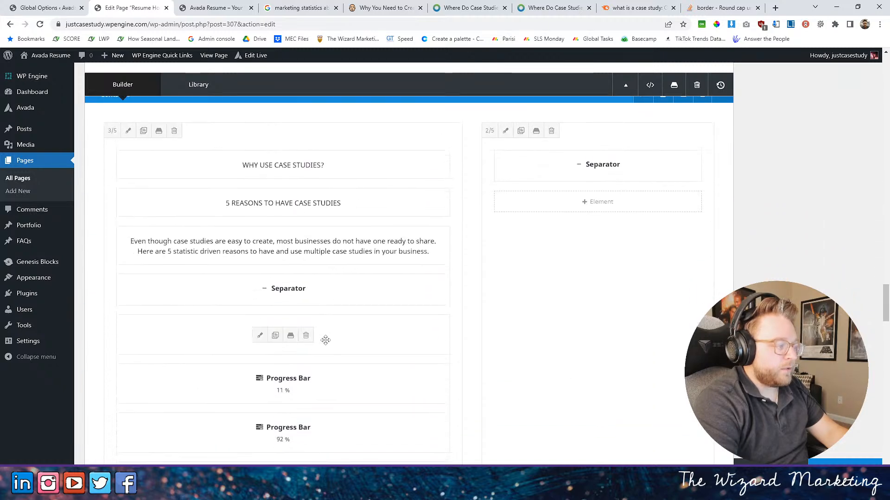
left_click(259, 337)
left_click_drag(689, 215, 756, 222)
left_click(711, 216)
type("-")
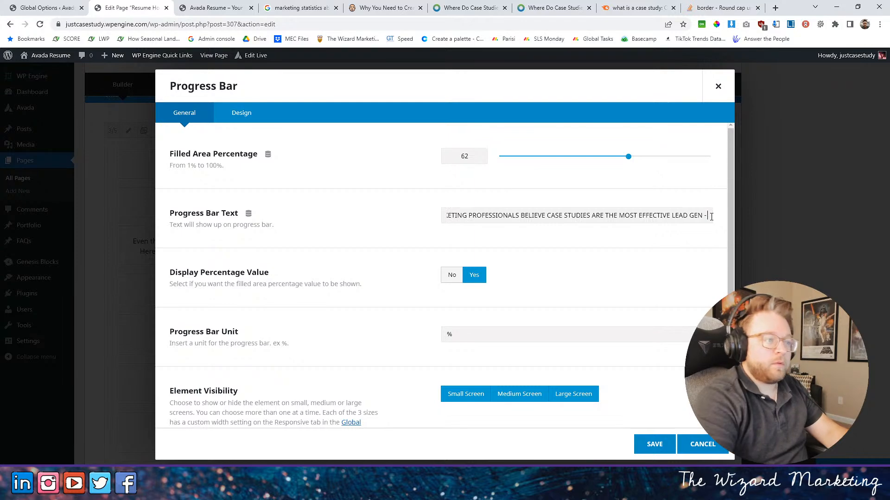
left_click(658, 445)
left_click(824, 462)
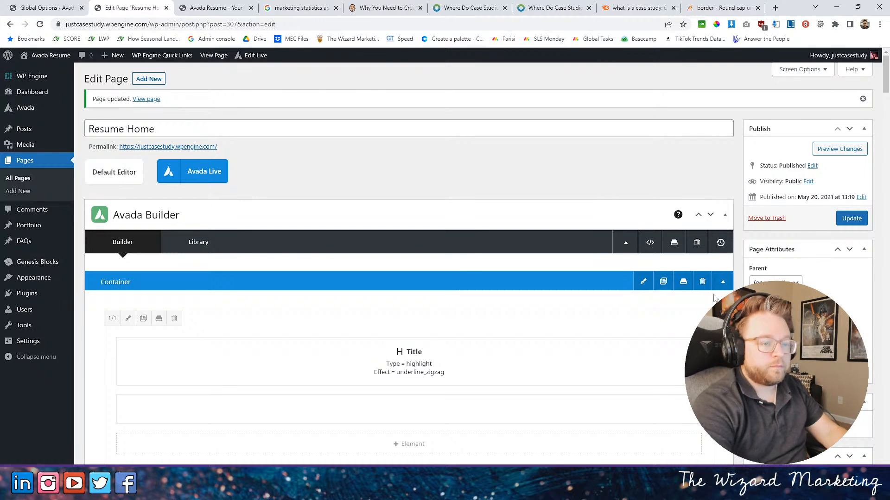
- Reload the live homepage and check the Why Use Case Studies section and the placeholder content below its progress bars
scroll(647, 330, "down", 2)
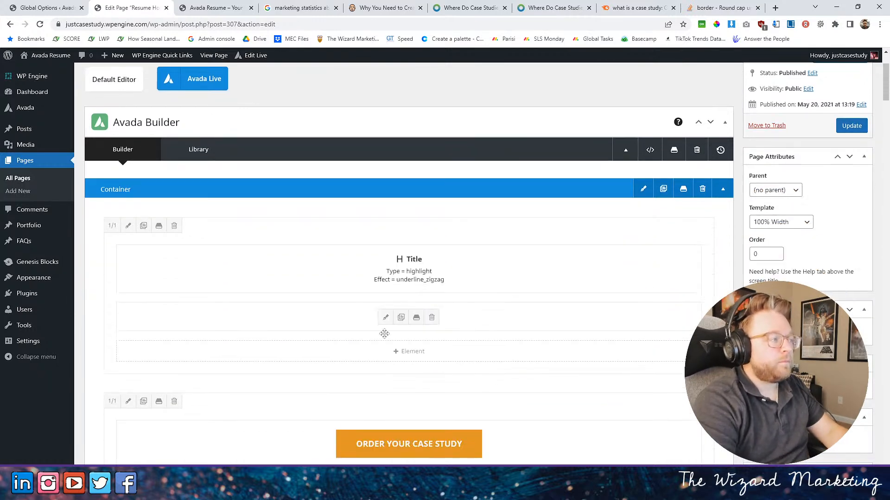
scroll(510, 309, "up", 2)
left_click(216, 7)
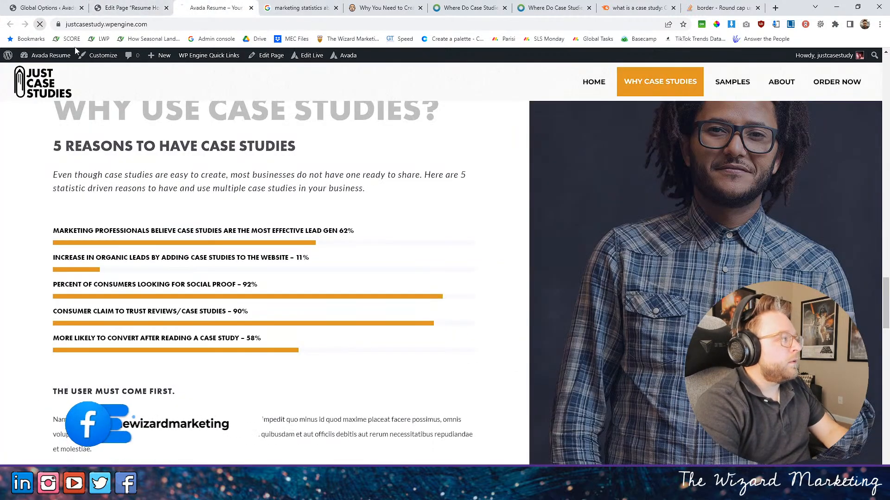
scroll(347, 266, "down", 4)
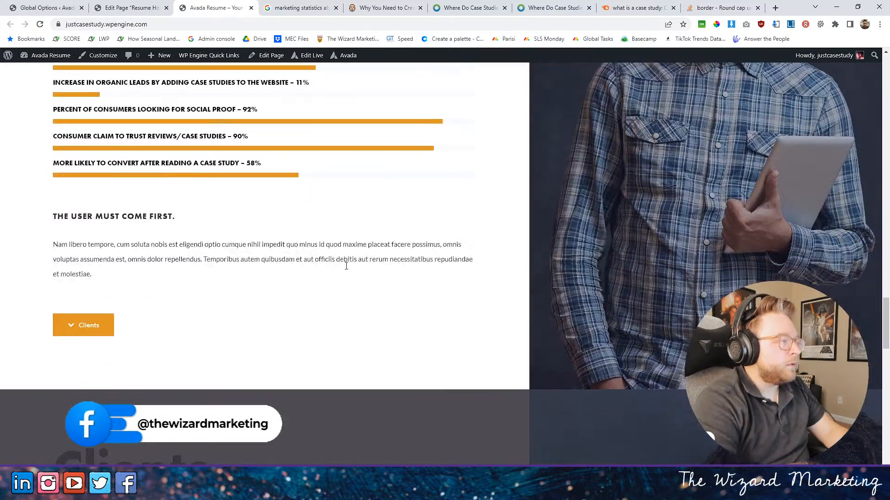
scroll(347, 270, "down", 2)
scroll(347, 269, "up", 10)
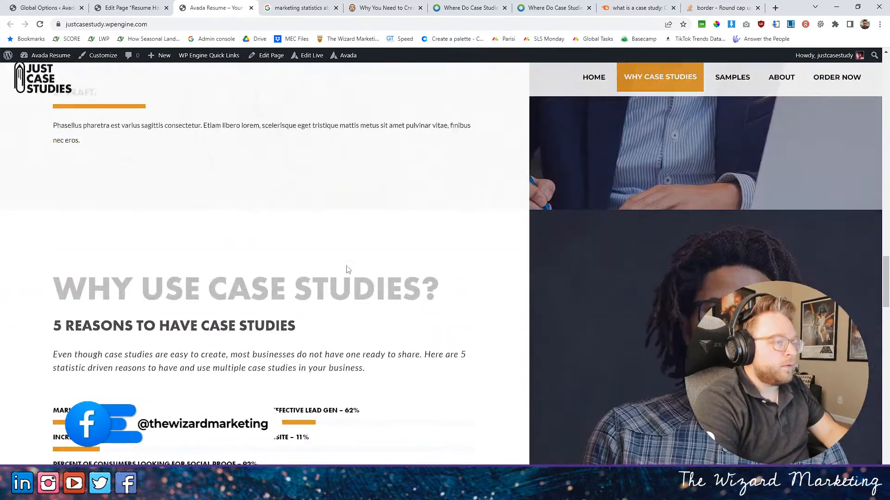
scroll(349, 269, "down", 4)
scroll(371, 265, "down", 1)
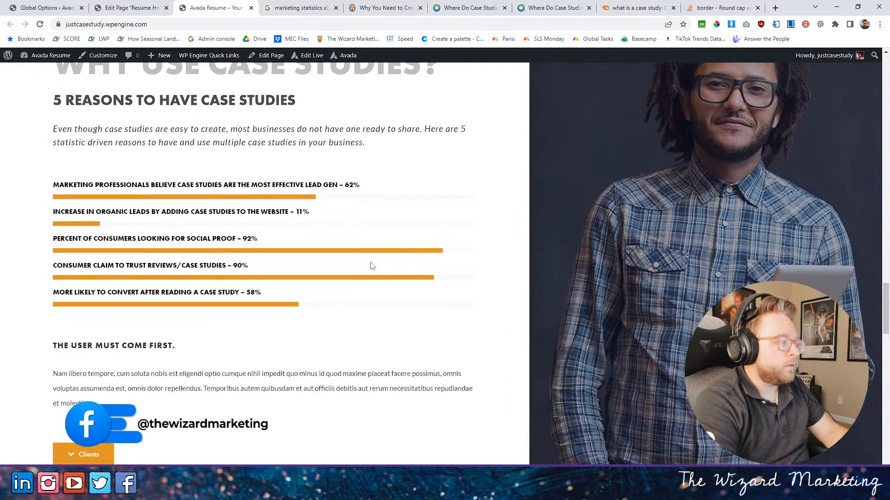
- In the page editor, delete both separators, the "THE USER MUST COME FIRST." heading and its placeholder paragraph below the 58 percent progress bar
key("ctrl+shift+Tab")
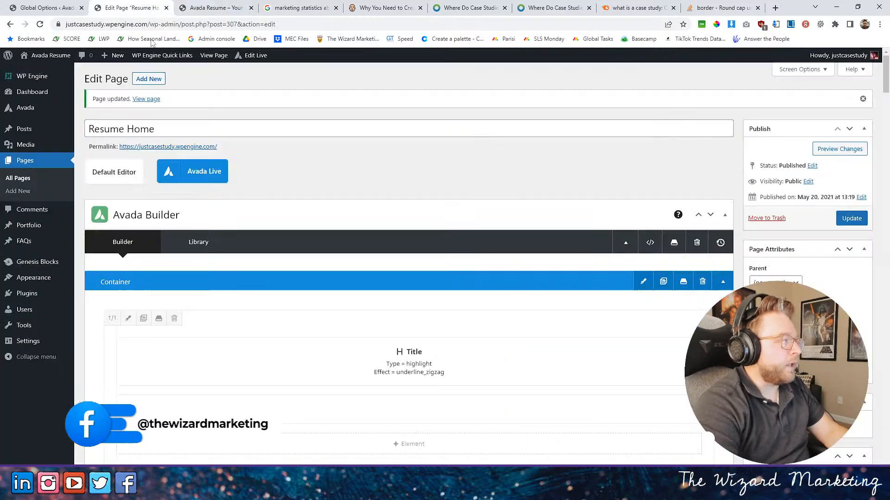
scroll(293, 310, "down", 15)
scroll(261, 295, "down", 20)
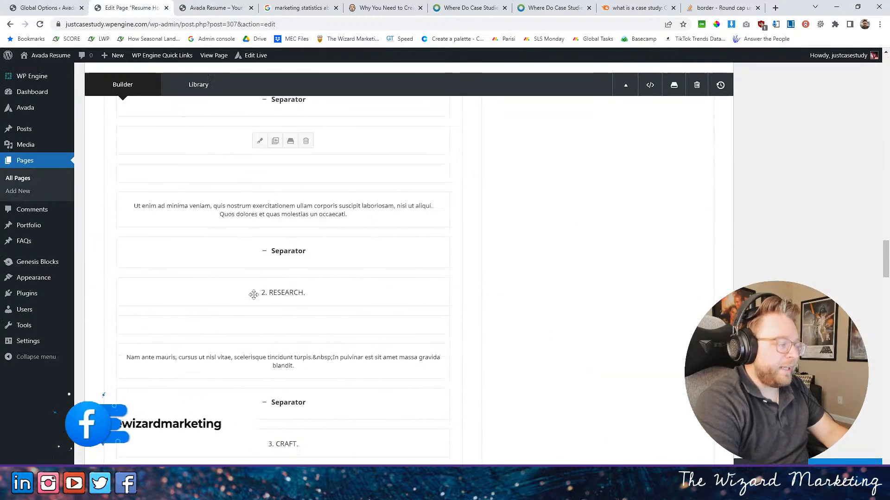
scroll(278, 297, "up", 4)
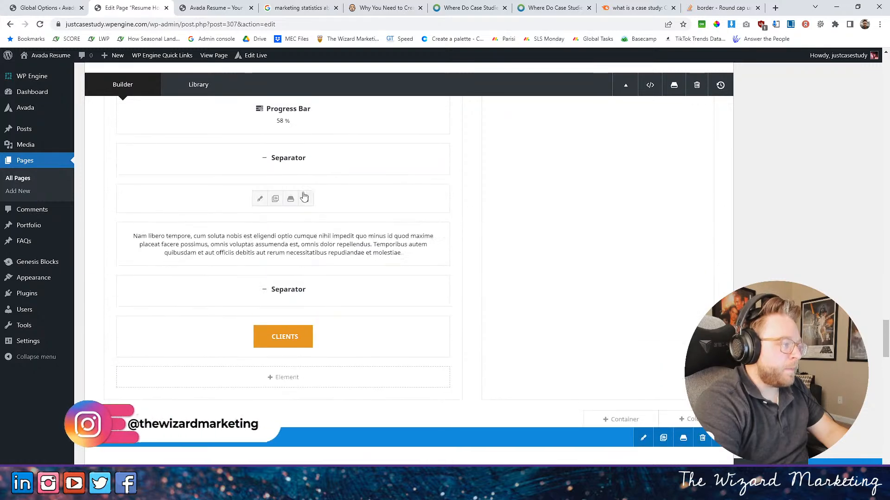
left_click(306, 159)
left_click(307, 159)
left_click(307, 159)
left_click(307, 159)
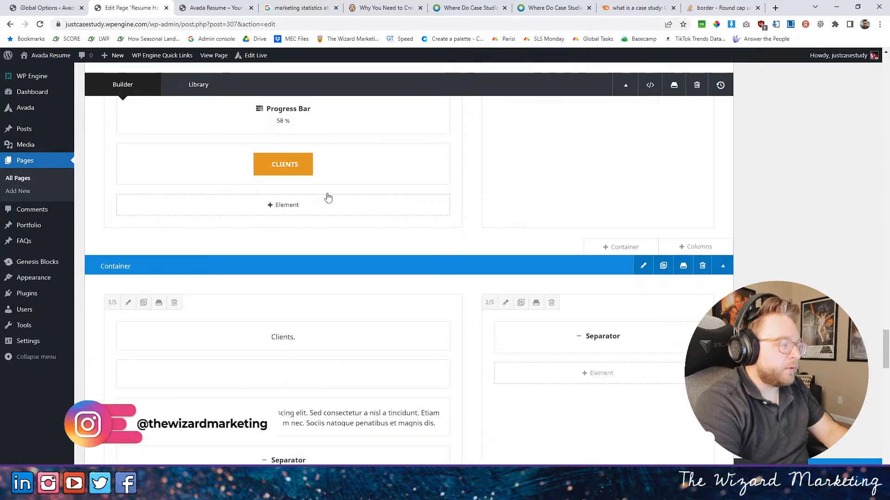
- Change the text of the Clients button below the 58 percent progress bar to "ORDER A CASE STUDY NOW"
left_click(259, 165)
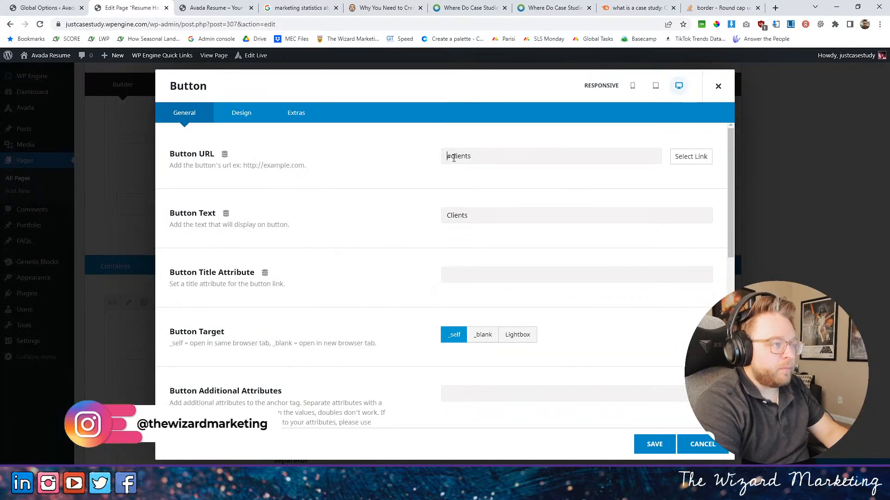
double_click(456, 215)
type("O")
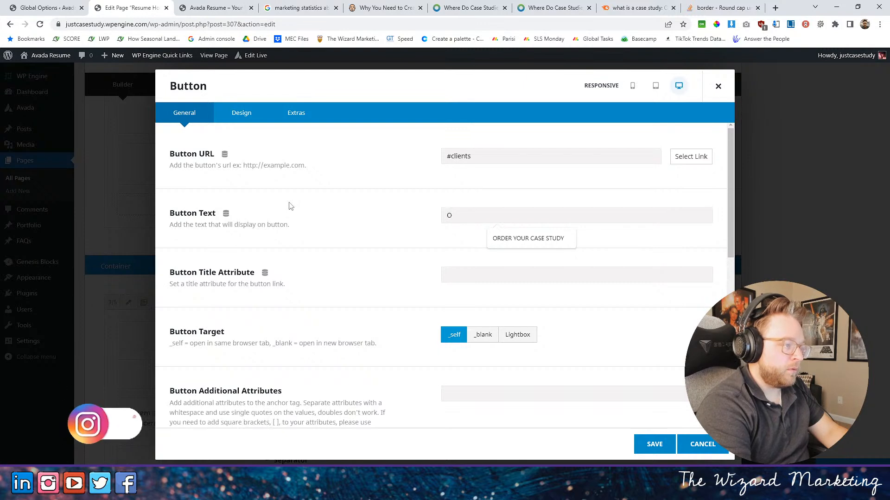
type("RDER A CASE STUDY NOW")
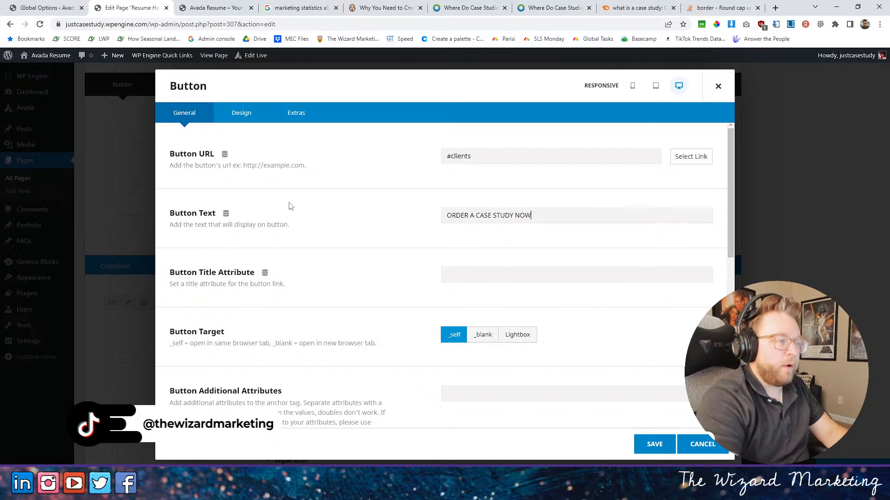
- Look through the button's design settings, save the element and update the page
left_click(241, 113)
scroll(398, 293, "down", 9)
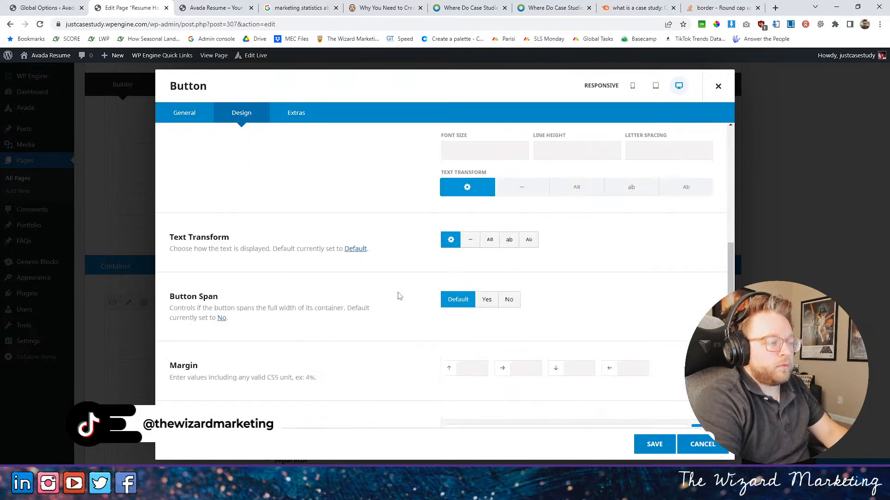
scroll(393, 292, "up", 5)
scroll(389, 293, "down", 2)
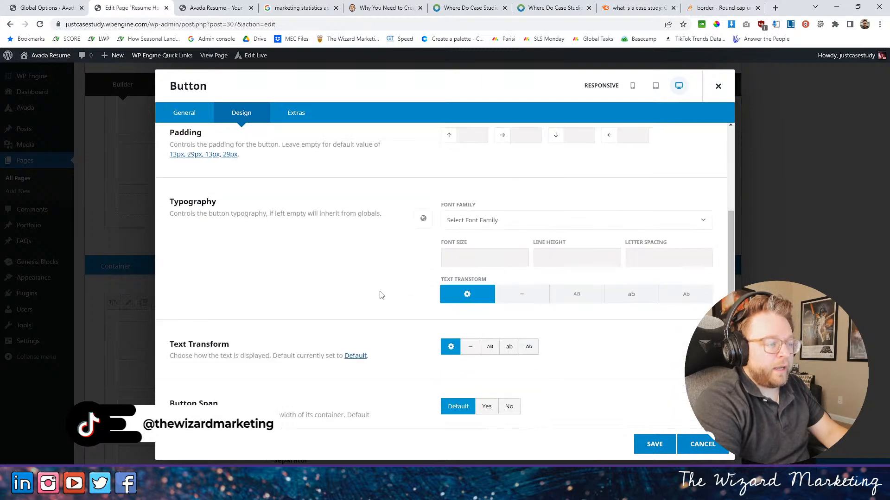
scroll(399, 294, "up", 5)
scroll(410, 295, "up", 1)
scroll(410, 295, "down", 10)
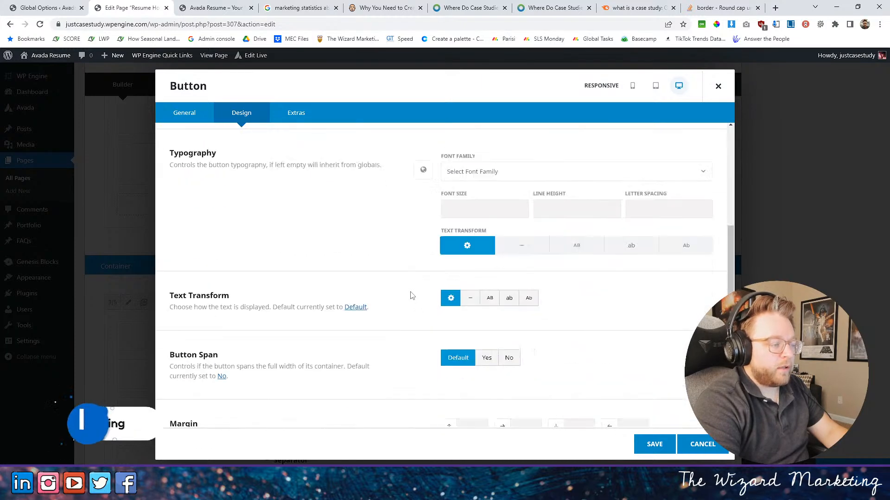
scroll(510, 278, "up", 3)
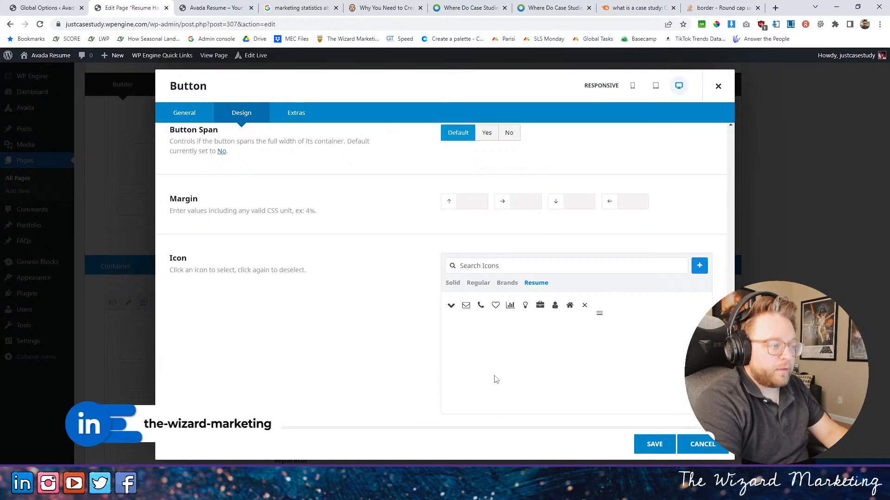
left_click(652, 443)
left_click(845, 463)
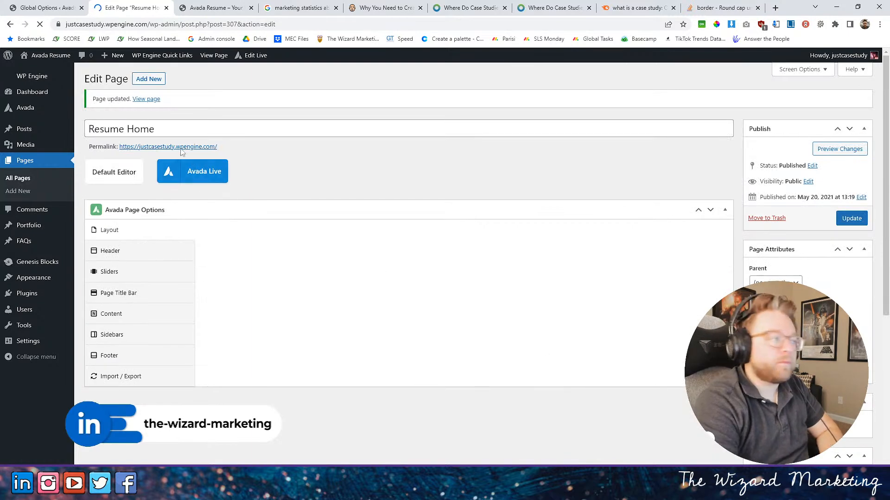
- Reload the live homepage and check the renamed button below the progress bars
left_click(212, 8)
left_click(40, 24)
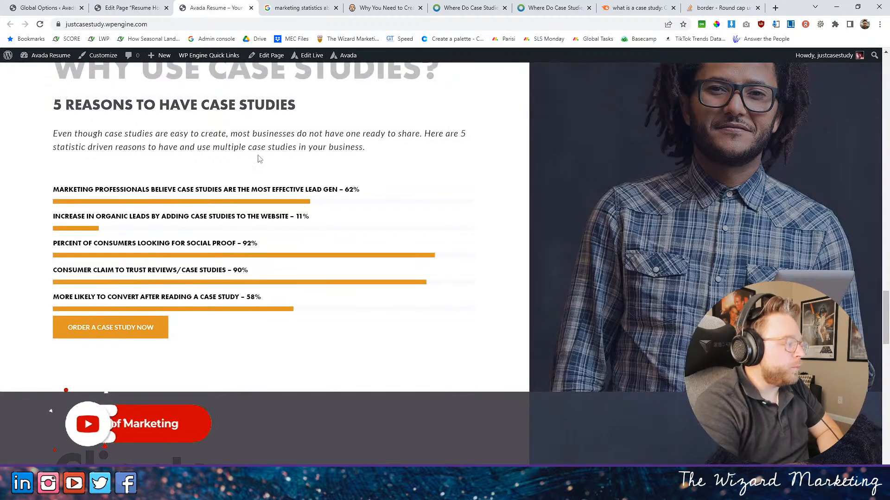
scroll(204, 351, "down", 1)
scroll(202, 342, "up", 2)
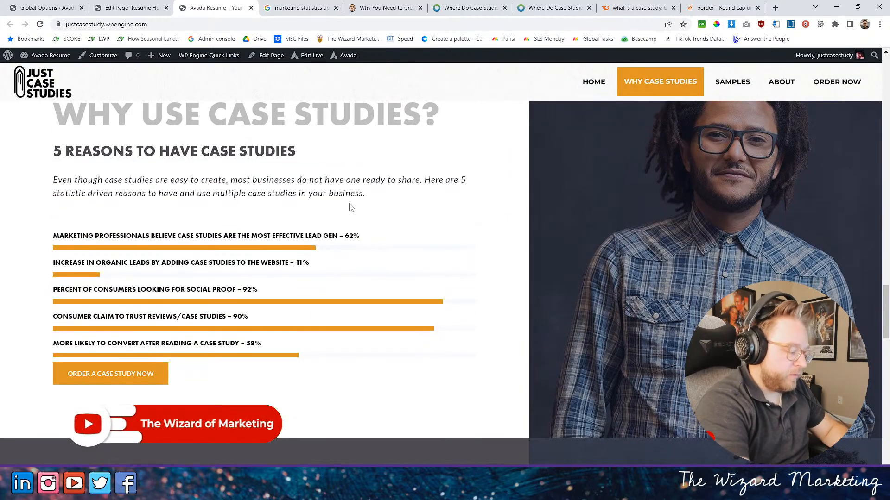
- Inspect the intro paragraph and the separator below it with the developer tools to find the spacing above the progress bars
key("F12")
left_click(668, 54)
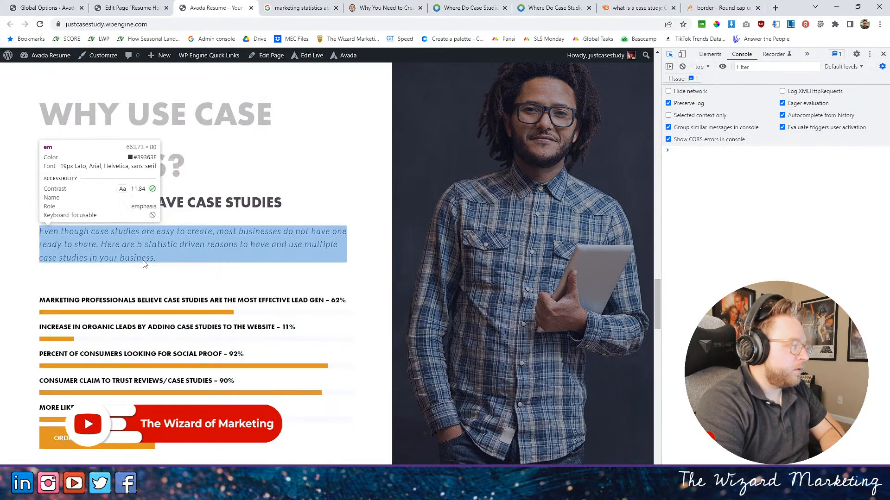
left_click(148, 260)
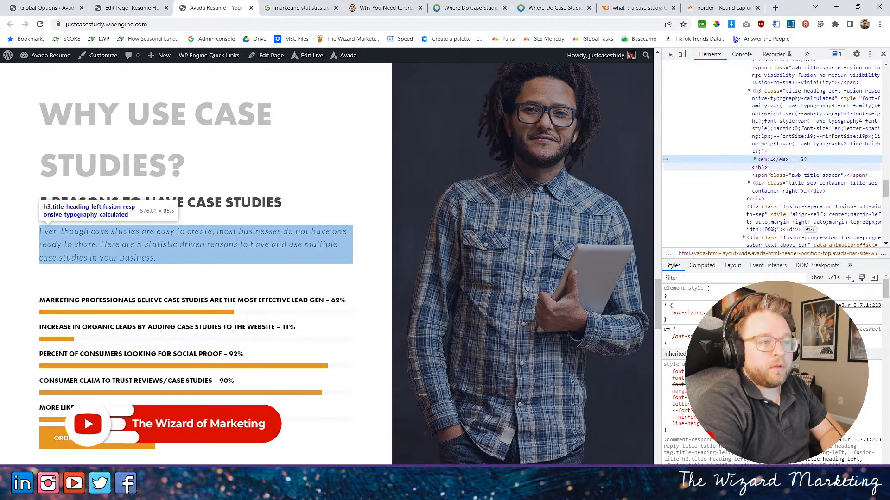
left_click(763, 203)
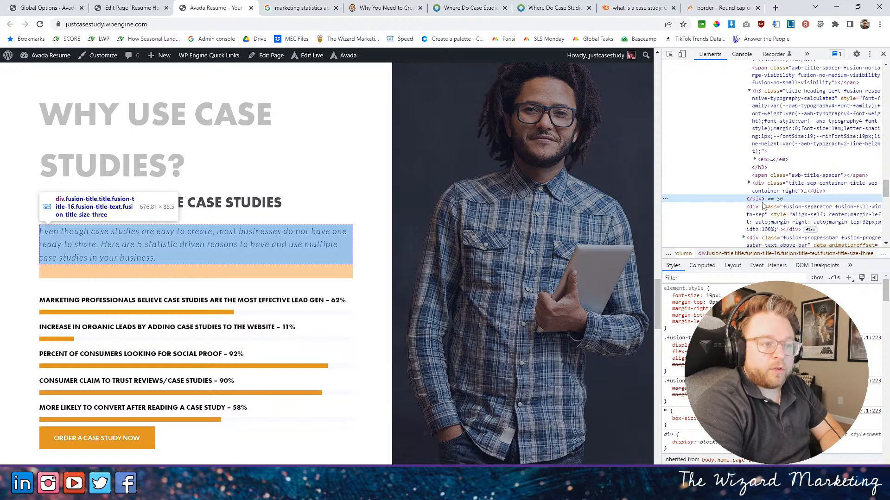
left_click(763, 210)
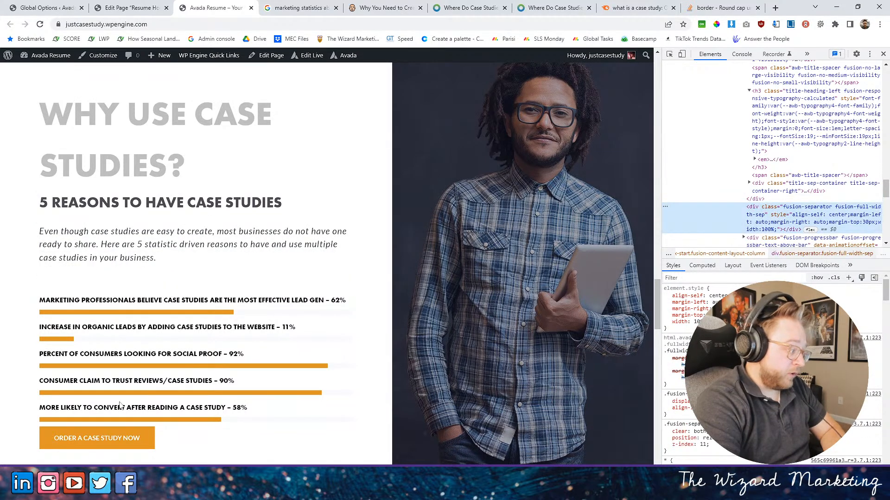
- In the page editor, open the See Samples button's settings and close them without saving
left_click(132, 8)
scroll(412, 267, "down", 9)
scroll(411, 268, "down", 10)
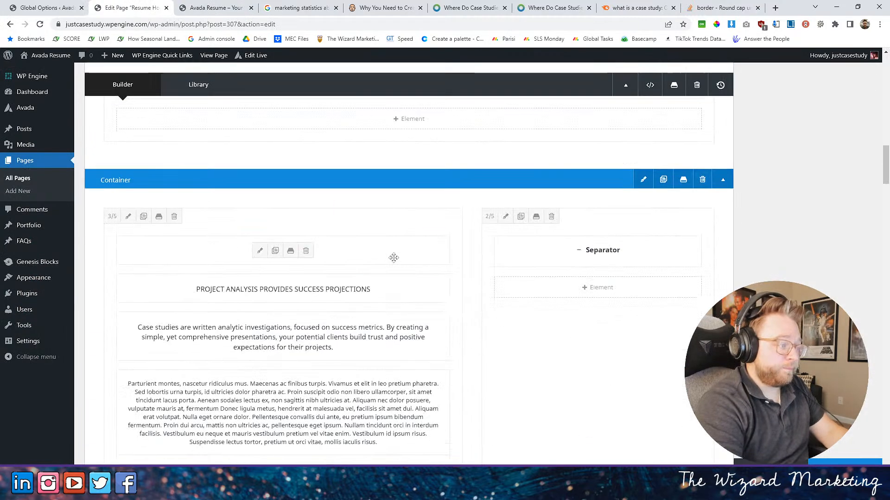
scroll(339, 271, "up", 5)
left_click(259, 345)
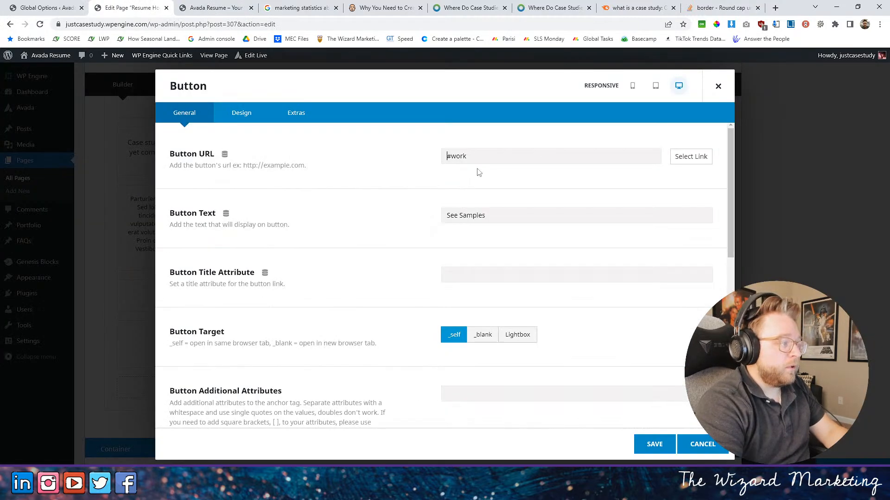
left_click(703, 444)
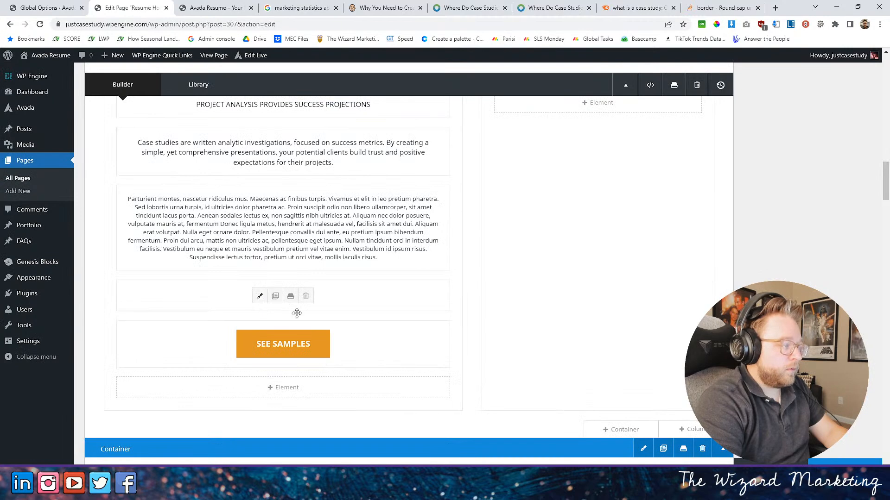
- Set the "ORDER A CASE STUDY NOW" button's top margin to 60px, save the element and update the page
scroll(414, 339, "down", 5)
scroll(417, 339, "up", 12)
scroll(419, 342, "down", 6)
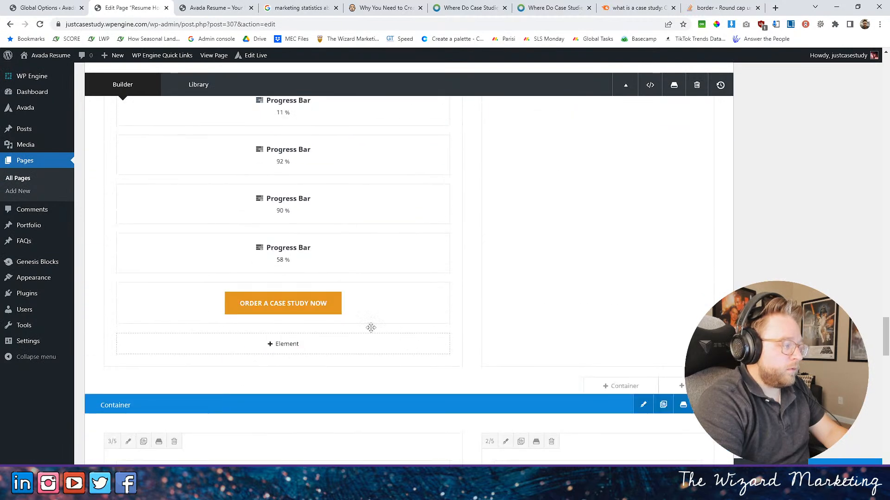
left_click(259, 304)
left_click(241, 113)
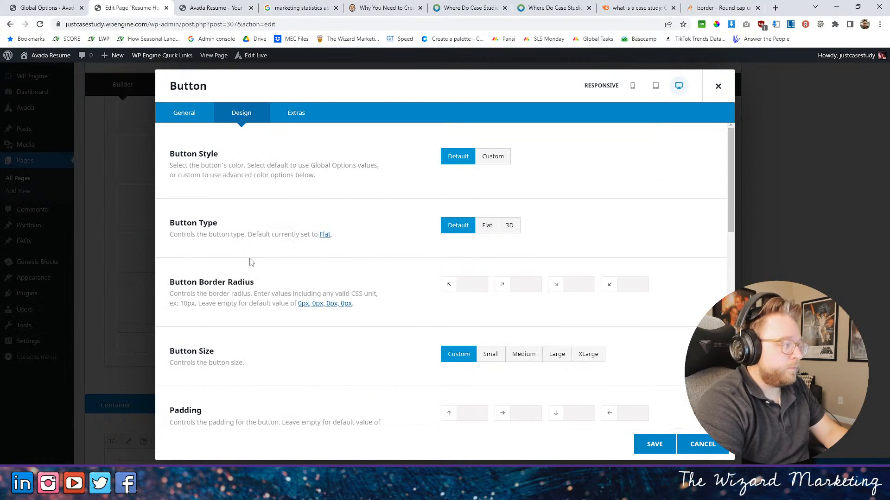
scroll(250, 262, "down", 4)
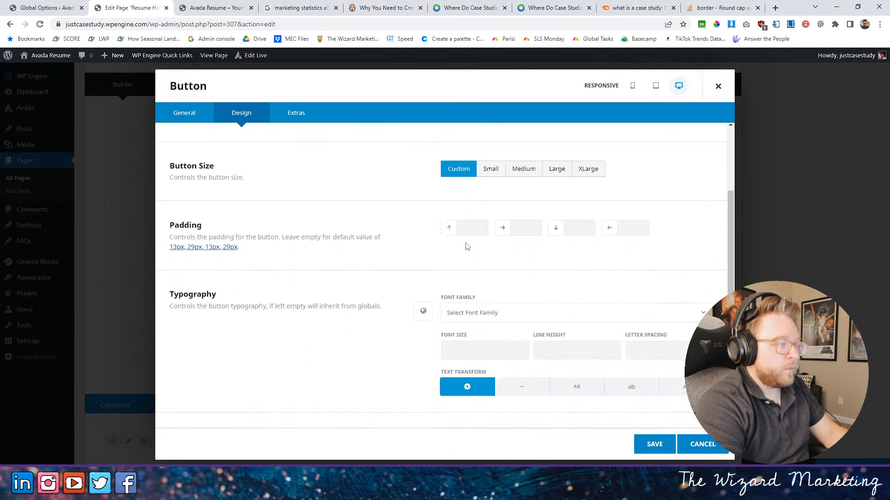
scroll(354, 264, "down", 8)
scroll(349, 254, "up", 1)
left_click(457, 250)
type("60px")
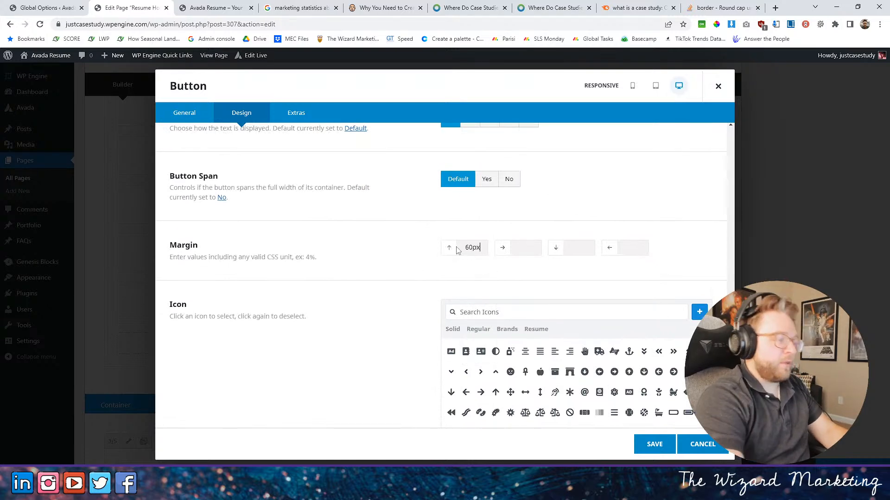
scroll(669, 428, "up", 1)
scroll(669, 429, "up", 1)
left_click(655, 443)
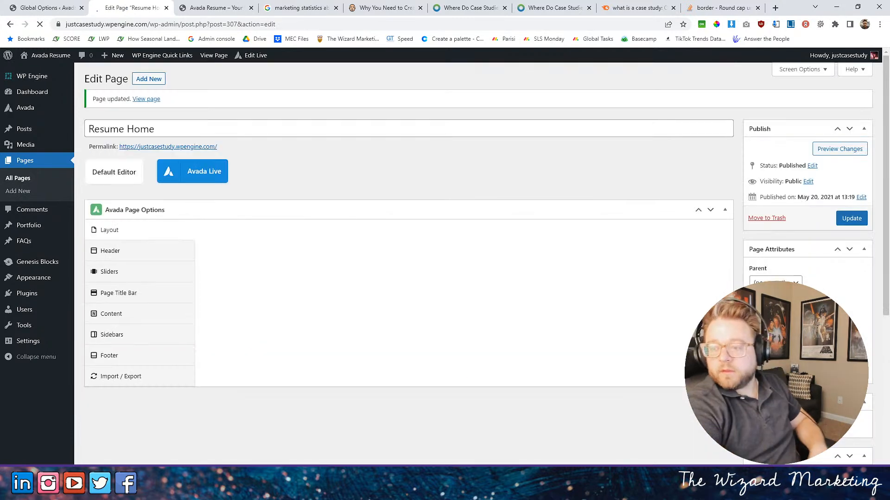
- Refresh the live homepage, close the developer tools and check the spacing above the "ORDER A CASE STUDY NOW" button
key("ctrl+Tab")
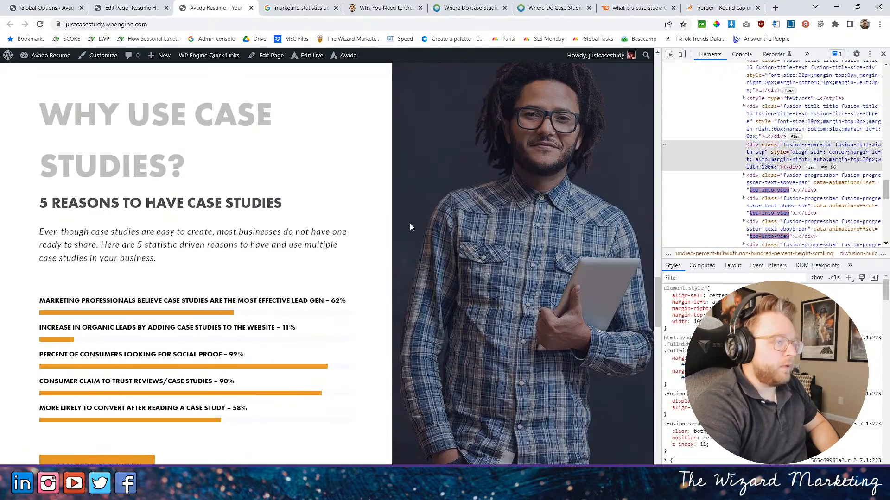
left_click(883, 54)
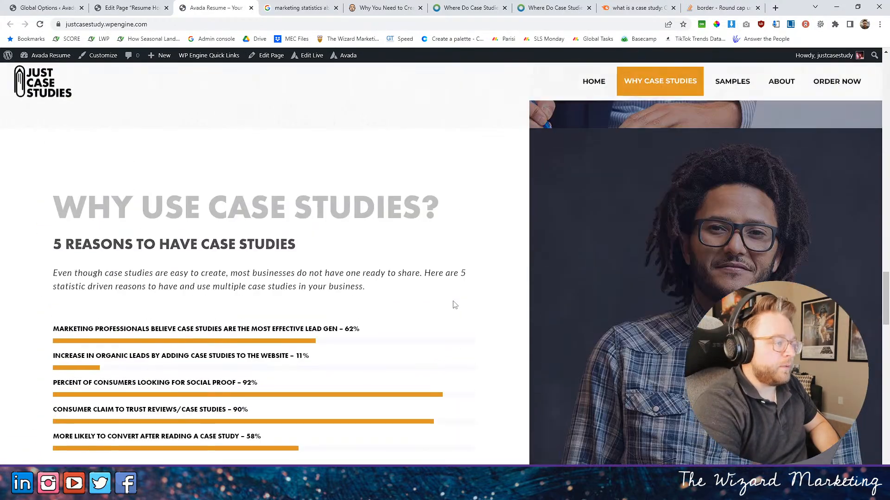
scroll(449, 302, "down", 3)
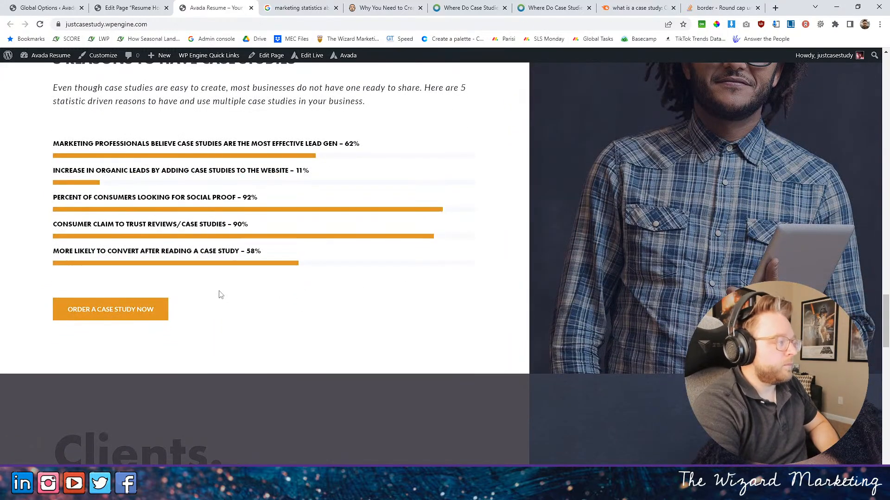
scroll(347, 279, "down", 10)
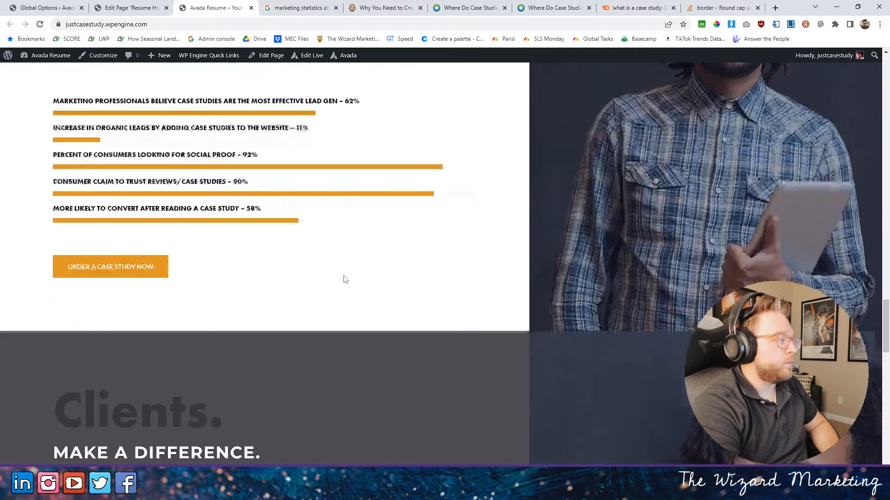
- Compare the section backgrounds on the live homepage, from the Clients section up to the Work section
scroll(342, 274, "down", 4)
scroll(345, 273, "up", 8)
scroll(346, 275, "up", 5)
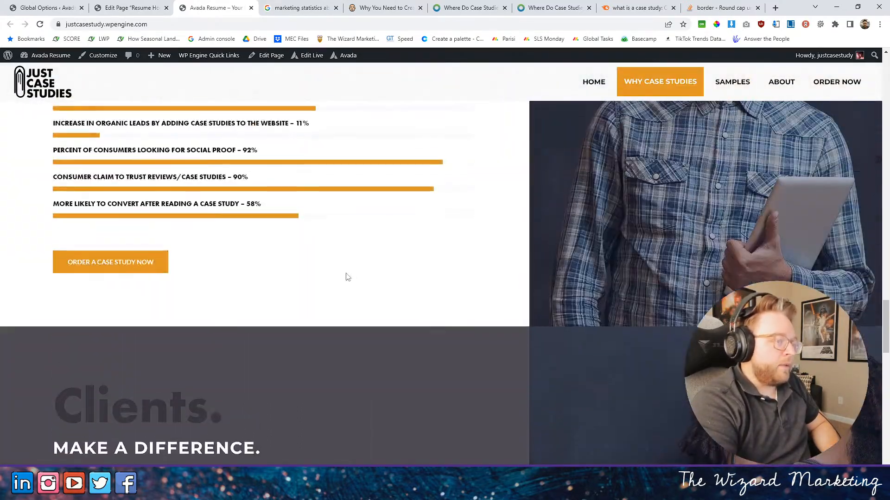
scroll(346, 276, "down", 6)
scroll(340, 271, "up", 4)
scroll(340, 269, "up", 10)
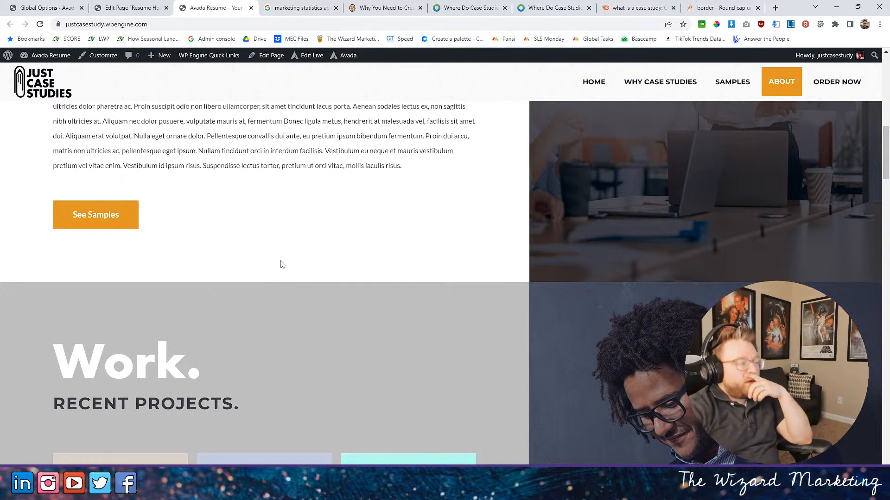
scroll(285, 261, "down", 5)
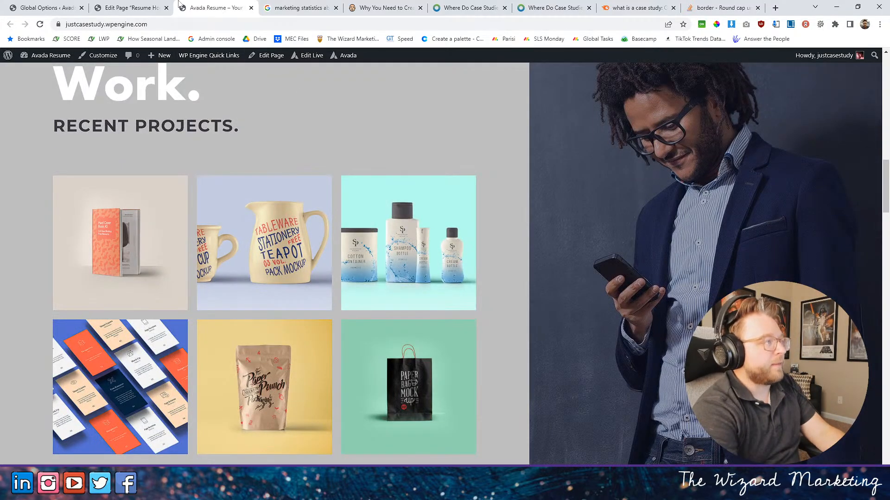
- In the page editor, check the background colour setting of the Recent Projects container and close it without changes
left_click(130, 7)
scroll(422, 350, "down", 5)
scroll(422, 350, "down", 10)
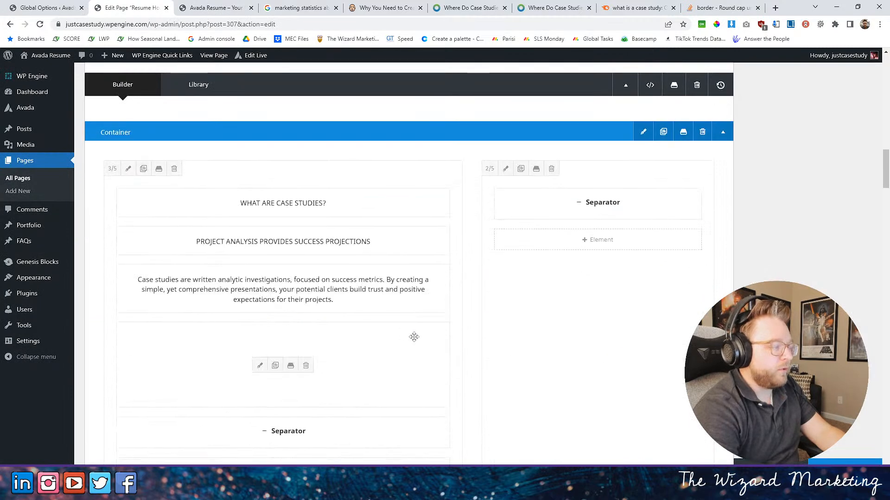
scroll(411, 288, "down", 3)
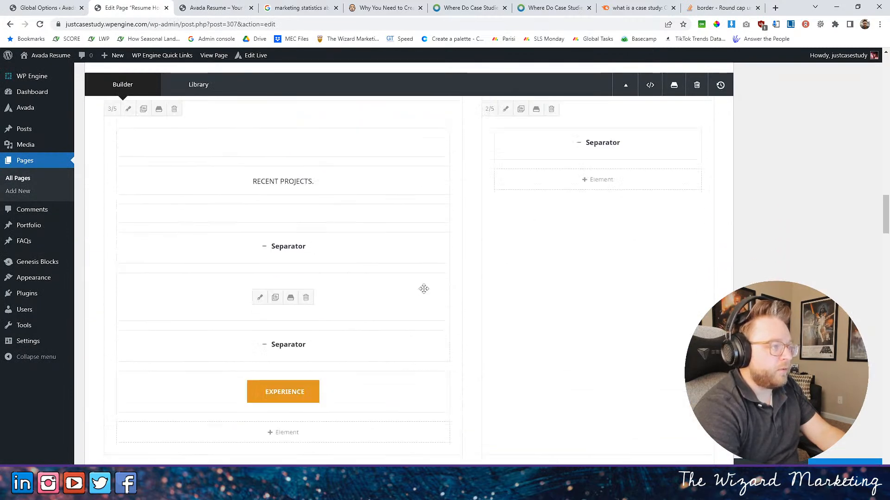
scroll(420, 287, "up", 3)
left_click(643, 171)
left_click(304, 113)
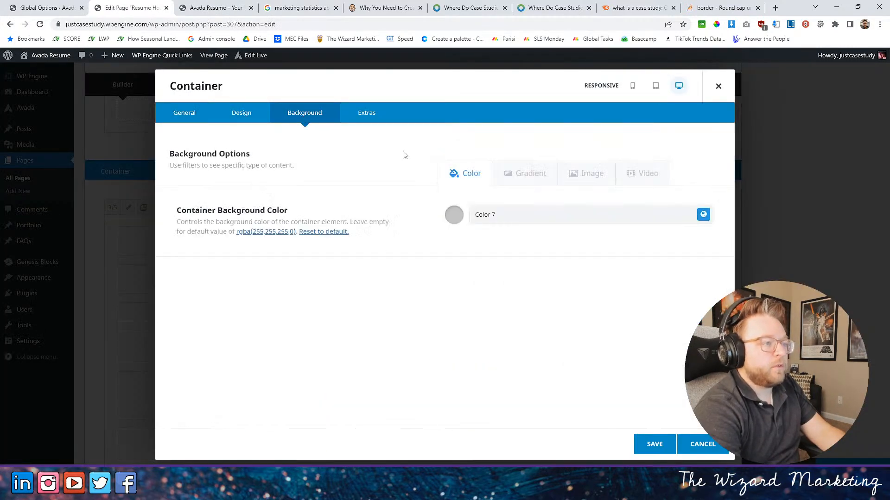
left_click(718, 86)
- Set the Clients container's background colour to the global Color 7 and save the container
scroll(299, 431, "down", 10)
scroll(304, 431, "down", 10)
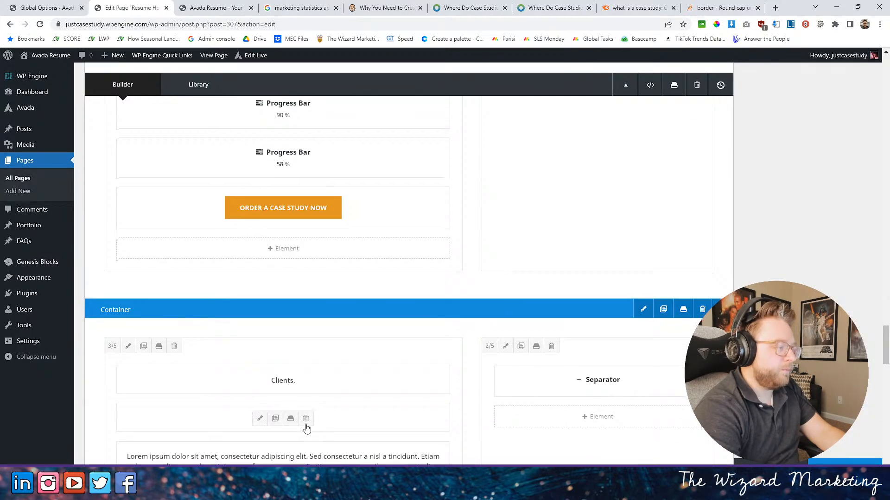
left_click(645, 220)
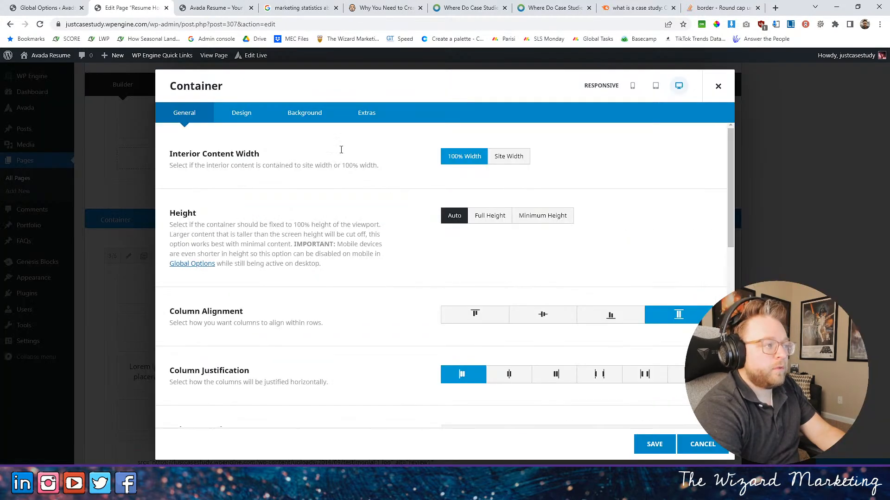
left_click(303, 113)
left_click(509, 213)
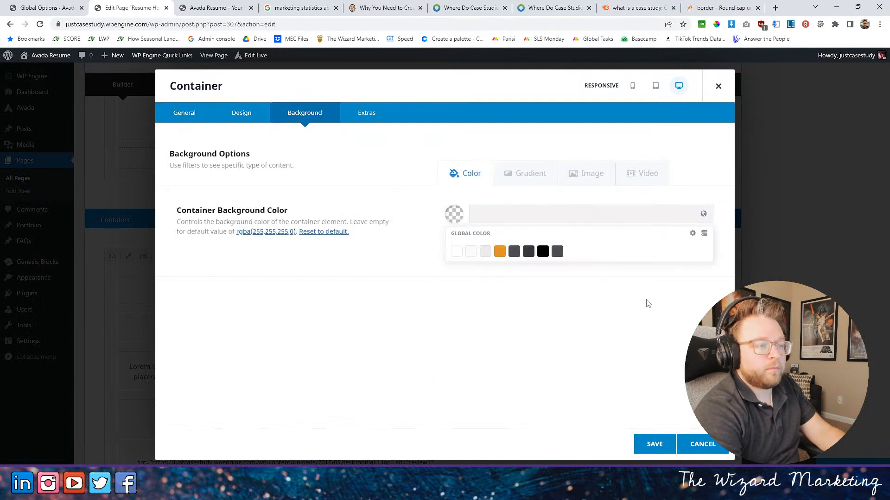
left_click(543, 252)
left_click(651, 444)
- Check the lightness adjustment on the Recent Projects container's background colour and save the container without changes
scroll(338, 269, "down", 5)
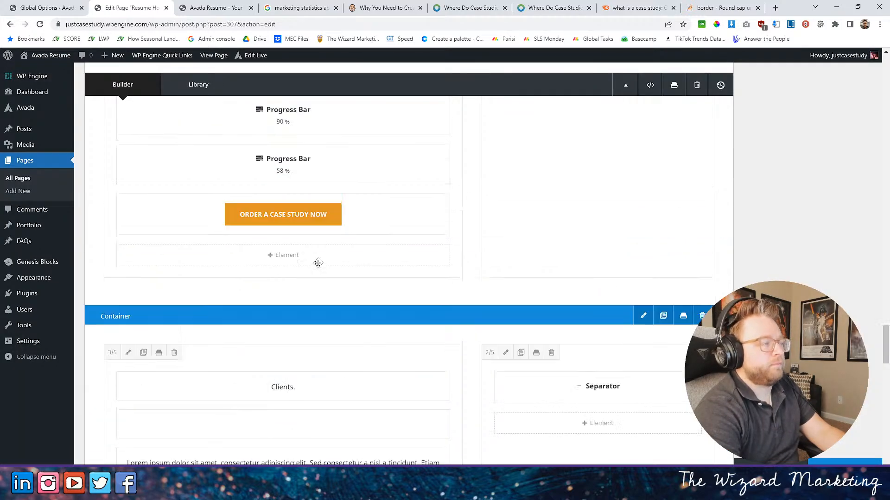
scroll(337, 268, "up", 15)
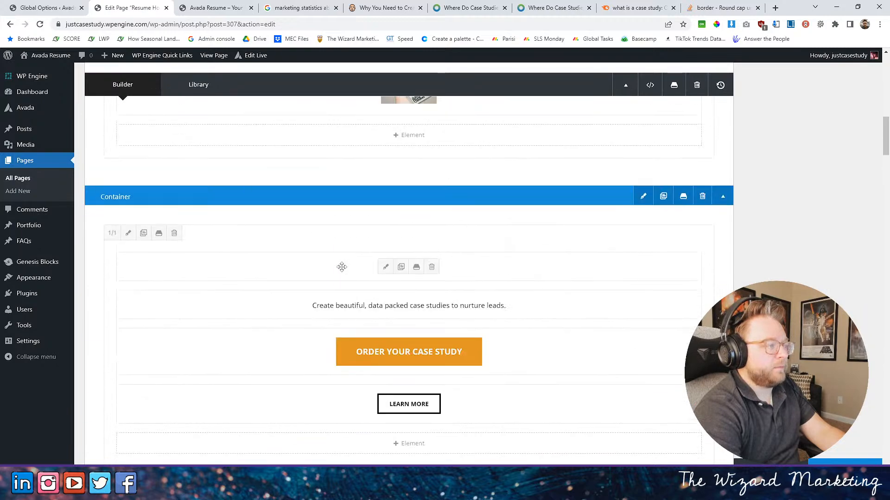
scroll(349, 268, "down", 10)
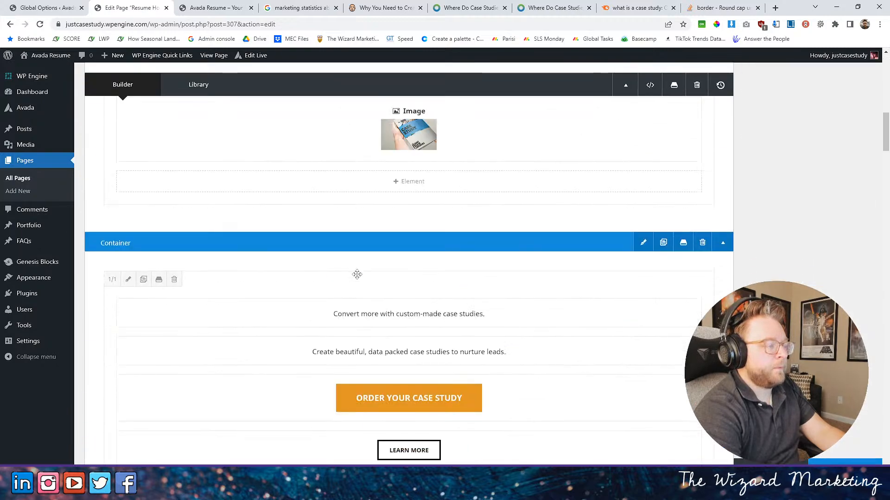
scroll(360, 276, "down", 5)
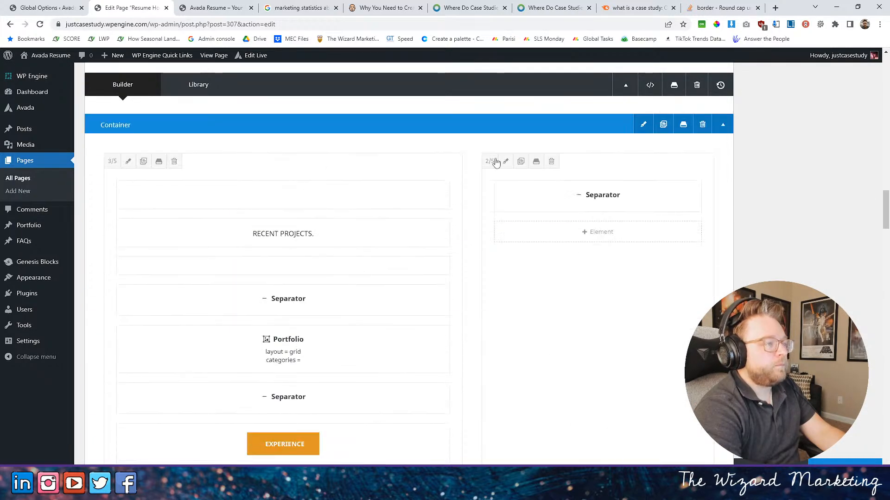
left_click(643, 125)
left_click(315, 115)
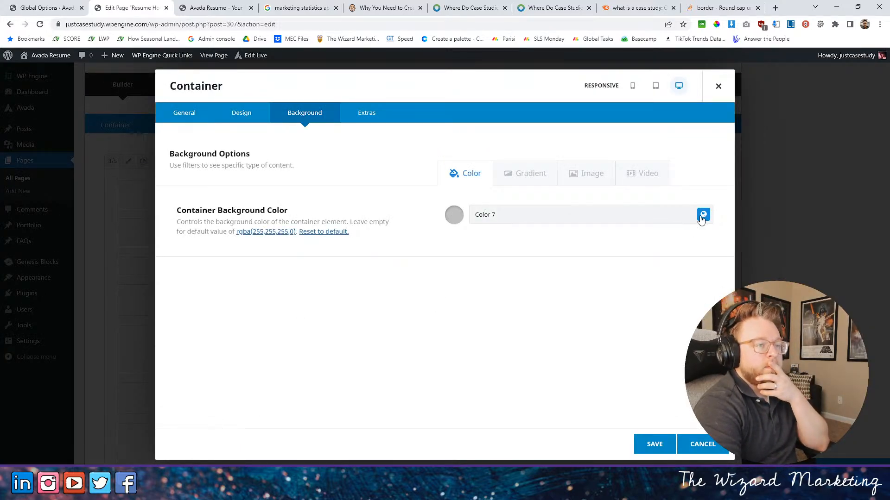
left_click(702, 215)
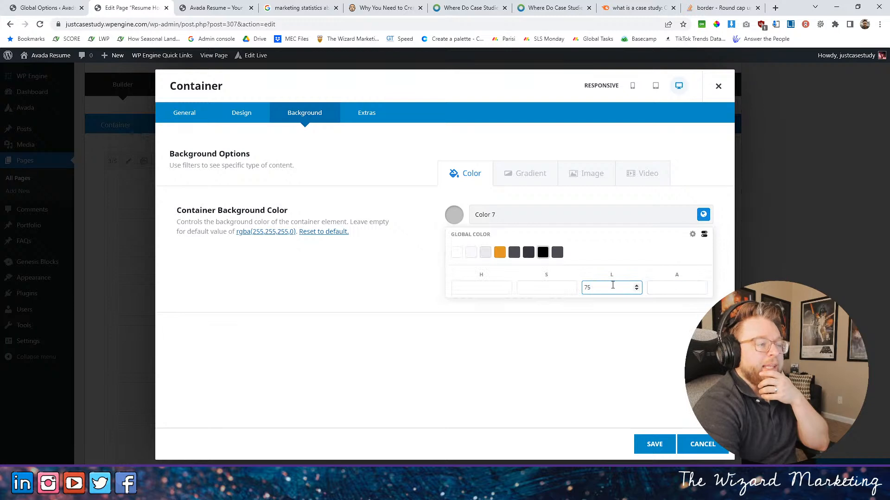
left_click(654, 443)
- Set the lightness of the Clients container's Color 7 background to 75, save the container and update the page
scroll(443, 334, "down", 20)
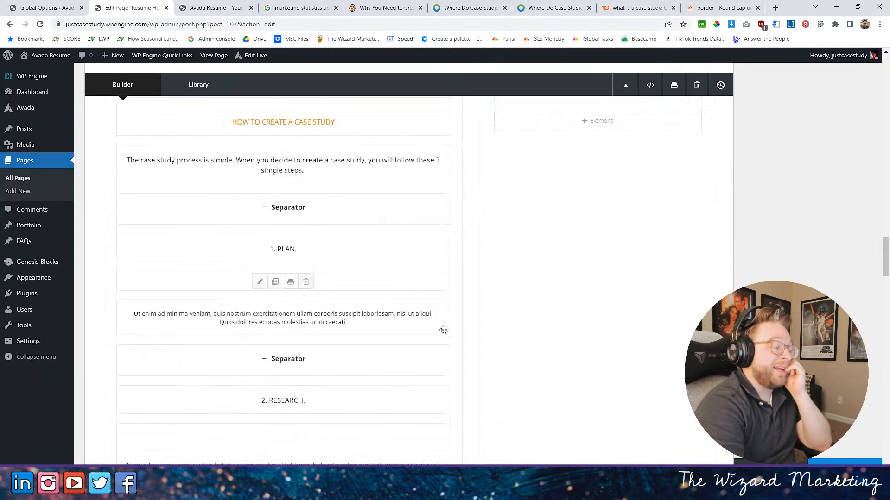
scroll(445, 341, "down", 5)
scroll(464, 329, "up", 5)
left_click(642, 219)
left_click(299, 113)
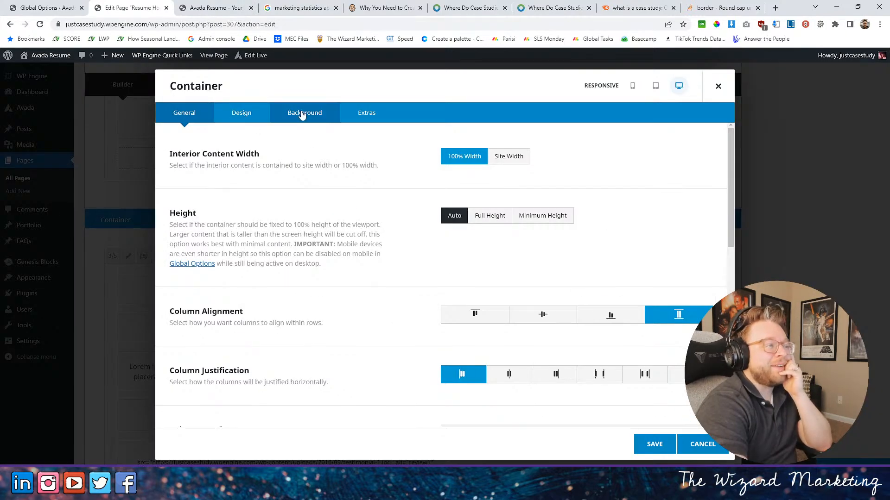
left_click(703, 215)
left_click(703, 235)
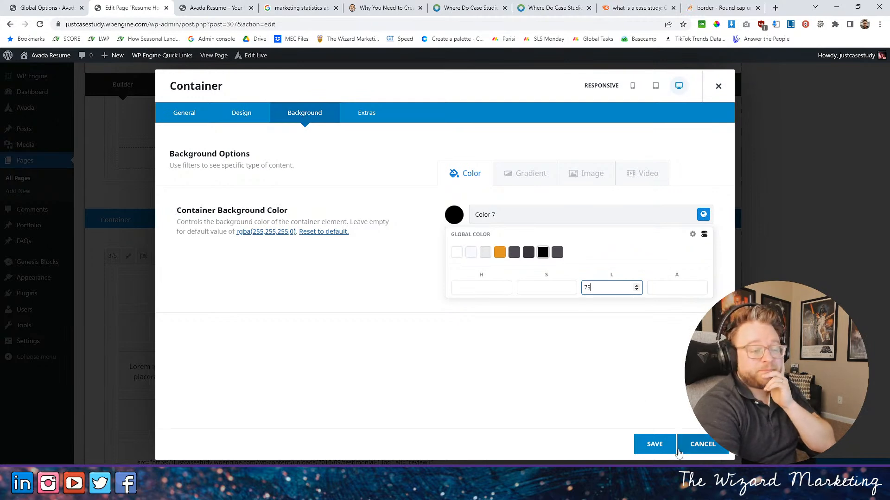
left_click(707, 451)
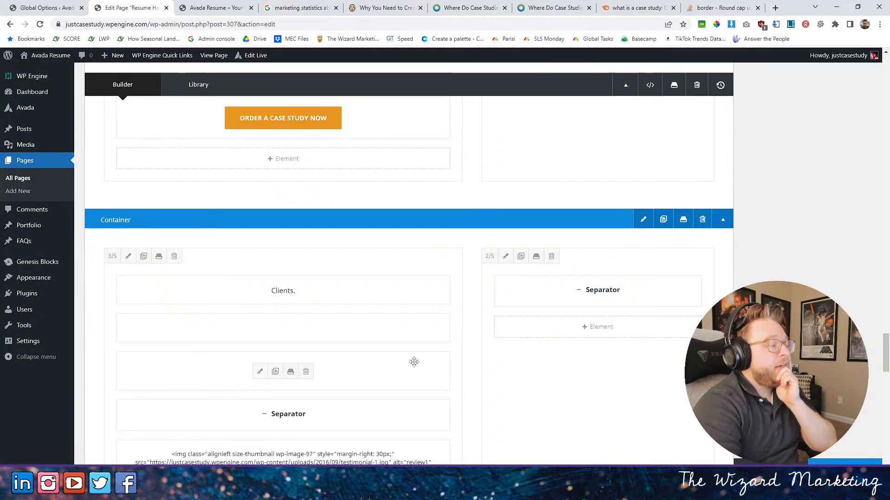
- Reload the live homepage and check the background of the Clients section
left_click(195, 4)
scroll(304, 123, "down", 15)
scroll(302, 173, "down", 10)
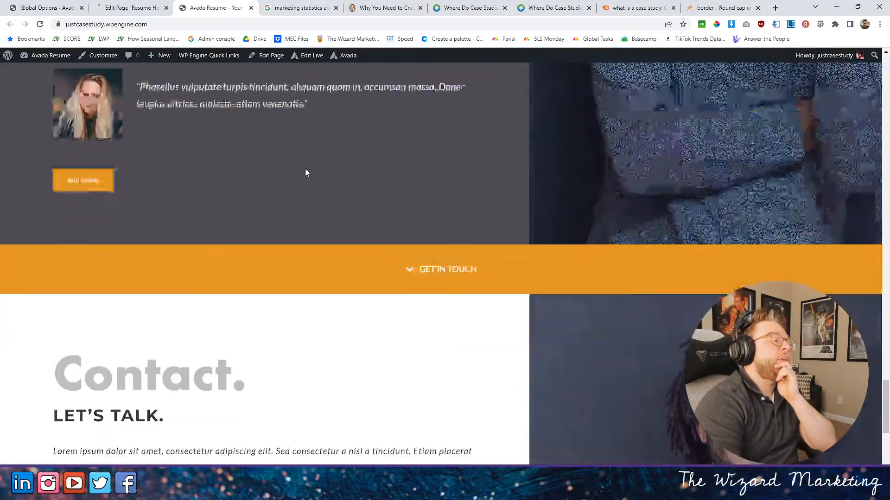
scroll(307, 169, "up", 10)
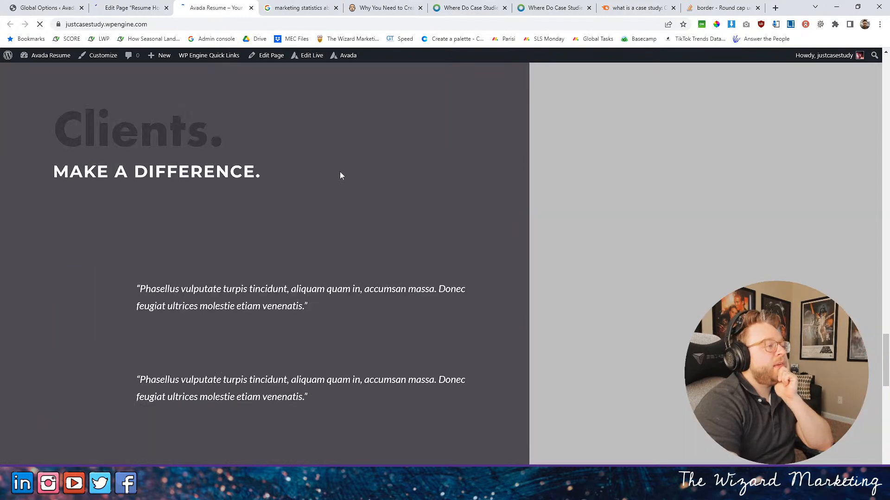
scroll(540, 196, "up", 3)
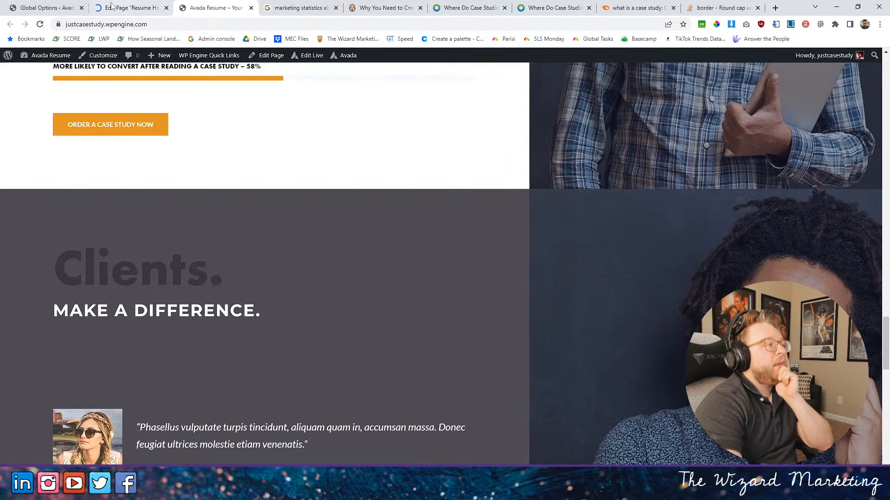
- In the page editor, clear the Graphite background colour from the Clients section's 3/5 column, save it and update the page
left_click(122, 7)
scroll(334, 286, "down", 4)
scroll(333, 287, "down", 20)
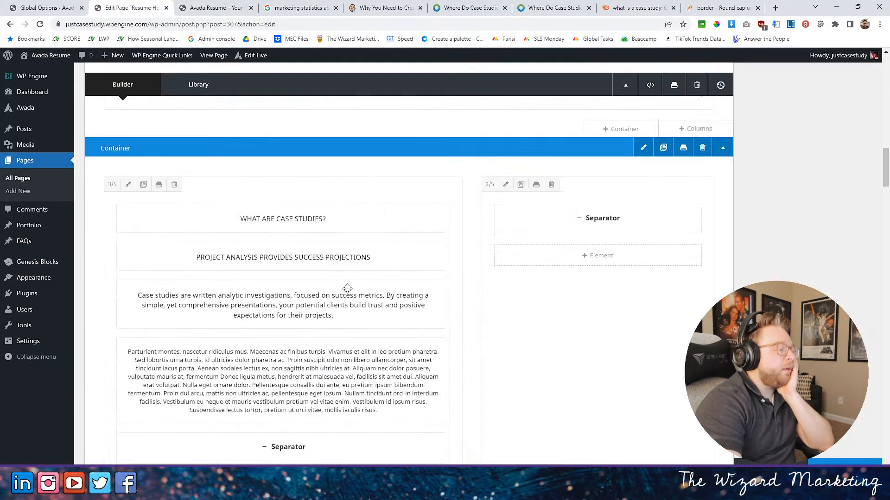
scroll(348, 288, "down", 15)
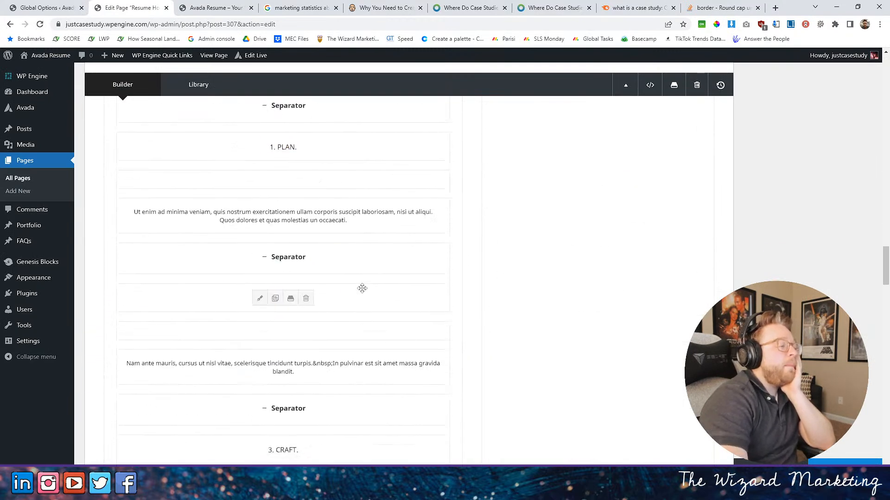
scroll(389, 280, "down", 10)
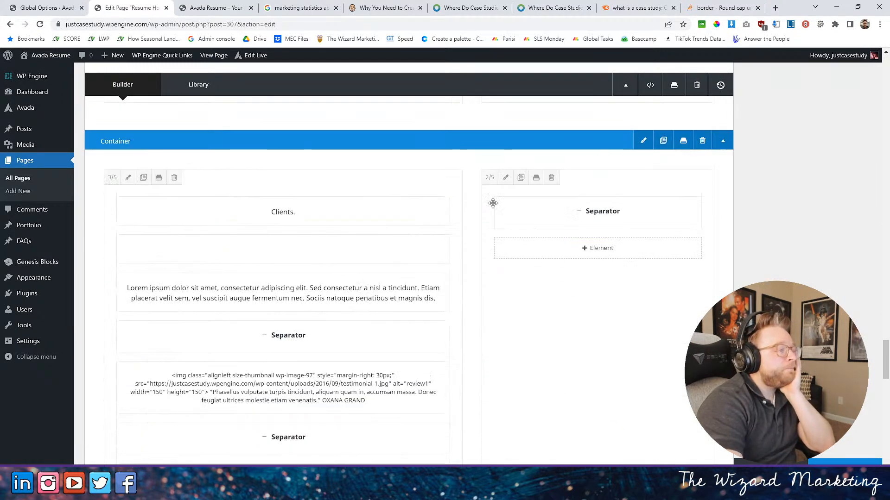
left_click(129, 178)
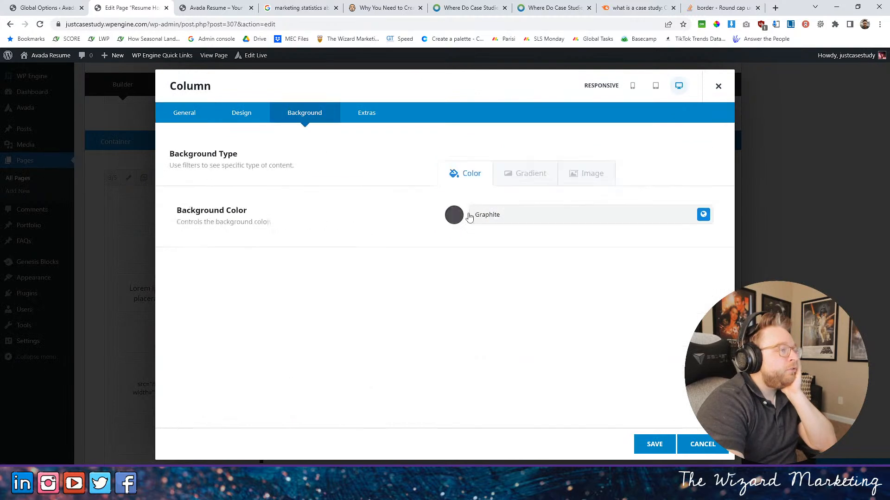
left_click(704, 215)
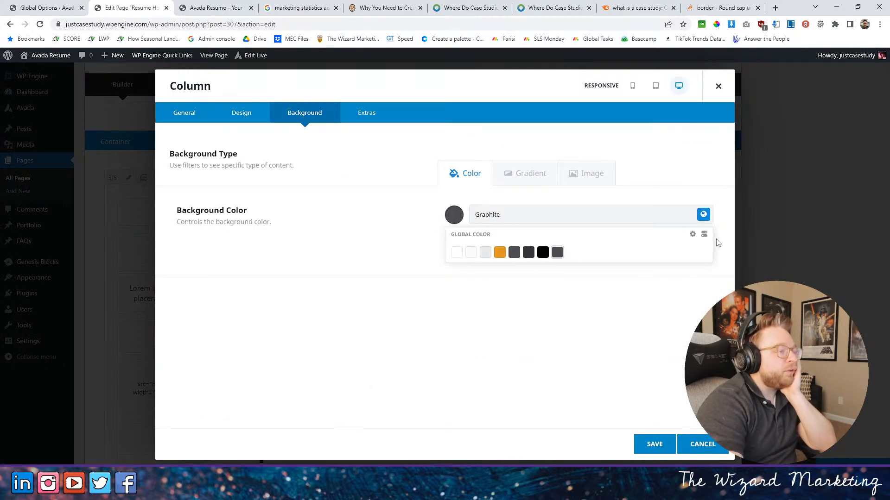
left_click(552, 219)
left_click_drag(552, 219, 351, 223)
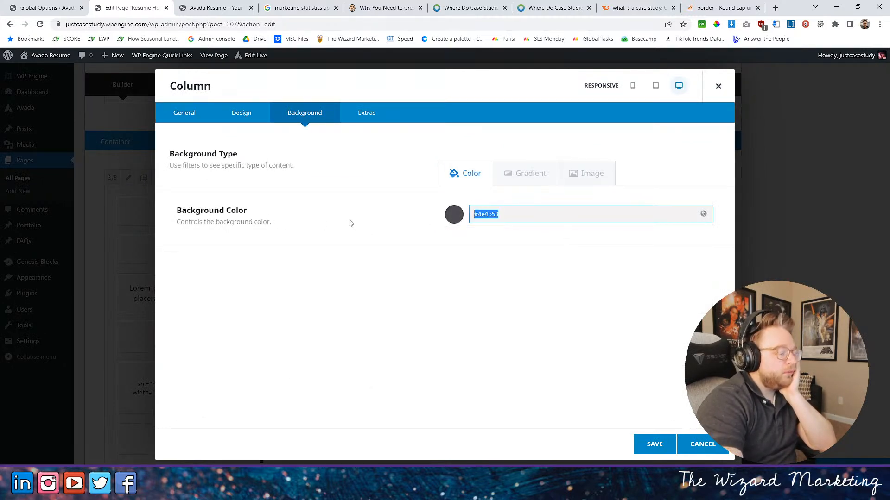
left_click(650, 442)
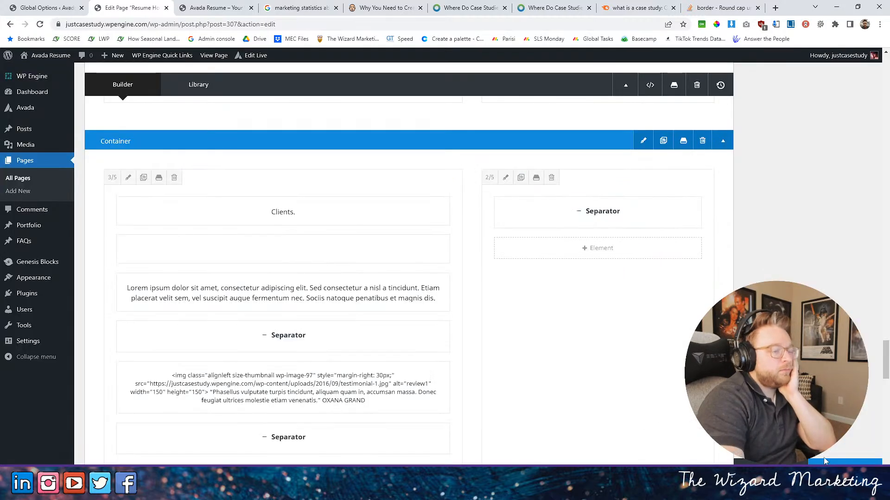
- Refresh the live homepage and check the Clients section's column background and text contrast
left_click(232, 9)
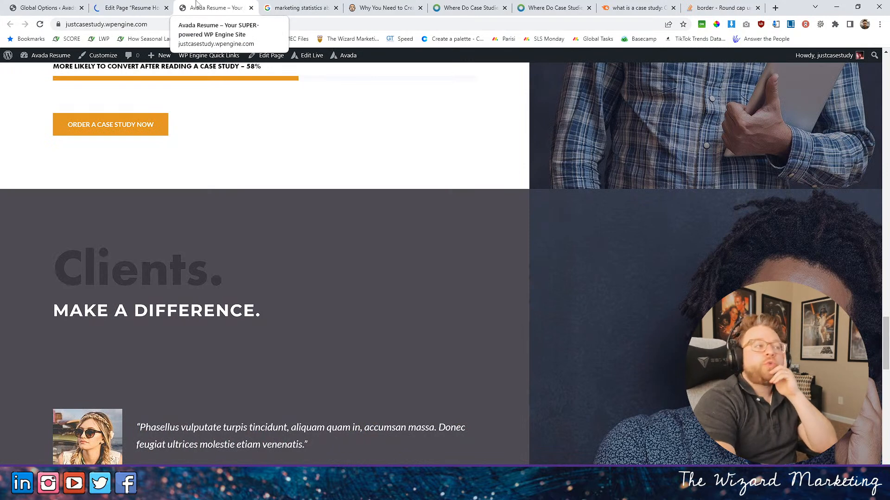
left_click(41, 24)
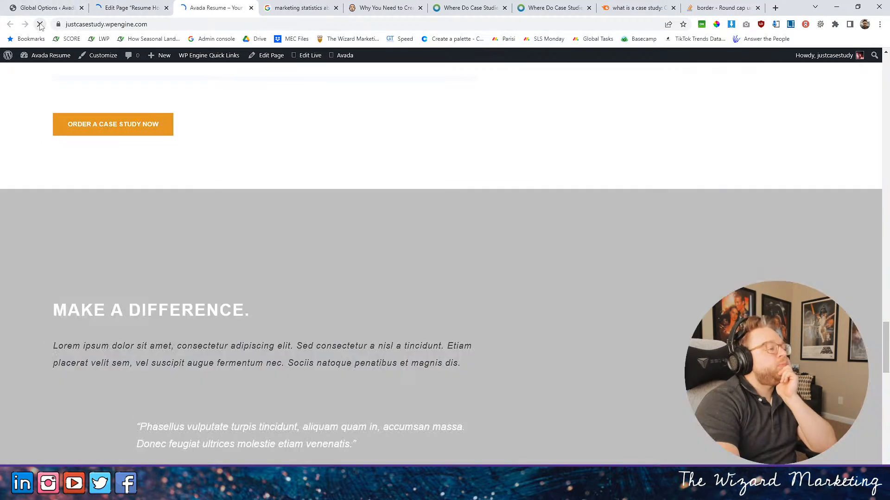
scroll(452, 201, "down", 3)
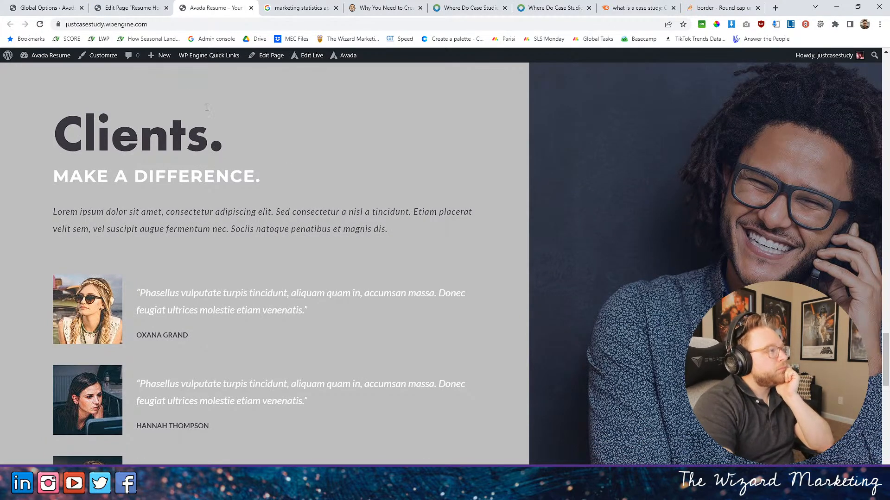
- In the page editor, change the "Clients." title text to "WHO WE SERVE?" and save the element
left_click(145, 4)
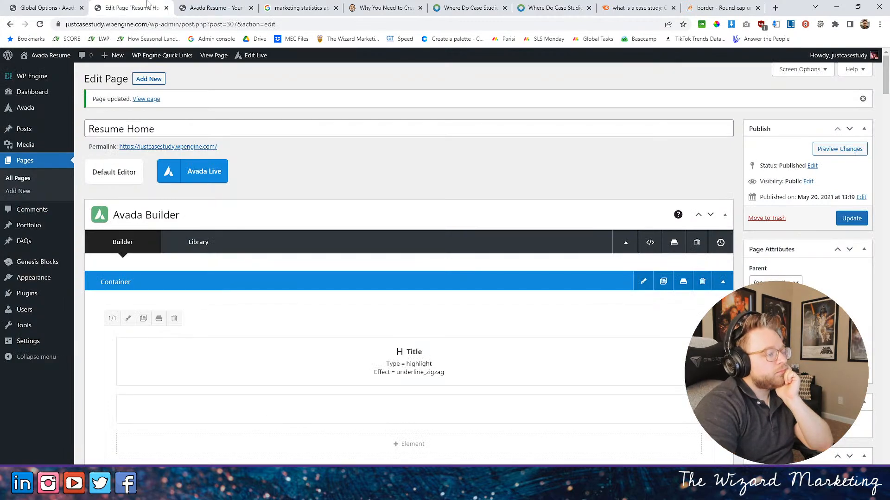
scroll(528, 242, "down", 15)
scroll(467, 202, "down", 20)
scroll(467, 201, "down", 20)
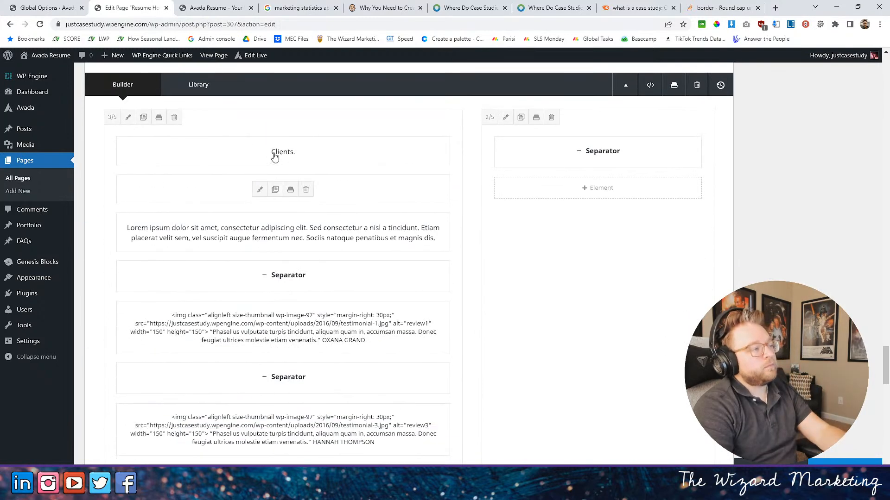
left_click(259, 152)
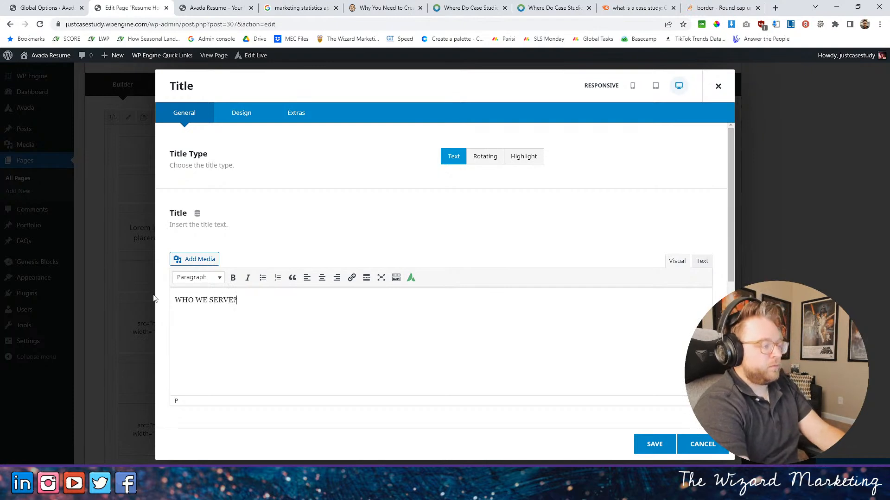
left_click(663, 451)
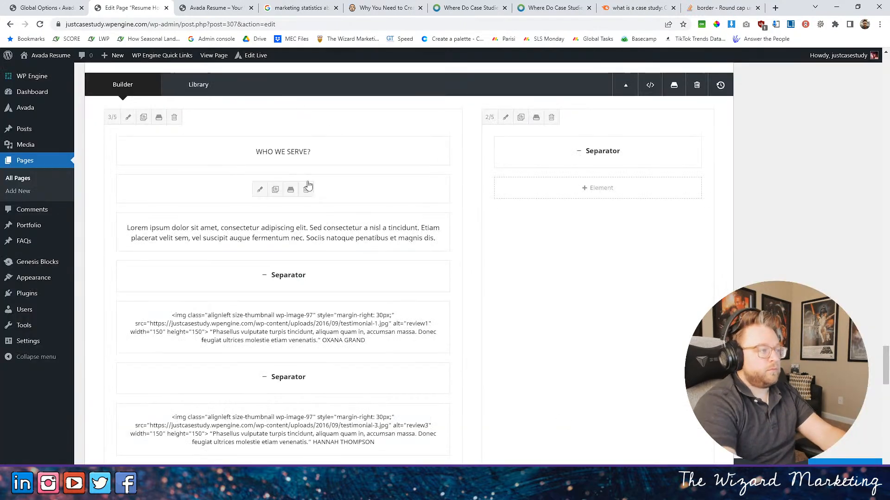
- Set the "WHO WE SERVE?" title's font size to 72px and its font colour to Color 1, and save it
left_click(258, 153)
left_click(246, 113)
left_click(449, 329)
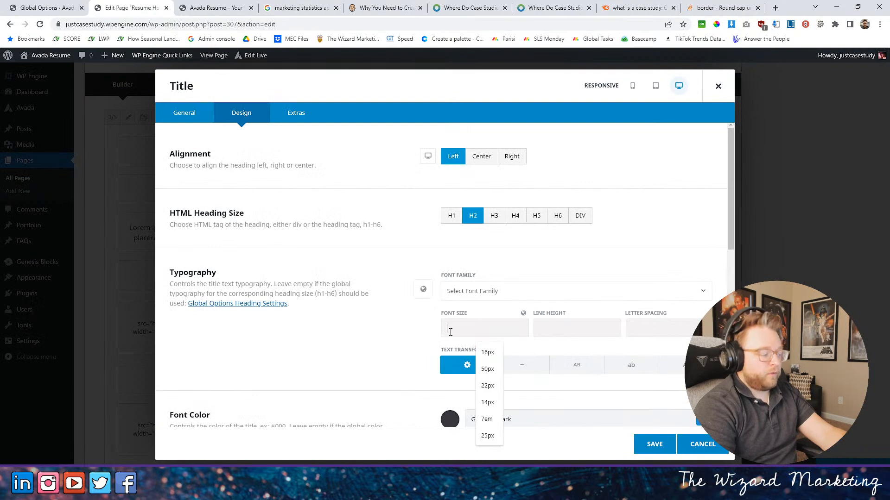
type("72")
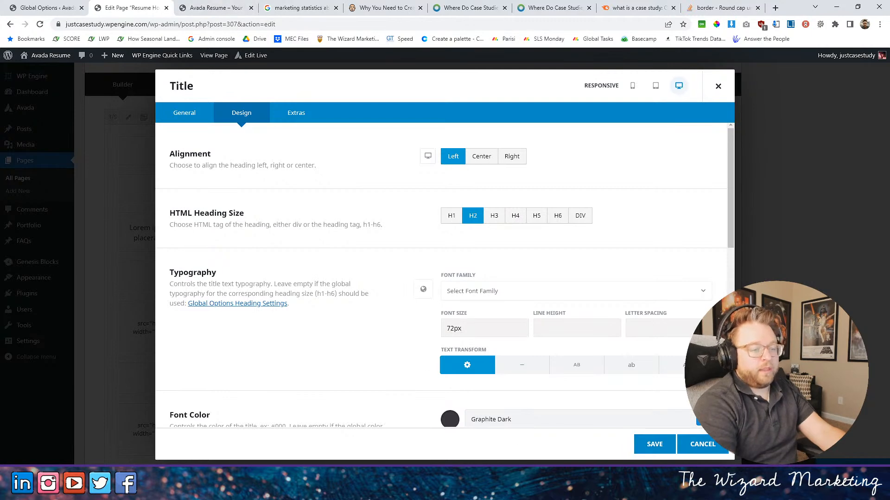
scroll(450, 375, "down", 3)
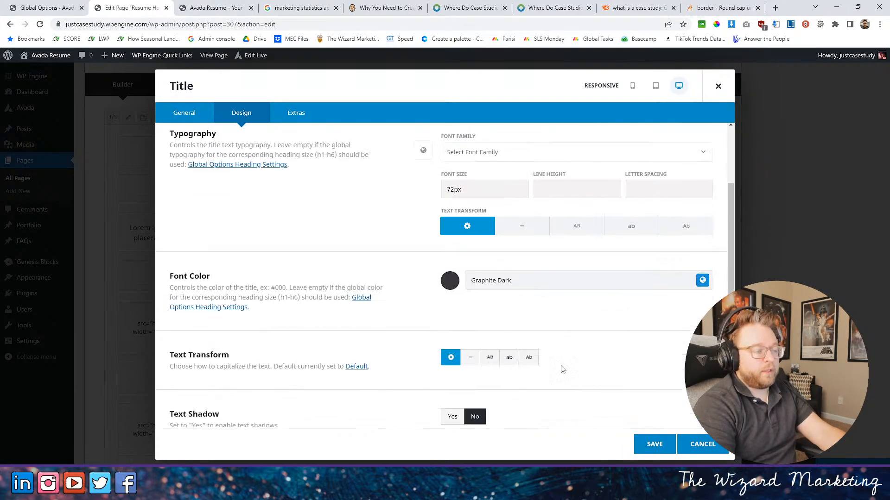
left_click(702, 280)
left_click(452, 317)
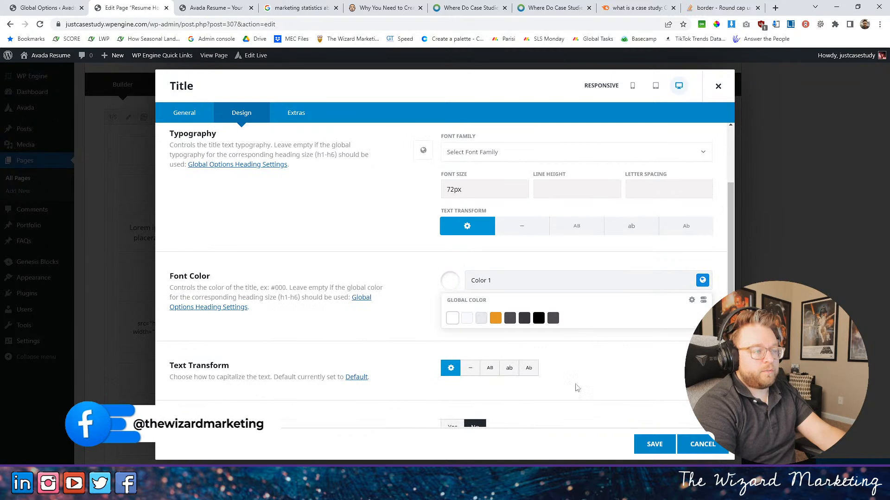
left_click(653, 444)
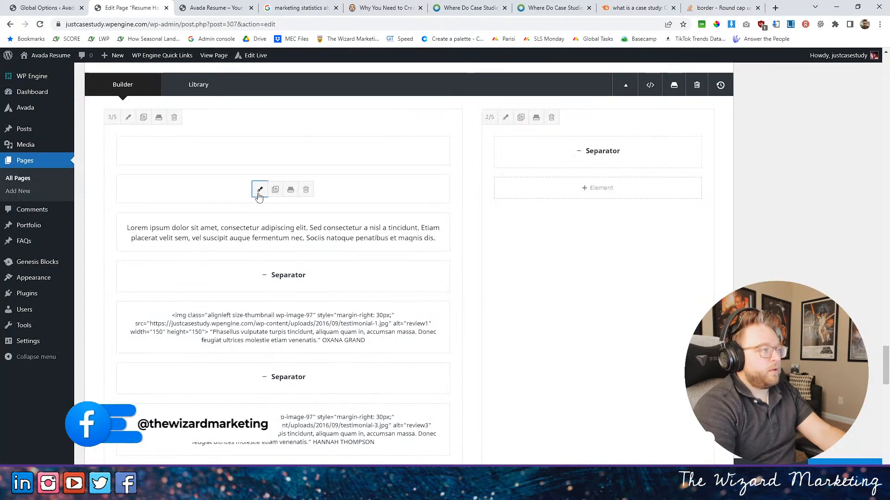
- Open the "MAKE A DIFFERENCE." title for editing and compare the section subtitles' styling on the live homepage
left_click(259, 196)
left_click(206, 11)
scroll(328, 153, "up", 20)
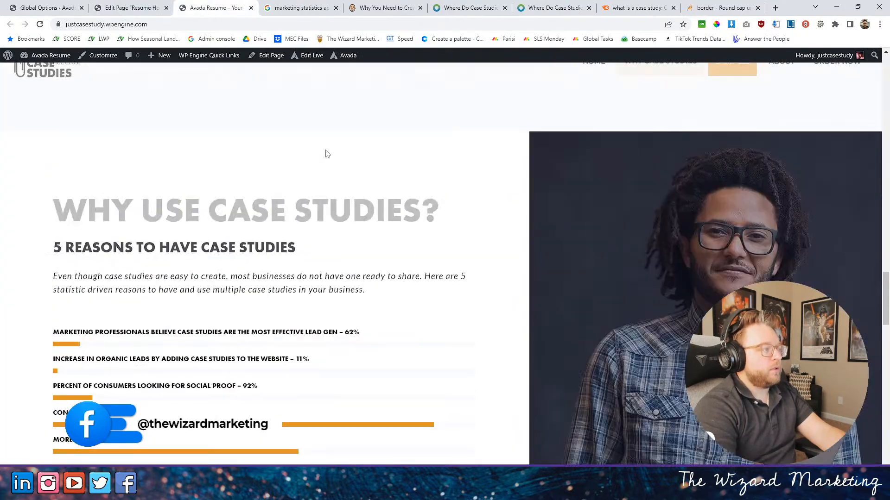
scroll(328, 139, "down", 6)
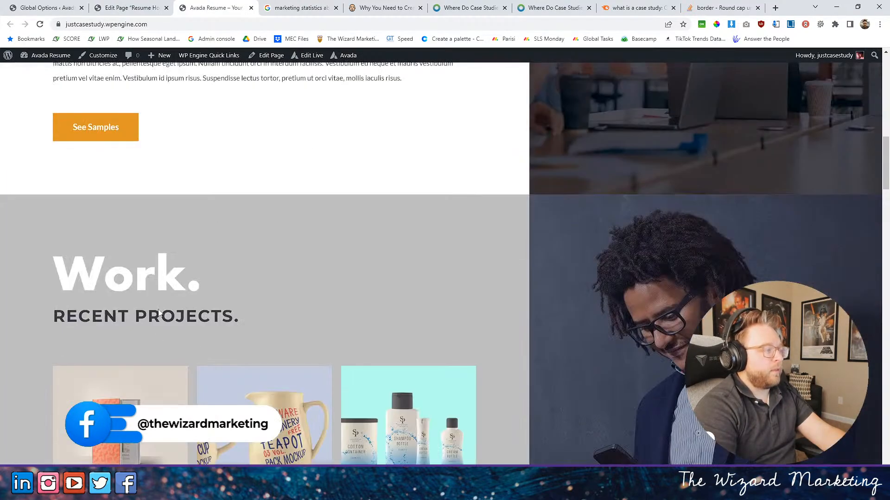
scroll(280, 308, "down", 3)
scroll(286, 312, "down", 10)
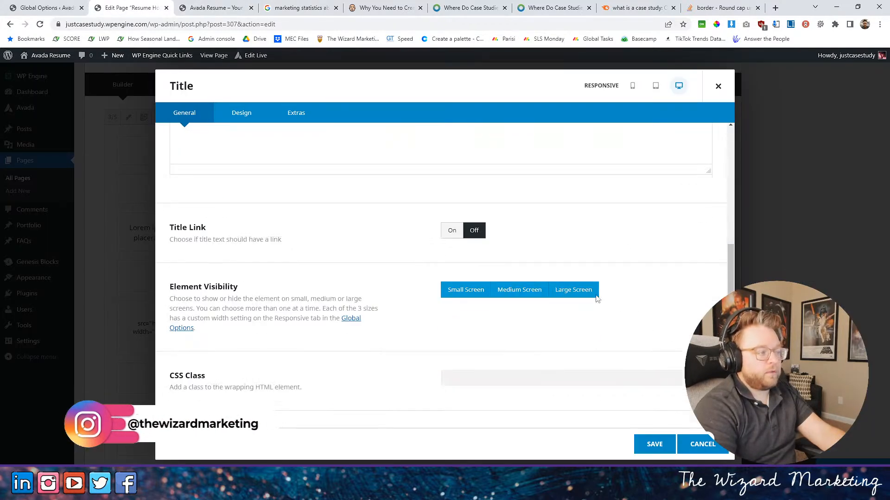
scroll(414, 260, "up", 6)
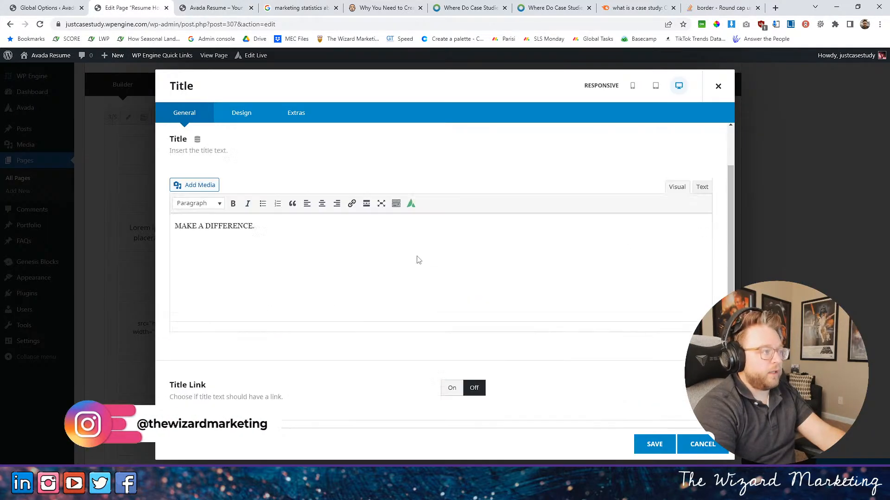
- In the "MAKE A DIFFERENCE." title's design settings, set the HTML heading size to DIV and the font size to 32px
left_click(255, 114)
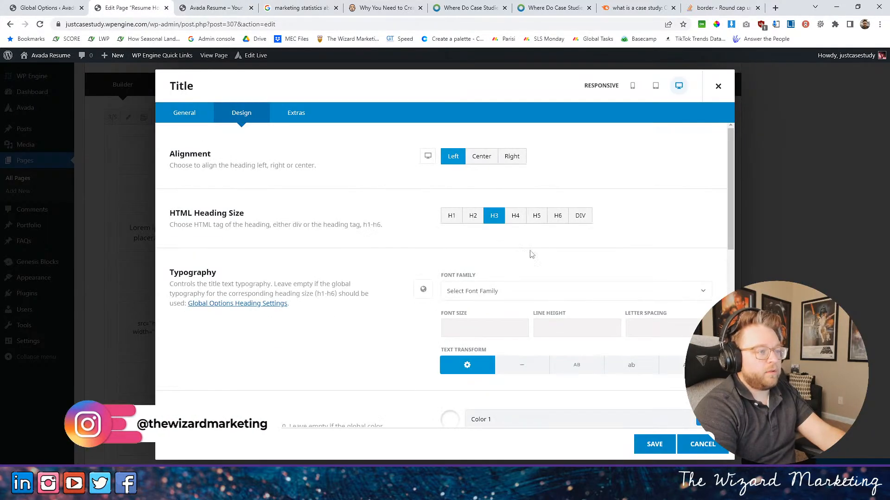
left_click(580, 216)
scroll(487, 297, "down", 2)
left_click(453, 240)
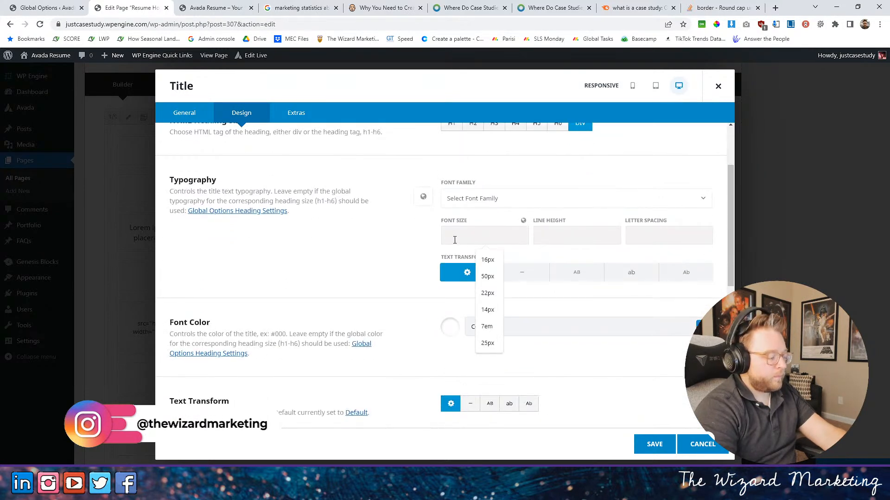
type("32px")
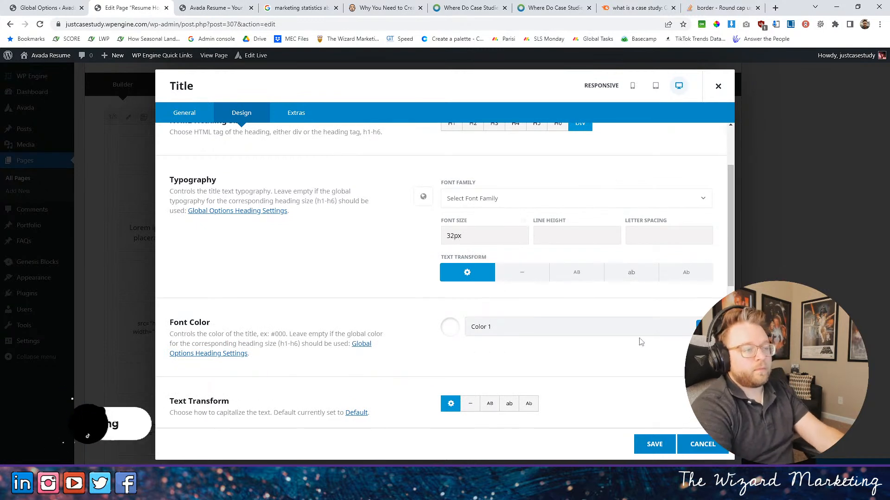
- Set the "MAKE A DIFFERENCE." title's font colour to the global colour Graphite Dark and its text transform to uppercase
left_click(603, 327)
left_click(524, 364)
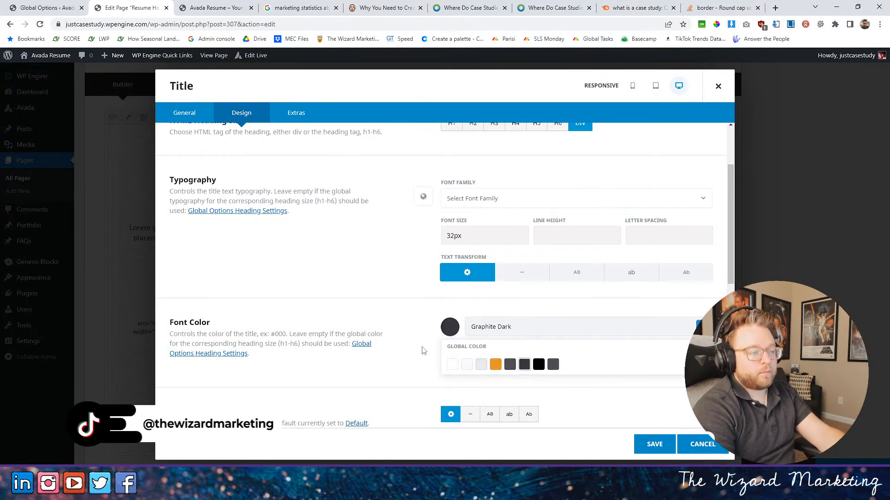
left_click(380, 335)
scroll(417, 365, "up", 1)
scroll(417, 365, "down", 1)
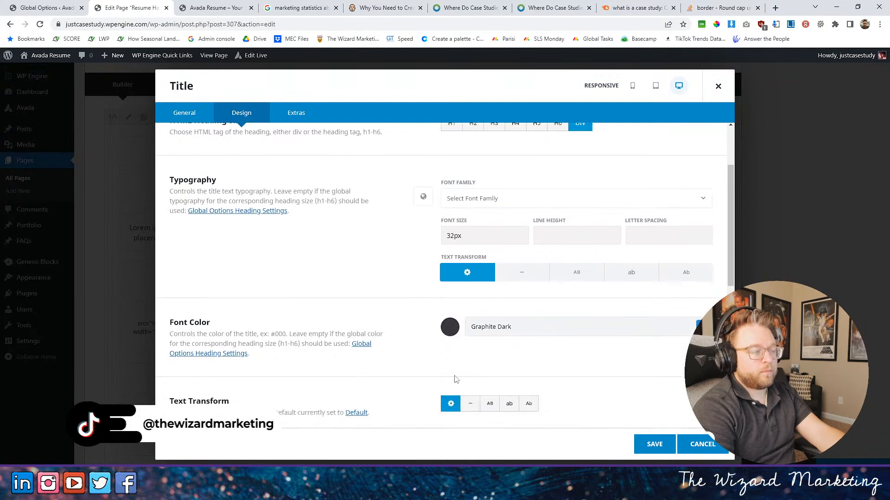
left_click(490, 404)
- Replace the title text "MAKE A DIFFERENCE." with "Success Driven Businesses" and save the element
scroll(395, 356, "up", 2)
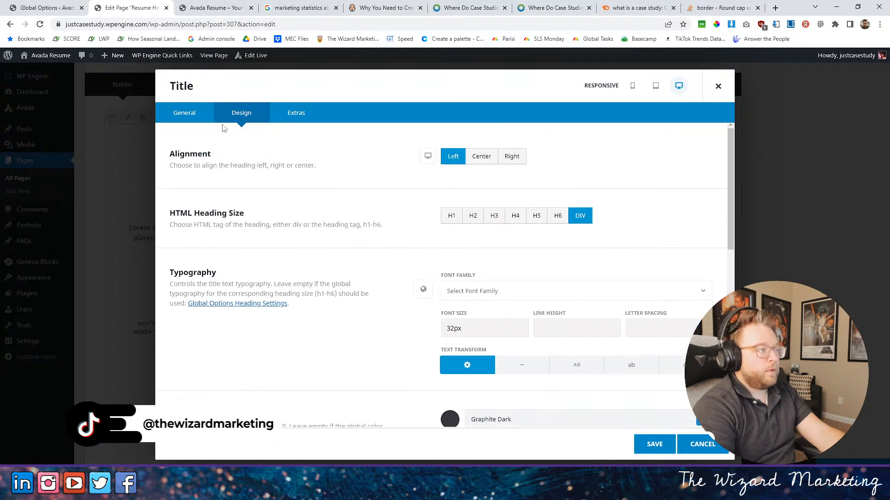
left_click(197, 116)
left_click_drag(292, 302, 113, 308)
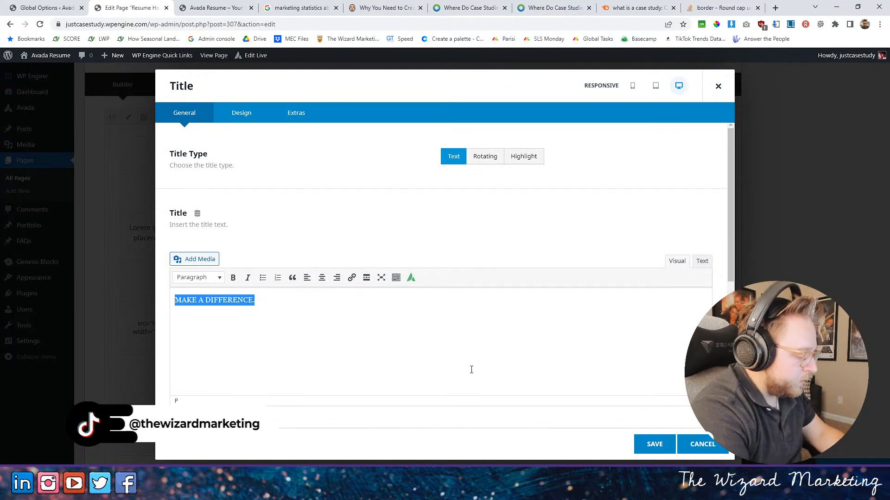
type("Success Driven ")
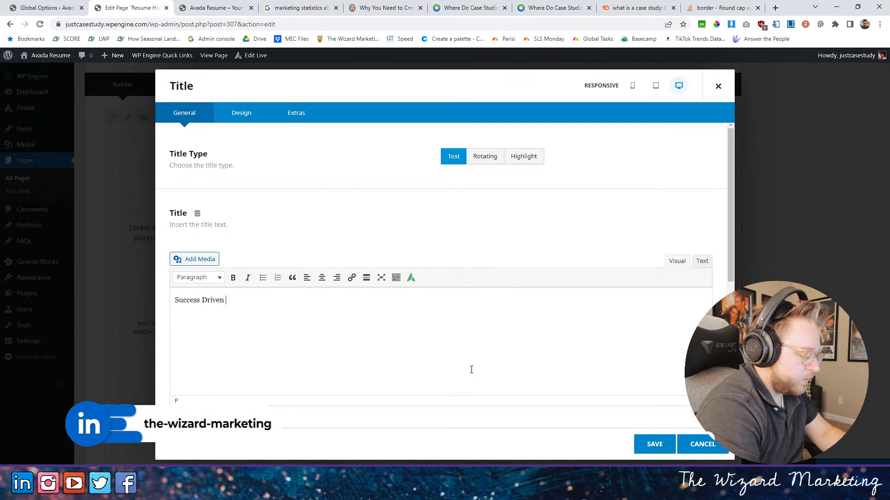
type("Businesses")
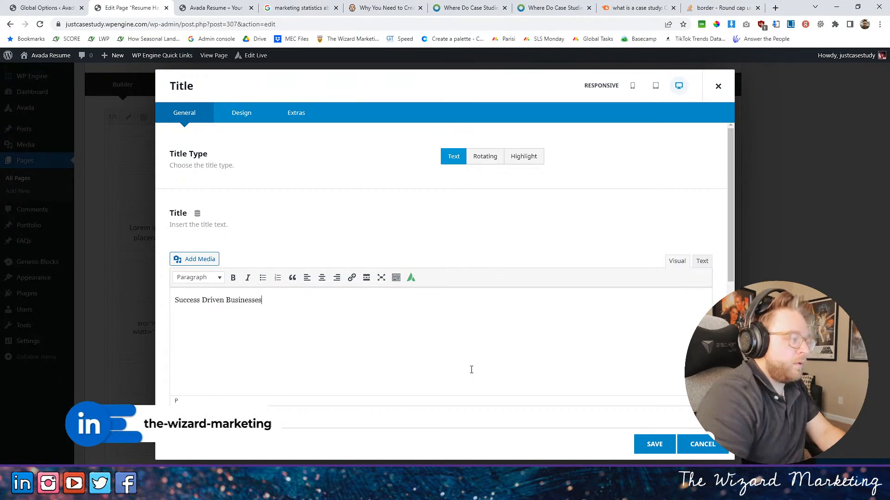
left_click(659, 444)
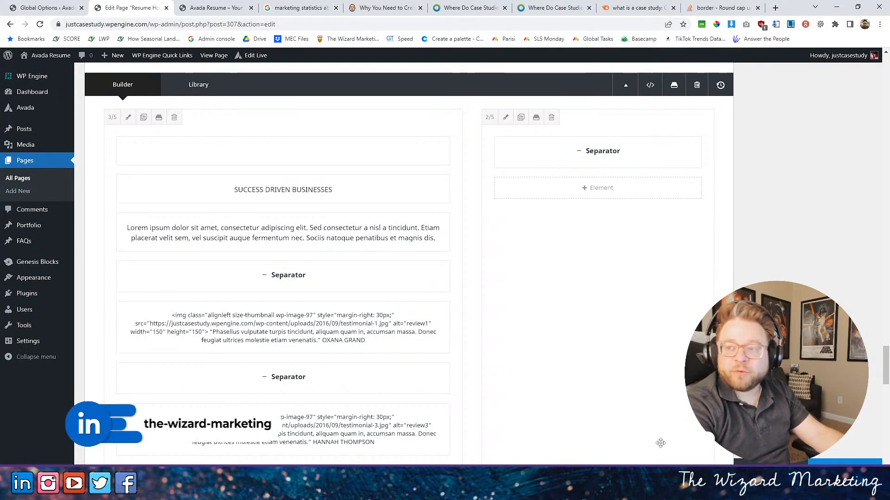
- Edit the lorem ipsum title below the subtitle, using an H3 HTML heading size and a 19px font size
scroll(362, 298, "up", 1)
scroll(362, 298, "up", 1)
scroll(325, 278, "down", 2)
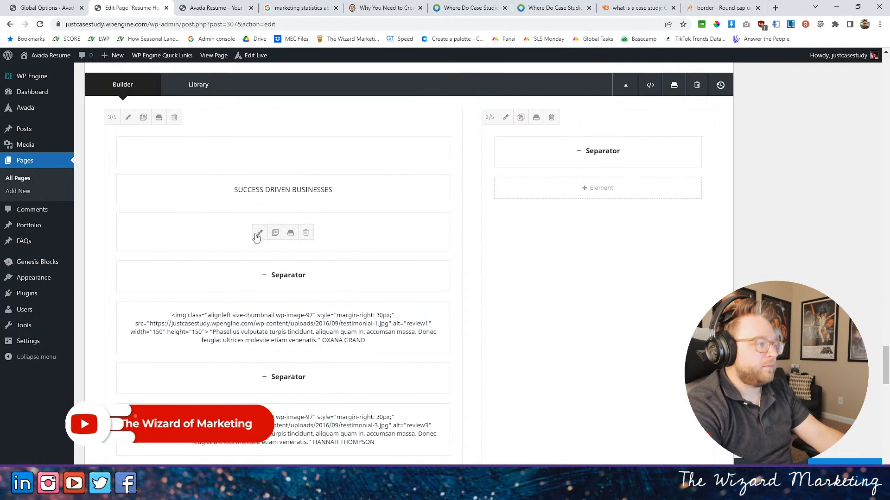
left_click(258, 233)
left_click(240, 113)
left_click(494, 216)
left_click(456, 335)
type("19px")
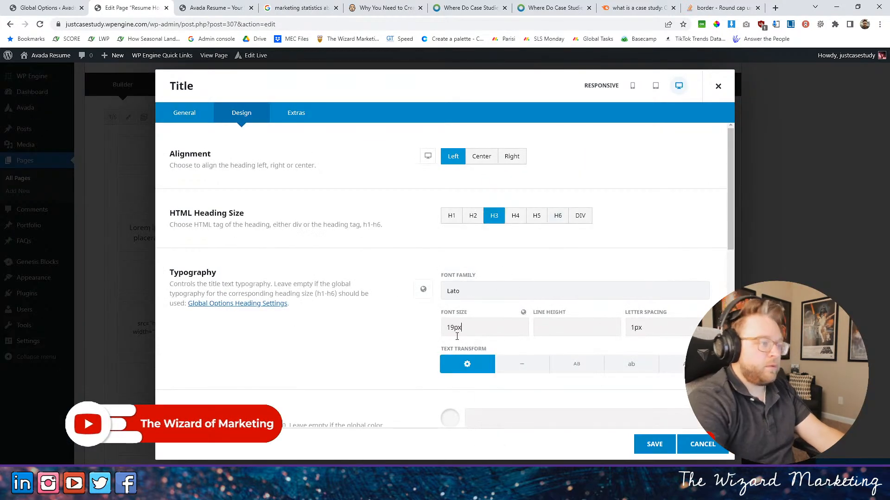
scroll(586, 301, "down", 2)
left_click(577, 273)
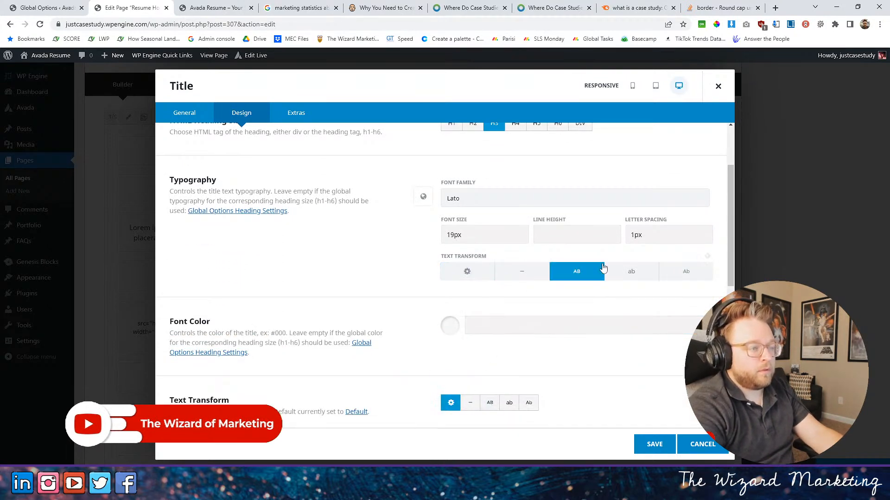
left_click(470, 278)
- Replace the lorem ipsum title text with the sentence "Every business has a success story."
scroll(352, 331, "up", 2)
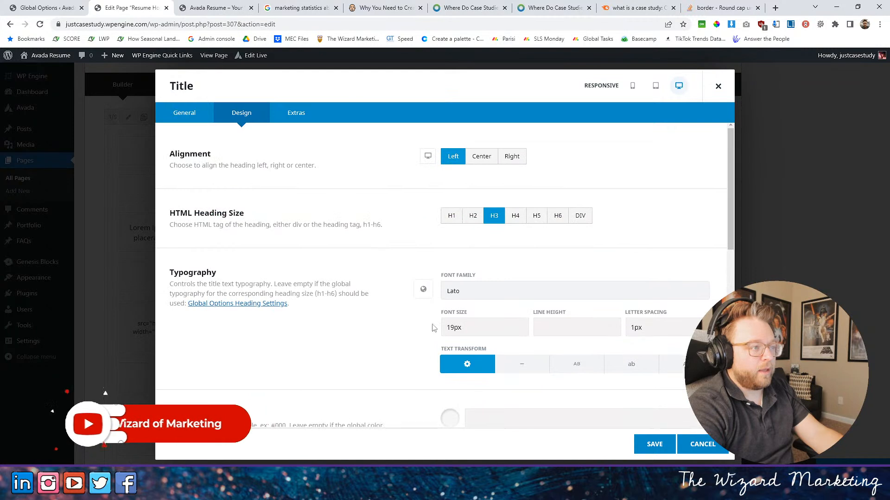
left_click(193, 113)
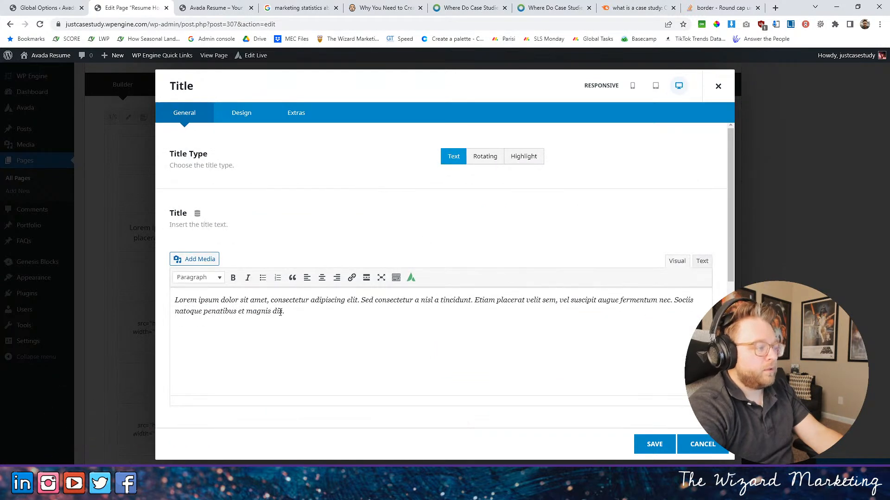
left_click_drag(282, 313, 127, 297)
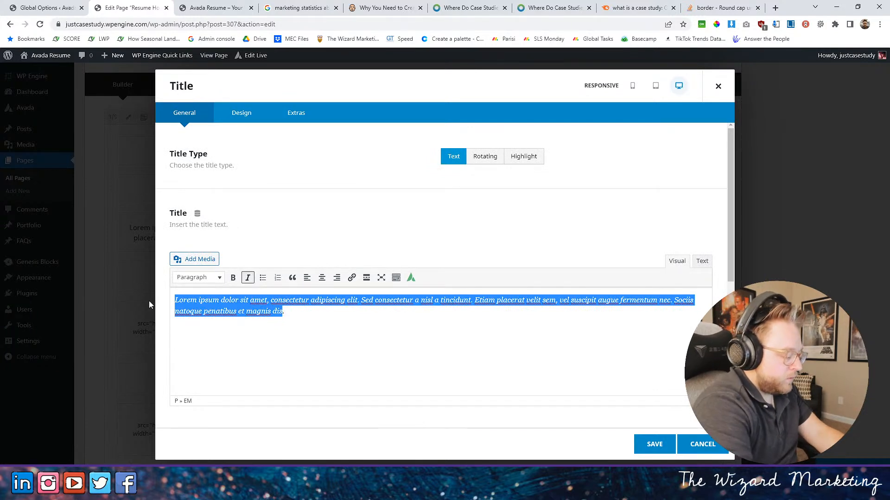
type("Cas")
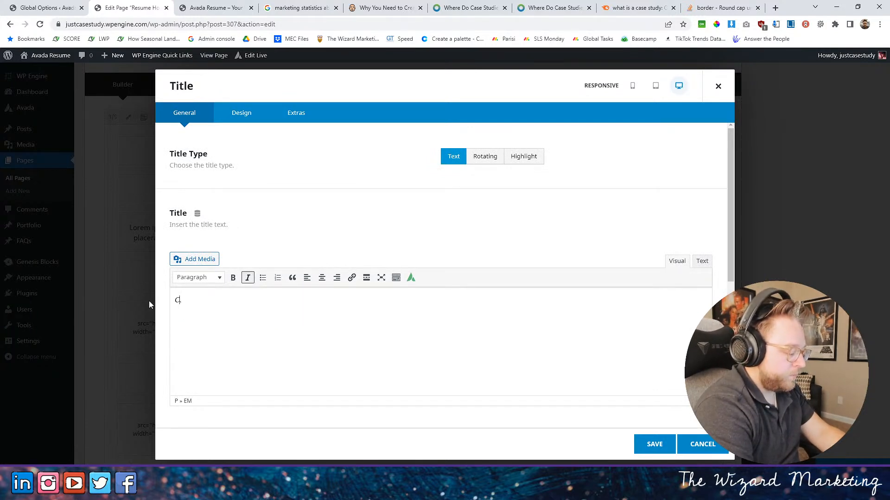
key("BackSpace")
key("BackSpace")
key("BackSpace")
type("Every busine")
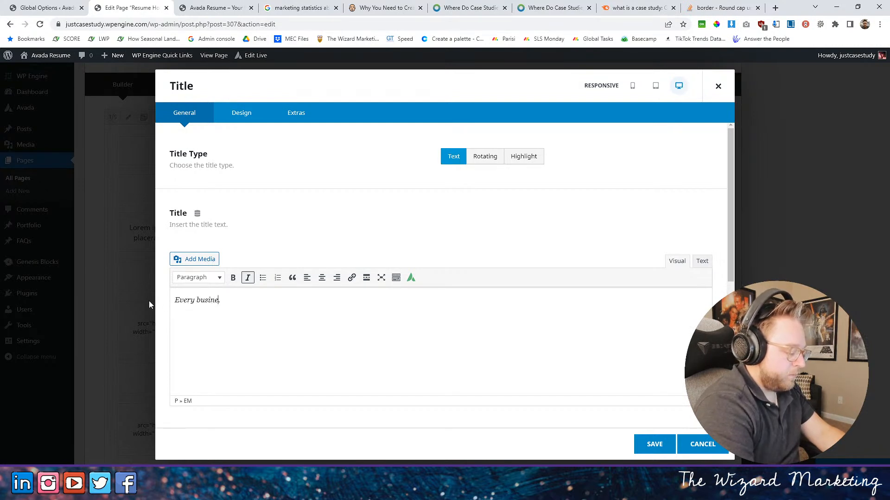
type("ss has a success story.")
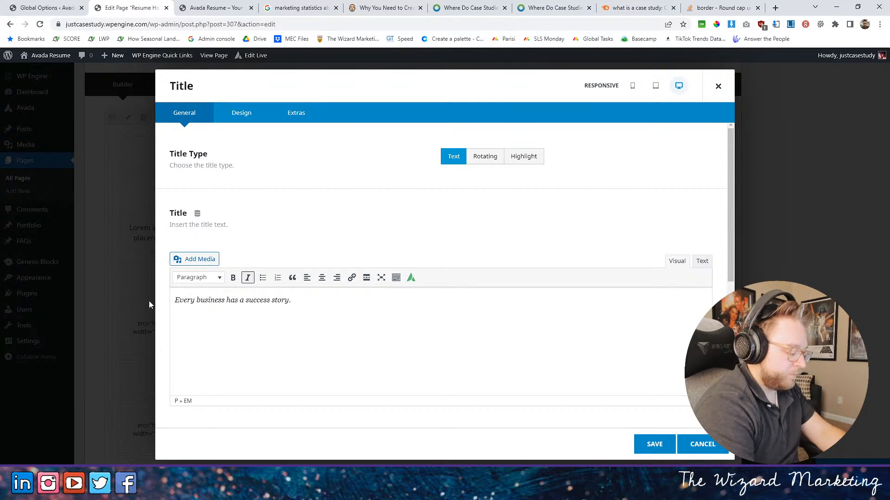
- Append the sentence "Turn that success story into your greatest sales asset with a case study." to the title text
left_click(333, 302)
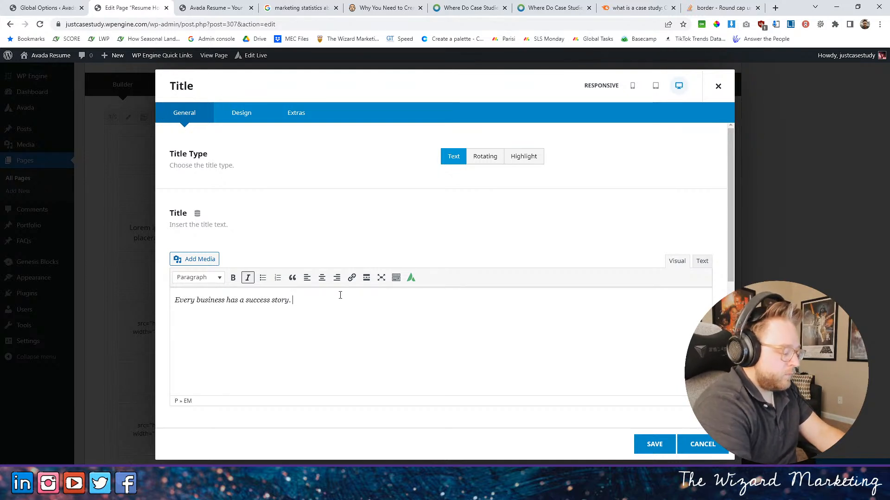
type("Turn that success story in")
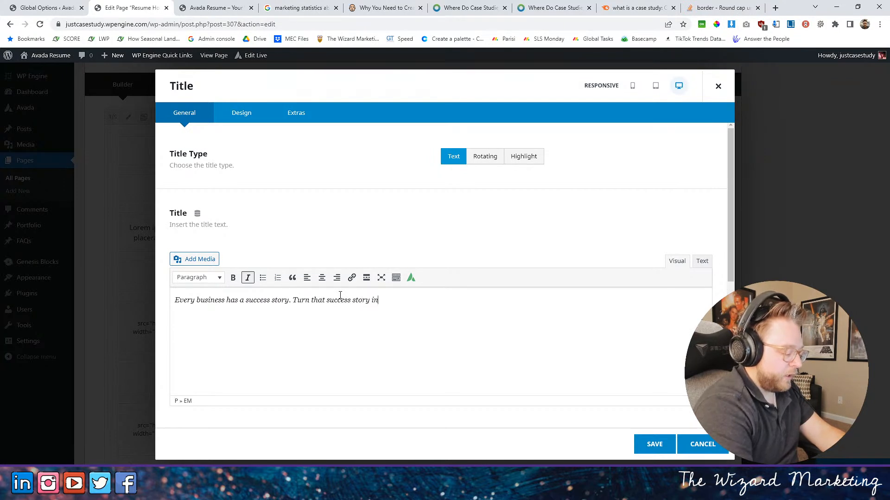
type("to your greatest sales asset with")
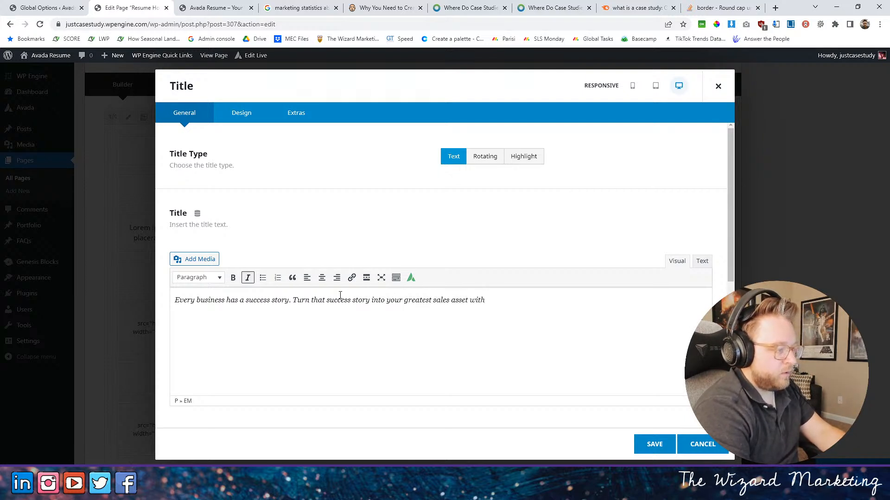
type("as")
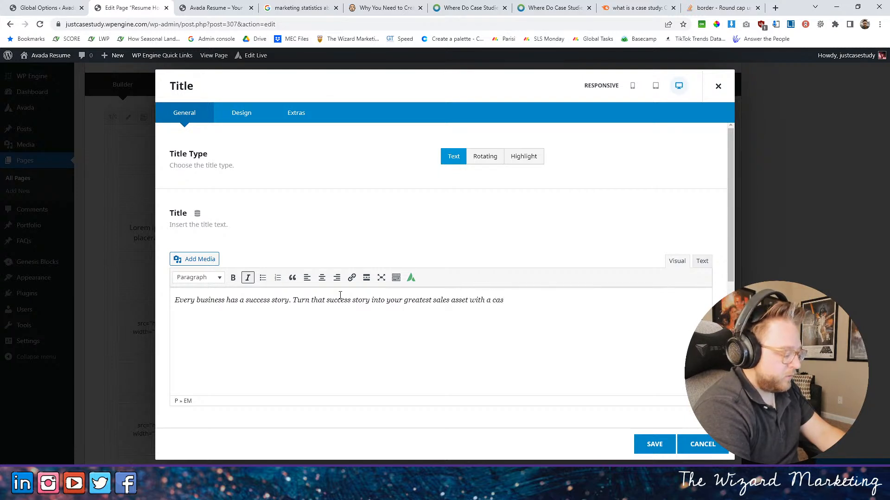
type("e study. Below")
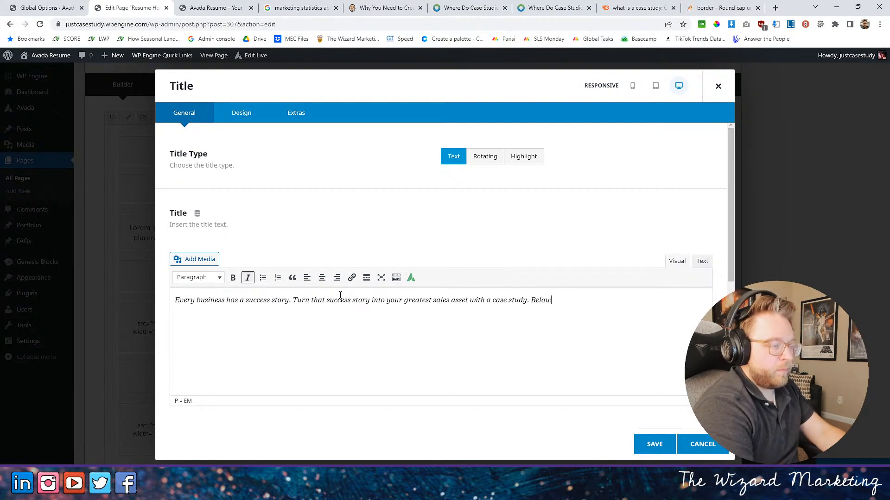
type(" are somer")
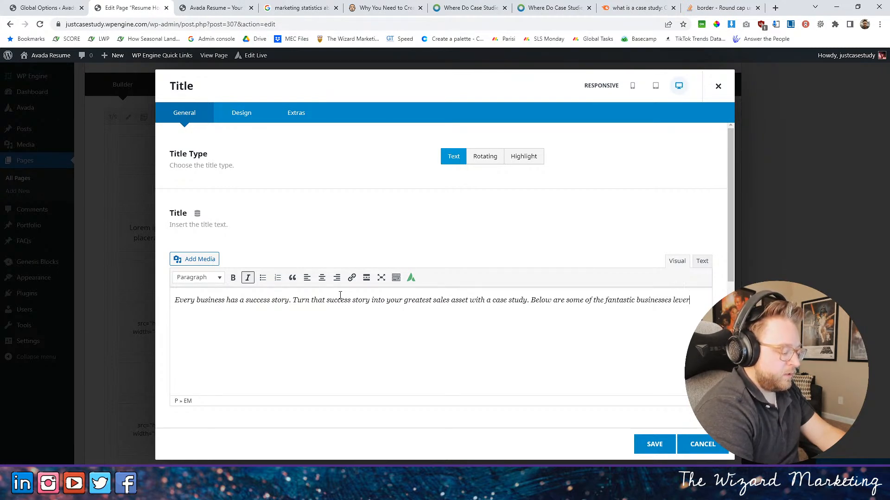
- Append "Below are some of the fantastic businesses leveraging success into sales." to the title text and save the element
type("ging")
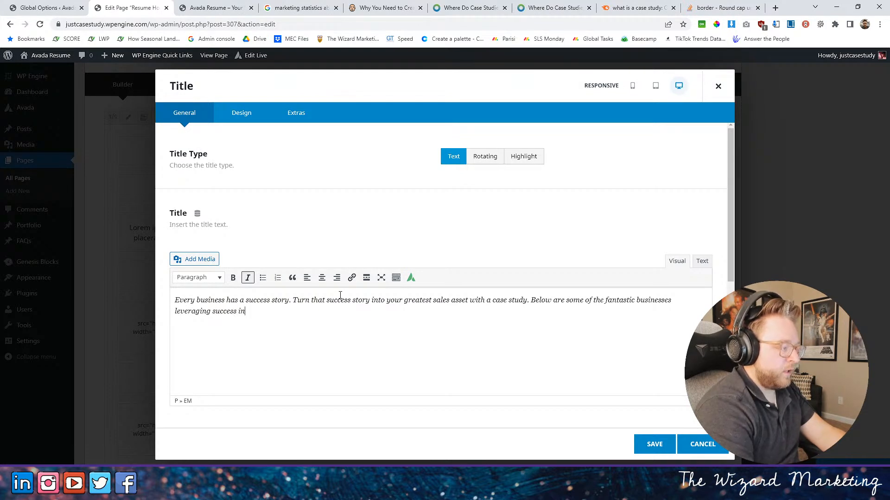
type("success into sdale")
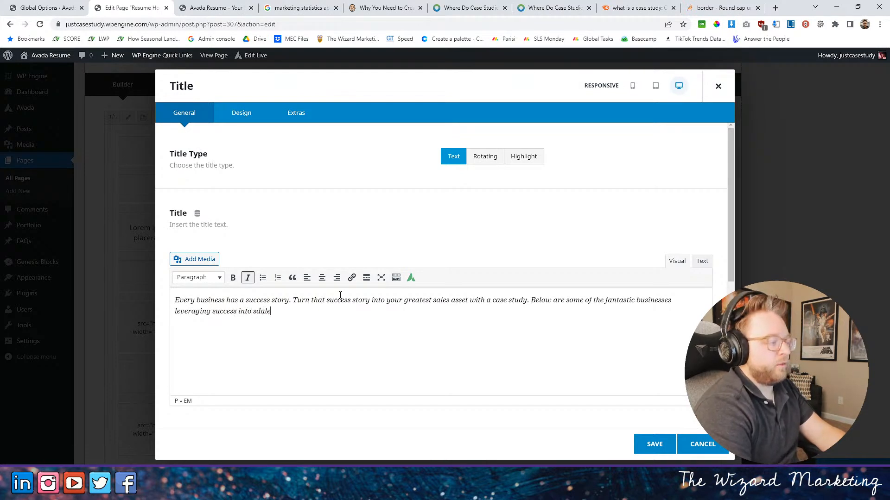
type("s.,")
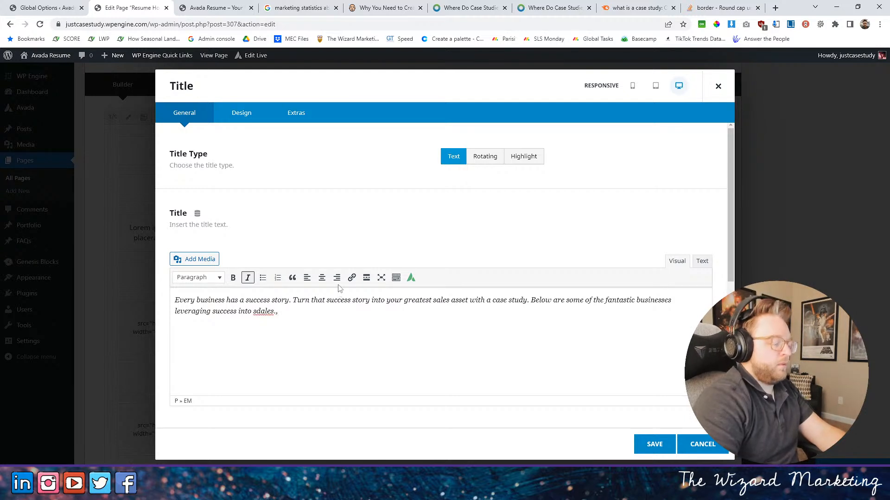
right_click(259, 312)
key("Escape")
type("sales")
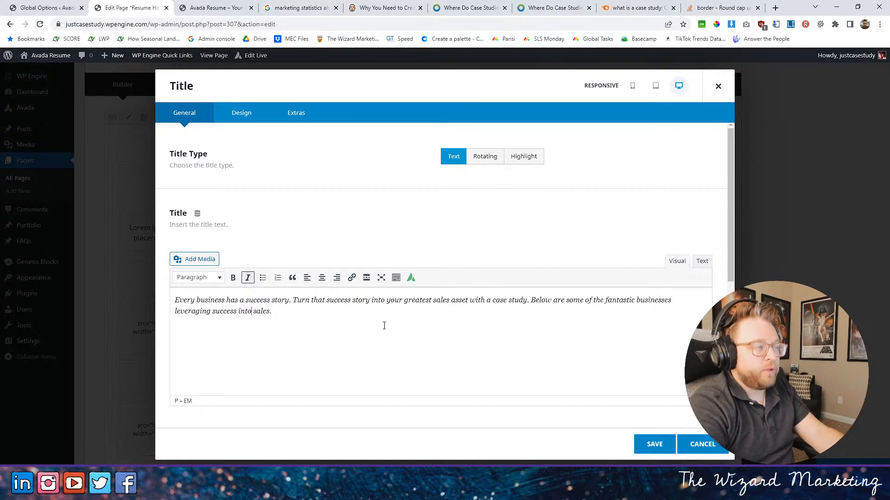
left_click(654, 443)
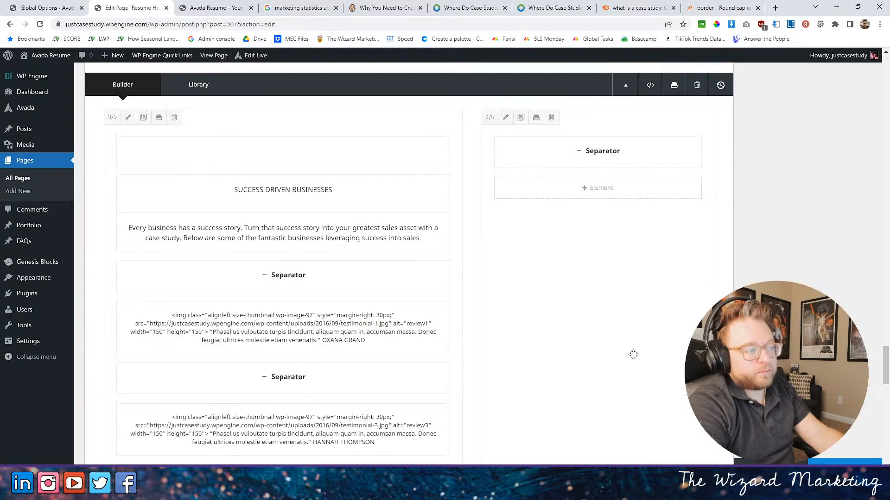
scroll(353, 313, "down", 2)
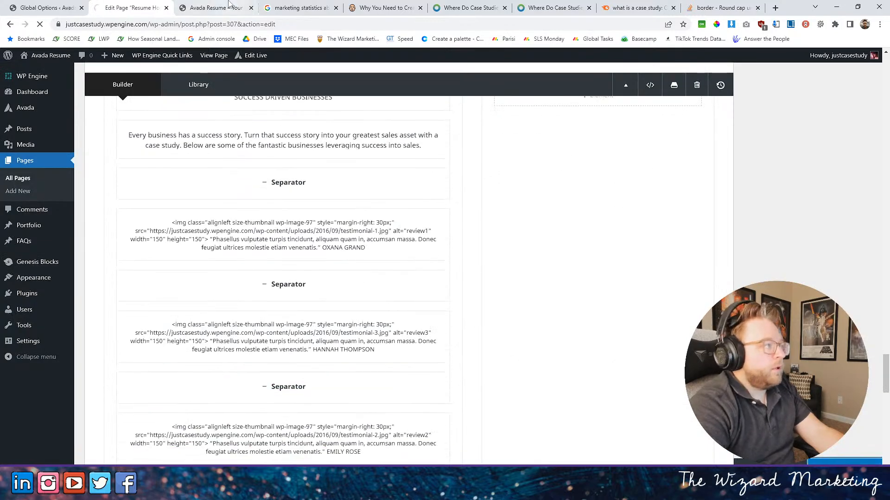
- Reload the live homepage and check the Who We Serve section's title, subtitle and intro text
left_click(230, 4)
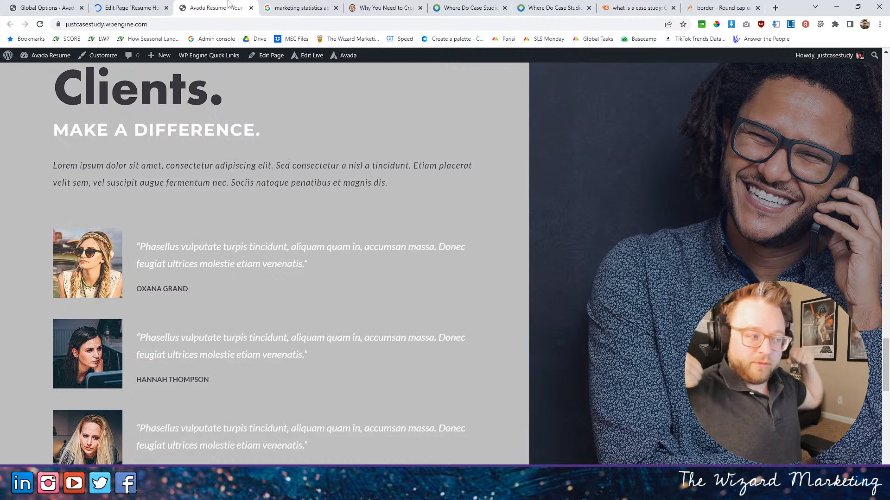
left_click(39, 24)
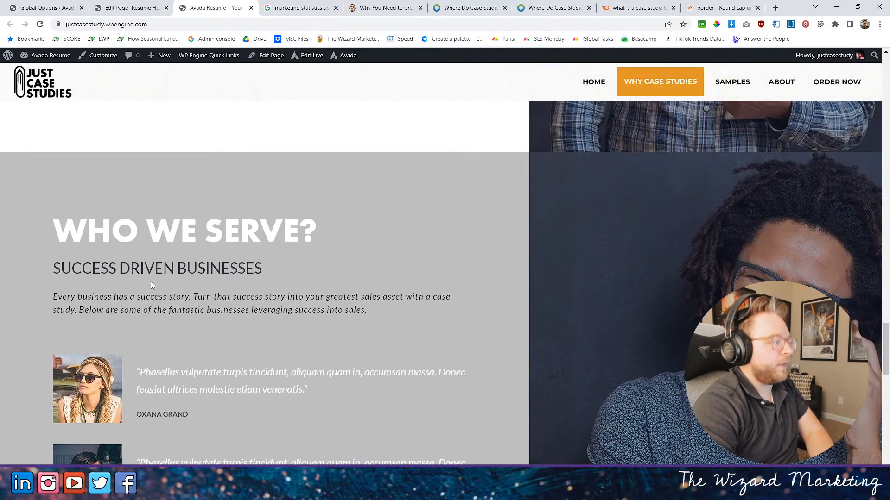
left_click_drag(108, 269, 255, 270)
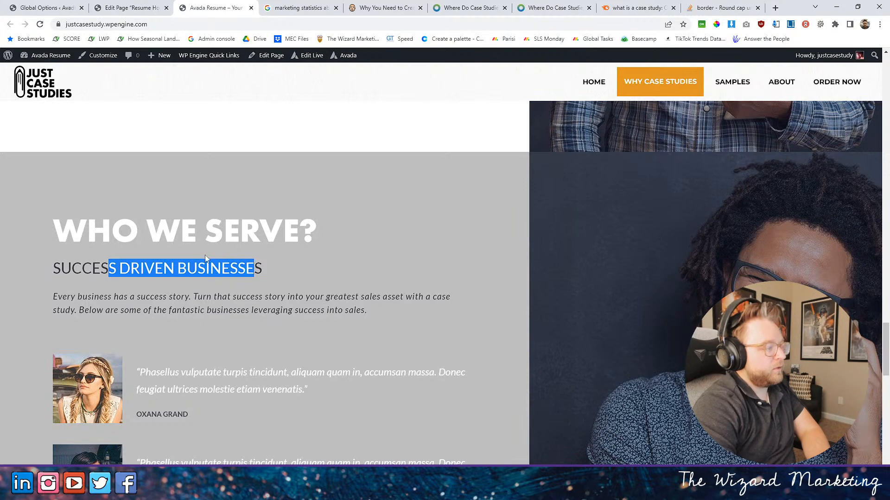
- Choose a font family for the "SUCCESS DRIVEN BUSINESSES" title in the page editor and save the element
left_click(128, 7)
scroll(299, 322, "down", 10)
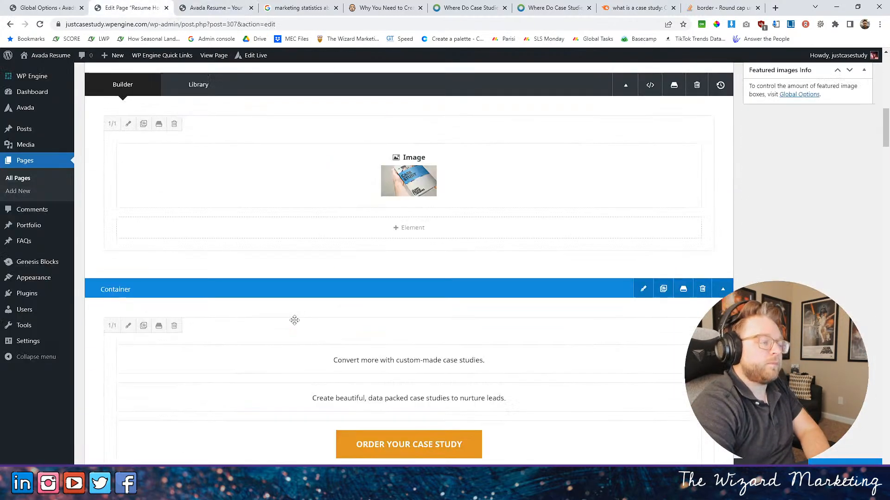
scroll(299, 321, "down", 20)
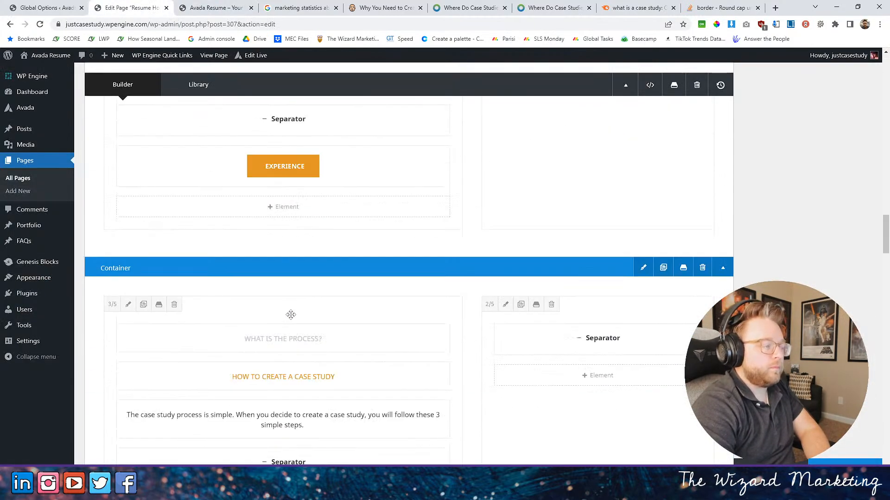
scroll(288, 315, "down", 15)
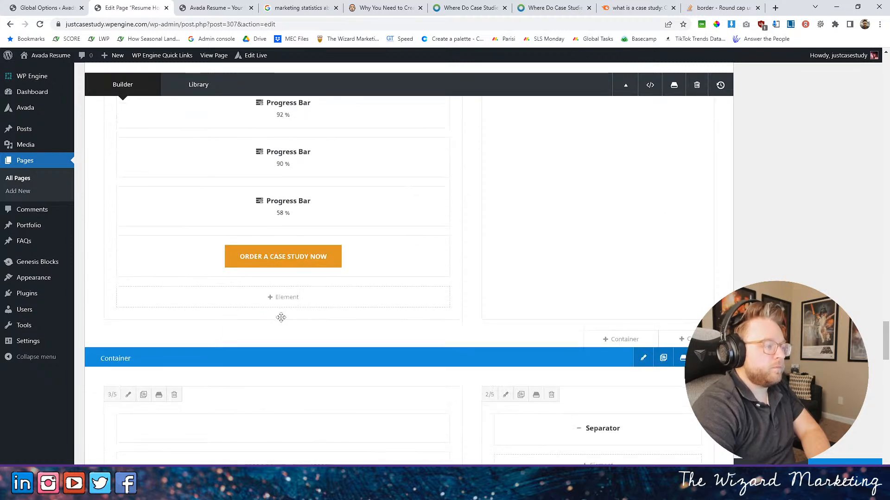
scroll(279, 319, "down", 2)
scroll(272, 193, "up", 2)
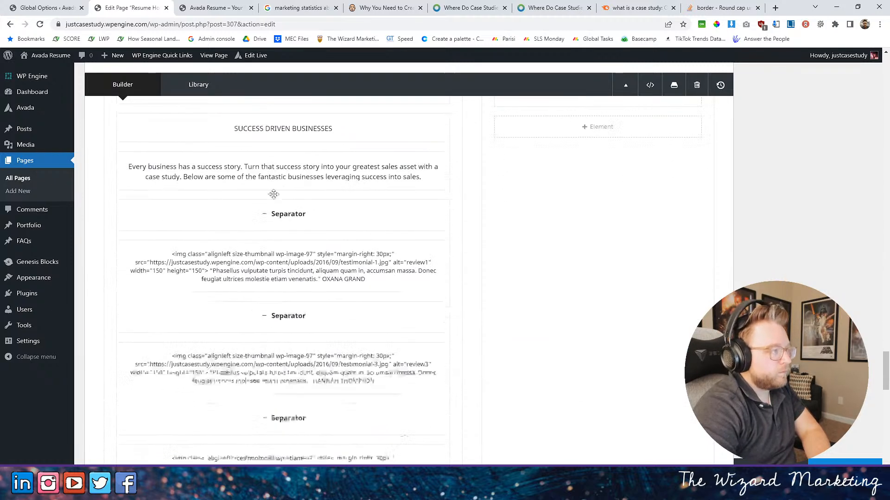
left_click(260, 191)
left_click(241, 113)
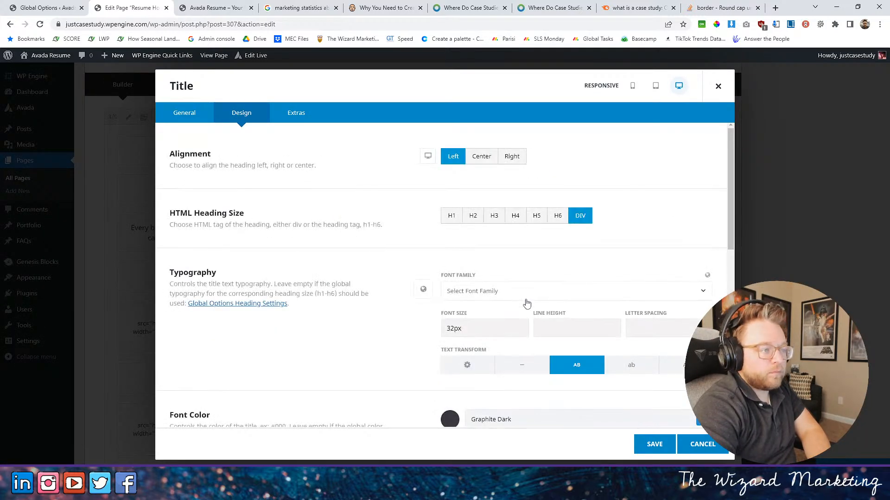
left_click(528, 292)
left_click(477, 361)
left_click(654, 444)
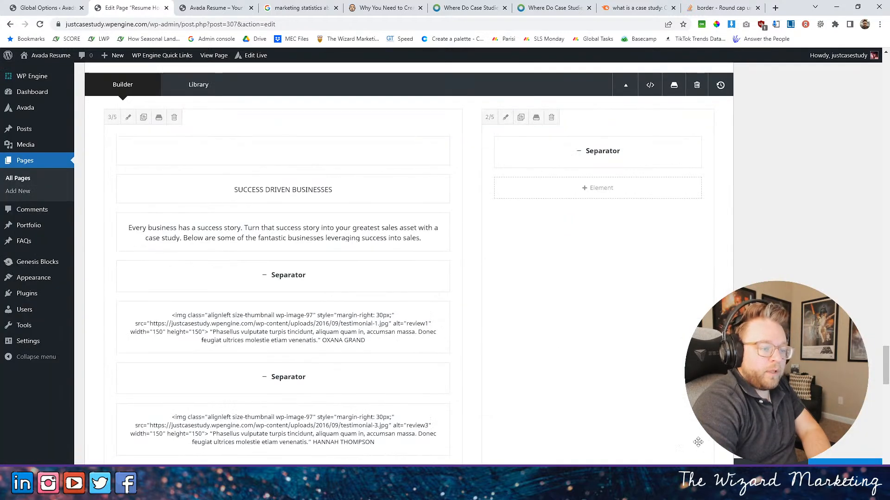
- Compare the Who We Serve section with the other sections on the live homepage
left_click(214, 8)
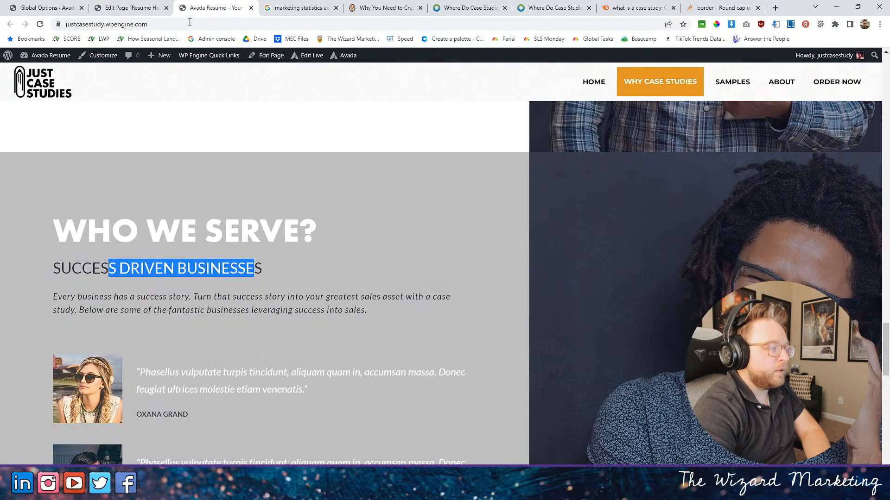
scroll(266, 166, "down", 20)
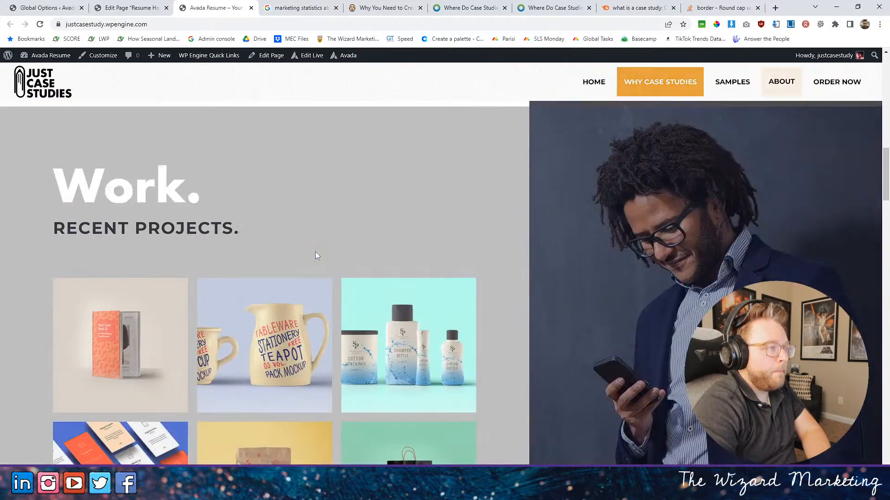
scroll(314, 256, "up", 20)
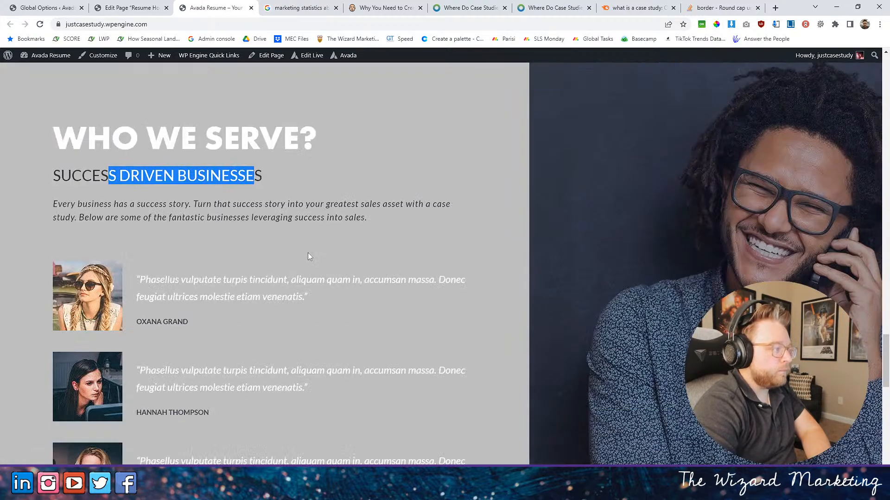
scroll(213, 177, "down", 4)
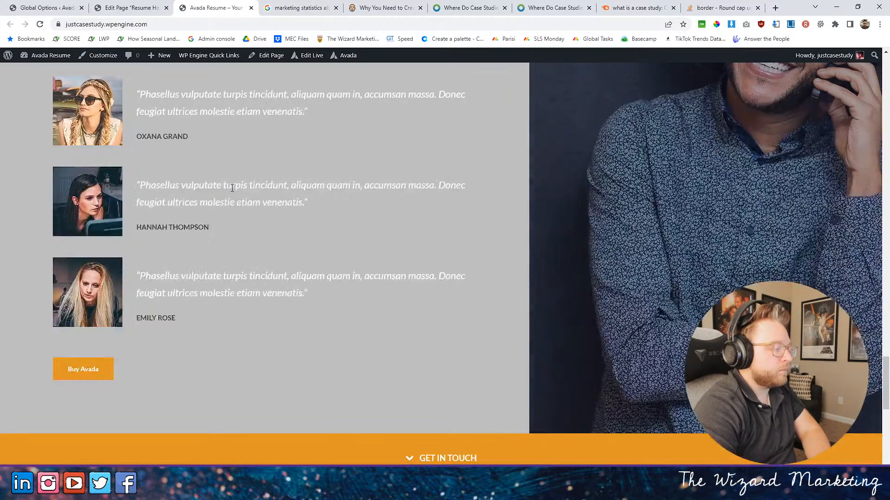
scroll(232, 185, "up", 4)
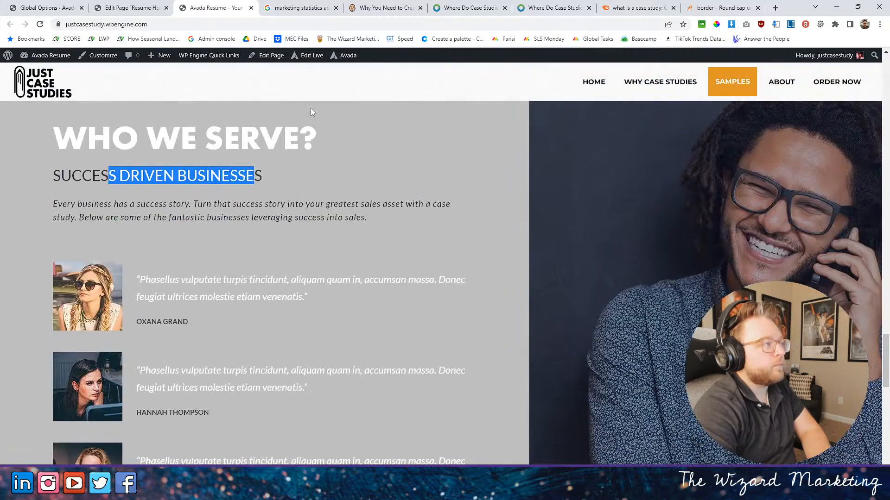
left_click(129, 7)
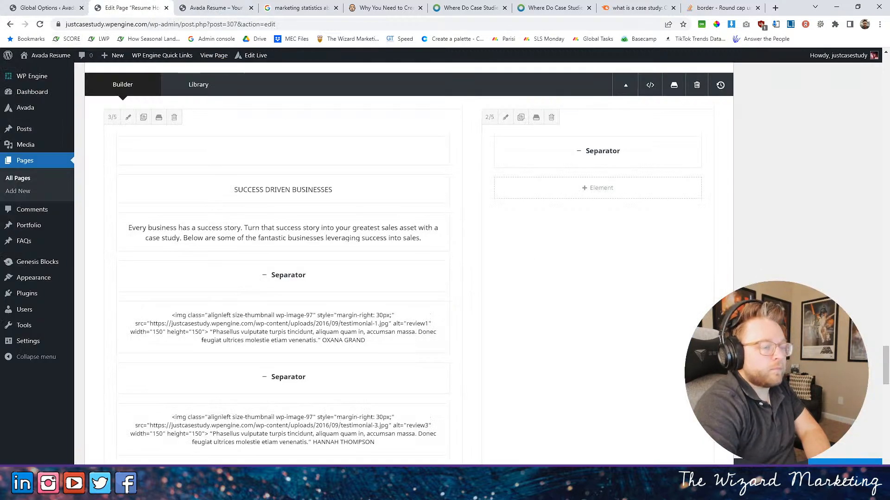
- Reload the live homepage and examine the Who We Serve subtitle, testimonials and the button below them
left_click(213, 7)
left_click(40, 24)
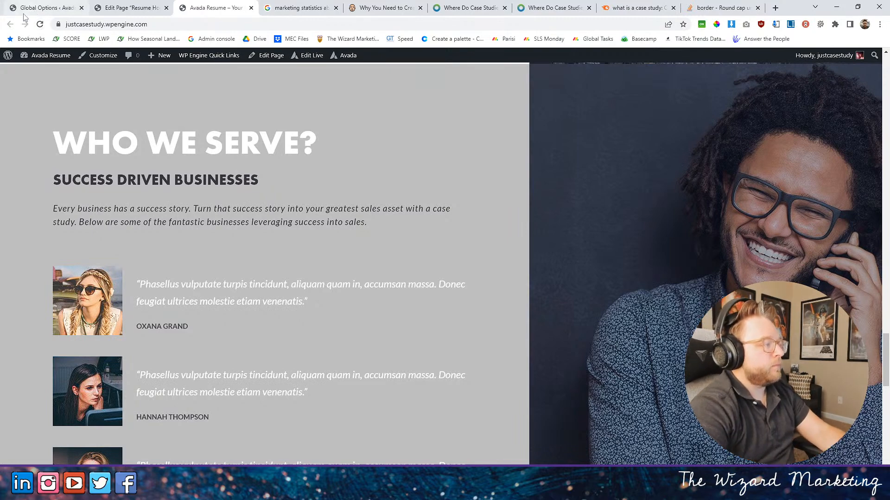
scroll(256, 218, "down", 1)
scroll(257, 218, "down", 2)
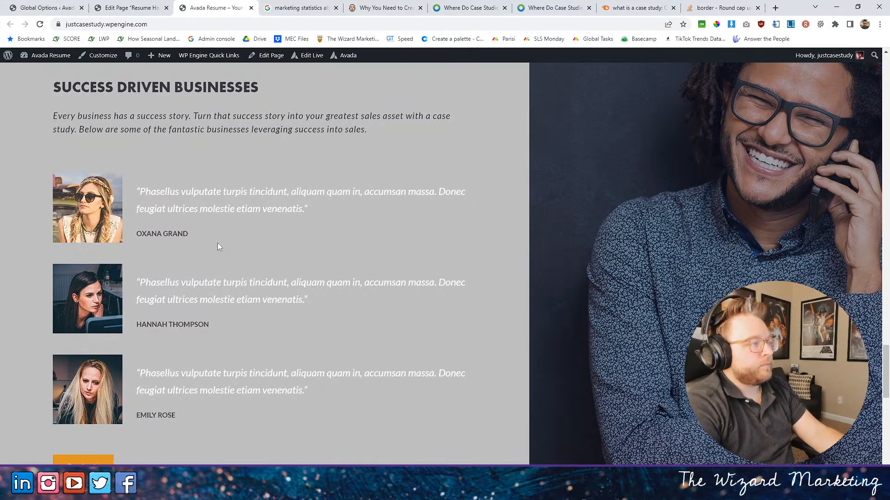
scroll(219, 243, "down", 5)
scroll(240, 229, "up", 3)
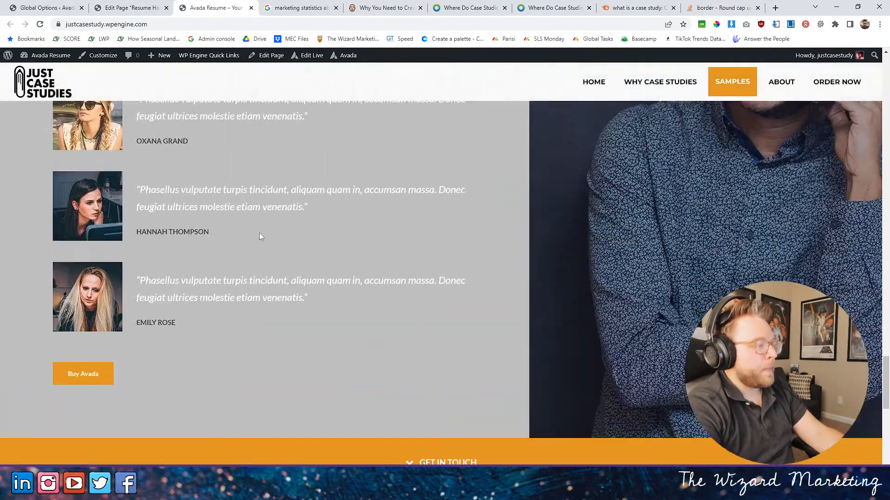
scroll(352, 226, "down", 4)
scroll(353, 226, "up", 3)
- Edit the "Buy Avada" button below the testimonials and set its URL to "#"
left_click(148, 8)
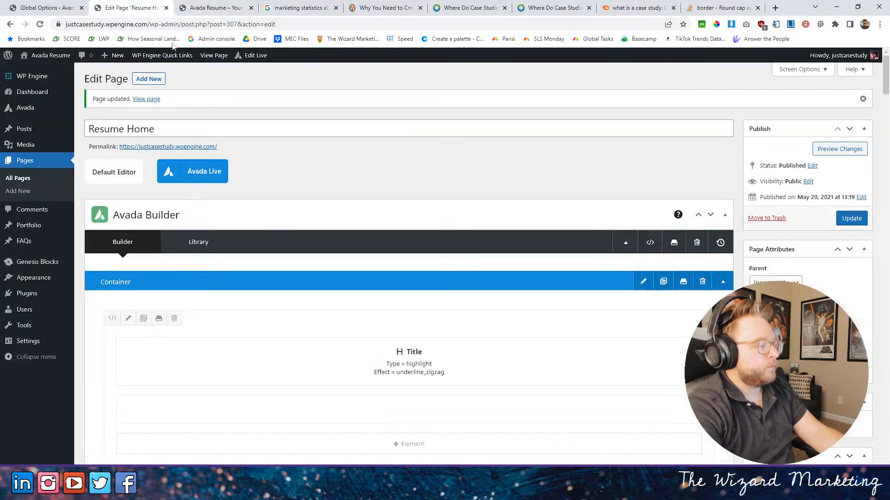
scroll(357, 333, "down", 15)
scroll(328, 331, "down", 15)
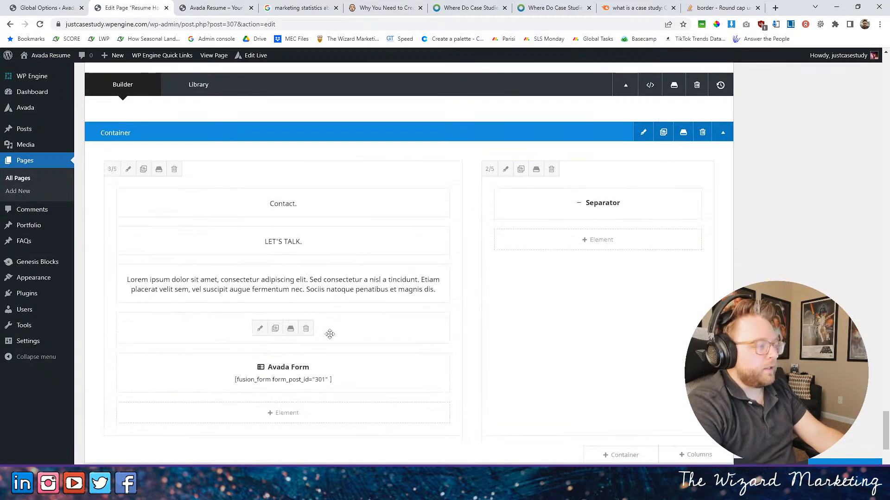
scroll(329, 334, "up", 8)
left_click(258, 261)
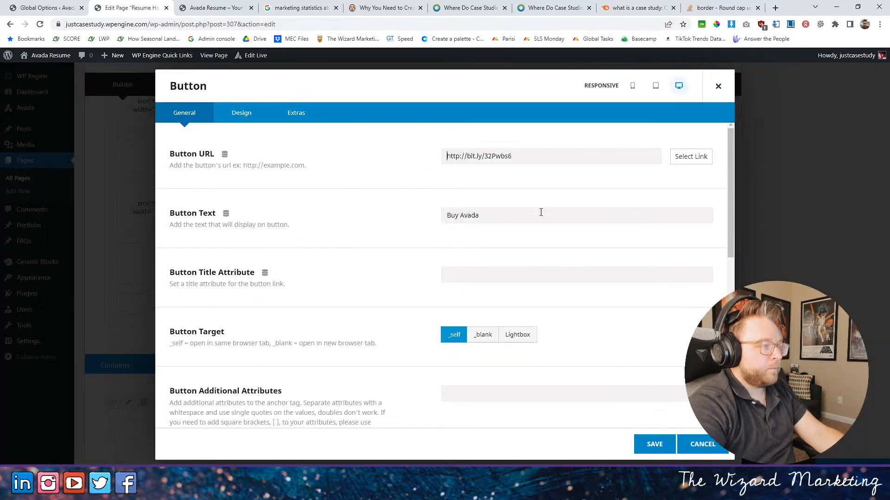
left_click_drag(498, 214, 353, 212)
left_click_drag(540, 157, 316, 162)
key("BackSpace")
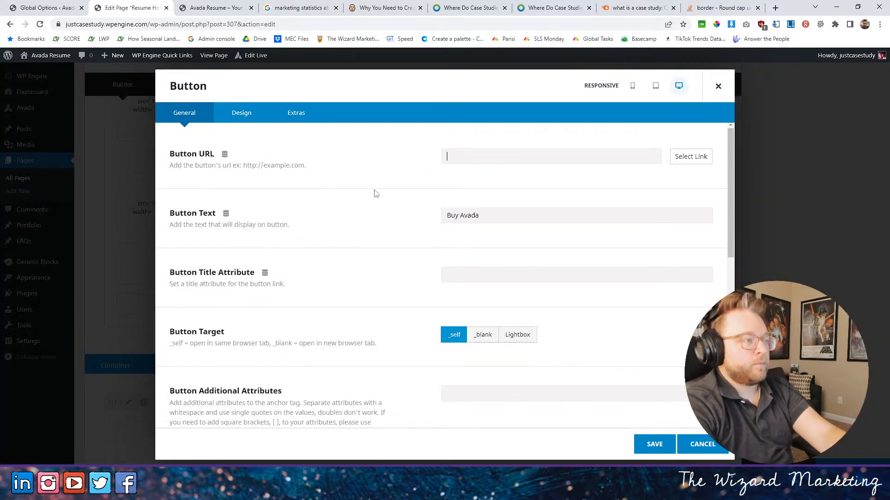
type("#")
- Set the button's text to "Start Using Case Studies" and save the element
left_click(444, 214)
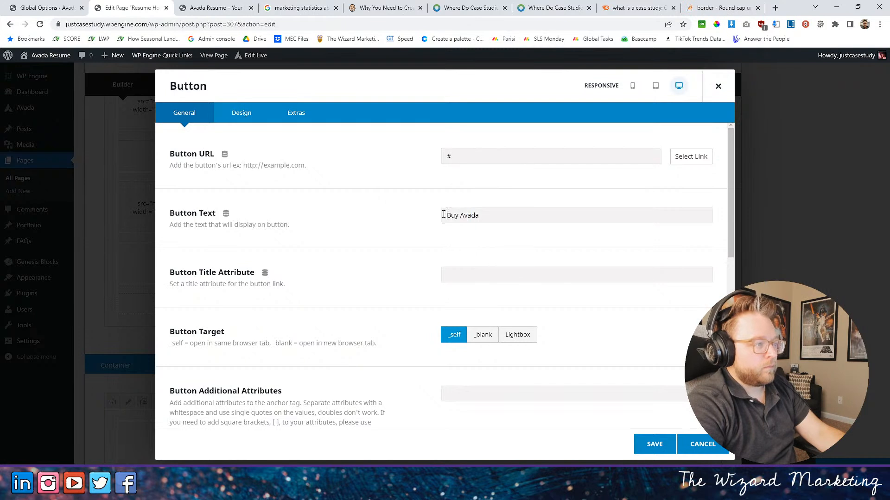
key("ctrl+shift+Right")
key("ctrl+shift+Right")
type("S")
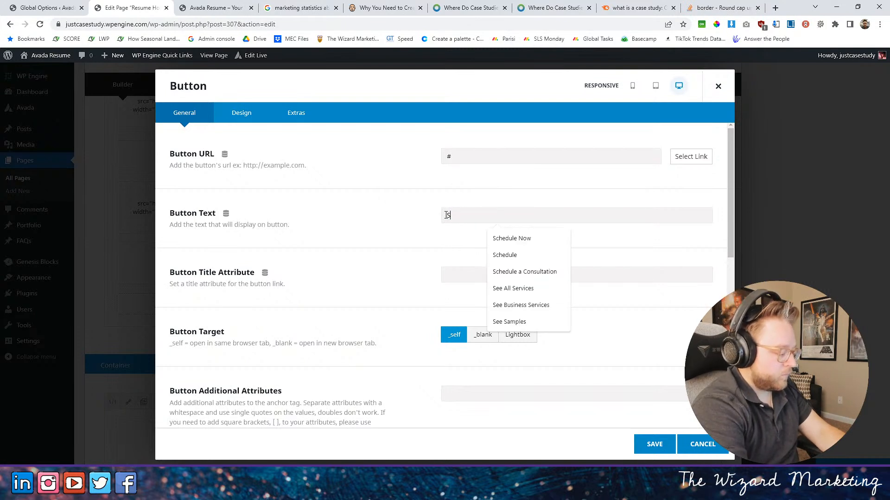
type("tart Using Case")
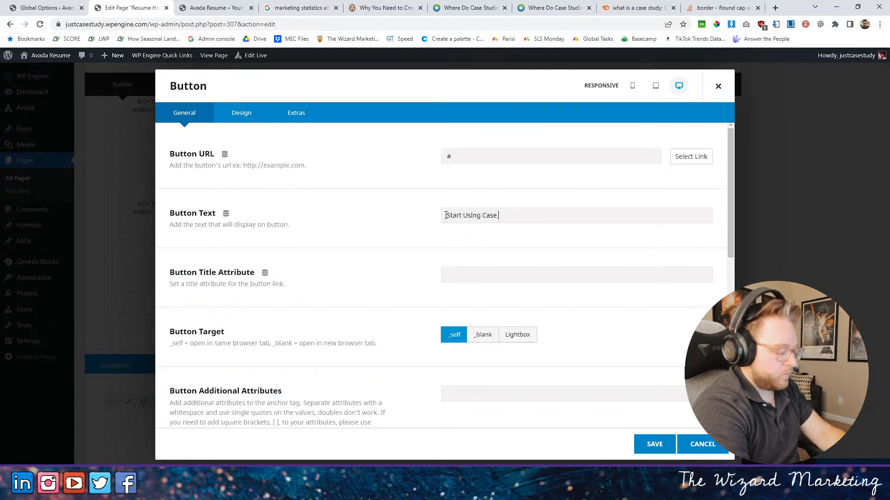
type(" Studies")
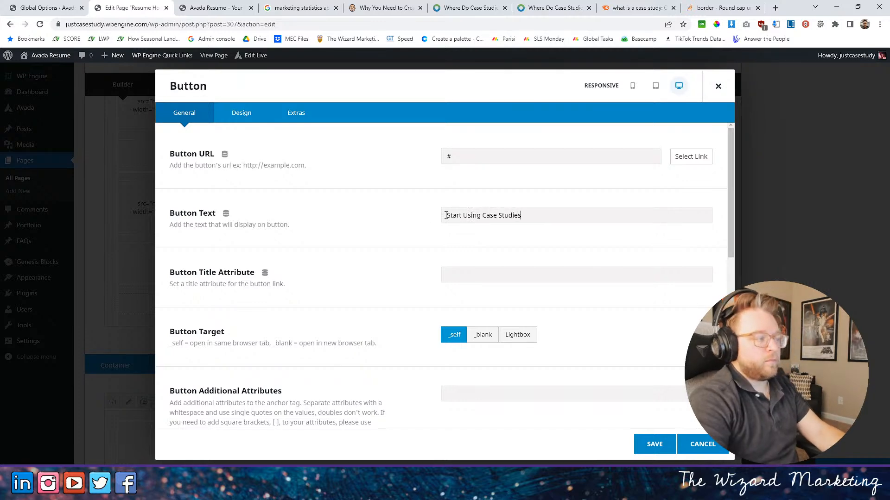
left_click(654, 444)
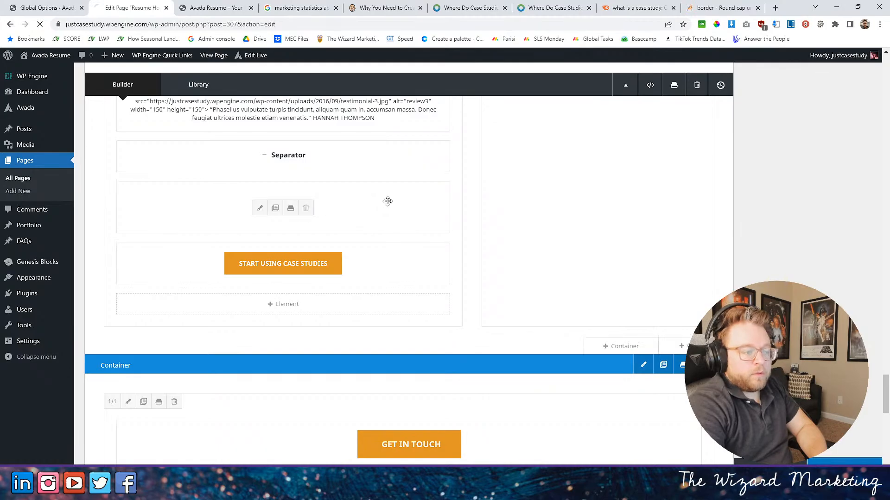
- Look over the live homepage from the testimonials and Contact area to the What Are Case Studies section
key("ctrl+Tab")
scroll(456, 284, "up", 13)
scroll(458, 284, "down", 12)
scroll(458, 285, "down", 5)
scroll(459, 284, "up", 12)
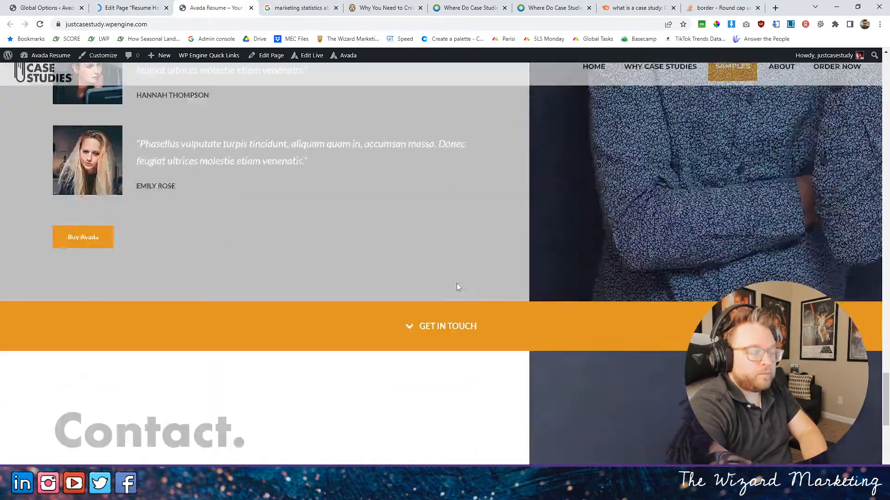
scroll(461, 283, "up", 10)
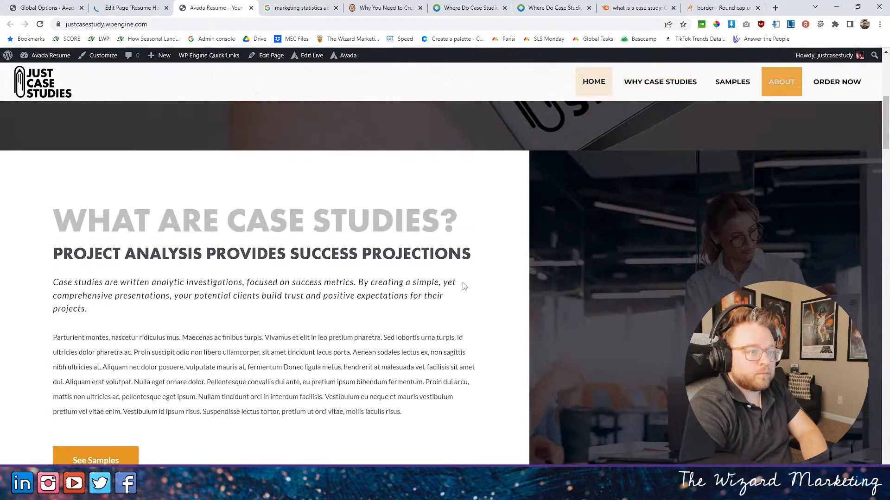
scroll(464, 285, "down", 3)
scroll(463, 282, "up", 2)
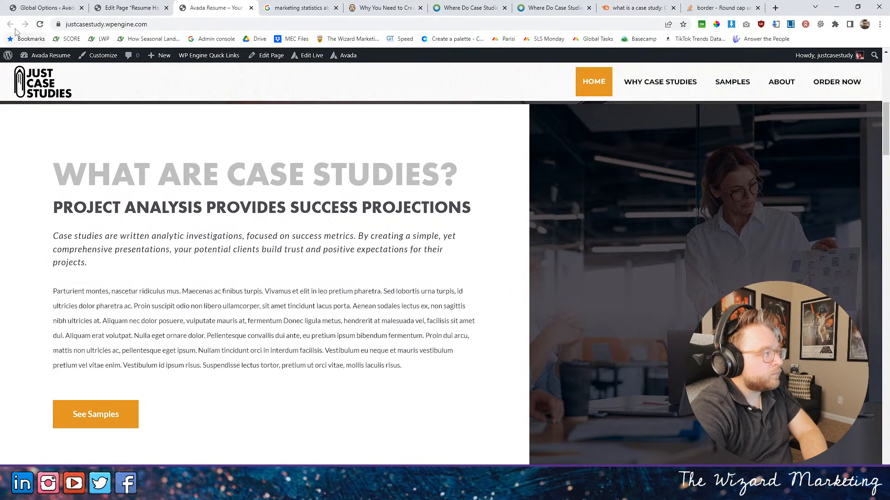
- Reload the live homepage and review the Who We Serve section, its button and the Contact section
scroll(253, 190, "down", 20)
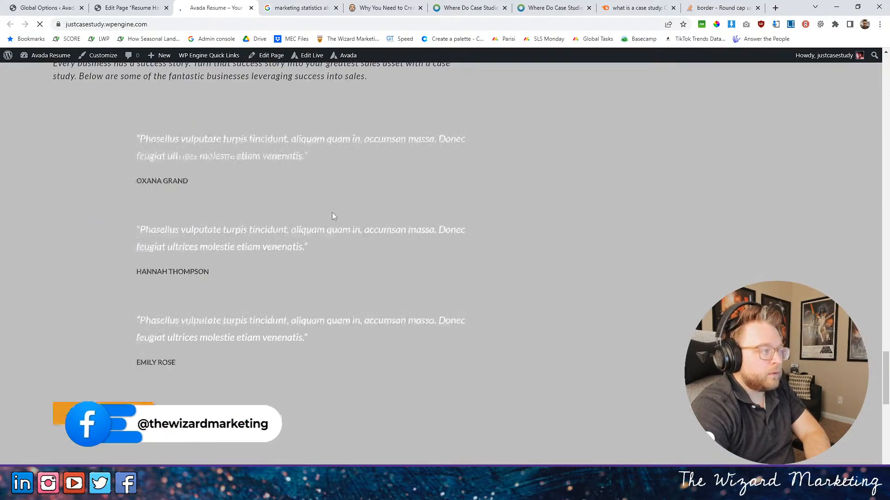
scroll(333, 211, "down", 15)
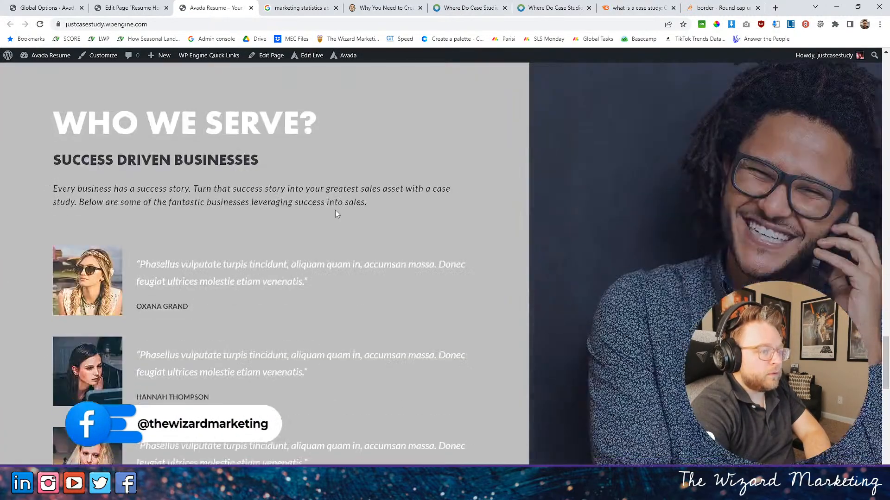
scroll(335, 213, "up", 4)
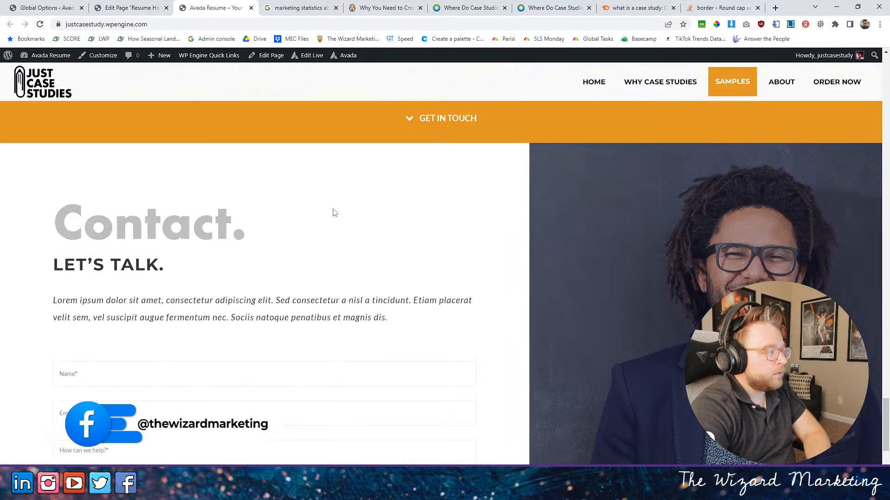
scroll(335, 213, "down", 4)
scroll(335, 212, "up", 1)
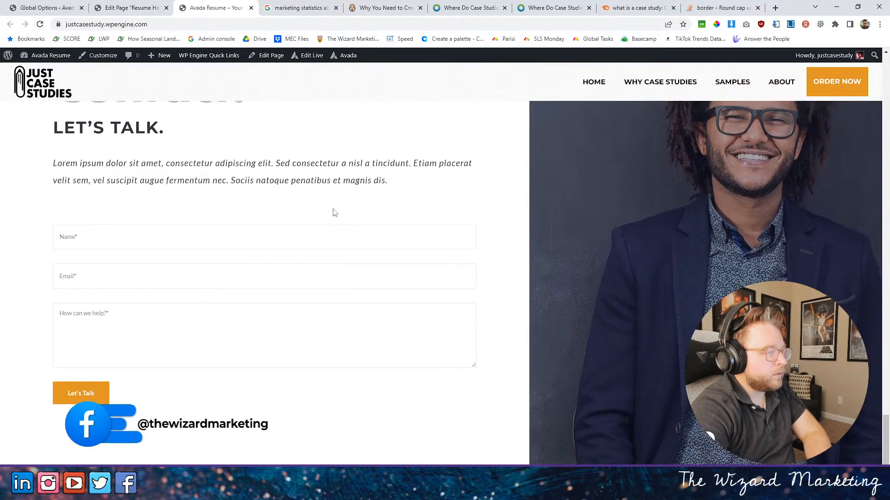
scroll(335, 212, "up", 8)
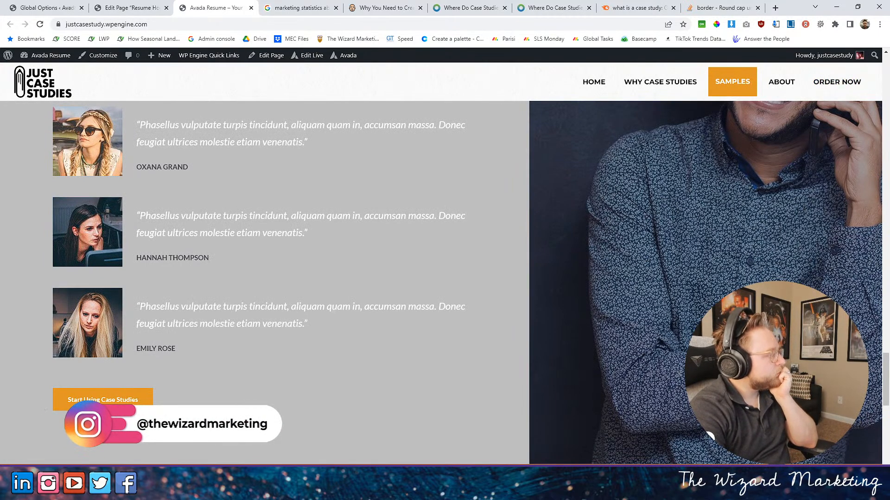
- Inspect the contact form and test the "Get in Touch" link above the Contact section
scroll(279, 290, "down", 8)
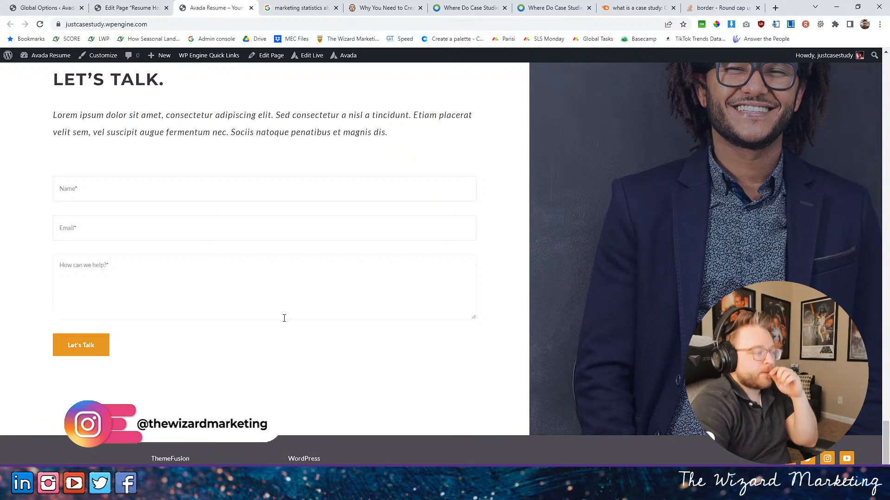
scroll(297, 322, "up", 8)
left_click(438, 447)
scroll(402, 431, "up", 5)
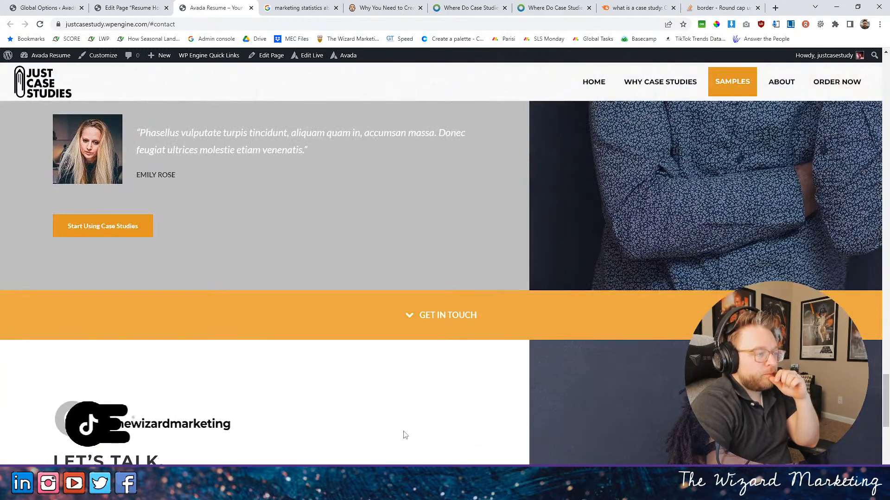
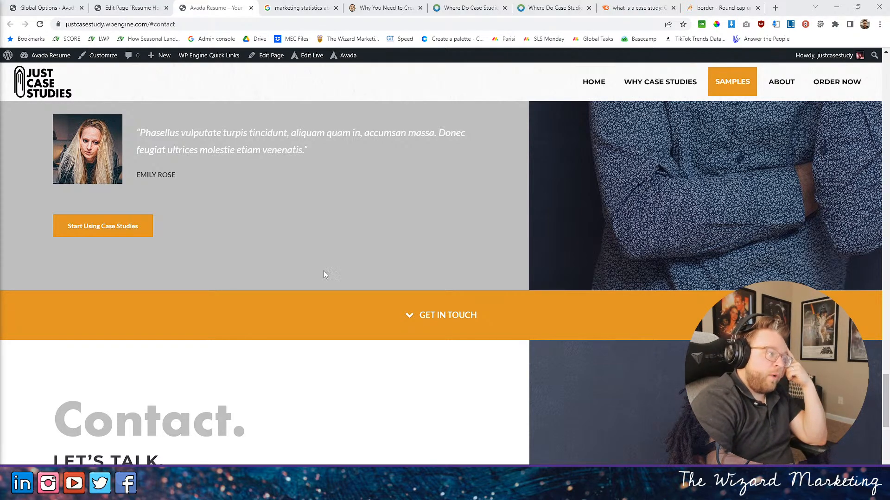
- Look over the live homepage from the Contact section up to What Are Case Studies and back through Work to the process section
scroll(262, 265, "up", 15)
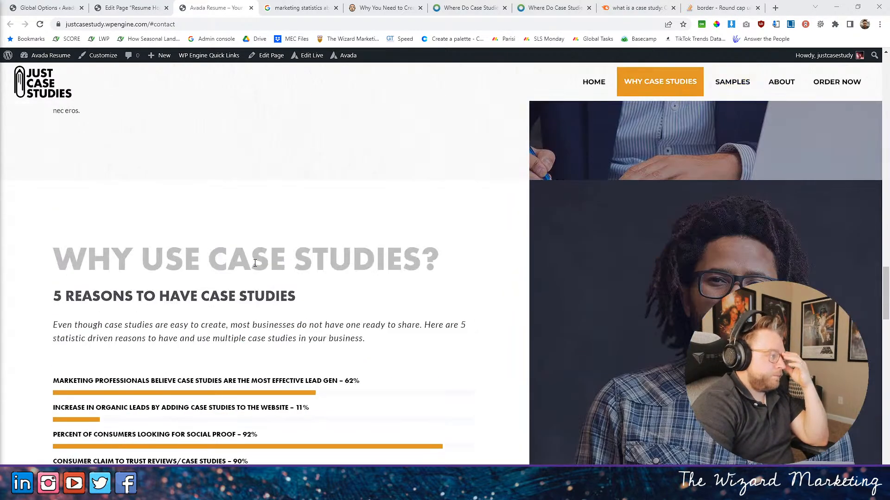
scroll(273, 250, "down", 15)
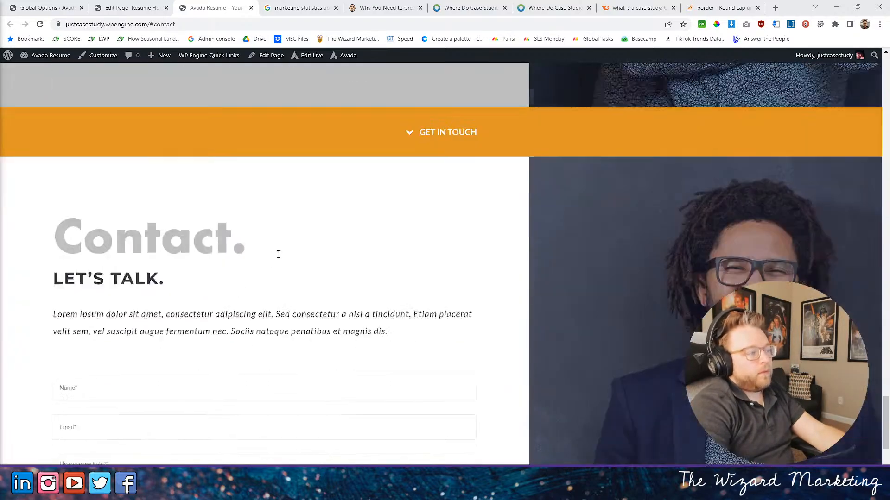
scroll(283, 257, "up", 8)
scroll(285, 257, "down", 9)
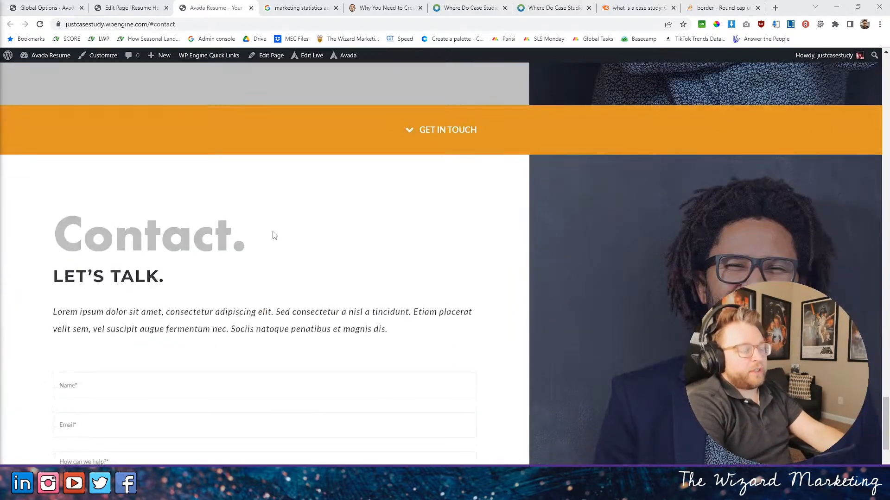
scroll(389, 391, "down", 2)
scroll(492, 357, "up", 8)
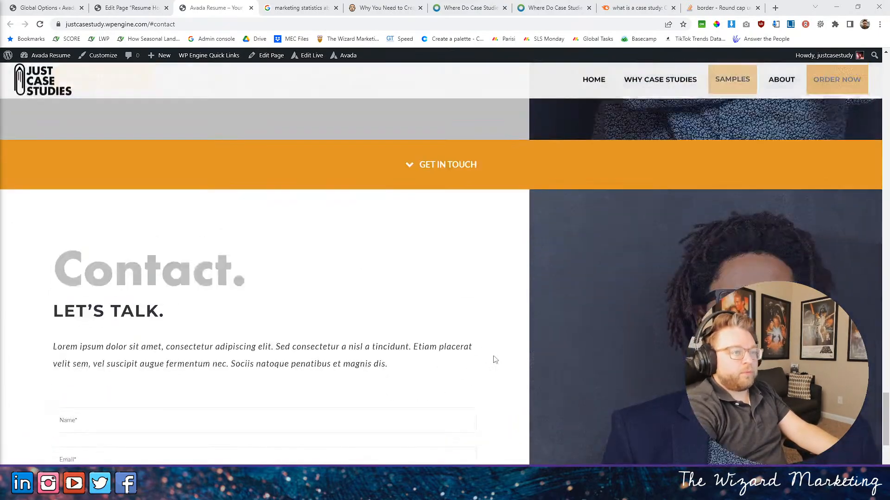
scroll(488, 376, "up", 20)
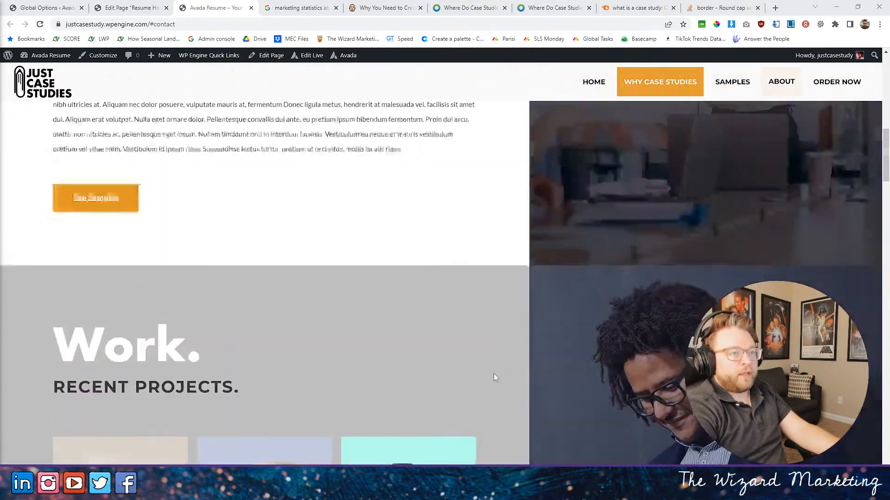
scroll(491, 371, "down", 9)
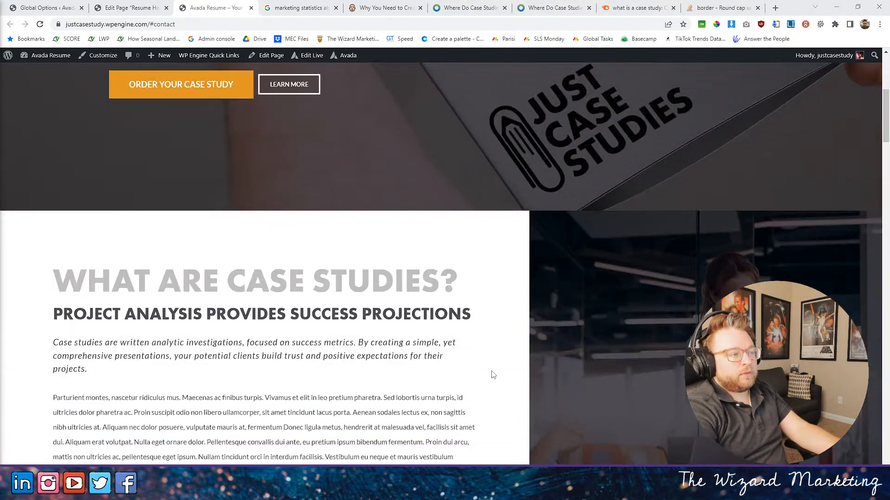
scroll(493, 374, "down", 8)
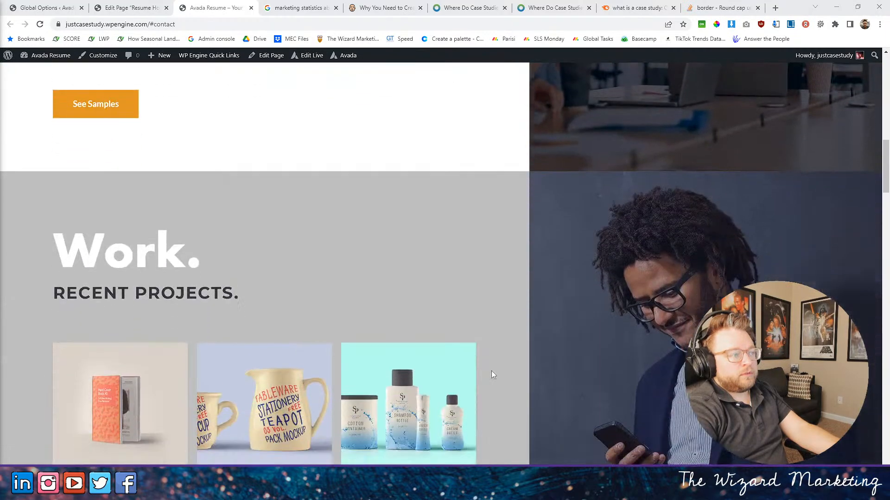
scroll(492, 374, "down", 5)
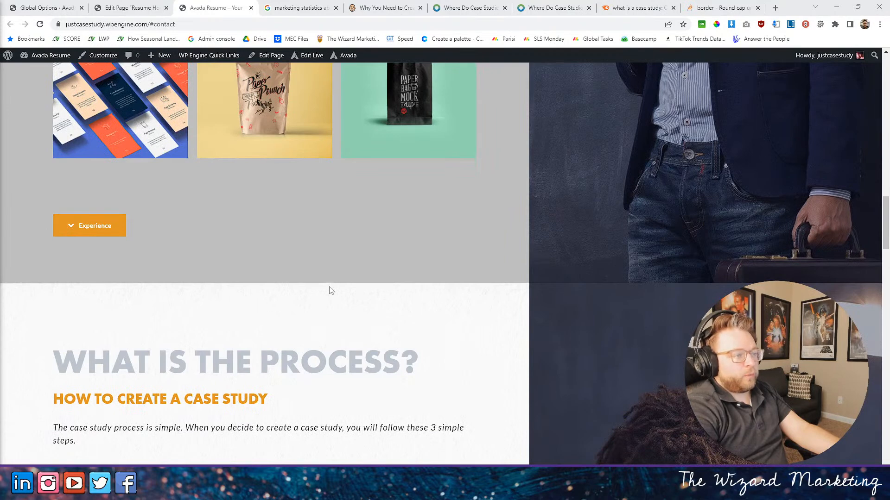
scroll(412, 174, "down", 3)
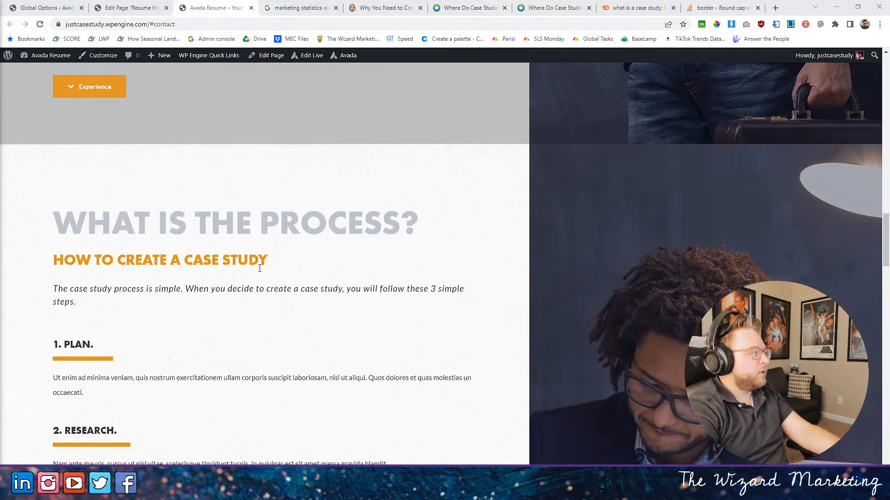
scroll(426, 270, "up", 5)
scroll(448, 278, "down", 6)
scroll(451, 285, "up", 6)
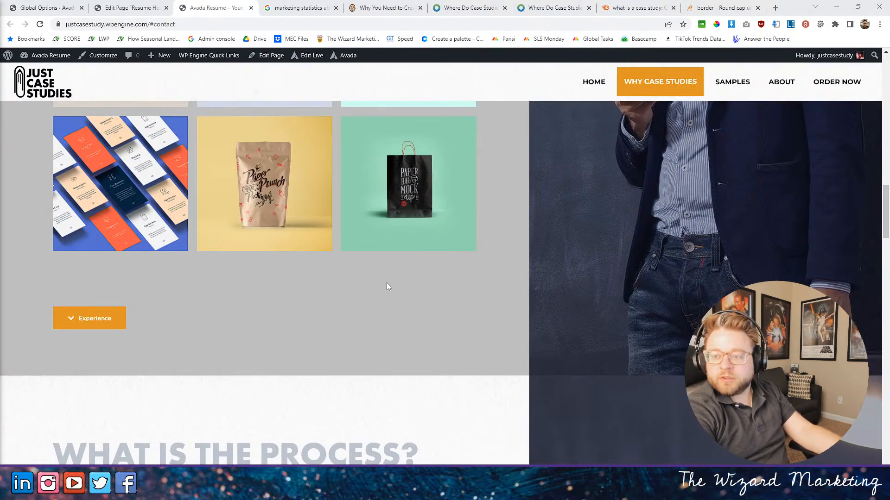
- In the Resume Home page editor, insert a 1/1 container between the Recent Projects and "What Is the Process?" containers
left_click(130, 8)
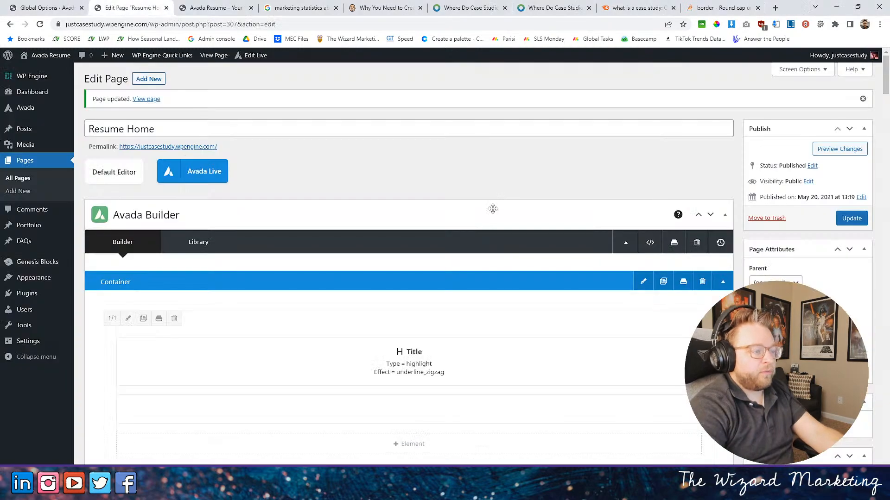
scroll(471, 185, "down", 10)
scroll(471, 185, "down", 3)
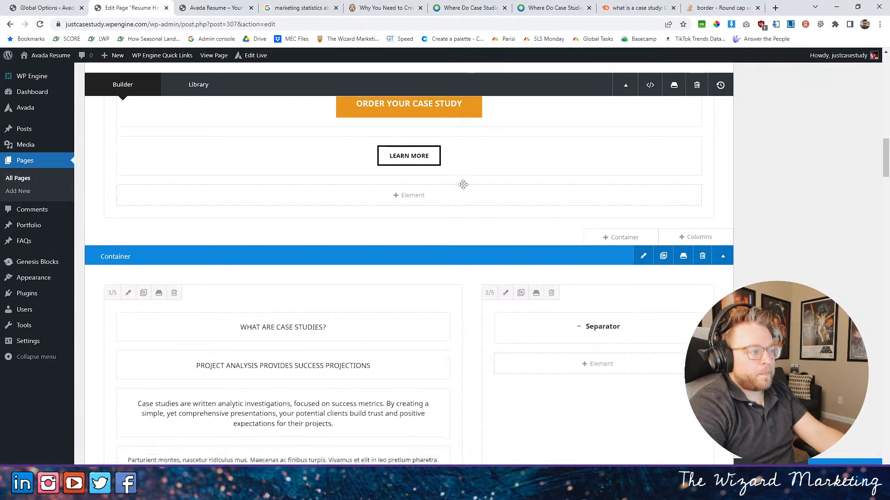
scroll(463, 185, "down", 15)
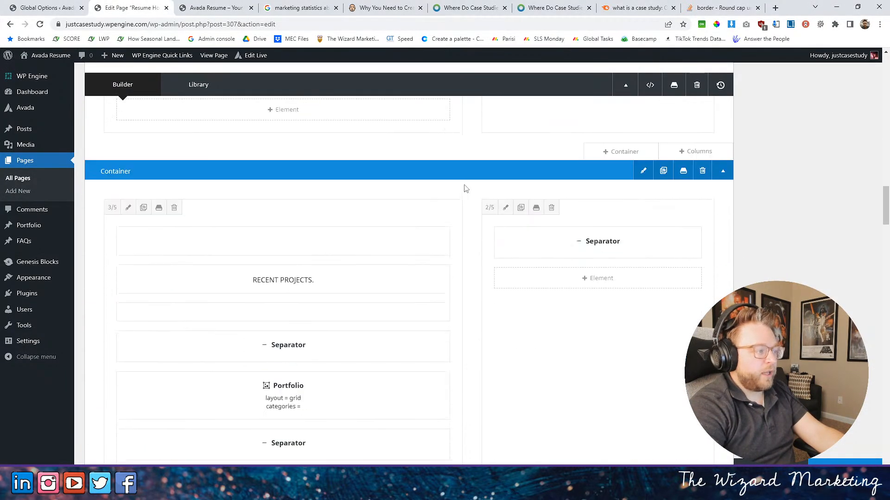
scroll(465, 188, "down", 4)
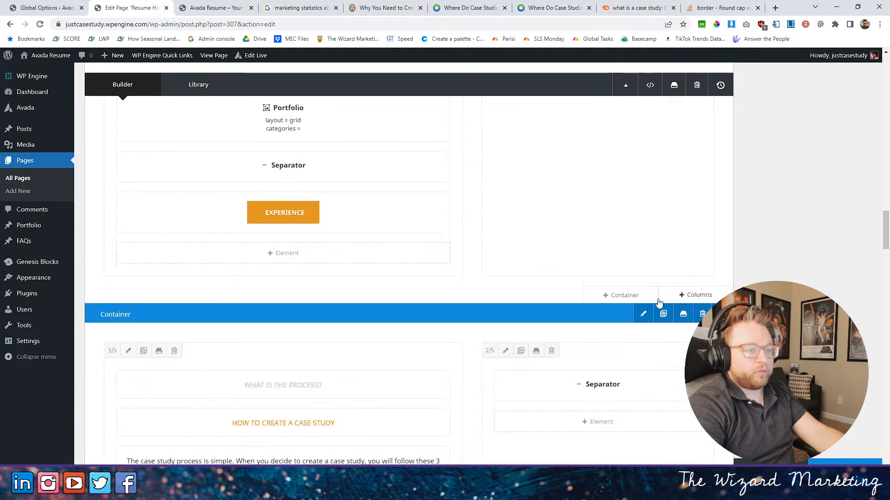
left_click(617, 298)
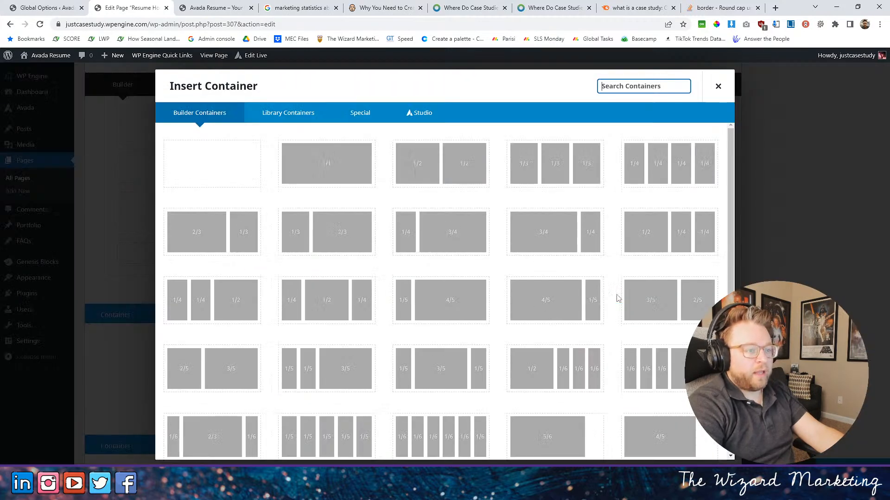
left_click(340, 163)
scroll(418, 172, "down", 2)
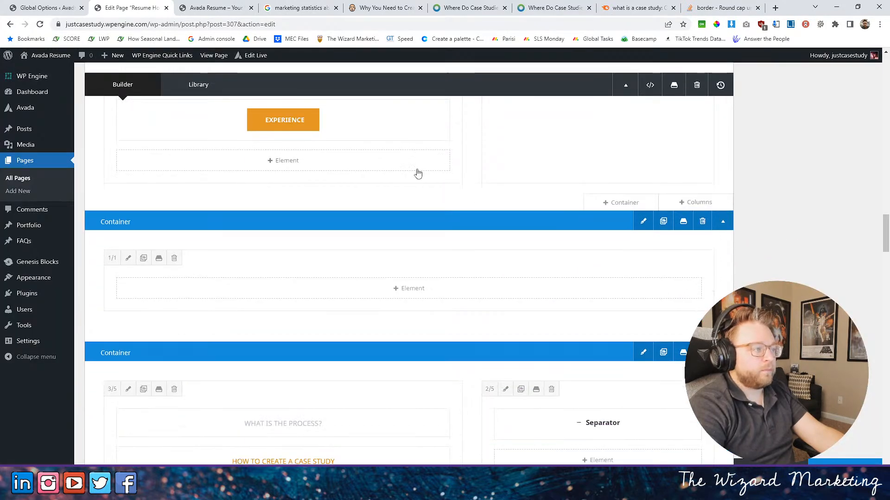
- Check the design elements available for the new container without adding one, and update the page
left_click(406, 288)
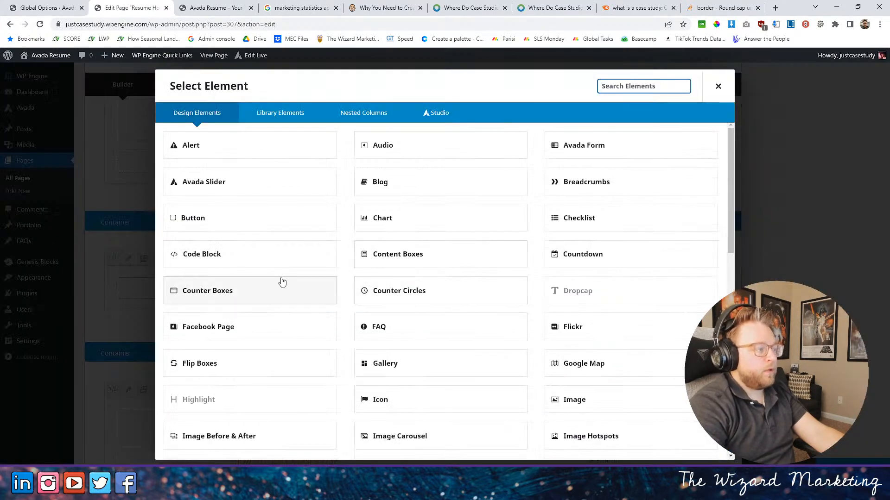
left_click(718, 86)
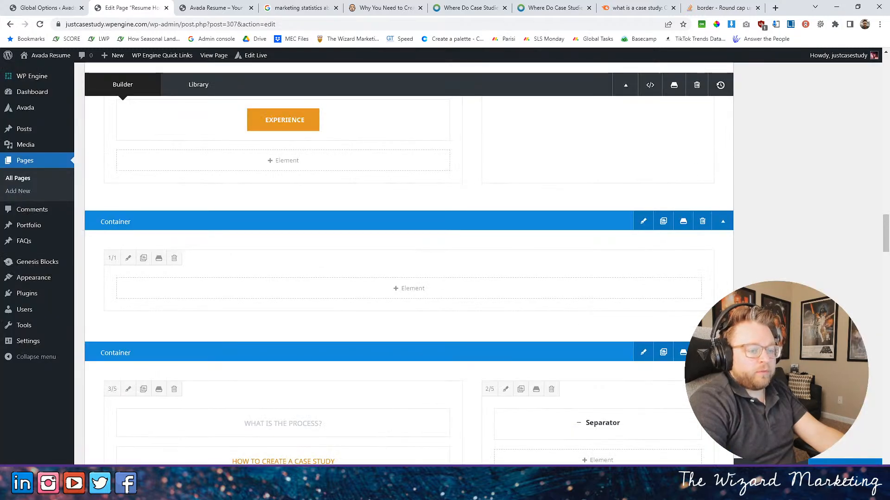
left_click(844, 470)
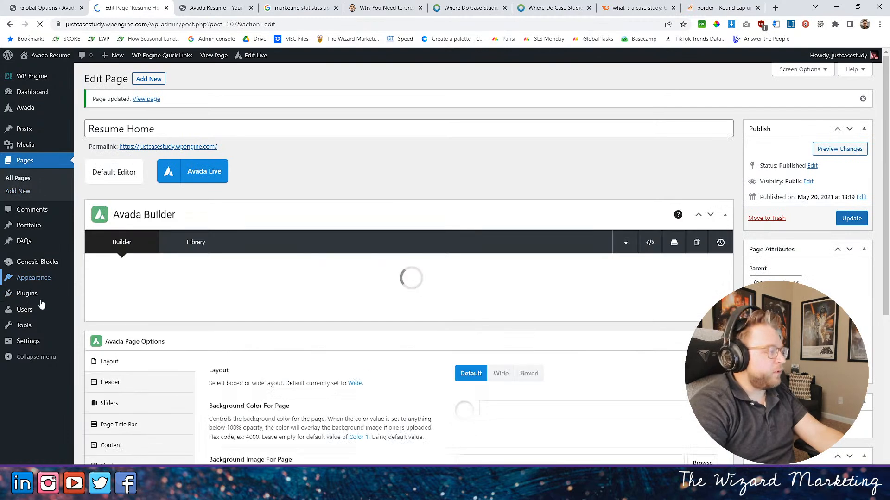
- Open the form for uploading a new WordPress plugin as a zip file
left_click(25, 293)
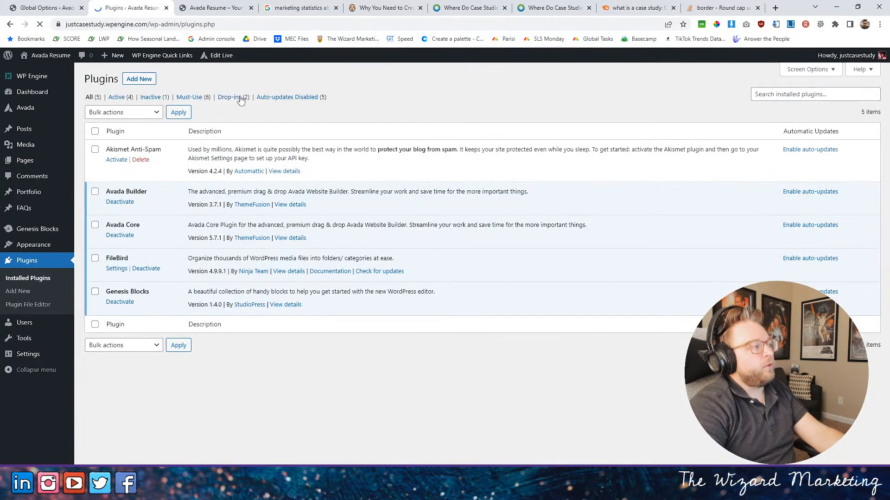
left_click(143, 80)
left_click(11, 25)
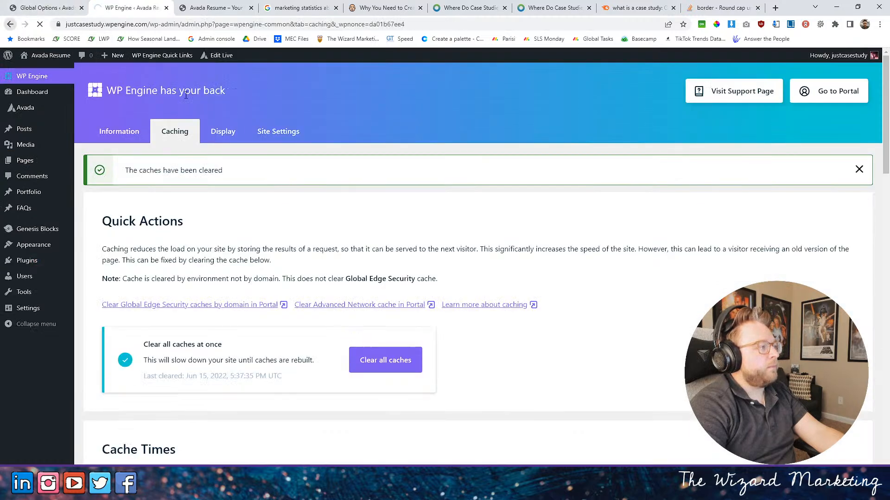
left_click(141, 80)
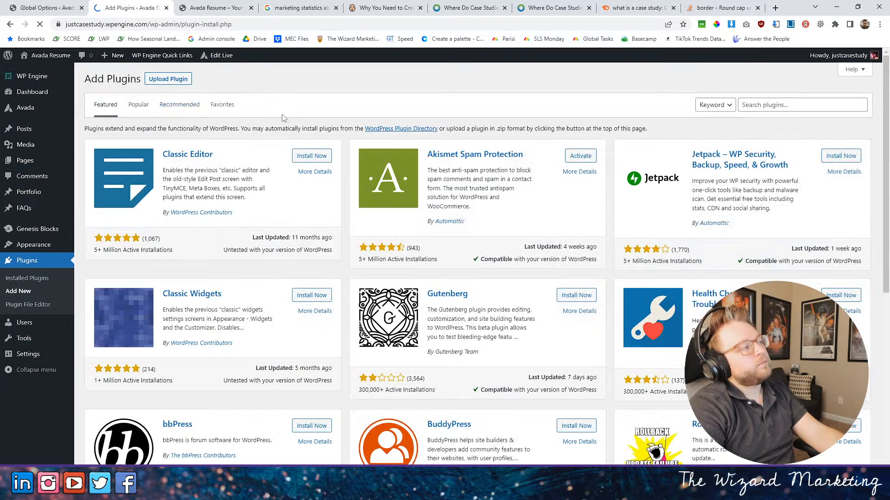
left_click(168, 78)
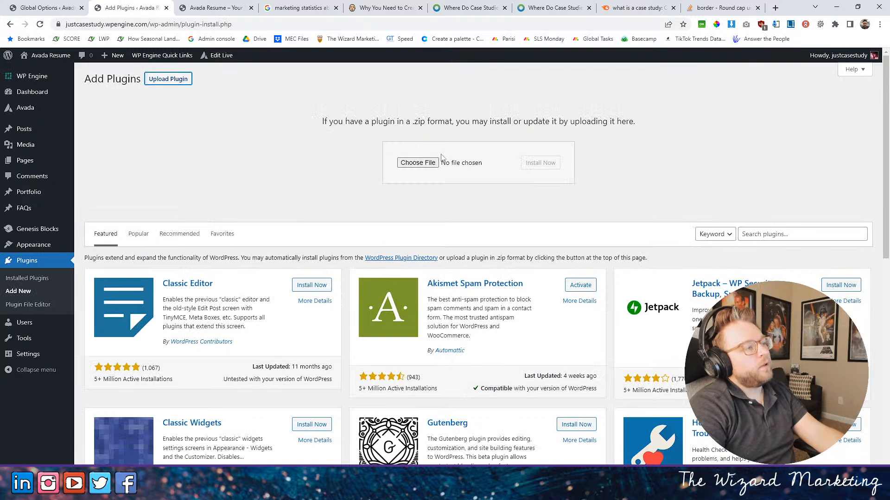
- Upload gravityforms_2.5.0.1.zip from The Wizard Marketing's PLUGINS folder, then install and activate the plugin
left_click(420, 161)
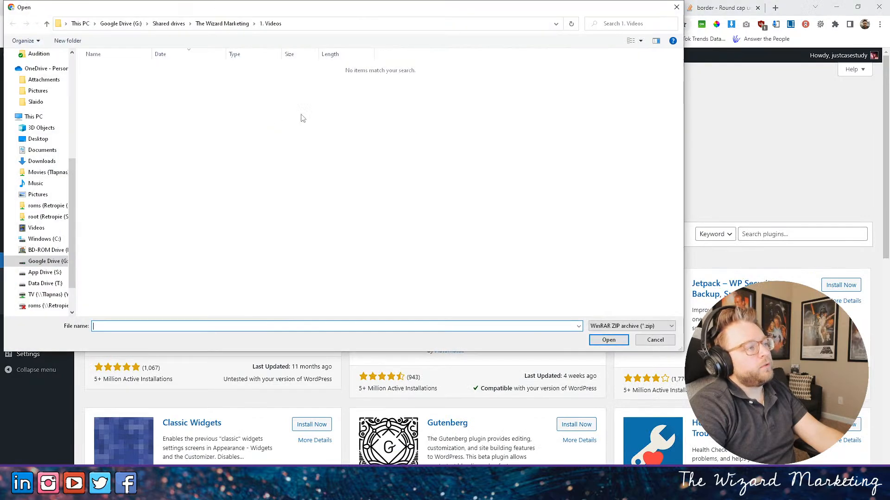
left_click(222, 24)
left_click(330, 123)
double_click(331, 123)
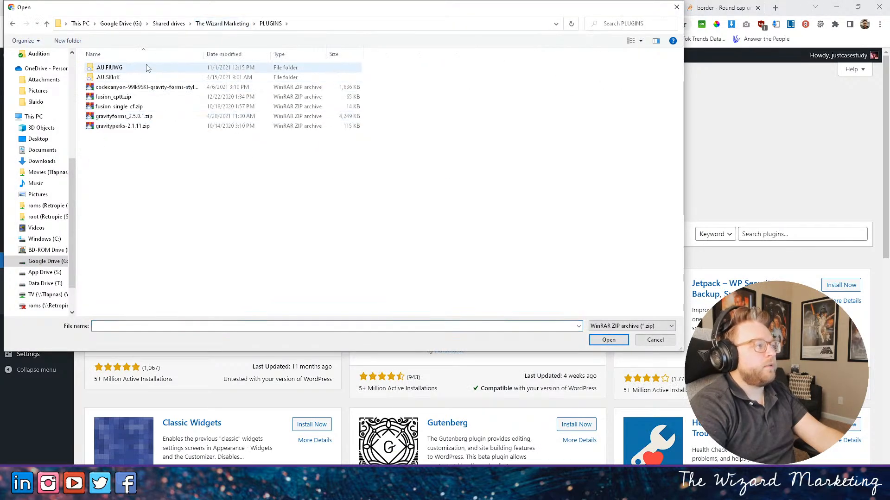
left_click(122, 117)
left_click(543, 328)
key("Return")
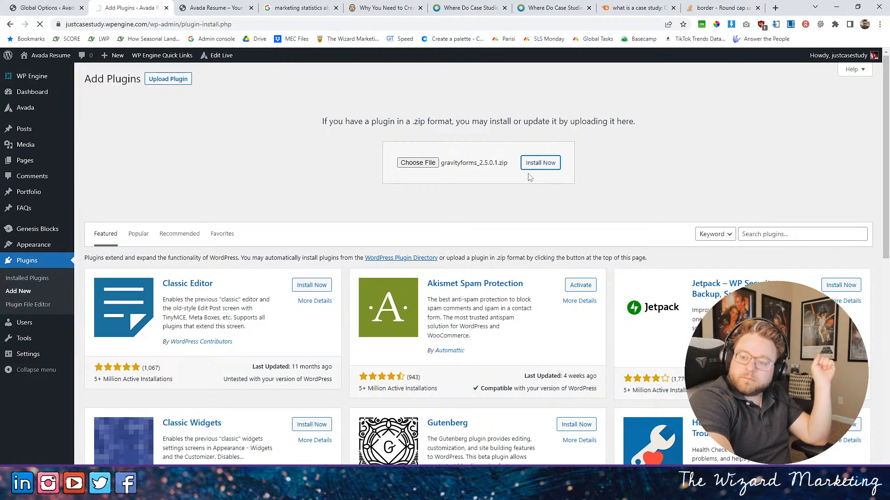
left_click(116, 147)
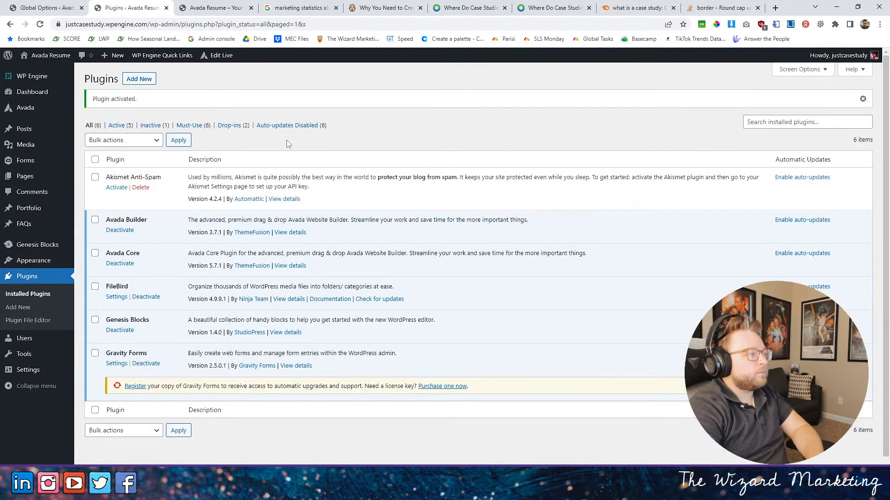
- Register Gravity Forms by entering the license key and continue to the Background Updates stage of the setup
left_click(142, 385)
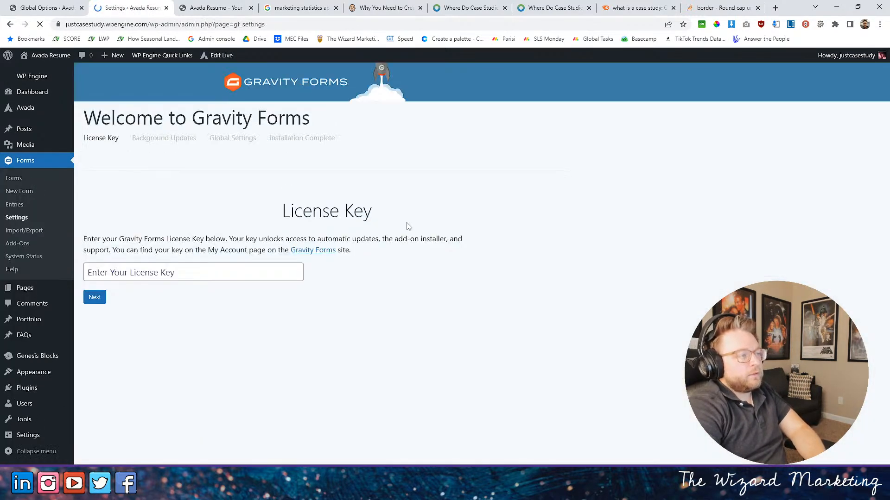
left_click(163, 274)
left_click(150, 302)
left_click(65, 304)
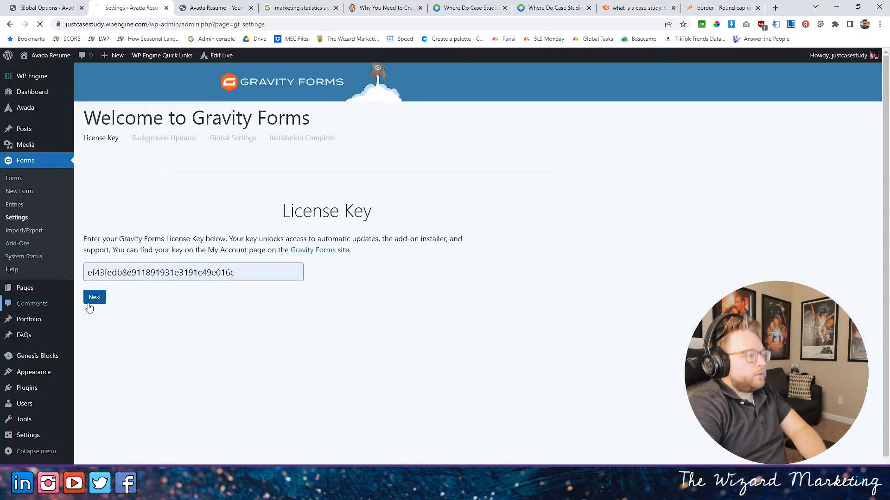
left_click(10, 24)
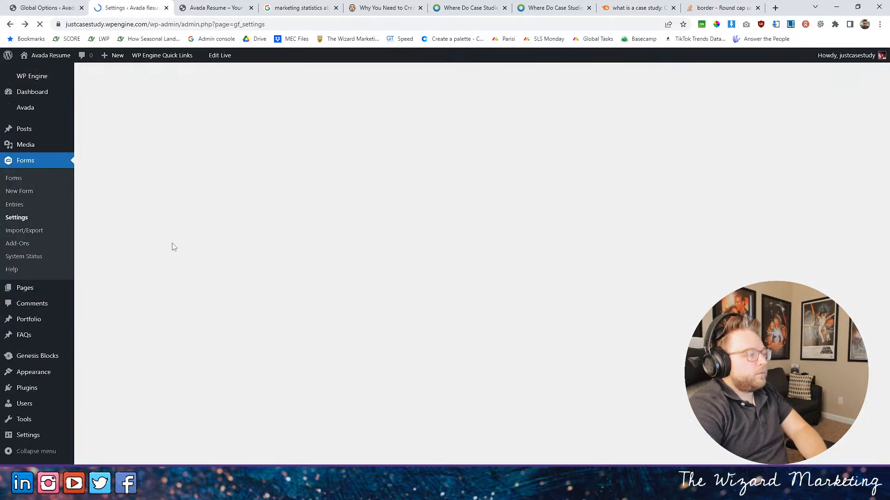
left_click(103, 302)
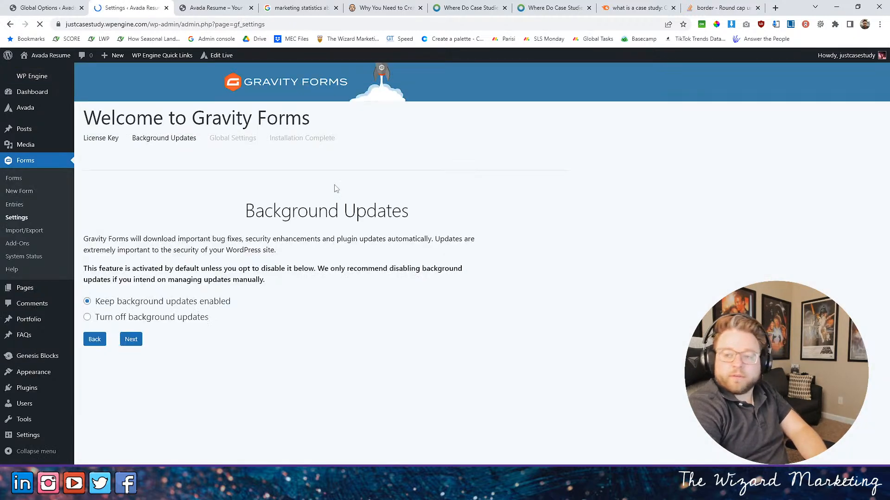
- Keep background updates enabled, choose a currency in the global settings, and finish the Gravity Forms setup
left_click(95, 341)
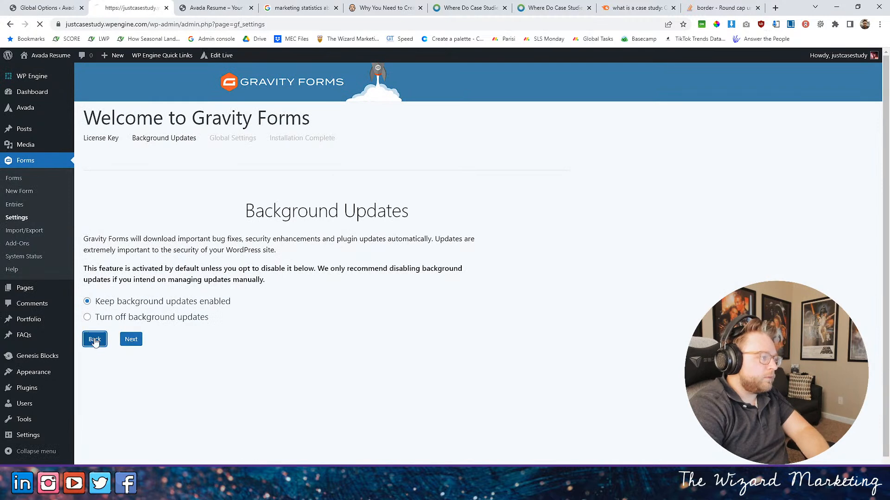
left_click(96, 301)
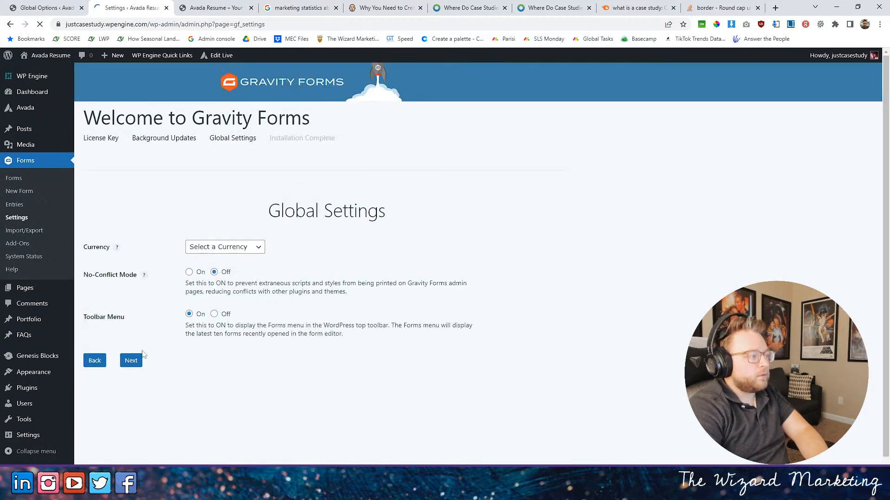
left_click(216, 247)
left_click(217, 263)
left_click(137, 362)
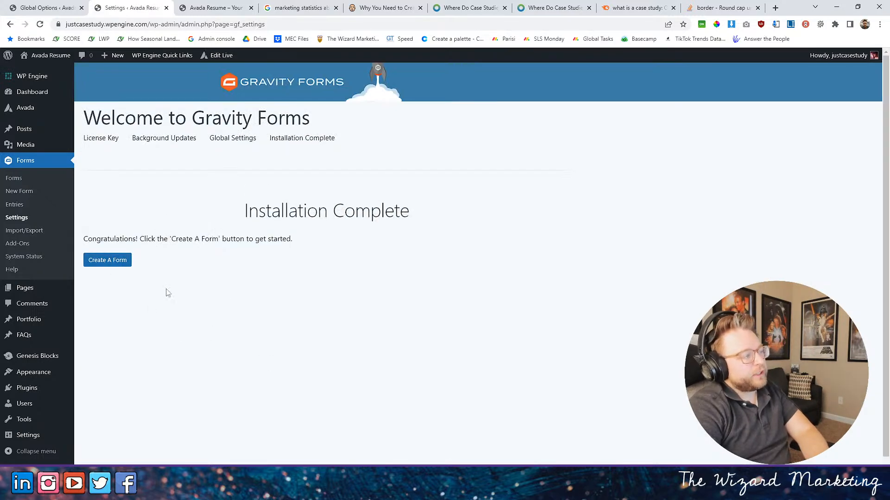
- Create a new Gravity Forms form titled "Order FOrm" without a description
left_click(111, 260)
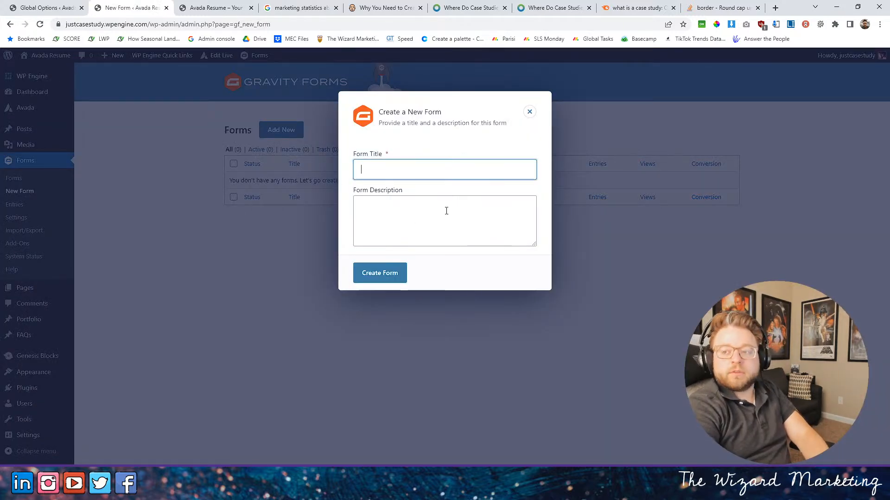
left_click(388, 166)
type("Order Form")
key("Return")
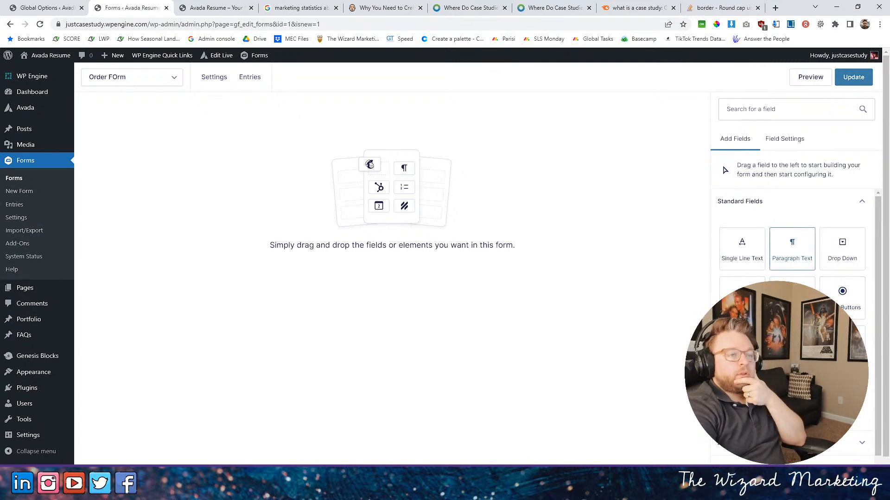
- Add an Email field from the advanced fields to the empty order form
scroll(792, 278, "down", 1)
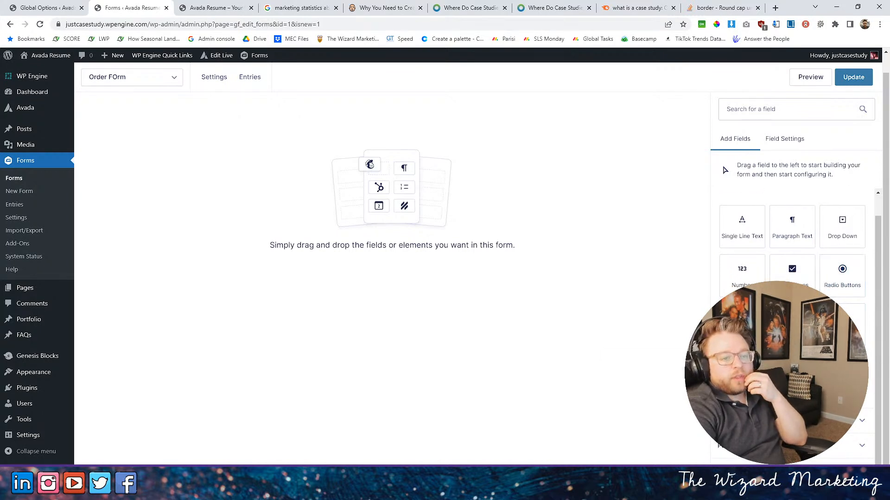
scroll(811, 237, "down", 5)
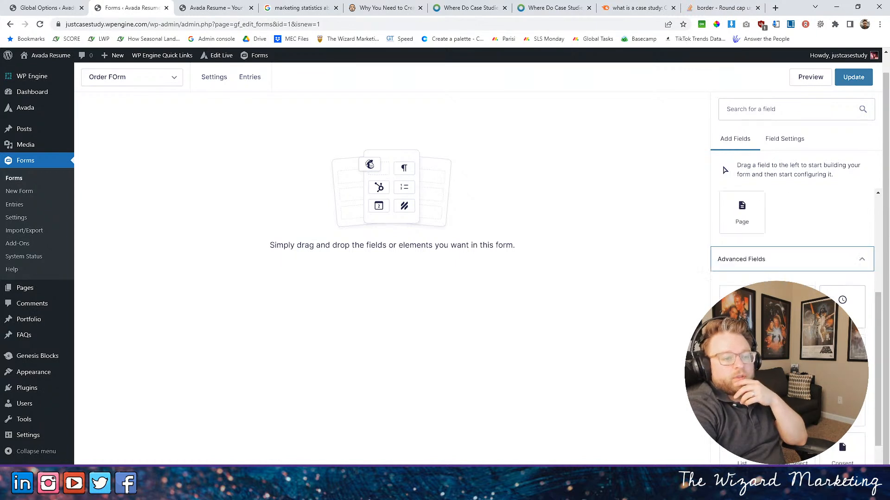
left_click_drag(742, 350, 352, 218)
left_click(760, 139)
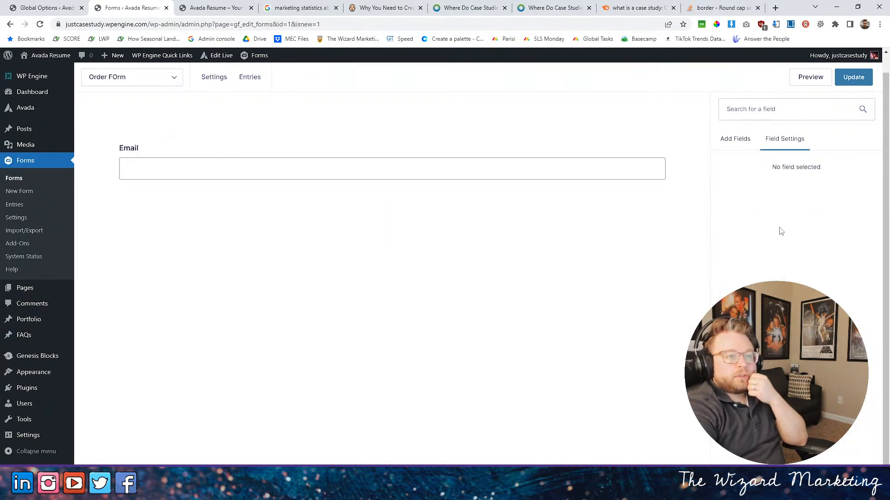
- Add a page break to the order form and place the Email field on the first page, above the break
left_click(725, 139)
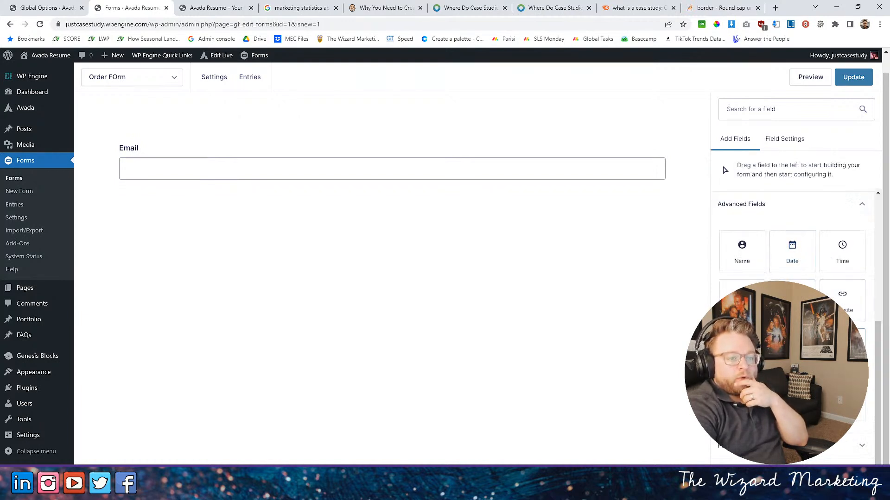
scroll(781, 240, "down", 3)
left_click_drag(740, 248, 587, 145)
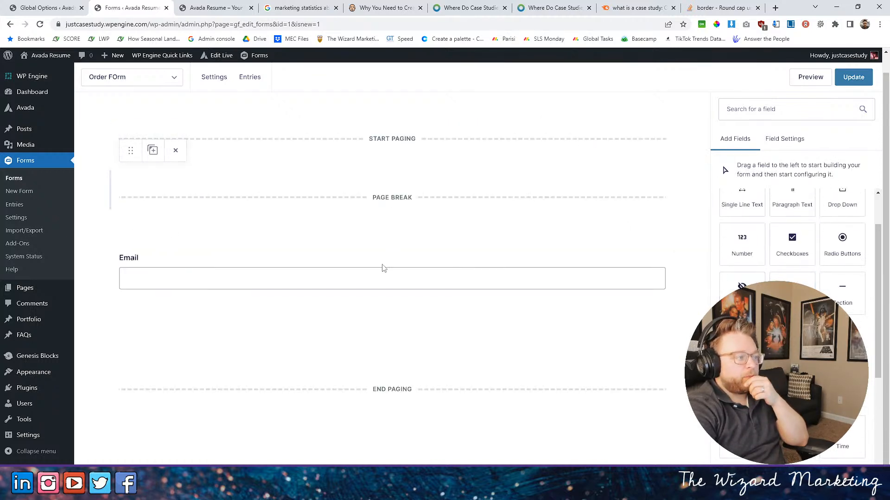
left_click_drag(130, 233, 299, 173)
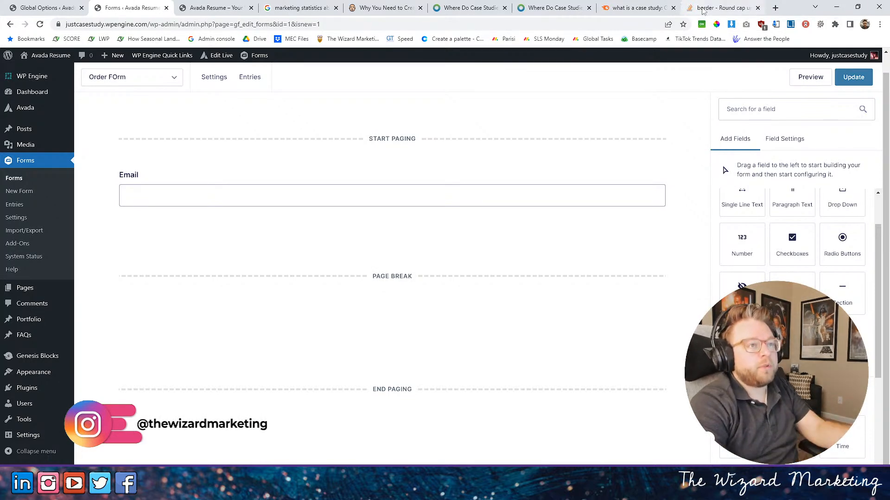
- Search the web for "gravity form partial" in place of the open Stack Overflow page
left_click(720, 8)
left_click(572, 24)
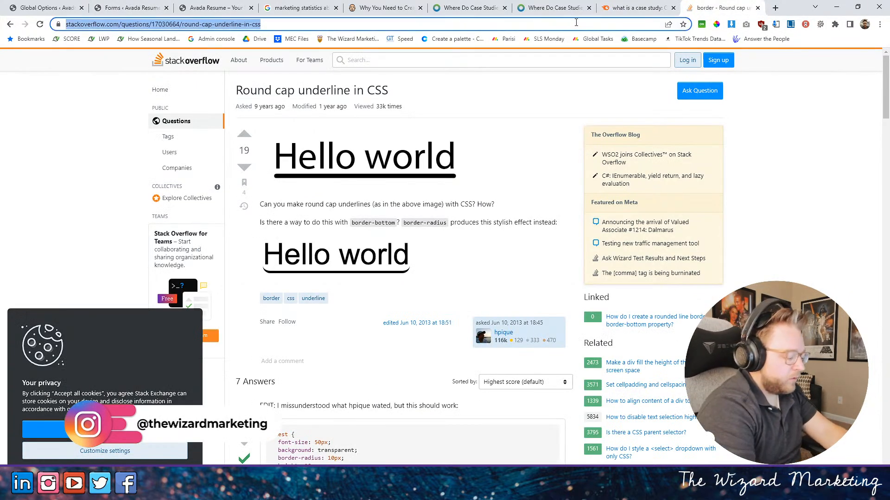
type("gravity ")
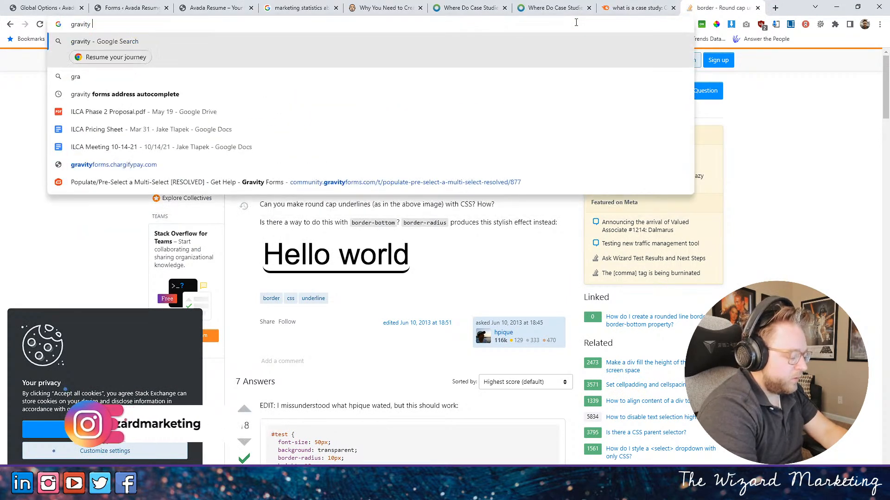
type("form parti")
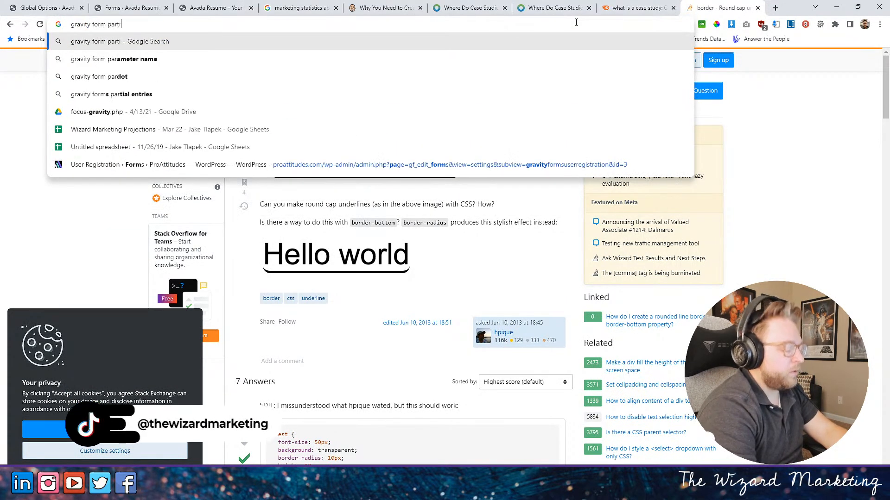
type("al")
key("Return")
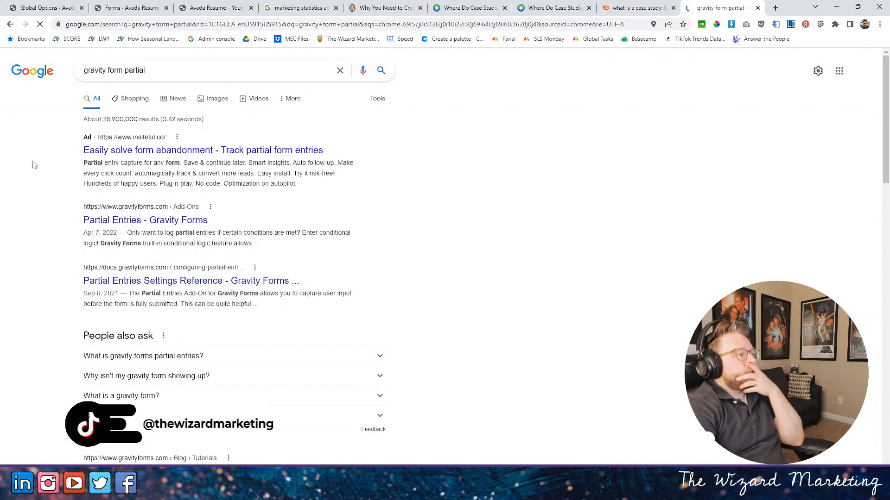
- Look over the Partial Entries add-on page on the Gravity Forms site, then return to the order form editor
left_click(190, 221)
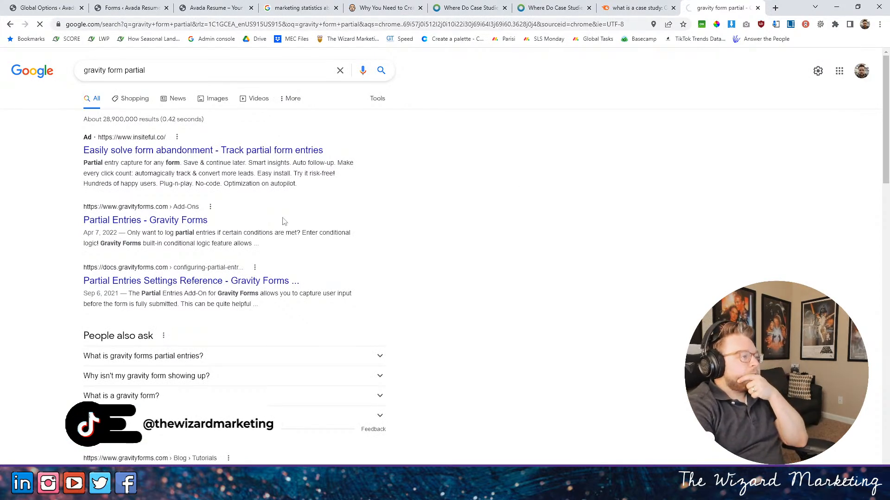
scroll(394, 253, "down", 4)
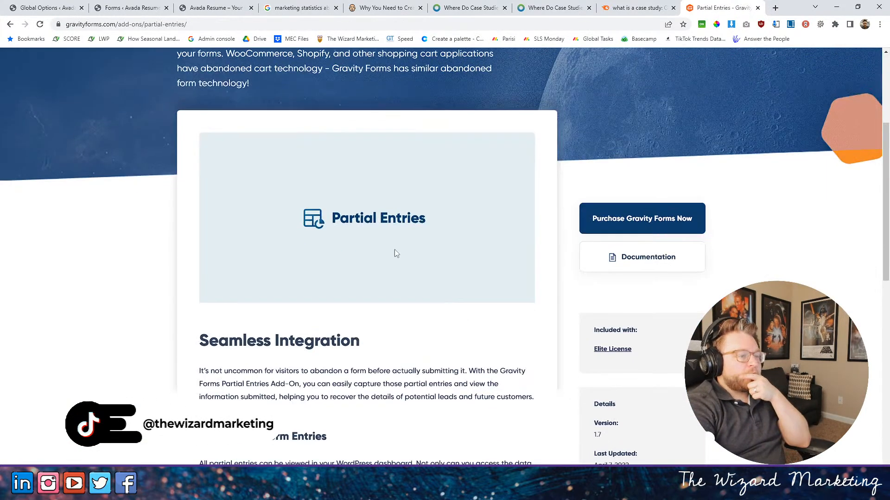
left_click(637, 7)
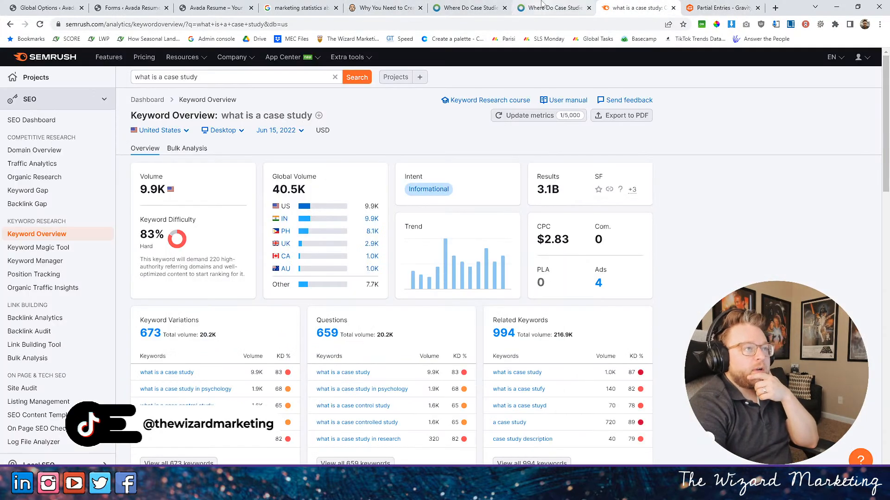
left_click(91, 6)
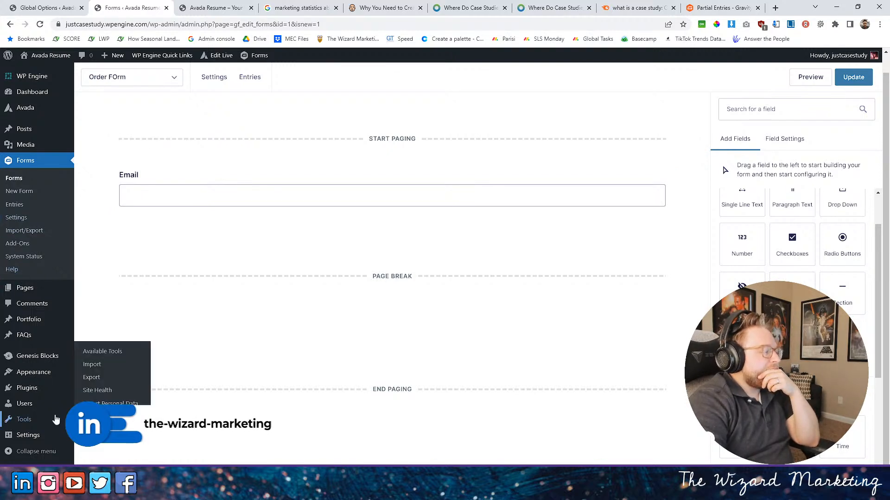
- Try to open the Gravity Forms add-ons, stay in the editor instead and save the form with its Email field and page break
left_click(18, 244)
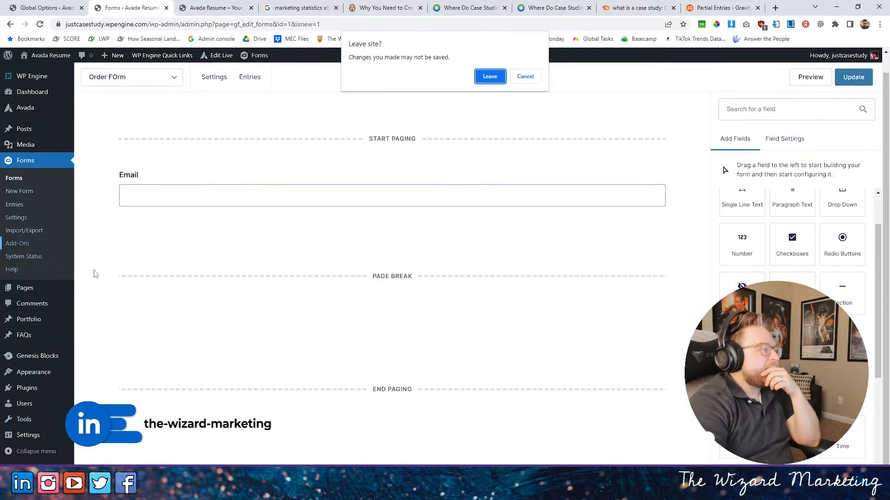
left_click(525, 76)
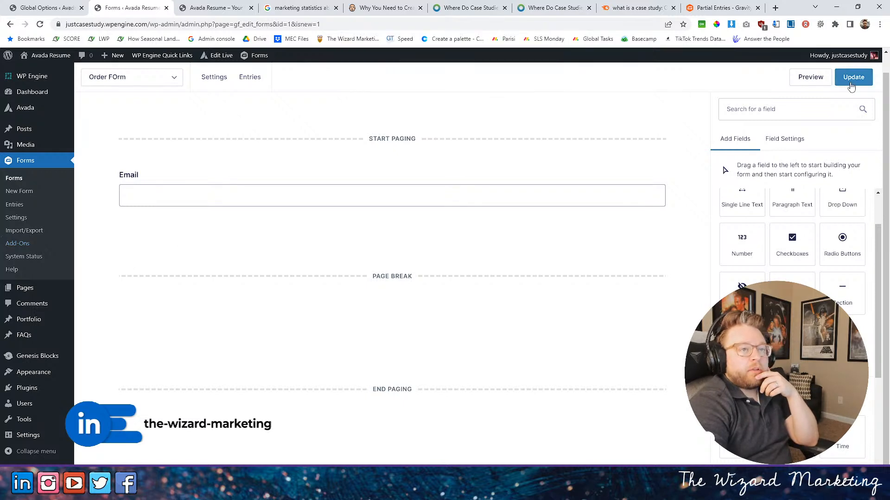
left_click(852, 80)
left_click(525, 105)
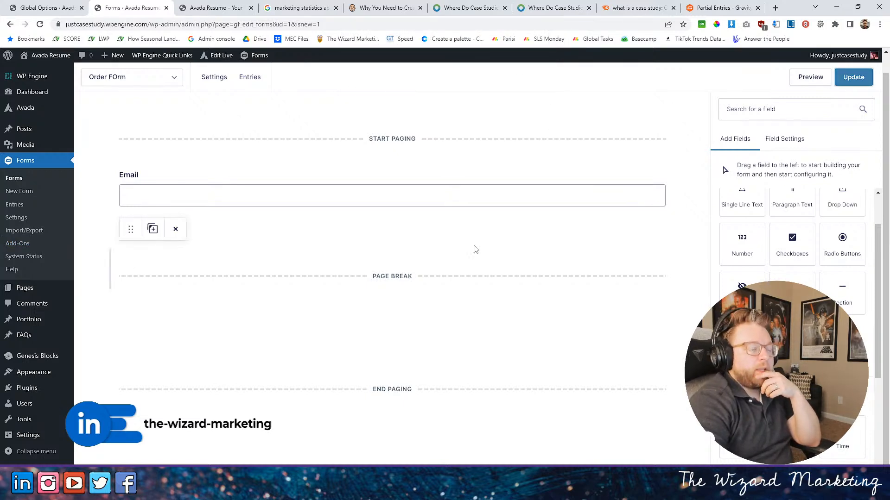
- Add a Product pricing field to the form's second page, below the page break, and save the form
scroll(793, 302, "down", 5)
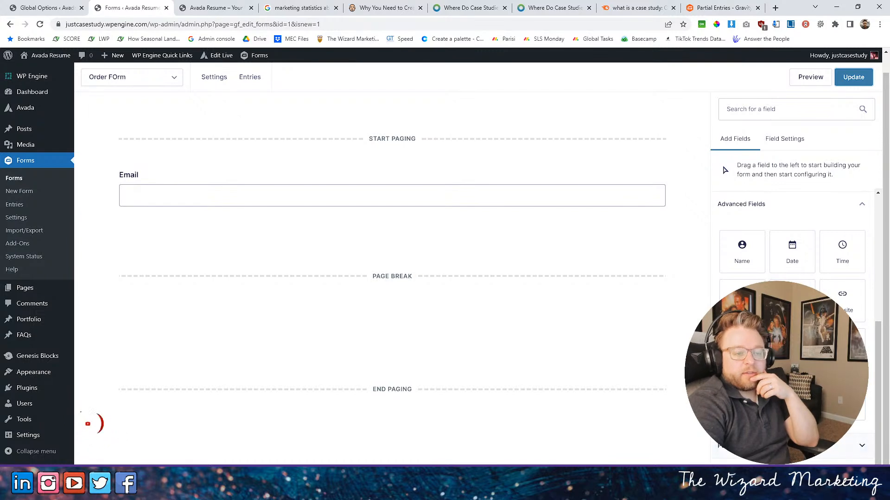
scroll(792, 278, "down", 3)
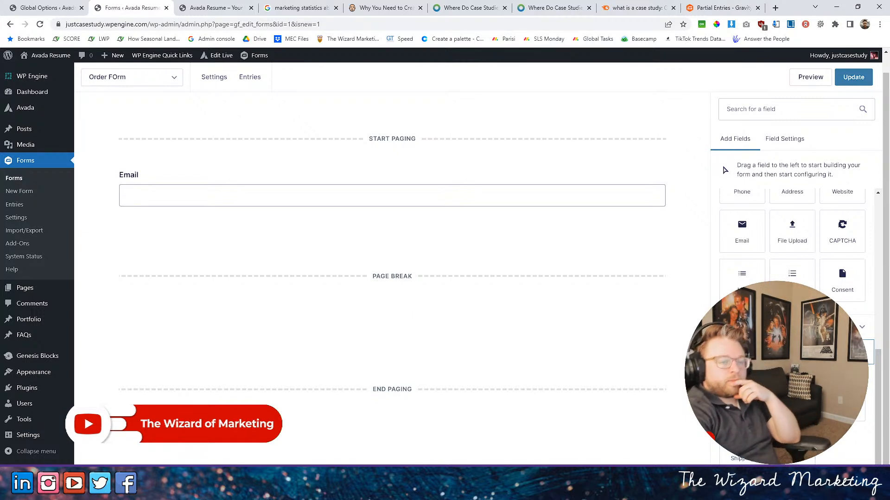
left_click_drag(834, 352, 357, 320)
left_click(854, 78)
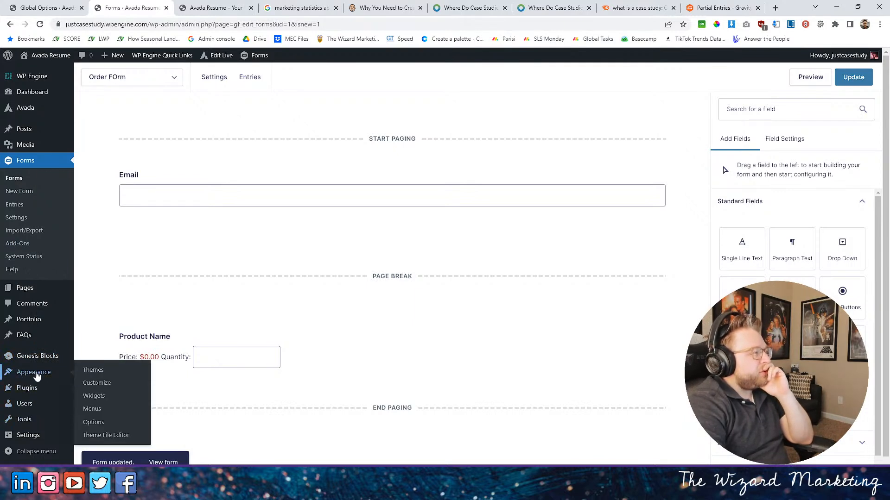
- Find the Partial Entries Add-On in the Gravity Forms add-ons list, then install and activate it
mouse_move(20, 366)
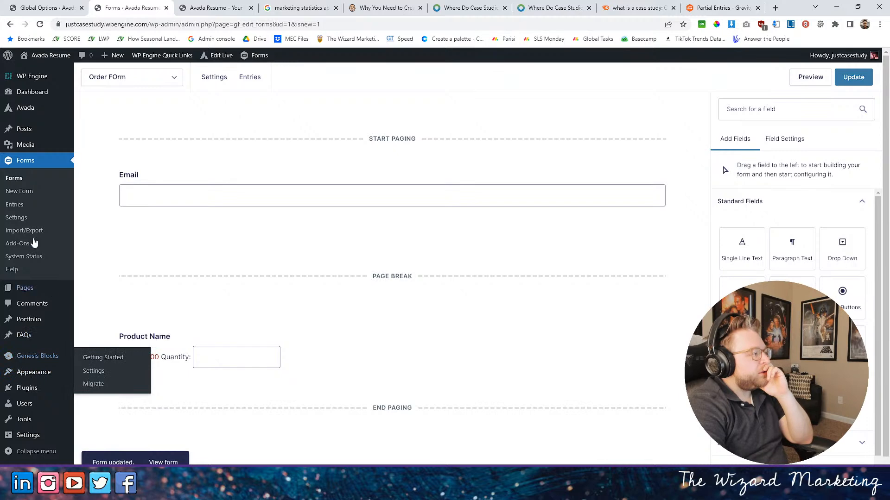
left_click(23, 244)
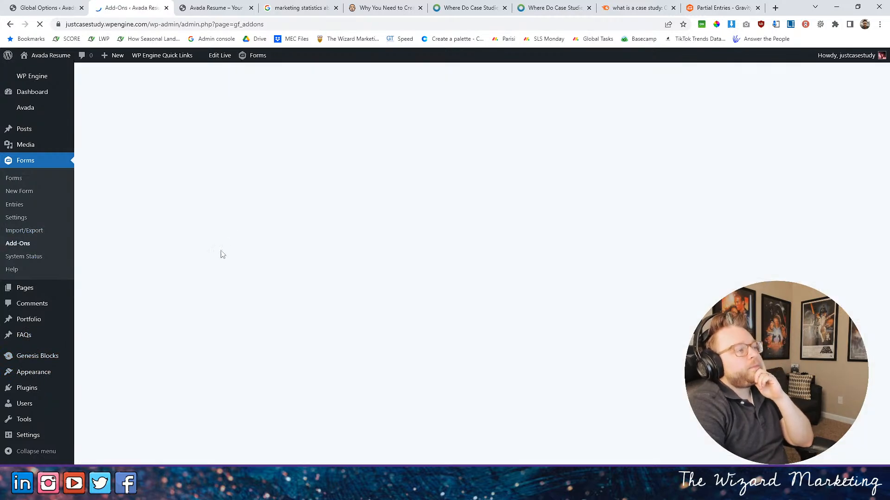
scroll(310, 218, "down", 10)
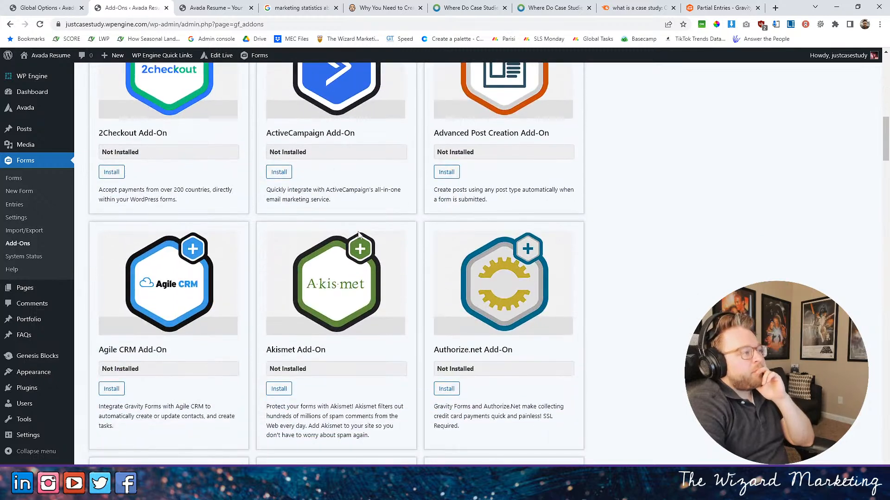
scroll(352, 234, "down", 6)
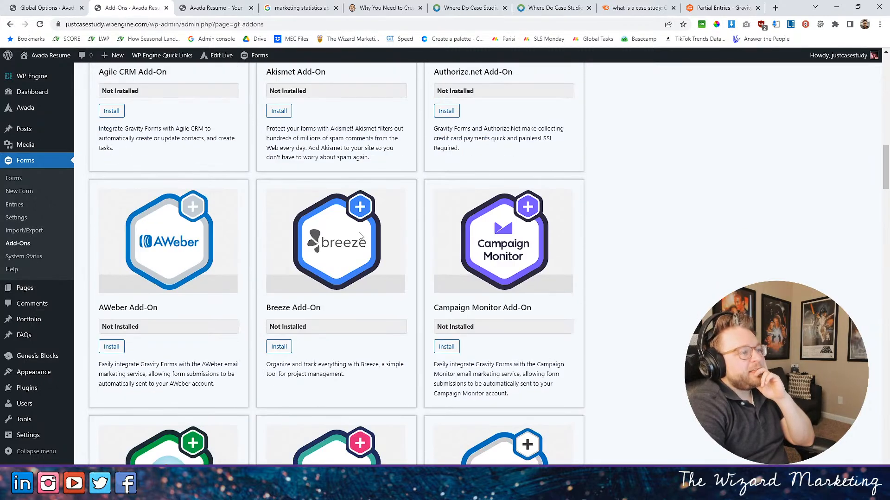
scroll(359, 236, "down", 7)
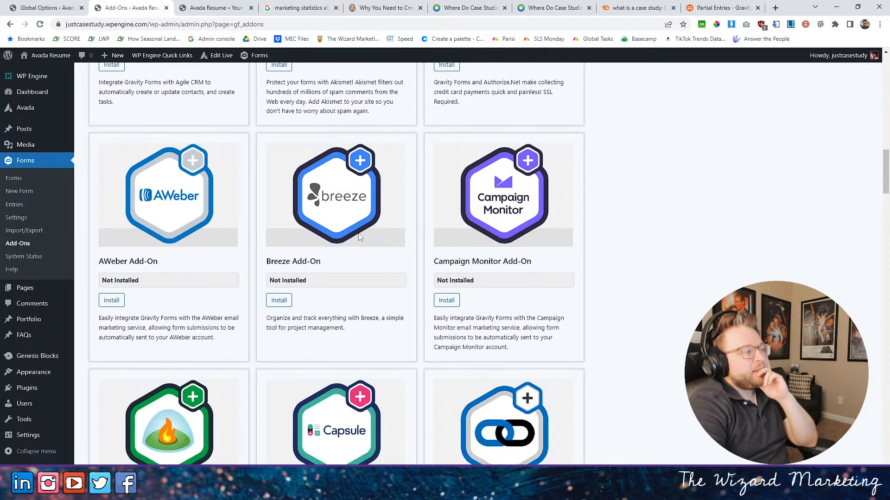
scroll(355, 230, "down", 12)
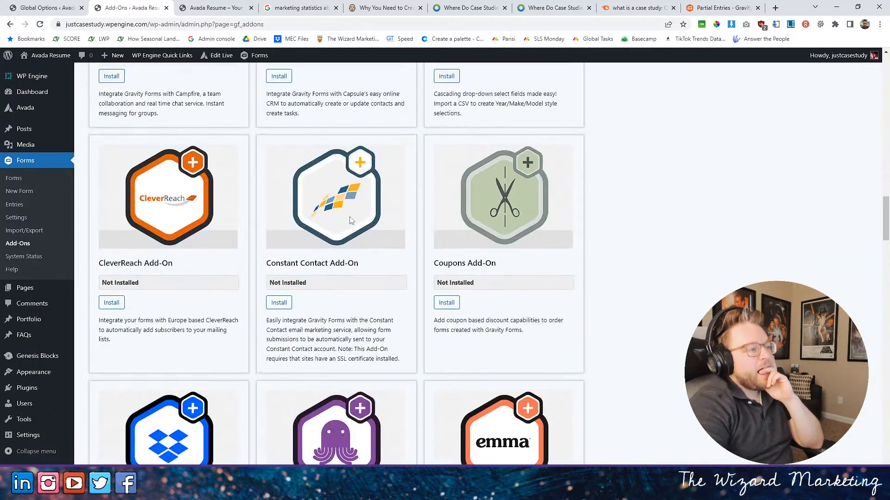
scroll(358, 231, "down", 17)
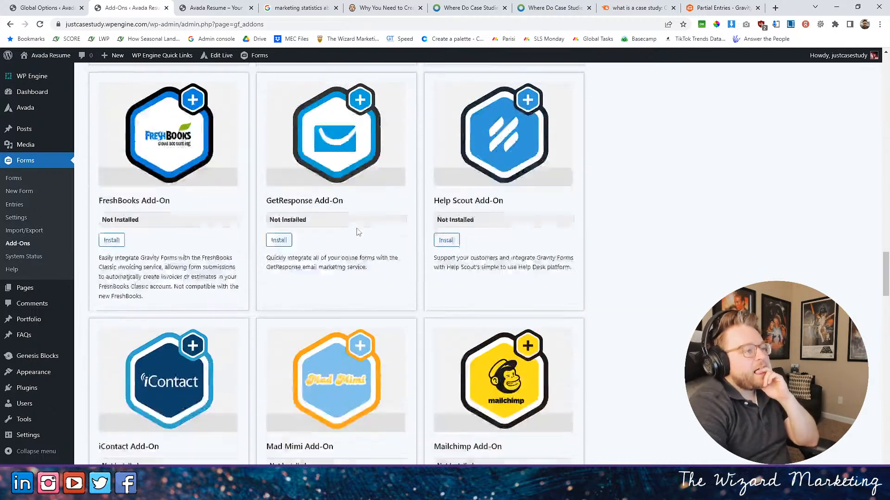
scroll(357, 226, "down", 1)
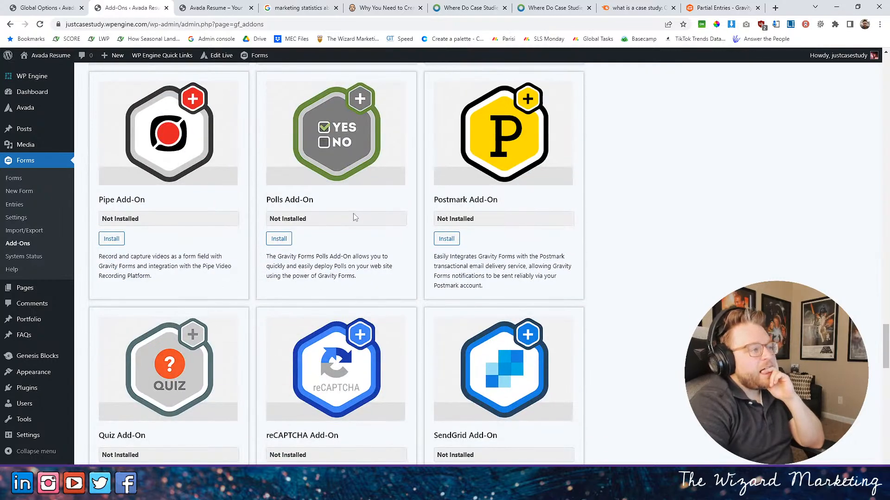
scroll(149, 183, "down", 5)
scroll(163, 186, "up", 9)
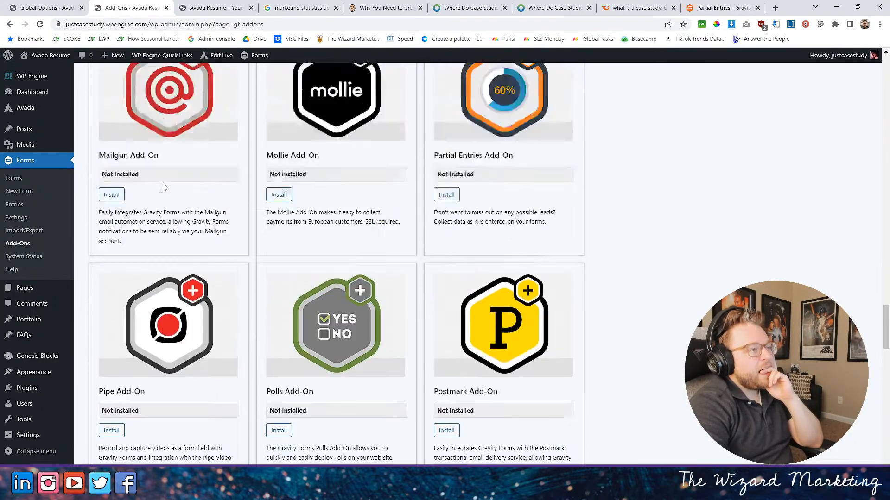
left_click(446, 234)
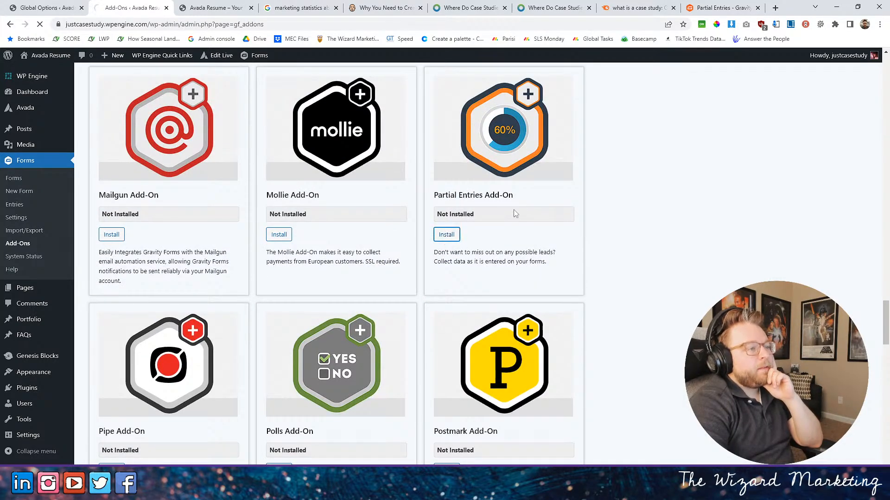
left_click(112, 179)
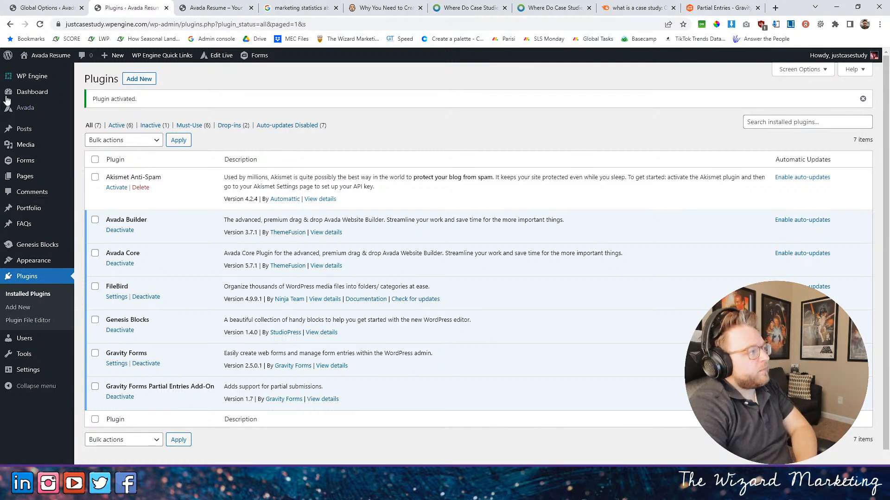
- Open the order form's Partial Entries settings and enable partial entries for it
left_click(26, 161)
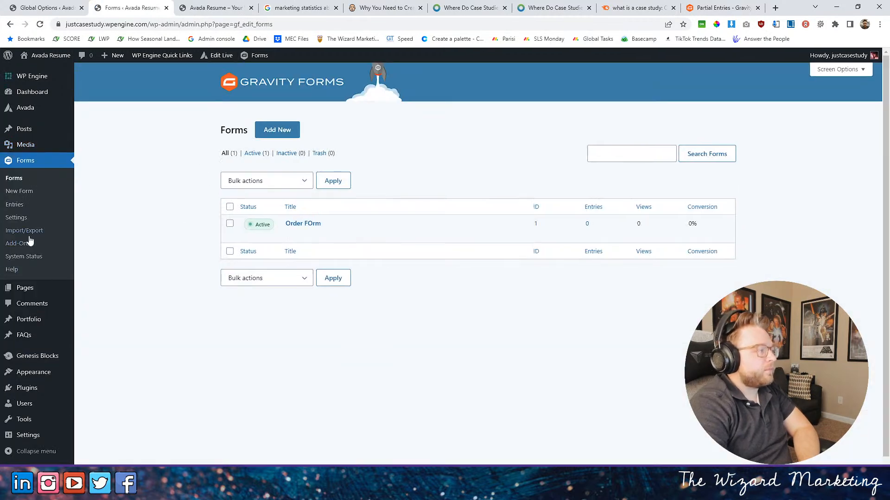
left_click(290, 236)
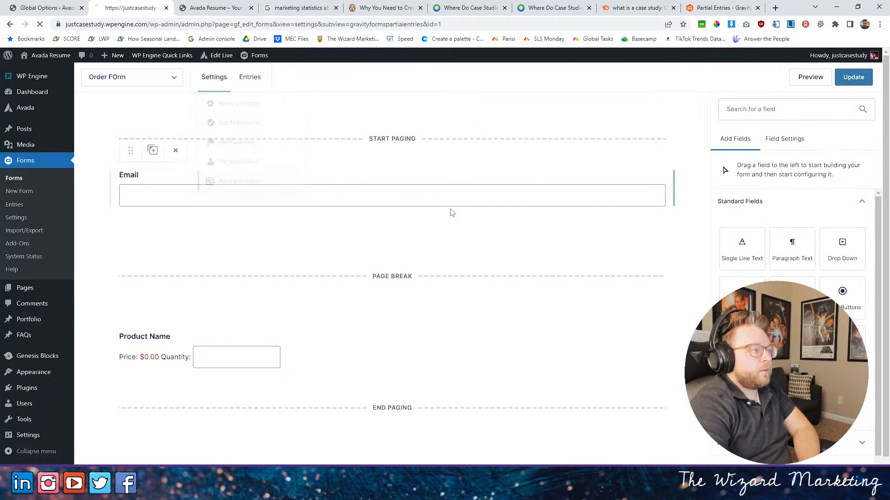
left_click(335, 201)
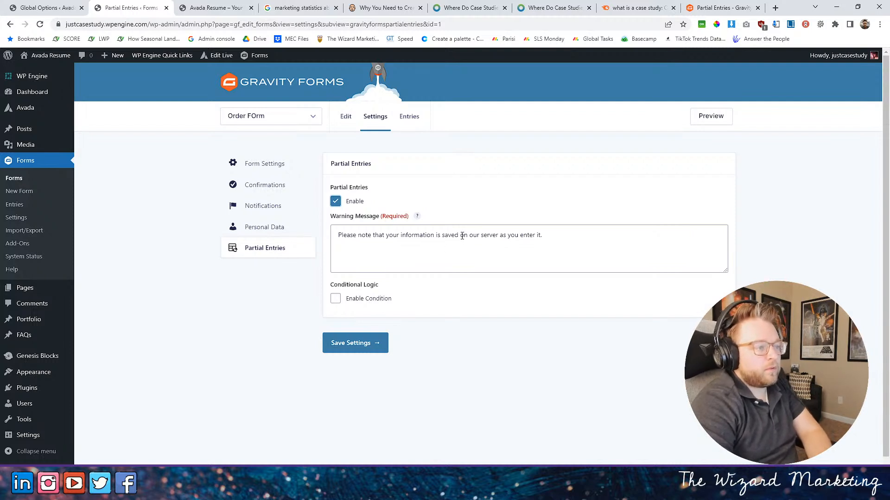
- Shorten the partial entries warning message to "Your information is saved as you enter it." and save the settings
left_click_drag(460, 237, 507, 236)
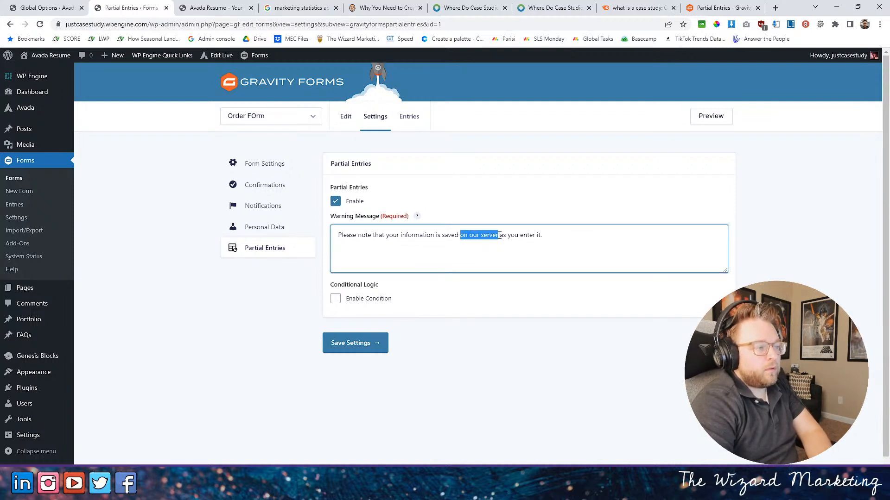
key("BackSpace")
left_click_drag(388, 235, 273, 249)
type("Y")
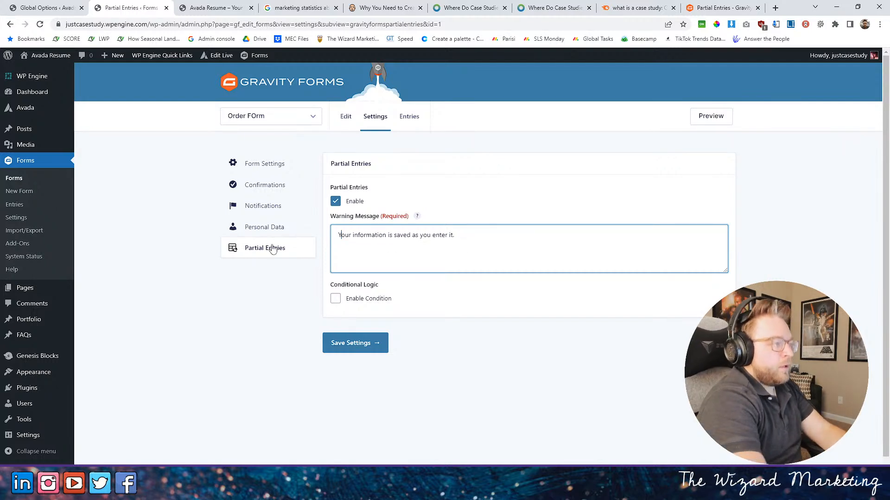
left_click(377, 343)
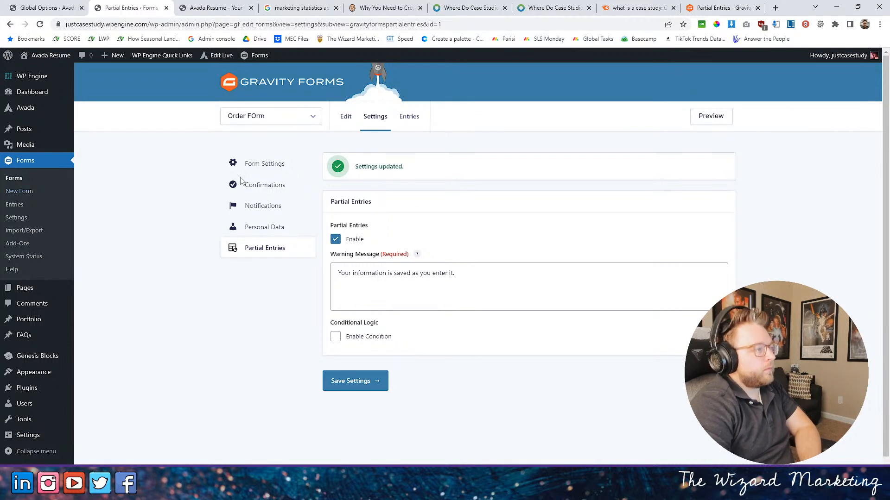
- Preview the order form's first page from the form editor, then return to the editor
left_click(345, 116)
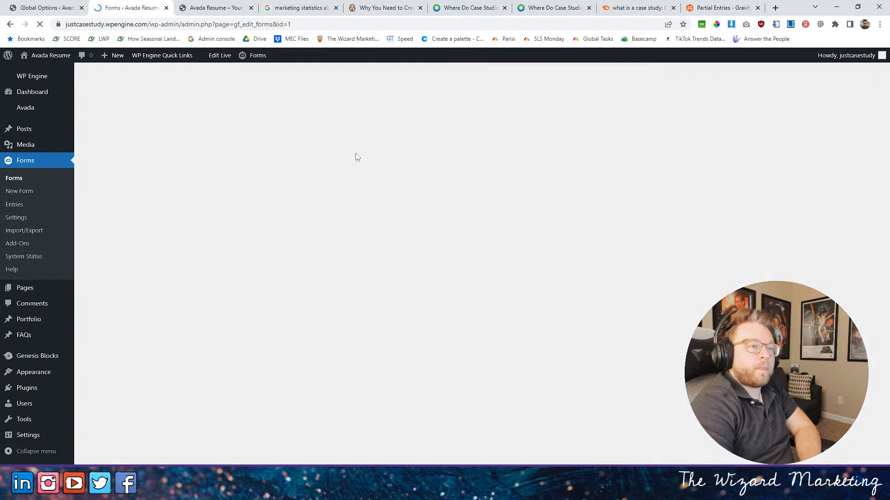
left_click(810, 76)
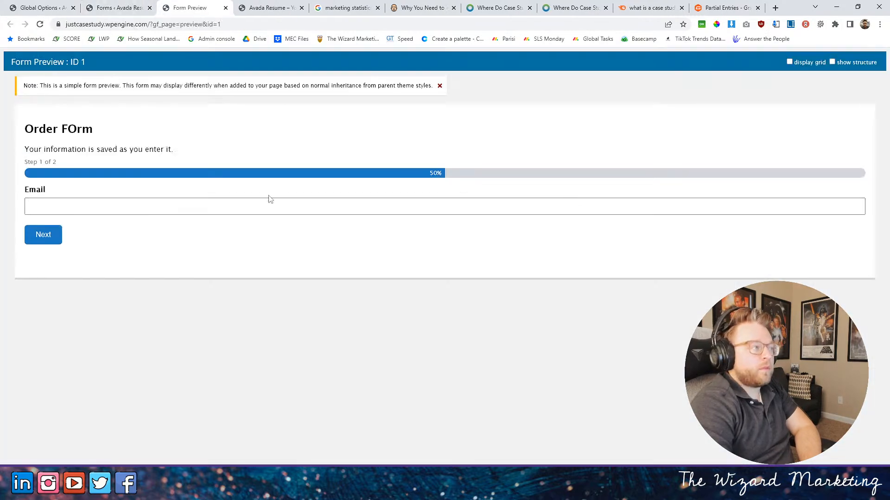
left_click(118, 7)
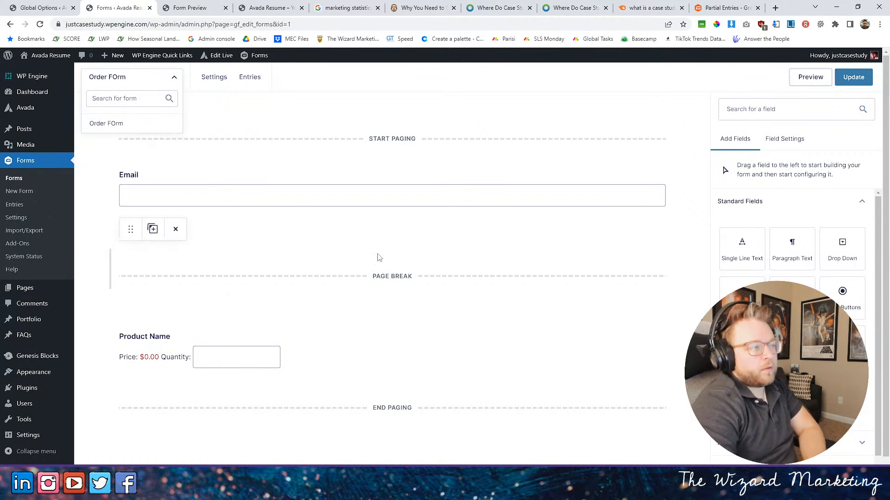
- Set the progress indicator in the order form's pagination options to None
left_click(363, 273)
mouse_move(214, 77)
left_click(251, 122)
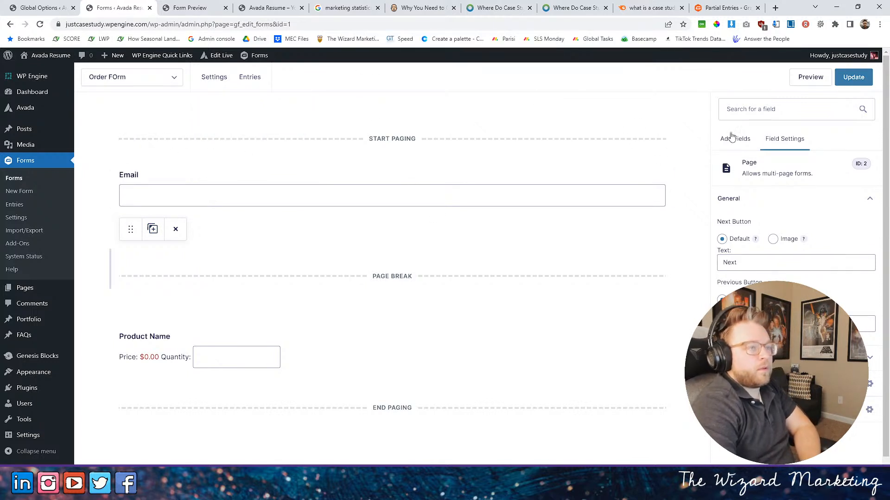
left_click(542, 136)
left_click(564, 140)
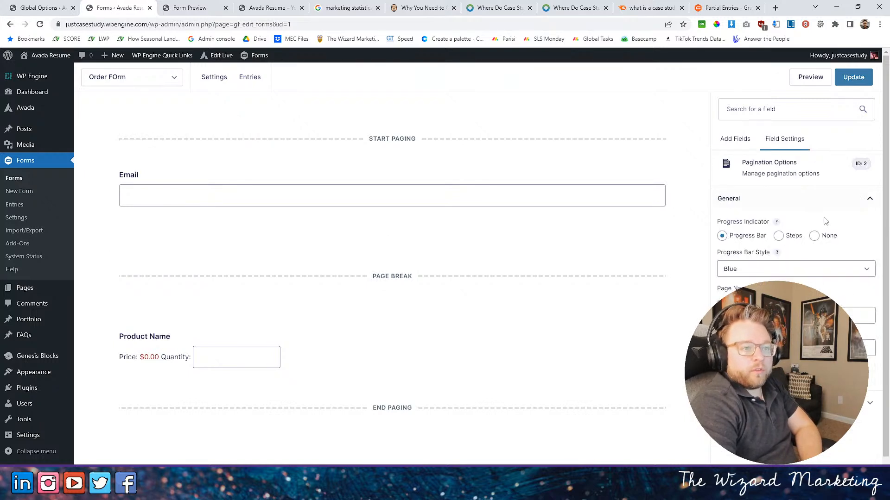
left_click(814, 236)
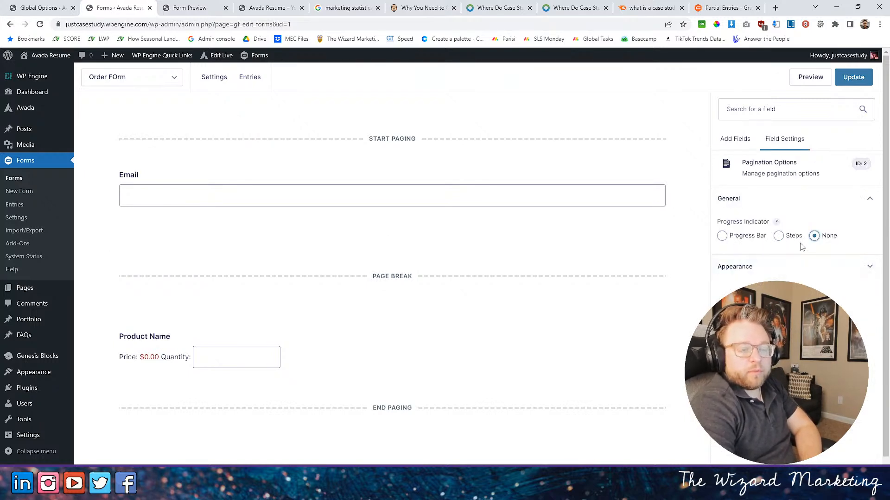
left_click(765, 268)
left_click(738, 200)
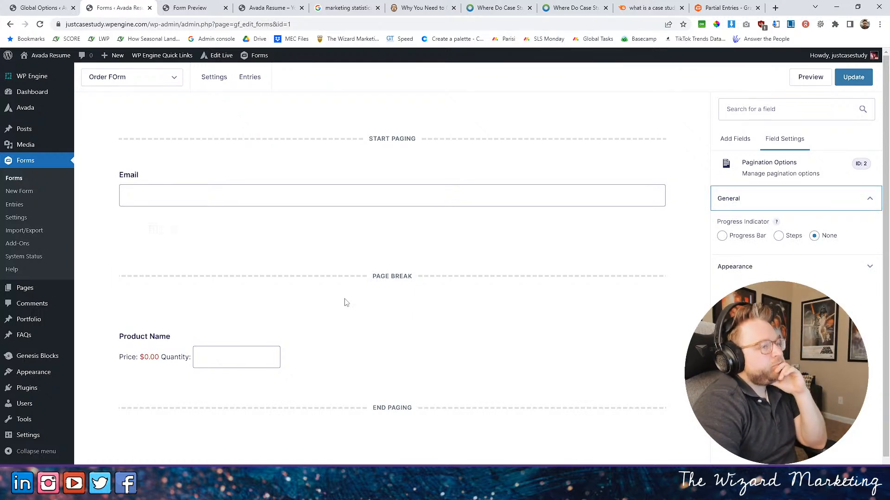
- Add a second page break to the form, between the existing page break and the Product Name field
left_click(735, 141)
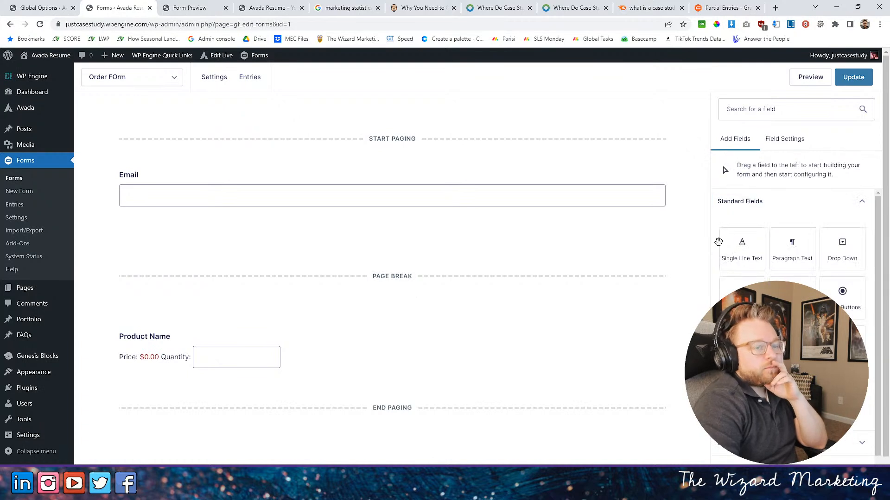
left_click(182, 359)
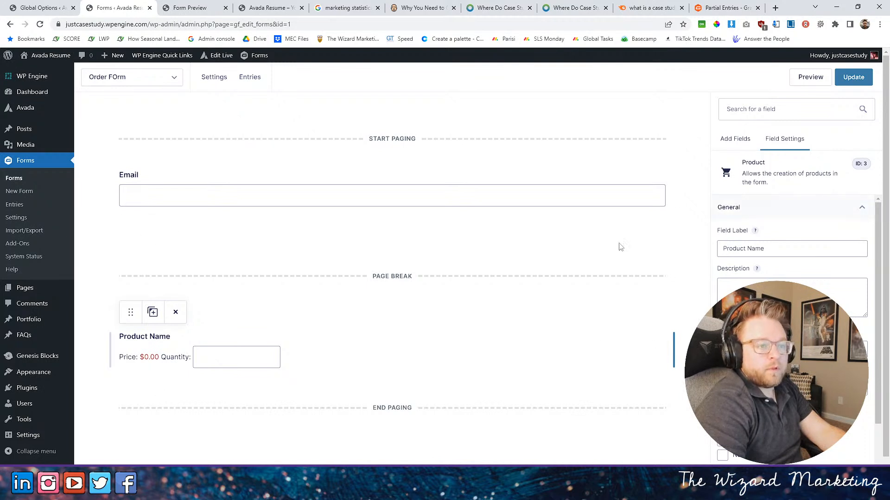
left_click(564, 277)
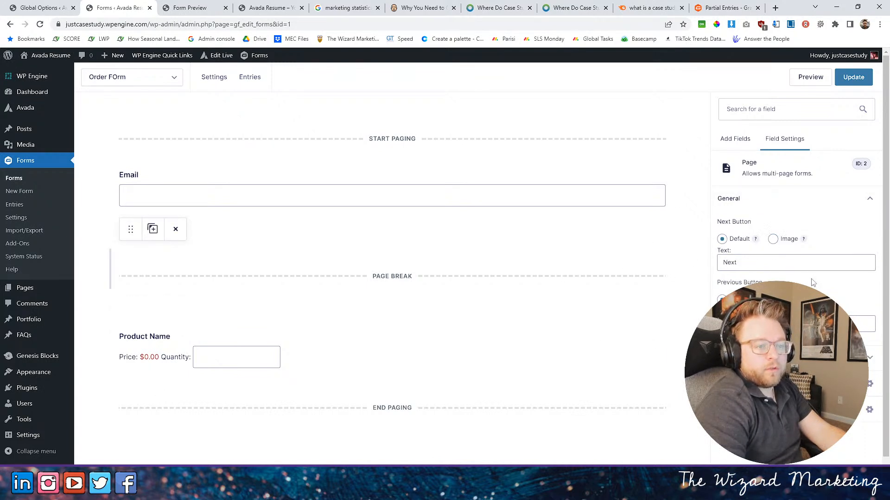
left_click(735, 141)
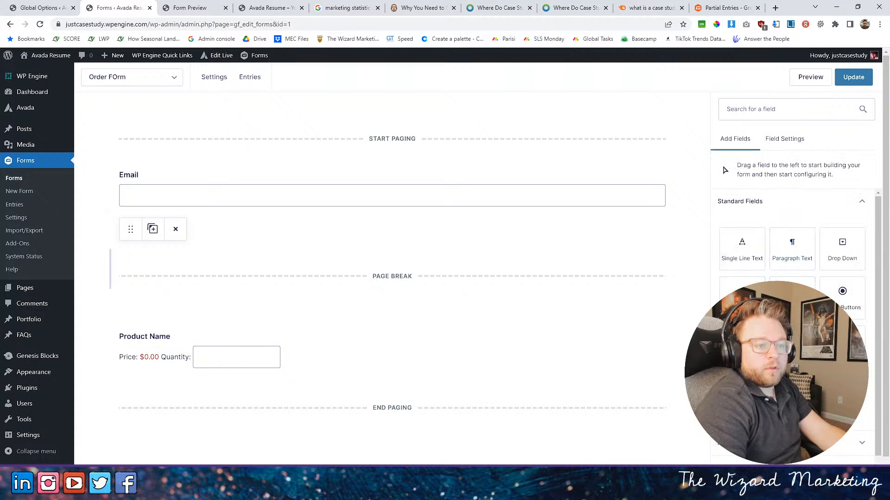
left_click_drag(113, 269, 366, 308)
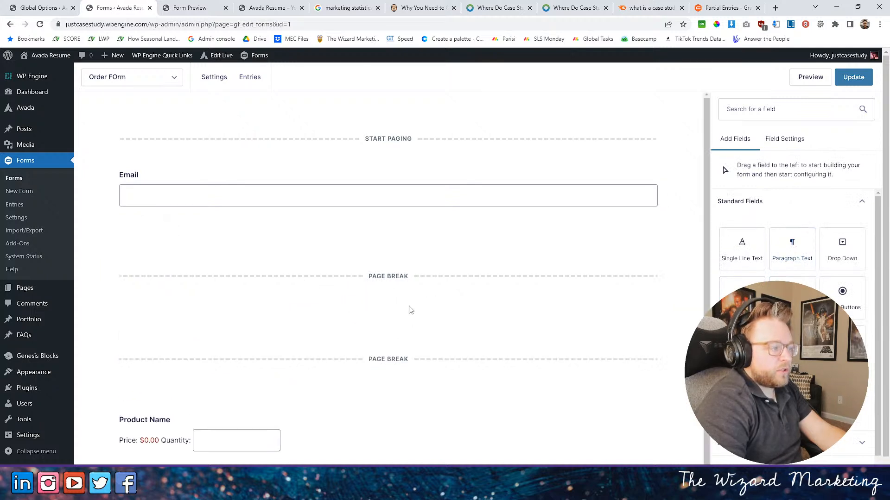
- Add a Single Line Text field between the two page breaks and label it "Company Name"
left_click_drag(740, 244, 369, 296)
left_click(190, 358)
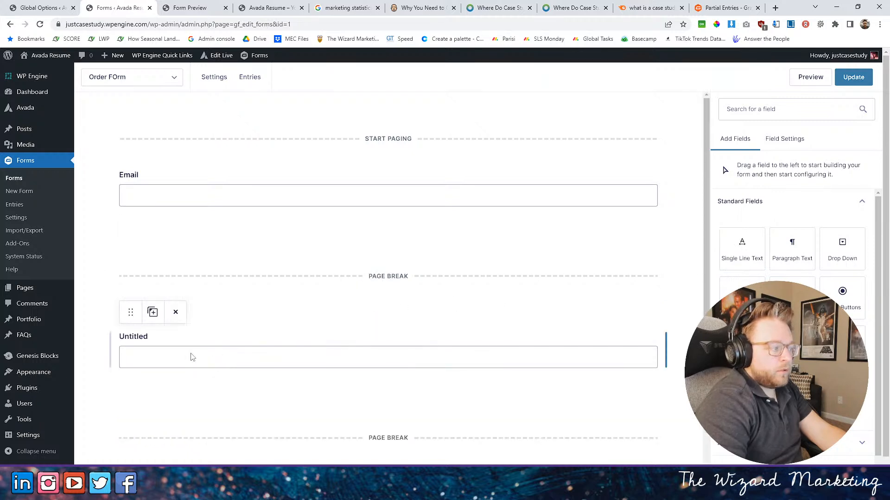
type("Name")
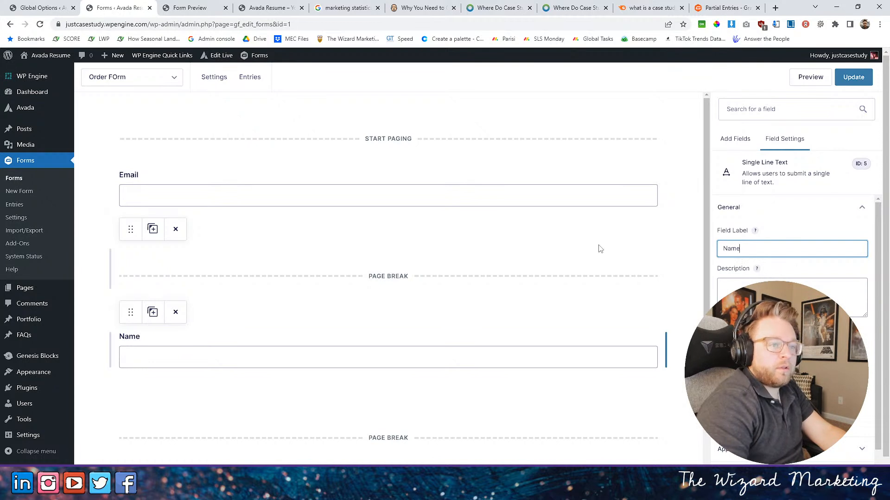
key("ctrl+a")
type("Company Name")
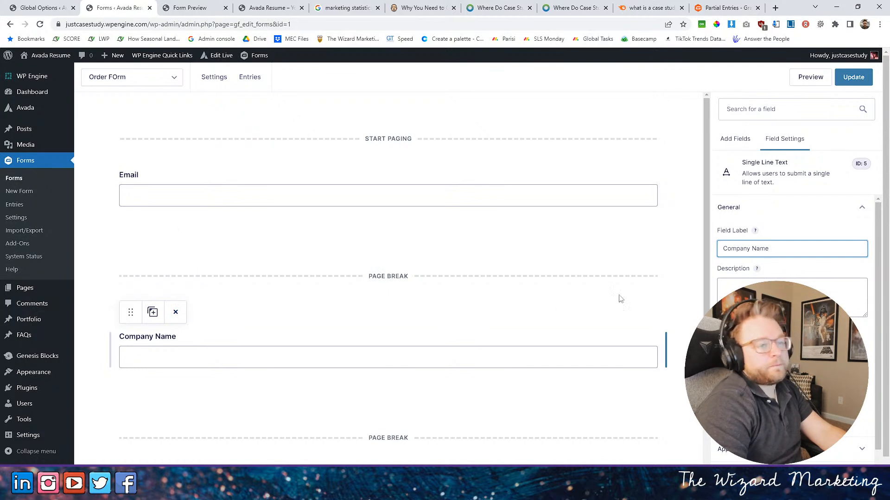
- Return from the Calendly booking page to the order form editor and look over the form's pages
scroll(609, 296, "down", 3)
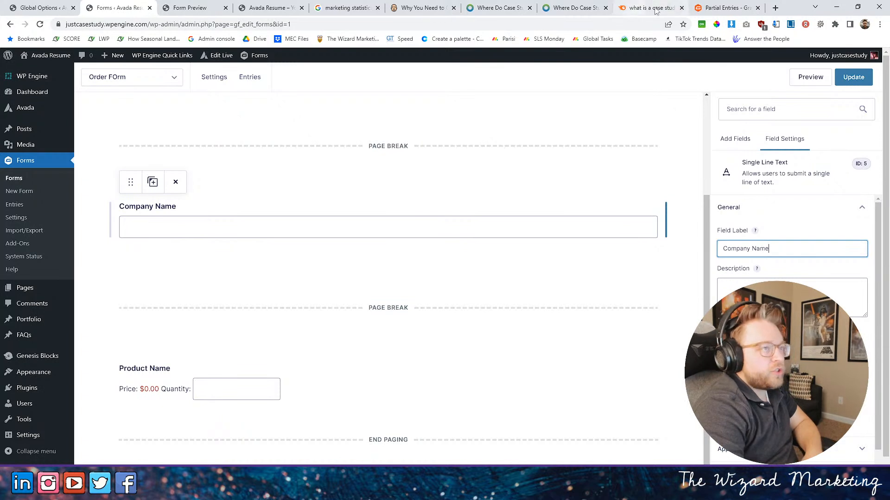
left_click(132, 77)
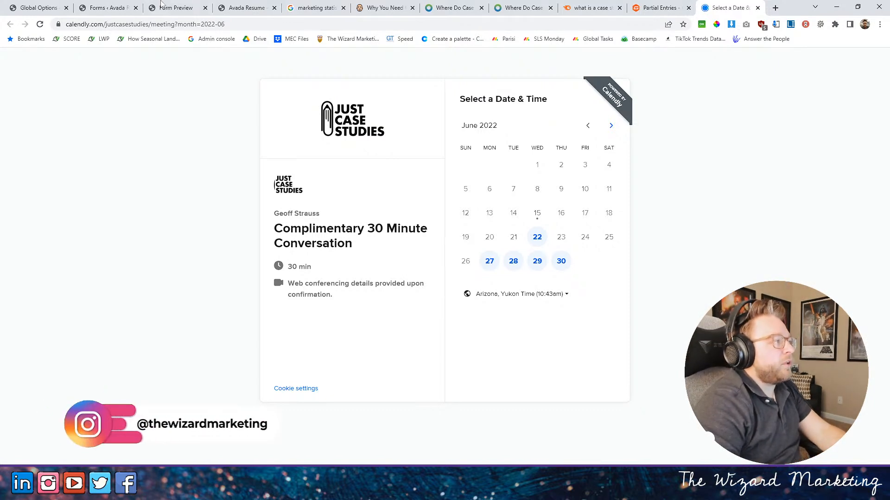
left_click(107, 7)
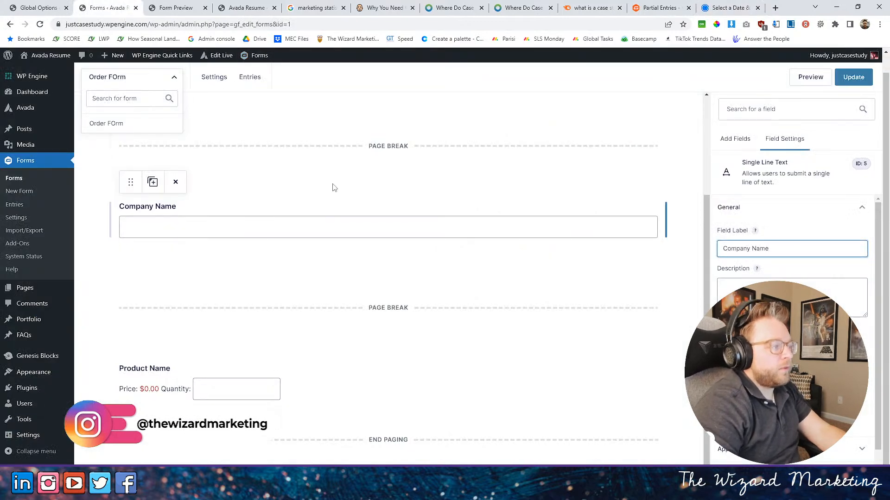
scroll(393, 248, "up", 3)
scroll(623, 296, "down", 1)
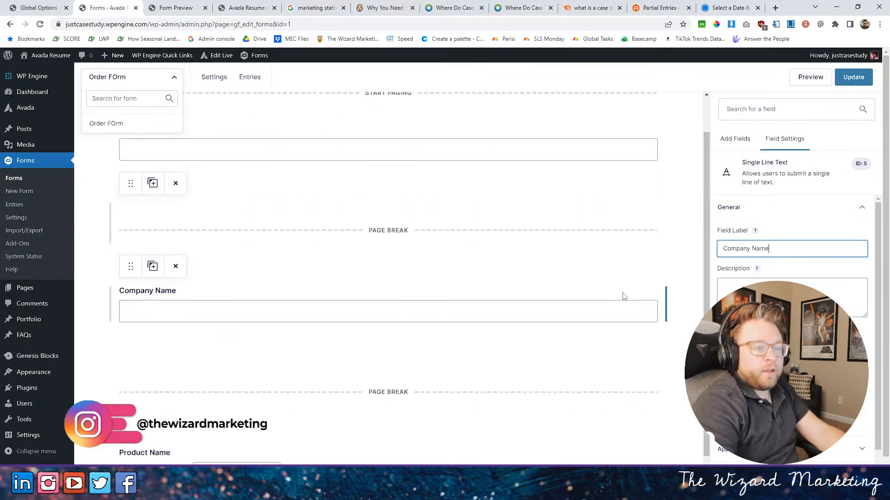
- Add a Paragraph Text field below Company Name and label it "Tell Us About the Case Study"
left_click(734, 138)
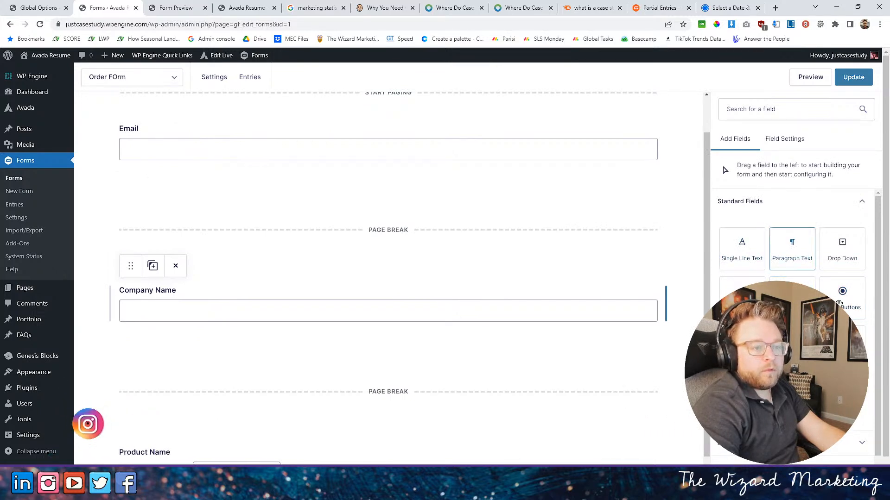
left_click_drag(774, 252, 190, 373)
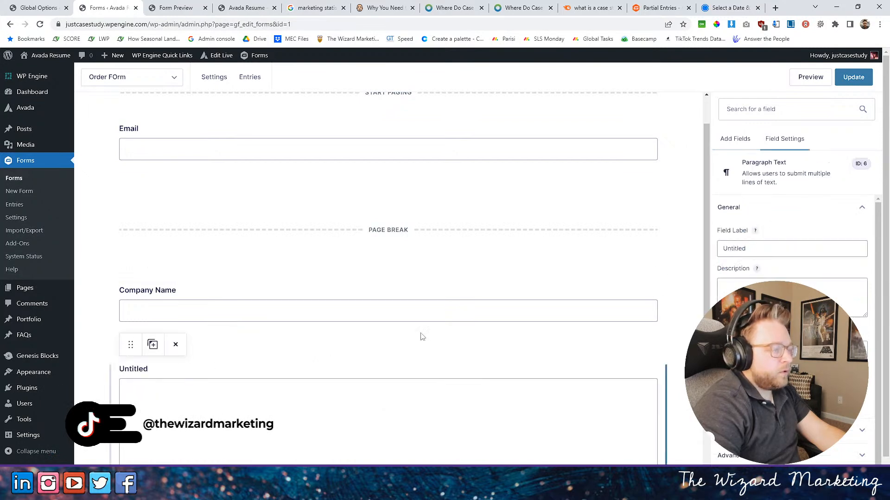
double_click(778, 248)
type("Abo")
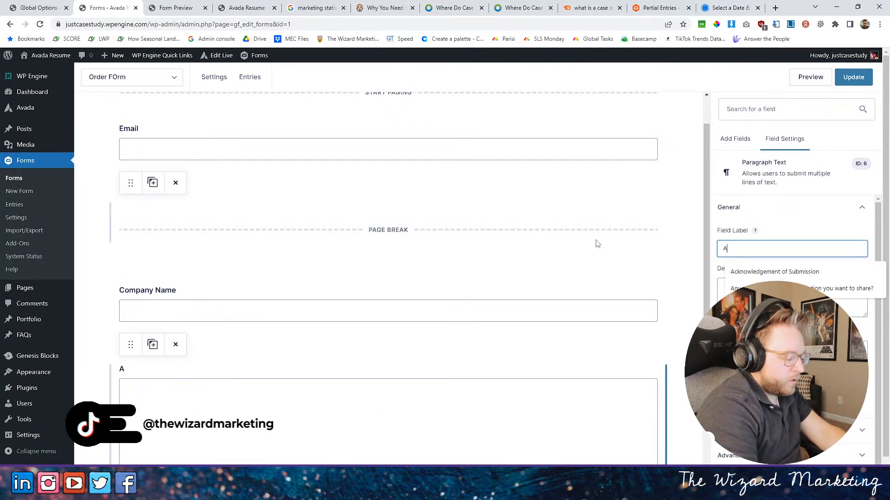
key("BackSpace")
key("BackSpace")
key("BackSpace")
type("Te")
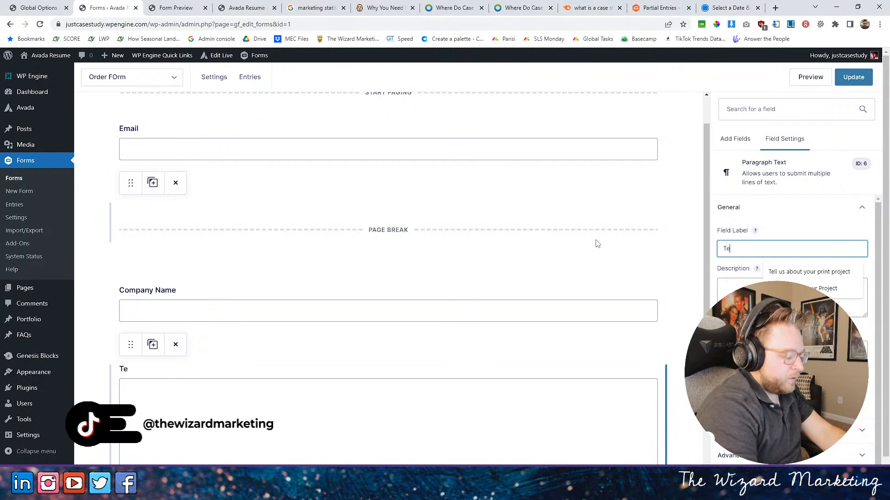
type("ll Us Ab")
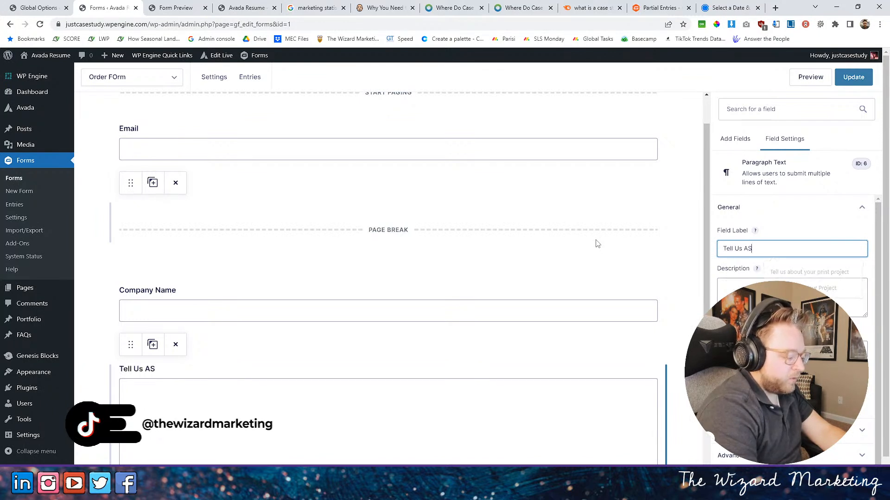
type("out t")
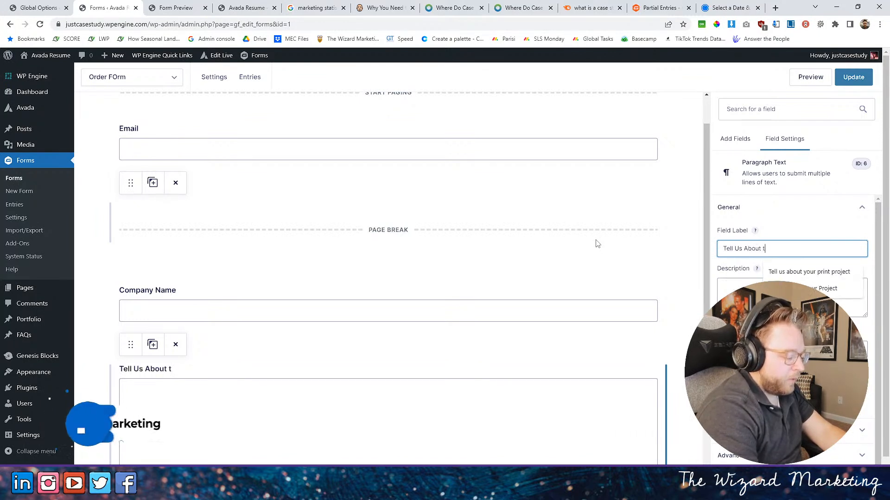
type("he Case Study")
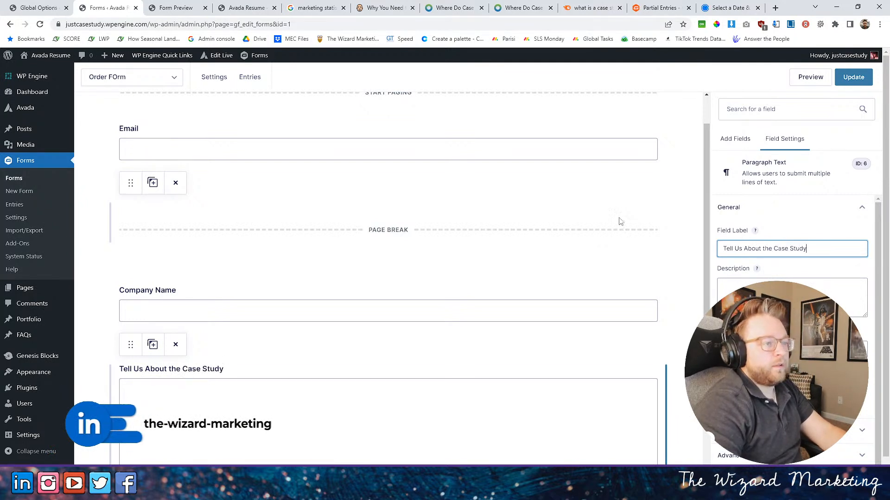
- Make the "Tell Us About the Case Study" field required
scroll(600, 238, "down", 5)
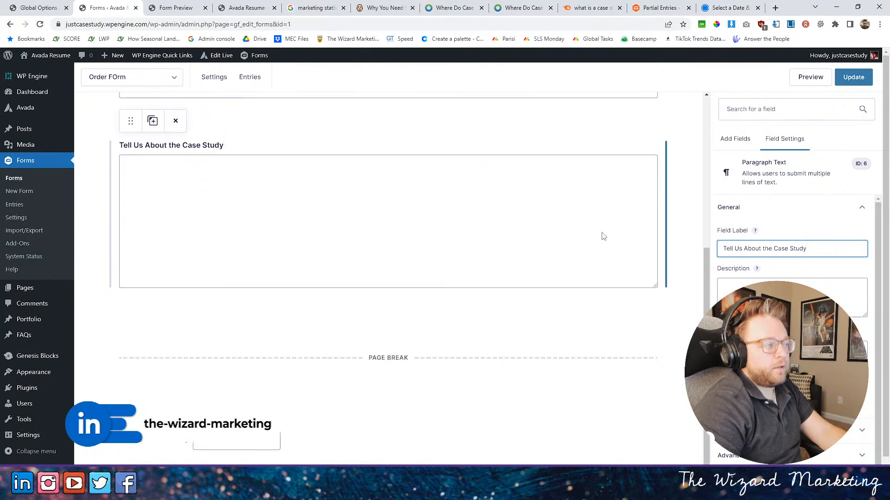
scroll(602, 237, "up", 5)
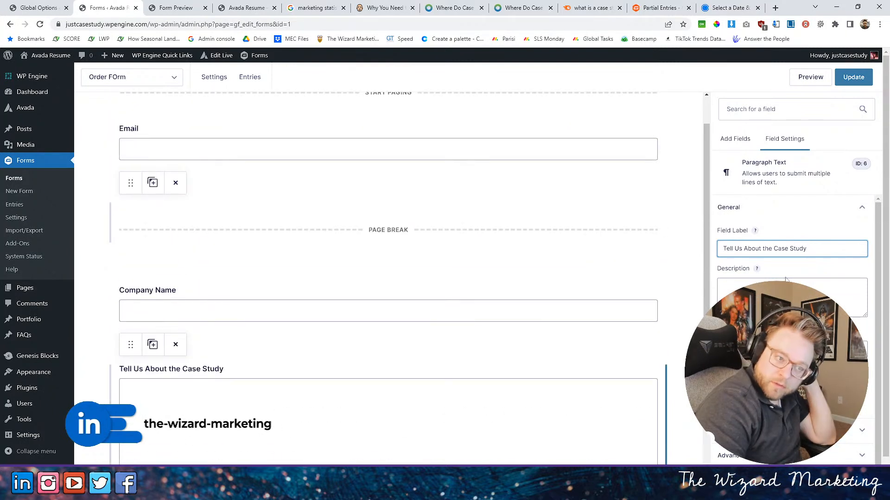
left_click(721, 383)
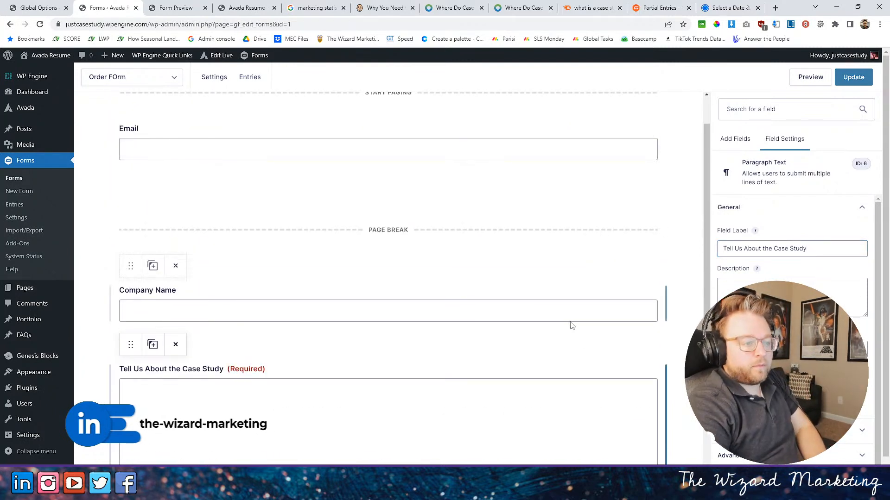
- Make the Company Name field required
left_click(576, 328)
left_click(721, 383)
left_click(238, 173)
- Delete the "Tell Us About the Case Study" paragraph field from the form, along with its entry data
left_click(250, 402)
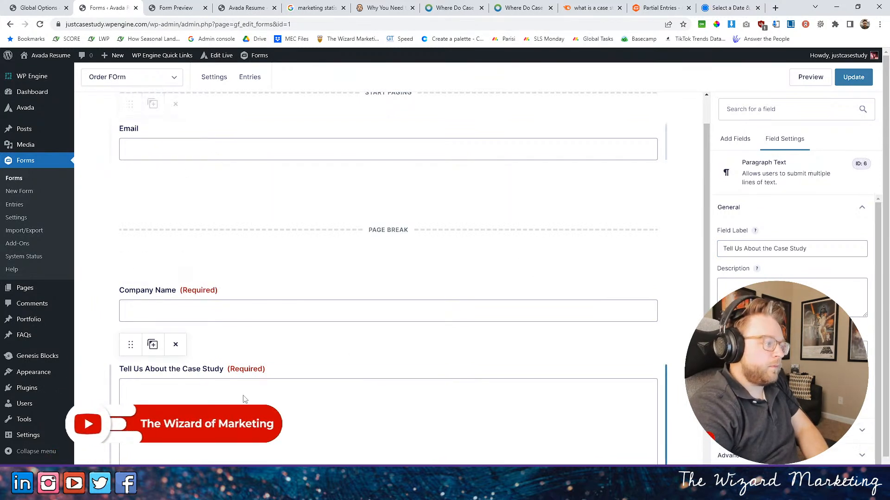
left_click(176, 344)
key("Return")
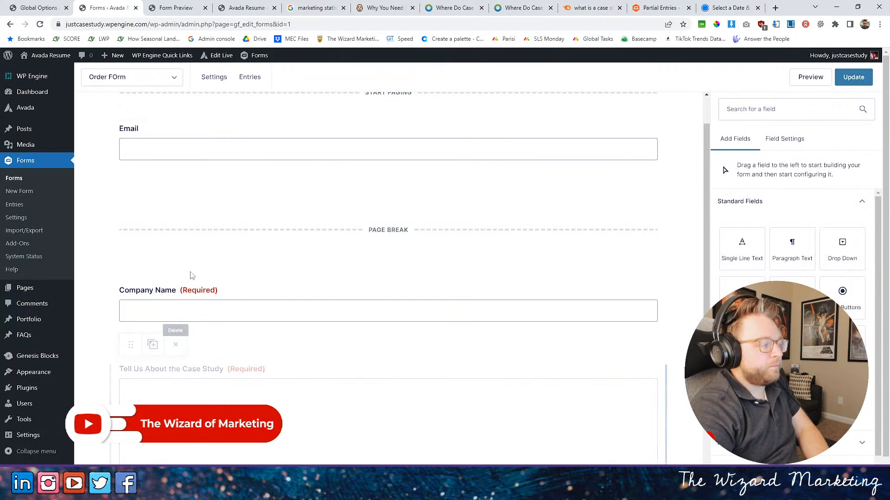
scroll(330, 241, "down", 2)
left_click(339, 238)
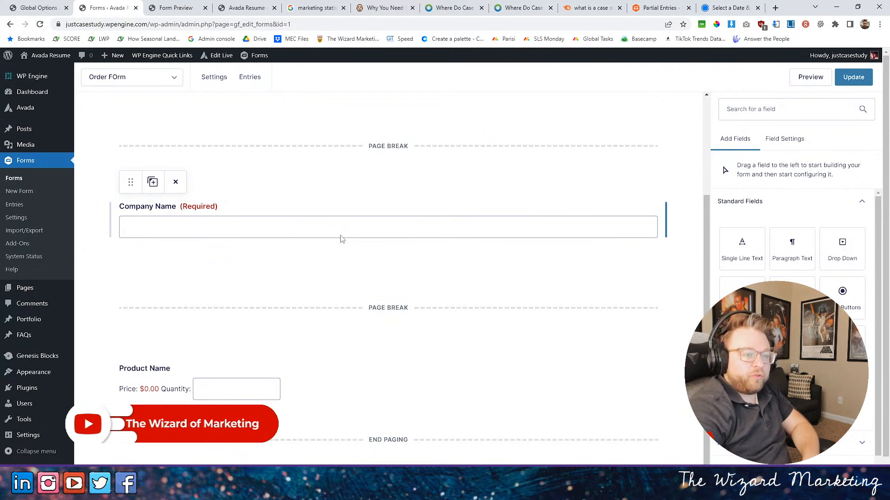
scroll(462, 209, "up", 3)
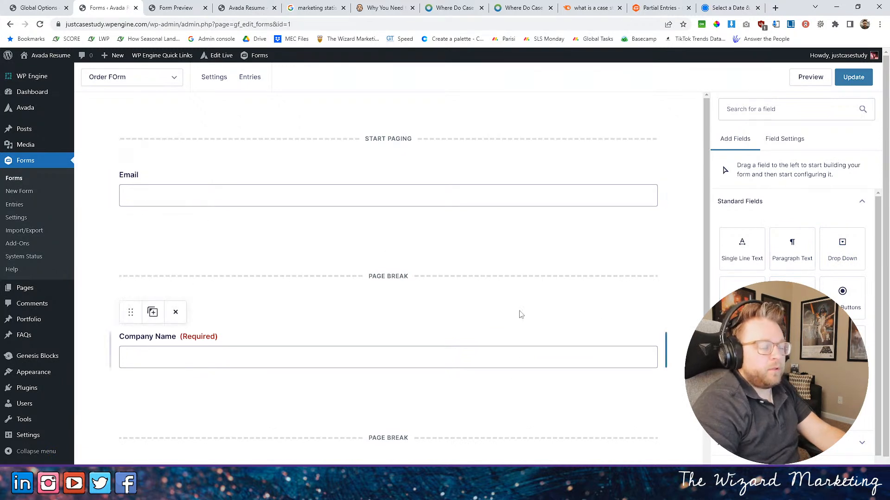
scroll(791, 251, "down", 1)
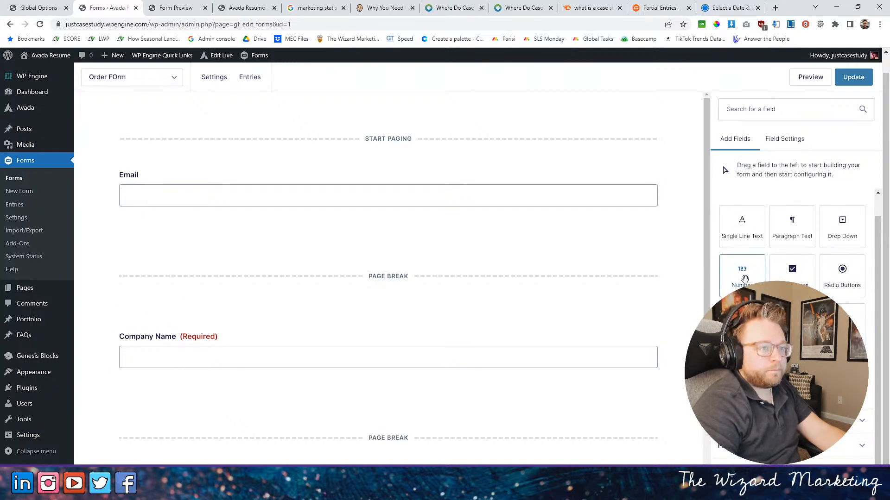
left_click_drag(740, 268, 248, 376)
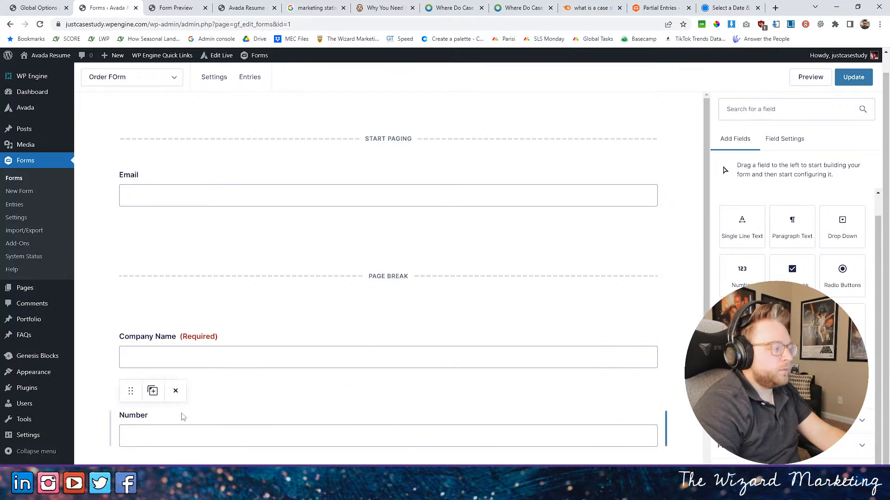
scroll(171, 412, "down", 2)
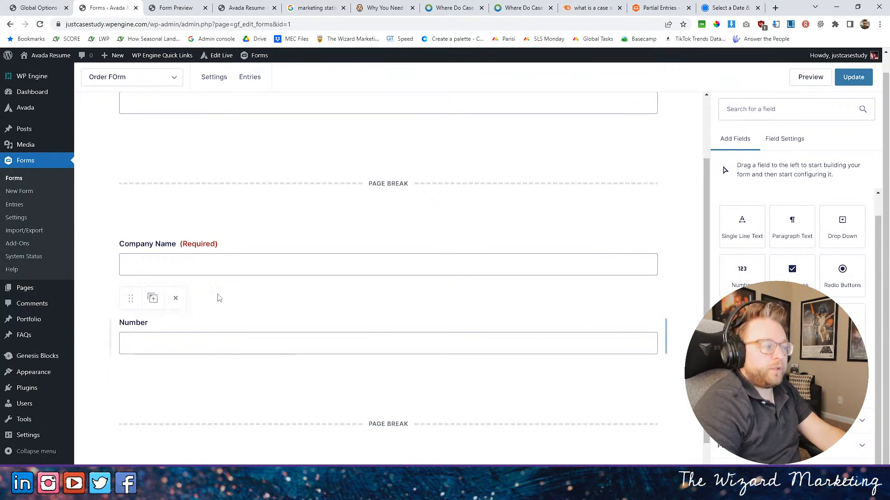
left_click(175, 298)
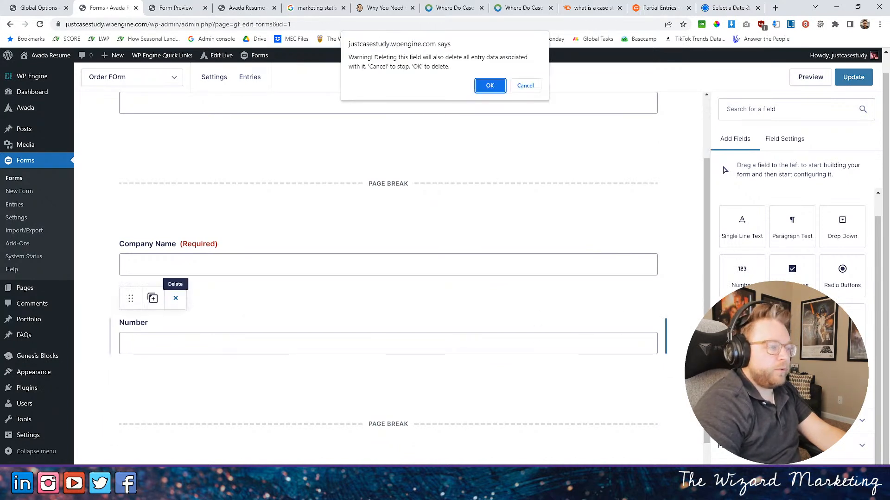
left_click(490, 86)
- Add a required Single Line Text field above Company Name and label it "Contact Name"
left_click_drag(740, 223, 157, 259)
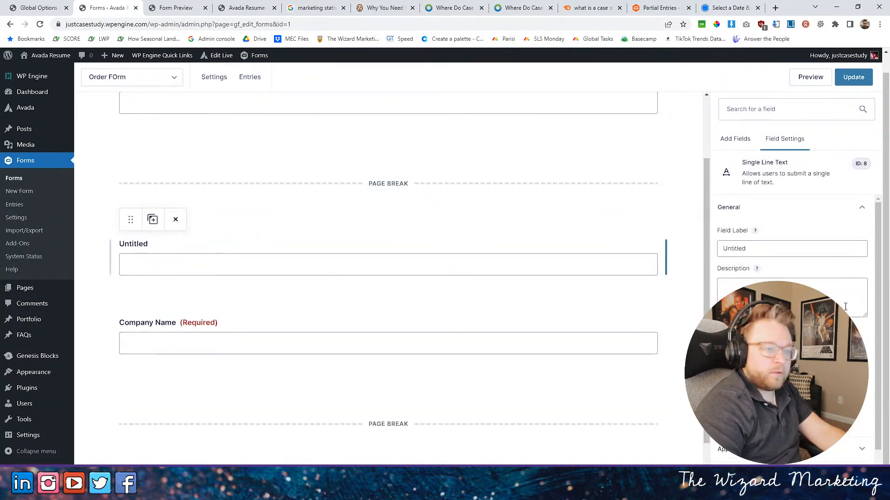
type("Contact Name")
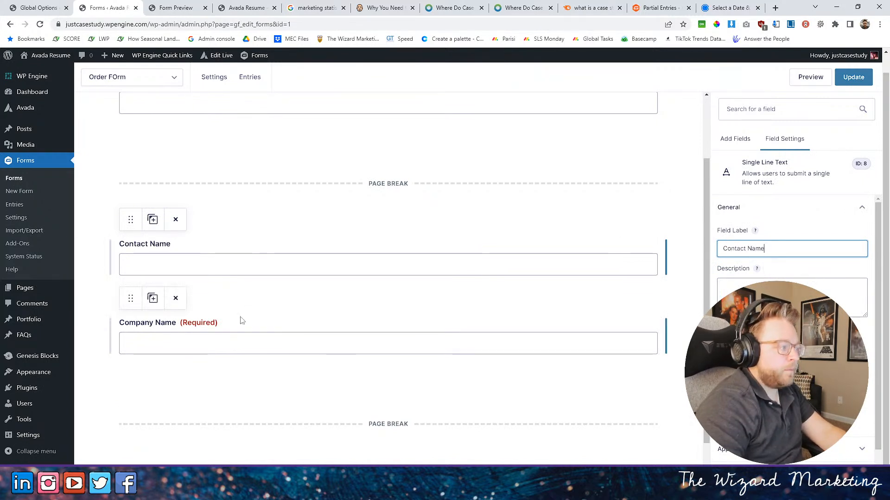
left_click(227, 263)
left_click(721, 398)
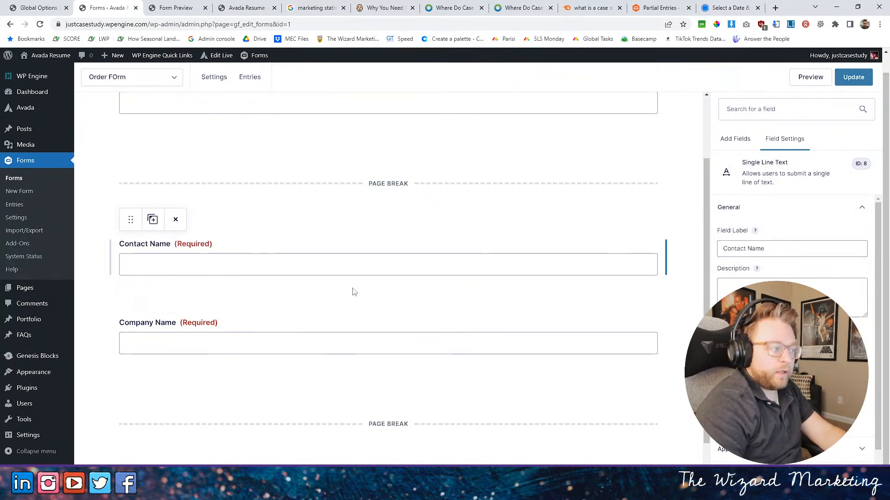
scroll(784, 257, "down", 1)
scroll(785, 257, "up", 1)
- Add a required Phone field between Contact Name and Company Name and label it "Contact Phone Number"
left_click(735, 138)
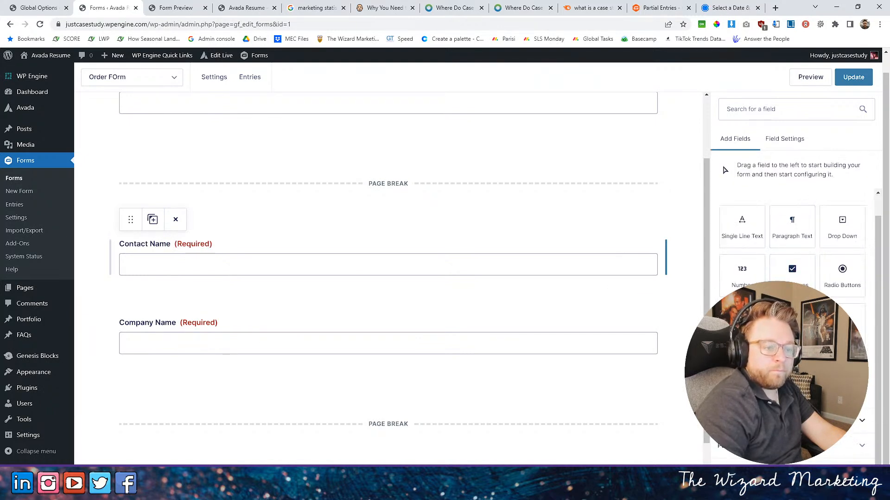
scroll(792, 278, "down", 4)
left_click_drag(742, 324, 137, 346)
left_click_drag(755, 249, 606, 252)
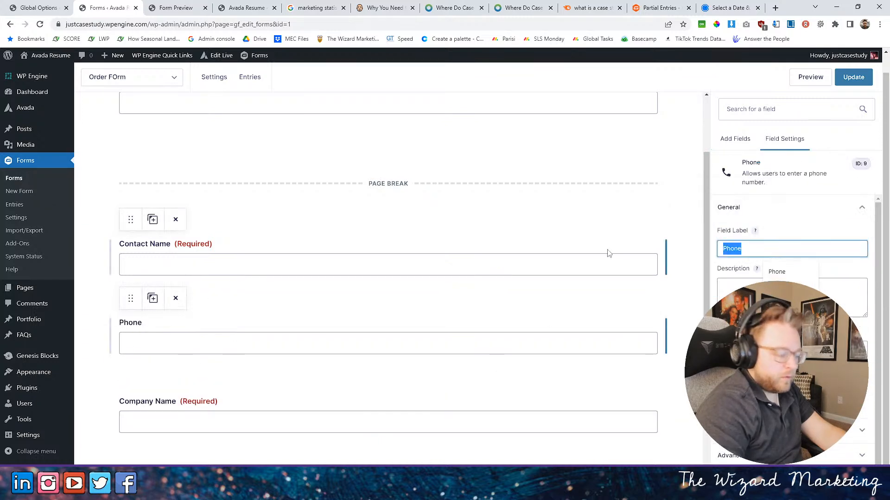
type("Contadct")
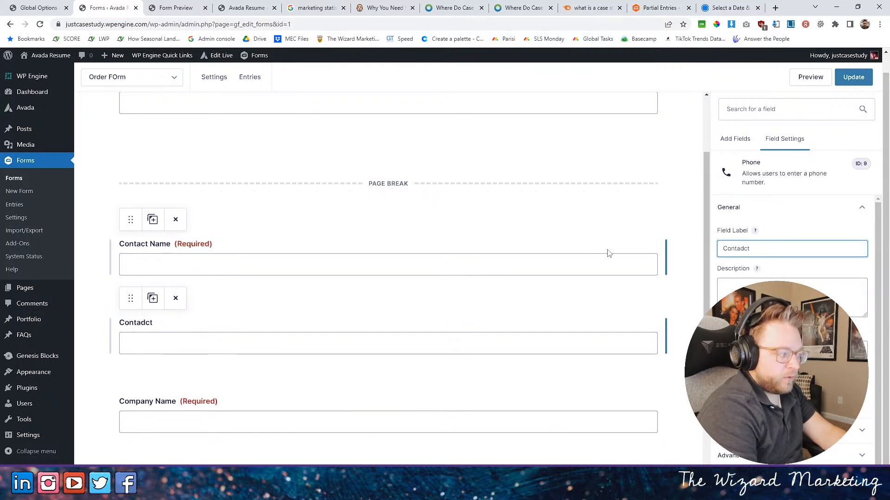
key("BackSpace")
key("BackSpace")
key("BackSpace")
type("ct Phone Number")
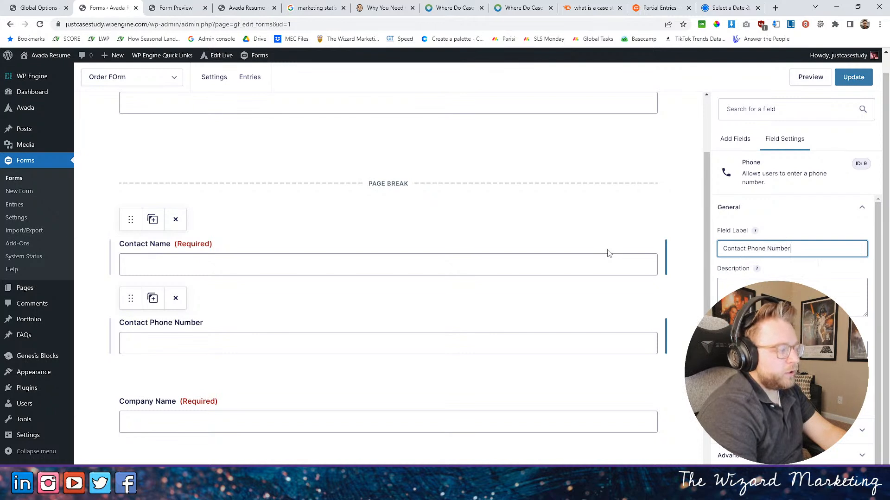
left_click(721, 381)
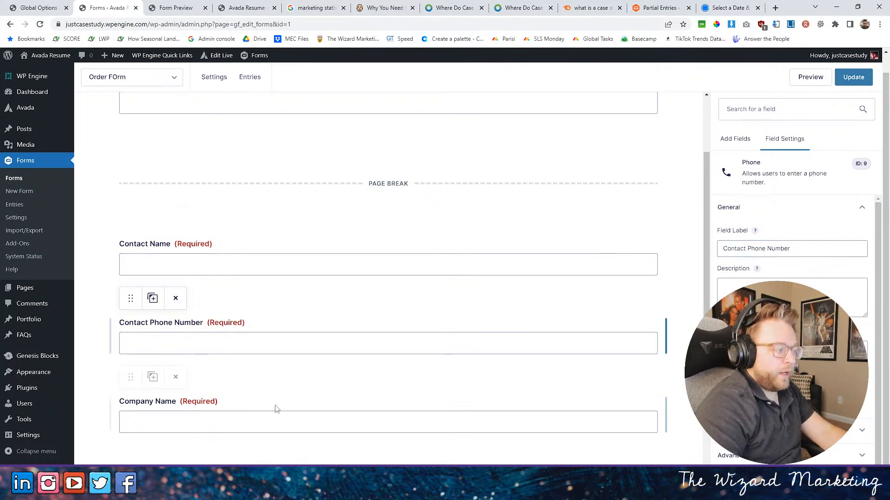
- Move the page break that follows Company Name so it sits between Contact Phone Number and Company Name
scroll(398, 375, "down", 4)
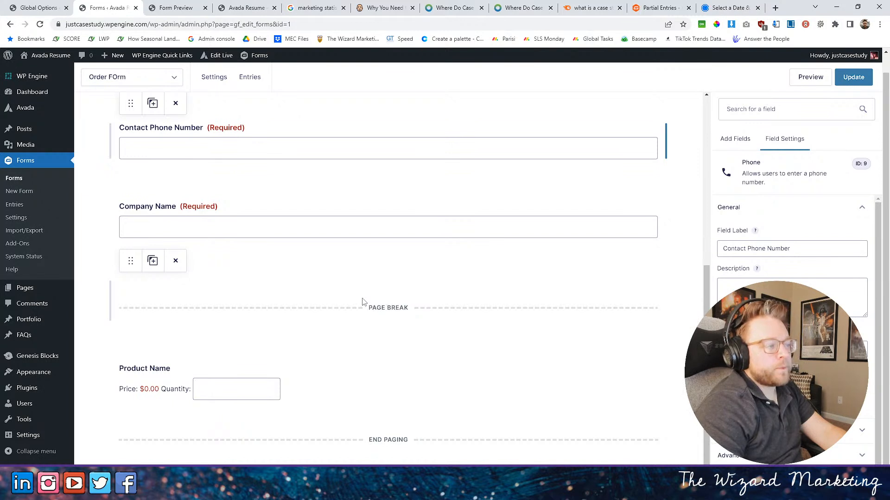
left_click_drag(133, 258, 124, 140)
left_click_drag(125, 185, 150, 340)
scroll(741, 225, "down", 1)
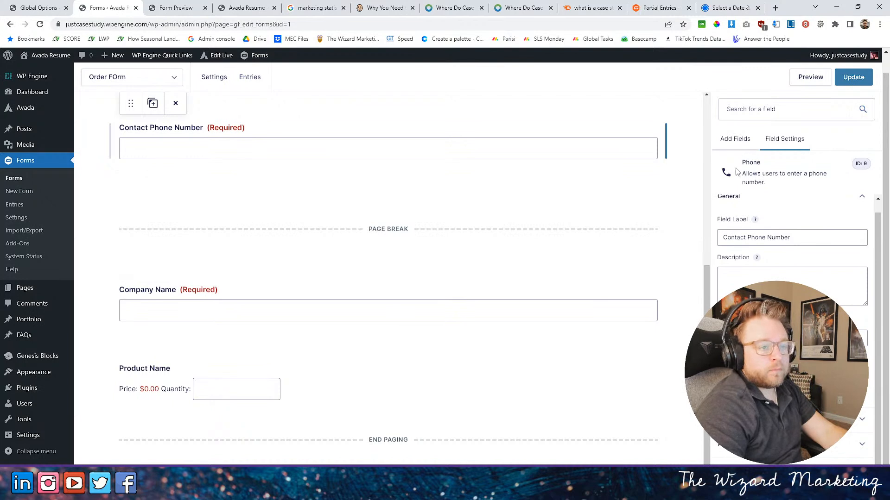
left_click(734, 143)
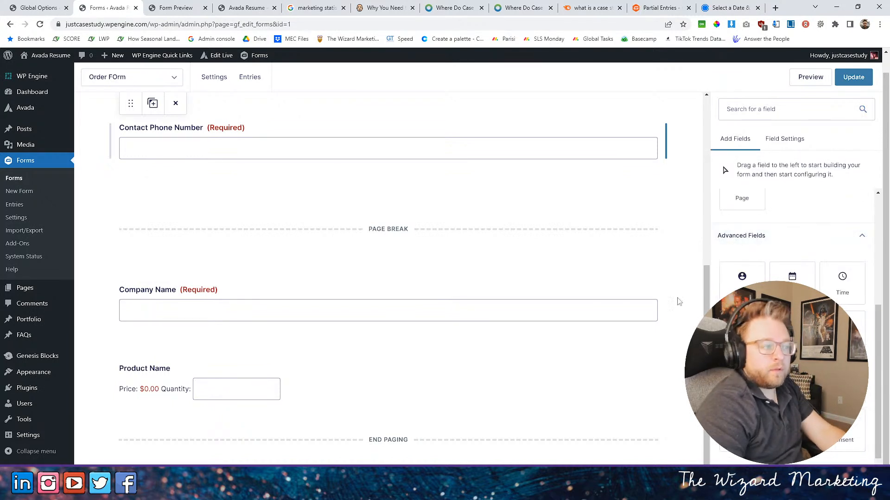
left_click(419, 302)
left_click(725, 238)
type("You")
key("BackSpace")
key("BackSpace")
key("BackSpace")
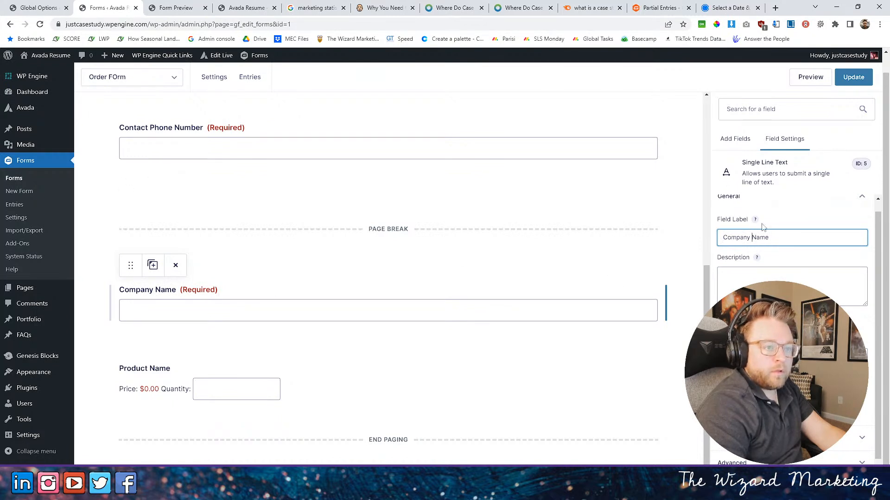
left_click(737, 139)
left_click(782, 140)
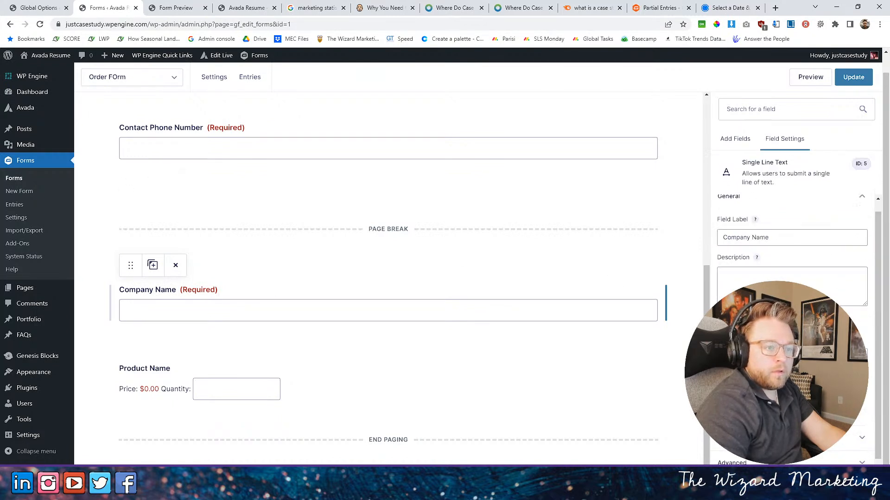
- Add a required Single Line Text field below Company Name and label it "Company Website / Info Page"
left_click(745, 136)
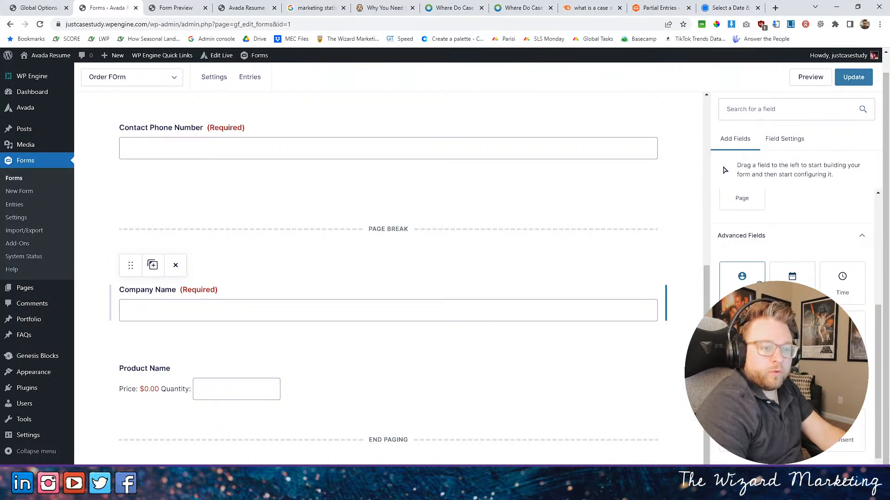
scroll(765, 259, "up", 5)
left_click_drag(741, 248, 248, 364)
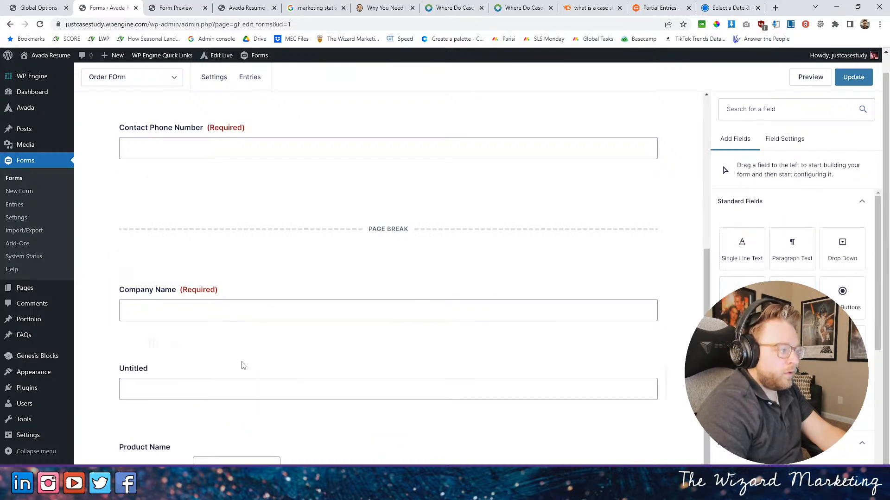
left_click_drag(723, 237, 765, 240)
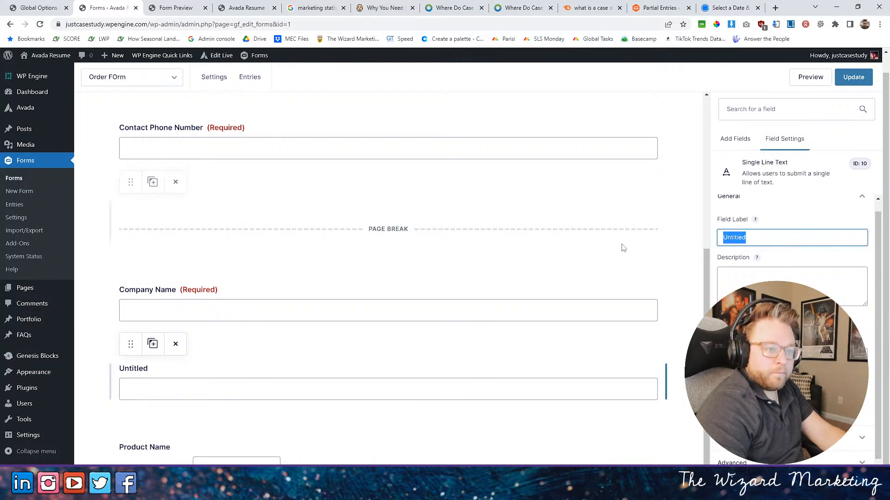
type("Company Webs")
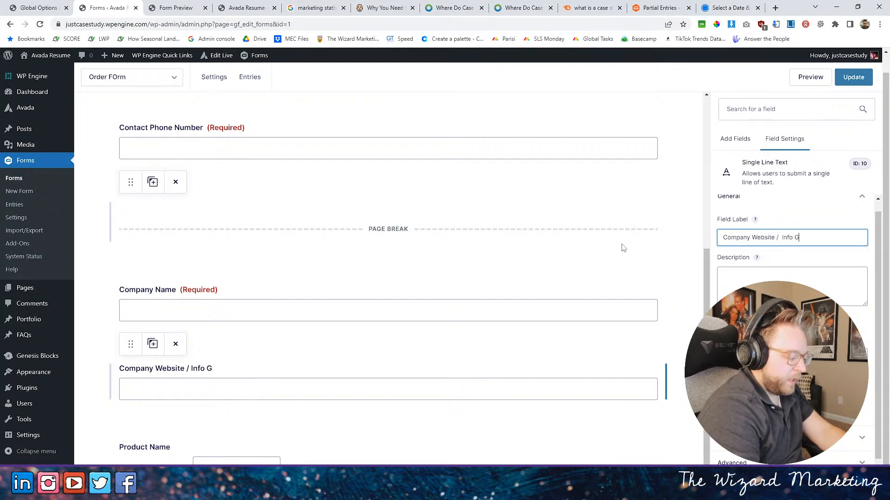
left_click(347, 354)
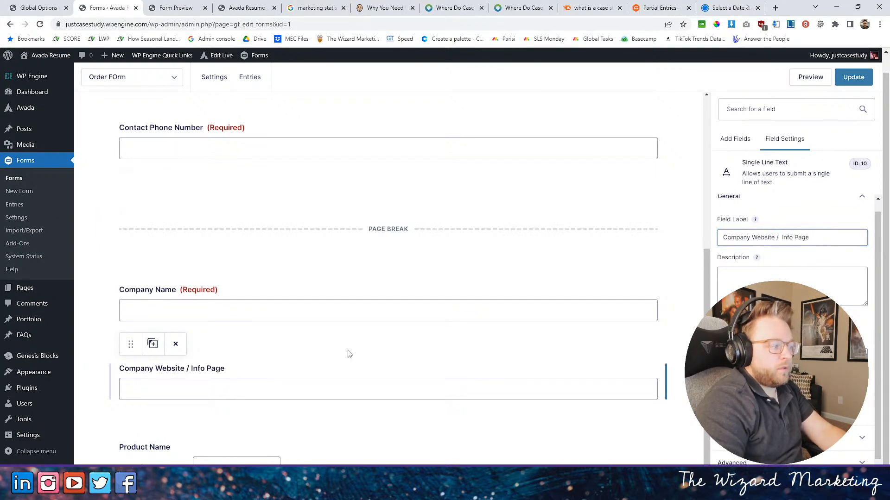
left_click(424, 393)
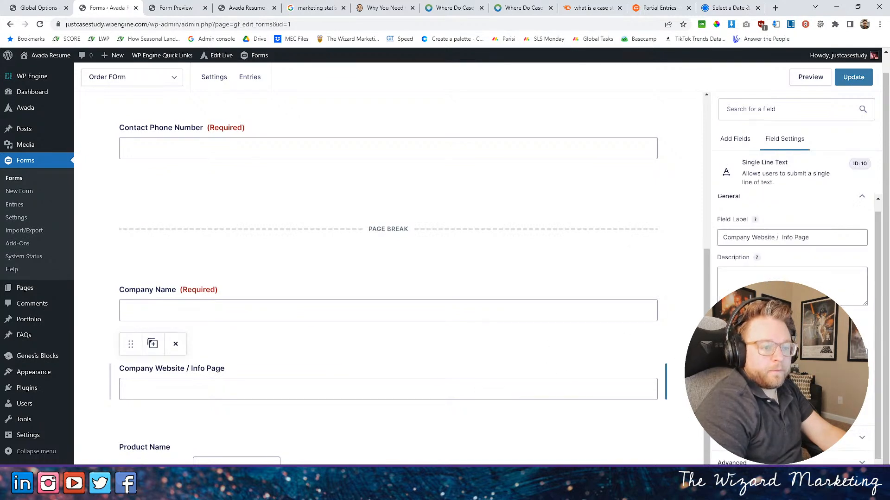
scroll(710, 300, "down", 2)
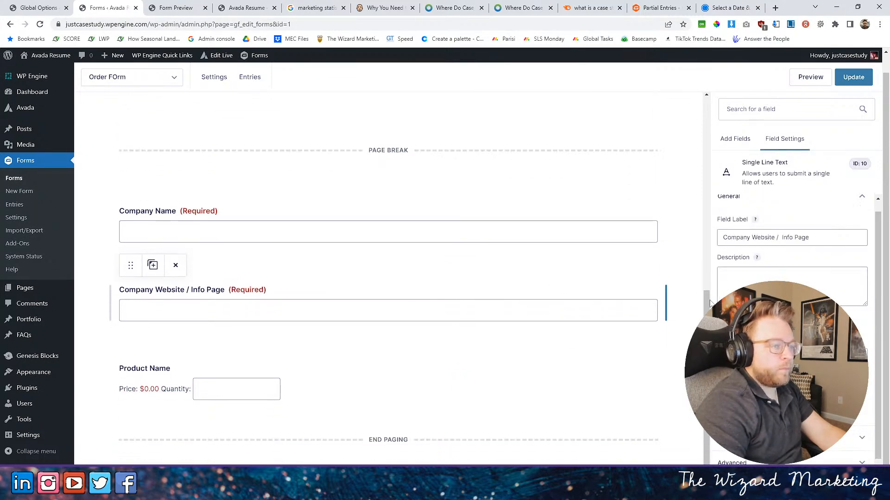
- Insert a page break below Company Website / Info Page and add a Single Line Text field labelled "Customer Name" right after it
left_click(735, 139)
left_click_drag(742, 396, 380, 369)
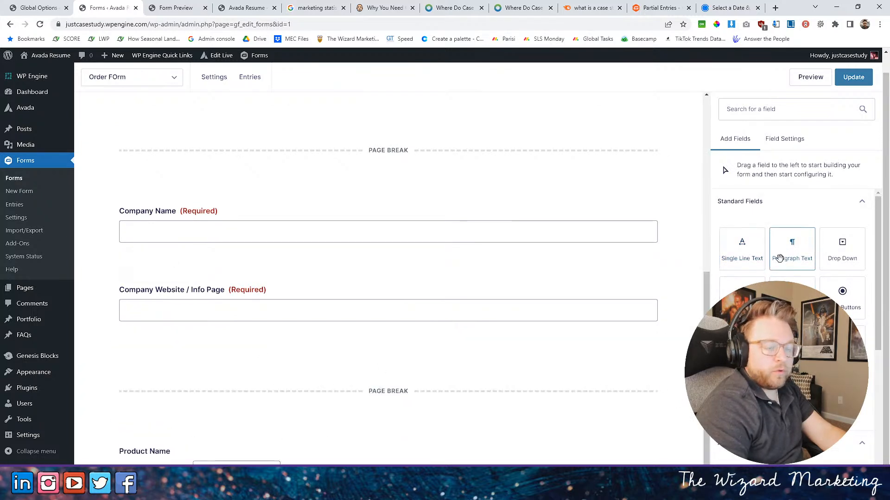
left_click_drag(752, 256, 297, 414)
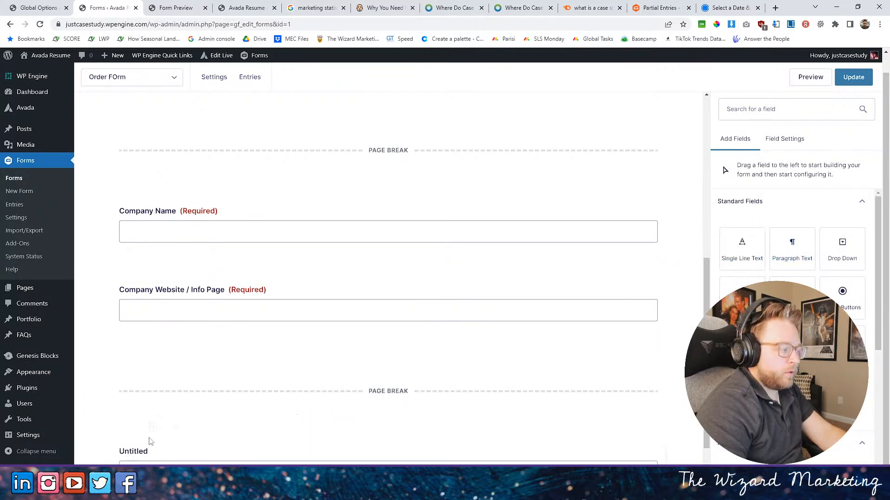
double_click(737, 238)
left_click(757, 239)
double_click(757, 239)
type("Customer Name")
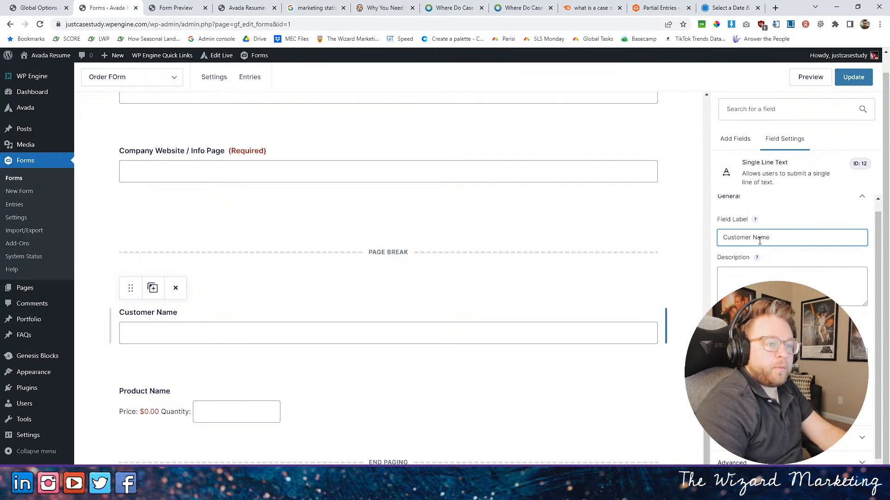
- Make the Customer Name field required
scroll(850, 214, "down", 1)
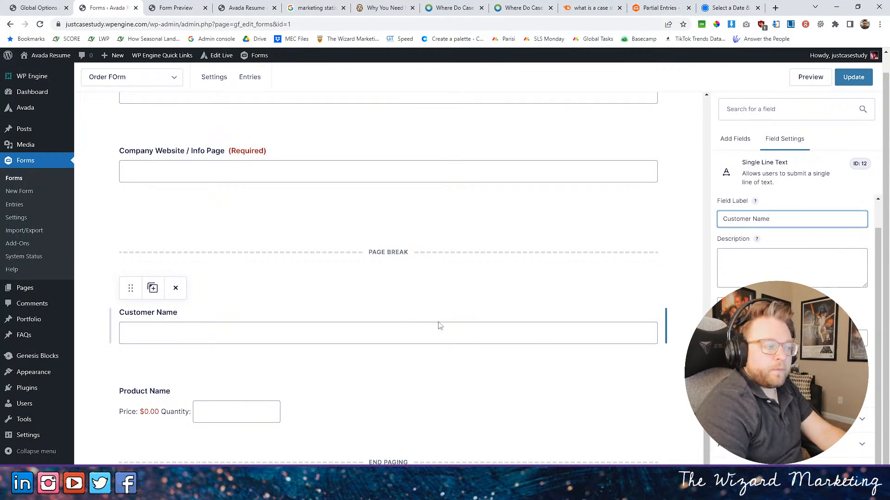
left_click(255, 340)
left_click(721, 373)
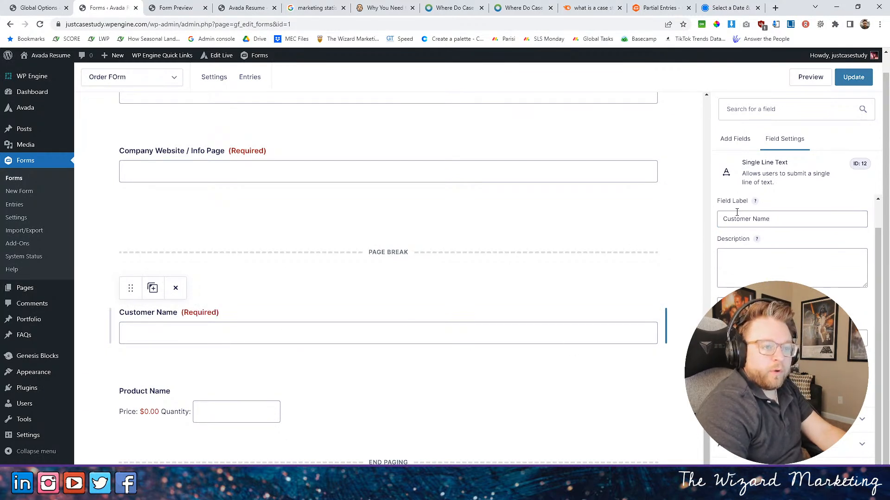
- Rename the Customer Name field as "Customer Company Name"
left_click(735, 143)
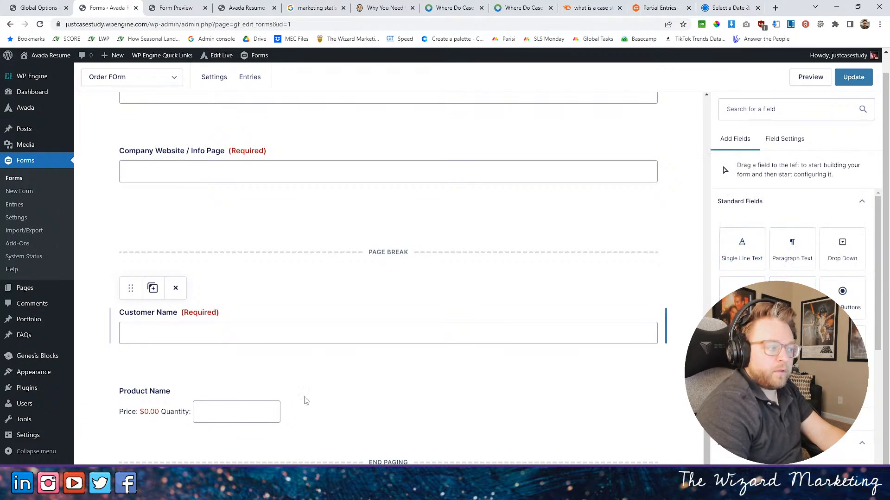
left_click(171, 337)
left_click(752, 219)
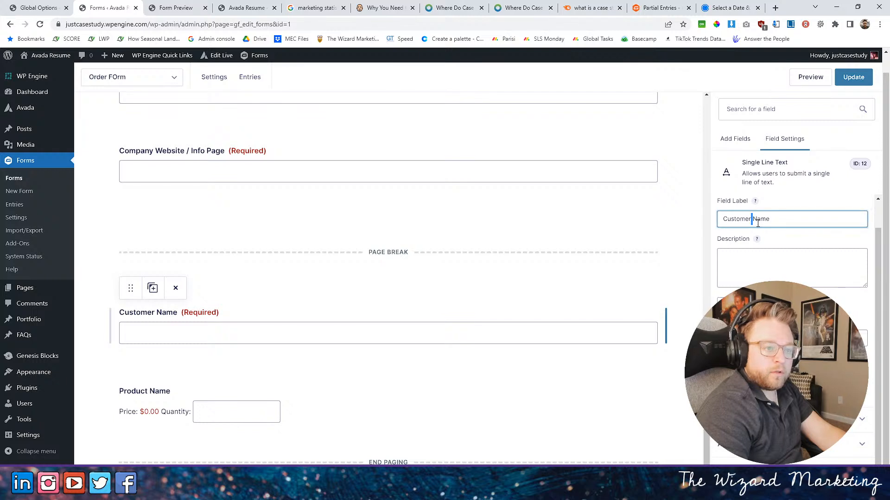
type("Compnma")
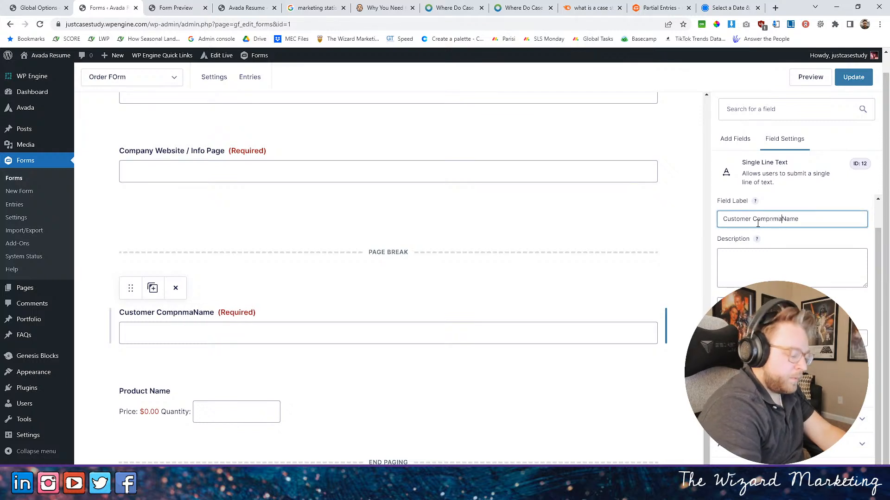
key("BackSpace")
key("BackSpace")
type("any")
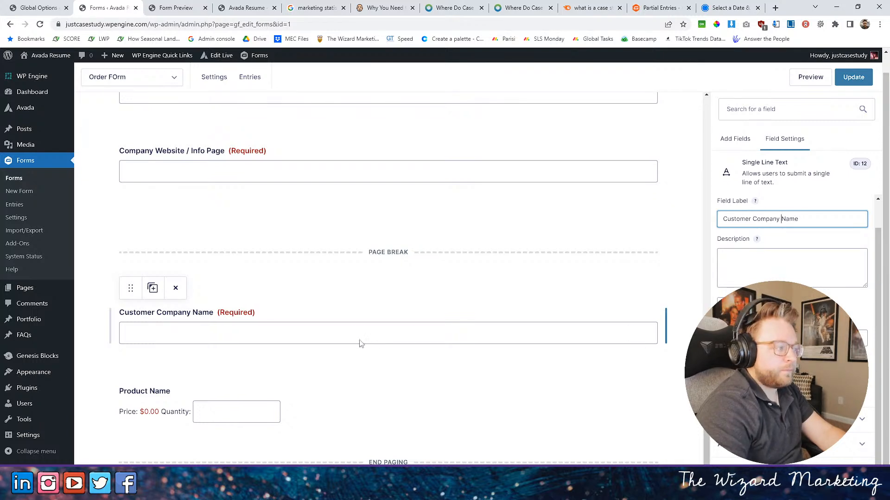
- Add a required Single Line Text field below Customer Company Name and label it "Customer Contact"
left_click(734, 145)
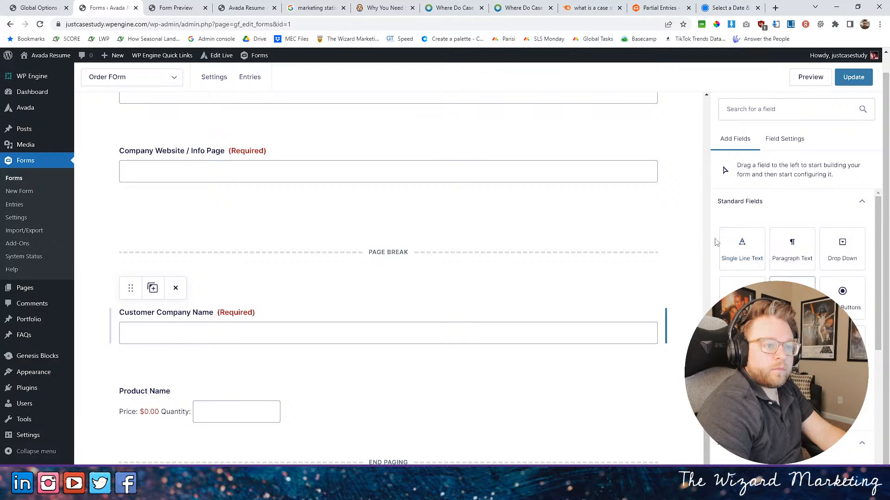
left_click_drag(741, 249, 299, 361)
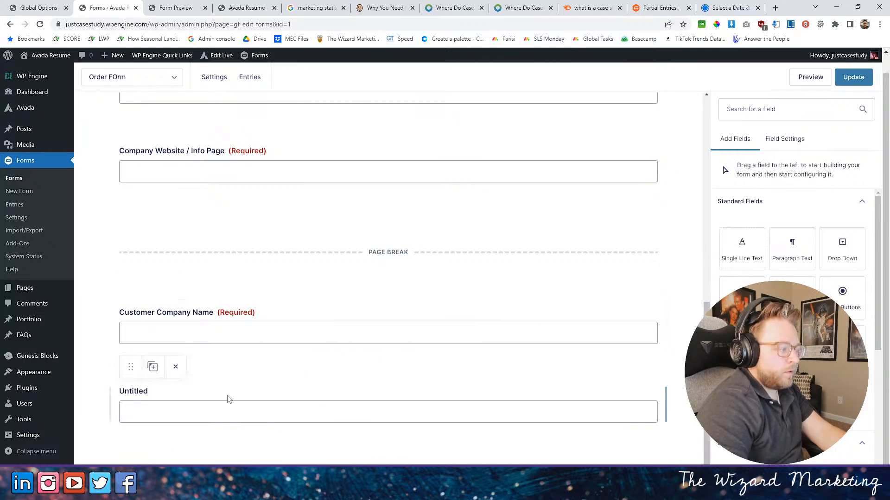
type("Custo")
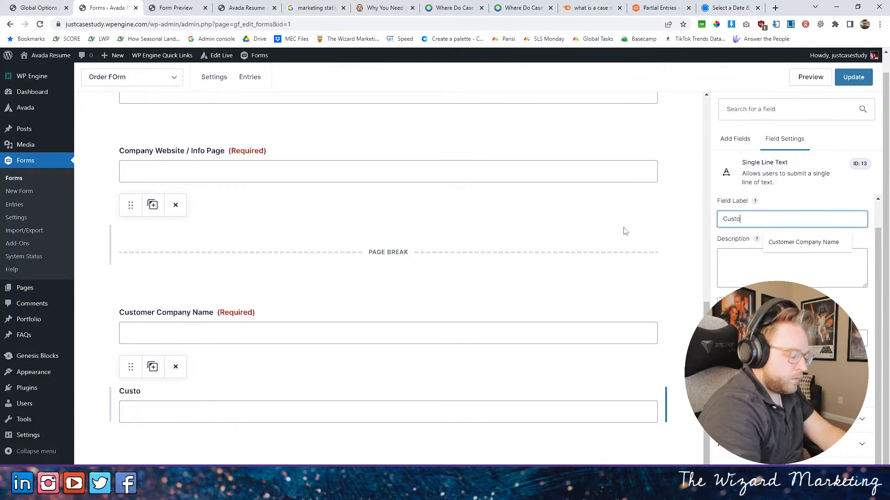
type("mer Contact")
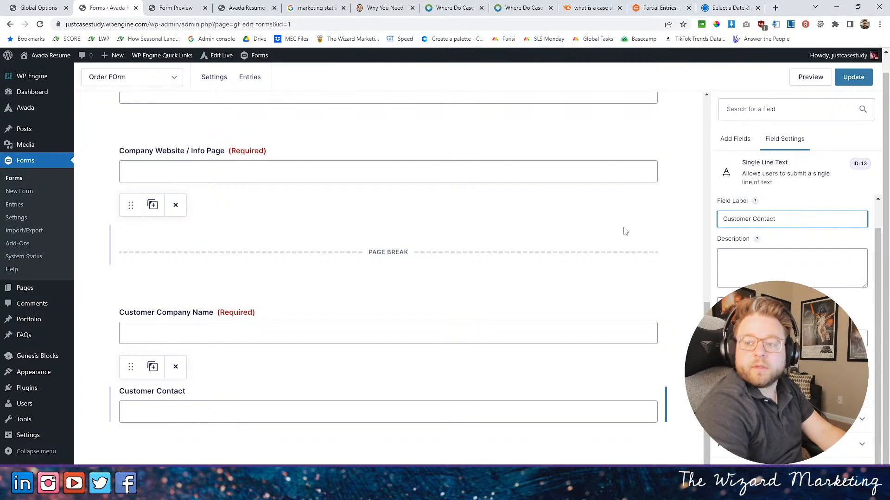
scroll(329, 383, "down", 2)
left_click(254, 323)
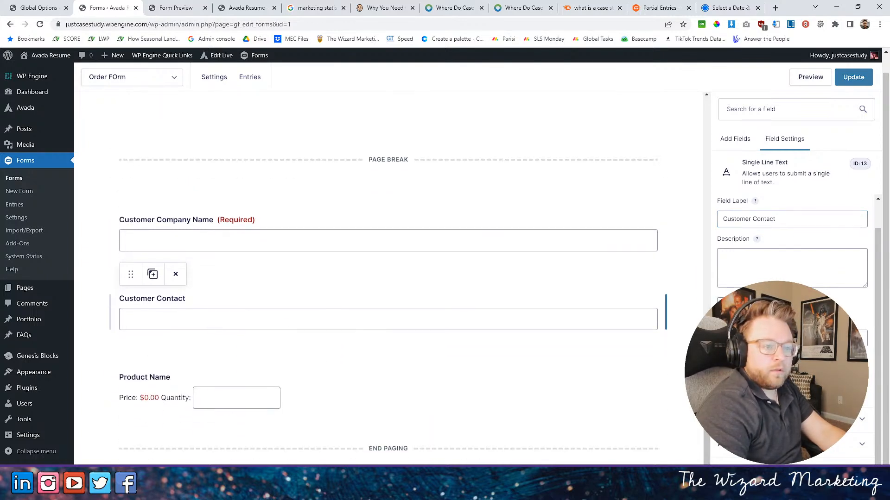
left_click(720, 301)
- Add an Email field between Customer Contact and the Product Name field
left_click(735, 138)
mouse_move(740, 248)
left_mouse_down()
mouse_move(190, 352)
mouse_move(650, 310)
mouse_move(748, 247)
left_mouse_up()
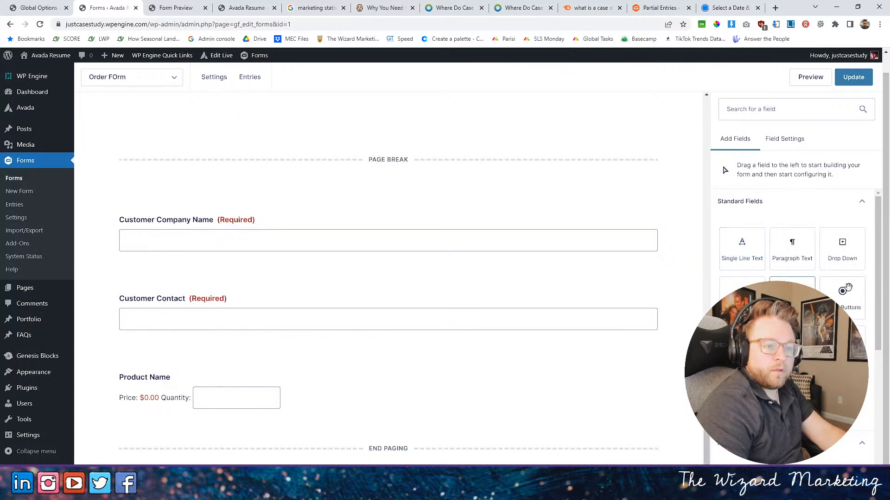
scroll(847, 288, "down", 1)
scroll(802, 249, "up", 1)
scroll(799, 251, "down", 2)
scroll(792, 259, "down", 2)
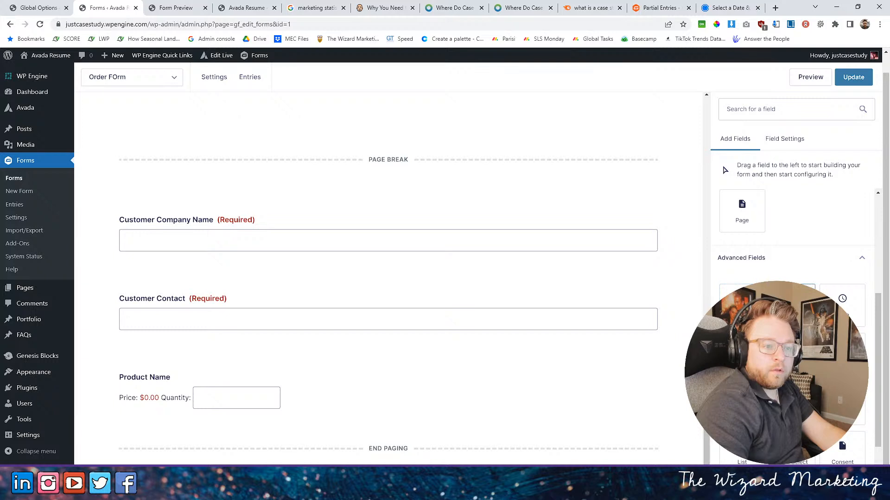
scroll(732, 209, "down", 1)
left_click_drag(741, 352, 172, 351)
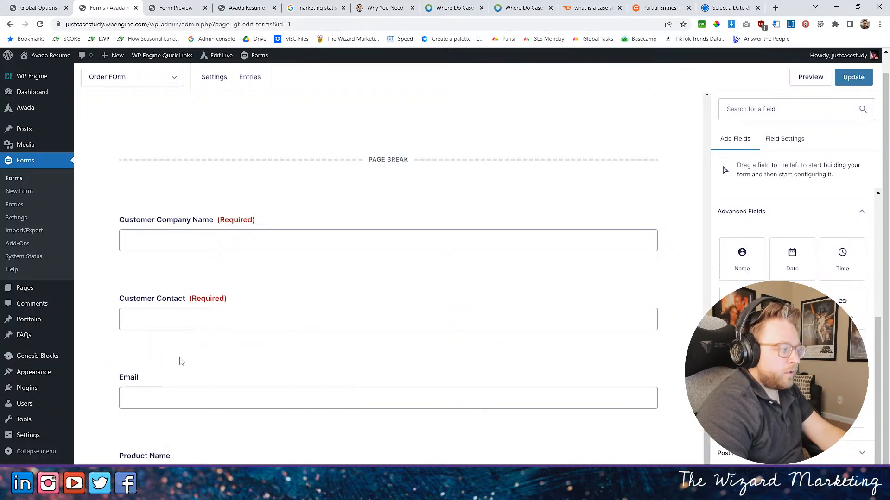
- Label the new email field "Customer Email" and make it required
double_click(804, 248)
type("C")
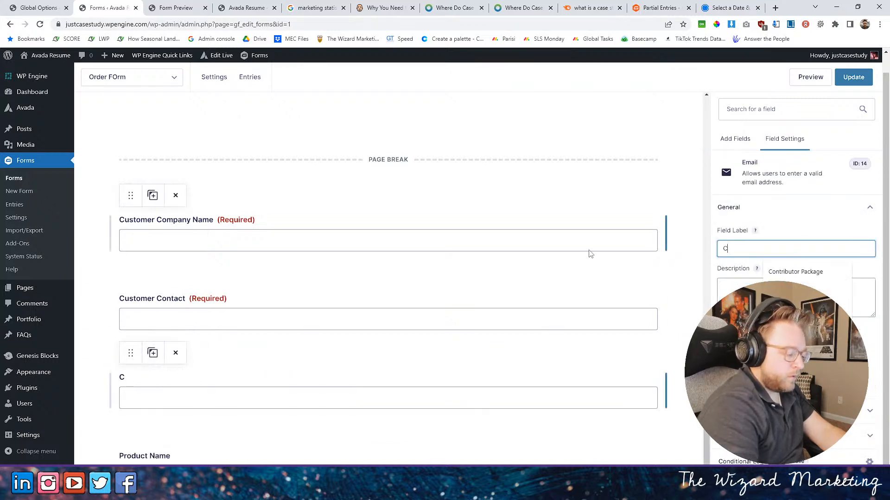
type("ustomer Email")
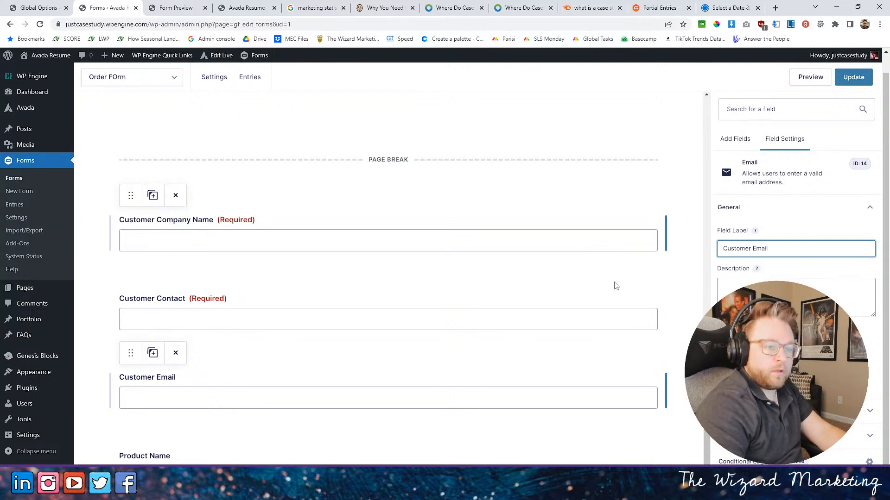
left_click(721, 343)
scroll(483, 357, "down", 2)
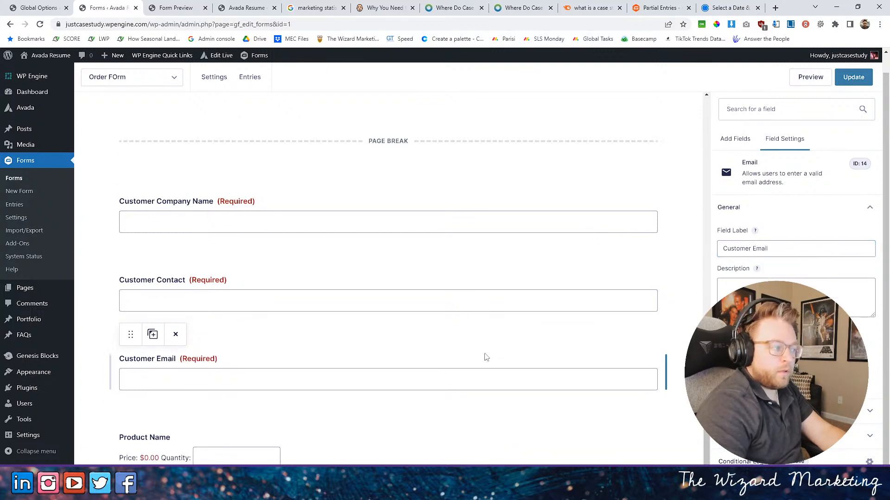
- Add a required Phone field below Customer Email and label it "Customer Phone Number"
left_click(735, 139)
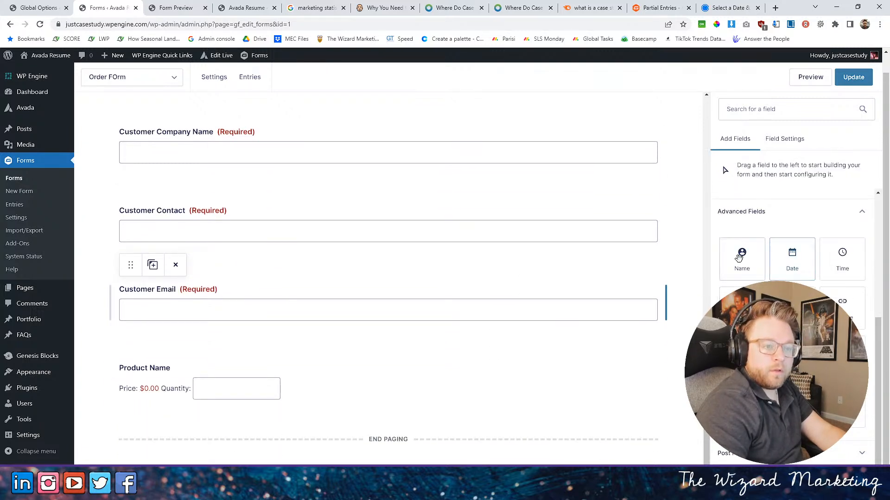
left_click_drag(742, 306, 149, 377)
left_click(740, 249)
double_click(741, 249)
left_click(723, 249)
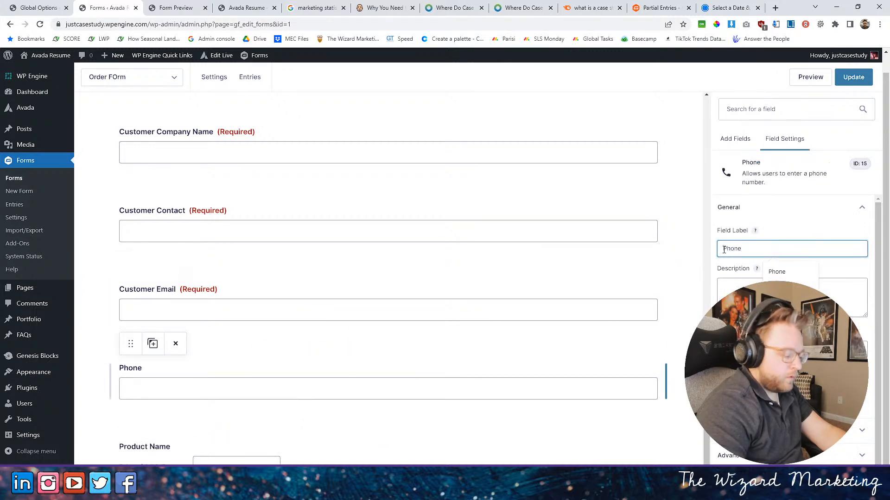
type("Customer Phone")
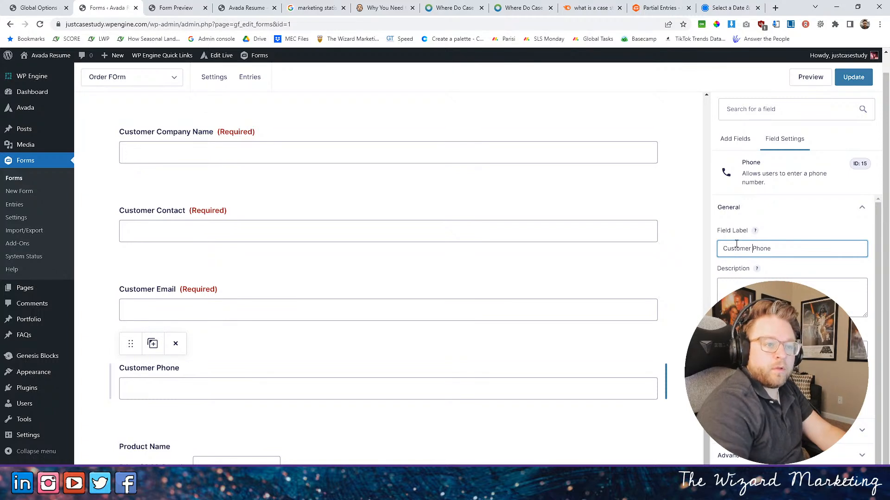
type(" Number")
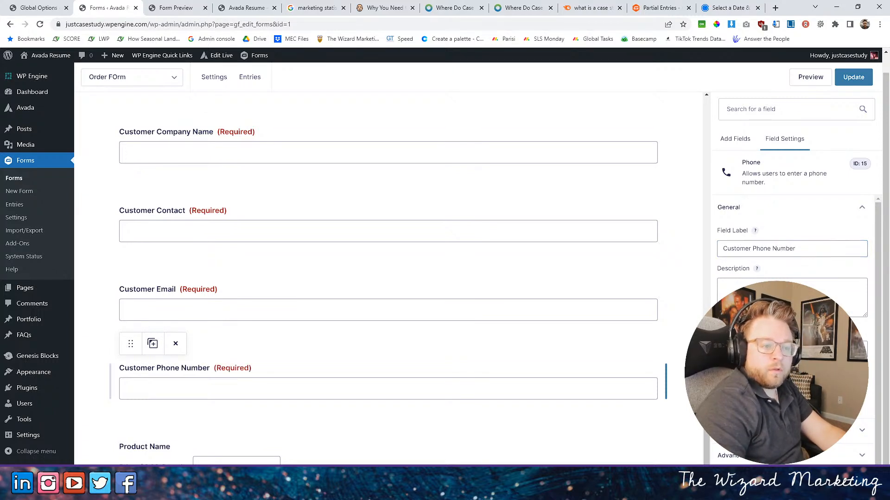
- Insert a page break between Customer Phone Number and the Product Name field
scroll(418, 344, "up", 4)
scroll(419, 343, "up", 1)
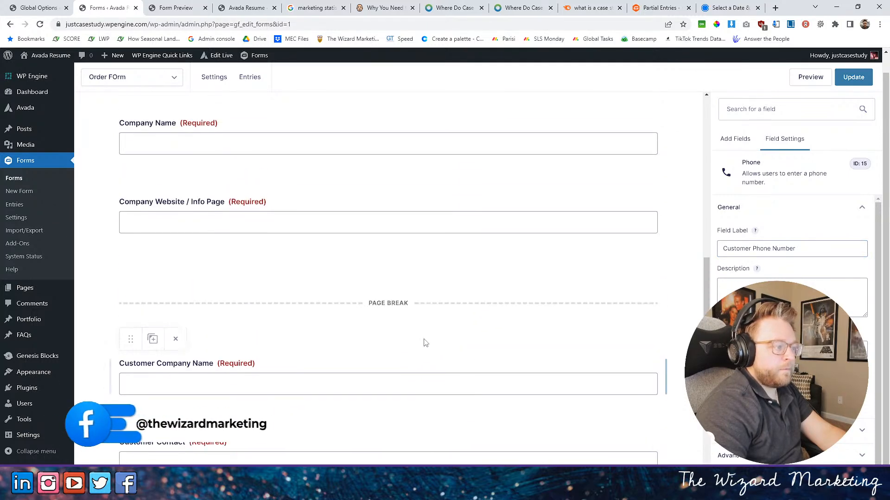
scroll(533, 324, "down", 7)
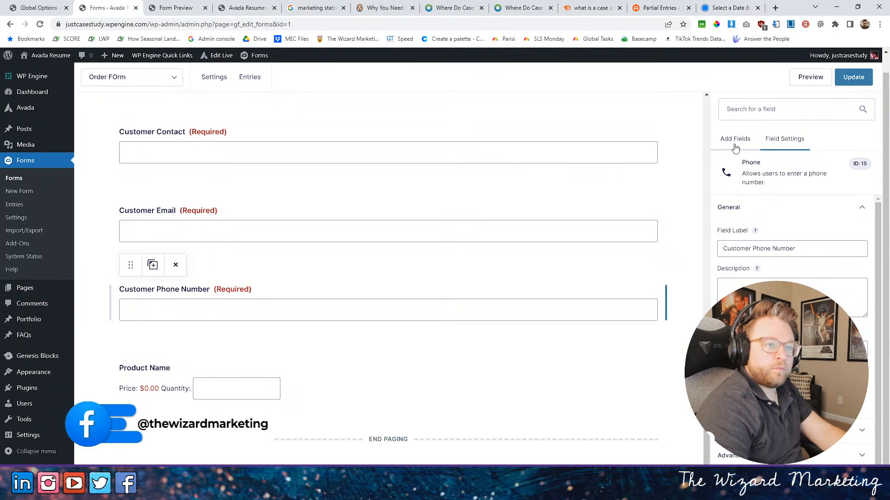
left_click(735, 142)
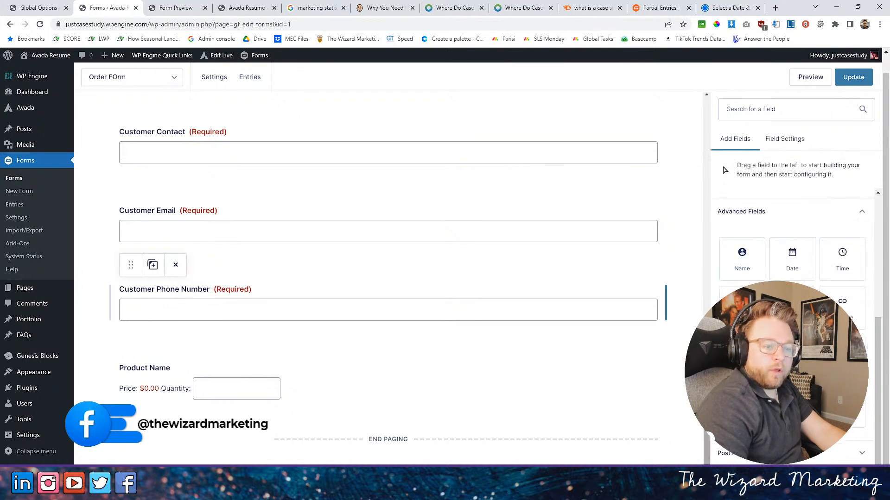
scroll(759, 352, "up", 5)
left_click_drag(741, 396, 223, 353)
mouse_move(234, 357)
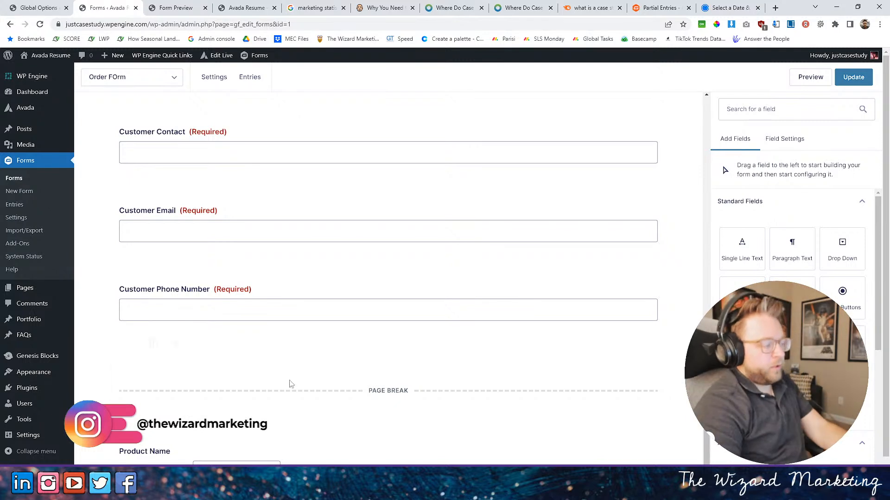
- Rename the Product Name field on the last form page as "Done-For-You Case Study"
scroll(254, 370, "down", 2)
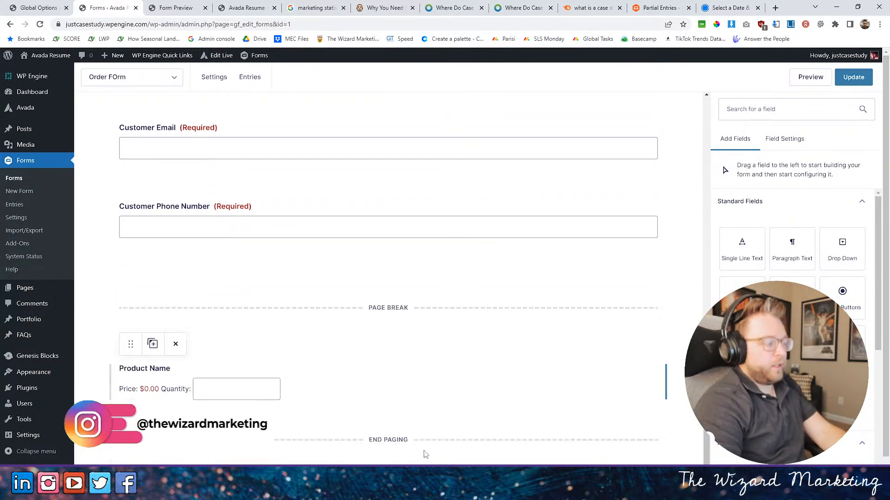
left_click(117, 387)
triple_click(776, 254)
type("C")
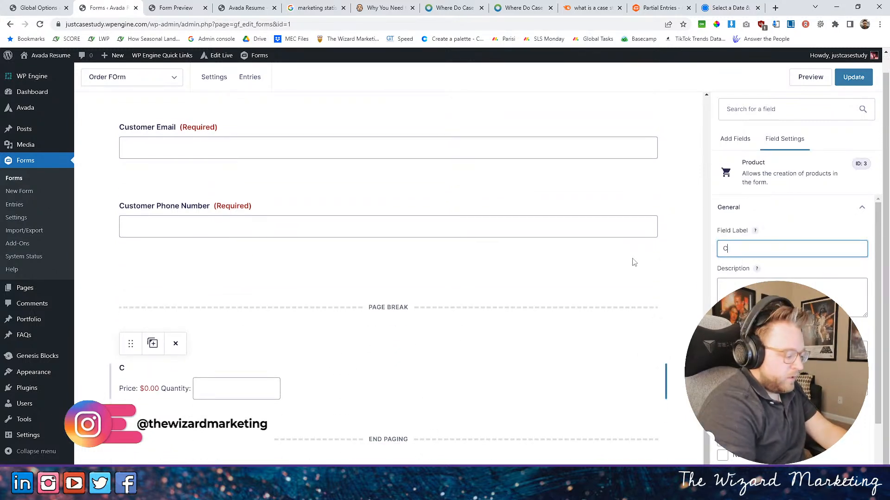
type("ase Studi")
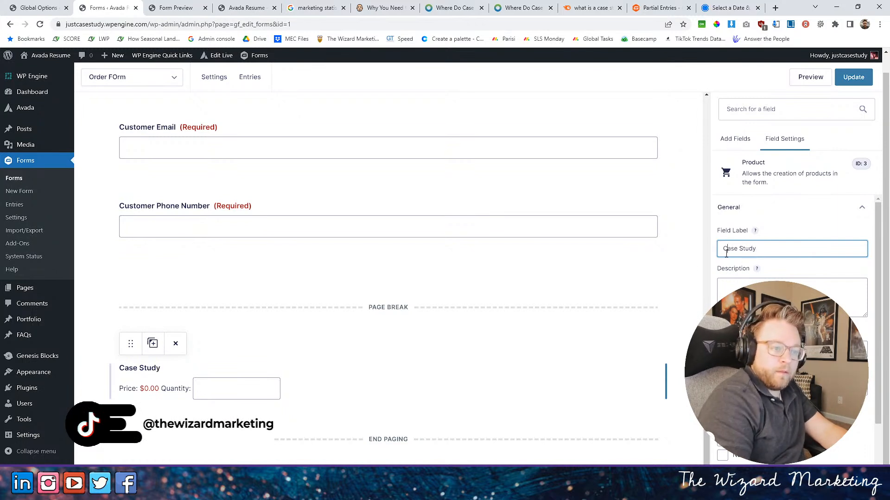
type("Done For ")
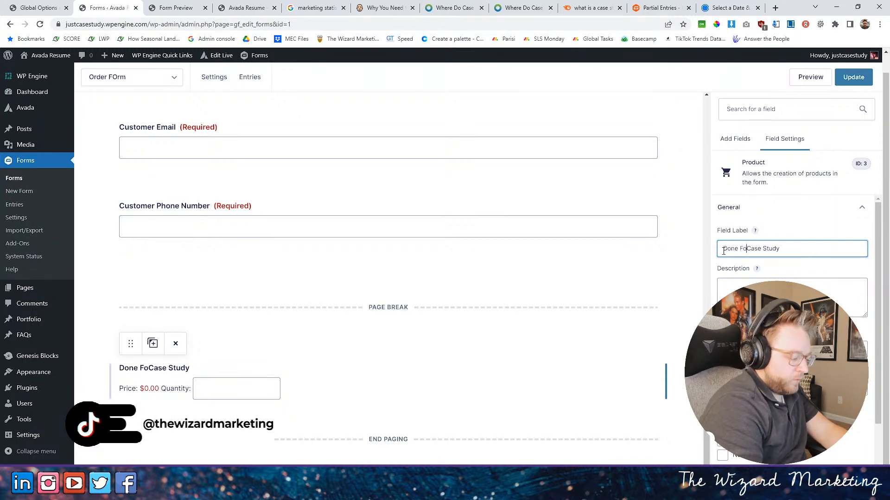
type("You")
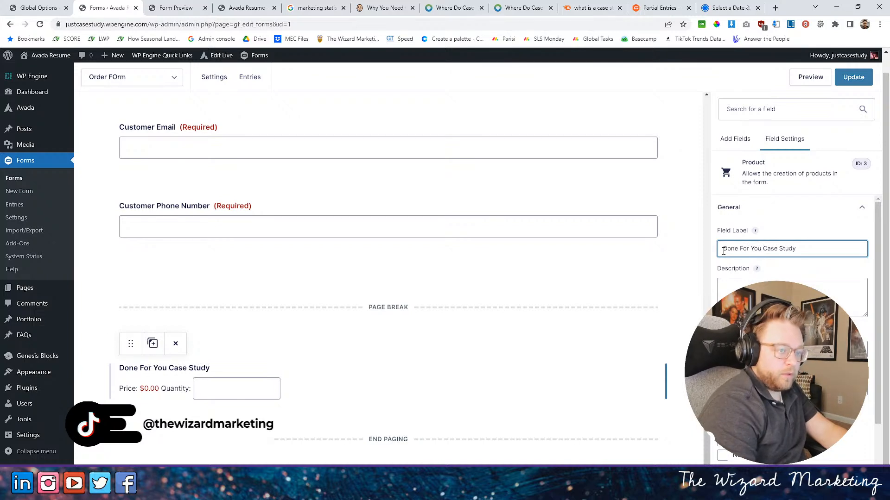
key("BackSpace")
type("-")
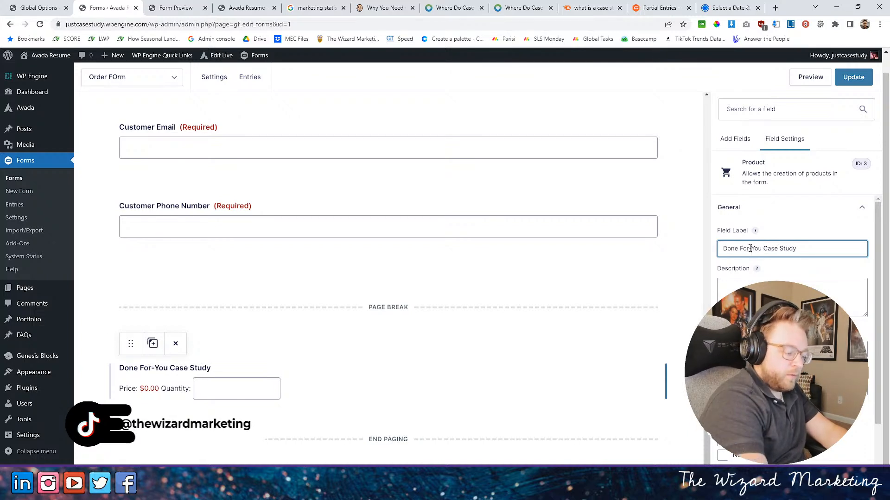
left_click(738, 248)
key("BackSpace")
type("-")
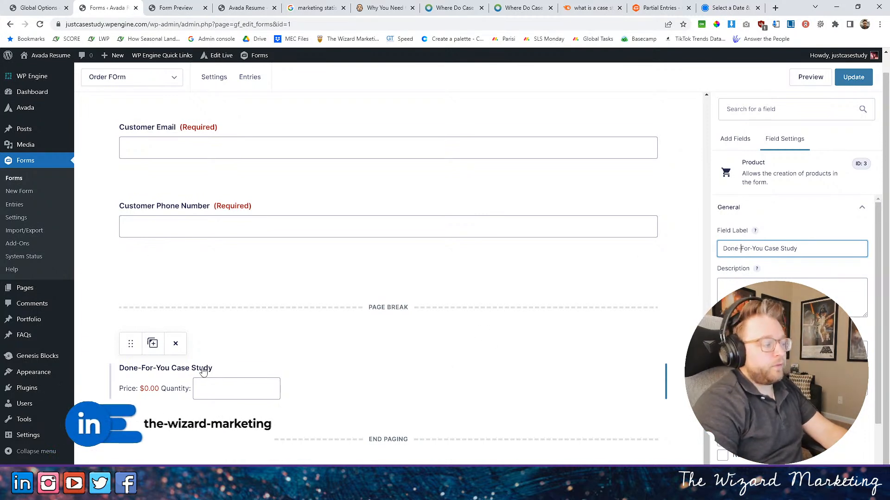
- Keep the case study product as Single Product, set its price to $1,500.00 and disable its quantity field
scroll(787, 297, "down", 2)
left_click(790, 283)
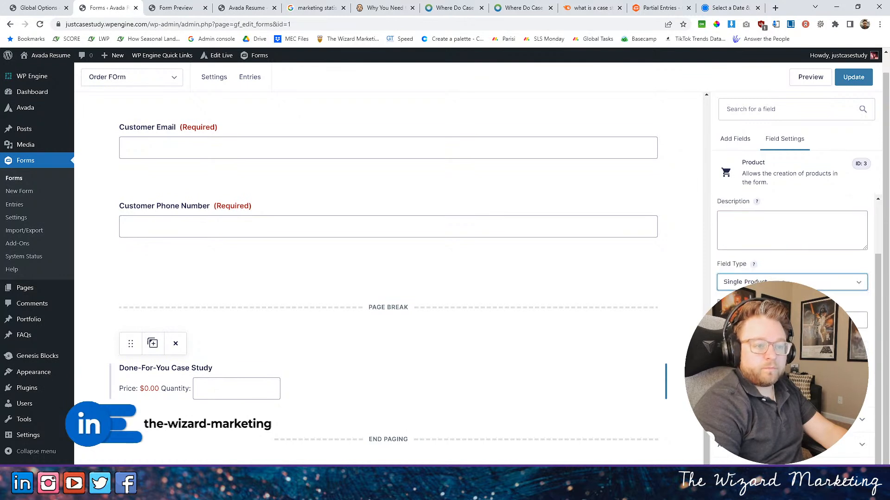
left_click(791, 284)
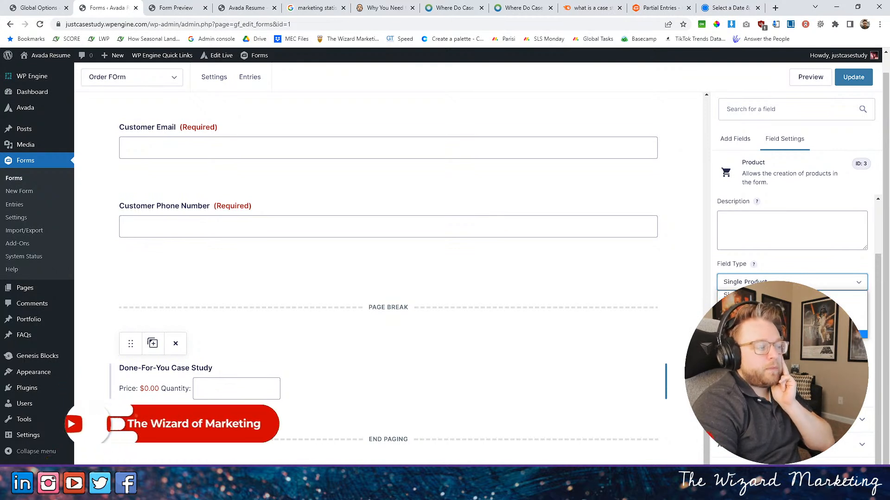
left_click(787, 359)
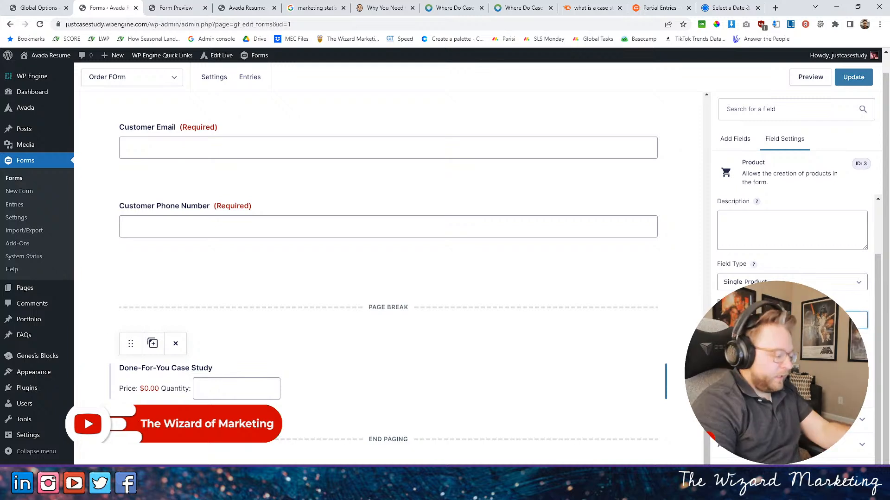
key("Tab")
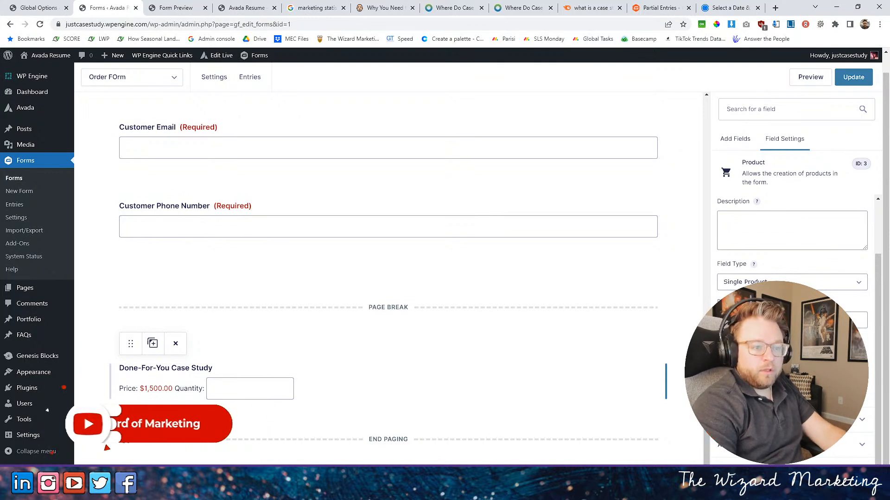
left_click(721, 340)
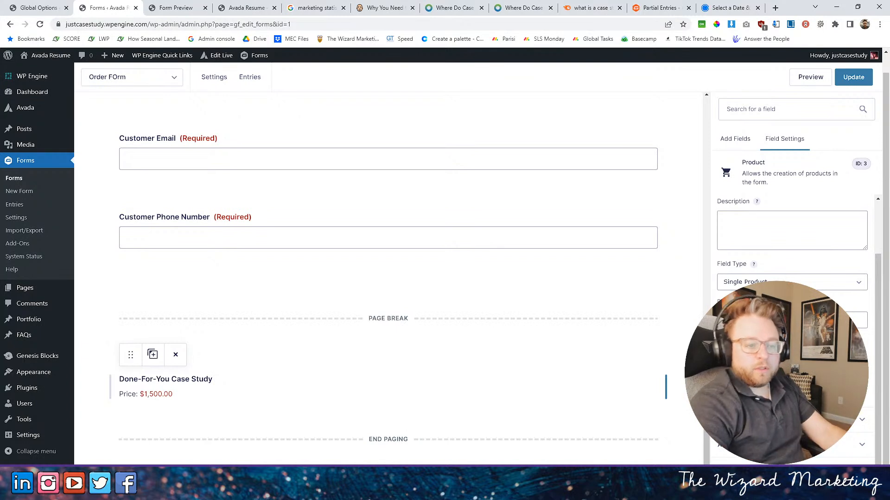
- Make the Done-For-You Case Study product required and add an Option field directly below it
left_click(721, 375)
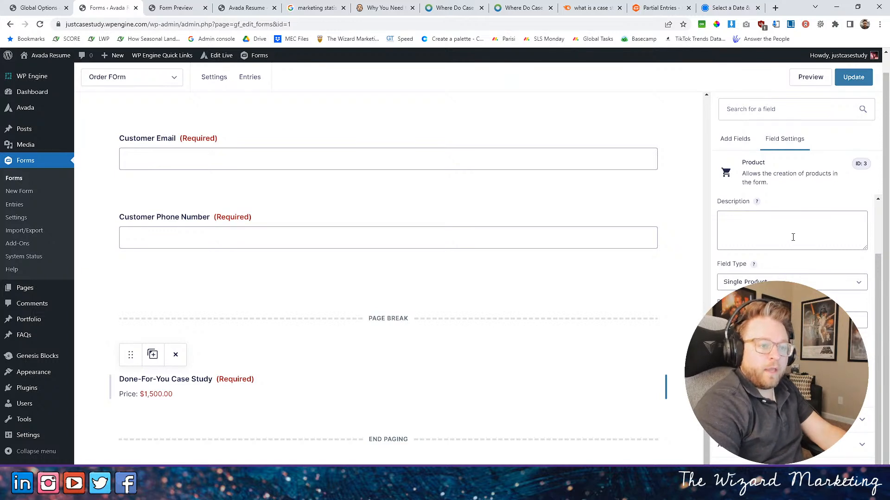
scroll(776, 231, "up", 2)
left_click(735, 138)
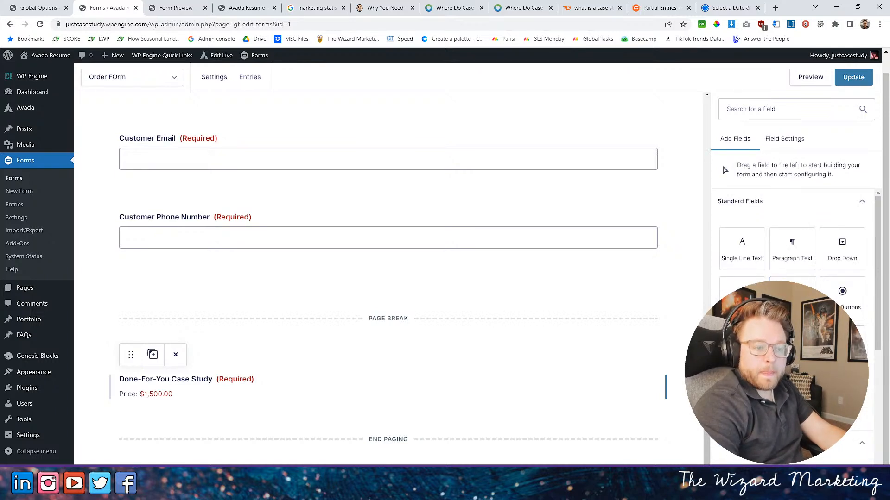
scroll(793, 324, "down", 6)
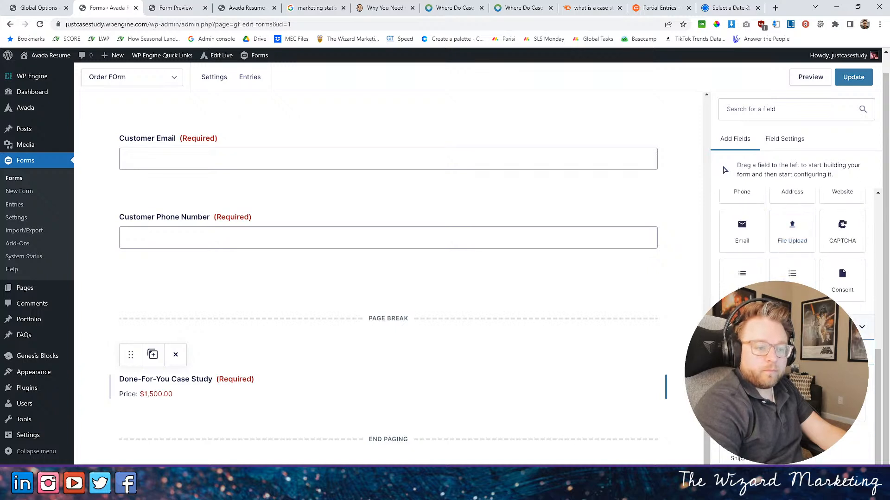
left_click_drag(842, 400, 174, 418)
- Label the new Option field "Video Case Study Add-On"
scroll(343, 419, "down", 2)
left_click(194, 393)
left_click(753, 260)
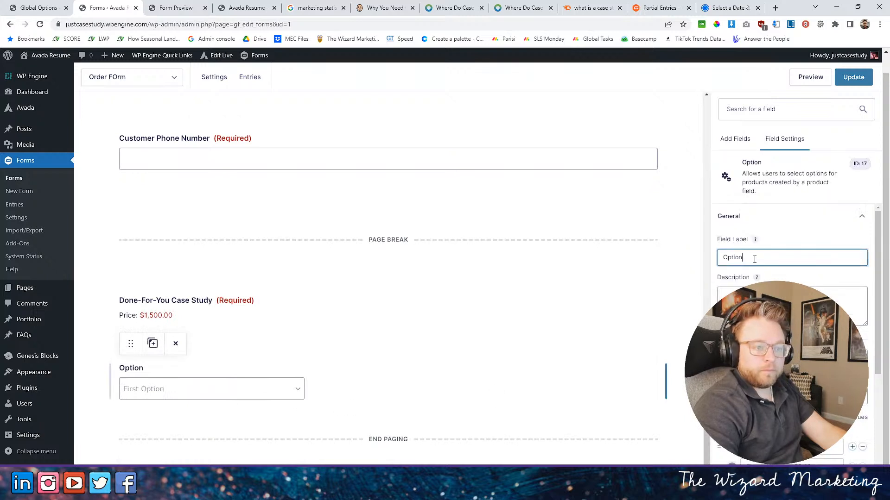
key("ctrl+a")
type("V")
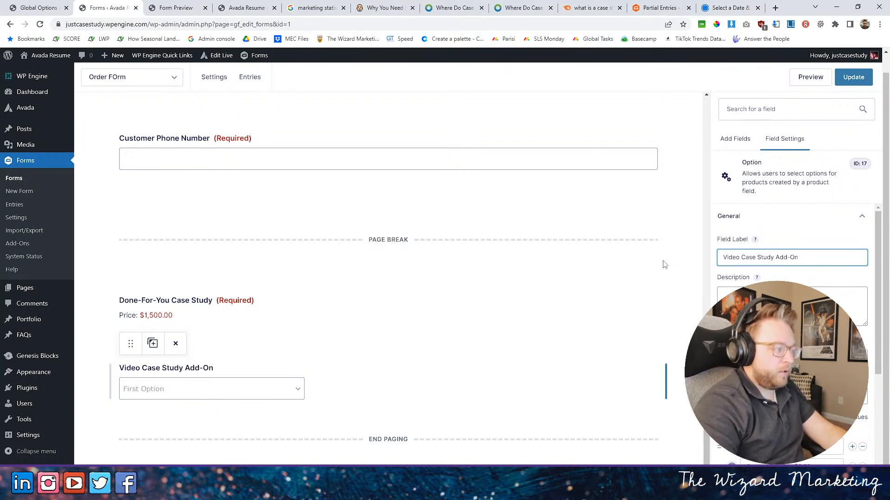
- Set the add-on field to Checkboxes with a single choice, "I would like the Video Case Study Add-on", priced at $1,000.00
left_click(792, 396)
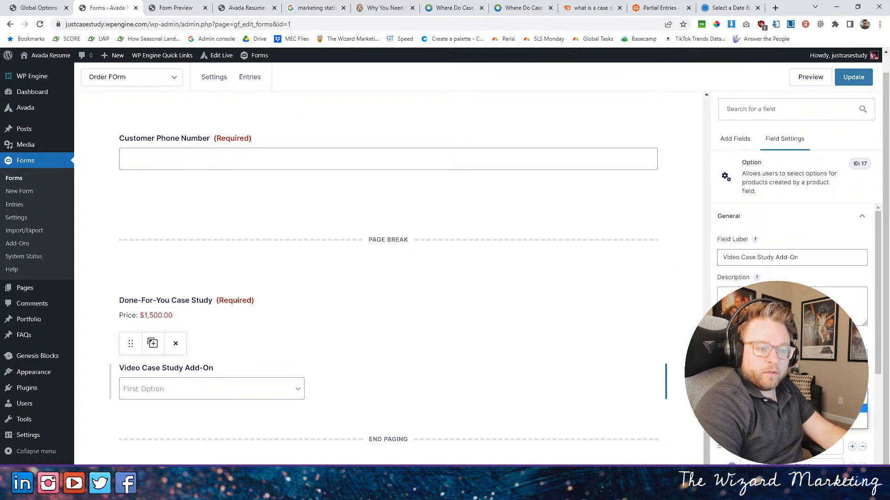
left_click(791, 417)
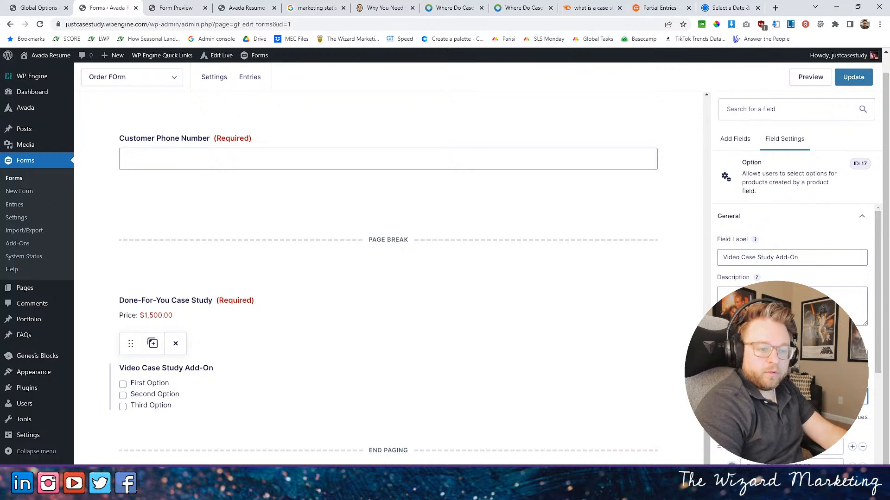
scroll(864, 297, "down", 5)
left_click(862, 291)
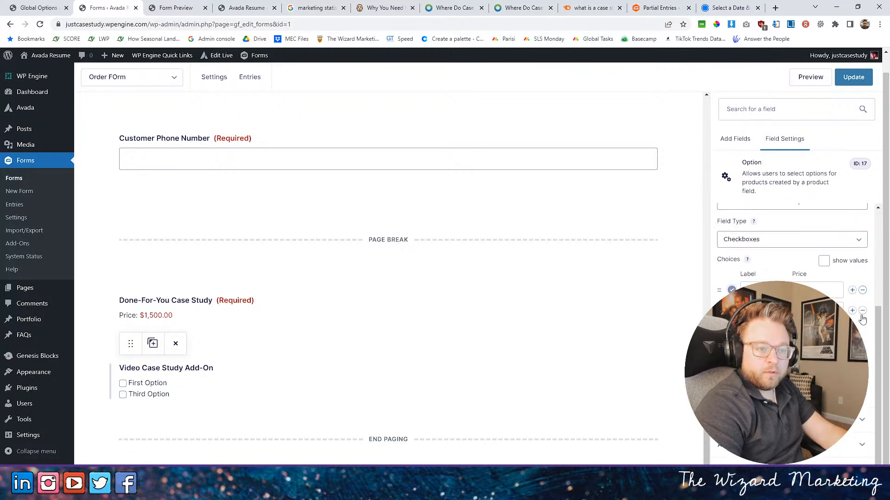
left_click(861, 312)
type("I")
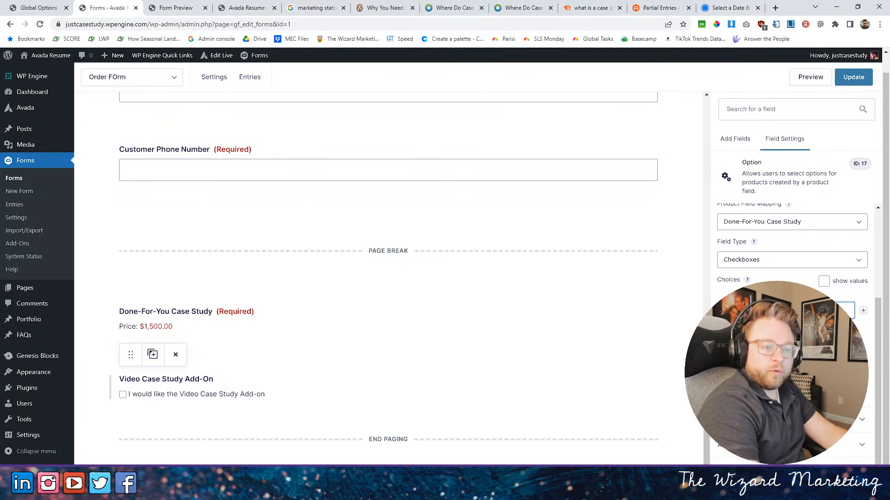
key("Tab")
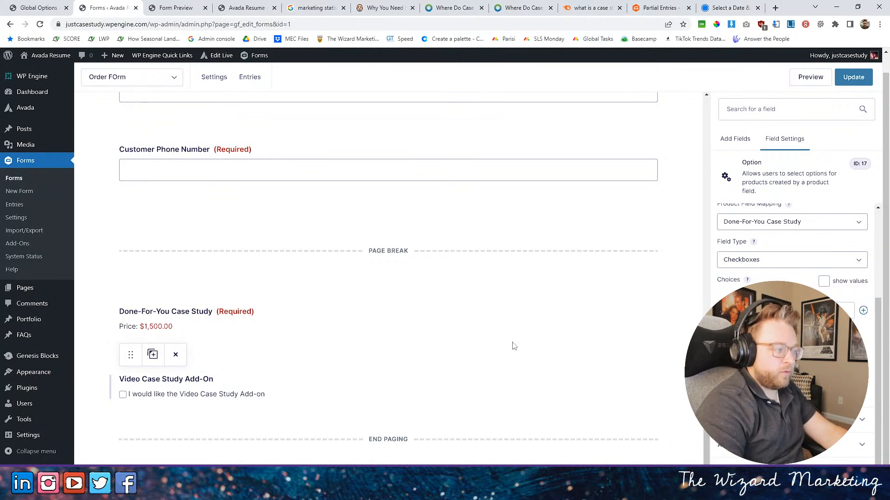
- Relabel the option field "Video Case Study Add-On - $1,000" and place it beside the Done-For-You Case Study product
scroll(799, 234, "up", 5)
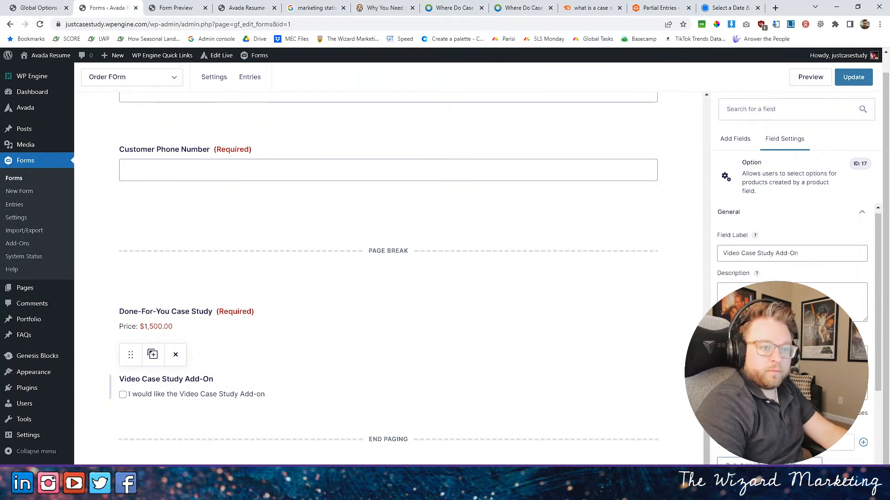
left_click(812, 258)
type("-")
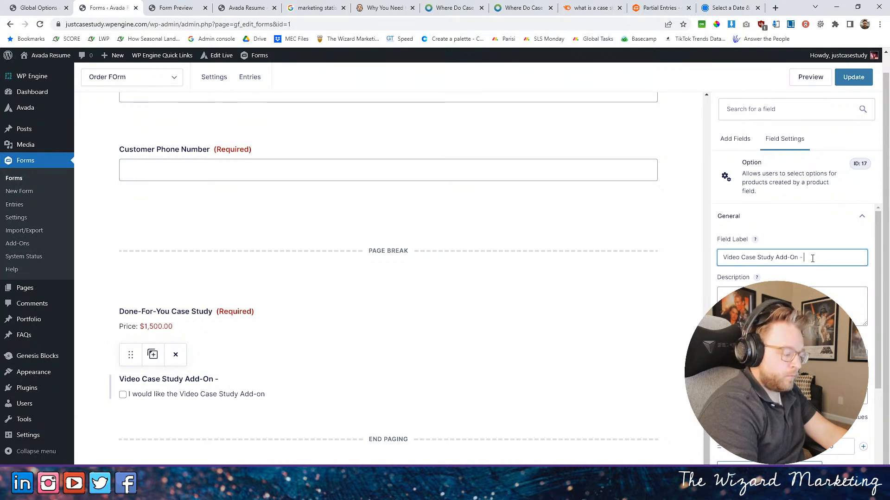
type("$1,000")
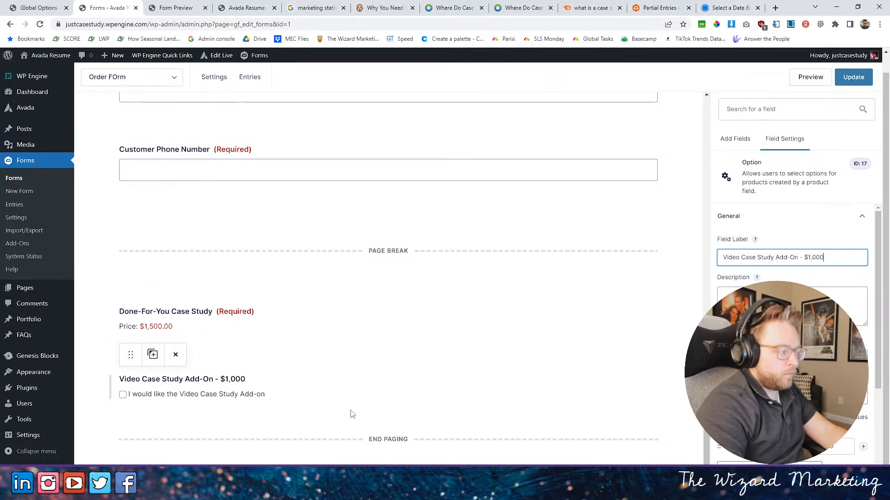
left_click(277, 416)
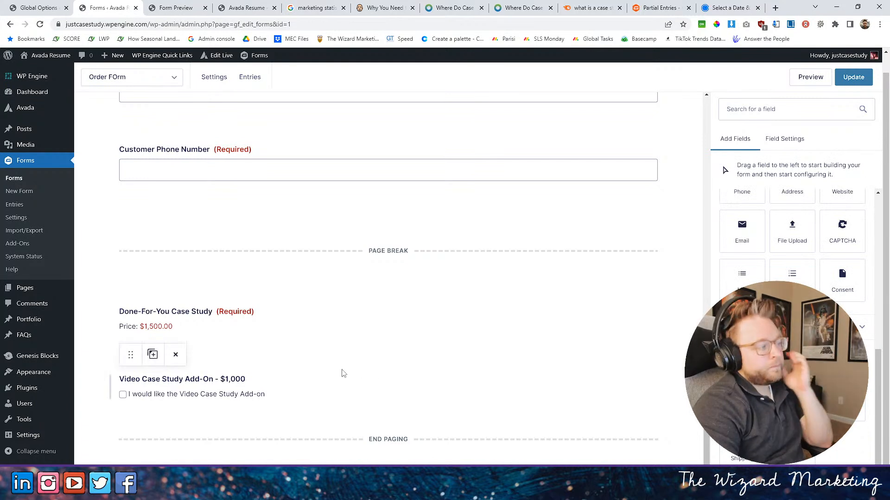
left_click_drag(130, 356, 482, 311)
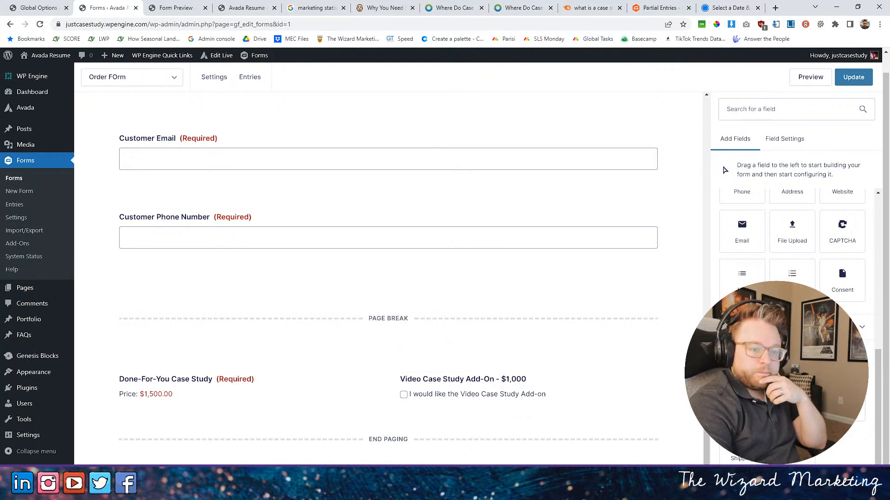
- Add a final form page containing a Total field after the product and add-on, and save the form
left_click_drag(803, 450, 643, 429)
scroll(790, 283, "up", 5)
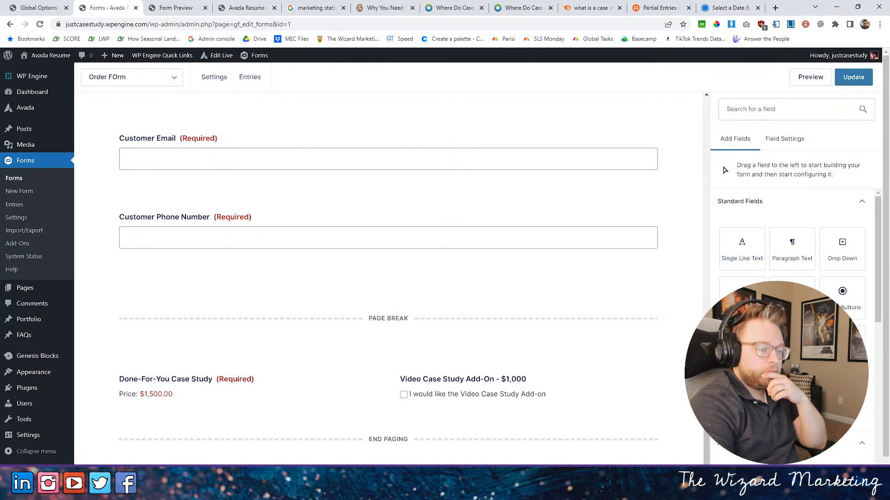
left_click_drag(751, 404, 401, 408)
scroll(789, 325, "down", 5)
scroll(851, 444, "down", 3)
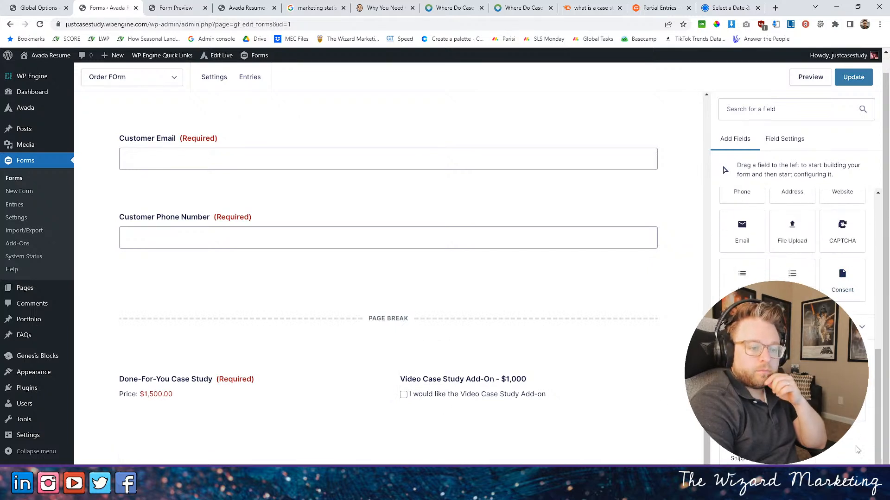
left_click_drag(841, 444, 538, 414)
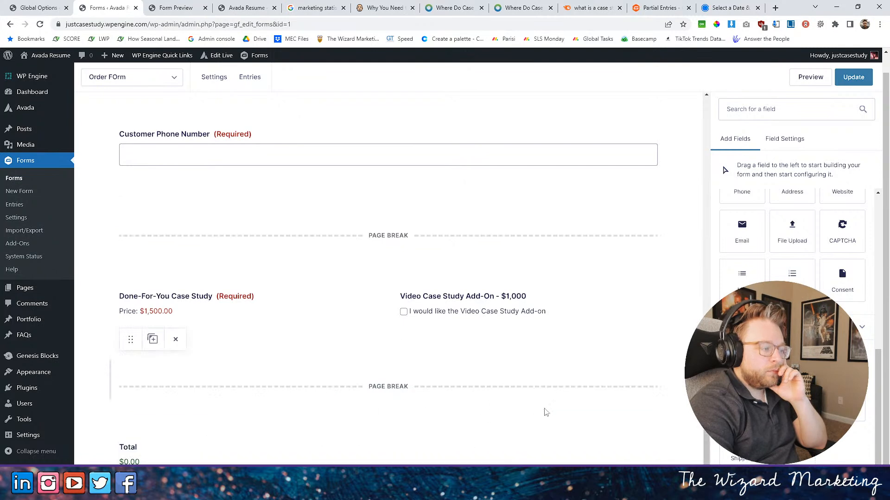
left_click(839, 87)
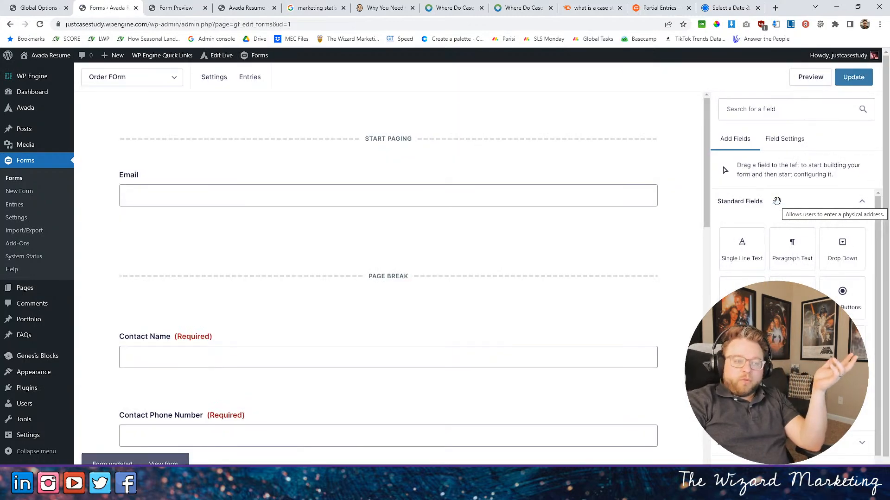
- Preview the order form and complete its email and contact pages with a test email, contact name and phone number
left_click(817, 83)
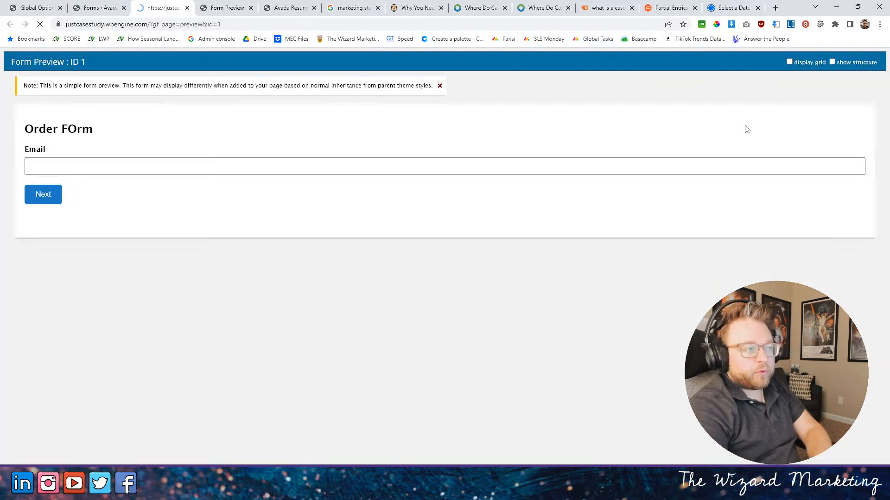
left_click(77, 182)
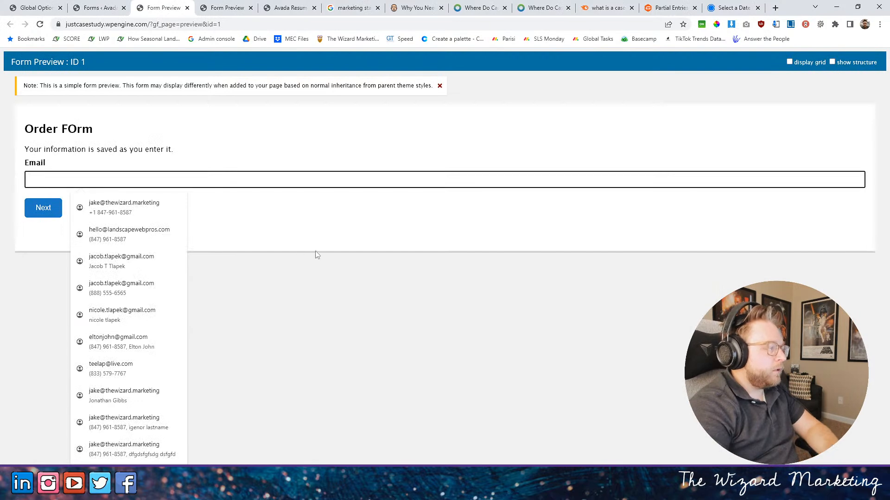
left_click(124, 207)
left_click(31, 207)
left_click(60, 179)
left_click(125, 209)
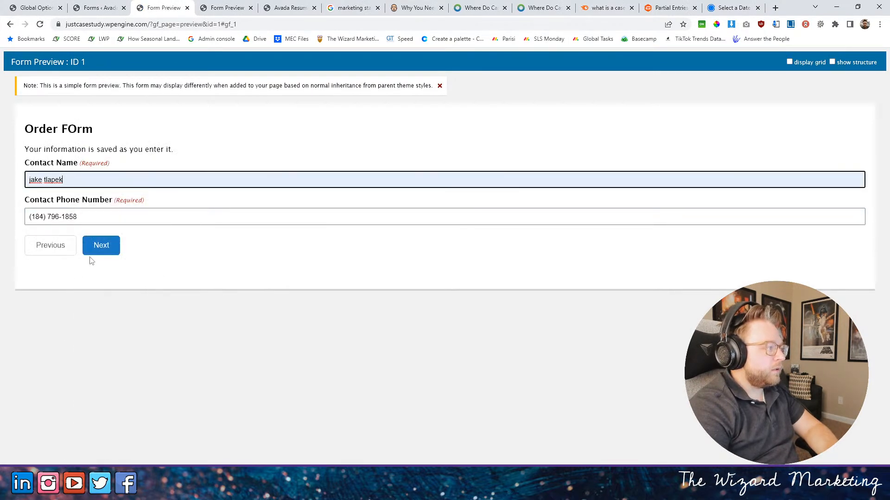
left_click(113, 246)
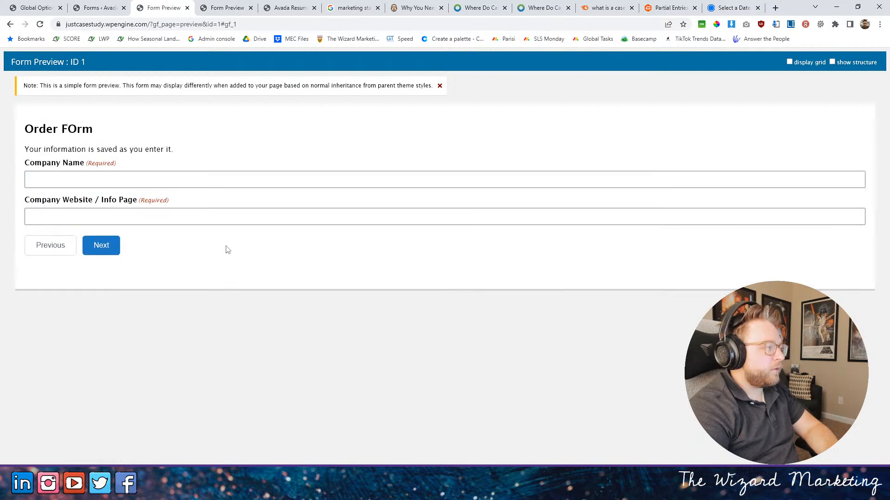
- Complete the company and customer pages of the form preview with test company, contact, email and phone details
left_click(43, 178)
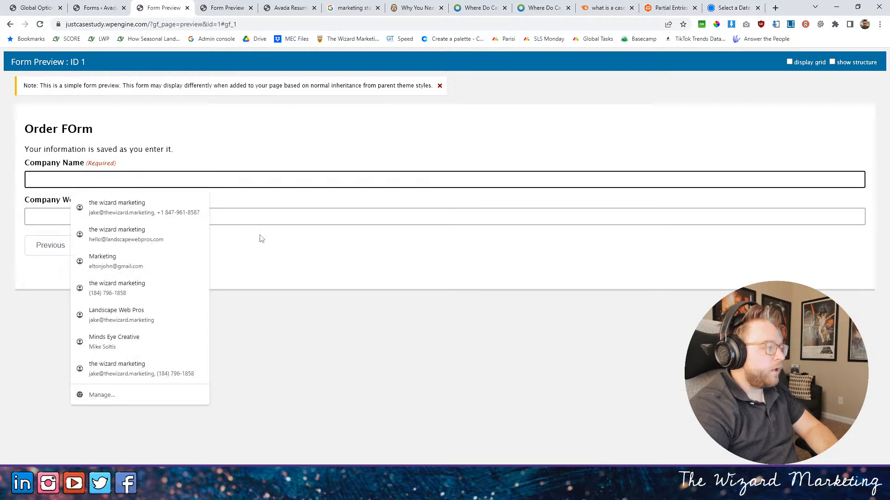
left_click(134, 212)
key("Return")
left_click(76, 179)
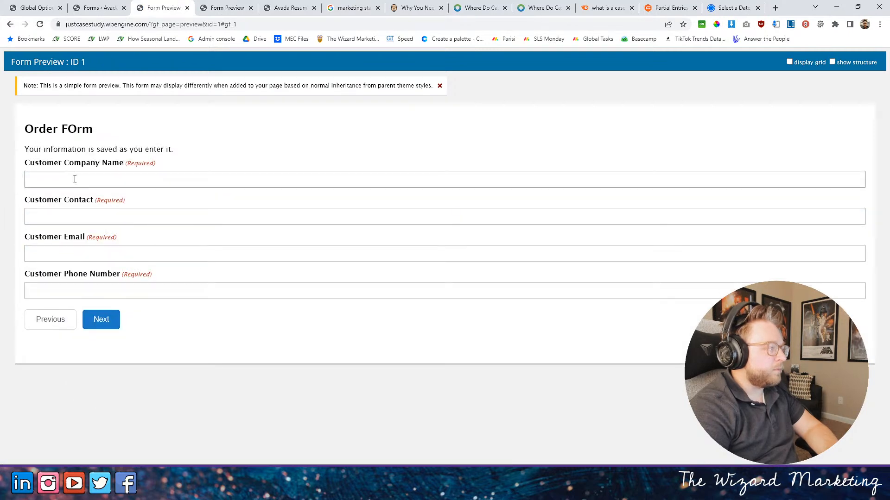
left_click(131, 265)
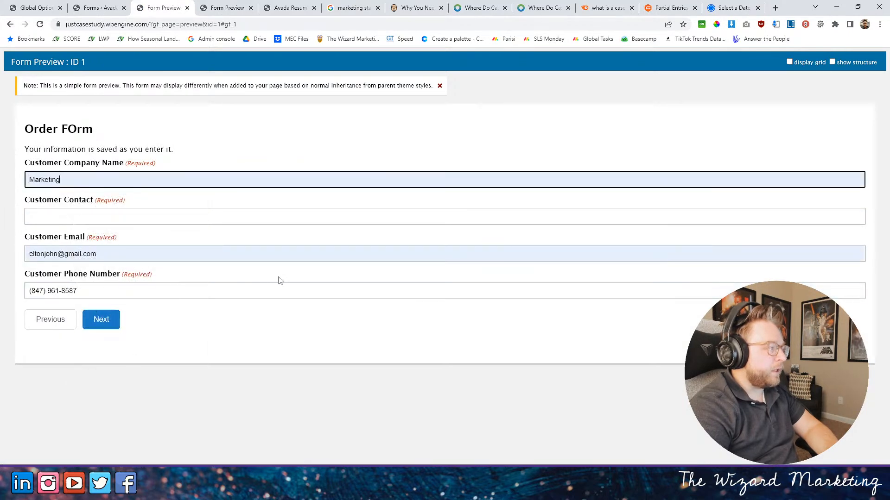
left_click(83, 212)
type("gtg")
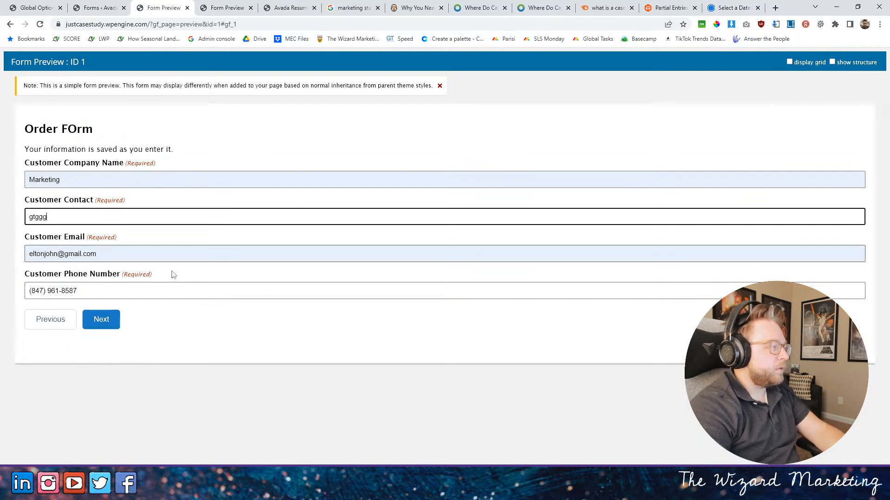
type("gg")
left_click(101, 319)
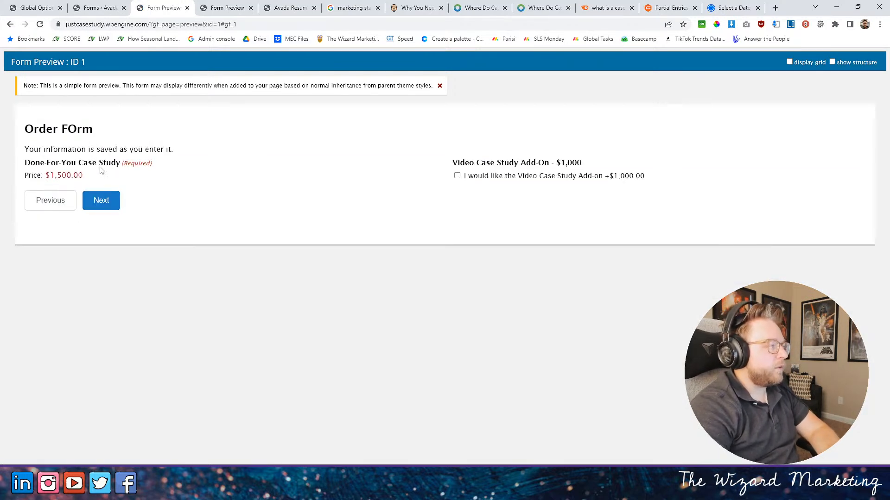
- Select the Video Case Study Add-on in the preview and continue to the Total page to check the order amount
left_click_drag(45, 175, 197, 182)
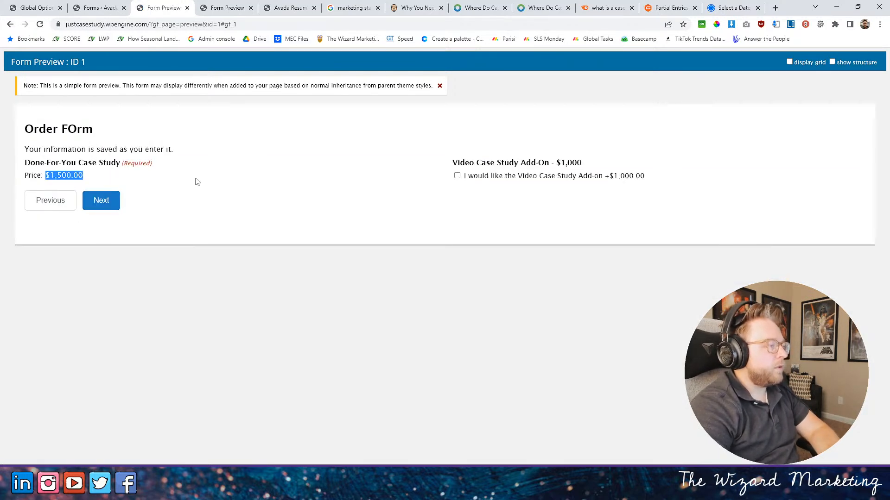
left_click(457, 176)
left_click(103, 201)
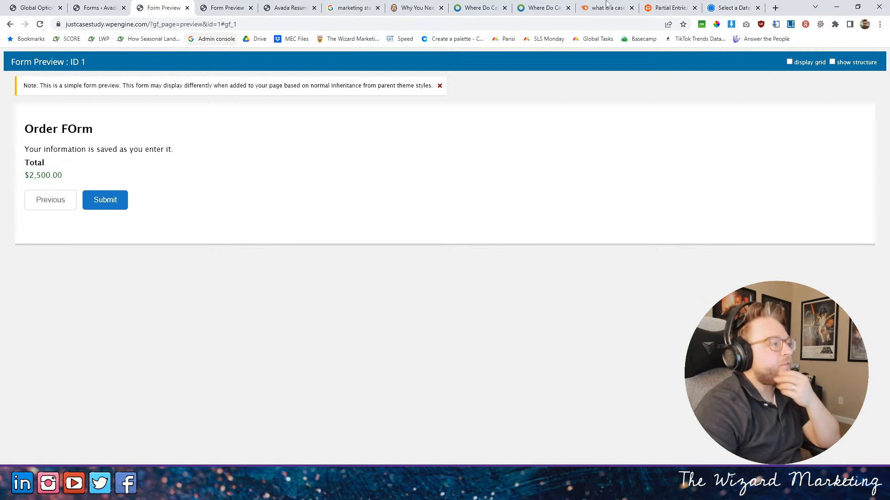
- Return from the preview to the form editor and open the site's live home page
left_click(108, 4)
left_click(40, 5)
left_click(91, 6)
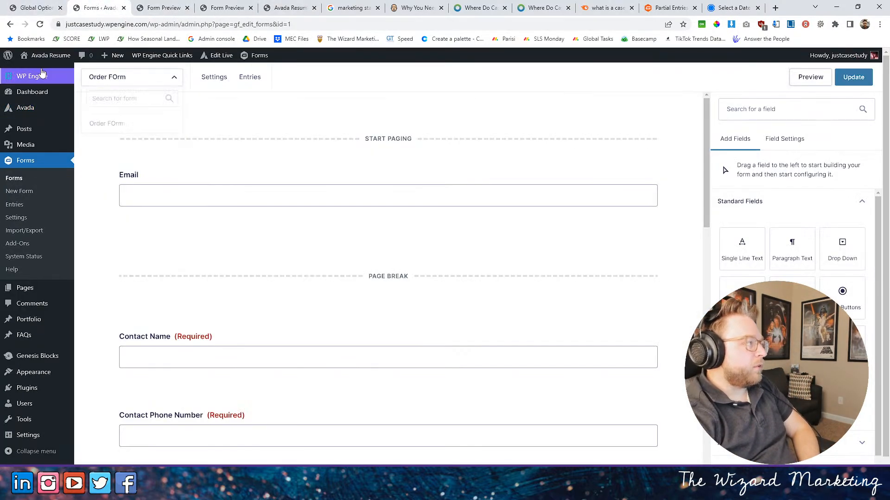
left_click(221, 56)
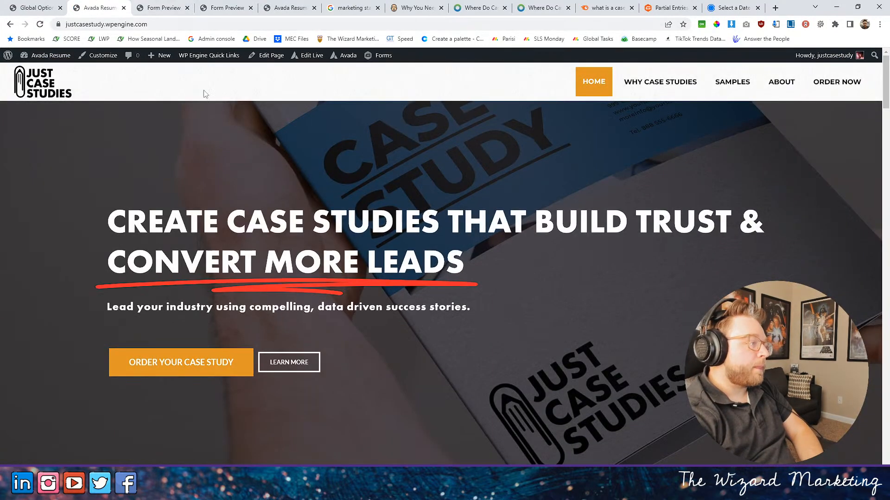
- Close both open form preview tabs
left_click(178, 8)
left_click(187, 8)
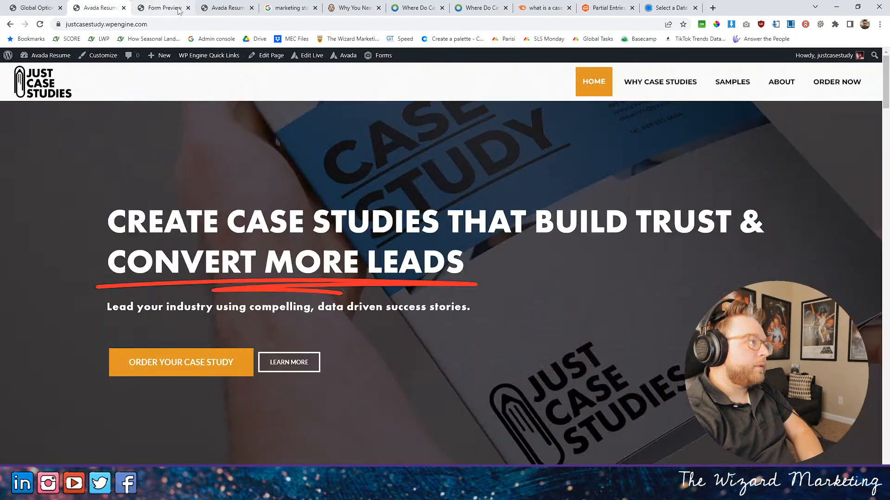
left_click(178, 8)
left_click(187, 8)
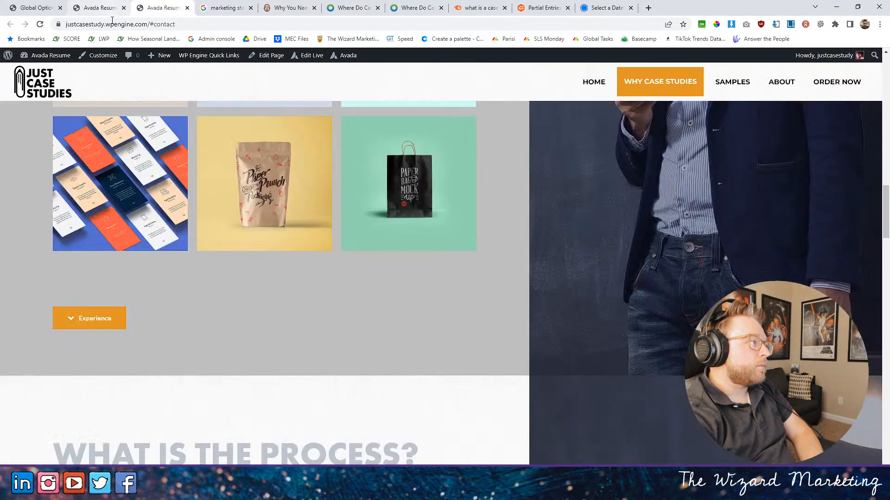
- Open the site's home page for editing in the WordPress page editor
left_click(110, 13)
left_click(271, 55)
scroll(320, 190, "down", 10)
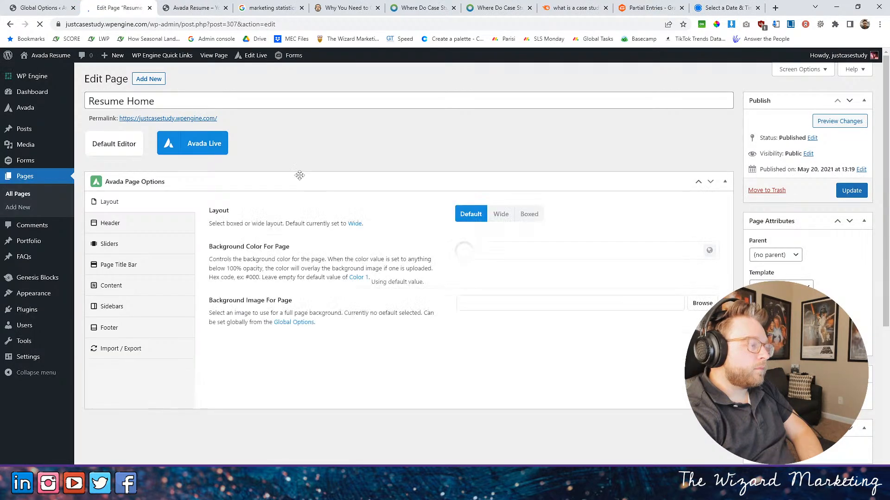
- Add a full-width container below the Recent Projects section and insert a Gravity Form element in it
scroll(319, 190, "down", 7)
scroll(322, 191, "down", 10)
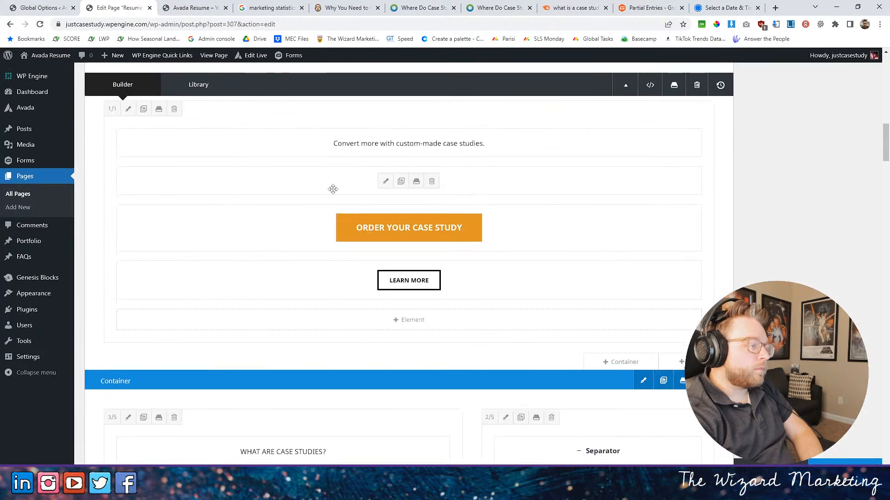
scroll(336, 192, "down", 12)
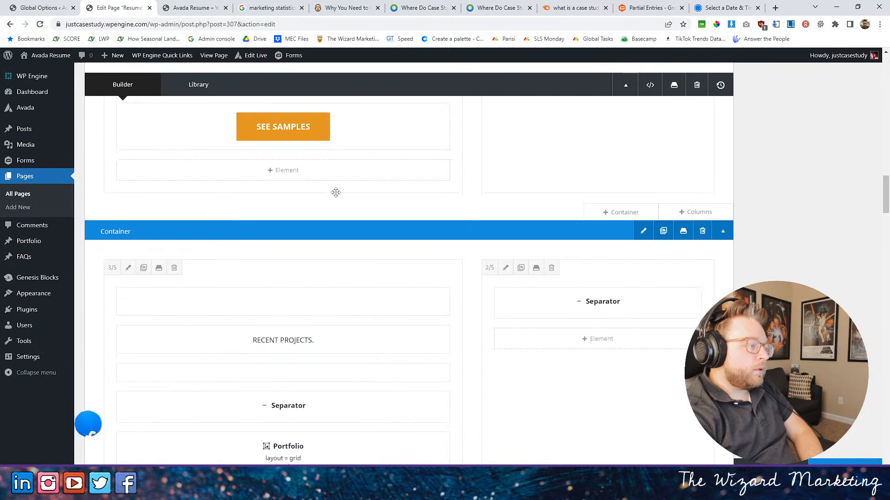
left_click(392, 222)
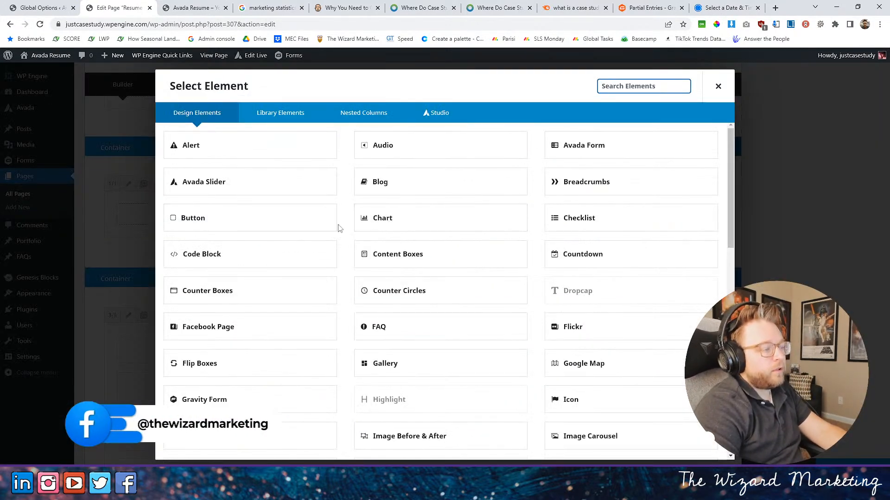
type("gra")
left_click(277, 148)
- Configure the Gravity Form element to show Order FOrm without title or description and with Ajax enabled, and save it
left_click(504, 139)
left_click(472, 185)
left_click(479, 197)
left_click(482, 257)
left_click(456, 315)
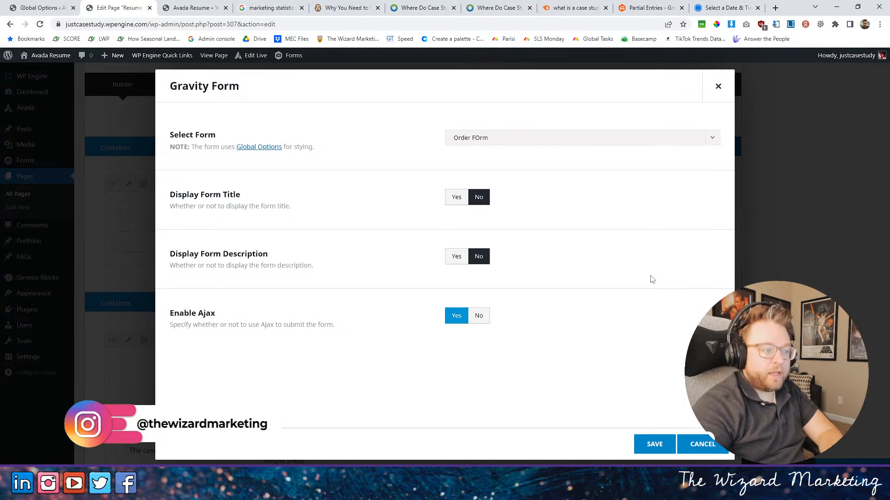
left_click(651, 444)
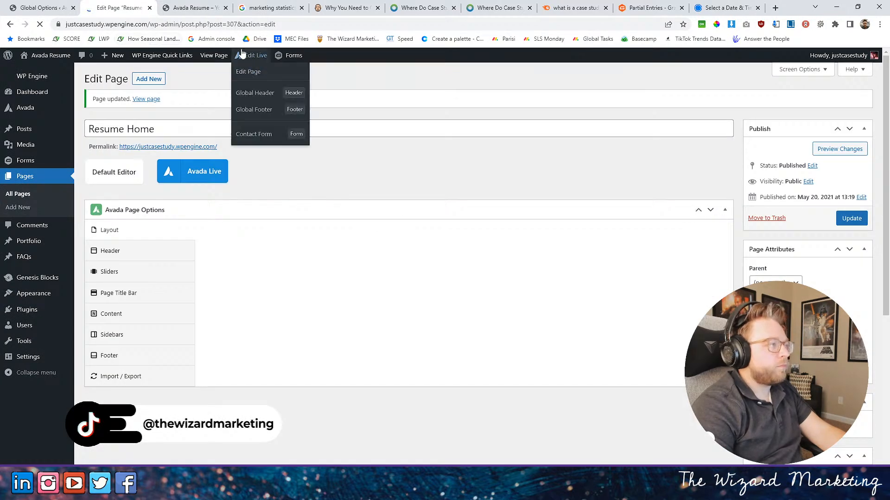
- Check the embedded order form on the live home page and return to the page editor
left_click(192, 10)
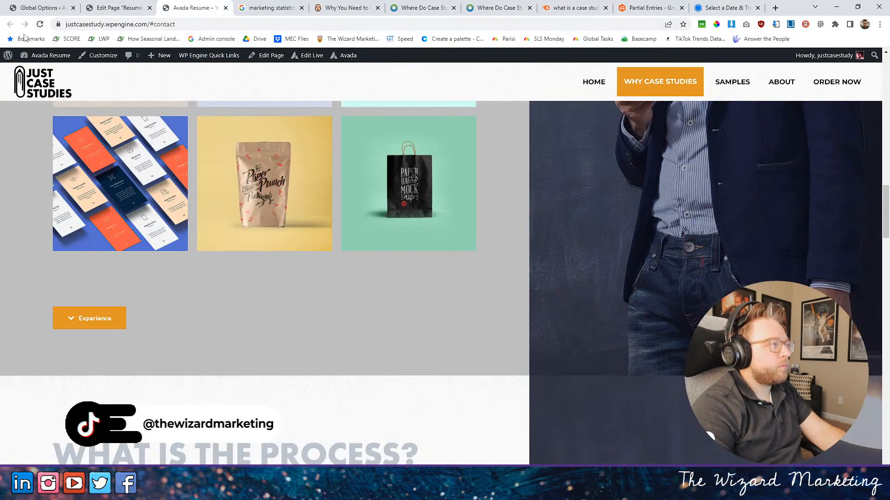
scroll(428, 176, "down", 5)
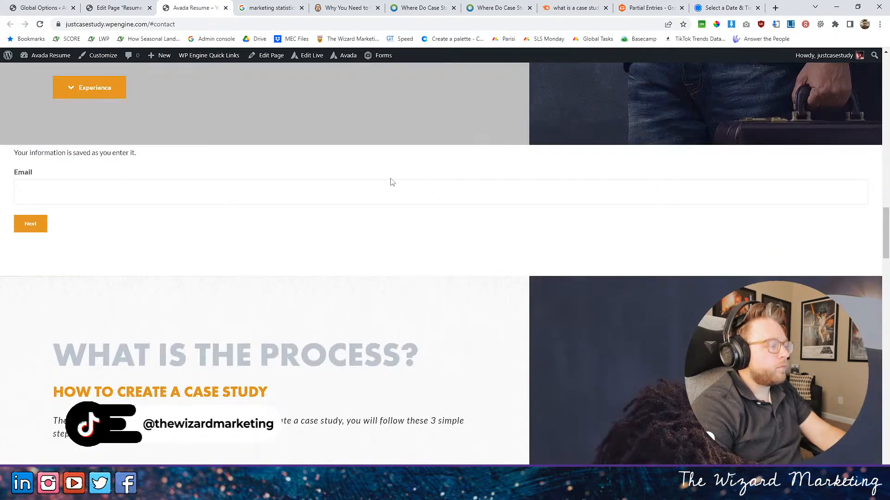
left_click(116, 8)
- Set the background color of the Gravity Form container to the global Color 4
scroll(419, 278, "down", 7)
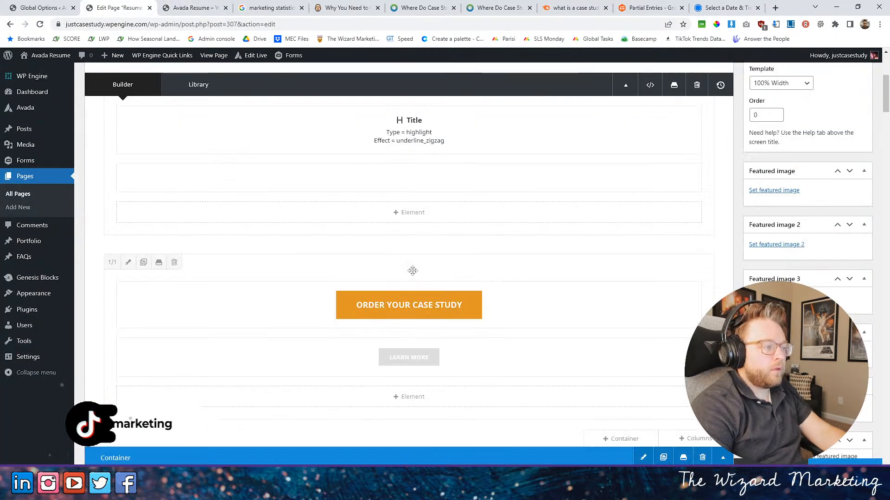
scroll(422, 276, "down", 4)
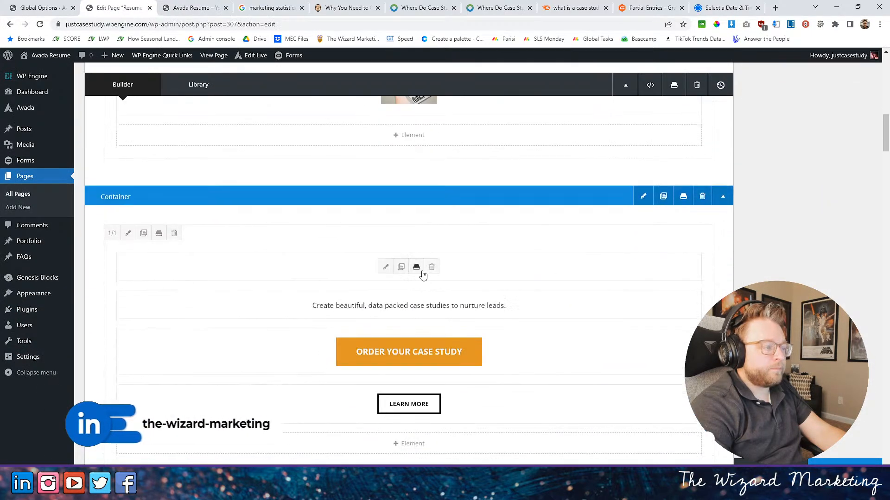
scroll(423, 271, "down", 10)
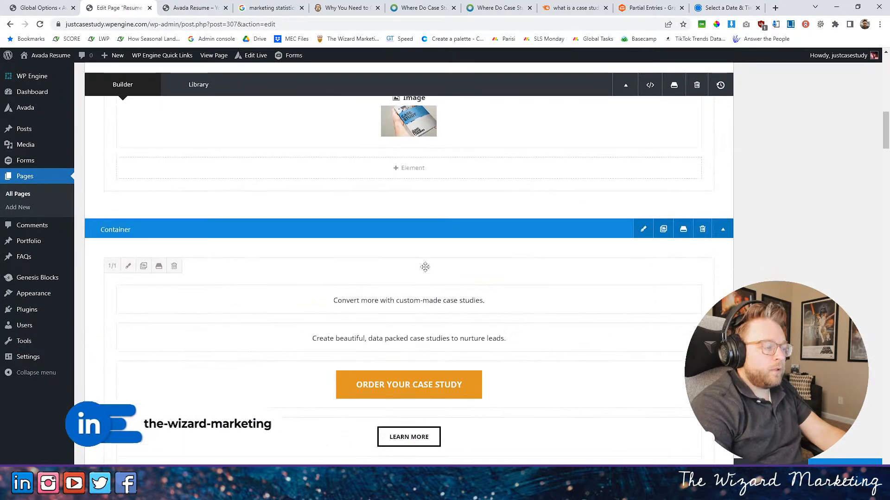
scroll(422, 270, "down", 10)
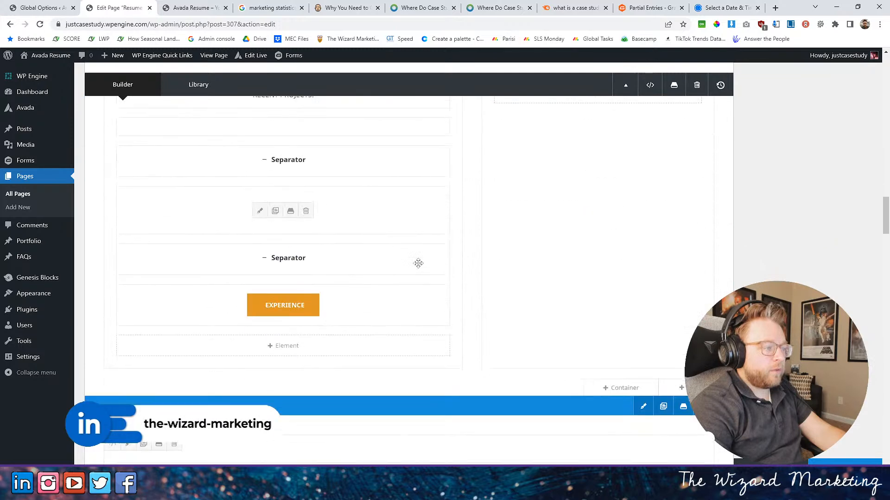
scroll(416, 263, "down", 1)
left_click(644, 222)
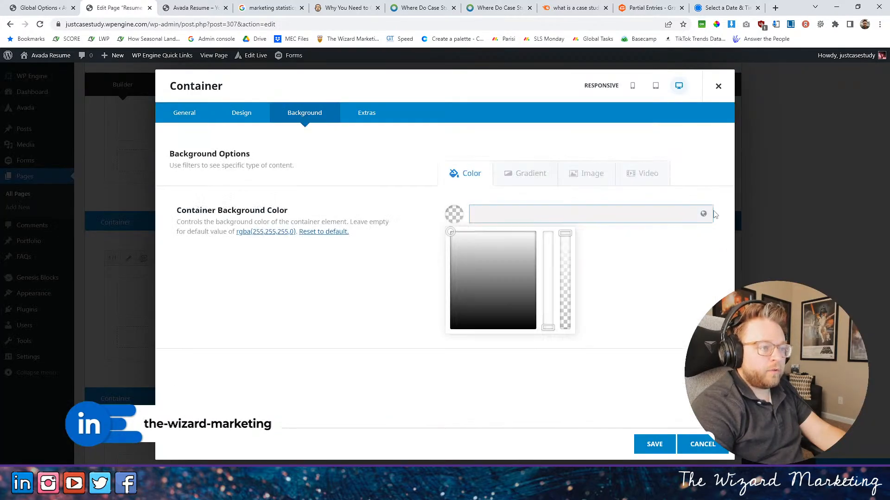
left_click(703, 213)
left_click(499, 253)
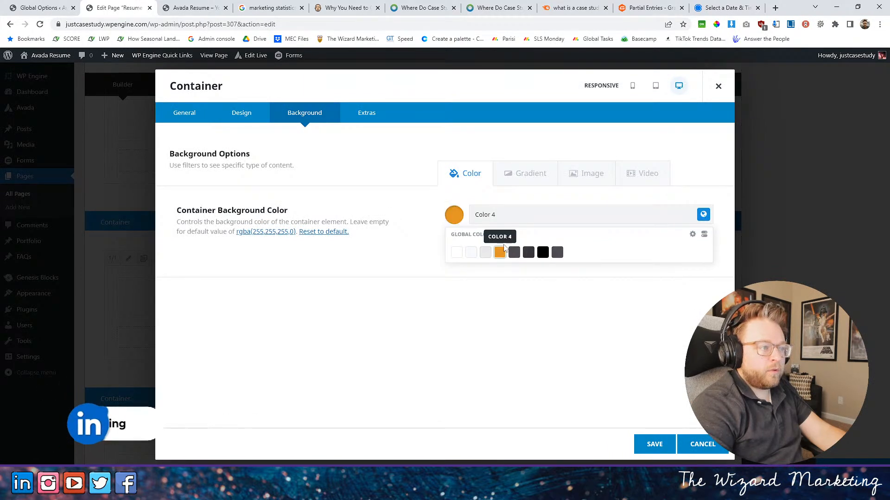
- Insert the plain off-white texture image from the media library as the container's background image
left_click(593, 175)
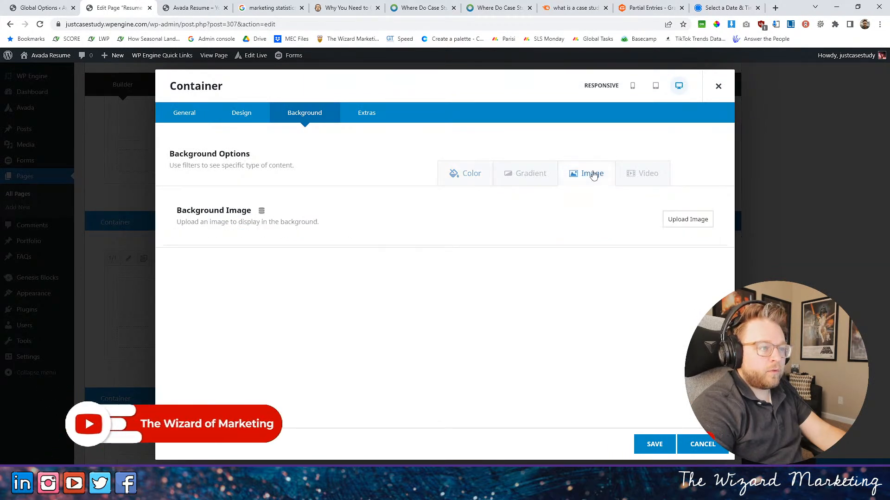
left_click(688, 221)
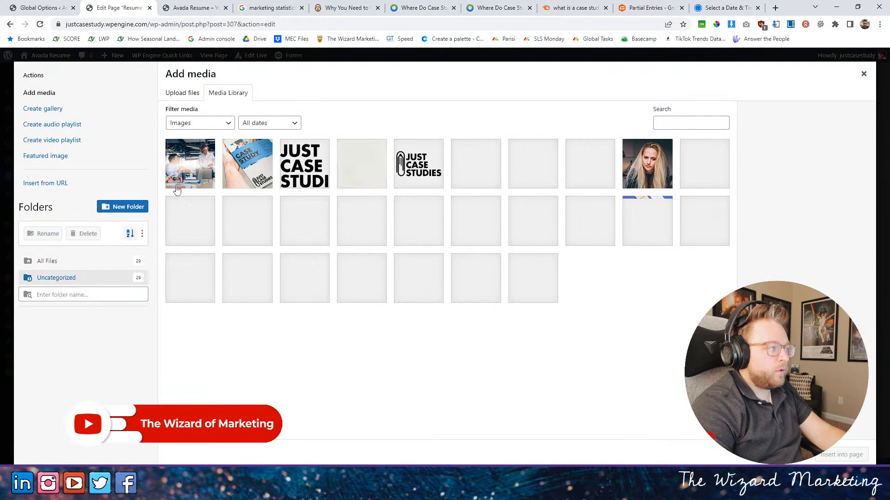
left_click(354, 174)
left_click(838, 456)
- Set the container's background blend mode to Overlay and save the container settings
scroll(516, 370, "down", 5)
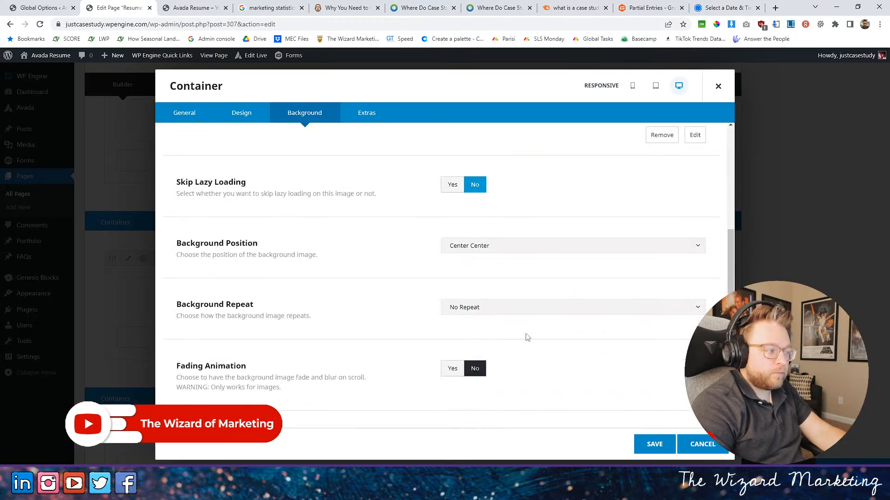
scroll(516, 291, "down", 2)
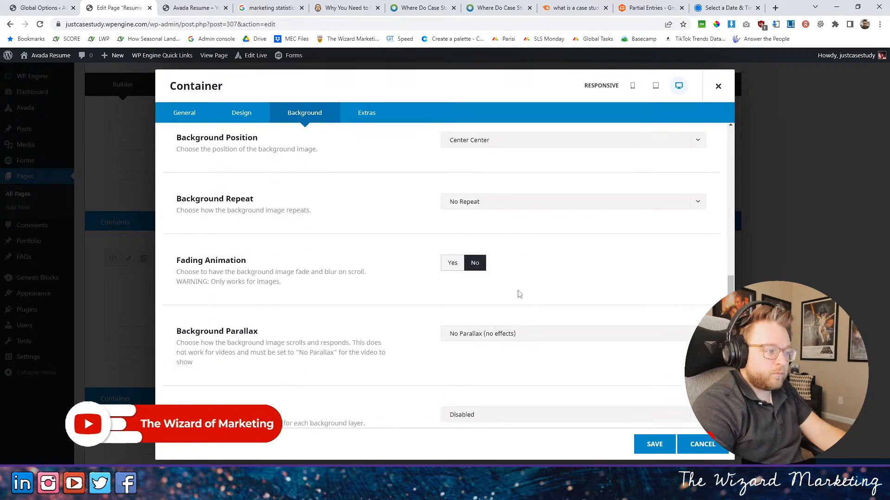
left_click(459, 397)
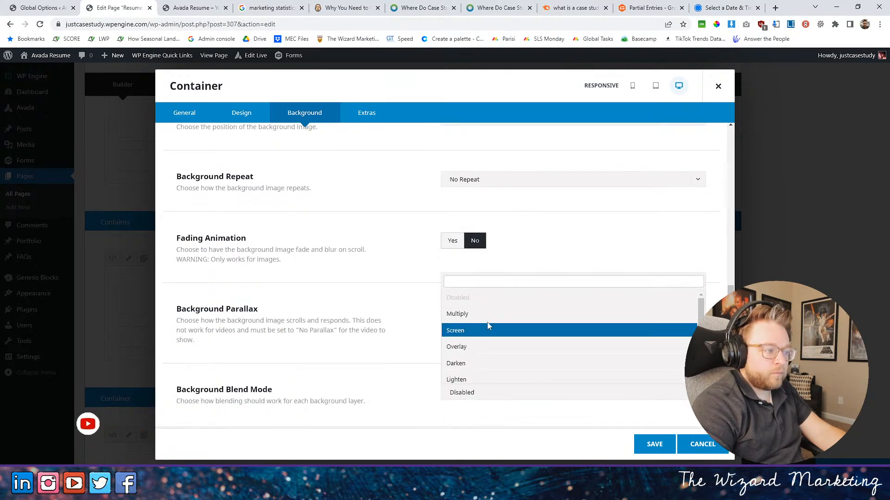
left_click(457, 330)
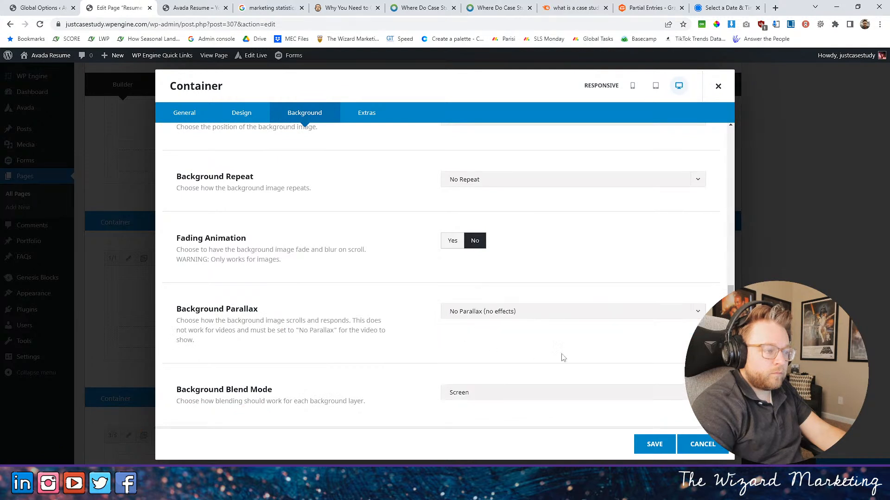
left_click(573, 403)
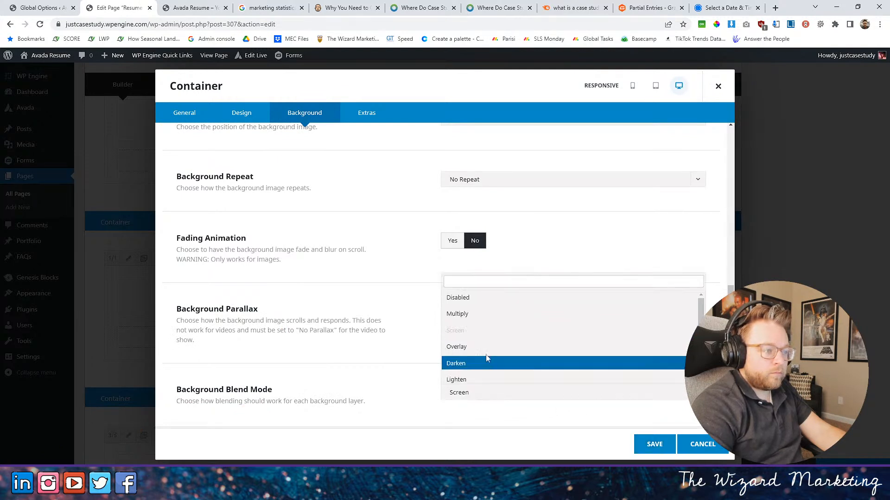
left_click(516, 370)
left_click(652, 443)
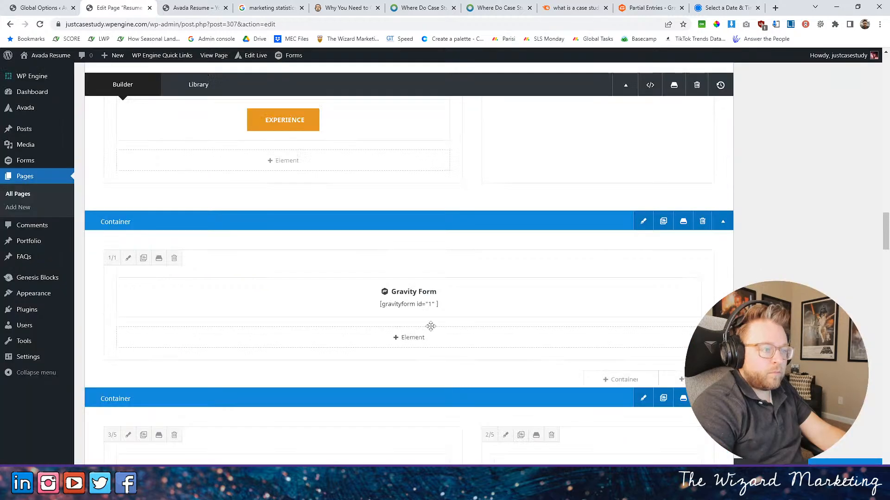
- Reload the live home page to check the form section's background, and return to the page editor
key("ctrl+Tab")
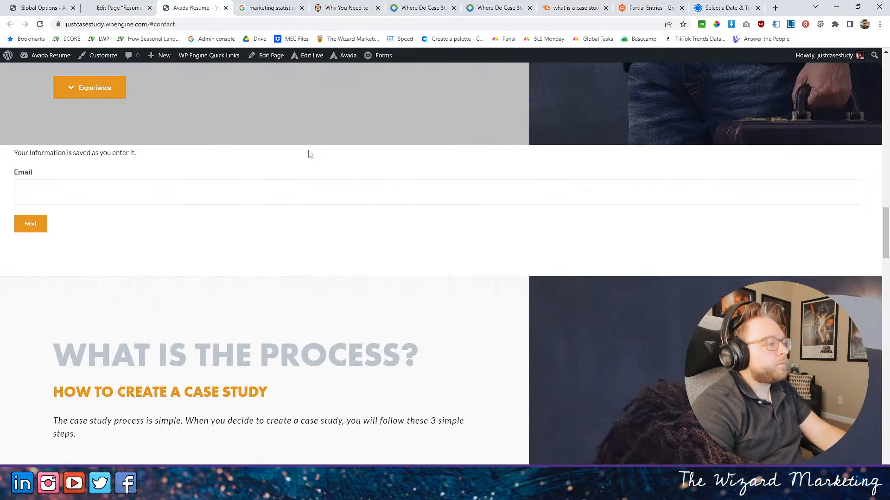
left_click(39, 25)
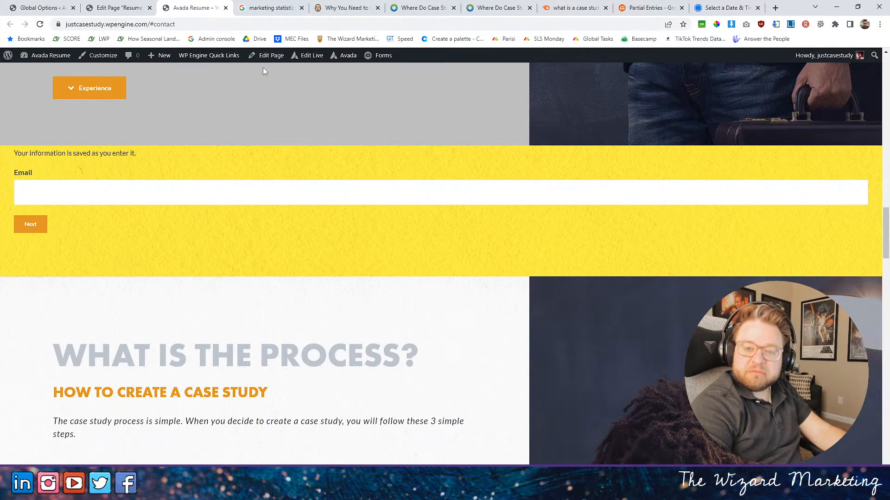
left_click(121, 8)
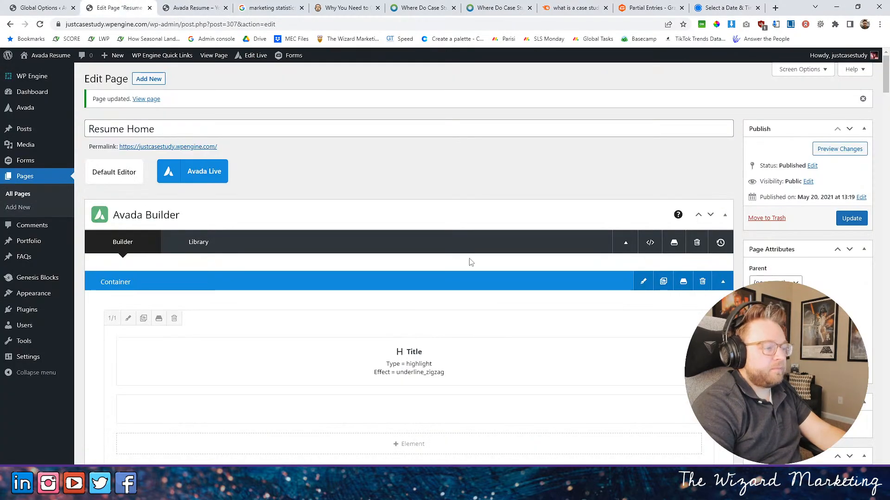
- Change the Gravity Form container's background blend mode to Multiply and save the container
scroll(472, 262, "down", 14)
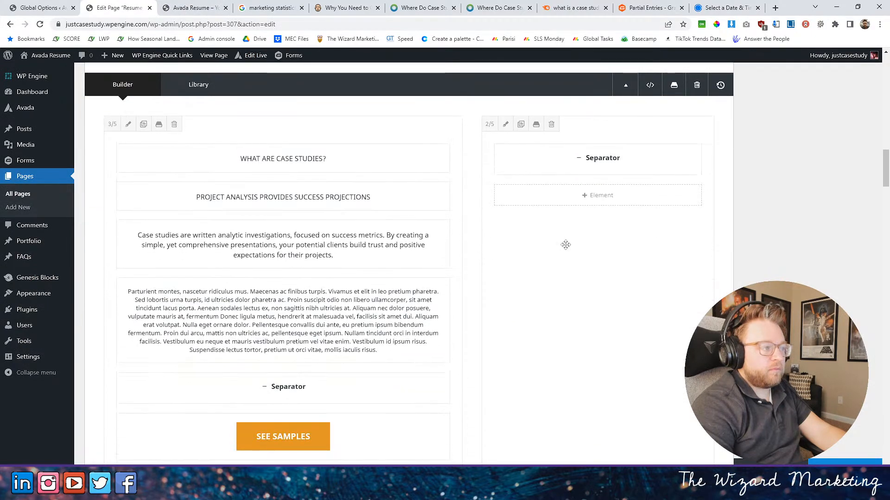
scroll(598, 228, "down", 2)
scroll(597, 228, "up", 4)
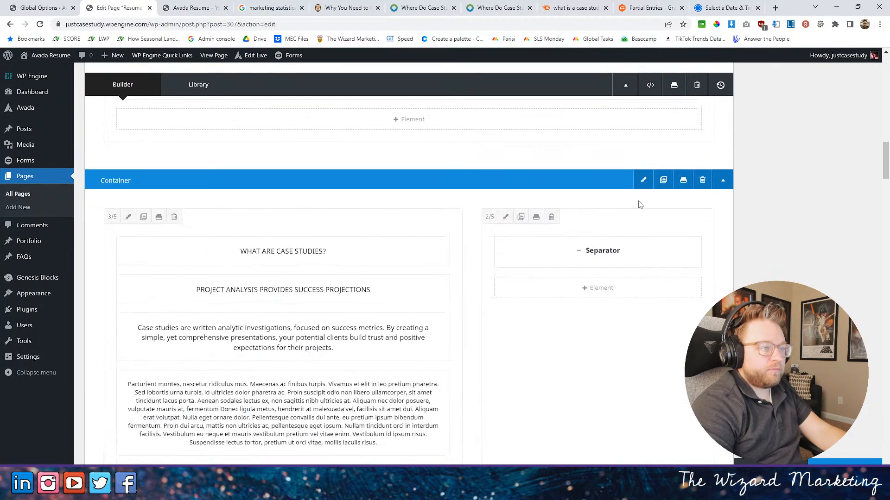
scroll(640, 213, "up", 14)
scroll(640, 222, "down", 10)
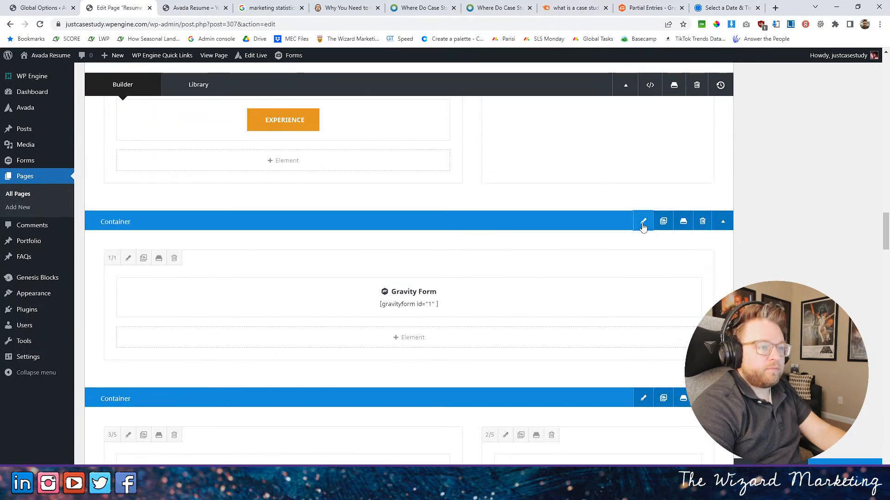
left_click(643, 221)
left_click(305, 113)
left_click(585, 174)
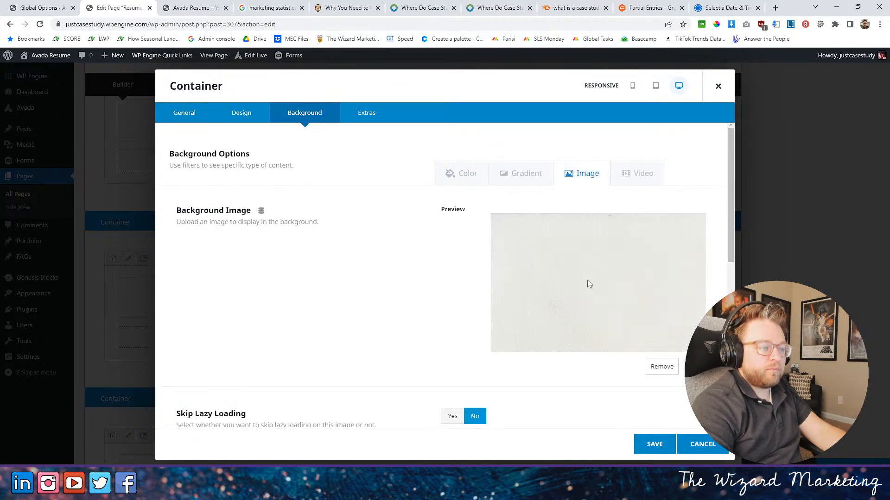
scroll(589, 287, "down", 8)
left_click(473, 392)
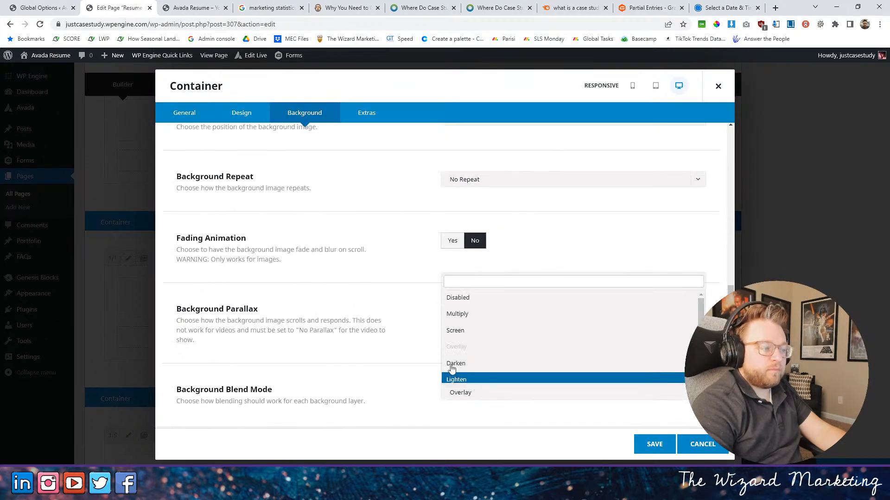
left_click(464, 319)
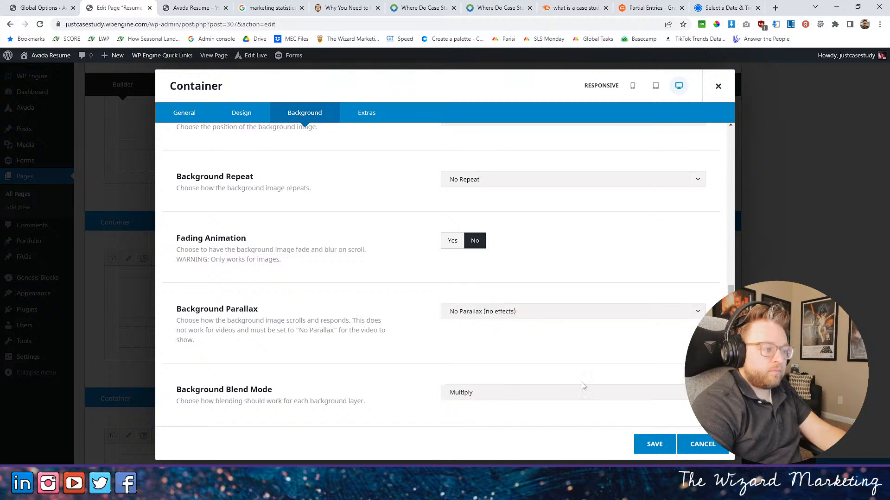
left_click(653, 444)
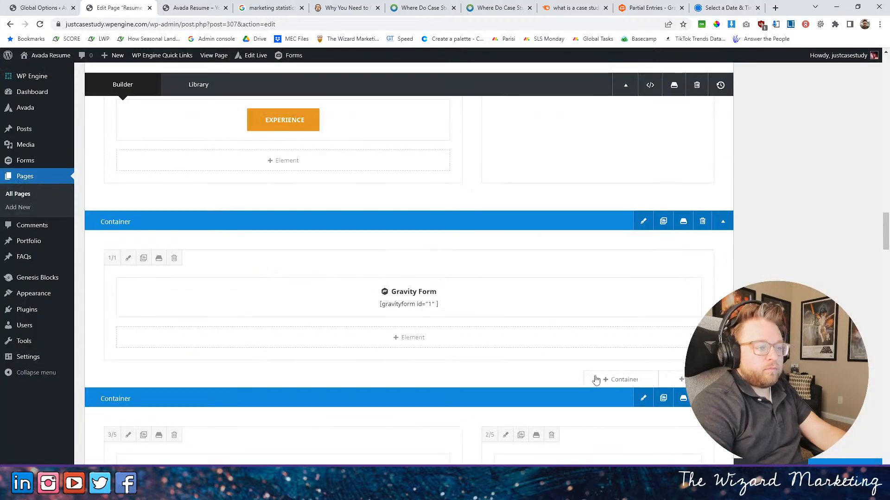
- Resize the form's column to 2/3 width, set the container's column justification to center, and update the page
left_click(112, 258)
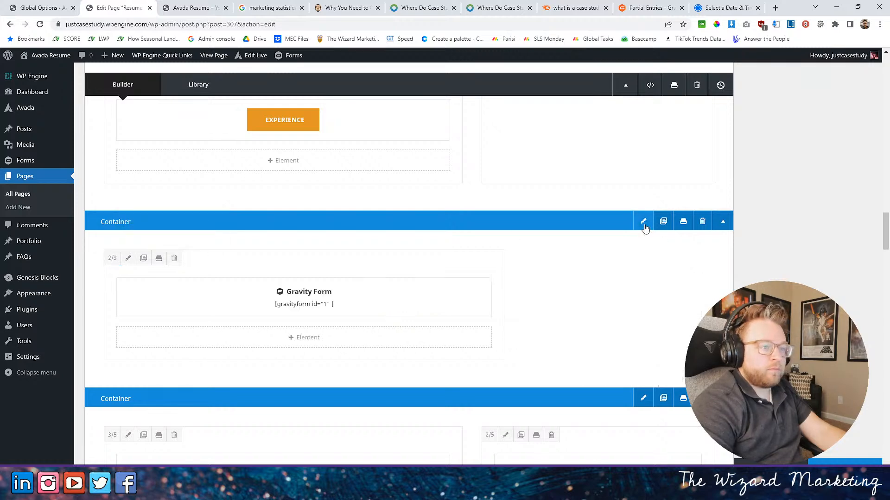
left_click(643, 221)
left_click(508, 374)
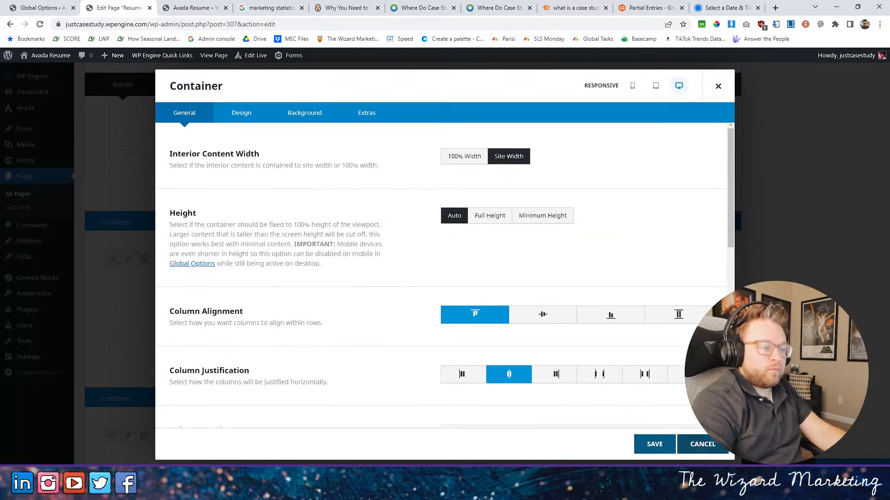
left_click(654, 443)
left_click(816, 458)
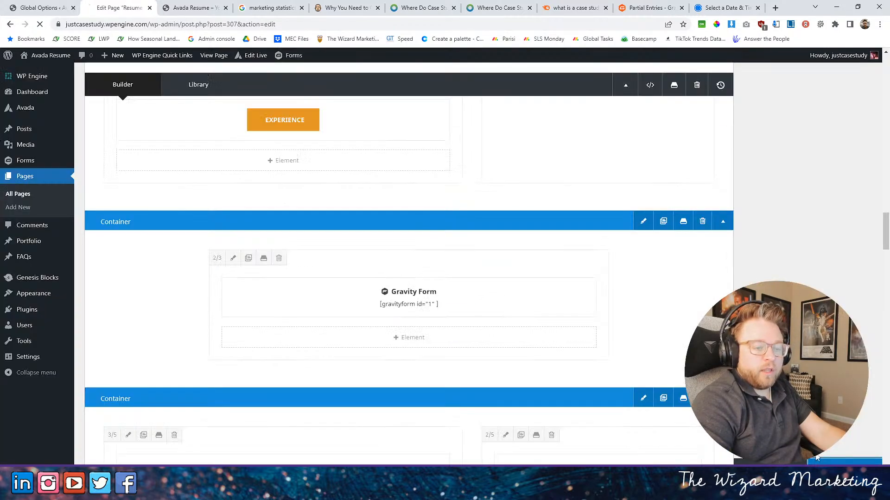
- Reload the live home page to check the form section's centered column and background, and return to the page editor
left_click(199, 5)
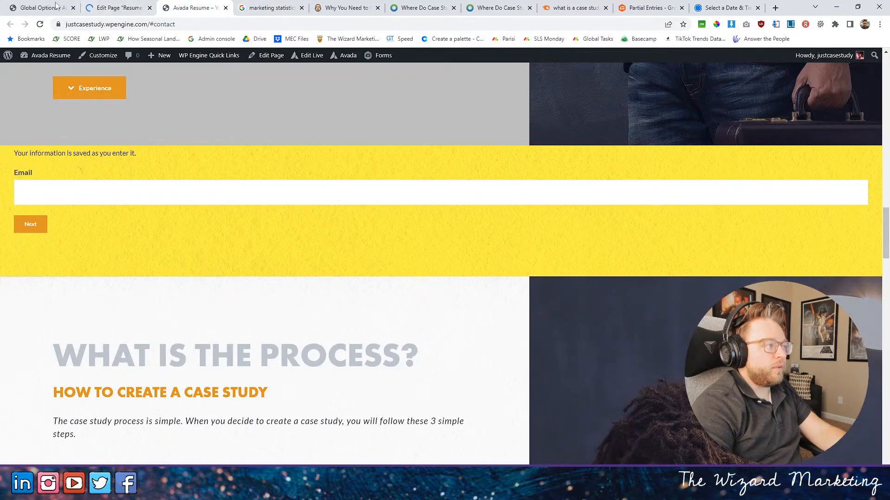
left_click(40, 25)
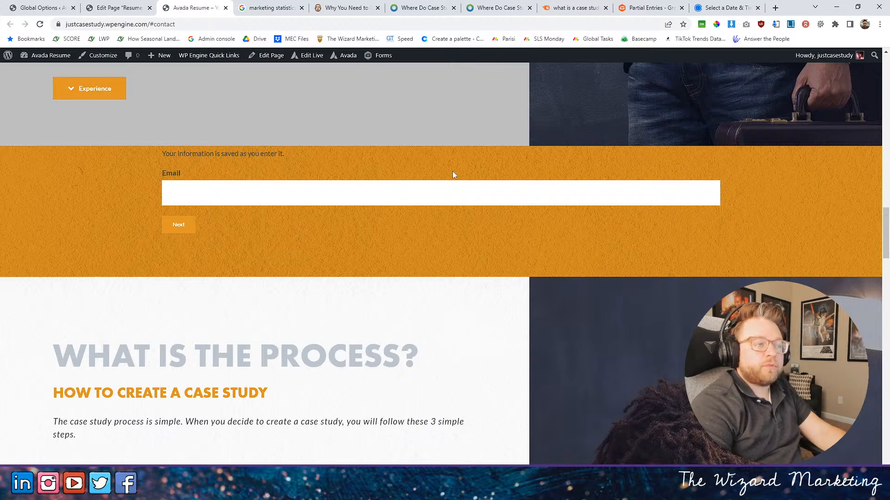
left_click(119, 7)
- Remove the background image from the Gravity Form container and save the container settings
scroll(401, 239, "down", 10)
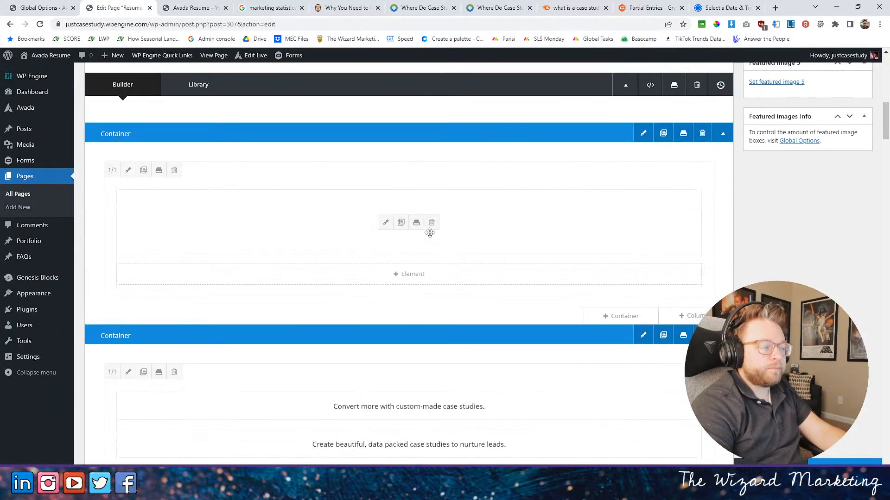
scroll(623, 193, "down", 10)
scroll(625, 195, "up", 3)
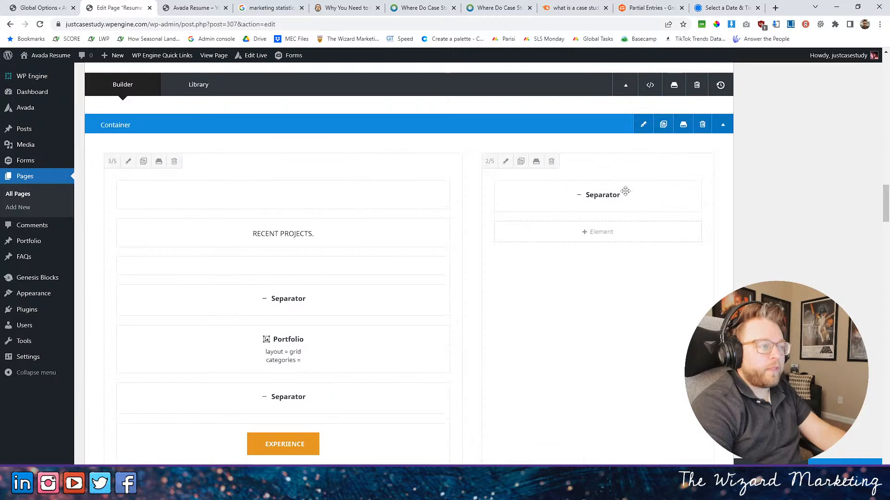
scroll(631, 190, "down", 4)
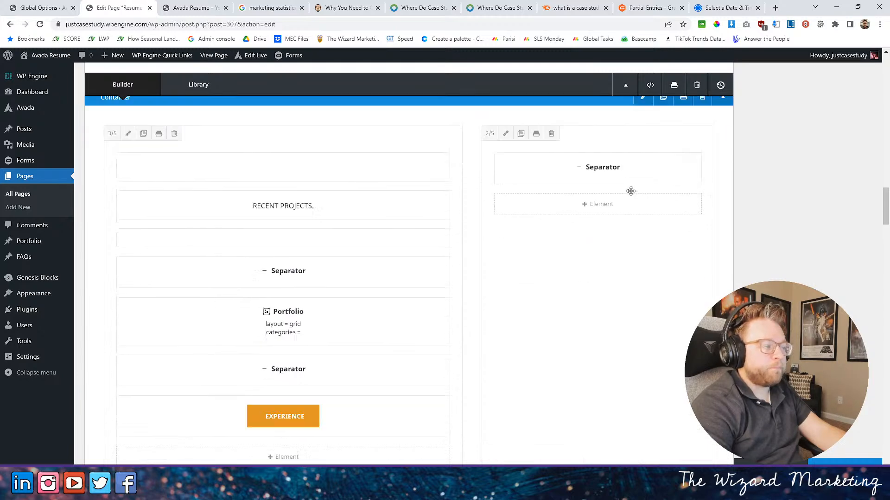
scroll(632, 191, "down", 3)
scroll(632, 191, "up", 4)
scroll(639, 193, "down", 9)
scroll(649, 185, "up", 2)
left_click(642, 126)
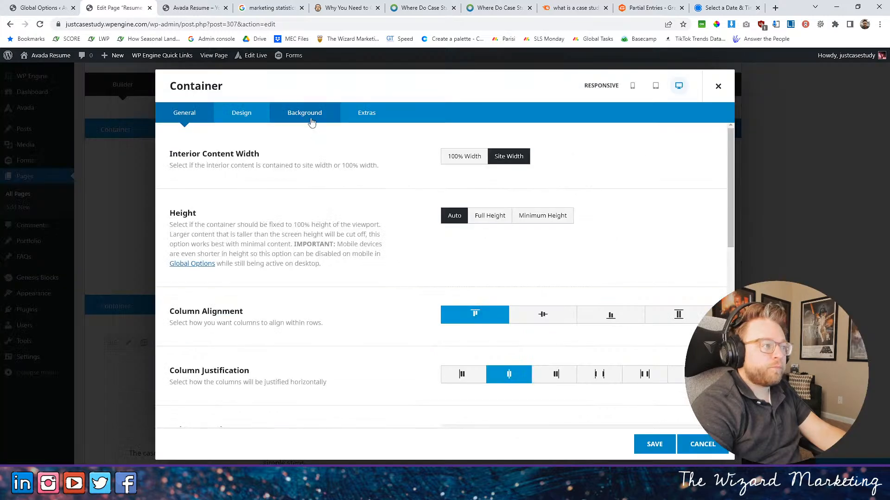
left_click(314, 119)
left_click(578, 176)
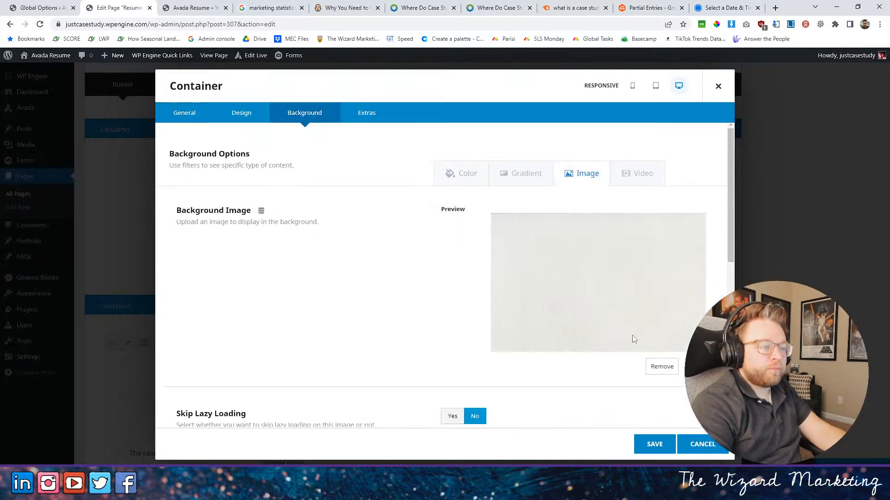
left_click(662, 366)
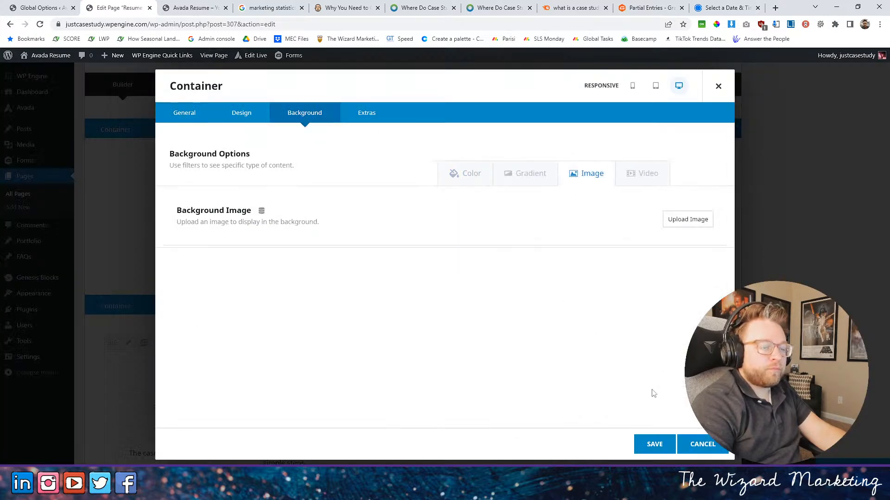
left_click(653, 444)
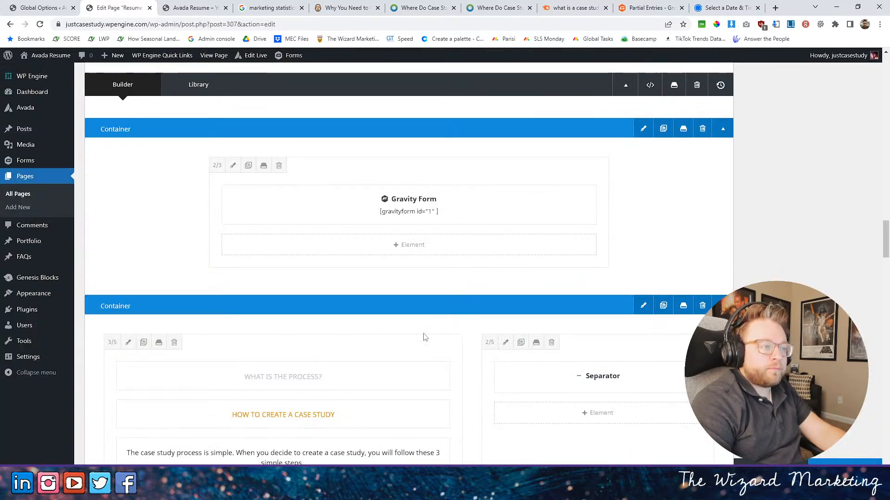
- Duplicate the "Work." title in the Recent Projects section and move the copy into the form's column above the Gravity Form
scroll(343, 252, "down", 3)
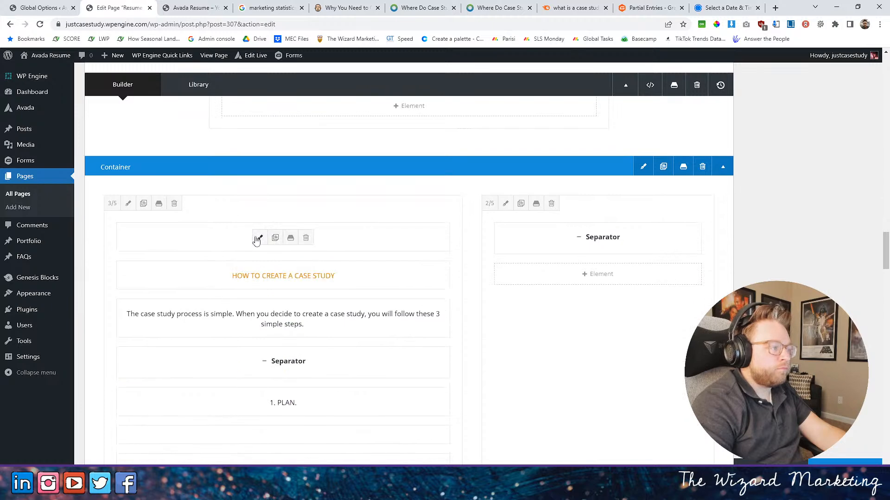
scroll(278, 243, "up", 10)
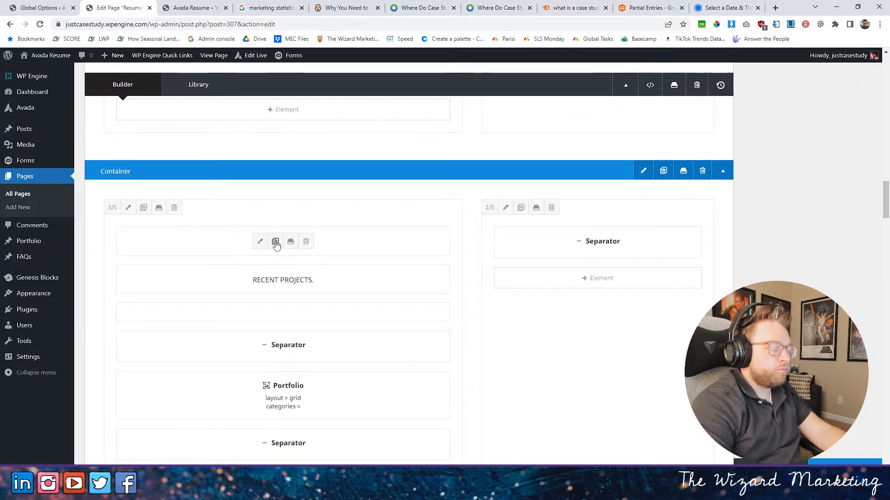
left_click(275, 241)
left_click_drag(238, 278, 316, 276)
scroll(310, 288, "down", 10)
- Duplicate the "RECENT PROJECTS." title and place the copy between the form column's first title and the Gravity Form
scroll(374, 233, "up", 5)
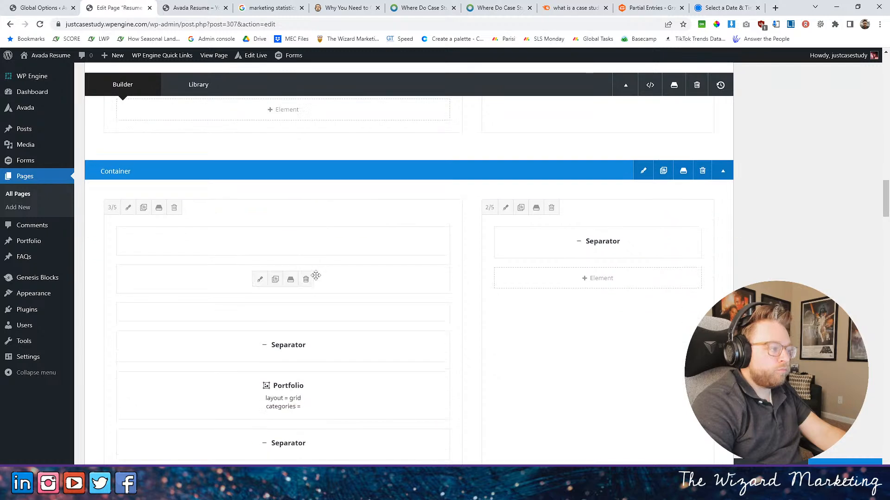
left_click(275, 281)
scroll(278, 321, "down", 9)
mouse_move(223, 320)
left_mouse_down()
mouse_move(294, 315)
mouse_move(371, 337)
mouse_move(360, 328)
left_mouse_up()
- Change the form column's first title to "ORDER YOUR CASE STUDY." and save it
left_click(388, 295)
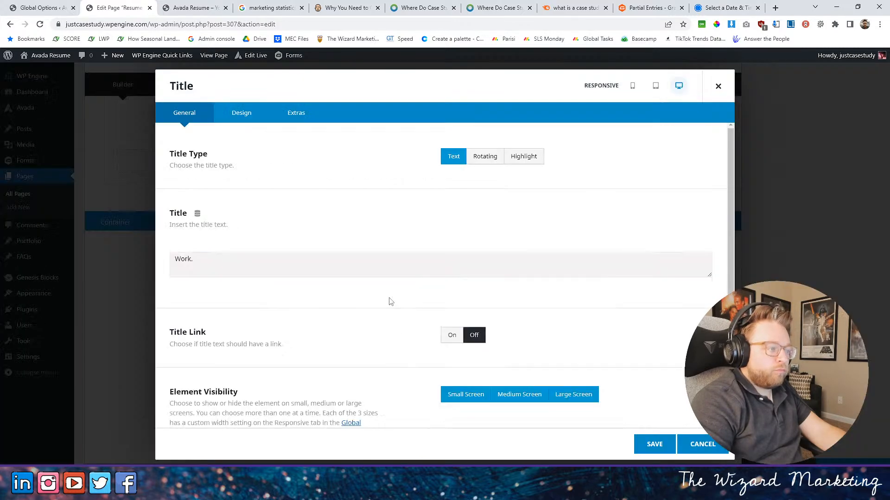
left_click_drag(170, 300, 124, 299)
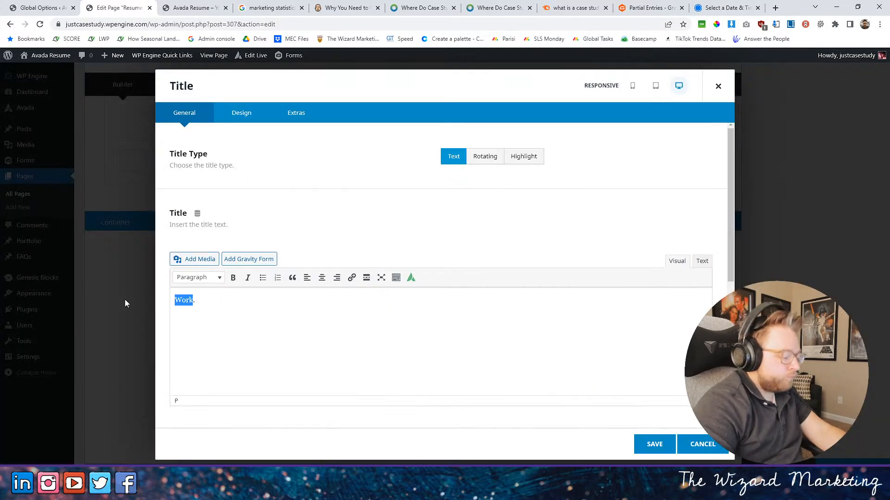
type("ORDER YO")
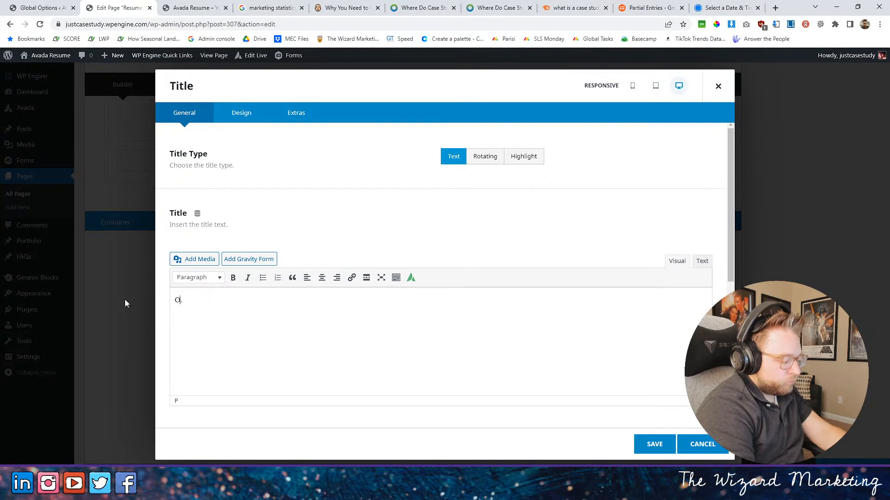
type("UR CASE S")
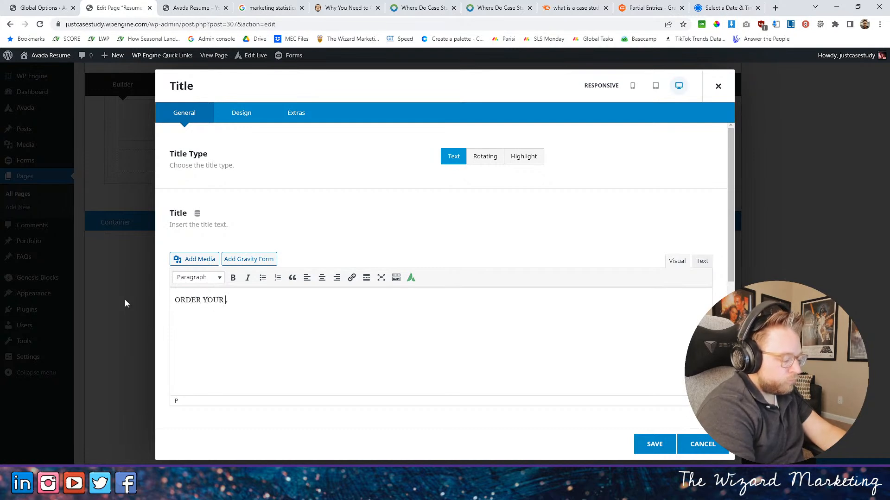
type("TUDY")
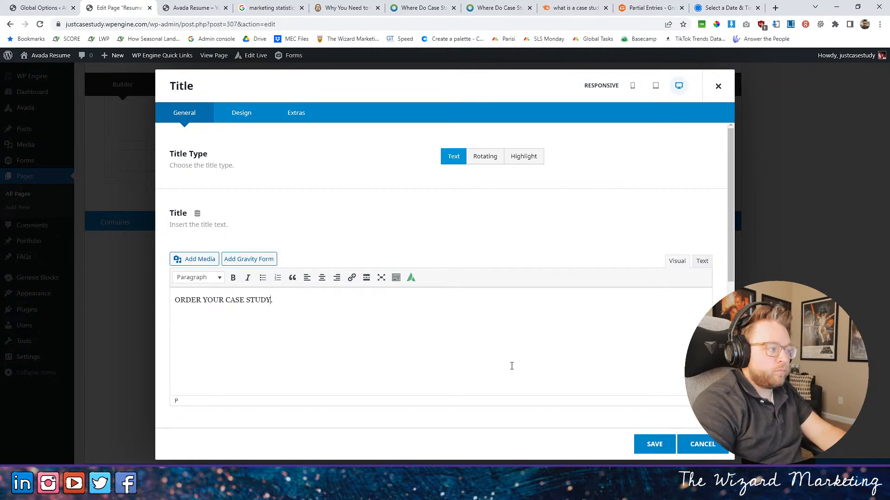
left_click(649, 445)
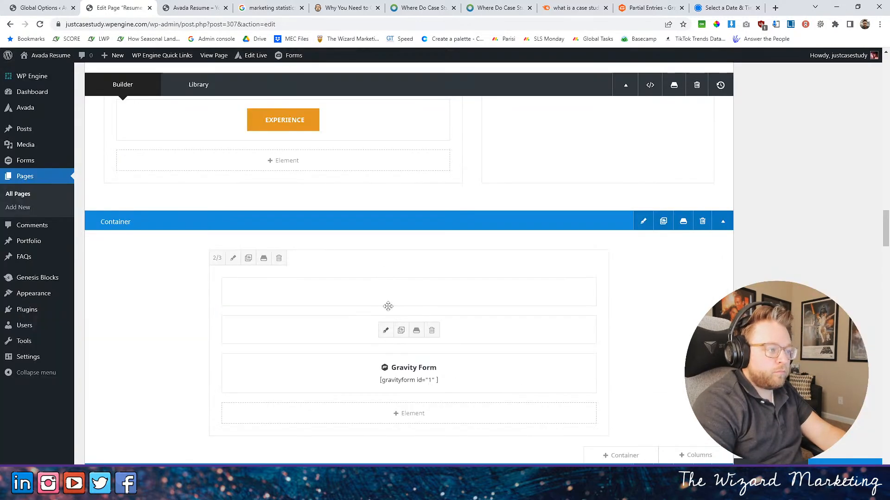
- Change the title directly above the Gravity Form to "FILL OUT THE FORM TO START.", update the page, and view the live home page
left_click(385, 331)
left_click_drag(244, 300, 76, 299)
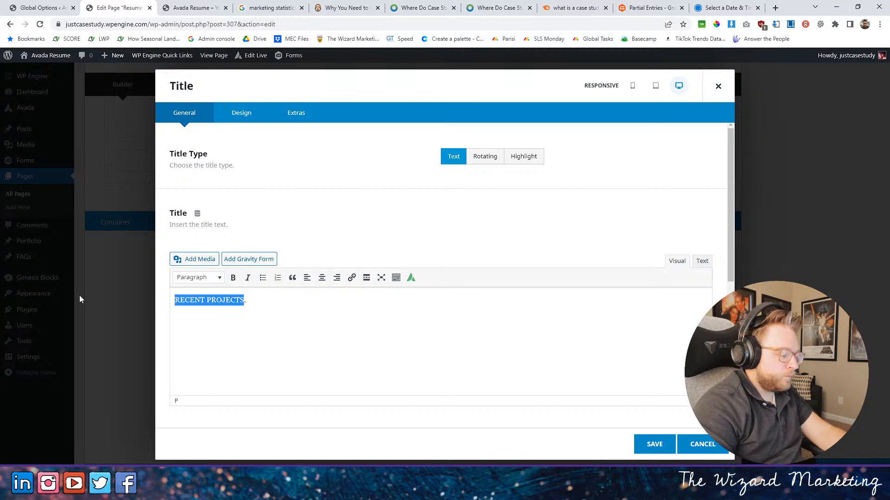
type("FILL OUT THE FORM TO SCHEDULE.")
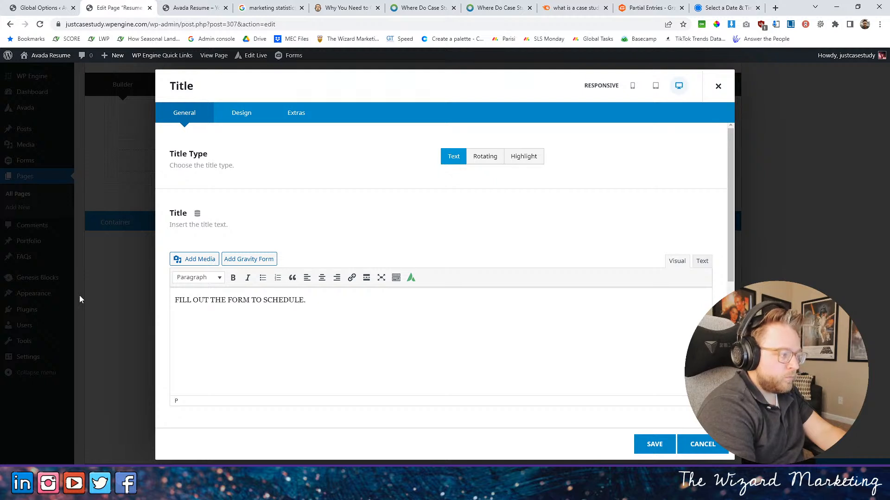
left_click_drag(288, 302, 302, 302)
type("TART")
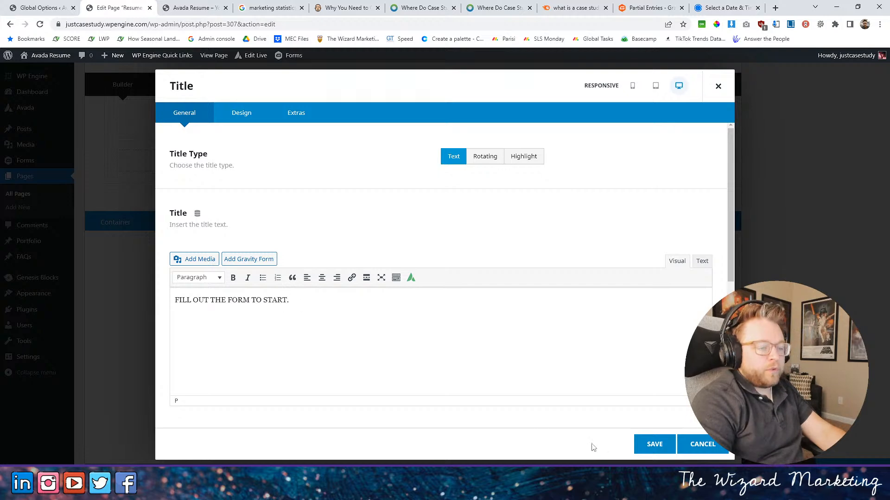
left_click(659, 445)
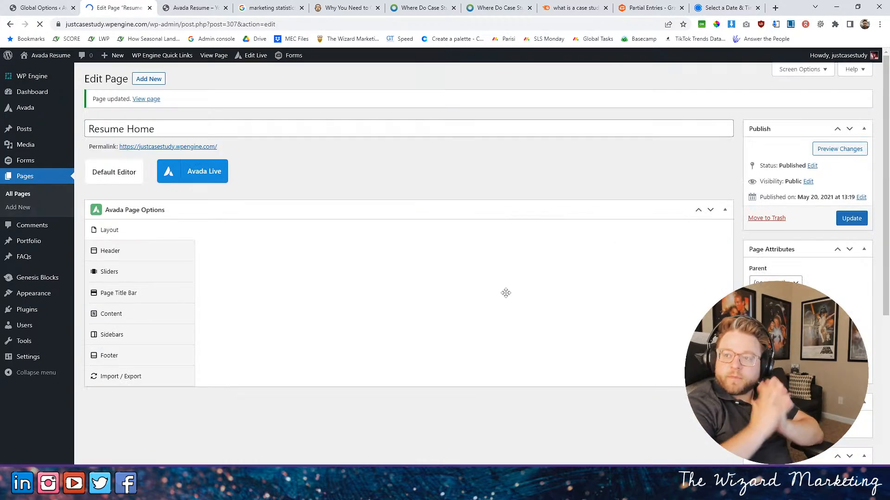
left_click(182, 7)
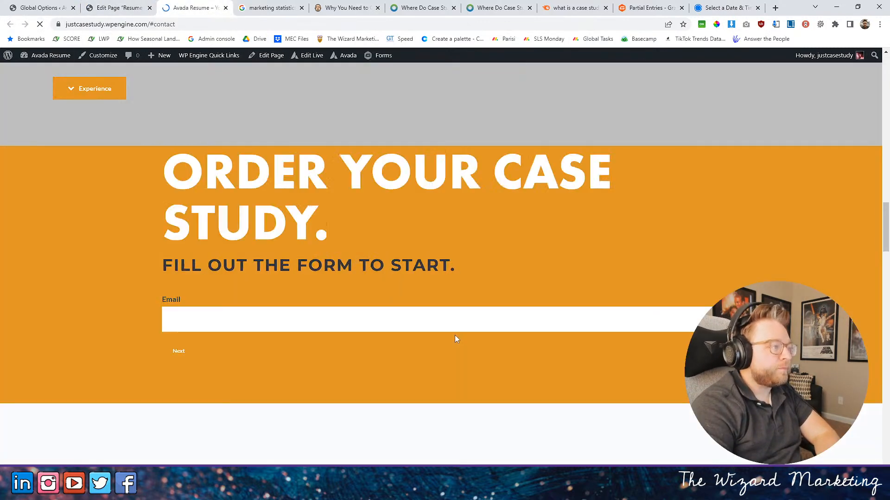
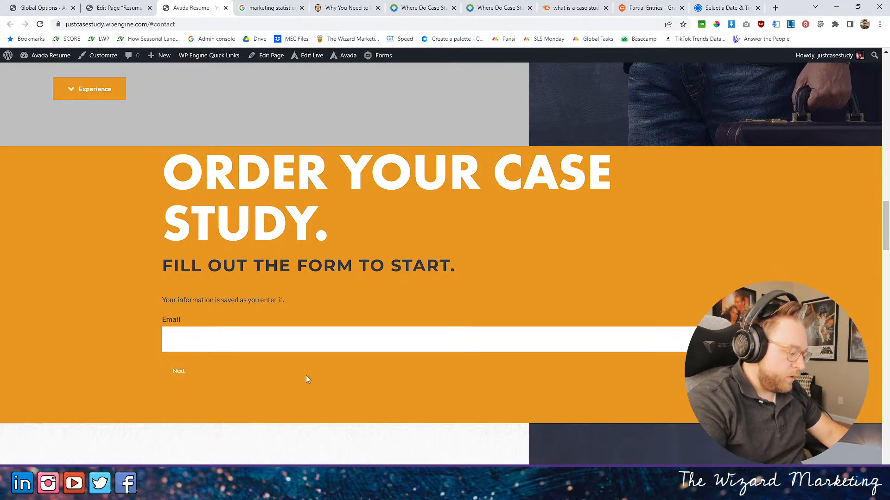
- Inspect the order form section on the live page with the developer tools and select the Gravity Forms wrapper in the markup
key("F12")
left_click(669, 54)
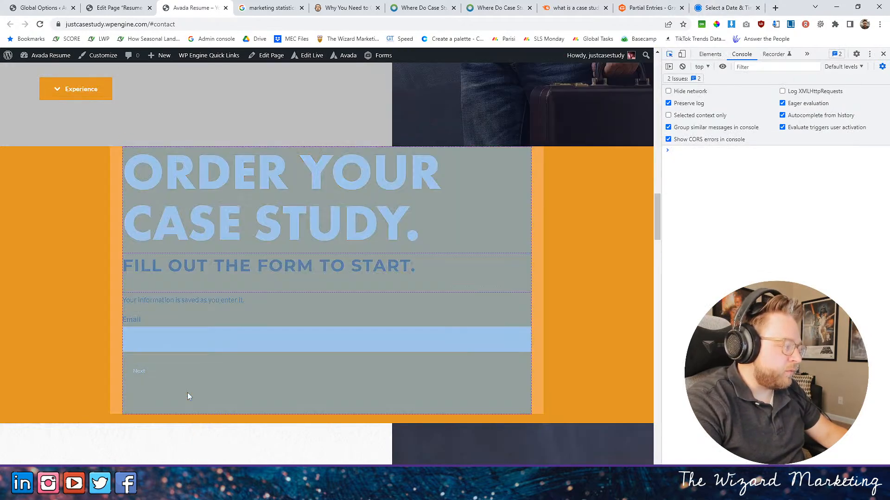
left_click(224, 382)
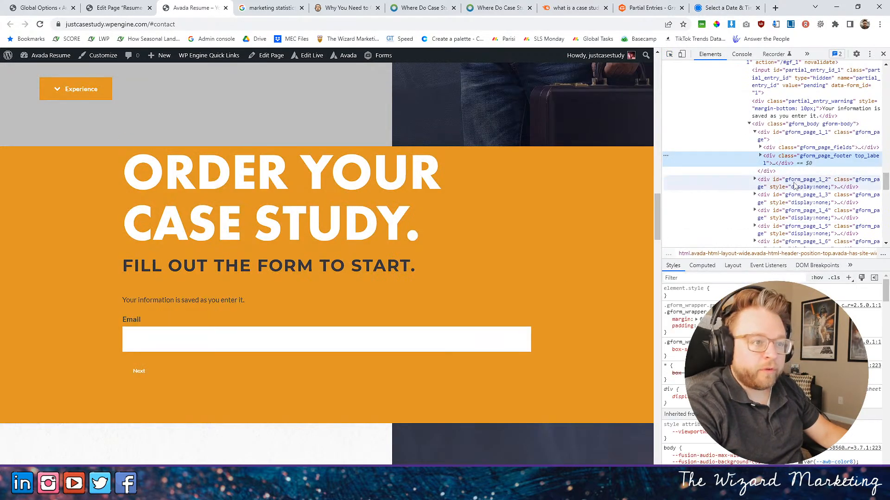
scroll(790, 181, "down", 2)
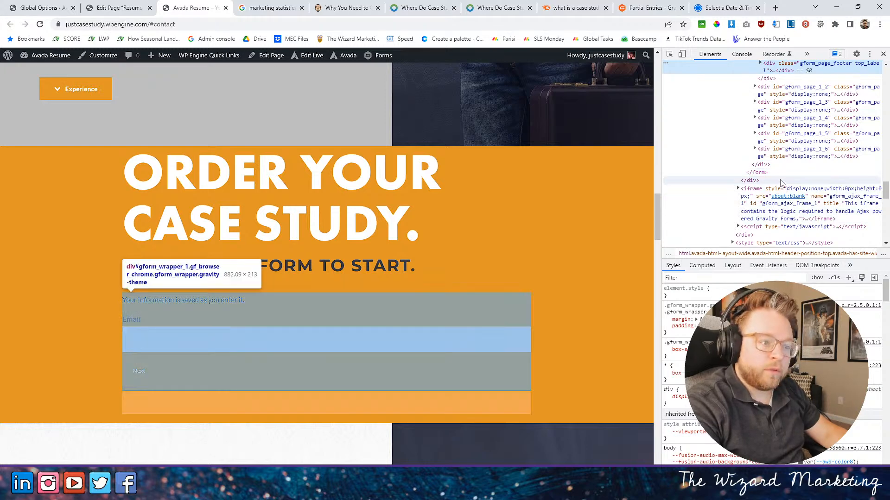
left_click(781, 182)
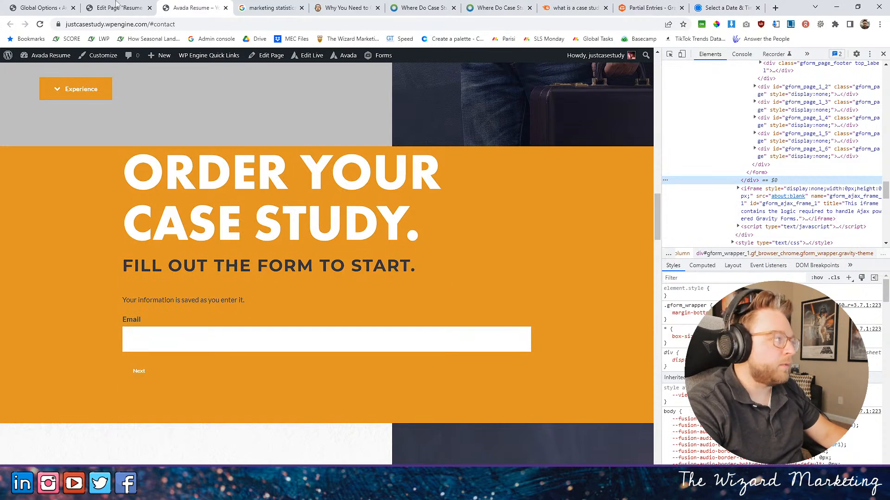
- Set the top margin of the order form's 2/3 column to 70px, save it, and reload the live page
left_click(131, 6)
scroll(370, 203, "down", 4)
scroll(432, 260, "down", 13)
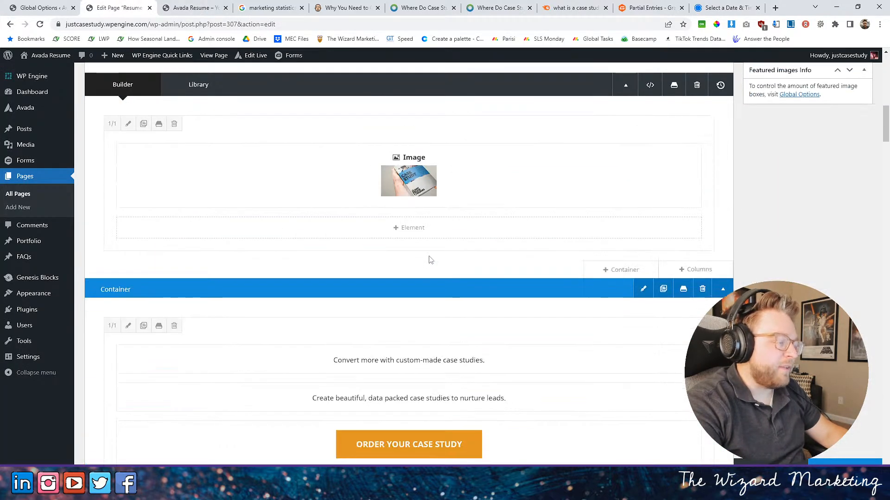
scroll(469, 273, "down", 15)
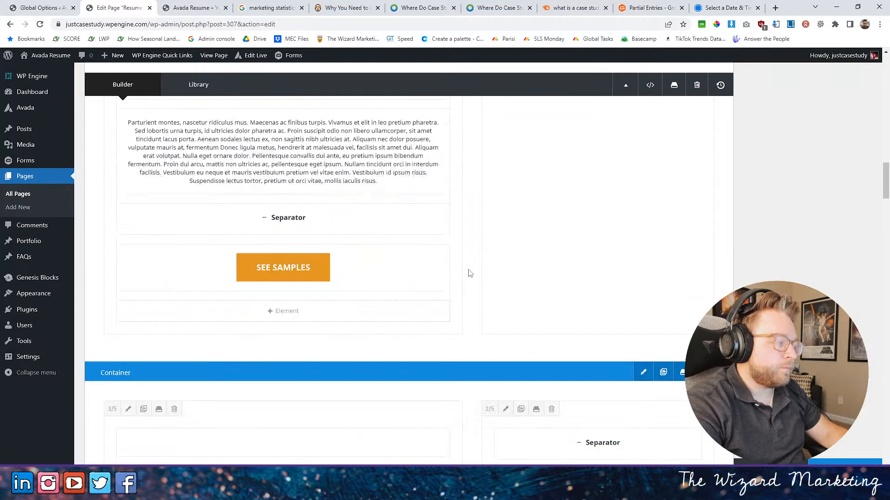
scroll(471, 272, "down", 4)
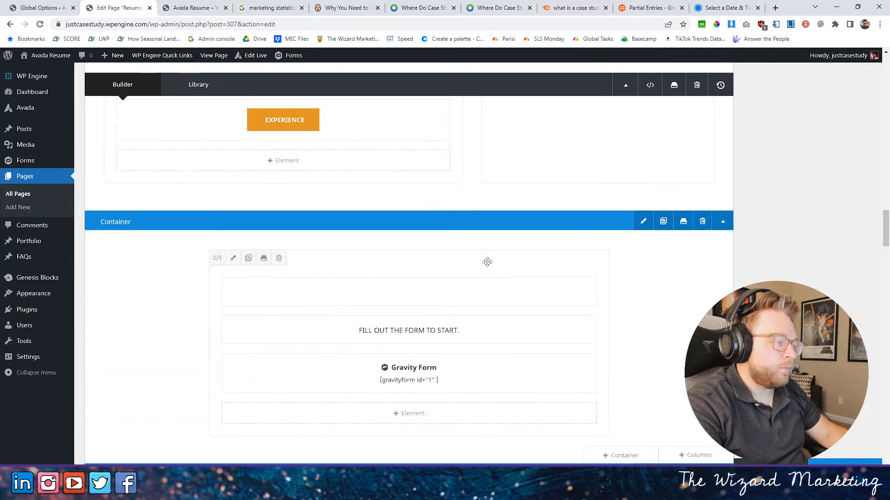
left_click(236, 258)
left_click(240, 113)
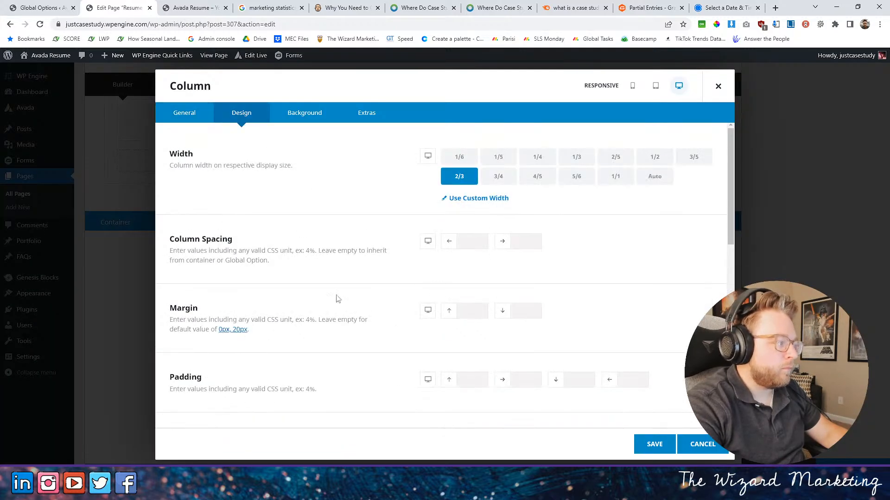
left_click(466, 314)
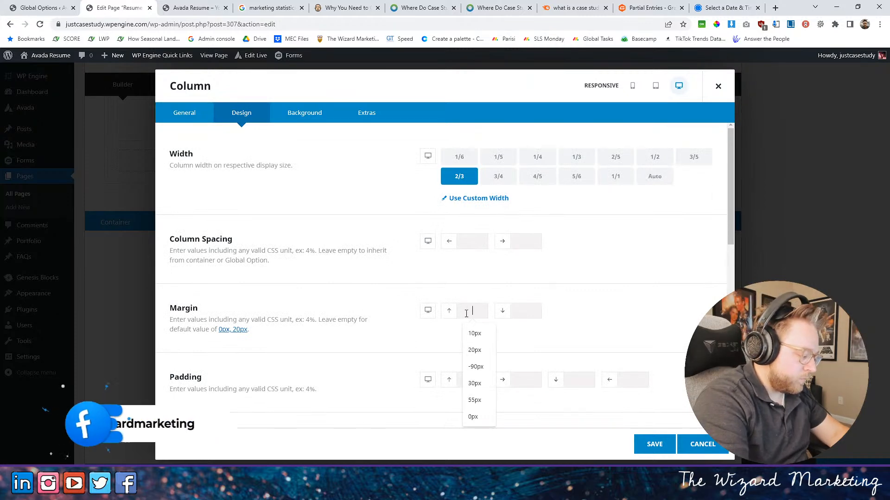
type("70px")
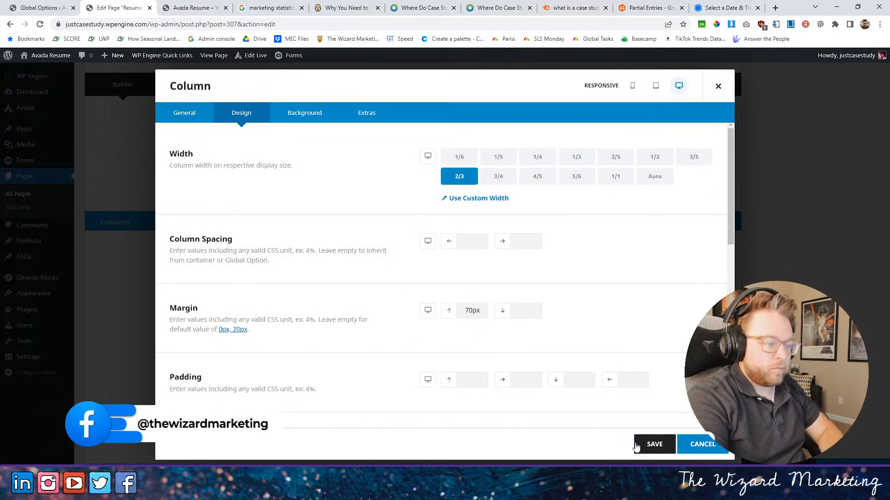
left_click(654, 448)
left_click(195, 8)
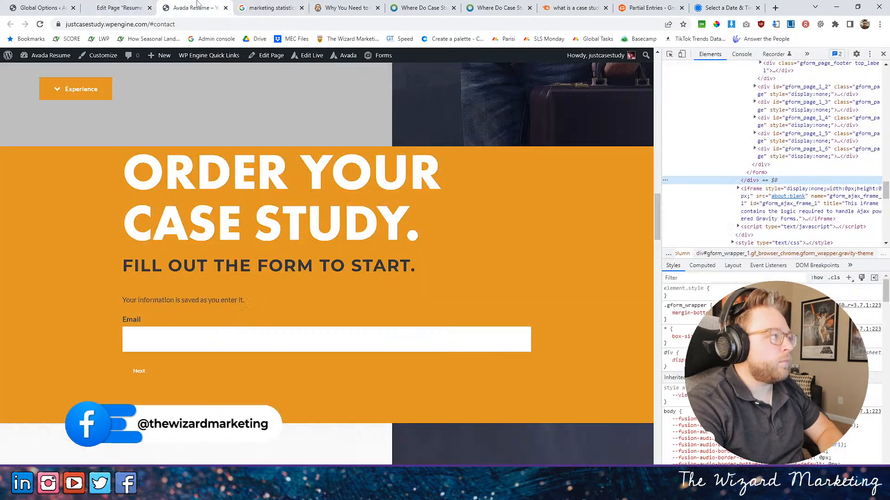
left_click(40, 27)
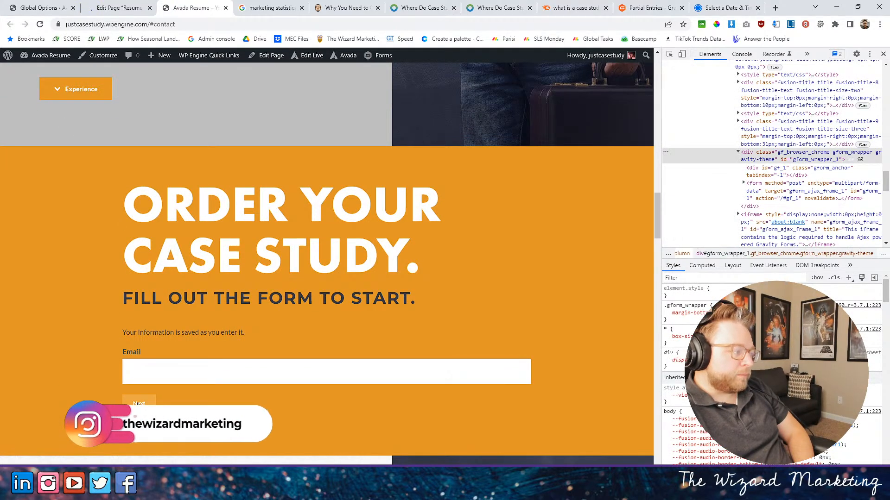
- Inspect the form's Next button on the live page and review the CSS rules that style it
left_click(669, 54)
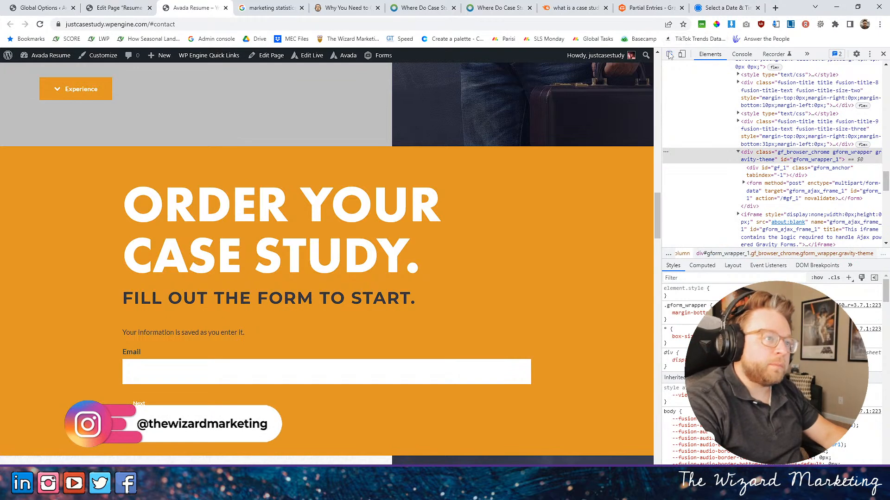
left_click(141, 403)
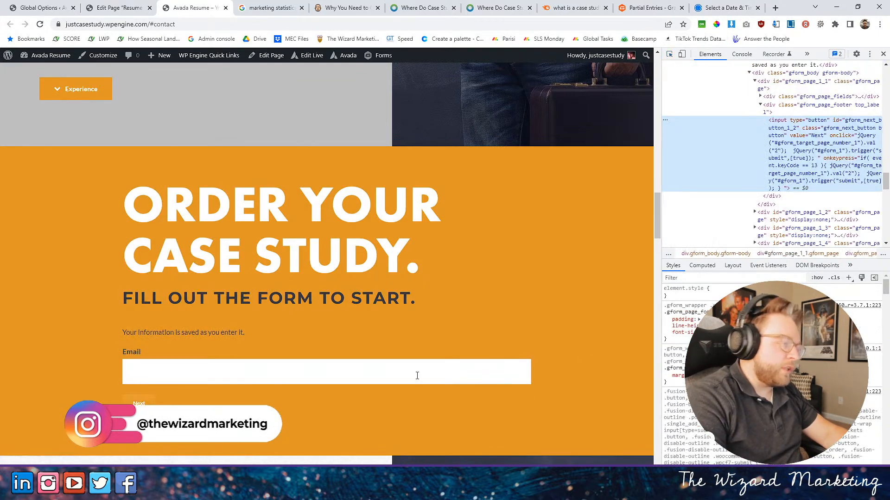
scroll(714, 280, "down", 3)
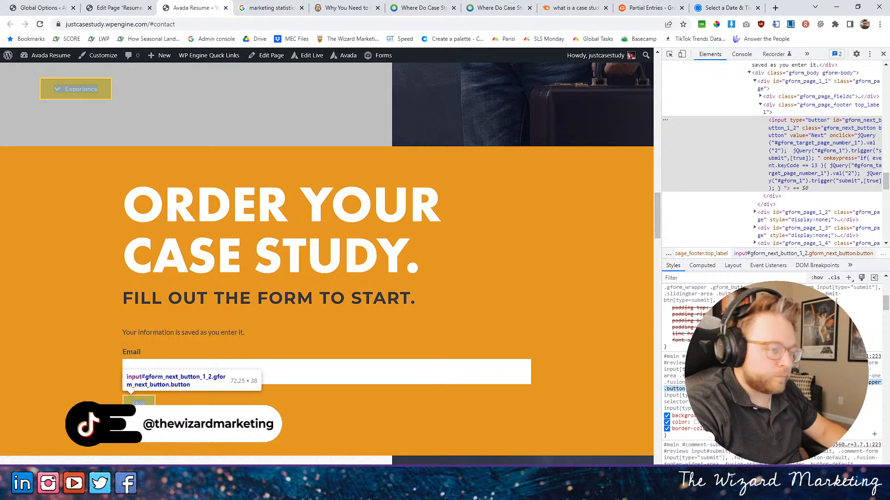
scroll(772, 371, "down", 3)
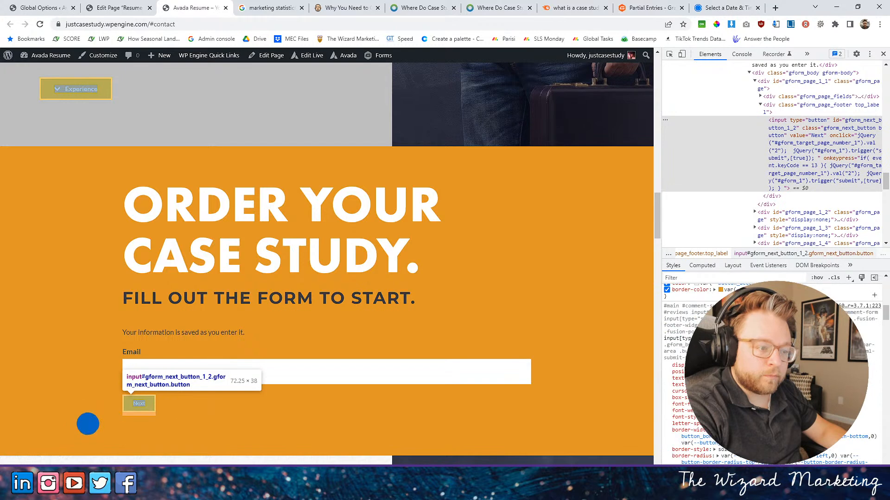
- Paste the selector .gform_page_footer input[type="button"], .gform_wrapper .button into the home page's custom CSS in Avada Builder
left_click(116, 8)
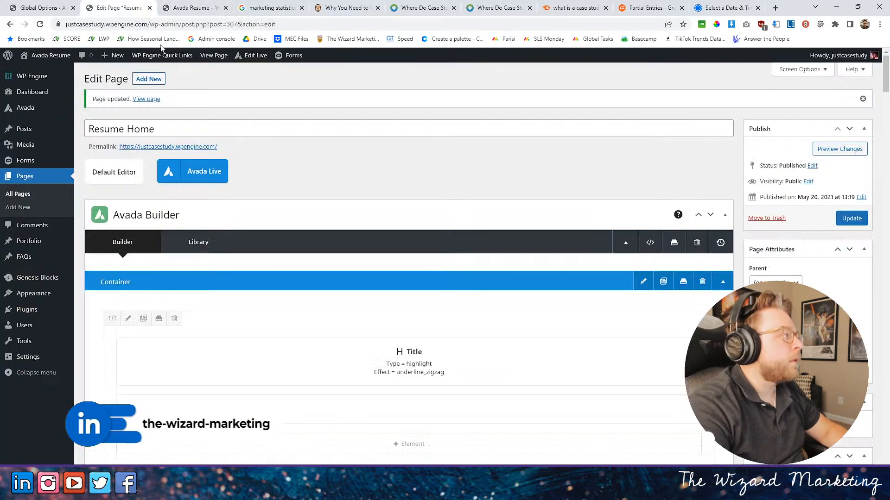
left_click(642, 243)
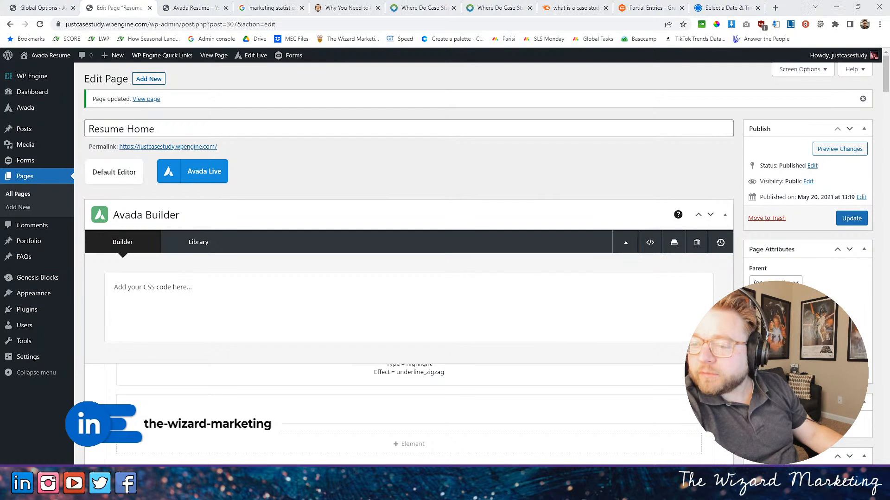
left_click(377, 294)
type(".gform_page_footer input[type=\"button\"], .gform_wrapper .button")
key("alt+Tab")
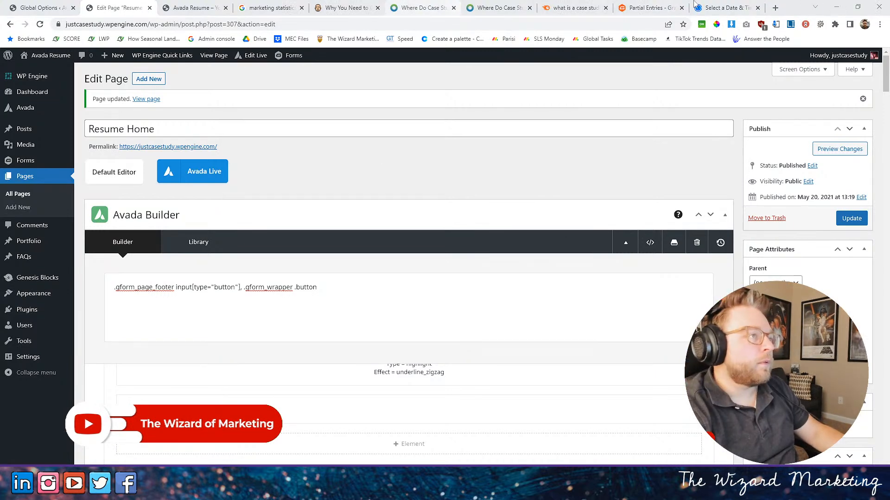
- Load scratch.mit.edu/projects/705628104/fullscreen/ in the Calendly browser tab and start the project
left_click(725, 8)
left_click(582, 24)
type("https://scratch.mit.edu/projects/705628104/fullscreen/")
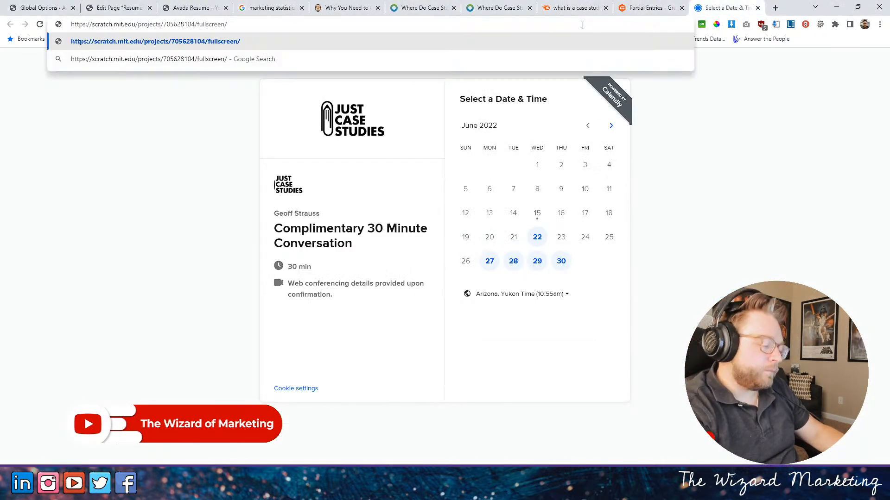
key("Return")
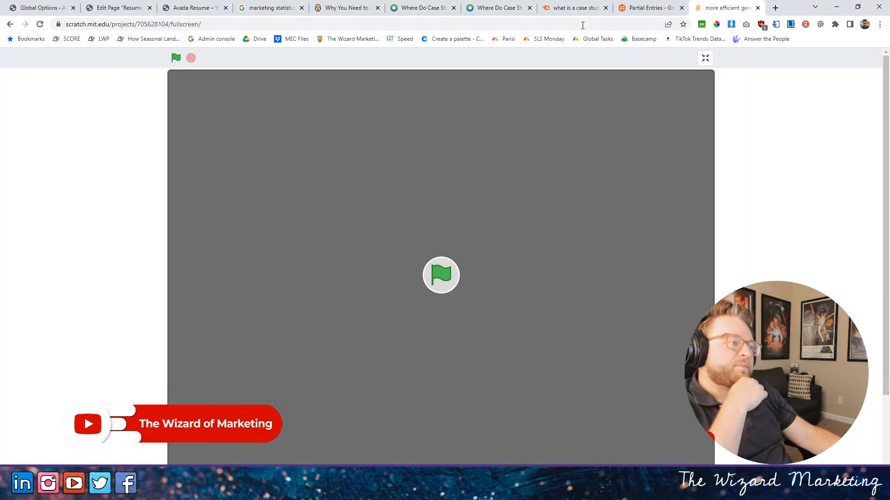
left_click(442, 278)
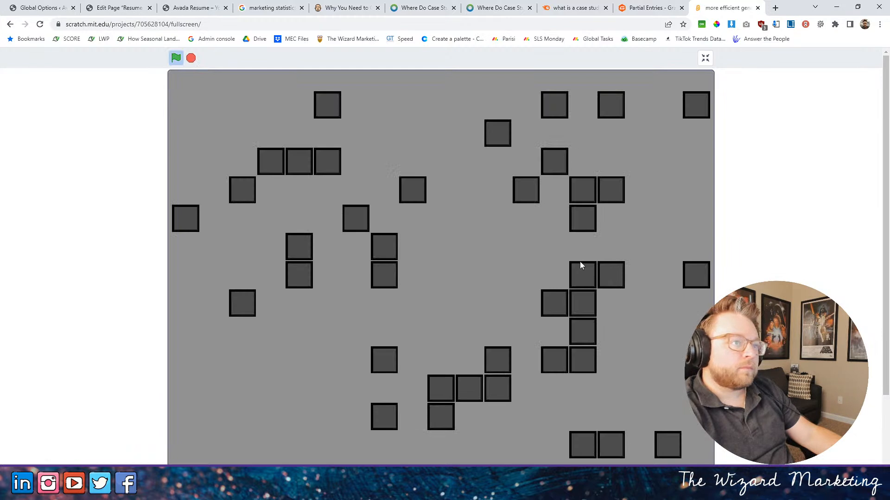
- Leave the Scratch project's full-screen view to look over its project page, and return to full screen
scroll(568, 355, "down", 3)
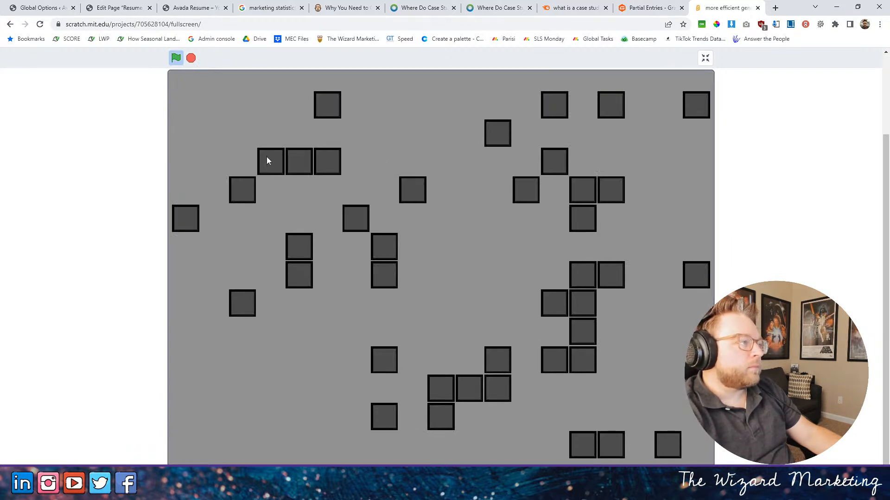
left_click(705, 58)
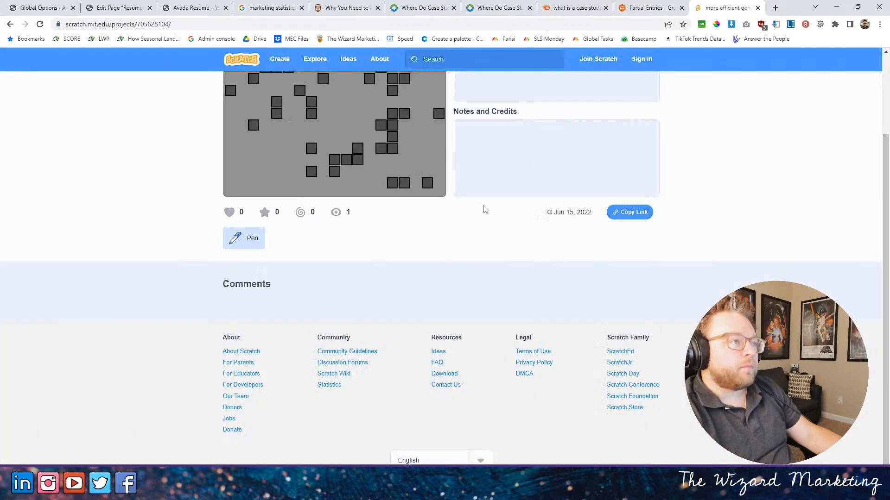
scroll(486, 206, "up", 2)
left_click(438, 121)
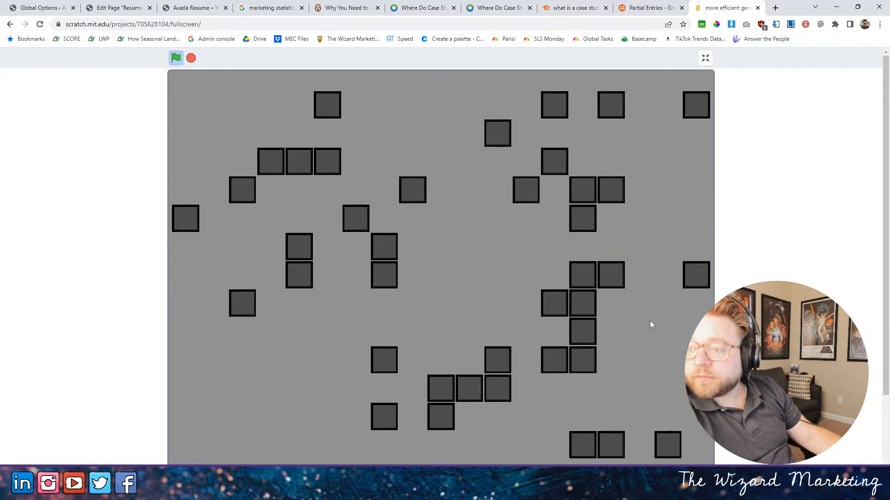
- Explore the Scratch project's generated block map by moving across it in all four directions
key("Left")
key("Left")
key("Right")
key("Right")
key("Right")
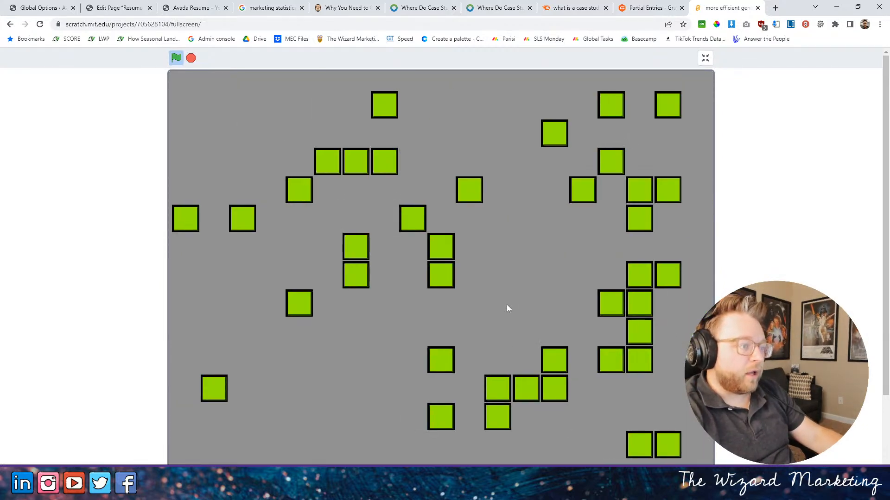
key("Down")
key("Down")
key("Down")
key("Down")
key("Up")
key("Down")
key("Up")
key("Down")
key("Up")
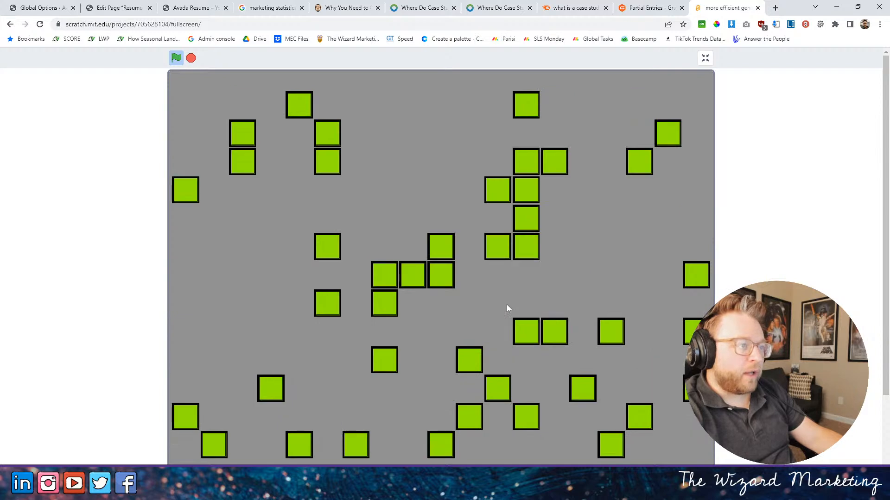
key("Up")
key("Right")
key("Left")
key("Left")
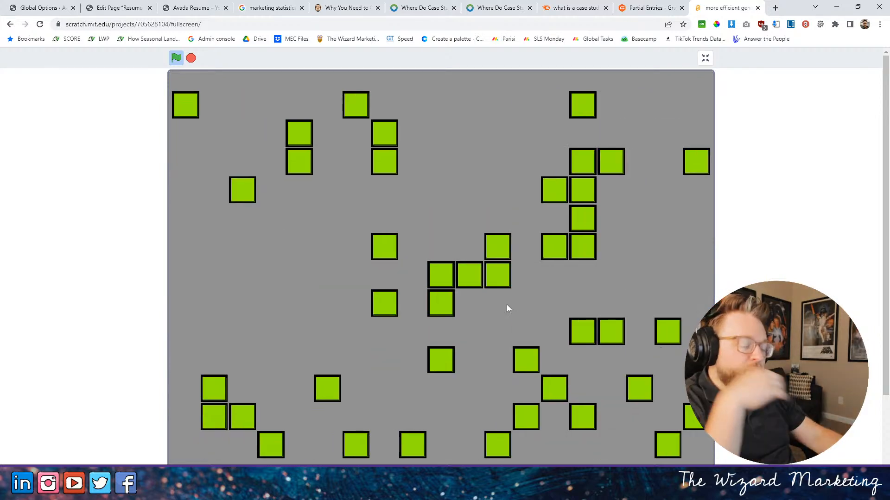
key("Down")
key("Up")
key("Up")
key("Up")
key("Up")
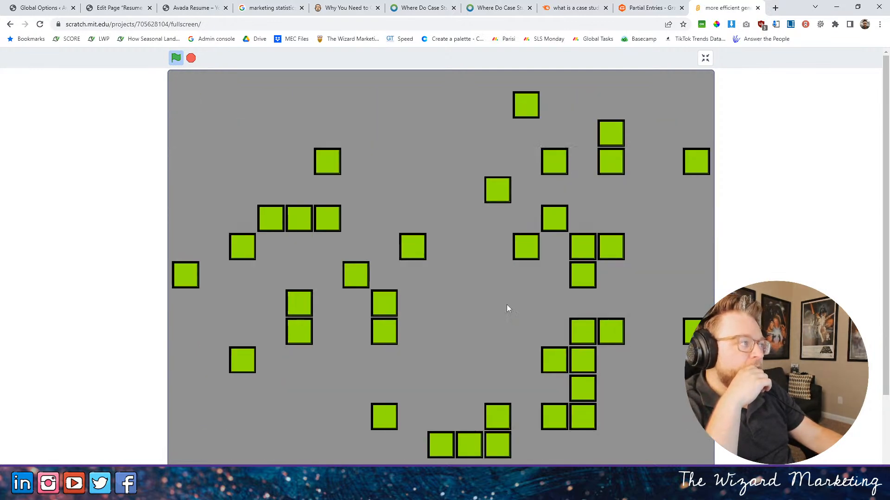
key("Right")
key("Right")
key("Right")
key("Down")
key("Right")
key("Right")
key("Right")
key("Right")
key("Down")
key("Down")
key("Down")
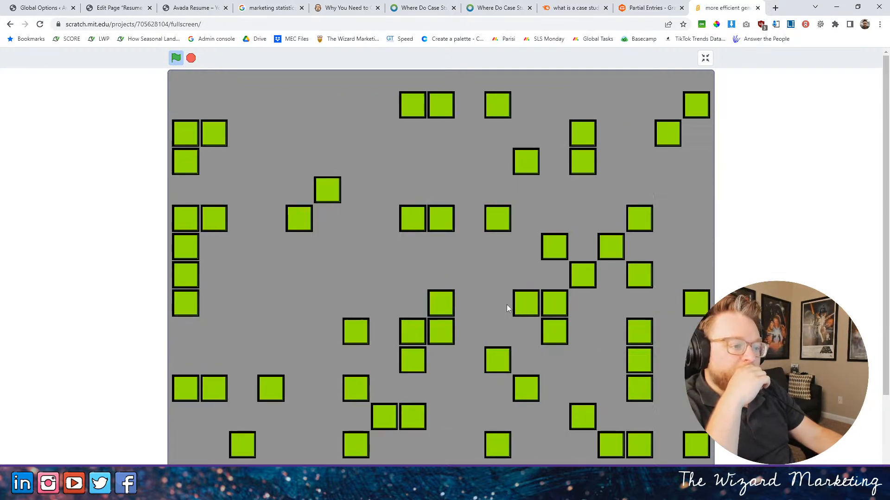
key("Right")
key("Right")
key("Right")
key("Down")
key("Down")
key("Left")
key("Left")
key("Up")
key("Up")
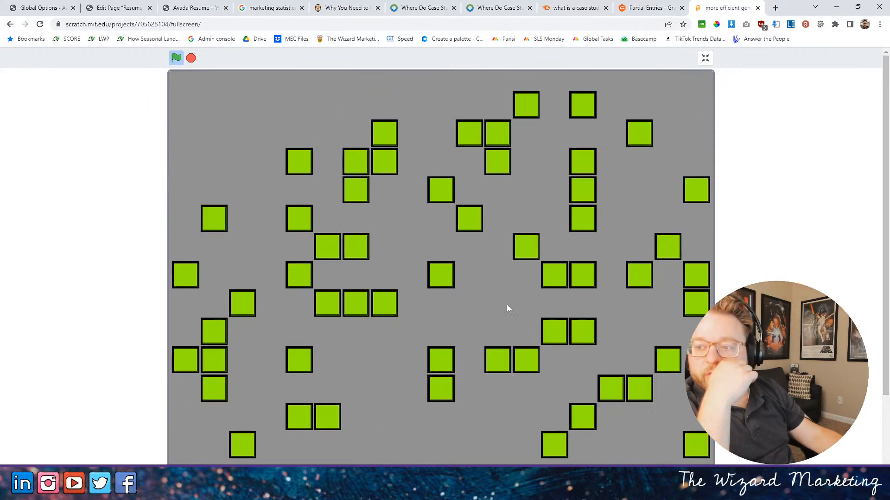
key("Right")
key("Down")
key("Down")
key("Right")
key("Up")
key("Up")
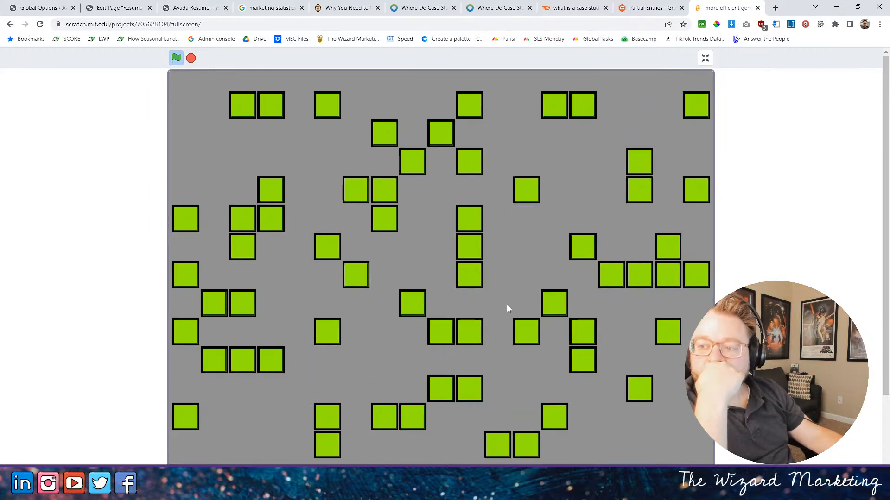
key("Left")
key("Left")
key("Left")
key("Left")
key("Left")
key("Down")
key("Down")
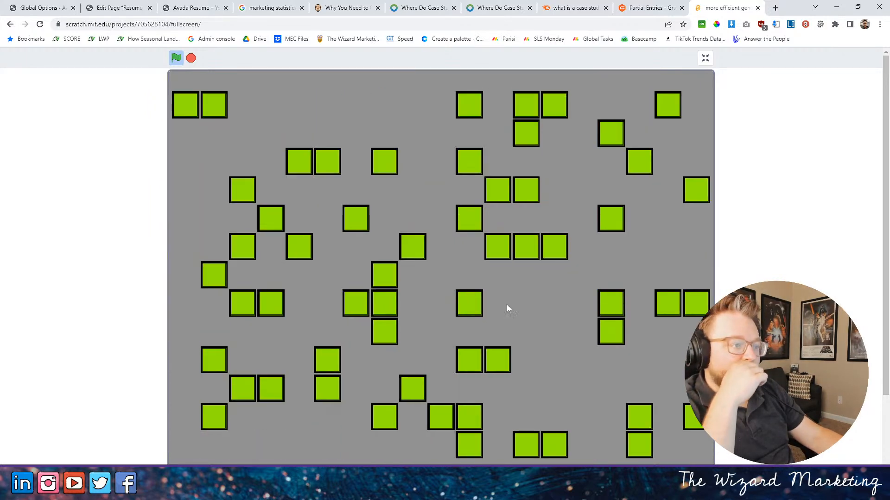
key("Left")
key("Left")
key("Left")
key("Left")
key("Left")
key("Left")
key("Left")
key("Left")
key("Left")
key("Left")
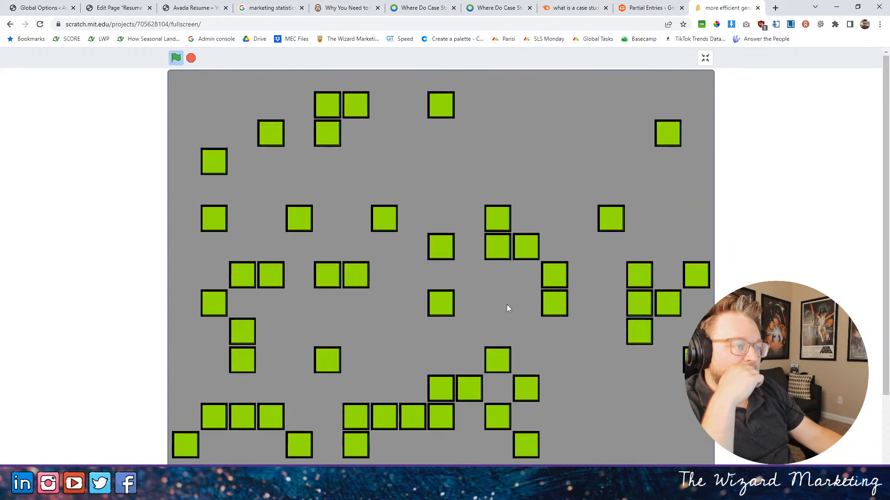
key("Up")
key("Up")
key("Up")
key("Up")
key("Up")
key("Up")
key("Up")
key("Up")
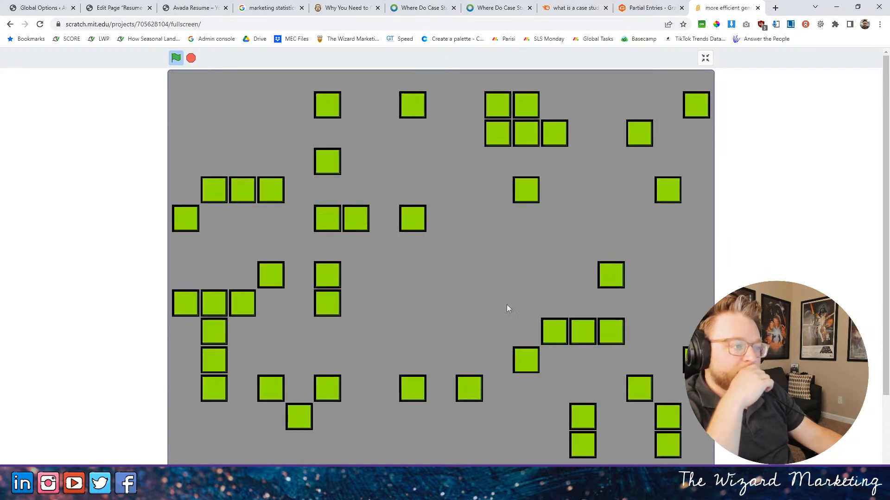
- Move further right across the Scratch project's generated block map
key("Right")
key("Right")
key("Right")
key("Right")
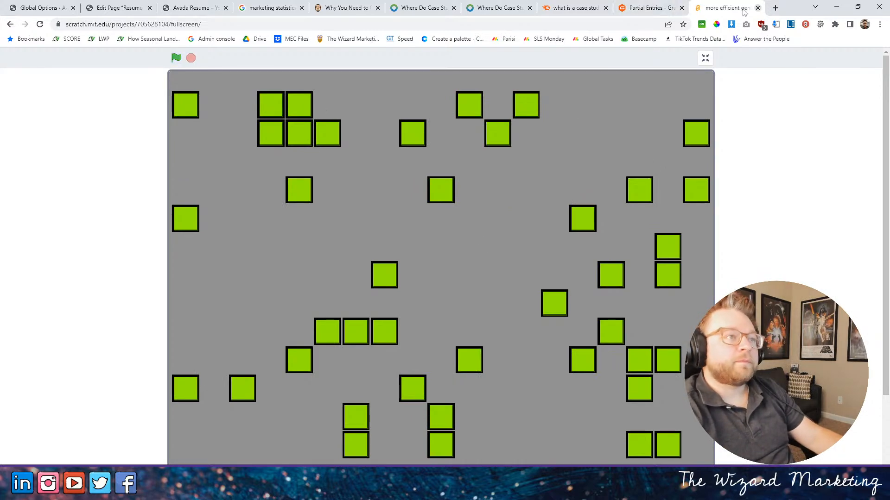
- Give the form buttons background-color:black and color:white in the home page's custom CSS, and update the page
left_click(273, 7)
left_click(193, 8)
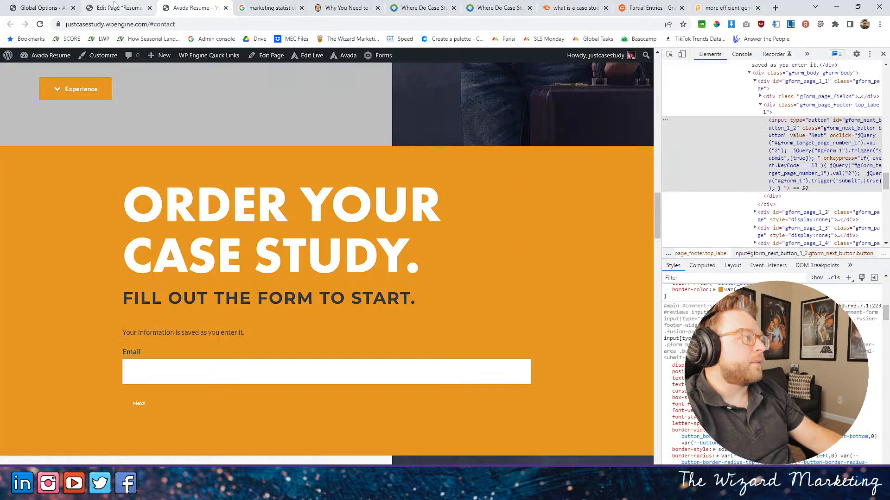
left_click(135, 7)
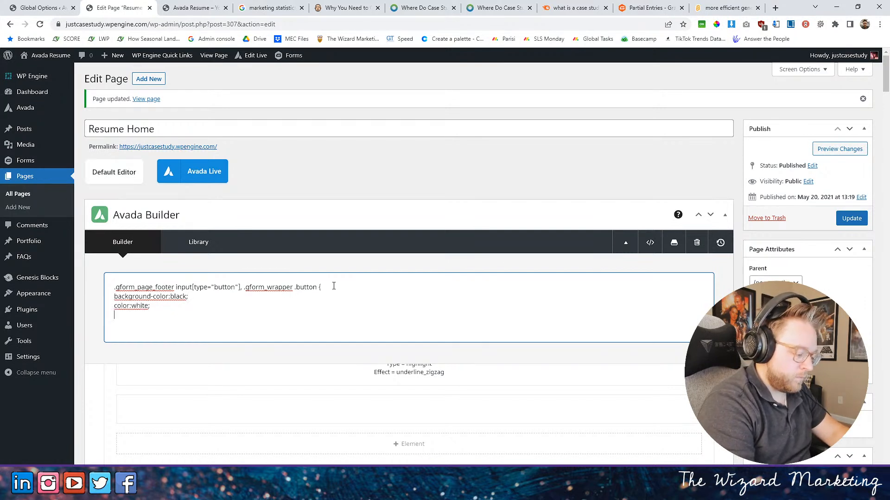
left_click(852, 218)
- Run the Scratch project again and examine its setup and cam move scripts in the project editor
key("ctrl+9")
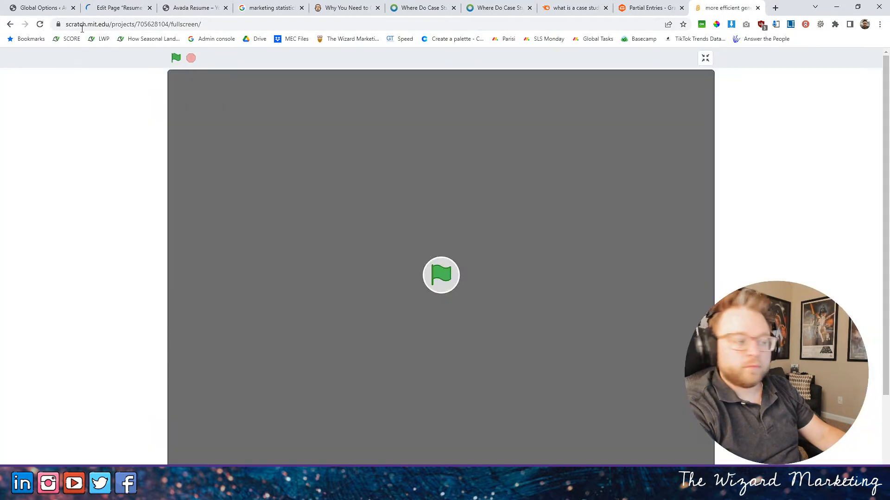
left_click(438, 278)
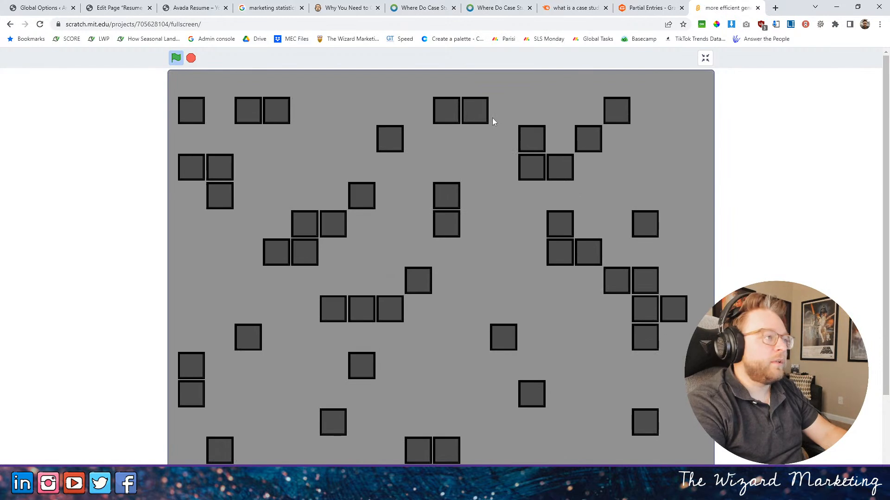
left_click(706, 59)
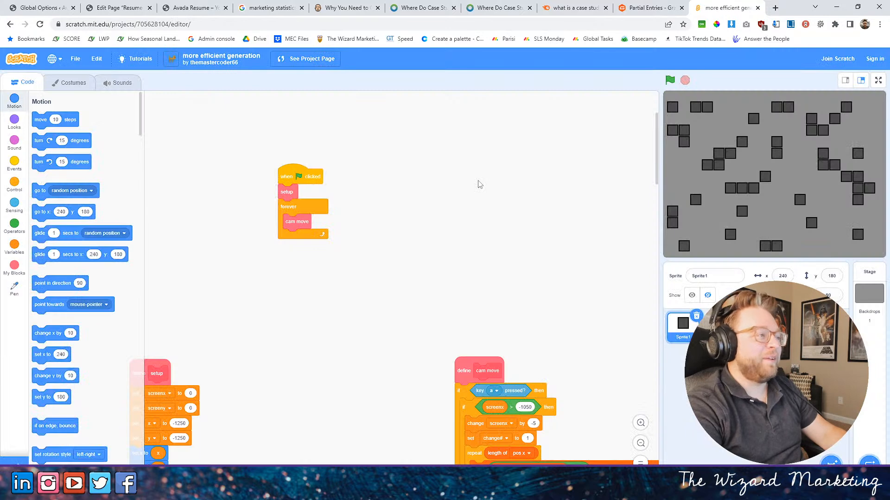
scroll(383, 202, "down", 15)
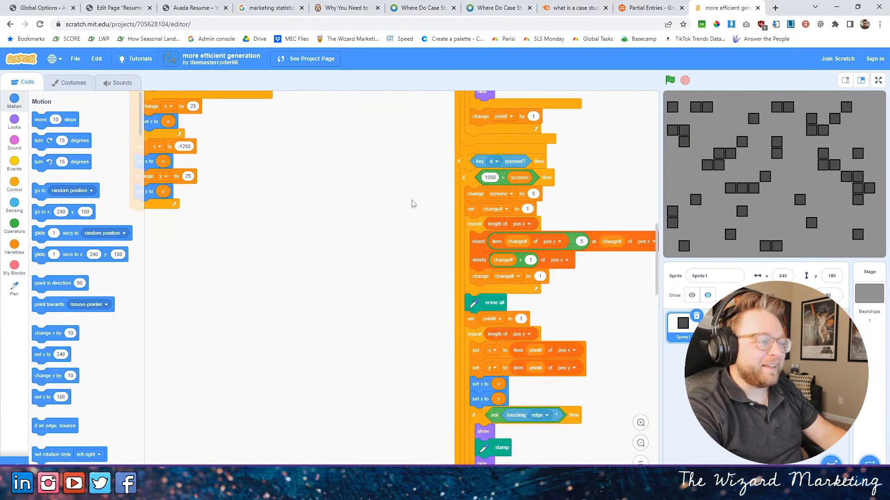
scroll(410, 200, "down", 4)
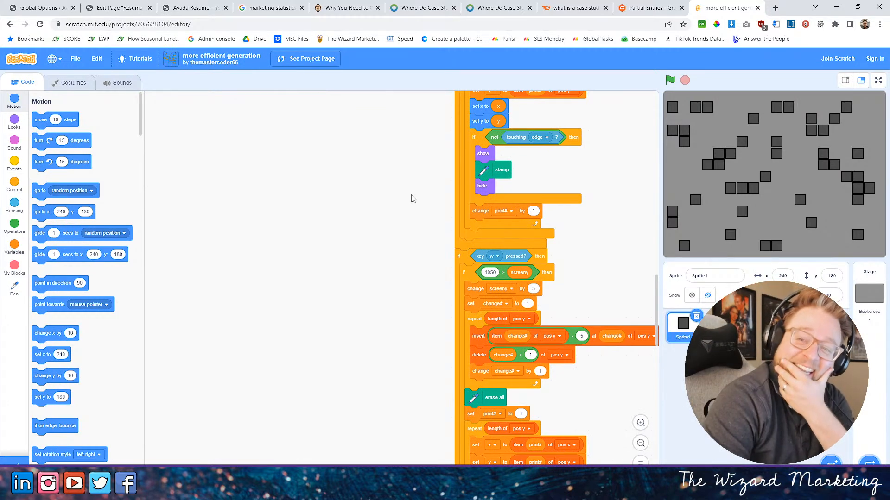
scroll(412, 260, "up", 2)
scroll(410, 260, "up", 4)
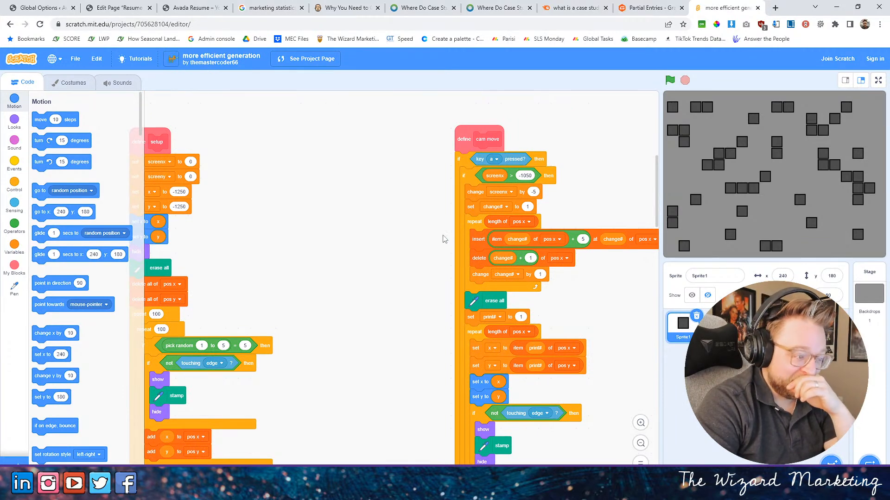
scroll(455, 238, "down", 1)
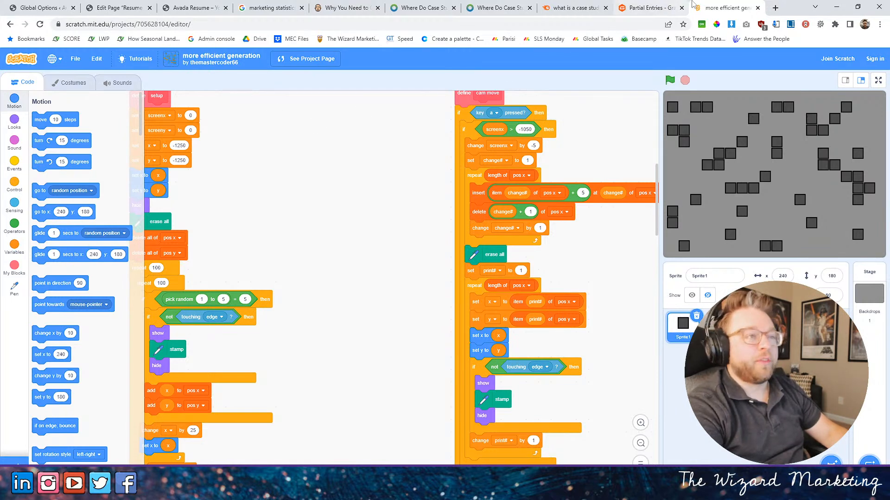
- Return to the live home page and reload it to check the restyled Next button in the order form
left_click(149, 5)
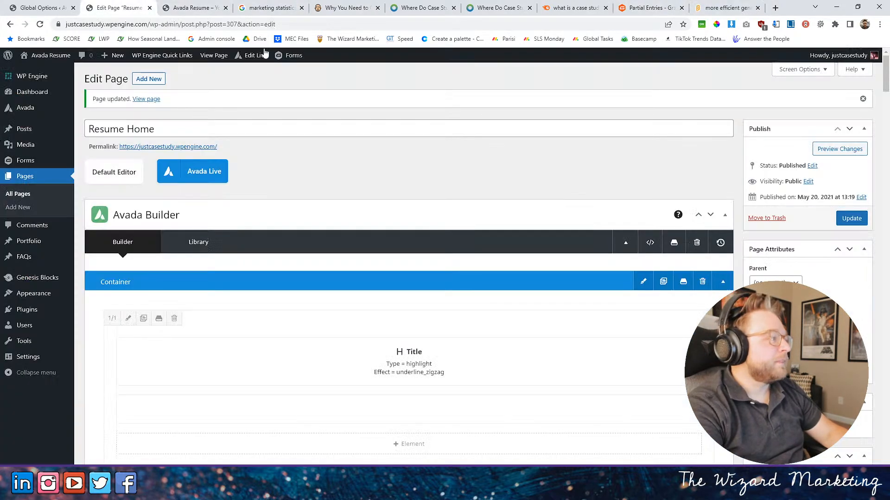
left_click(193, 8)
left_click(118, 8)
left_click(192, 8)
left_click(41, 24)
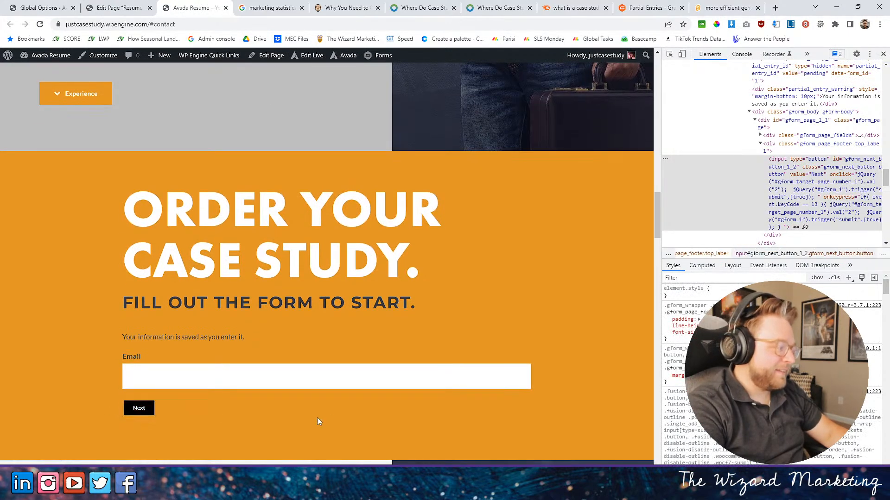
- Inspect the Next button's applied CSS rules and look over the Order Your Case Study section
left_click(139, 408)
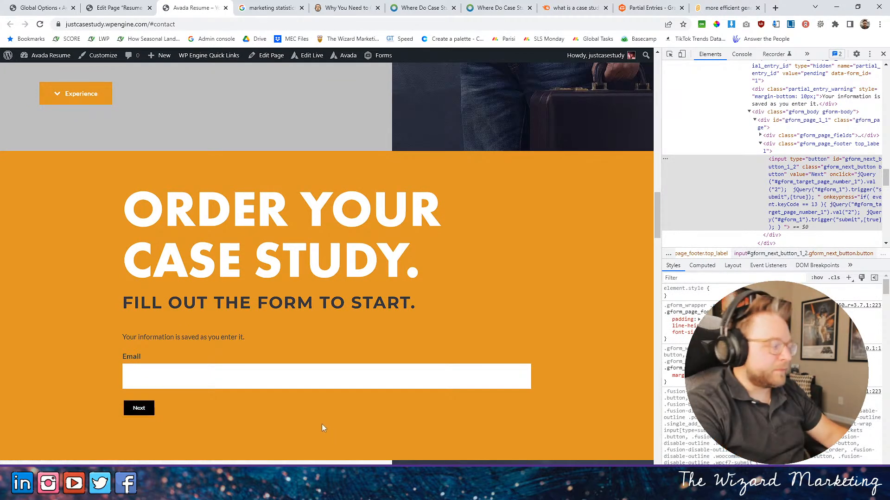
left_click(135, 411)
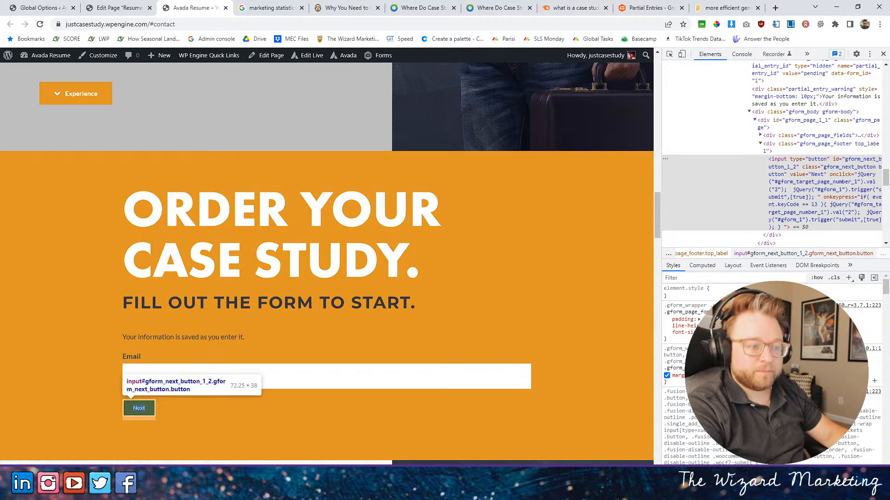
scroll(676, 370, "down", 3)
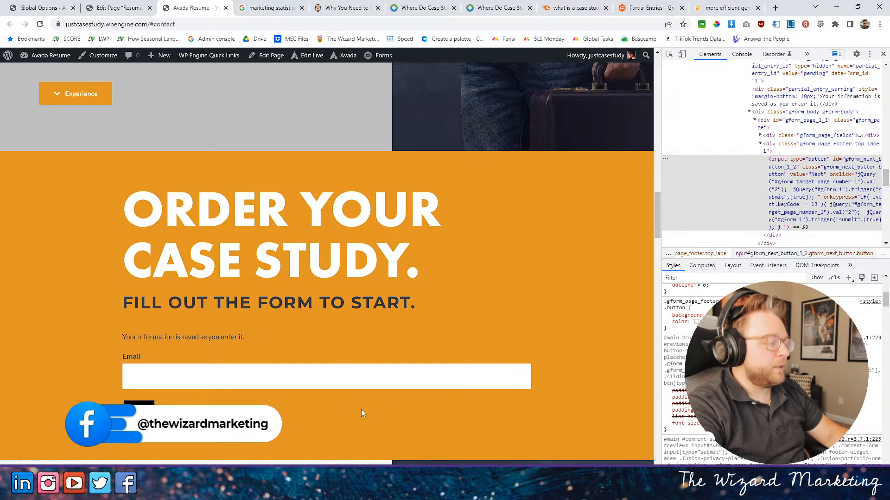
scroll(293, 404, "up", 1)
scroll(377, 288, "down", 5)
scroll(400, 315, "up", 4)
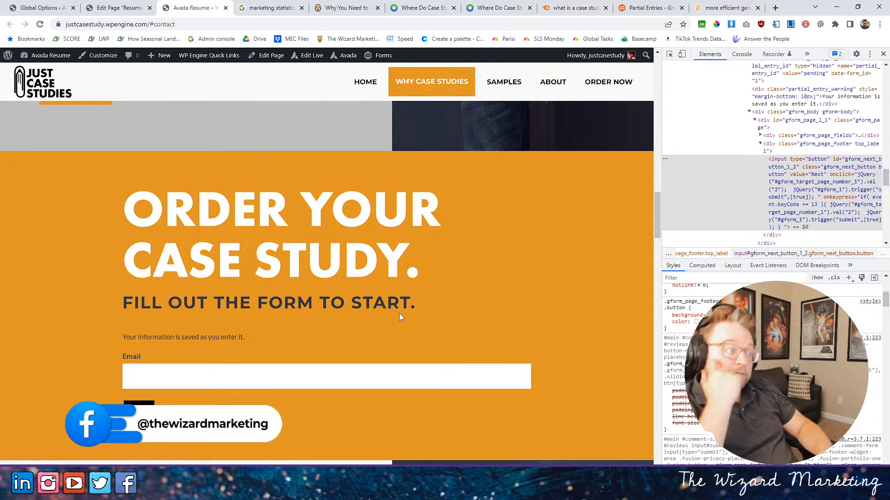
scroll(217, 361, "down", 3)
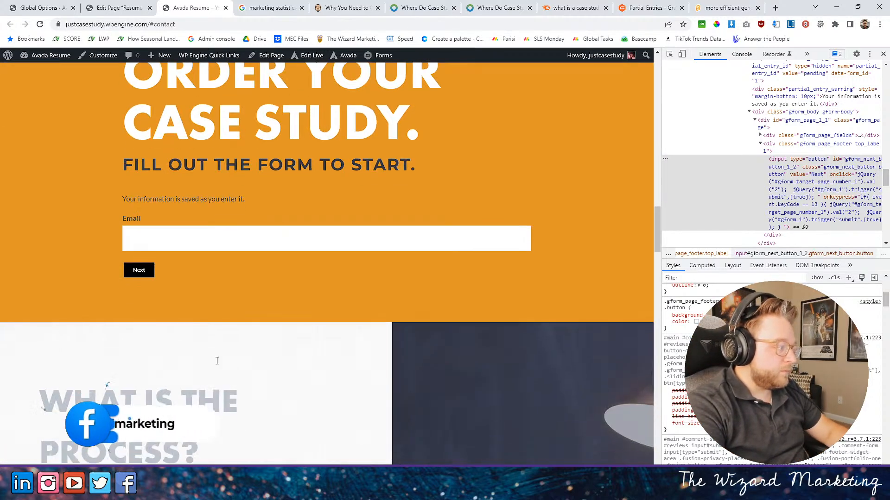
scroll(216, 361, "up", 4)
scroll(276, 342, "down", 2)
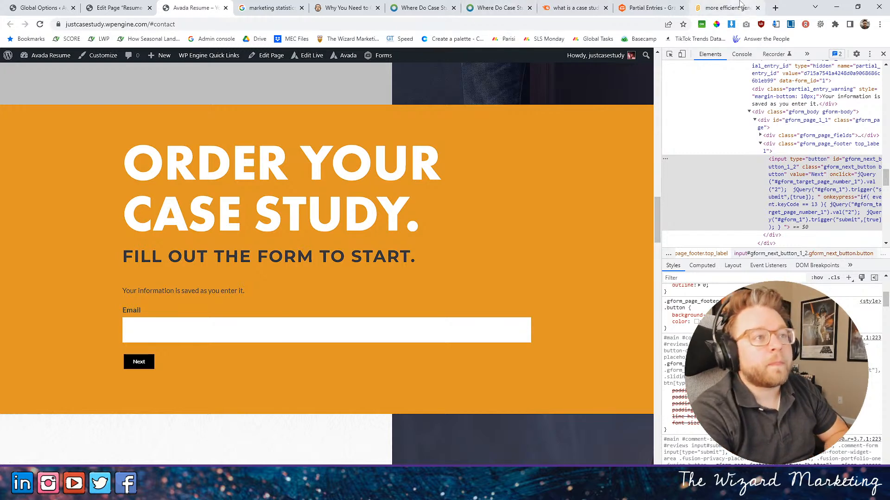
- Open the Scratch project's page from its editor and run the project there
left_click(727, 7)
left_click(651, 10)
left_click(722, 8)
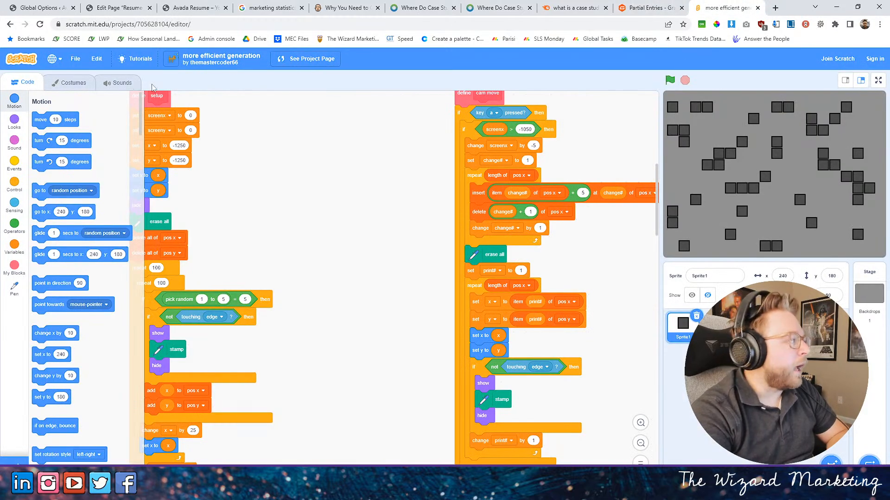
left_click(296, 59)
left_click(230, 120)
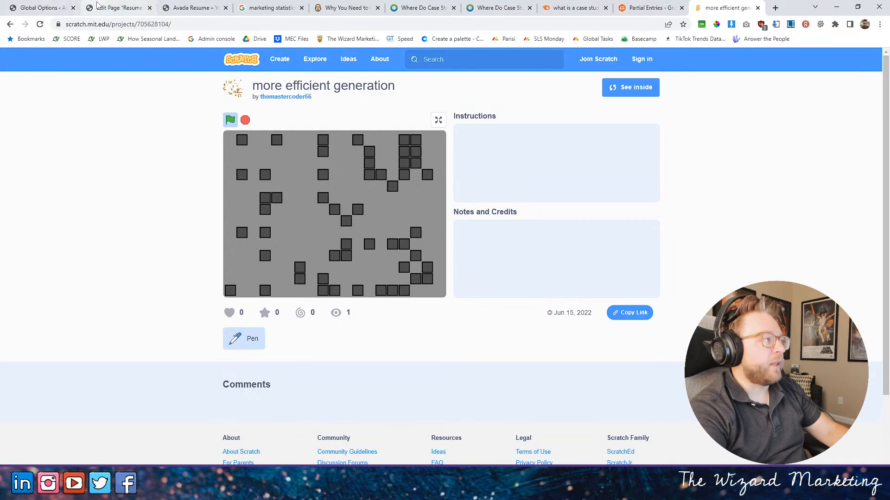
- Close the live home page's developer tools and review the page from the contact section up to the hero and What Are Case Studies sections
left_click(118, 8)
left_click(198, 8)
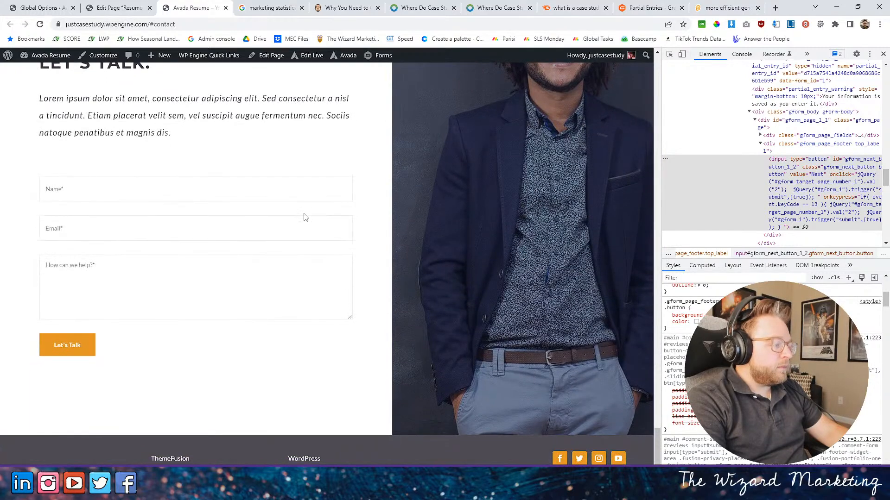
scroll(473, 255, "up", 13)
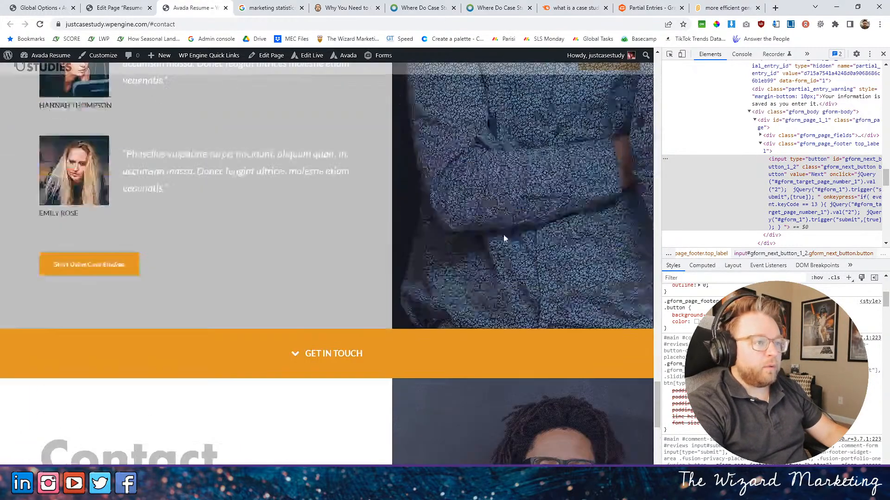
left_click(882, 55)
scroll(473, 268, "up", 20)
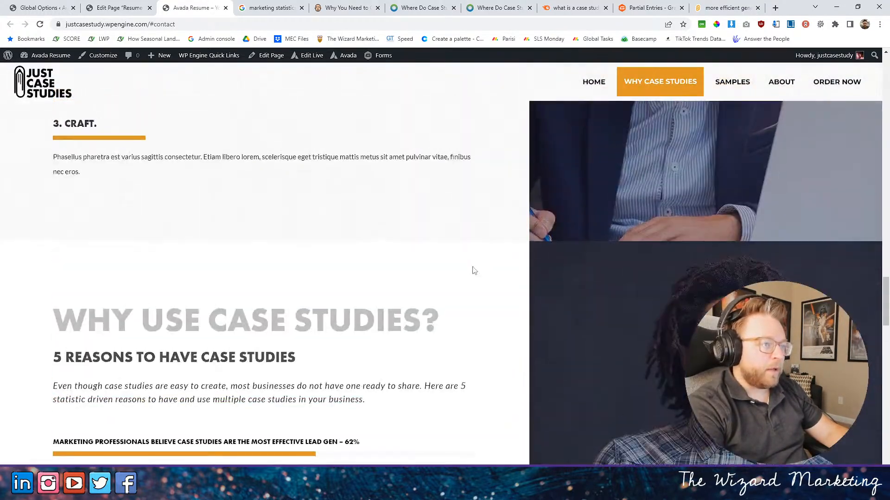
scroll(473, 267, "up", 20)
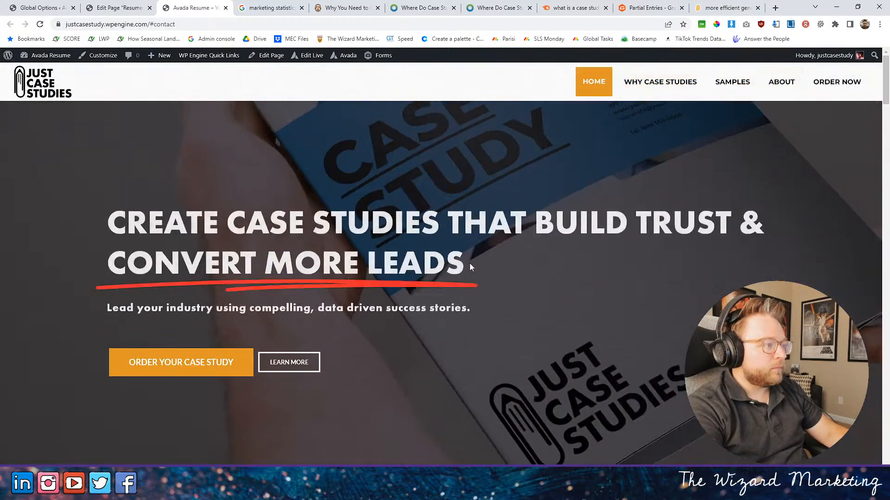
scroll(468, 263, "down", 9)
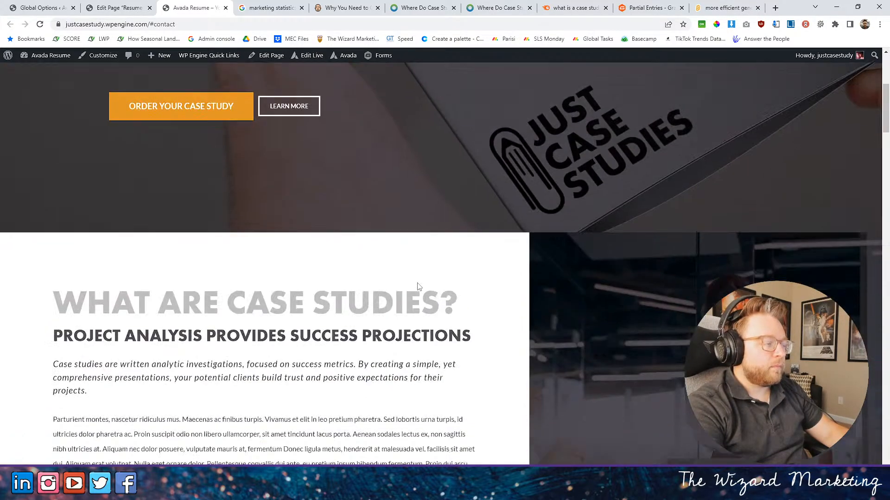
scroll(416, 286, "up", 1)
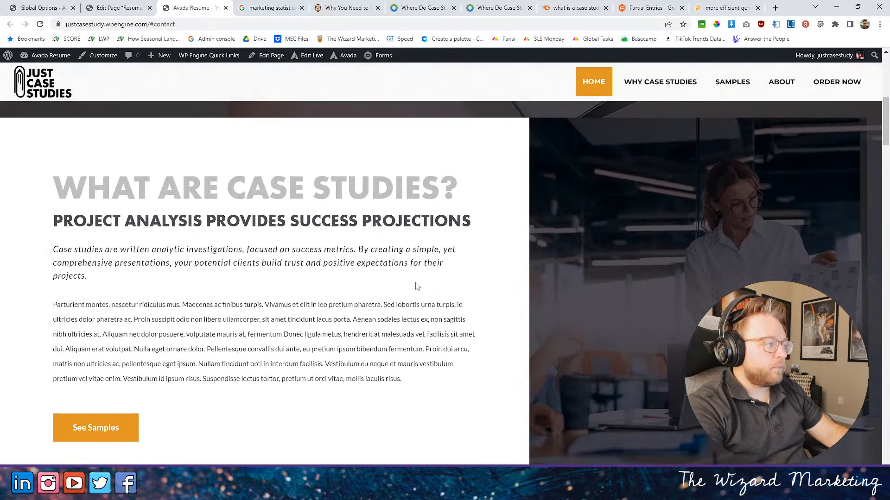
scroll(416, 286, "down", 1)
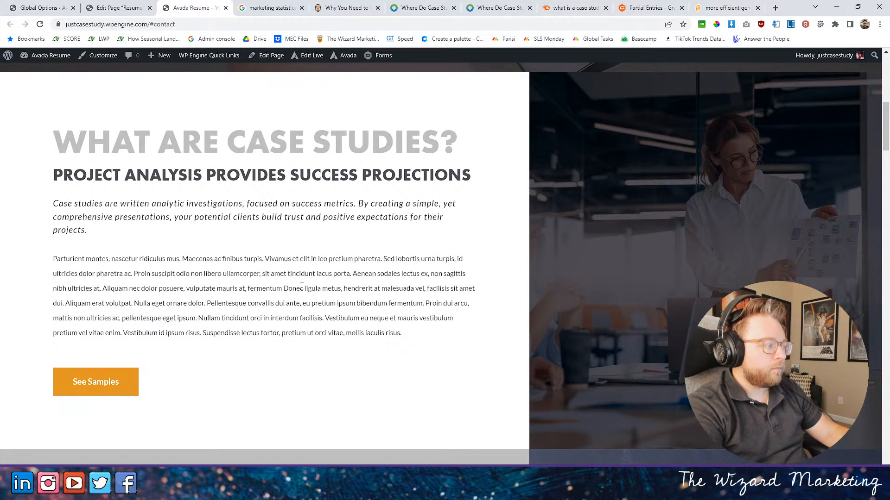
- Delete the "Parturient montes" placeholder text block from the What Are Case Studies section in Avada Builder
left_click_drag(53, 259, 443, 340)
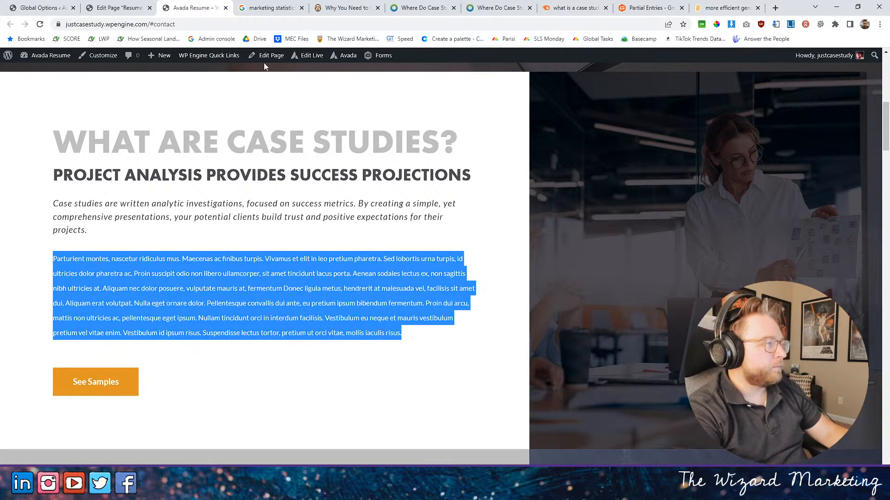
left_click(126, 7)
scroll(310, 241, "down", 13)
scroll(316, 241, "down", 10)
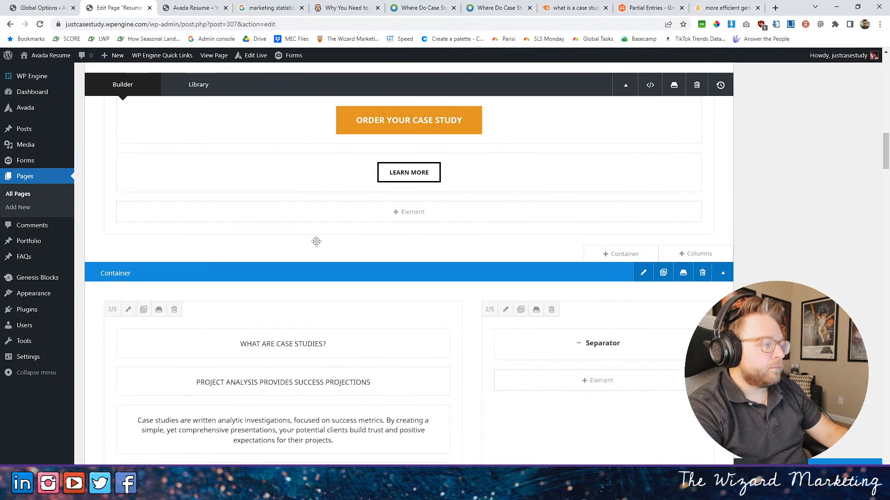
left_click(260, 276)
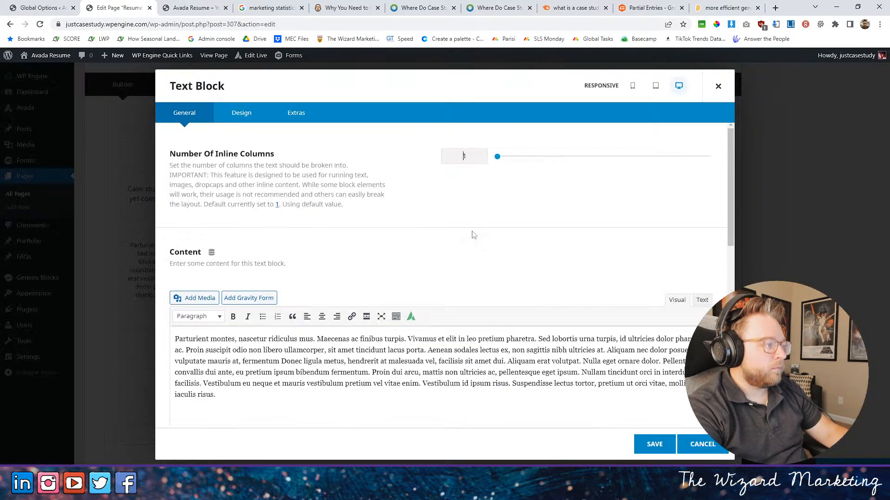
left_click(695, 446)
left_click(306, 274)
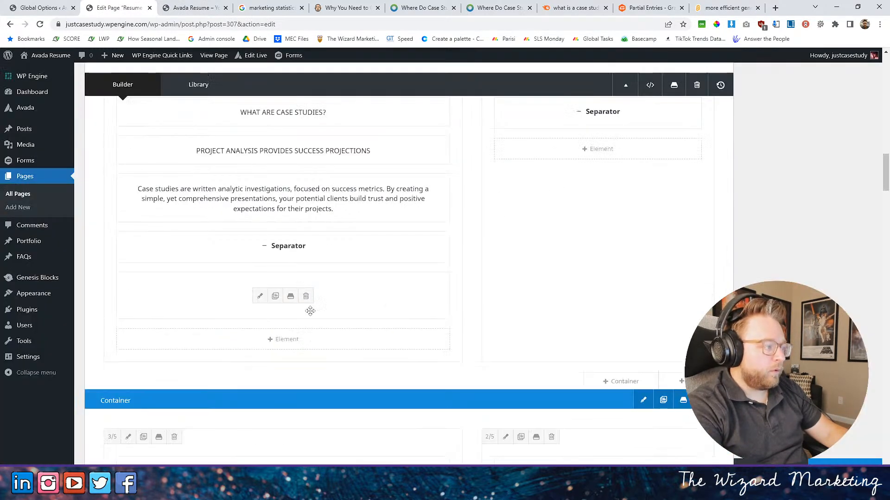
- Add a Checklist element to the What Are Case Studies column and set its first item's text to "Provide Social Proof"
left_click(272, 340)
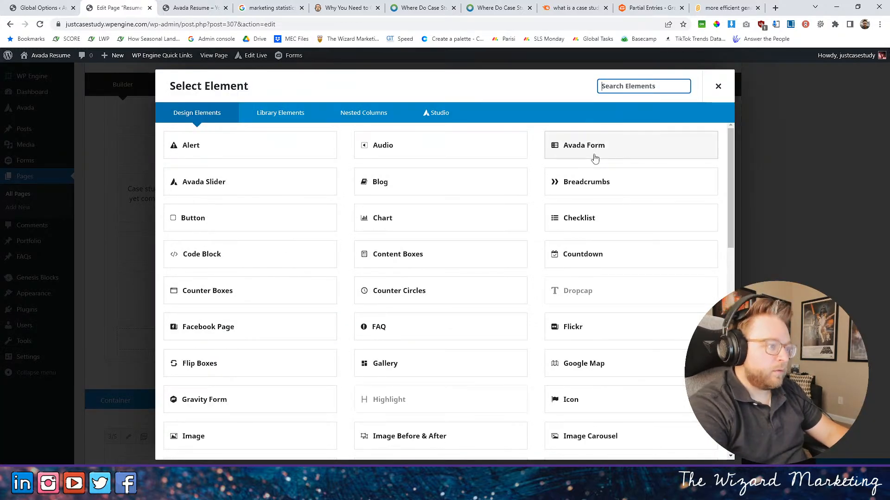
left_click(584, 217)
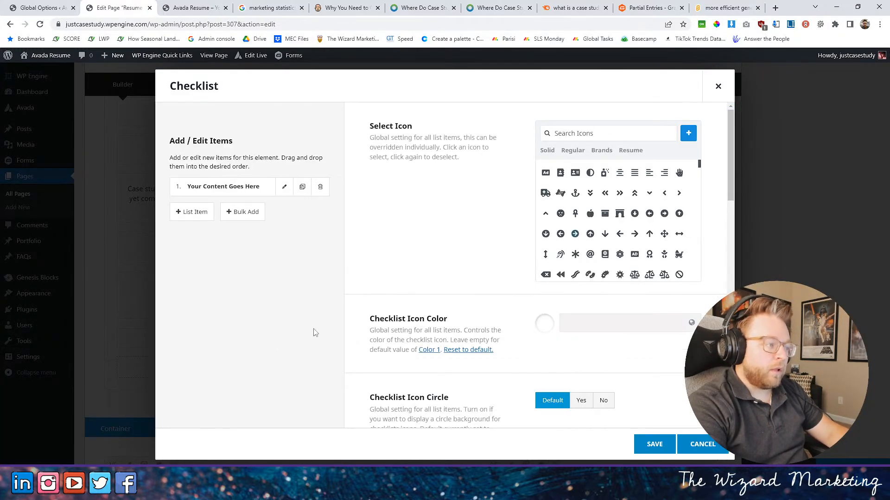
left_click(235, 192)
scroll(270, 309, "down", 2)
left_click(270, 308)
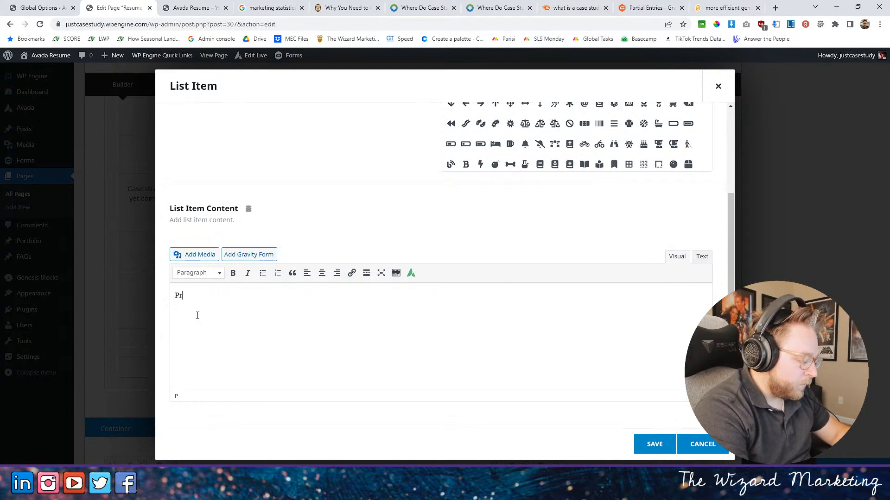
type("Provide Social Proof")
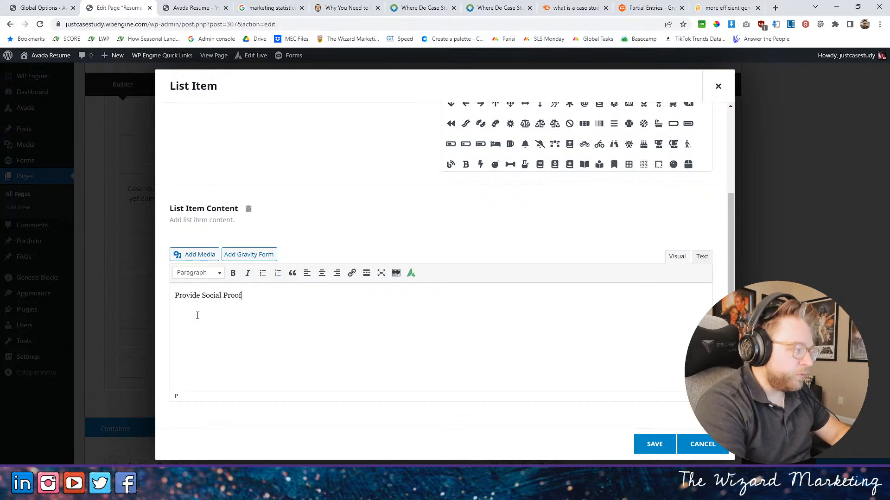
- Search the icons for "chec", give the Provide Social Proof item the checked-square icon, and save the item
scroll(359, 310, "up", 3)
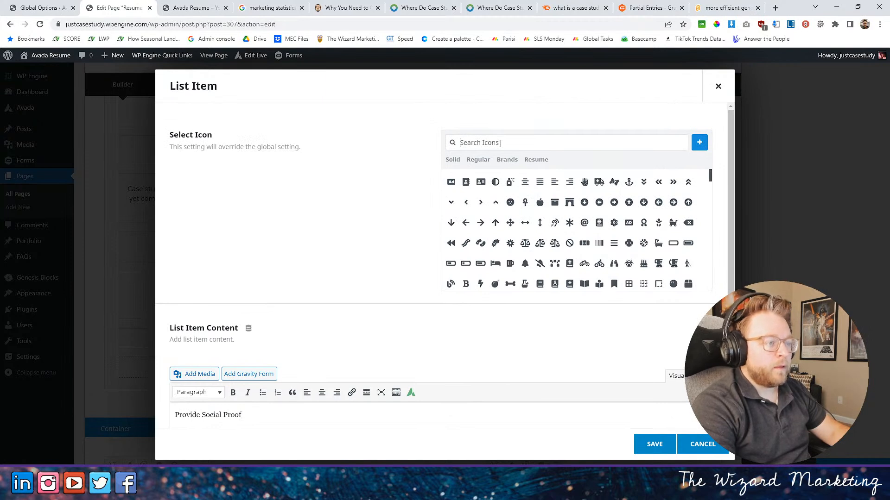
left_click(500, 143)
type("checkl")
key("BackSpace")
type("c")
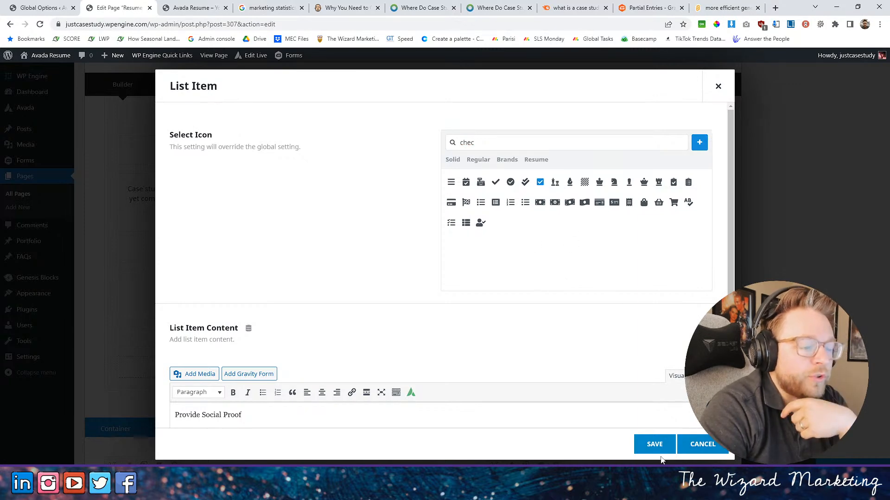
scroll(560, 407, "down", 3)
left_click(654, 444)
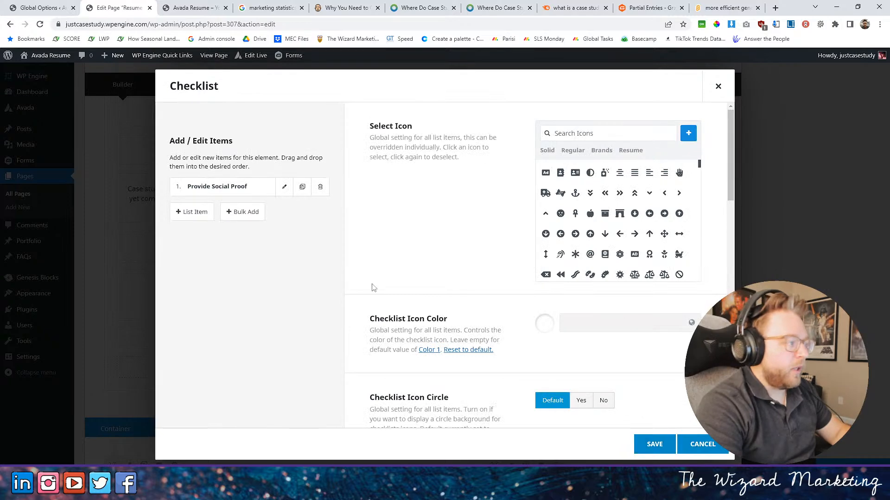
- Clone the Provide Social Proof item until the checklist has four items, and change the second item's text to "Demonstrate Expertise"
left_click(302, 186)
left_click(302, 186)
left_click(302, 187)
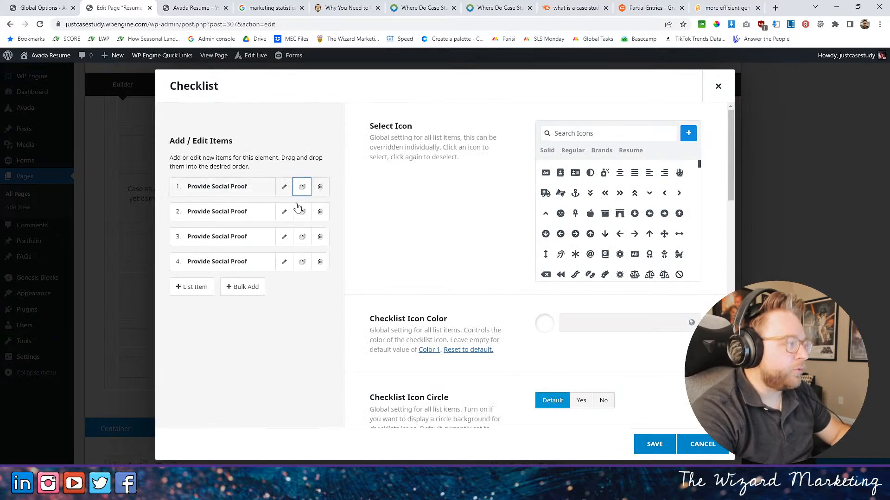
left_click(284, 211)
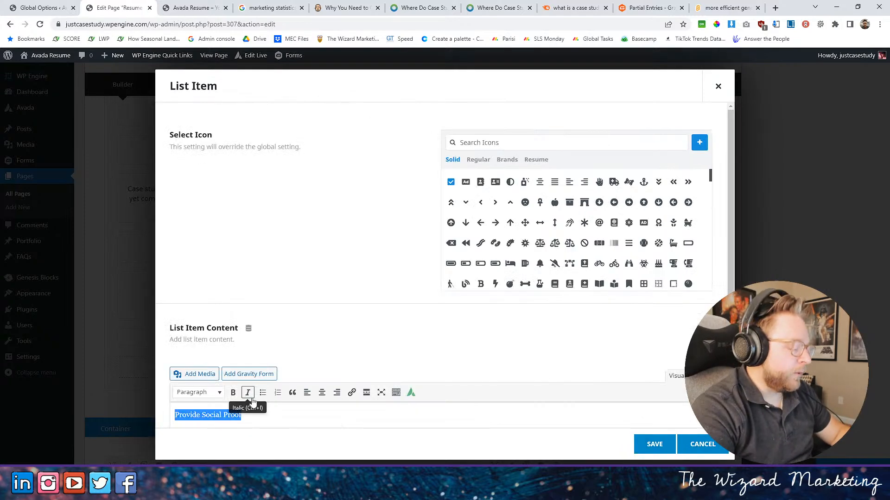
type("Demonsta")
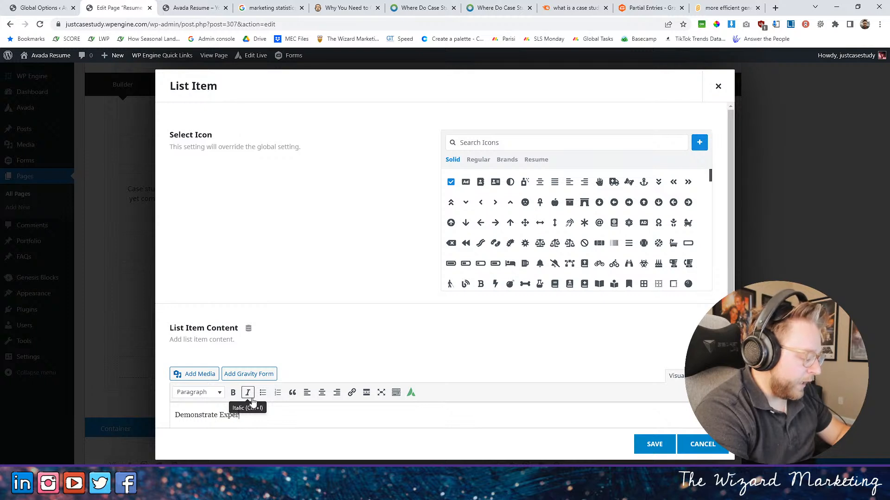
left_click(653, 444)
- Change the third checklist item's text to "Set Project Expectations" and save it
left_click(282, 239)
left_click_drag(242, 414, 124, 413)
type("Set Projec")
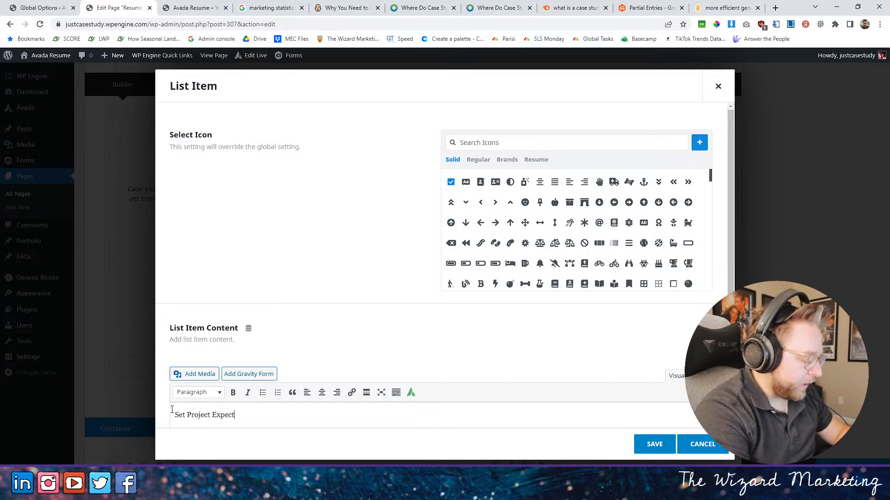
left_click(653, 444)
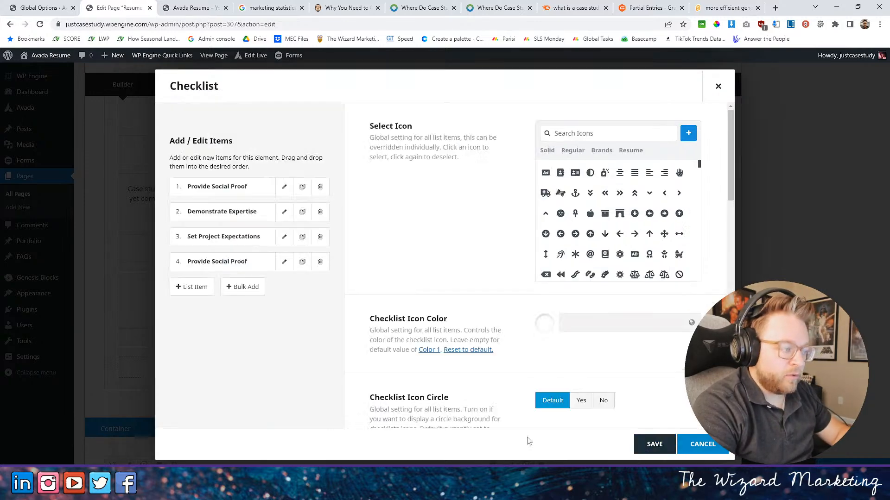
- Change the fourth checklist item's text to "Build Consumer Trust" and save it
left_click(285, 262)
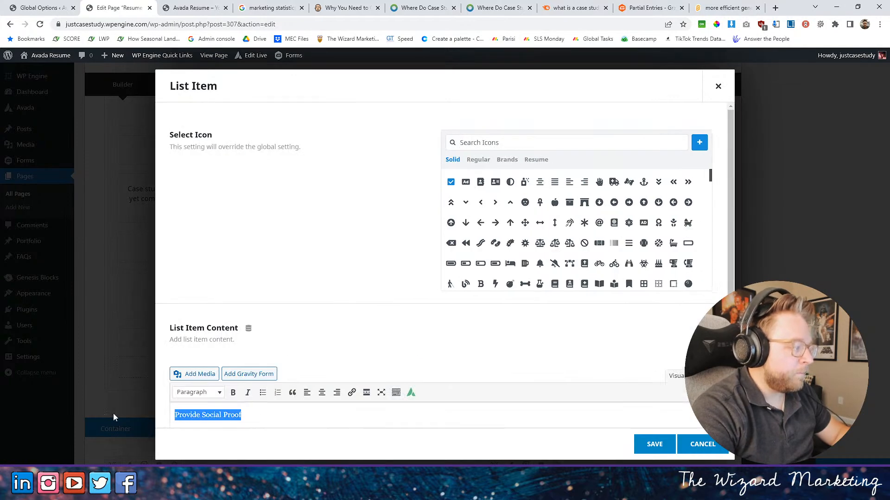
type("Build T")
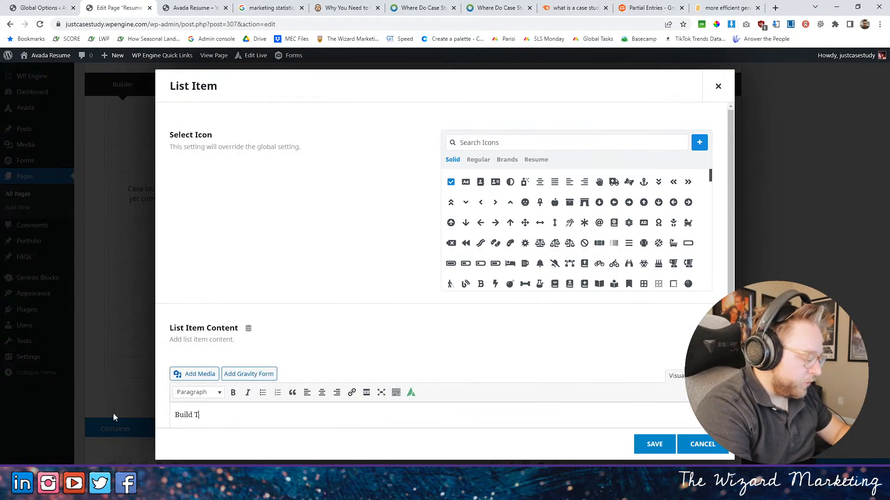
type("rust")
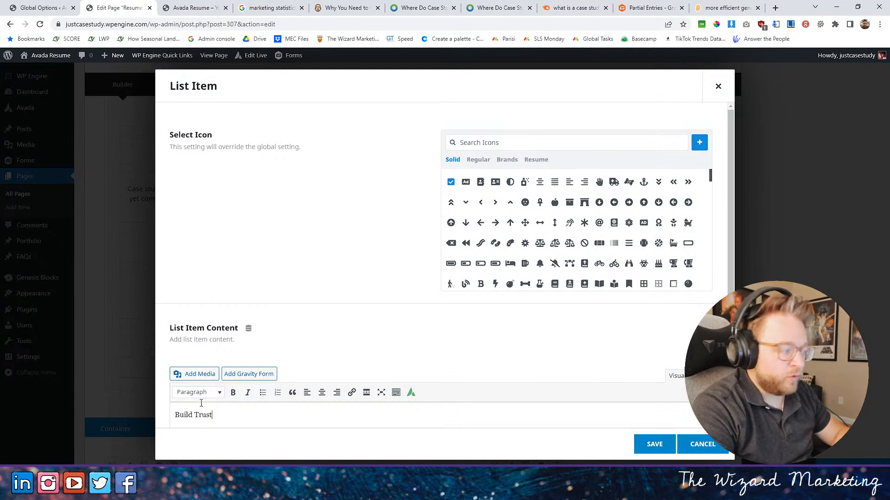
type("Consumer")
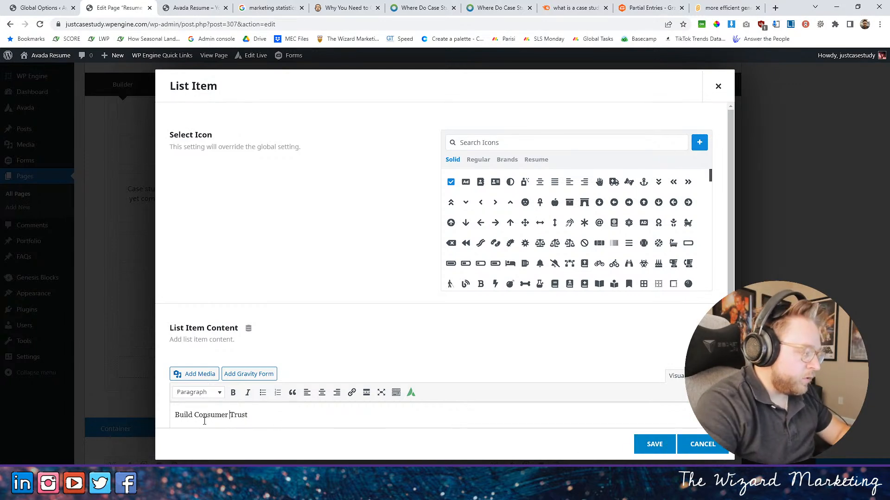
left_click(654, 444)
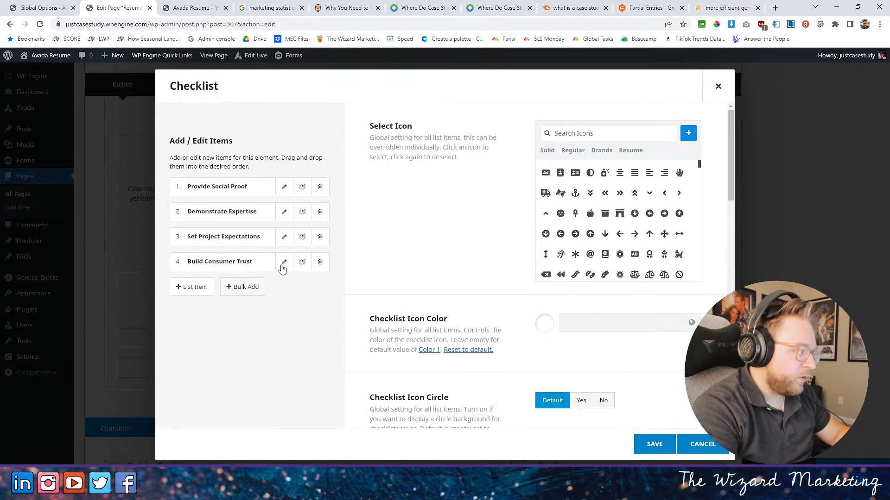
- Clone the Build Consumer Trust item as a fifth checklist item and change its text to "Convert More Leads"
left_click(302, 262)
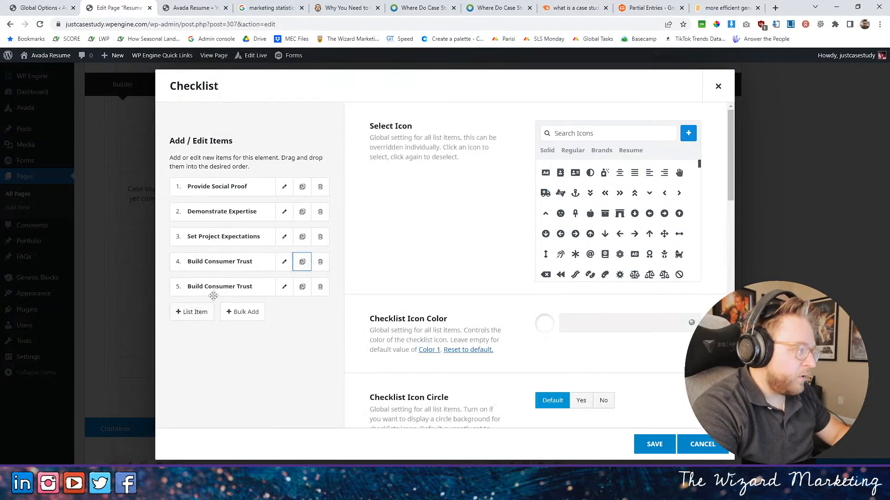
left_click(284, 287)
left_click_drag(260, 414, 73, 414)
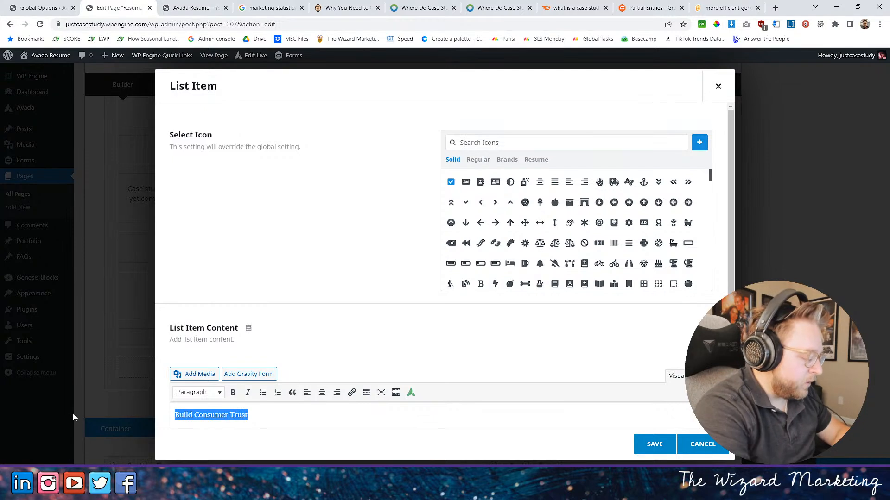
type("Convert More")
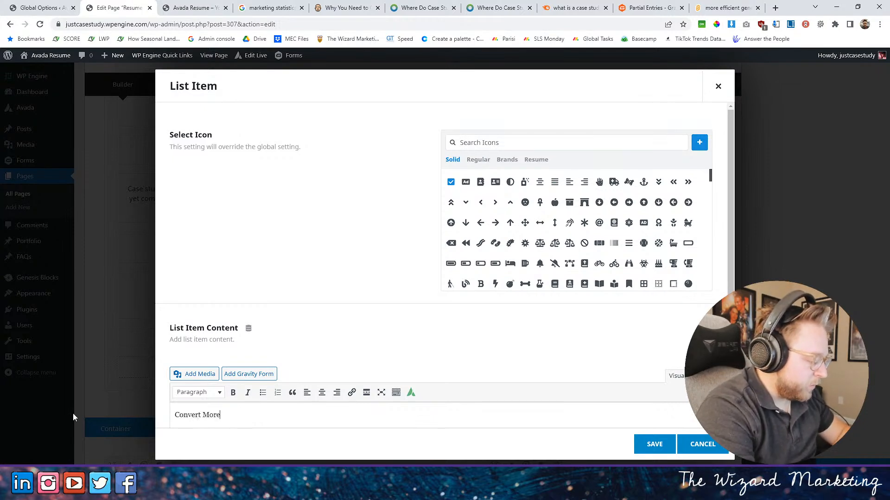
type(" Leads")
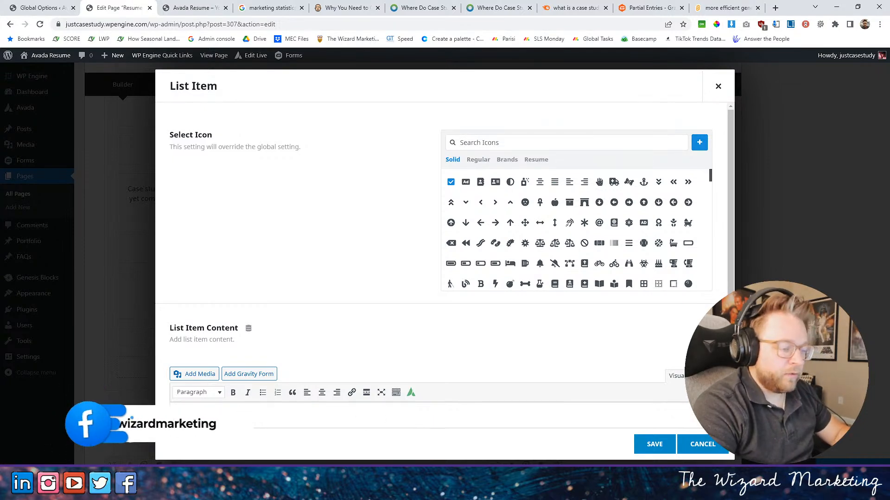
left_click(654, 444)
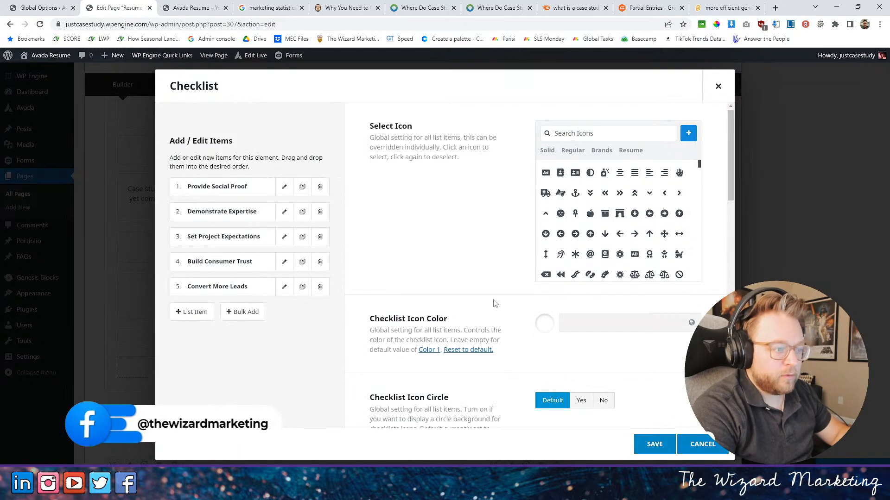
- Save the checklist, move it directly below the case studies intro paragraph above the separator, and update the page
left_click(654, 444)
left_click_drag(199, 363, 199, 239)
left_click(845, 469)
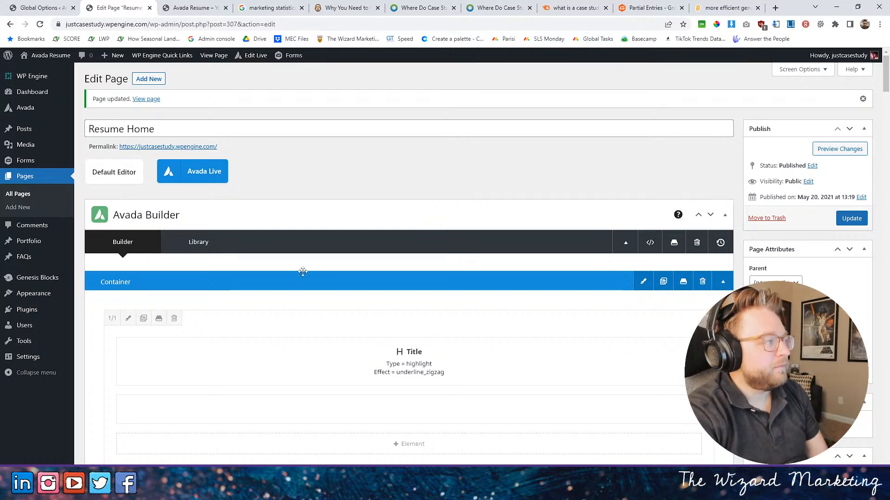
- Reload the live home page and check the checklist in the What Are Case Studies section
scroll(431, 214, "down", 3)
scroll(460, 231, "down", 2)
left_click(196, 8)
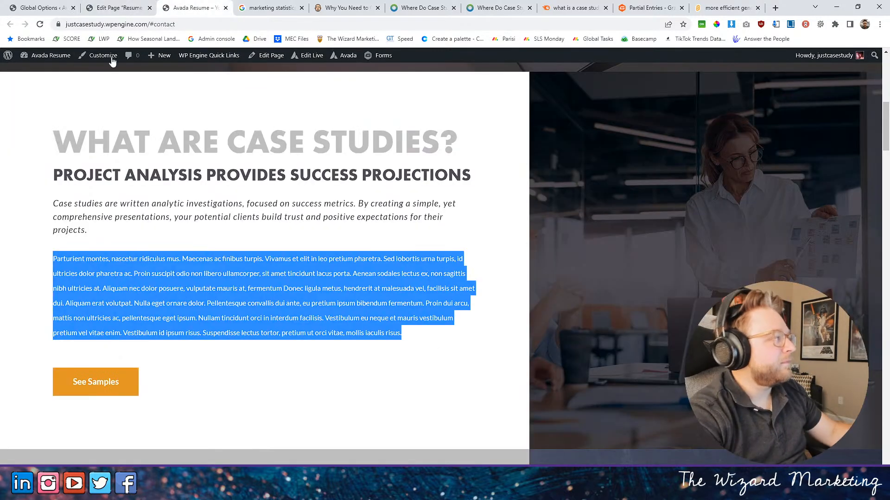
left_click(42, 24)
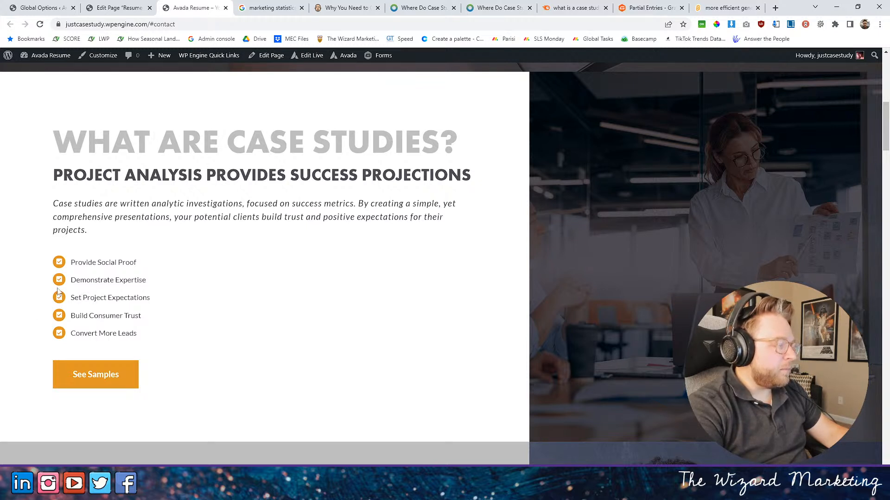
- In the page editor, add 1/3 + 1/3 + 1/3 nested columns to the What Are Case Studies column, placed above the checklist
left_click(134, 8)
scroll(439, 235, "down", 3)
scroll(491, 237, "up", 5)
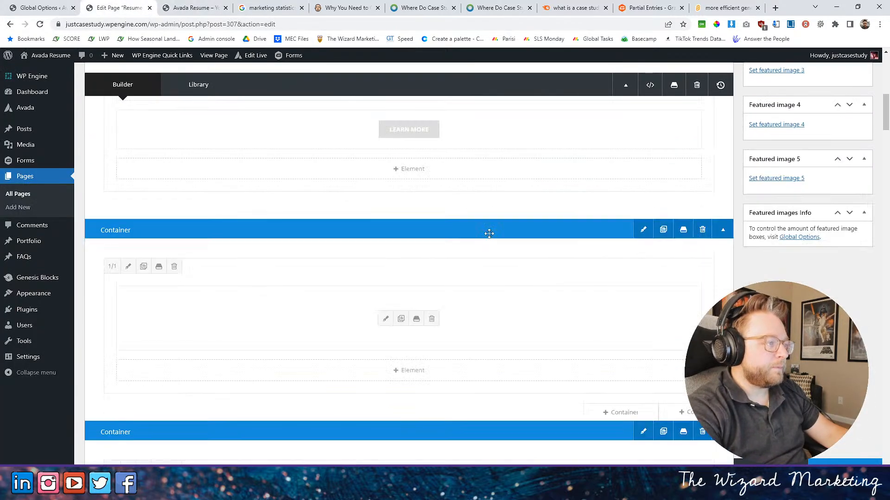
scroll(486, 231, "down", 5)
scroll(482, 228, "down", 10)
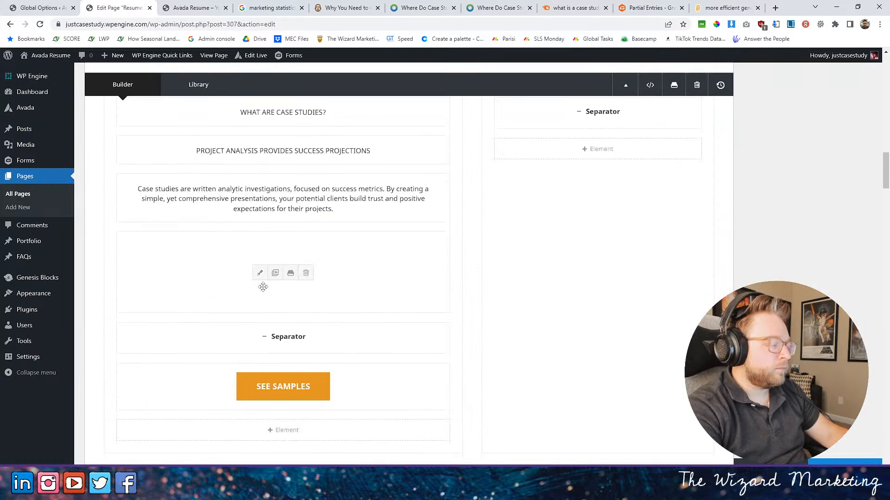
left_click(285, 429)
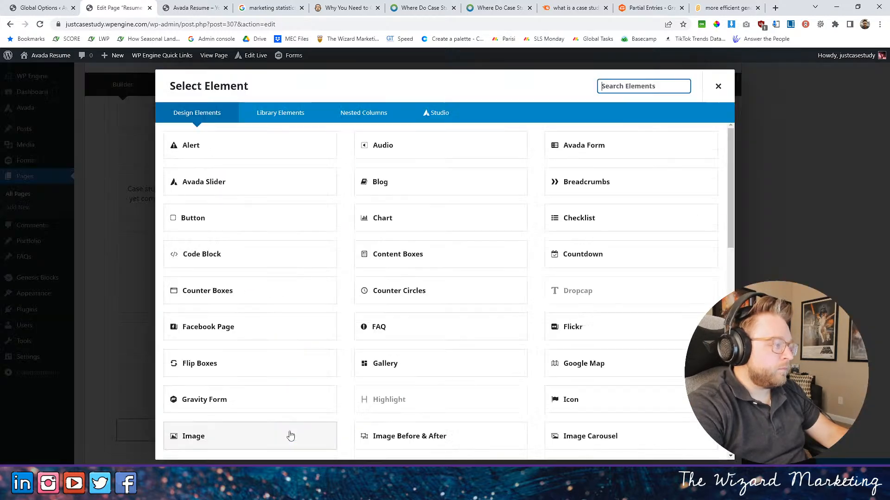
left_click(374, 119)
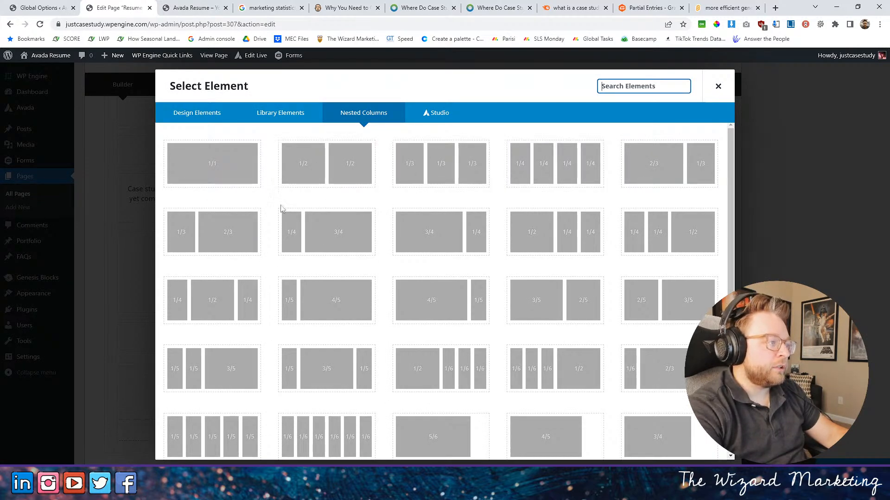
left_click(436, 172)
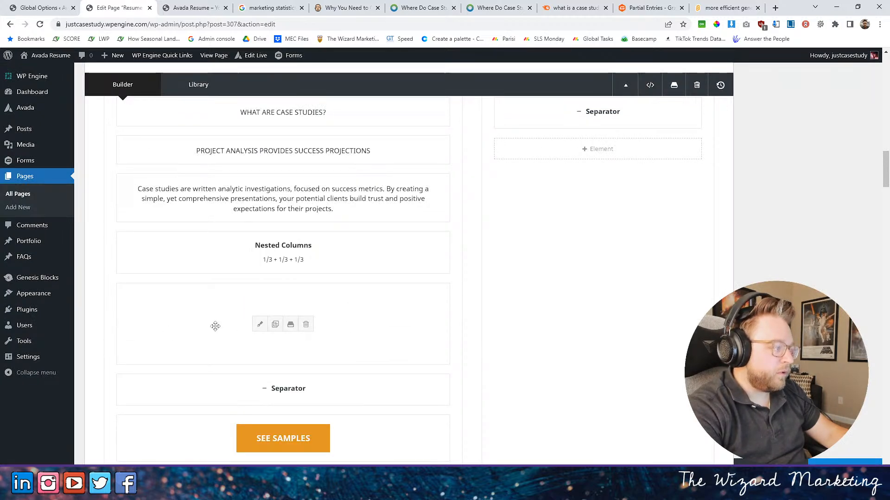
- Copy the checklist, remove it from the main column, and paste it into the first nested column
right_click(214, 320)
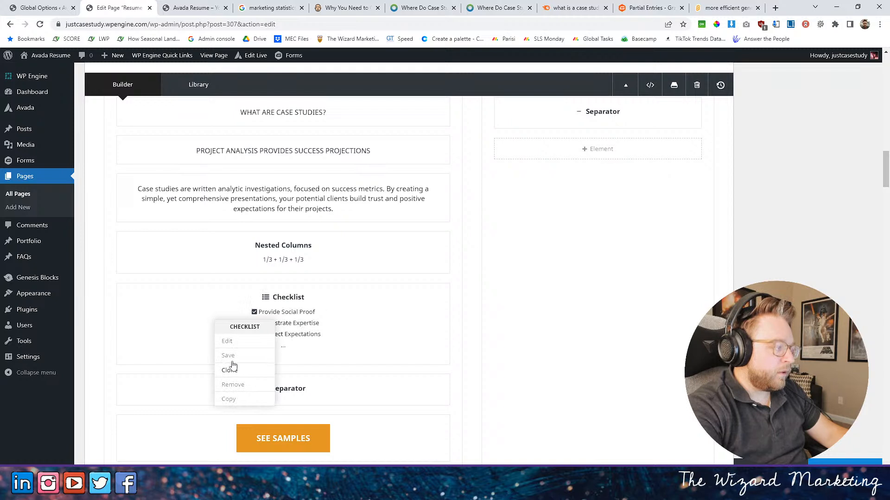
left_click(227, 399)
left_click(305, 325)
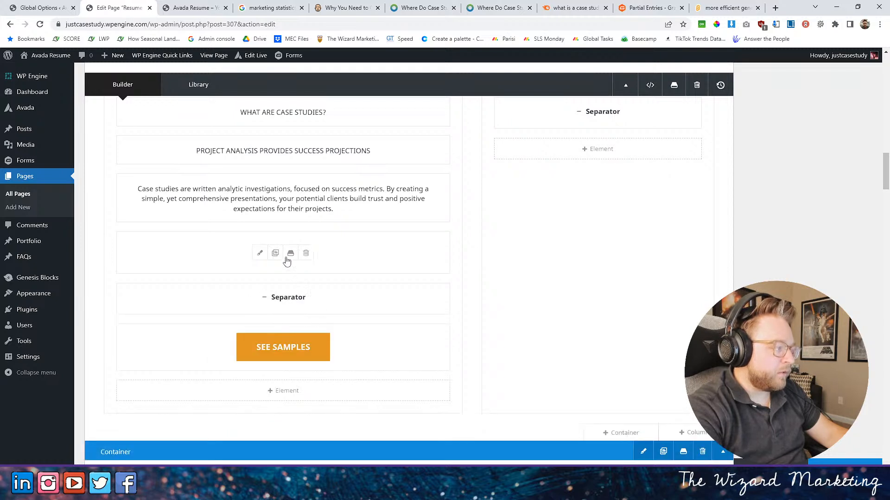
left_click(258, 256)
right_click(264, 150)
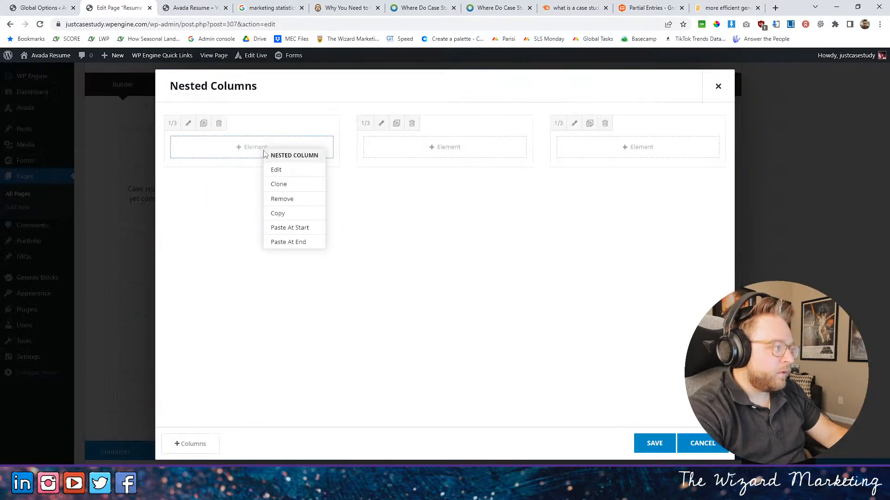
left_click(298, 228)
- Clone the checklist twice and move one copy each into the second and third nested columns
left_click(242, 178)
left_click_drag(228, 268, 392, 177)
mouse_move(208, 244)
left_mouse_down()
mouse_move(599, 159)
mouse_move(595, 147)
left_mouse_up()
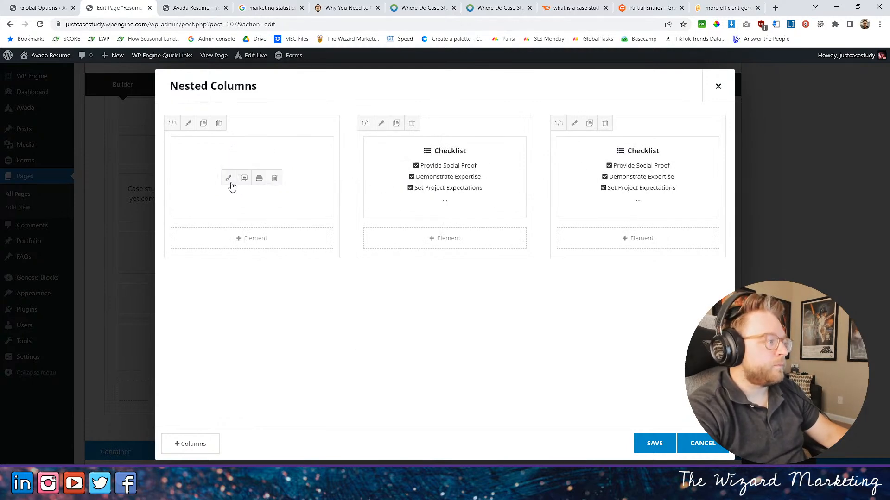
- Reduce the first nested column's checklist to Provide Social Proof and Demonstrate Expertise by deleting the other items, and save it
left_click(228, 178)
left_click(320, 237)
left_click(320, 237)
left_click(320, 237)
left_click(654, 444)
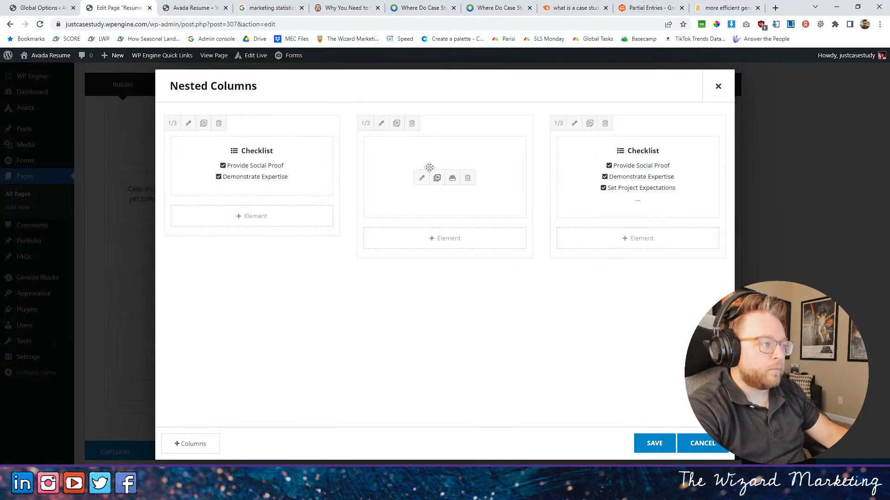
- Reduce the second nested column's checklist to Set Project Expectations and Build Consumer Trust by deleting the other items, and save it
left_click(421, 178)
left_click(319, 187)
left_click(320, 187)
left_click(320, 236)
left_click(655, 444)
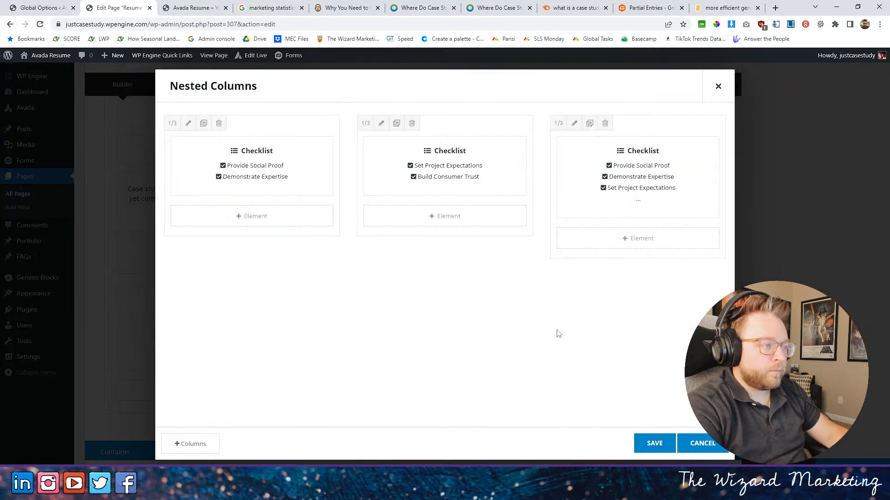
- Delete Provide Social Proof, Demonstrate Expertise and Set Project Expectations from the third nested column's checklist
left_click(614, 179)
left_click(320, 187)
left_click(319, 187)
left_click(320, 187)
- Replace the third checklist's Build Consumer Trust text with Engage in Discussion and save the list item
left_click(284, 186)
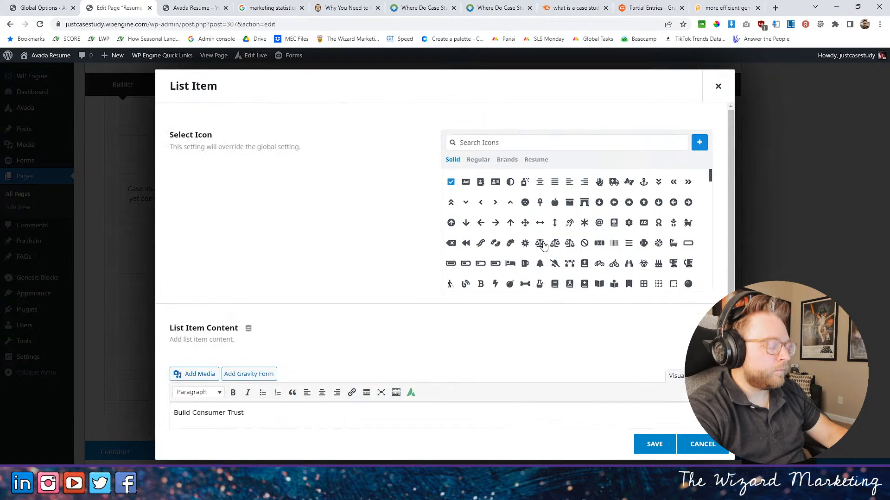
triple_click(266, 408)
scroll(353, 310, "down", 3)
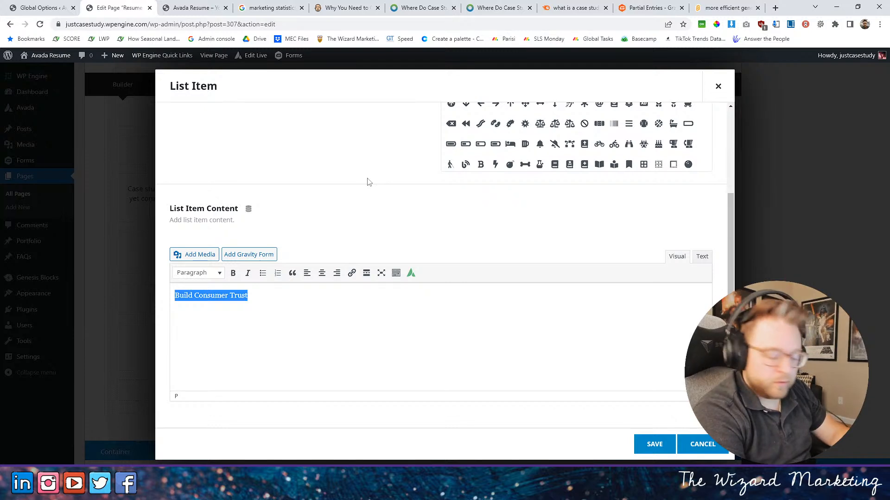
type("Discussion")
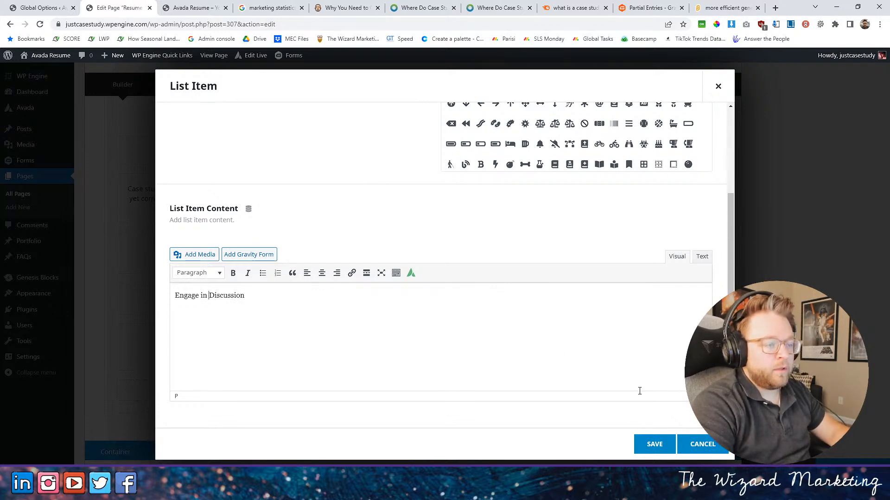
left_click(654, 444)
- Check the text of the Convert More Leads item, and save the third checklist and the nested columns
left_click(285, 212)
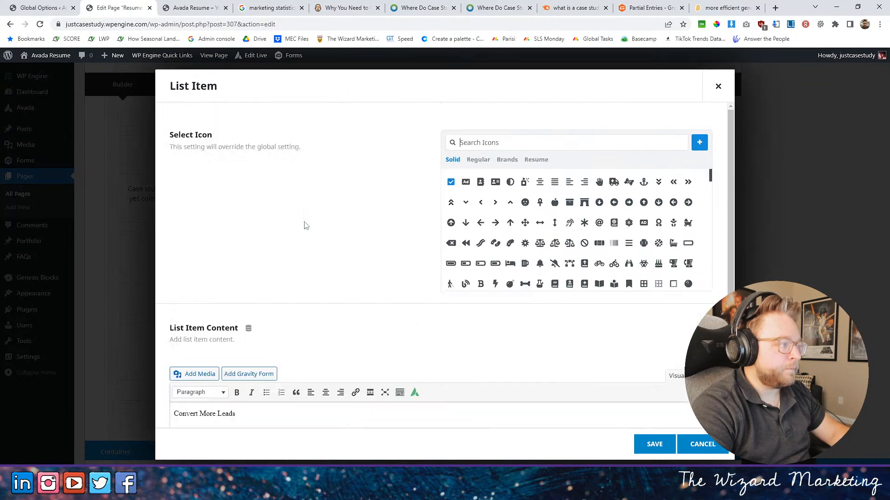
scroll(363, 318, "down", 3)
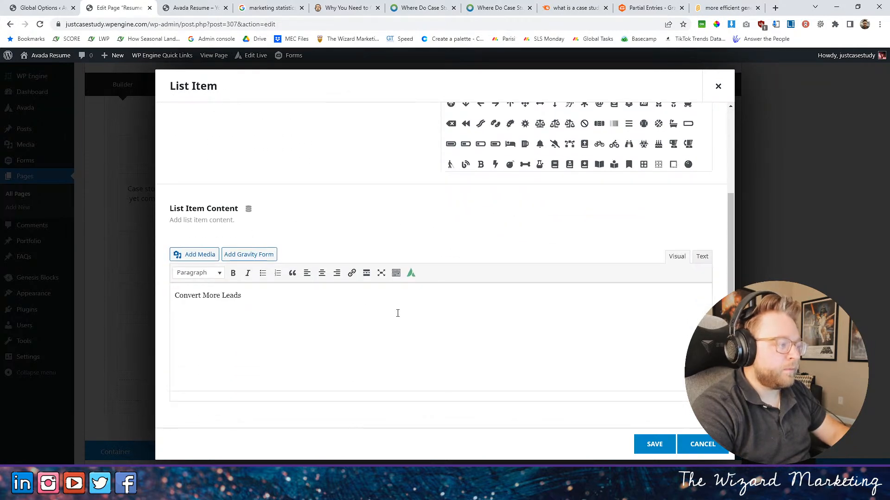
scroll(341, 269, "up", 3)
left_click(642, 443)
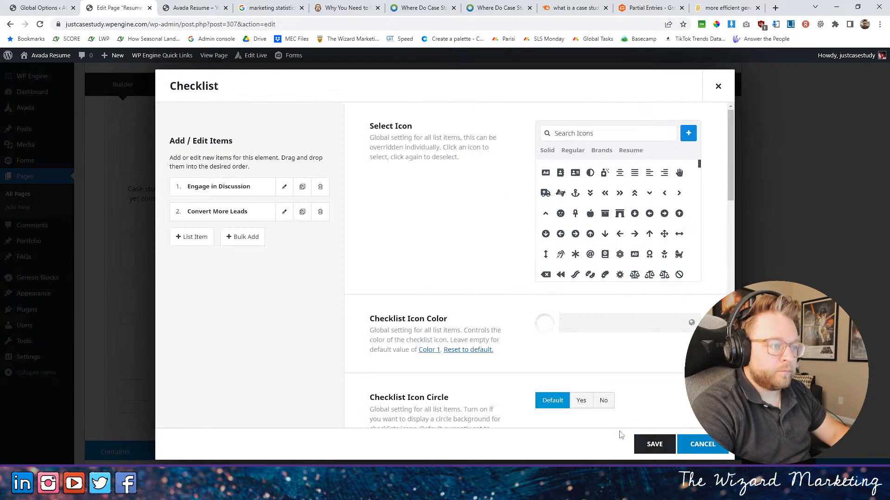
left_click(658, 446)
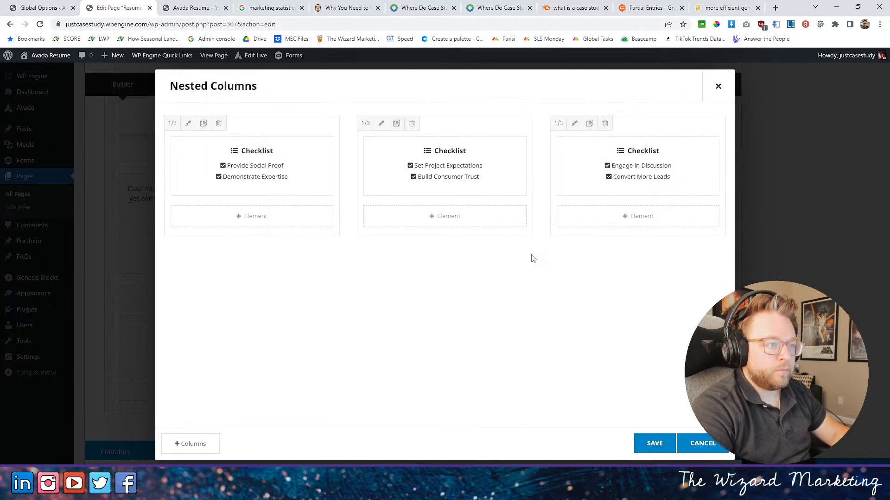
left_click(654, 443)
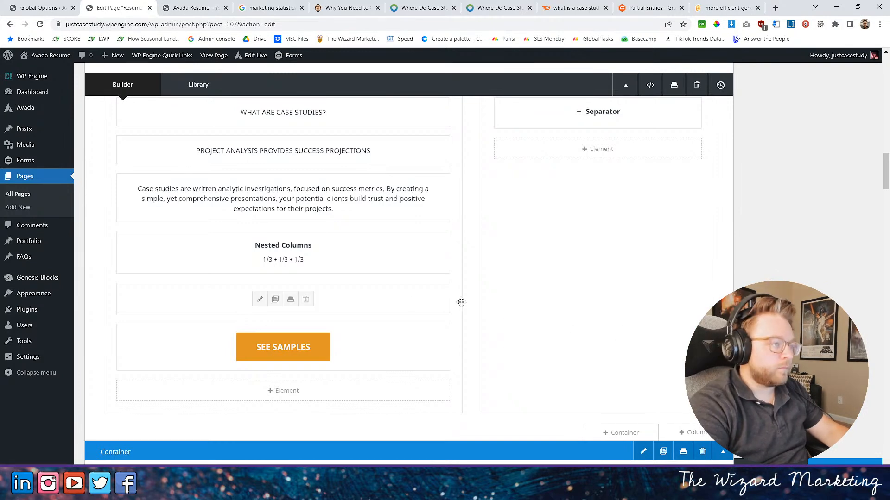
- Update the page and reload the live home page to check the checklist in the What Are Case Studies section
scroll(521, 294, "up", 4)
scroll(522, 294, "down", 3)
scroll(523, 295, "down", 2)
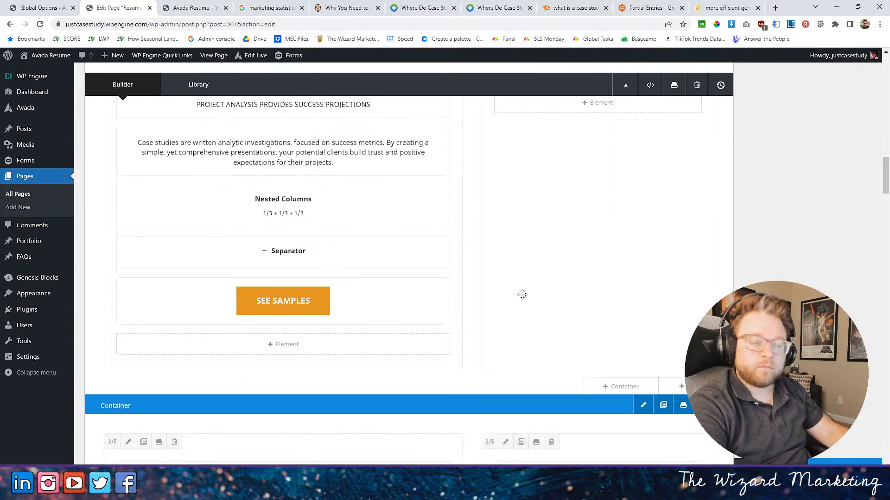
left_click(190, 7)
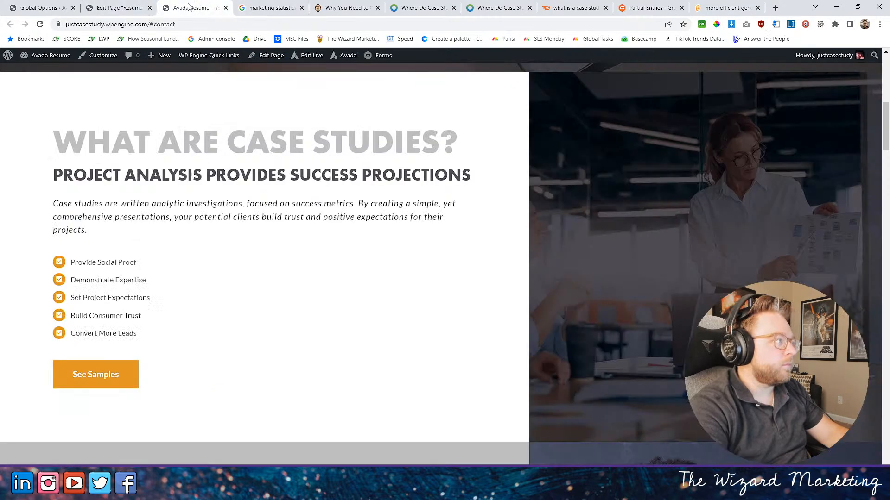
left_click(119, 5)
left_click(180, 5)
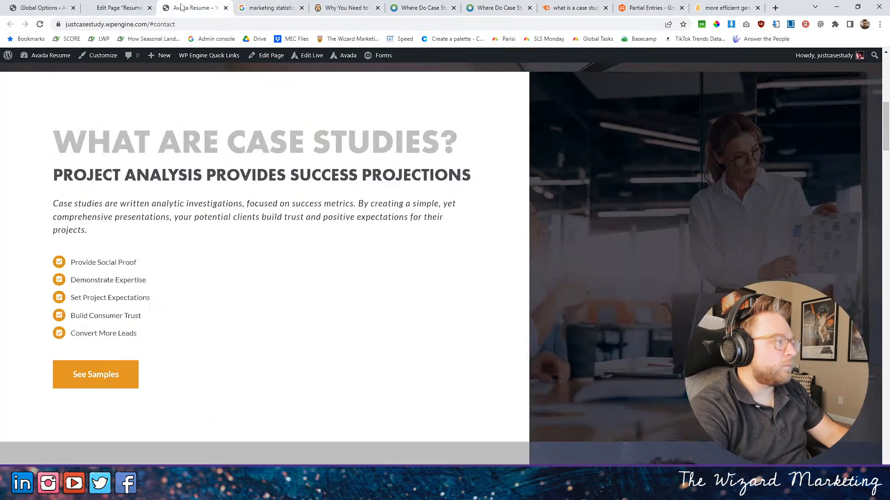
left_click(40, 25)
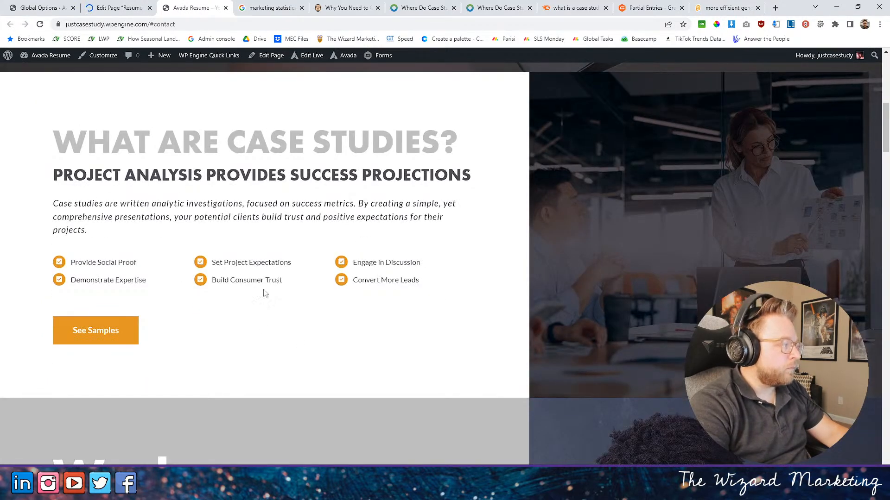
- In the first nested column's checklist, change the Provide Social Proof icon to the plain check mark and save the item
key("ctrl+shift+Tab")
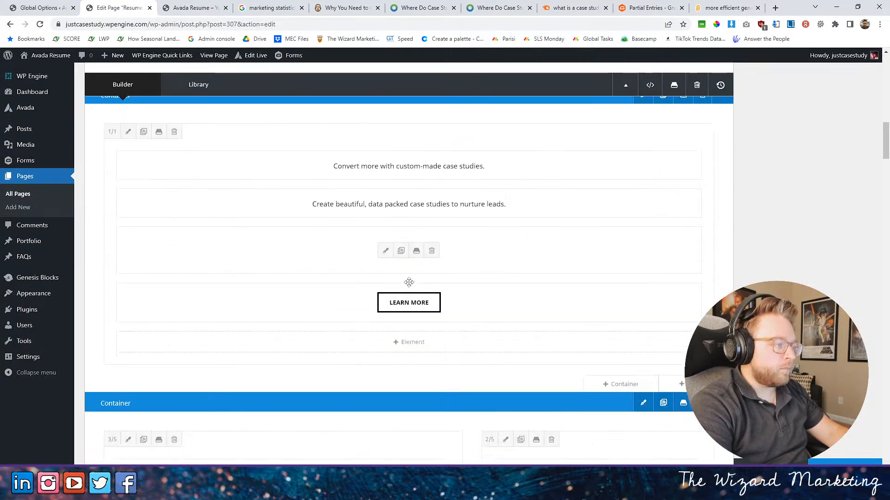
scroll(410, 281, "down", 10)
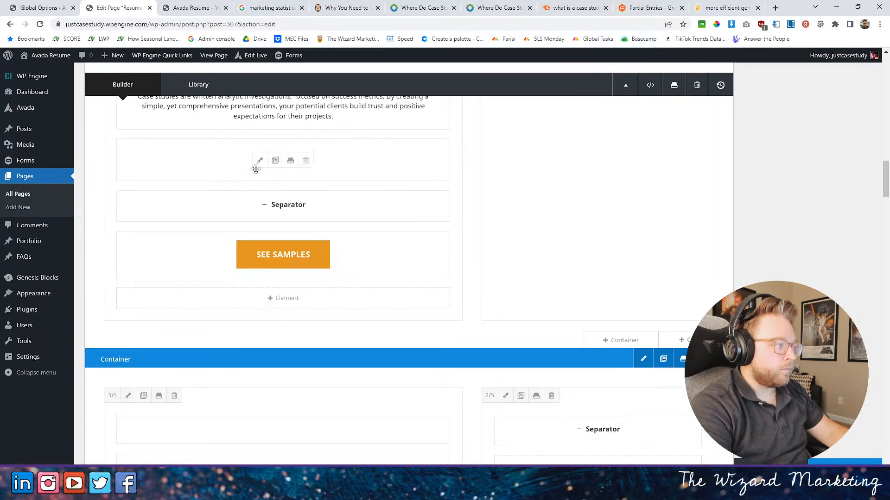
left_click(257, 170)
left_click(232, 172)
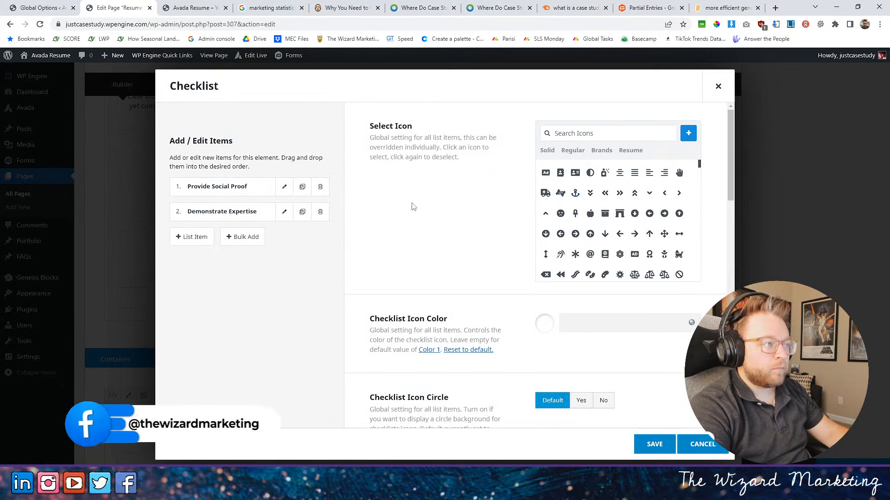
left_click(284, 186)
scroll(417, 213, "down", 3)
scroll(428, 214, "up", 3)
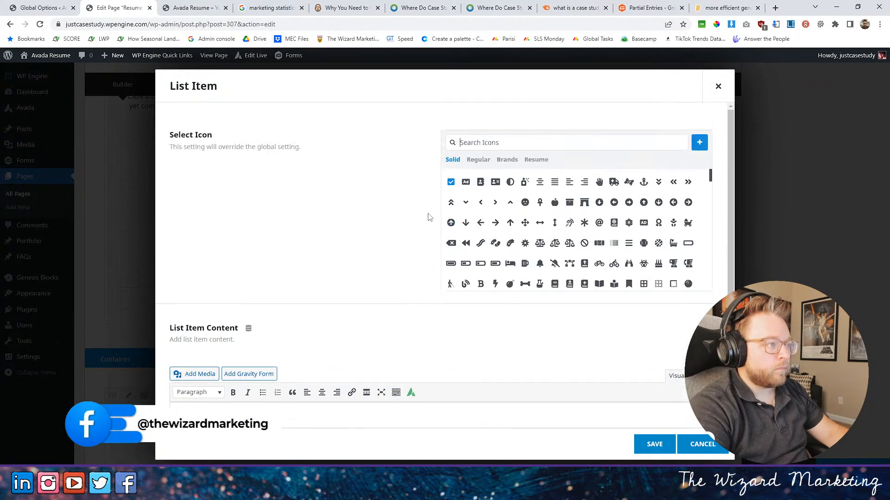
left_click(488, 142)
type("checkl")
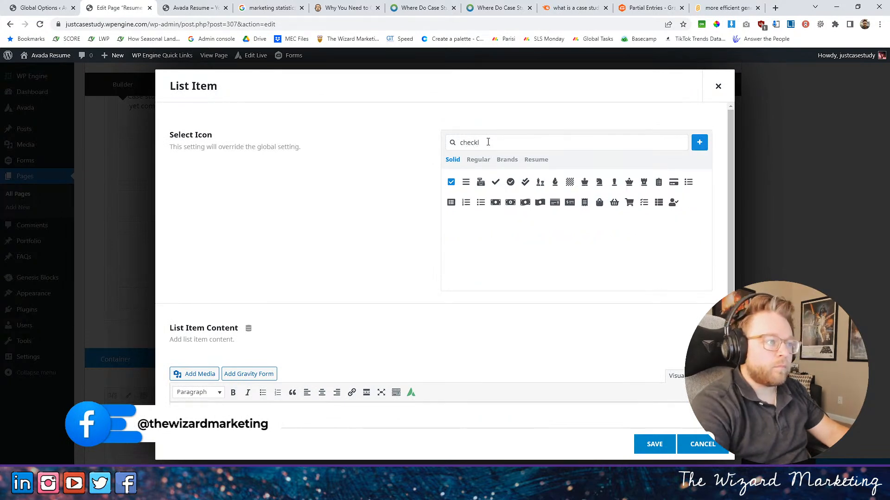
key("BackSpace")
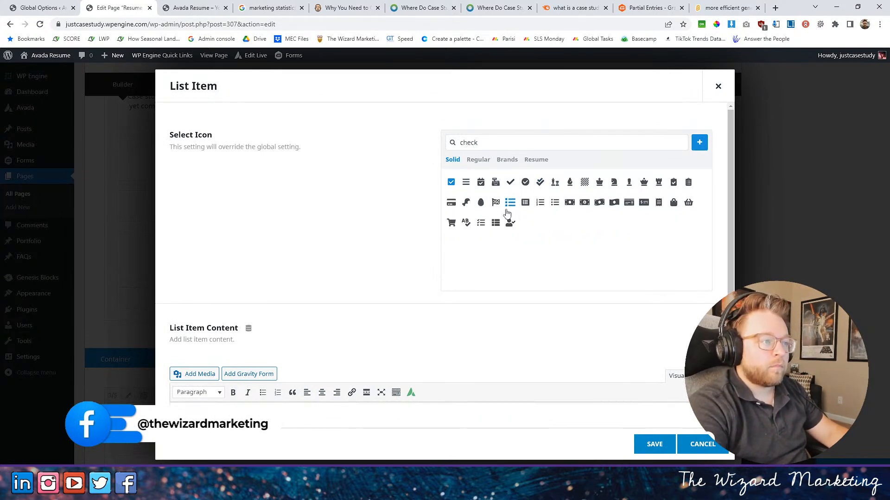
left_click(510, 183)
left_click(654, 444)
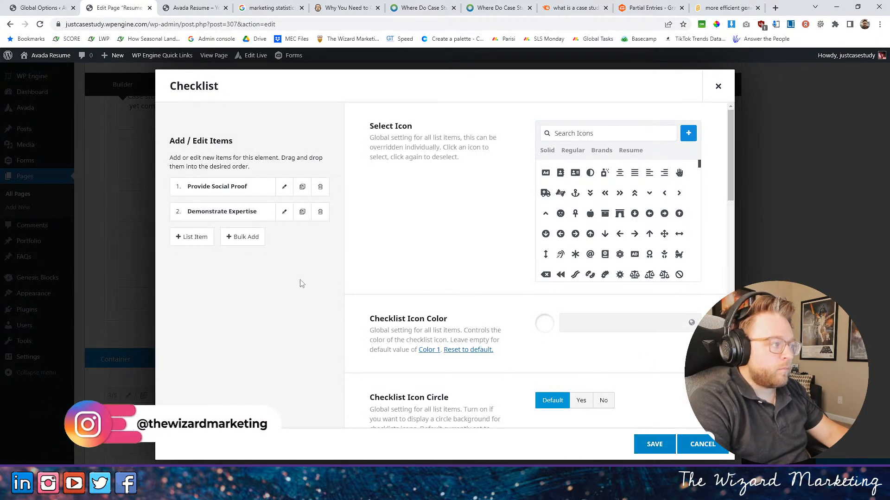
- Give the Demonstrate Expertise item the plain check mark icon as well and save the item
left_click(284, 211)
left_click(483, 142)
type("check")
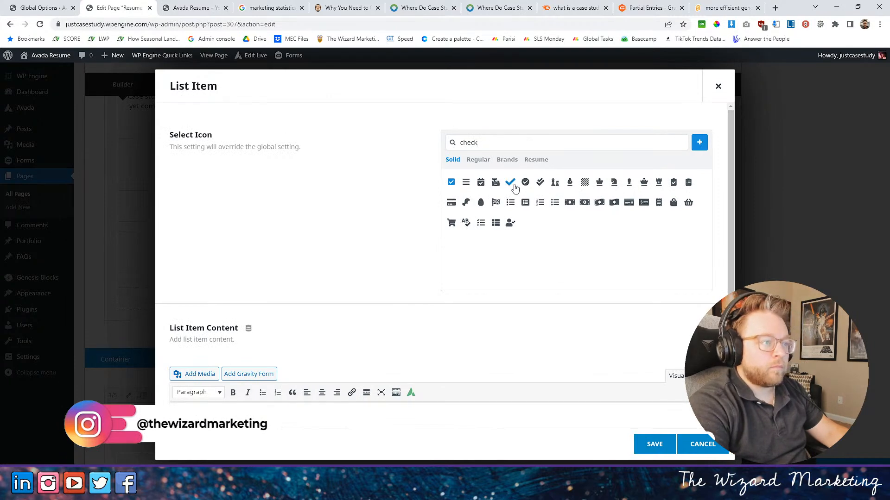
left_click(512, 184)
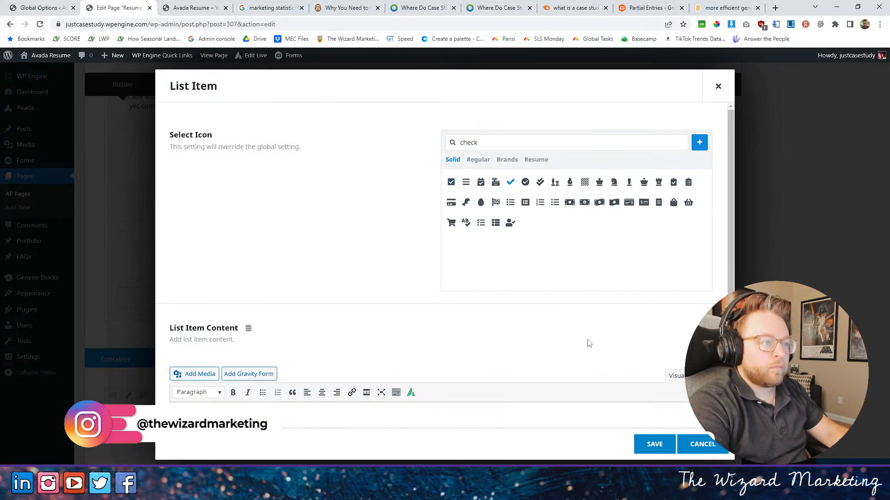
left_click(653, 445)
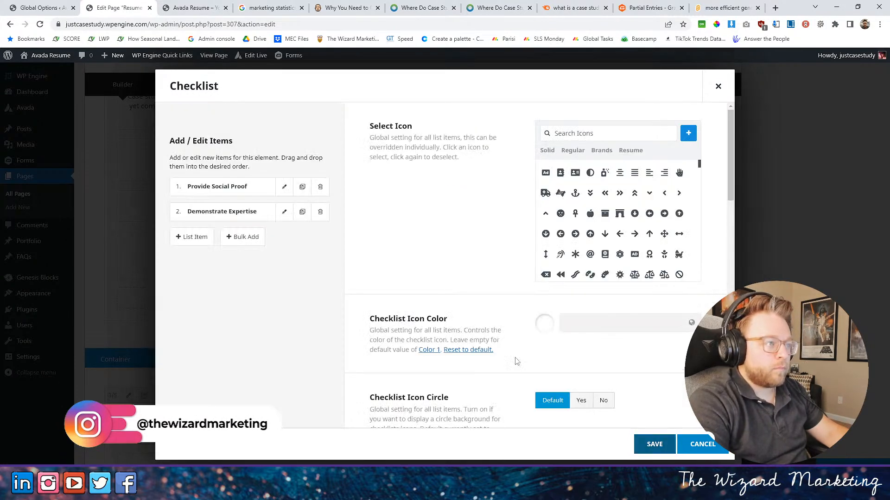
- Set the first checklist's item font size to 22px, save the checklist and nested columns, and update the page
scroll(473, 254, "down", 5)
scroll(473, 254, "down", 5)
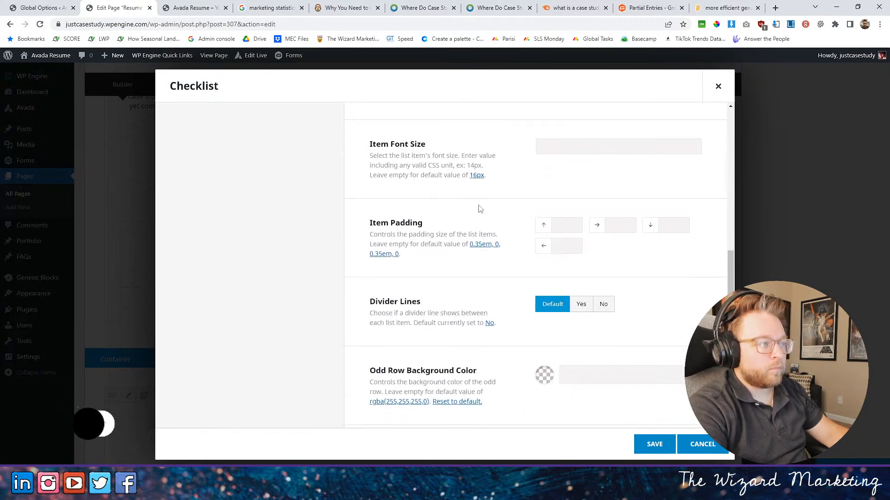
left_click(558, 147)
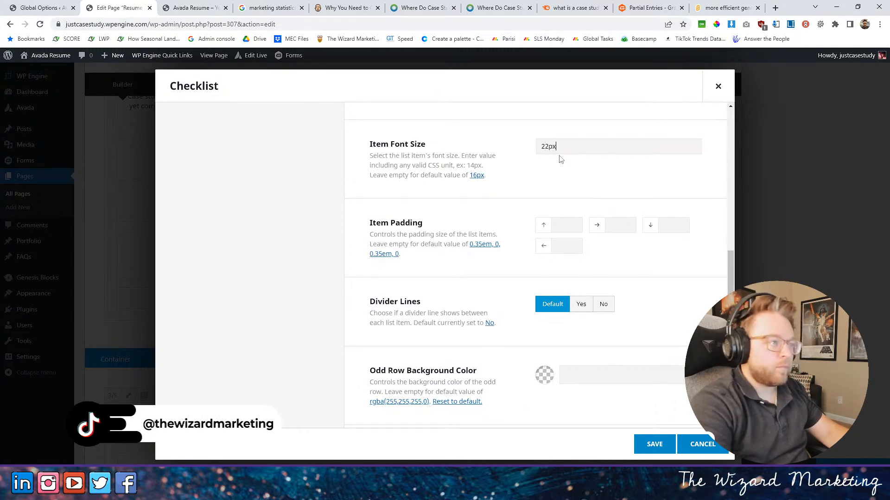
left_click(644, 451)
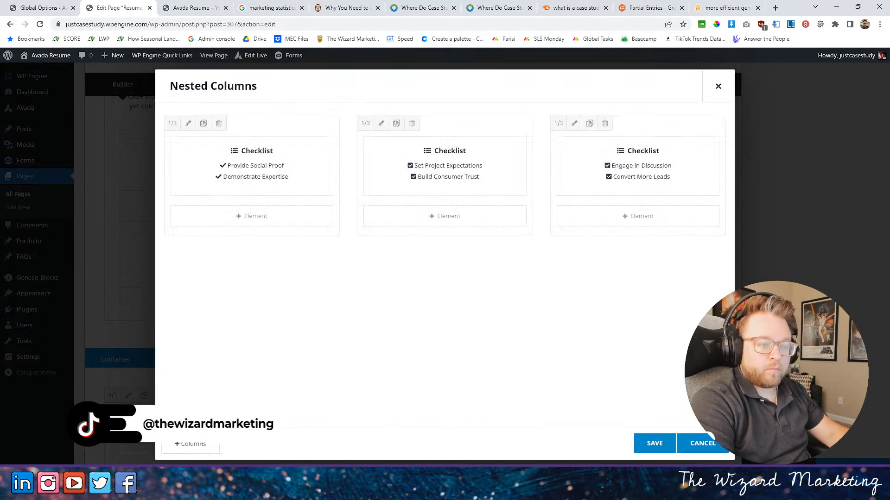
left_click(654, 445)
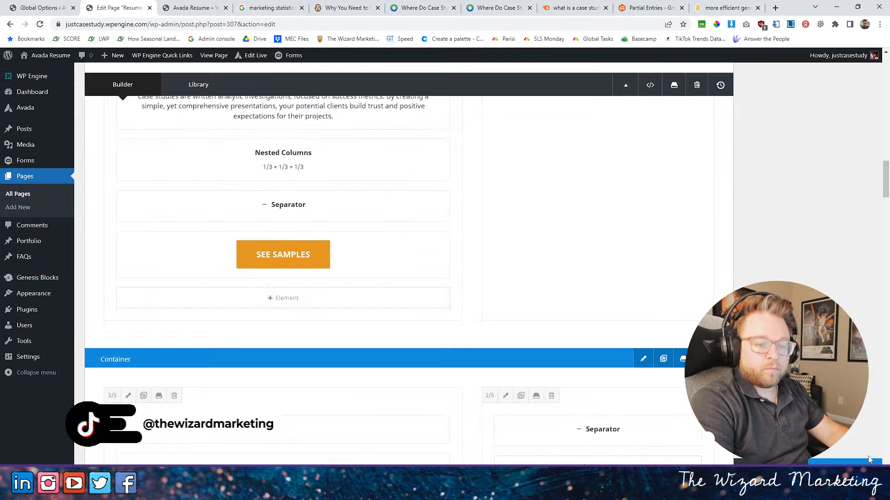
left_click(845, 469)
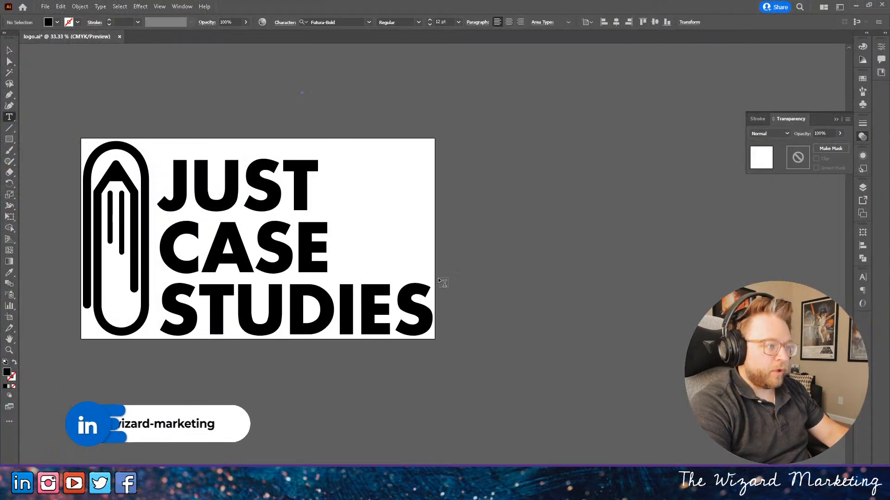
- Switch to Illustrator and create a new 2000 x 2000 px document in CMYK color
left_click(44, 6)
left_click(58, 14)
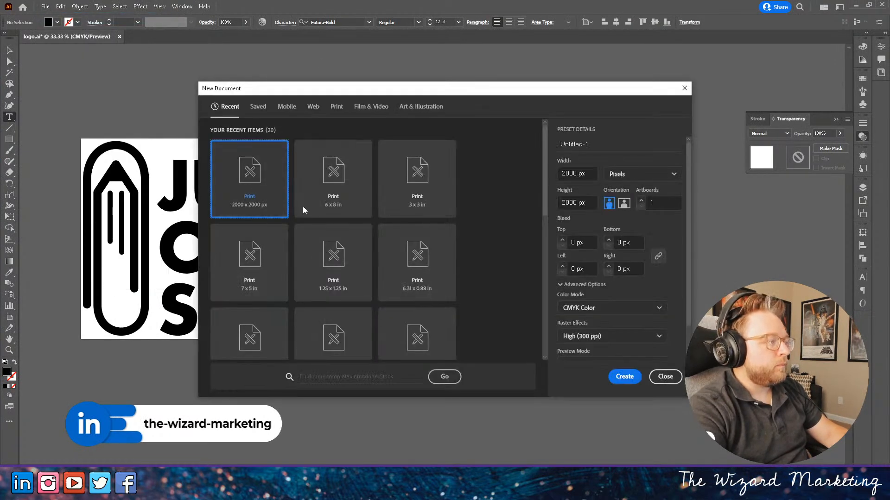
left_click(626, 376)
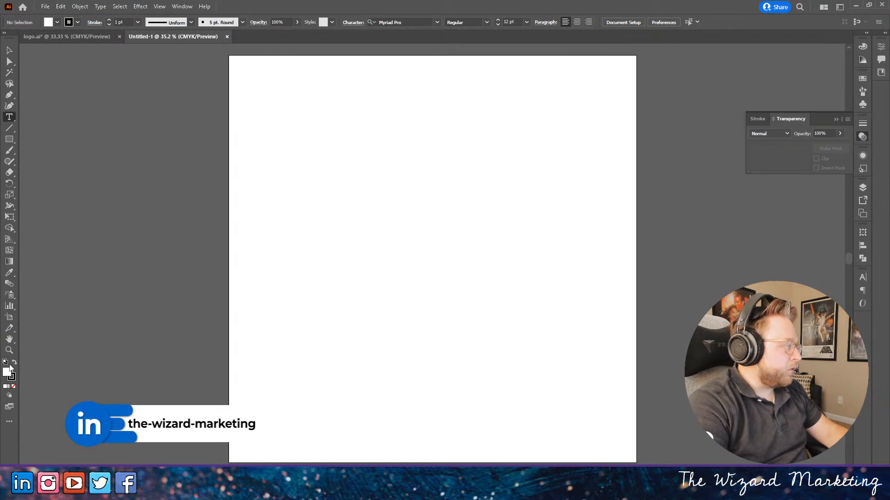
- Draw a square about 67 px wide near the artboard's upper left and fill it with red
left_click_drag(10, 139, 51, 140)
left_click_drag(293, 100, 307, 113)
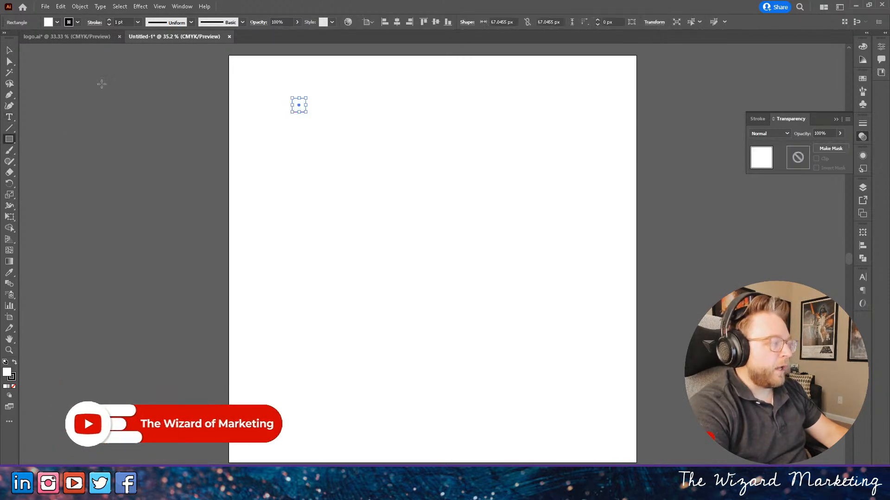
double_click(7, 374)
left_click_drag(674, 244, 753, 215)
key("Return")
- Duplicate the red square twice, placing one copy directly below the original and the other lower down at the artboard's left edge
left_click(10, 49)
key("ctrl+v")
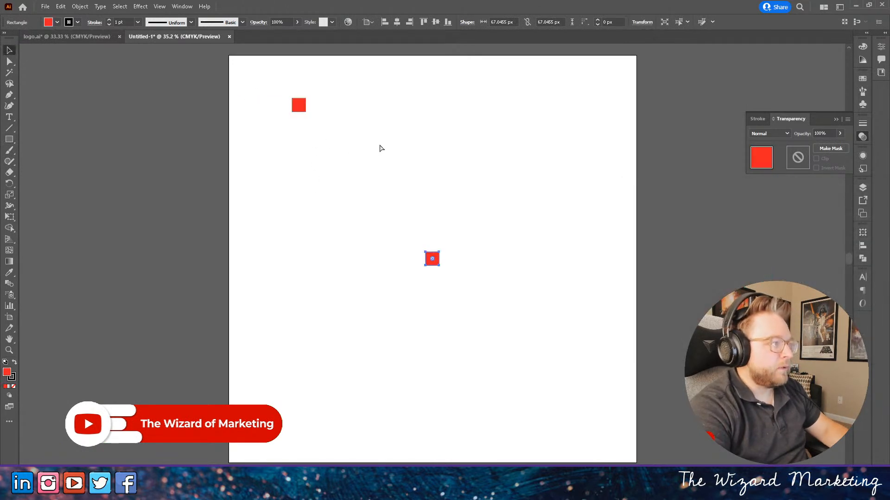
left_click_drag(428, 255, 294, 140)
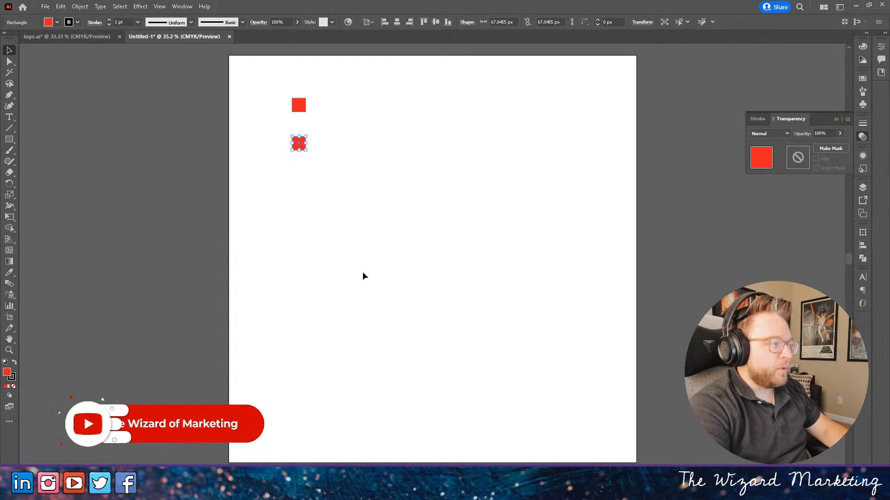
key("ctrl+v")
left_click_drag(435, 262, 235, 192)
left_click(405, 212)
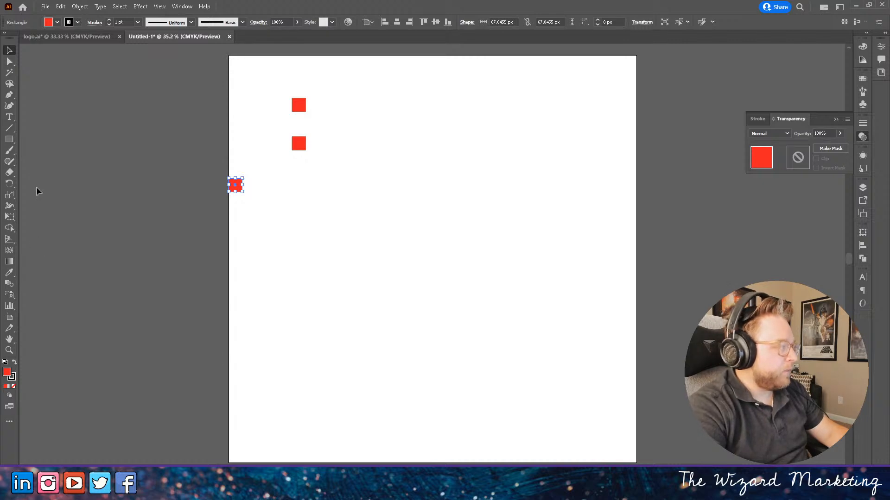
- Draw a rectangle about 120 x 2052 px over the artboard's full left edge and fill it with green
left_click(9, 140)
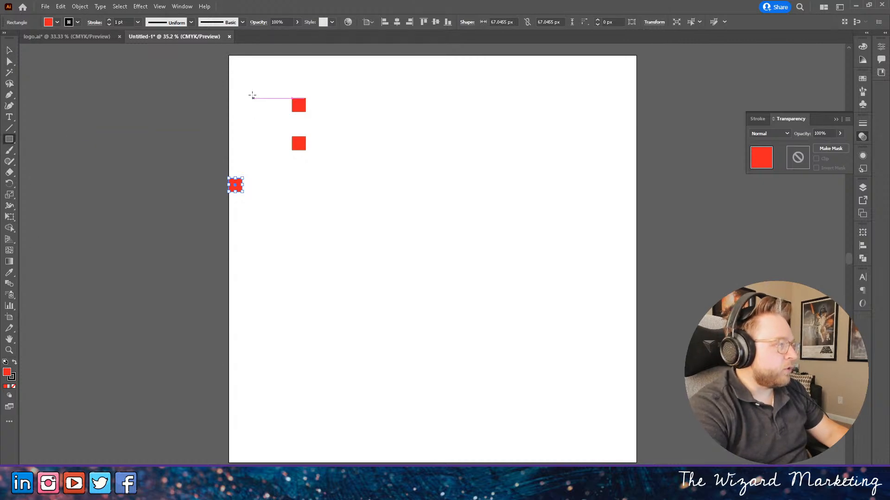
mouse_move(221, 50)
left_mouse_down()
mouse_move(236, 186)
mouse_move(245, 465)
left_mouse_up()
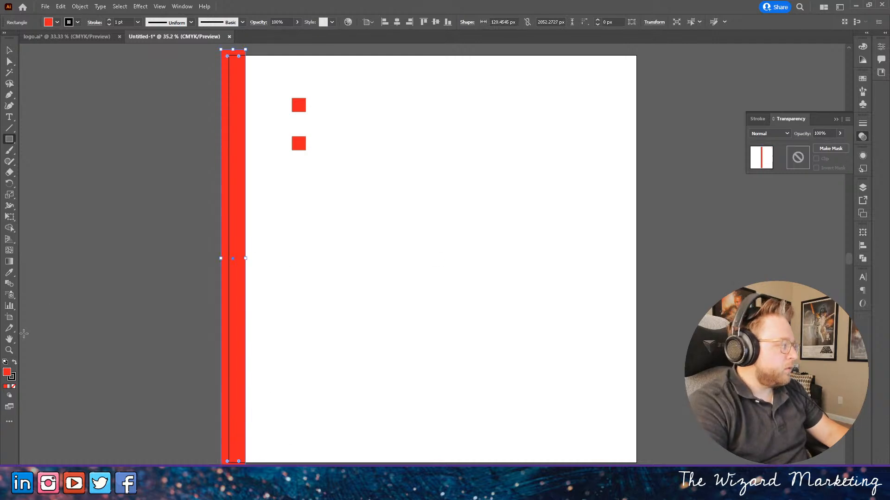
double_click(7, 373)
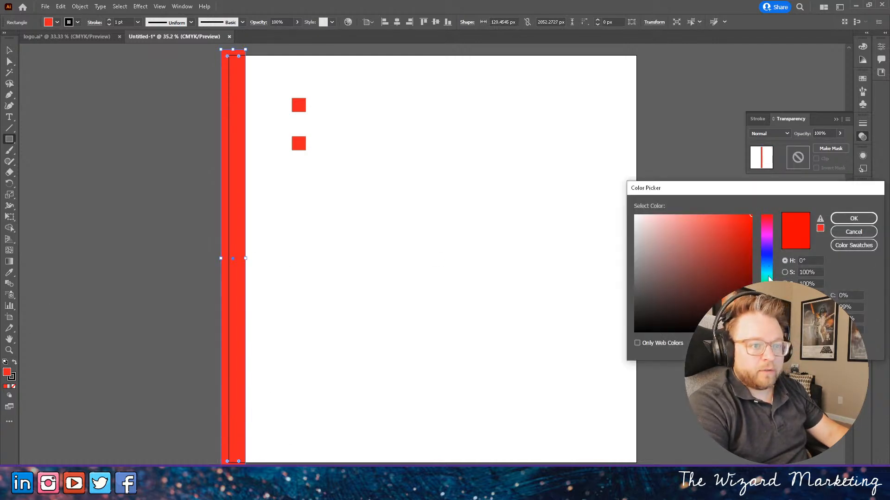
left_click(767, 303)
left_click(853, 218)
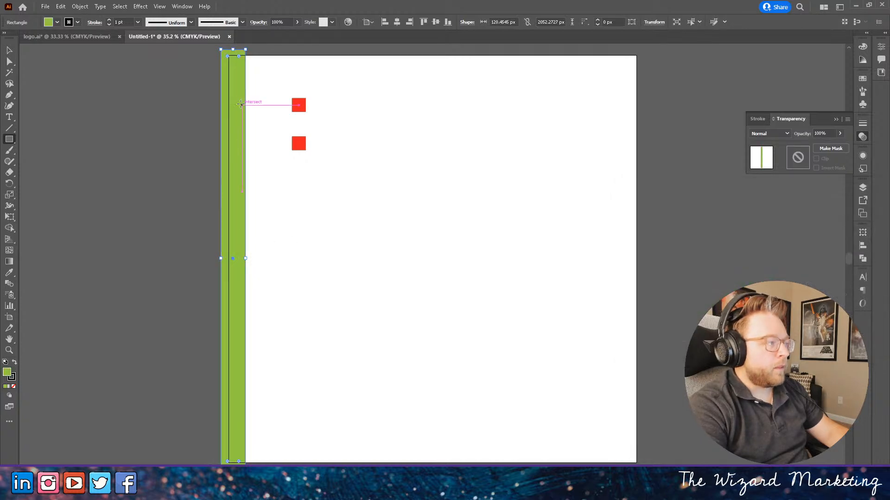
- Move the lower red square closer to the green rectangle
key("v")
mouse_move(300, 143)
left_mouse_down()
mouse_move(219, 153)
mouse_move(283, 142)
left_mouse_up()
scroll(248, 139, "up", 6)
left_click_drag(496, 125, 336, 122)
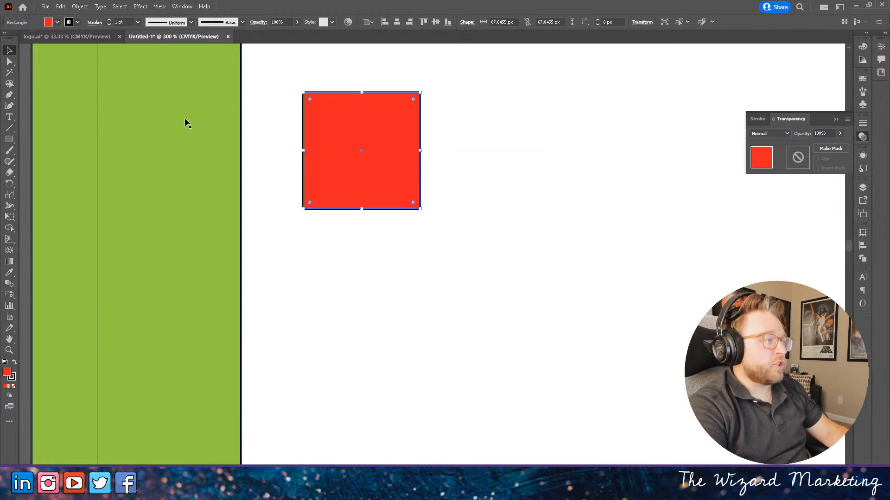
- Change the tall rectangle's fill from green to white
left_click(188, 111)
double_click(7, 372)
left_click_drag(652, 228, 631, 207)
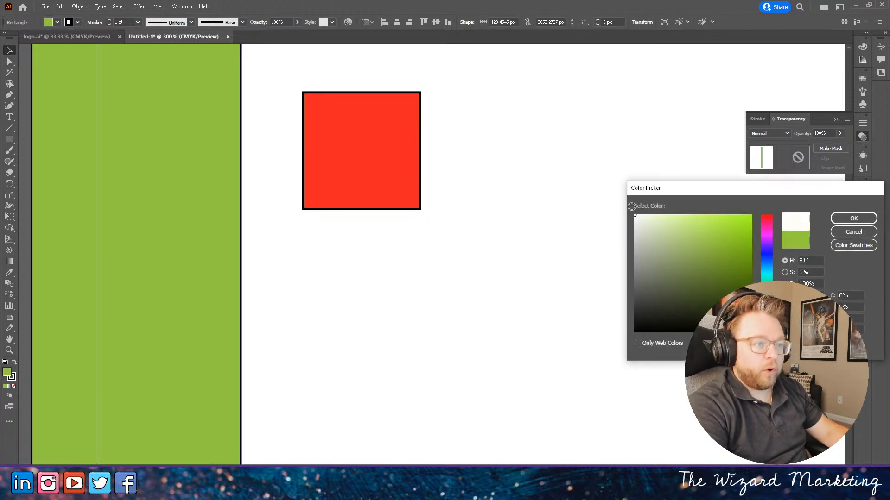
left_click(853, 217)
- Slide the red square beneath the white rectangle so only a thin strip of it sticks out at the rectangle's inner edge
left_click_drag(348, 181, 264, 159)
mouse_move(322, 175)
left_mouse_down()
mouse_move(357, 173)
mouse_move(309, 173)
left_mouse_up()
mouse_move(231, 172)
left_mouse_down()
mouse_move(281, 168)
mouse_move(166, 164)
mouse_move(237, 173)
left_mouse_up()
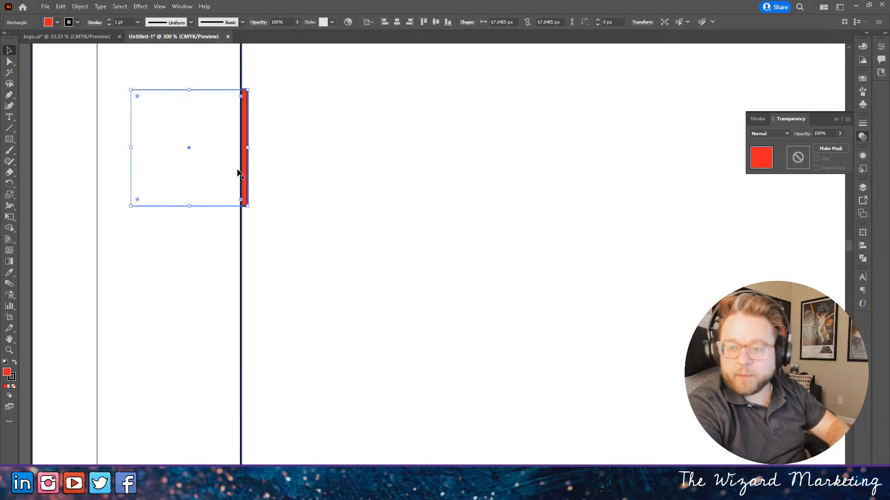
- Switch to the browser, compare the three checklists on the live home page, and return to the page editor
left_click(858, 7)
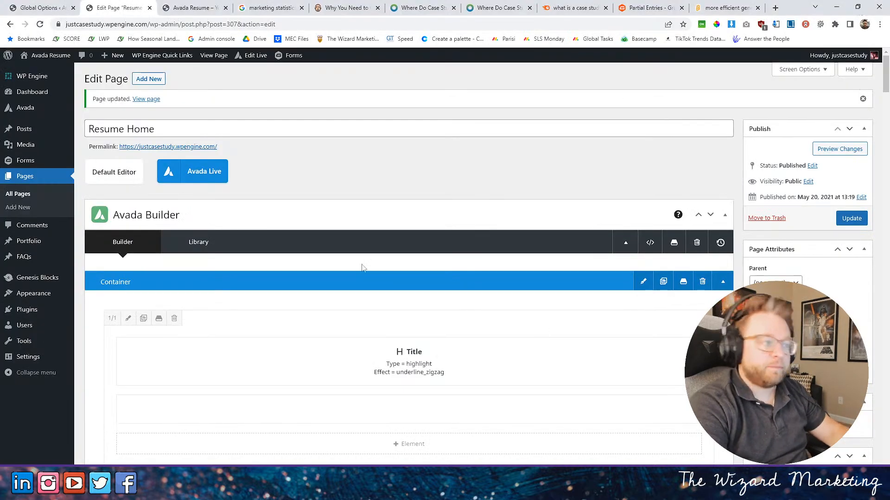
left_click(193, 8)
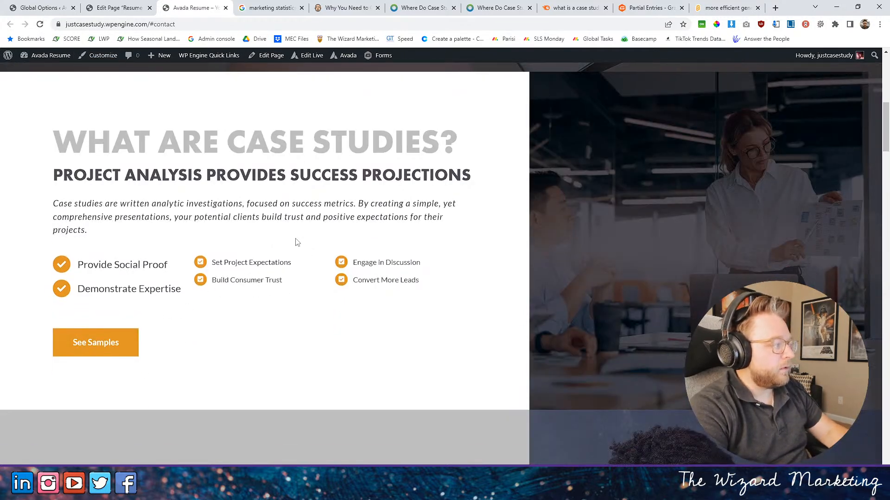
left_click(118, 7)
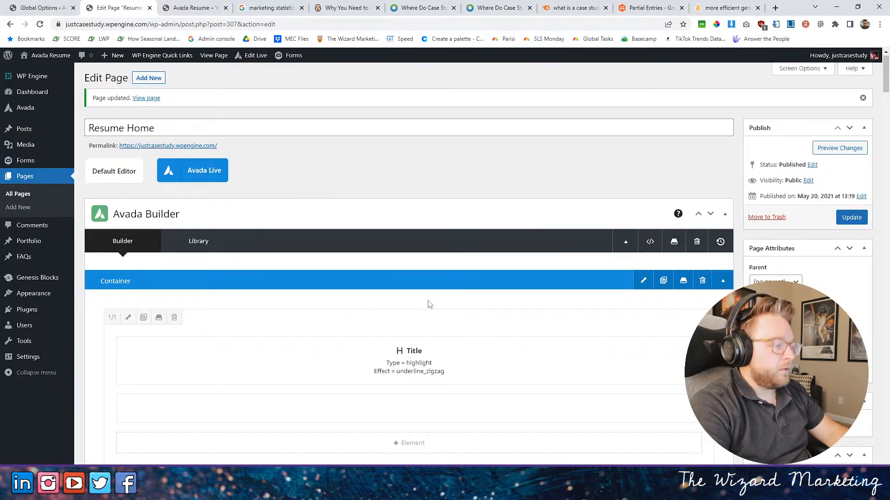
- Set the item font size of the first checklist in the What Are Case Studies nested columns to 20px and save the checklist
scroll(431, 305, "down", 5)
scroll(431, 305, "down", 10)
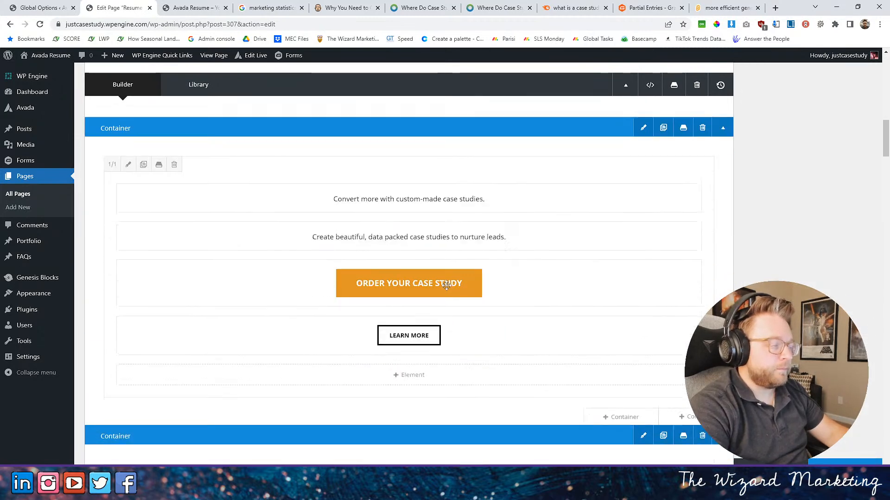
scroll(439, 288, "down", 5)
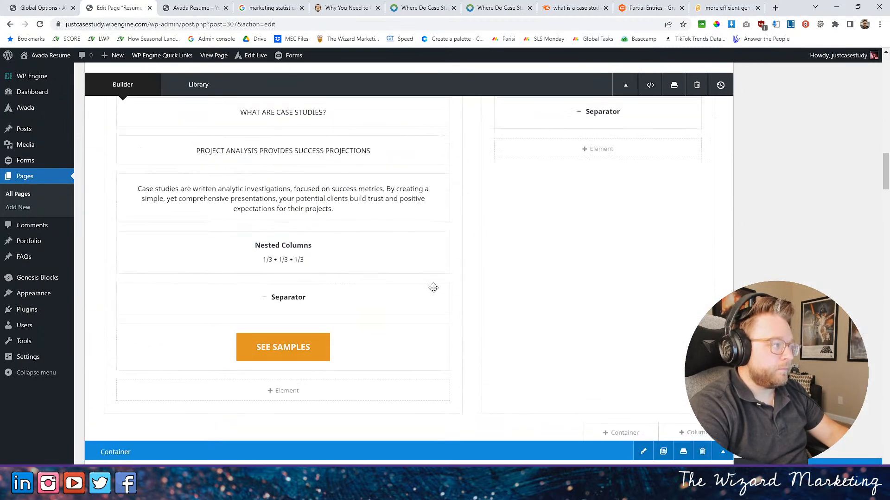
scroll(397, 267, "up", 8)
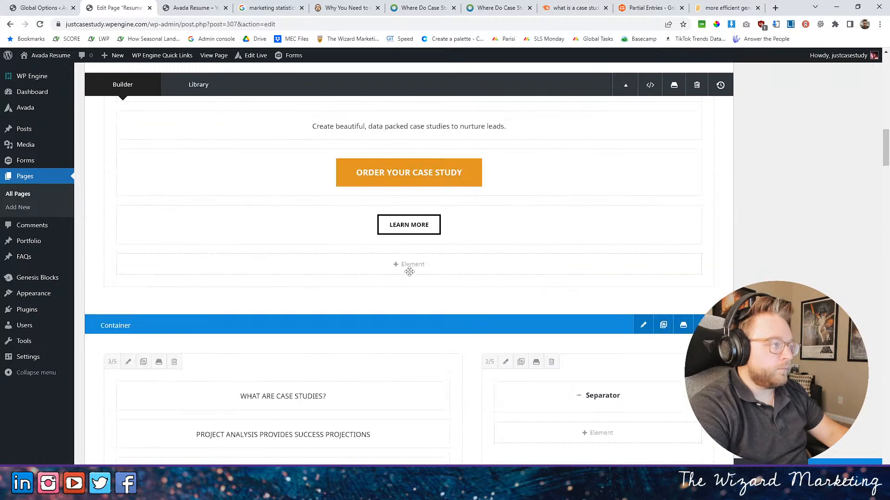
scroll(409, 272, "down", 5)
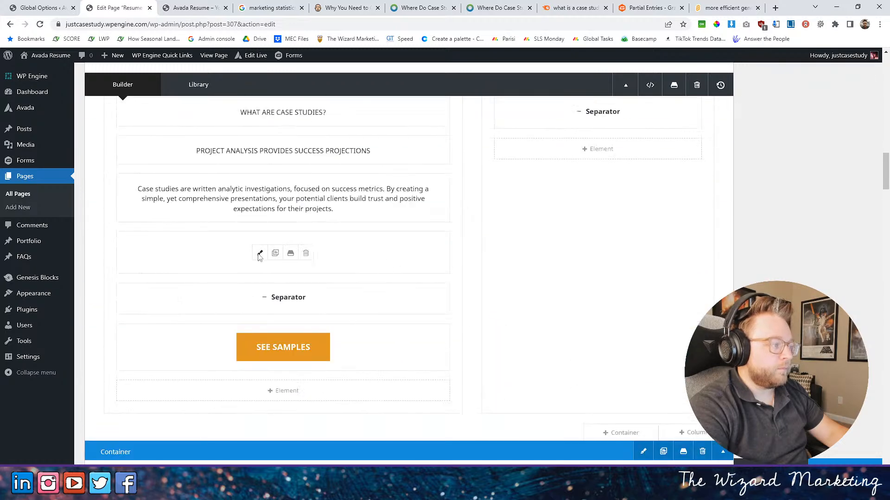
left_click(258, 254)
left_click(225, 166)
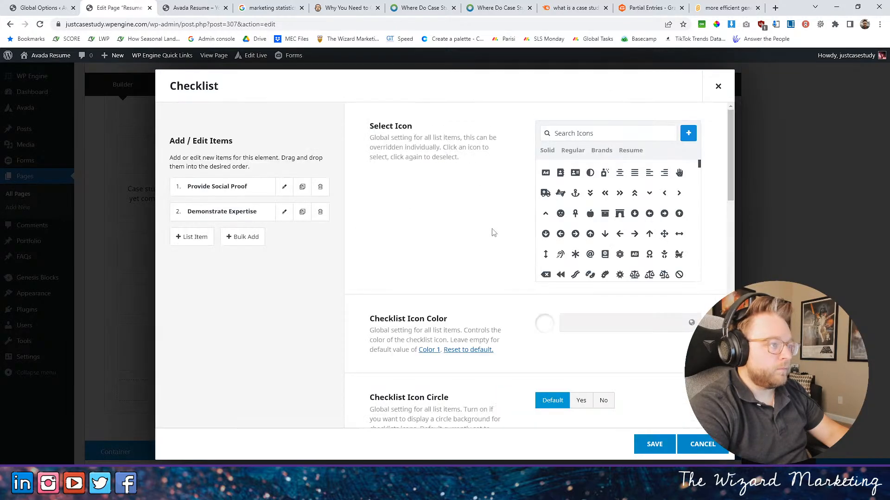
scroll(482, 236, "down", 10)
type("0")
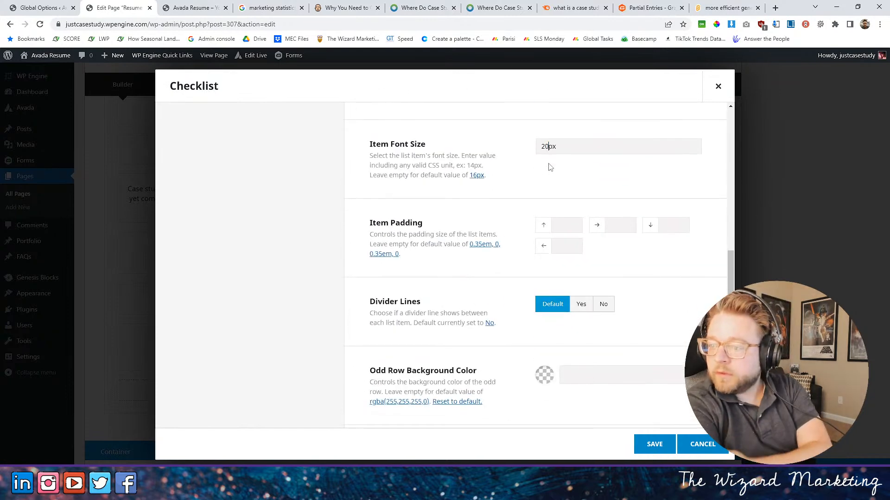
left_click(654, 444)
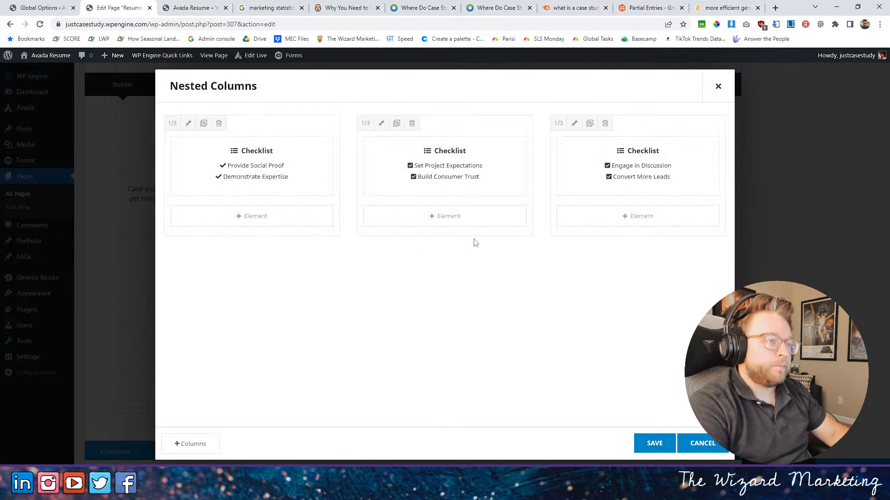
- Clear the individual icons of the Set Project Expectations and Build Consumer Trust items in the second checklist
left_click(419, 171)
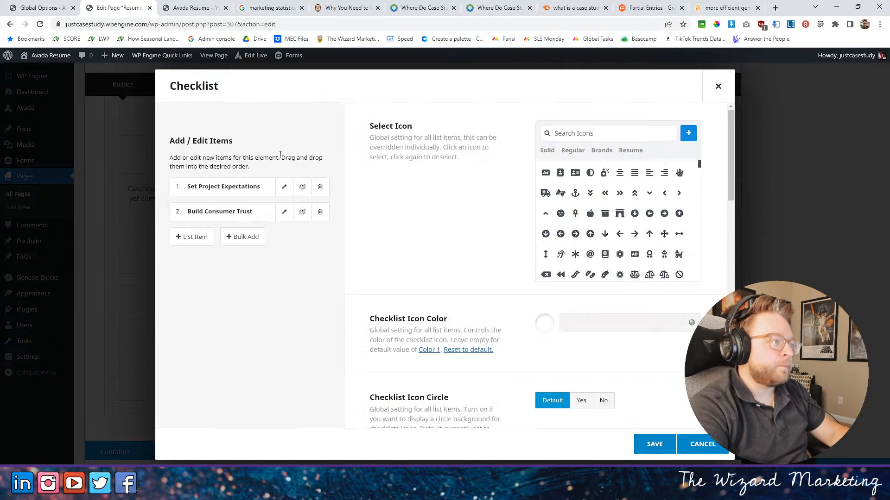
left_click(284, 186)
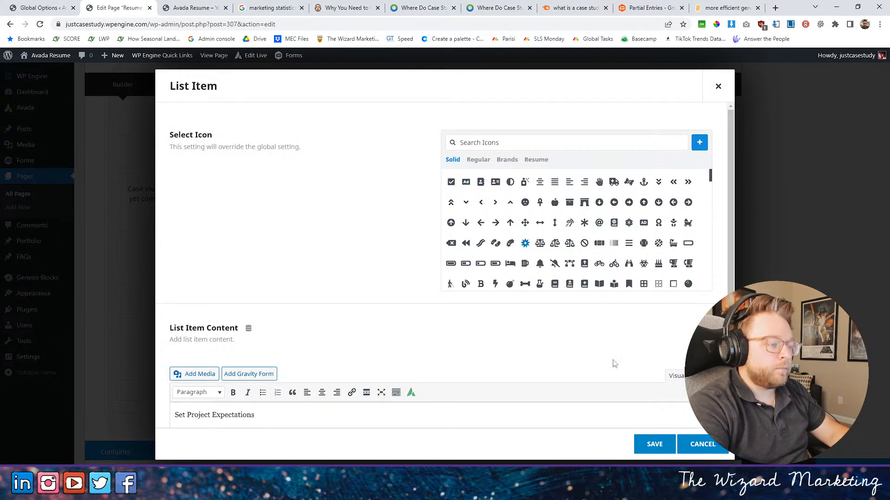
left_click(655, 444)
left_click(284, 213)
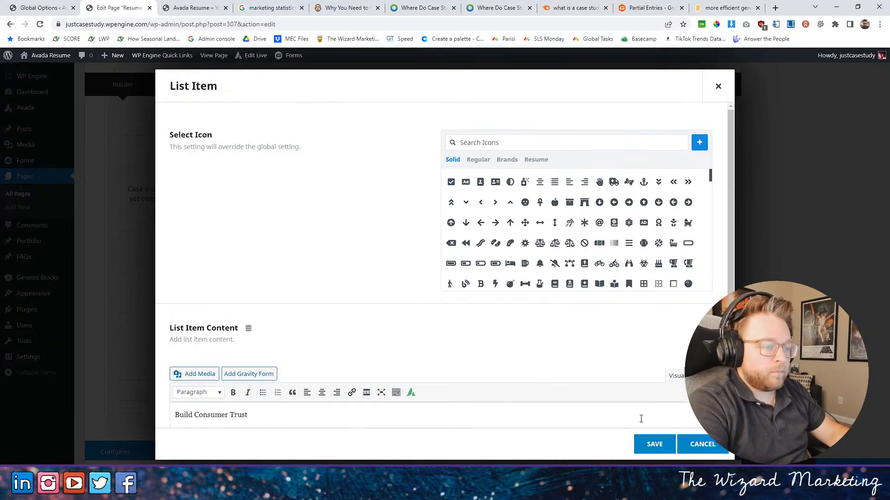
left_click(654, 444)
- Give the second checklist the plain check mark icon and a 20px item font size, and save it
left_click(574, 129)
type("check")
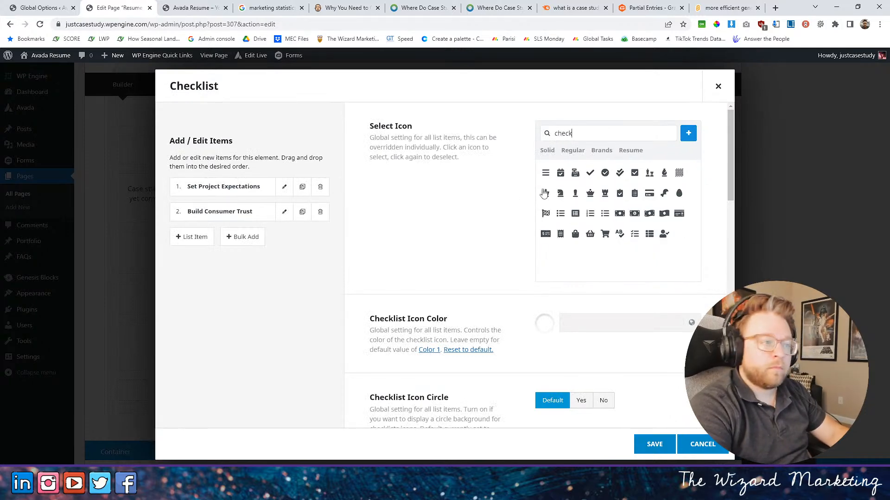
left_click(594, 174)
scroll(509, 313, "down", 10)
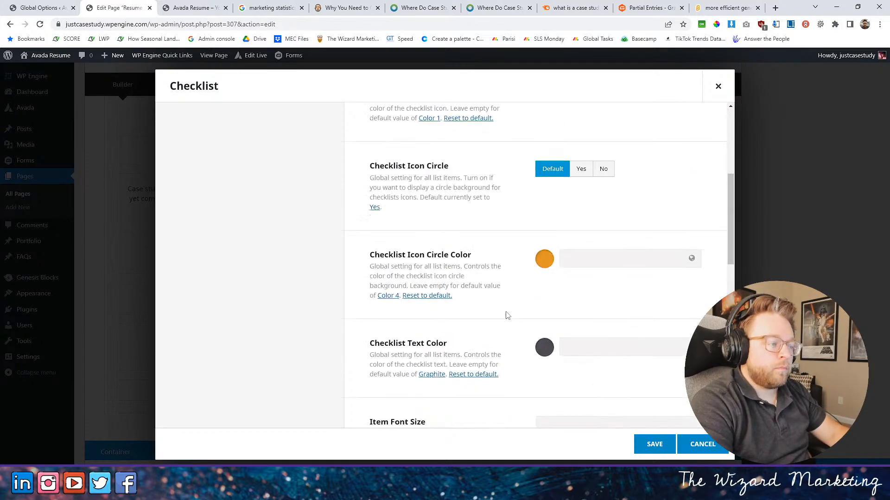
scroll(552, 234, "down", 3)
scroll(558, 245, "down", 2)
scroll(554, 246, "up", 2)
scroll(554, 246, "up", 5)
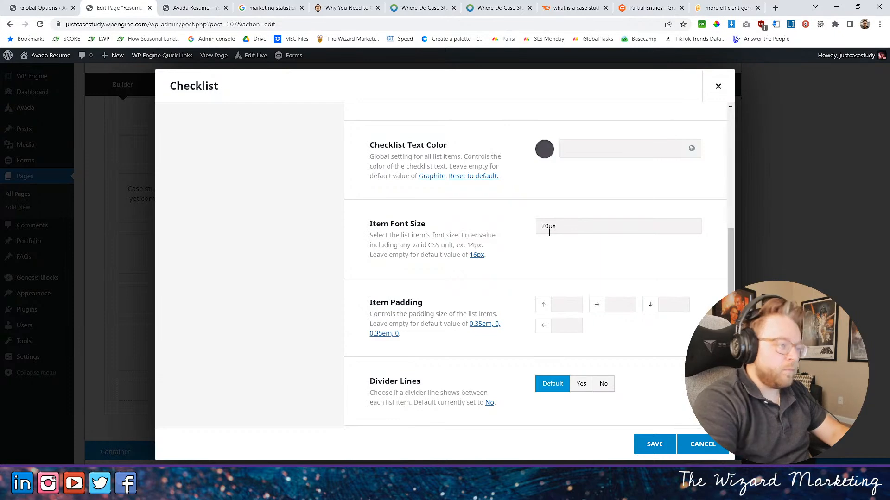
left_click(655, 444)
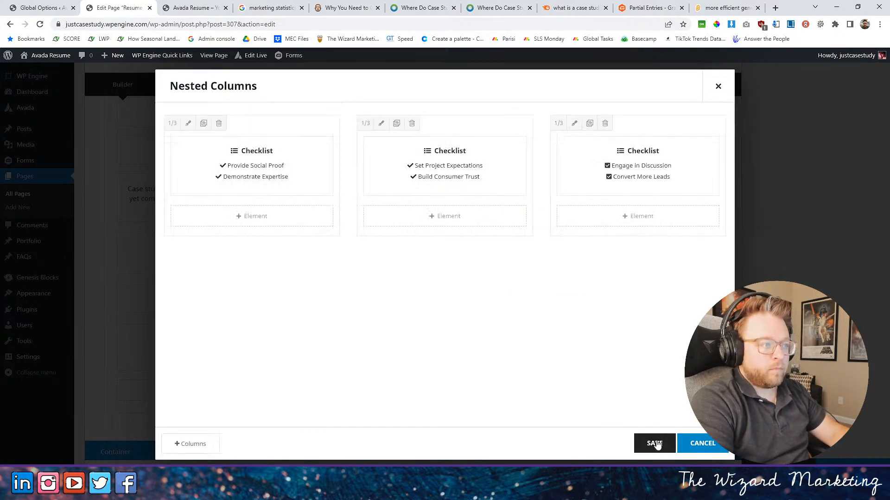
- Choose the plain check mark icon for the third checklist and clear the individual icons of its Engage in Discussion and Convert More Leads items
left_click(615, 169)
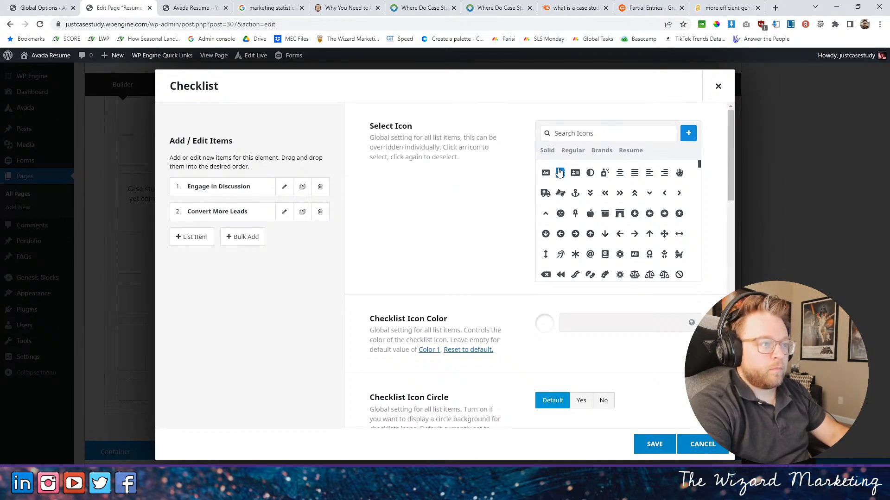
left_click(564, 133)
type("check")
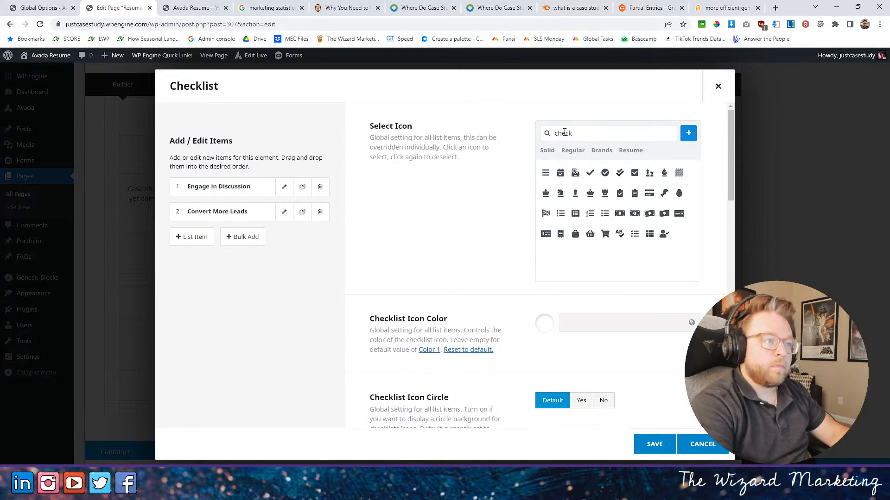
left_click(590, 173)
left_click(285, 187)
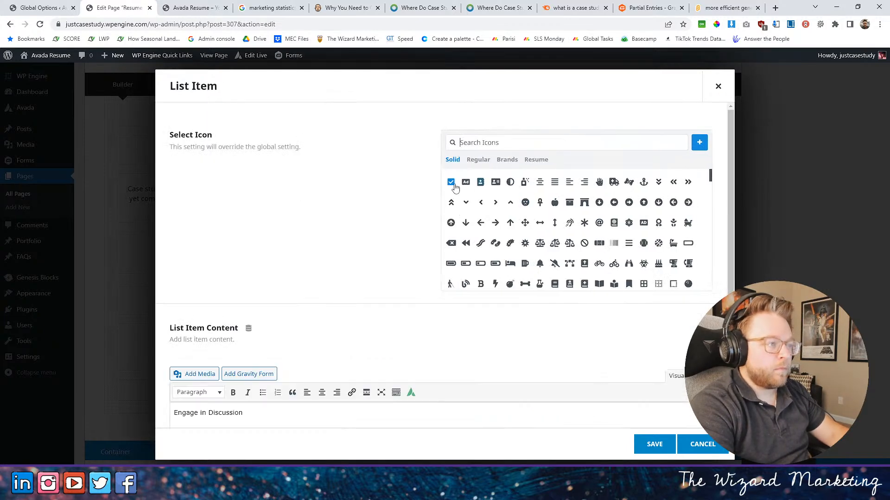
left_click(654, 443)
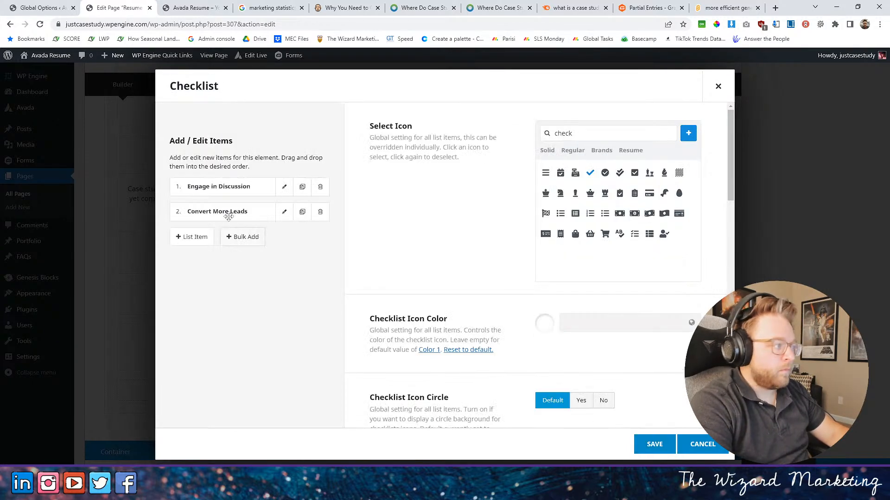
left_click(285, 212)
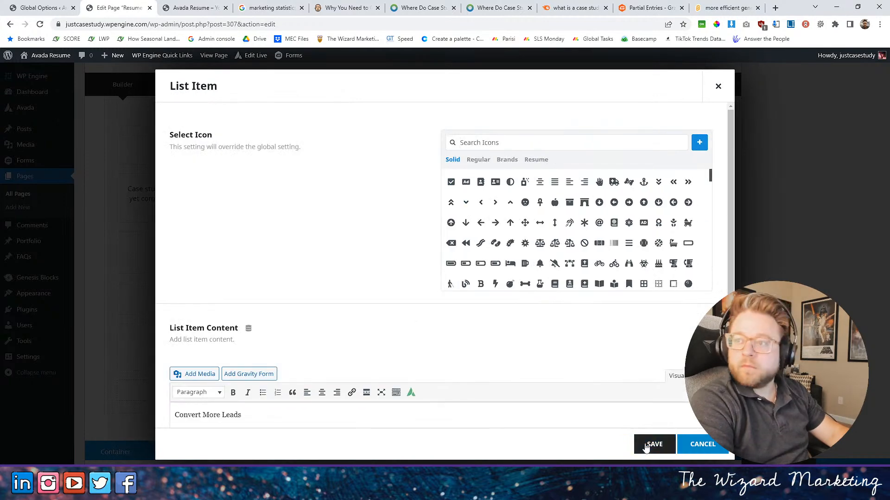
left_click(653, 443)
- Set the third checklist's item font size to 20px, save the checklist and nested columns, and update the page
scroll(467, 318, "down", 8)
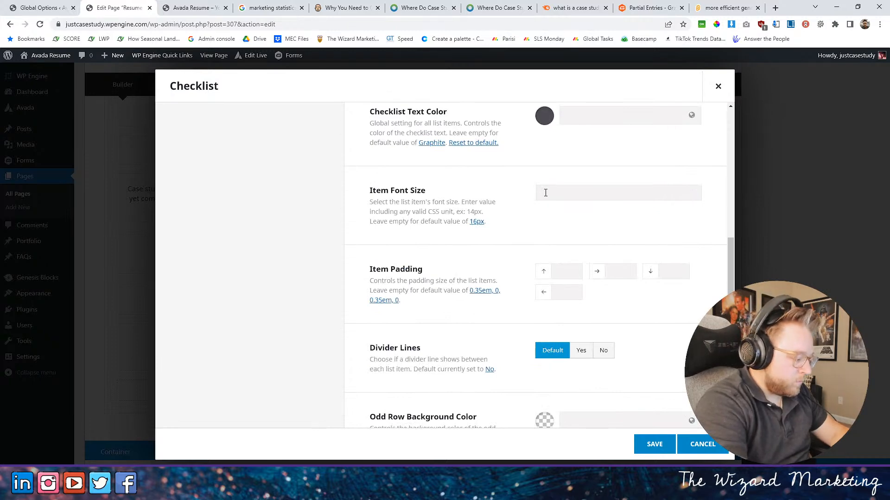
left_click(654, 444)
left_click(655, 444)
left_click(845, 467)
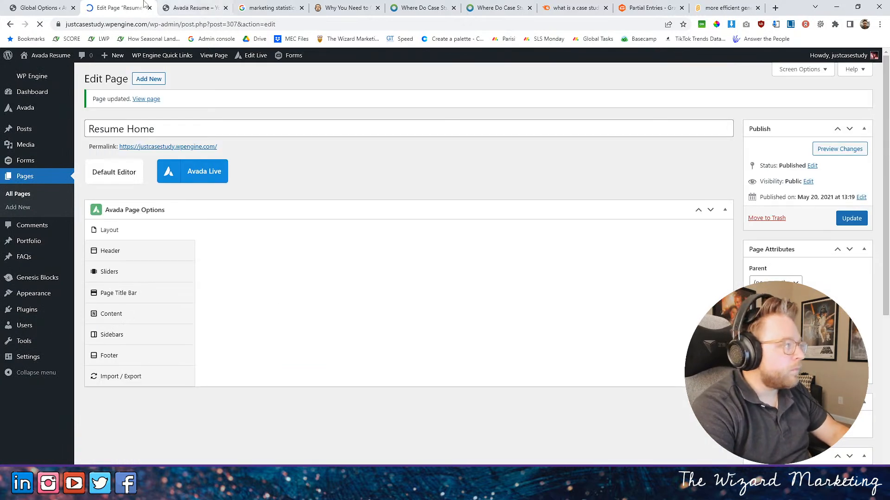
- Check the checklists on the live page and review the first checklist's settings in the nested columns for a font option
left_click(192, 8)
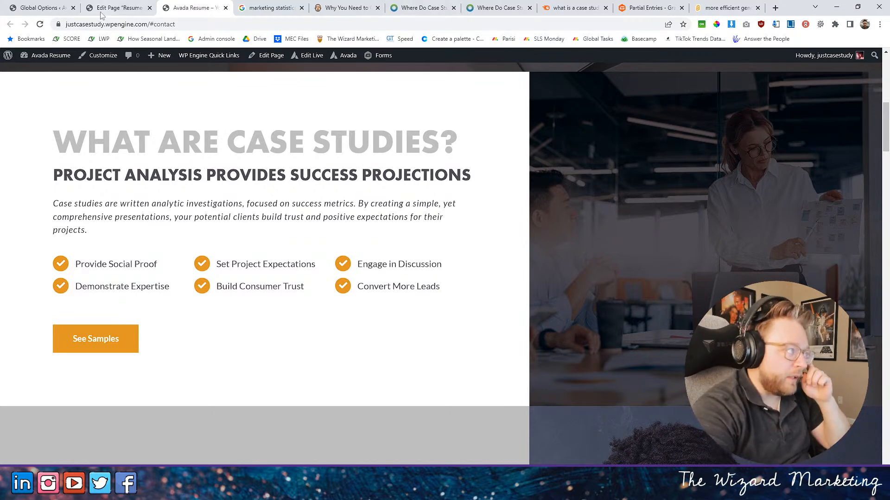
left_click(132, 8)
scroll(476, 370, "down", 4)
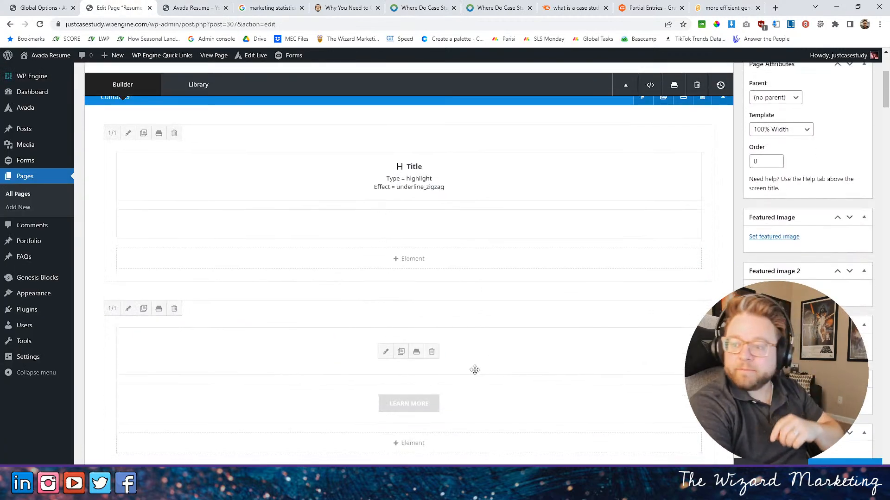
scroll(470, 380, "down", 2)
scroll(465, 392, "down", 15)
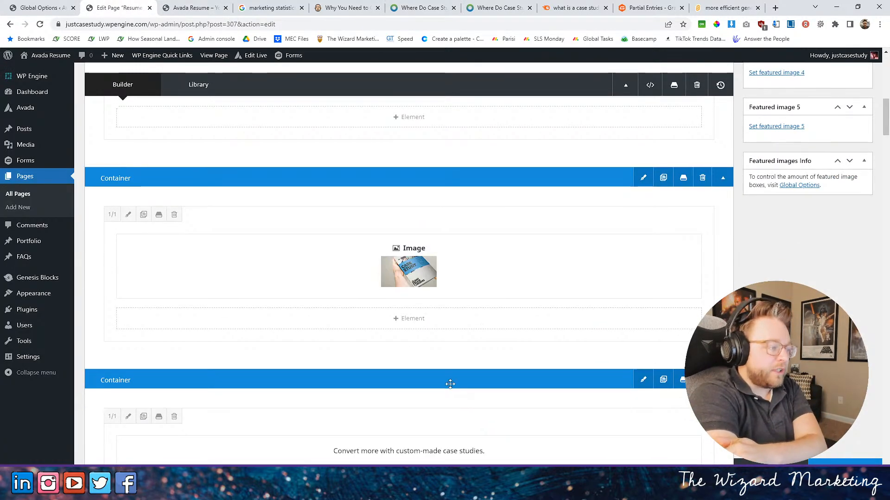
left_click(258, 392)
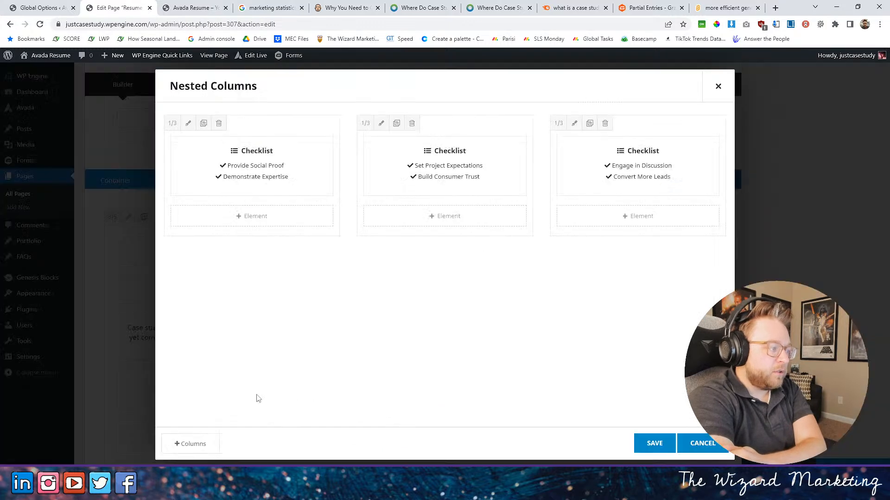
left_click(228, 167)
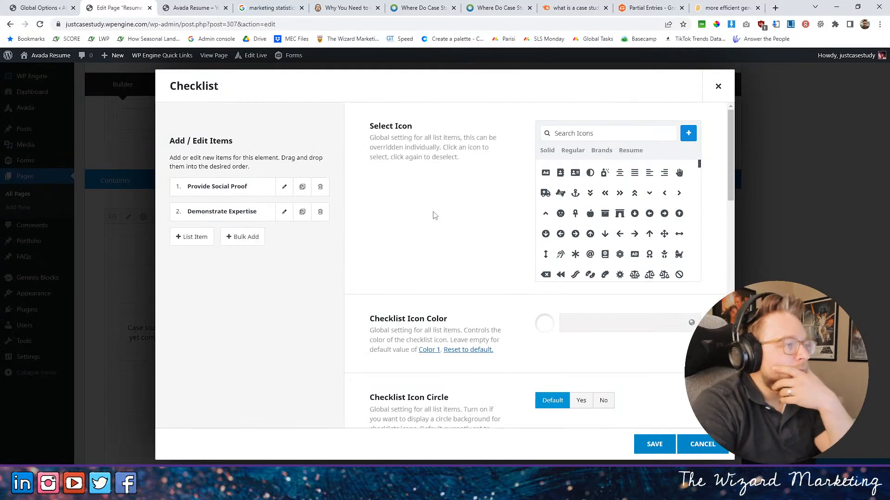
scroll(420, 221, "down", 10)
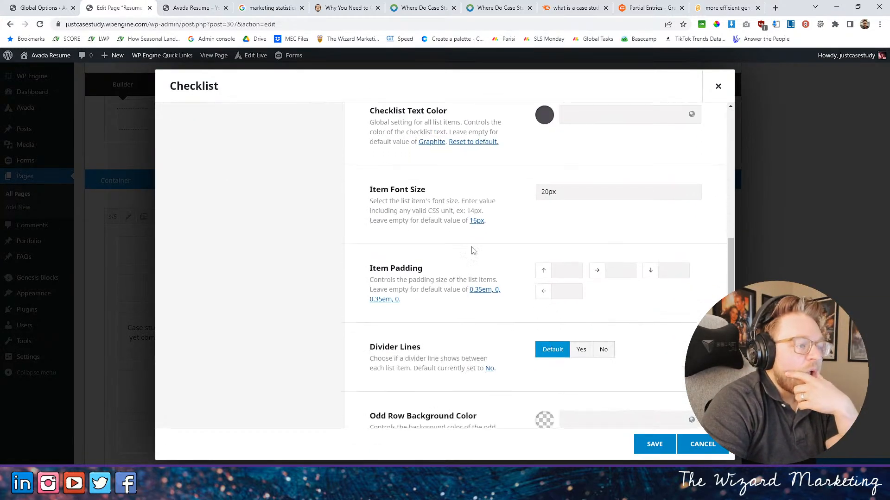
scroll(473, 246, "down", 6)
scroll(471, 248, "up", 8)
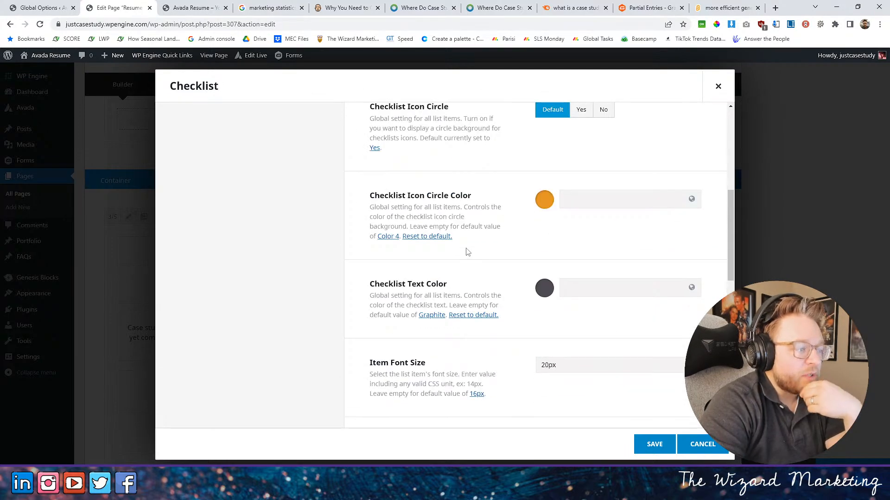
scroll(467, 252, "up", 4)
scroll(464, 249, "up", 3)
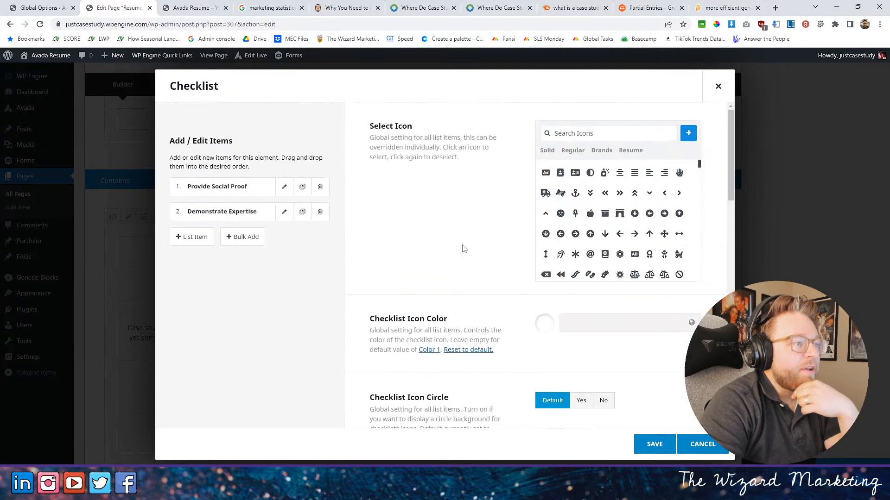
- Review the Provide Social Proof list item's own settings and save it back to the first checklist
left_click(284, 187)
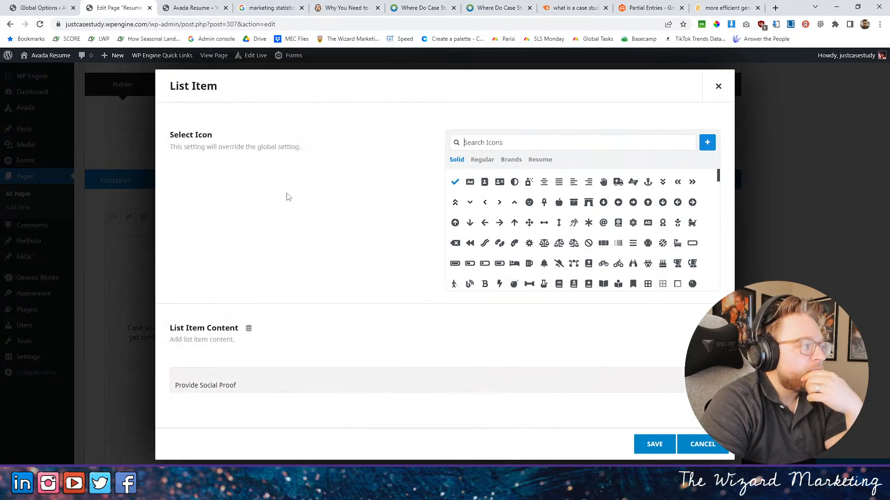
scroll(439, 276, "down", 3)
scroll(375, 270, "down", 3)
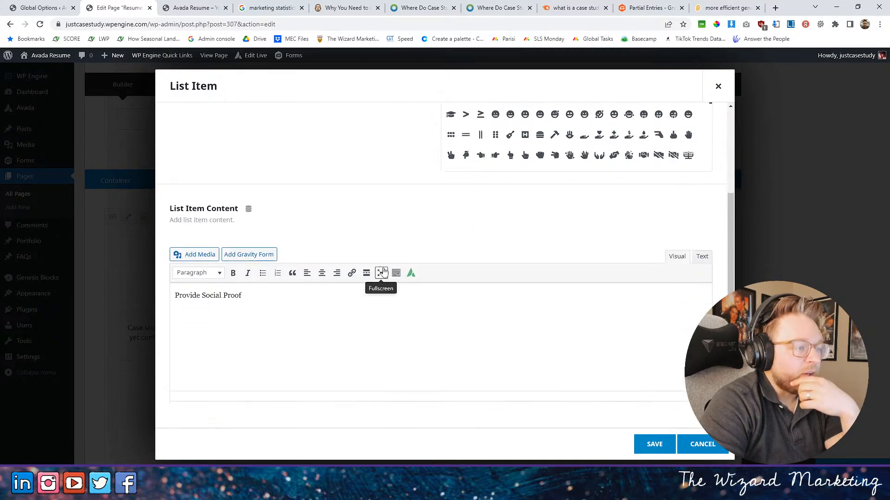
left_click(660, 441)
scroll(495, 304, "down", 10)
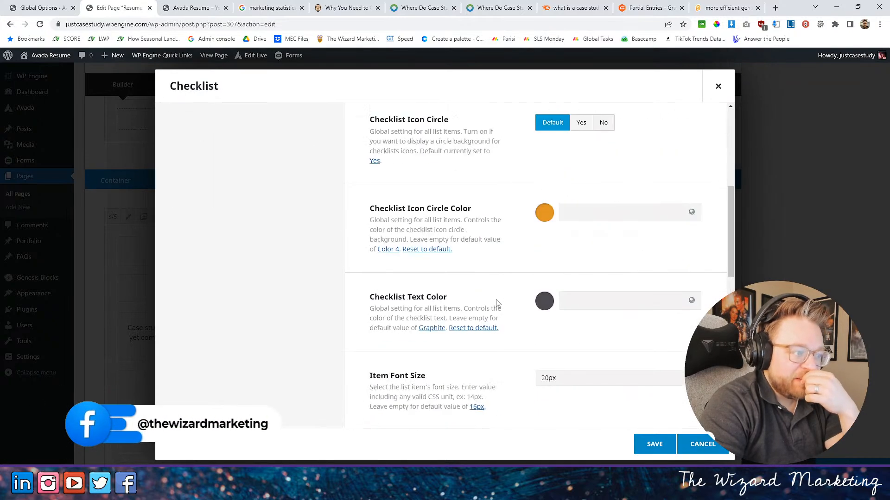
- Open the global Checklist element options, close the duplicate Global Options tab and review the checklist defaults
left_click(489, 279)
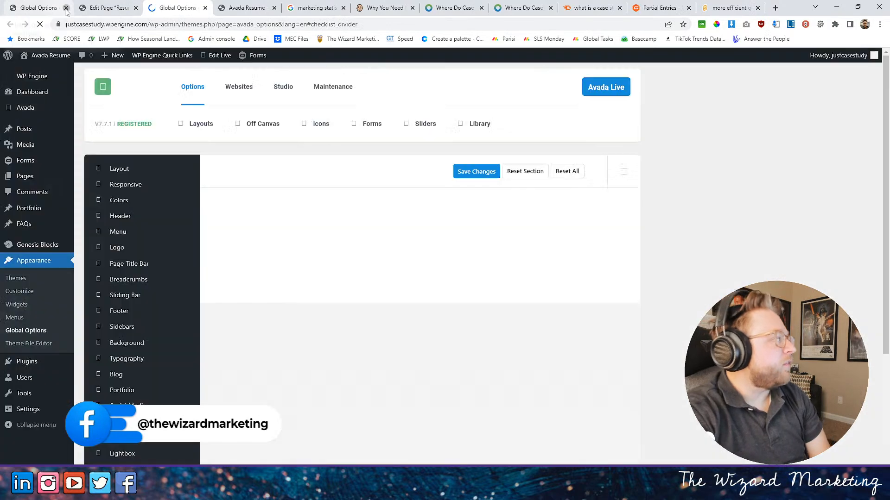
left_click(66, 7)
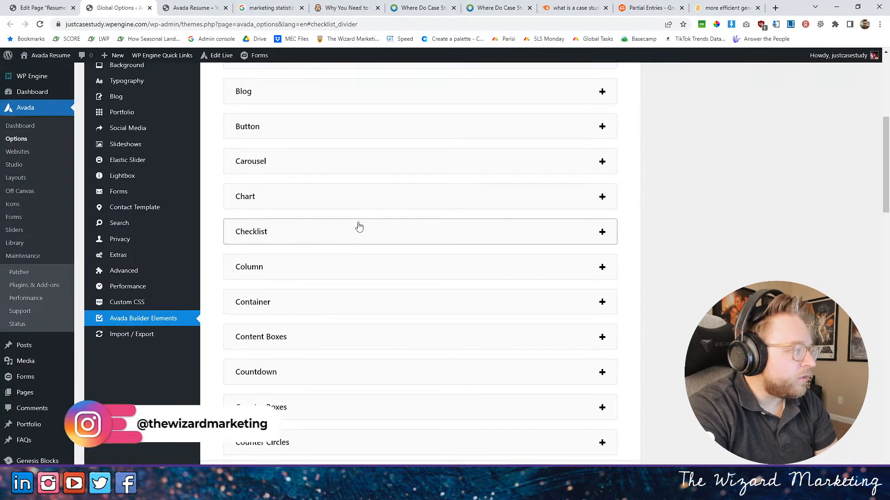
scroll(359, 226, "down", 5)
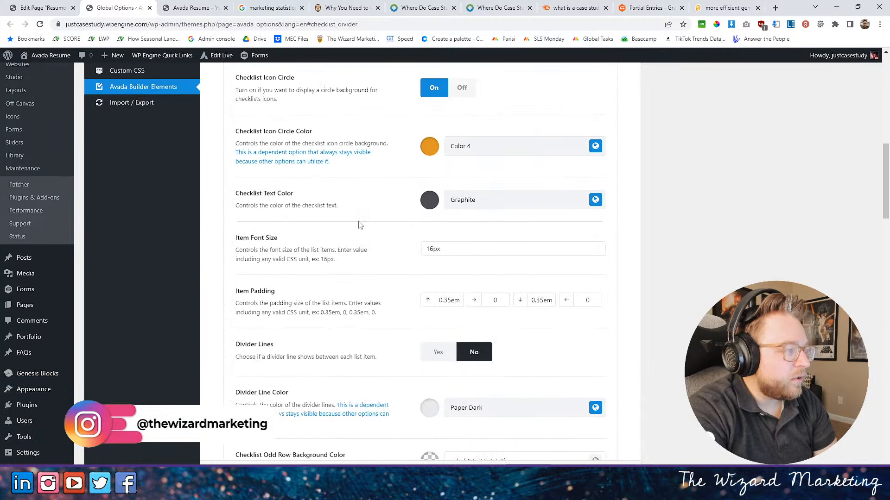
scroll(359, 226, "down", 3)
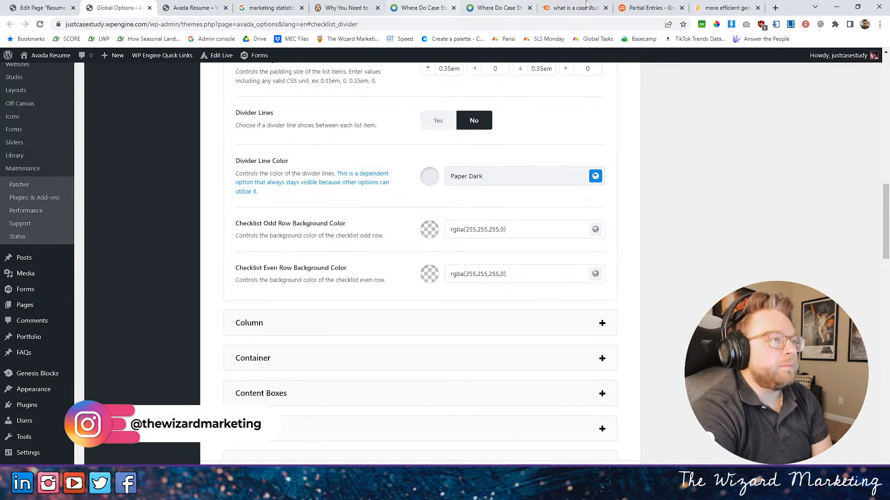
- Inspect the Engage in Discussion item on the live page, comparing its fusion-li-item-content container and paragraph
key("ctrl+Tab")
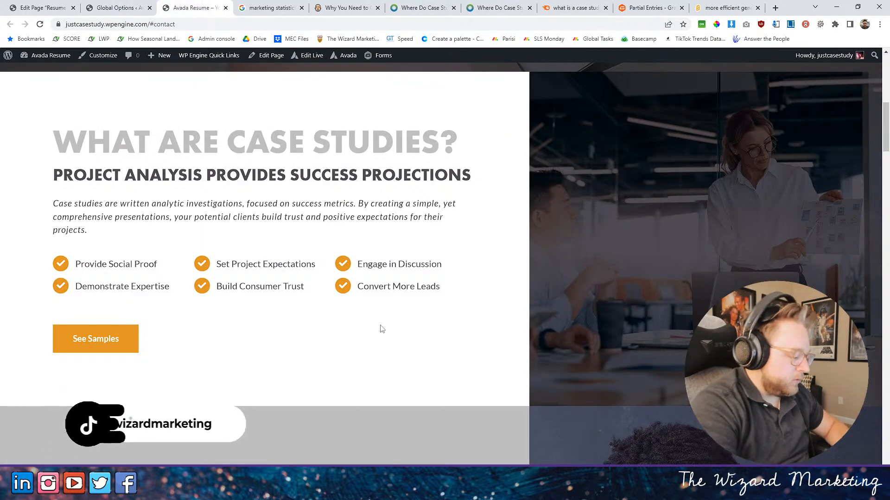
key("F12")
left_click(669, 54)
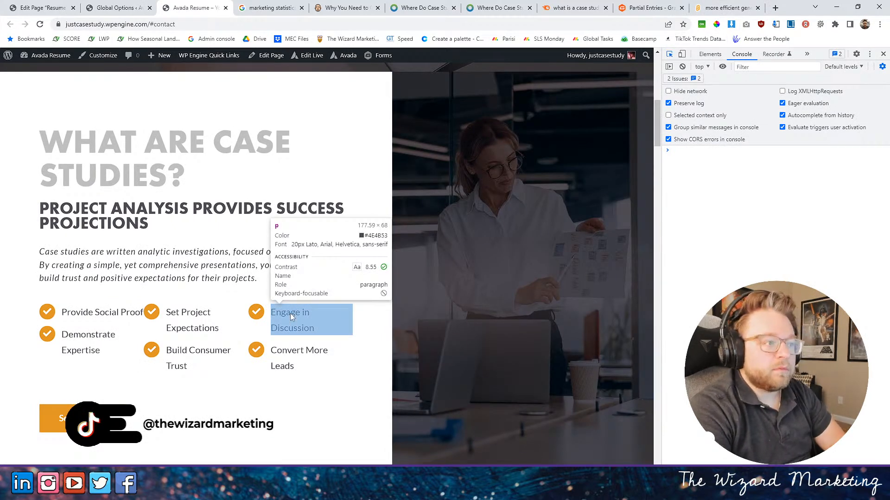
left_click(290, 318)
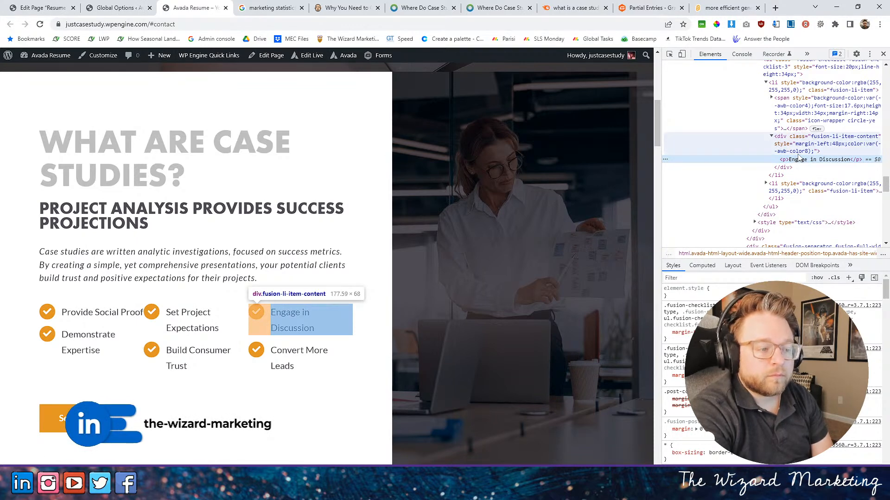
left_click(795, 141)
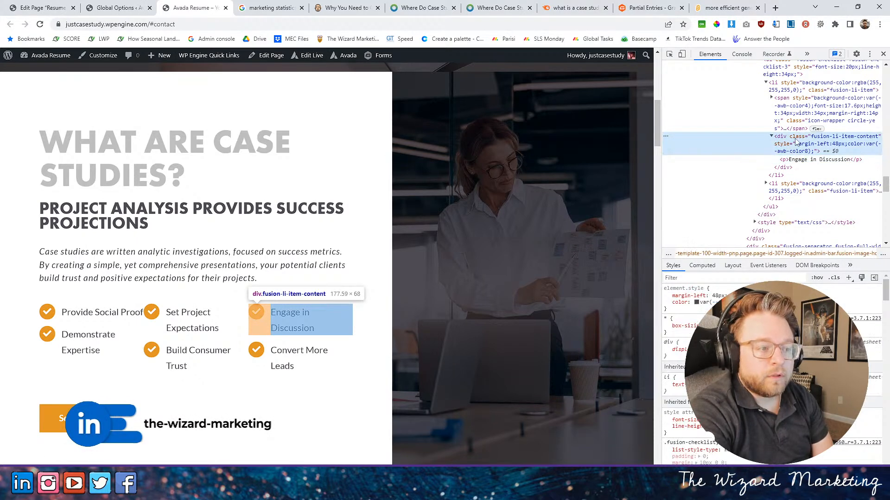
left_click(801, 161)
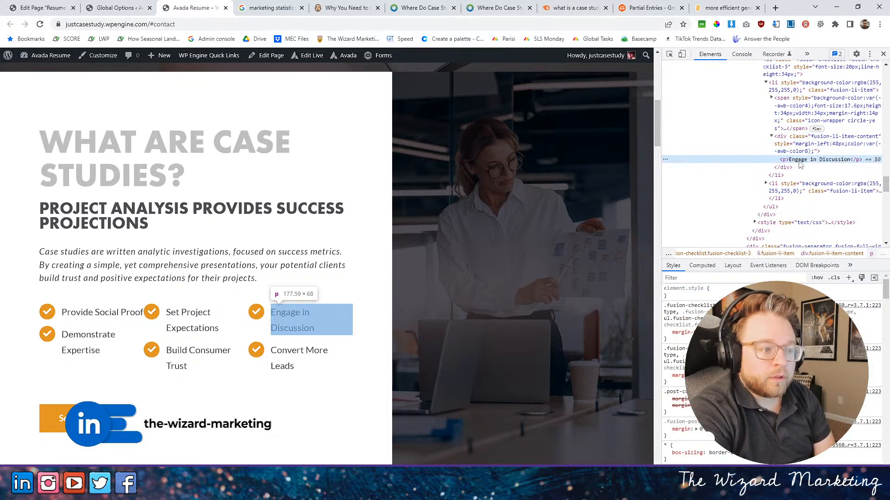
- Examine the style rules applied to the Engage in Discussion paragraph and its fusion-li-item-content container
scroll(771, 370, "down", 5)
scroll(772, 370, "down", 2)
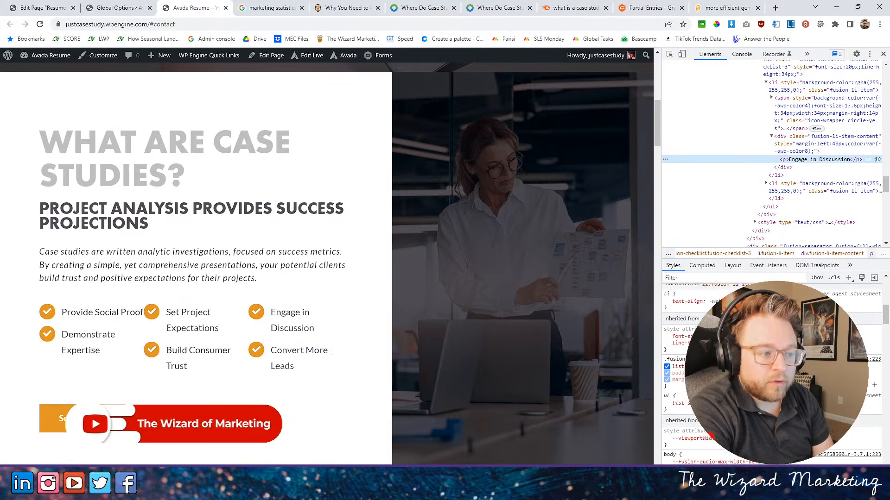
scroll(772, 371, "down", 4)
scroll(772, 371, "down", 8)
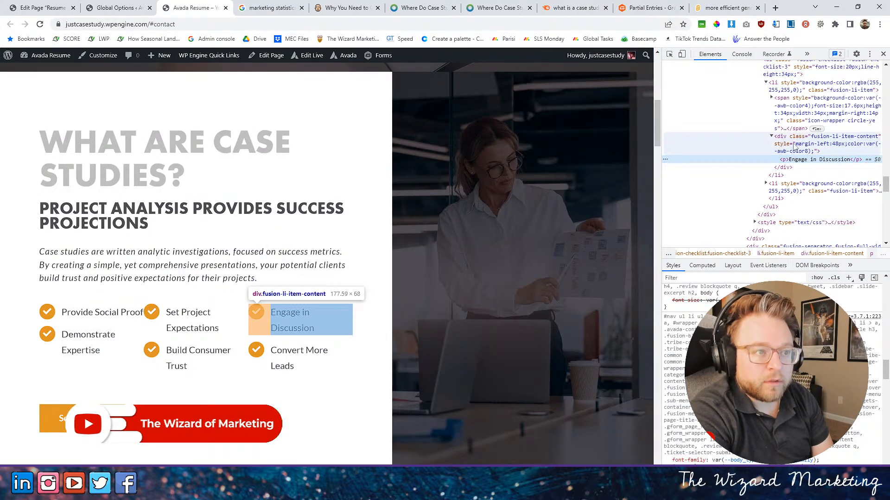
left_click(795, 141)
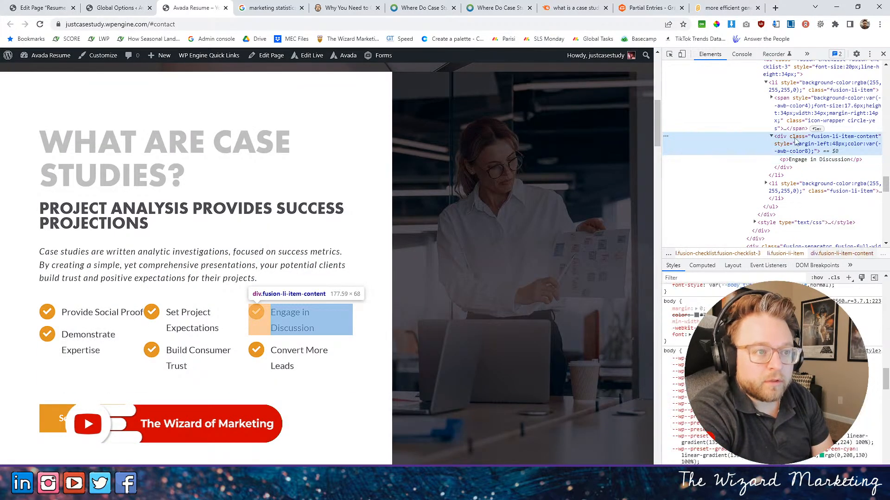
scroll(769, 324, "down", 6)
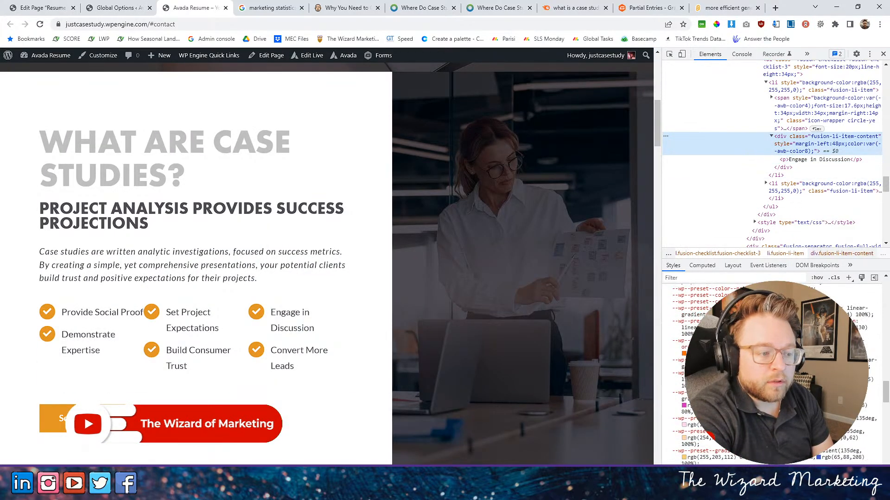
scroll(770, 325, "up", 20)
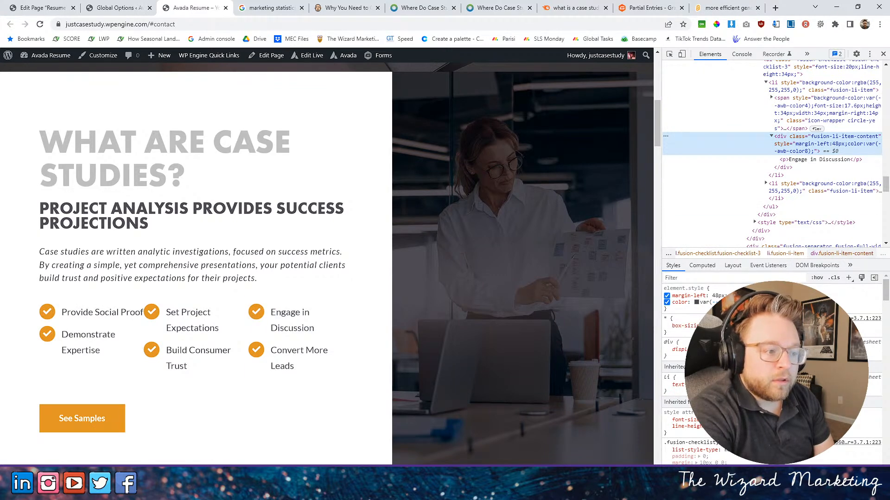
- Add a font-family of 'futura-pt-bold' to the inline style of the Engage in Discussion item's container in the inspector
left_click(673, 309)
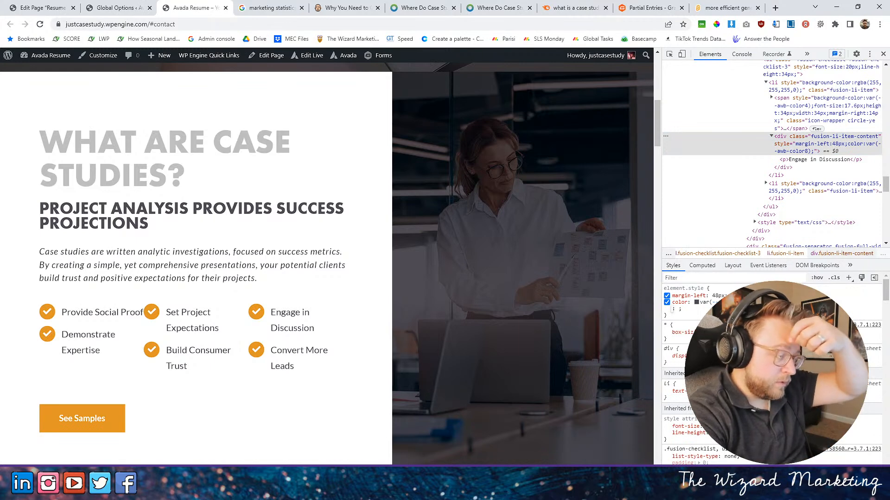
type("font")
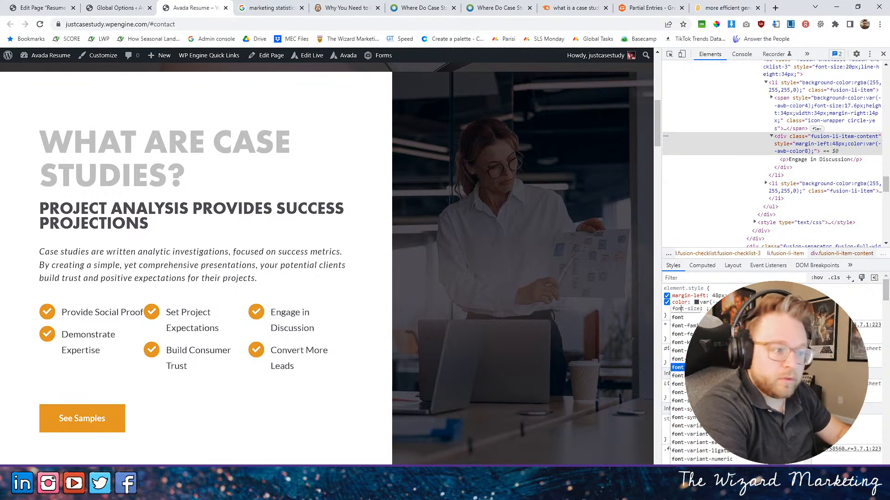
left_click(695, 326)
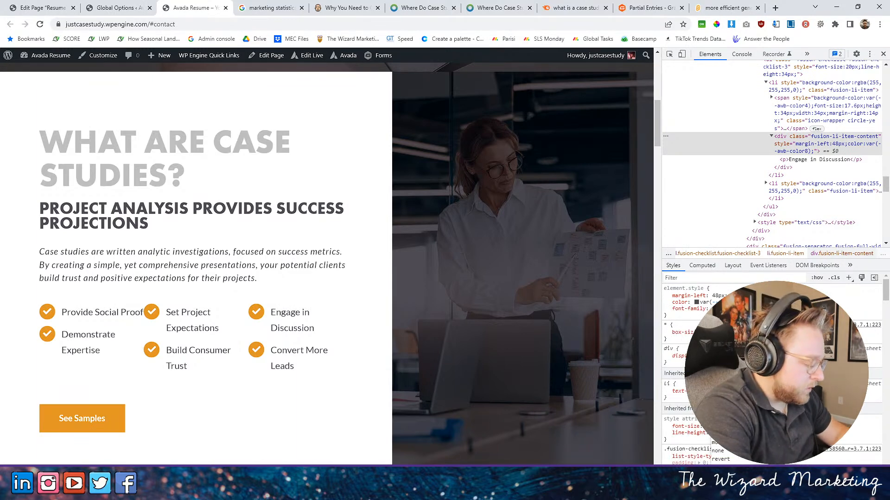
type("'futura-pt-bold'")
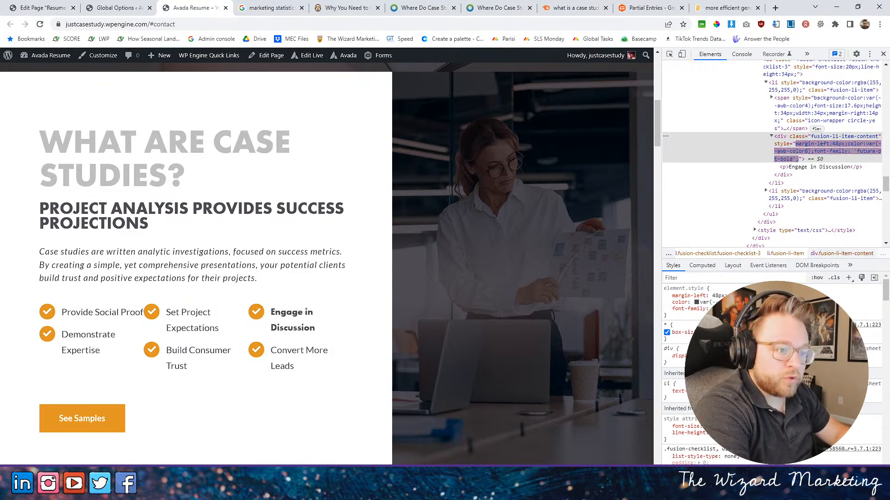
key("Return")
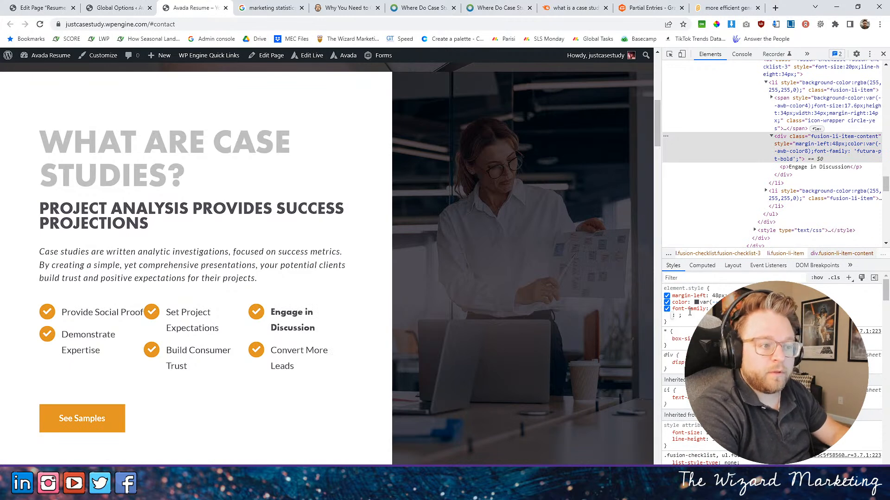
- Copy the CSS selector of the Engage in Discussion item's fusion-li-item-content container
right_click(813, 156)
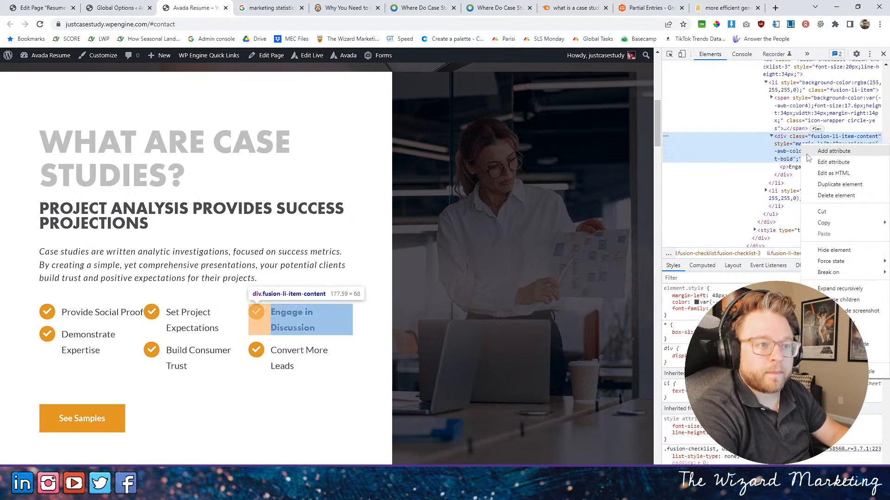
mouse_move(837, 225)
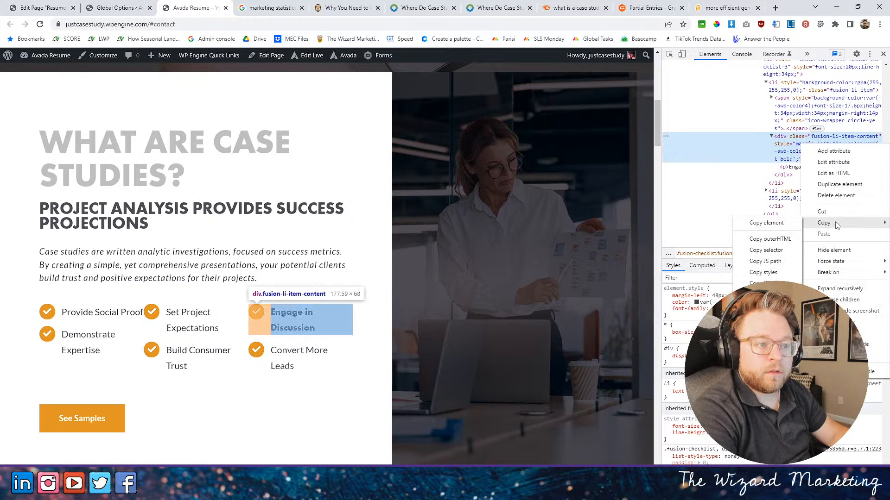
left_click(772, 250)
- Switch to the Global Options page and move its browser tab ahead of the Edit Page tab
left_click(135, 8)
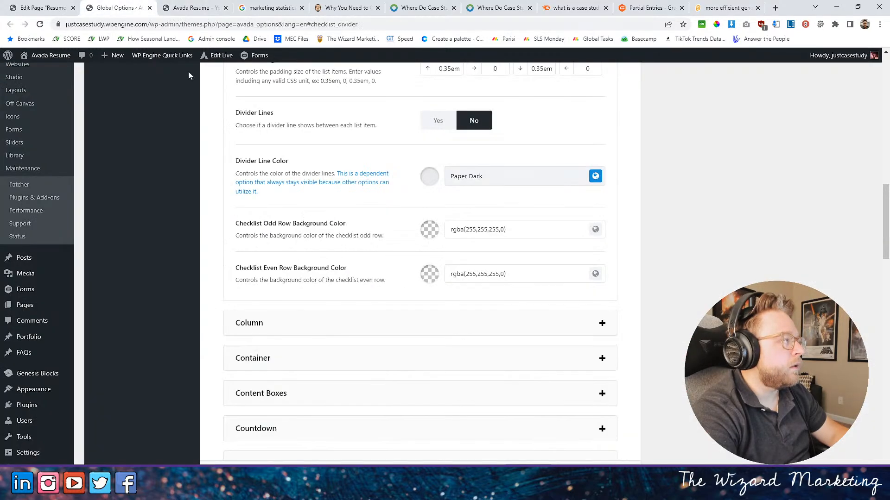
left_click(206, 4)
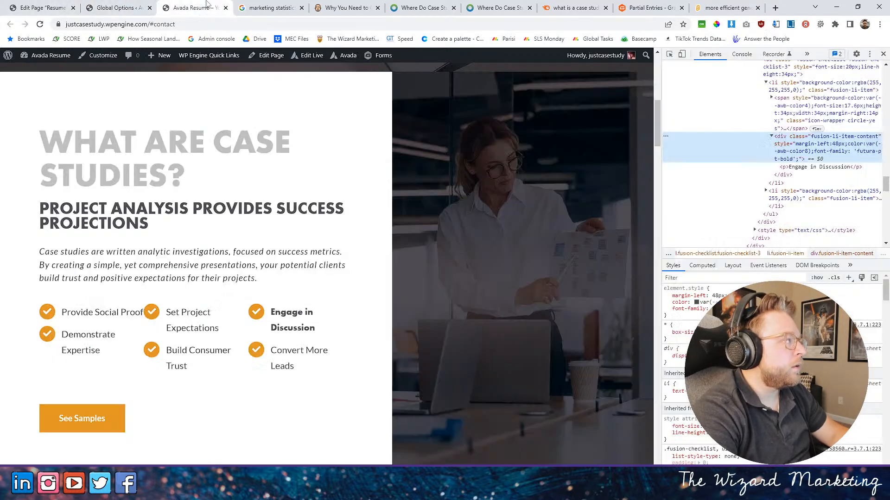
left_click(58, 6)
left_click_drag(118, 8, 74, 10)
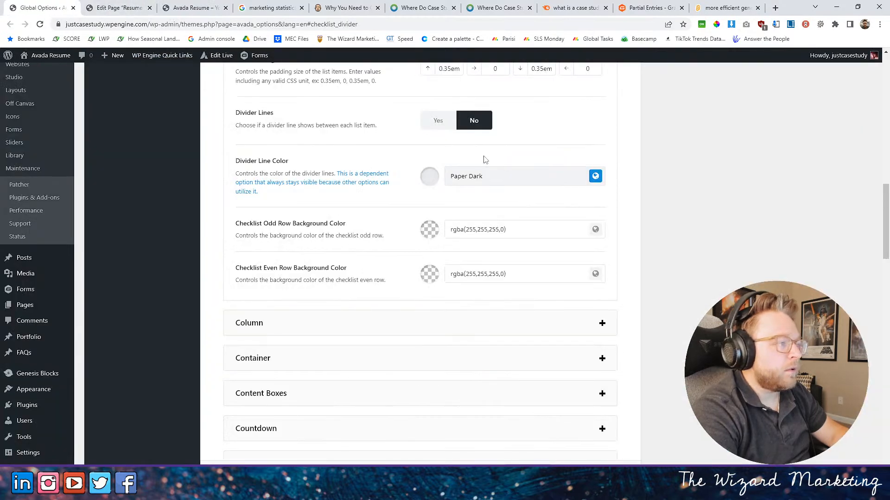
- Close the Checklist settings in the page editor and paste the copied selector below the existing rule in the page's custom CSS
scroll(490, 160, "up", 8)
key("ctrl+Tab")
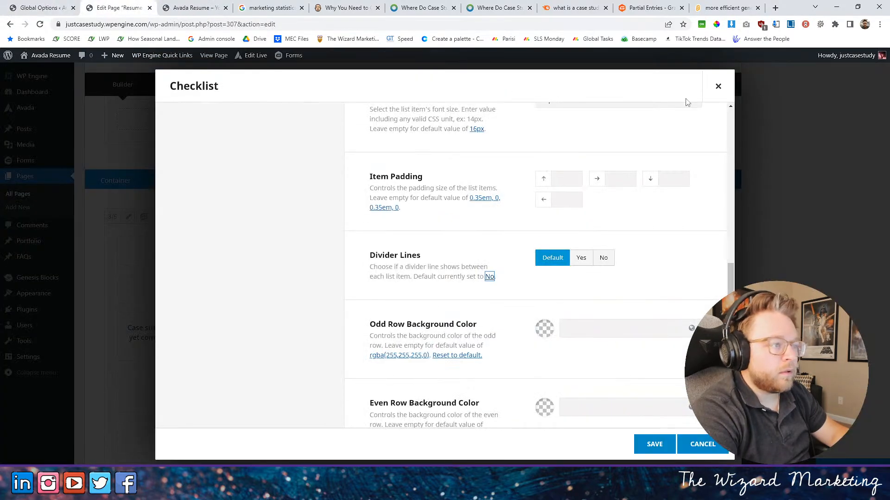
left_click(717, 86)
left_click(717, 86)
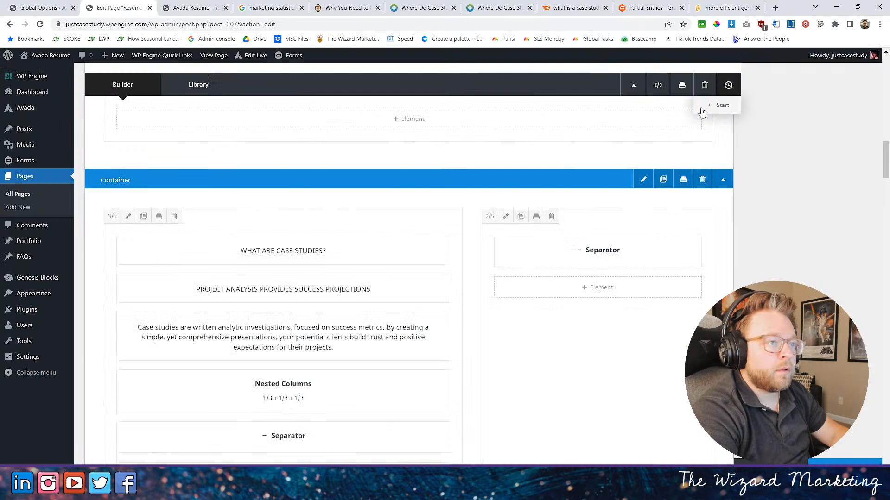
scroll(710, 109, "up", 5)
left_click(650, 86)
left_click(239, 164)
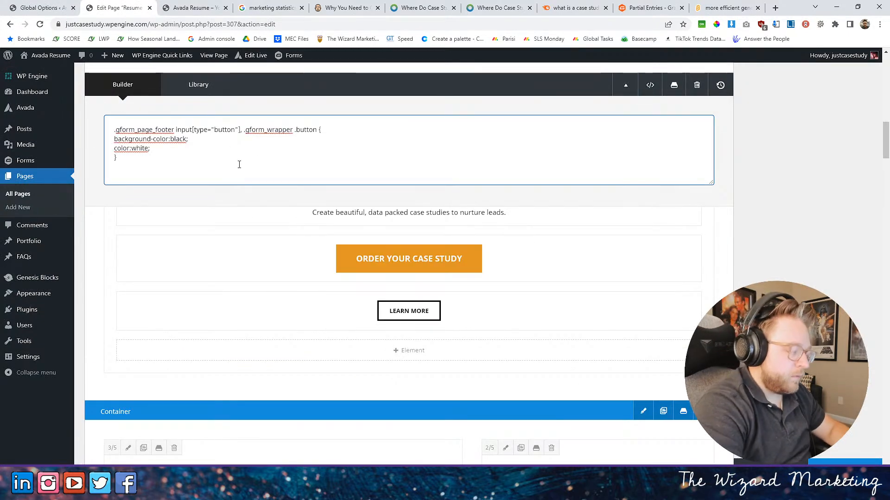
key("ctrl+v")
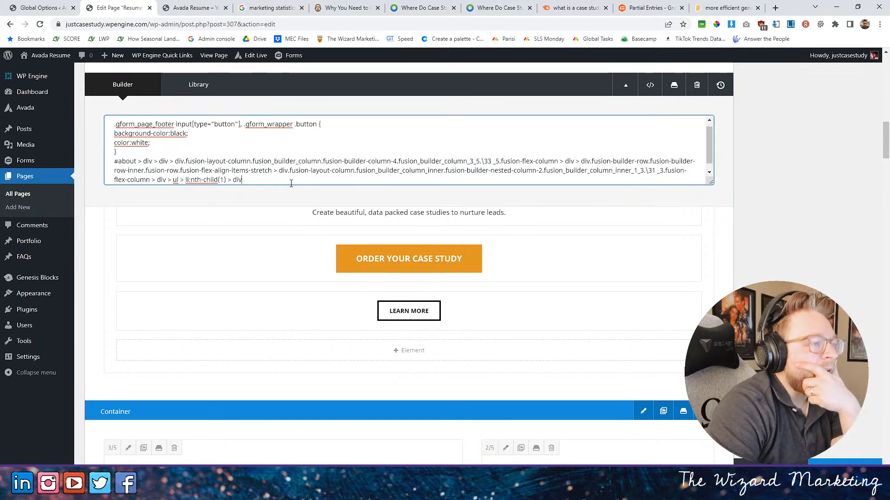
- Copy the class name fusion-li-item-content from the Engage in Discussion item's container in the home page inspector
left_click(194, 7)
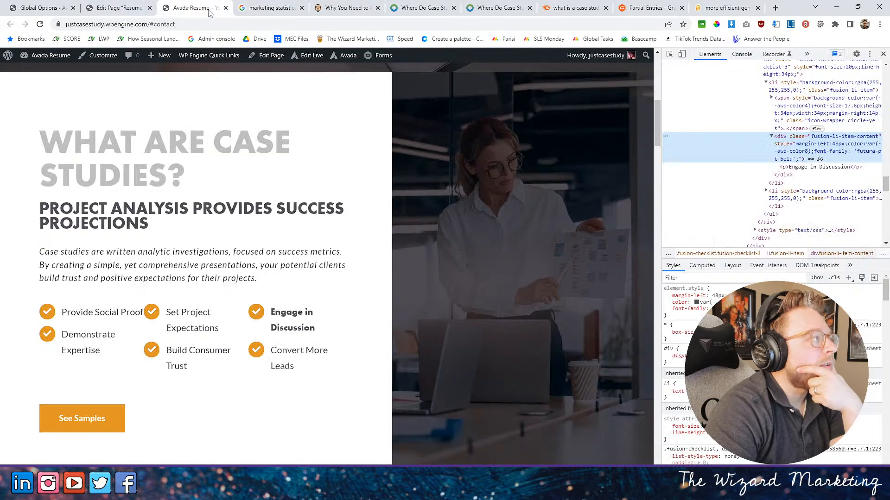
double_click(824, 138)
right_click(837, 136)
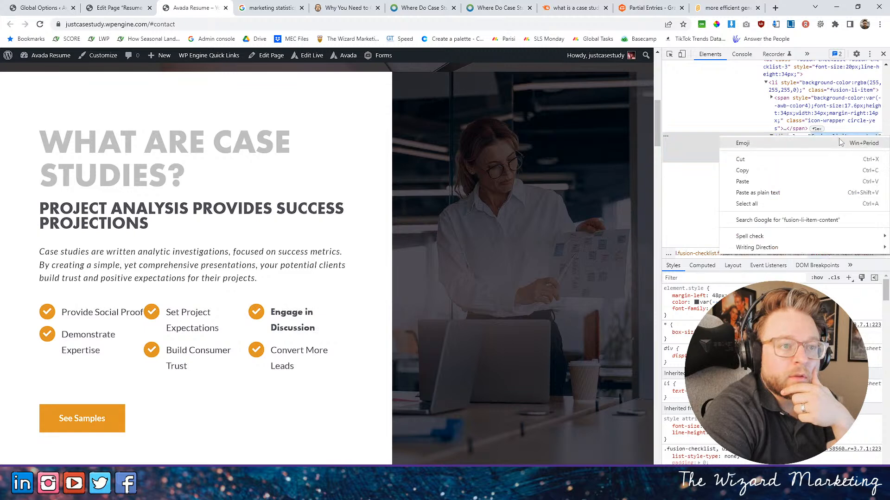
left_click(761, 172)
- Replace the pasted long selector in the custom CSS with a .fusion-li-item-content rule containing font-family:futura-pt-bold;
left_click(118, 7)
left_click_drag(247, 180, 75, 154)
key("ctrl+v")
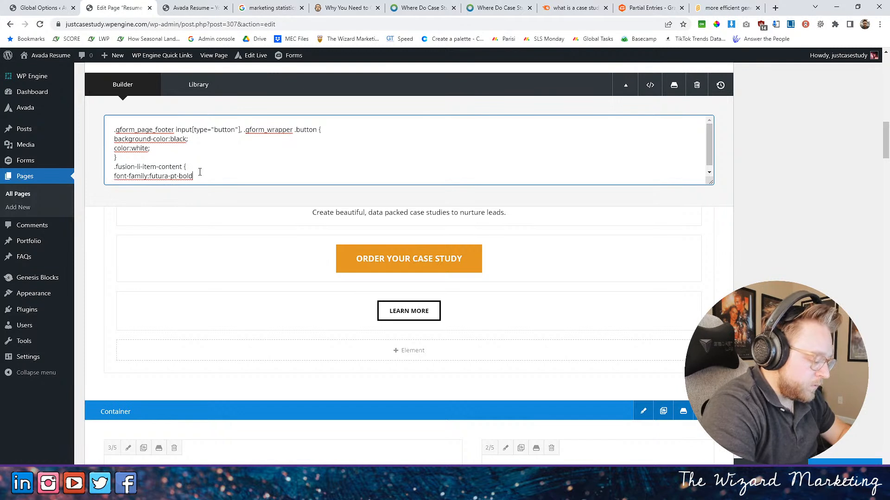
key("Return")
type("}")
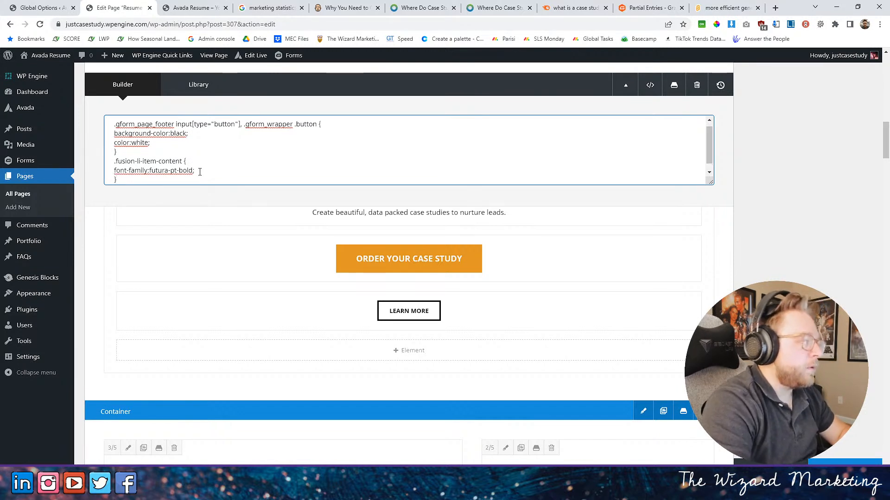
- Close the custom CSS editor, update the page, and reload the live home page
left_click(649, 87)
left_click(200, 8)
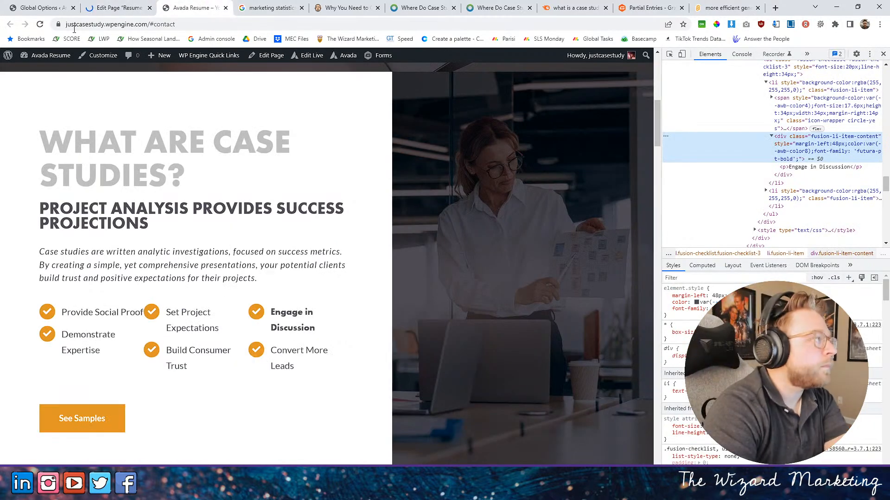
key("F5")
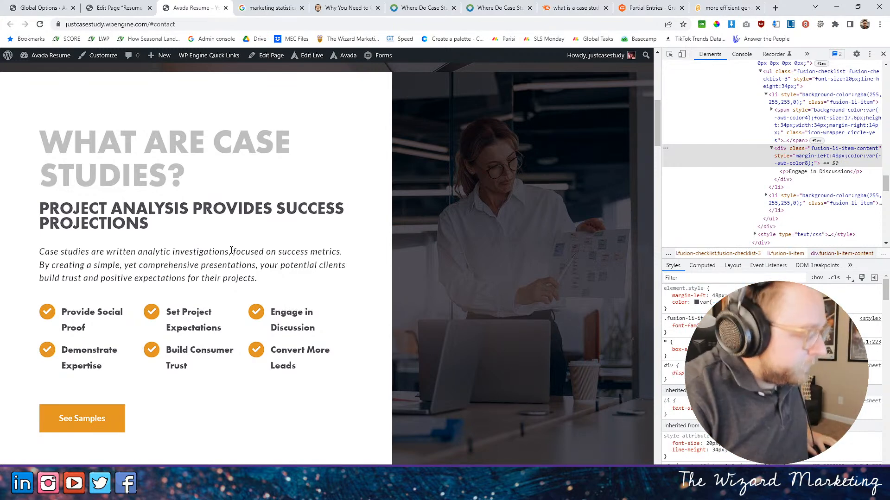
- Examine the reloaded home page's sections from What Are Case Studies down to Contact, checking the checklist, process, statistics and testimonials
scroll(175, 361, "down", 14)
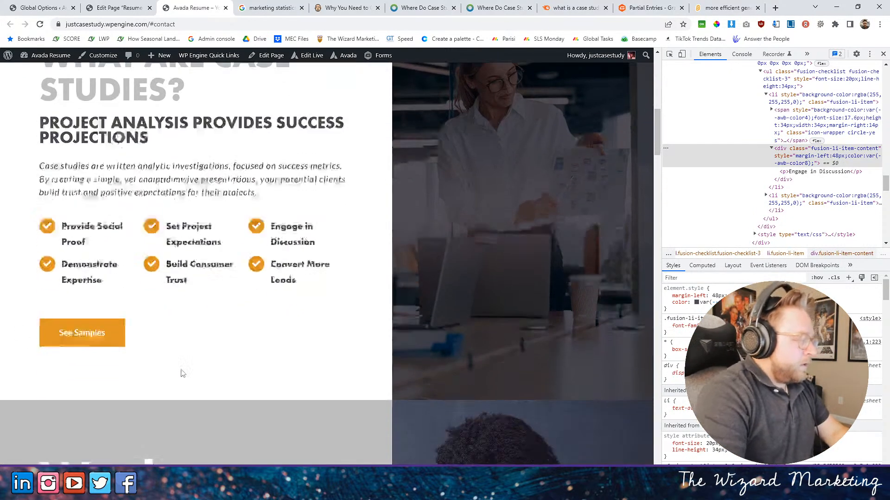
scroll(194, 372, "up", 12)
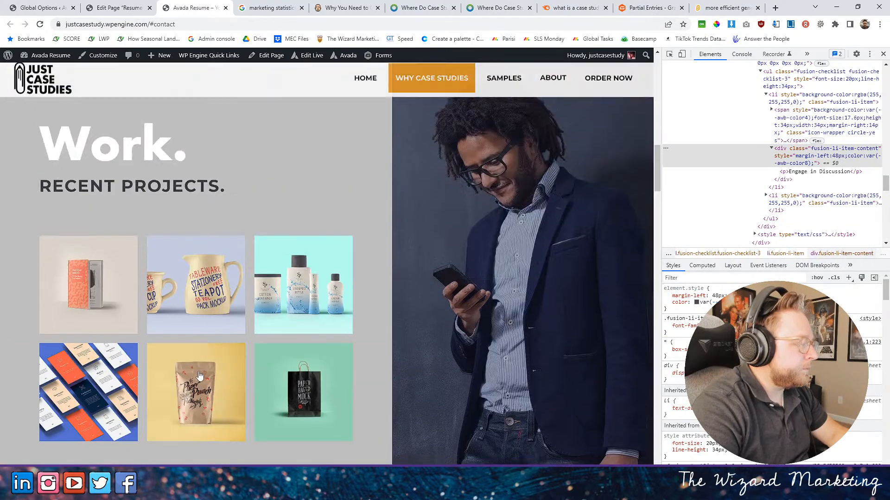
scroll(296, 367, "up", 8)
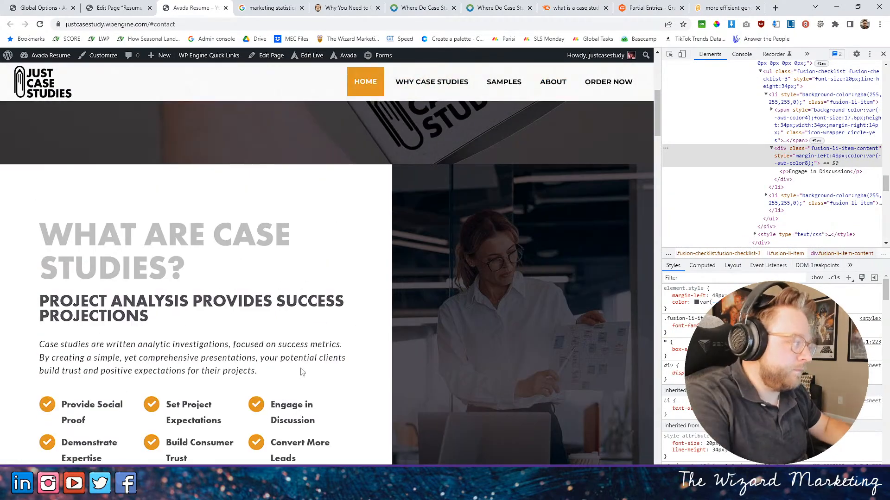
scroll(298, 362, "down", 20)
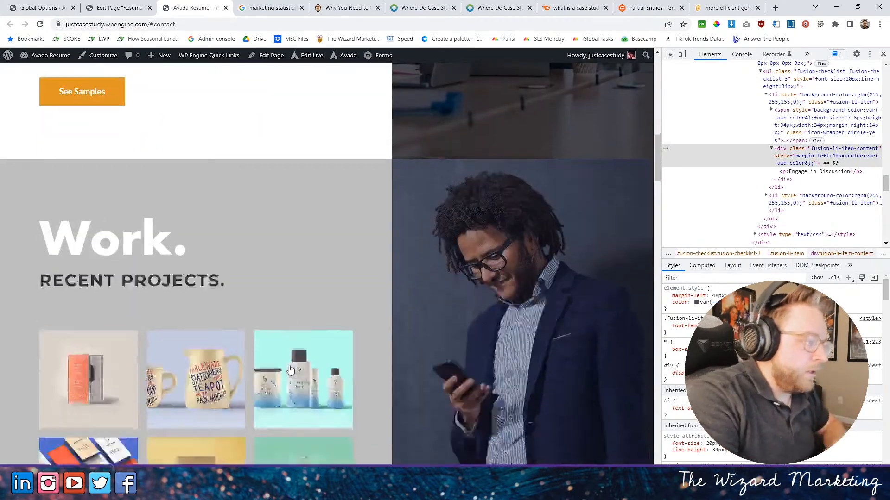
scroll(283, 324, "down", 15)
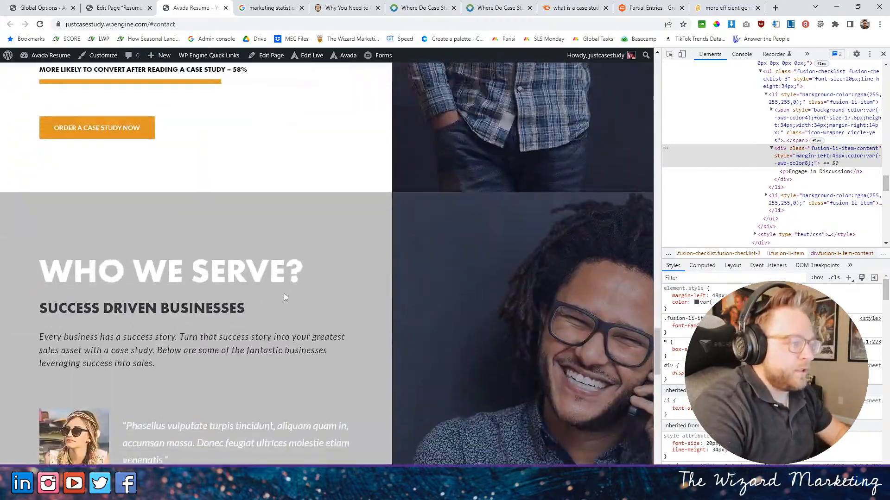
scroll(274, 285, "up", 7)
scroll(273, 285, "down", 10)
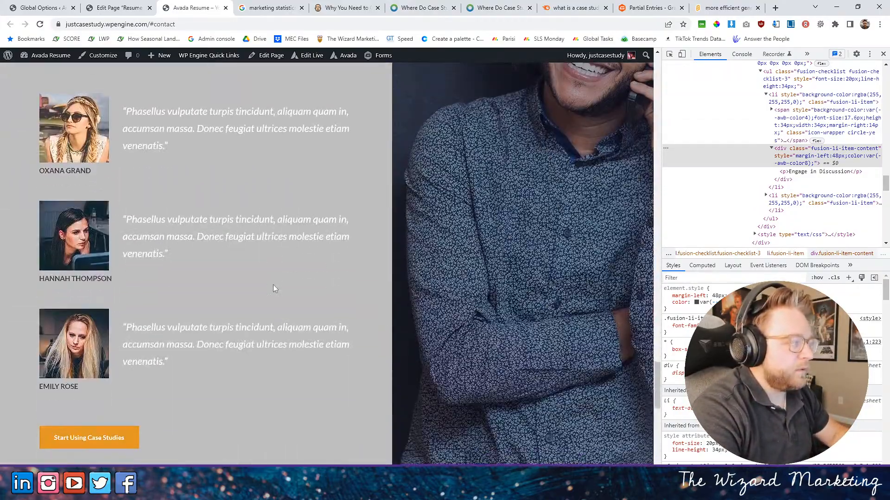
scroll(274, 287, "up", 12)
scroll(285, 286, "up", 6)
scroll(285, 286, "down", 6)
scroll(287, 285, "up", 12)
scroll(286, 285, "up", 2)
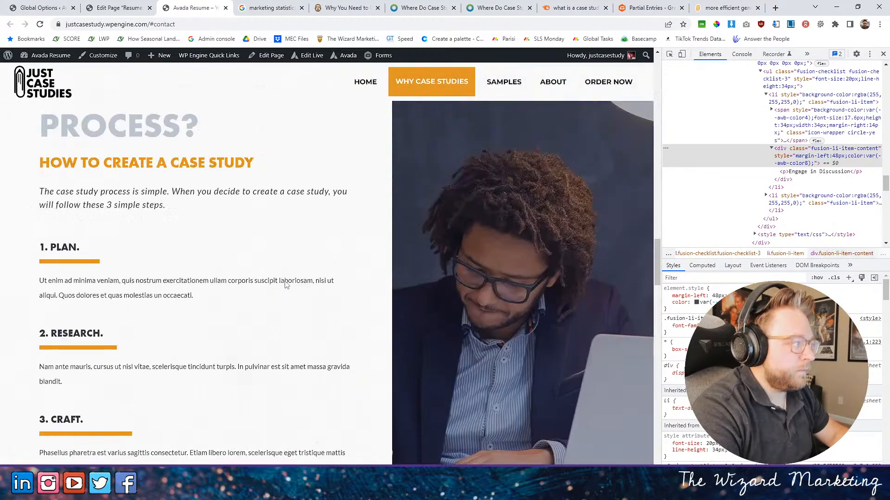
scroll(287, 285, "down", 9)
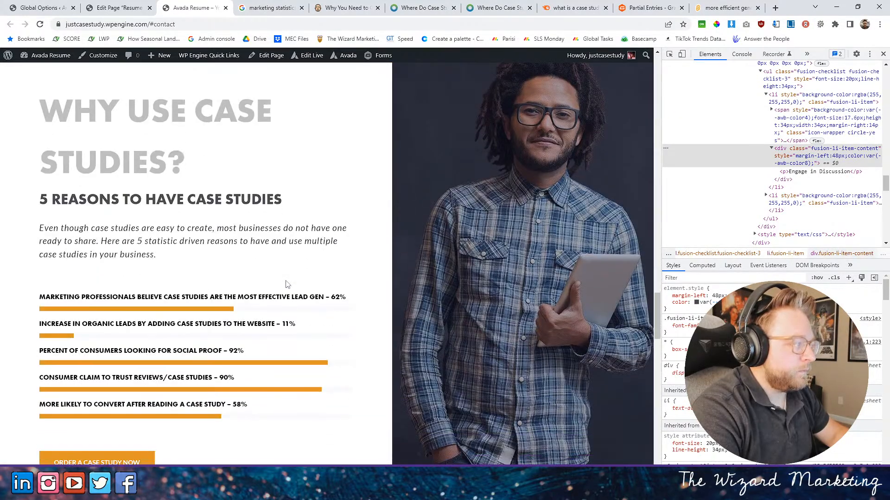
scroll(285, 280, "down", 12)
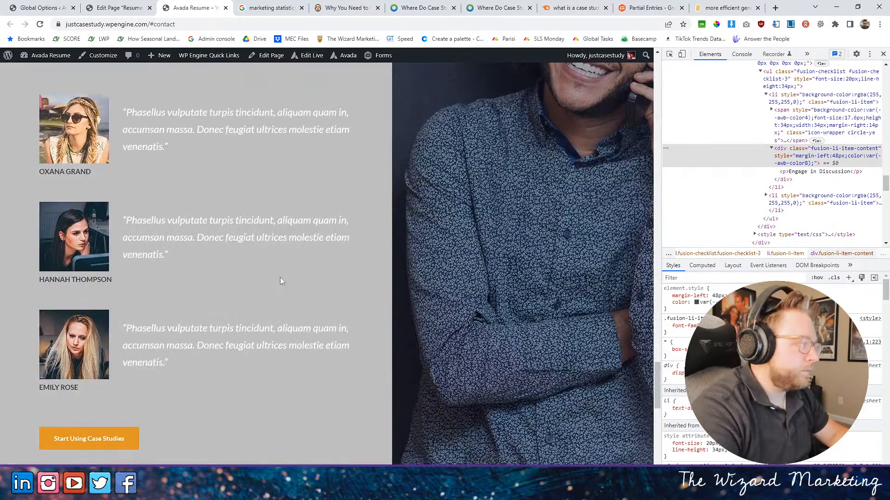
scroll(280, 281, "up", 2)
scroll(279, 281, "down", 10)
scroll(280, 276, "up", 8)
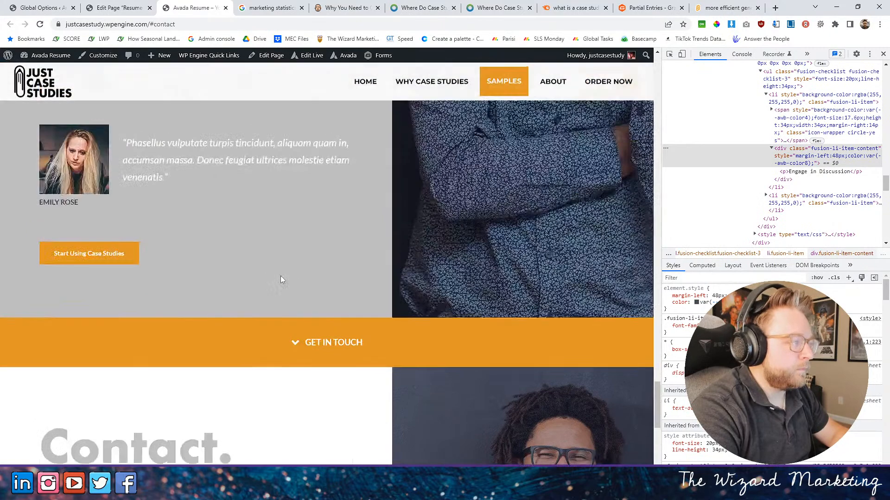
- Delete the 2/5 column from the Success Driven Businesses container and set the remaining column's width to 1/1
left_click(122, 7)
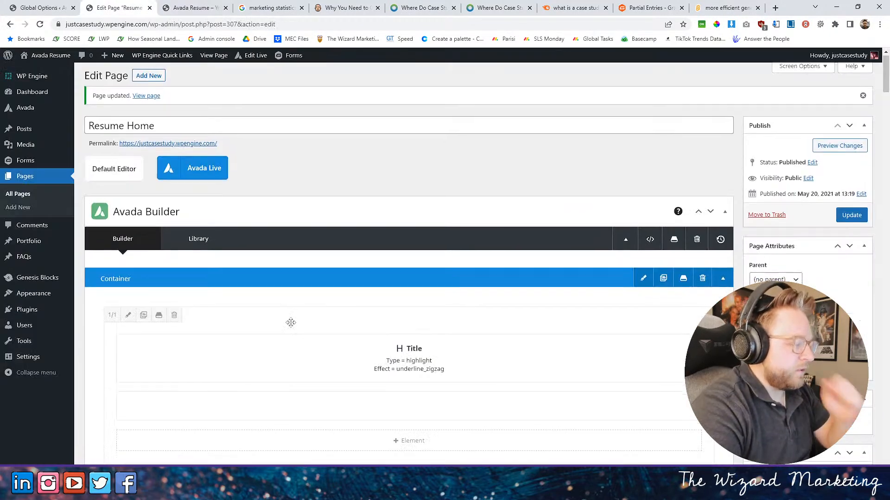
scroll(297, 315, "down", 15)
scroll(314, 308, "down", 15)
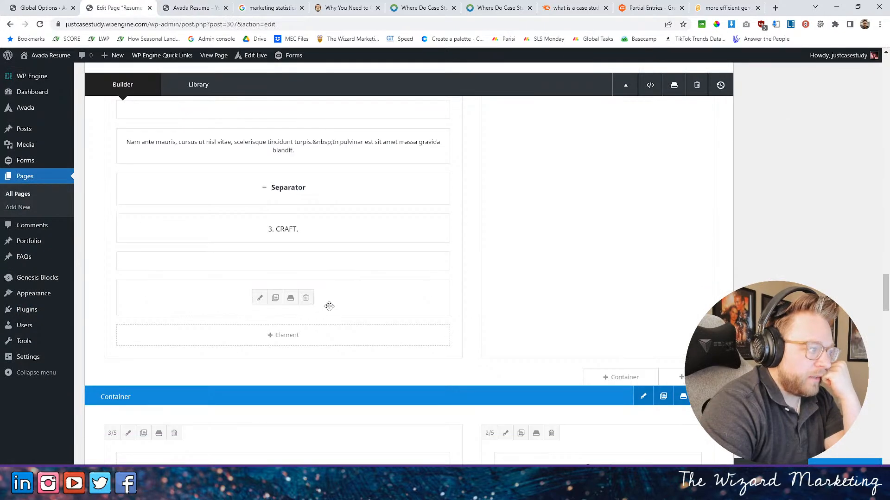
scroll(314, 305, "down", 10)
scroll(325, 304, "down", 10)
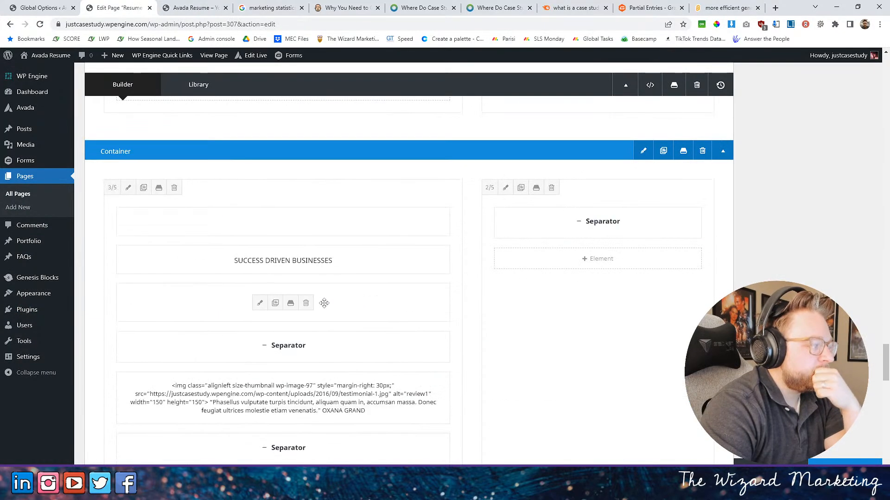
scroll(566, 224, "up", 4)
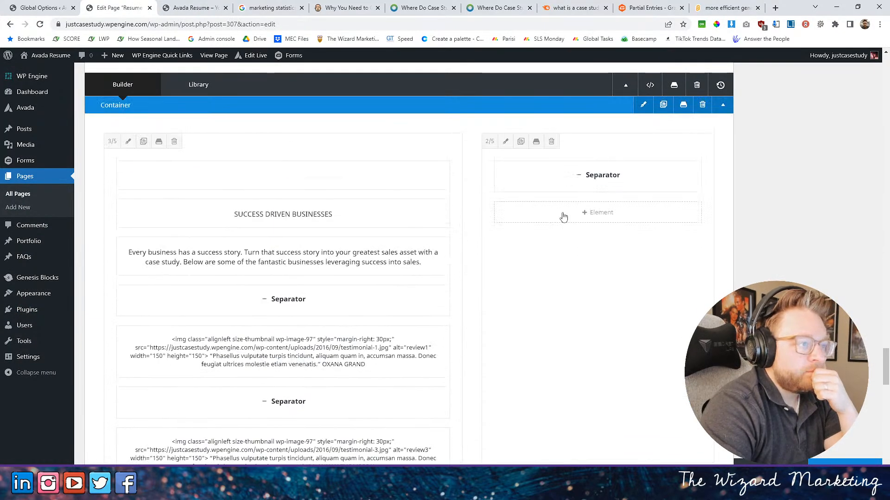
left_click(552, 142)
left_click(112, 141)
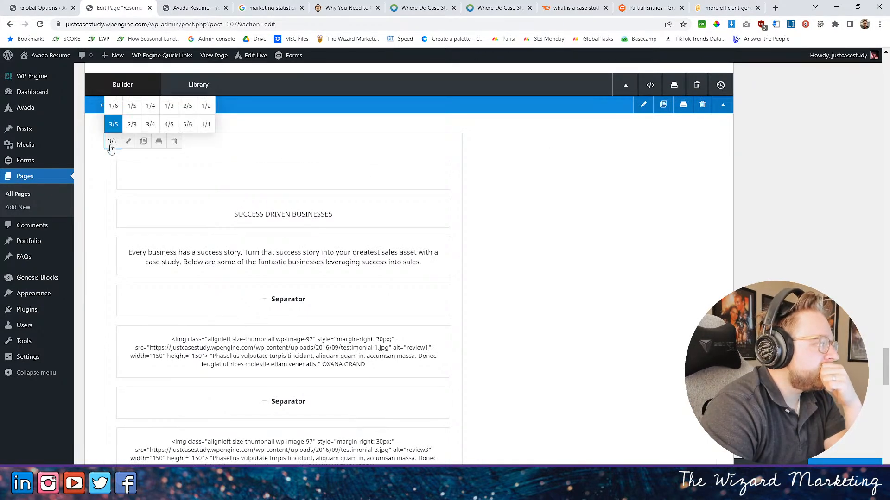
left_click(206, 125)
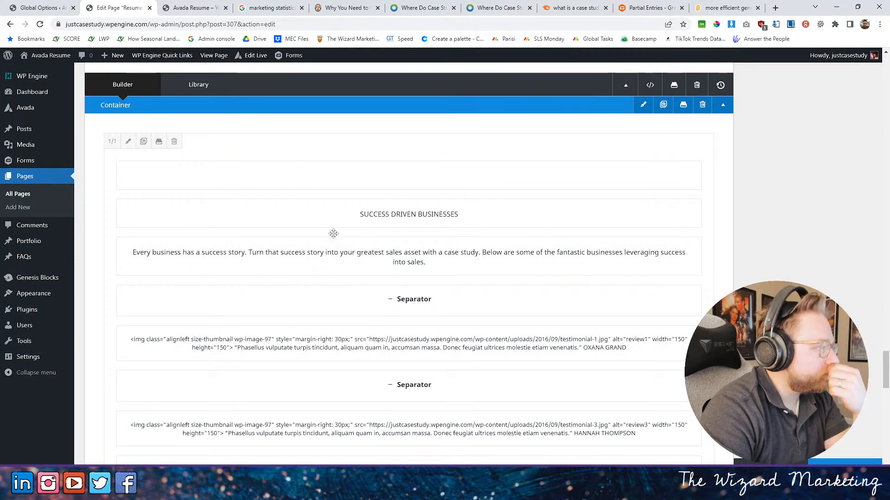
- Insert a row of three 1/3 columns below the full-width column in the Success Driven Businesses container
scroll(538, 324, "down", 2)
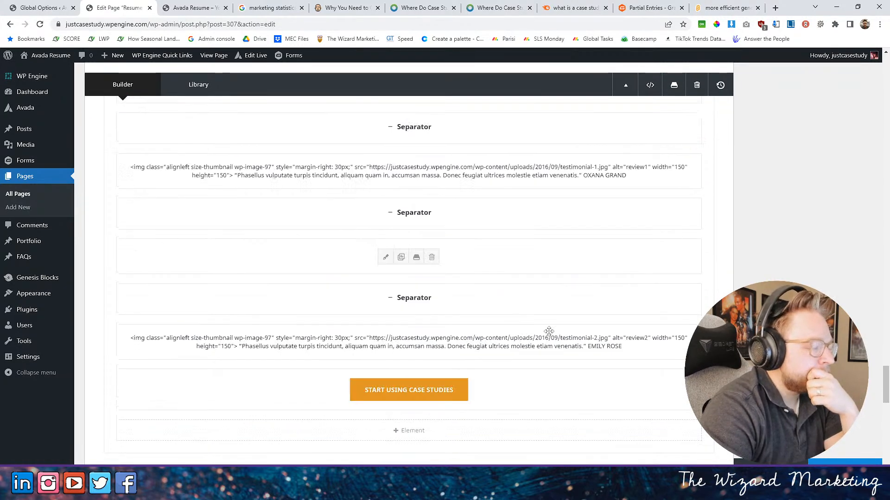
scroll(538, 325, "down", 5)
left_click(681, 367)
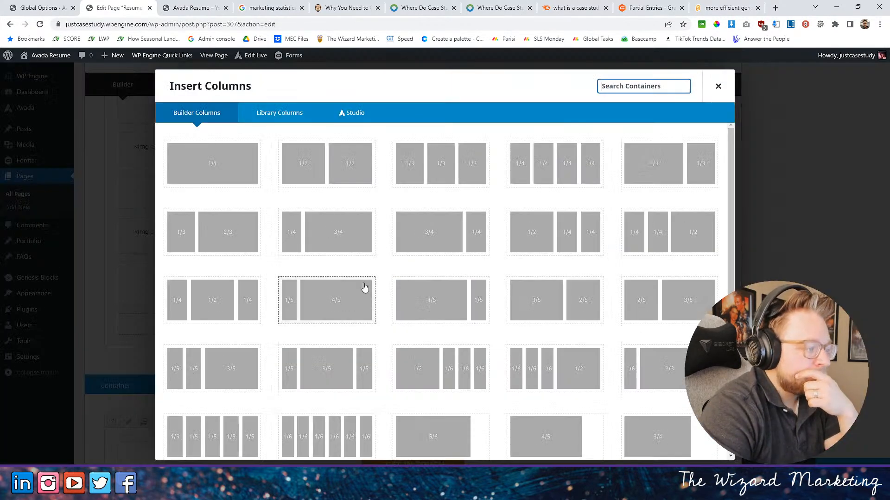
left_click(457, 151)
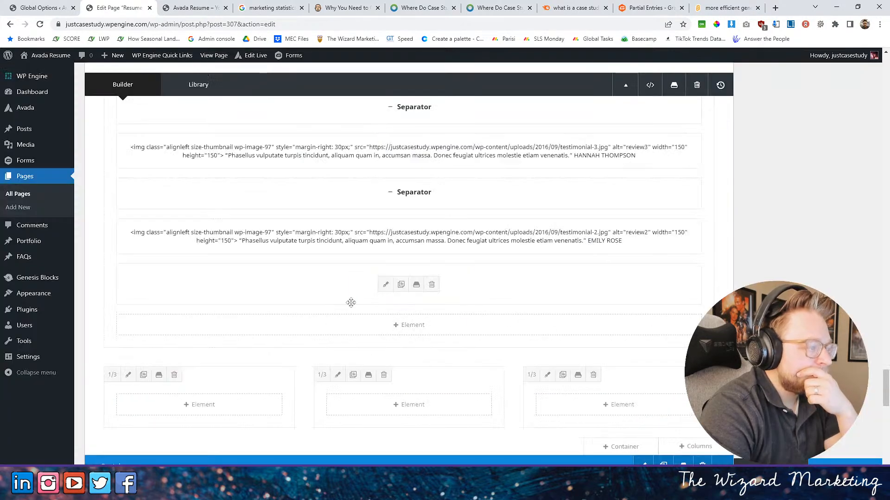
- Move the three testimonial text blocks into the 1/3 columns, one per column, keeping testimonials 1, 3 and 2 in their original order
scroll(463, 296, "down", 2)
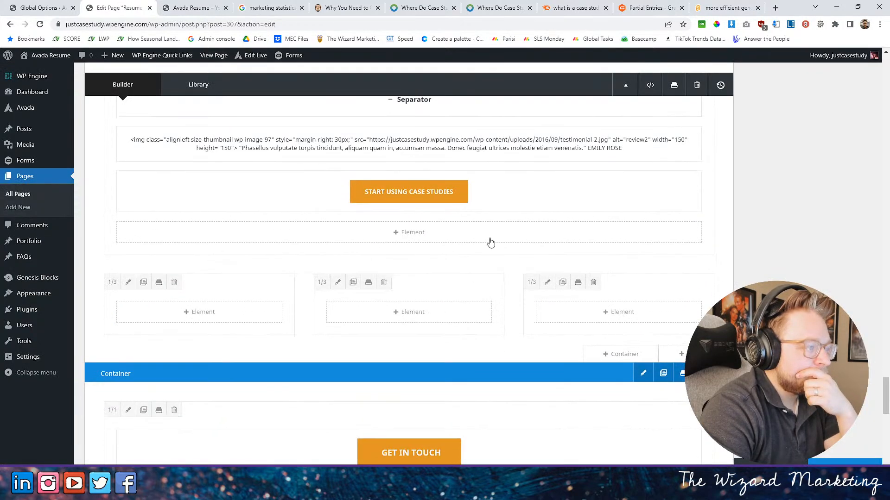
scroll(491, 242, "up", 1)
left_click_drag(320, 186, 554, 322)
scroll(513, 285, "up", 2)
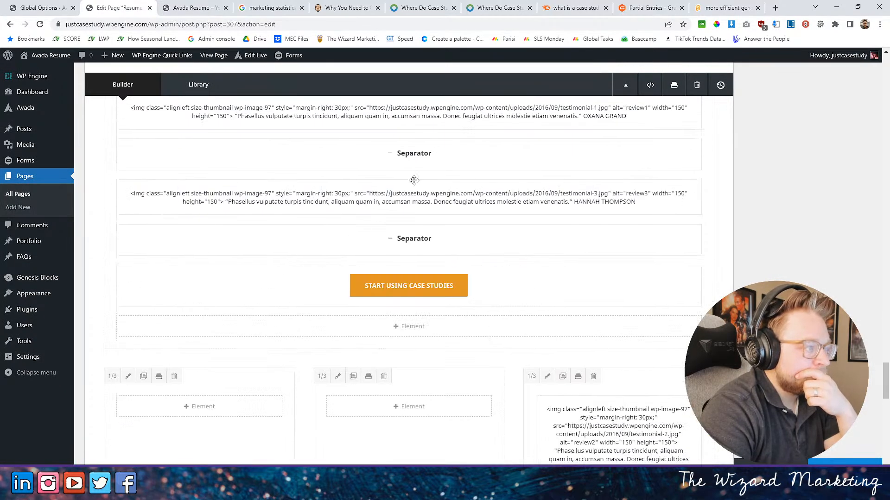
left_click_drag(489, 194, 413, 396)
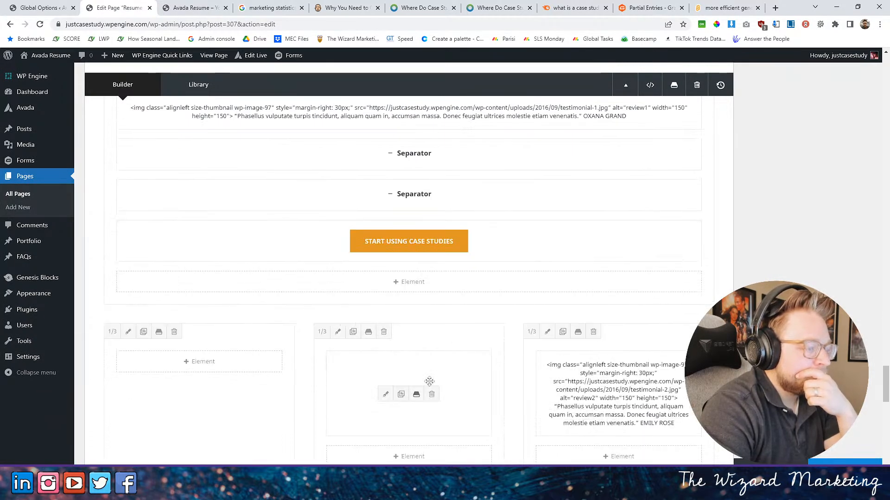
scroll(427, 366, "up", 3)
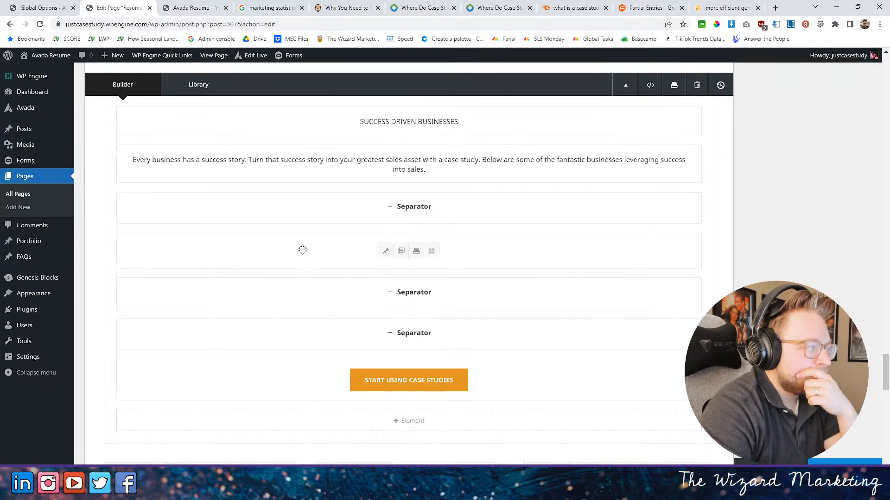
left_click_drag(303, 251, 193, 301)
scroll(293, 278, "down", 4)
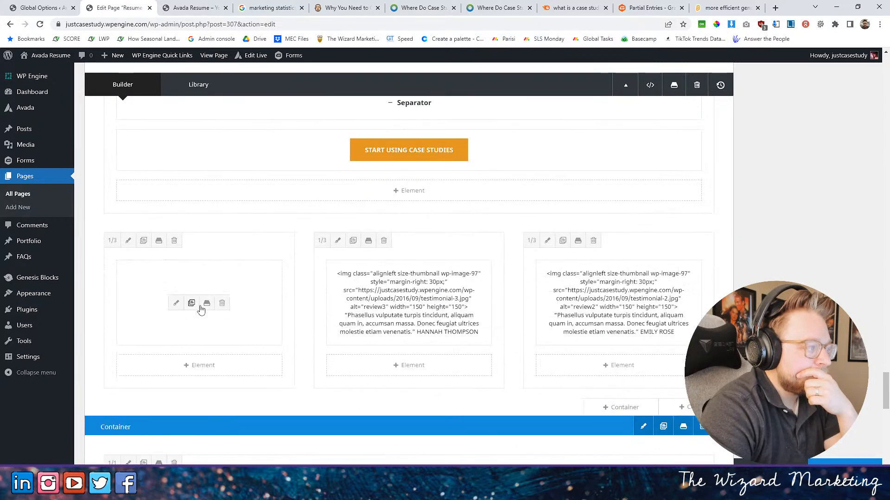
- Insert a 1/1 column below the testimonial columns and move the Start Using Case Studies button into it
left_click(684, 408)
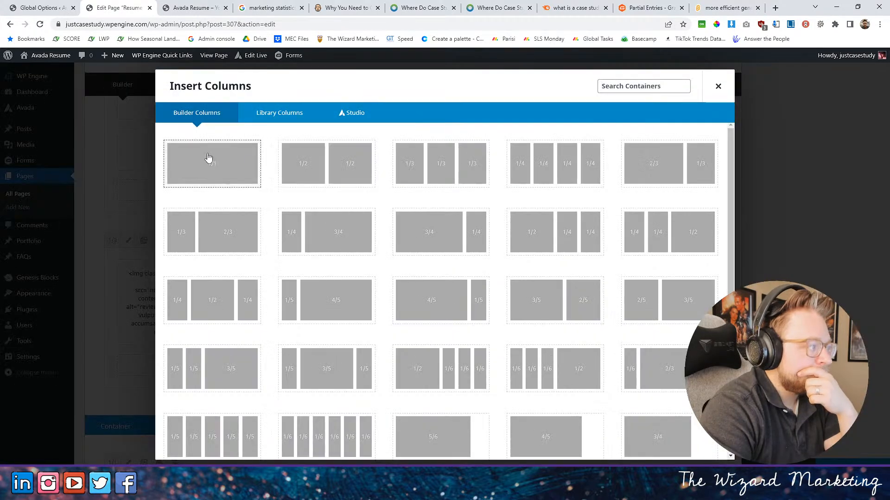
left_click(212, 164)
scroll(518, 194, "down", 4)
left_click_drag(523, 156, 478, 238)
scroll(484, 227, "up", 6)
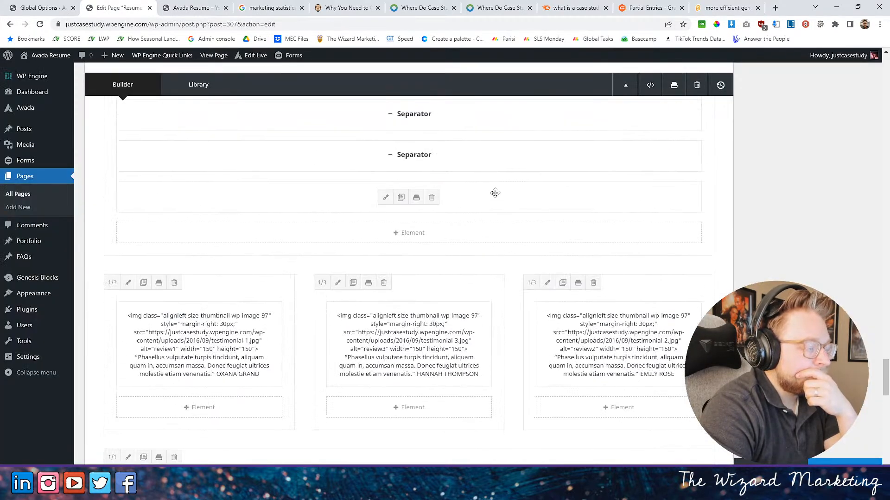
- Delete the remaining separators below the intro text in the Success Driven Businesses column
scroll(495, 192, "up", 3)
left_click(432, 256)
left_click(432, 256)
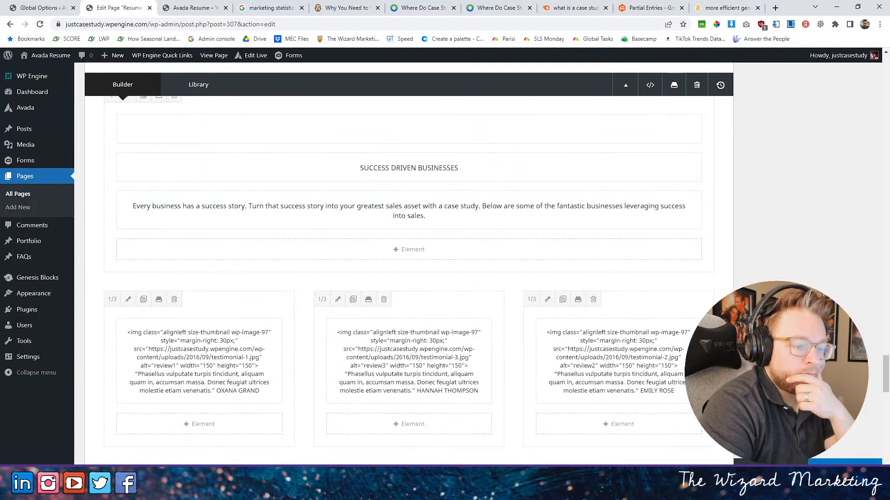
- Update the page and check the testimonial columns on the live home page with the developer tools closed
left_click(844, 469)
left_click(175, 8)
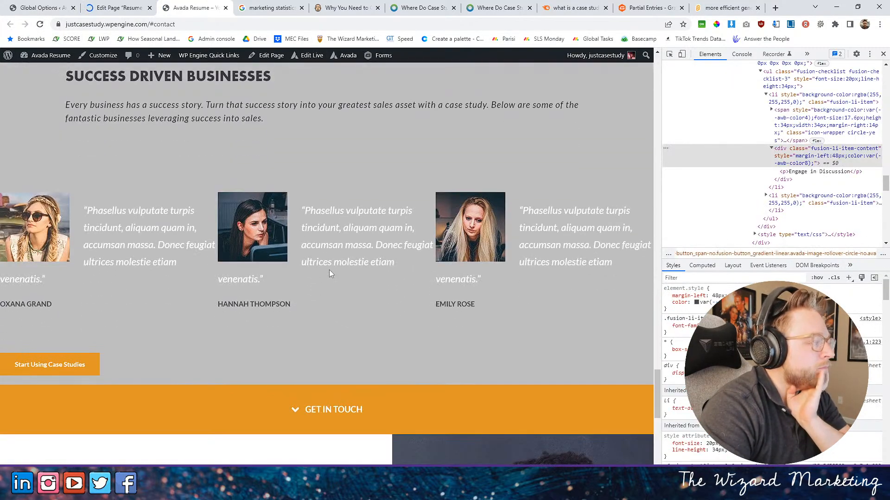
left_click(883, 54)
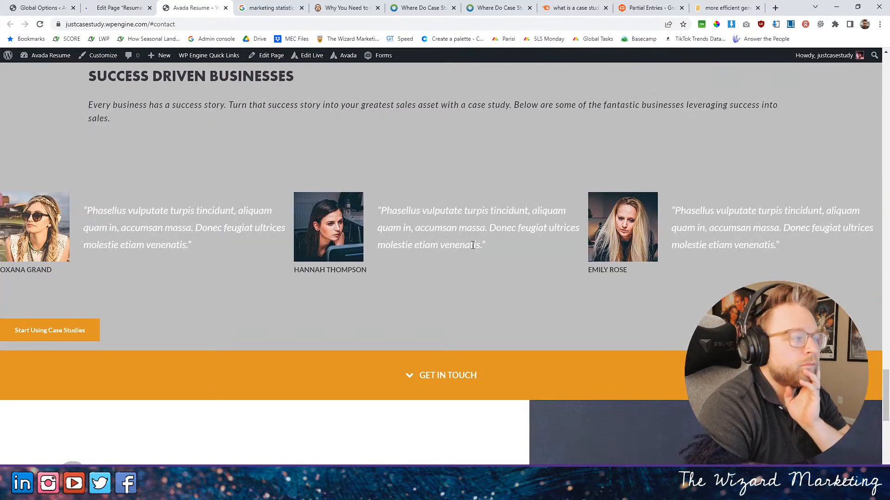
scroll(226, 244, "up", 6)
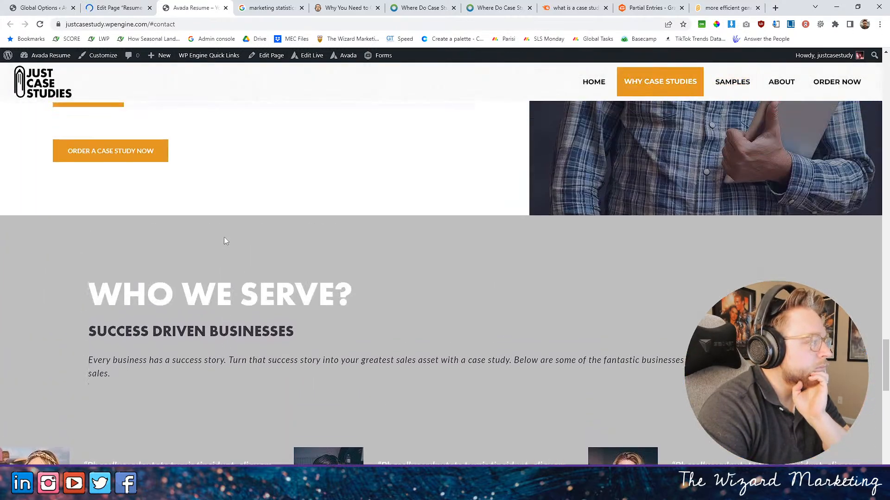
- Set the interior content width of the Why Use Case Studies container to Site Width and reload the live home page
left_click(137, 4)
scroll(471, 260, "down", 10)
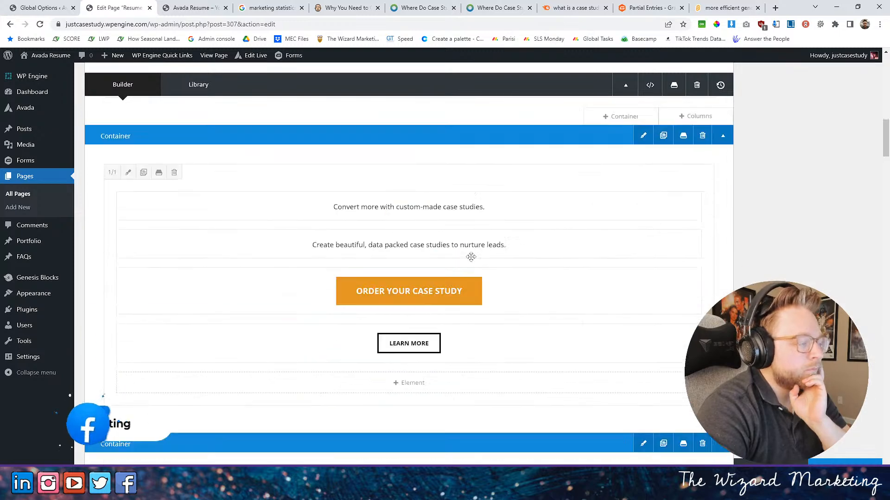
scroll(471, 259, "down", 10)
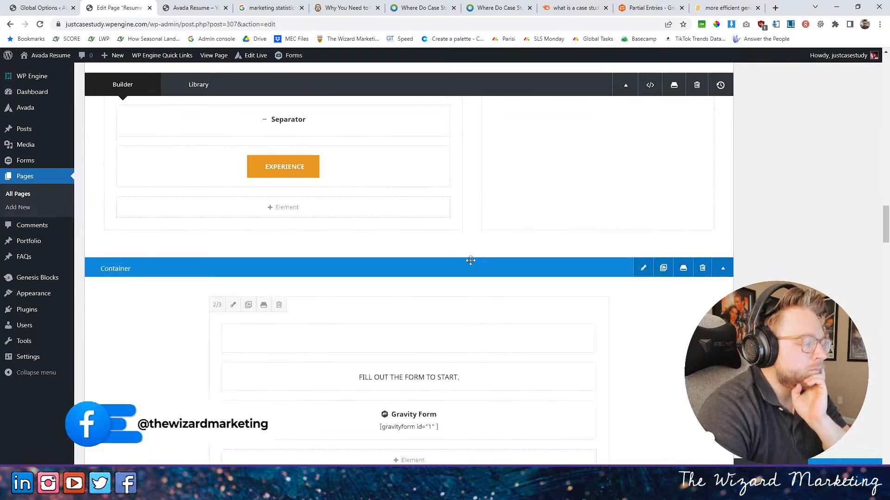
scroll(472, 264, "down", 12)
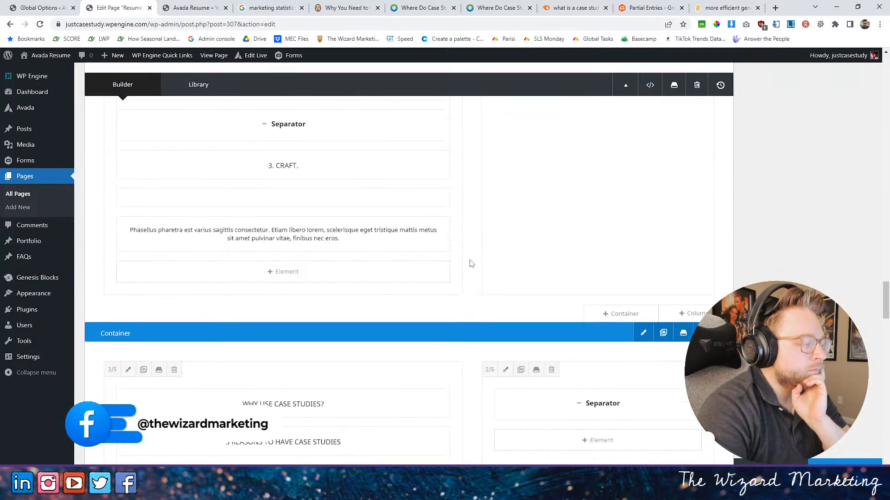
scroll(480, 262, "down", 1)
left_click(642, 211)
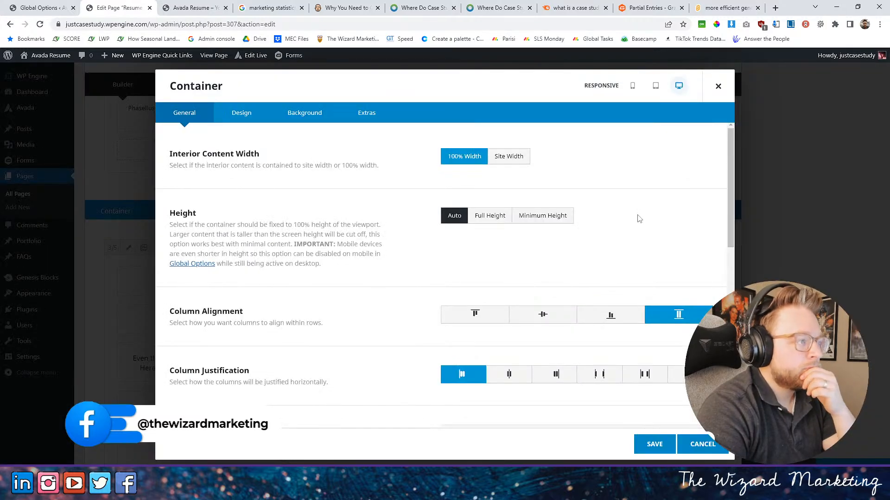
left_click(518, 165)
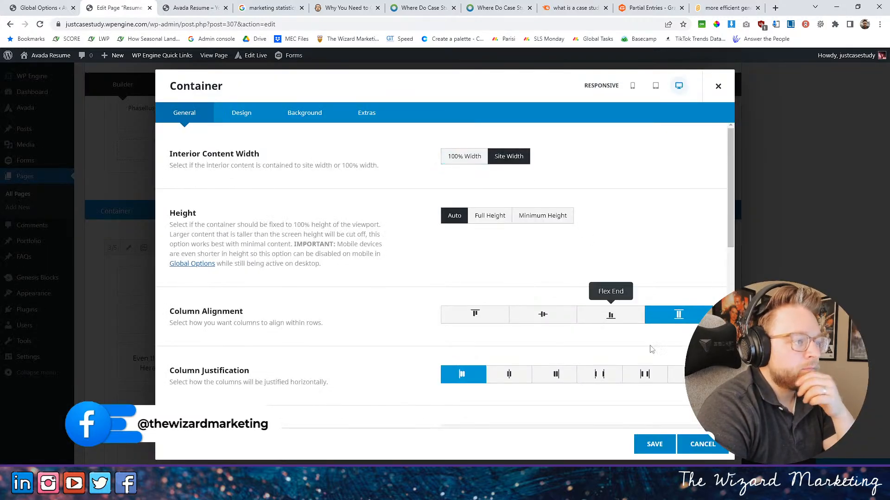
left_click(654, 444)
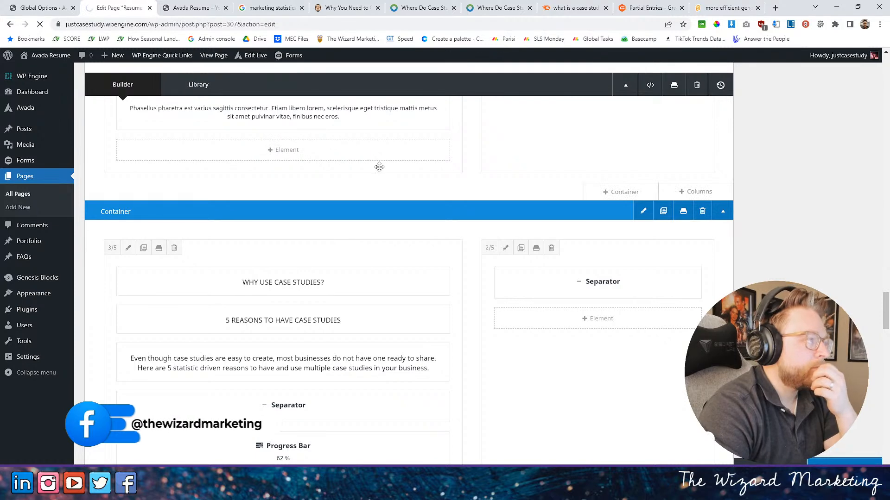
left_click(196, 8)
left_click(39, 27)
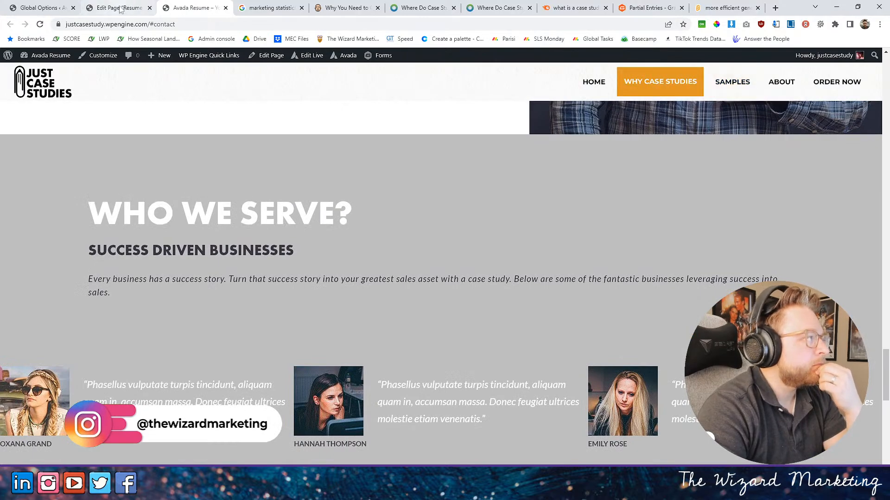
- Set the interior content width of the Success Driven Businesses container to Site Width
left_click(119, 8)
scroll(491, 306, "down", 15)
scroll(485, 303, "down", 15)
scroll(482, 302, "down", 10)
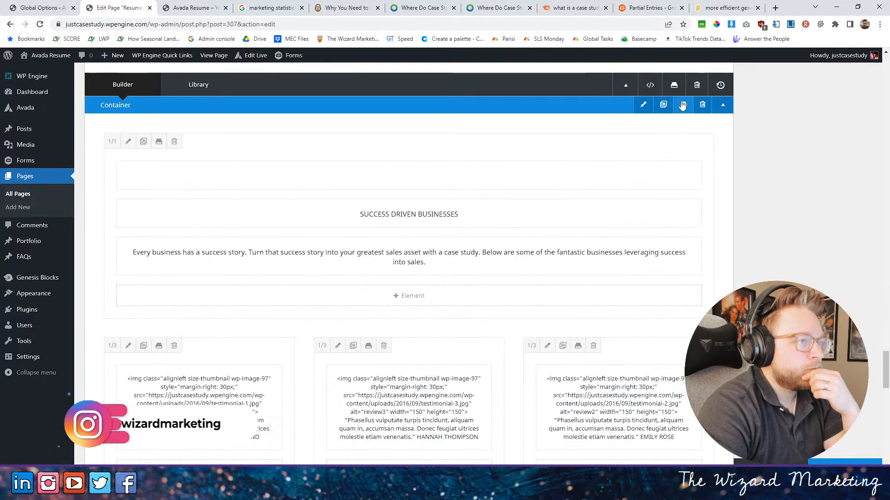
left_click(643, 105)
left_click(516, 165)
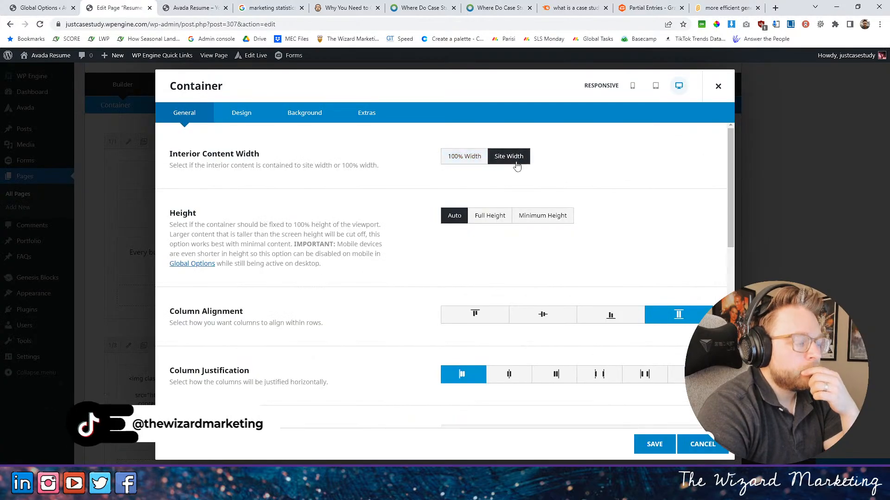
left_click(661, 451)
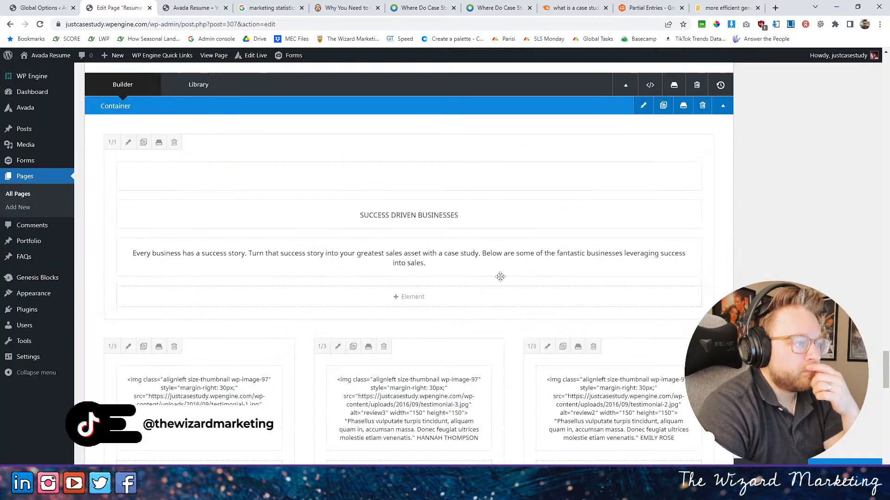
- Set the interior content width of the Why Use Case Studies container back to 100% Width
scroll(558, 263, "up", 10)
left_click(637, 259)
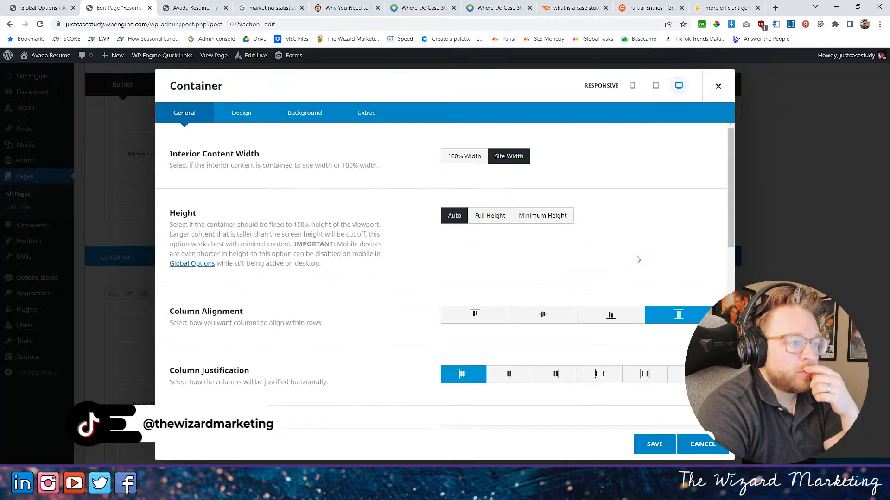
left_click(468, 157)
left_click(650, 443)
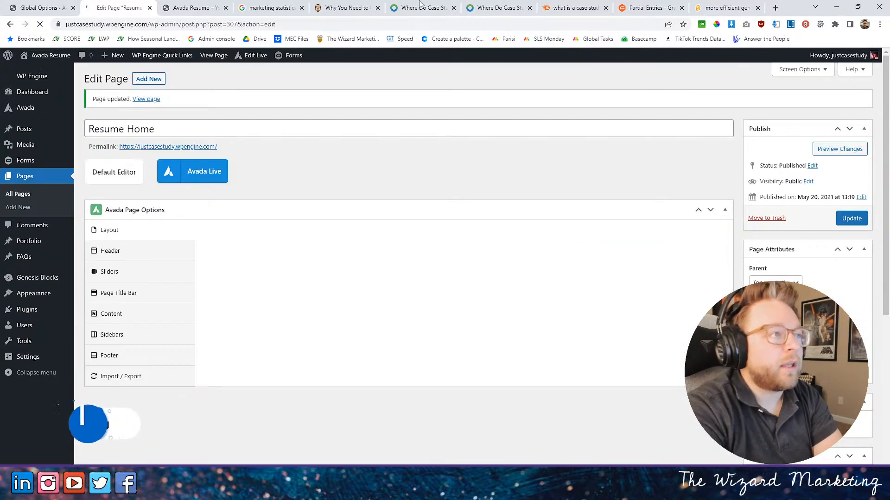
- Switch to the Scratch project "more efficient generation", run it in full screen and move around its generated block map
left_click(736, 4)
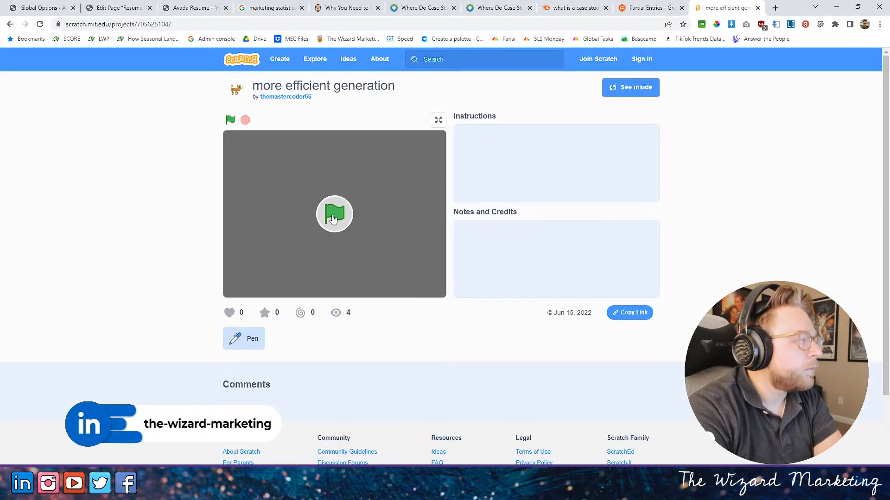
left_click(333, 217)
left_click(438, 121)
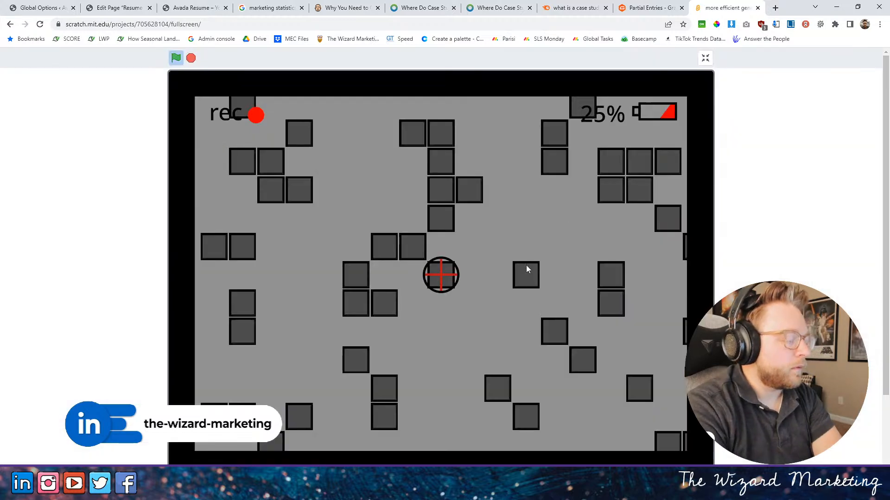
key("Down")
key("Down")
key("Left")
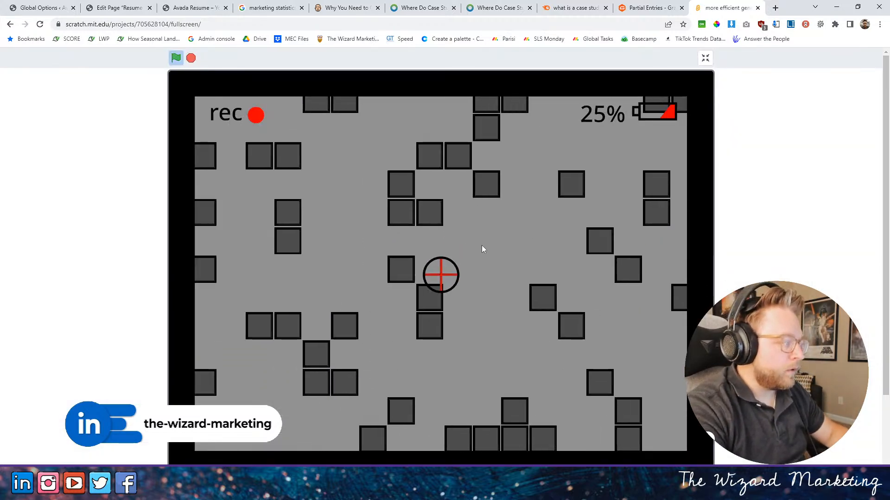
key("Right")
key("Right")
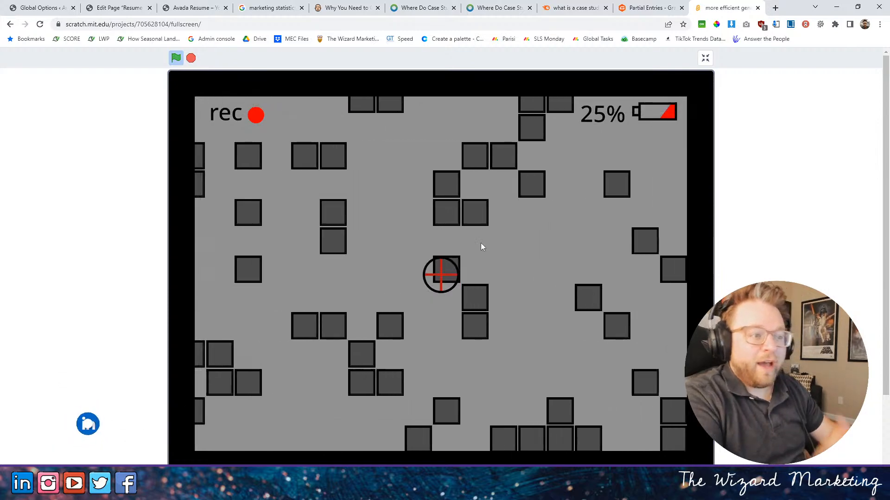
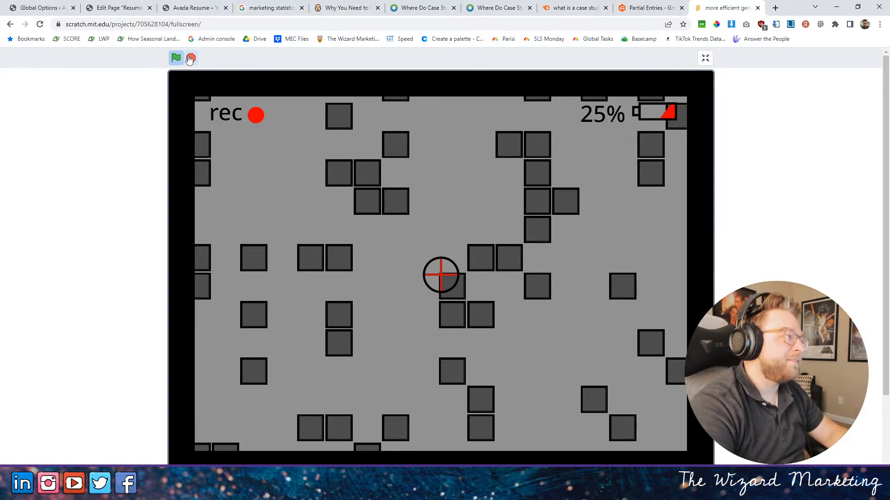
- Review the Who We Serve section on the live site and open its container's design settings in the page editor
left_click(192, 8)
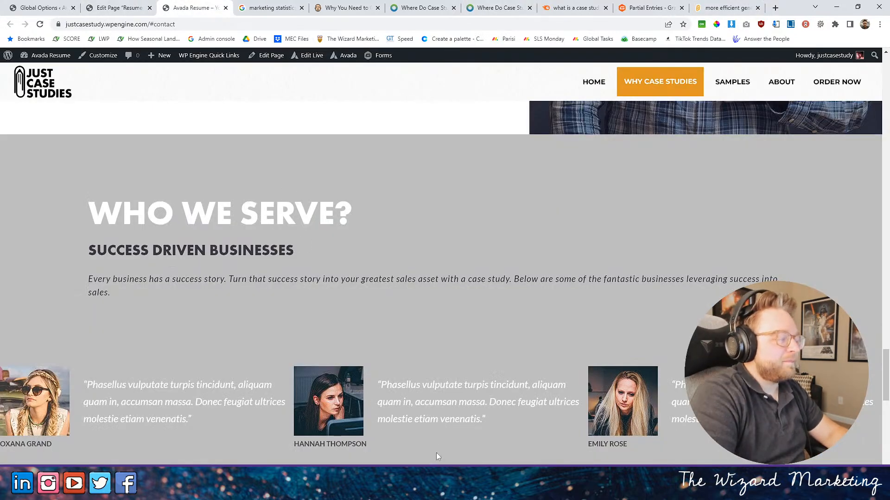
scroll(428, 461, "up", 1)
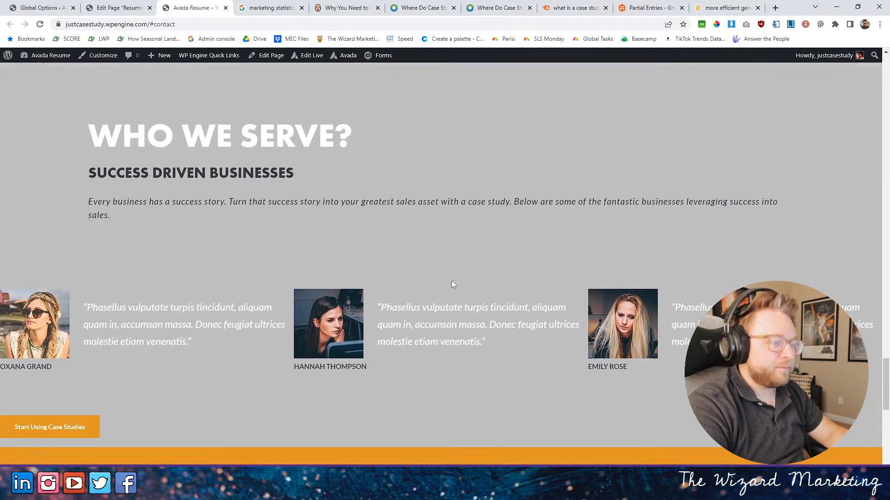
scroll(605, 265, "up", 3)
left_click(121, 8)
scroll(486, 319, "down", 5)
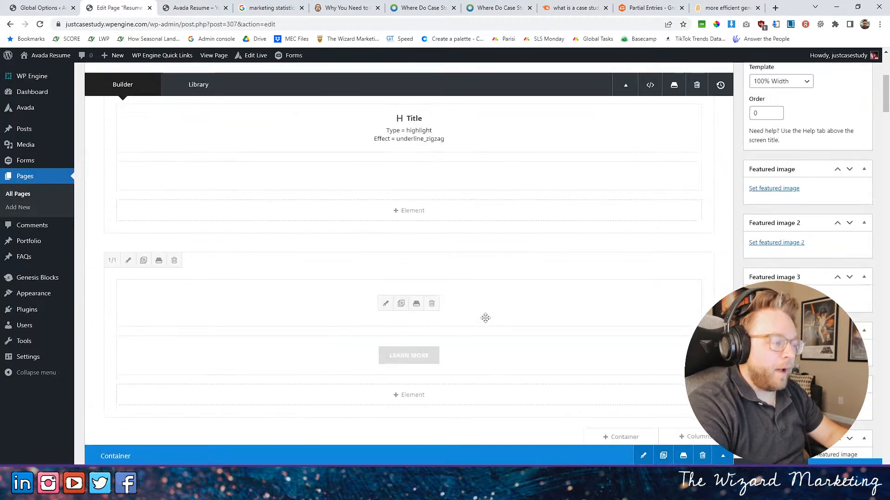
scroll(486, 319, "down", 15)
scroll(461, 320, "down", 10)
scroll(603, 241, "up", 4)
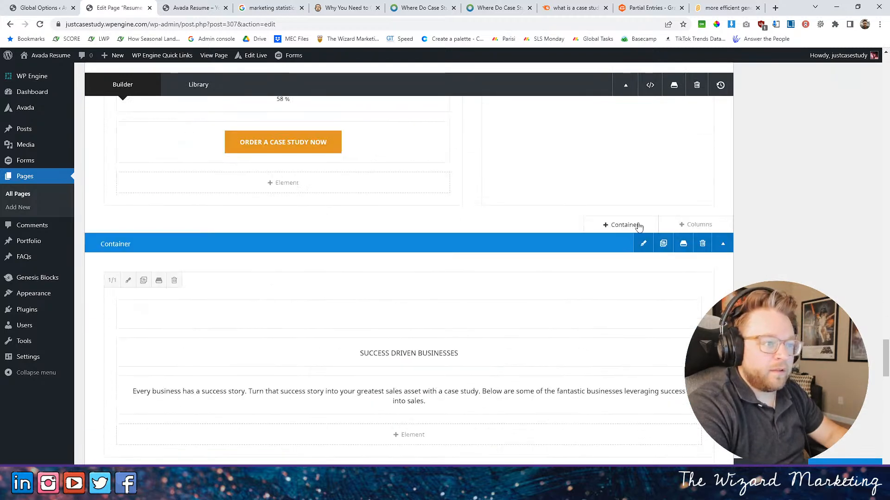
left_click(643, 243)
scroll(603, 222, "down", 2)
scroll(602, 222, "up", 2)
left_click(250, 118)
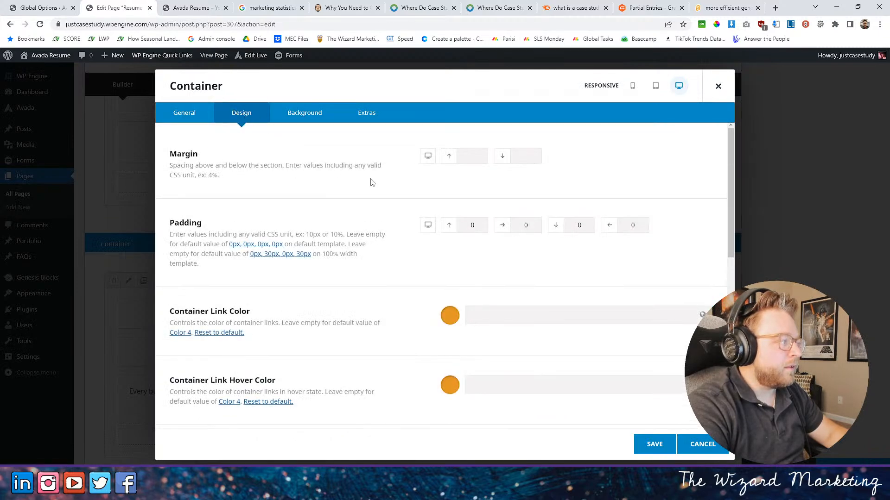
- Clear all four padding values of the Who We Serve container, check its tablet and mobile settings, and save the page
left_click(465, 225)
left_click(535, 223)
key("BackSpace")
left_click(578, 224)
left_click(633, 227)
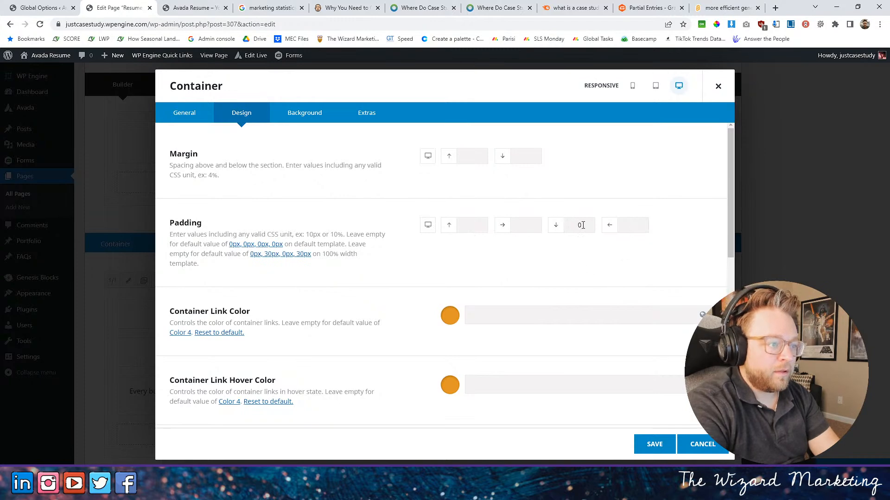
left_click(655, 85)
left_click(632, 85)
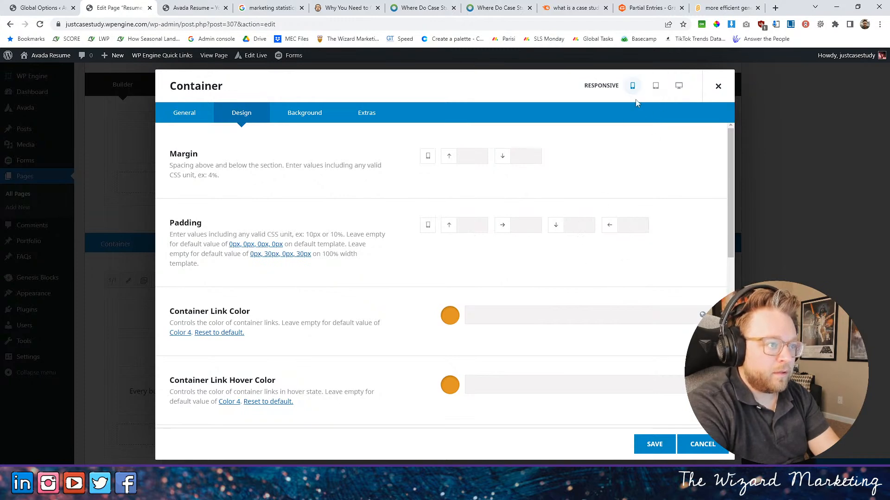
left_click(661, 441)
left_click(844, 467)
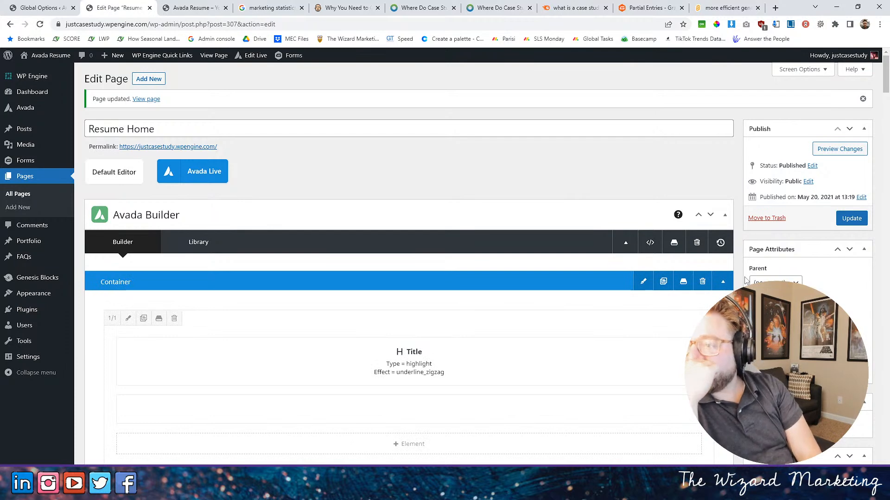
- Check the Who We Serve section on the live site, and open the design settings of its full-width column in the builder
left_click(167, 7)
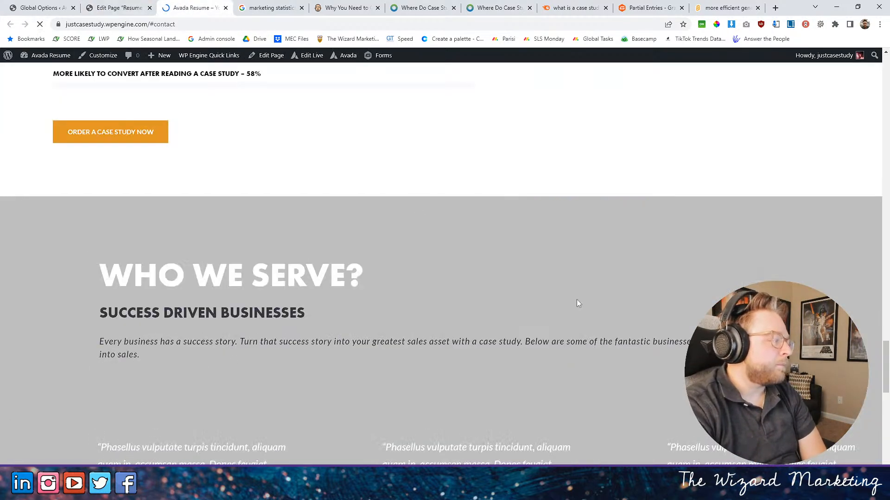
scroll(548, 292, "down", 3)
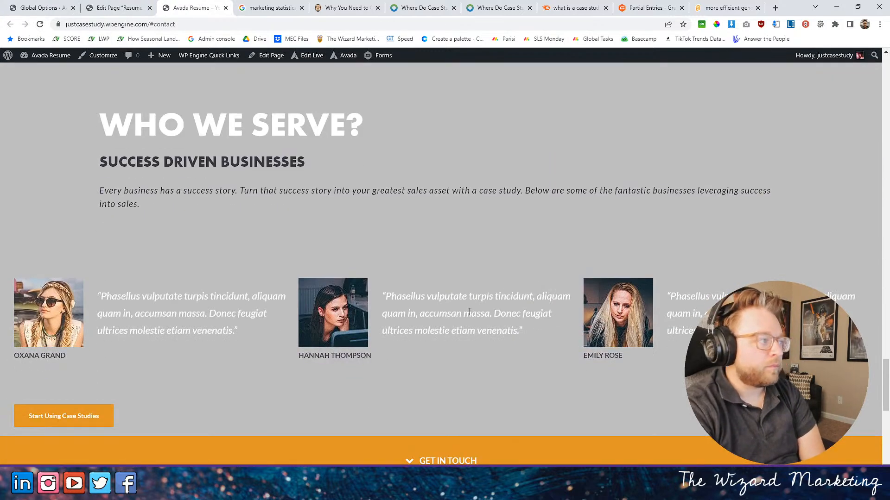
left_click(122, 9)
scroll(278, 241, "down", 5)
scroll(279, 241, "down", 12)
scroll(369, 218, "down", 12)
scroll(329, 195, "down", 10)
scroll(359, 200, "up", 4)
scroll(360, 202, "down", 2)
scroll(363, 204, "up", 1)
scroll(362, 204, "down", 8)
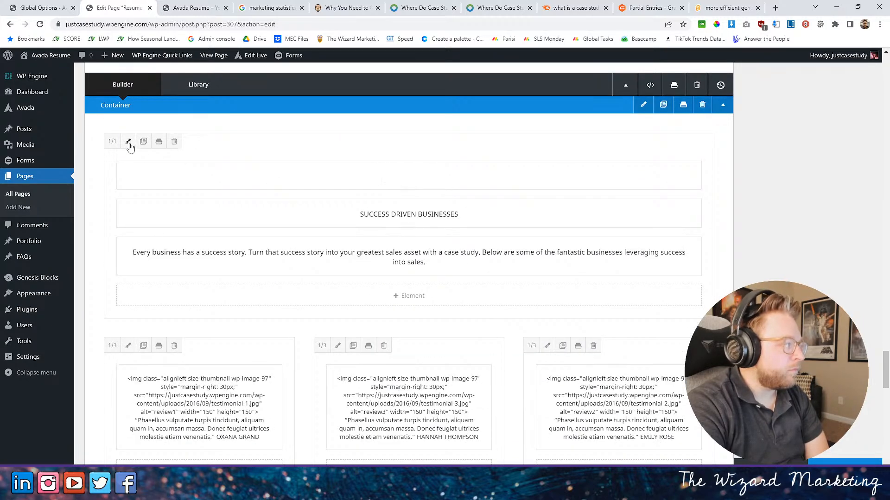
left_click(128, 142)
left_click(241, 113)
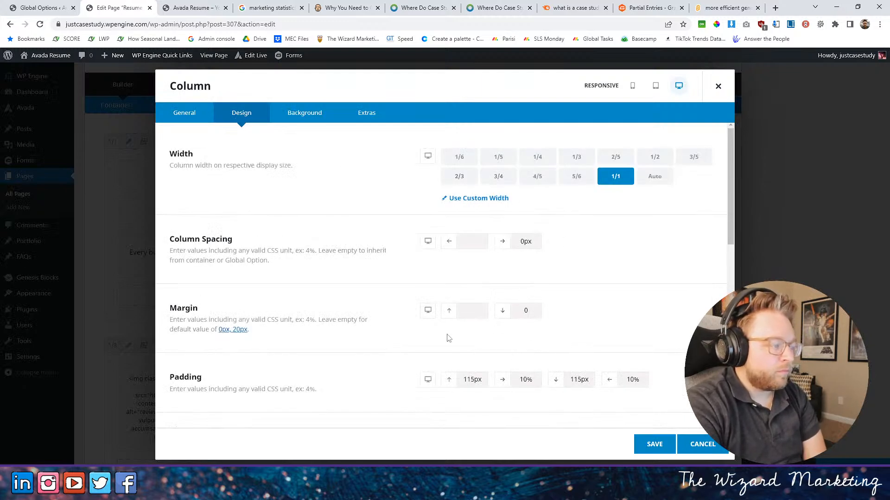
scroll(449, 337, "down", 3)
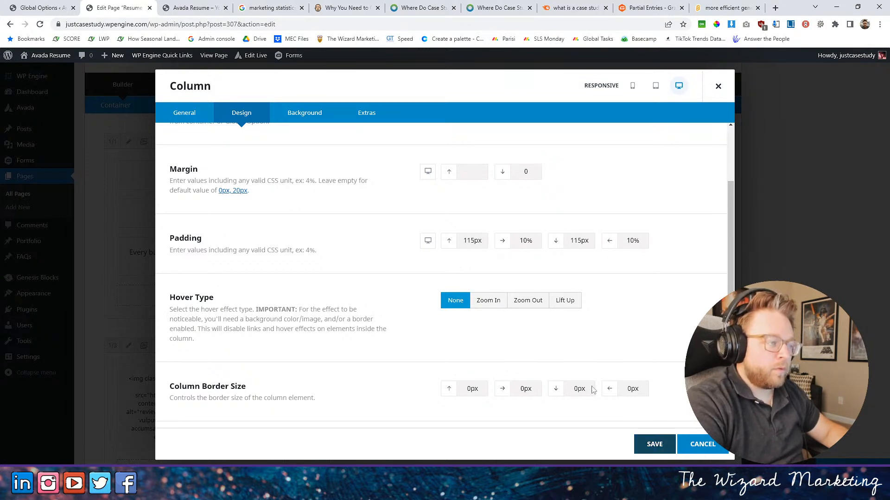
- Compare the column with the live site, clear the full-width column's padding values, and save the column
left_click(170, 5)
scroll(382, 215, "up", 8)
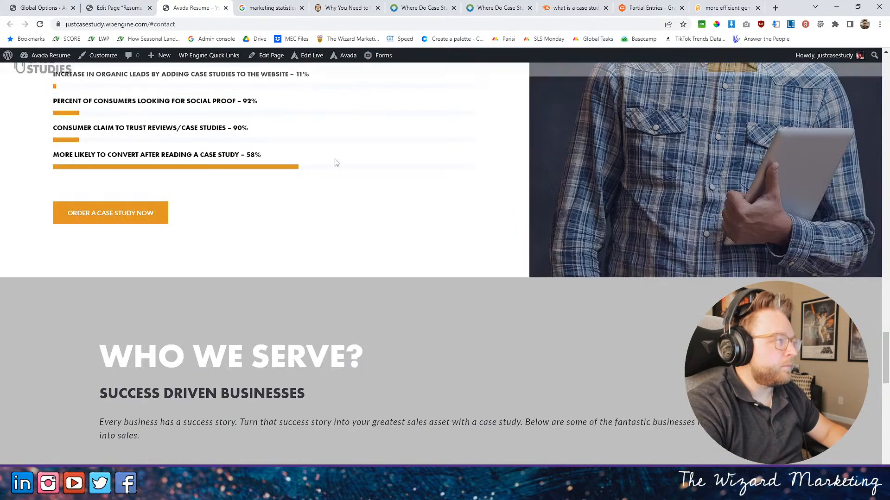
left_click(119, 7)
scroll(567, 342, "down", 3)
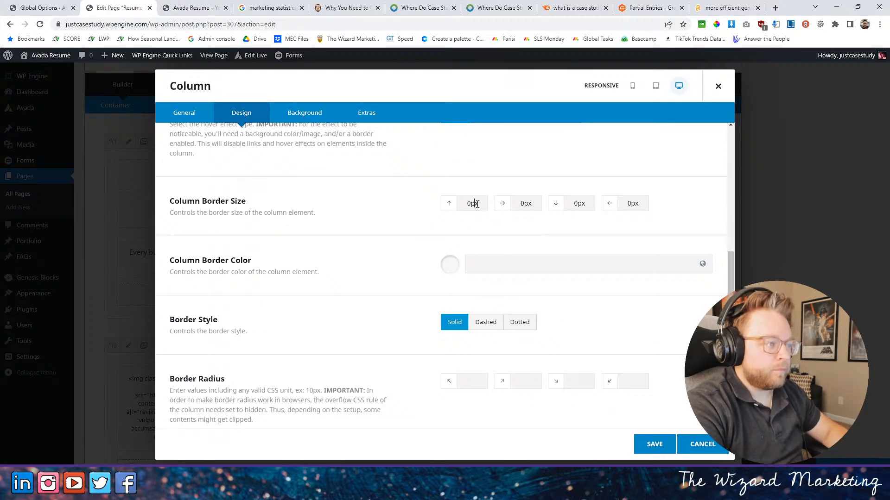
scroll(529, 239, "down", 3)
scroll(512, 260, "up", 7)
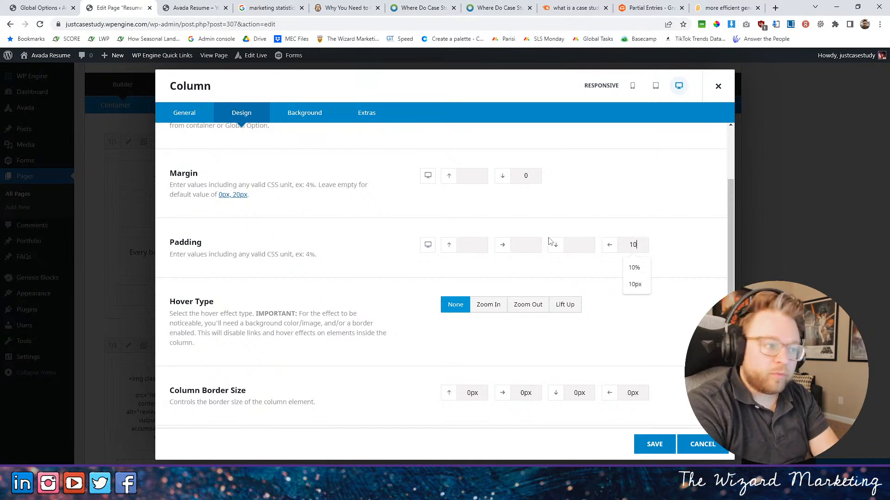
left_click(651, 445)
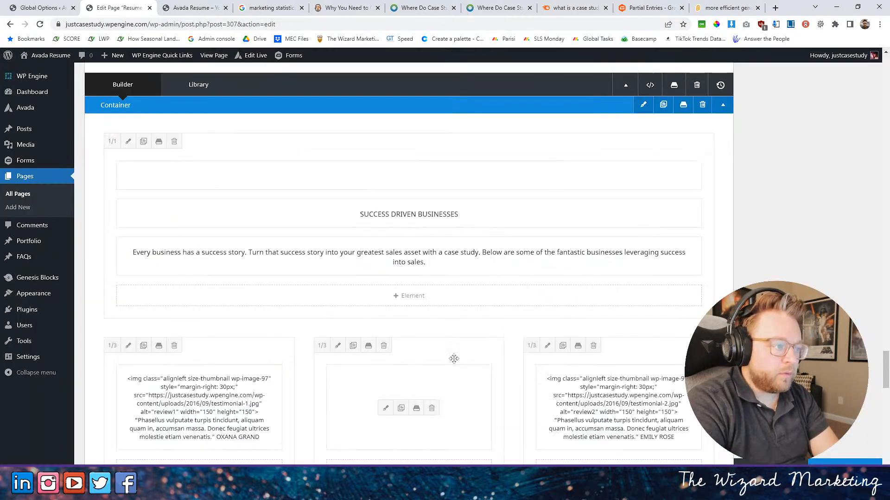
left_click(128, 141)
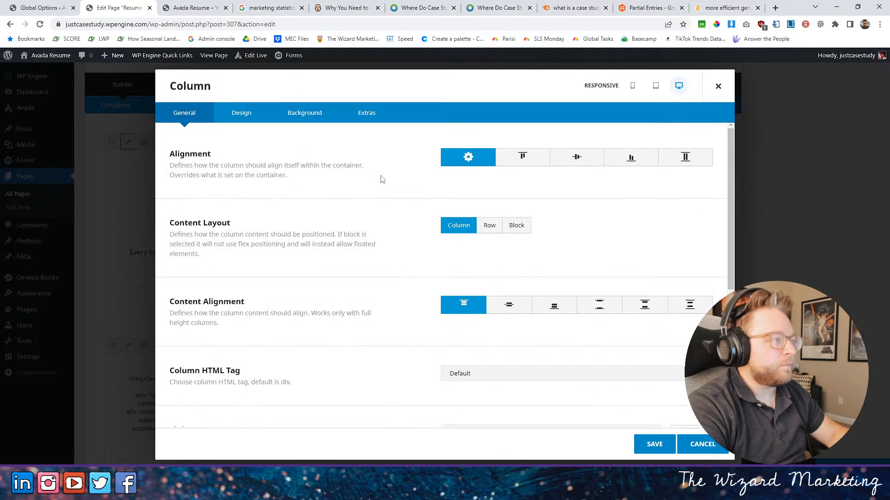
left_click(651, 444)
- Set the Who We Serve container's padding to 115px top and bottom and 10% right and left, and save it
left_click(640, 104)
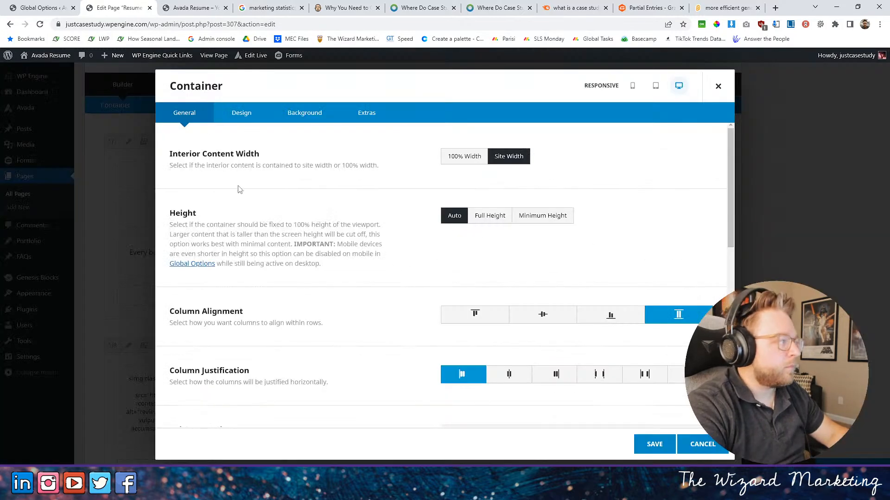
left_click(234, 112)
left_click(466, 223)
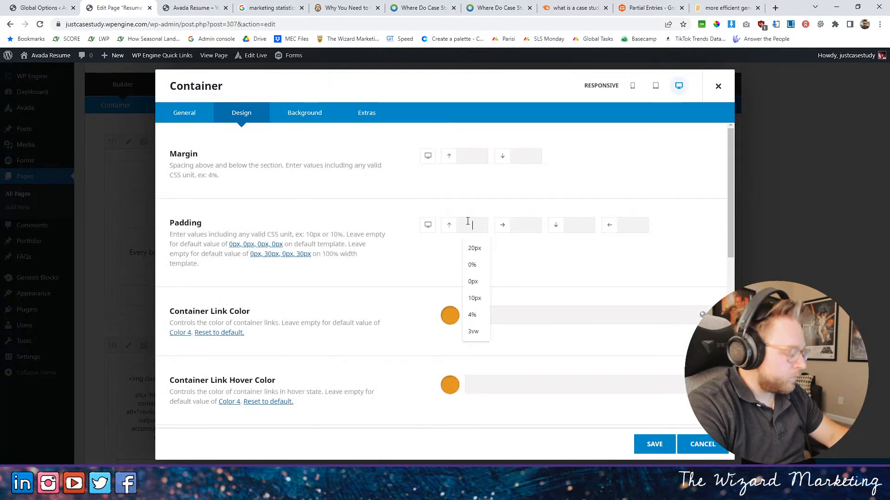
type("115")
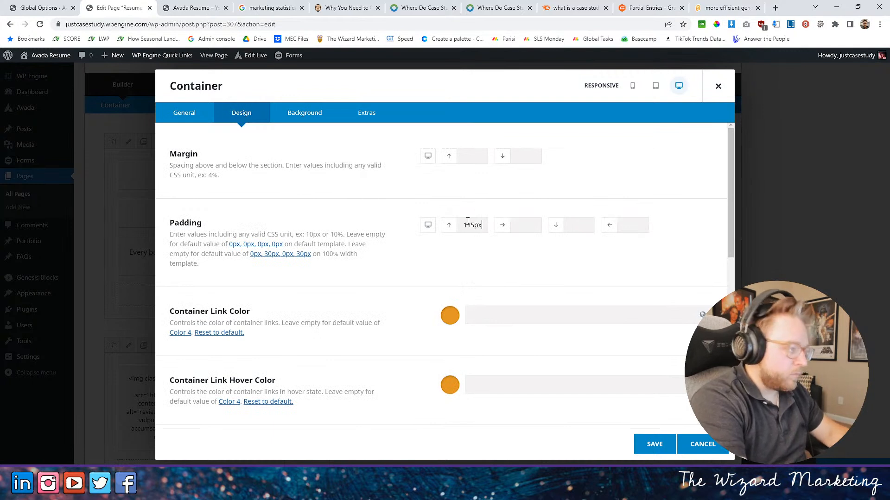
left_click(589, 226)
type("115px")
left_click(513, 225)
type("1")
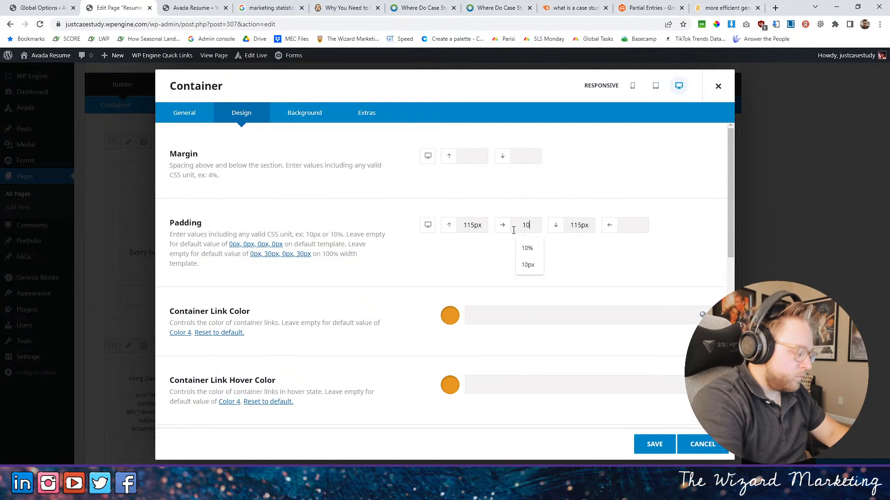
left_click(629, 224)
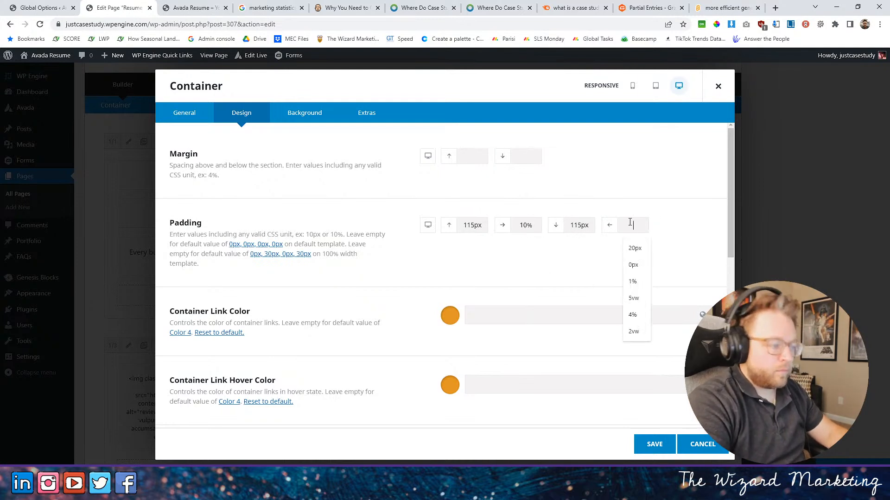
type("10")
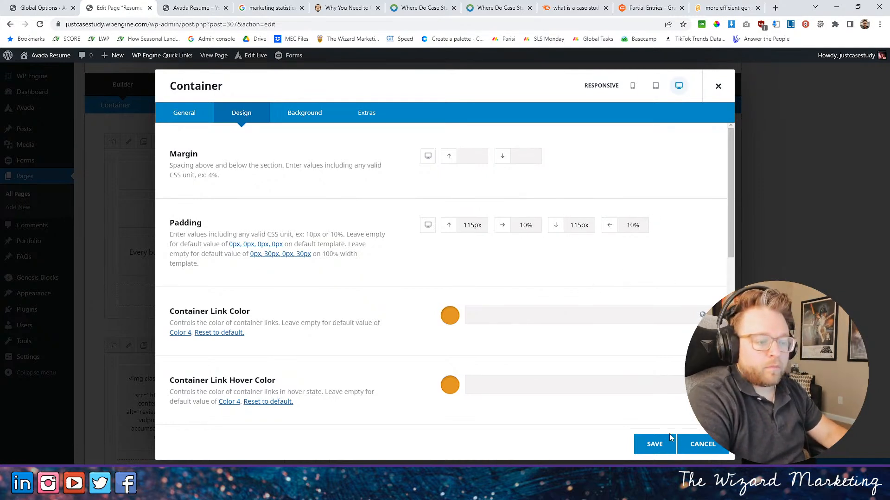
left_click(654, 445)
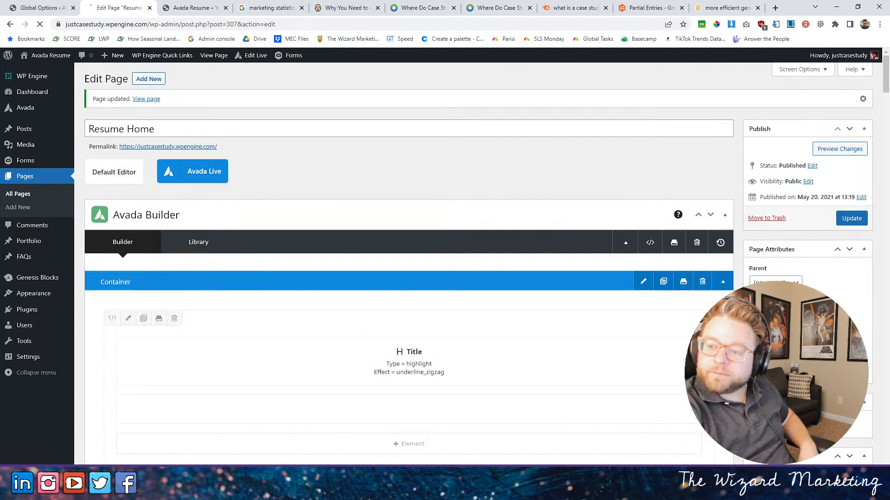
- Check the section on the live site, and change the Who We Serve container's column spacing in its general settings
left_click(179, 5)
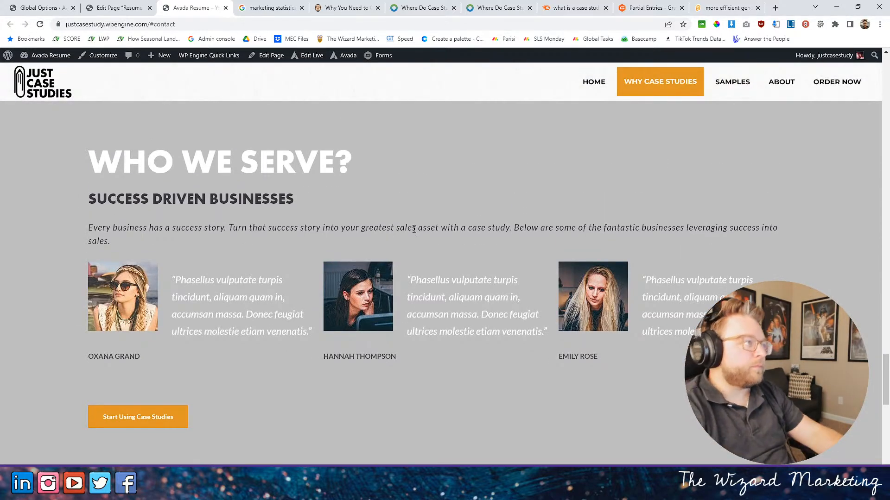
left_click(91, 7)
scroll(487, 280, "down", 10)
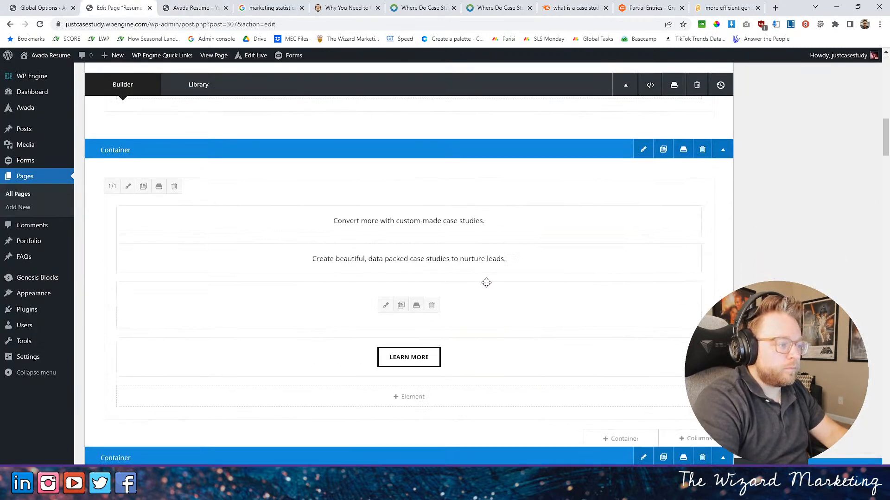
scroll(512, 273, "down", 15)
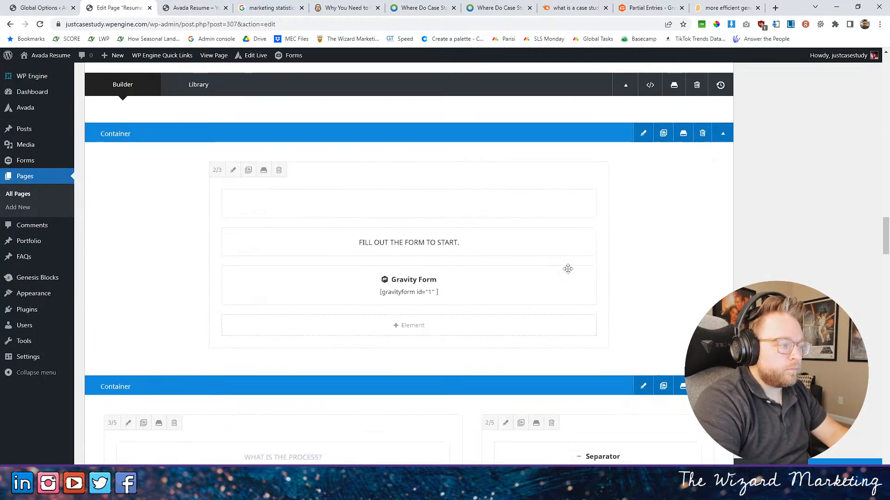
scroll(568, 268, "down", 20)
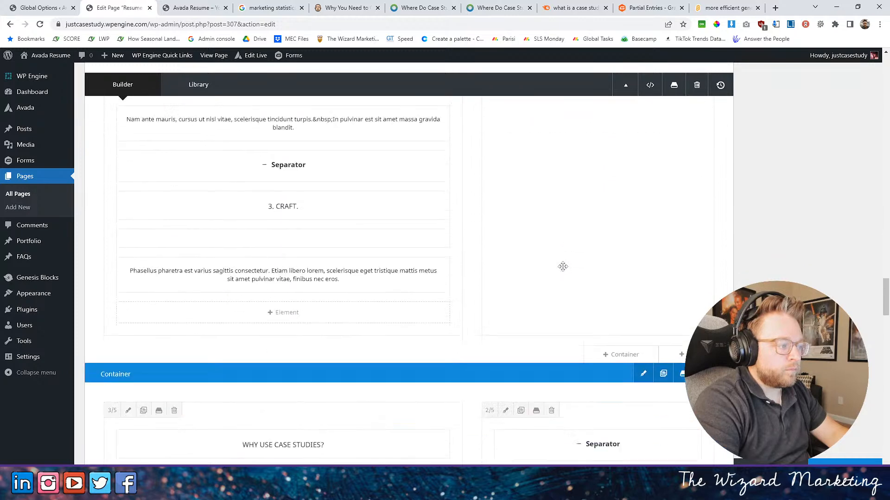
scroll(562, 266, "down", 15)
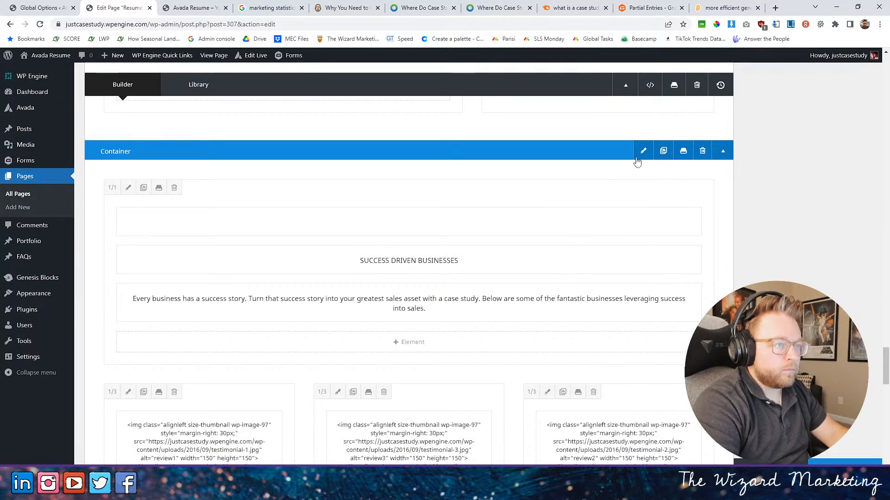
left_click(643, 151)
left_click(246, 114)
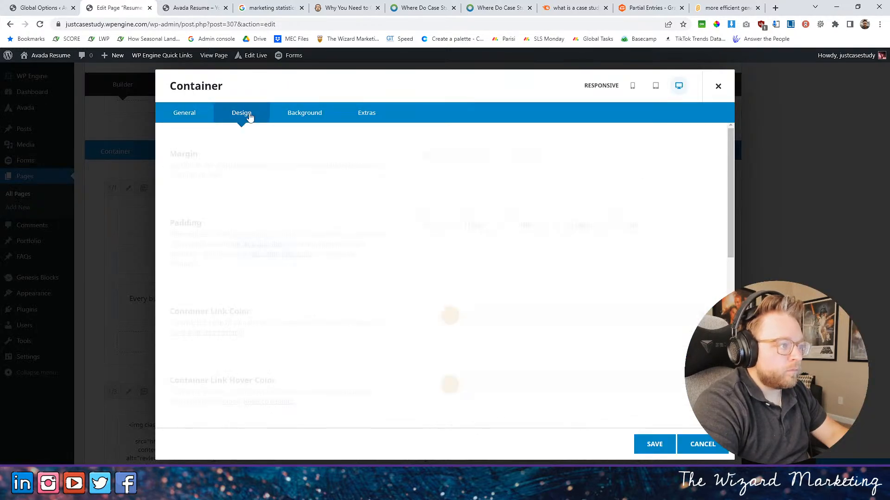
left_click(186, 114)
scroll(351, 200, "down", 5)
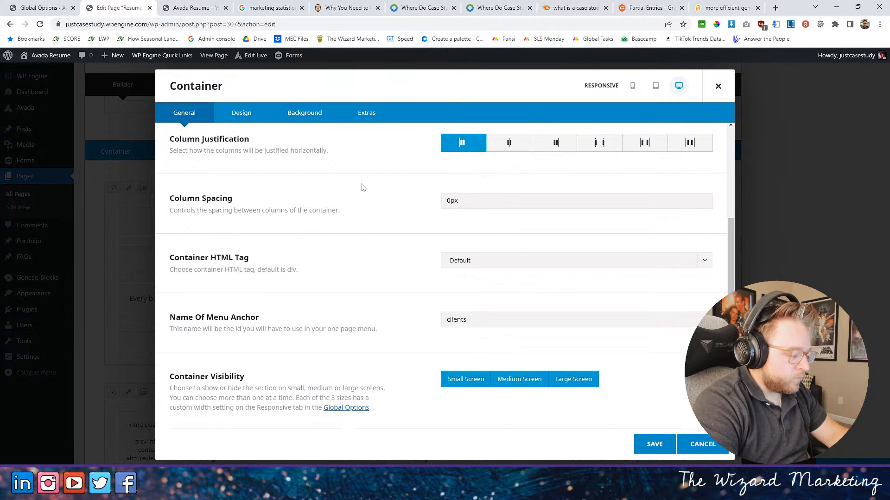
left_click(648, 443)
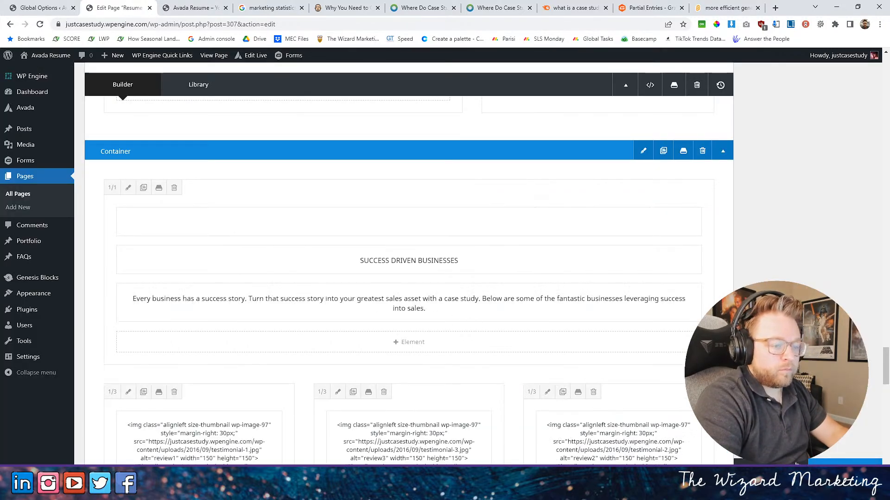
- Review the testimonial columns in the live Who We Serve section, and switch to the Scratch project
left_click(199, 8)
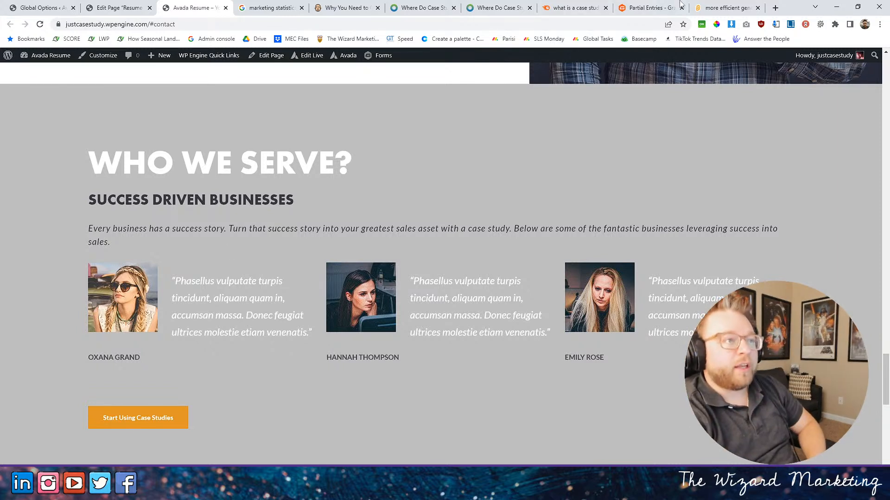
left_click(738, 5)
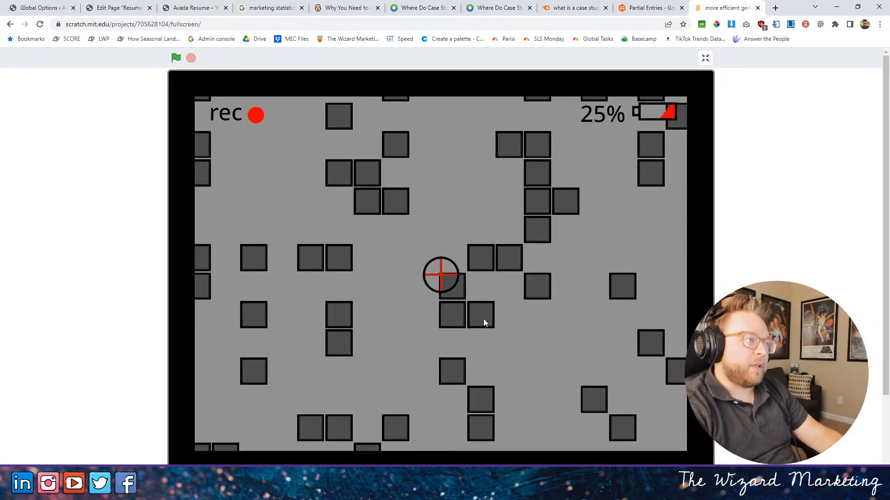
- Run the Scratch project and move around its generated block map in all four directions
left_click(176, 57)
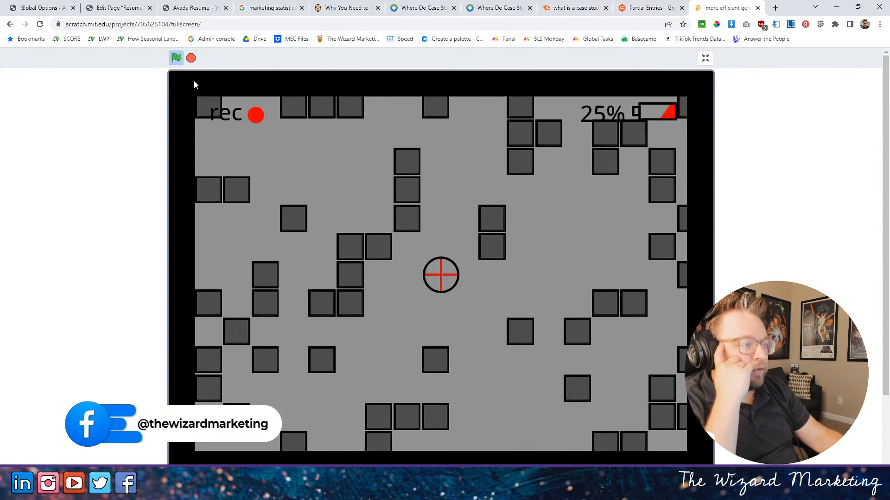
key("Up")
key("Right")
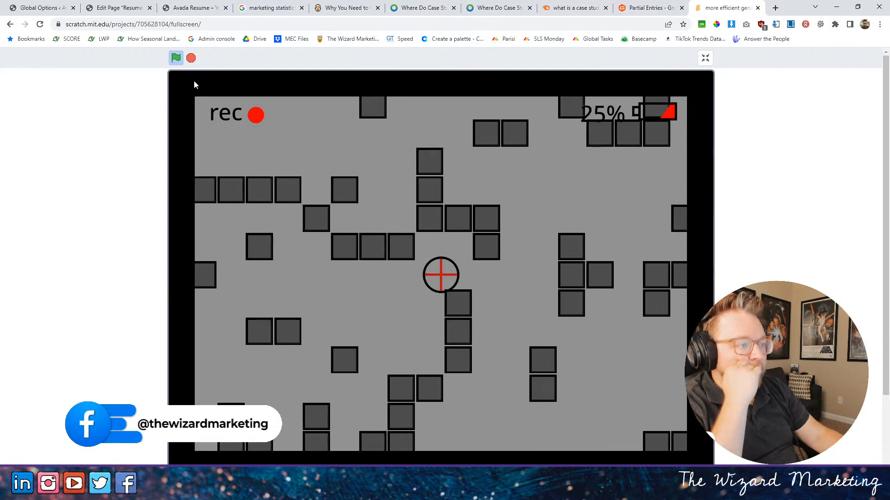
key("Left")
key("Right")
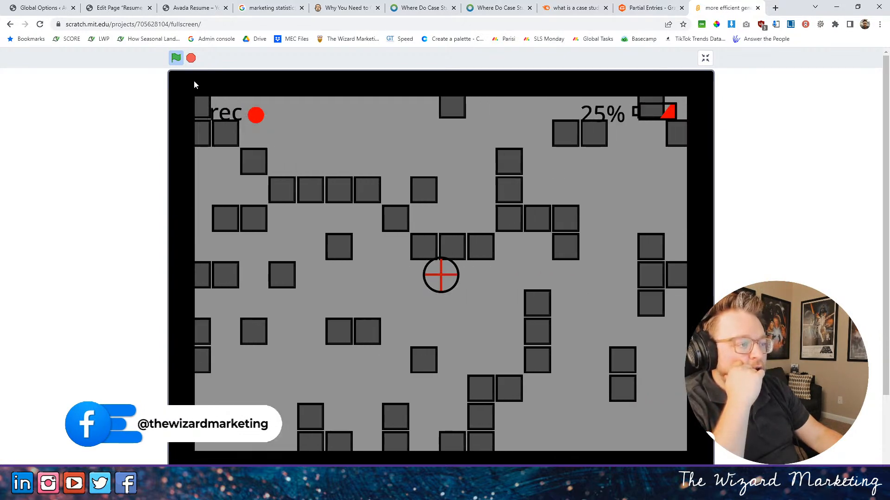
key("Down")
key("Up")
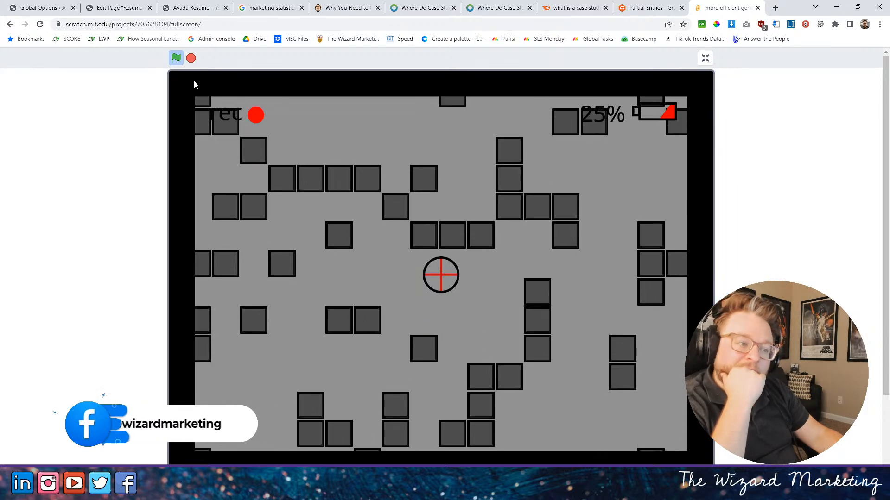
key("Down")
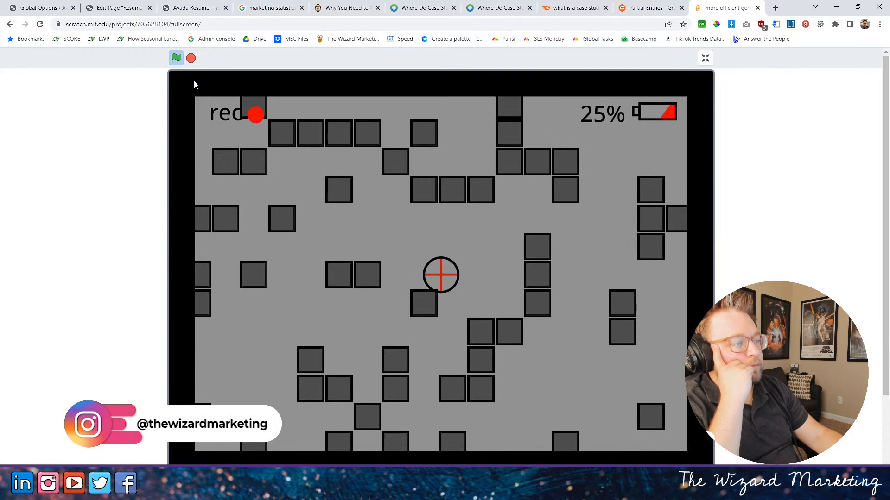
key("w")
key("s")
key("w")
key("s")
key("a")
key("w")
key("d")
key("s")
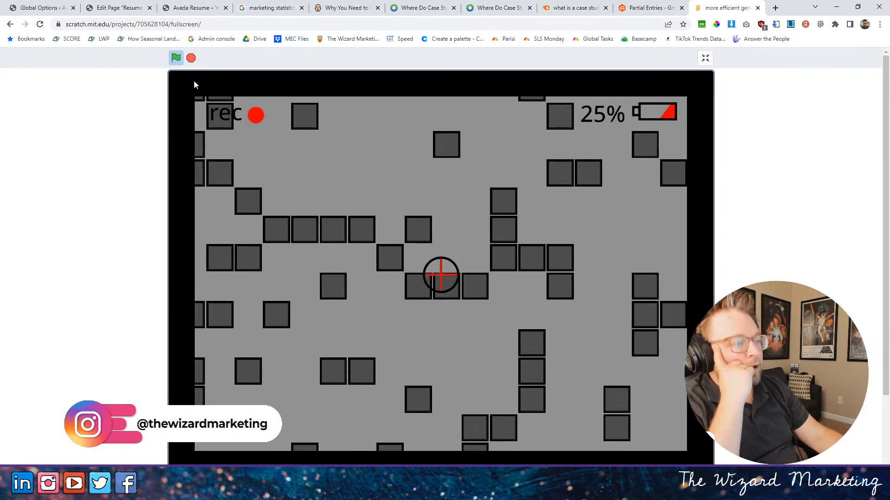
key("a")
key("w")
key("d")
key("s")
key("a")
key("d")
key("d")
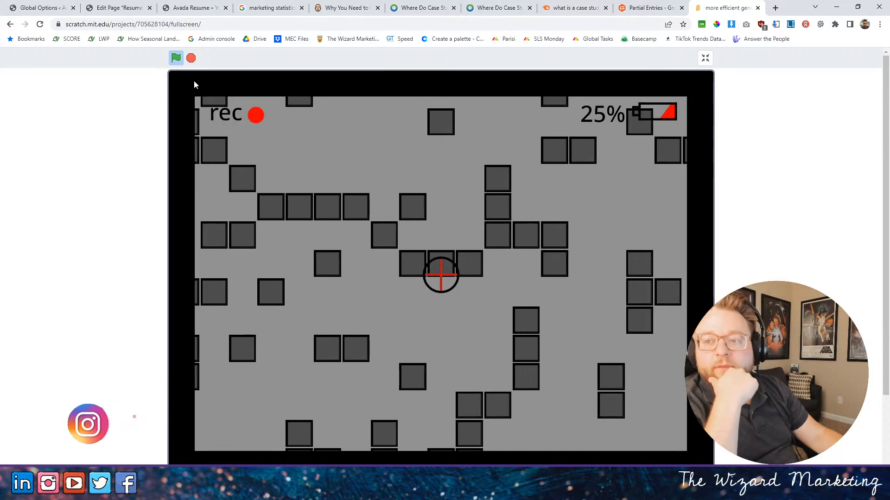
key("a")
key("s")
key("w")
key("s")
key("a")
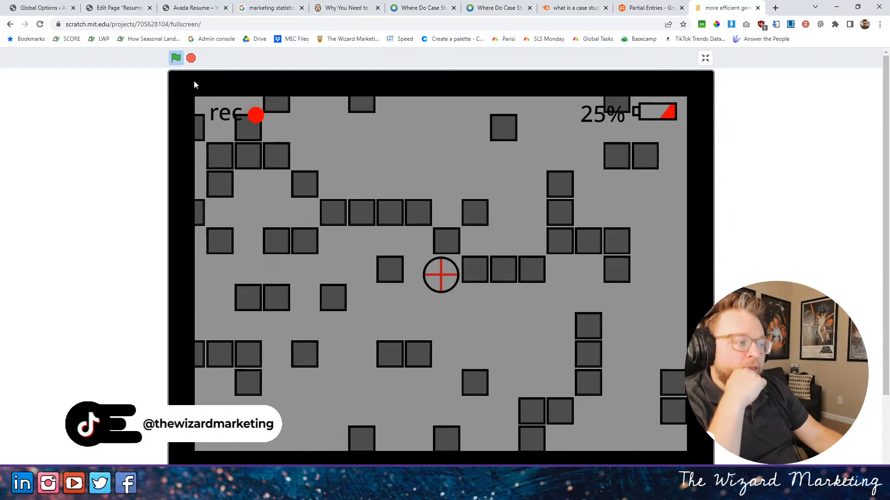
key("d")
key("w")
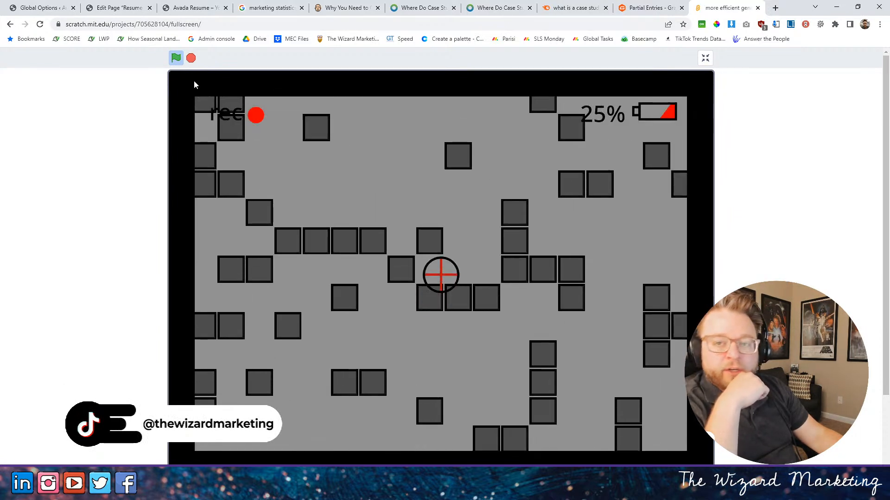
key("s")
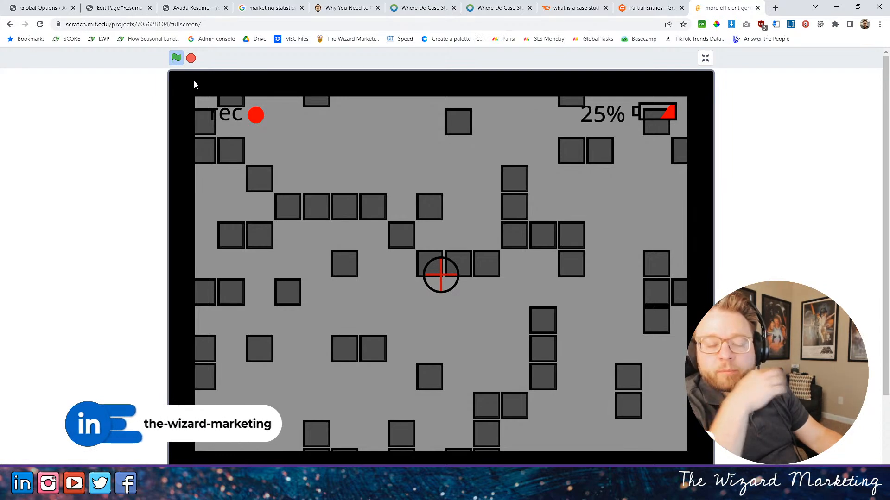
key("Left")
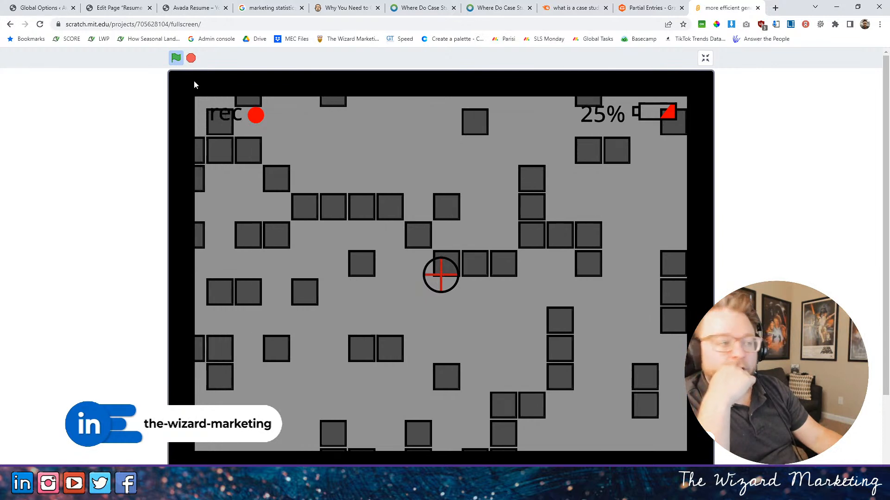
key("Left")
key("Up")
key("Right")
key("Down")
key("Up")
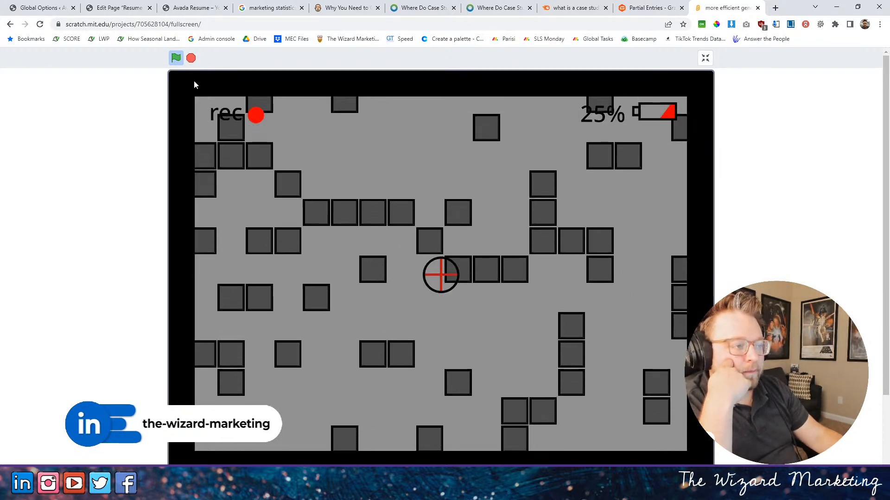
key("Right")
key("Left")
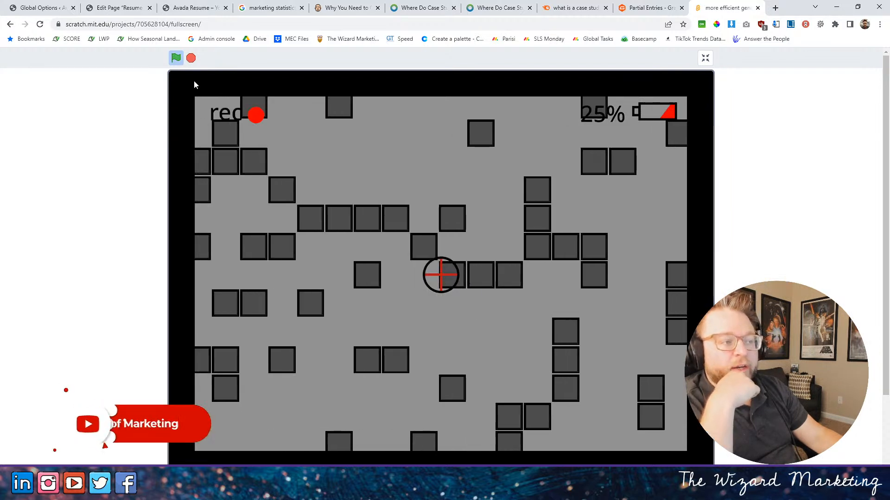
key("Right")
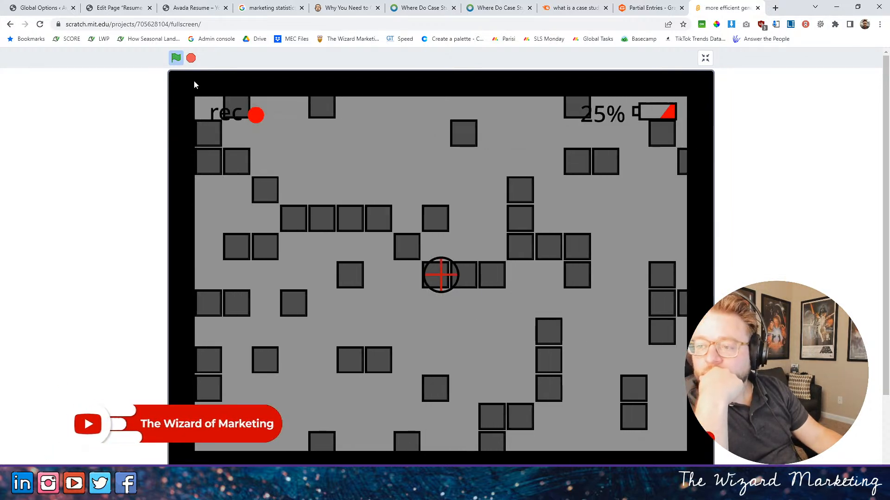
key("Right")
key("Right")
key("Left")
key("Left")
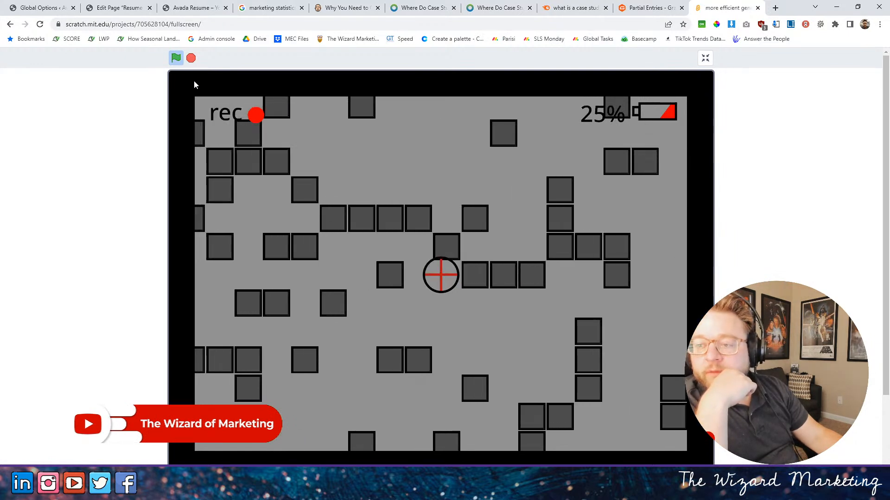
key("Right")
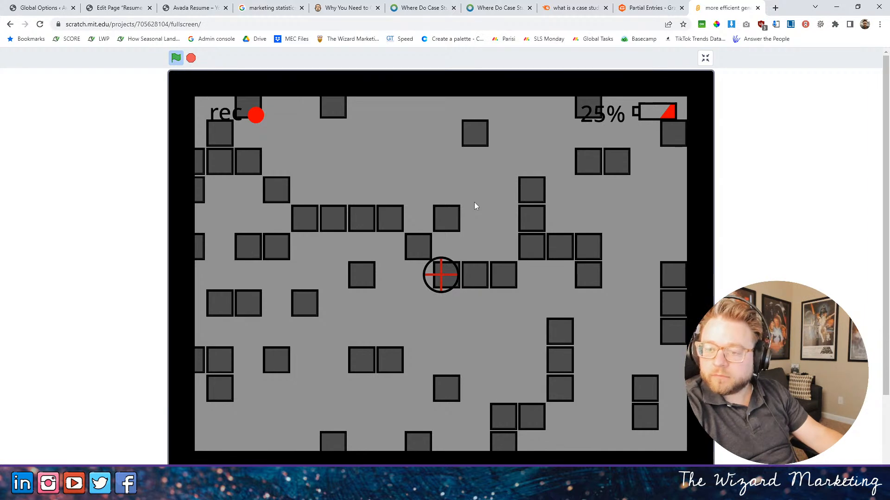
- Switch back to the live Just Case Studies page and examine the Who We Serve and Contact sections
left_click(190, 4)
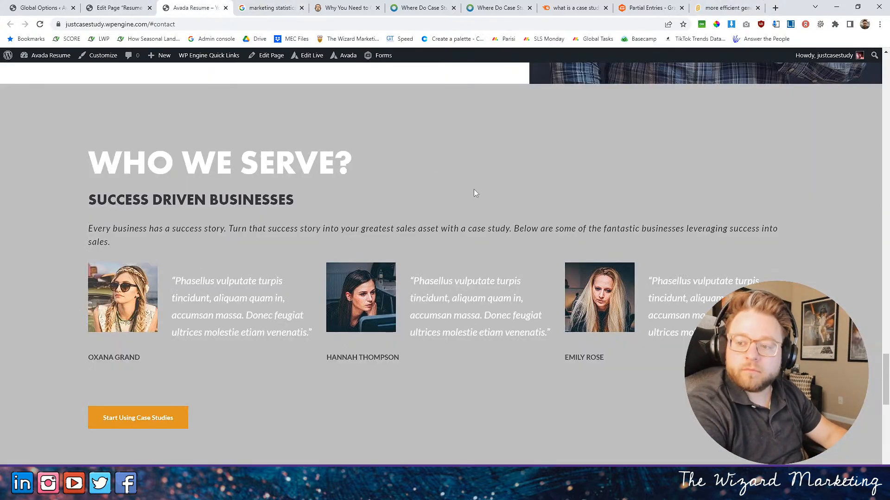
scroll(464, 276, "down", 2)
scroll(369, 278, "down", 3)
scroll(368, 271, "up", 5)
scroll(368, 271, "down", 6)
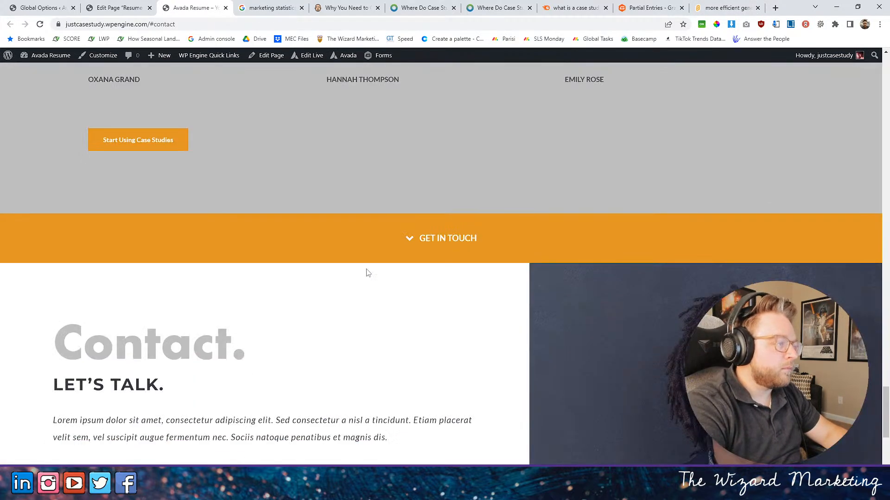
scroll(367, 271, "down", 6)
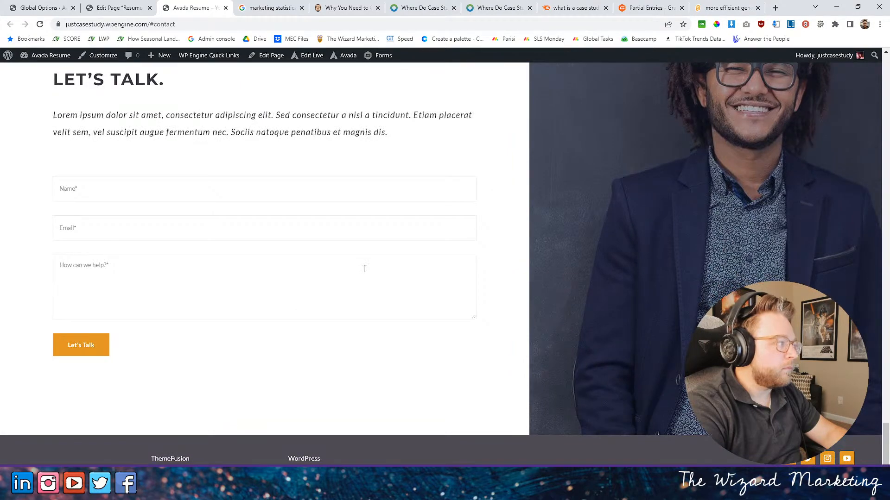
scroll(364, 269, "up", 4)
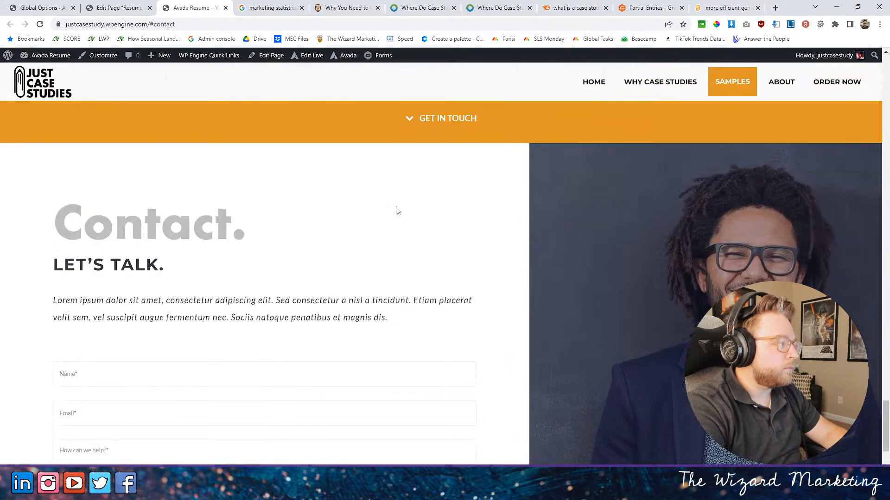
- Review the live page's case study, sample and Who We Serve sections and the Contact section's heading, text and form
scroll(394, 210, "down", 3)
scroll(389, 209, "up", 12)
scroll(391, 205, "down", 5)
scroll(391, 205, "up", 20)
scroll(394, 206, "down", 15)
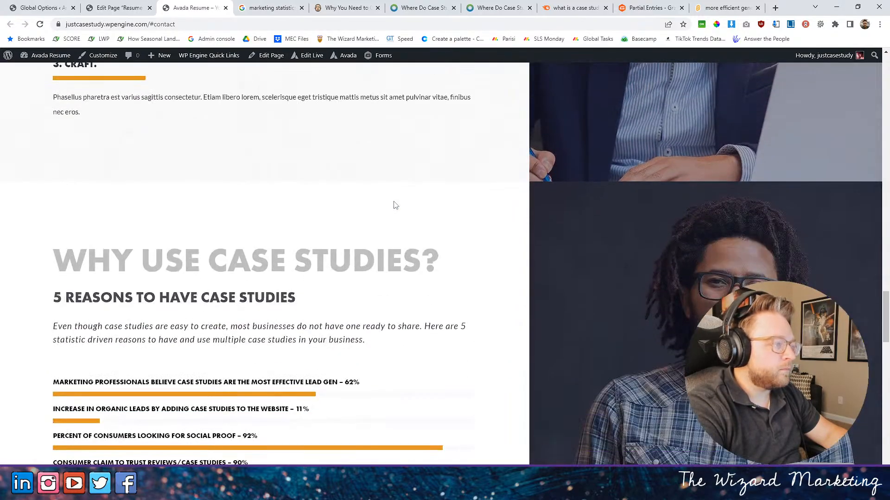
scroll(395, 205, "down", 18)
scroll(396, 205, "down", 4)
scroll(396, 205, "up", 20)
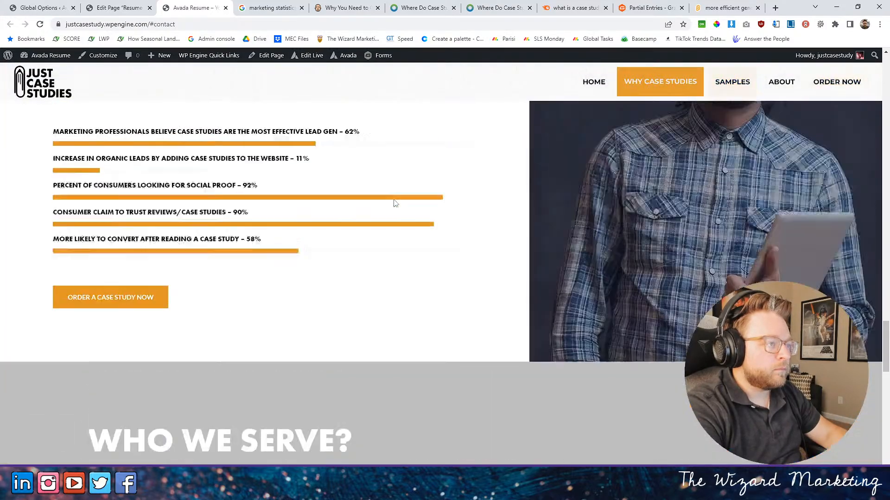
scroll(395, 204, "up", 20)
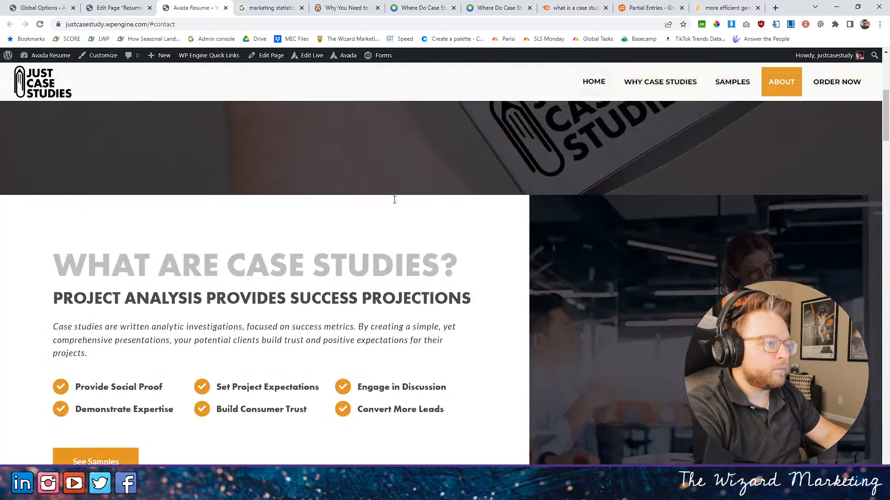
scroll(395, 204, "down", 5)
scroll(395, 204, "down", 20)
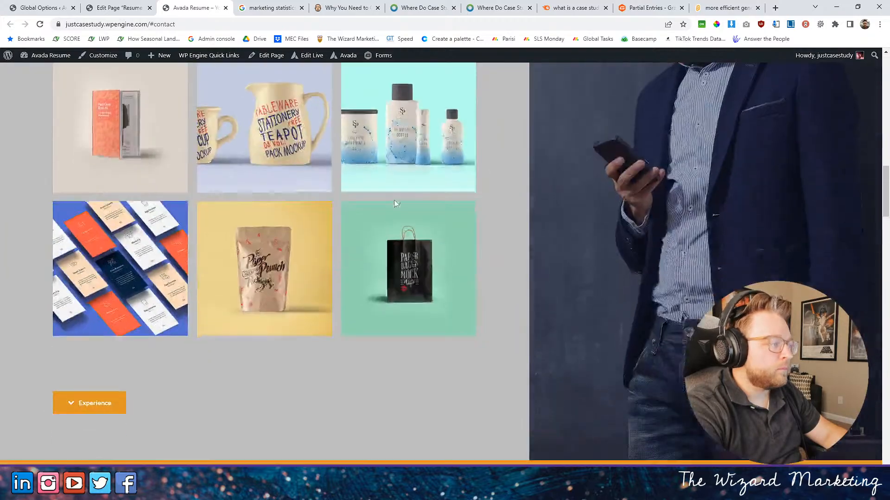
scroll(396, 204, "down", 20)
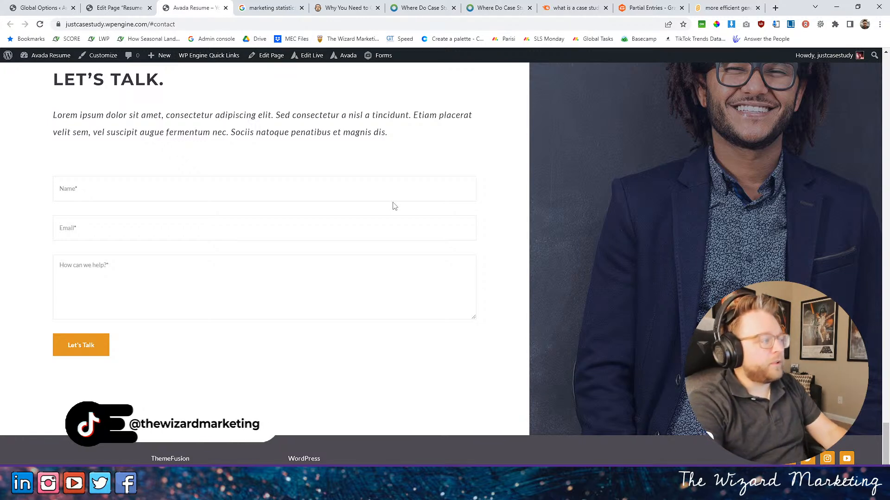
scroll(333, 170, "up", 4)
scroll(274, 234, "down", 2)
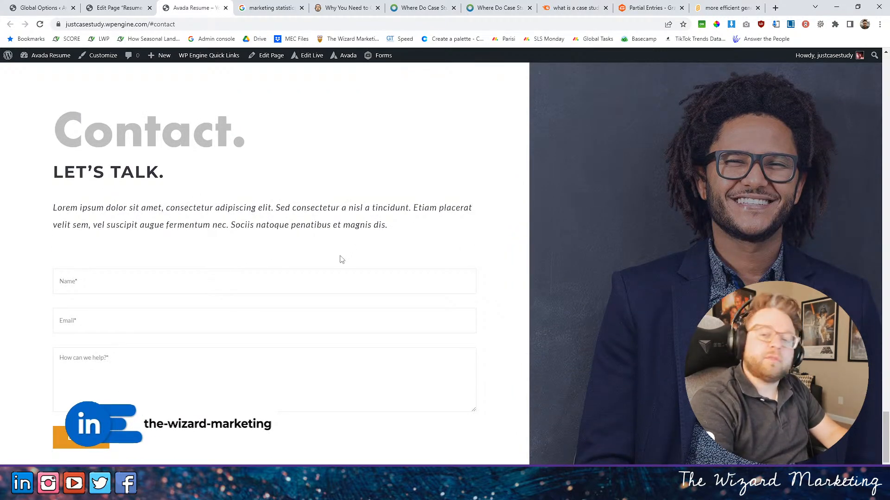
scroll(320, 159, "up", 3)
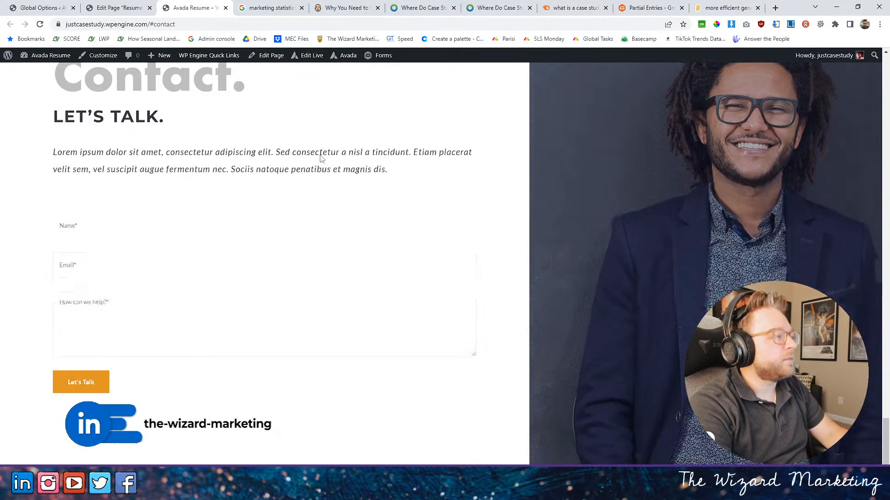
scroll(334, 151, "up", 5)
scroll(338, 148, "down", 8)
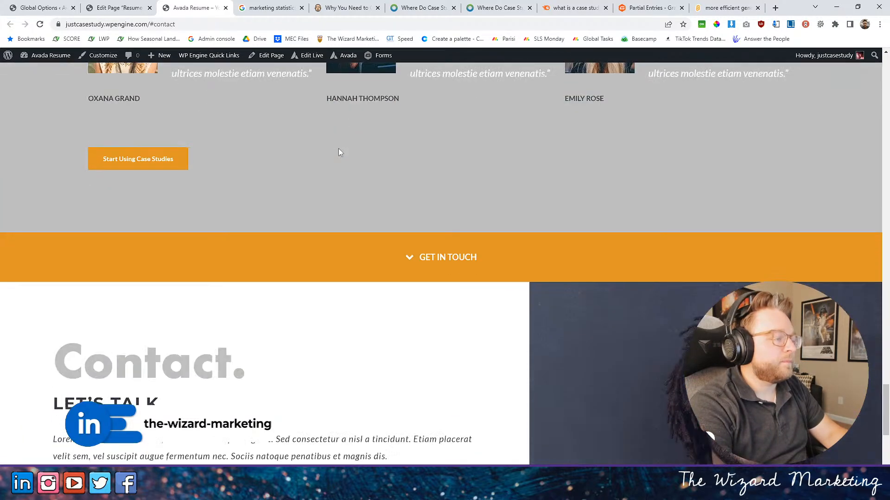
scroll(320, 152, "up", 2)
- In the page editor, replace the Contact section's main title with "Have Questions?" and save the title element
left_click(115, 7)
scroll(334, 329, "down", 8)
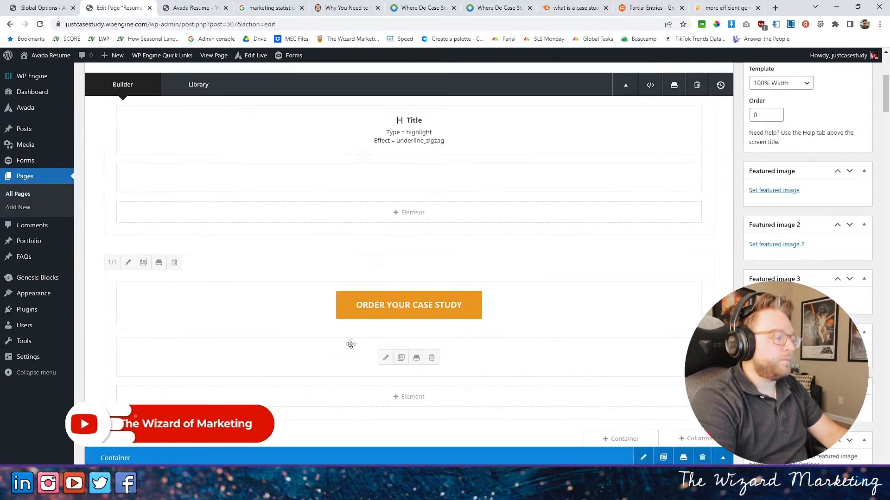
scroll(333, 330, "down", 10)
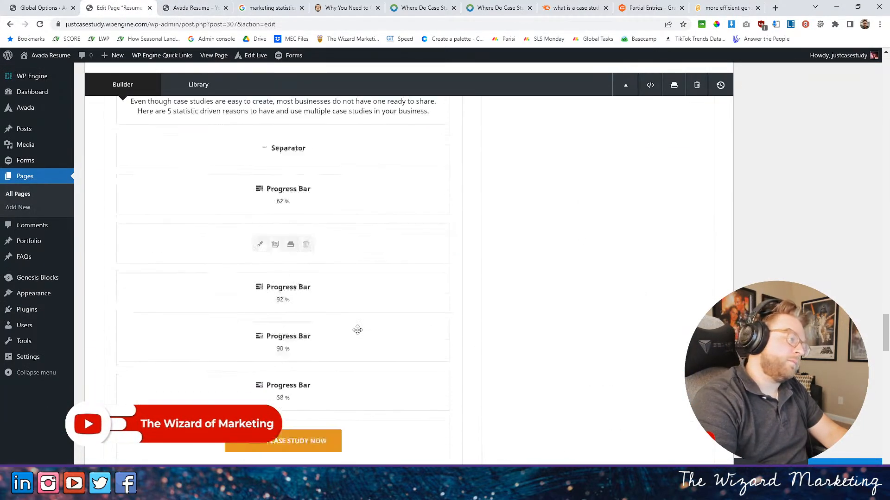
scroll(362, 336, "down", 12)
scroll(360, 323, "up", 6)
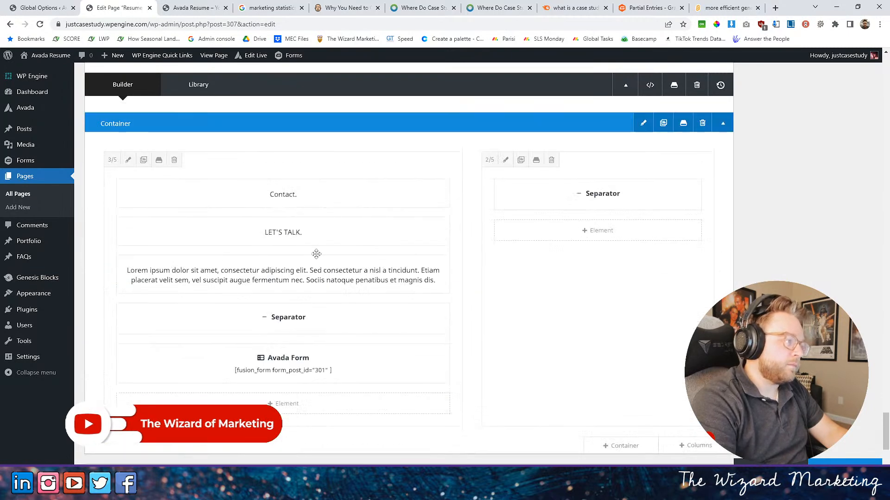
left_click(261, 193)
left_click_drag(203, 301, 118, 299)
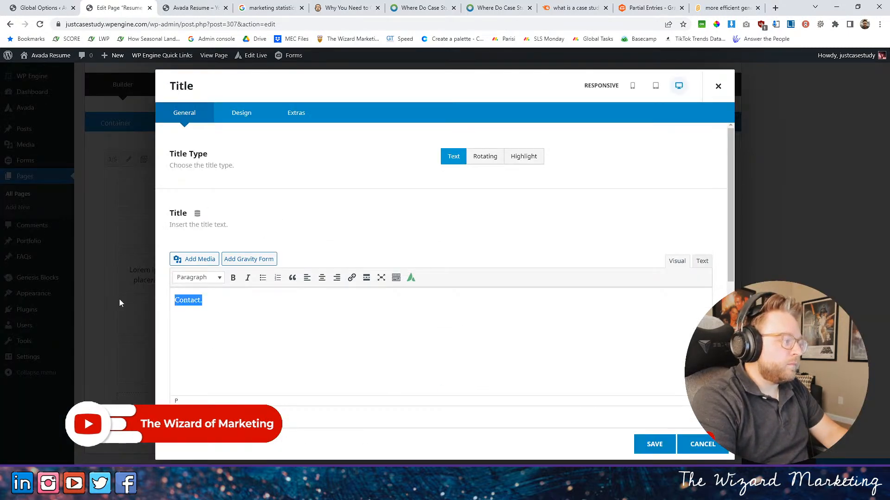
type("Have Ques")
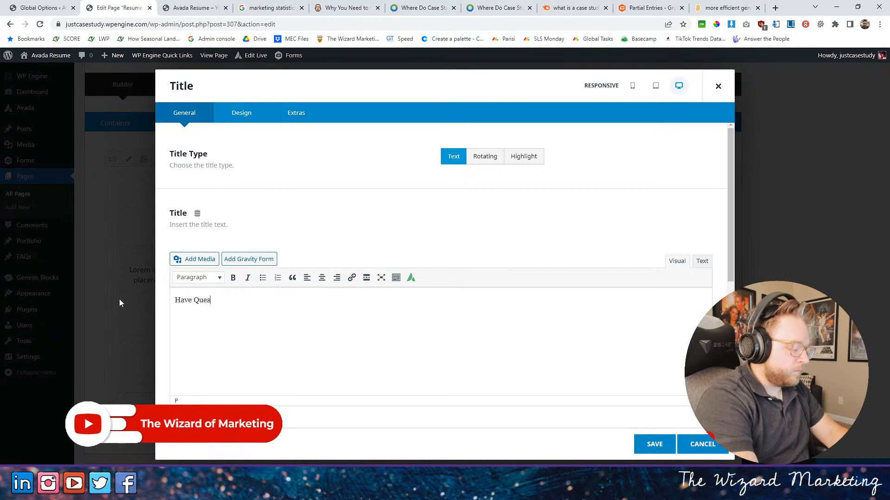
type("tions?")
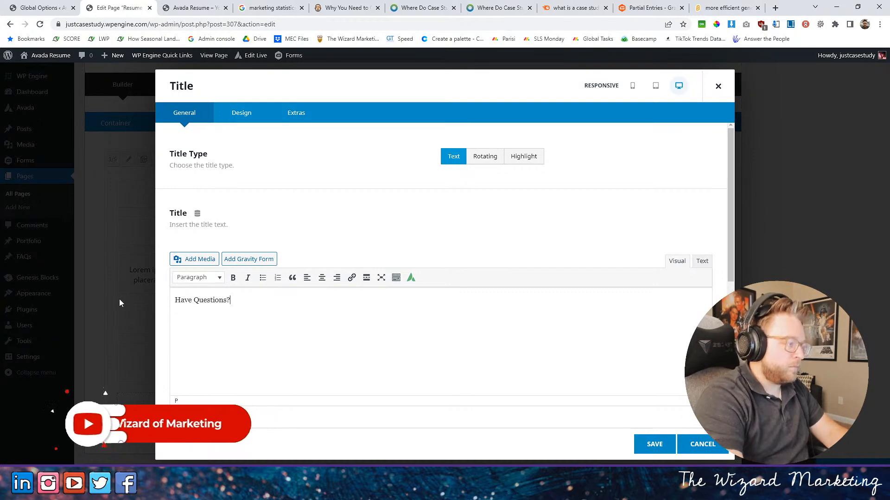
left_click(654, 444)
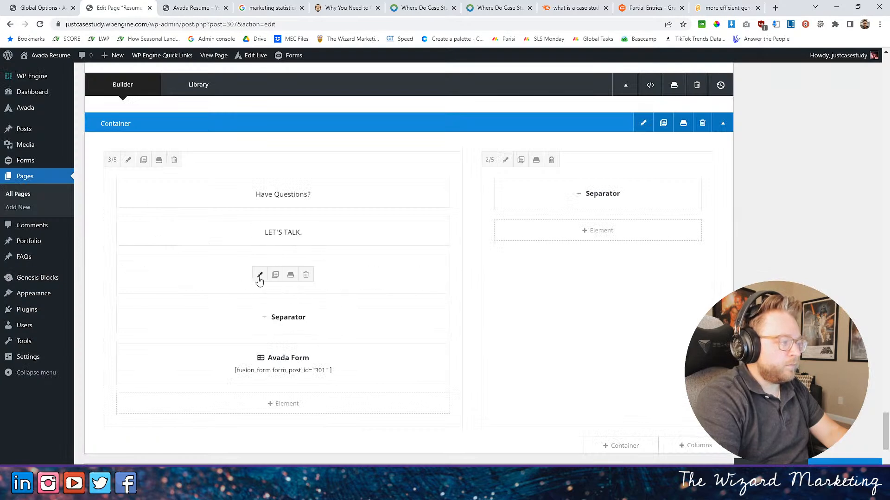
- Replace the Contact section's Lorem ipsum description with "If you aren't sure what case studies can do for you,"
left_click(258, 275)
left_click_drag(286, 314, 149, 294)
type("If you")
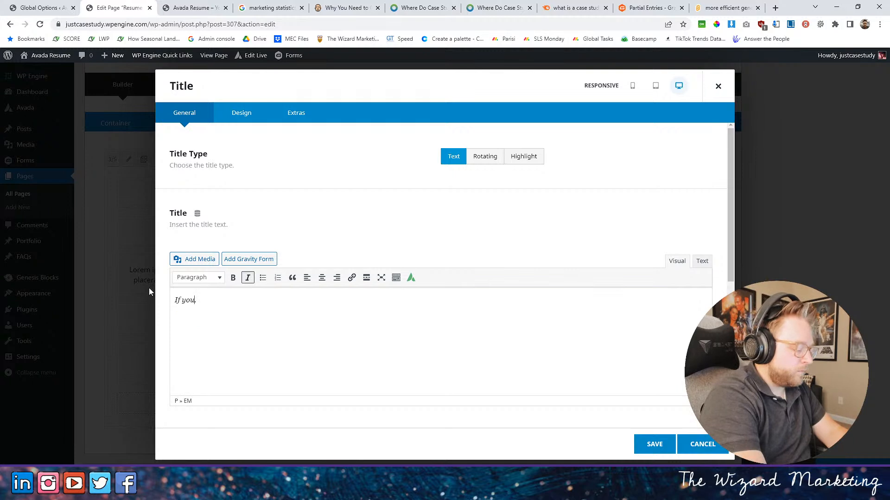
type(" aren';t sure .")
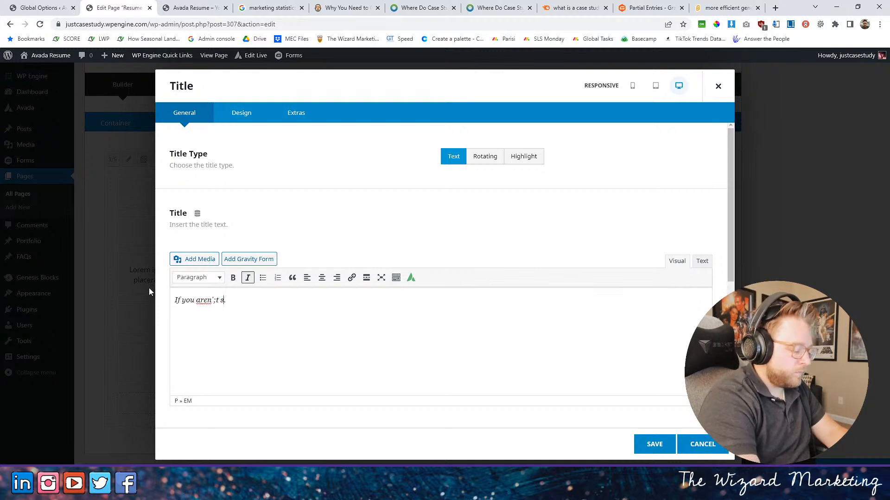
type("what case ")
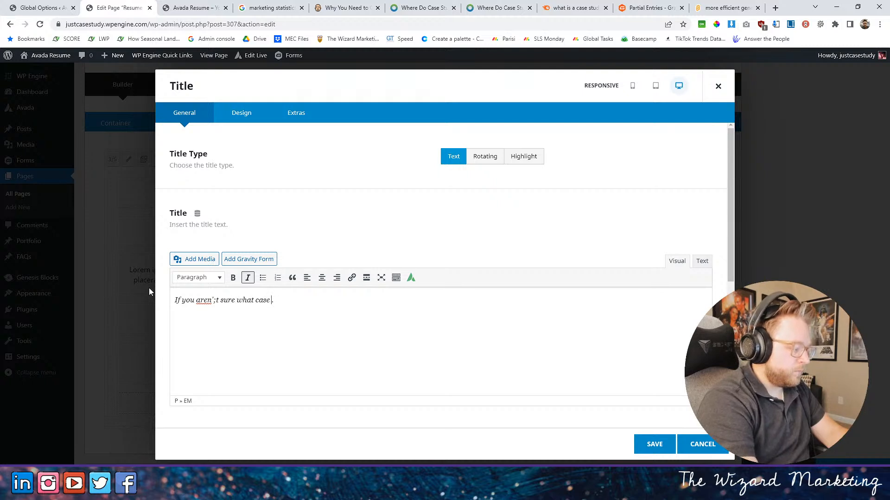
type("su")
key("BackSpace")
key("BackSpace")
type("studies can do y")
type("ou")
key("BackSpace")
key("BackSpace")
key("BackSpace")
type("fopr you, or ")
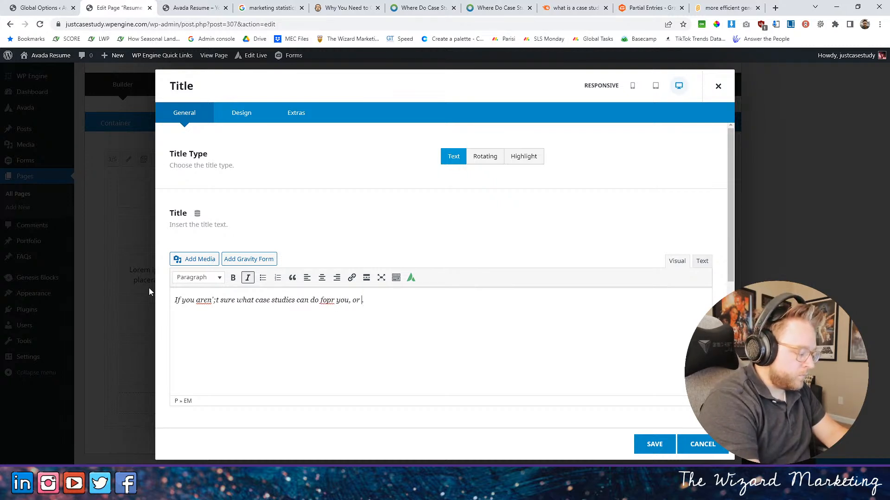
type("you simply wa")
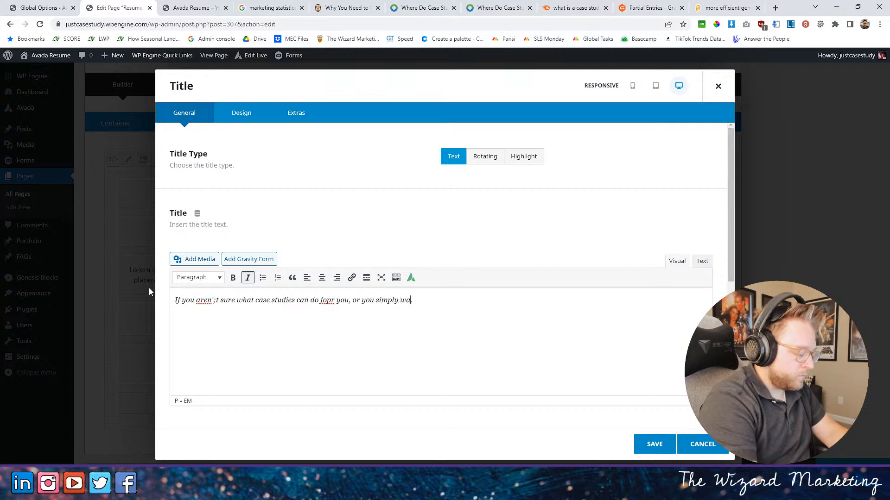
type("nt a little more")
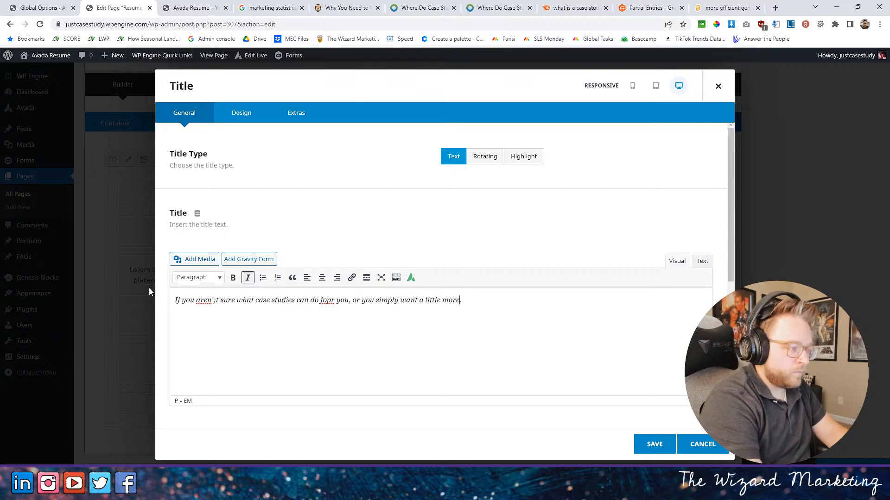
type(" clarity on how we")
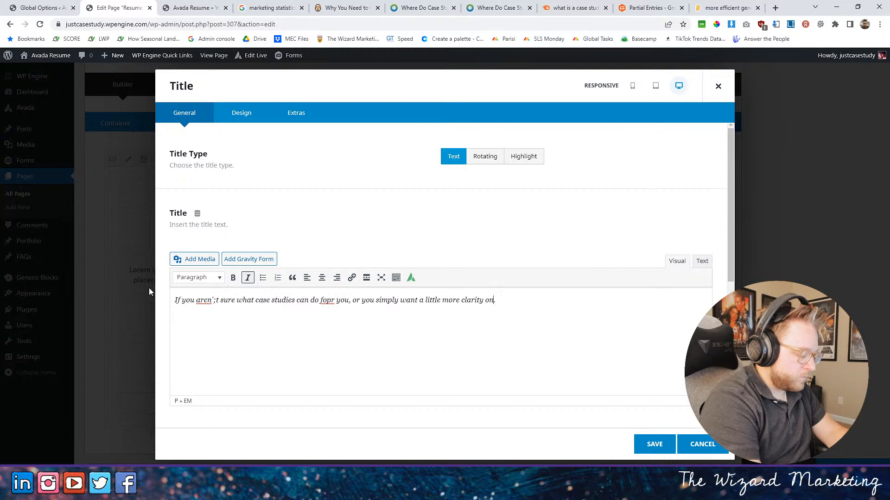
type(" work, ")
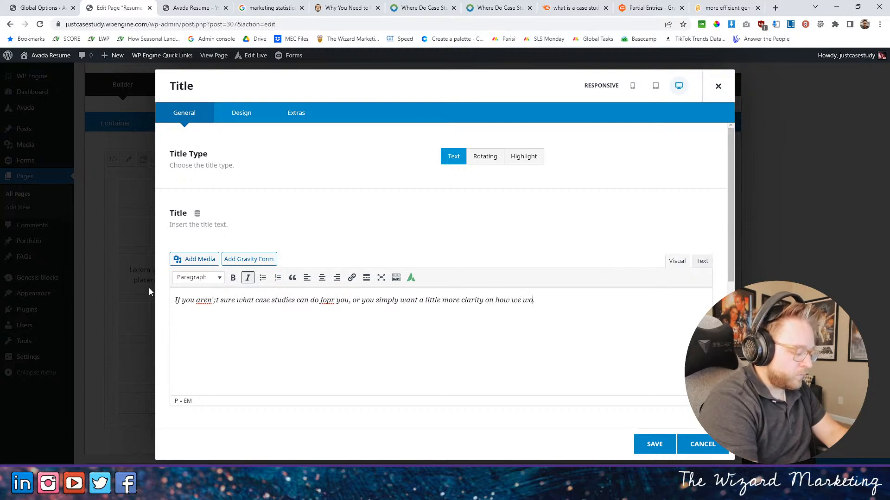
type("fill out the form")
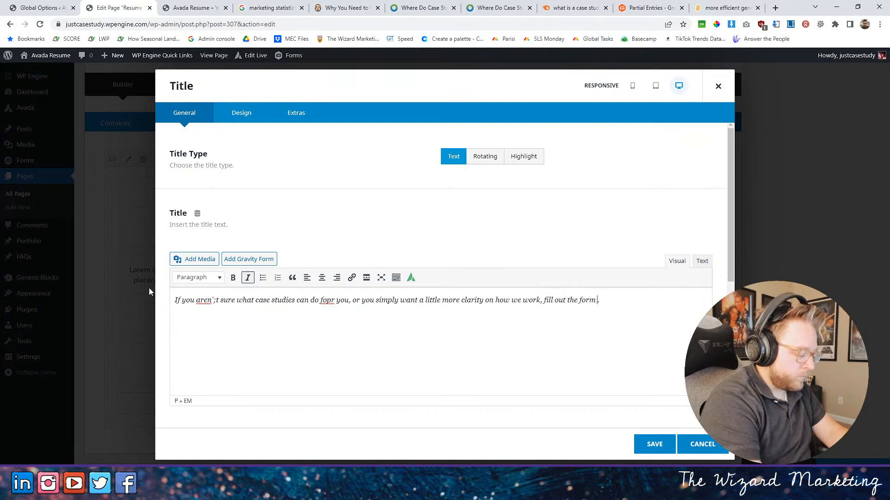
type(" below and we will reach out to you")
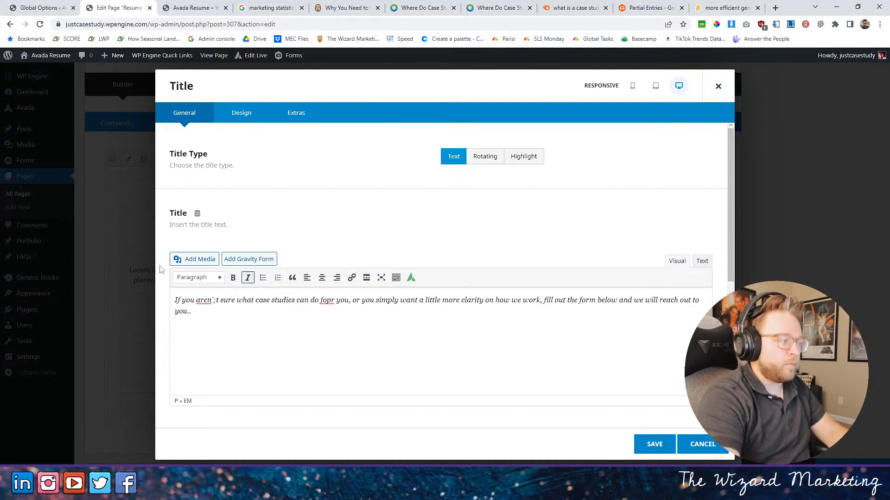
- Correct the misspelled words in the description to "aren't" and "for"
right_click(205, 302)
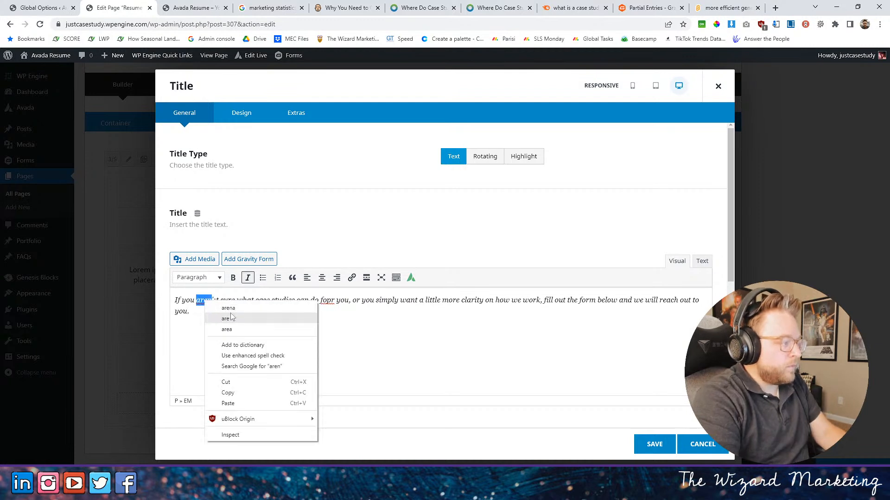
left_click(216, 300)
left_click(217, 299)
key("BackSpace")
left_click(329, 301)
key("BackSpace")
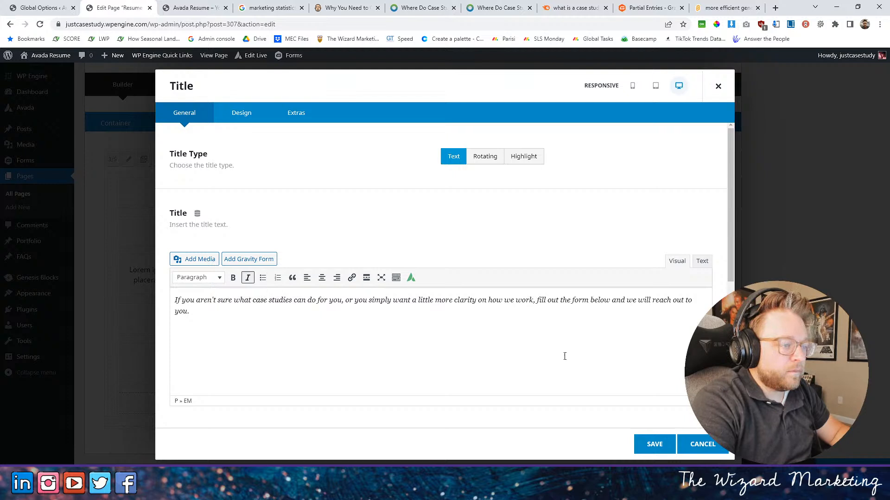
- Replace "and" after "form below" with a period, start a new sentence with "We will reach out to you", and save the title element
left_click_drag(611, 301, 624, 302)
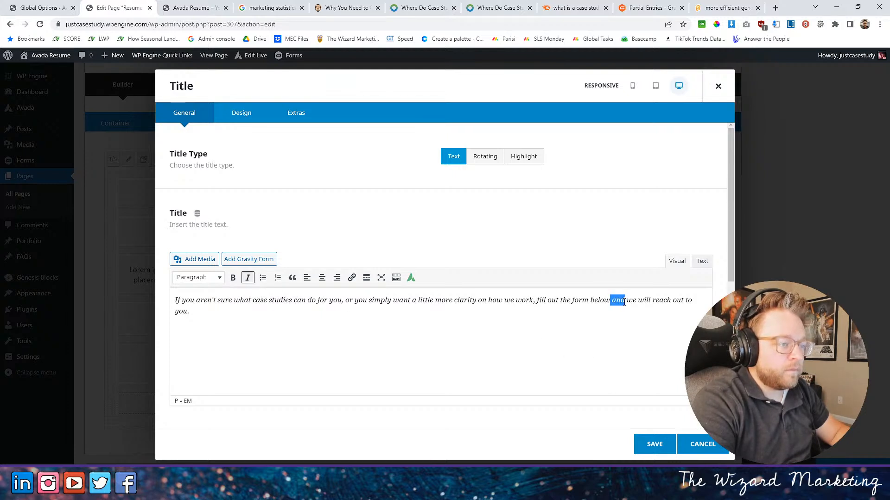
type(".")
key("Delete")
key("Delete")
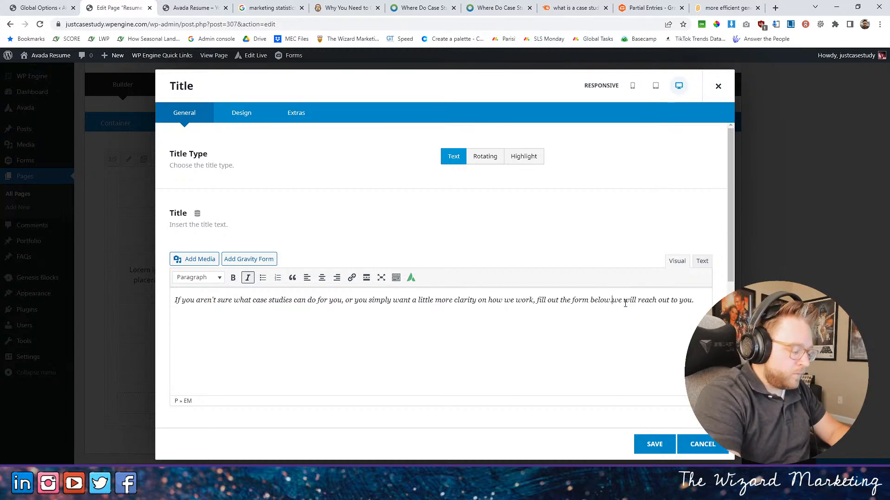
type("W")
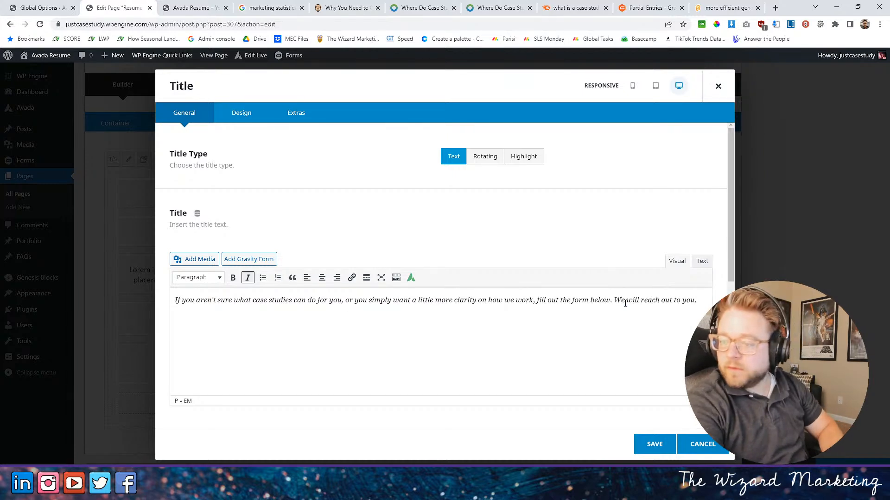
left_click(654, 444)
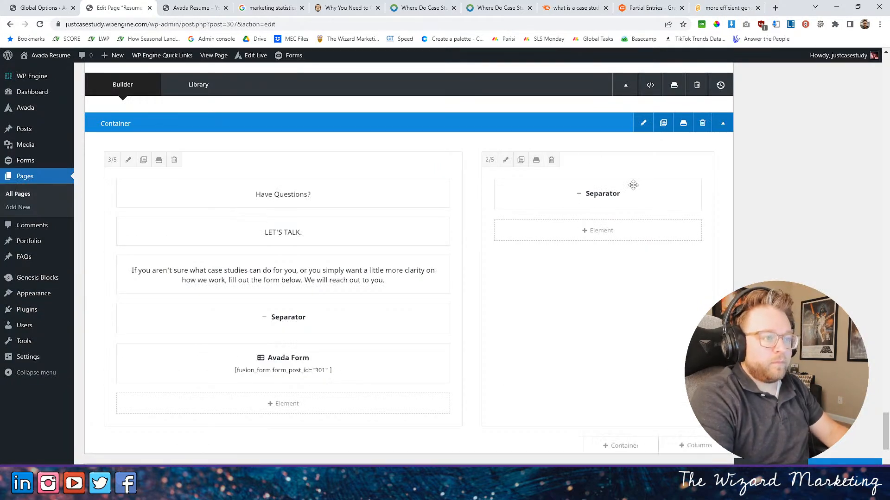
- Open the settings of the 2/5 column beside the contact form, and load Envato Elements in the Scratch project's browser tab
left_click(505, 159)
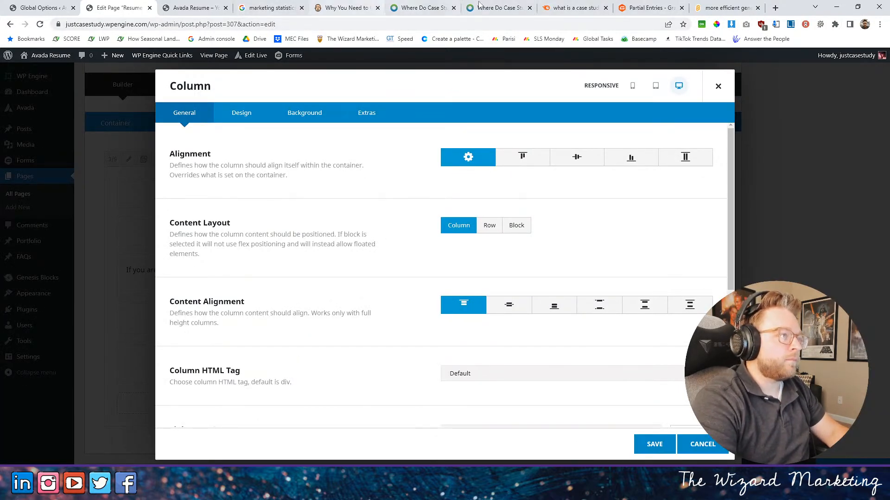
left_click(725, 8)
left_click(599, 22)
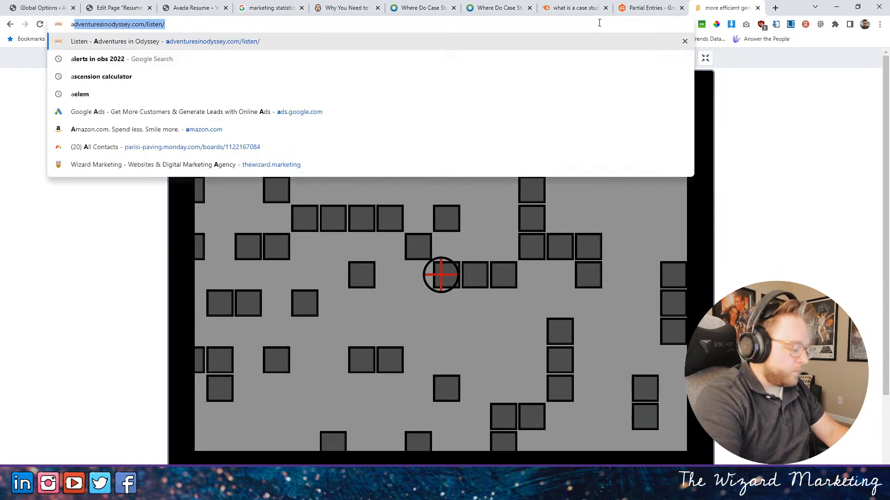
type("elem")
key("Return")
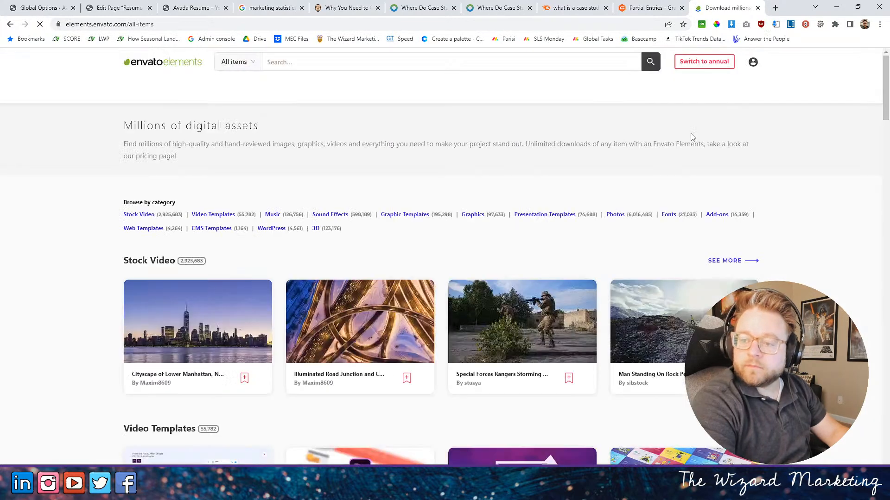
- Search Envato Elements for "email" and limit the results to photos
left_click(297, 64)
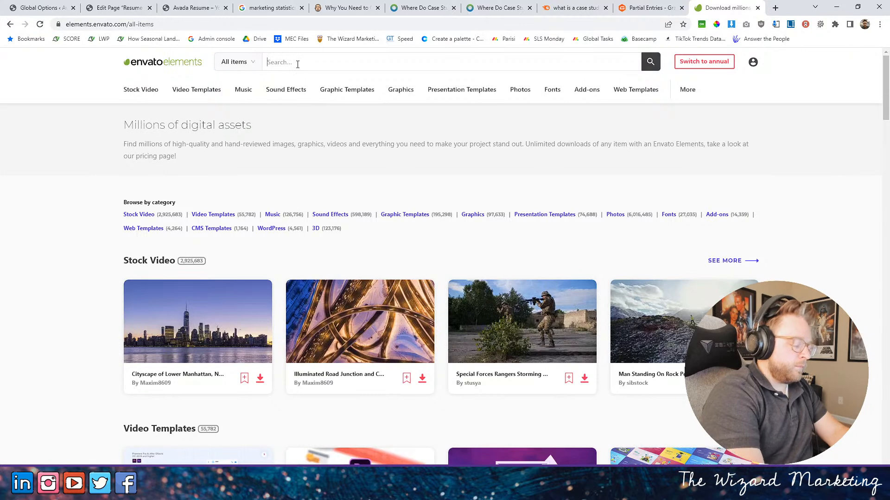
type("email")
key("Return")
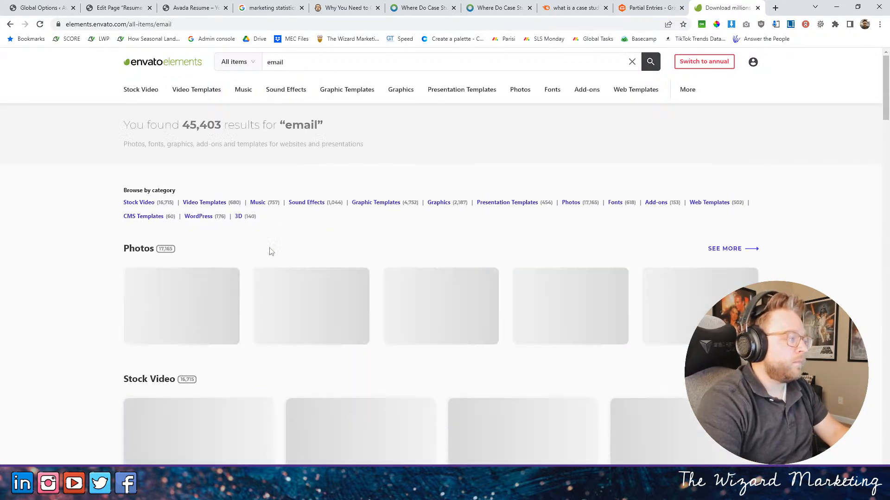
left_click(146, 251)
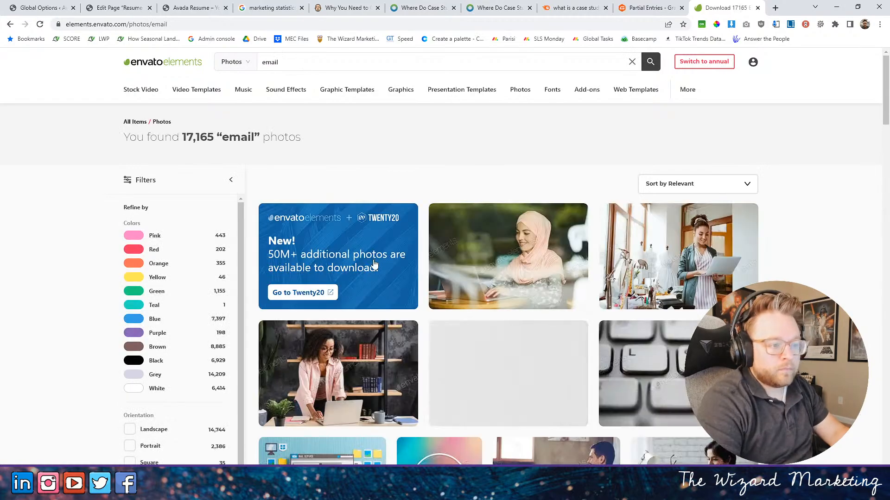
- Find the "Entrepreneur Answering E-mails" photo of a man using a tablet and download it under the Just Case Studies project
scroll(463, 278, "down", 4)
scroll(561, 262, "down", 2)
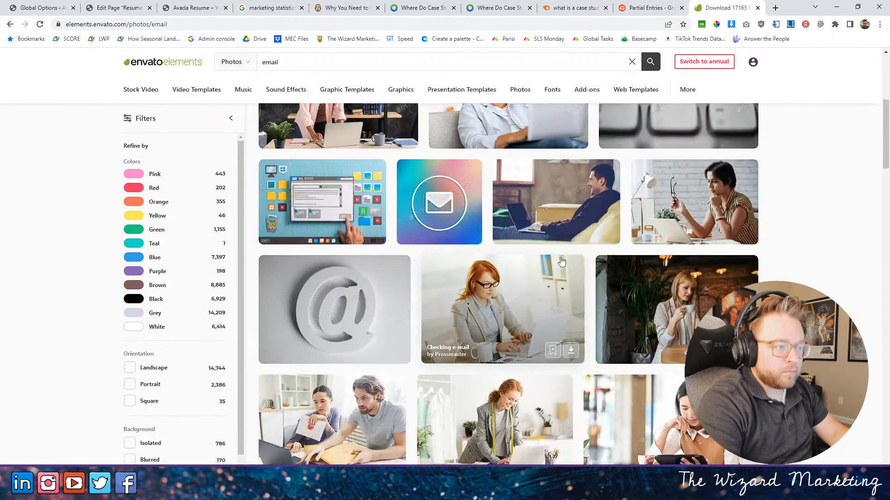
scroll(562, 262, "down", 8)
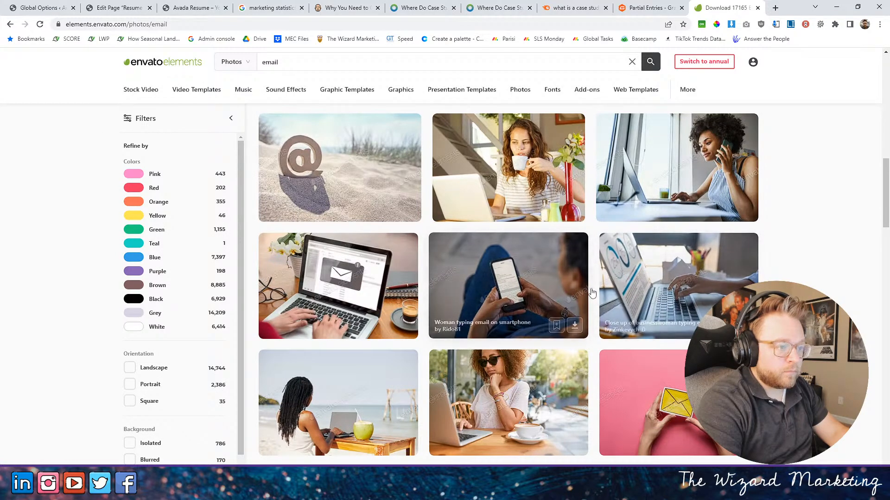
scroll(531, 294, "down", 3)
scroll(531, 295, "down", 2)
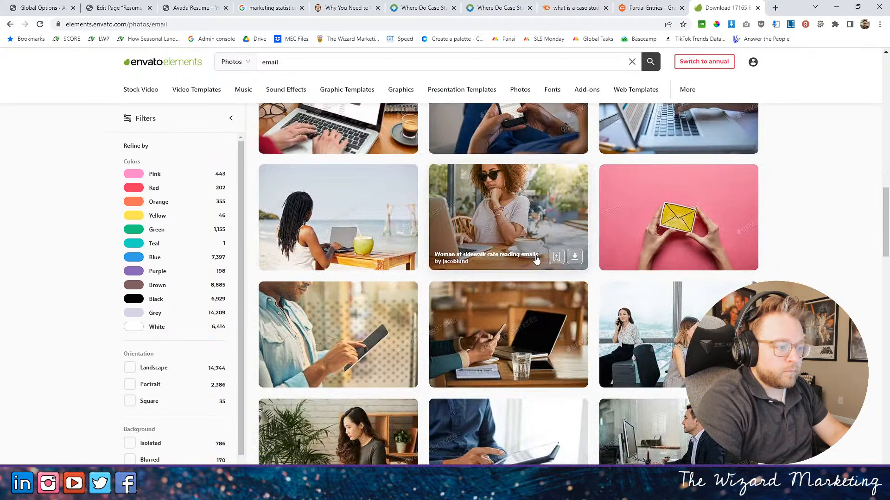
scroll(536, 260, "down", 2)
scroll(536, 262, "down", 5)
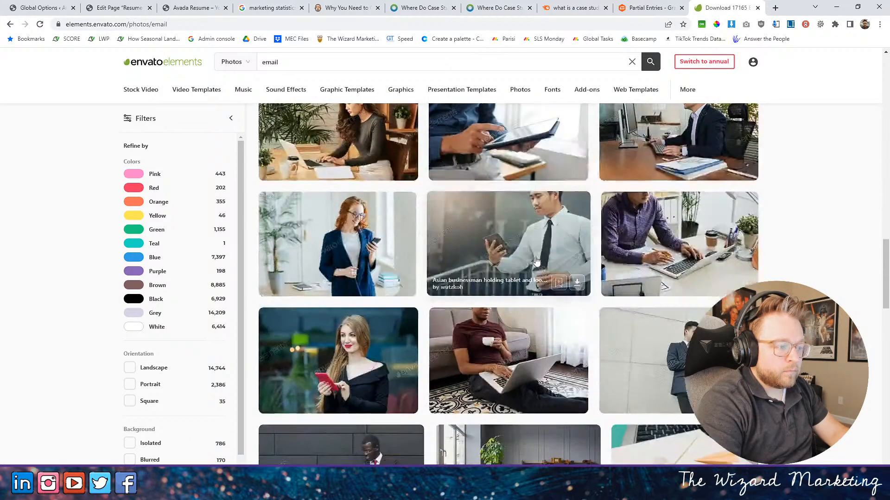
scroll(535, 261, "up", 3)
left_click(575, 306)
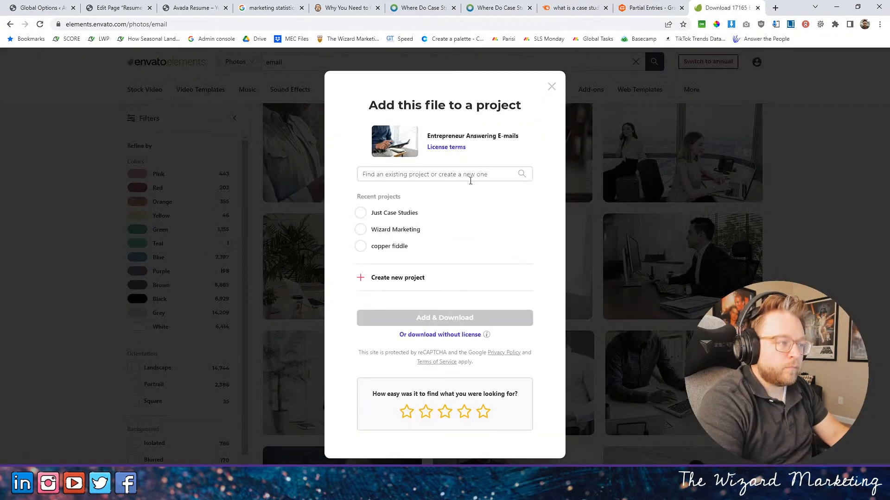
left_click(360, 213)
left_click(454, 322)
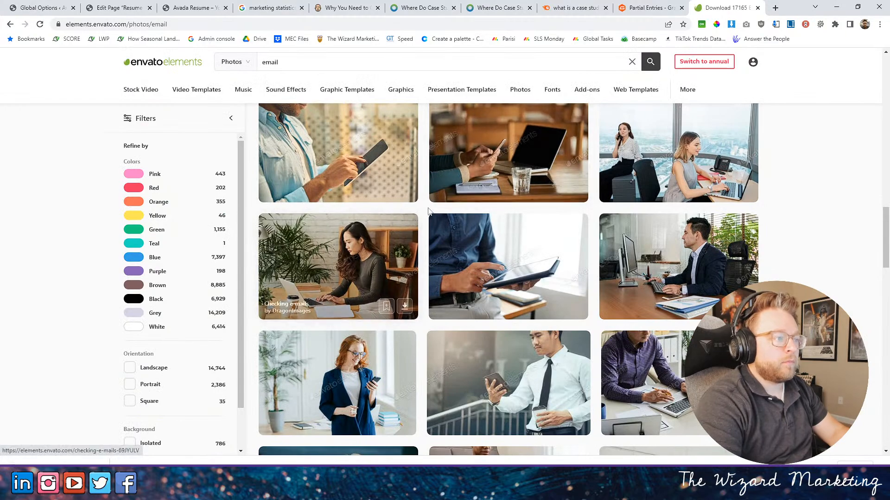
- Return to the page editor and upload the downloaded tablet photo as the 2/5 column's background image
scroll(462, 202, "down", 10)
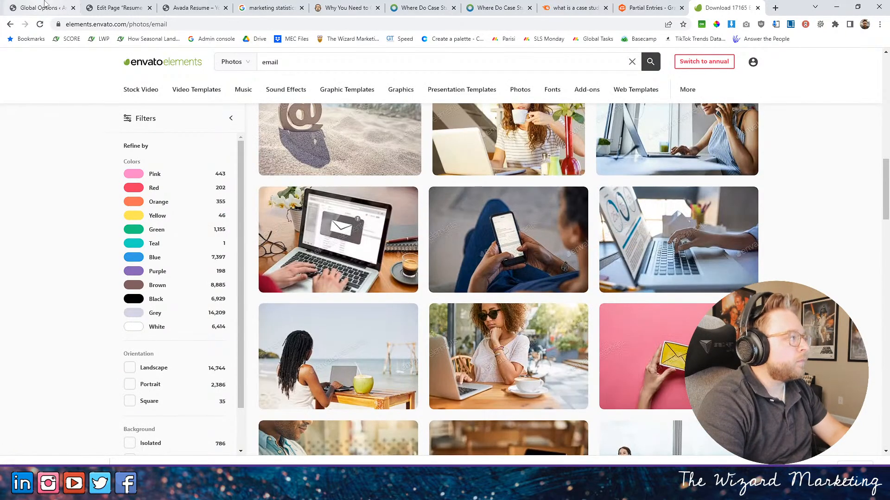
left_click(635, 6)
left_click(570, 6)
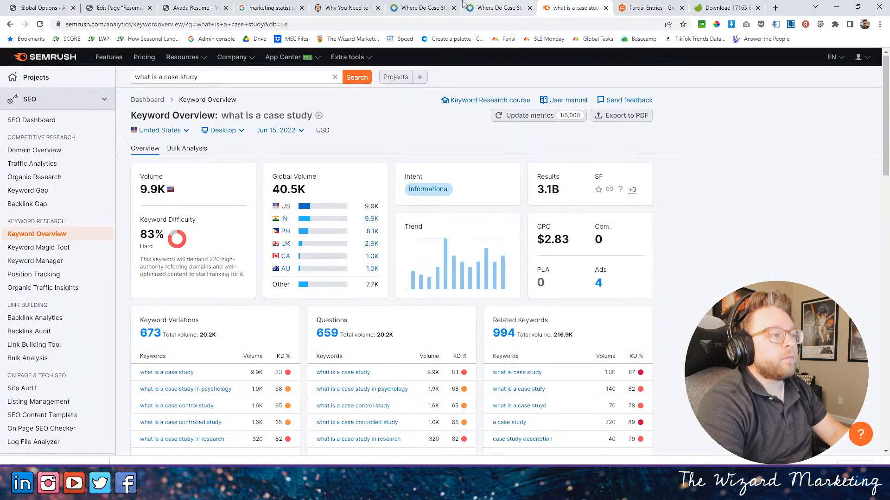
left_click(490, 6)
left_click(194, 7)
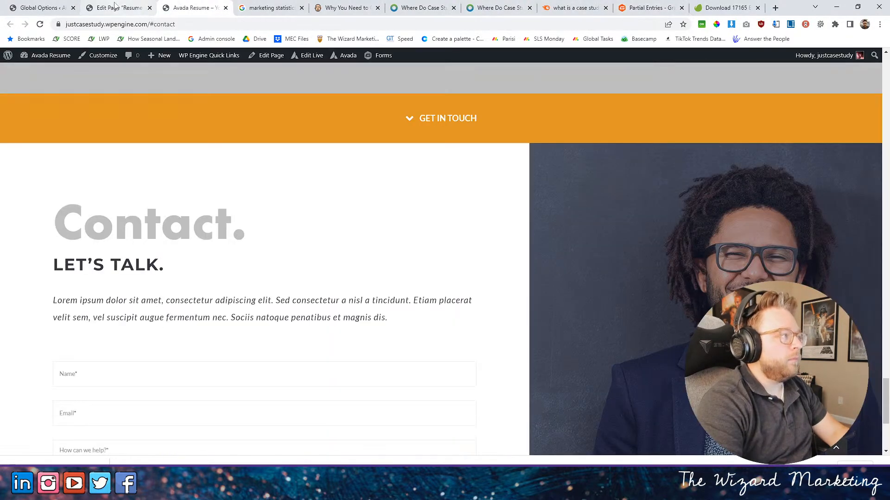
left_click(124, 8)
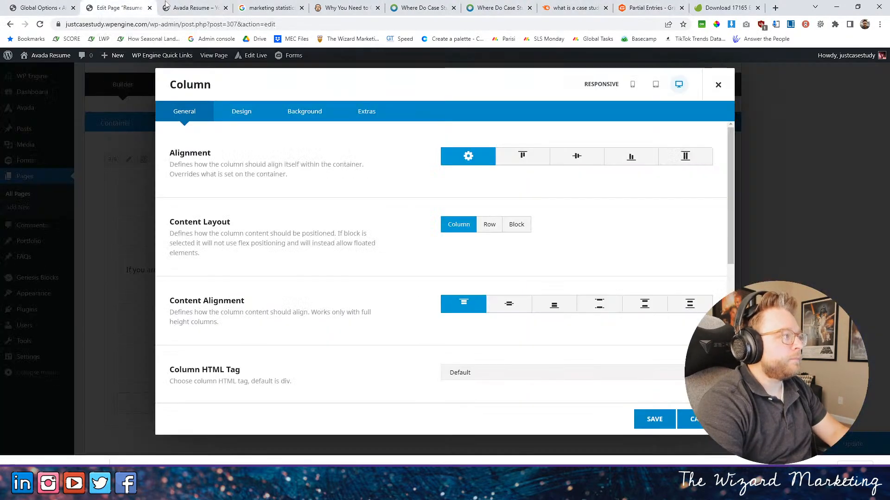
left_click(305, 114)
left_click(591, 172)
left_click(693, 365)
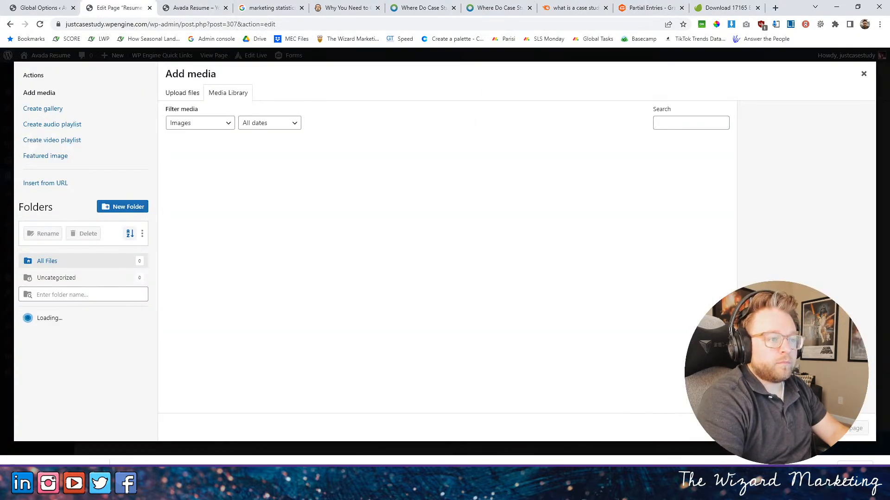
left_click_drag(70, 462, 287, 315)
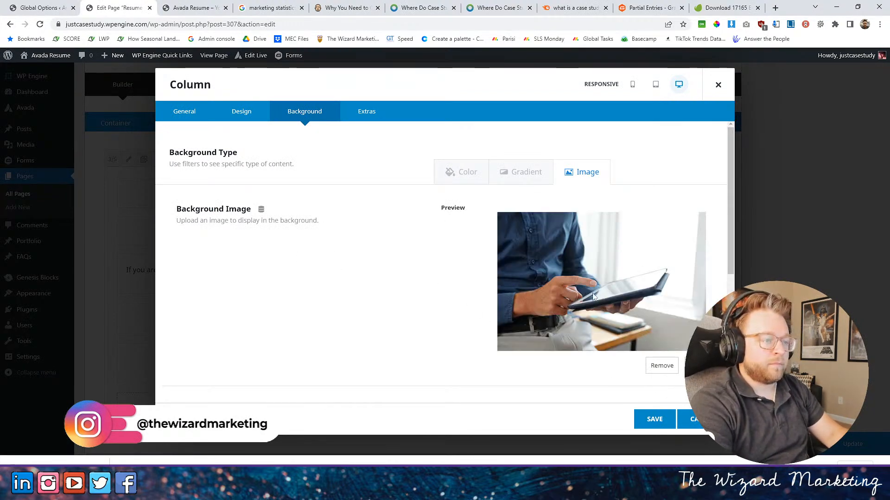
- Set the column's background position to Center Center
scroll(560, 291, "down", 4)
scroll(486, 264, "down", 1)
left_click(489, 245)
left_click(470, 338)
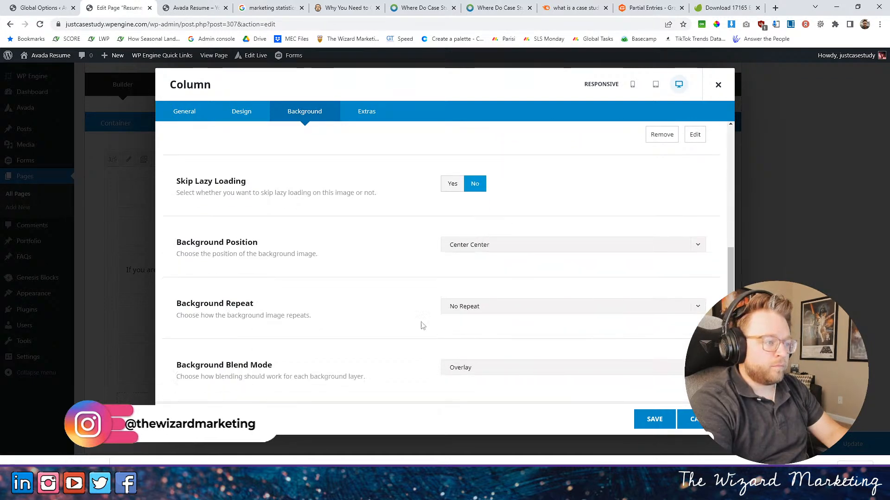
- Set the column's background blend mode to Multiply and its background color to the global color Graphite Dark
left_click(468, 370)
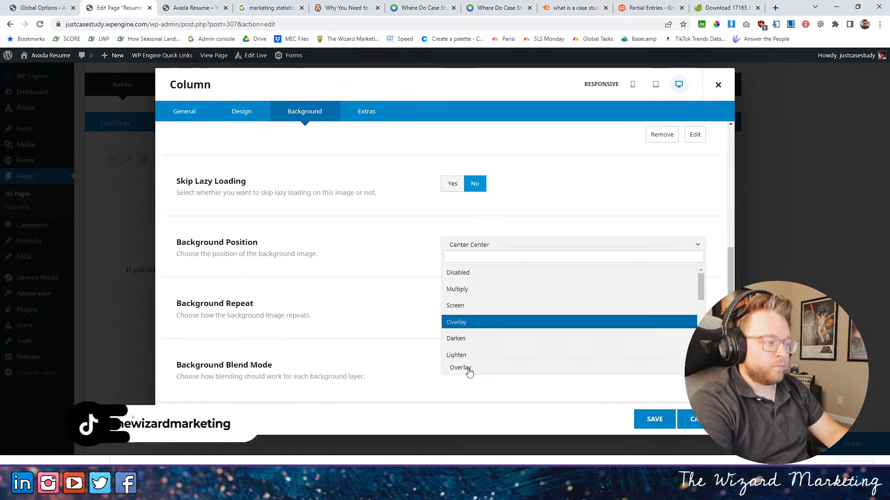
left_click(468, 290)
left_click(247, 121)
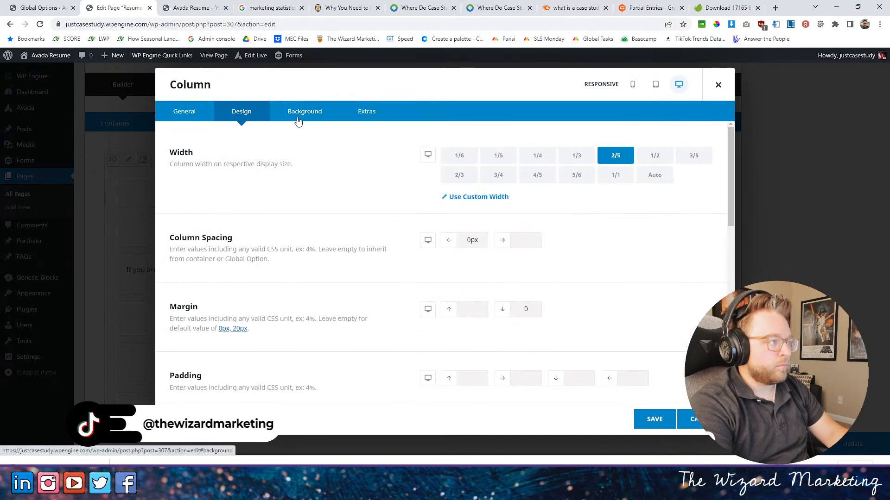
left_click(296, 118)
left_click(460, 174)
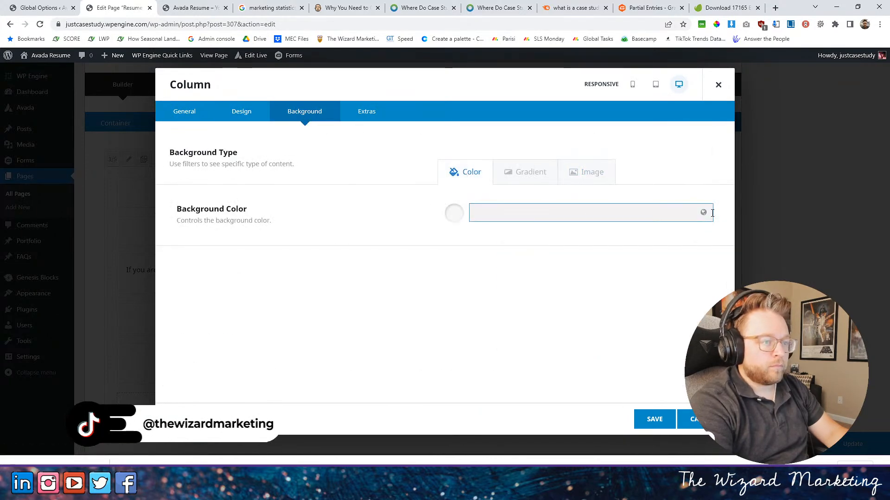
left_click(573, 214)
left_click(528, 251)
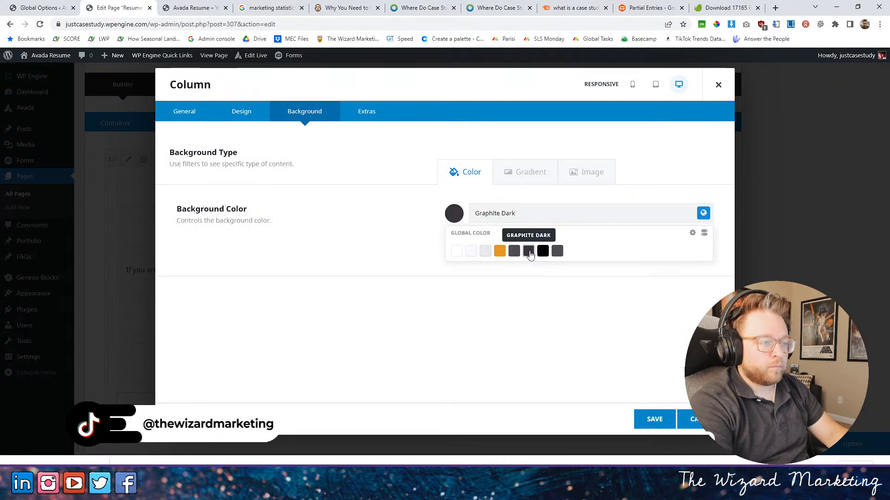
left_click(565, 324)
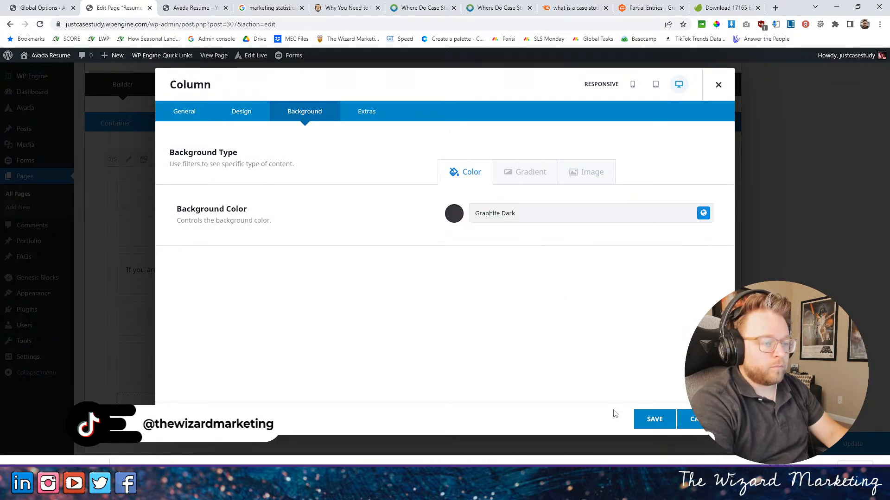
- Save the column settings, update the page, and reload the live home page at the Contact section
left_click(655, 418)
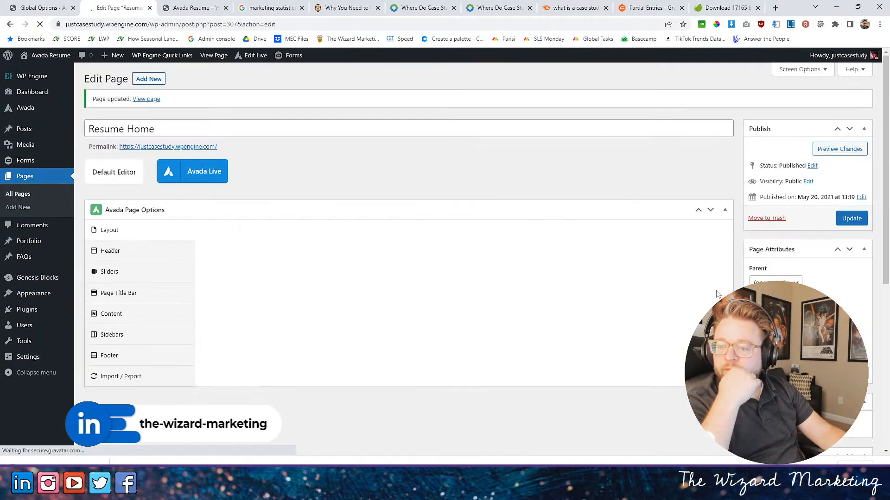
left_click(217, 8)
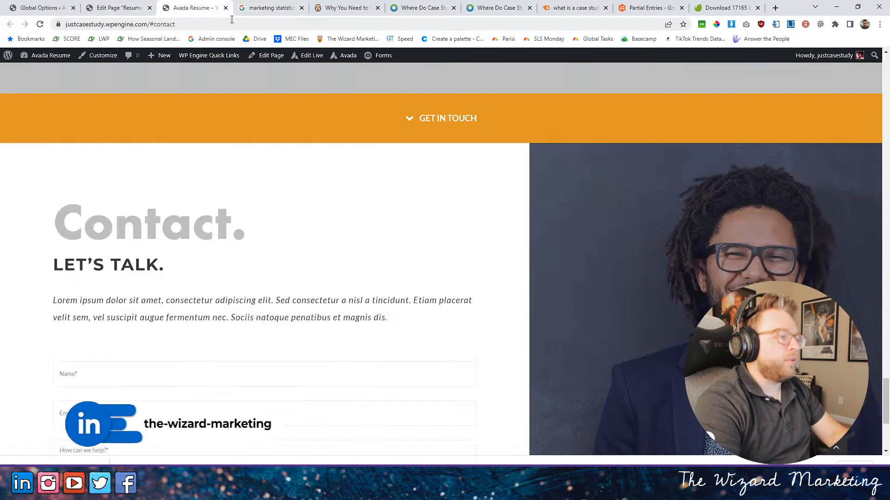
left_click(38, 24)
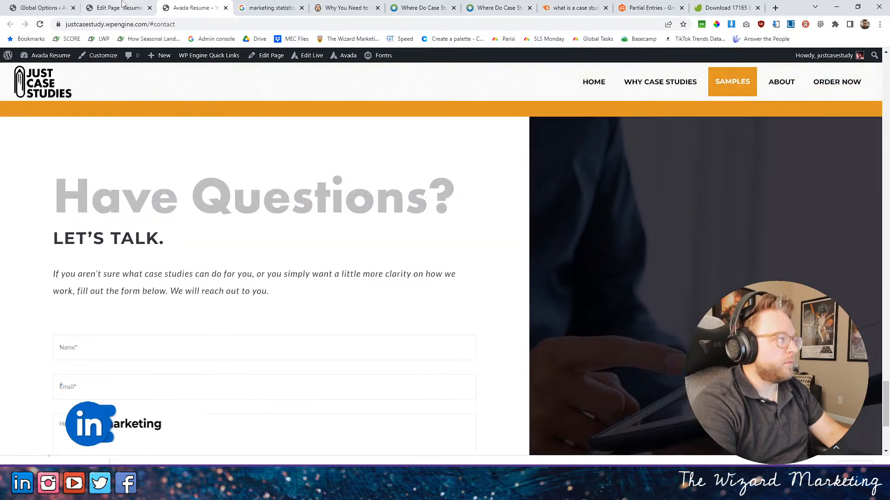
- In the page editor, set the "Have Questions?" title's font size to 72px and save the title
key("ctrl+shift+Tab")
scroll(326, 262, "down", 4)
scroll(326, 262, "down", 10)
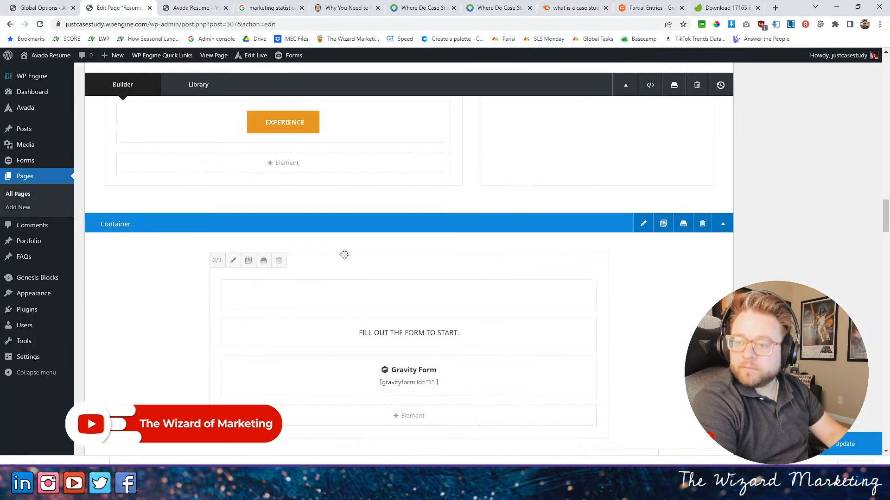
scroll(337, 253, "down", 10)
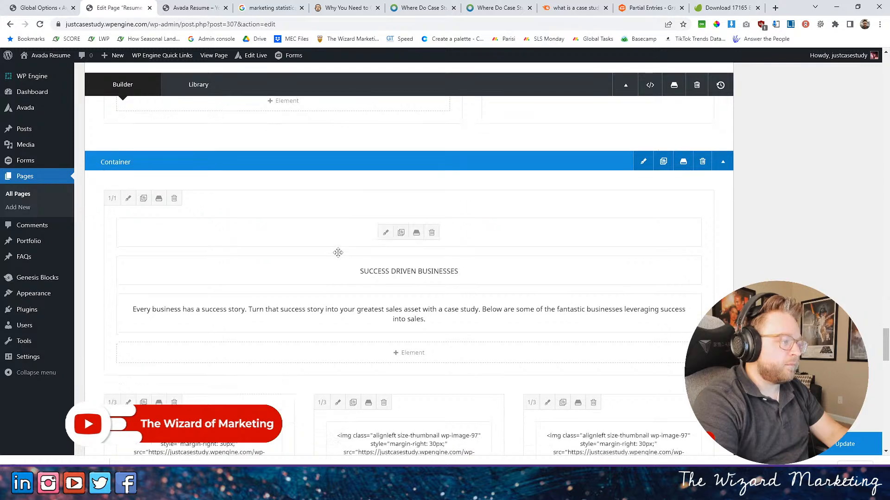
scroll(337, 251, "down", 3)
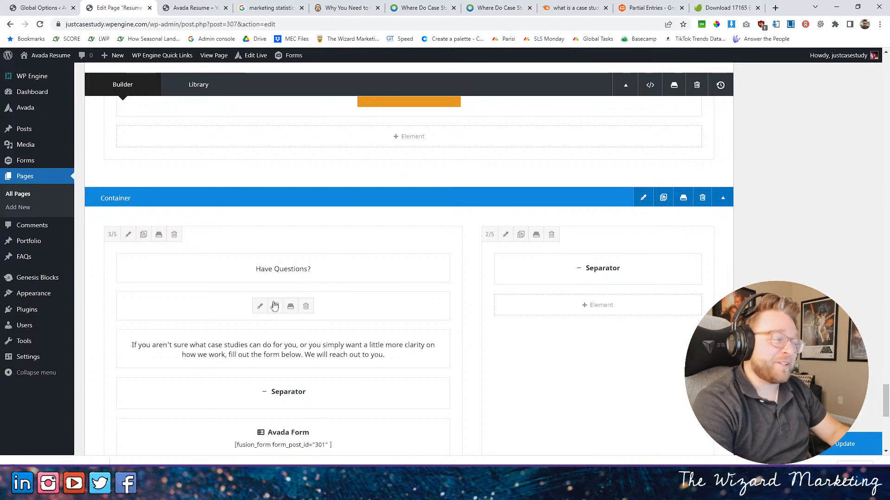
left_click(258, 269)
left_click(241, 111)
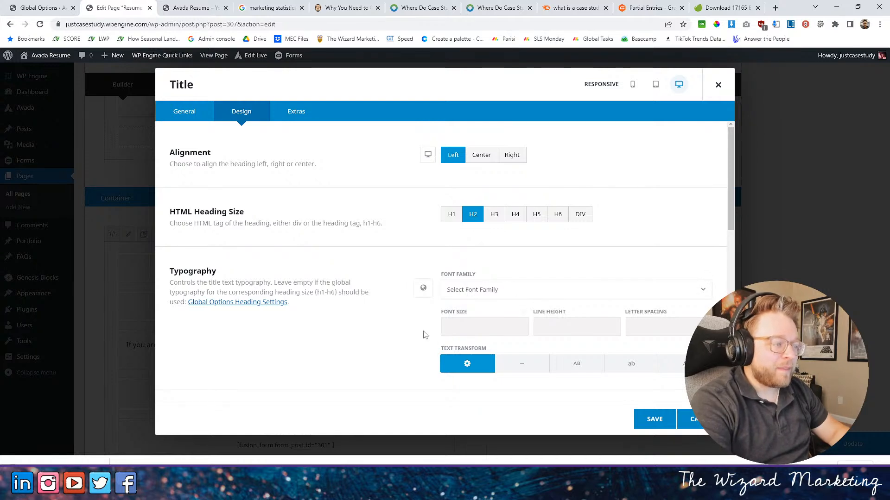
left_click(451, 329)
type("72")
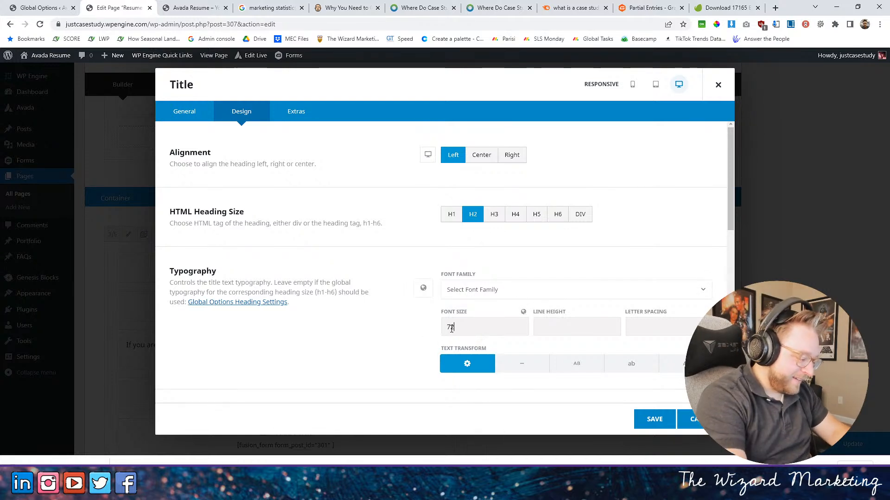
left_click(654, 419)
- Check the design settings of the title below "Have Questions?", save it, and update the page
left_click(258, 307)
left_click(242, 112)
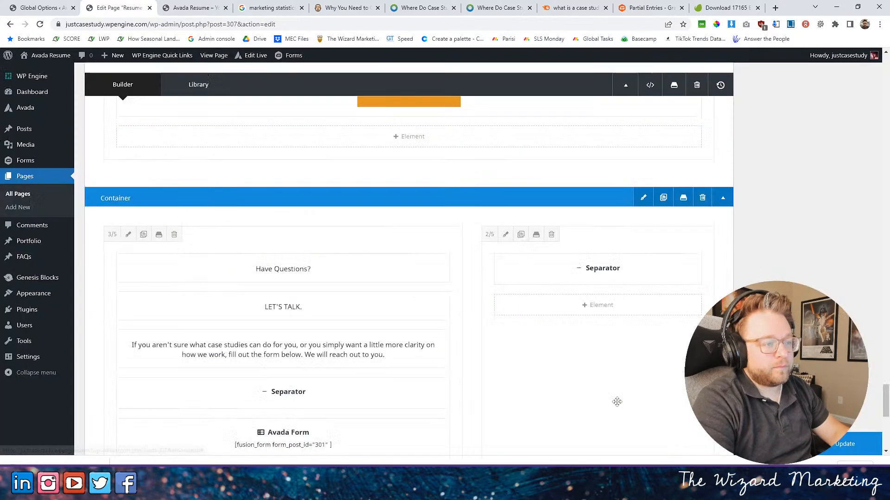
left_click(652, 419)
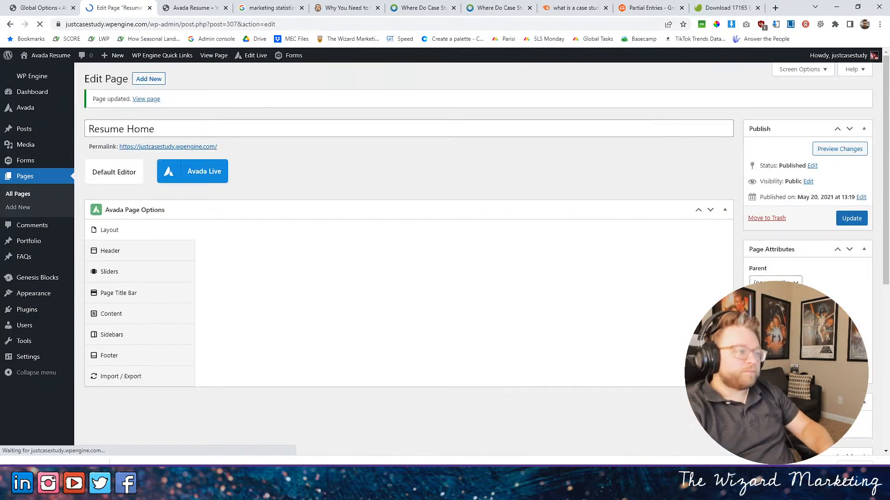
- Reload the live home page and inspect the "Have Questions?" section's heading, form and background photo
left_click(193, 8)
key("F5")
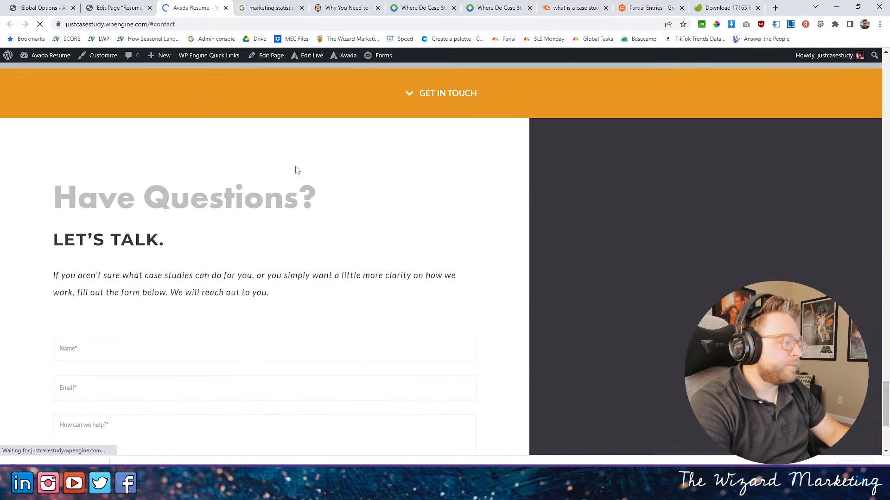
scroll(422, 263, "down", 4)
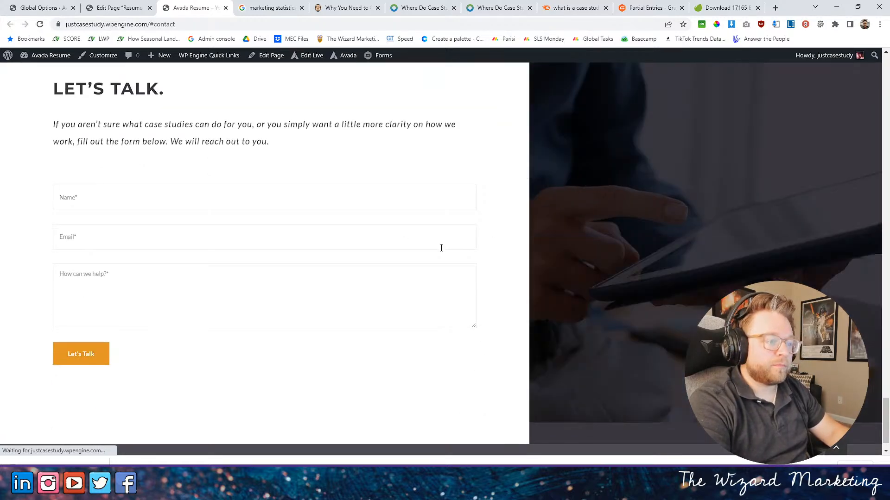
scroll(457, 254, "down", 6)
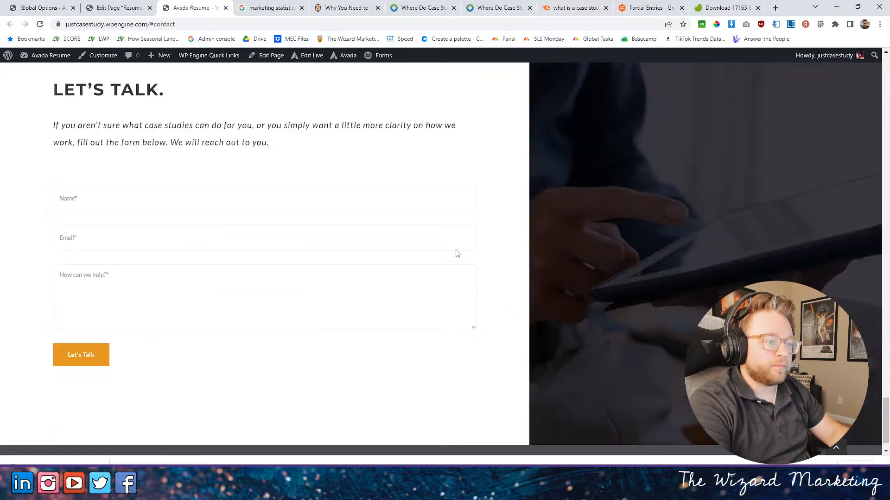
scroll(456, 249, "up", 2)
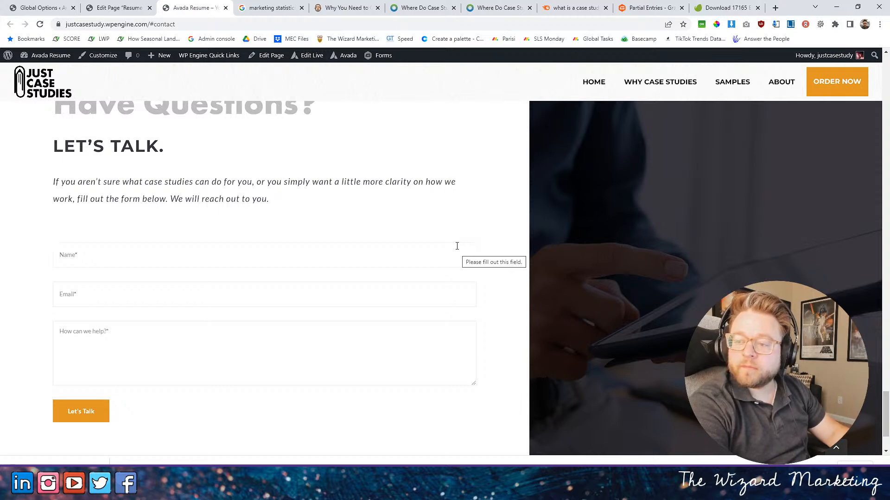
- Review the live home page's sections from the hero to the footer for remaining placeholder content and photos
scroll(472, 258, "up", 10)
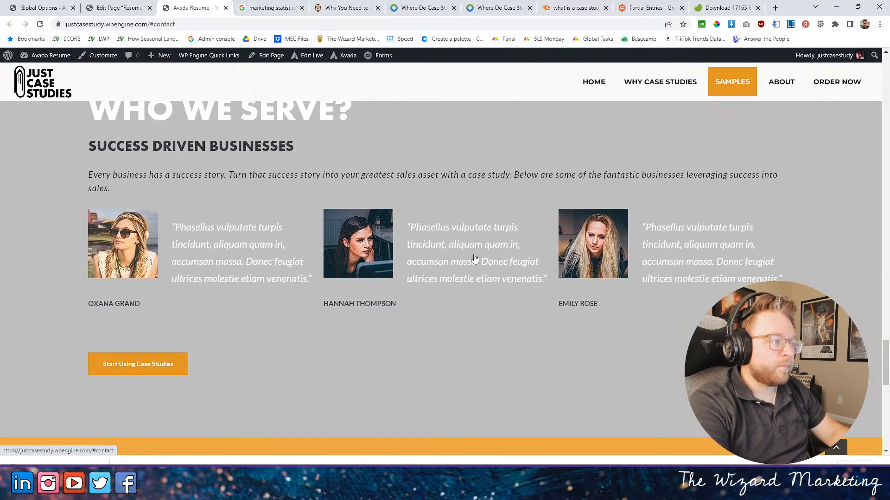
scroll(475, 258, "up", 15)
scroll(475, 257, "down", 6)
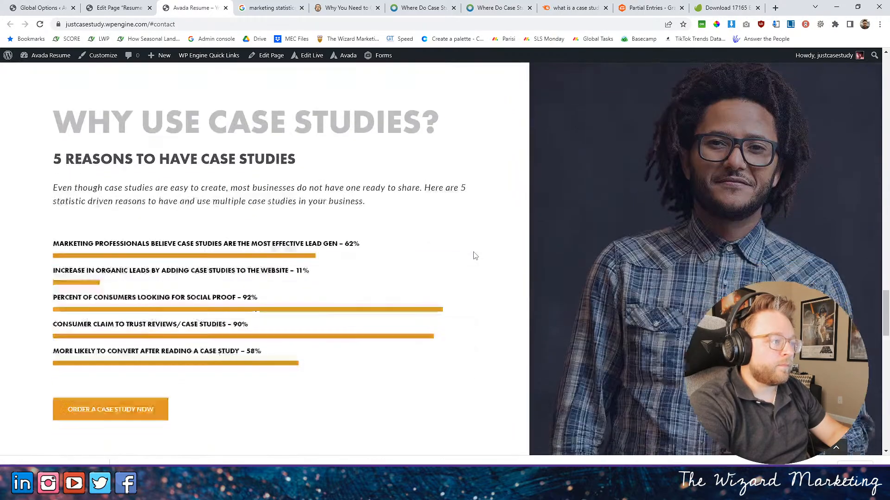
scroll(474, 255, "down", 5)
scroll(475, 255, "up", 8)
scroll(476, 255, "up", 15)
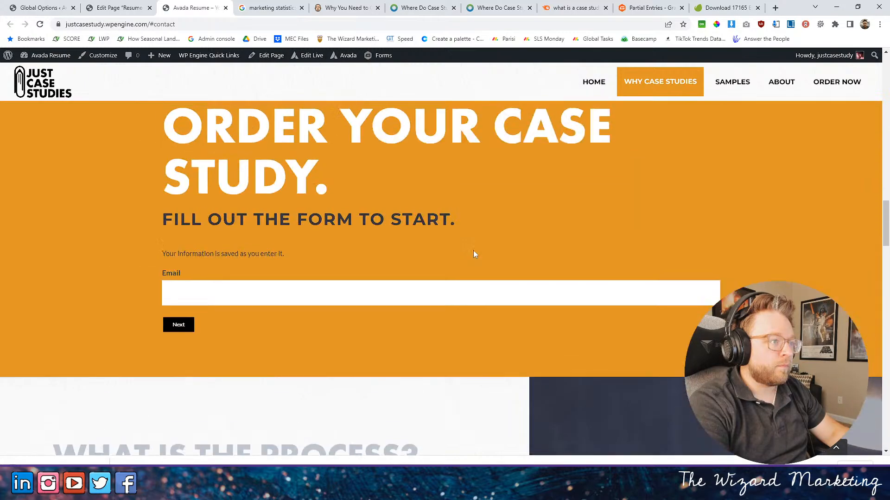
scroll(473, 251, "up", 20)
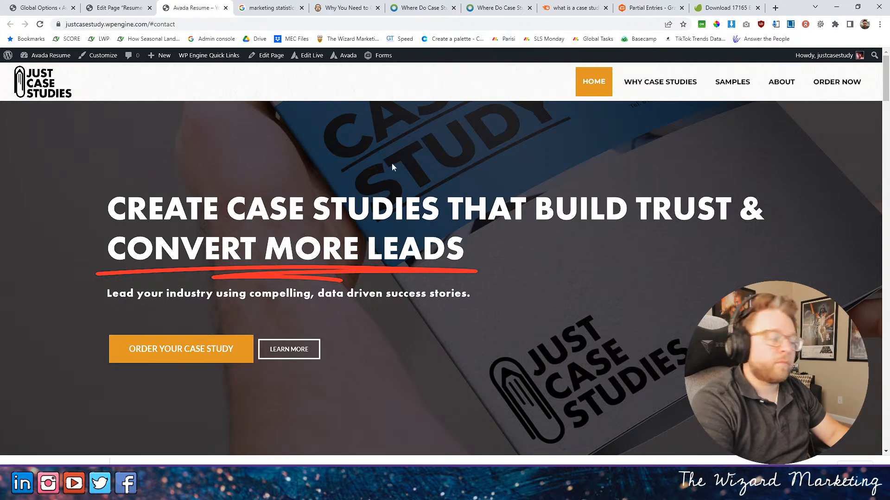
scroll(230, 209, "down", 12)
scroll(230, 209, "down", 15)
scroll(240, 210, "down", 15)
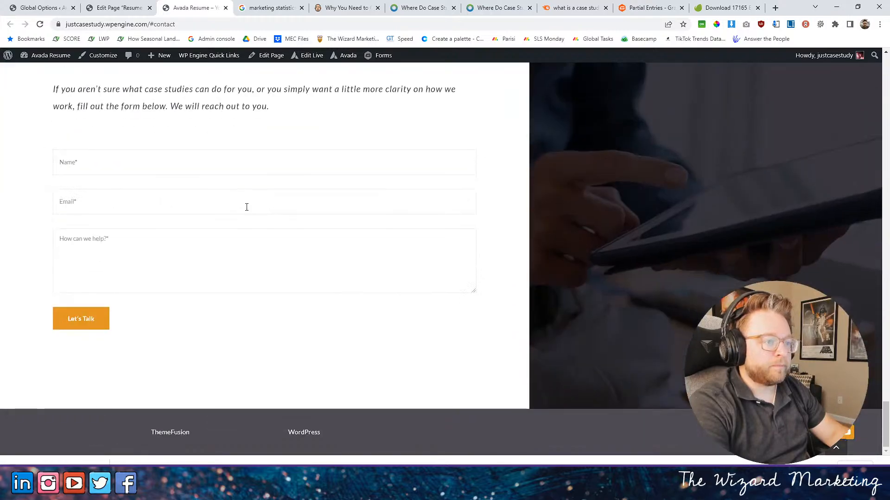
scroll(383, 234, "up", 10)
scroll(556, 272, "up", 5)
scroll(444, 234, "down", 3)
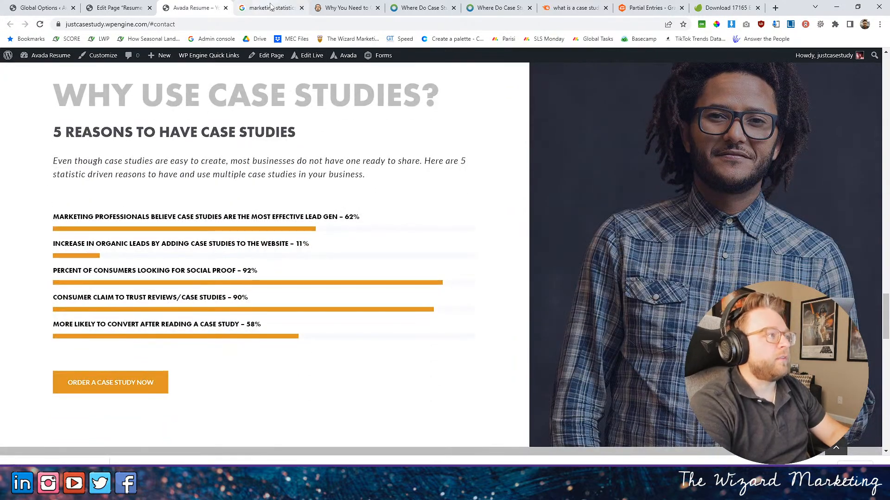
- Switch to Envato Elements and search the photos for "business question"
left_click(701, 4)
left_click(297, 60)
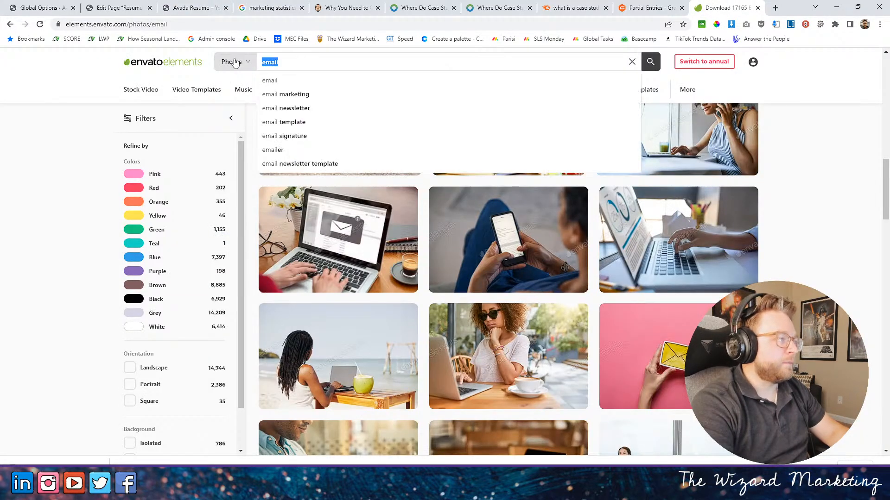
type("bu")
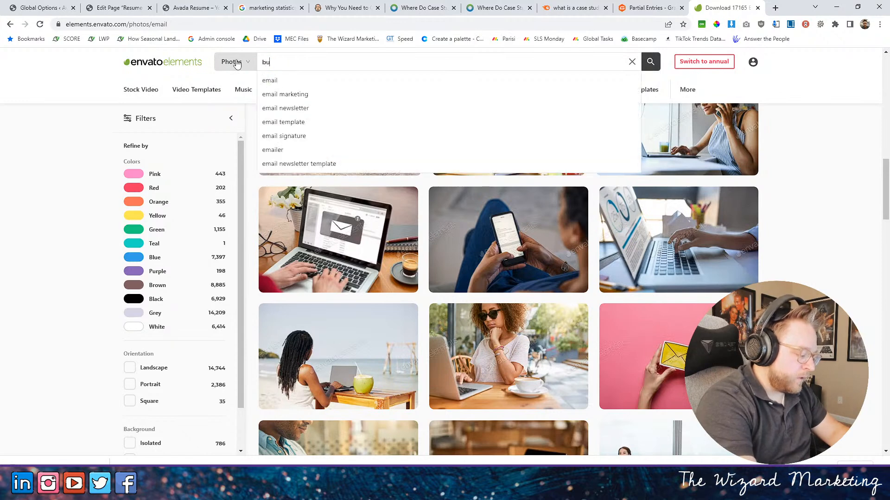
type("siness question")
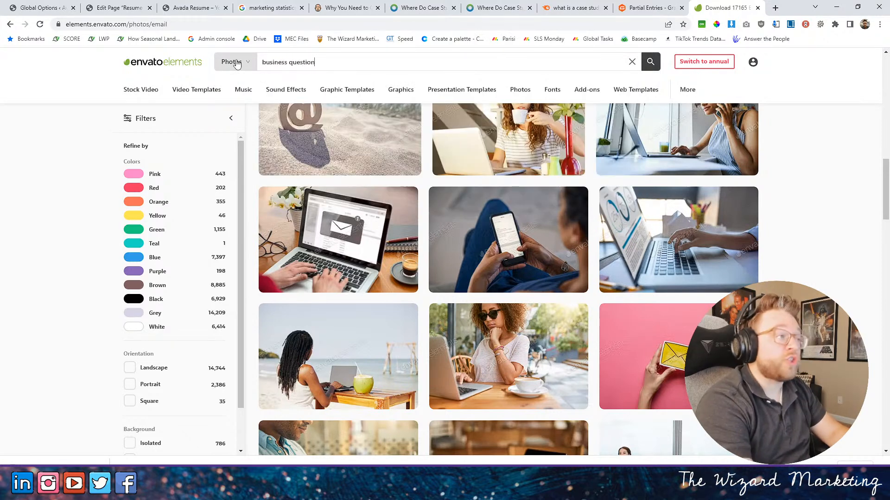
key("Return")
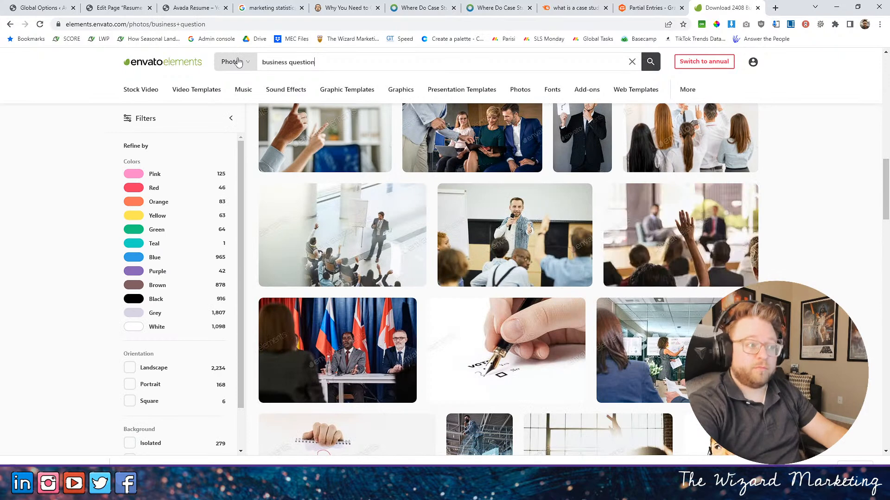
- Find the "I have a question!" photo of a group with a raised hand and download it under the Just Case Studies project
scroll(517, 233, "up", 3)
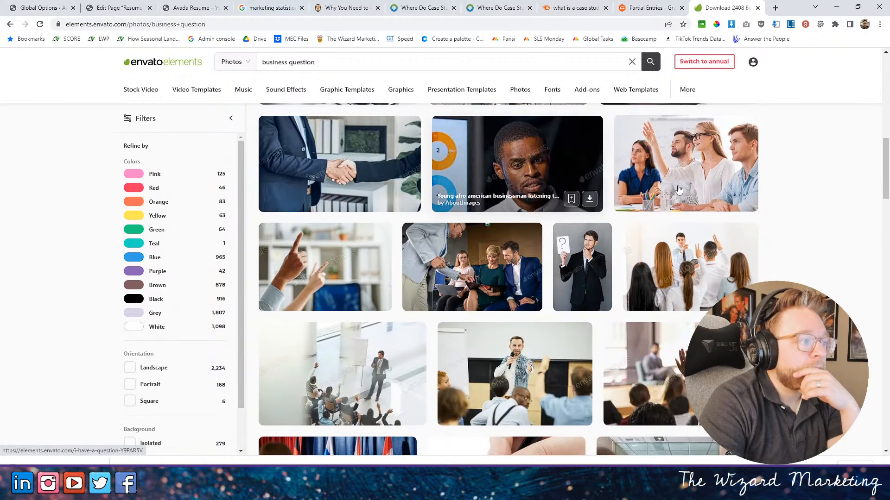
scroll(771, 202, "up", 1)
scroll(770, 202, "up", 2)
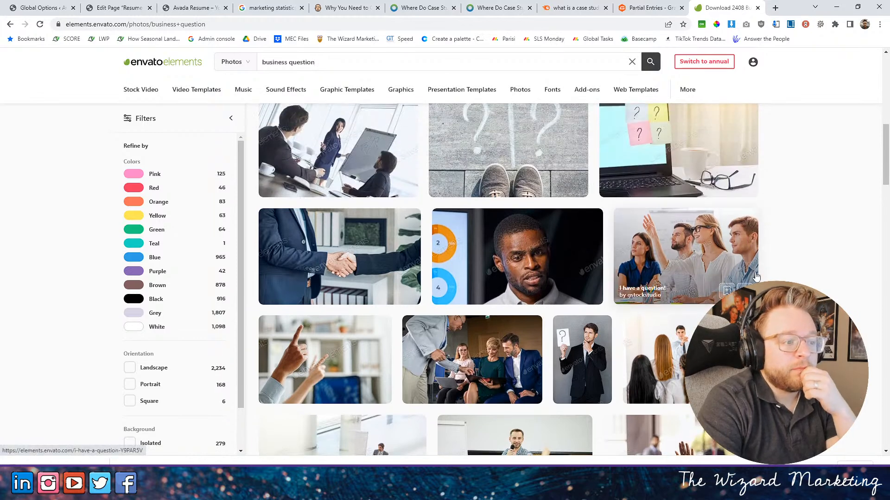
left_click(743, 290)
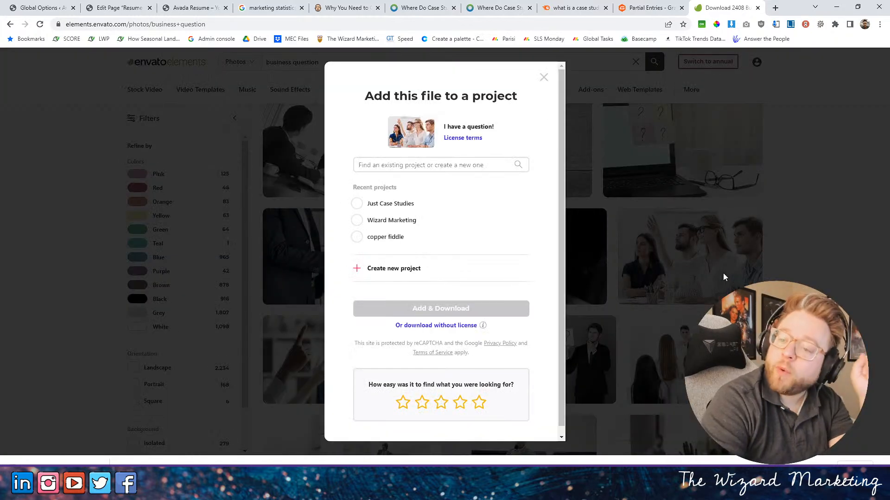
left_click(369, 203)
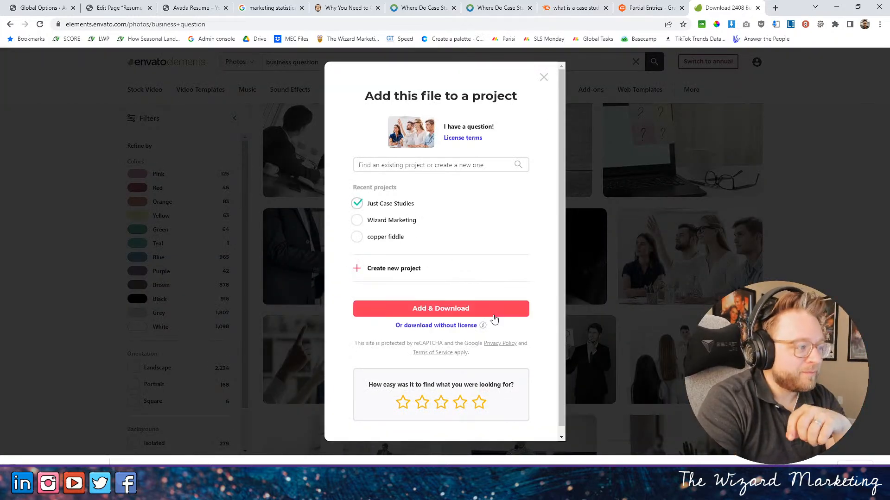
left_click(482, 311)
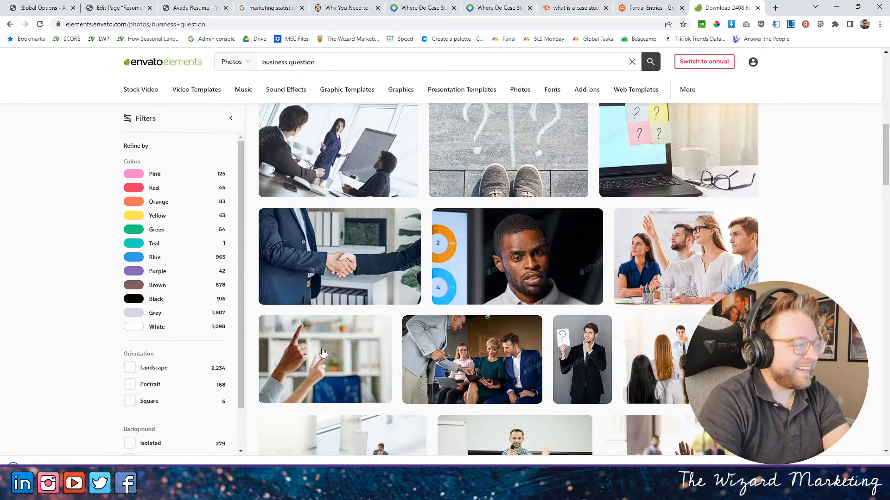
mouse_move(450, 337)
scroll(450, 338, "up", 5)
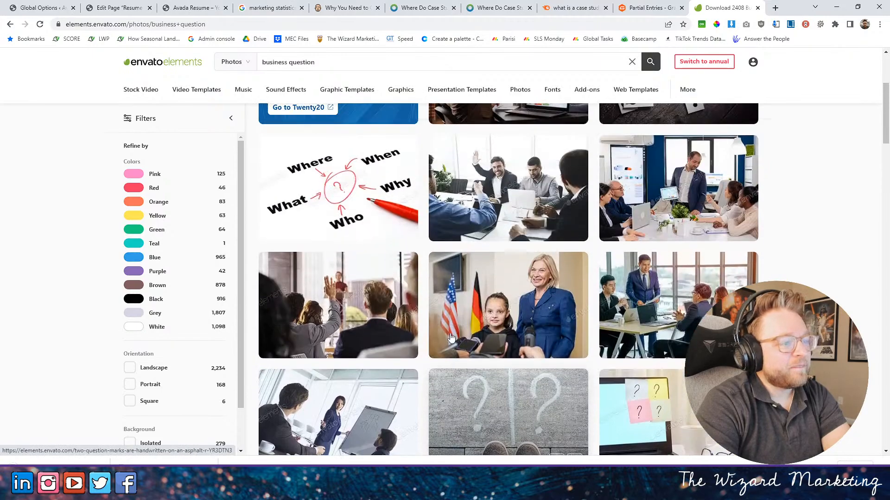
- Find the photo "Employee asking executive questions during presentation" in the business question results and download it under the Just Case Studies project
scroll(285, 287, "down", 3)
mouse_move(299, 274)
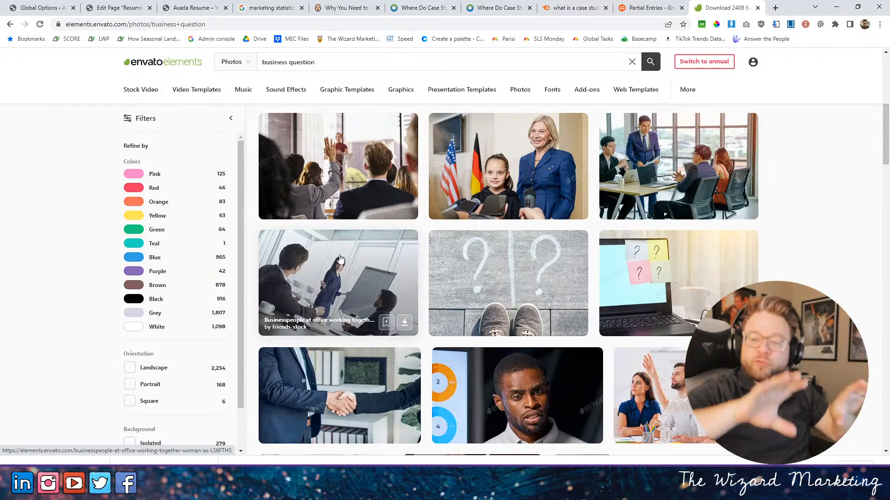
scroll(340, 259, "up", 3)
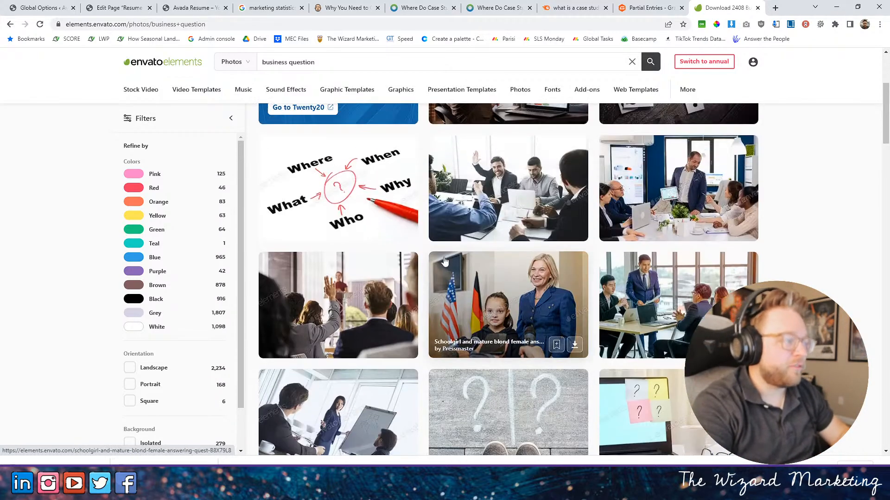
scroll(509, 208, "up", 2)
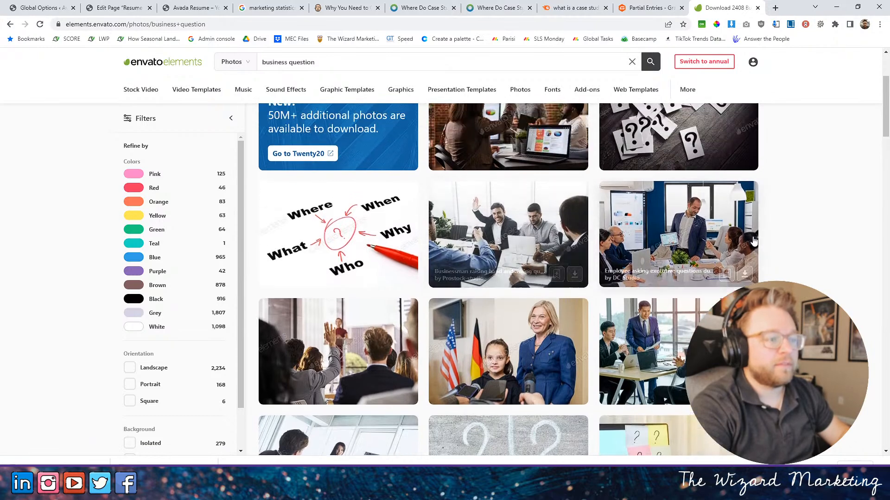
scroll(656, 229, "up", 1)
scroll(741, 264, "down", 1)
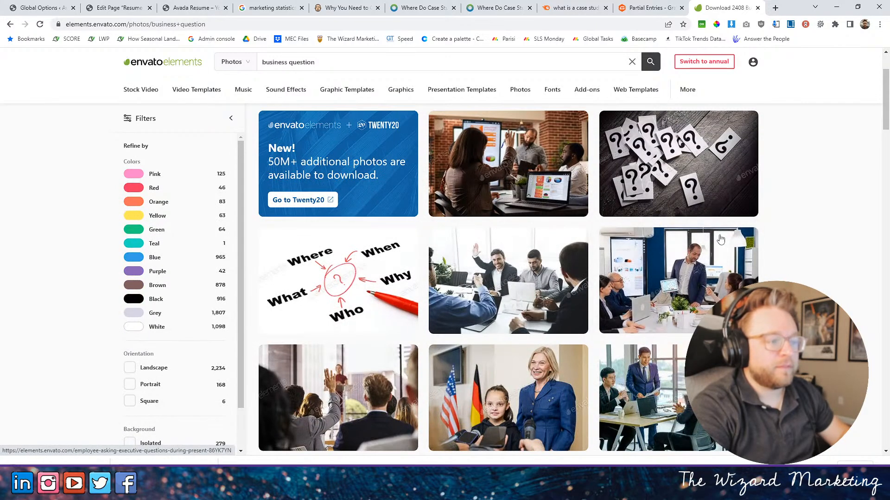
left_click(747, 322)
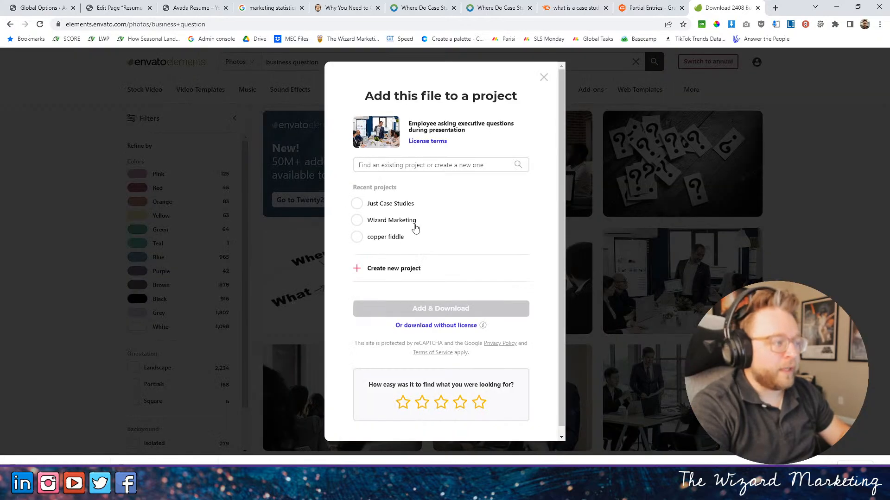
left_click(441, 308)
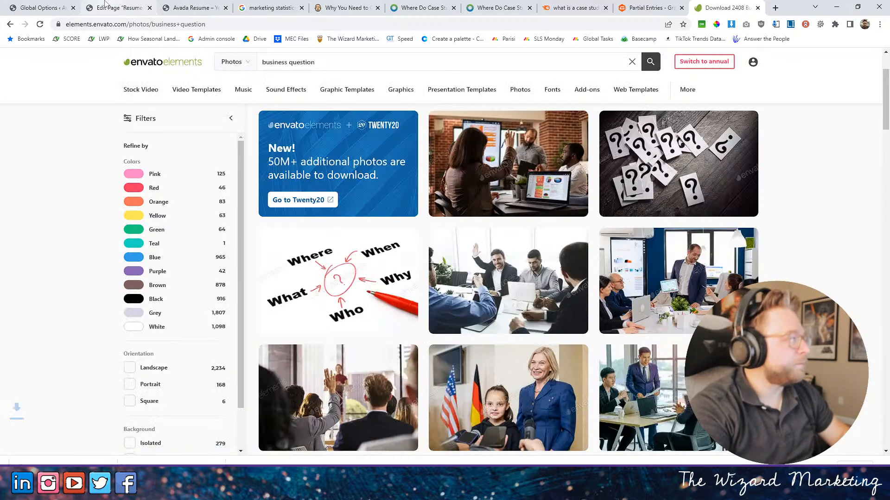
- Switch to the page editor and open the settings of the 2/5 column in the "Why Use Case Studies?" container
left_click(119, 7)
scroll(396, 261, "down", 20)
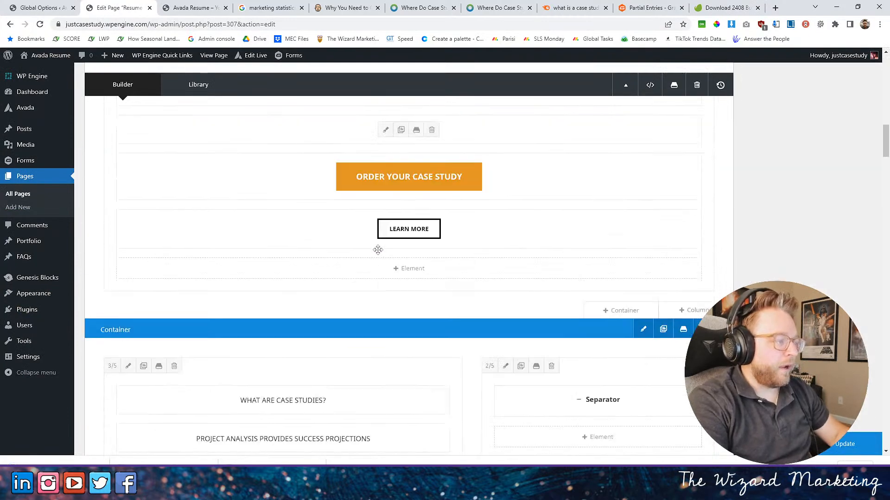
scroll(388, 251, "down", 15)
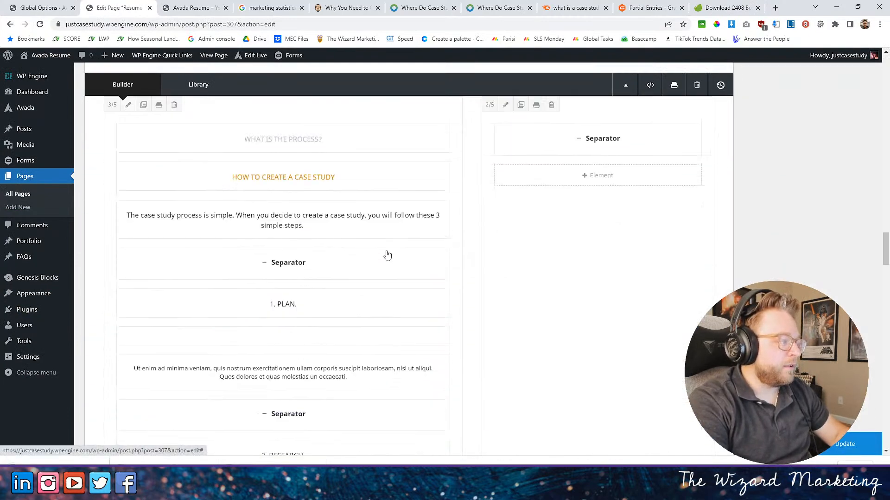
scroll(385, 250, "down", 10)
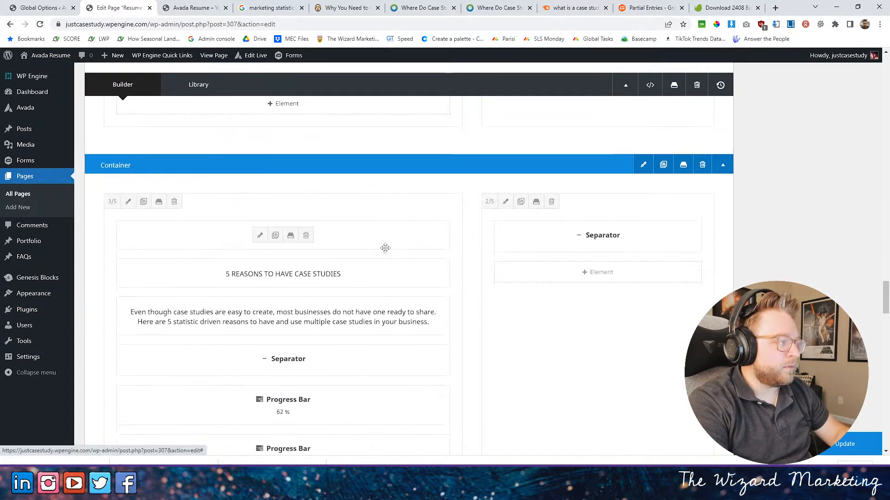
scroll(525, 195, "up", 2)
left_click(505, 202)
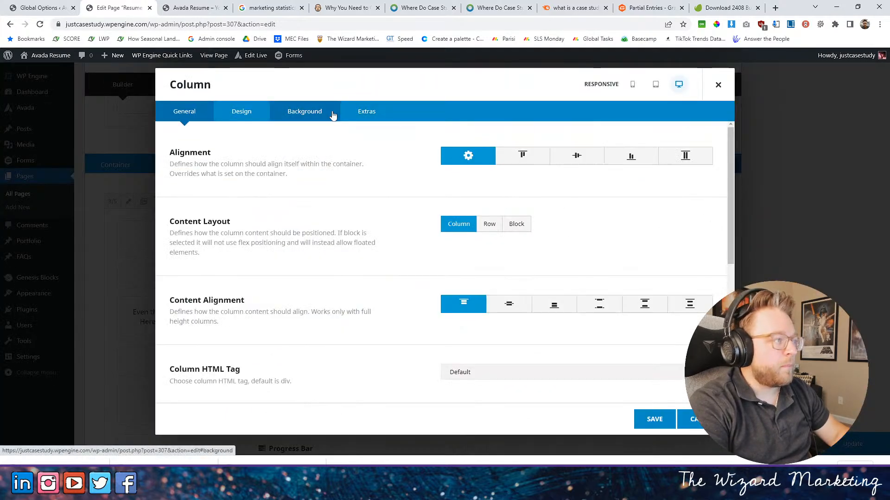
- Upload the two downloaded Envato photos and set the raised-hand group photo as the column's background image
left_click(329, 114)
left_click(599, 172)
left_click(634, 297)
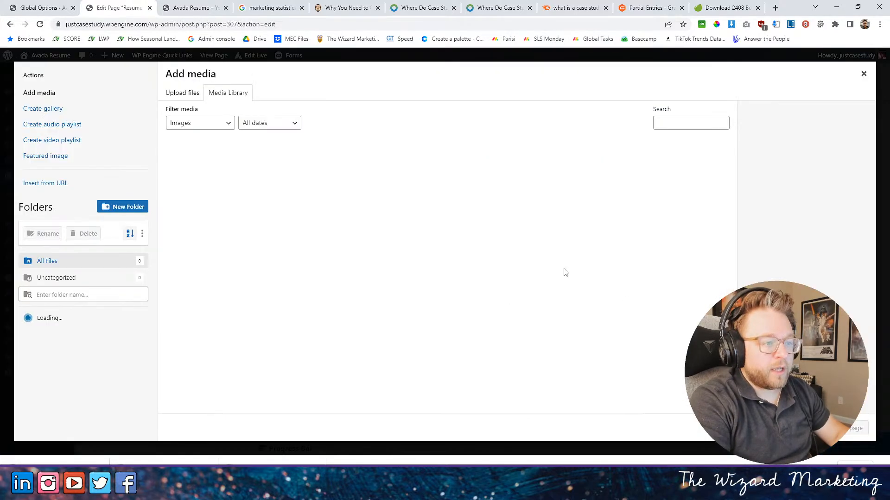
left_click_drag(164, 462, 231, 363)
left_click_drag(55, 462, 302, 364)
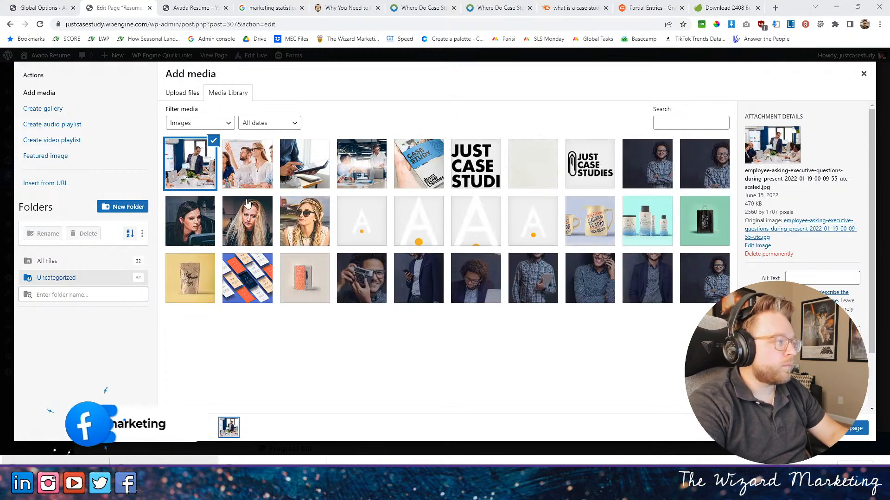
left_click(247, 164)
left_click(855, 428)
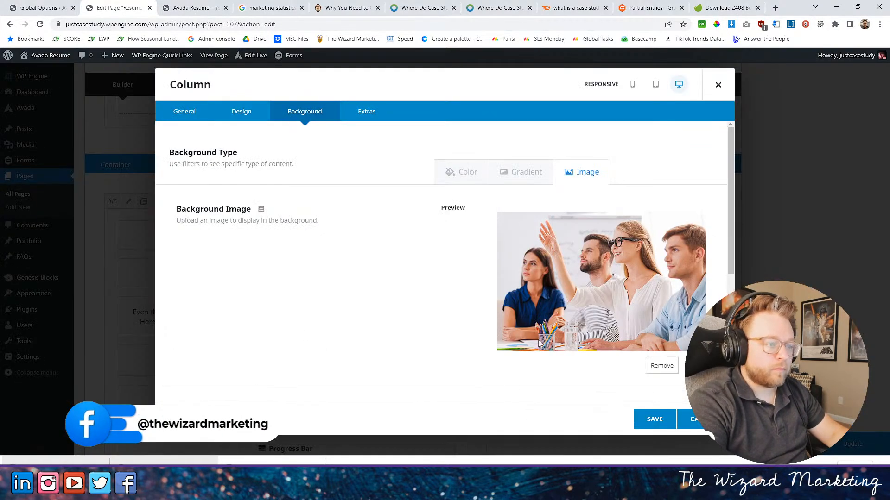
- Set the column's background position to Center Center and its background blend mode to Multiply
scroll(528, 356, "down", 4)
left_click(483, 299)
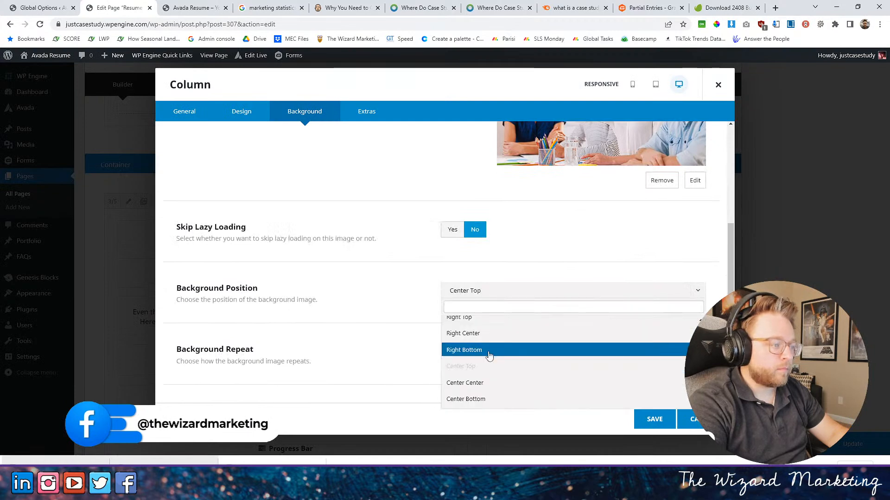
left_click(477, 381)
scroll(416, 352, "down", 1)
left_click(480, 369)
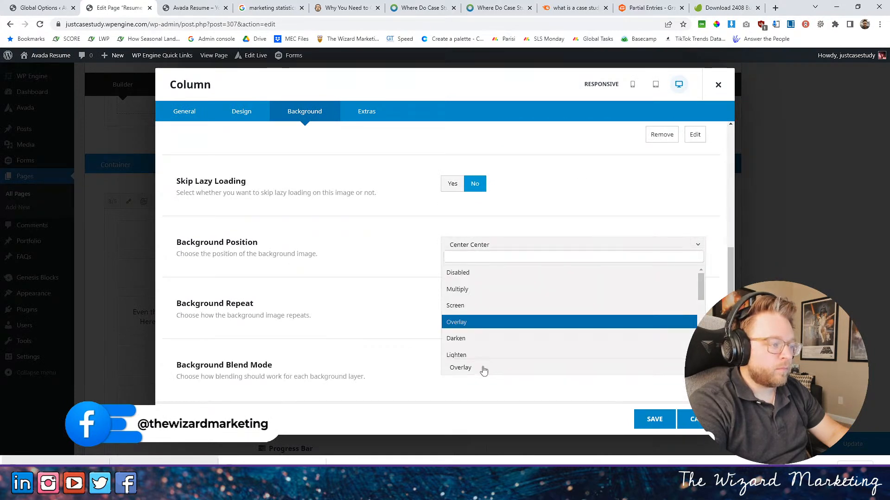
left_click(482, 291)
- Set the column's background color to the global color Graphite, save the column and update the page
scroll(579, 191, "up", 5)
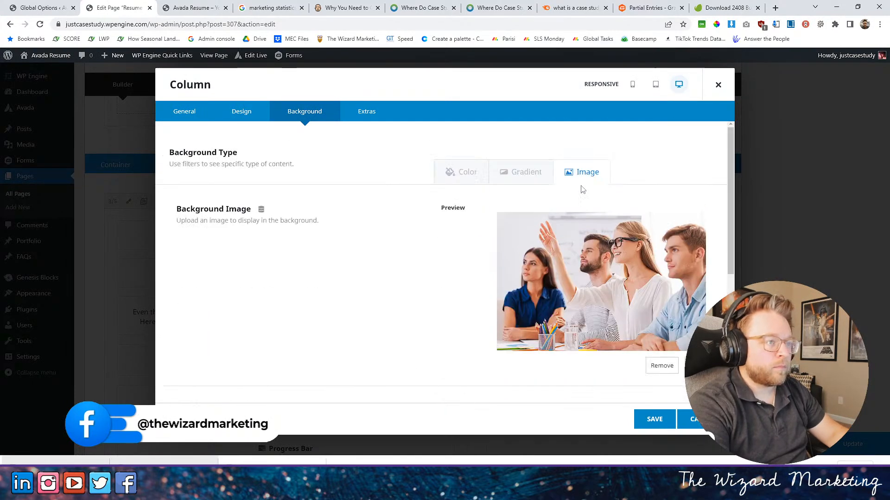
left_click(463, 174)
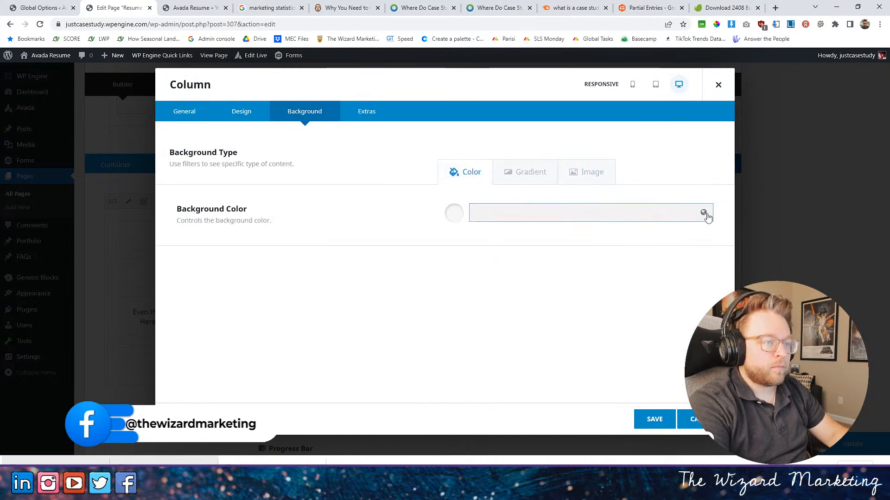
left_click(703, 213)
left_click(514, 250)
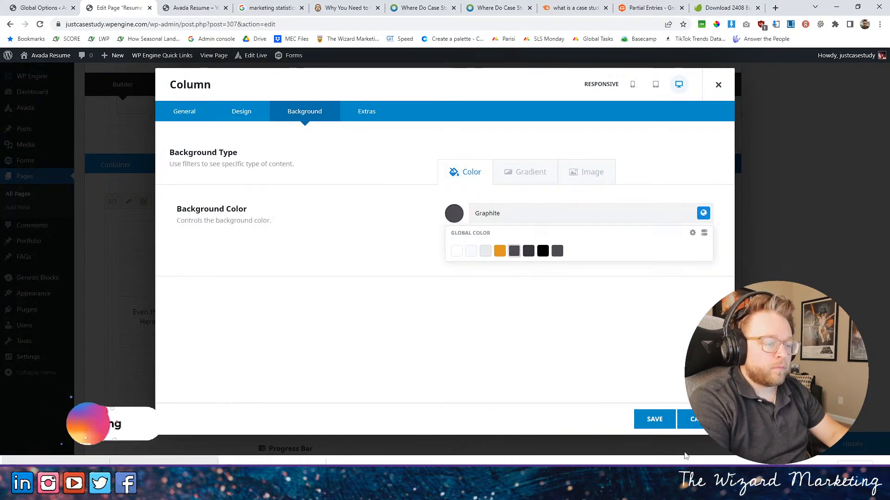
left_click(652, 419)
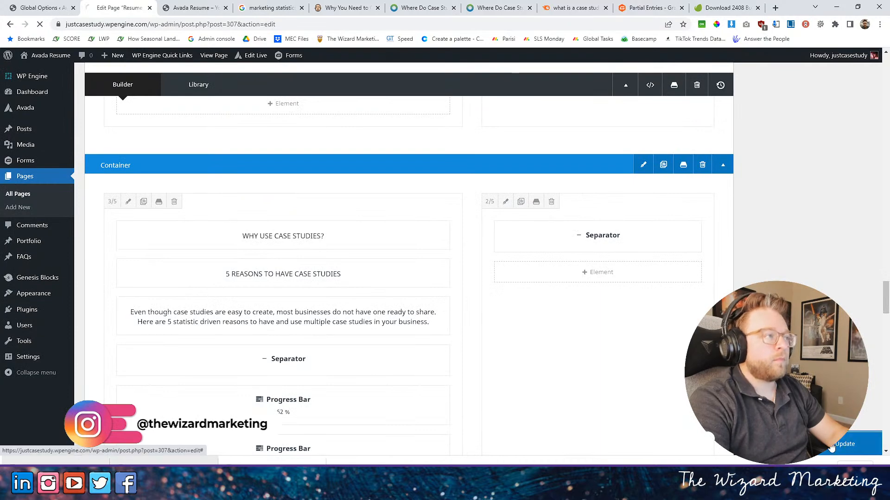
- Review the live home page from the hero to "Who We Serve?", checking the background photo beside "Why Use Case Studies?"
left_click(192, 8)
scroll(326, 201, "up", 20)
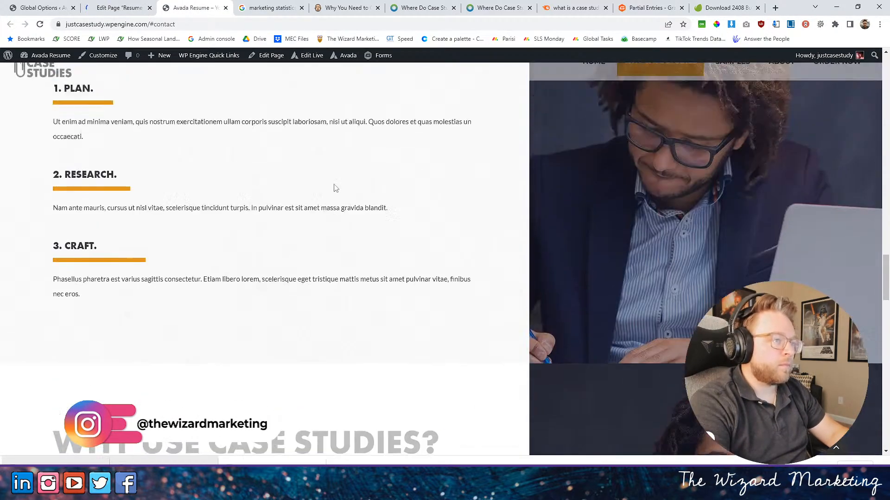
scroll(384, 179, "up", 8)
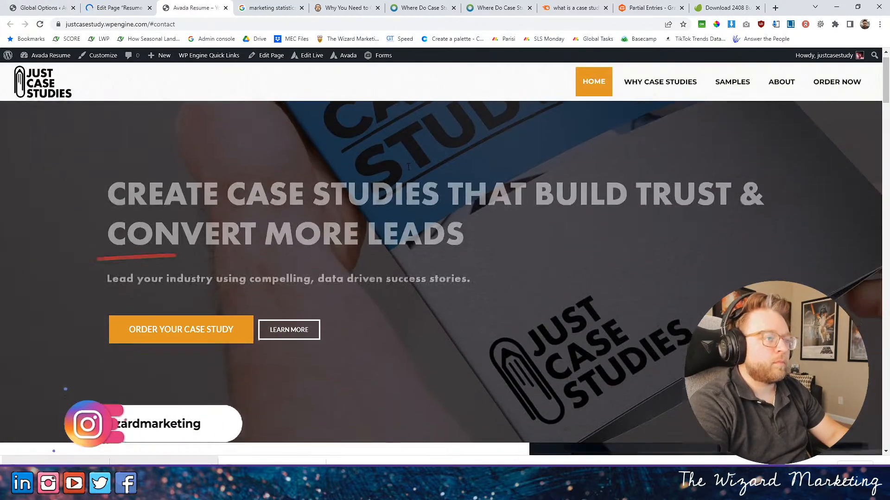
scroll(407, 166, "down", 16)
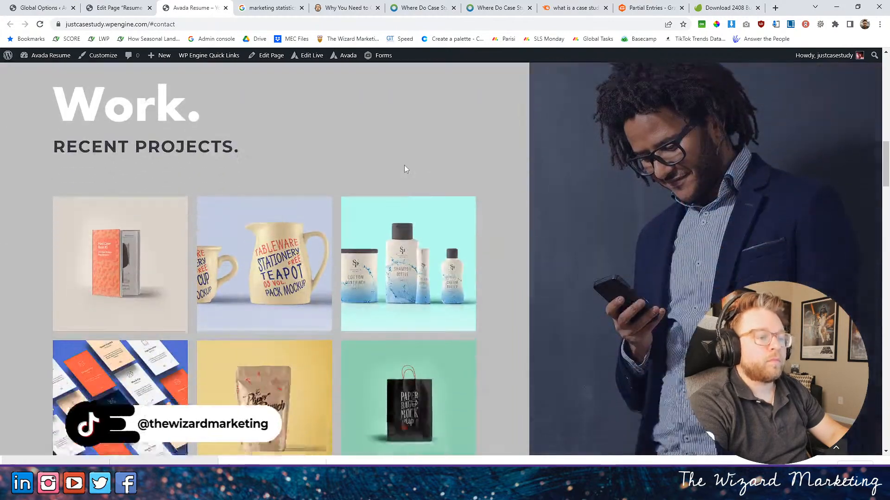
scroll(404, 168, "down", 12)
scroll(402, 170, "down", 15)
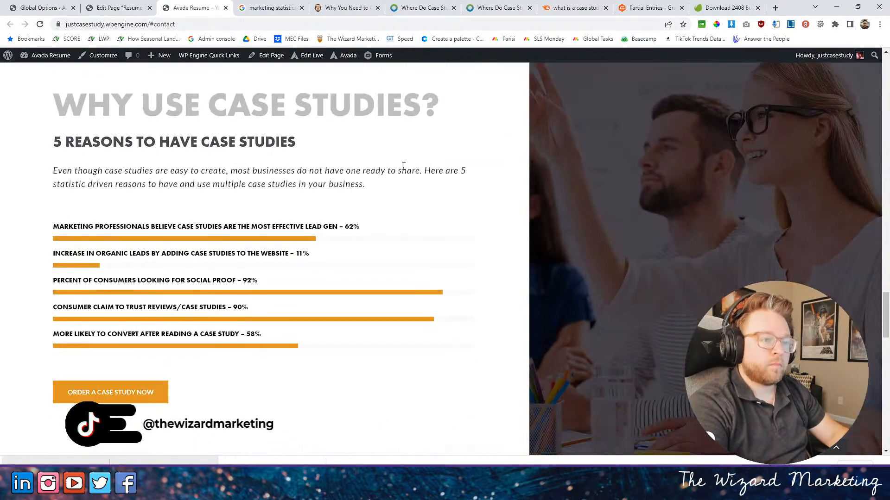
scroll(404, 165, "down", 3)
scroll(406, 168, "up", 13)
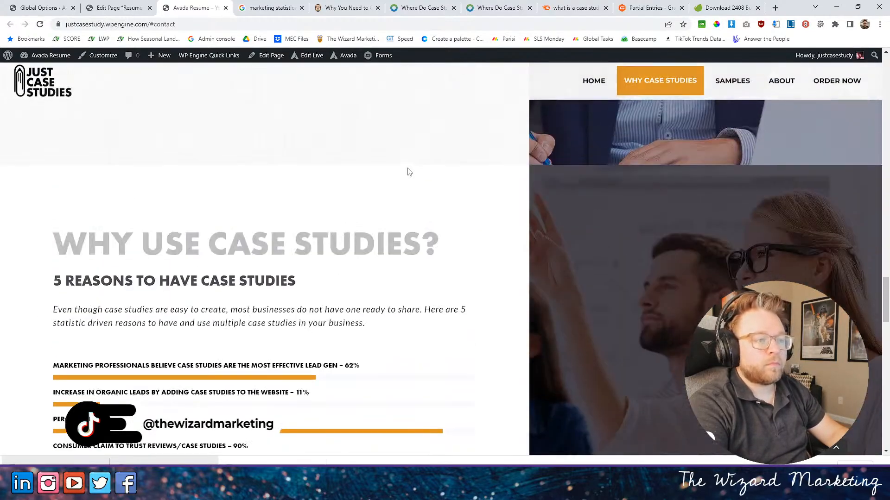
scroll(407, 170, "down", 20)
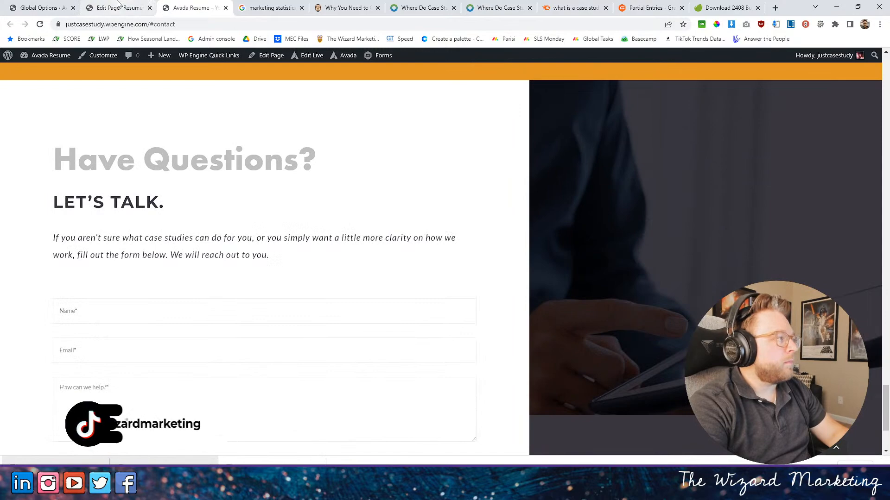
- Return to the page editor, check the background color of the 2/5 column in the "Have Questions?" container and save the column settings
left_click(118, 4)
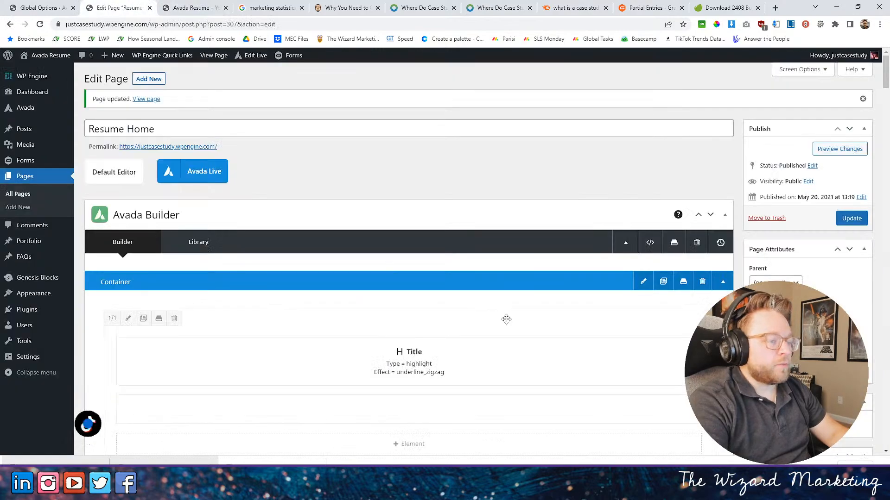
scroll(524, 301, "down", 10)
scroll(525, 299, "down", 15)
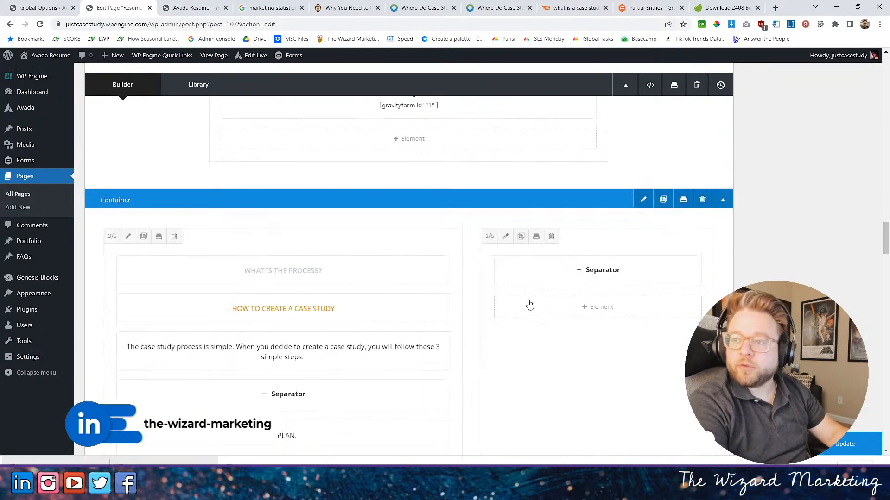
scroll(523, 304, "down", 15)
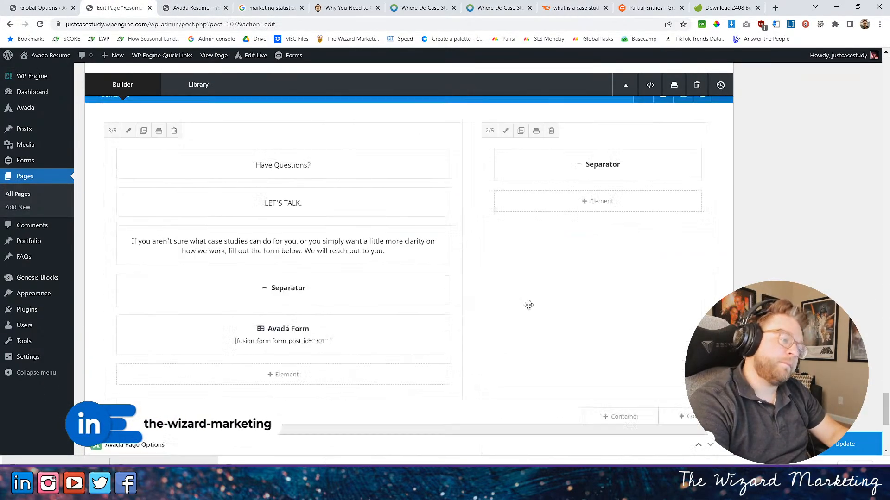
scroll(529, 310, "up", 8)
scroll(609, 290, "down", 2)
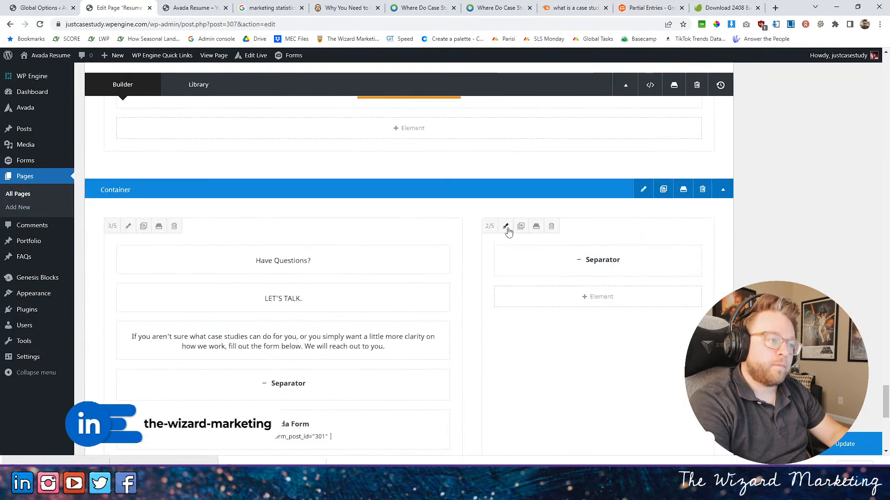
left_click(507, 226)
left_click(319, 118)
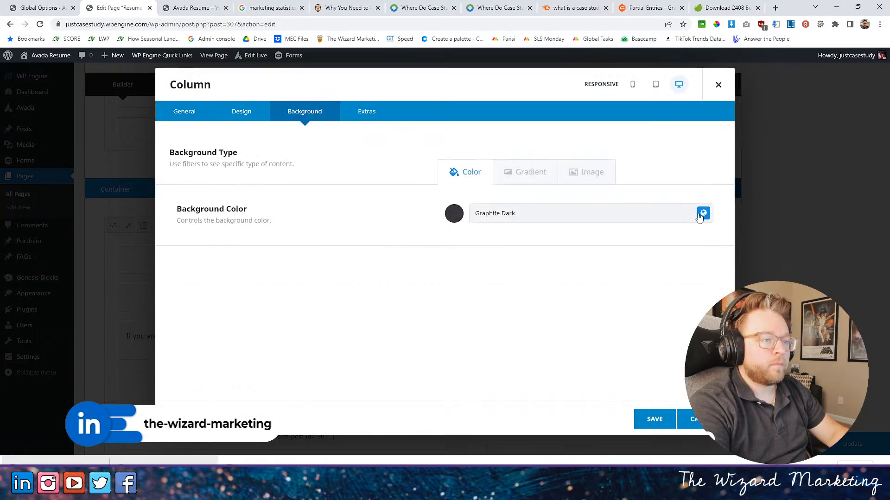
left_click(662, 420)
- Look through the page's containers in the builder to locate the 2/5 image columns from the process section up to "What Are Case Studies?"
scroll(537, 325, "up", 15)
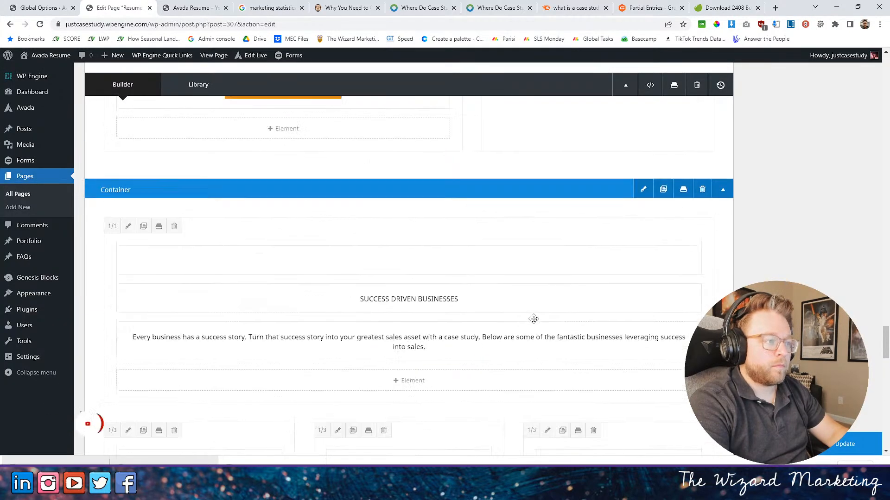
scroll(532, 315, "down", 10)
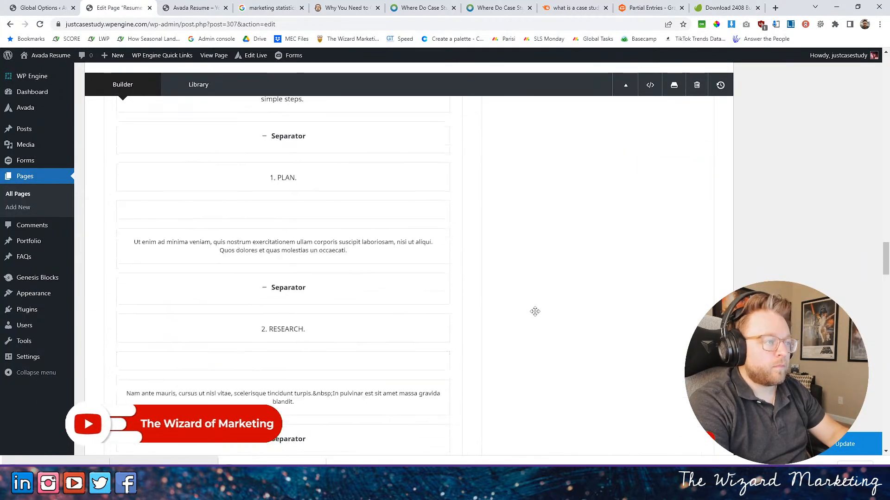
scroll(537, 312, "up", 10)
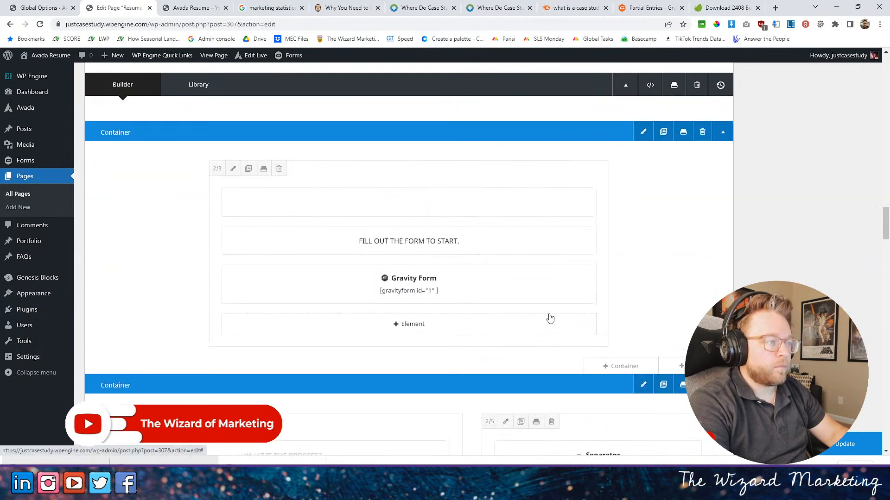
scroll(547, 311, "up", 6)
scroll(465, 310, "down", 3)
scroll(468, 310, "up", 9)
scroll(469, 311, "down", 1)
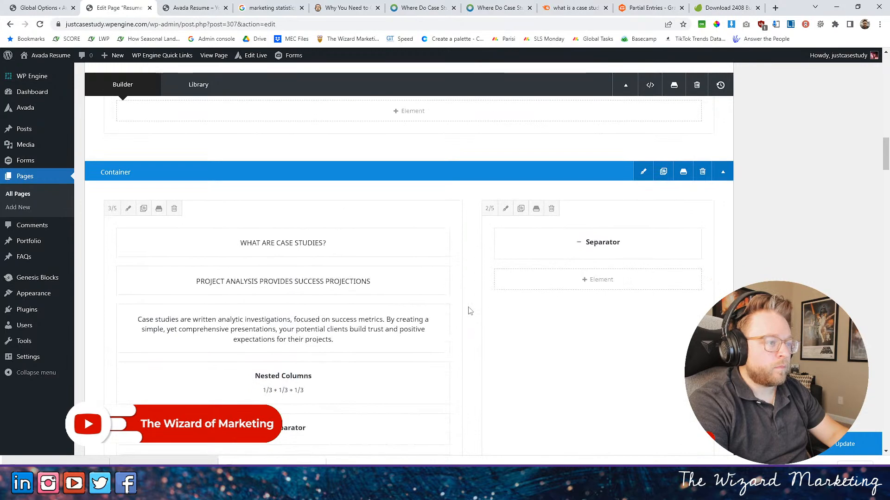
scroll(468, 306, "up", 8)
scroll(469, 307, "down", 4)
- Check on the live home page which photos sit beside the process steps and "What Are Case Studies?"
left_click(192, 8)
scroll(468, 201, "up", 15)
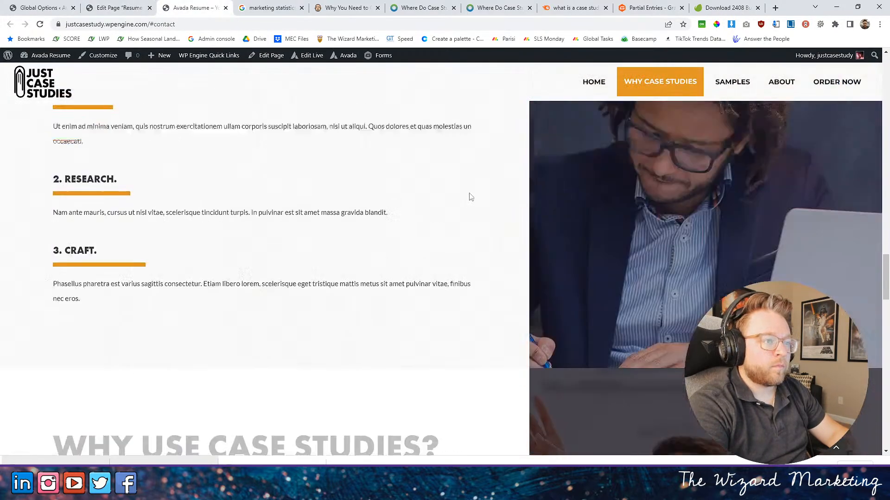
scroll(468, 192, "up", 15)
scroll(468, 192, "down", 4)
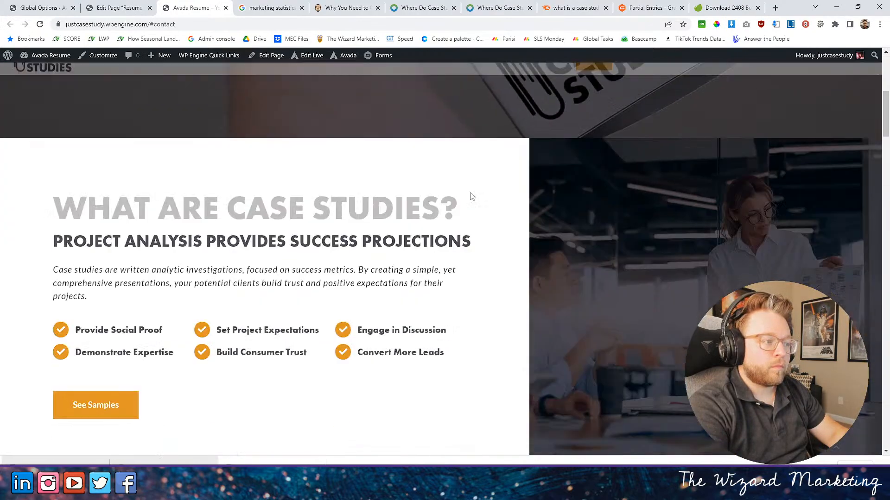
scroll(471, 196, "down", 6)
scroll(469, 194, "up", 5)
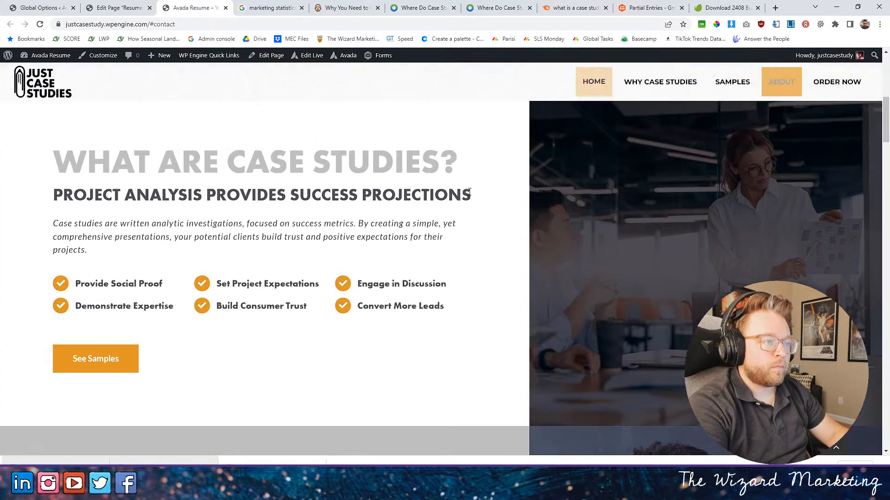
- In the page editor, replace the background image of the "What Are Case Studies?" 2/5 column with the library photo of the standing presenter
left_click(118, 8)
scroll(518, 320, "down", 6)
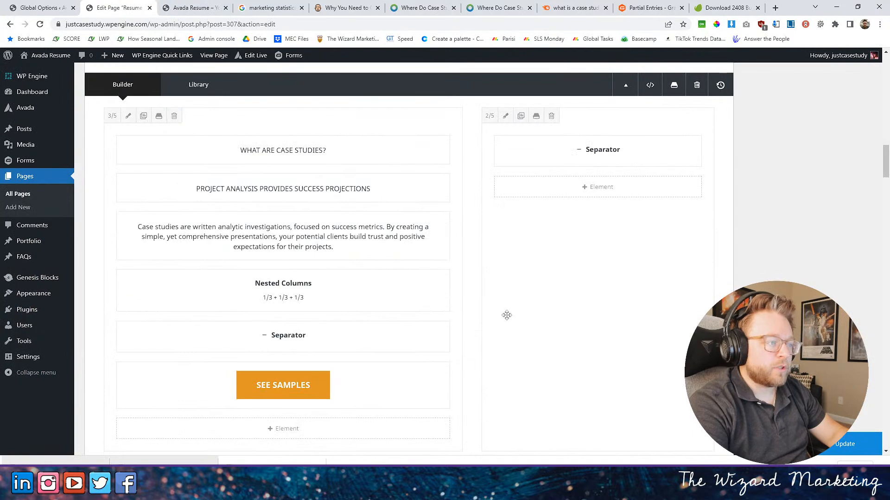
left_click(506, 116)
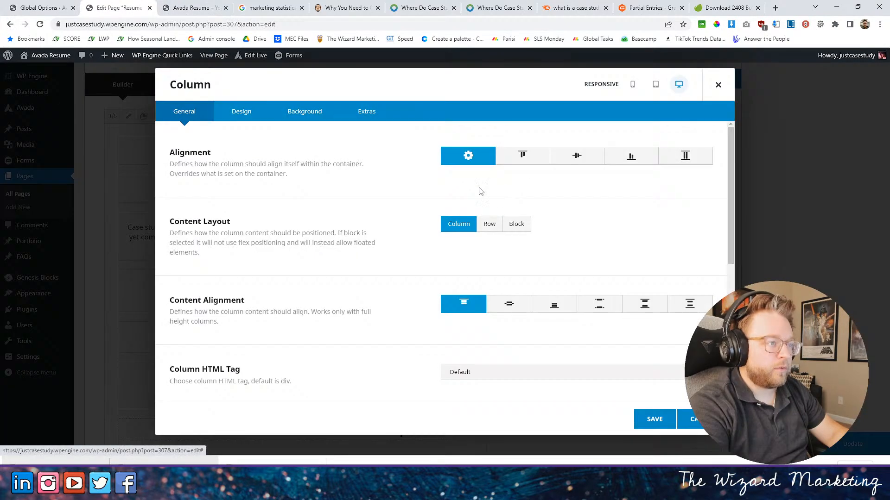
left_click(303, 114)
left_click(591, 178)
left_click(532, 318)
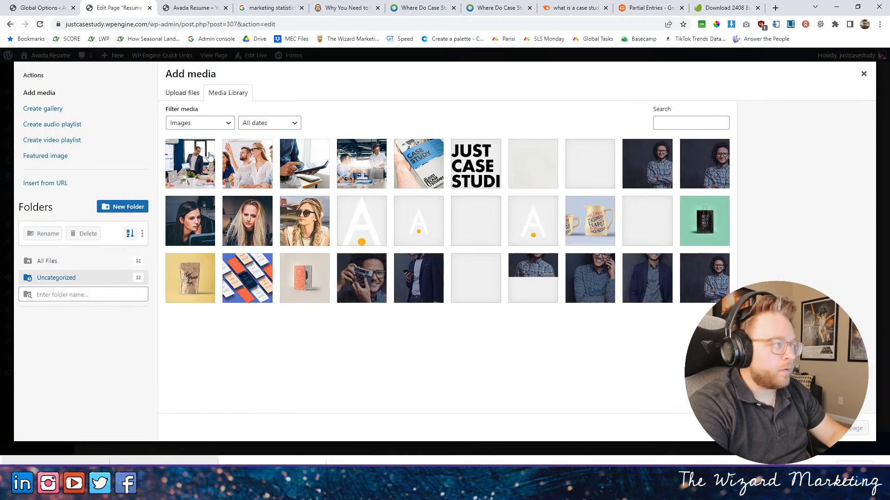
left_click(182, 146)
left_click(852, 428)
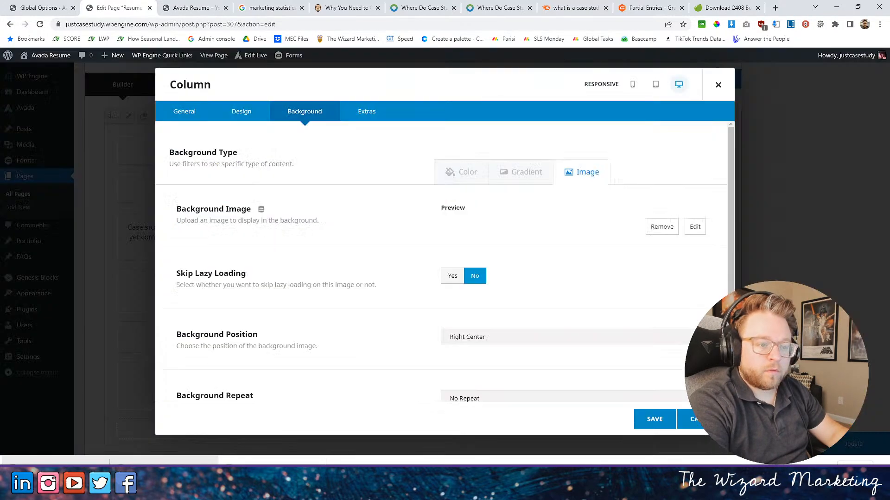
- Set the column's background position to Center Center and save the column
scroll(506, 309, "down", 5)
left_click(484, 244)
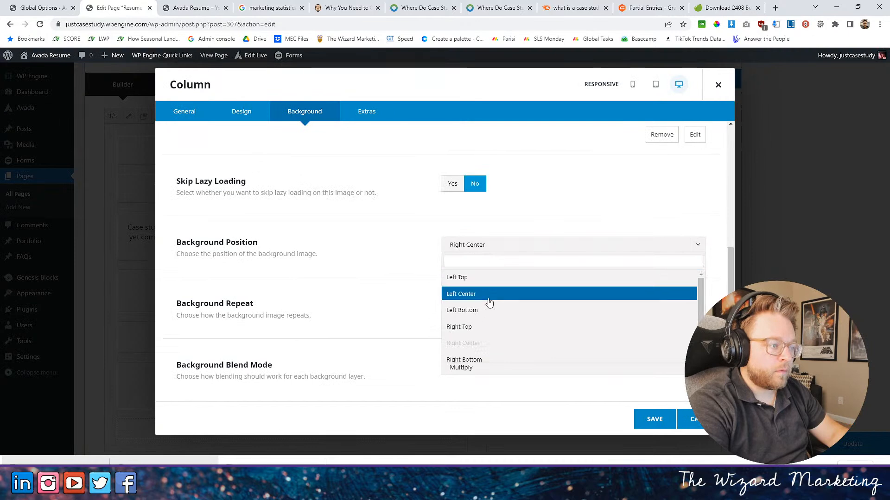
scroll(479, 313, "down", 2)
left_click(480, 338)
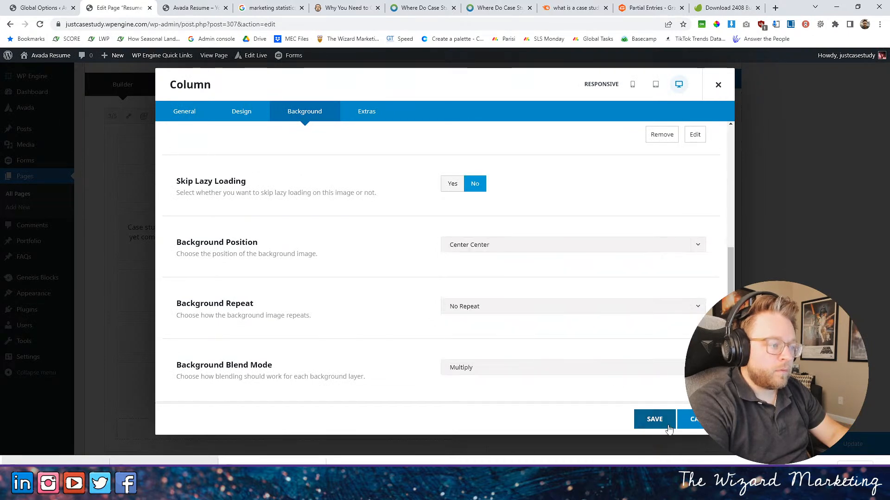
left_click(654, 420)
- Set the background image of the "What Is the Process?" 2/5 column to the library photo of the businesswoman giving a report presentation
scroll(533, 284, "down", 5)
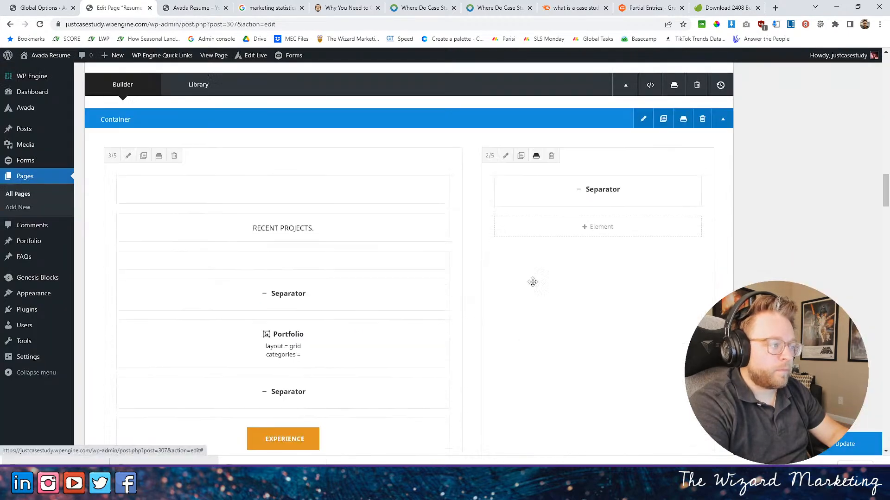
scroll(563, 295, "down", 15)
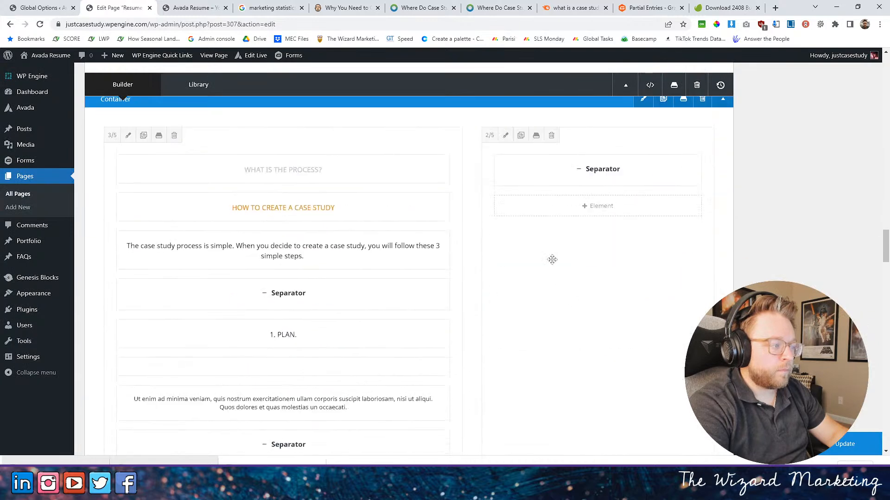
left_click(507, 136)
left_click(304, 112)
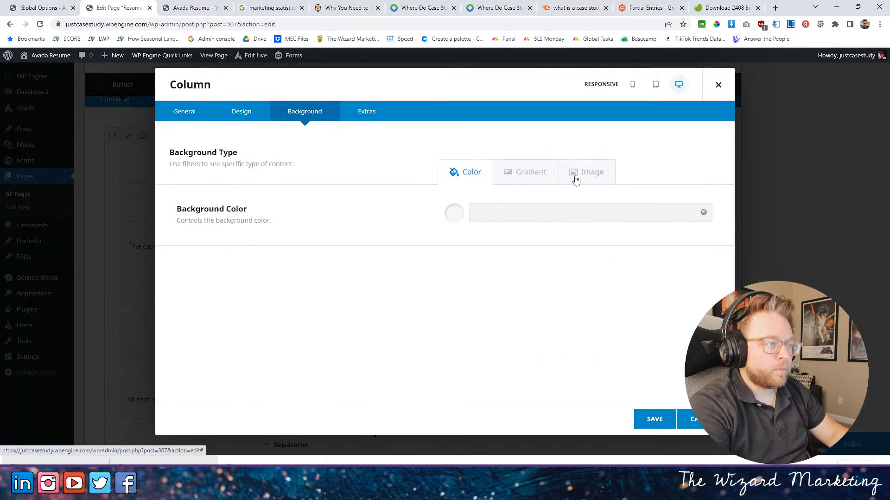
left_click(579, 172)
left_click(654, 296)
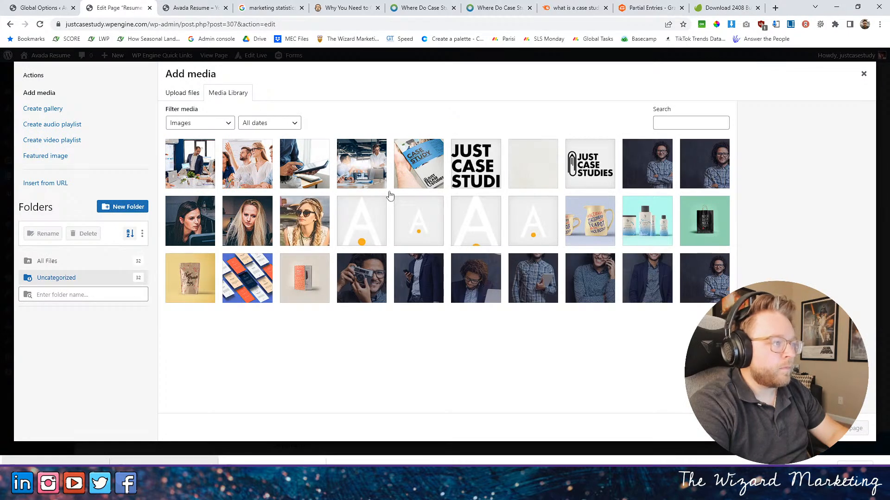
left_click(364, 174)
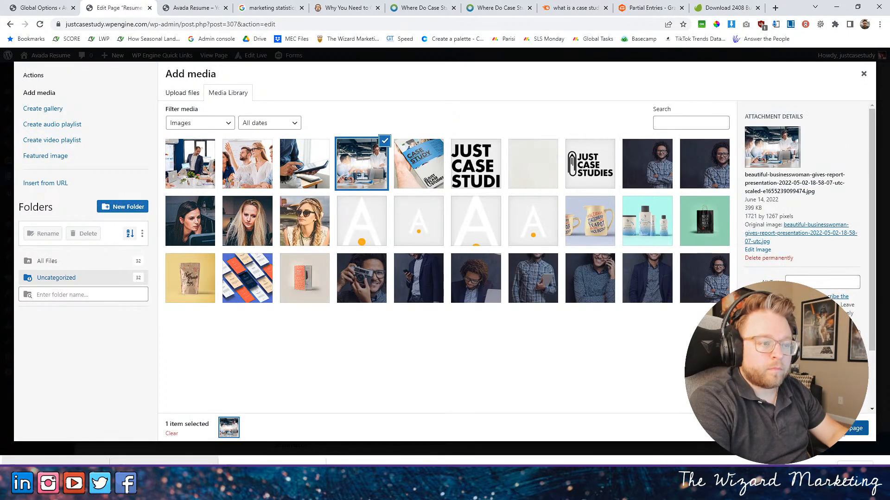
left_click(852, 428)
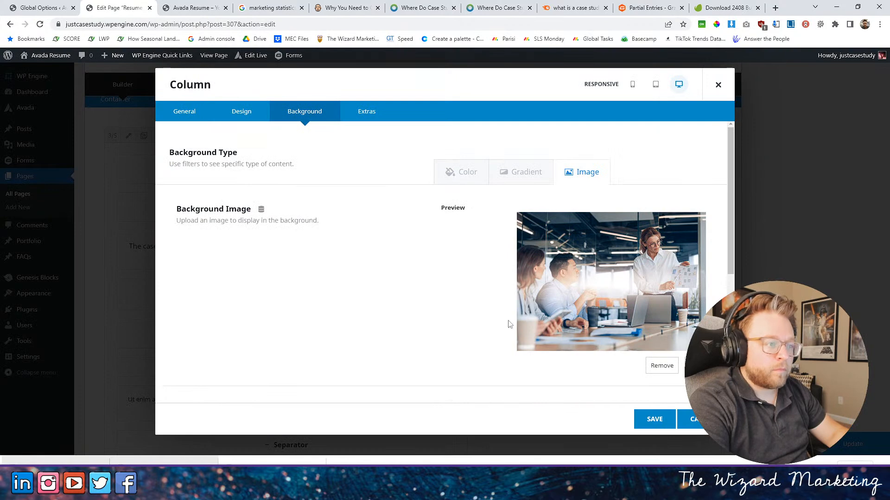
- Set the process column's background position to Right Center
scroll(530, 327, "down", 5)
left_click(475, 248)
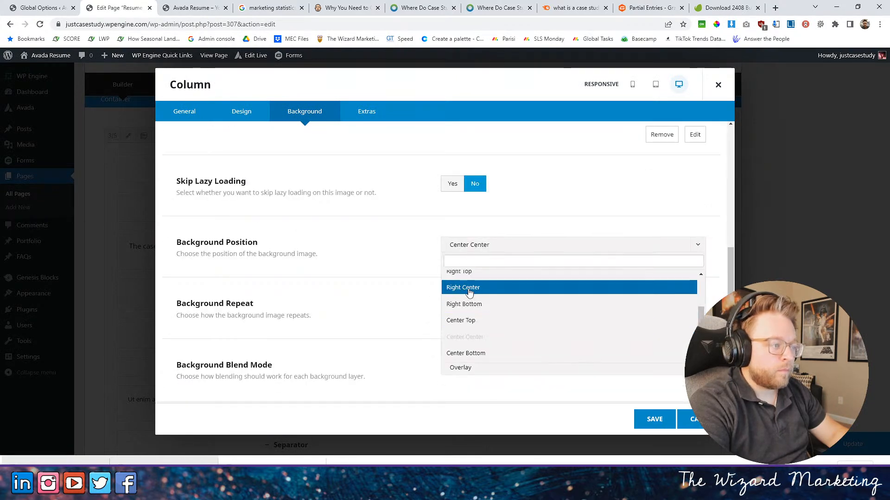
left_click(470, 288)
- Apply a global color as the process column's background color, save the column and update the page
scroll(499, 201, "up", 5)
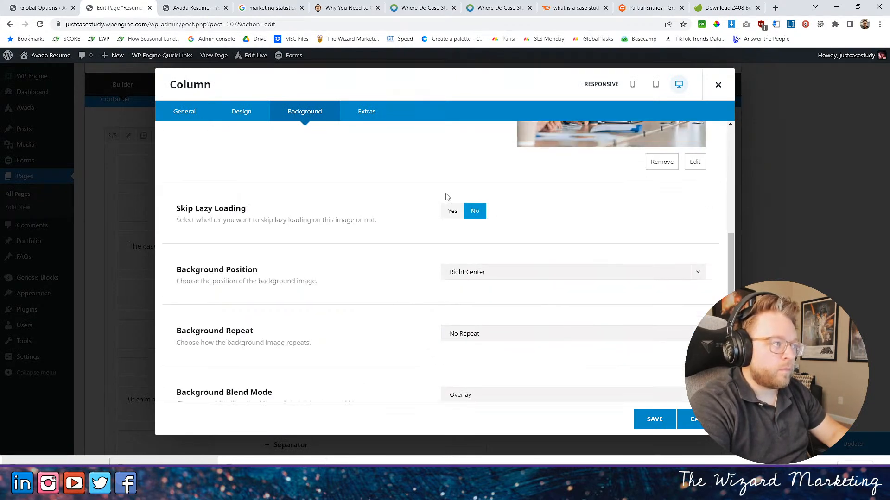
left_click(487, 174)
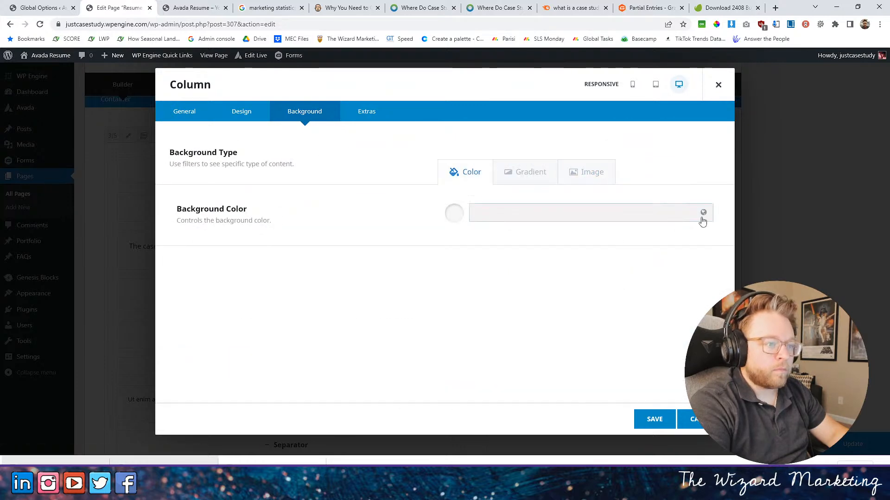
left_click(702, 214)
left_click(514, 250)
left_click(654, 419)
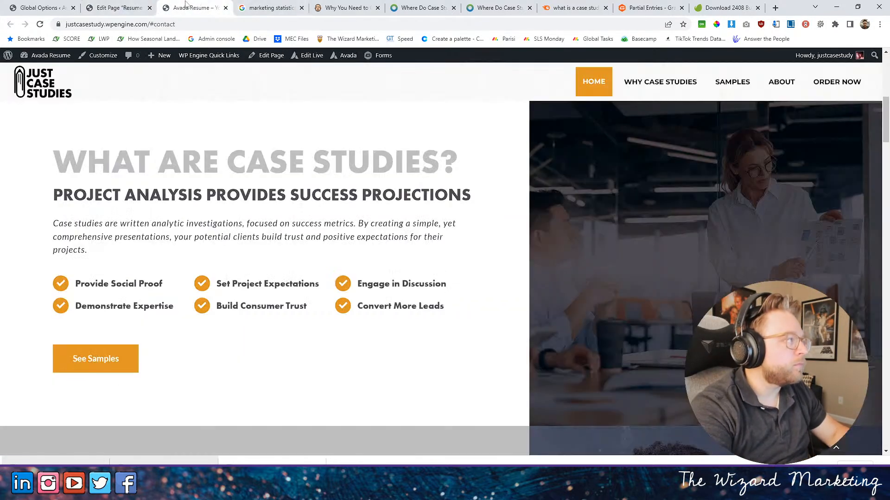
- Reload the live home page and review the column photos from "What Are Case Studies?" down to the contact form and footer
left_click(183, 8)
left_click(40, 25)
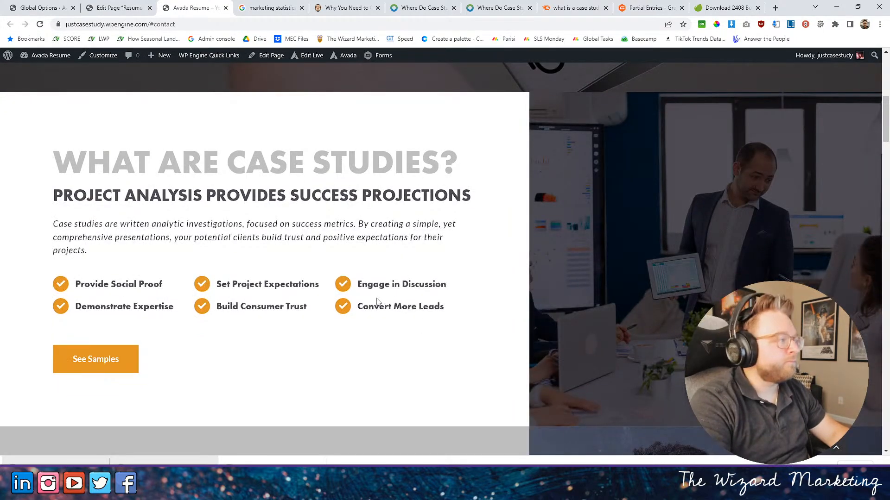
scroll(401, 304, "down", 6)
scroll(419, 303, "down", 20)
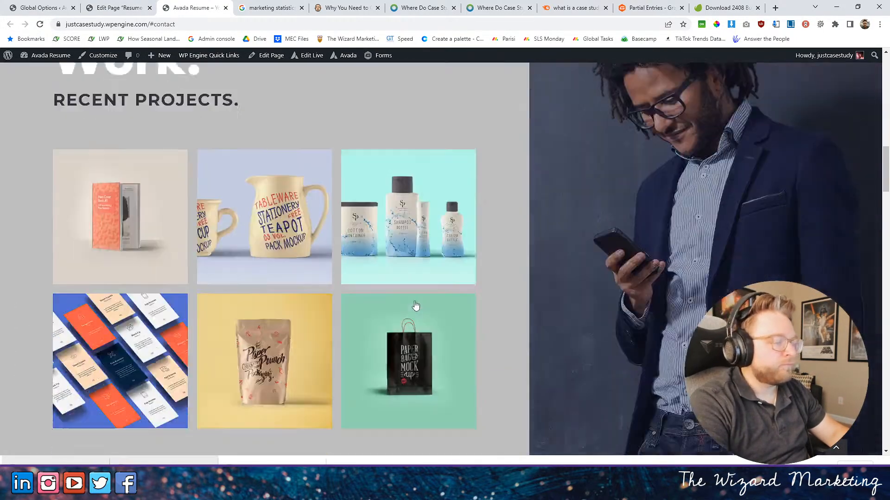
scroll(409, 294, "down", 13)
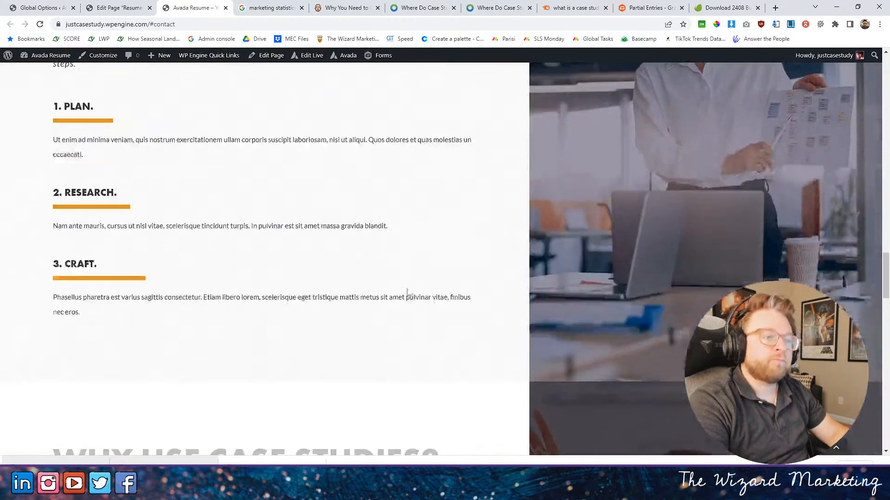
scroll(410, 293, "down", 12)
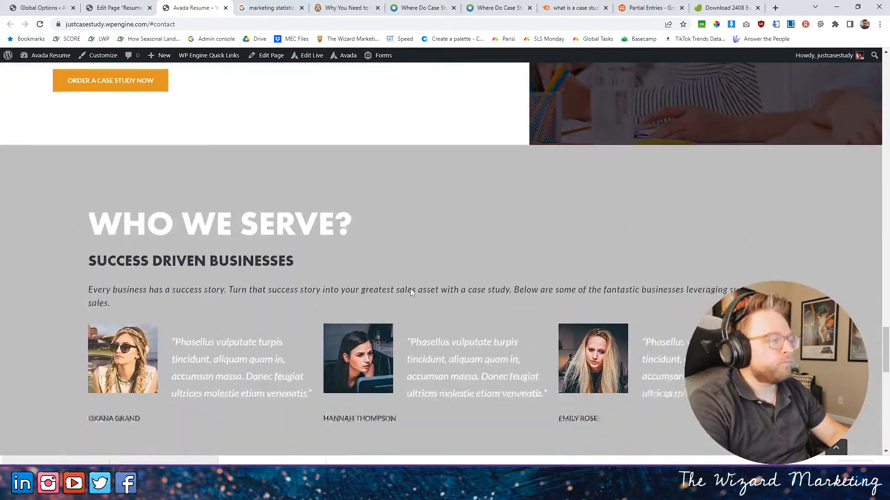
scroll(413, 294, "down", 7)
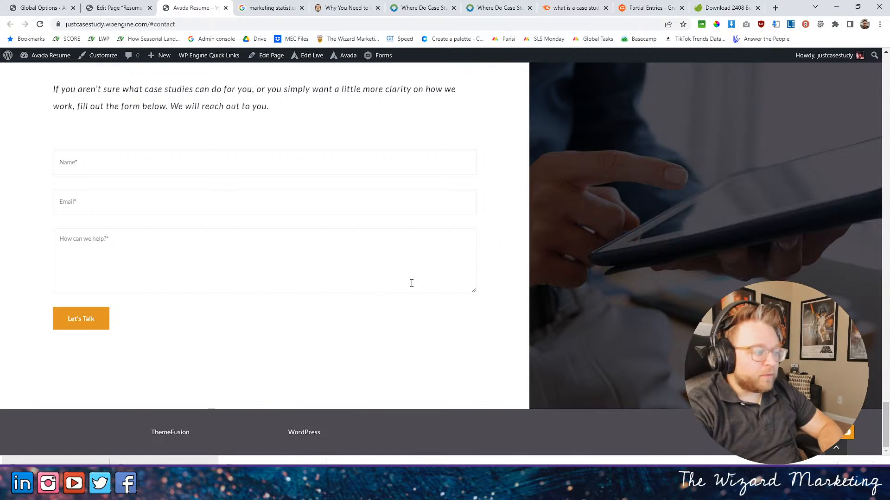
- Recheck the "Get in Touch" and "Have Questions?" sections down to the footer, and open the Global Footer for live editing
scroll(180, 227, "up", 4)
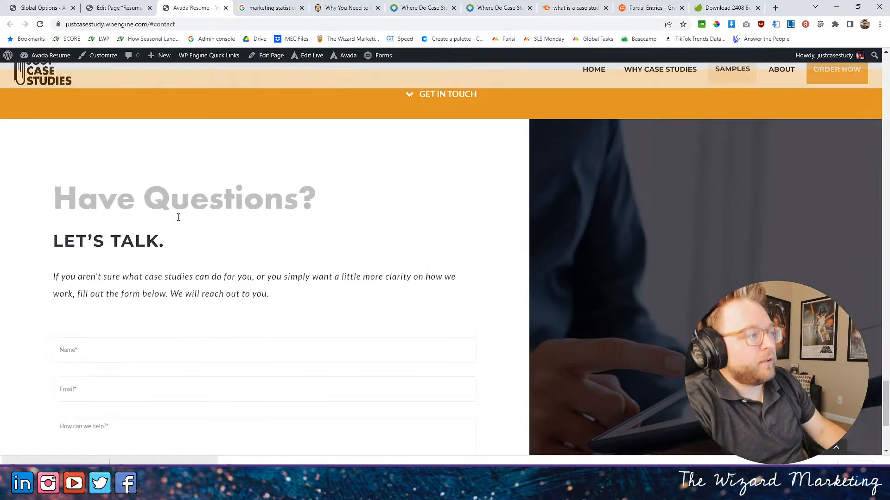
scroll(179, 217, "up", 5)
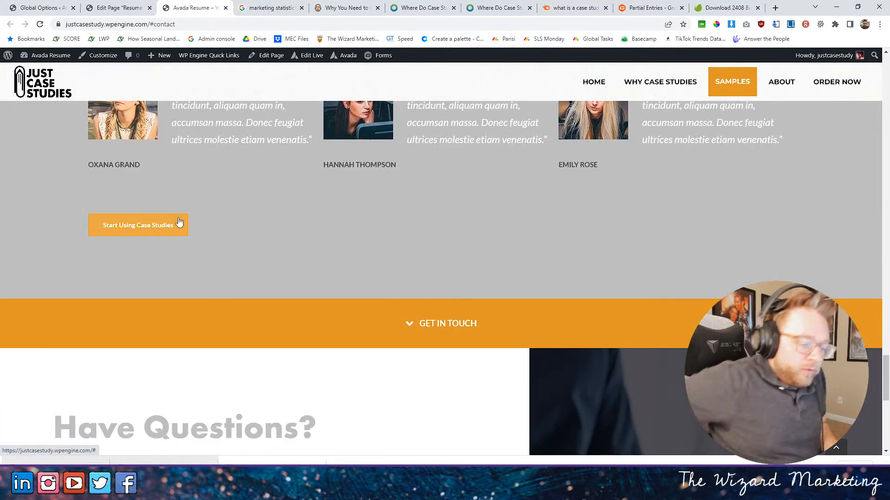
scroll(387, 423, "down", 3)
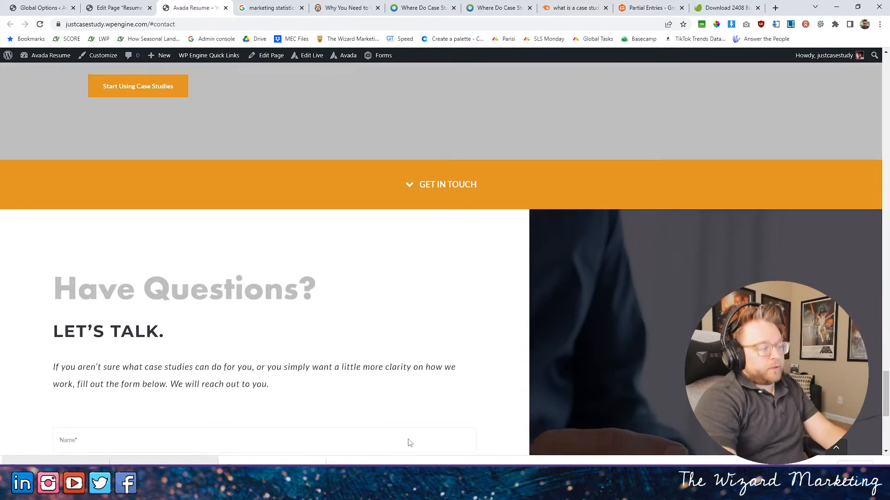
scroll(410, 443, "down", 6)
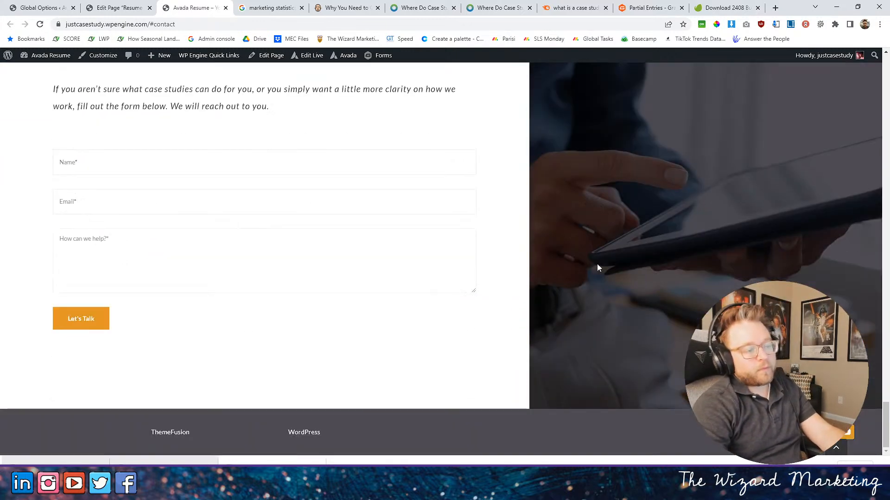
mouse_move(315, 57)
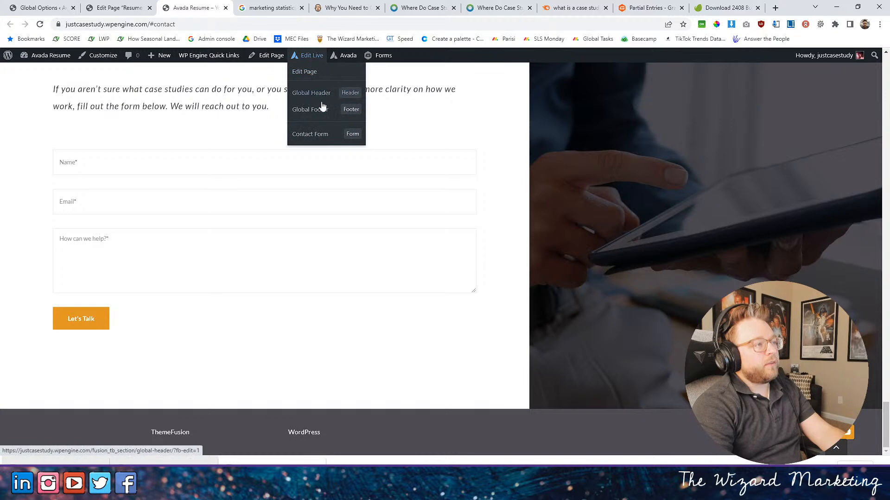
left_click(313, 111)
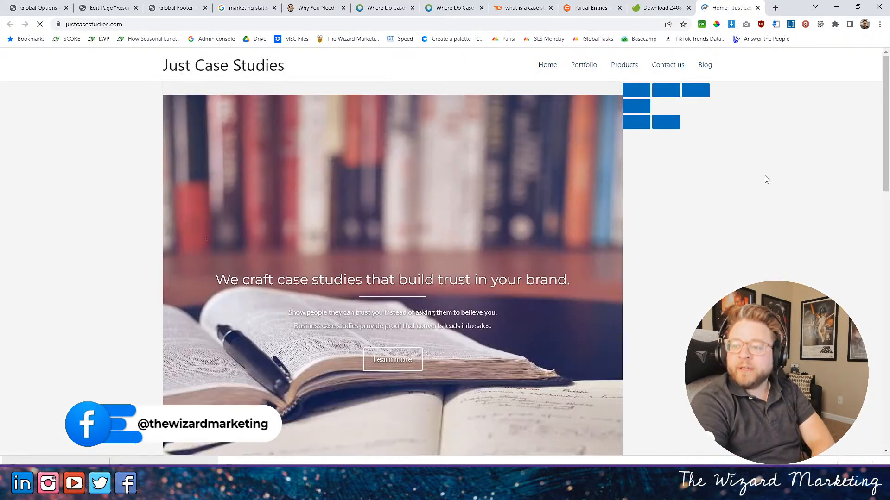
- Examine the existing justcasestudies.com home page from its hero through "Why Just Case Studies?" to the testimonial post
scroll(743, 205, "down", 2)
scroll(743, 205, "up", 2)
scroll(789, 180, "down", 1)
scroll(790, 180, "down", 15)
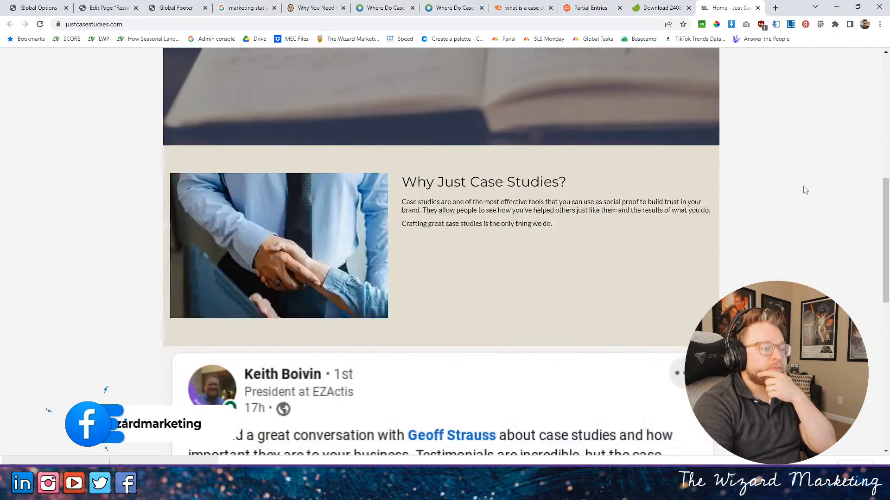
scroll(798, 181, "up", 15)
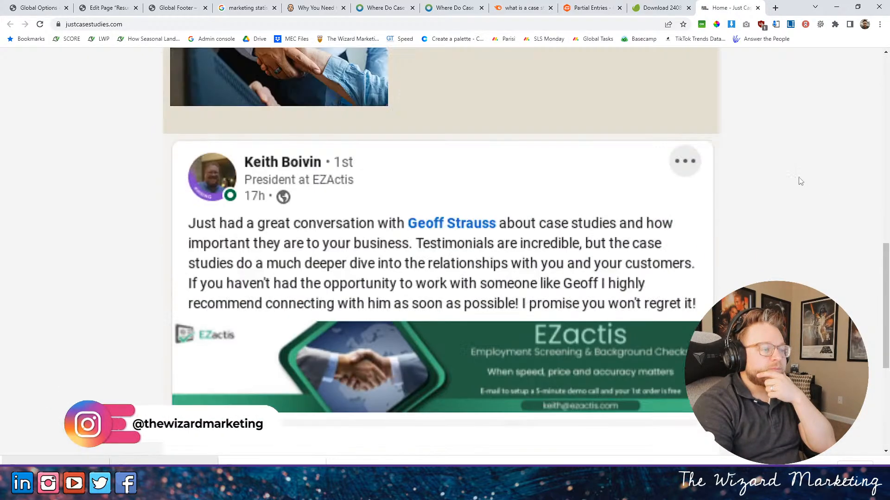
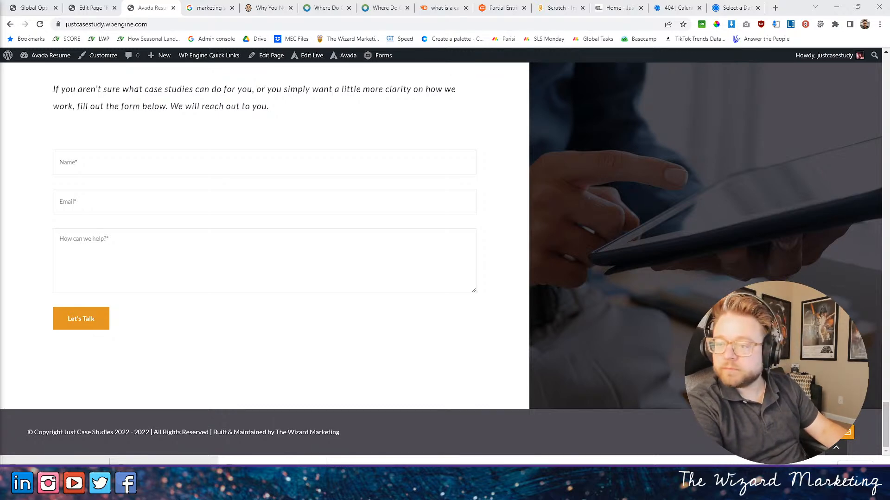
- Load scratch.mit.edu/projects/705673506/fullscreen in the Scratch browser tab, run the project and stop it
left_click(617, 8)
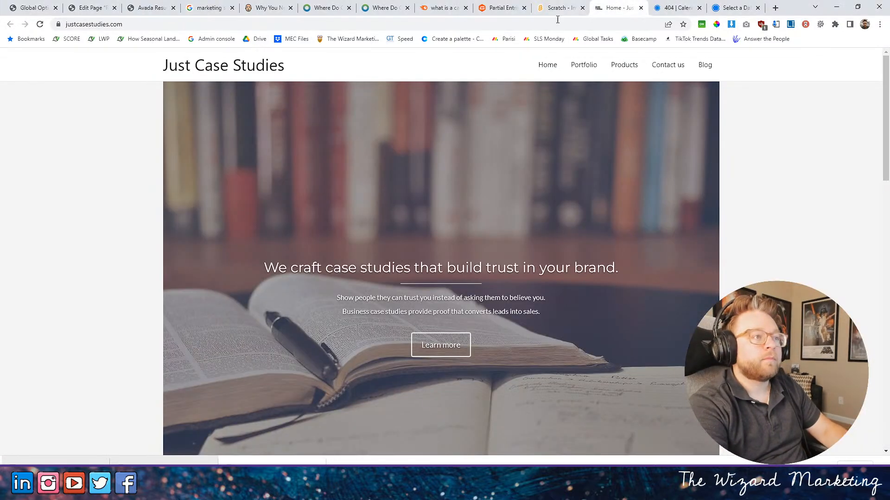
left_click(556, 9)
left_click(546, 22)
type("https://scratch.mit.edu/projects/705673506/fullscreen")
key("Return")
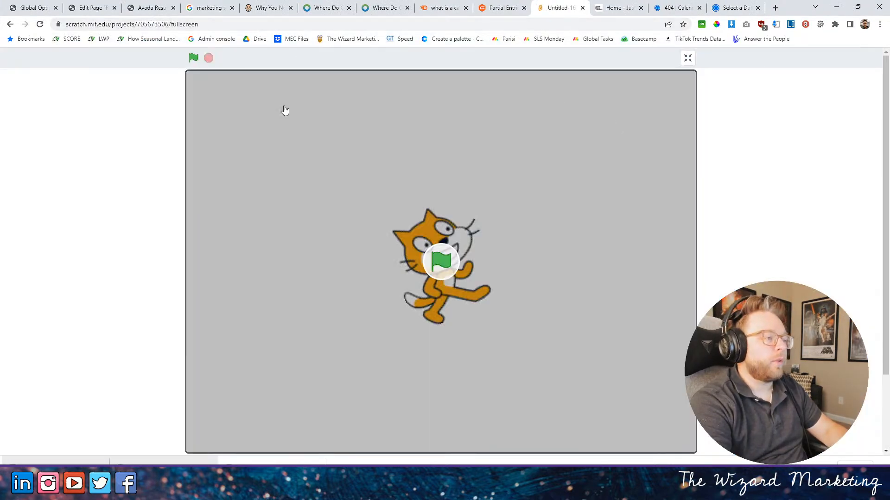
left_click(193, 57)
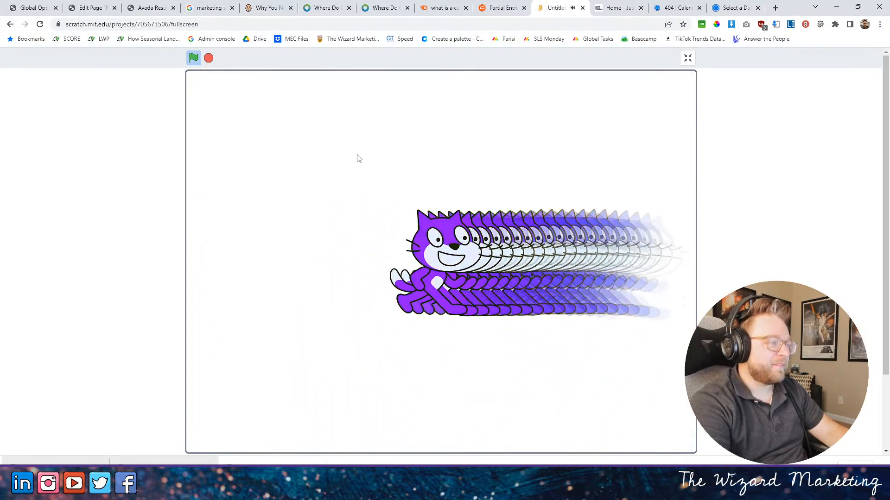
left_click(209, 58)
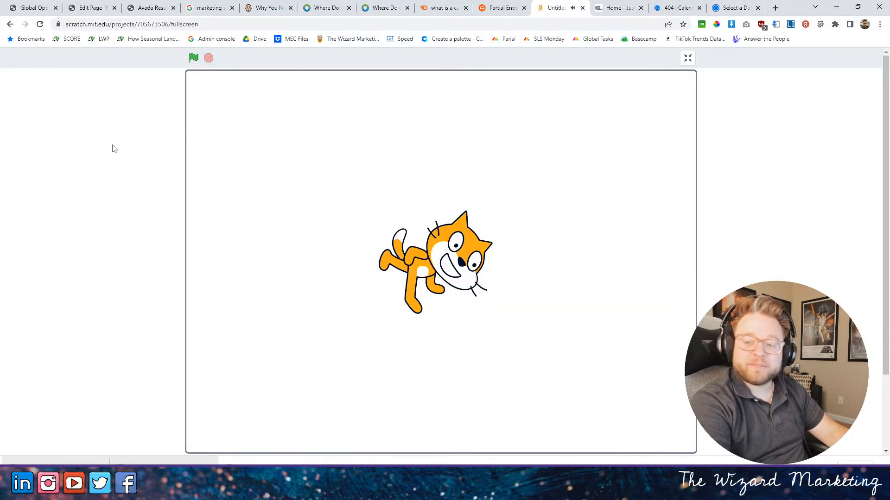
- Review the live home page from the contact form up to the hero, and bring the Cause & Effect Consulting PDF window into view
left_click(91, 7)
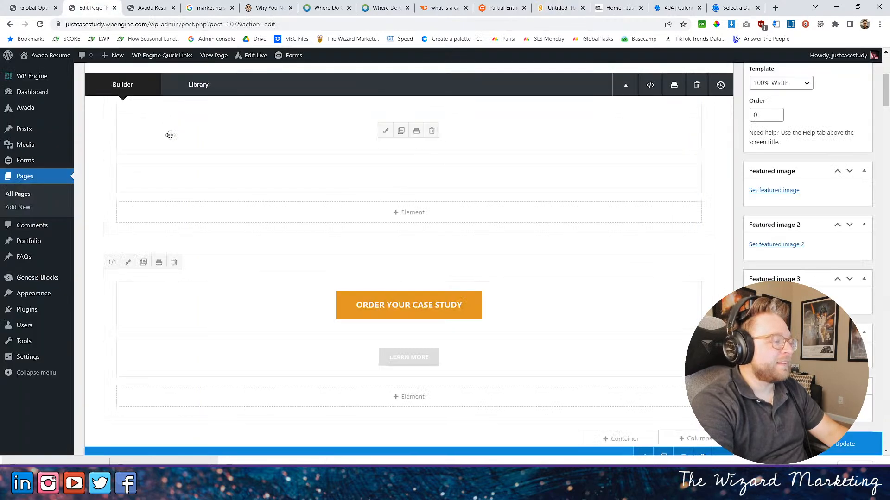
left_click(155, 8)
scroll(338, 268, "up", 1)
scroll(361, 309, "down", 1)
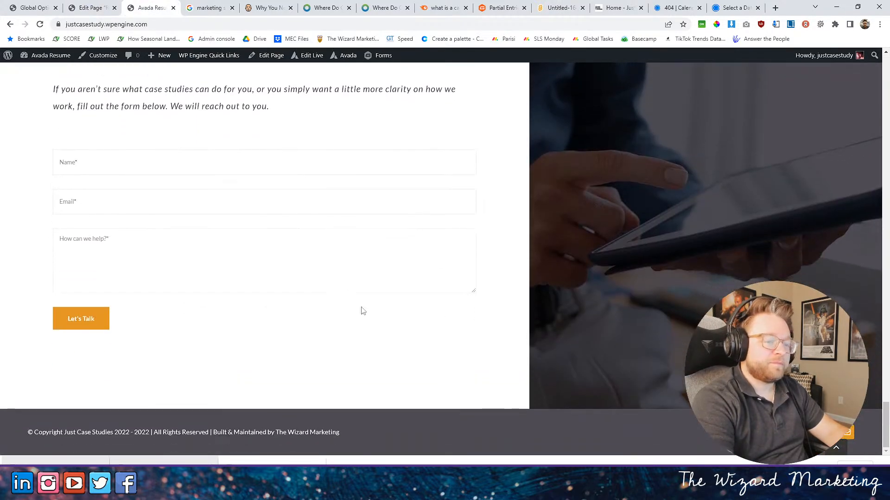
scroll(547, 327, "up", 15)
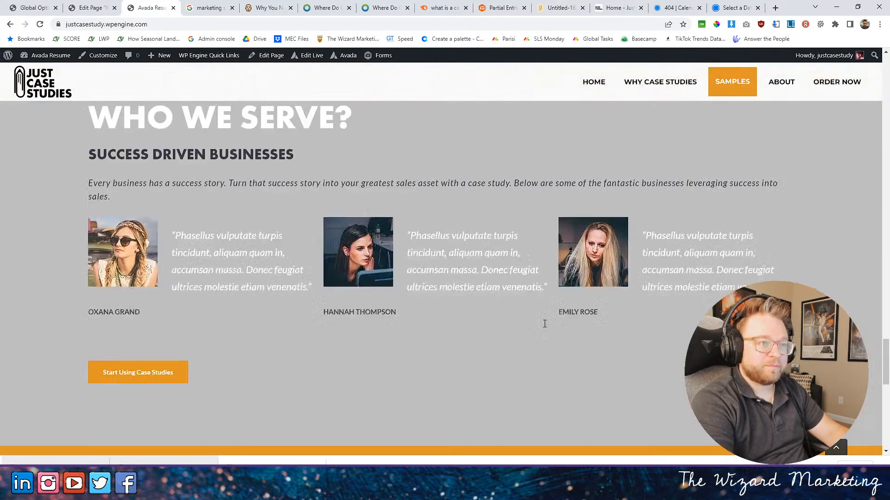
scroll(528, 319, "up", 20)
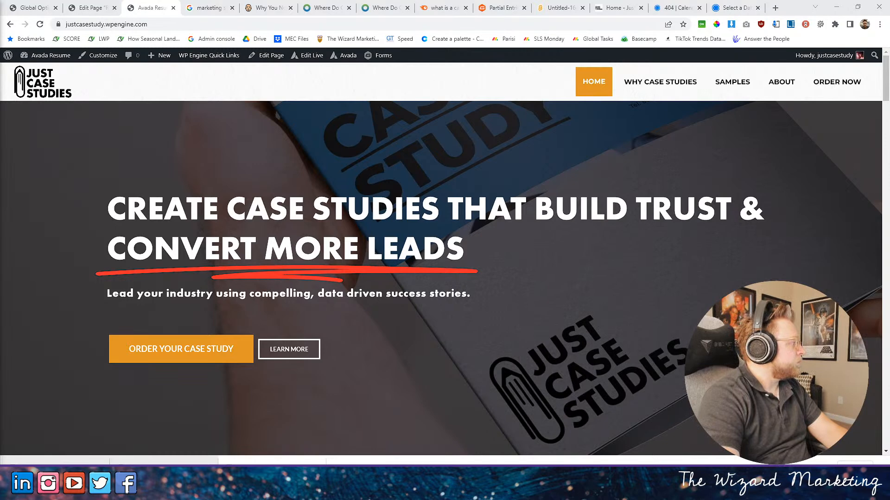
left_click_drag(0, 17, 379, 63)
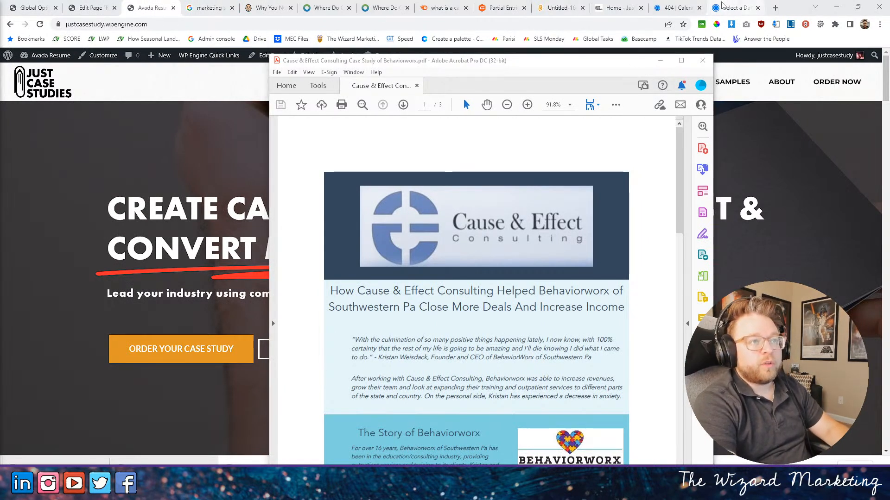
- Load scratch.mit.edu/projects/702790989/fullscreen in the Scratch browser tab, run the project and close its tab
left_click(613, 9)
left_click(573, 10)
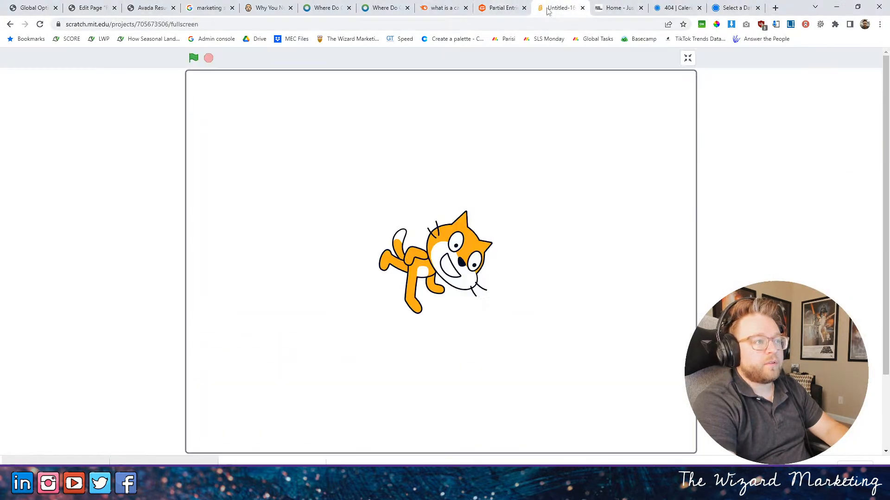
left_click(522, 25)
left_click(523, 25)
key("Return")
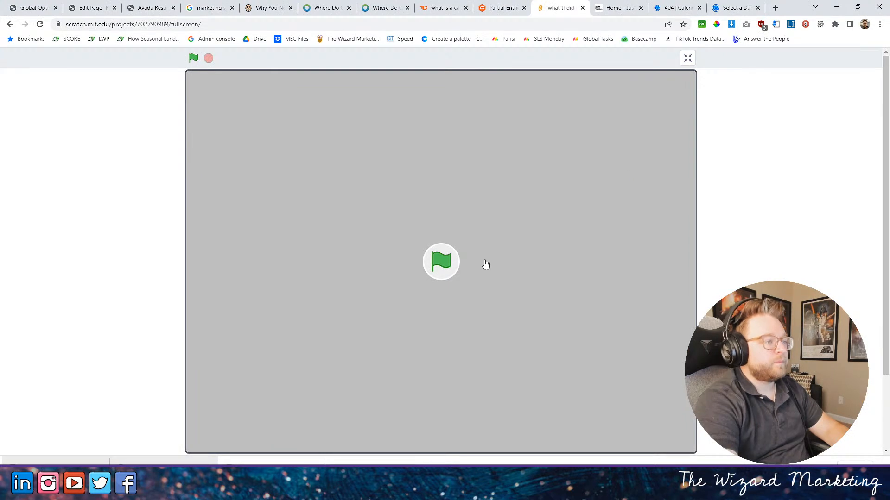
left_click(486, 264)
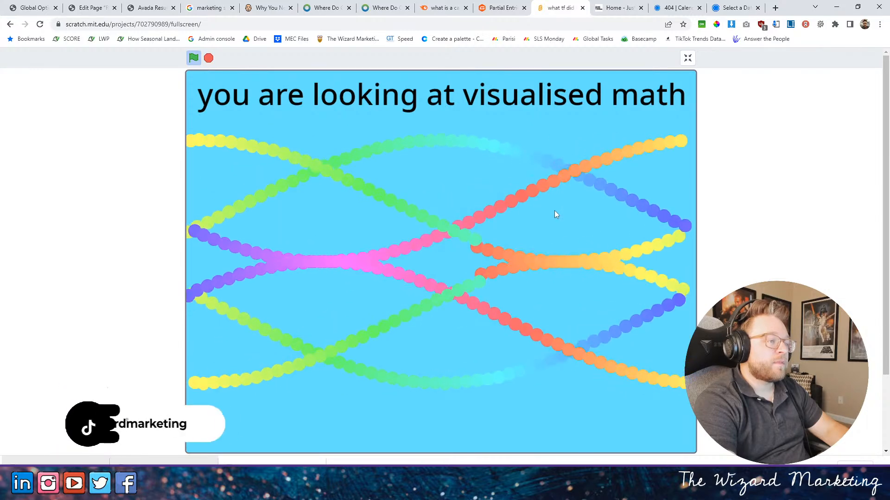
left_click(582, 8)
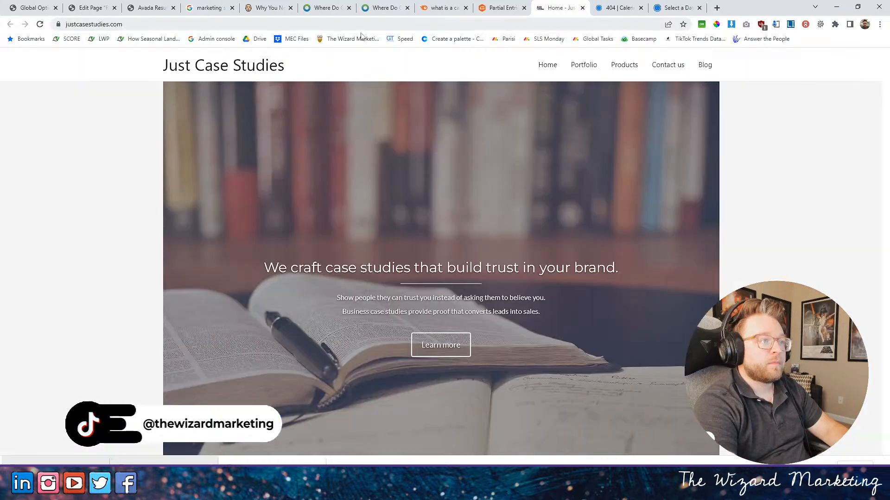
- Switch to Acrobat and export the Cause & Effect Consulting case study PDF as JPEG images to the Downloads folder
left_click(163, 9)
left_click(98, 8)
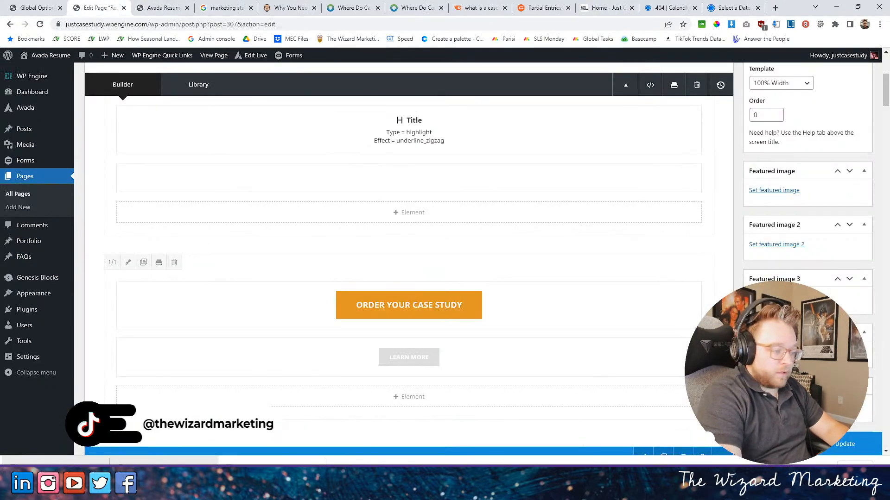
left_click(241, 491)
scroll(526, 259, "down", 2)
scroll(527, 259, "up", 2)
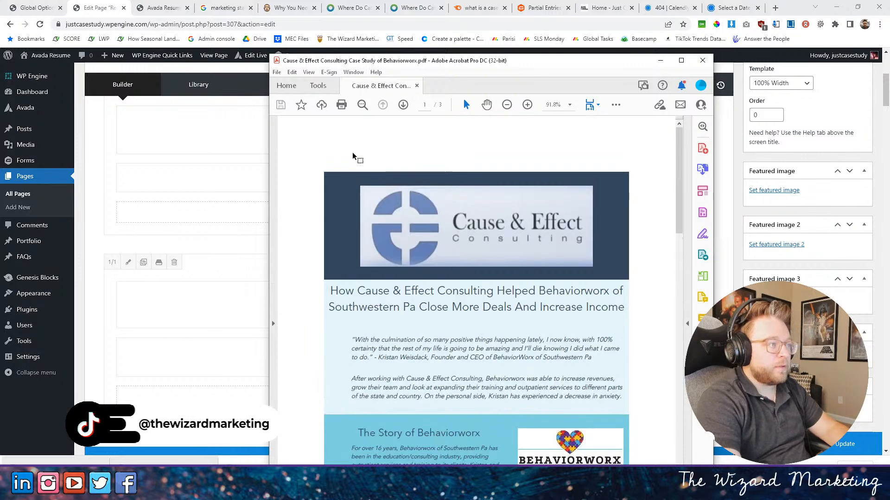
left_click(276, 73)
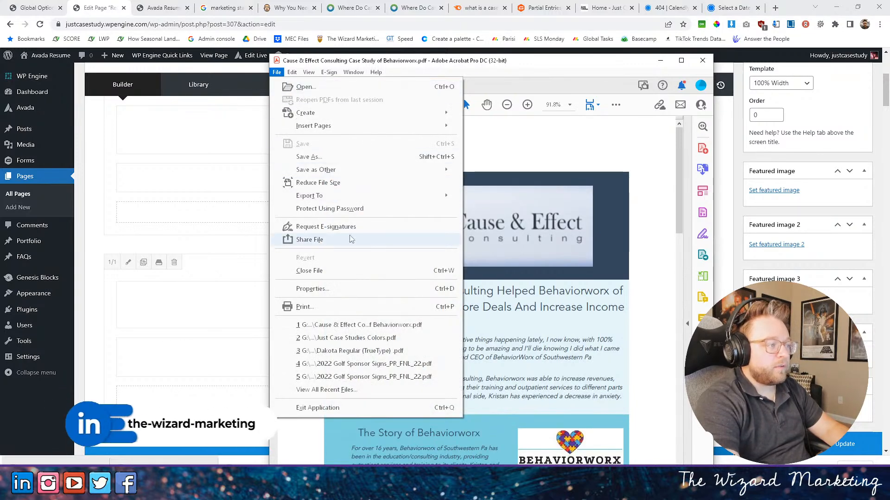
mouse_move(398, 199)
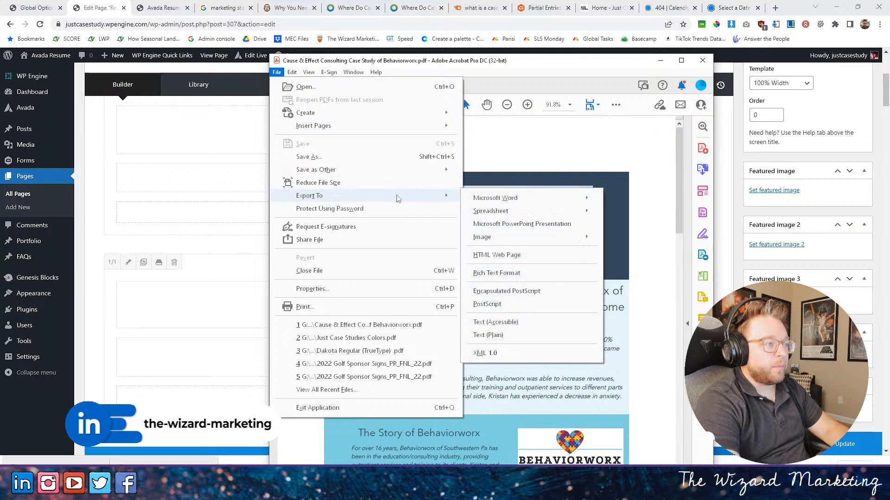
left_click(616, 239)
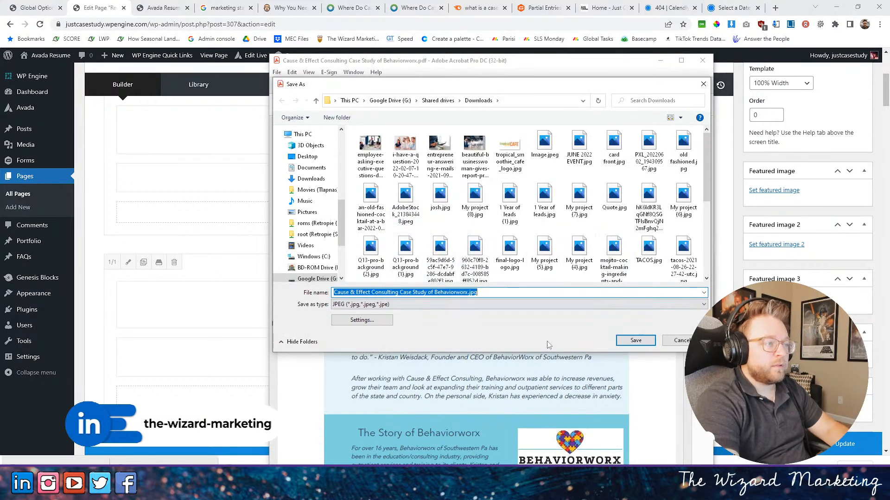
left_click(636, 341)
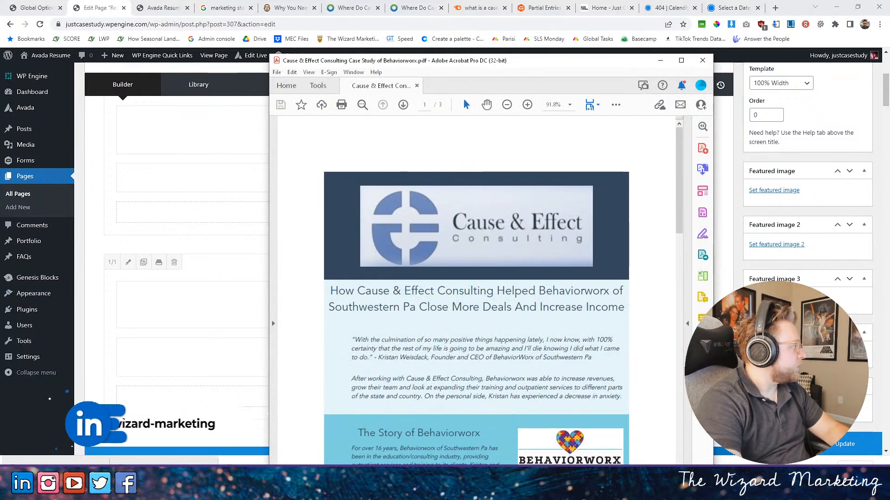
- Export the Secret to Visibility Online case study PDF as JPEG images
left_click(277, 72)
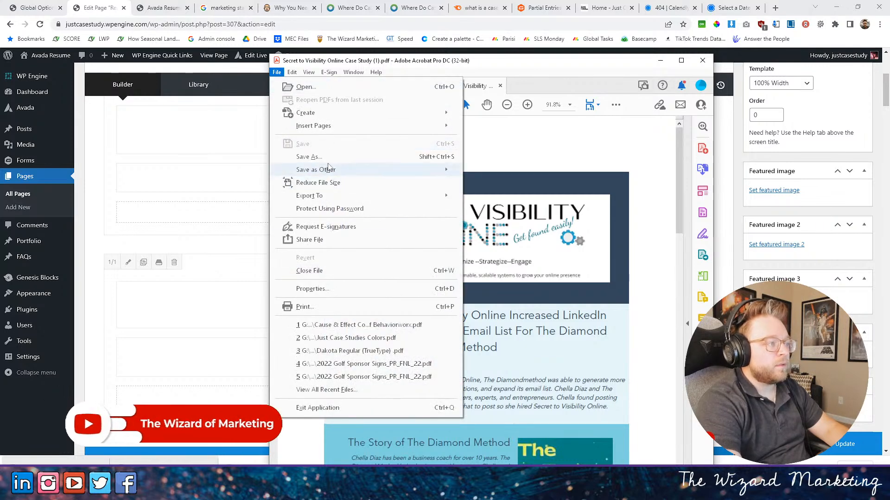
mouse_move(361, 195)
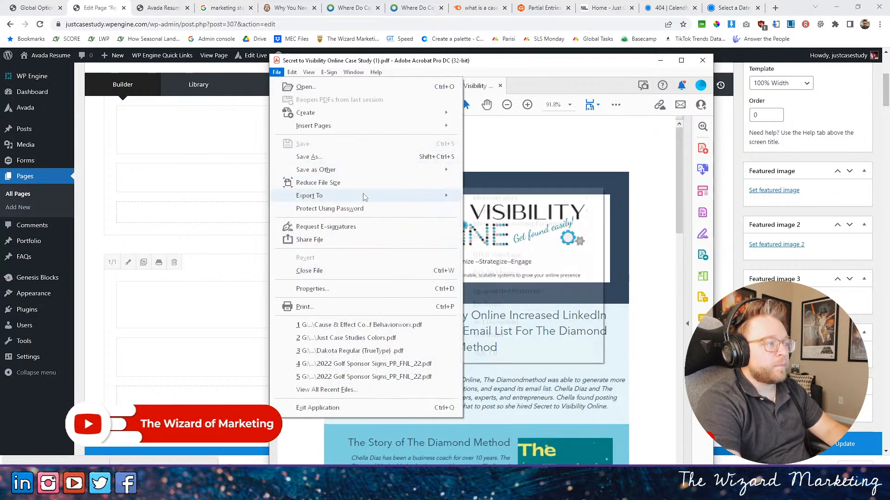
mouse_move(505, 237)
left_click(620, 239)
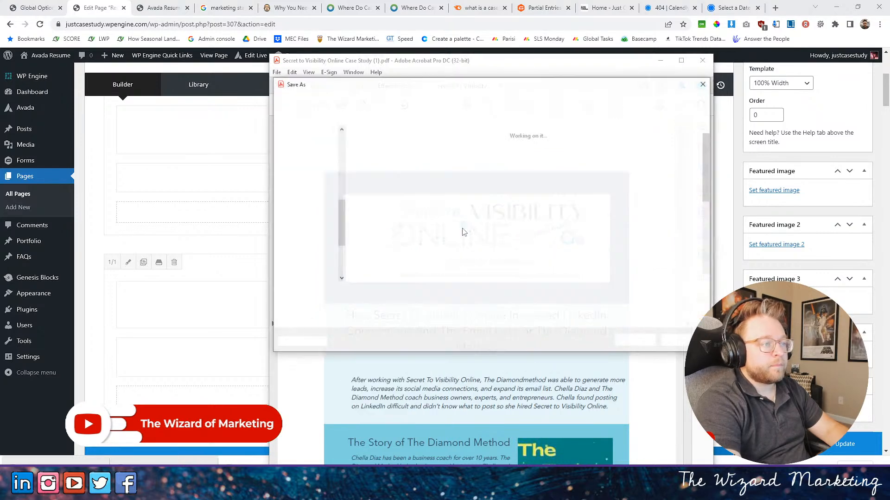
left_click(635, 341)
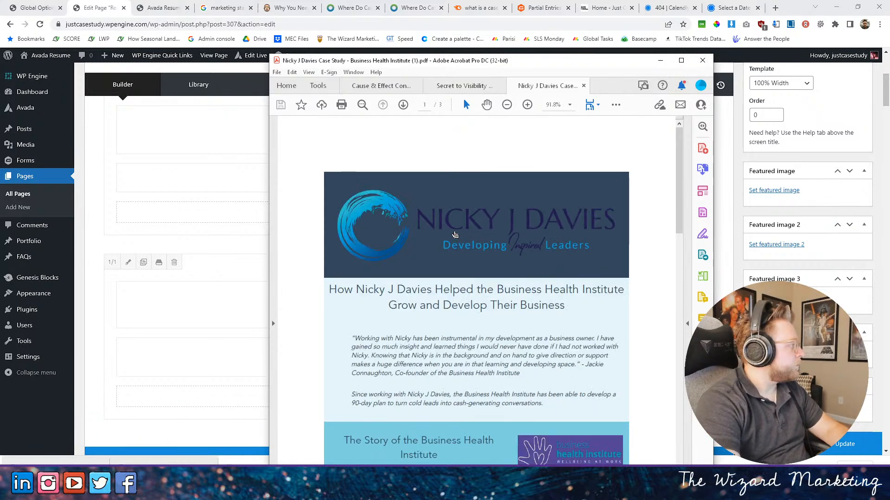
- Export the Business Health Institute case study PDF as JPEG images and close Acrobat
left_click(277, 72)
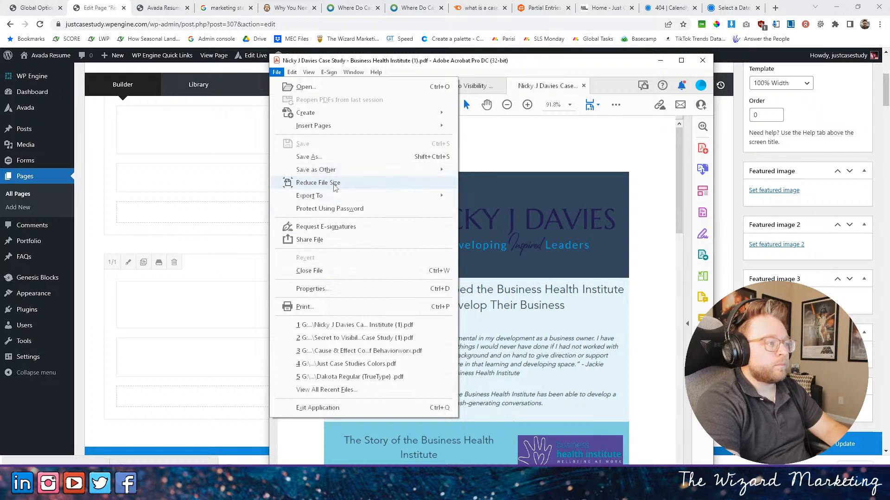
mouse_move(329, 195)
mouse_move(518, 241)
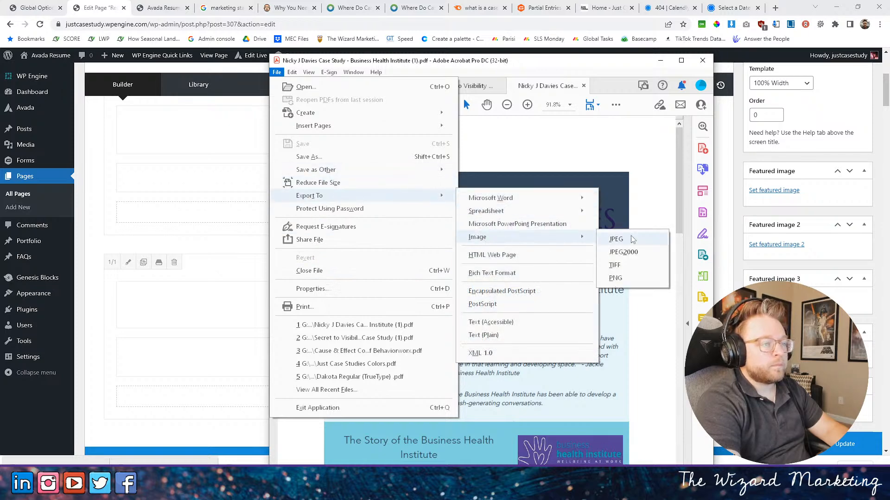
left_click(617, 239)
left_click(636, 340)
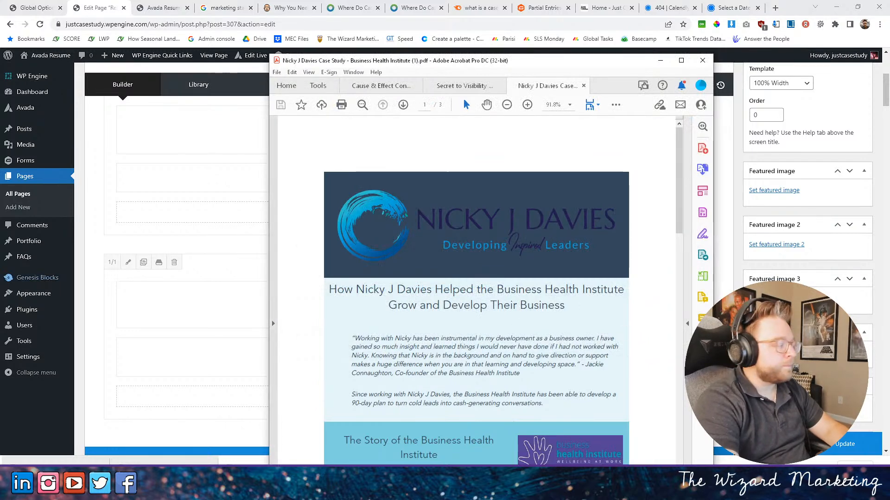
left_click(702, 61)
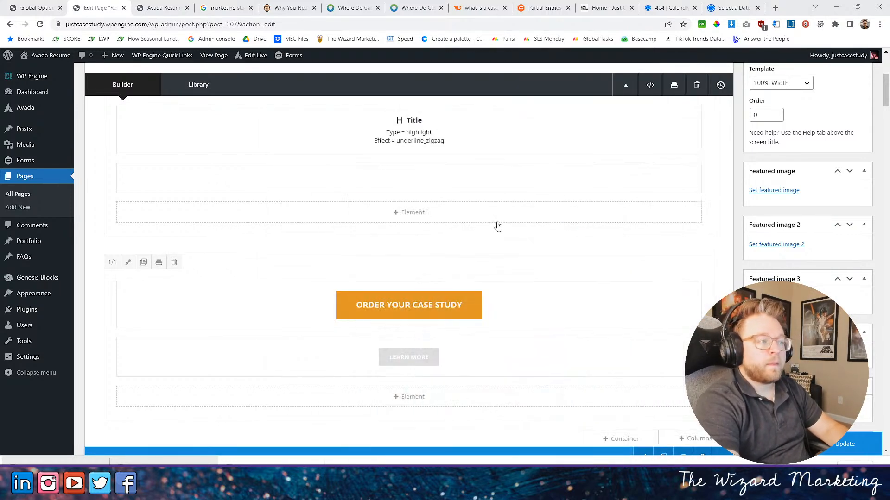
- Locate the Portfolio element under "Recent Projects" in the page builder and open the WordPress Portfolio list in a separate tab
scroll(487, 261, "up", 1)
scroll(477, 264, "down", 10)
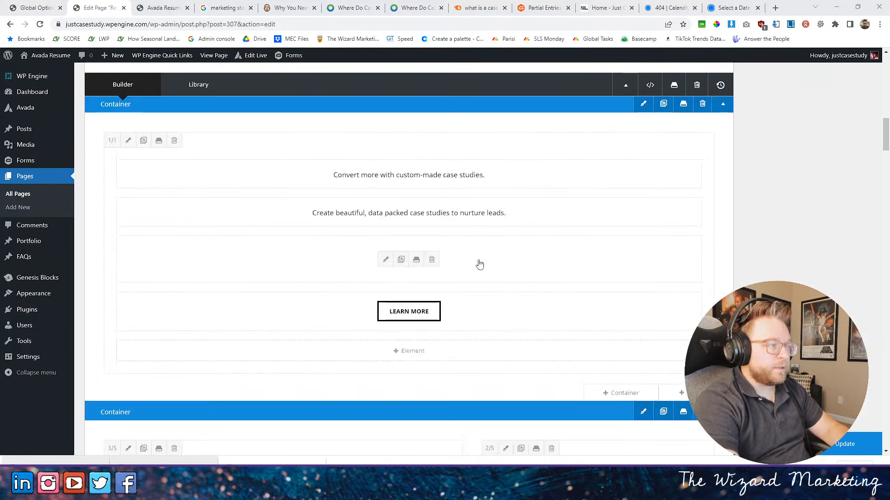
scroll(479, 263, "down", 7)
scroll(477, 262, "down", 8)
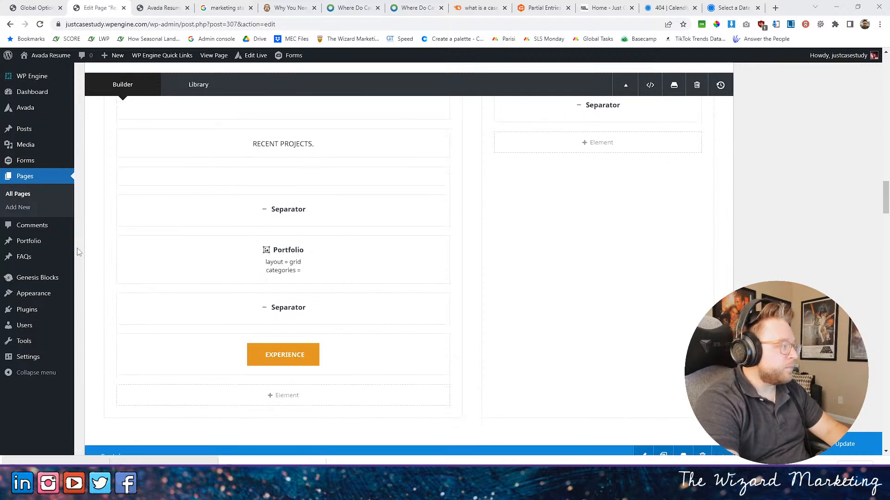
mouse_move(29, 245)
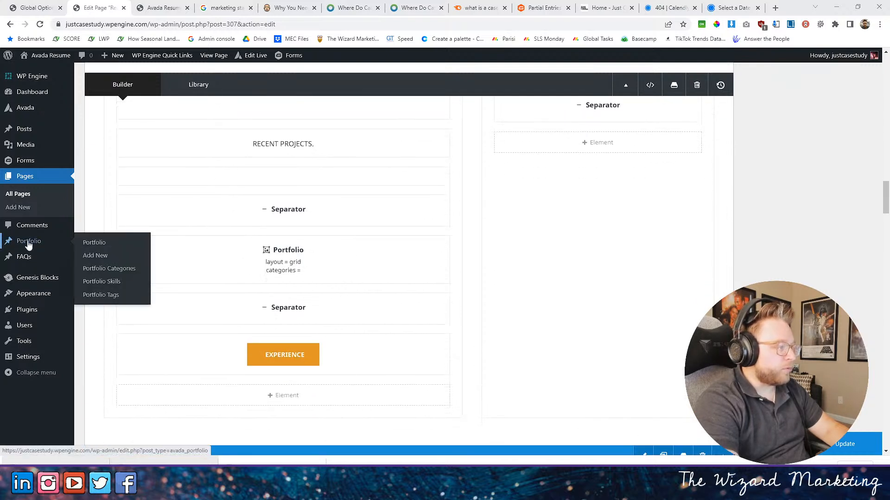
middle_click(29, 245)
left_click(144, 7)
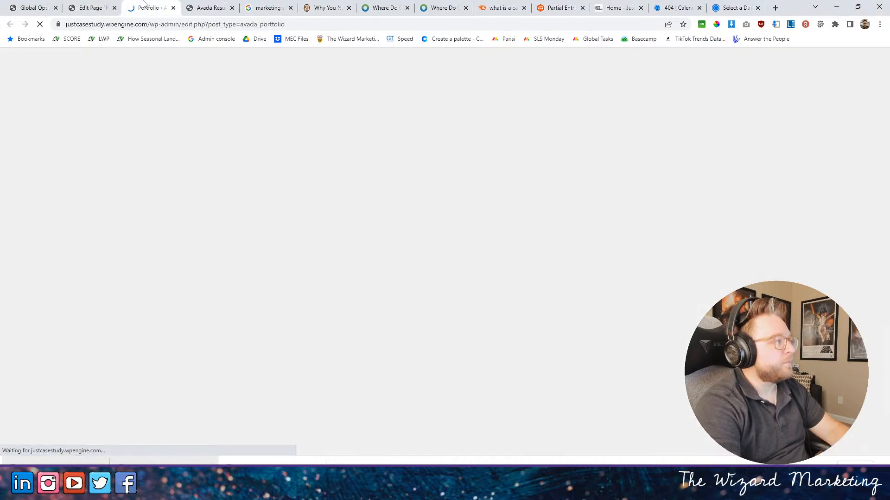
mouse_move(155, 243)
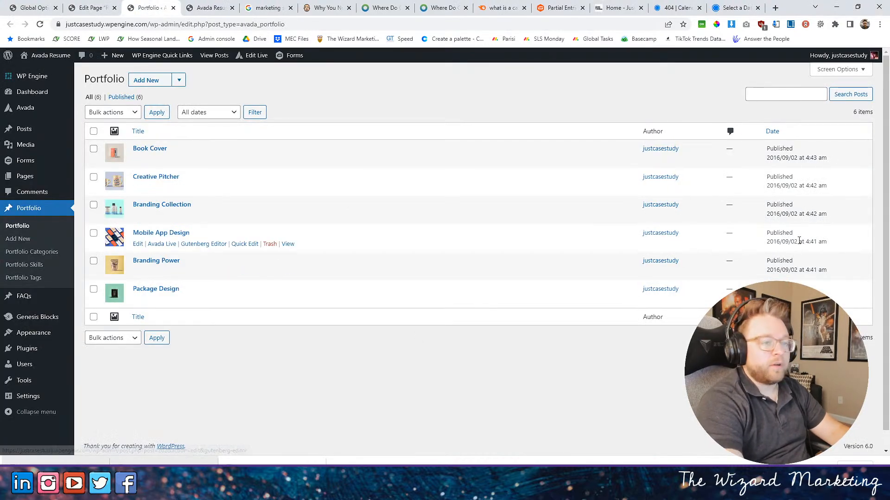
- Move the Mobile App Design, Branding Power and Package Design portfolio items to the trash
left_click(93, 233)
left_click(94, 261)
left_click(94, 290)
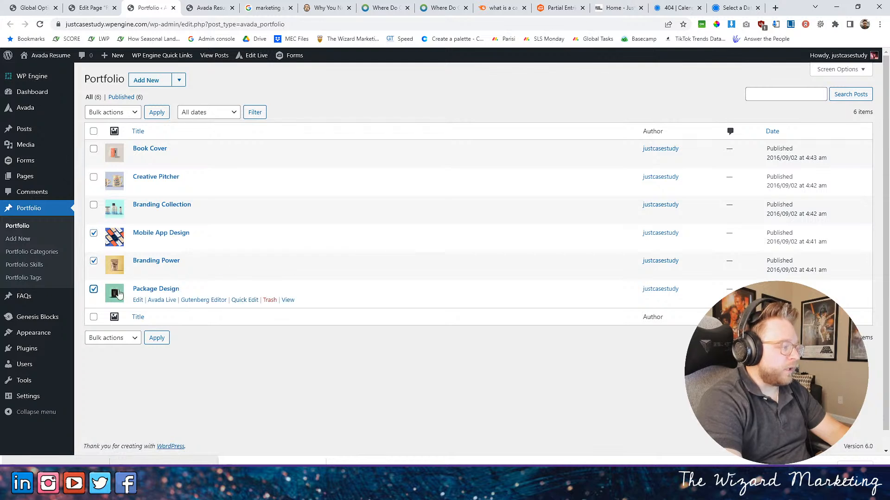
left_click(111, 112)
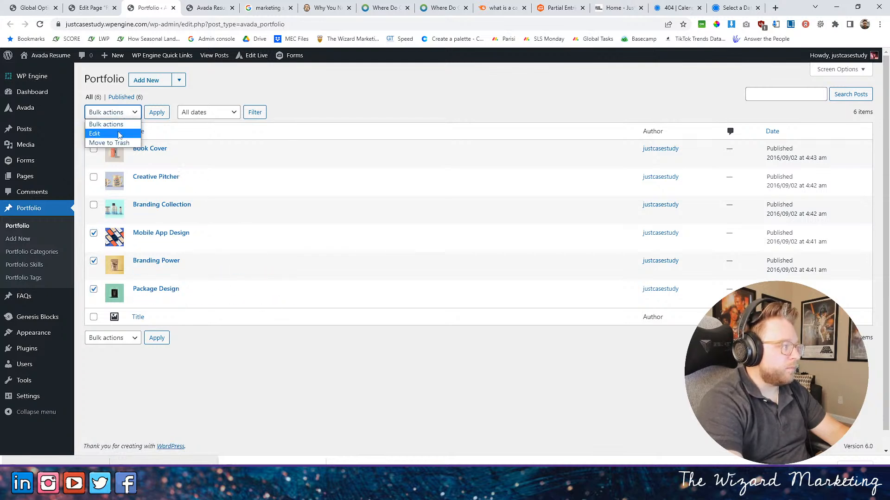
left_click(120, 133)
left_click(111, 112)
left_click(103, 142)
left_click(156, 112)
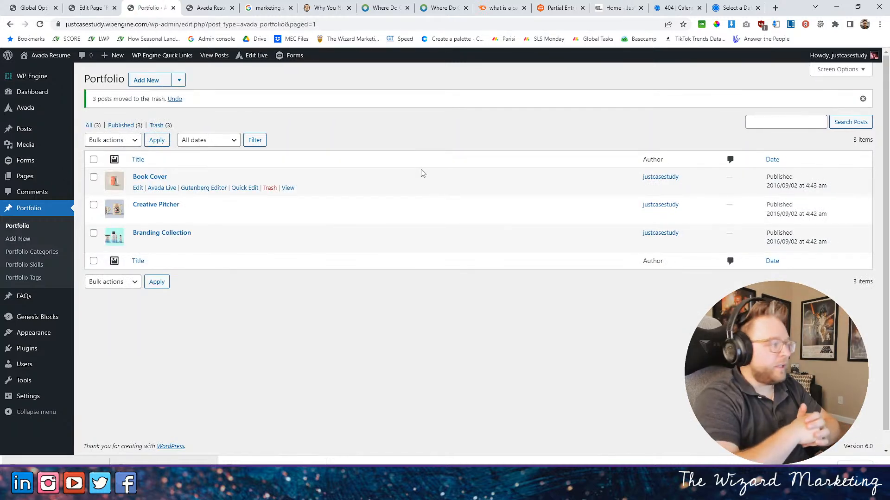
- Edit the Book Cover portfolio item and retitle it "Cause & Effect"
left_click(138, 188)
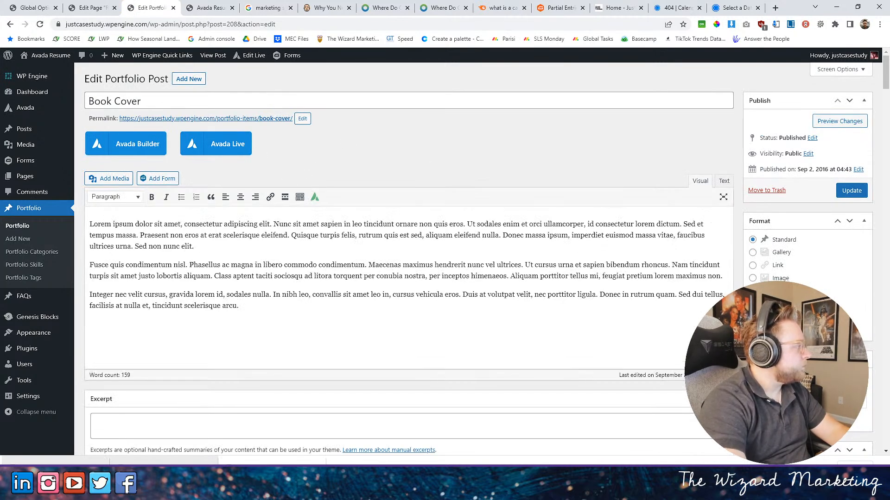
triple_click(108, 101)
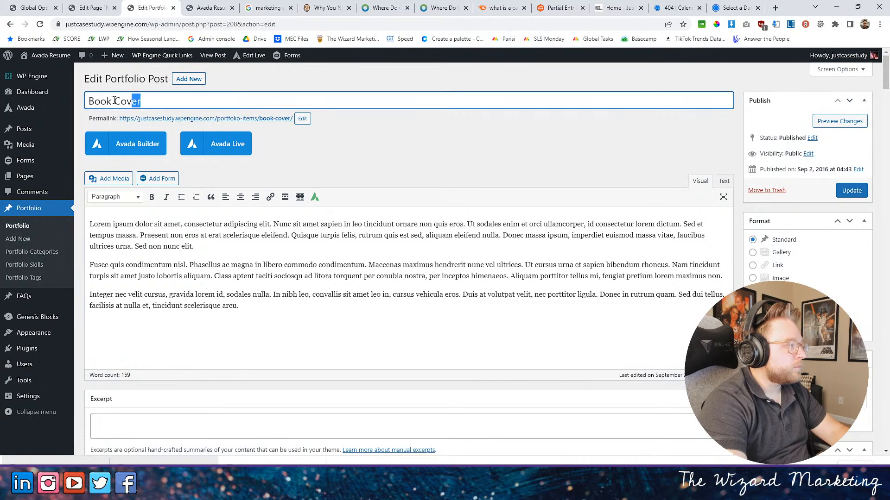
mouse_move(5, 109)
type("Cause")
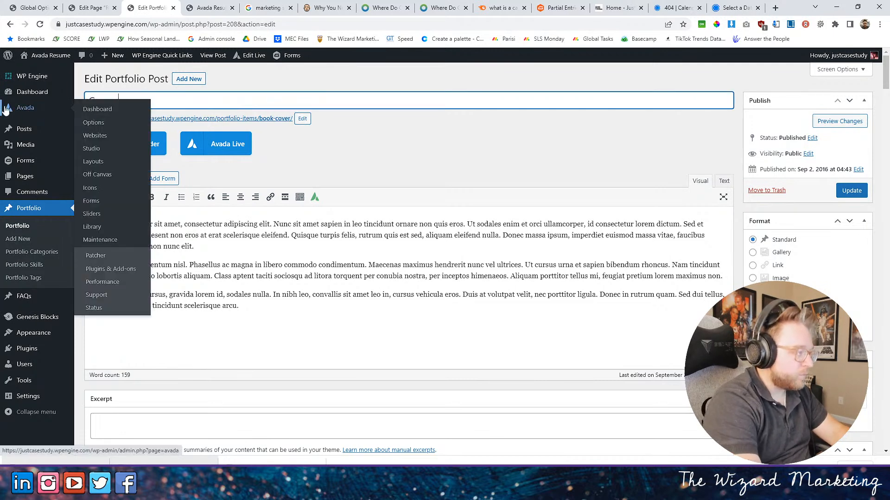
type("over & Effect")
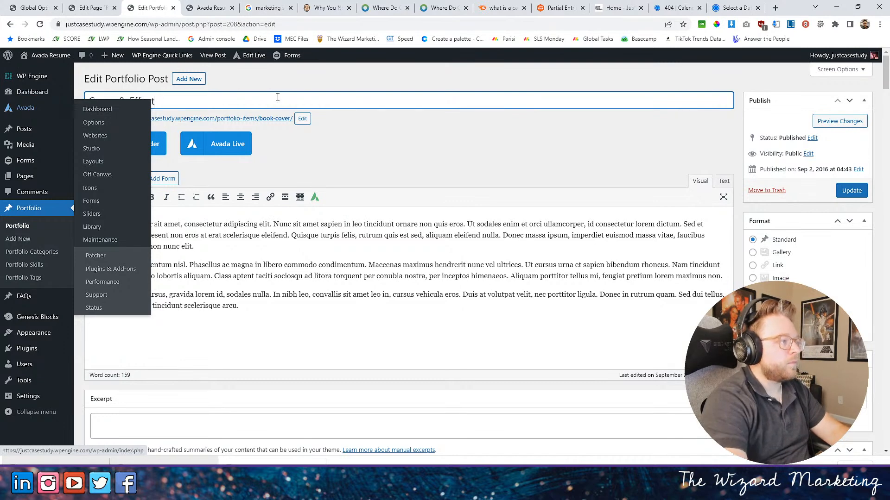
left_click(206, 113)
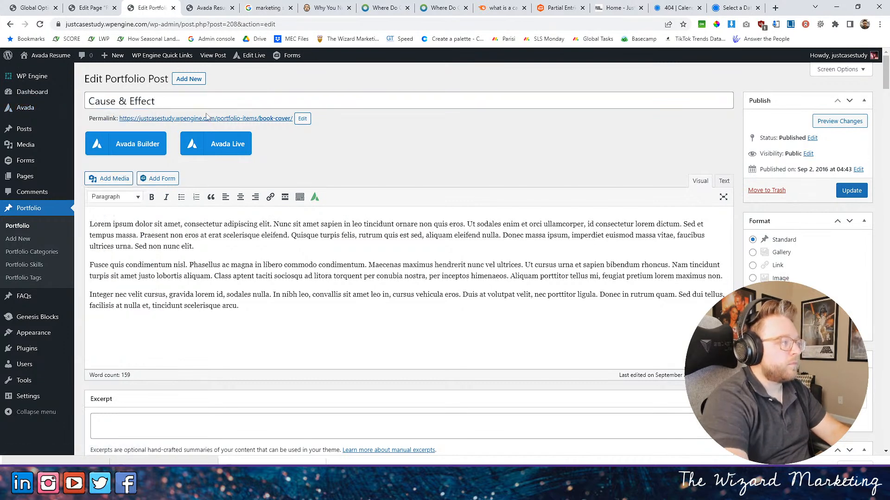
- Replace the item's permalink slug with its new title, "Cause & Effect"
left_click_drag(204, 103, 9, 94)
key("ctrl+c")
left_click(304, 118)
key("ctrl+v")
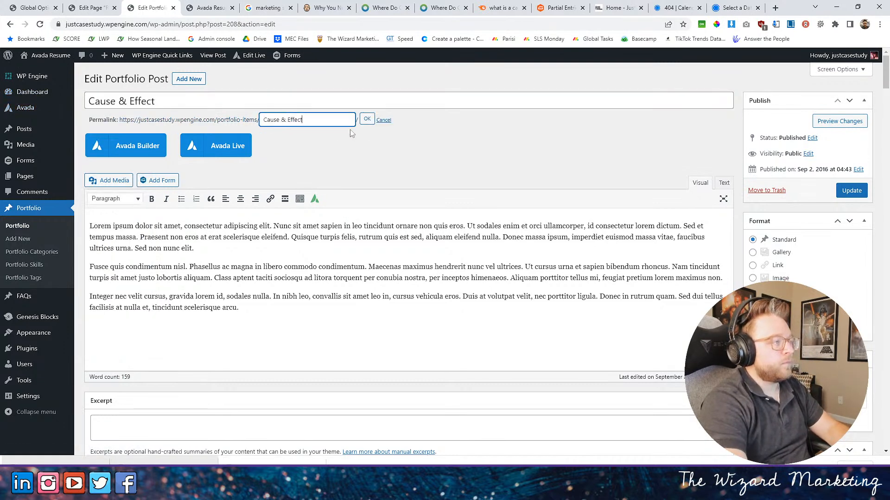
left_click(366, 119)
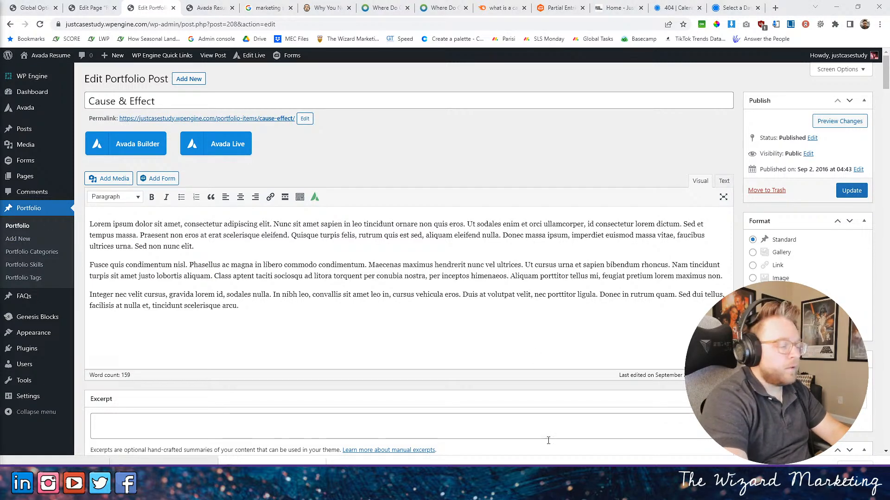
- Replace the placeholder body text with the headline copied from the Cause & Effect Consulting case study PDF
mouse_move(591, 462)
left_click(406, 444)
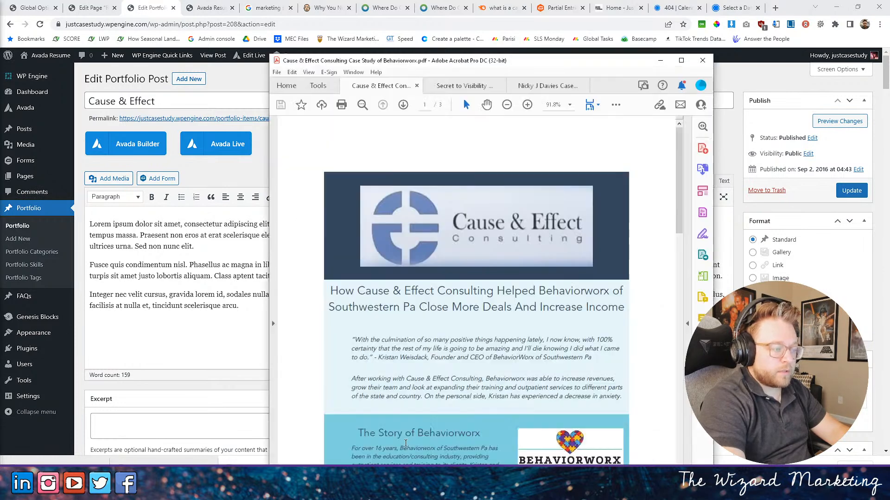
left_click_drag(332, 291, 624, 308)
key("ctrl+c")
left_click(152, 286)
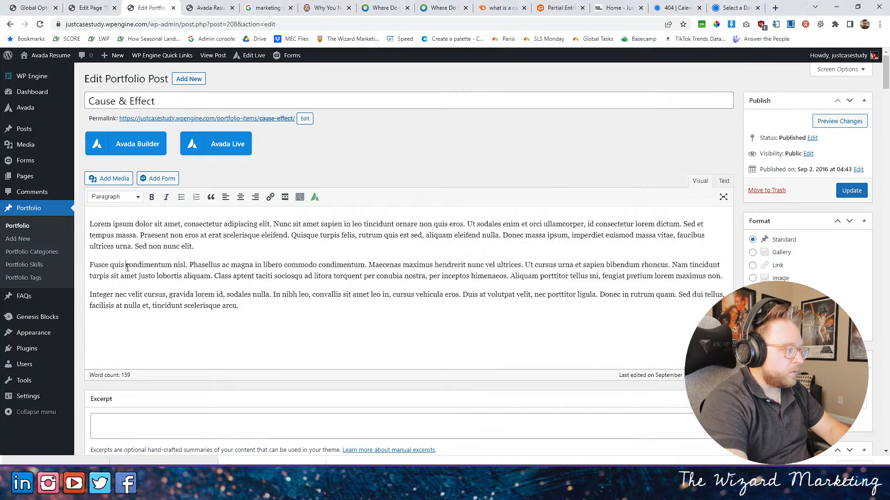
key("ctrl+a")
right_click(216, 302)
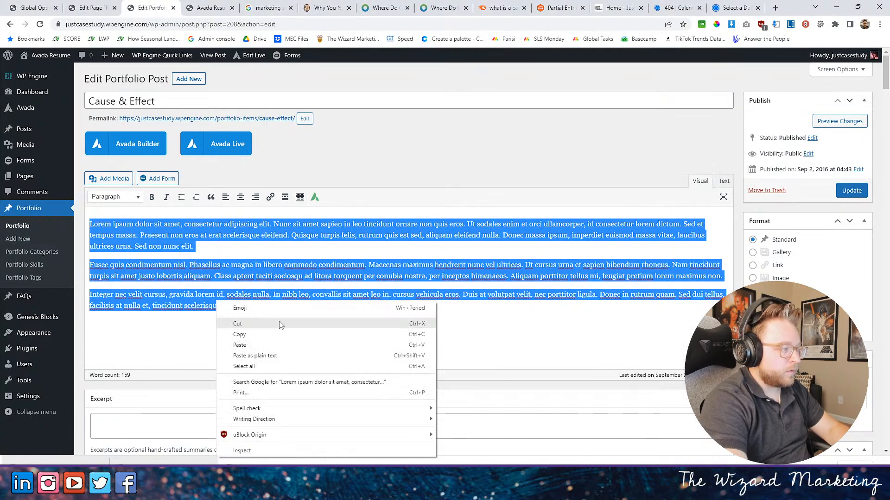
left_click(259, 345)
key("Delete")
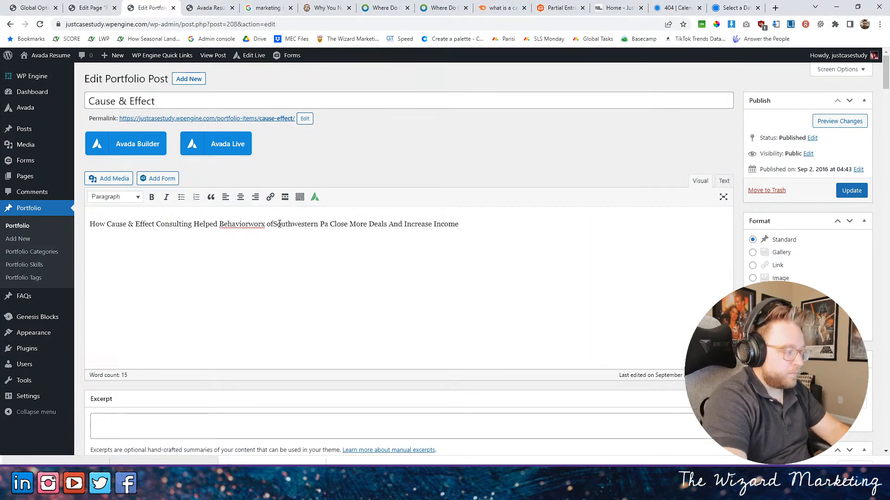
- Inspect the headline's source text and replace the "&amp;" code with a plain "&"
left_click(725, 181)
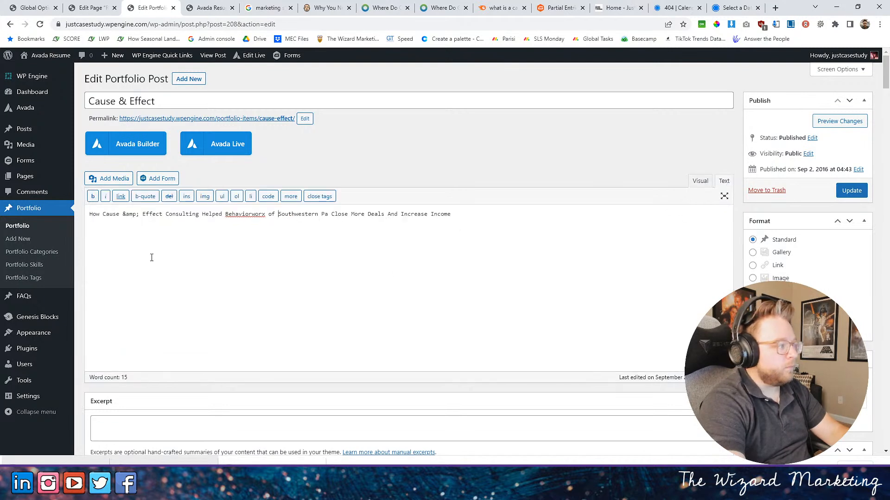
left_click_drag(137, 214, 124, 216)
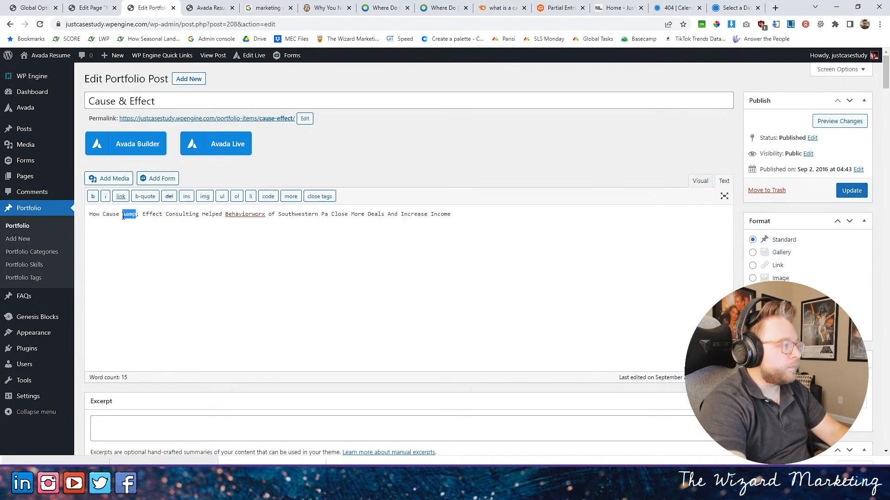
left_click(694, 183)
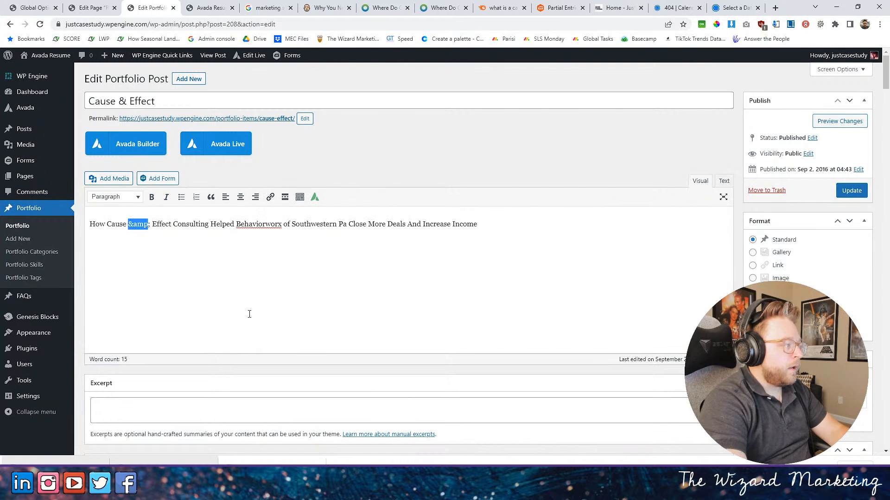
left_click(149, 225)
left_click_drag(138, 226, 130, 227)
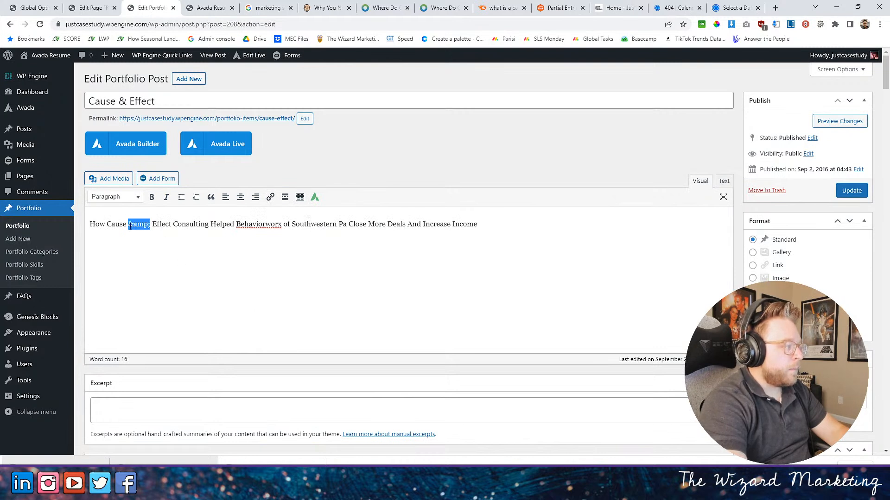
key("BackSpace")
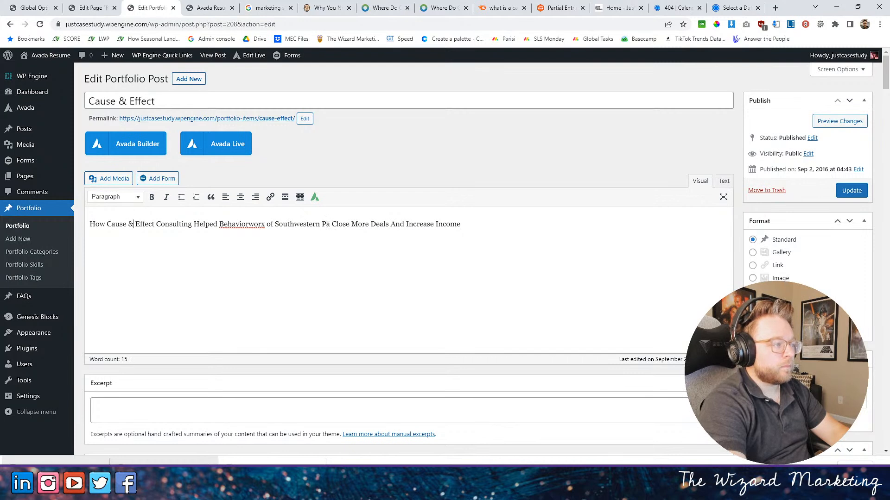
- Expand "Pa" to "Pennsylvania" in the headline
type("en")
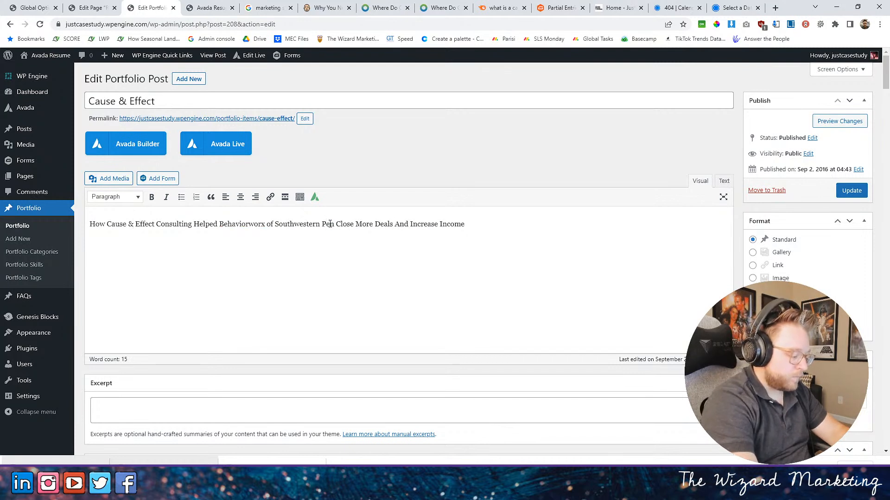
type("nsylvania")
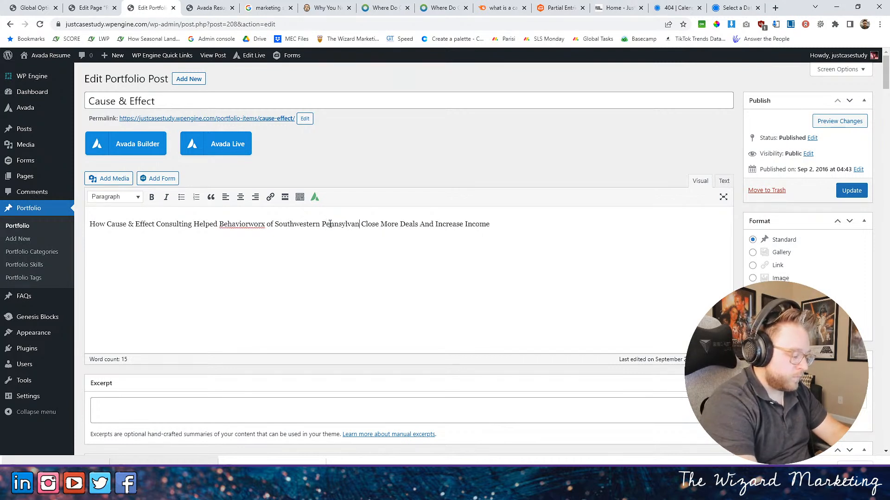
right_click(253, 231)
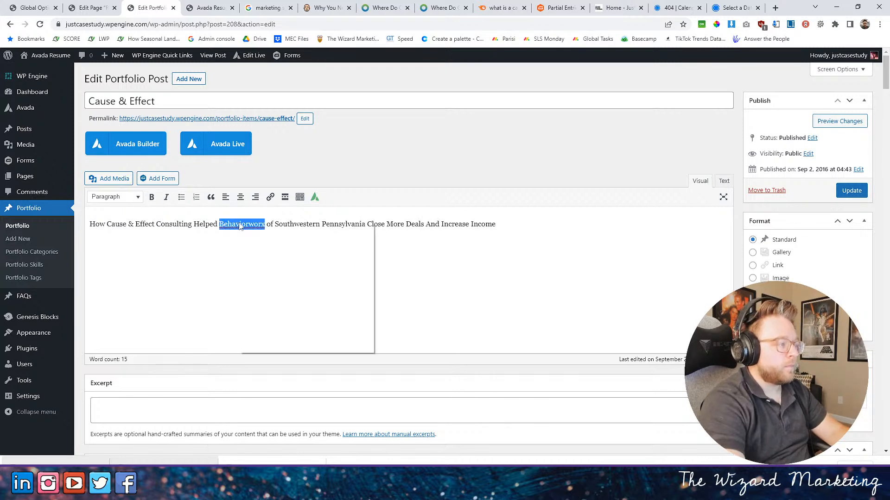
left_click(589, 256)
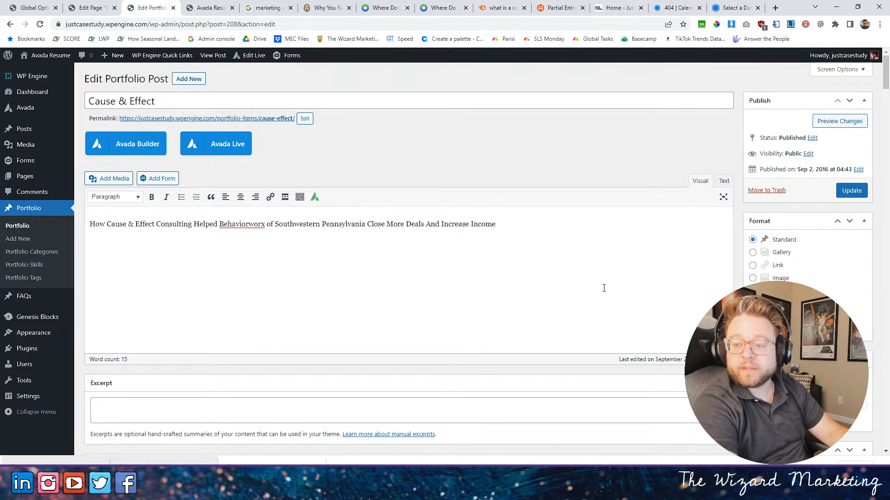
- Remove the Branding, Design and Packaging portfolio skills from the Cause & Effect item
scroll(283, 228, "down", 4)
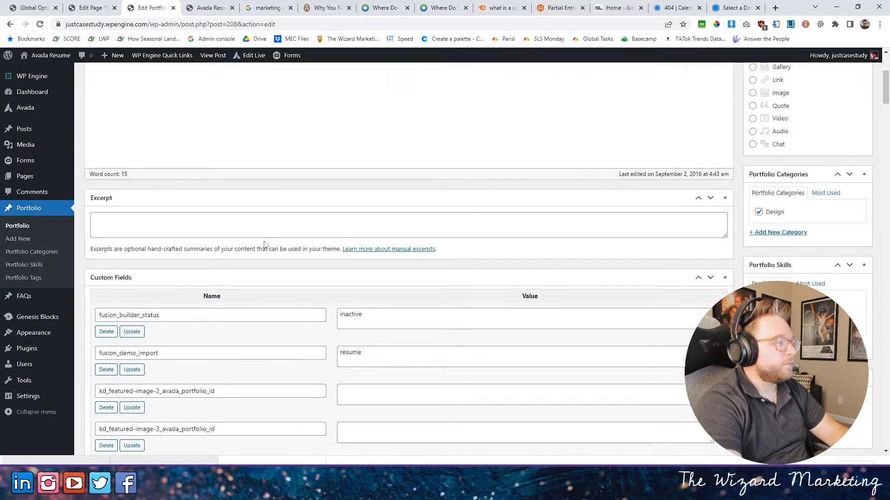
scroll(260, 243, "up", 4)
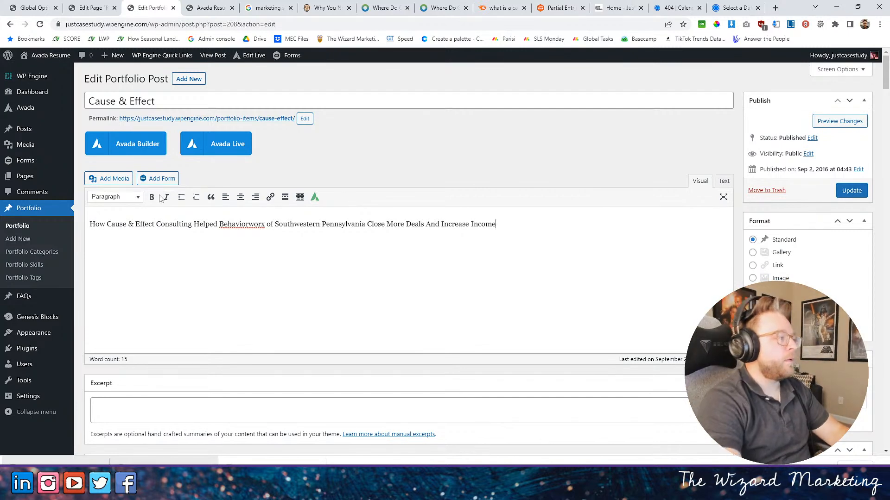
scroll(482, 164, "down", 5)
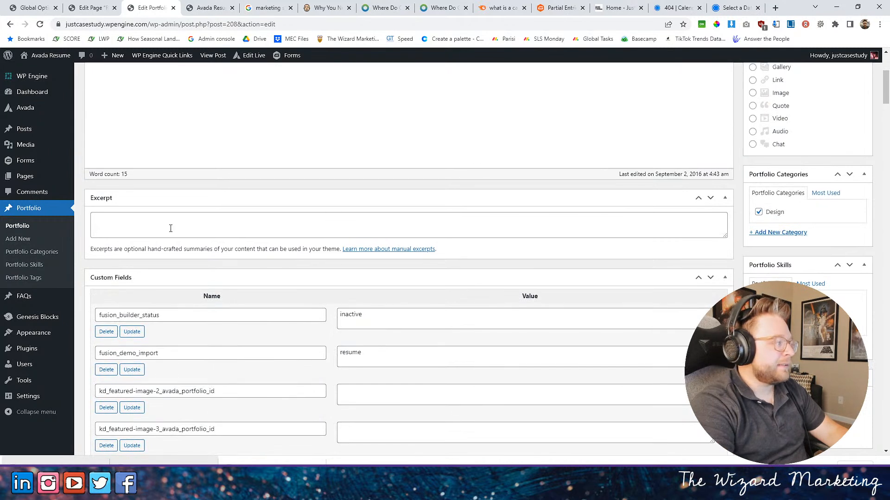
scroll(595, 167, "down", 1)
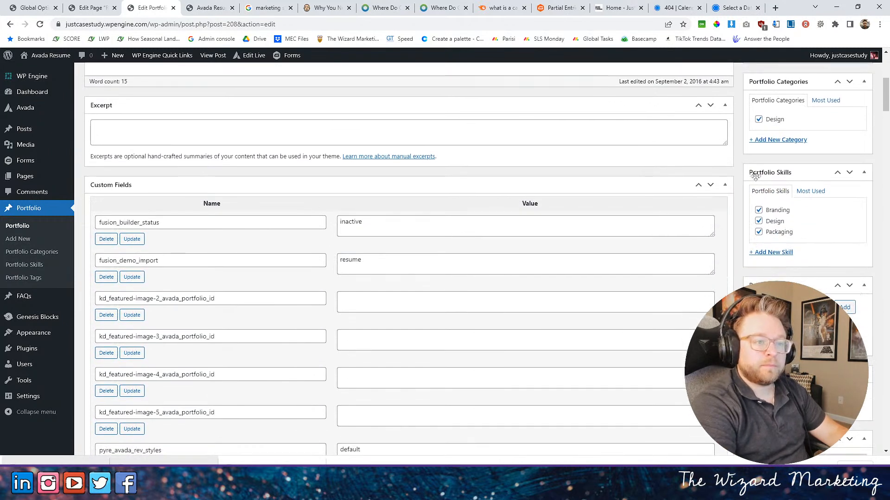
left_click(758, 210)
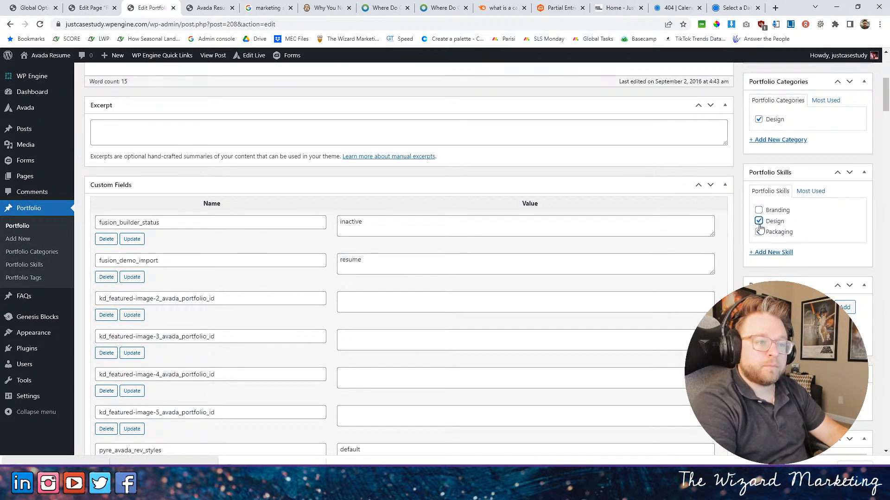
left_click(759, 221)
left_click(759, 232)
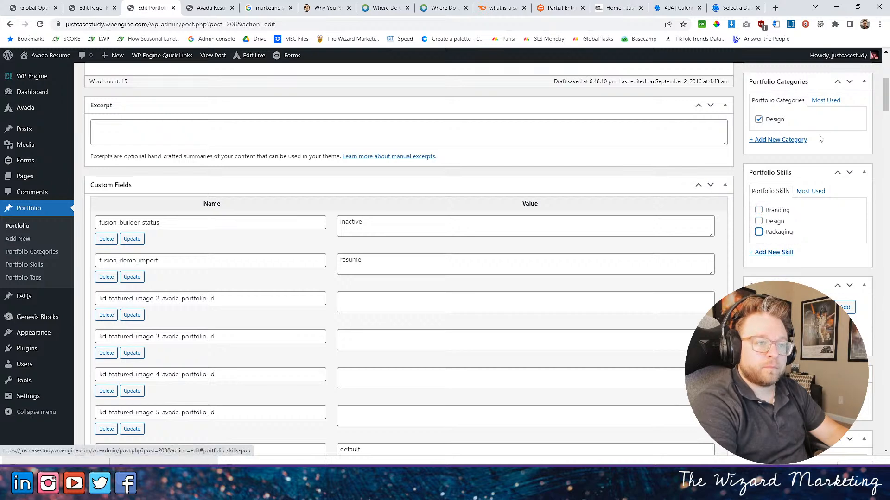
scroll(765, 198, "up", 1)
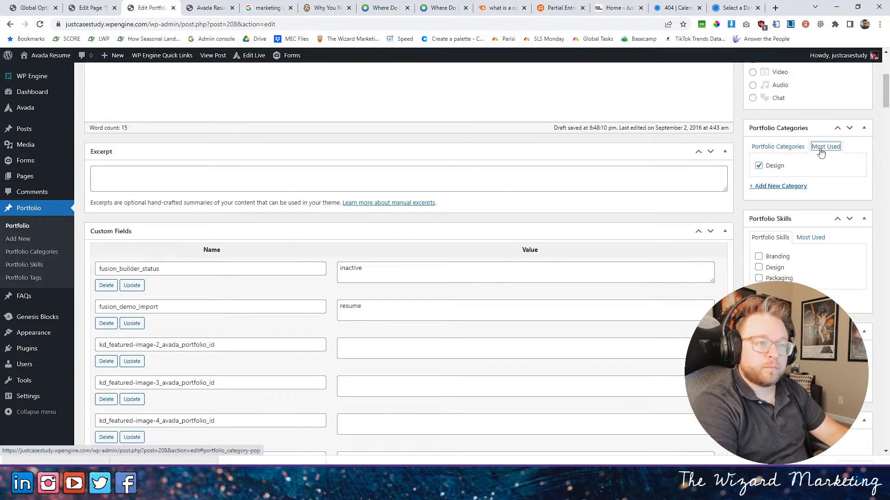
left_click(777, 147)
- Start replacing the item's featured image and upload three exported case study images to the media library
scroll(760, 222, "up", 3)
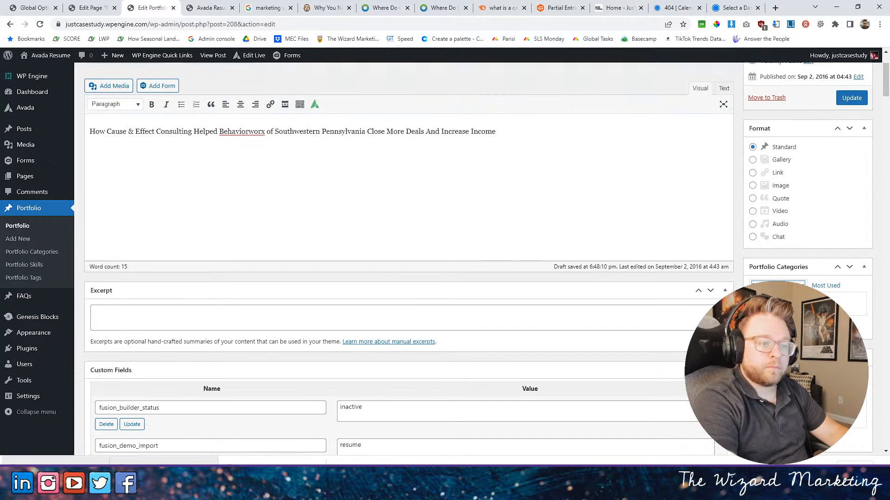
scroll(660, 320, "up", 2)
scroll(660, 320, "down", 7)
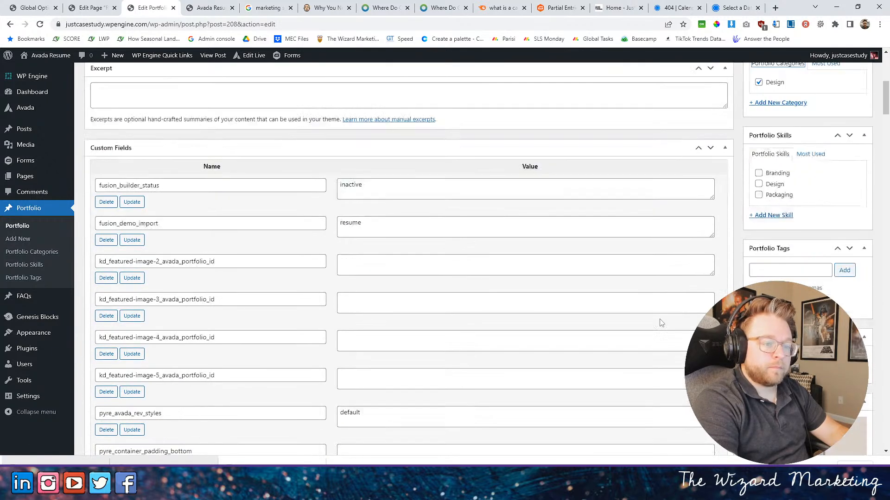
scroll(661, 323, "down", 5)
left_click(811, 278)
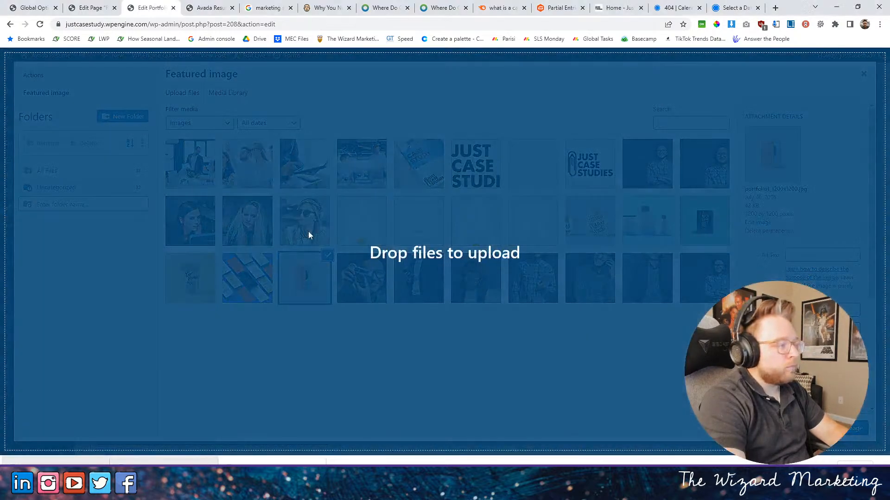
left_click_drag(308, 231, 308, 234)
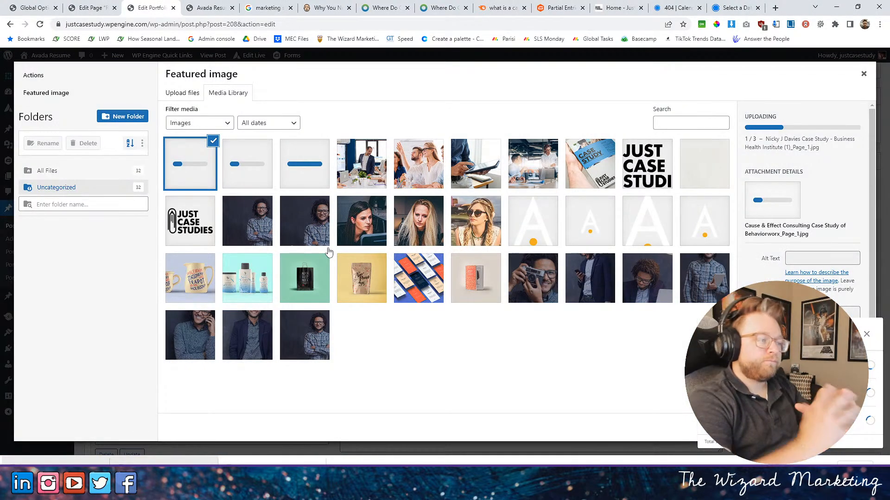